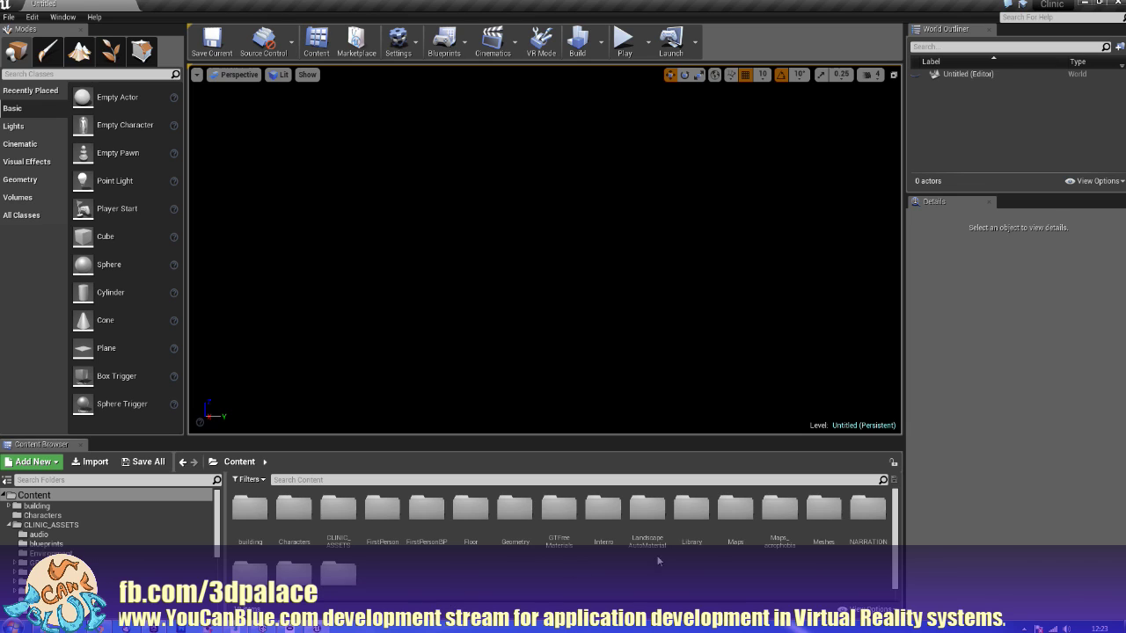
Step: Open the clinic1 level from the Maps folder
double_click(730, 510)
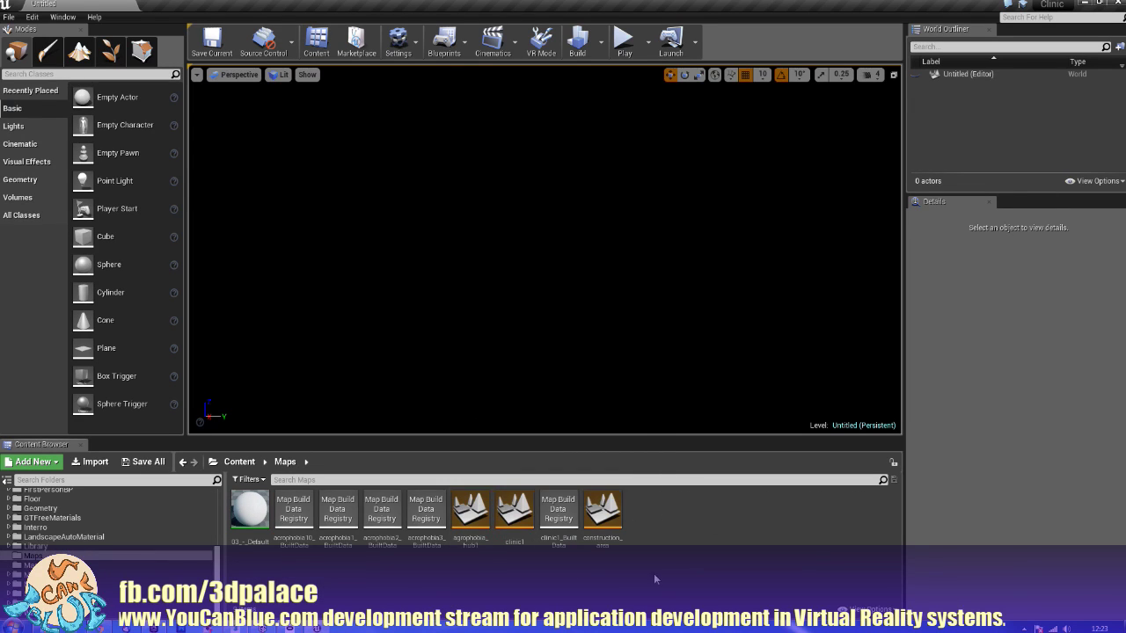
double_click(516, 519)
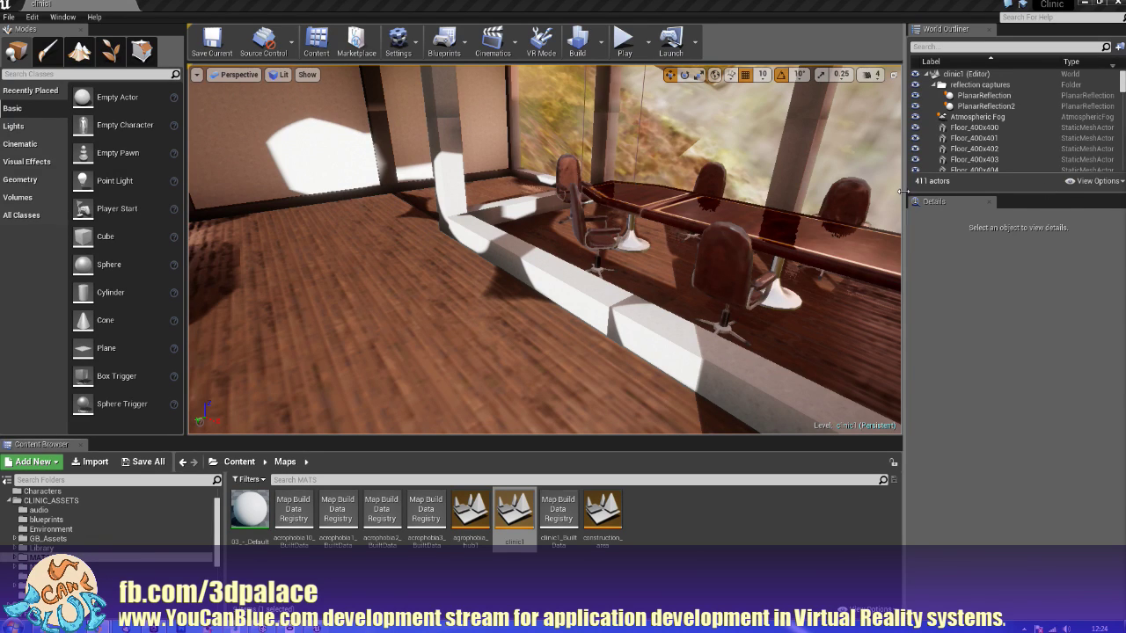
Step: Delete the two dark wooden partition pieces standing behind the low white sill beside the meeting area
right_drag(477, 293, 792, 272)
right_drag(343, 256, 479, 266)
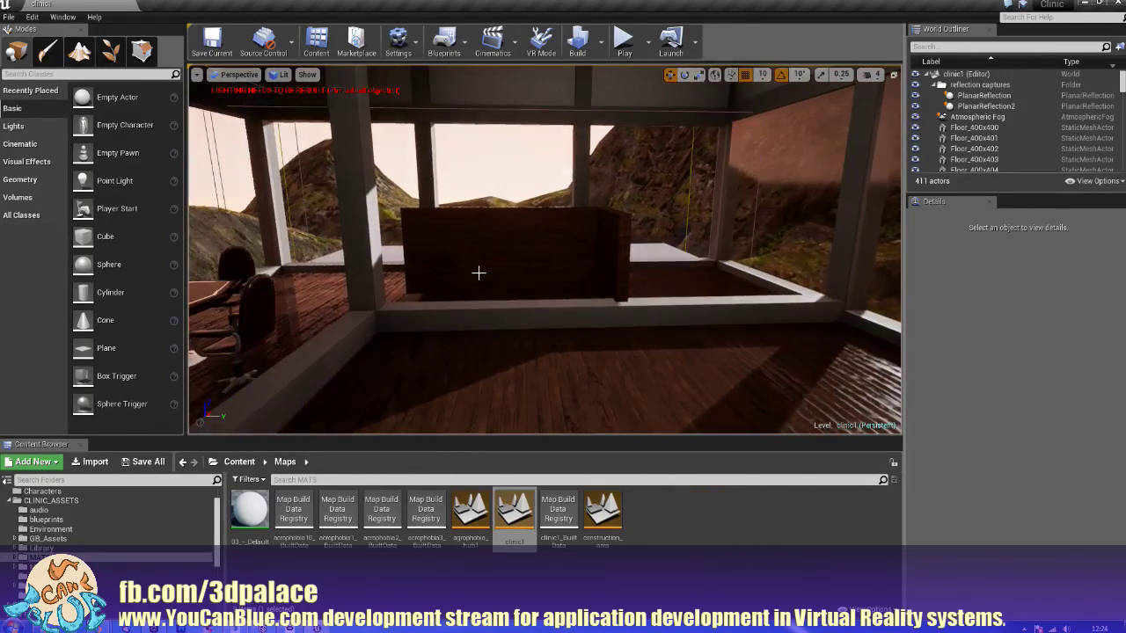
click(479, 264)
key(Delete)
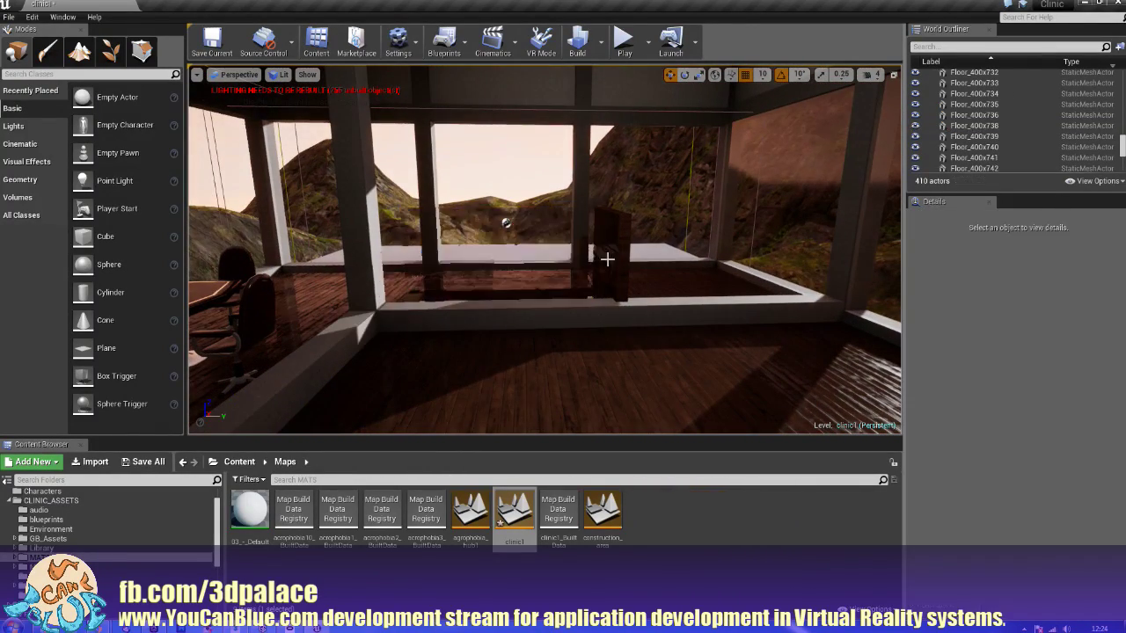
click(613, 259)
key(Delete)
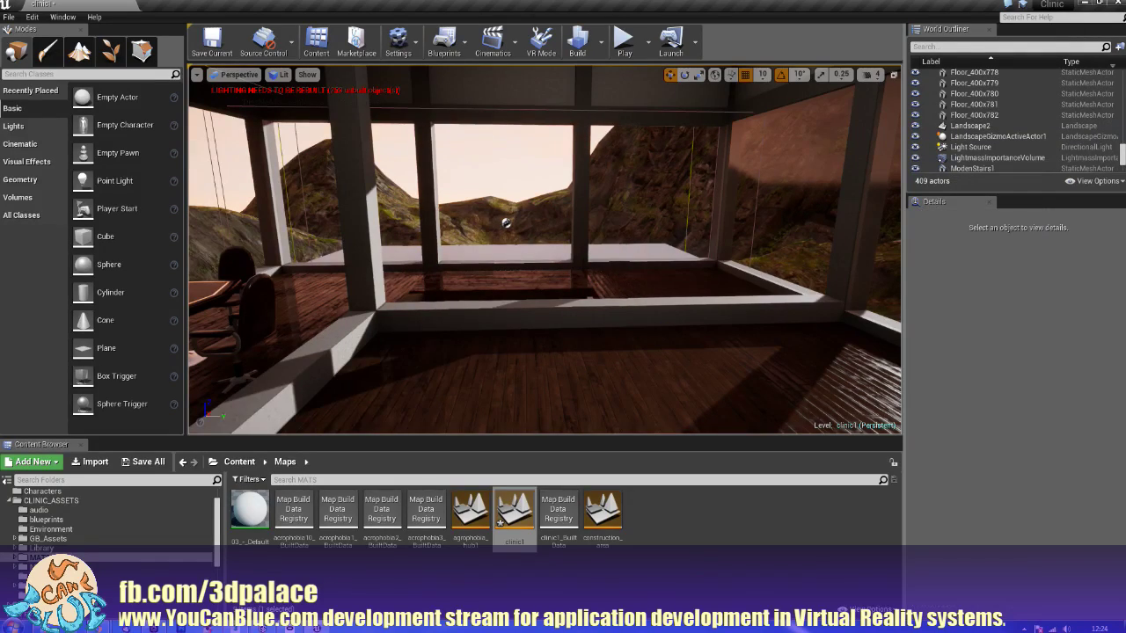
Step: Delete the small table by the windows, including both table end pieces and its chrome support
key(w)
right_drag(613, 259, 613, 209)
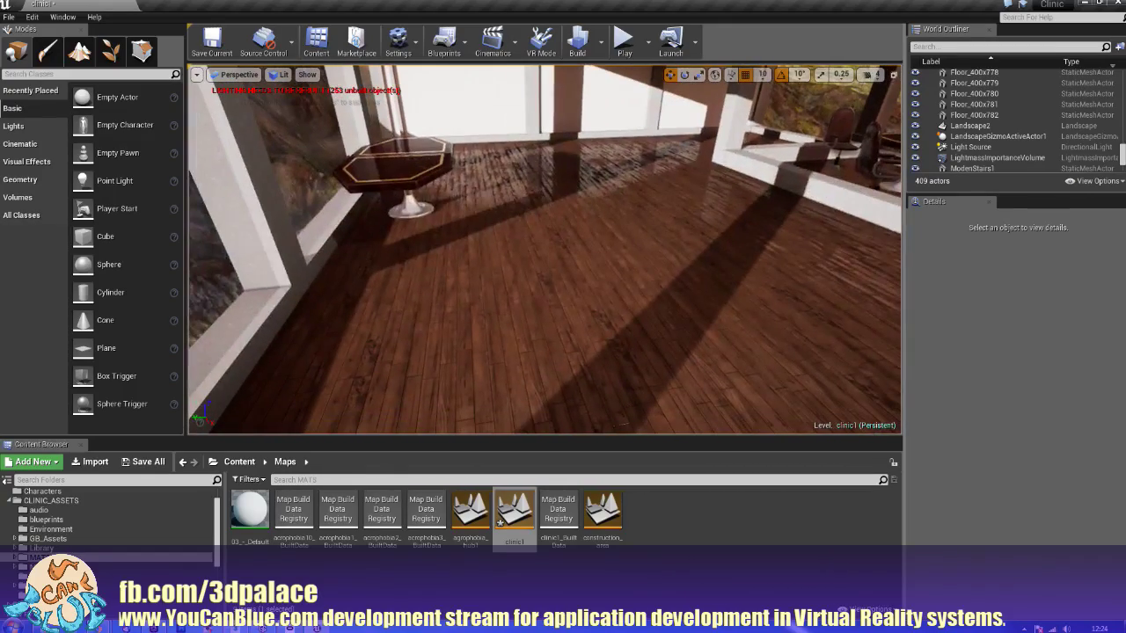
right_drag(612, 248, 510, 231)
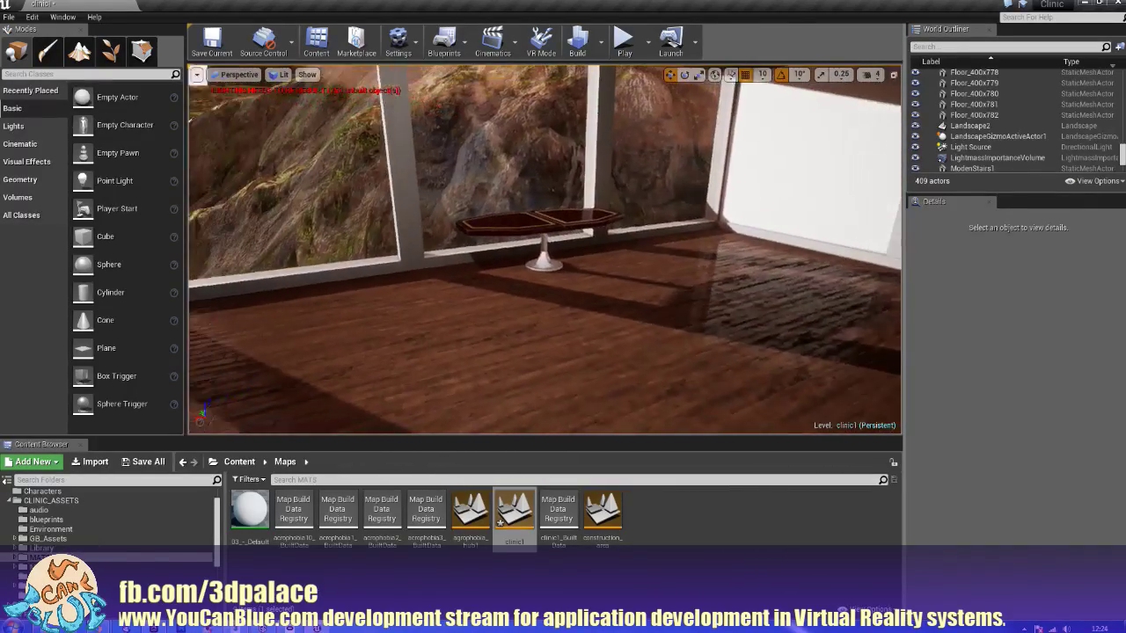
right_drag(613, 249, 692, 249)
key(w)
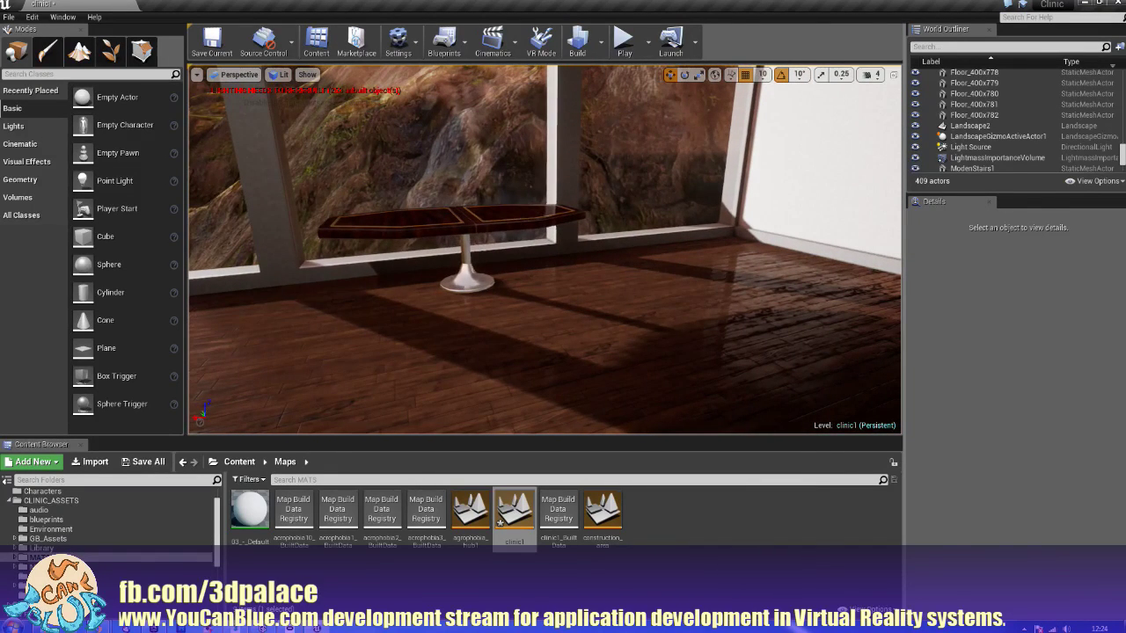
click(515, 219)
key(Delete)
click(444, 230)
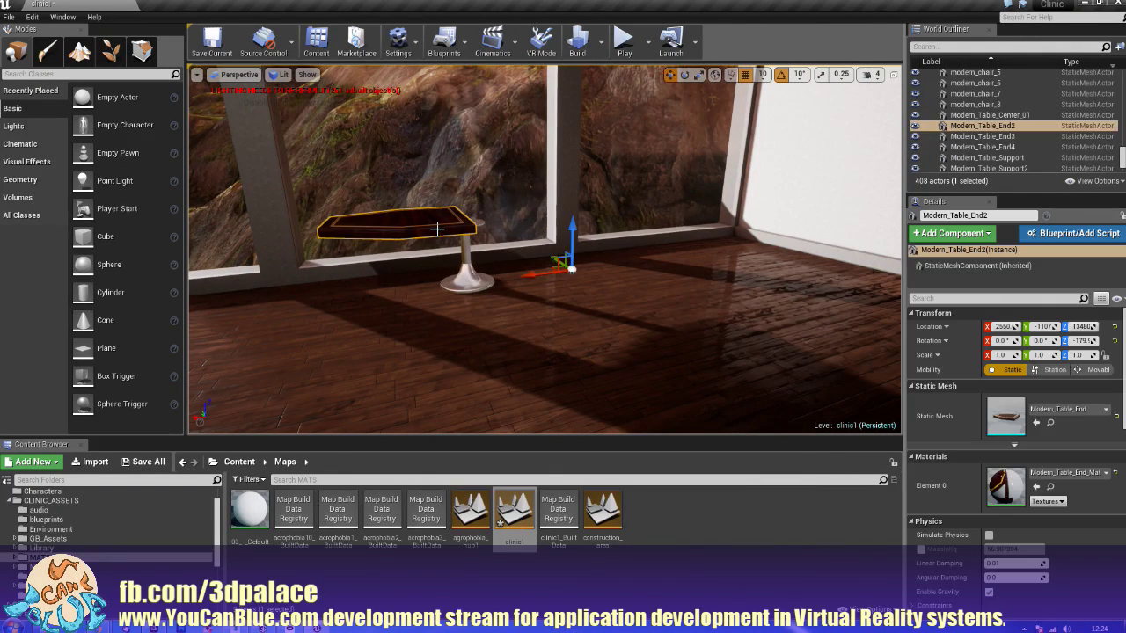
key(Delete)
click(468, 276)
key(Delete)
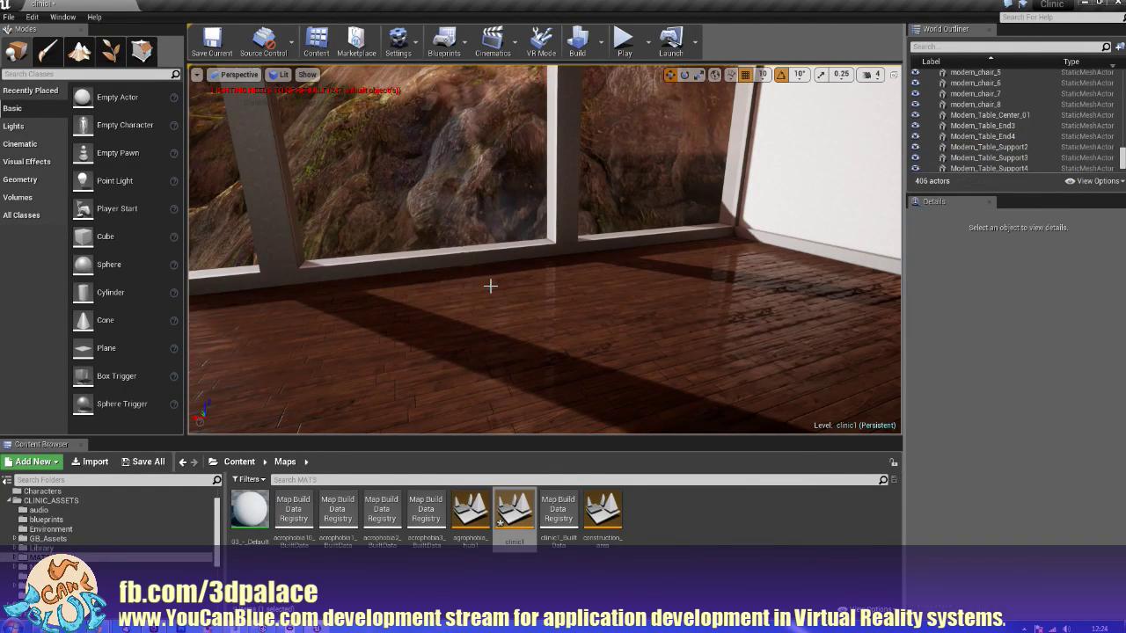
Step: Save the clinic1 level
right_drag(490, 284, 343, 299)
right_drag(465, 305, 380, 305)
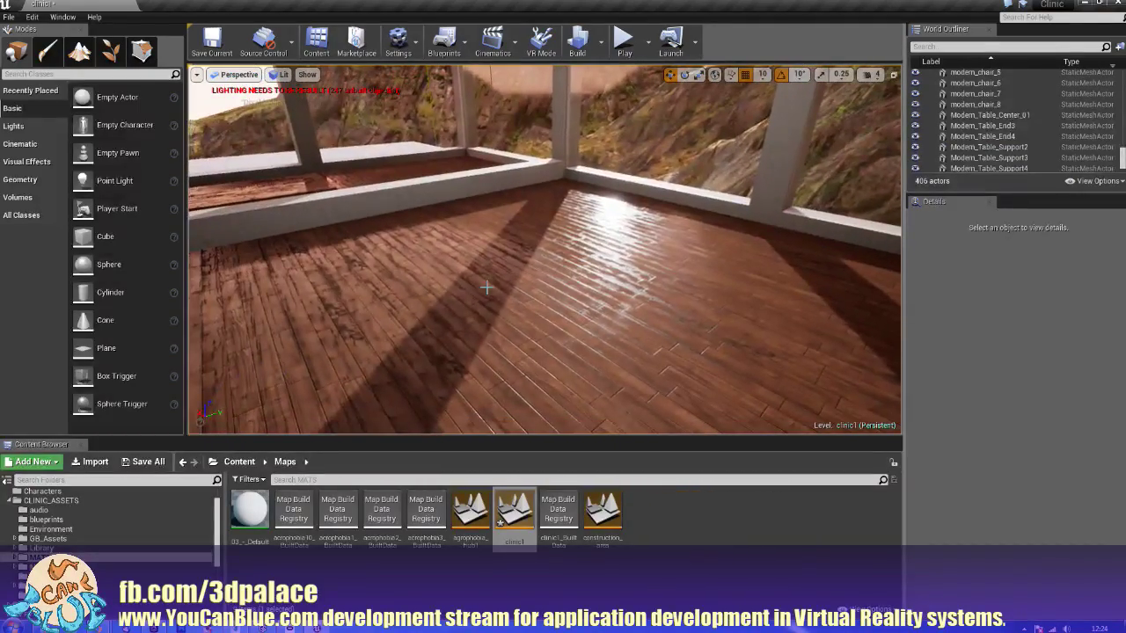
right_drag(465, 304, 587, 310)
mouse_move(434, 327)
right_down()
mouse_move(387, 293)
mouse_move(351, 286)
mouse_move(378, 313)
mouse_move(435, 284)
mouse_move(450, 301)
mouse_move(431, 306)
right_up()
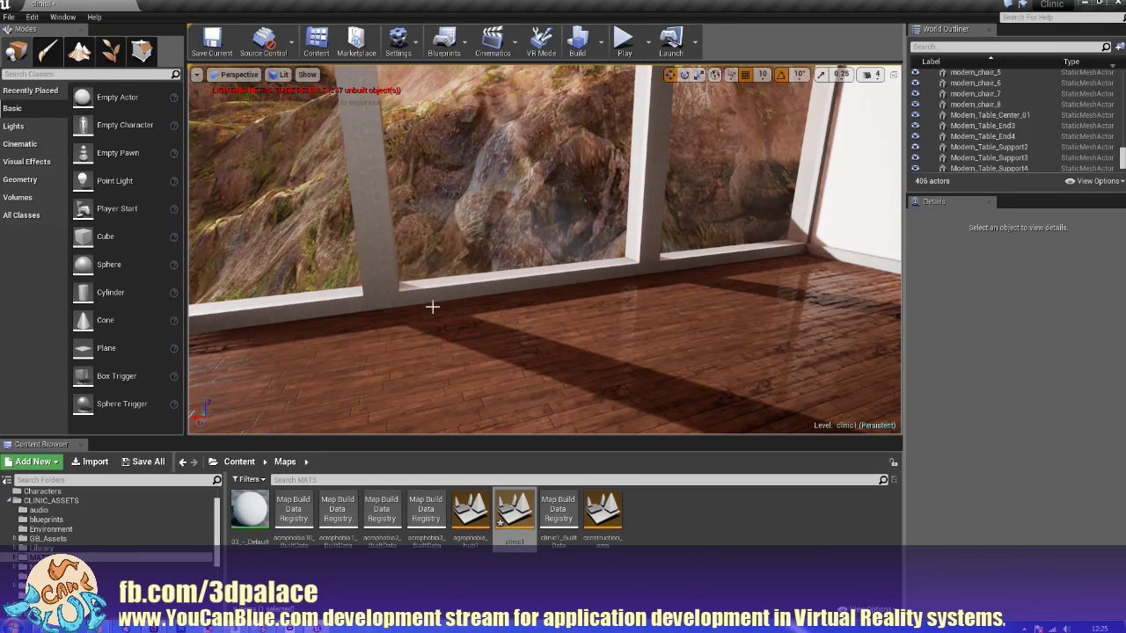
key(ctrl+s)
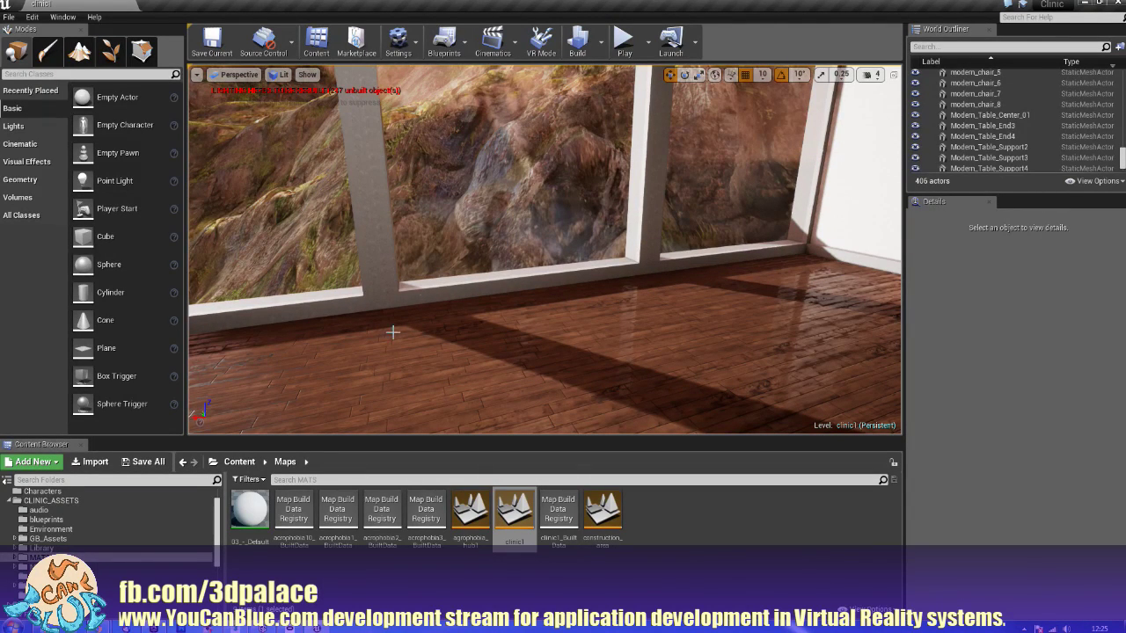
Step: Place the Modern_Table_Center_01 and Modern_Table_Support meshes from CLINIC_ASSETS/Meshes together on the floor near the windows
click(242, 463)
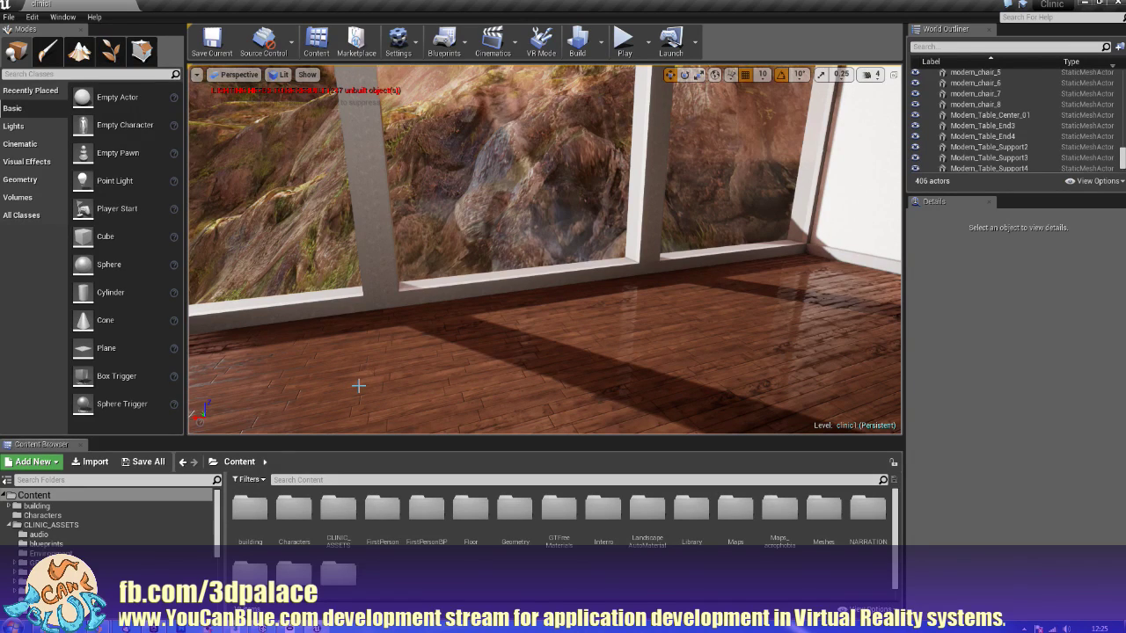
double_click(338, 510)
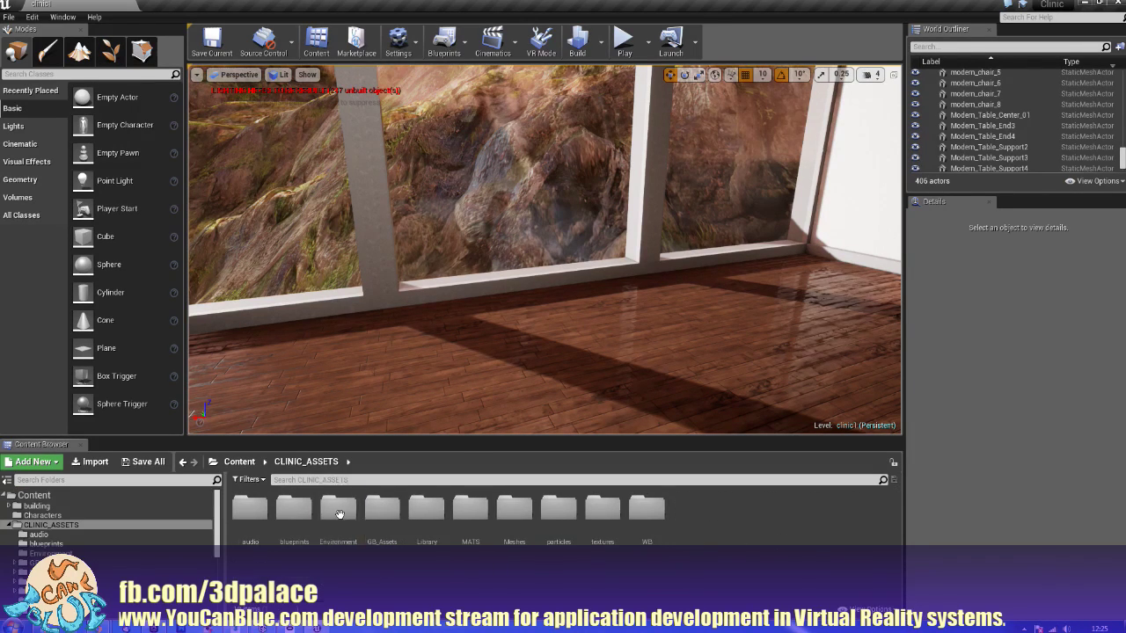
double_click(510, 506)
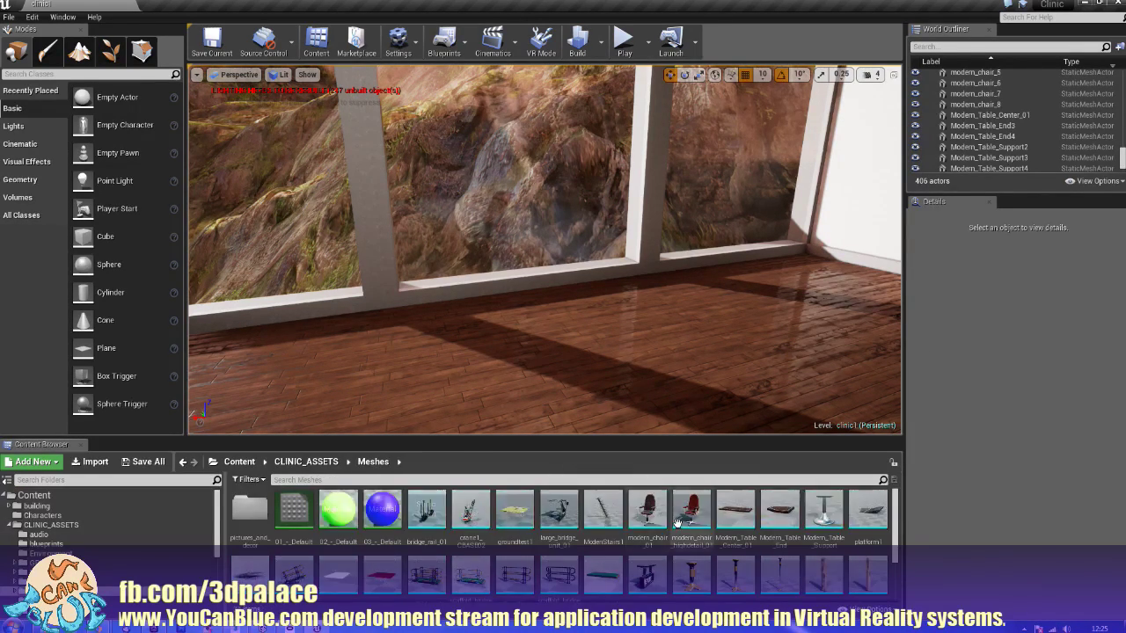
click(739, 523)
ctrl+click(827, 515)
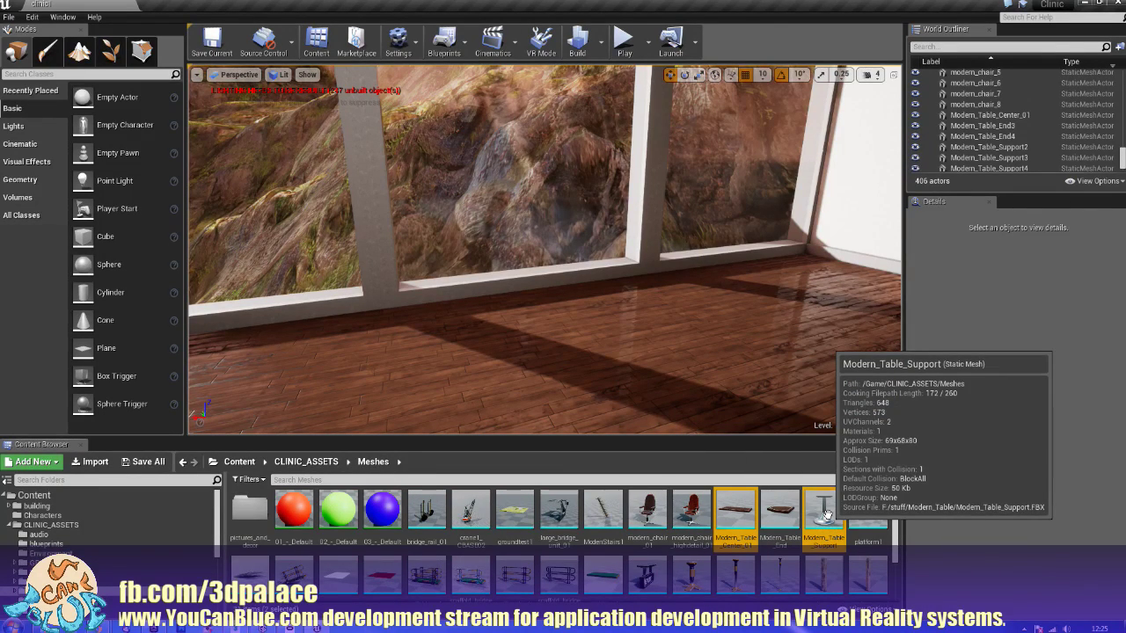
drag(827, 514, 590, 389)
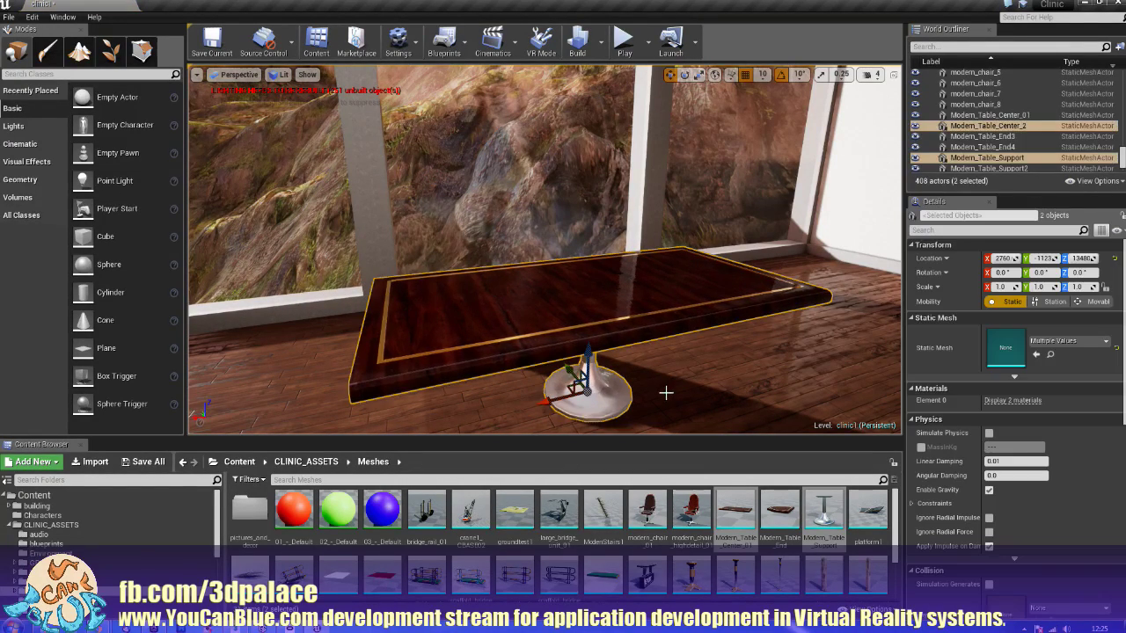
mouse_move(666, 392)
right_down()
mouse_move(606, 379)
mouse_move(572, 393)
mouse_move(601, 401)
mouse_move(606, 417)
mouse_move(601, 399)
mouse_move(582, 416)
mouse_move(666, 394)
mouse_move(650, 392)
right_up()
key(s)
key(w)
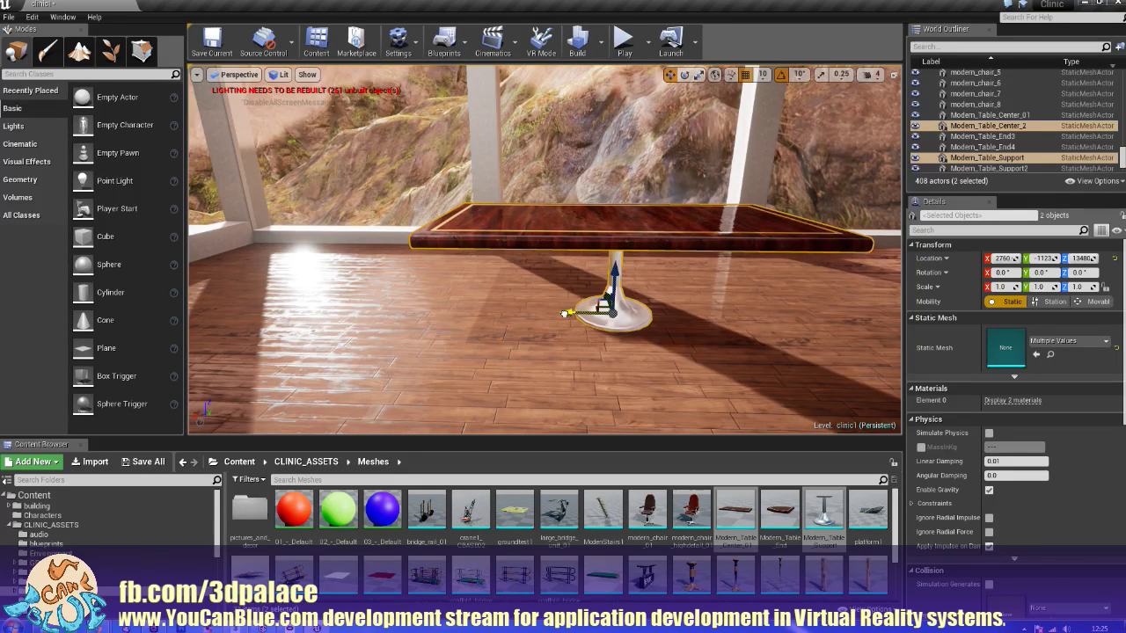
alt+drag(565, 314, 489, 314)
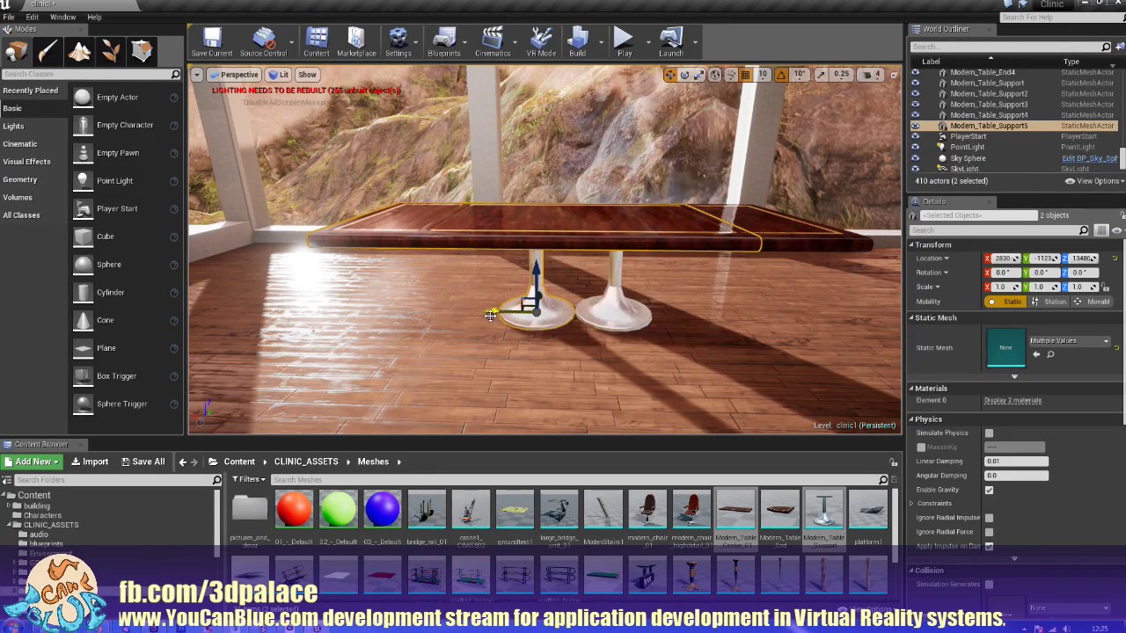
key(ctrl+z)
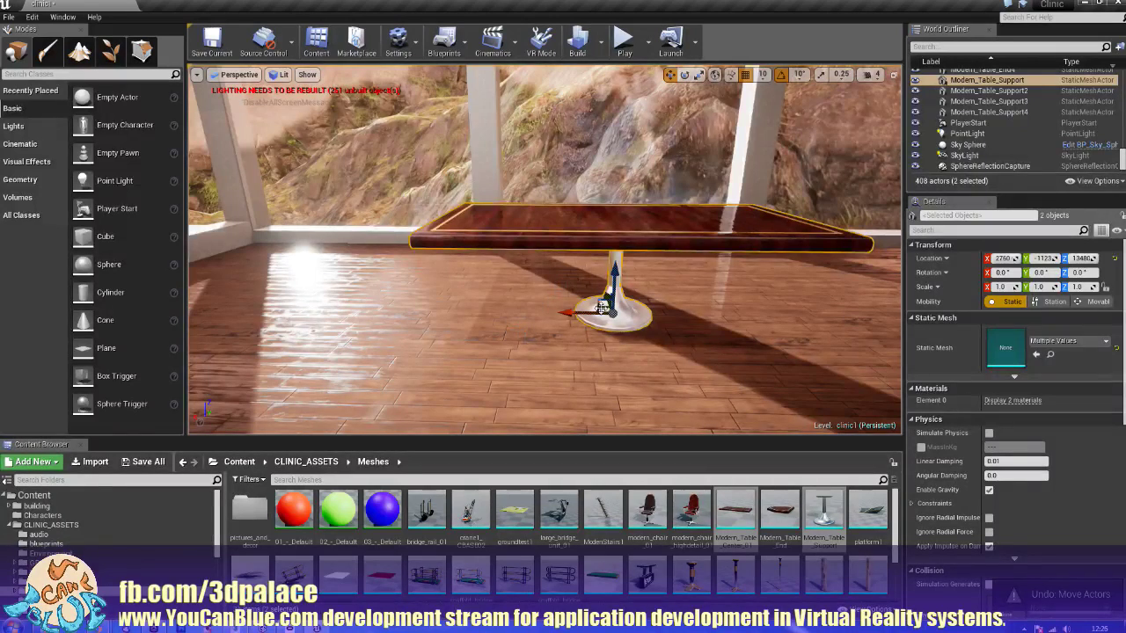
Step: Shift the chrome support toward one end of the table top and duplicate it under the other end at X 2660
click(616, 321)
drag(565, 312, 682, 314)
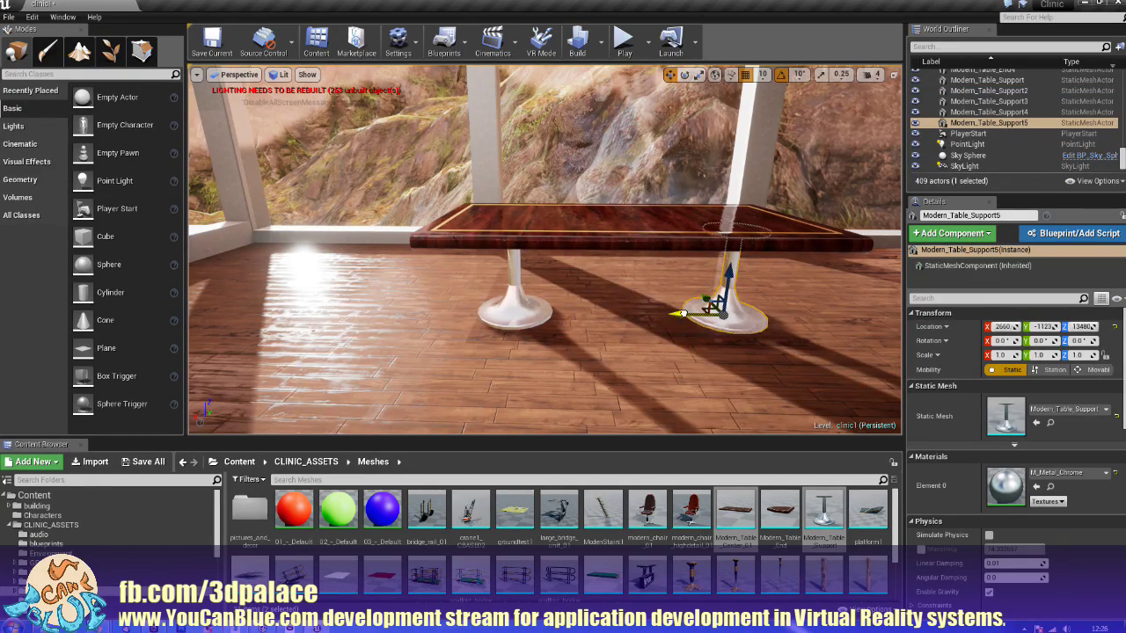
right_drag(584, 356, 515, 381)
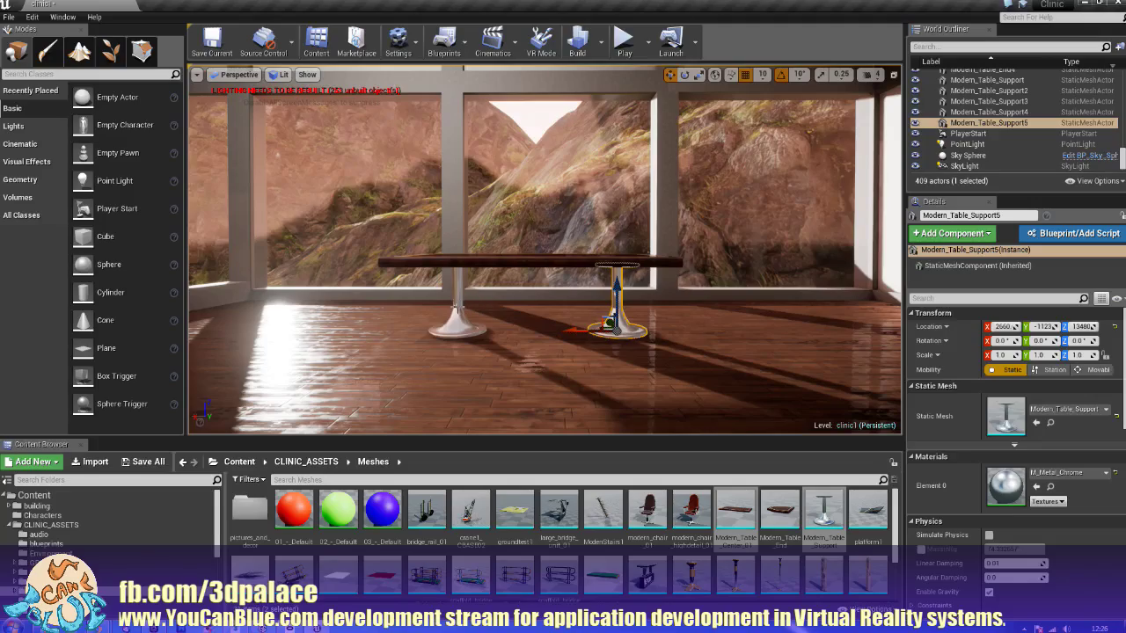
ctrl+click(465, 327)
Step: Place the ST_Carpet and ST_Carpet02 meshes from CLINIC_ASSETS/Library/Meshes on the floor beside the new table
right_drag(545, 325, 550, 423)
right_drag(546, 324, 669, 360)
click(646, 344)
key(a)
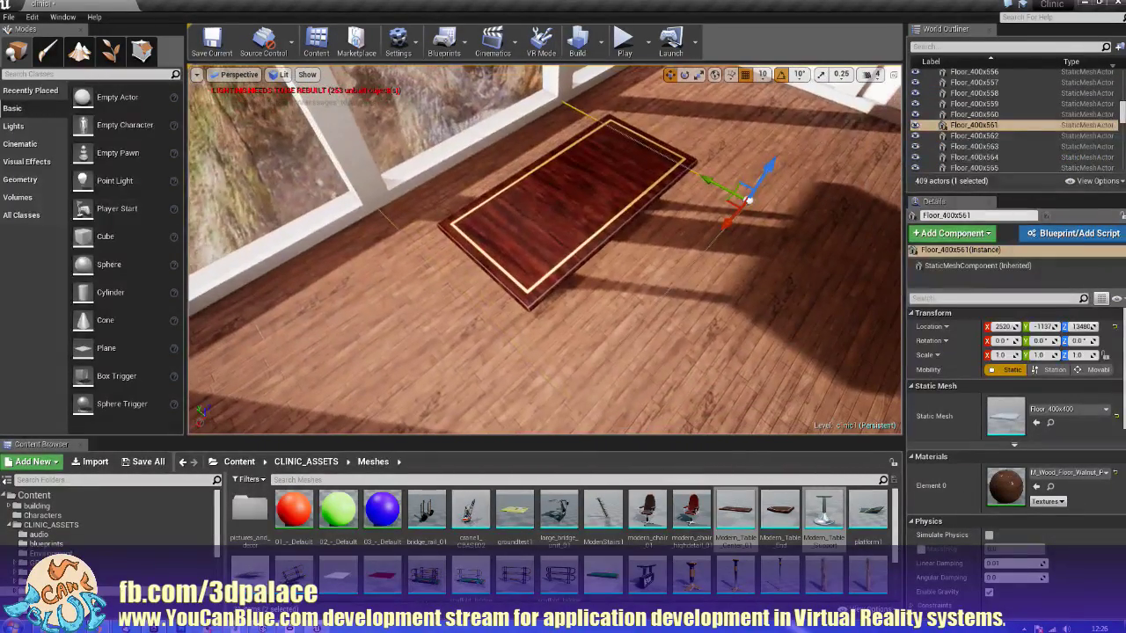
click(306, 462)
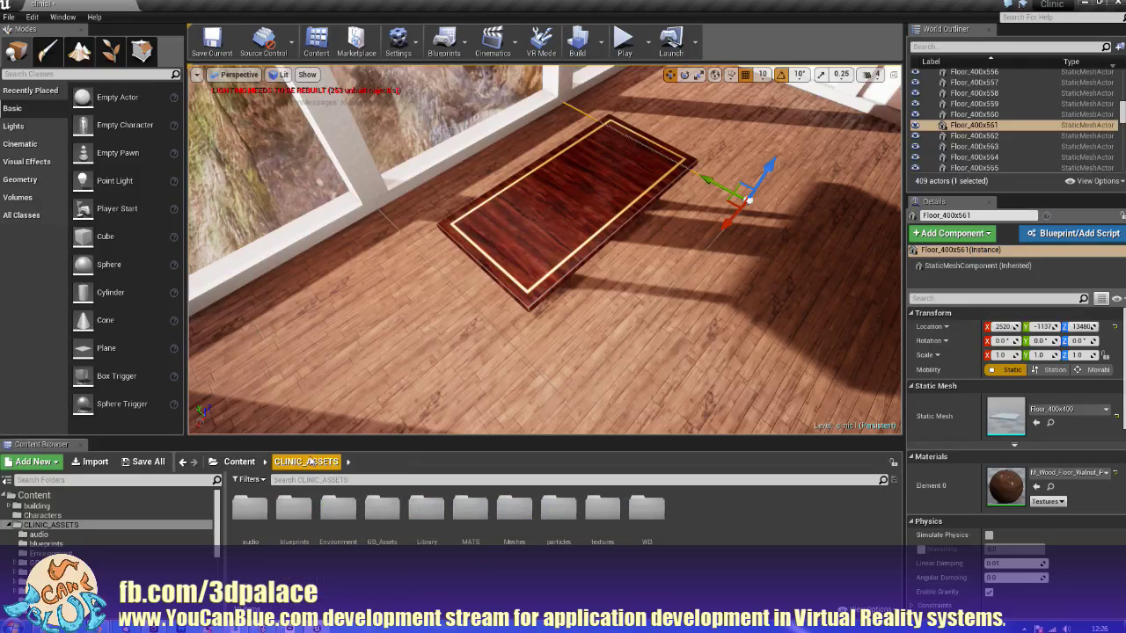
double_click(427, 523)
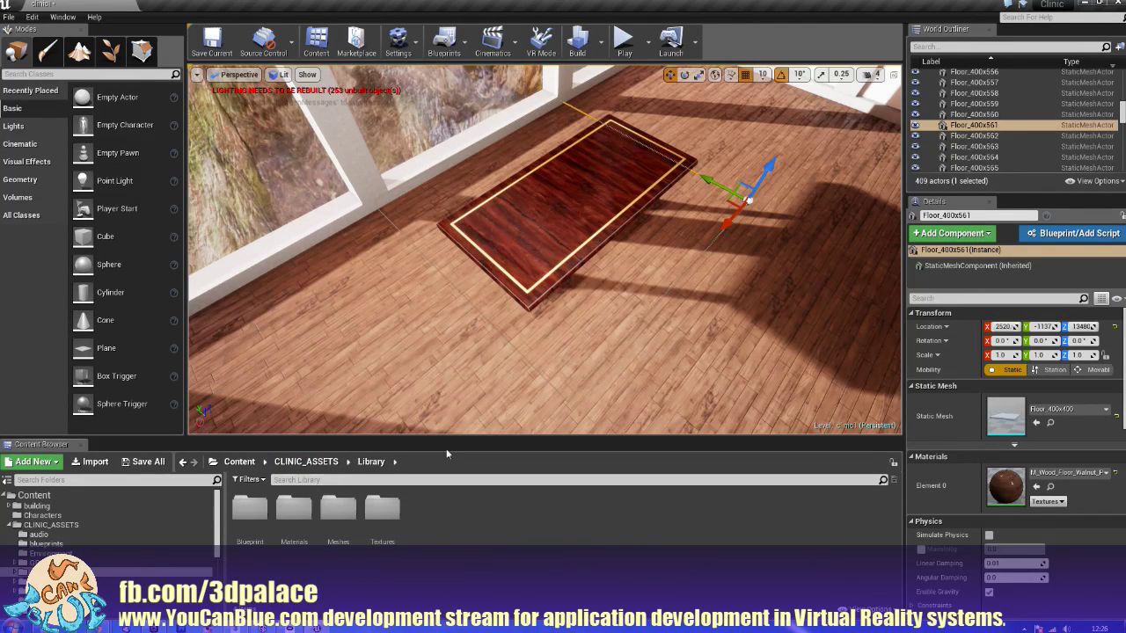
double_click(337, 500)
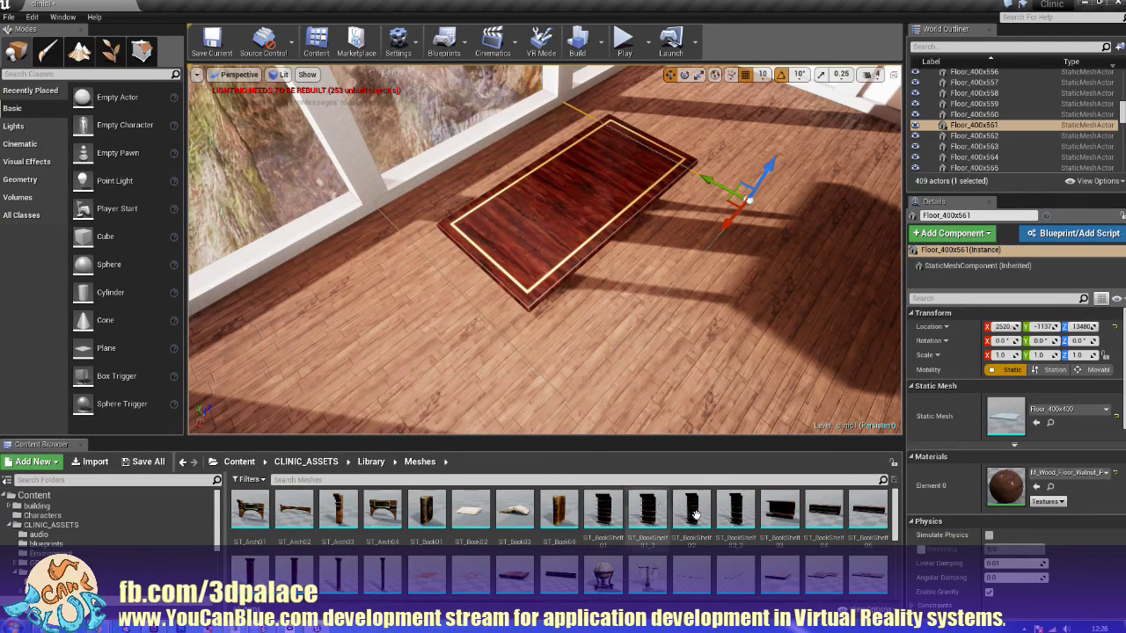
right_drag(595, 335, 545, 400)
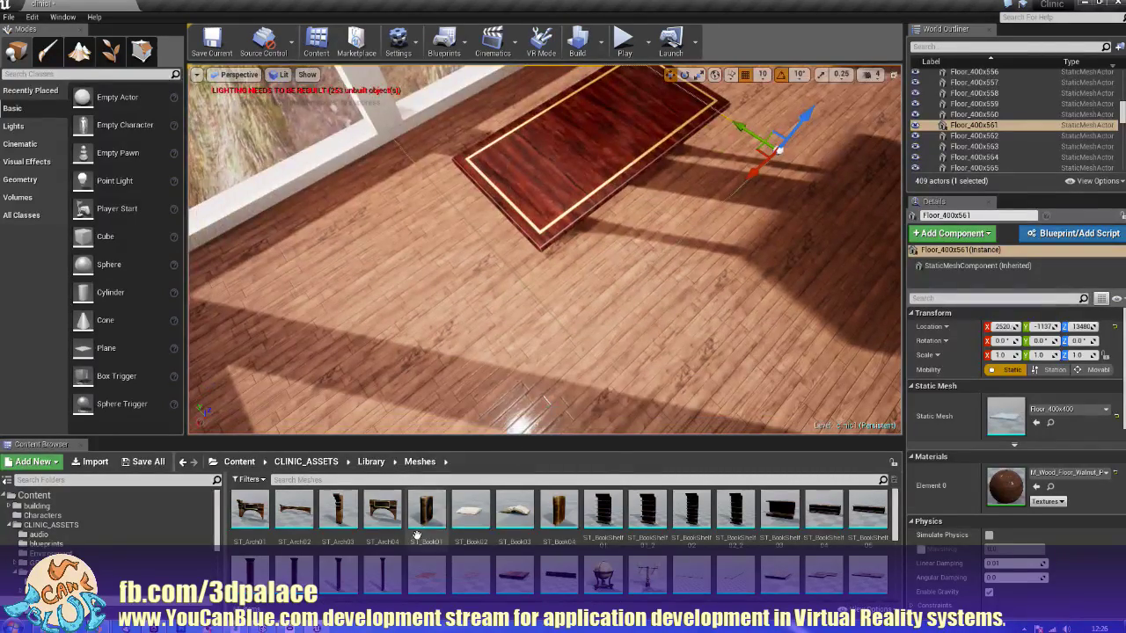
drag(426, 573, 694, 360)
drag(471, 574, 475, 367)
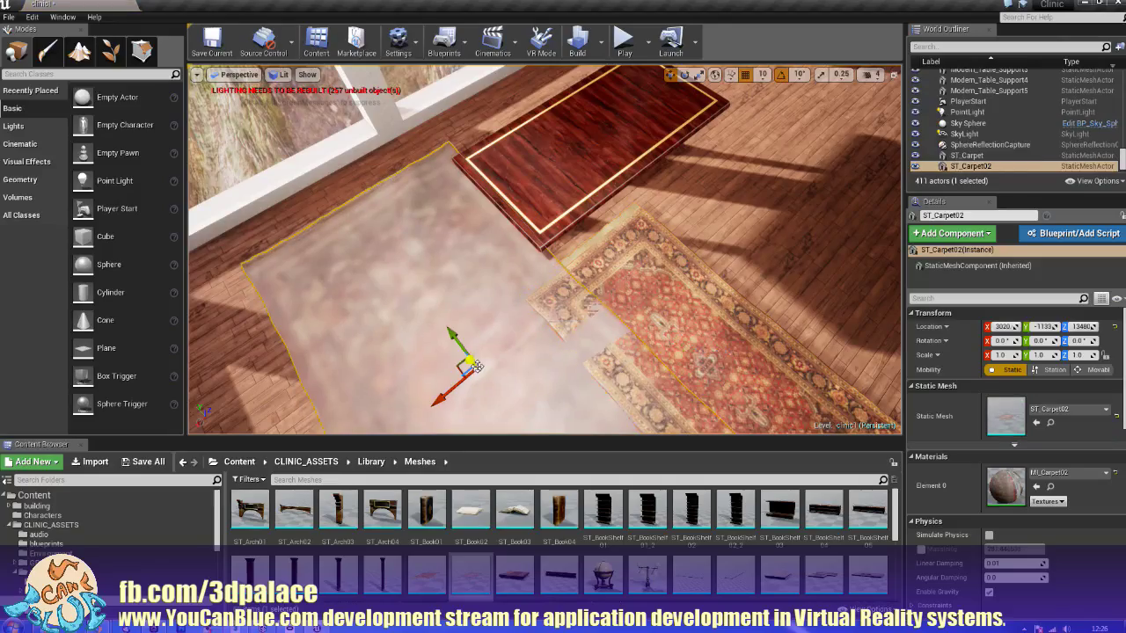
Step: Delete the red ST_Carpet and move ST_Carpet02 along X to 2900, partly under the table
click(664, 326)
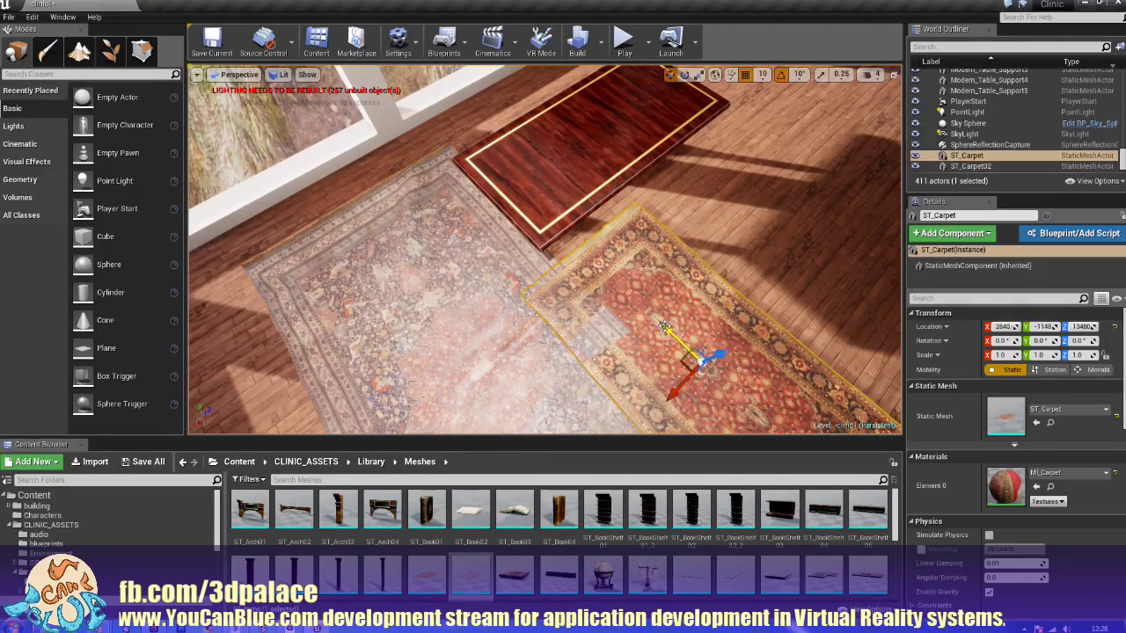
key(Delete)
right_drag(677, 329, 545, 245)
click(535, 260)
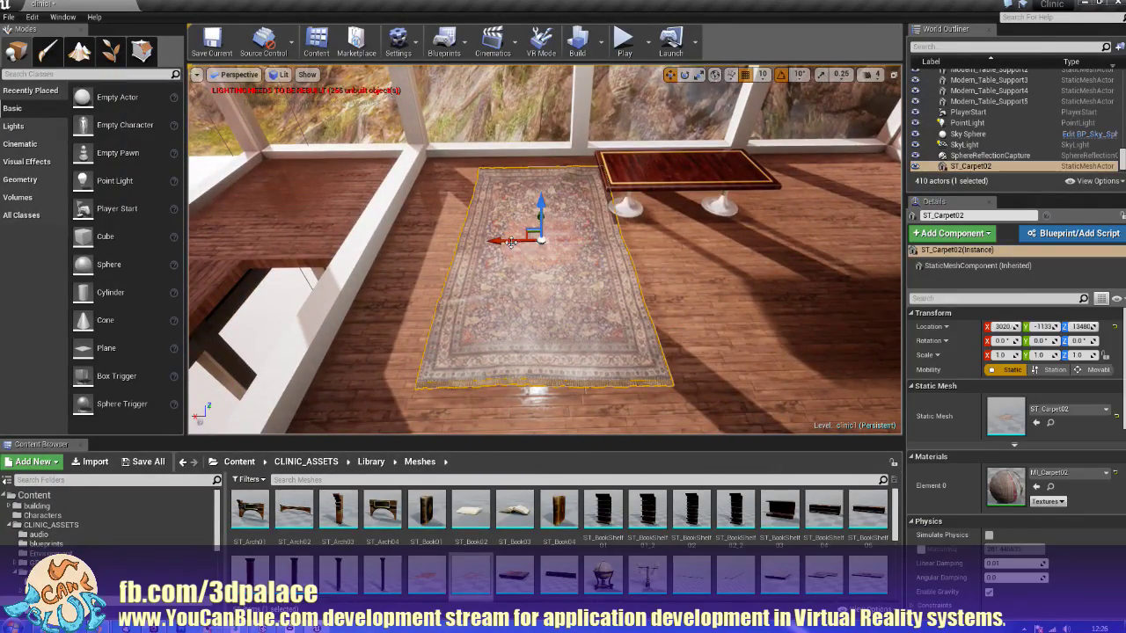
drag(511, 242, 590, 243)
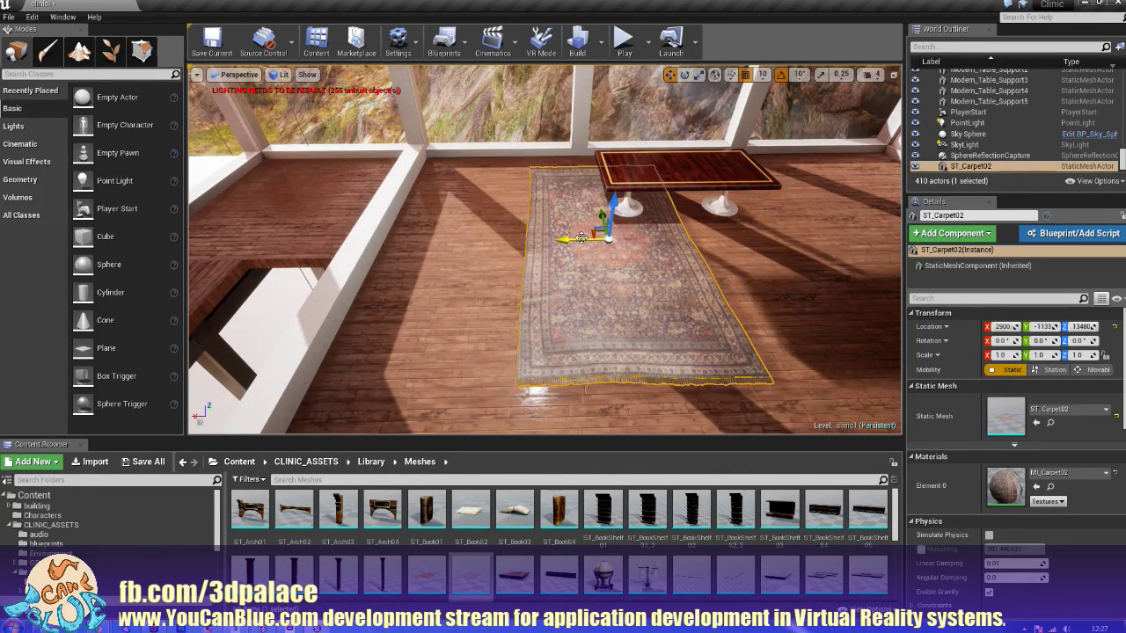
Step: Duplicate ST_Carpet02 along X to 2590 and rotate the copy about 180 degrees around Z
alt+drag(580, 239, 756, 243)
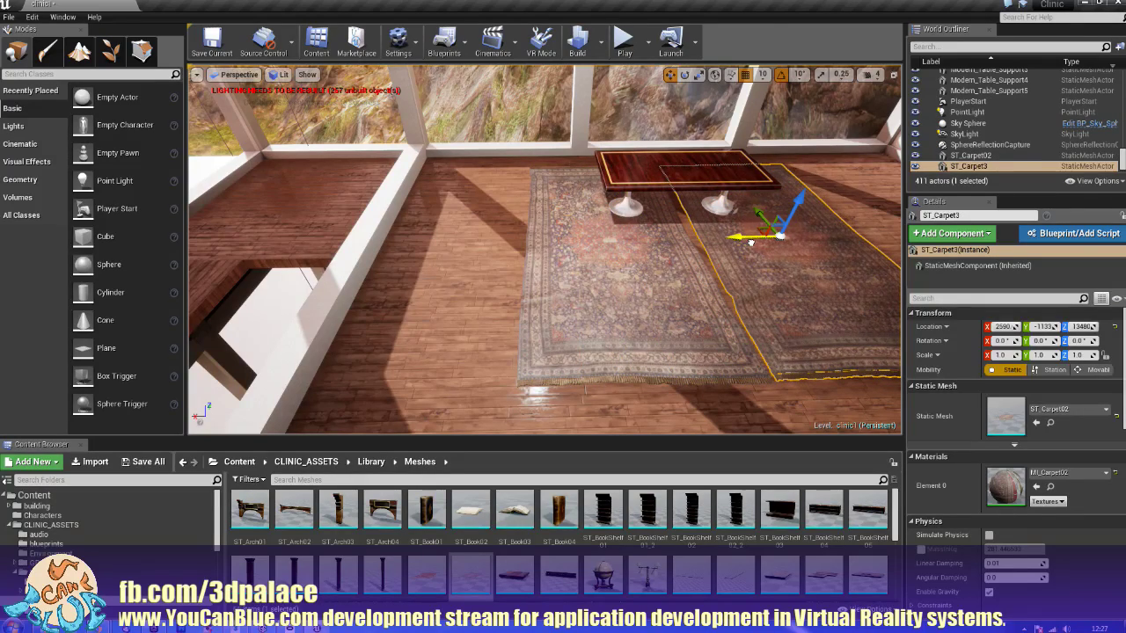
key(e)
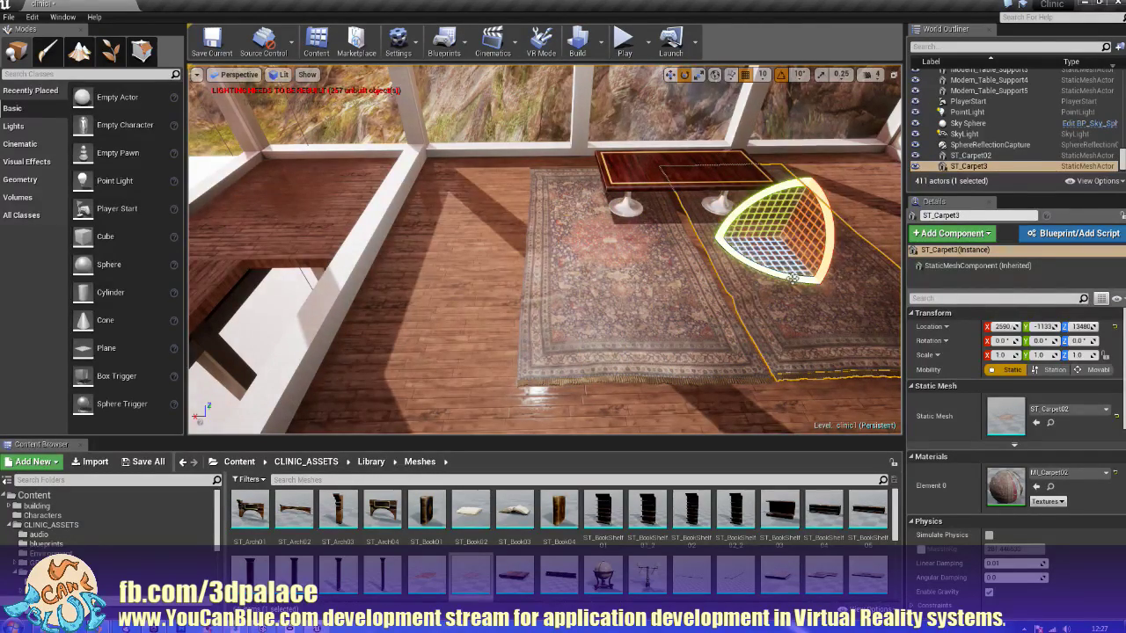
mouse_move(791, 278)
mouse_down()
mouse_move(892, 283)
mouse_move(772, 284)
mouse_up()
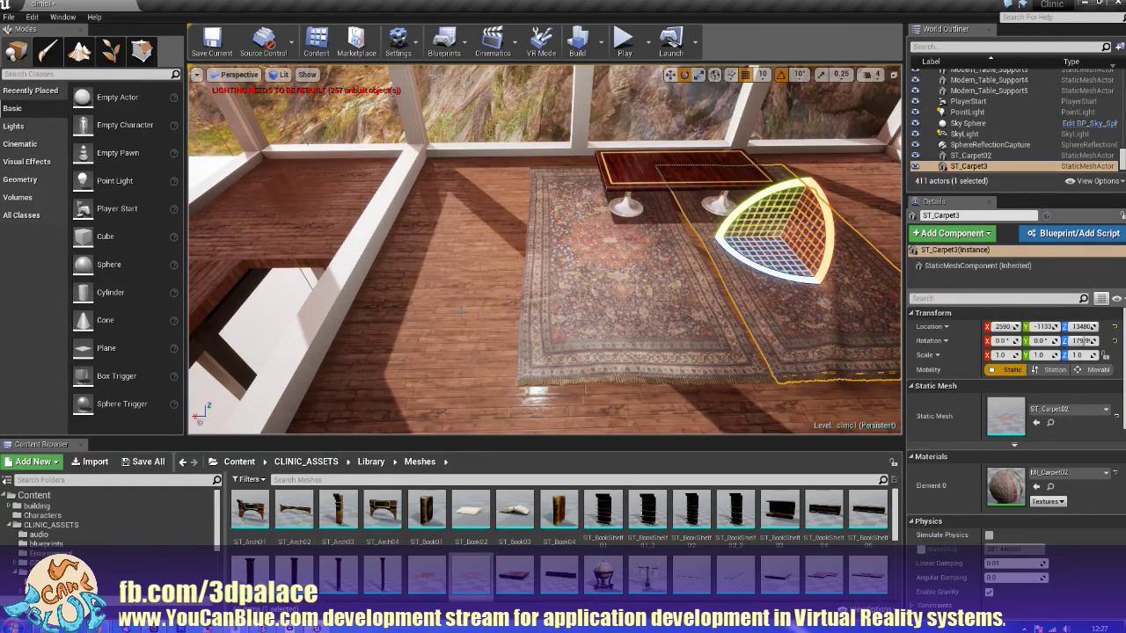
Step: Delete the duplicated carpet ST_Carpet3 from the floor beside the table
click(528, 298)
right_drag(604, 288, 659, 317)
right_drag(497, 338, 651, 244)
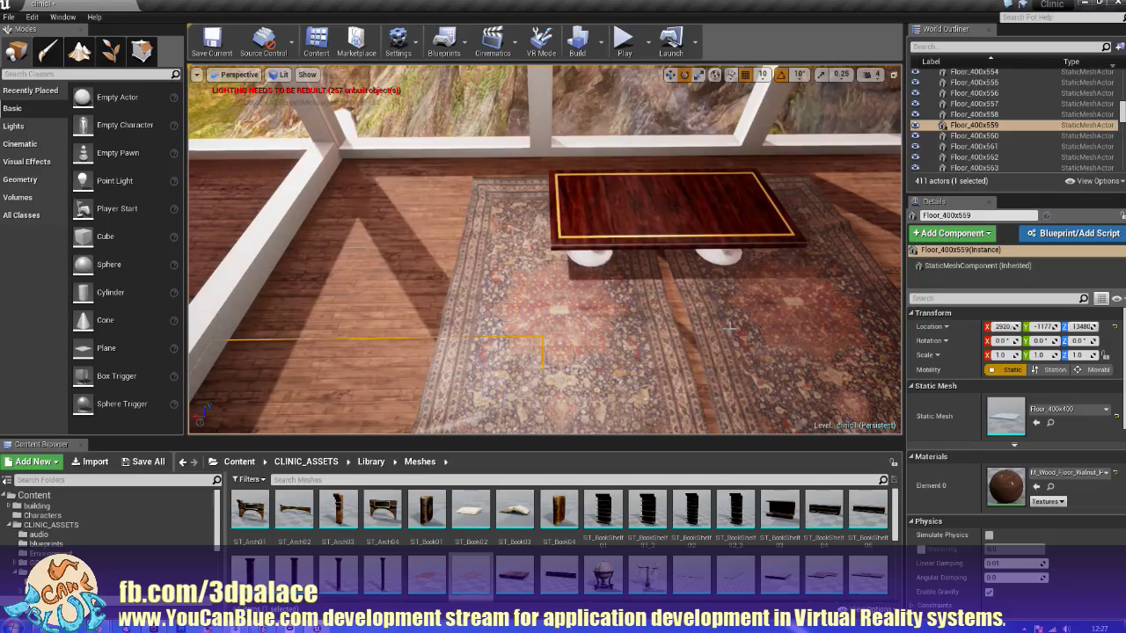
key(Delete)
Step: Rotate the remaining ST_Carpet02 to -90° around Z and move it under the table to X 2720
click(587, 358)
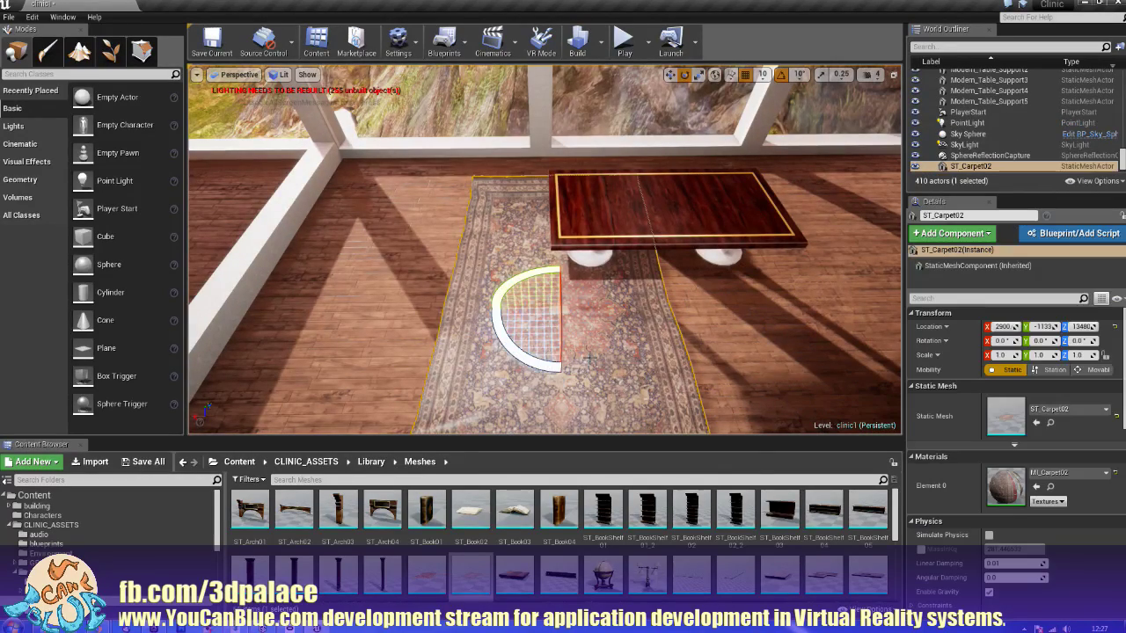
drag(540, 364, 487, 307)
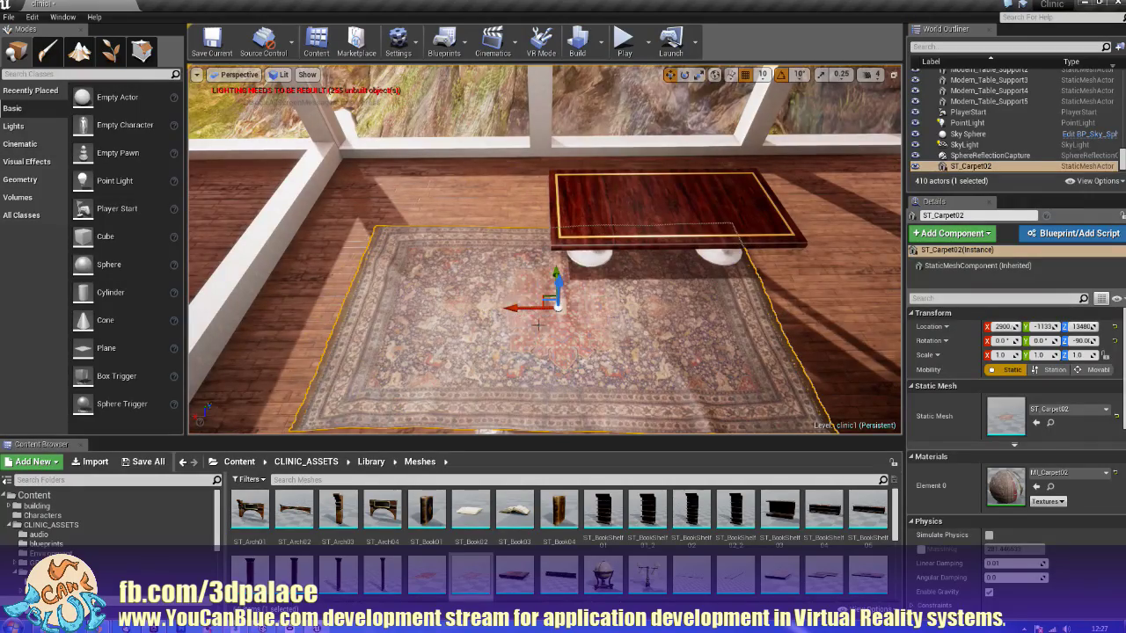
right_drag(519, 356, 739, 387)
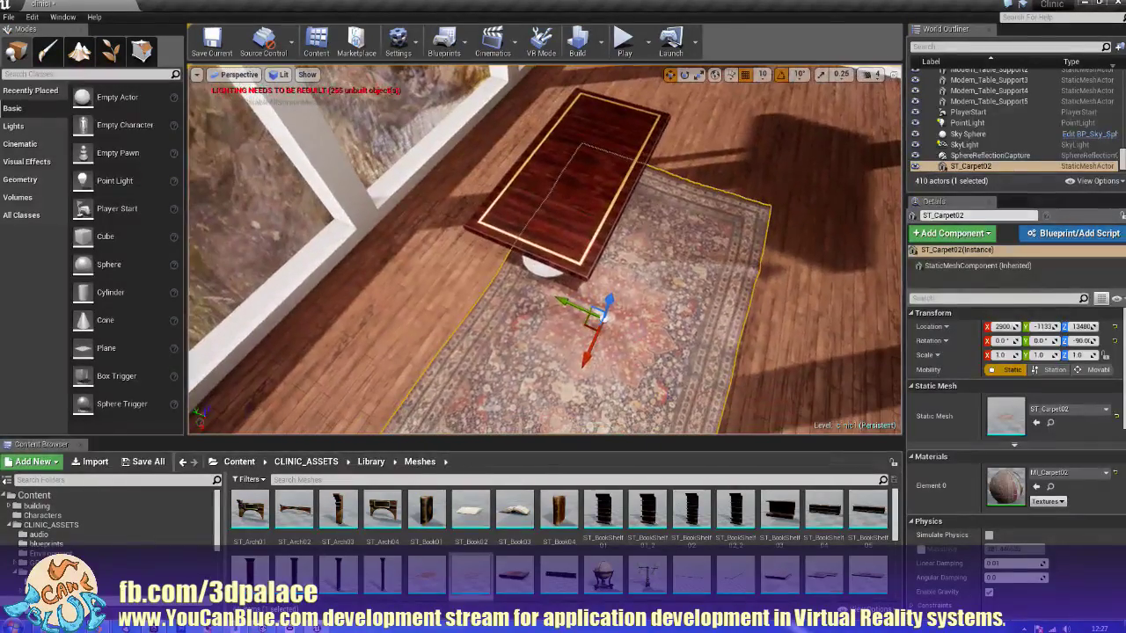
drag(587, 321, 565, 189)
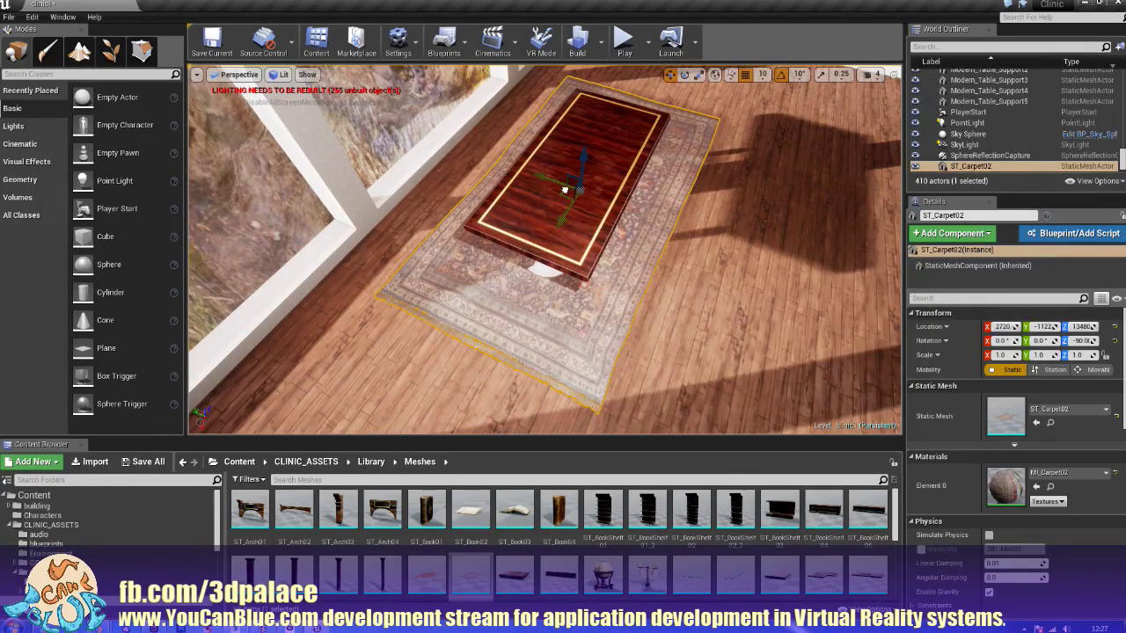
Step: Delete ST_Carpet02 from under the table
alt+drag(630, 244, 858, 259)
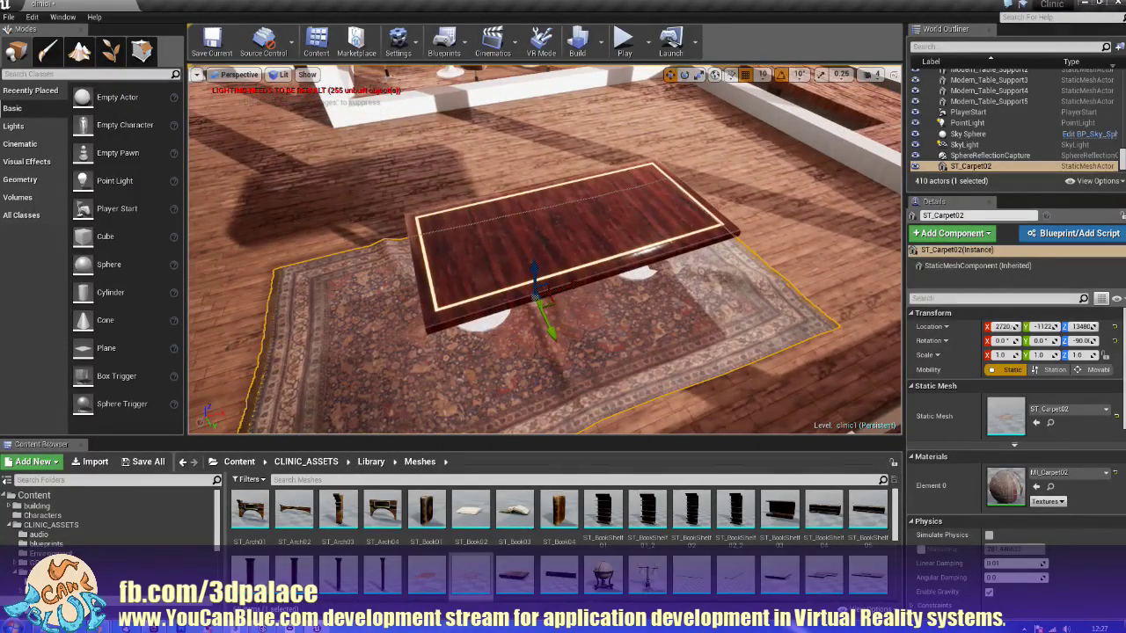
alt+drag(545, 264, 571, 291)
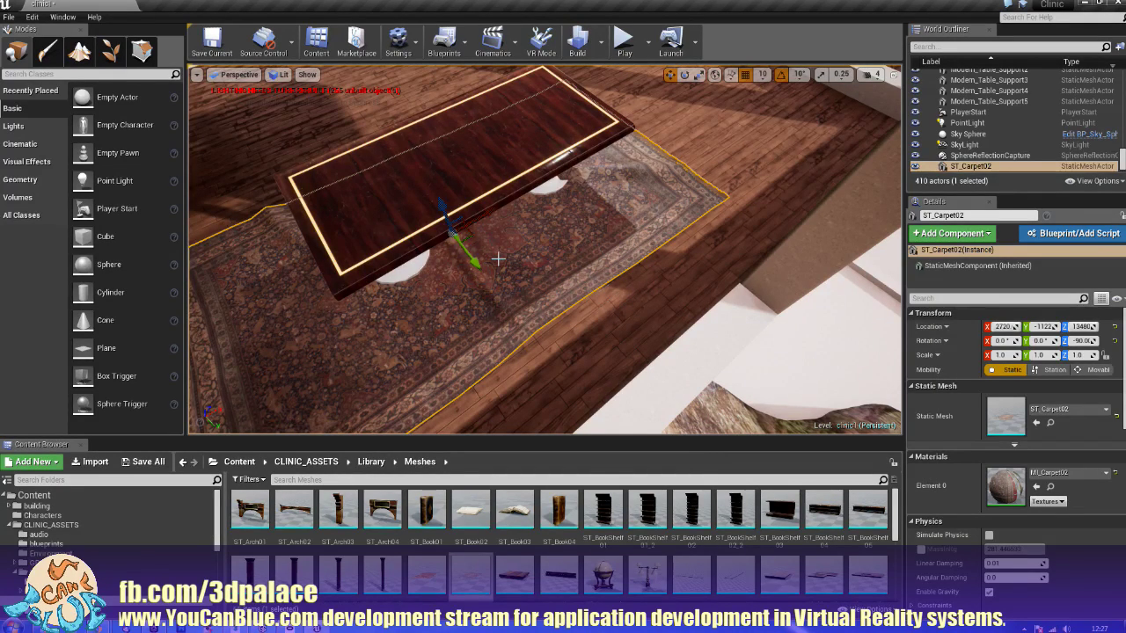
key(Delete)
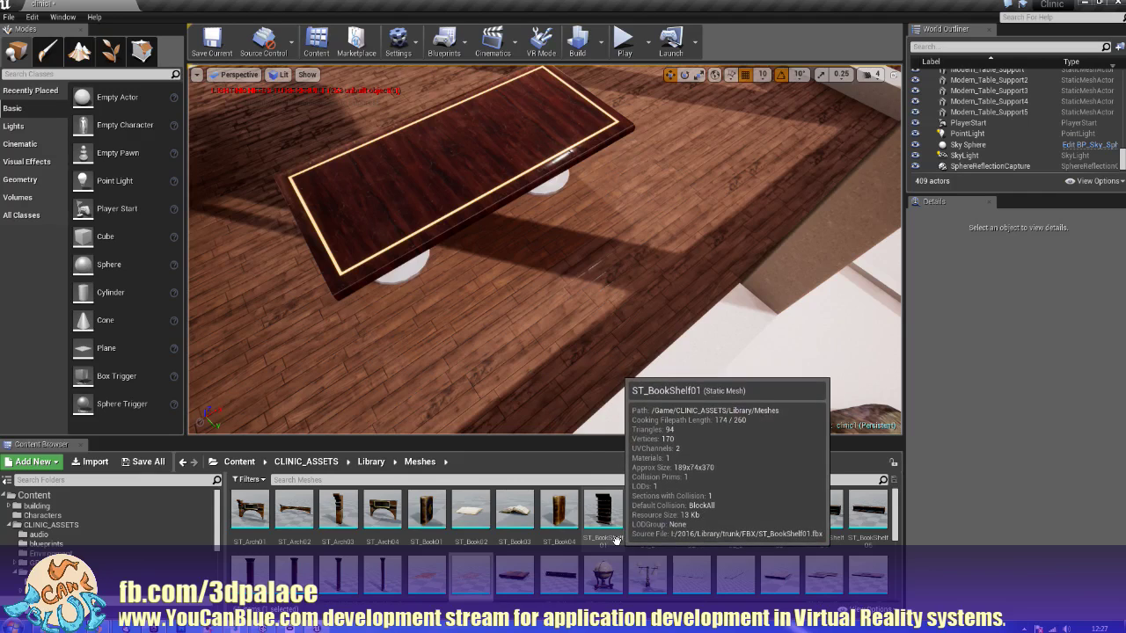
Step: Place ST_Furniture_Chair close to the table's long side at X 2720 and rotate it to -30° around Z
scroll(616, 538, down, 1)
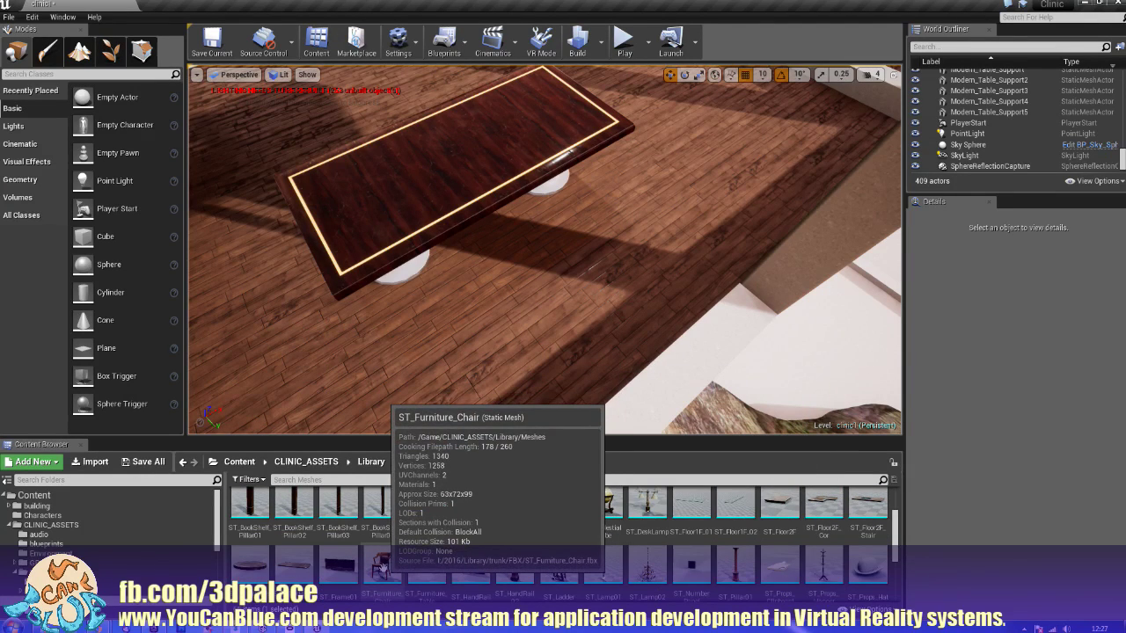
drag(383, 568, 365, 131)
right_drag(422, 297, 321, 233)
key(w)
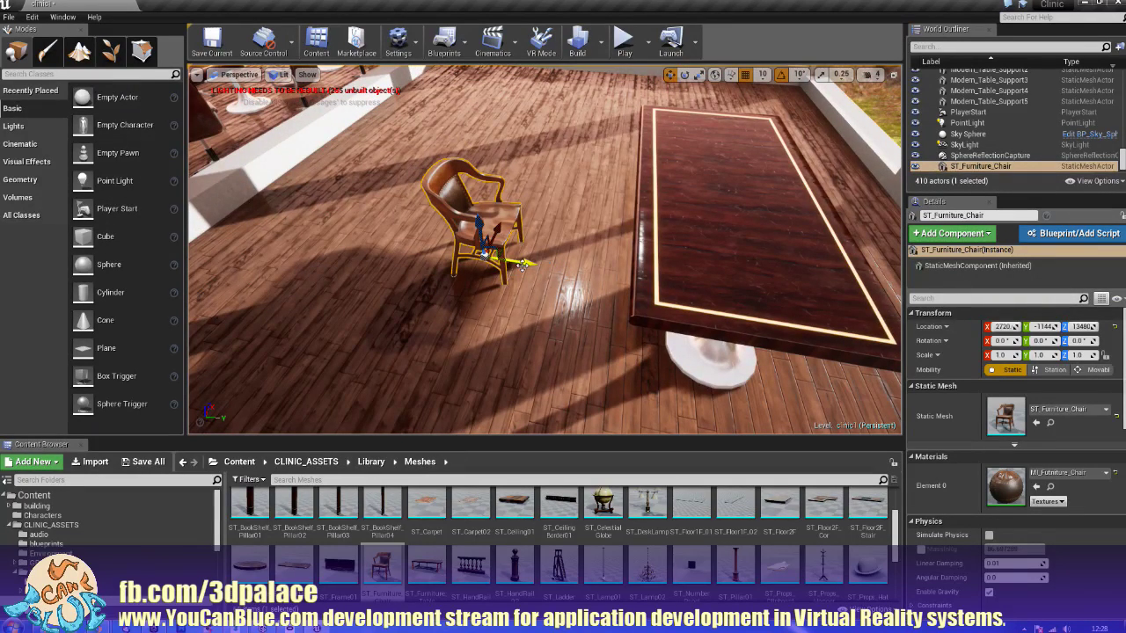
drag(522, 264, 637, 264)
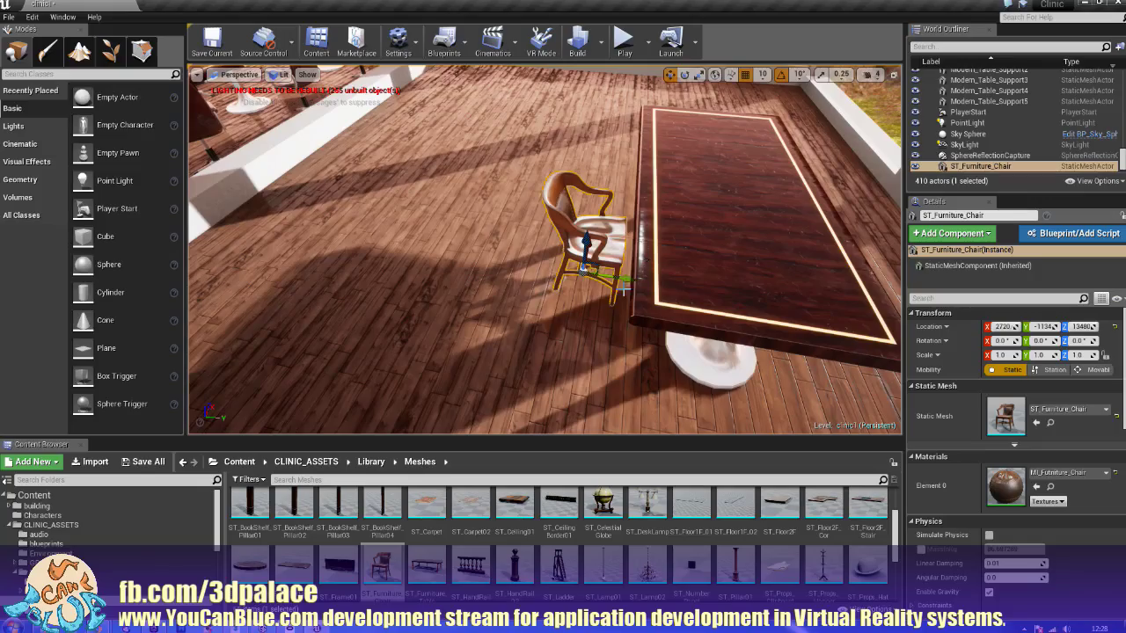
key(e)
drag(622, 313, 573, 321)
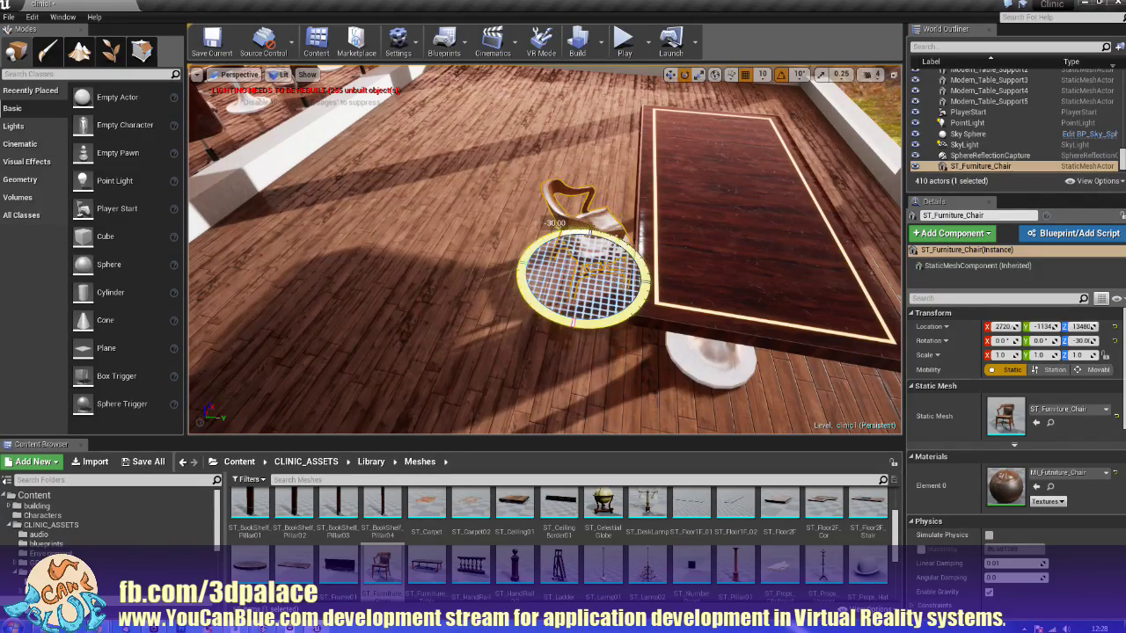
Step: Shift the wooden chair toward one end of the table and duplicate it along X at 2780
right_drag(572, 322, 527, 264)
right_drag(484, 303, 629, 268)
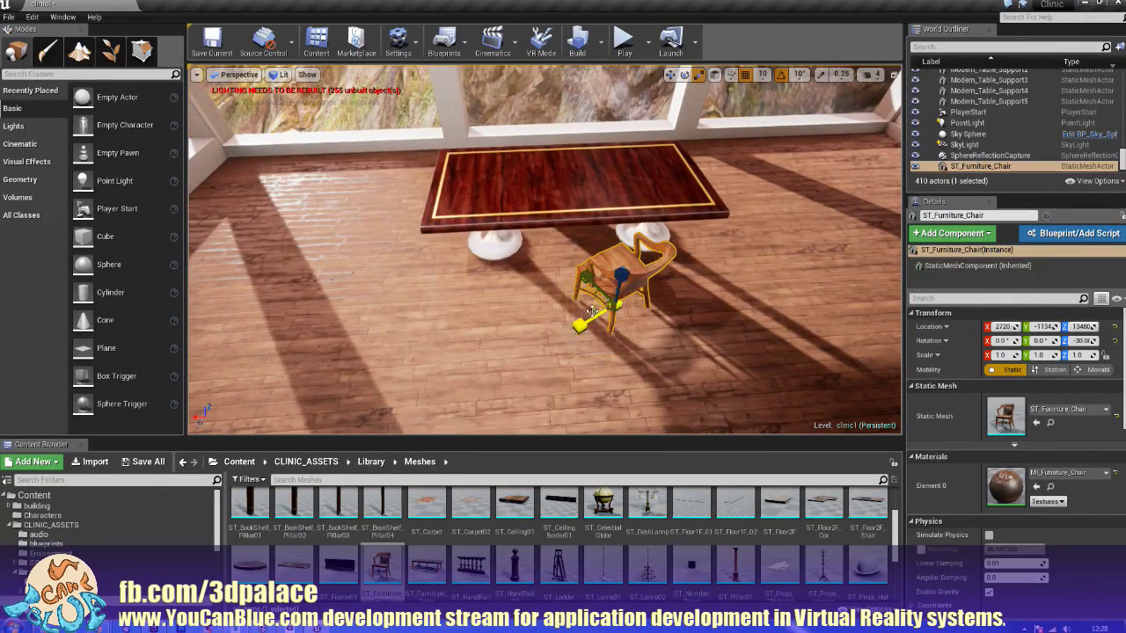
mouse_move(571, 309)
mouse_down()
mouse_move(650, 304)
mouse_move(524, 306)
mouse_move(565, 326)
mouse_up()
Step: Try rotating the duplicated chair to about 100° around Z, and undo the rotation
key(e)
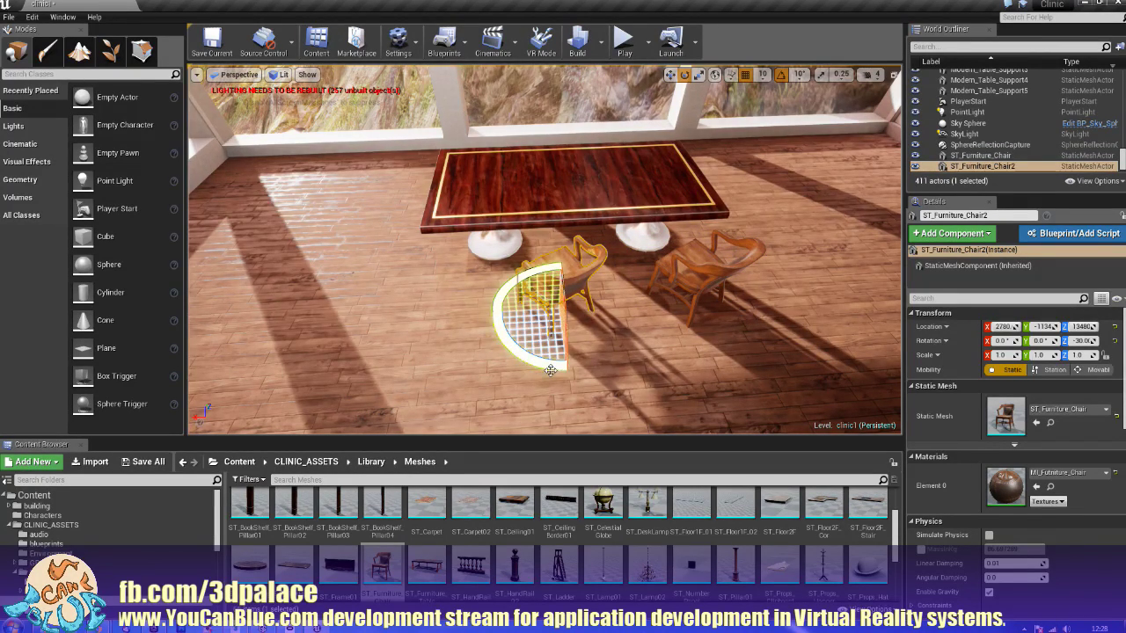
drag(549, 370, 649, 420)
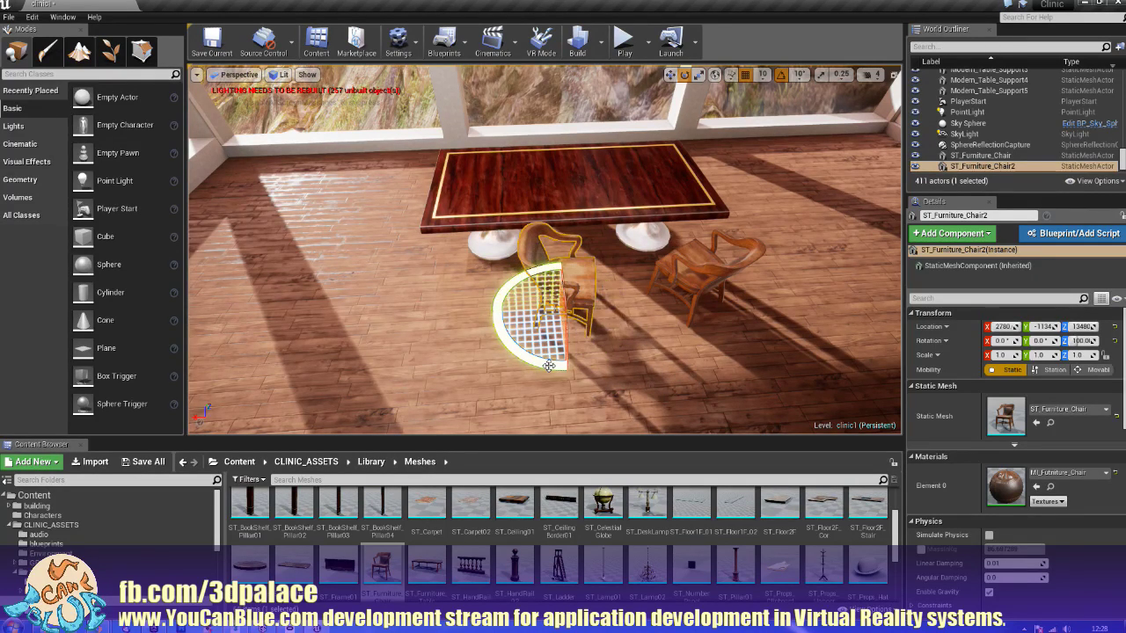
key(ctrl+z)
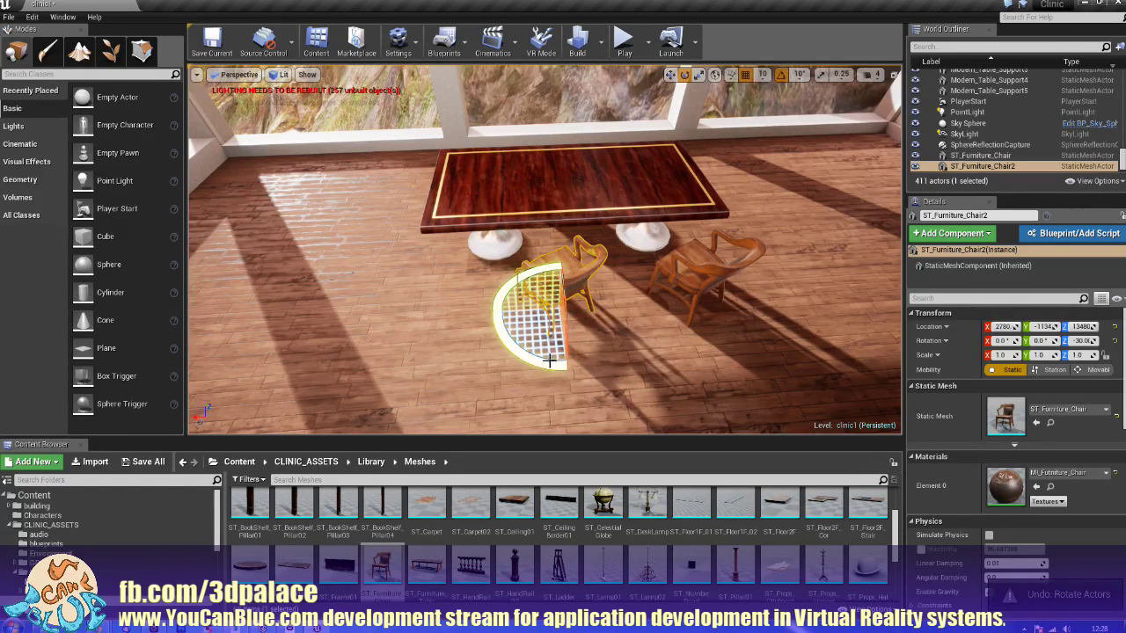
Step: Replace the duplicated chair with a newly placed ST_Furniture_Chair rotated 90° around Z
key(Delete)
drag(382, 567, 415, 338)
drag(454, 378, 484, 409)
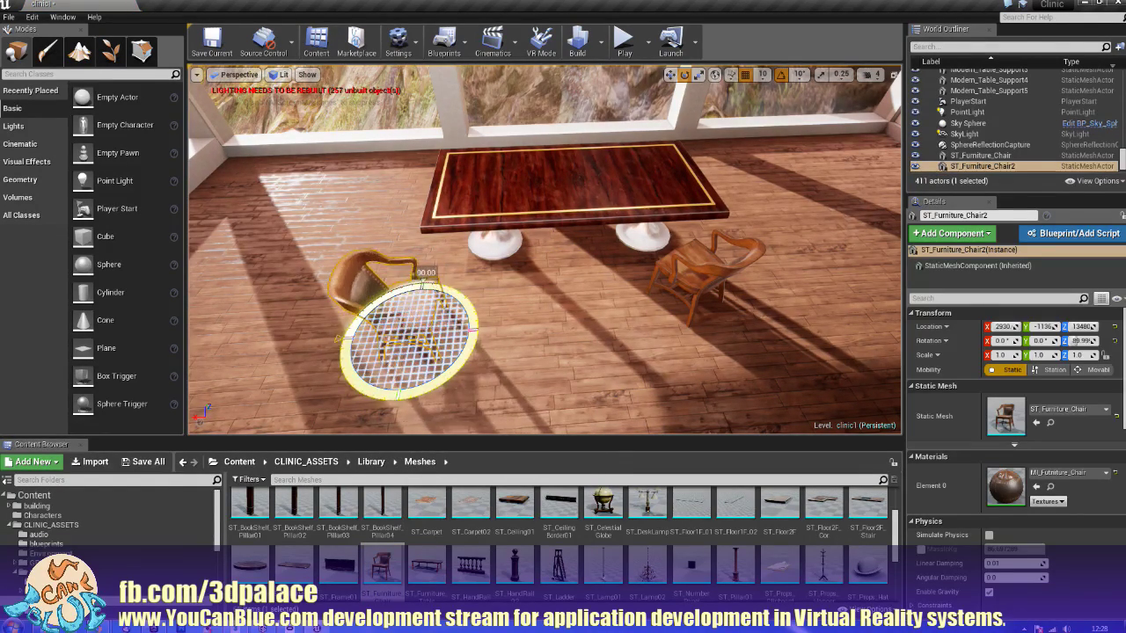
Step: Move the new chair into the room's corner by the windows at X 3230
right_drag(537, 346, 369, 343)
key(space)
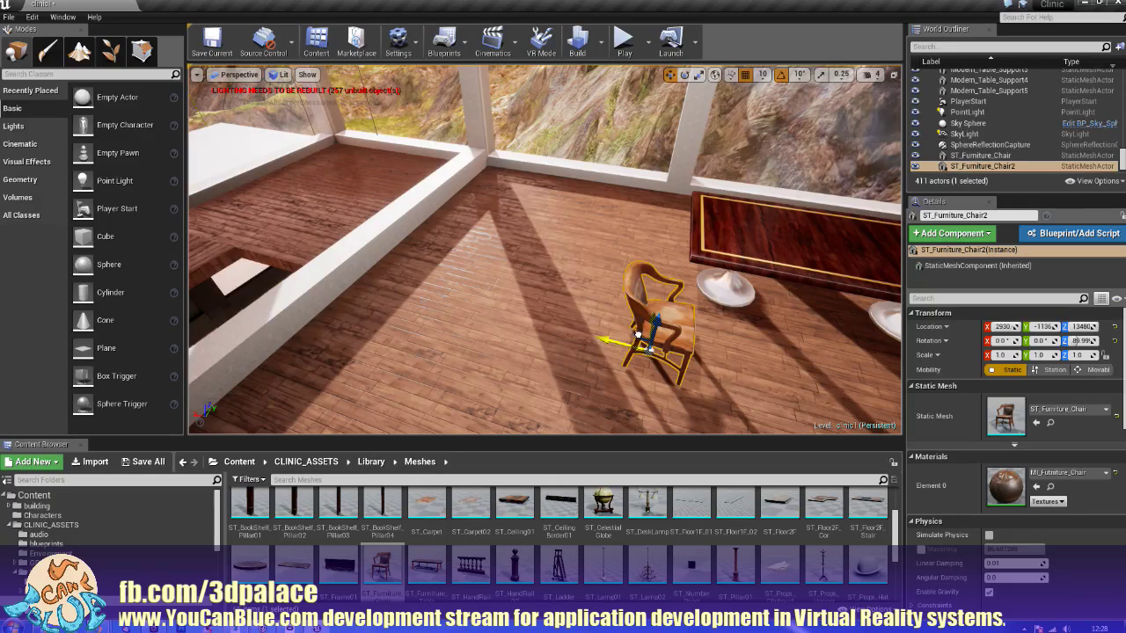
drag(638, 336, 491, 188)
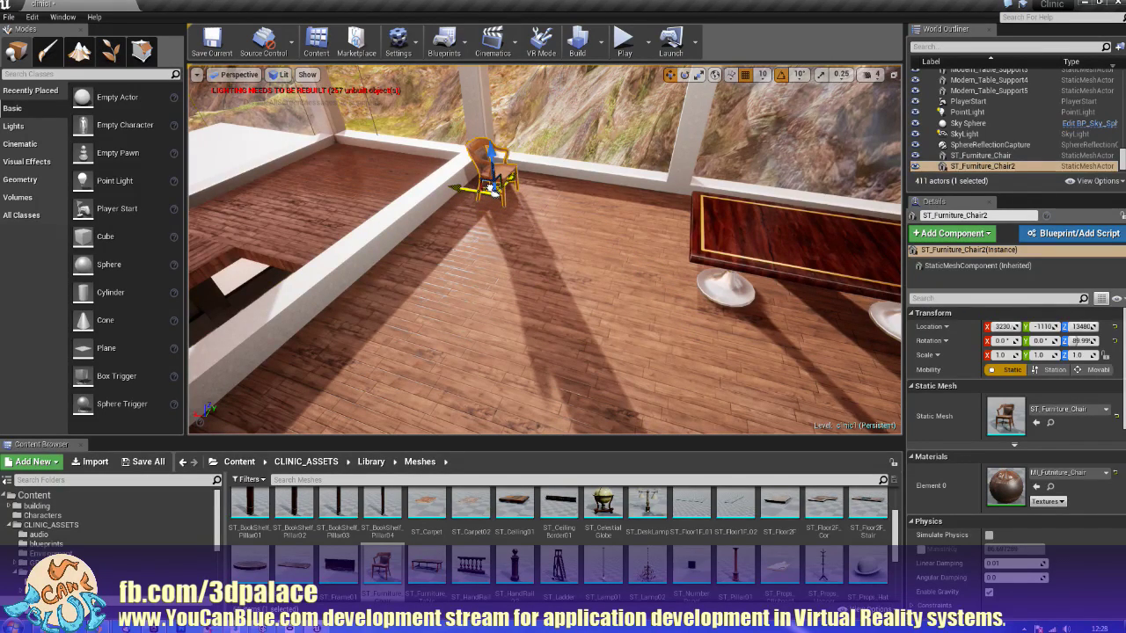
Step: Go back up to the CLINIC_ASSETS folder and select modern_chair_8 in the adjacent area to check its mesh
right_drag(565, 338, 791, 325)
right_drag(686, 350, 721, 352)
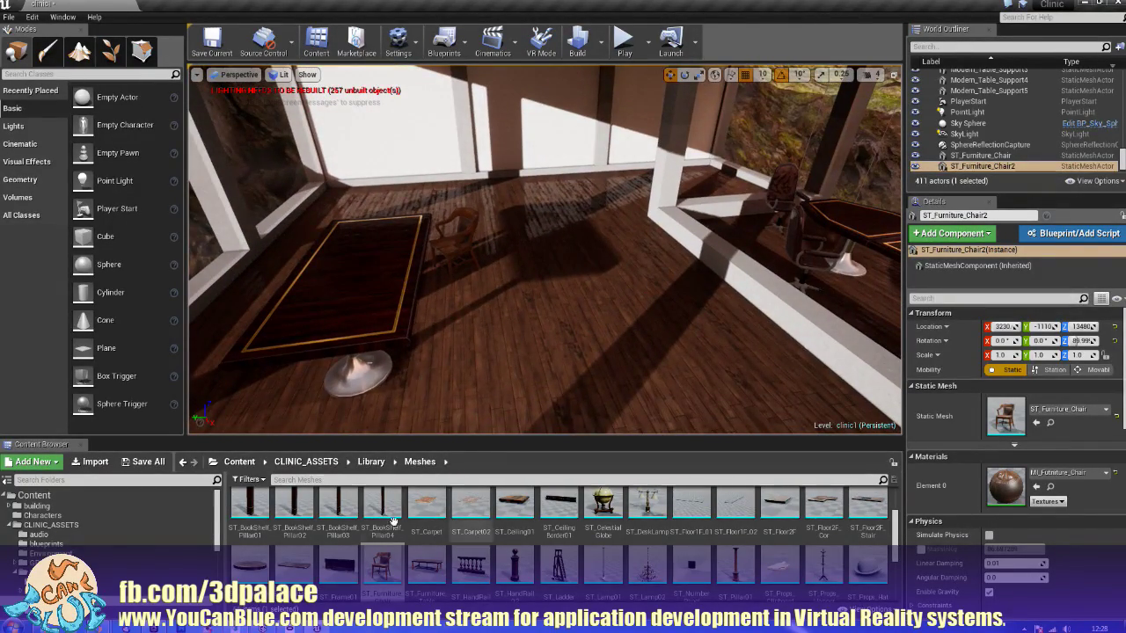
click(370, 462)
key(alt+Left)
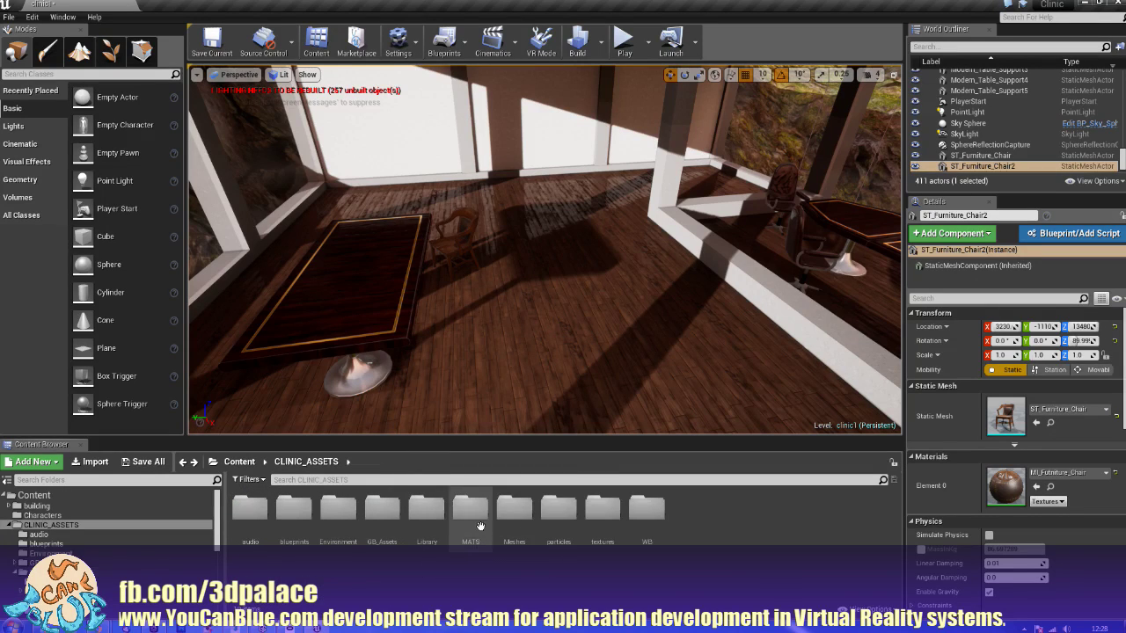
click(785, 183)
right_drag(761, 346, 746, 365)
key(w)
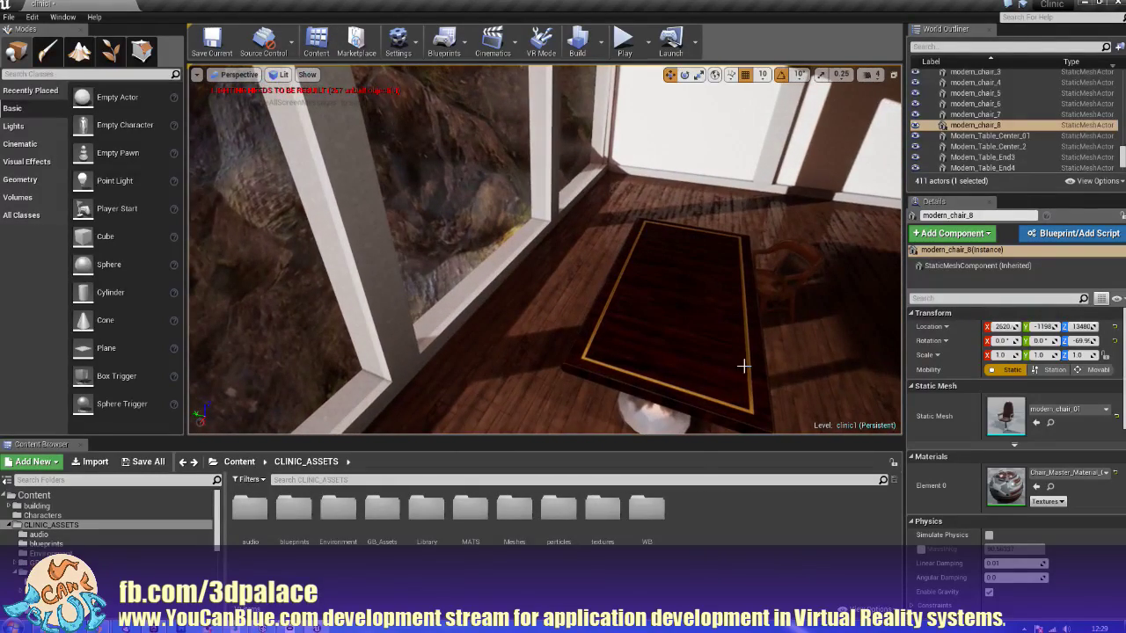
Step: Place modern_chair_highdetail_01 from CLINIC_ASSETS/Meshes on the table's window side at X 2750, rotated about 180° around Z and shifted toward the table
double_click(515, 508)
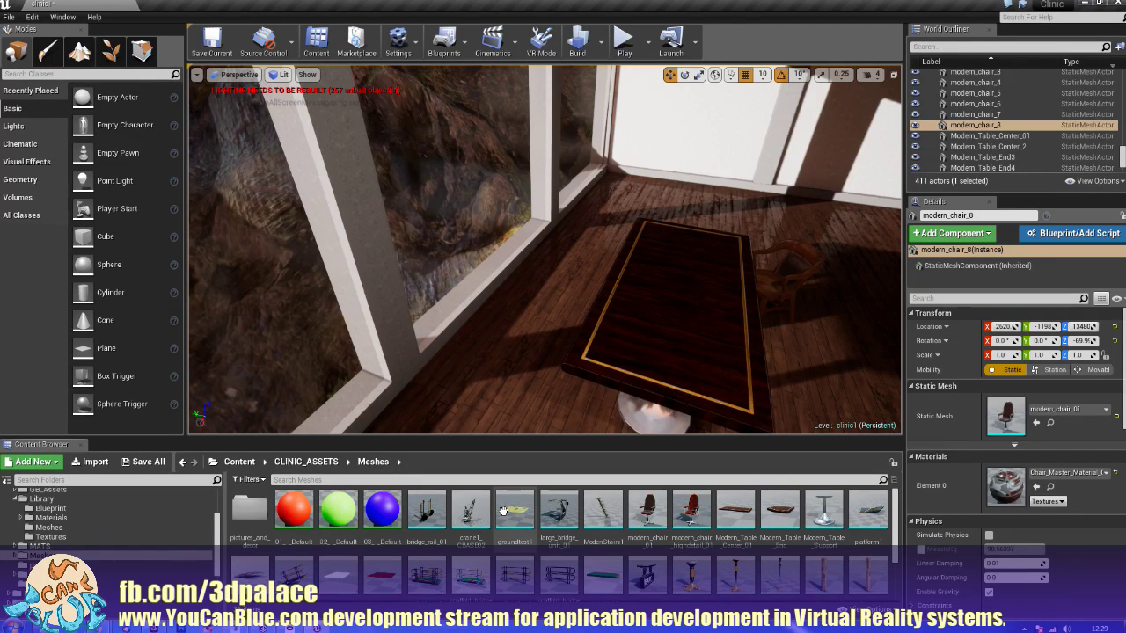
click(695, 508)
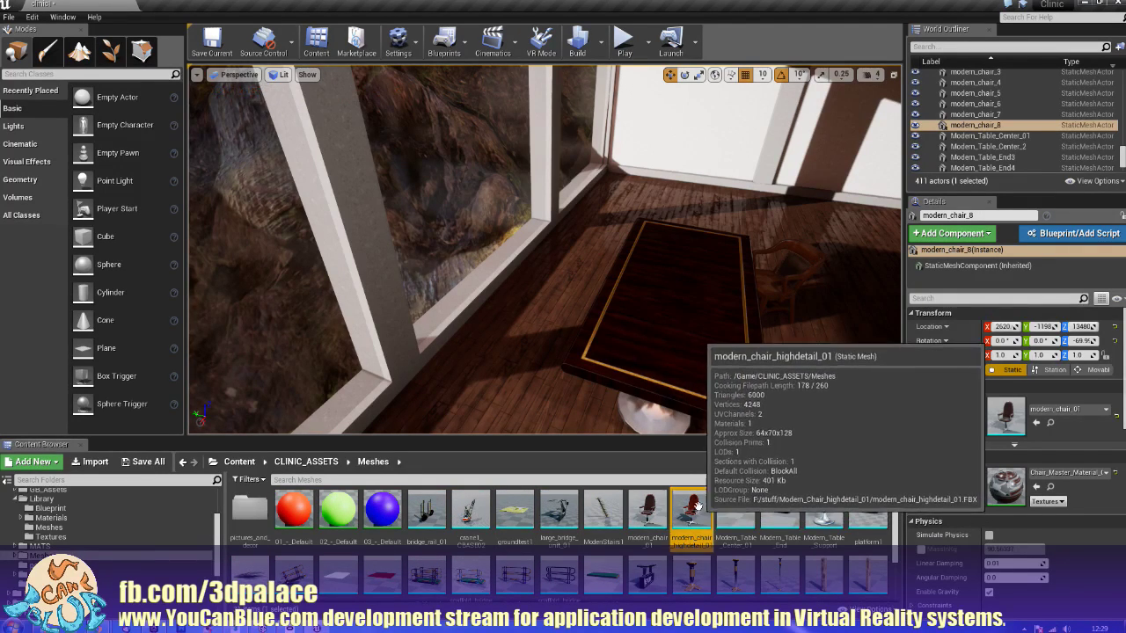
drag(695, 508, 534, 360)
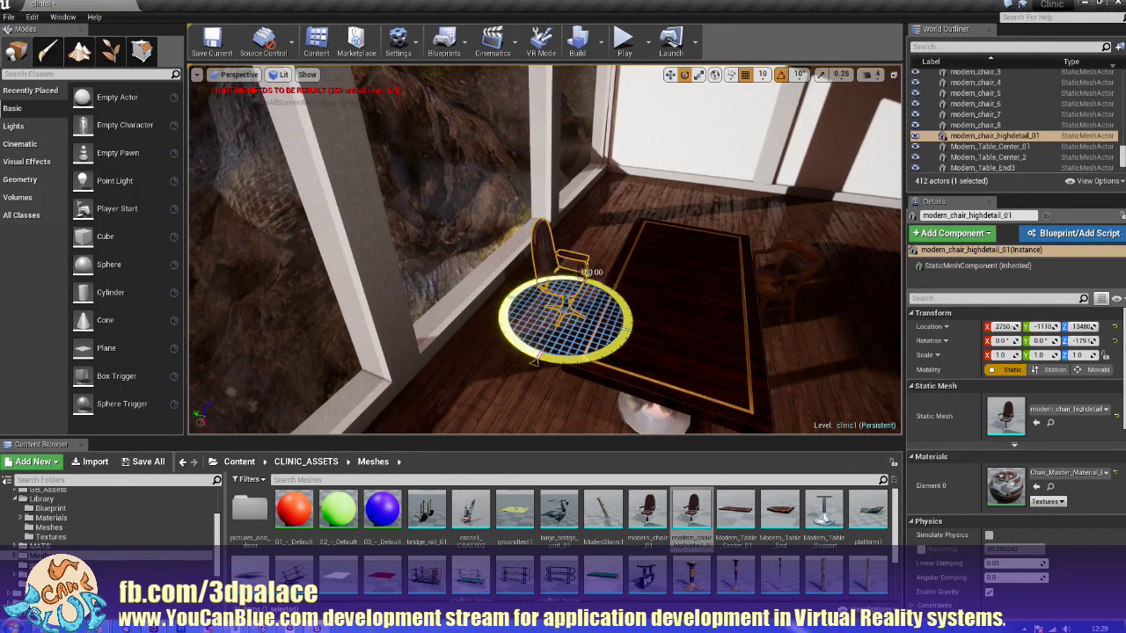
key(w)
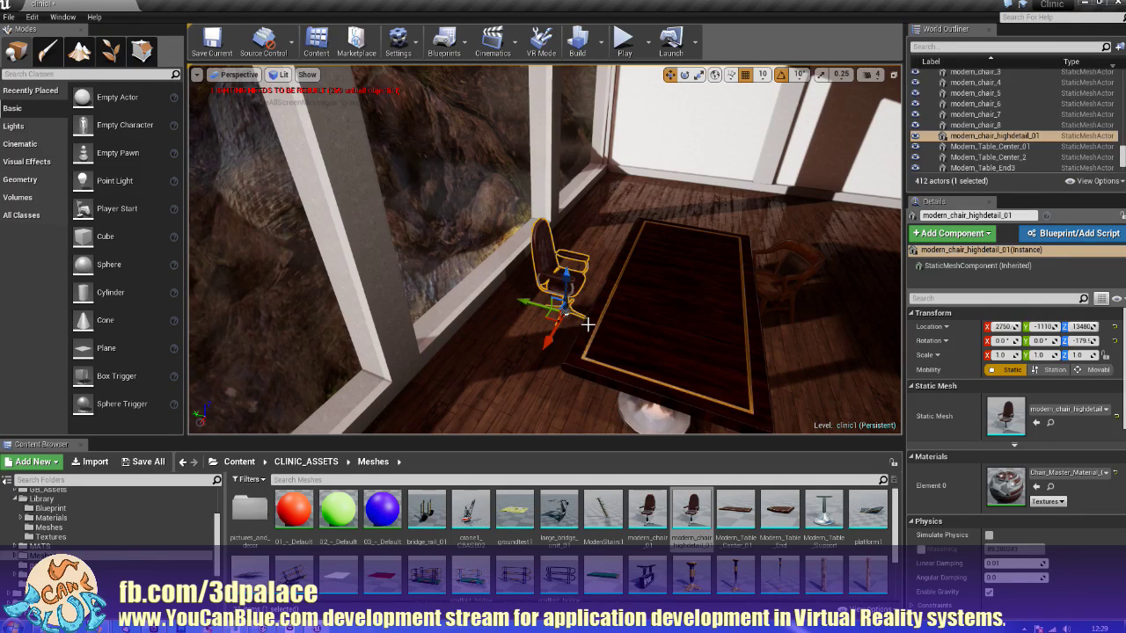
mouse_move(525, 305)
mouse_down()
mouse_move(552, 316)
mouse_move(533, 307)
mouse_up()
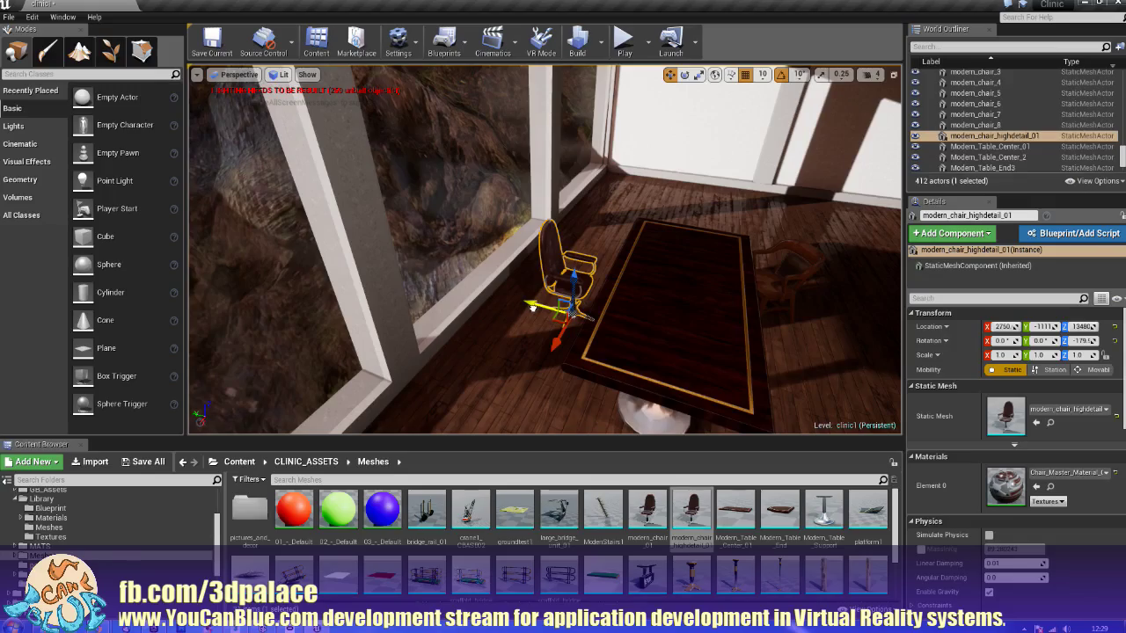
Step: Place ST_Book02 from CLINIC_ASSETS/Library/Meshes on the table top at X 2720 and rotate it around Z
right_drag(701, 332, 796, 316)
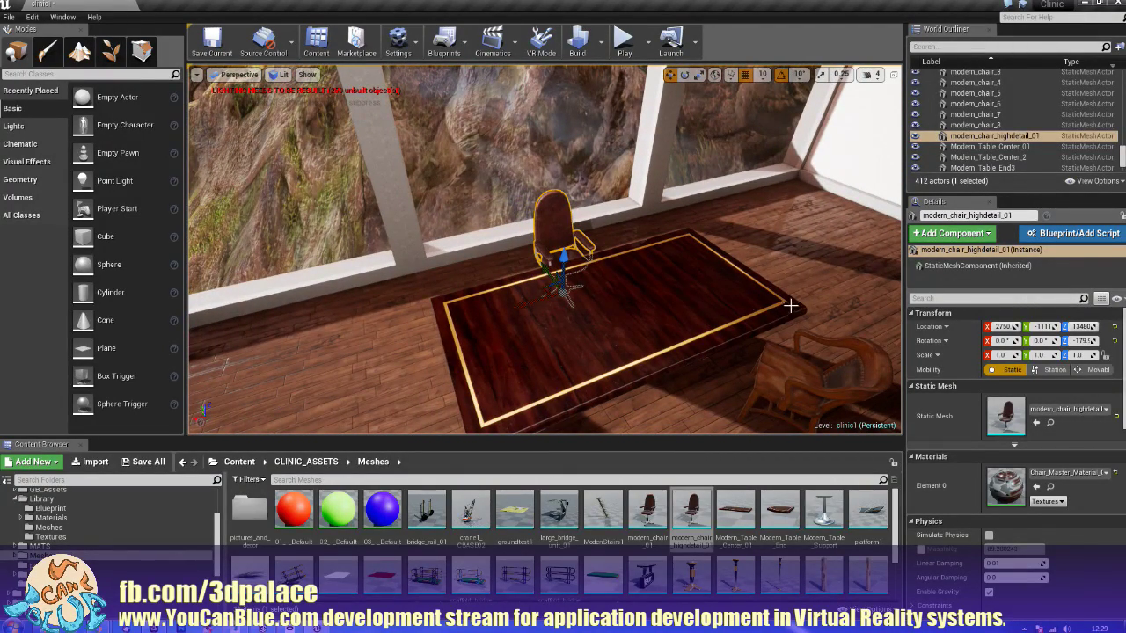
right_drag(790, 305, 787, 321)
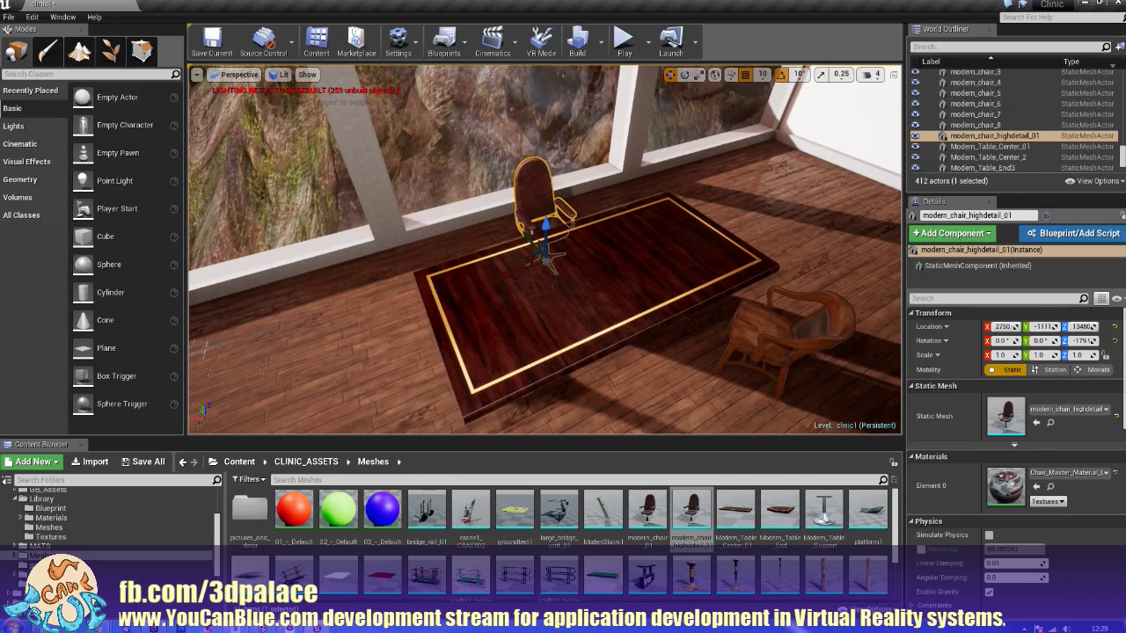
click(301, 463)
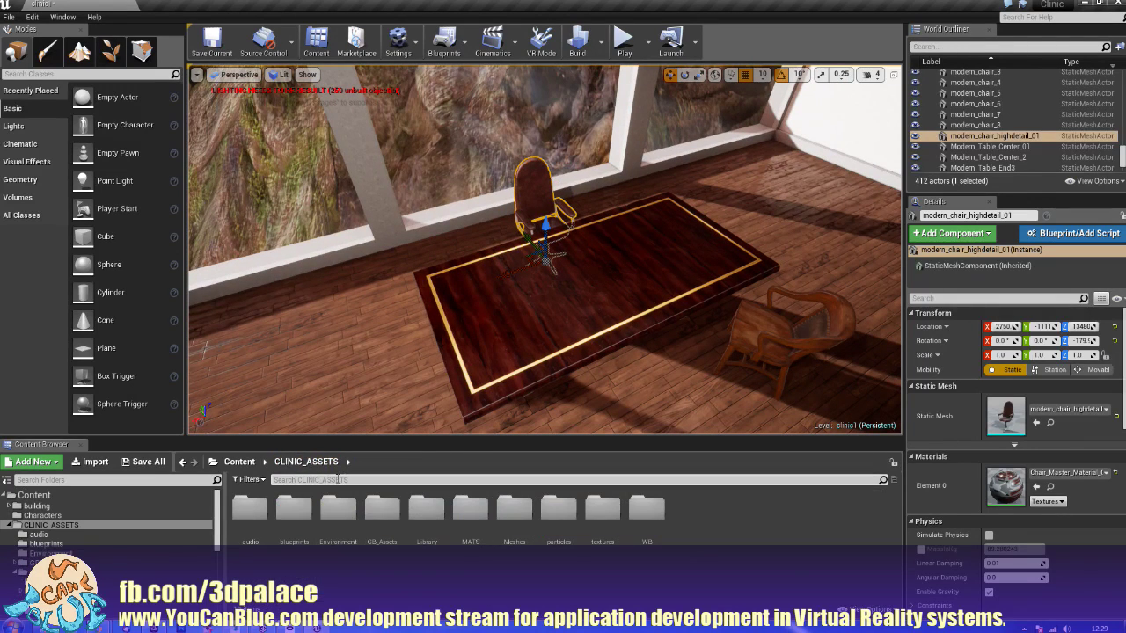
double_click(427, 507)
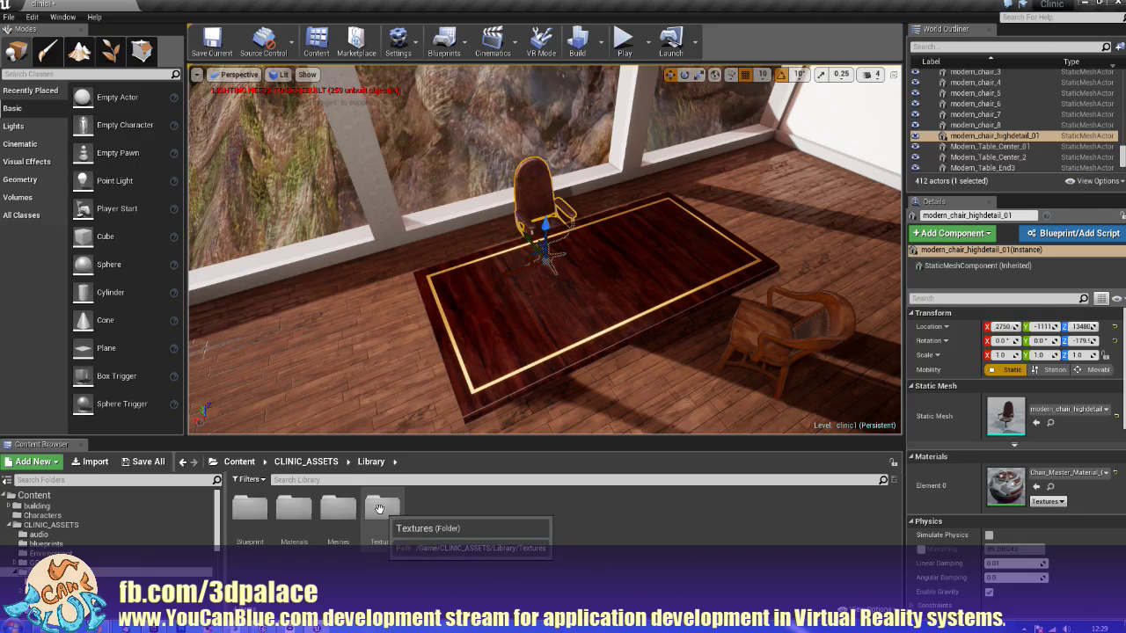
double_click(338, 510)
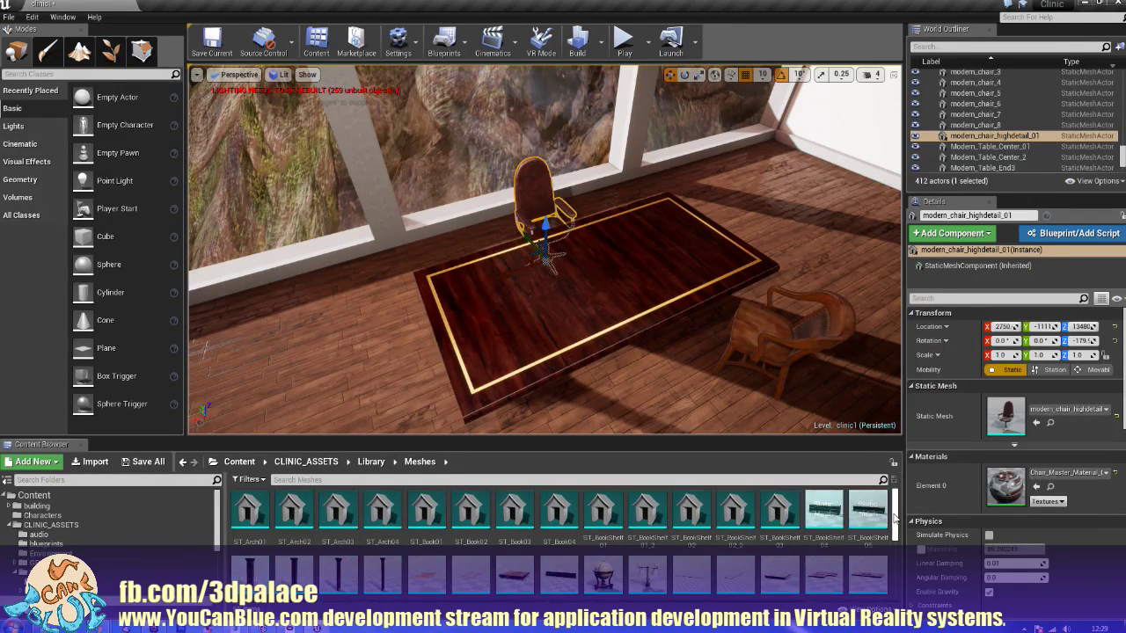
mouse_move(883, 513)
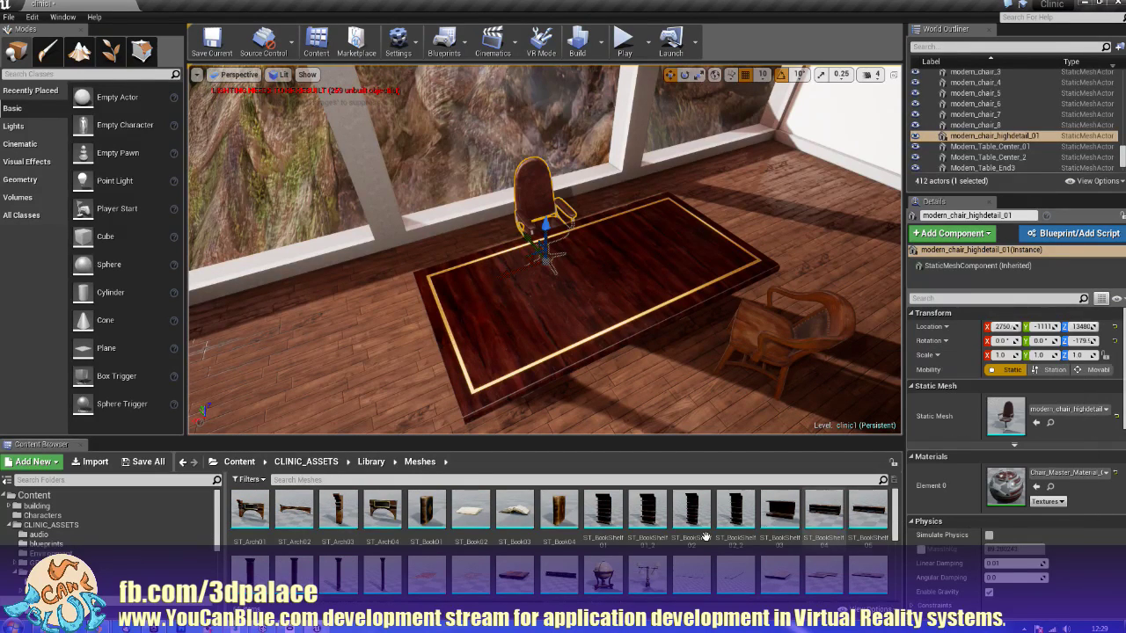
drag(471, 510, 632, 255)
key(e)
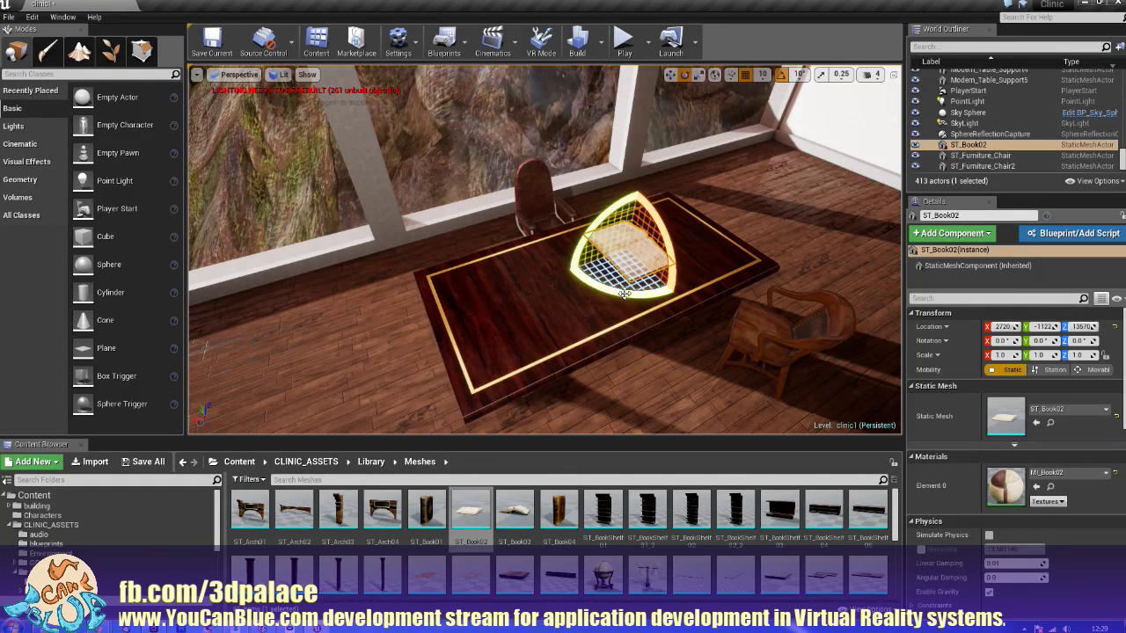
drag(623, 294, 700, 267)
Step: Place ST_Book04 on the table top at X 2860 and rotate it 90° around Y to lie flat
drag(555, 515, 475, 257)
drag(420, 301, 481, 250)
key(w)
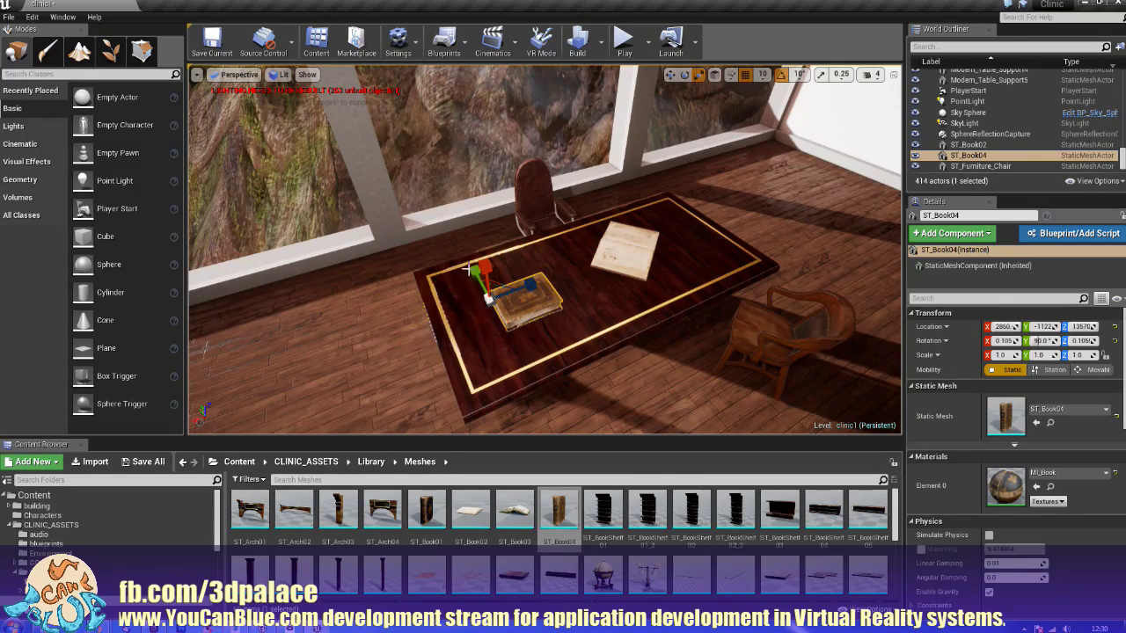
Step: With grid snapping off, turn ST_Book04 to an X rotation of about -90° and rest it on the table top at X 2849, Z 13571
key(f)
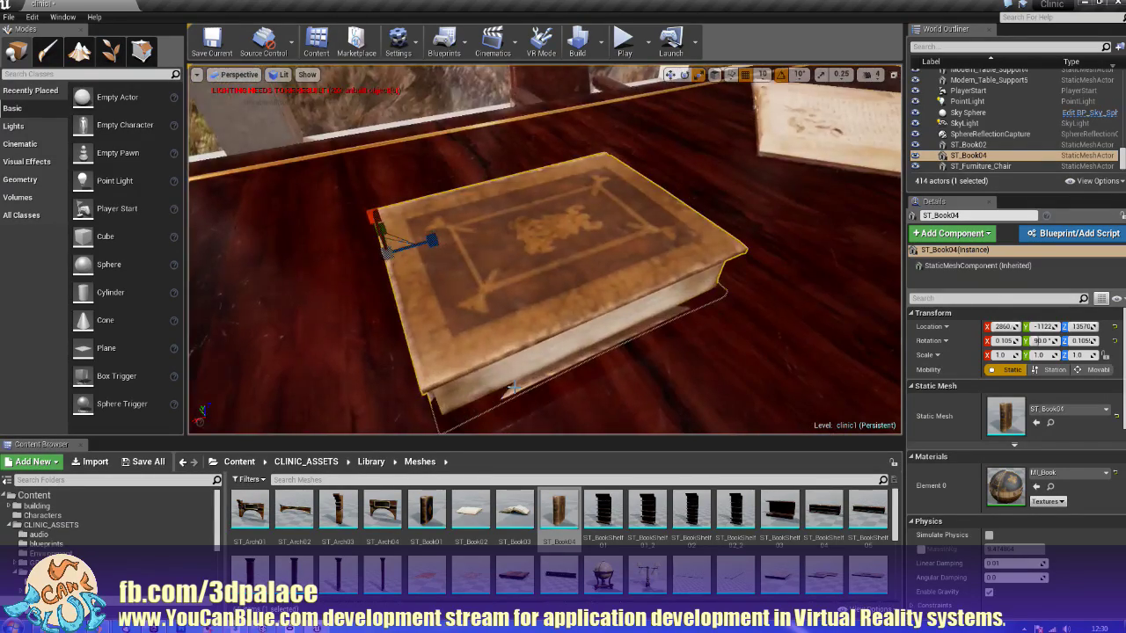
right_drag(459, 377, 484, 339)
scroll(510, 384, up, 2)
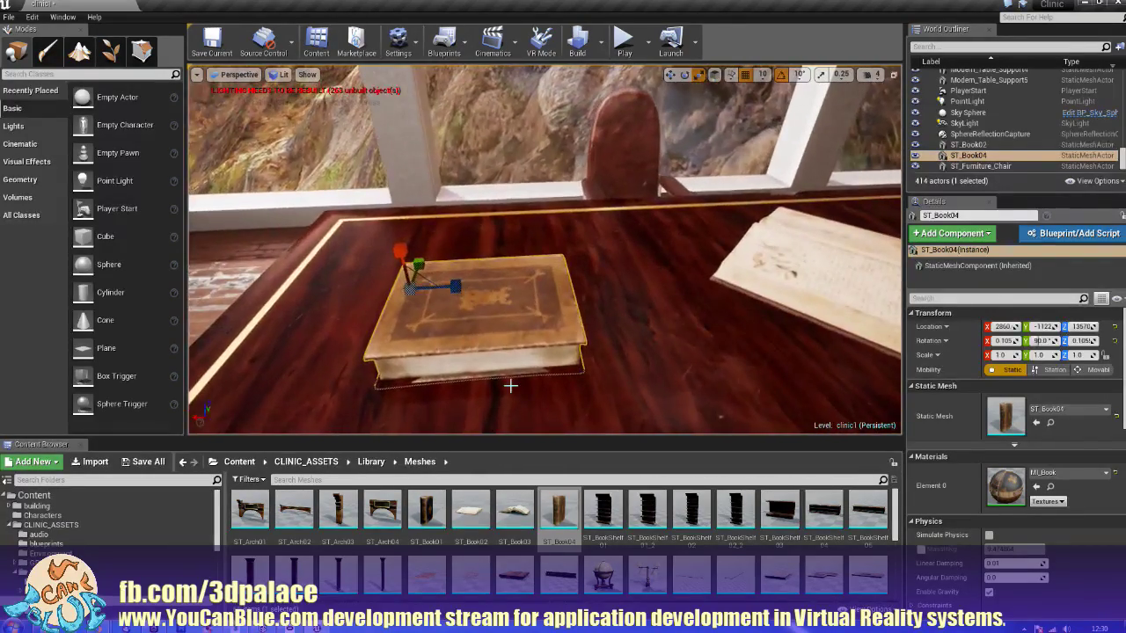
key(w)
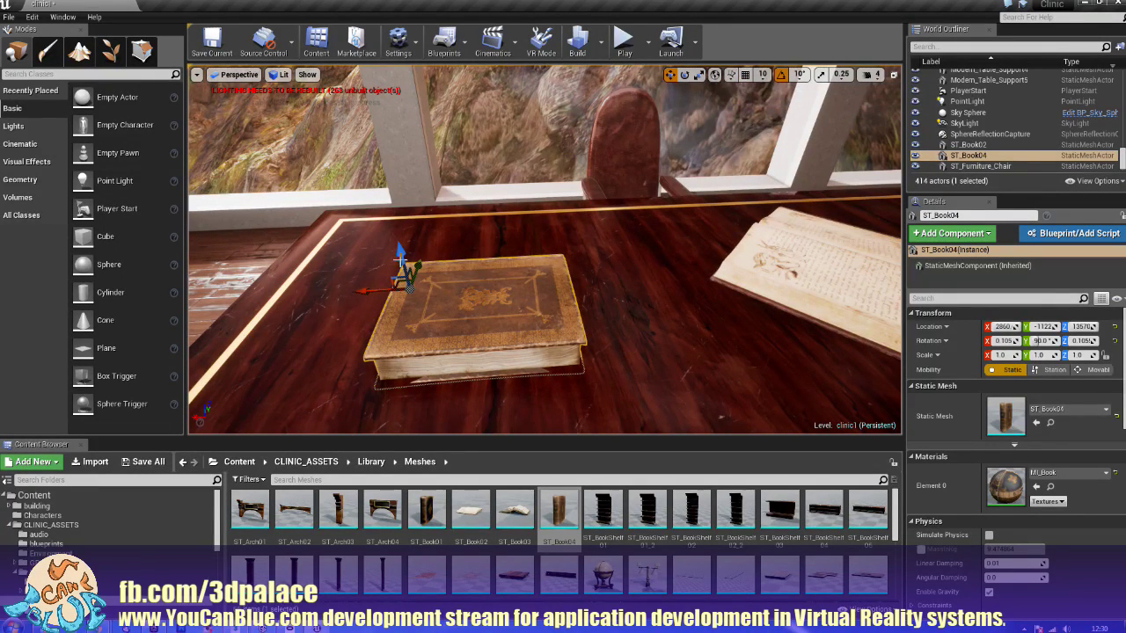
drag(400, 260, 429, 225)
key(e)
key(w)
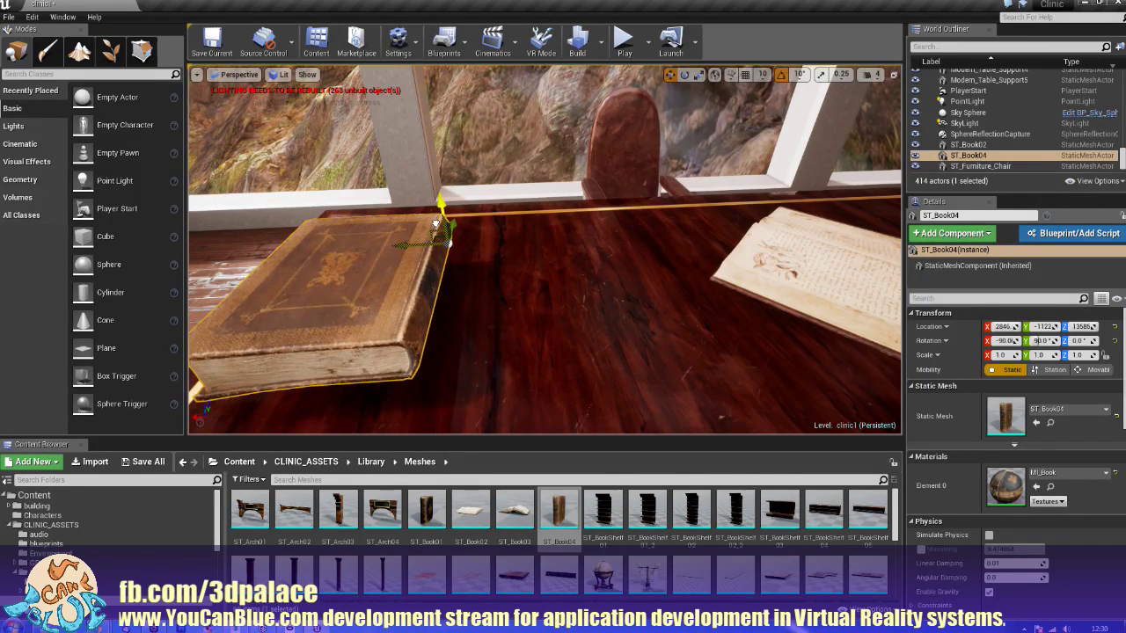
key(ctrl+z)
drag(360, 284, 460, 216)
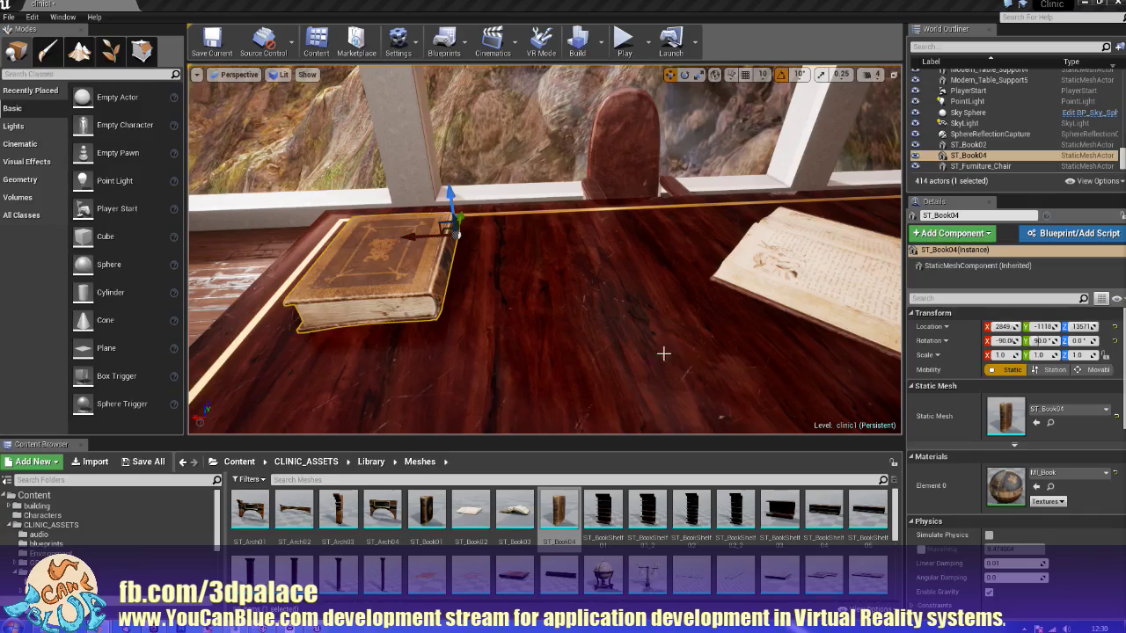
alt+drag(667, 324, 739, 343)
alt+right_drag(667, 323, 598, 324)
alt+drag(668, 323, 730, 324)
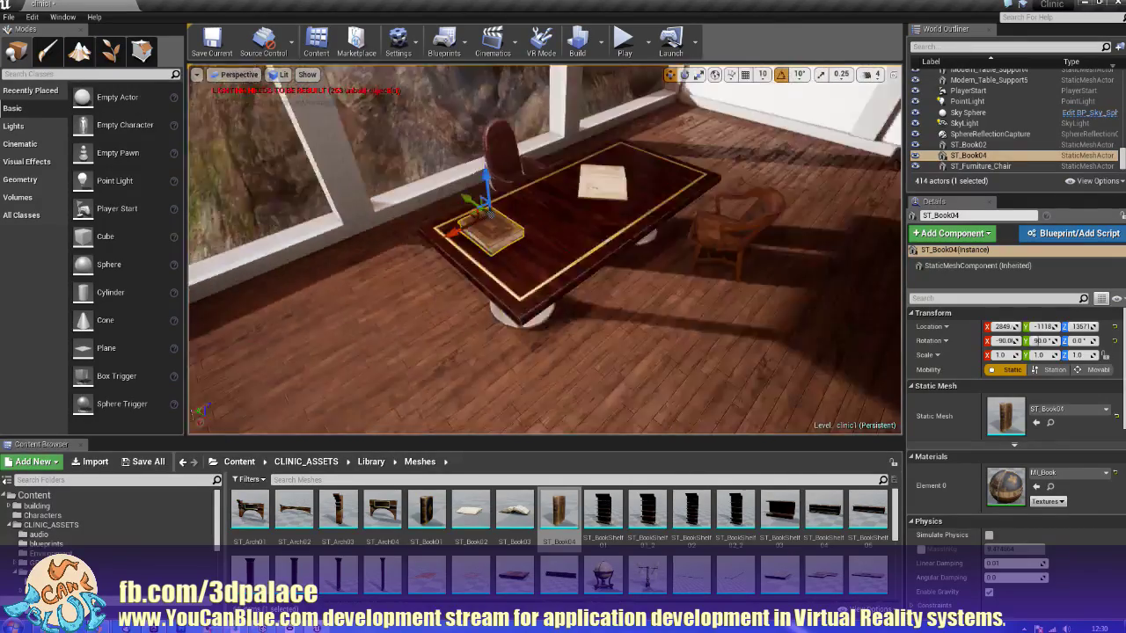
right_drag(667, 323, 629, 251)
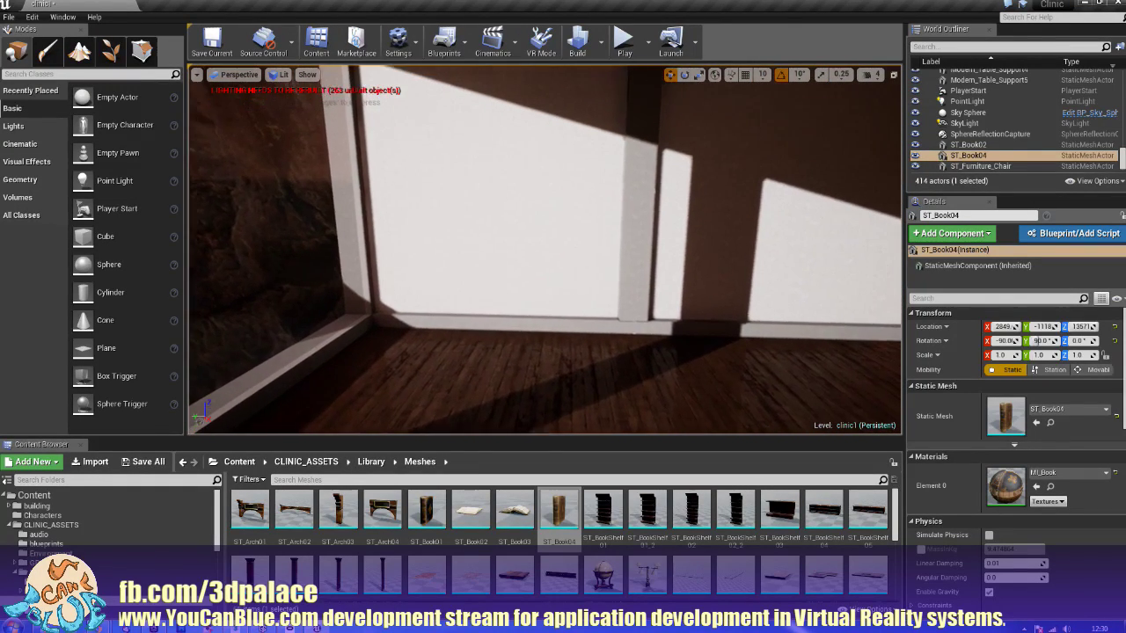
right_drag(563, 233, 554, 227)
drag(603, 510, 466, 391)
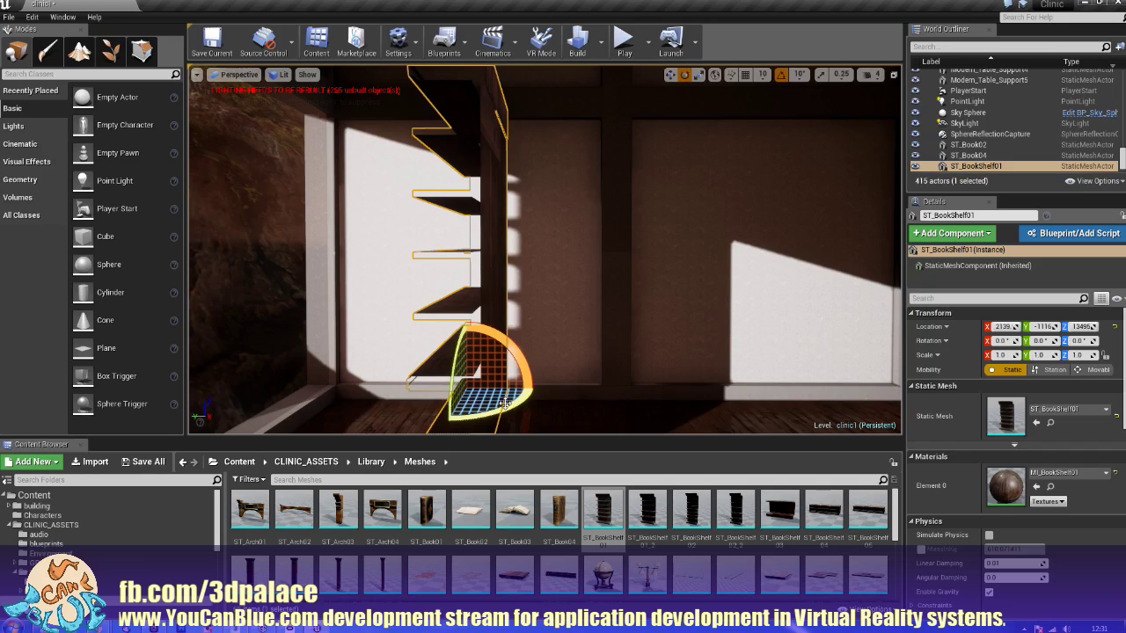
key(Delete)
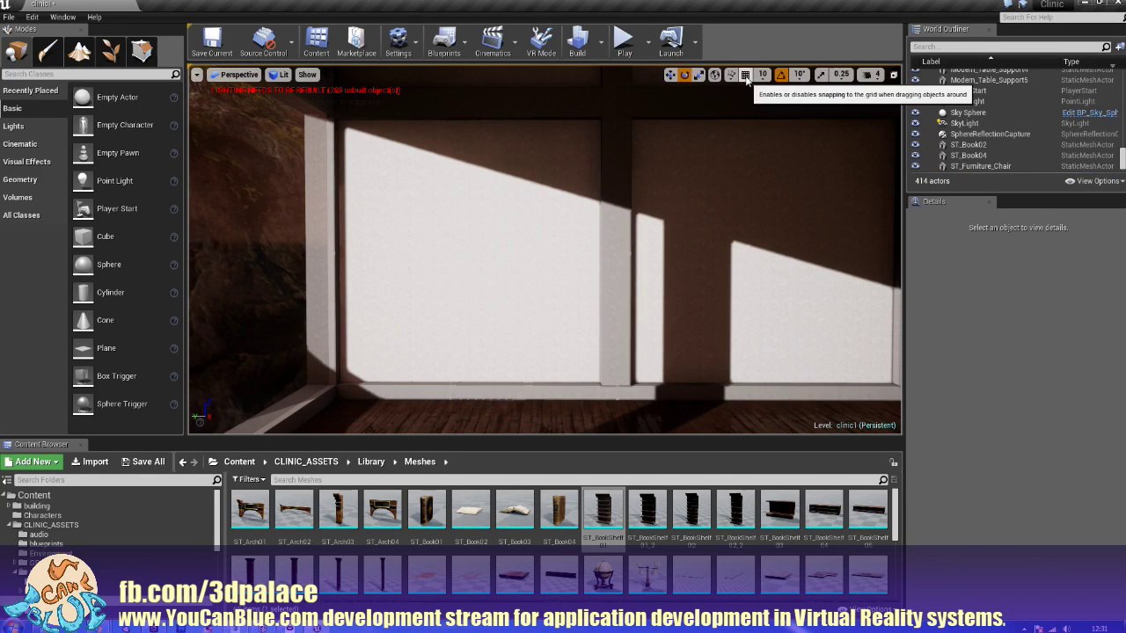
Step: Turn on grid snapping and place ST_BookShelf01 against the wall beside the window corner at X 2190, rotated -90° around Z
click(745, 75)
right_drag(662, 366, 662, 414)
drag(616, 512, 446, 359)
right_drag(446, 358, 493, 343)
key(r)
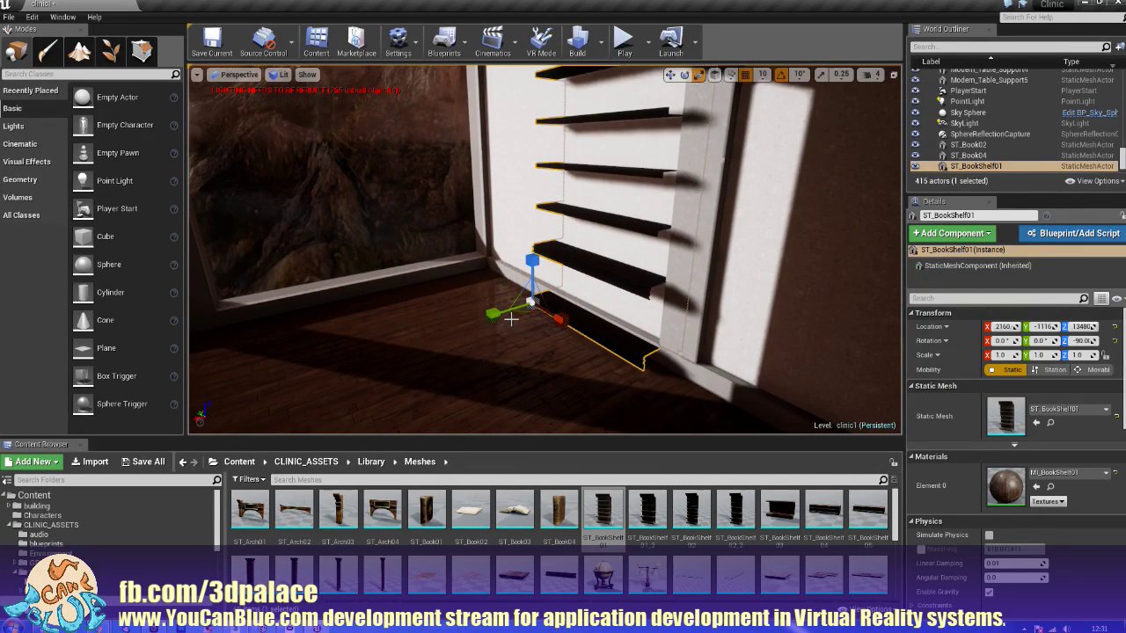
key(w)
drag(503, 313, 483, 321)
right_drag(484, 321, 719, 313)
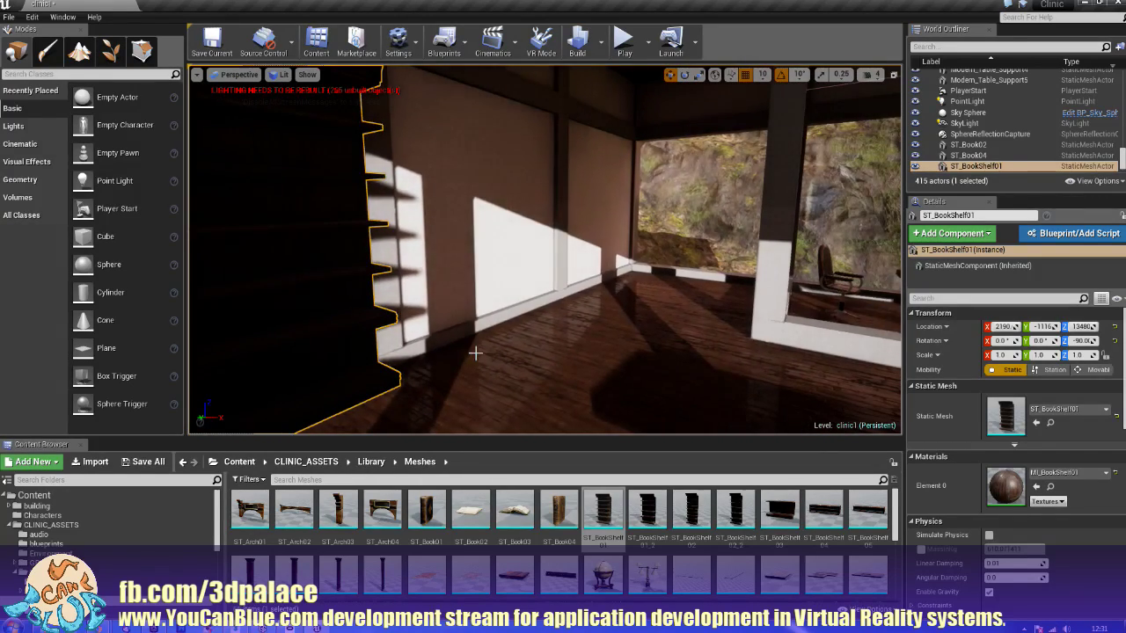
Step: Add a point light on the floor in front of the bookshelf and raise it to Z 13610
right_drag(475, 353, 479, 422)
right_drag(476, 379, 479, 378)
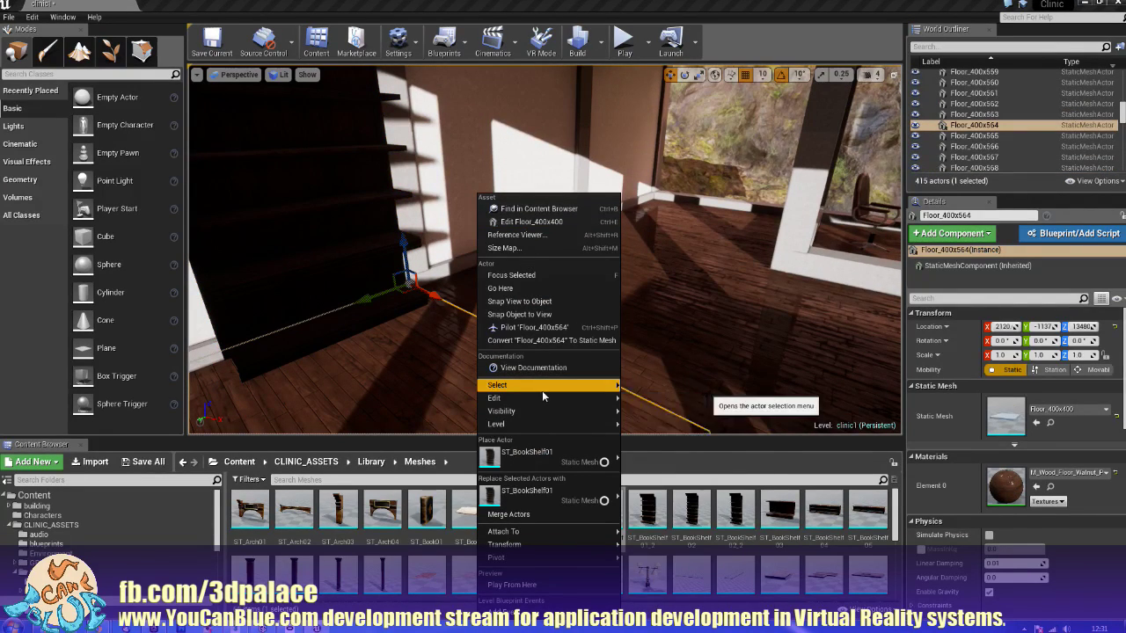
mouse_move(532, 461)
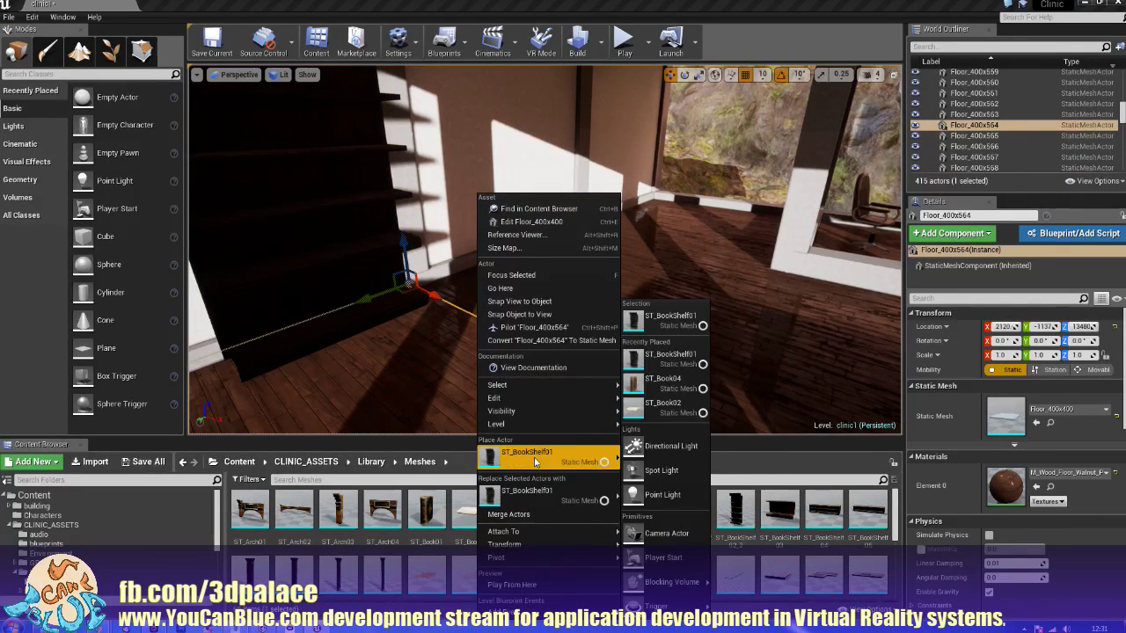
click(663, 494)
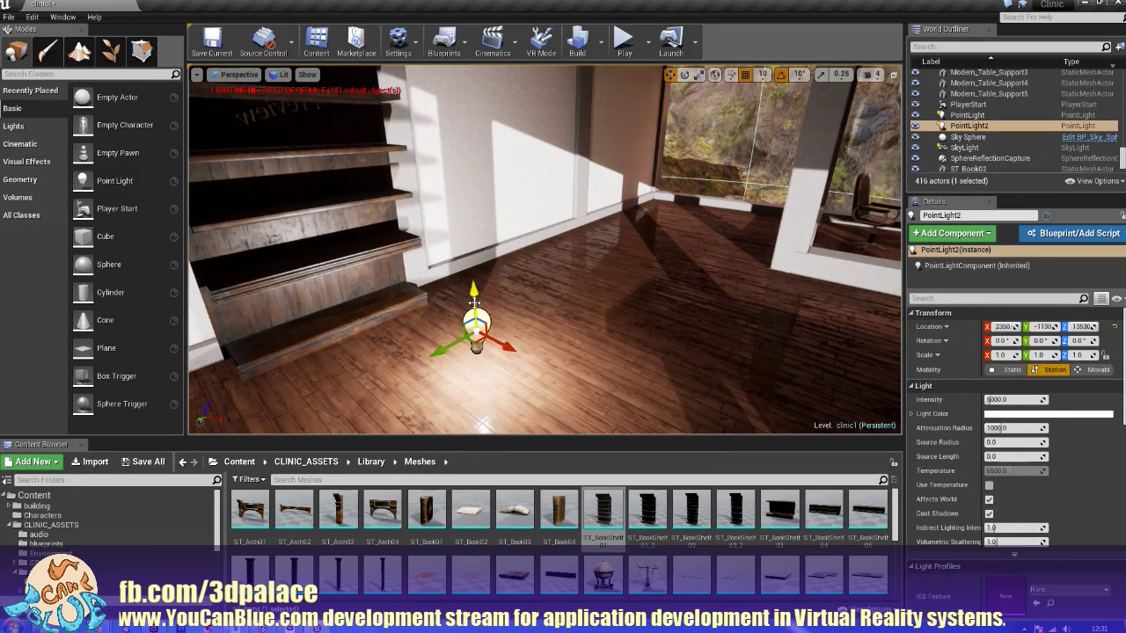
drag(474, 303, 448, 174)
Step: Replace the placed bookshelf with the ST_BookShelf02_2 mesh
right_drag(527, 244, 297, 180)
key(d)
key(s)
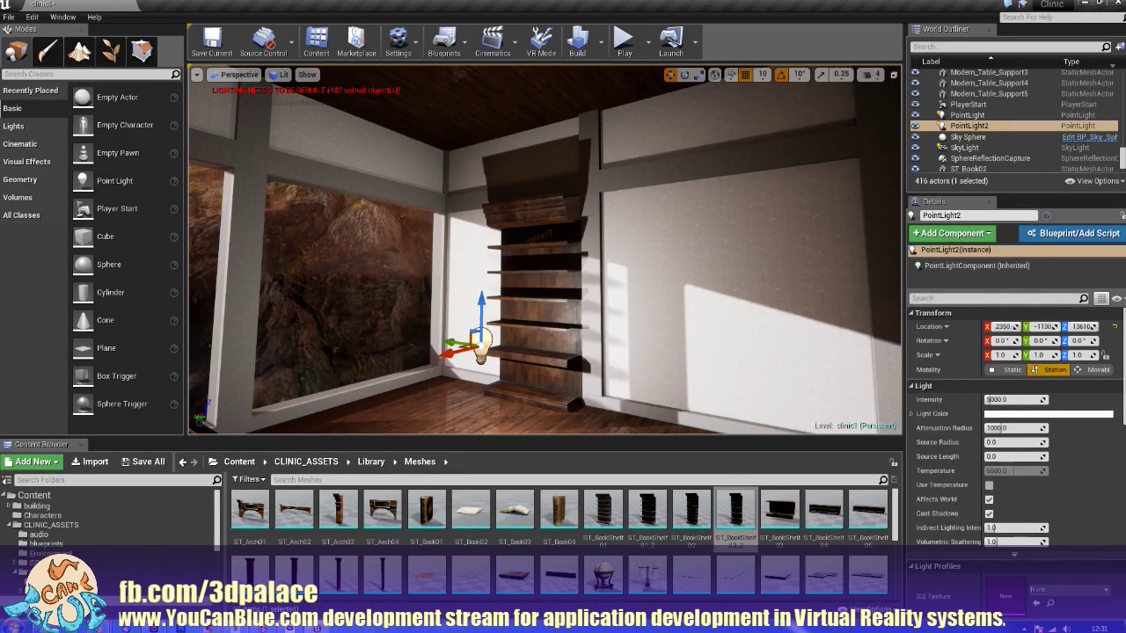
right_click(524, 343)
click(594, 499)
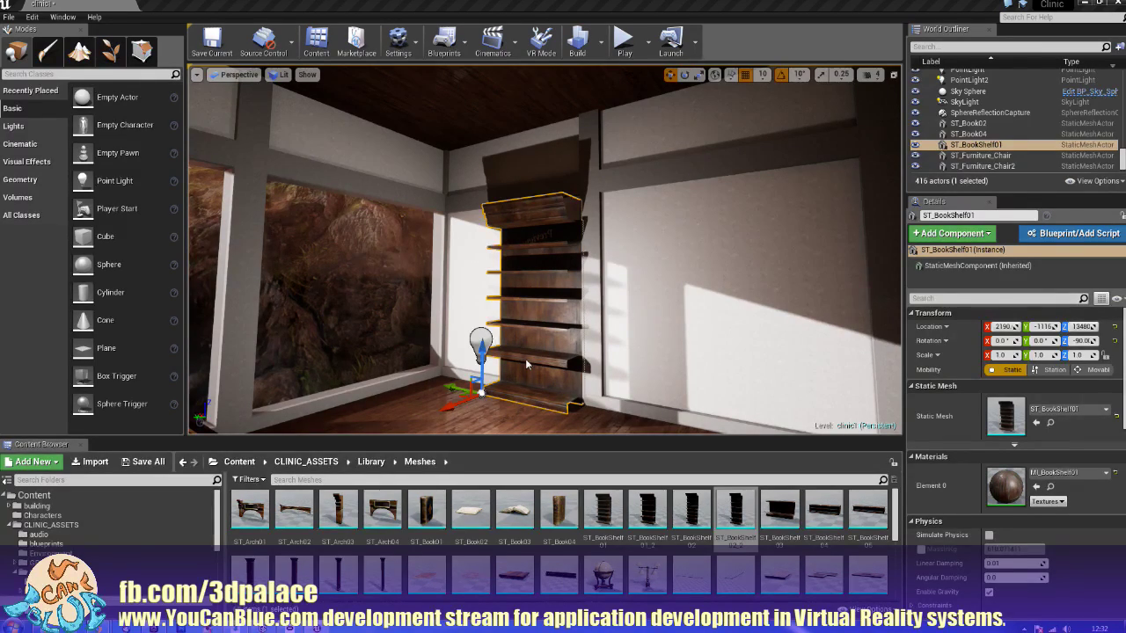
click(636, 348)
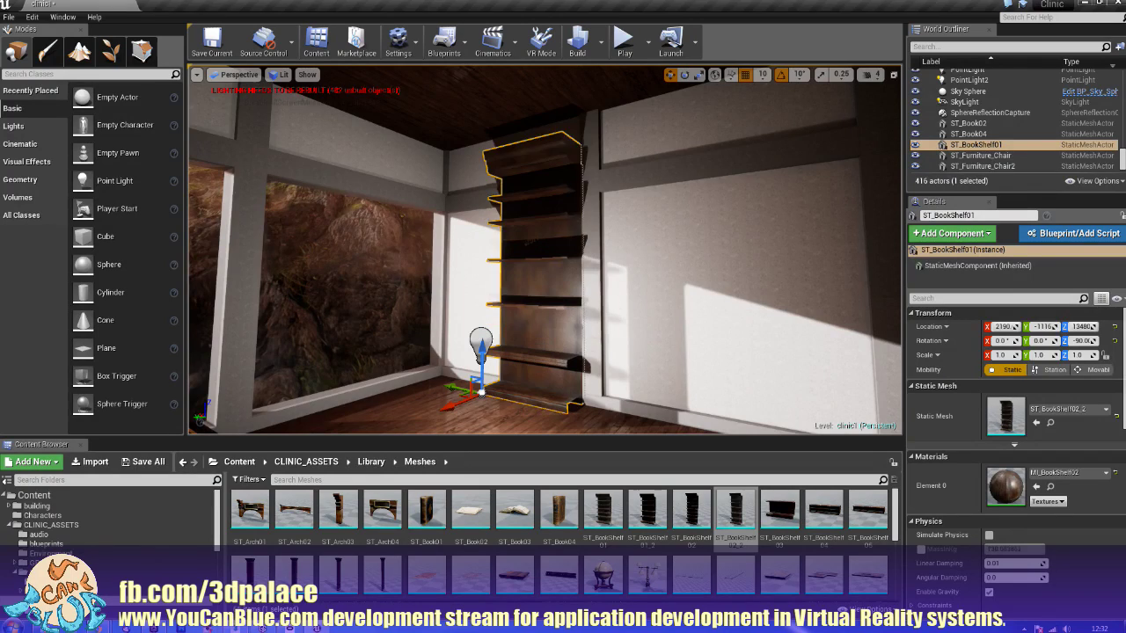
click(540, 350)
Step: Place ST_BookShelf_Pillar04 at X 2190, rotated about -90° around Z, and slide it against the bookshelf's window side
right_drag(540, 350, 502, 364)
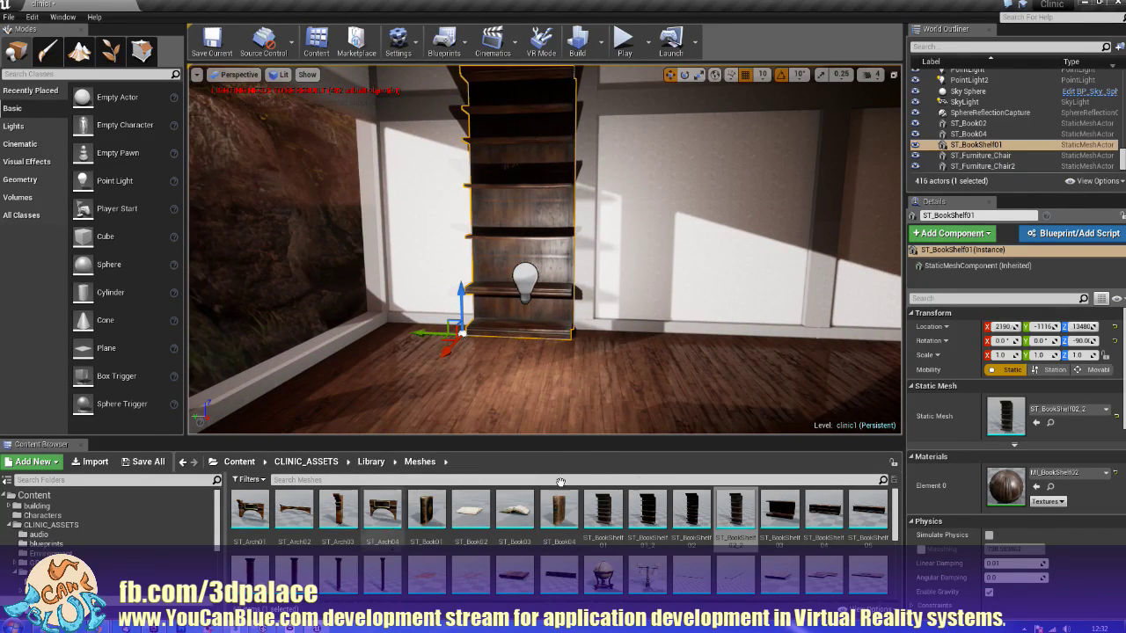
mouse_move(746, 512)
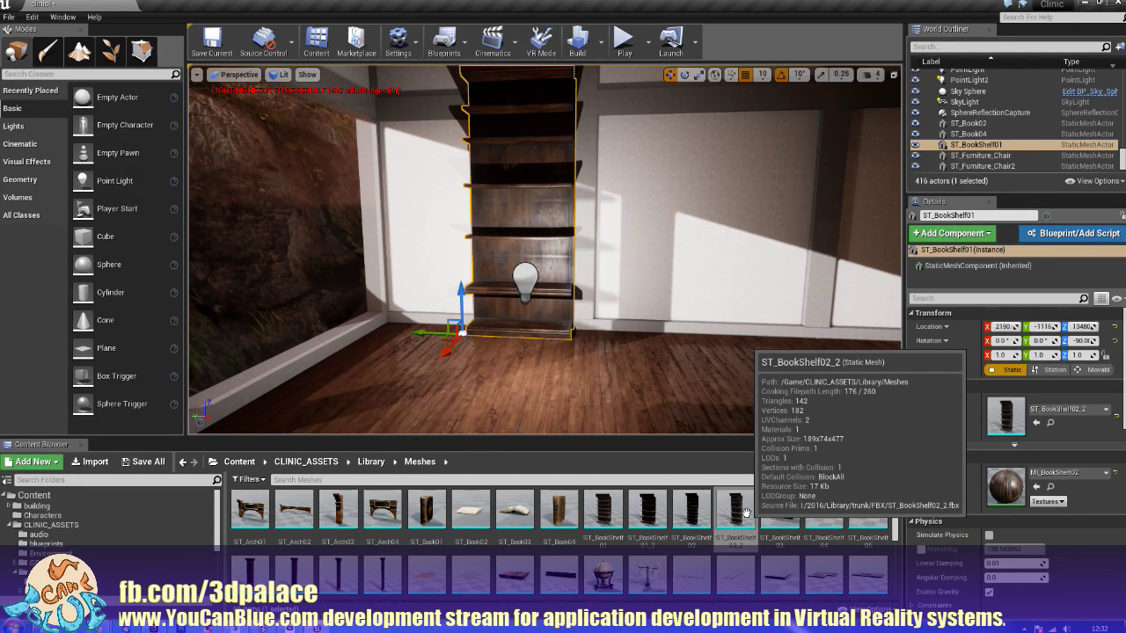
mouse_move(385, 572)
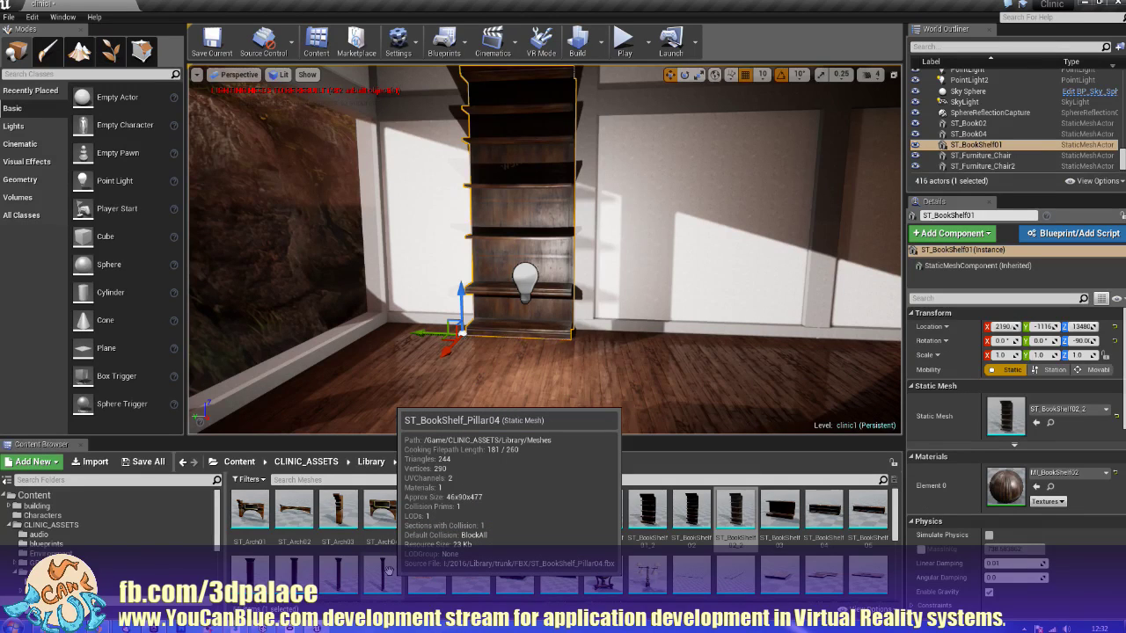
drag(384, 571, 374, 359)
key(e)
right_drag(375, 359, 341, 390)
drag(341, 391, 337, 309)
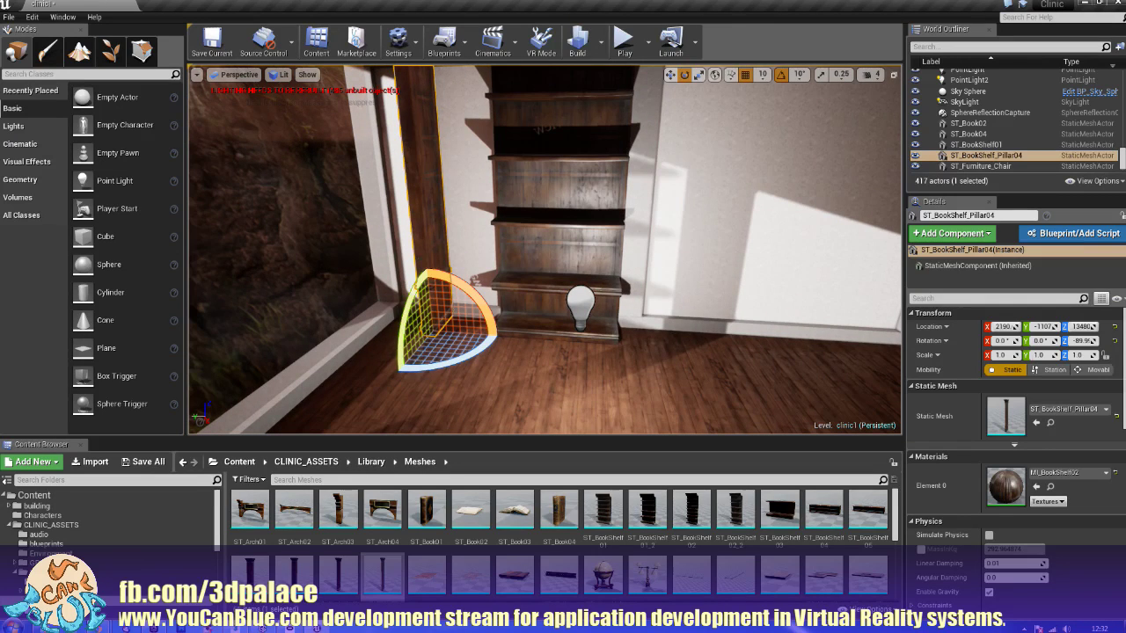
key(w)
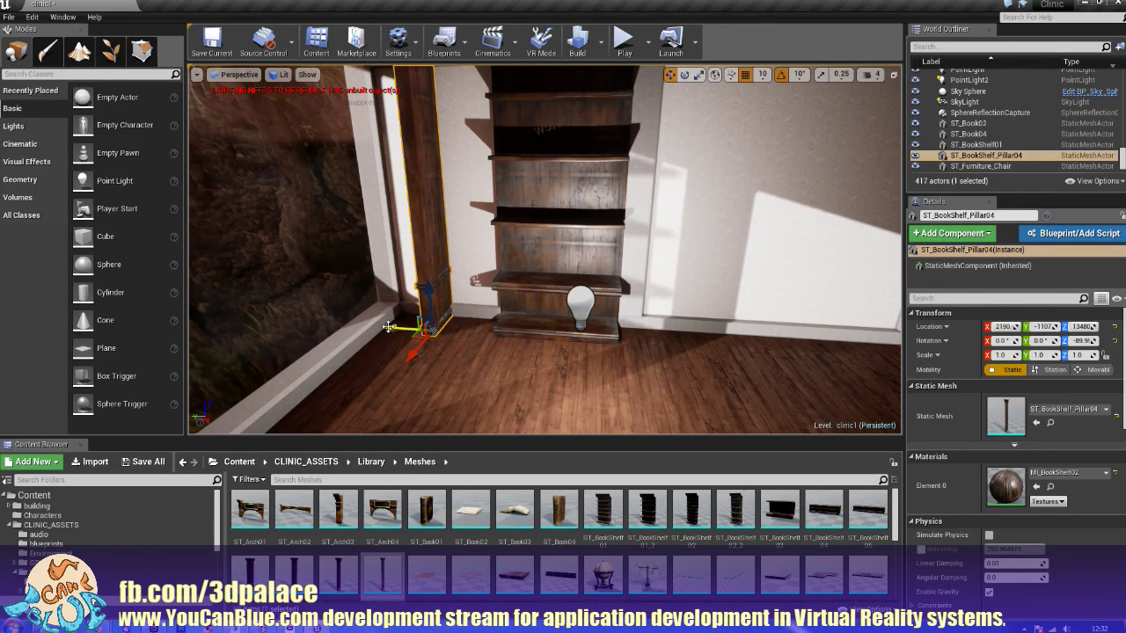
drag(397, 329, 451, 338)
Step: Select the bookshelf together with its pillar and shift both along the wall toward the window corner
right_drag(486, 335, 519, 388)
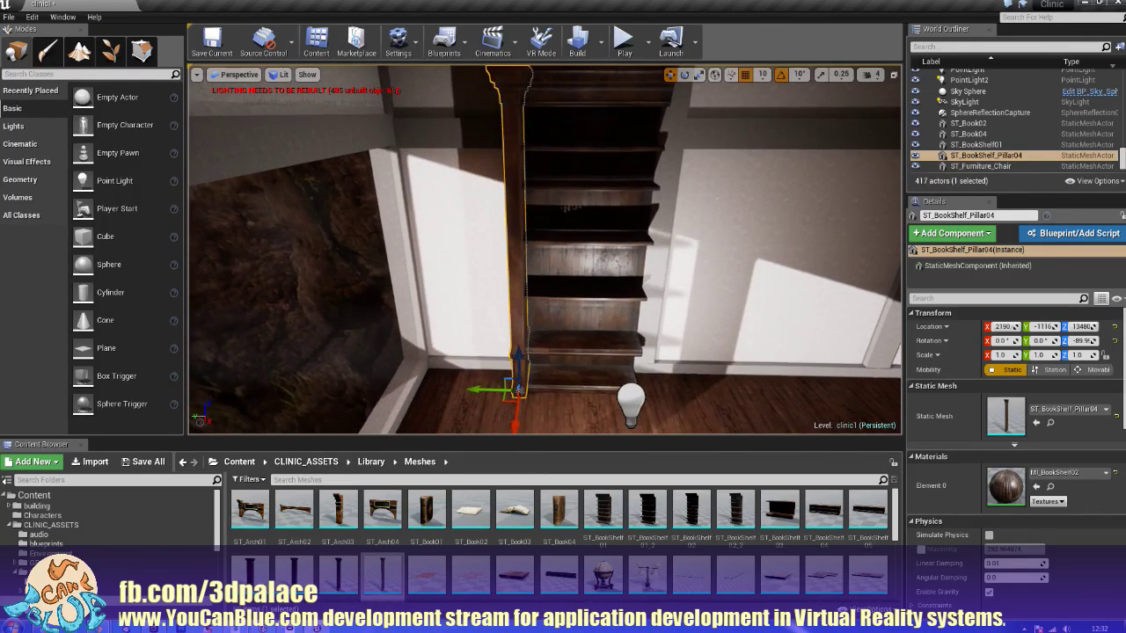
ctrl+click(563, 382)
drag(484, 390, 423, 389)
Step: Duplicate the bookshelf along the wall so the copy adjoins its free side, and check the joint between them
right_drag(536, 384, 508, 386)
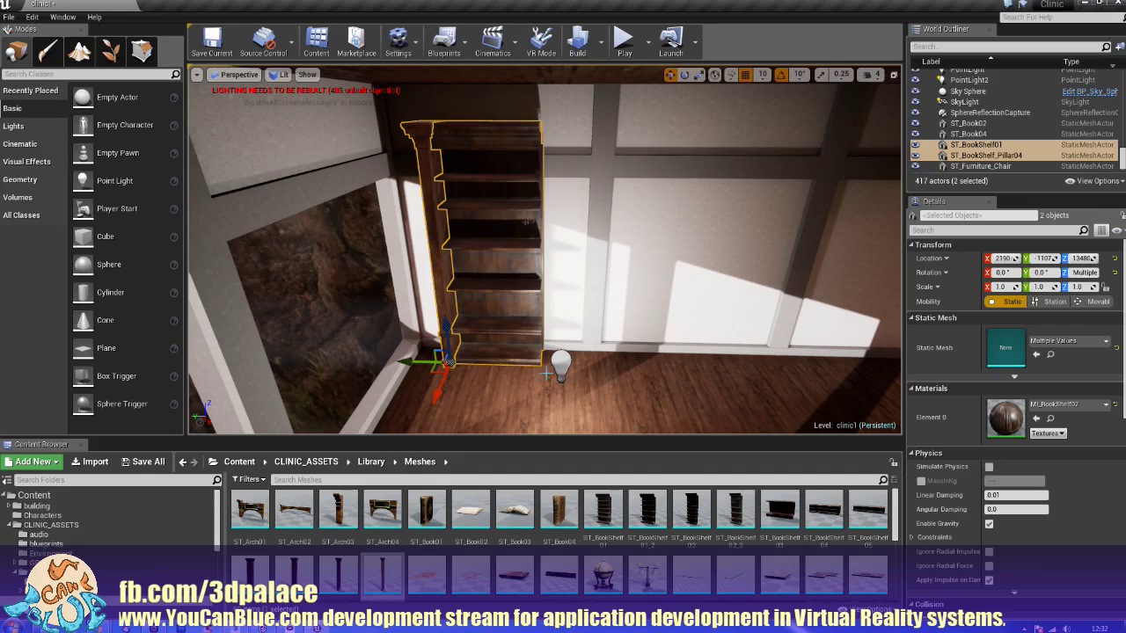
click(519, 344)
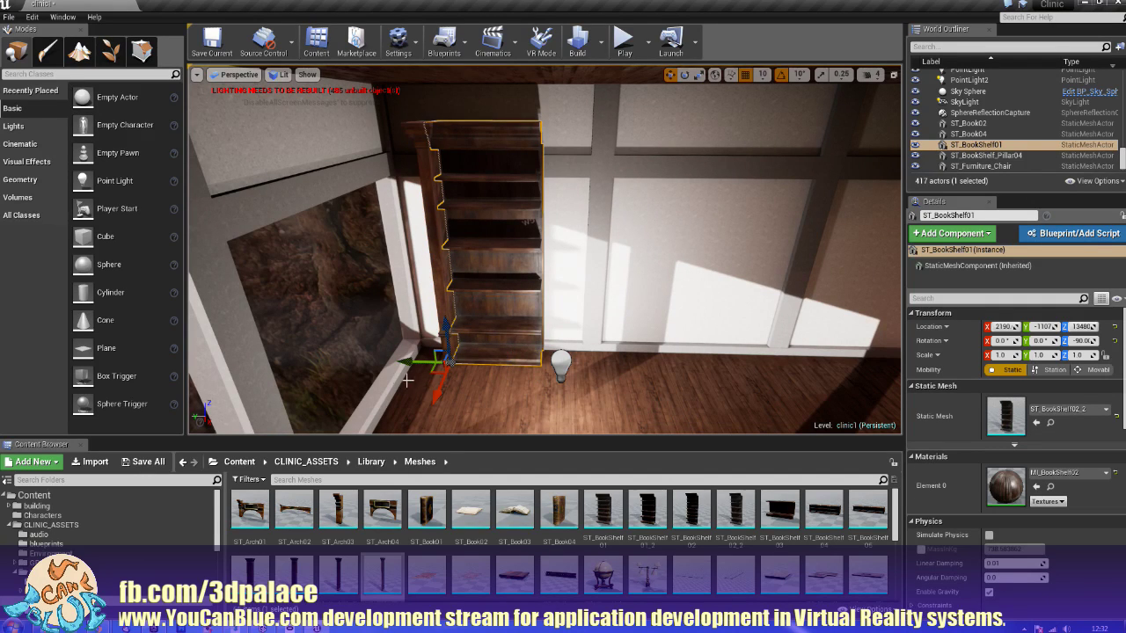
alt+drag(410, 361, 497, 371)
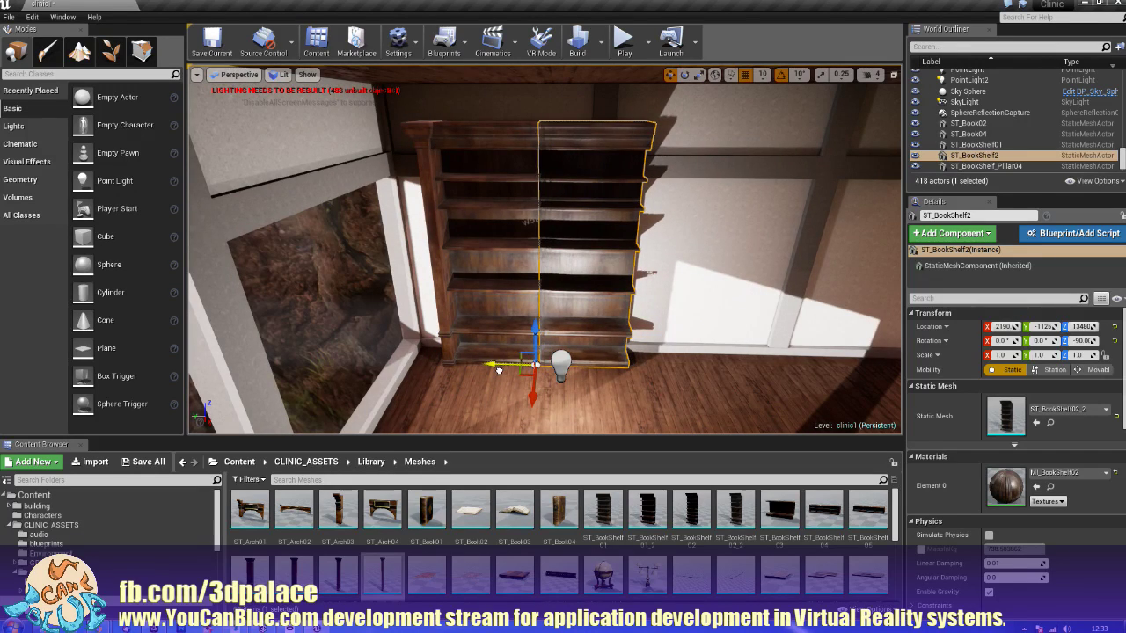
scroll(497, 371, up, 8)
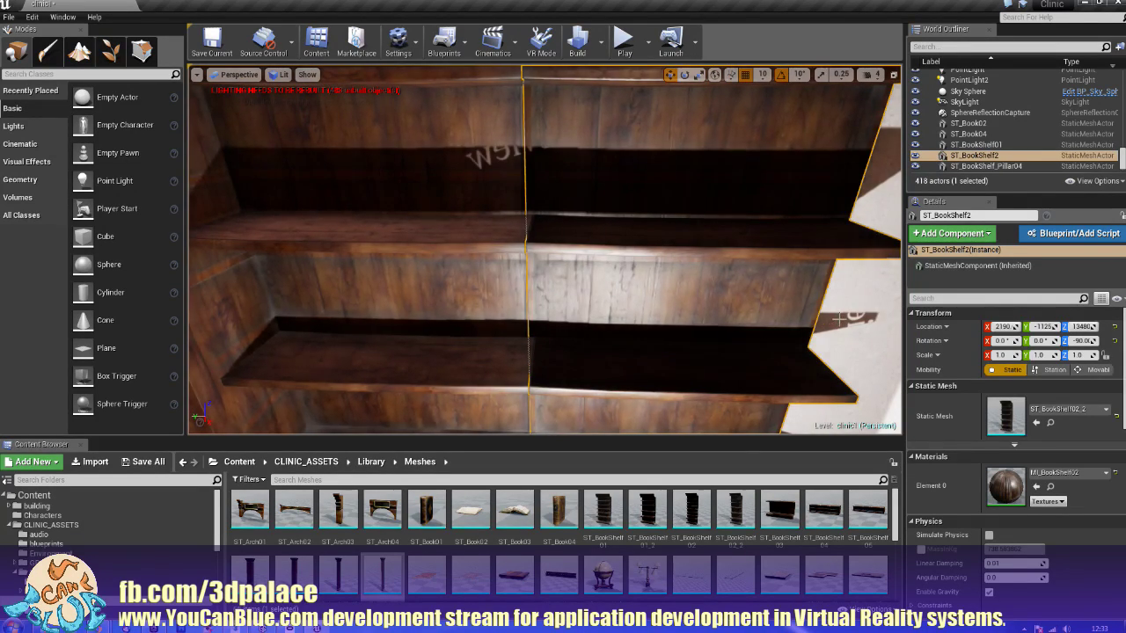
click(841, 319)
scroll(569, 365, down, 8)
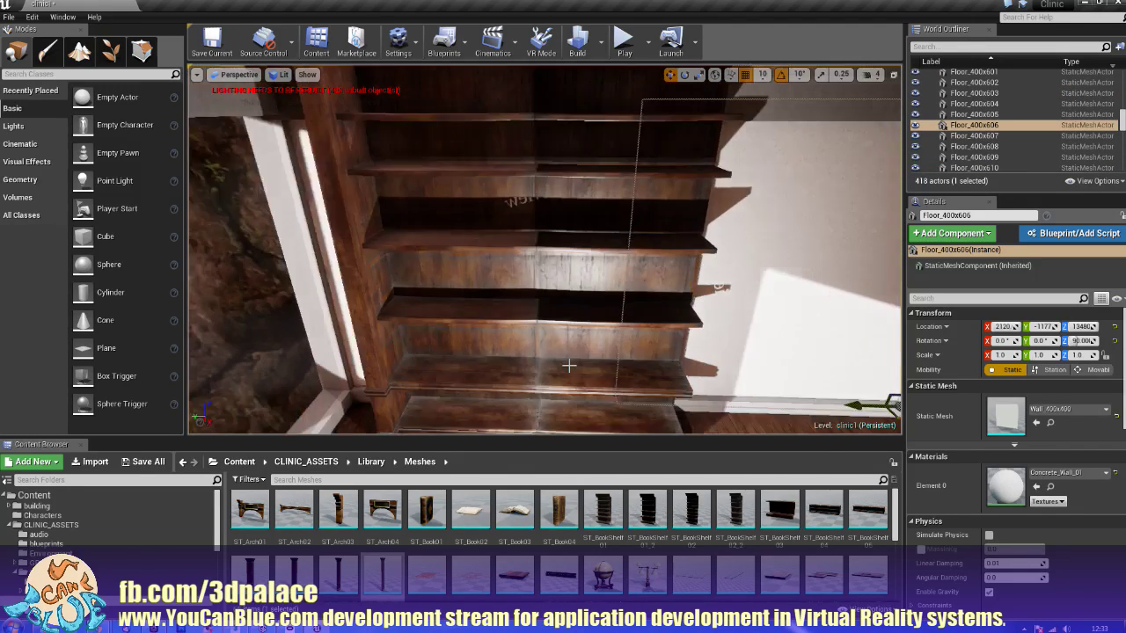
click(571, 356)
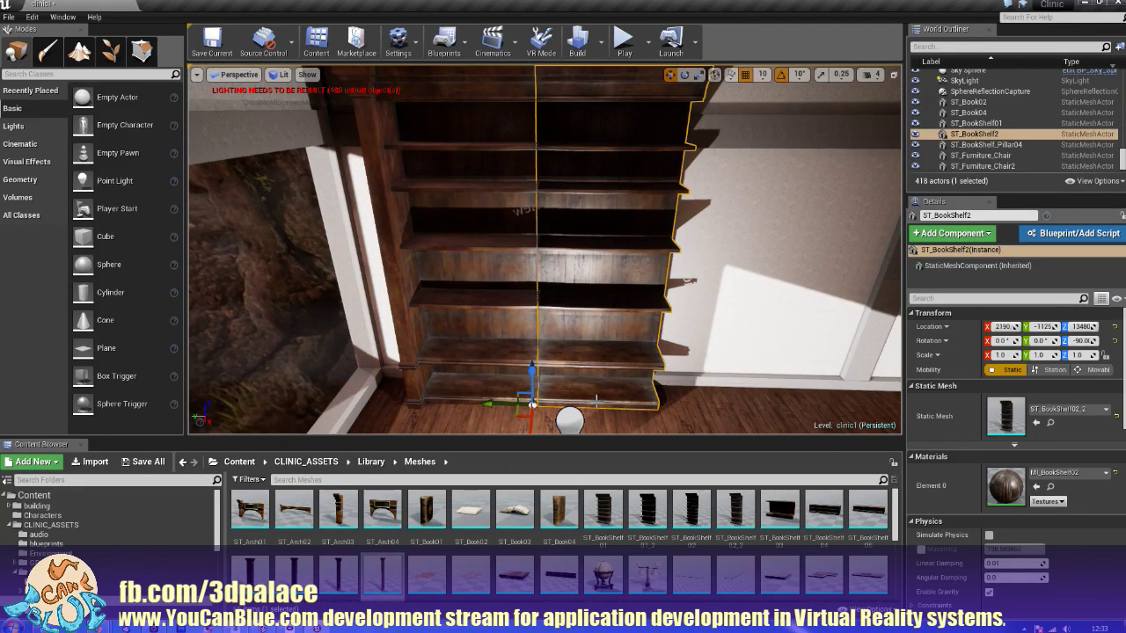
right_drag(572, 356, 587, 393)
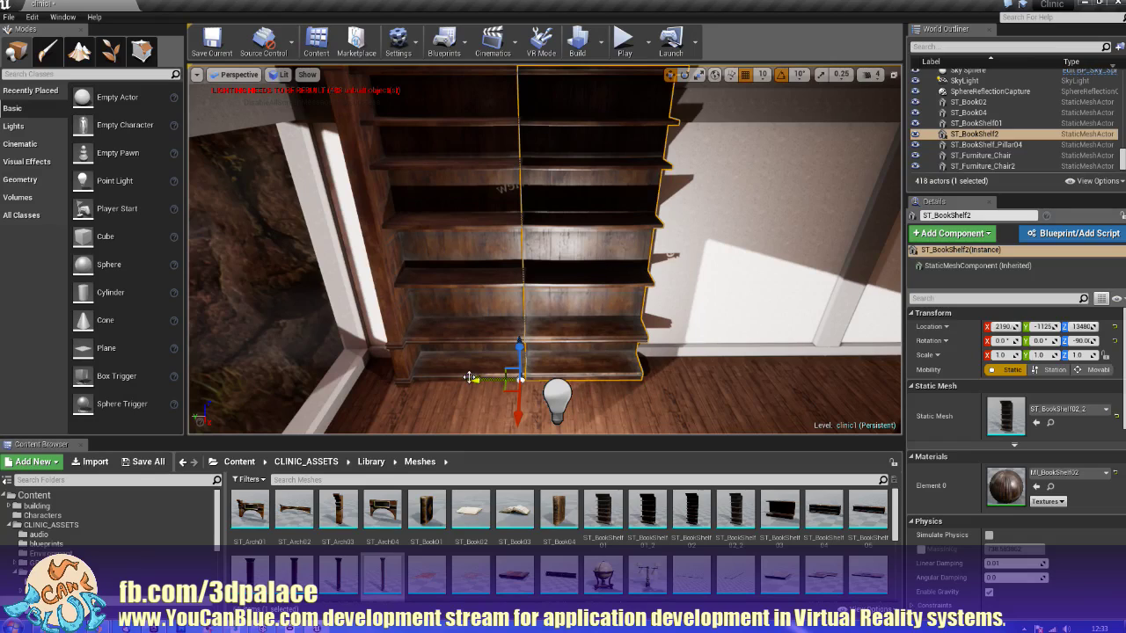
Step: Duplicate the bookshelf pillar along the wall to the far end of the second bookshelf
click(393, 360)
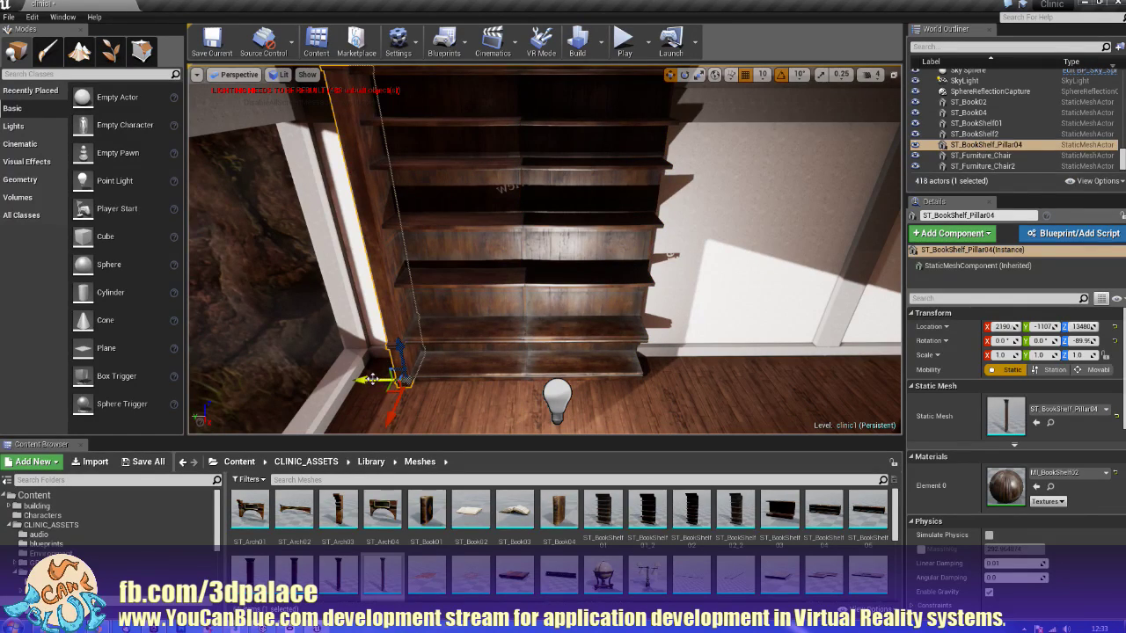
alt+drag(373, 380, 615, 377)
drag(618, 376, 612, 378)
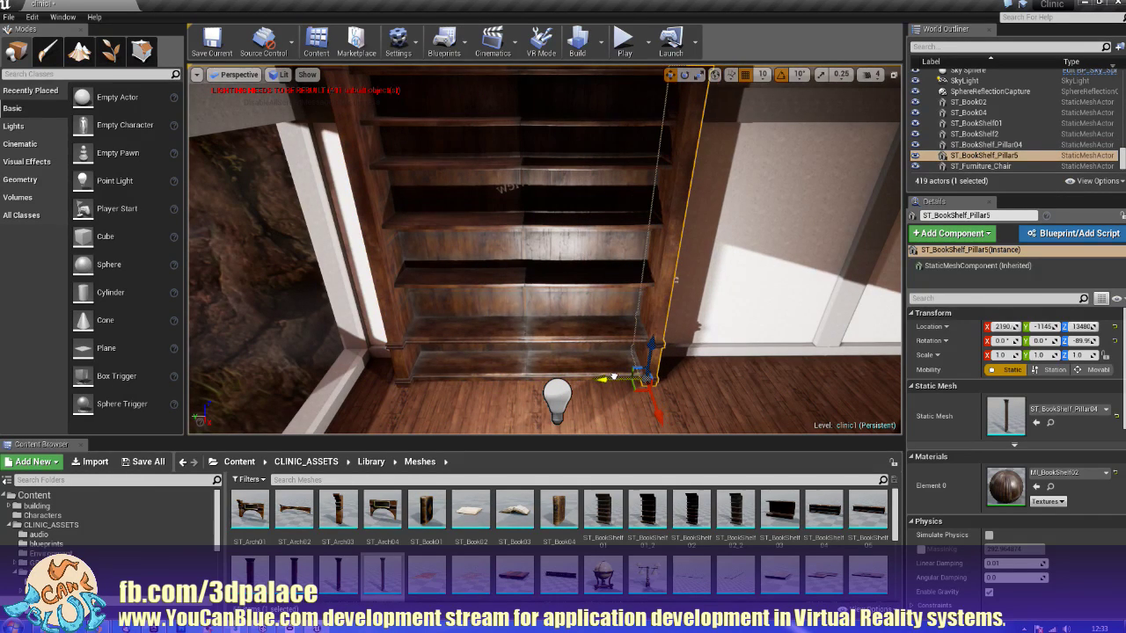
Step: Duplicate the second bookshelf and its end pillar together along the wall to add a third shelf section
click(584, 368)
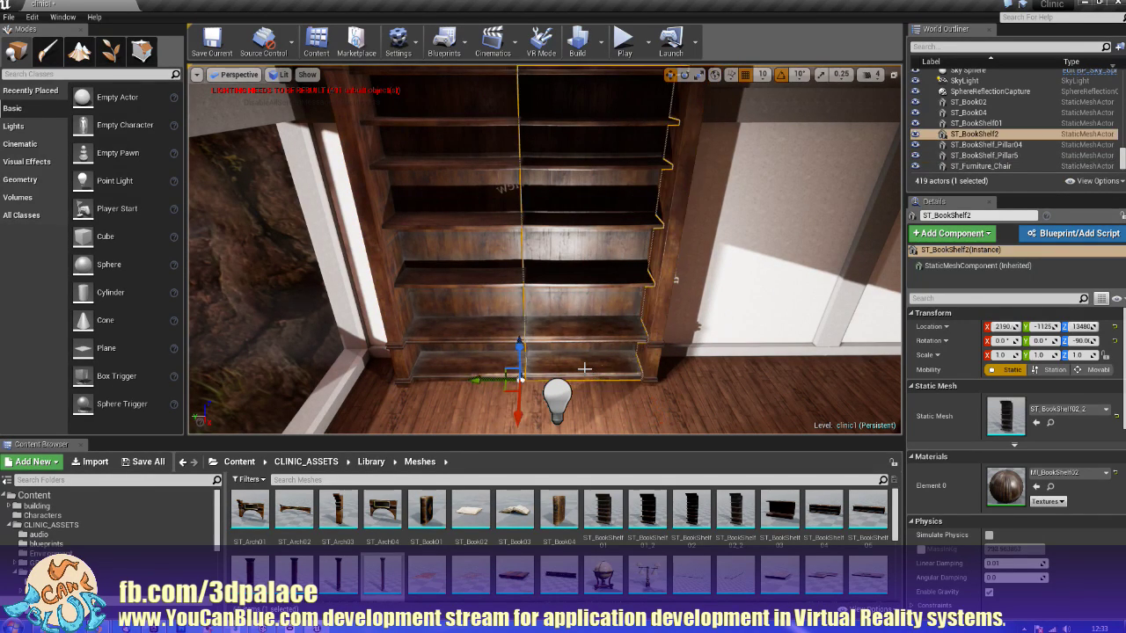
ctrl+click(644, 364)
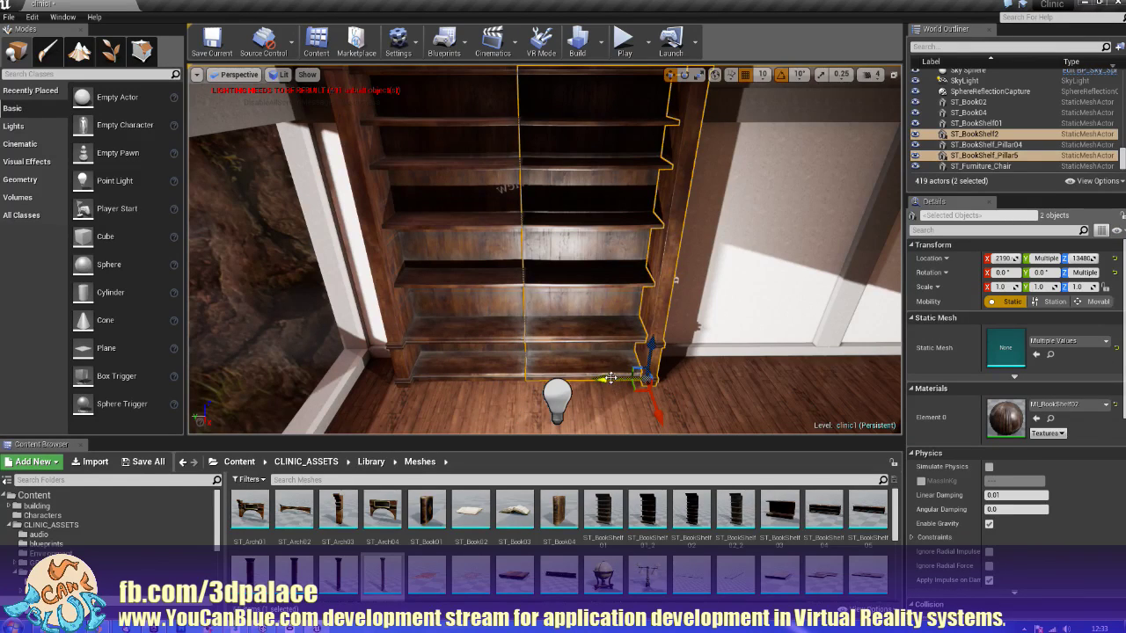
alt+drag(618, 376, 749, 361)
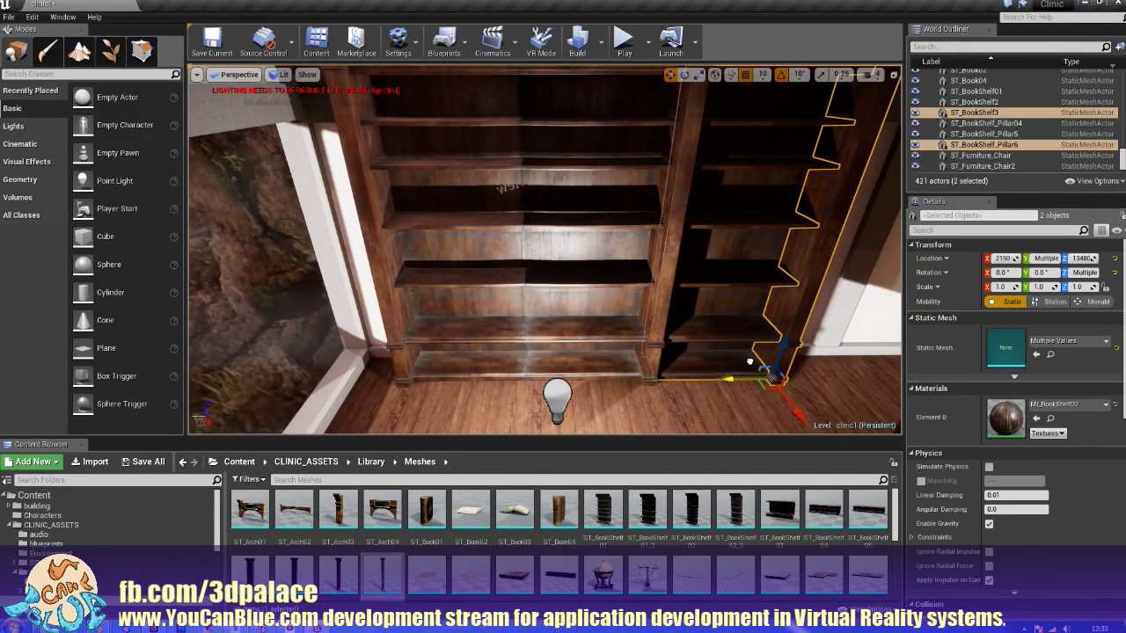
Step: Duplicate the first two bookshelves and the pillar beside them along the wall, placing the copies past the third shelf section's end pillar
right_drag(735, 392, 730, 352)
right_drag(631, 384, 624, 382)
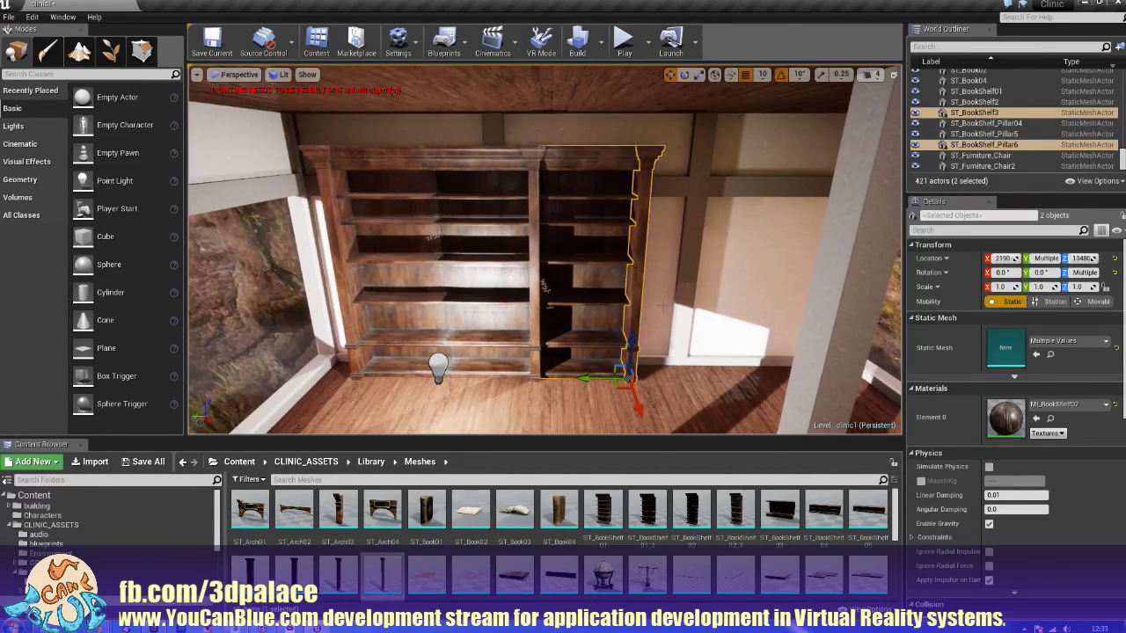
click(452, 239)
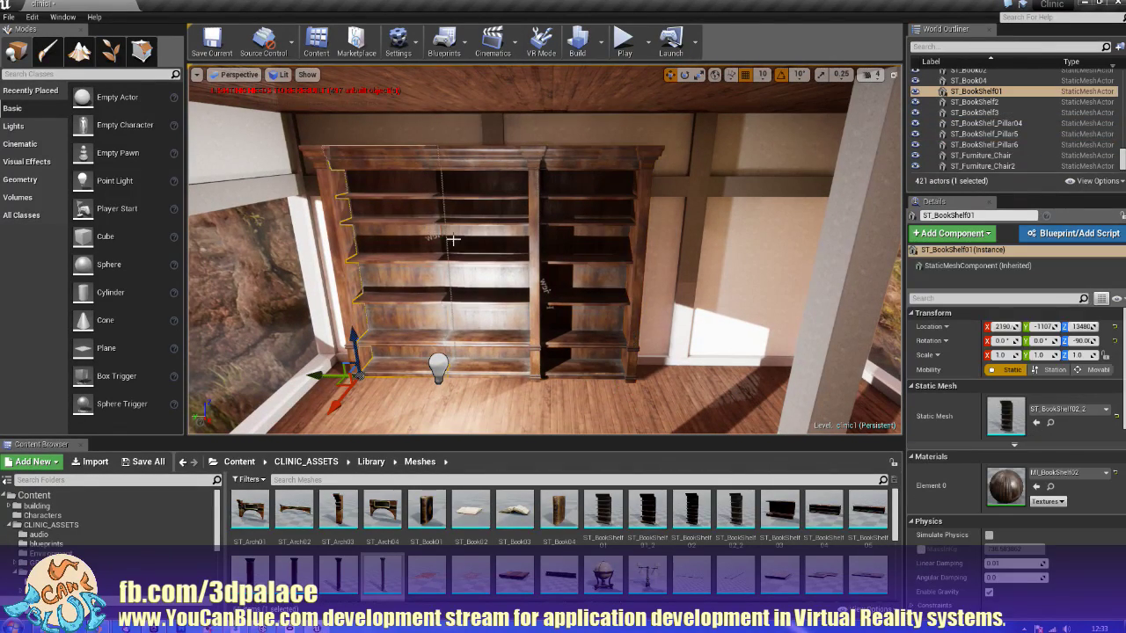
ctrl+click(522, 253)
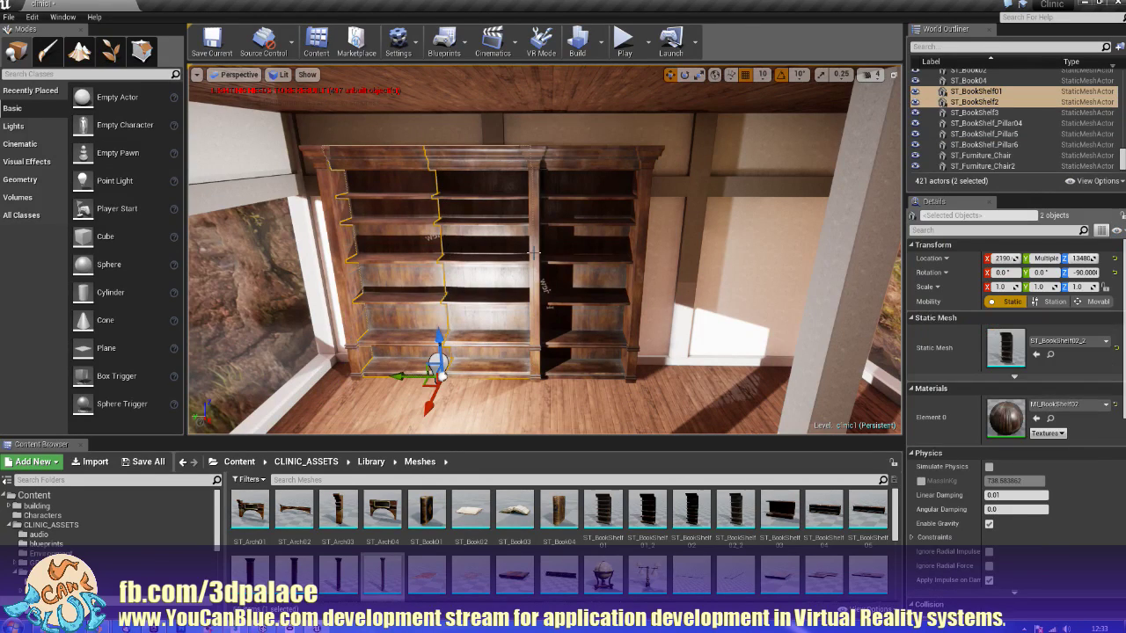
ctrl+click(533, 253)
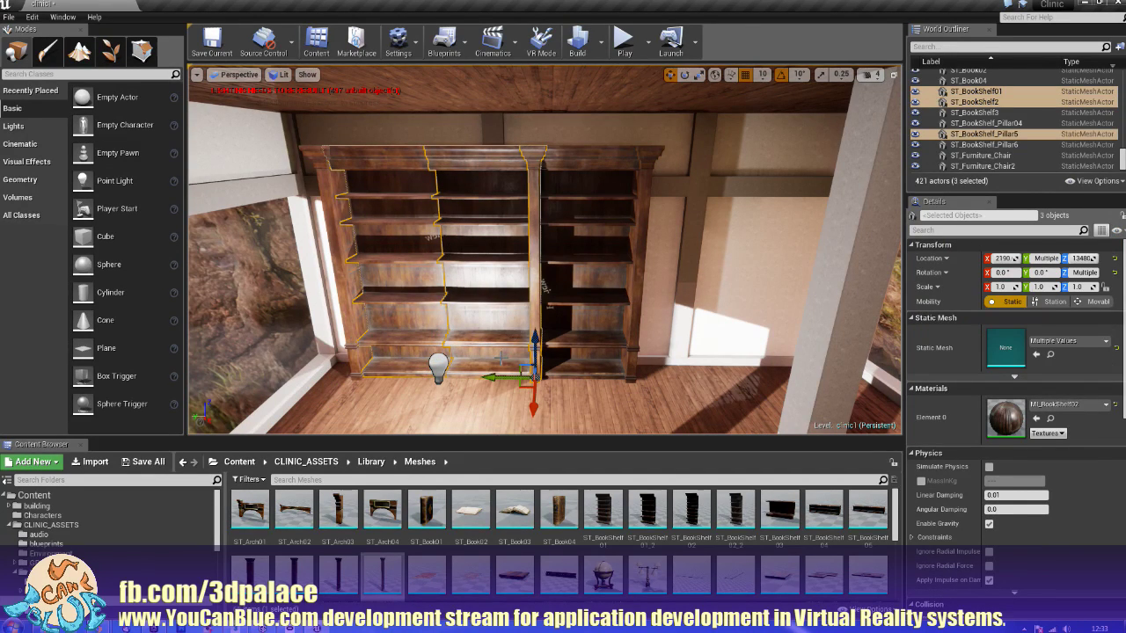
alt+drag(506, 376, 782, 361)
Step: Select all five bookshelves and four pillars and shift the whole row along the wall away from the window corner
right_drag(782, 361, 519, 364)
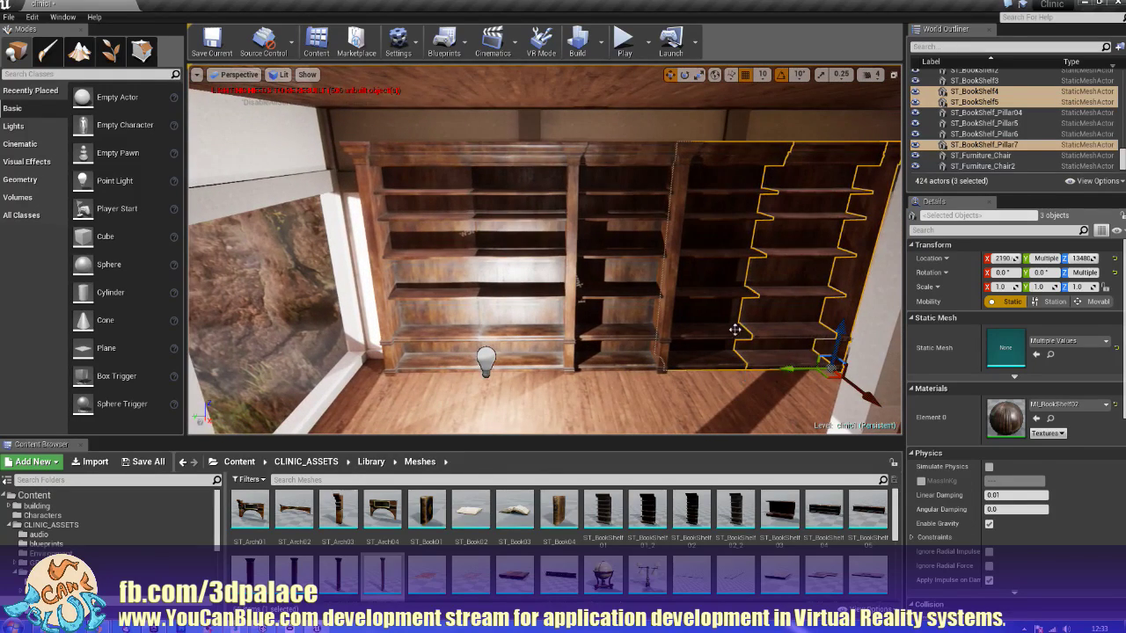
ctrl+click(661, 330)
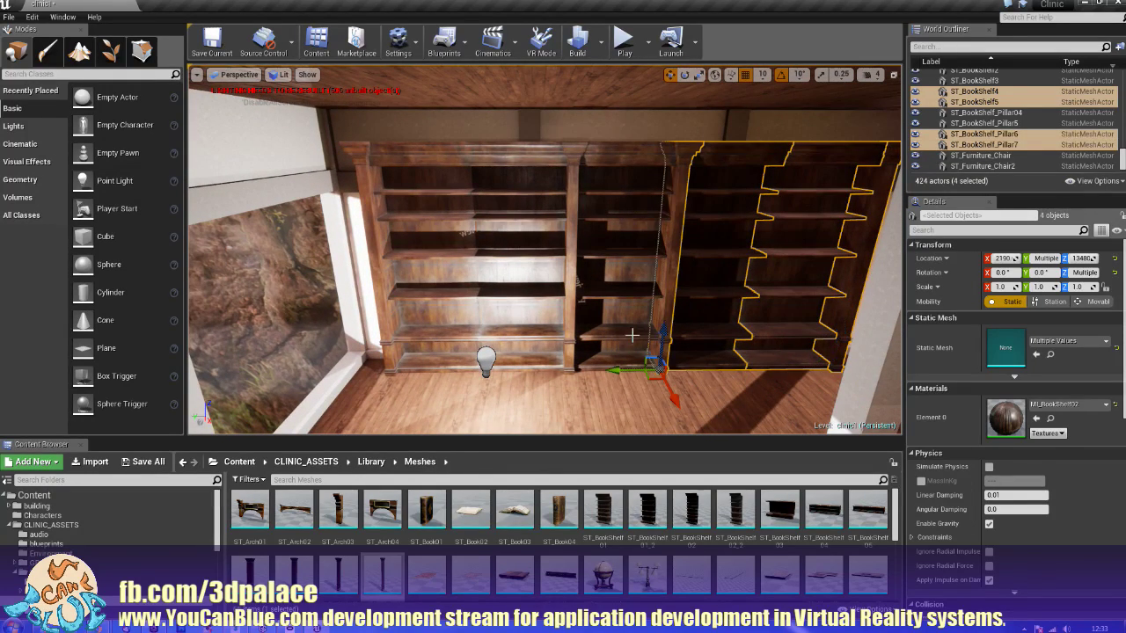
ctrl+click(629, 337)
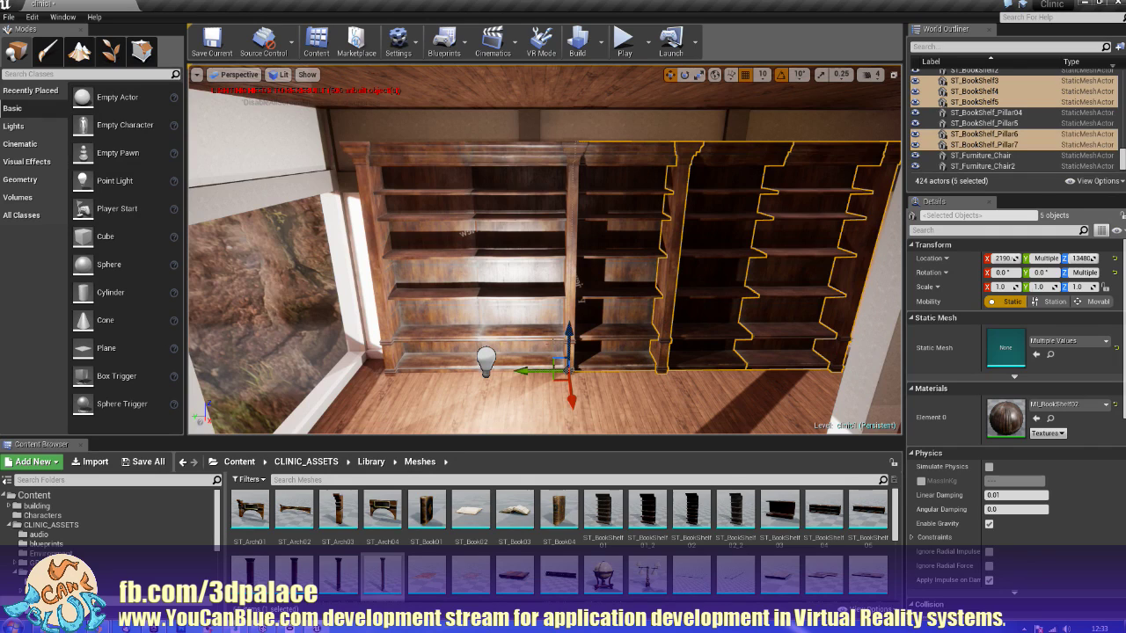
ctrl+click(568, 310)
ctrl+click(493, 282)
ctrl+click(433, 287)
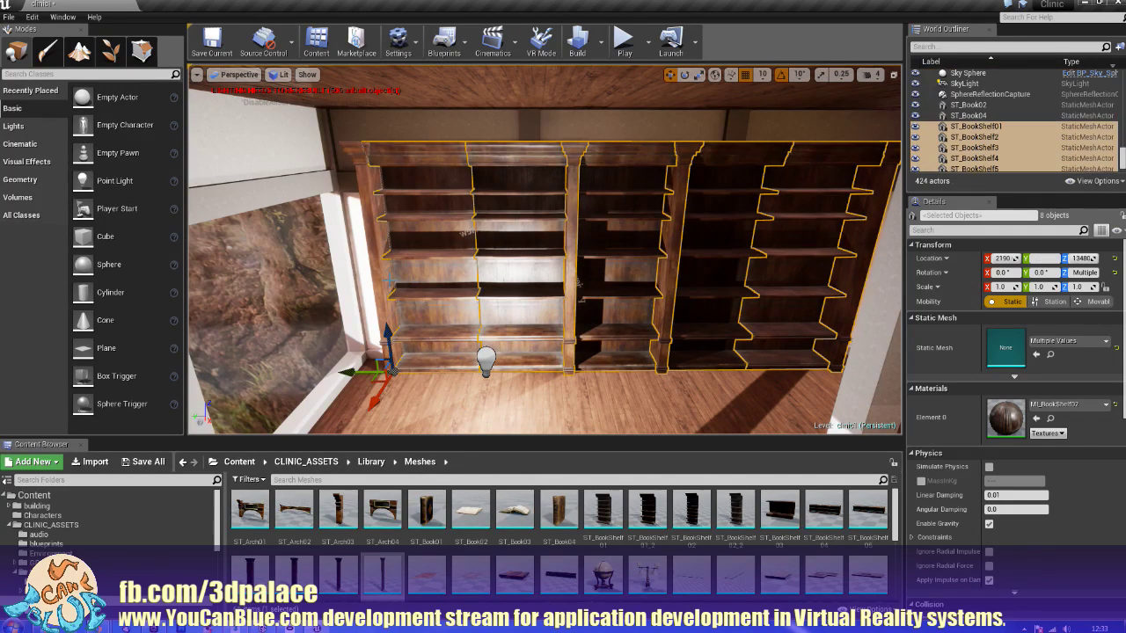
ctrl+click(389, 290)
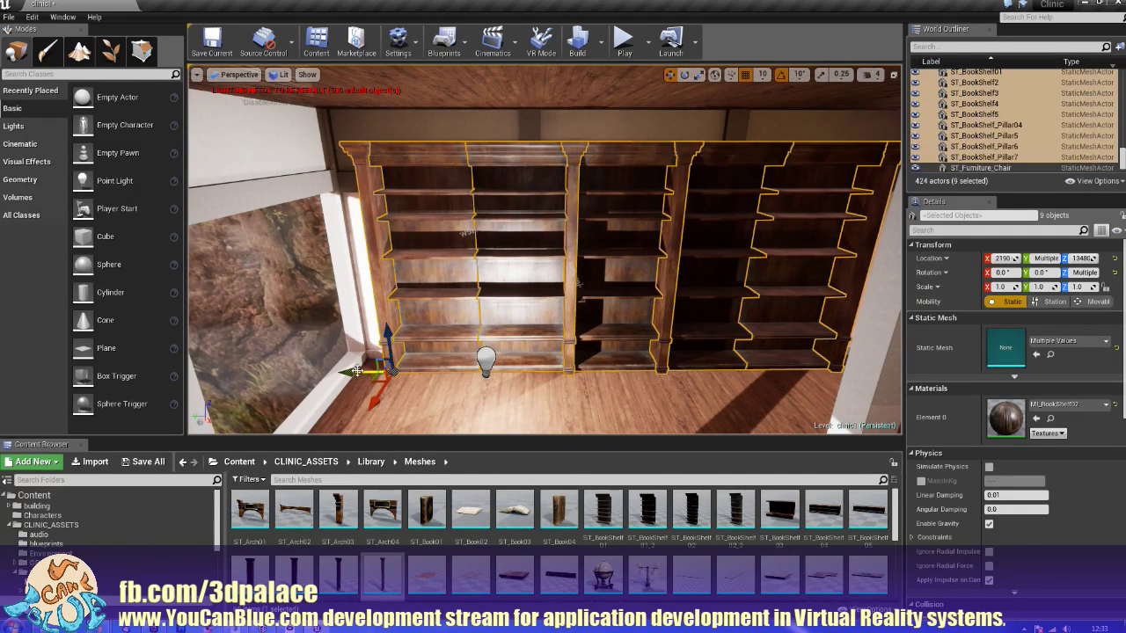
drag(357, 370, 366, 371)
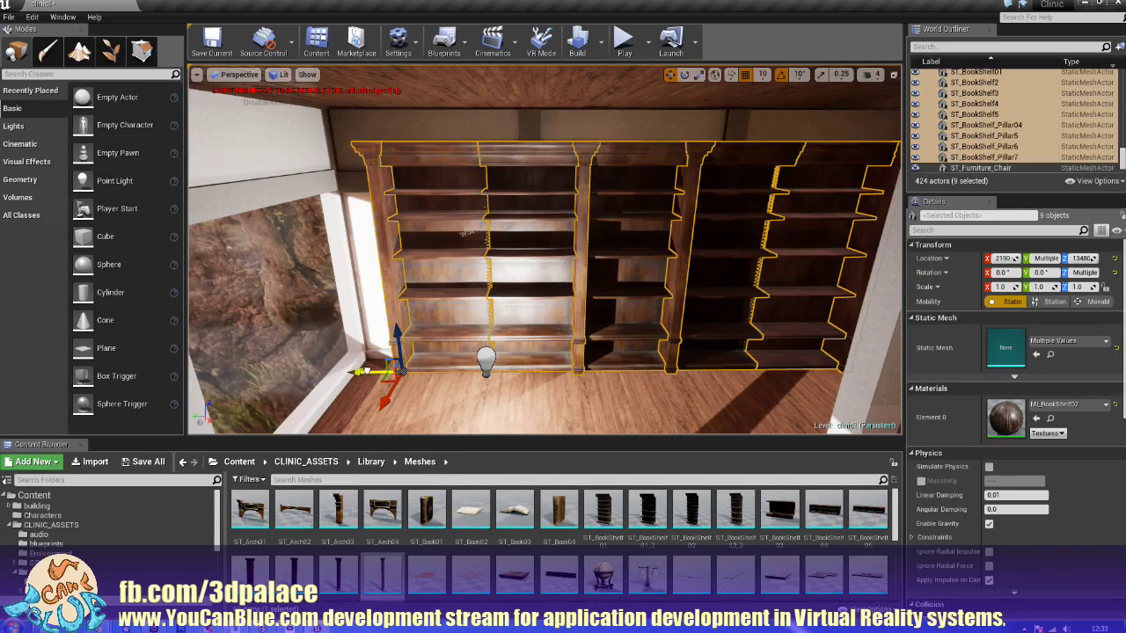
Step: Set the position grid snap to 1 and nudge the first bookshelf with its end pillar slightly toward the window
right_drag(543, 364, 478, 345)
right_drag(502, 277, 549, 364)
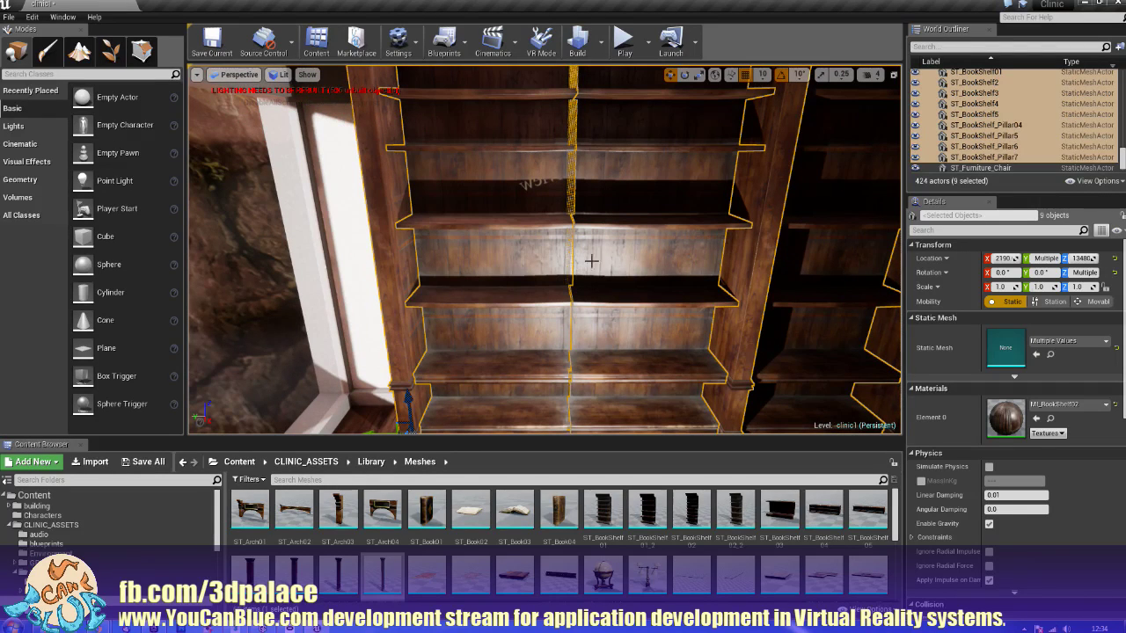
click(343, 284)
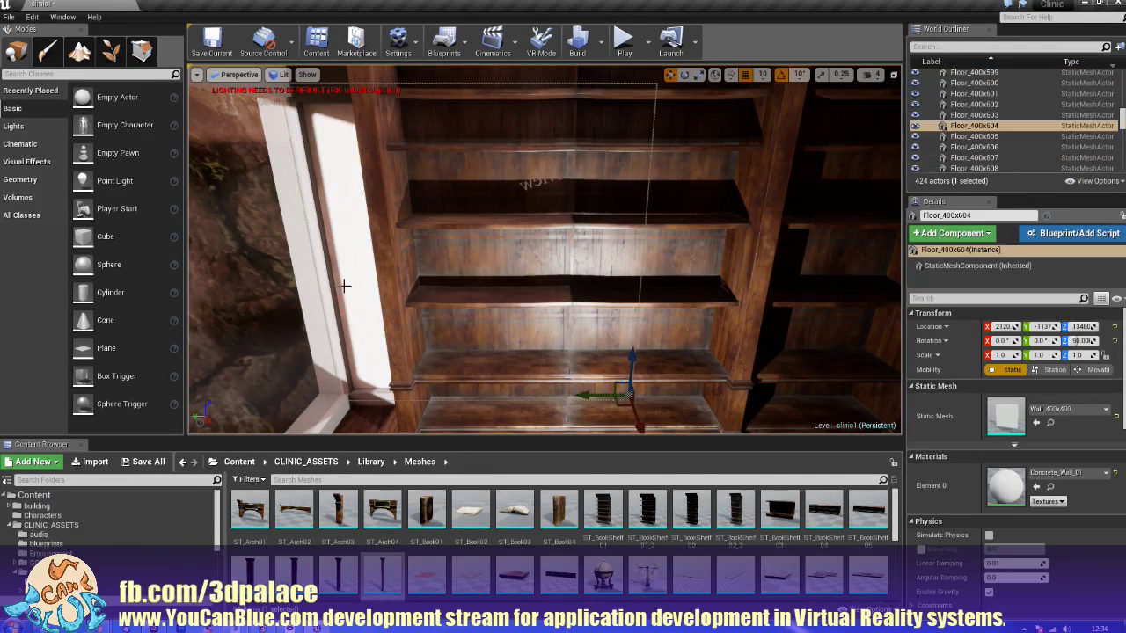
click(494, 370)
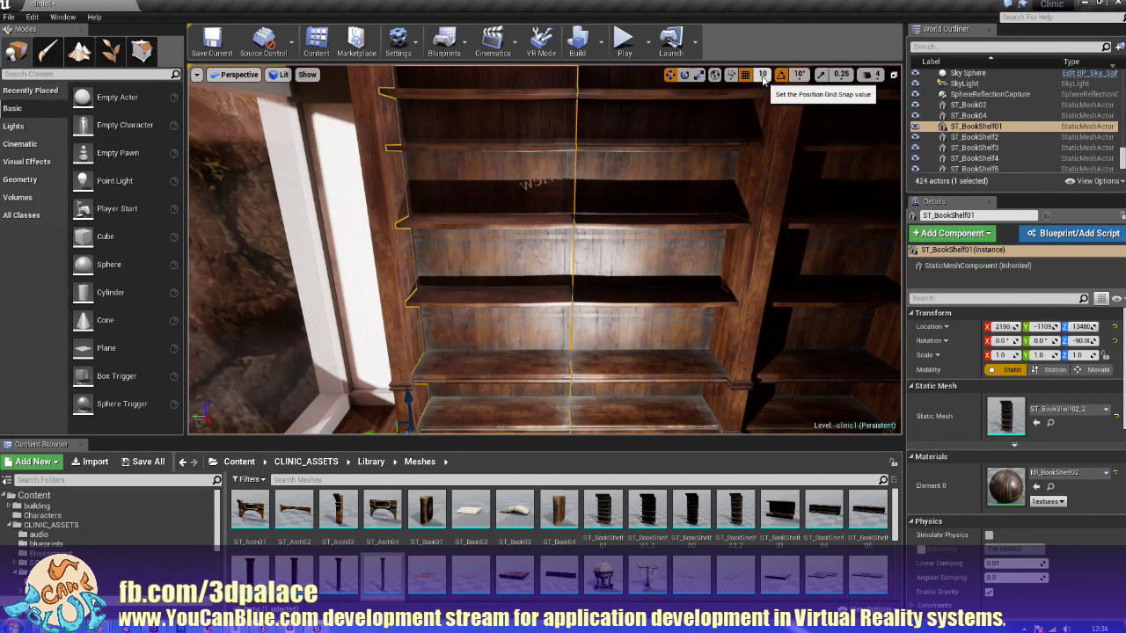
ctrl+click(401, 370)
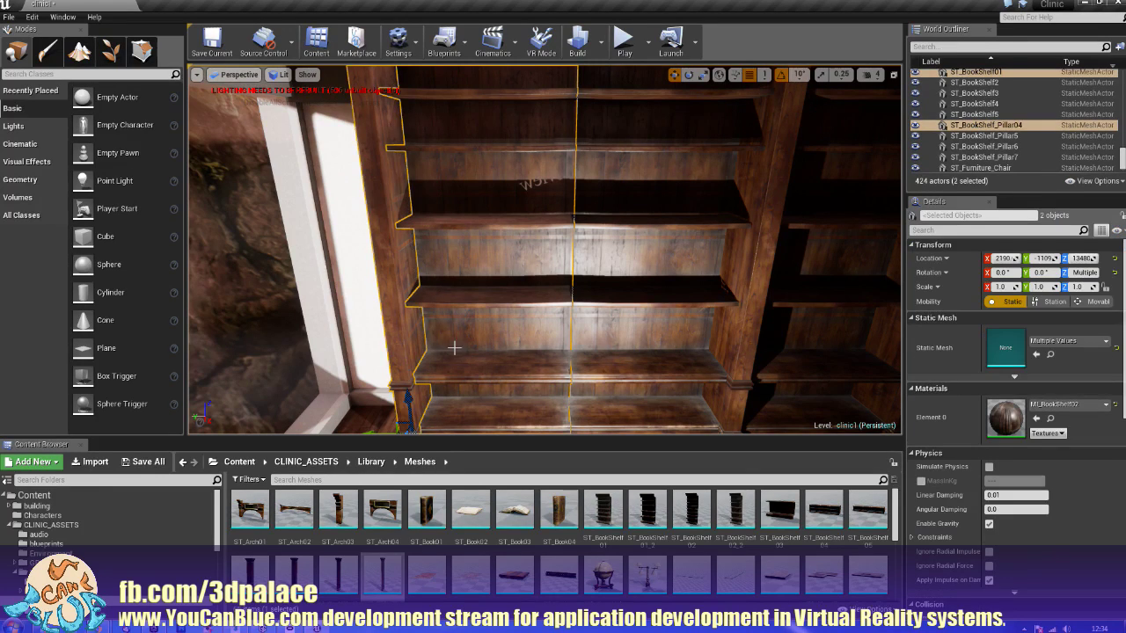
right_drag(454, 347, 453, 395)
drag(390, 380, 388, 382)
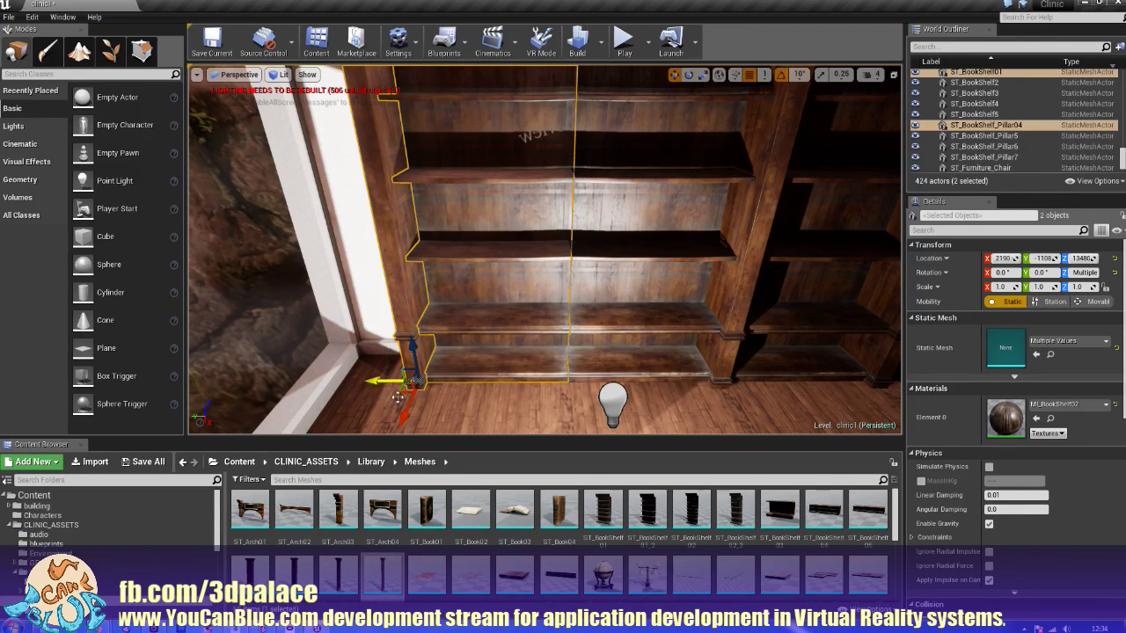
click(395, 410)
Step: Duplicate the pillar beside the second bookshelf onto the joint between the first two bookshelves
right_drag(396, 409, 644, 413)
click(645, 370)
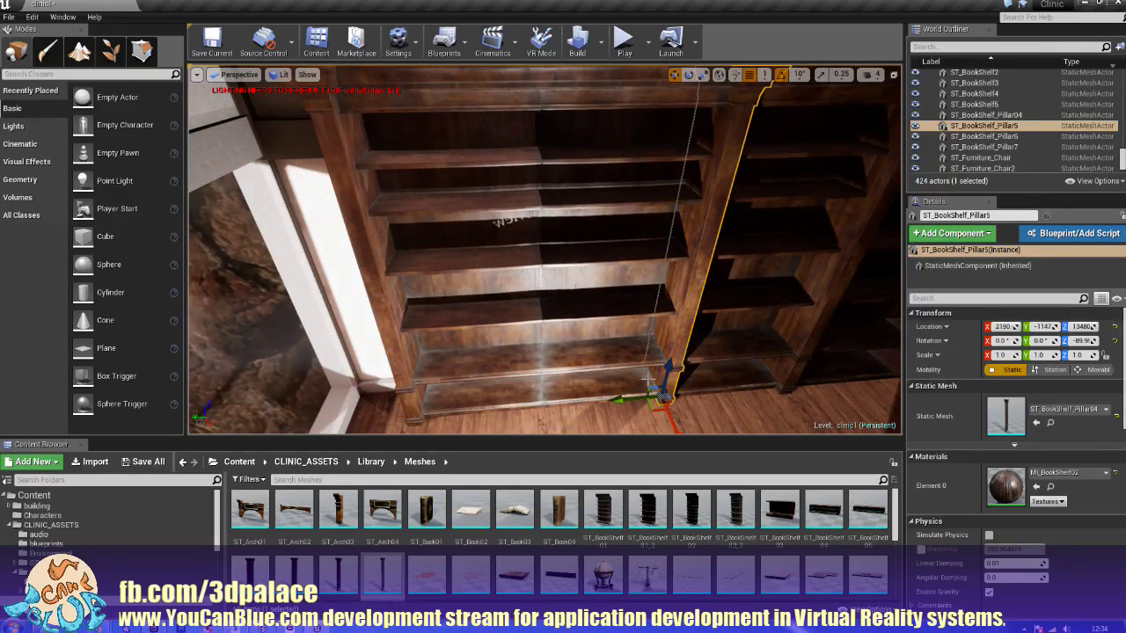
alt+drag(619, 402, 497, 421)
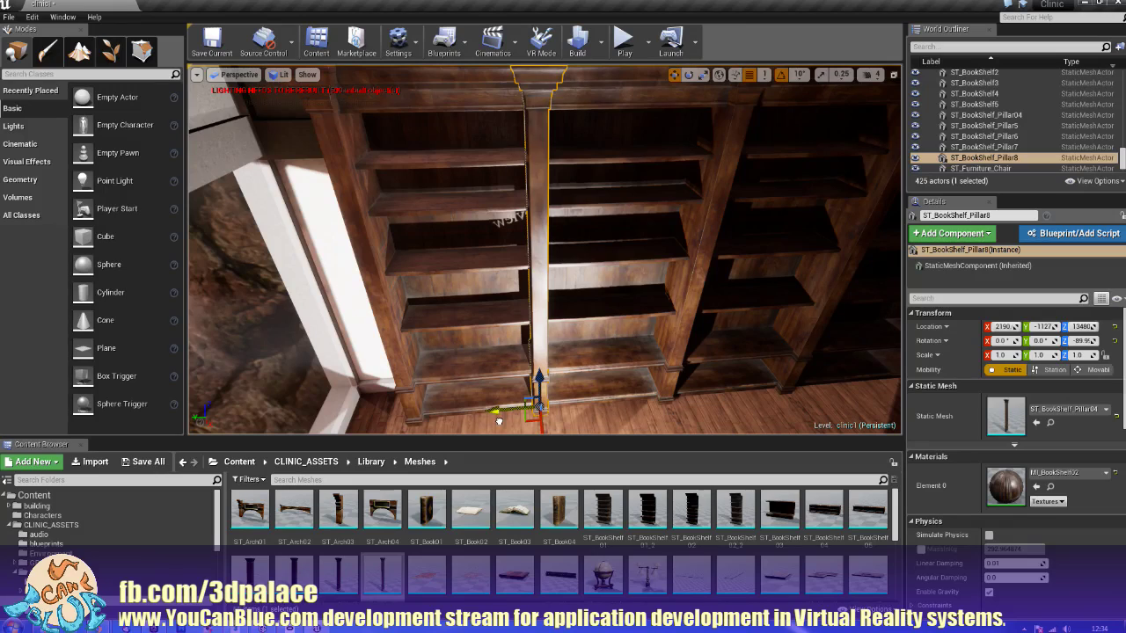
Step: Duplicate the pillar after the third bookshelf onto the joint between the last two bookshelves, and select the point light
right_drag(617, 387, 826, 408)
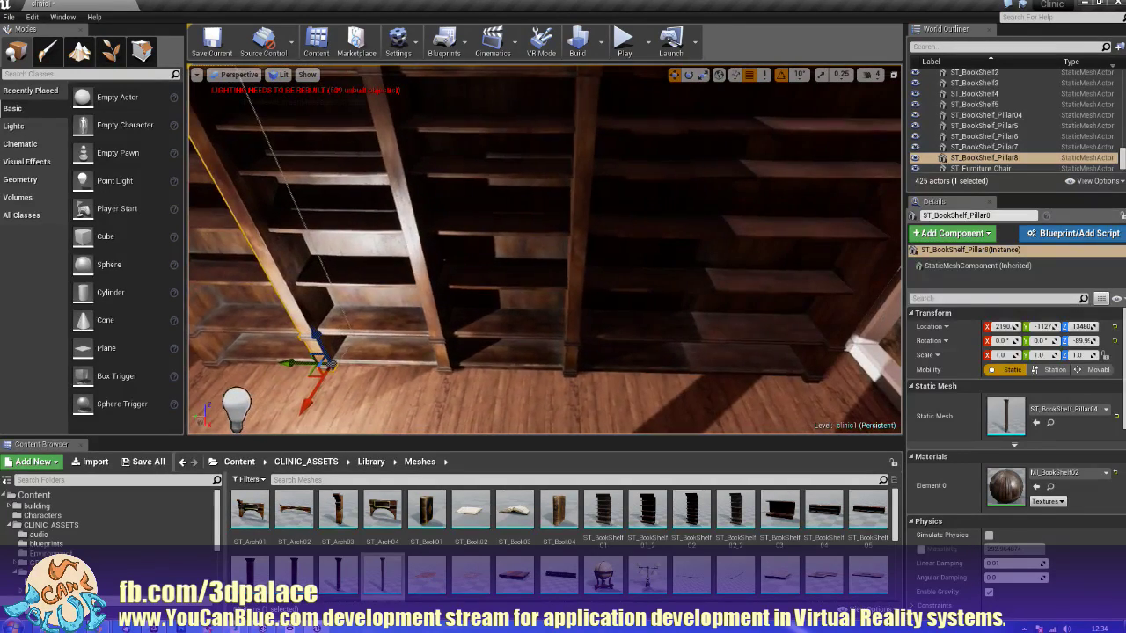
click(574, 358)
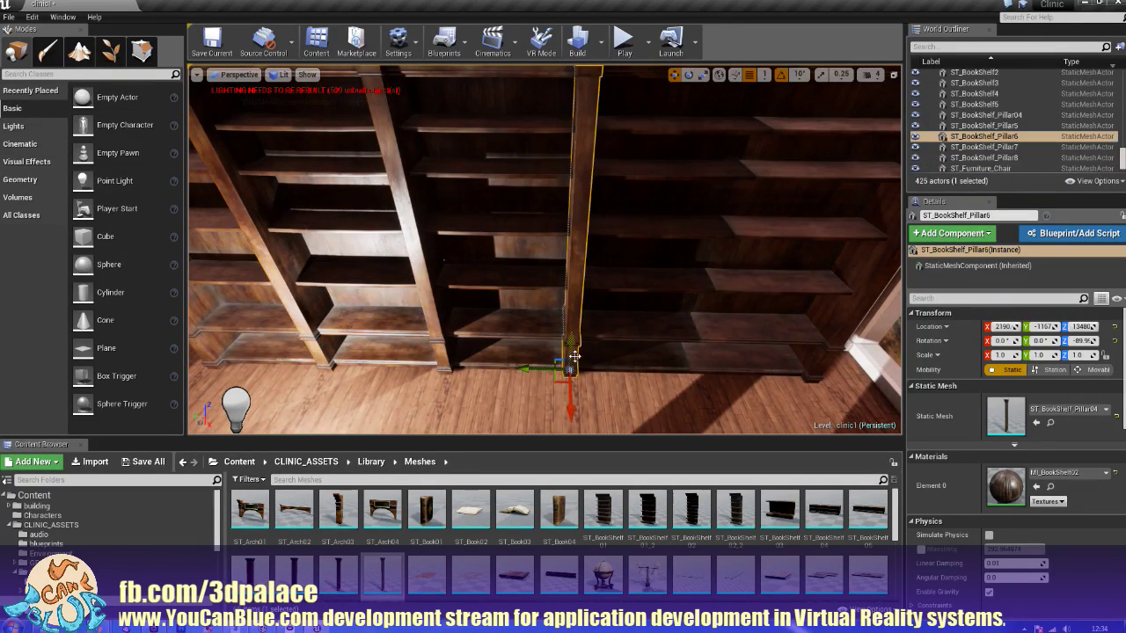
alt+drag(527, 369, 653, 366)
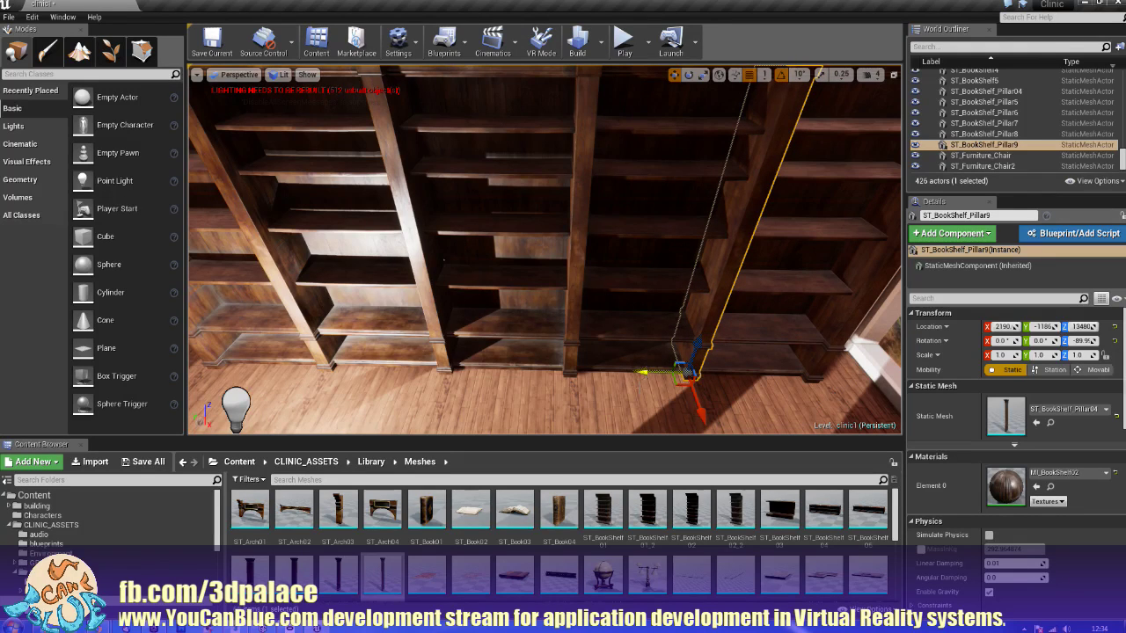
middle_drag(593, 393, 513, 334)
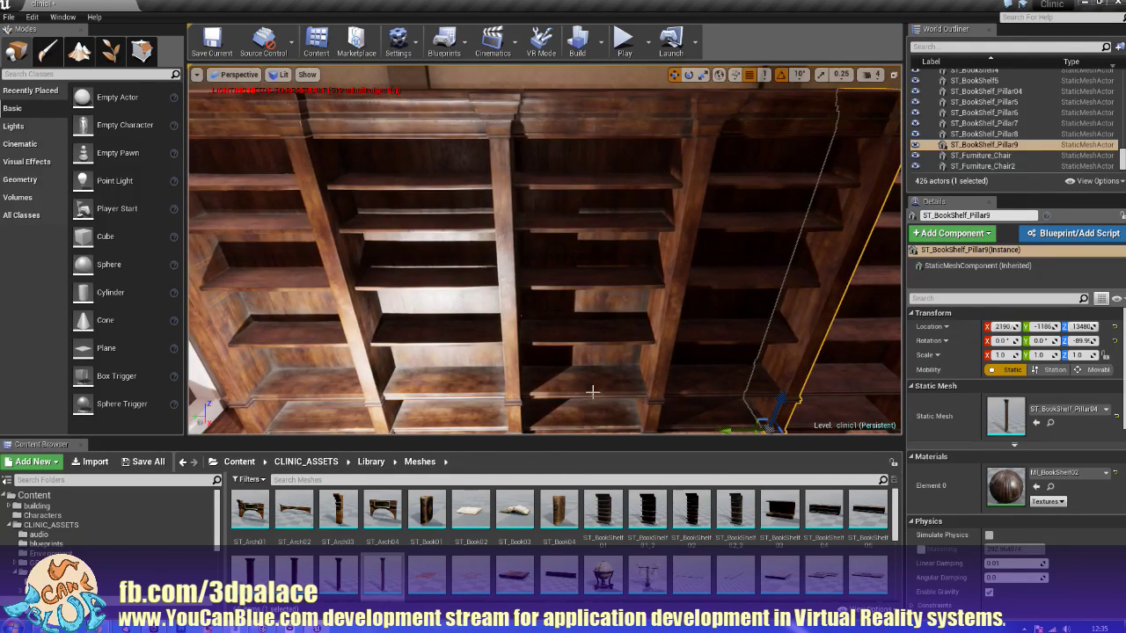
right_drag(596, 391, 527, 351)
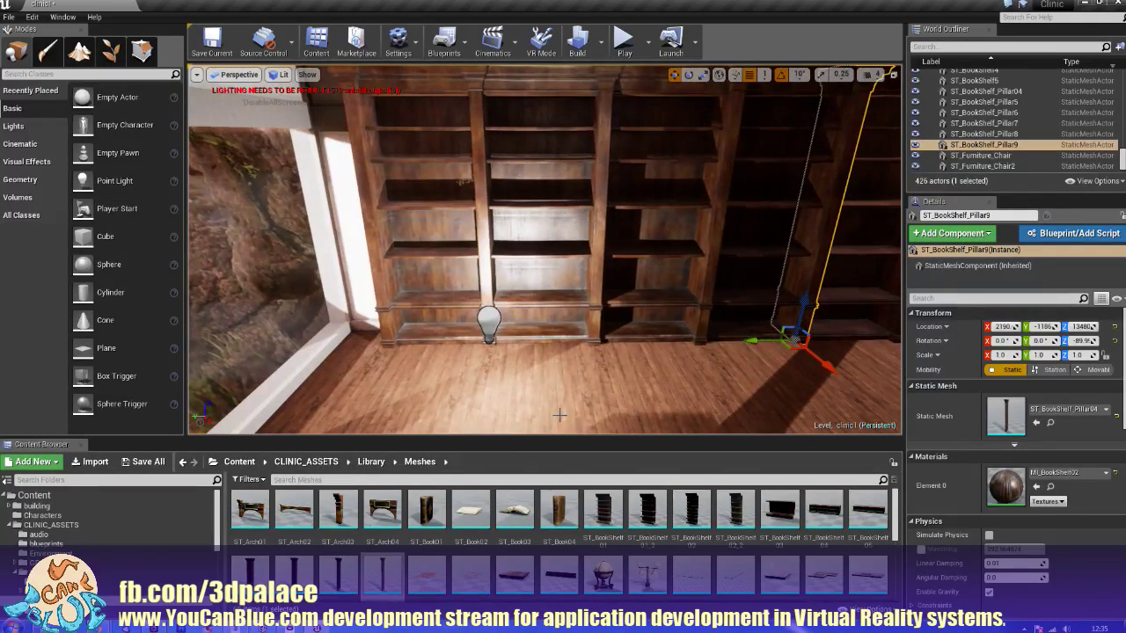
click(490, 321)
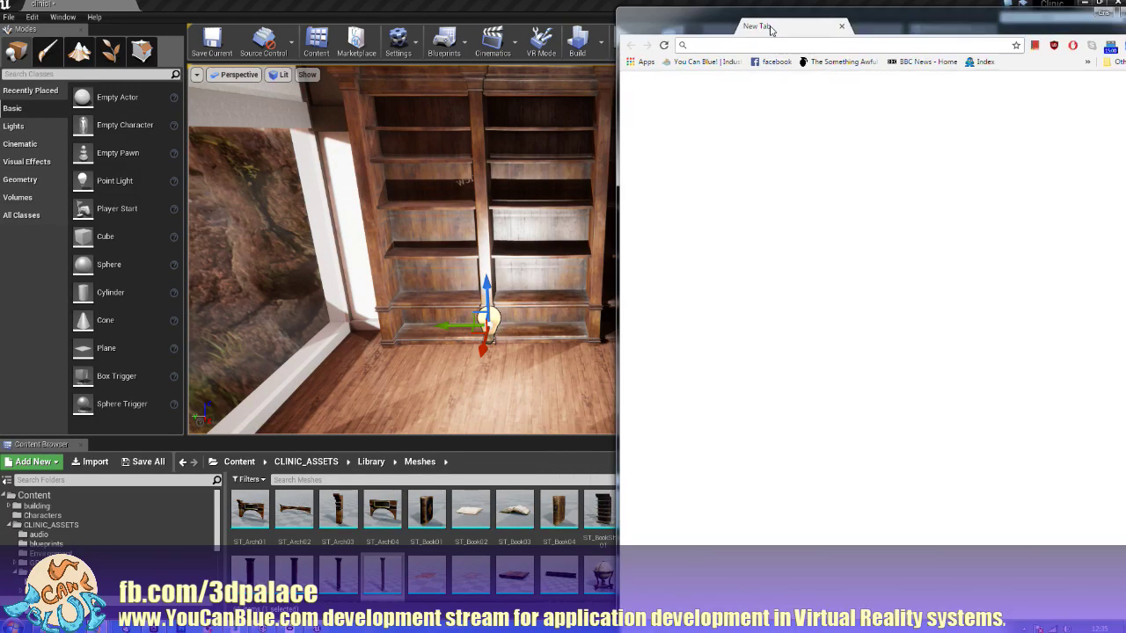
Step: Switch to Chrome and search Google for "library gumroad unreal engine"
drag(771, 29, 672, 79)
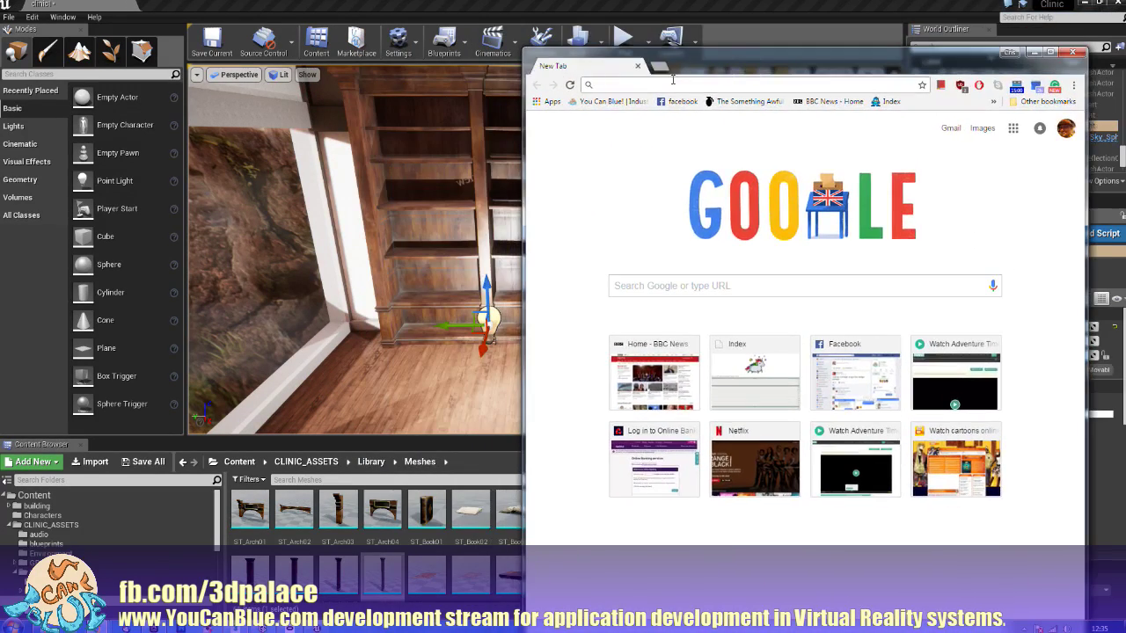
text(lib)
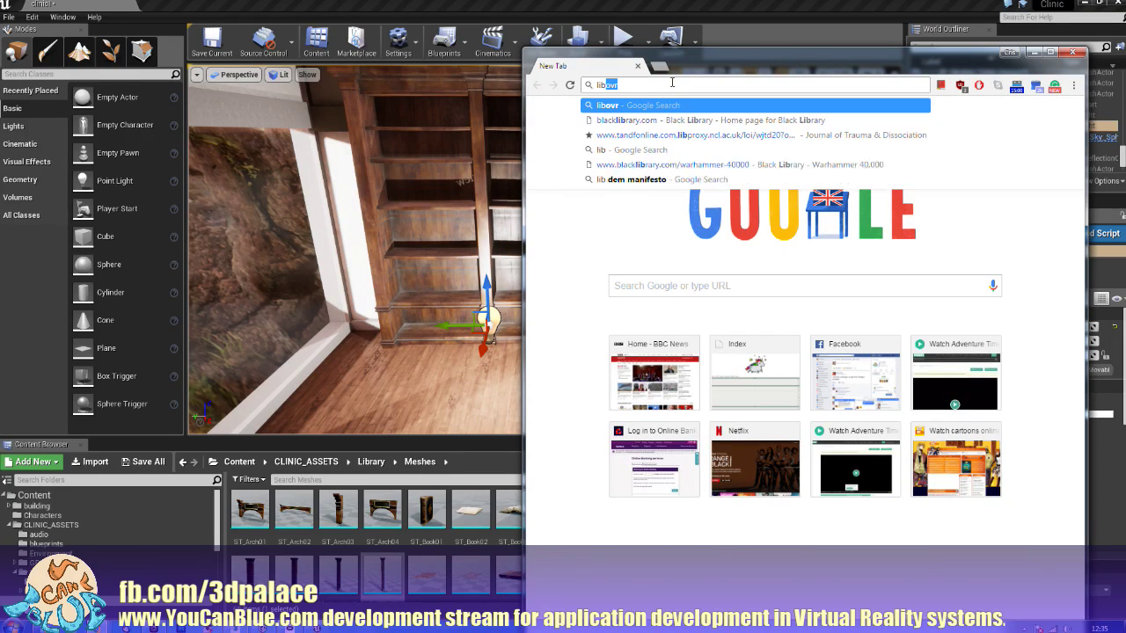
text(rary )
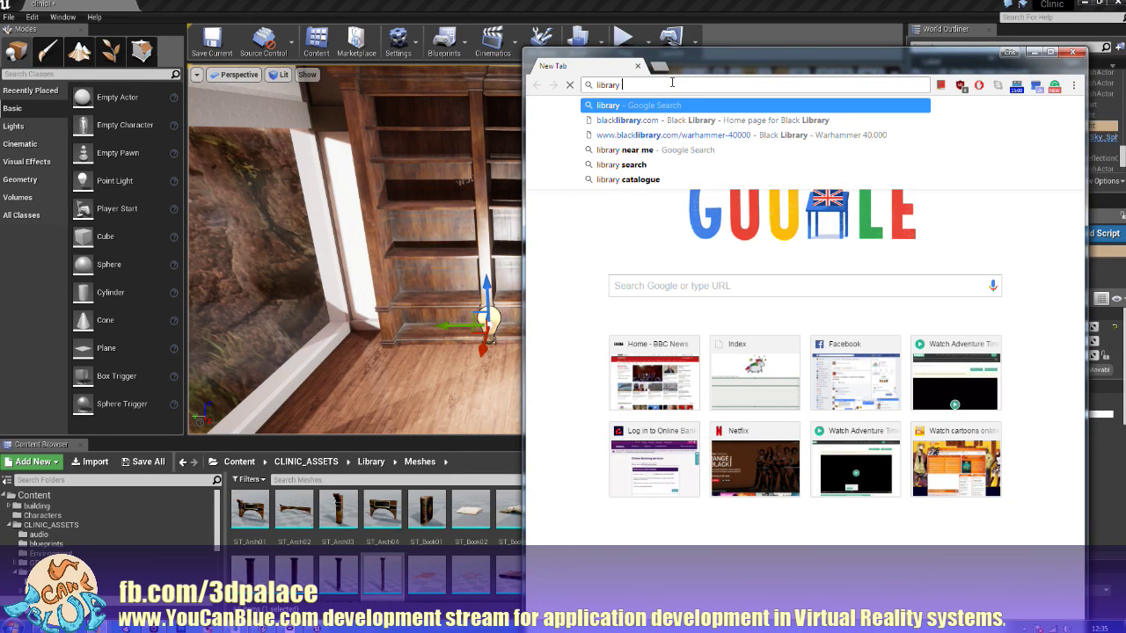
text(gumroad )
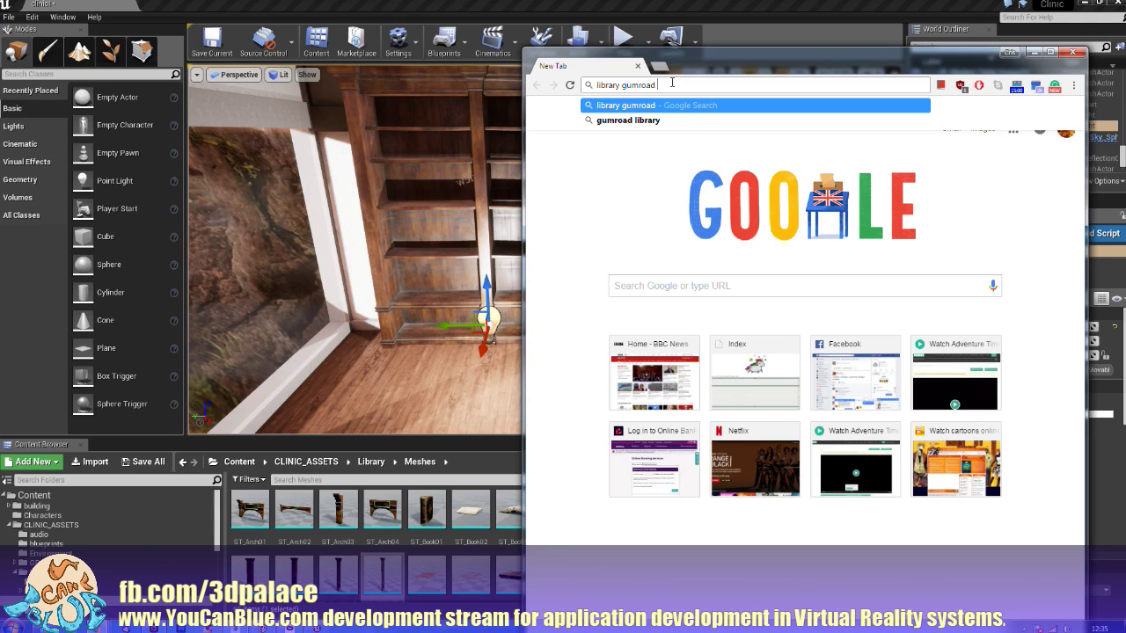
text(unreal engine)
key(Return)
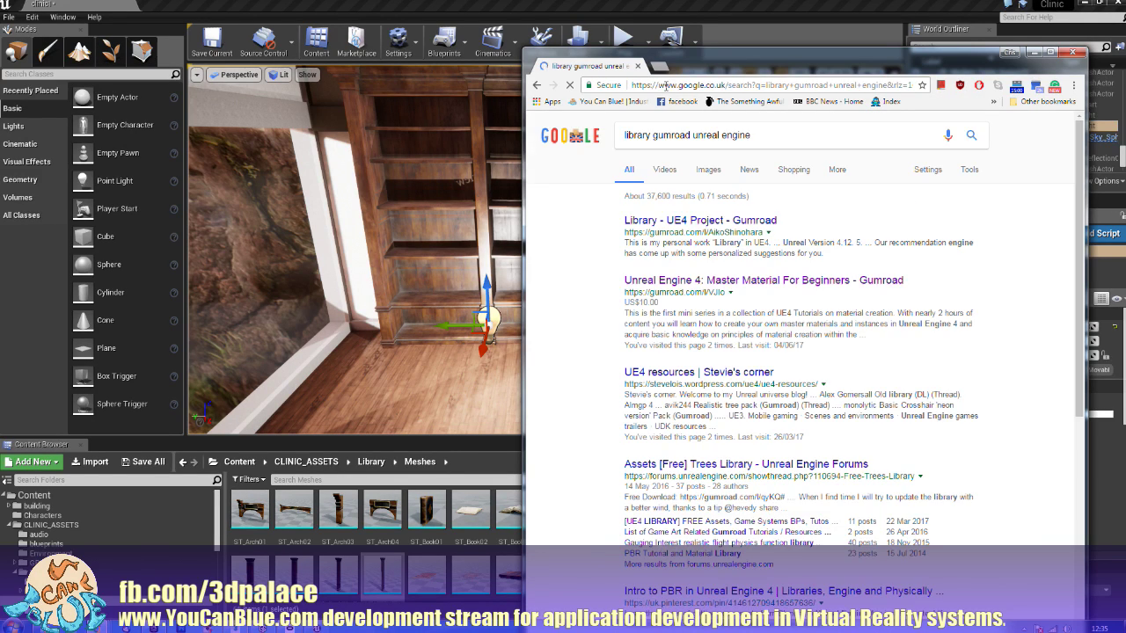
Step: Open the Gumroad page "Library - UE4 Project" and look through its preview images to the last one
click(749, 224)
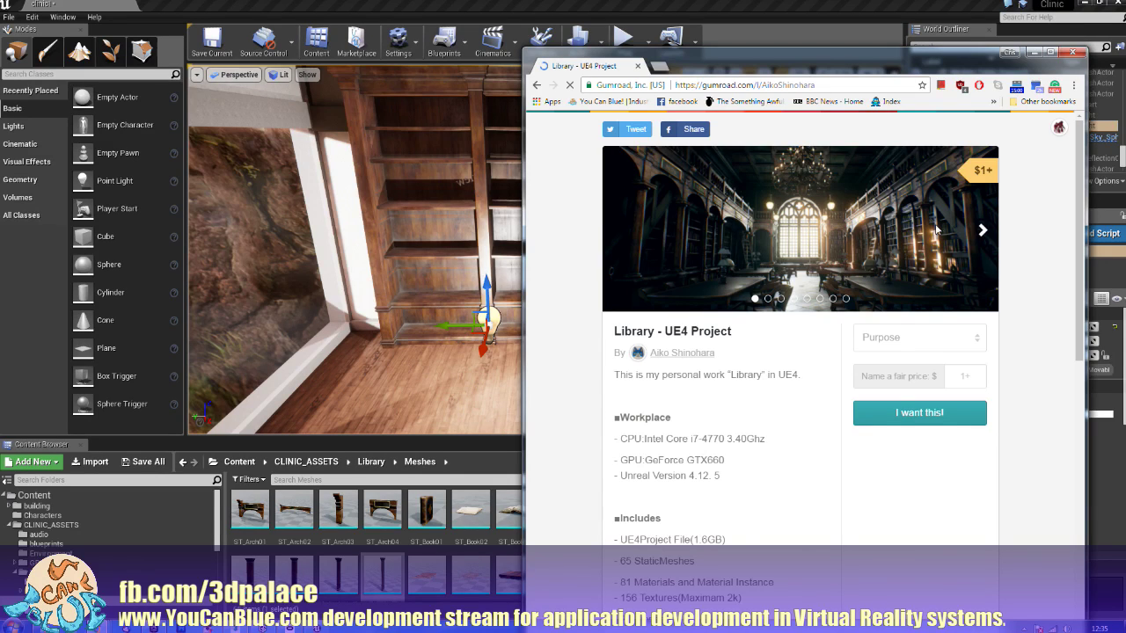
click(983, 231)
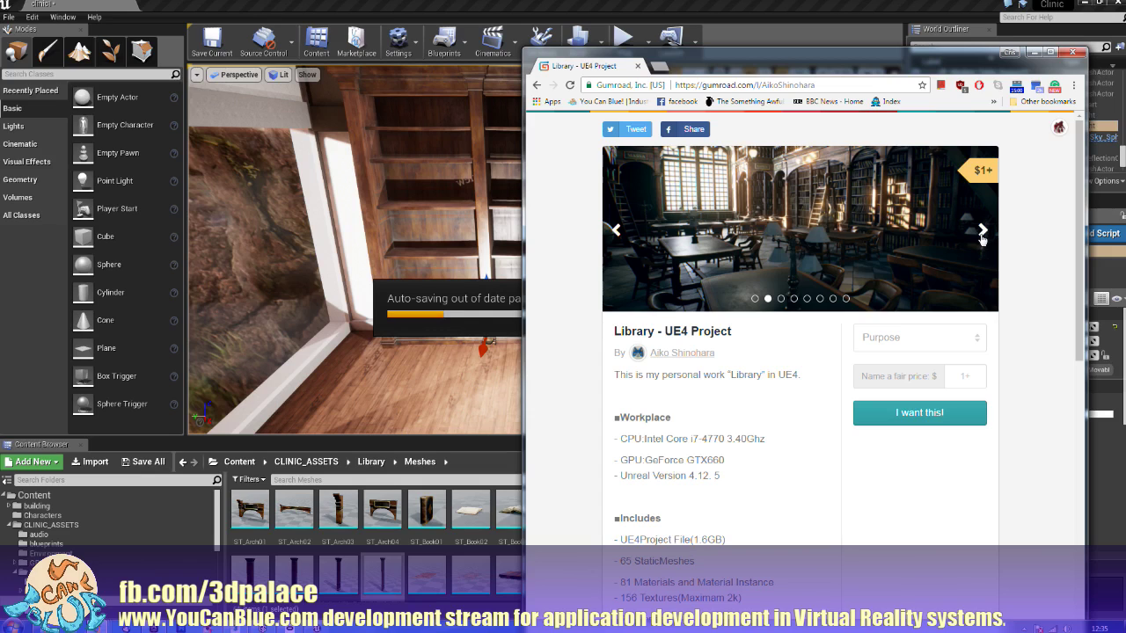
click(982, 238)
click(982, 234)
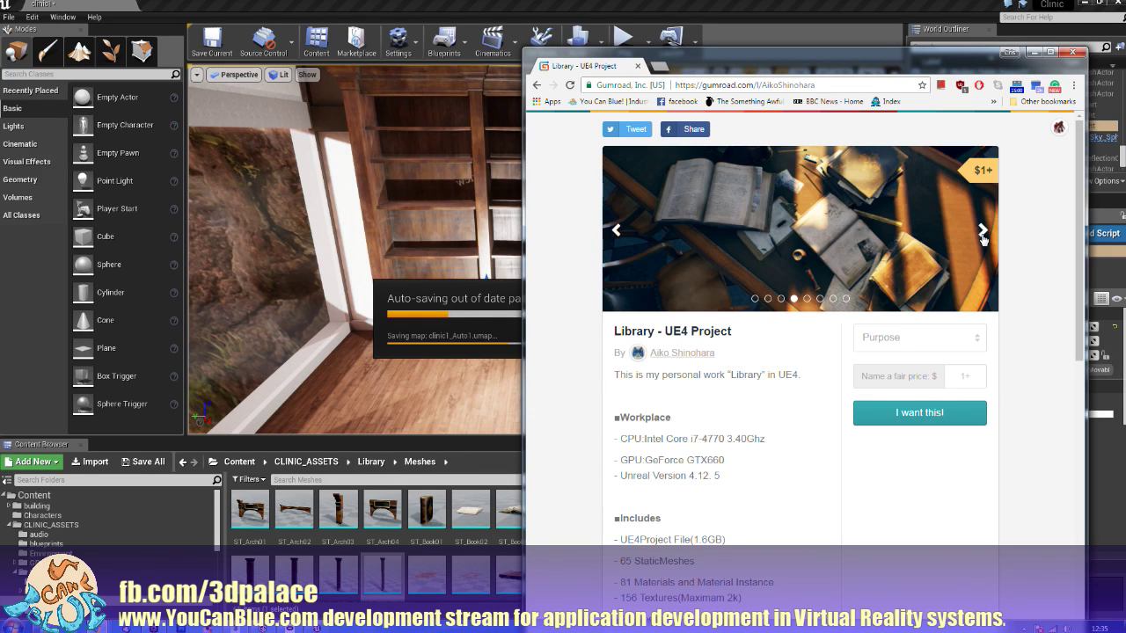
click(982, 234)
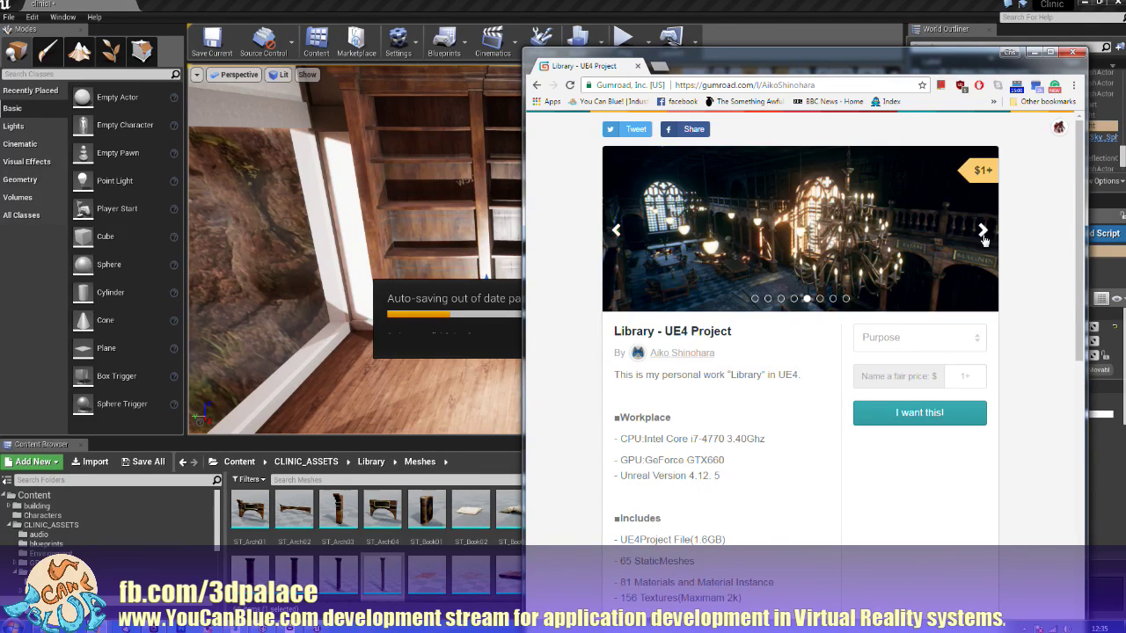
click(983, 236)
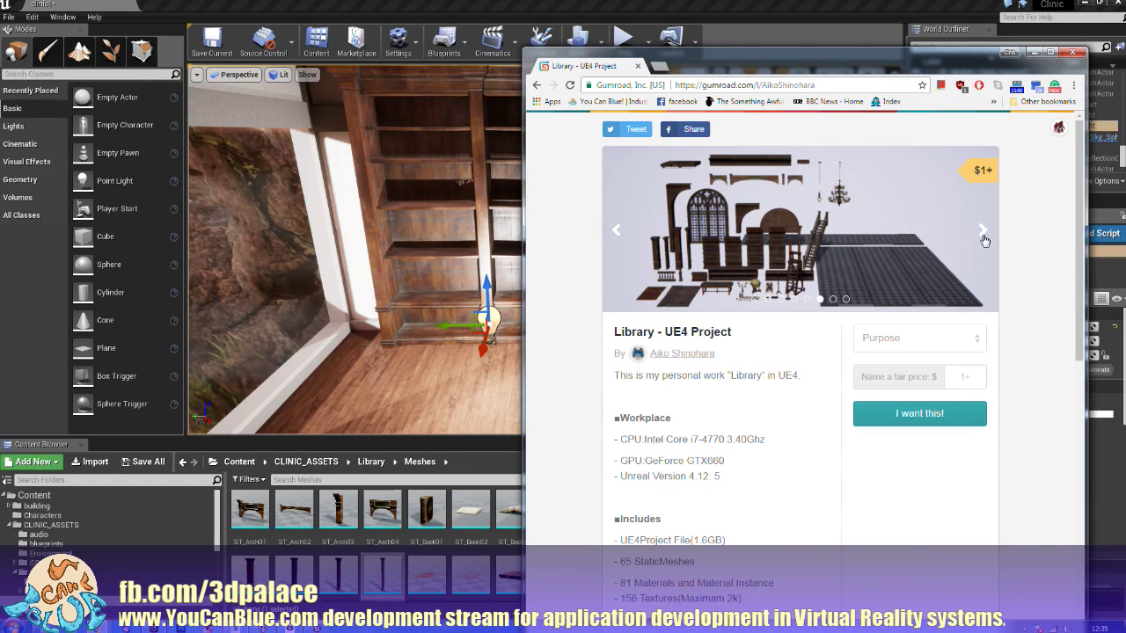
click(983, 236)
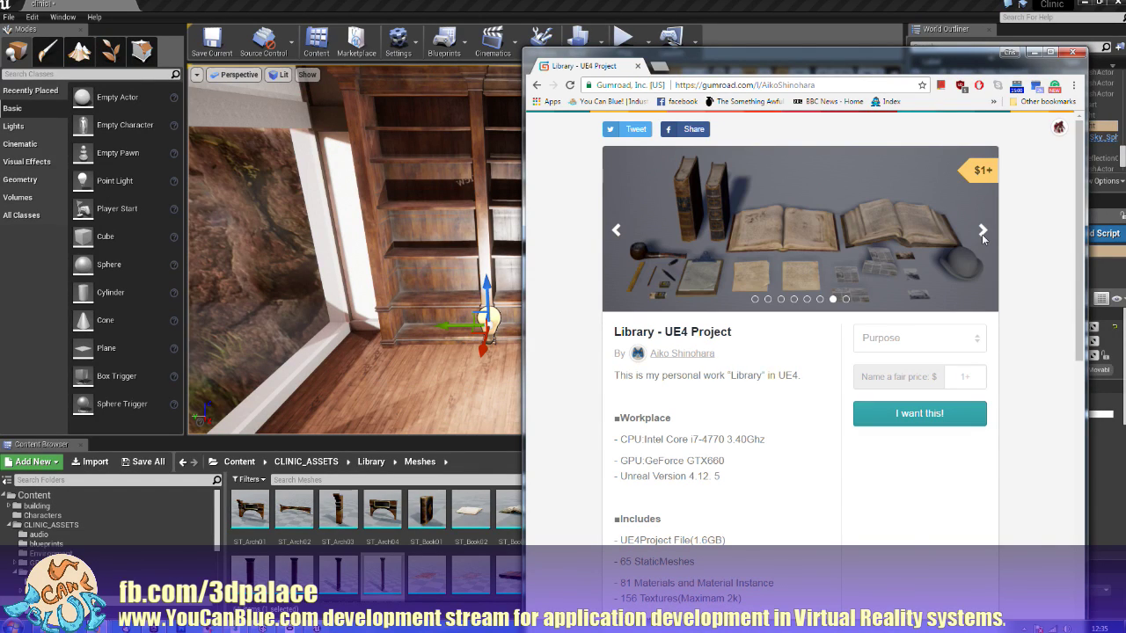
click(982, 234)
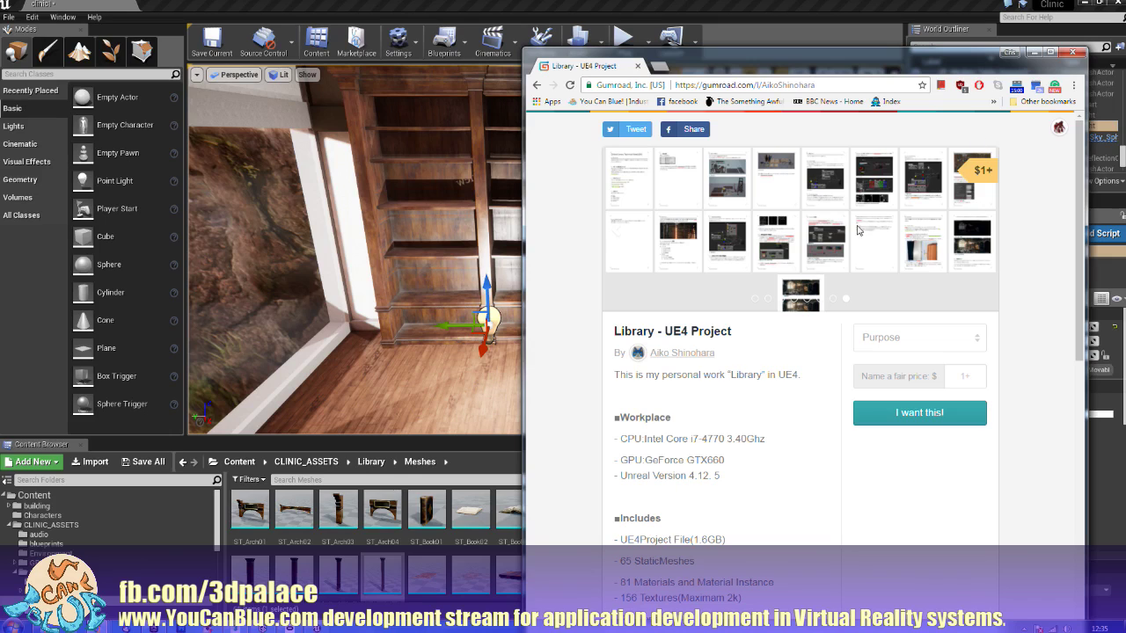
Step: Look over the creator's Gumroad profile page, close it, and clear the browser window away from the Unreal editor
click(682, 353)
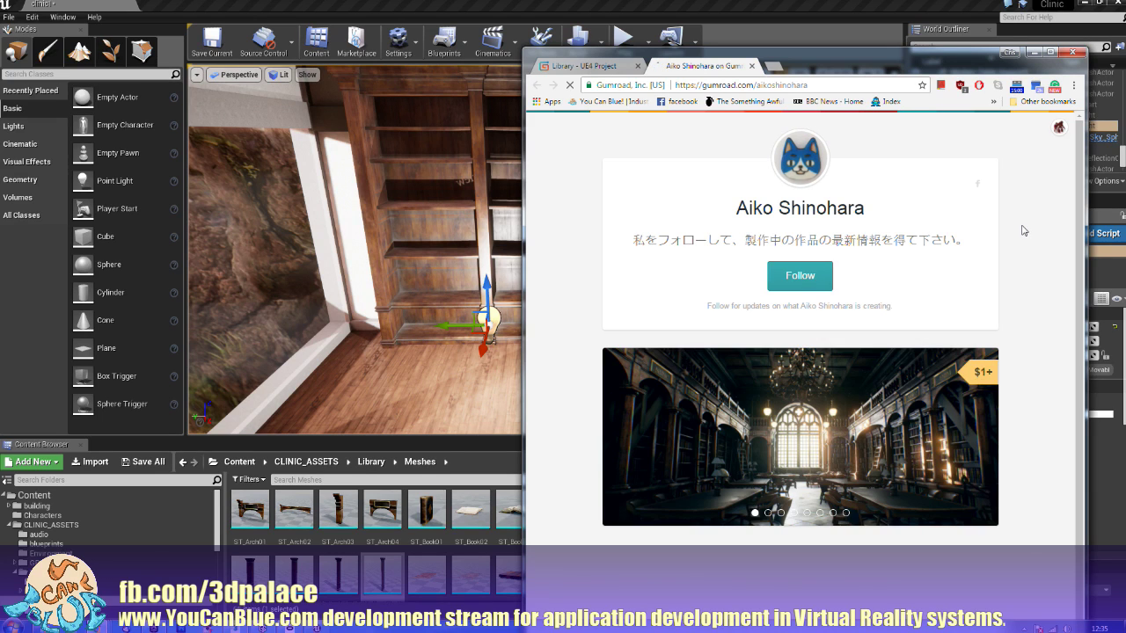
scroll(1009, 313, down, 1)
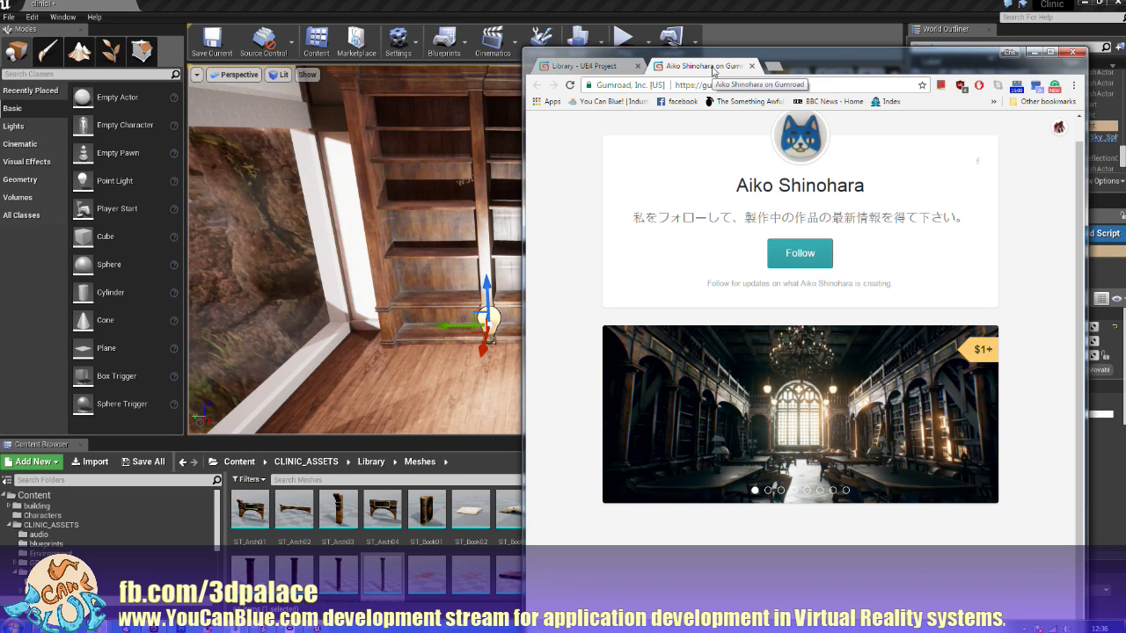
click(751, 65)
drag(830, 57, 1124, 175)
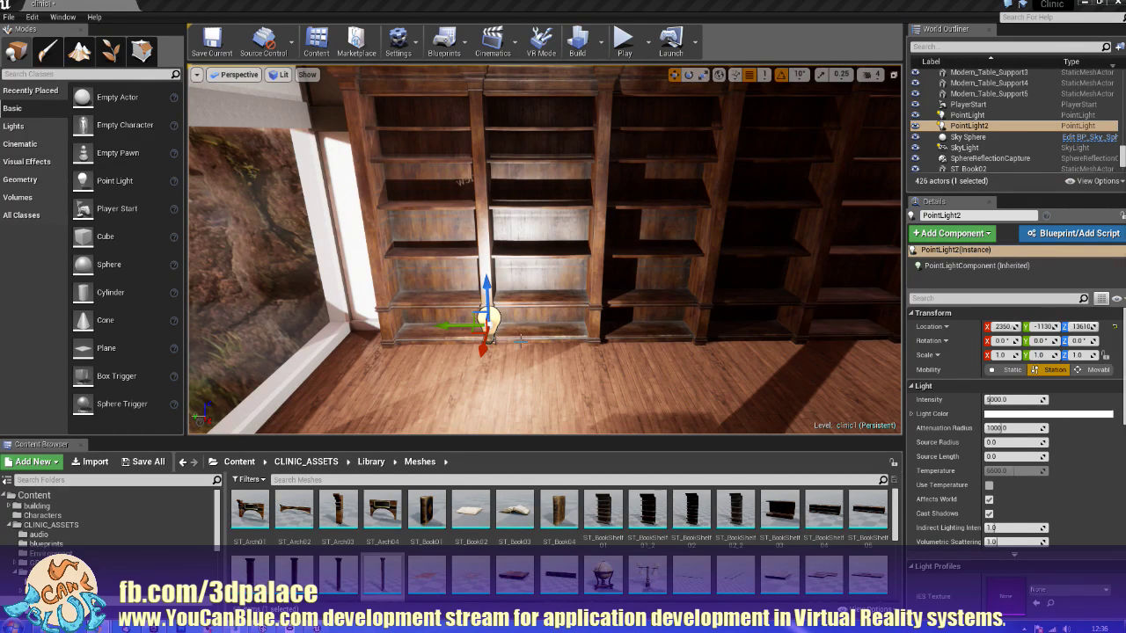
Step: Show the contents of the Library's Blueprint folder in place of its Meshes folder
right_drag(545, 249, 537, 271)
click(370, 461)
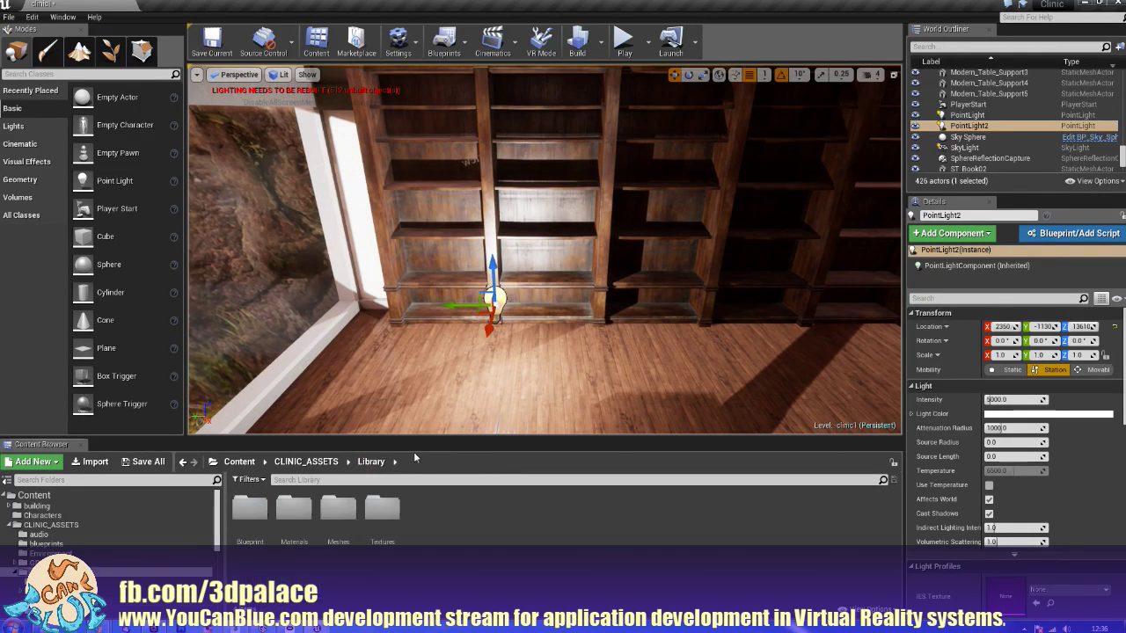
double_click(261, 519)
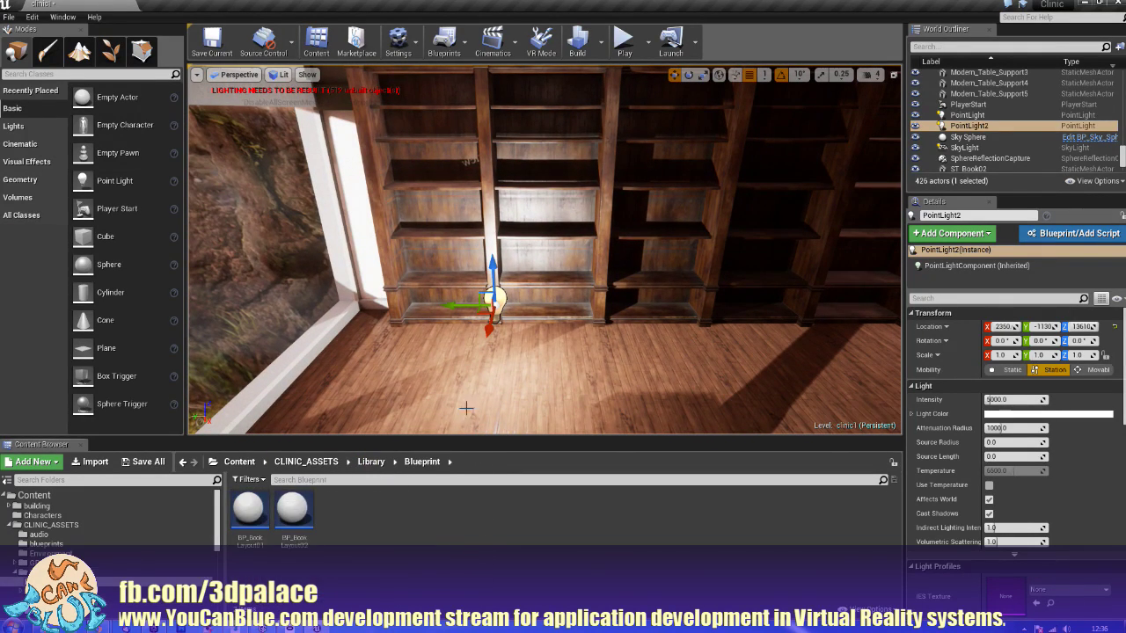
Step: Place BP_BookLayout01 on the bottom shelf of the bookshelf beside the window, rotated -90° and starting at the shelf's window-side end
right_drag(497, 375, 365, 359)
key(w)
right_drag(514, 350, 528, 347)
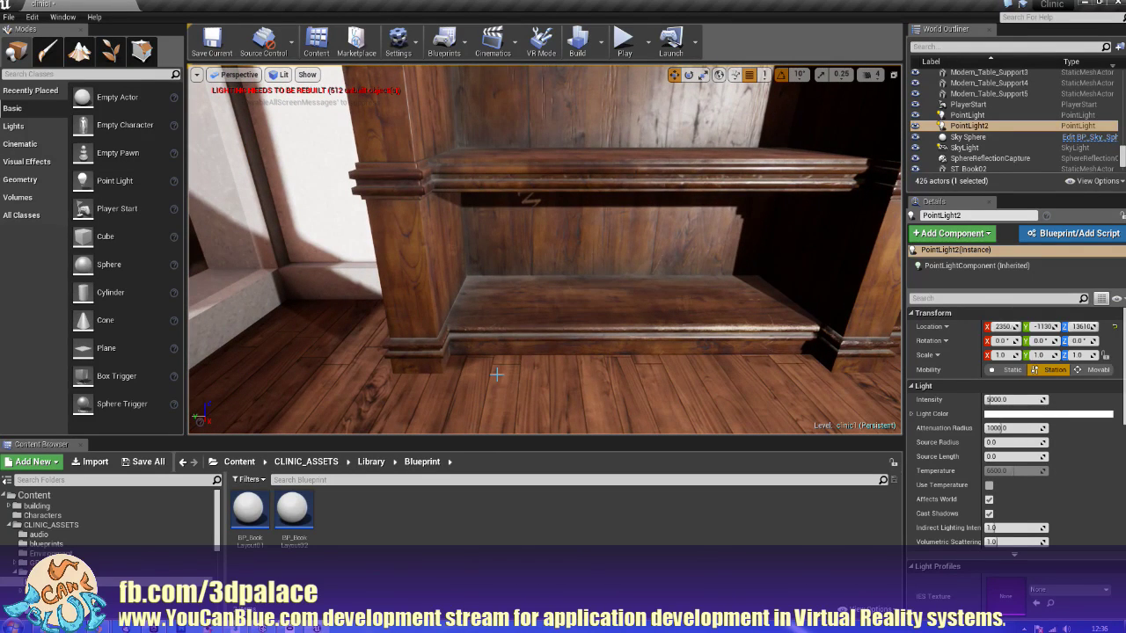
drag(248, 526, 576, 318)
key(e)
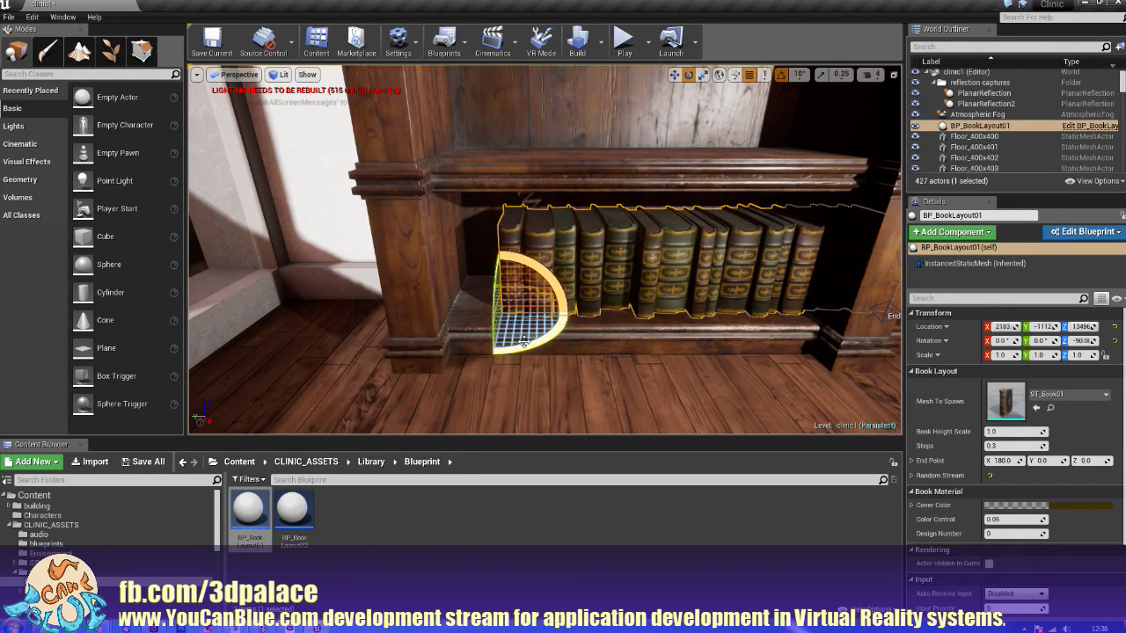
key(w)
drag(479, 310, 425, 318)
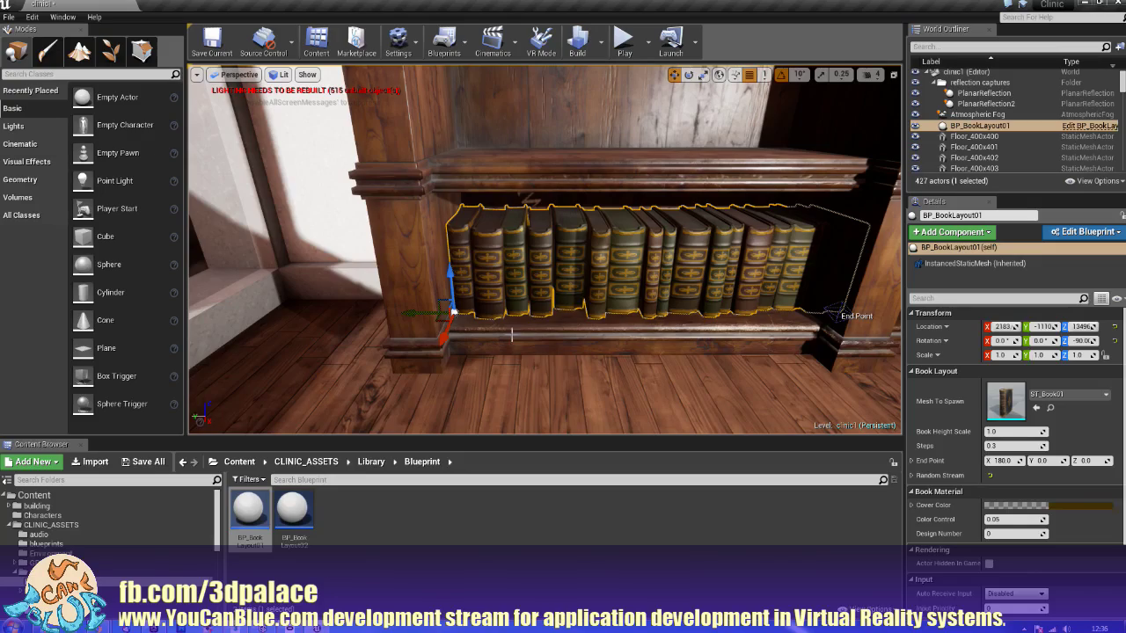
Step: Fit the book row within the bottom shelf by moving its End Point to X 161
right_drag(512, 335, 629, 323)
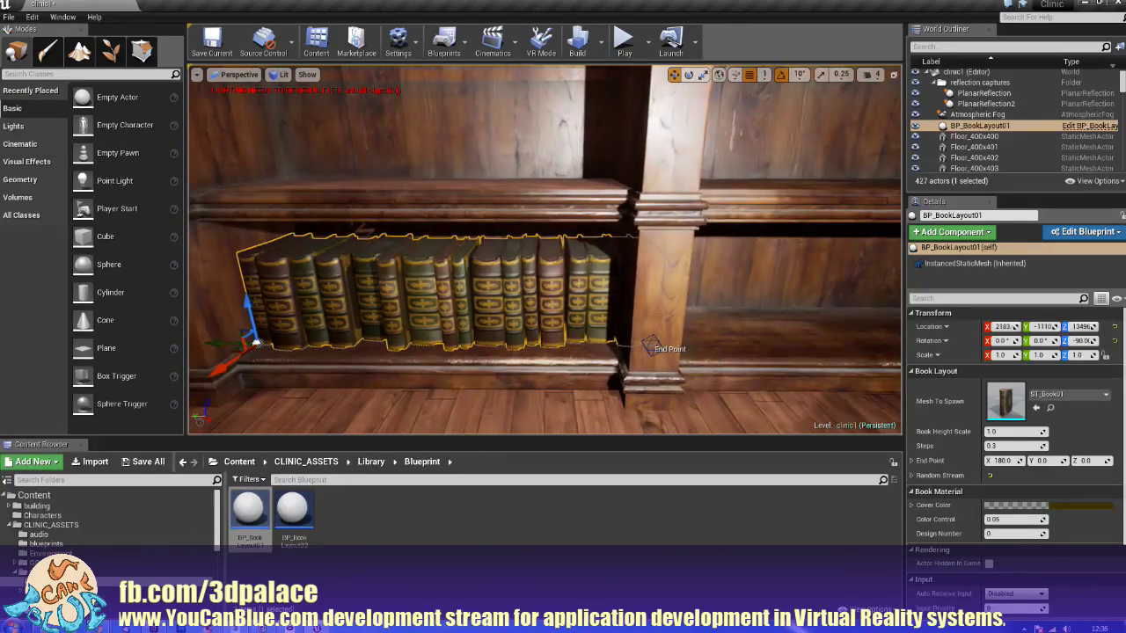
click(649, 345)
drag(629, 346, 573, 360)
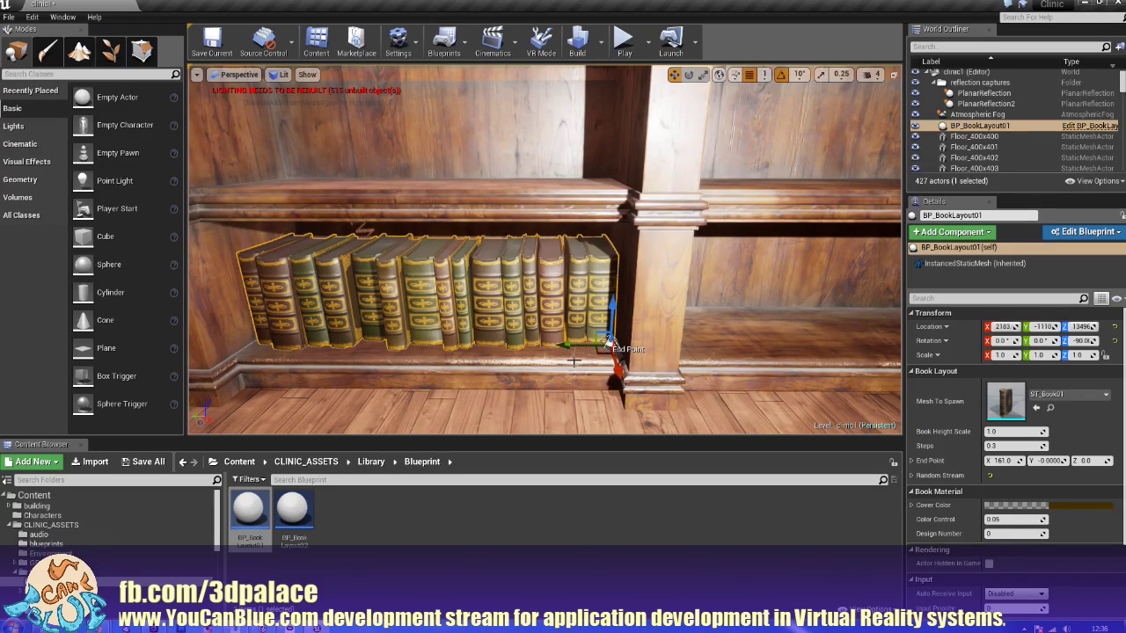
click(287, 327)
right_drag(287, 327, 287, 316)
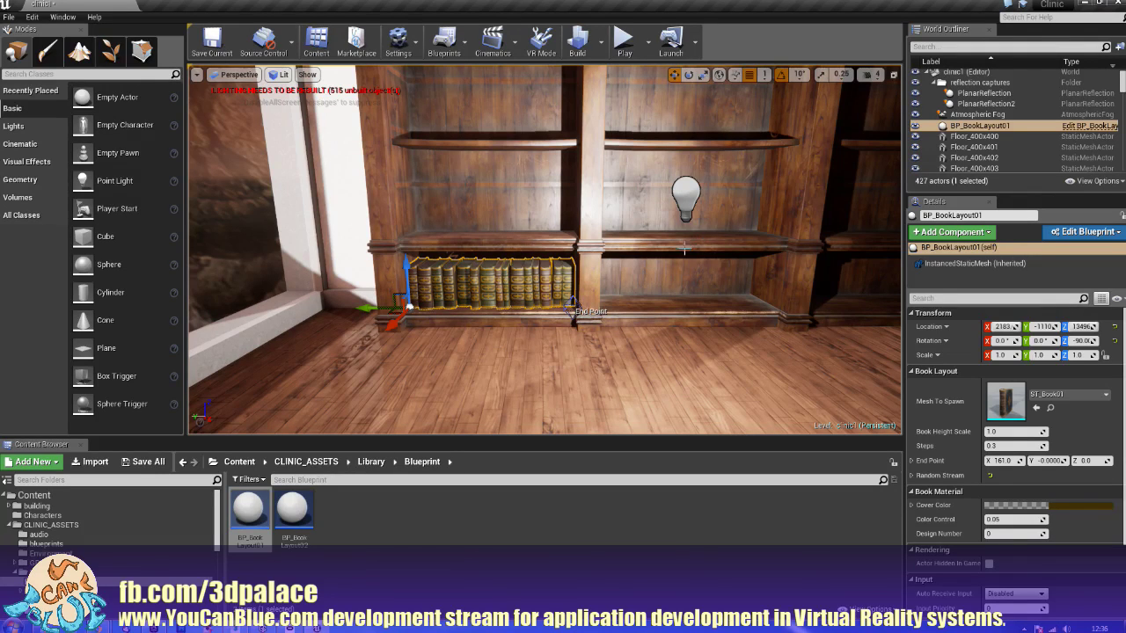
Step: Extend the bottom book row's End Point to X 162 and reselect the whole row
right_drag(616, 303, 542, 255)
right_drag(649, 235, 640, 226)
click(640, 226)
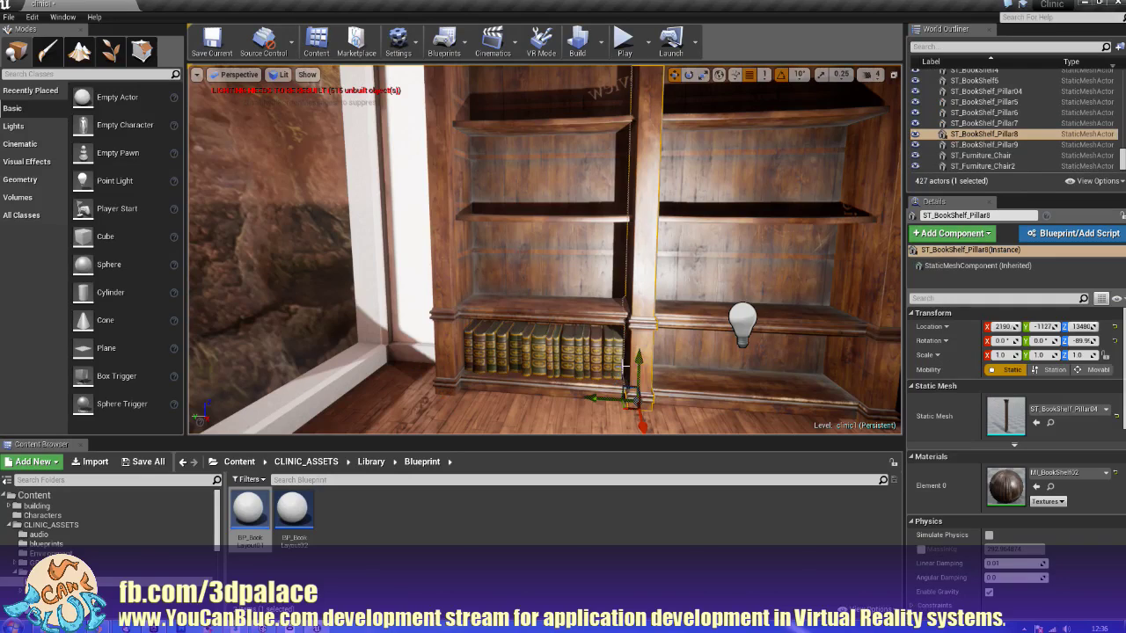
click(608, 352)
click(623, 380)
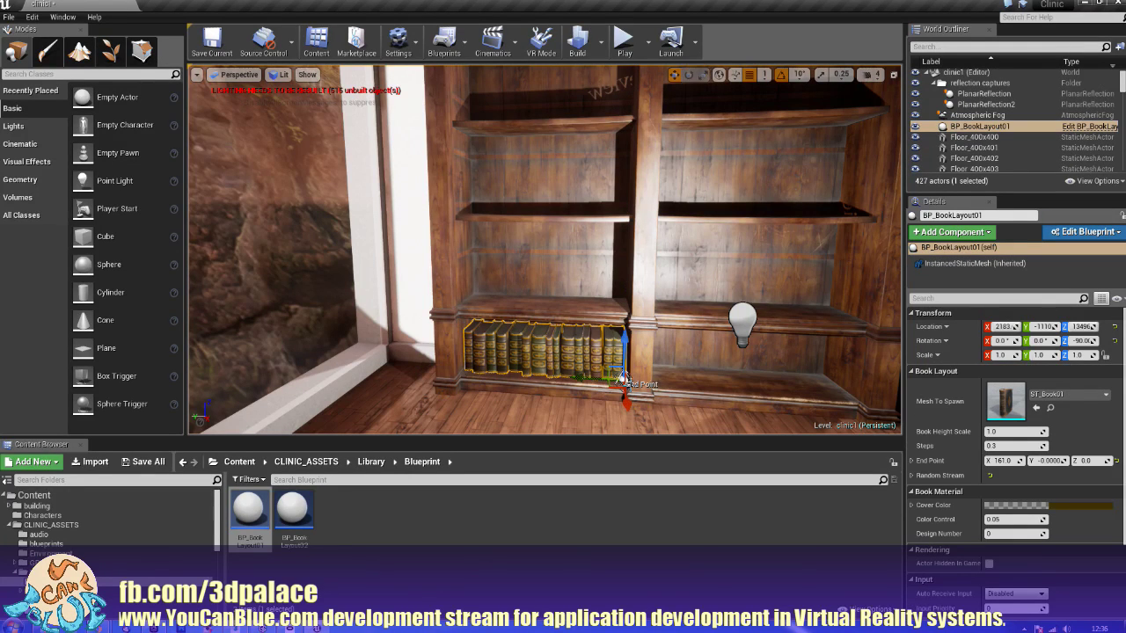
mouse_move(620, 379)
mouse_down()
mouse_move(840, 383)
mouse_move(898, 371)
mouse_move(601, 374)
mouse_up()
click(492, 358)
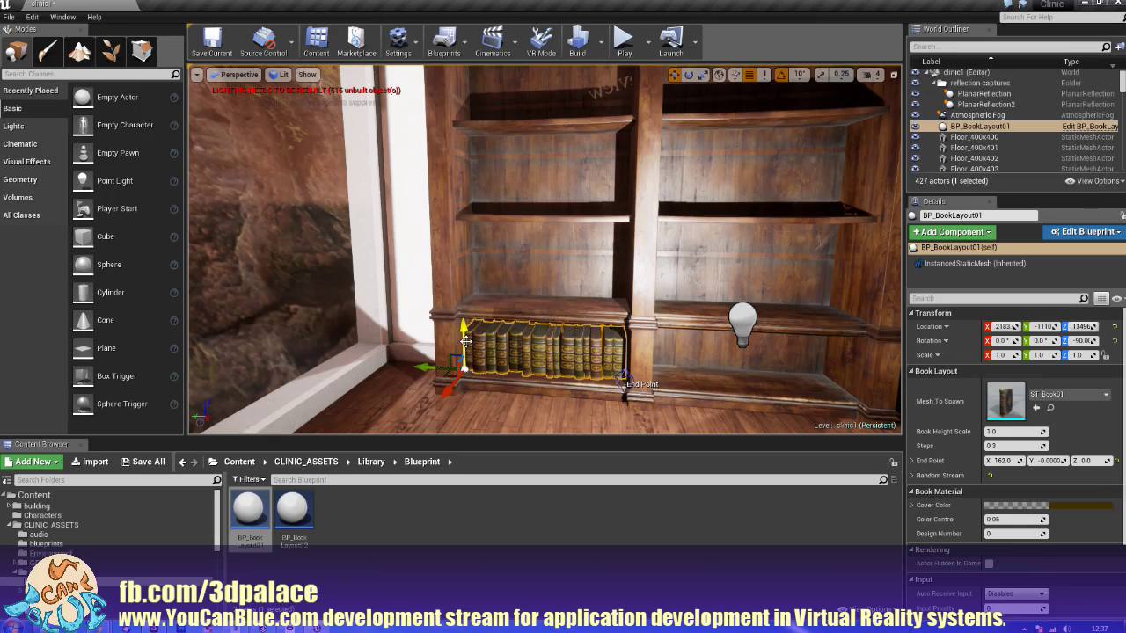
Step: Try Steps values of 3, 1 and 0 on the bottom book row
mouse_move(1009, 448)
mouse_down()
mouse_move(1073, 448)
mouse_move(1025, 448)
mouse_up()
click(1026, 447)
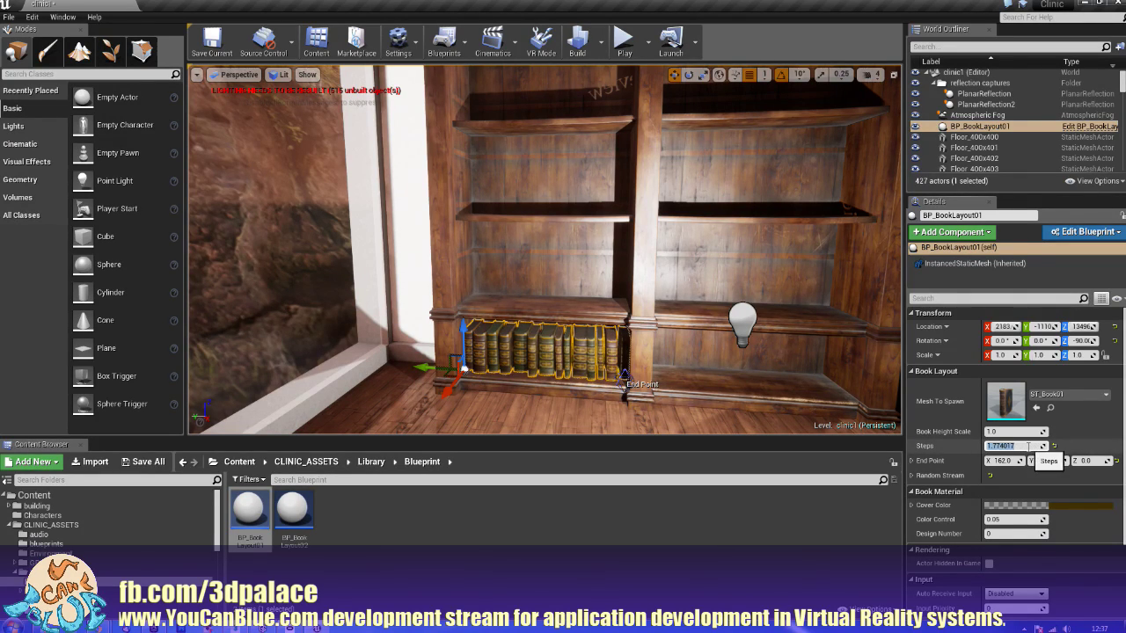
text(3)
key(Return)
text(1)
key(Return)
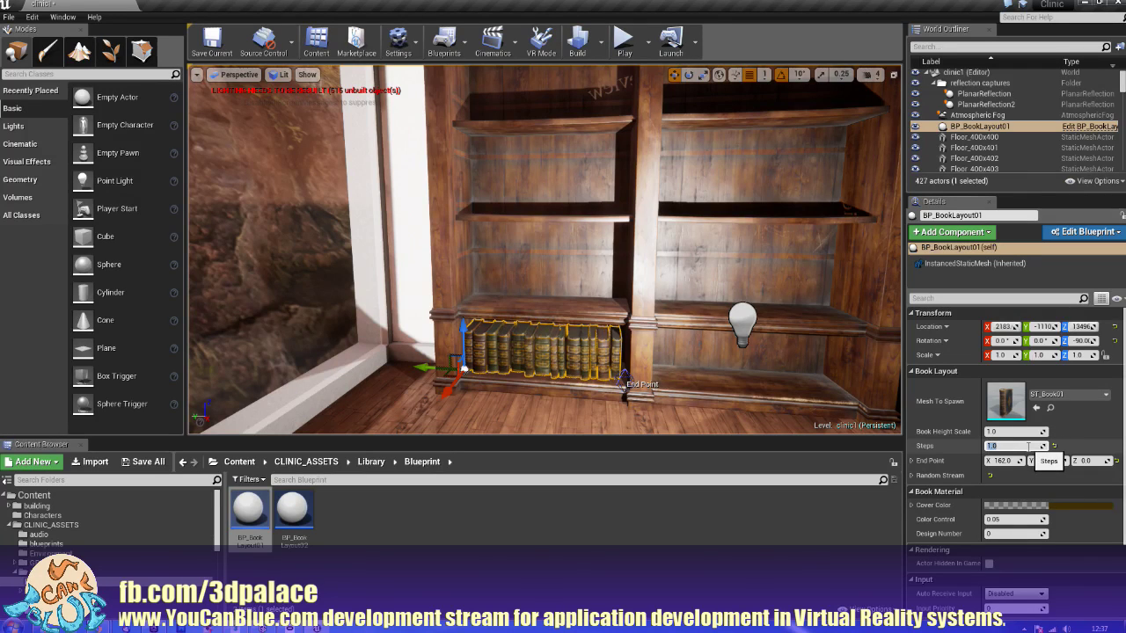
text(0)
key(Return)
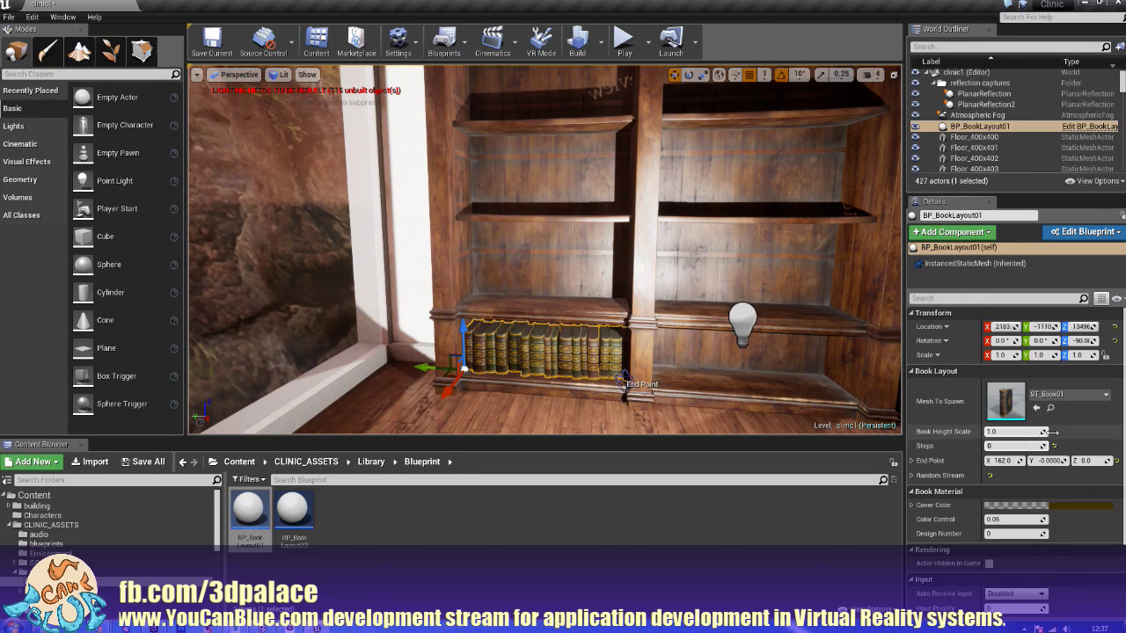
Step: Undo the Steps edits on the bottom book row
click(1070, 433)
key(ctrl+z)
key(ctrl+z)
key(ctrl+z)
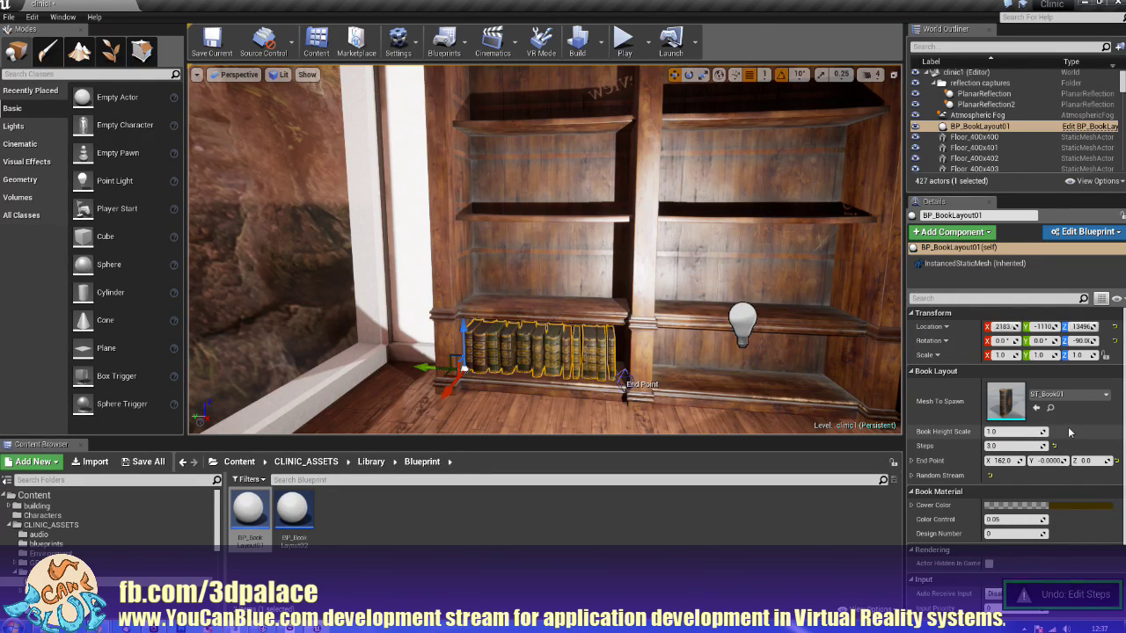
key(ctrl+z)
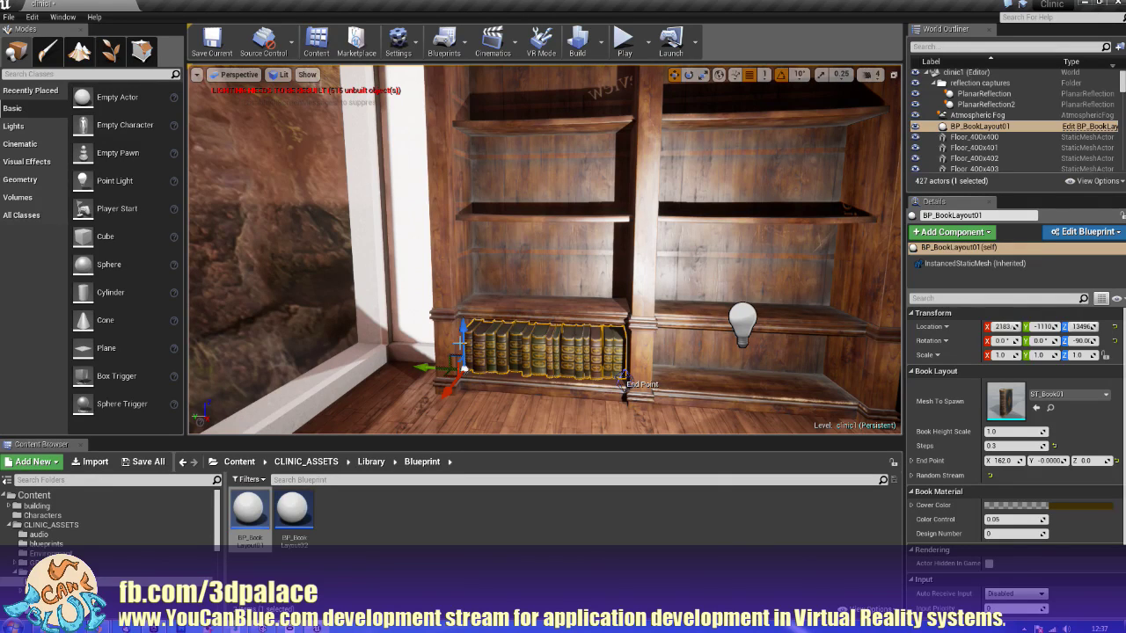
Step: Duplicate the book row onto the second shelf with a Book Height Scale of about 1.43, and copy that taller row onto the third shelf
alt+drag(462, 328, 461, 263)
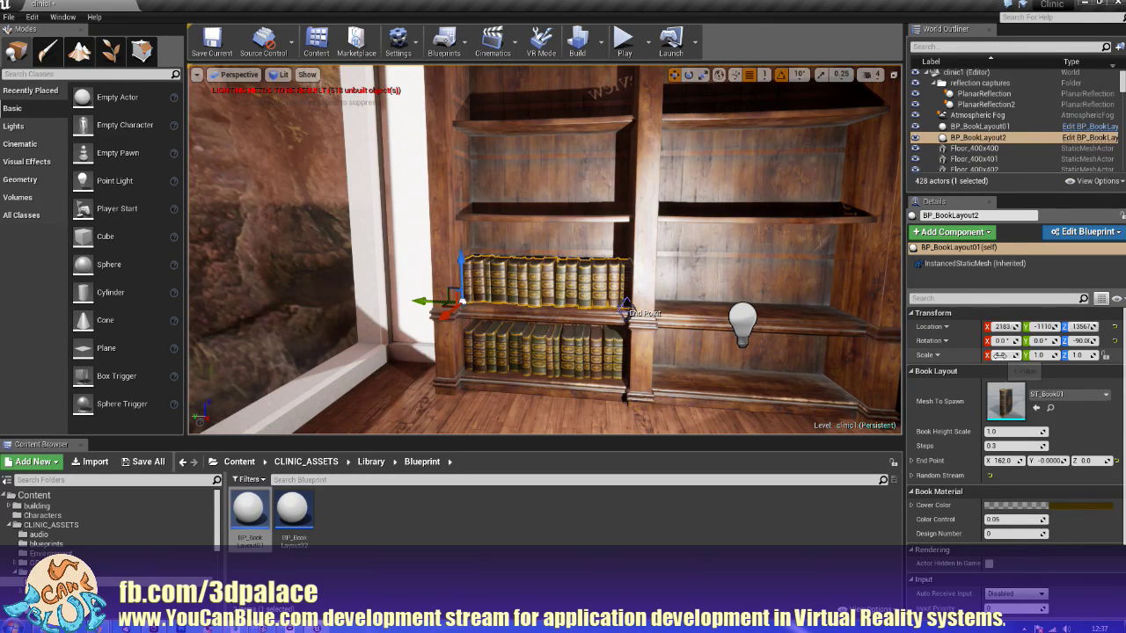
drag(1039, 431, 1080, 431)
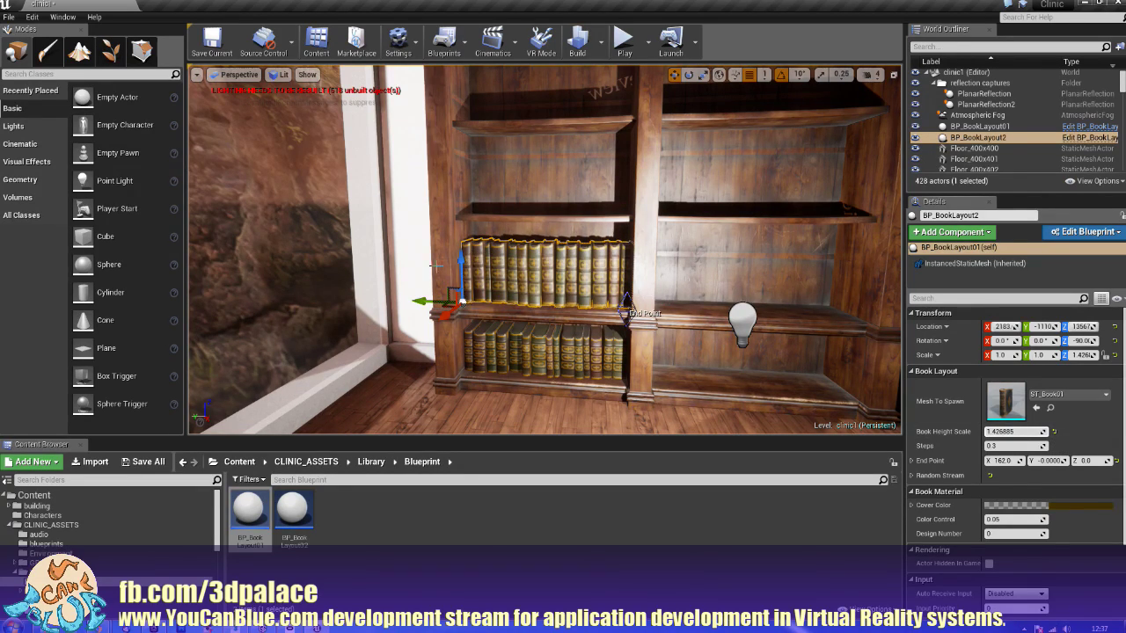
alt+drag(458, 265, 473, 185)
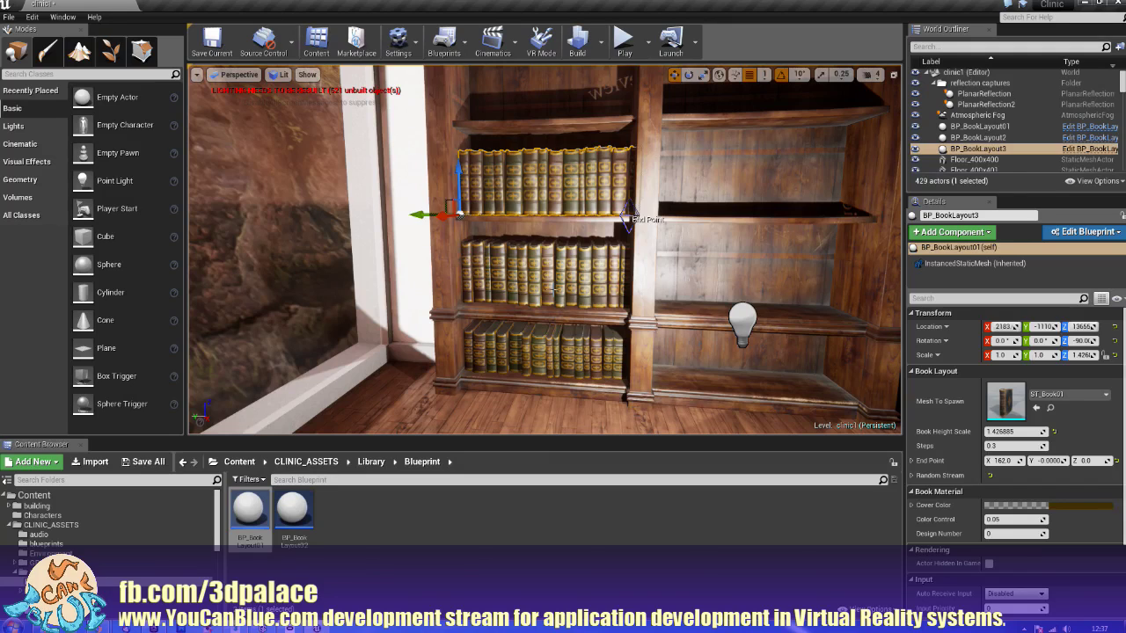
Step: Change the third shelf's book Cover Color to purple-blue by raising its blue value to 0.105
click(1016, 505)
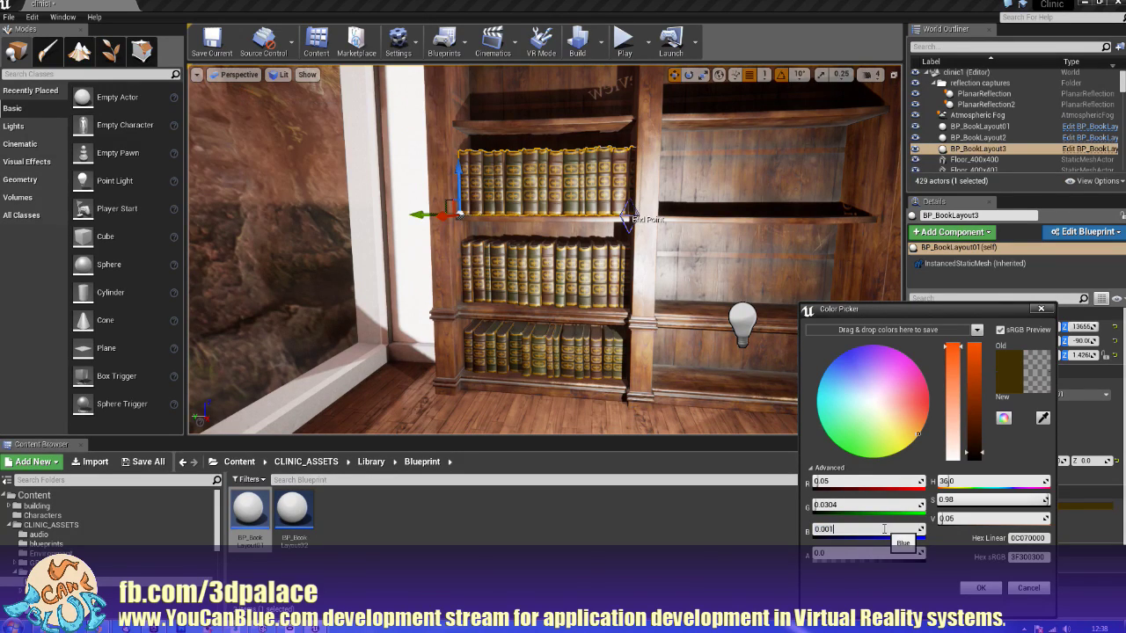
click(917, 529)
drag(920, 527, 960, 527)
drag(849, 528, 823, 528)
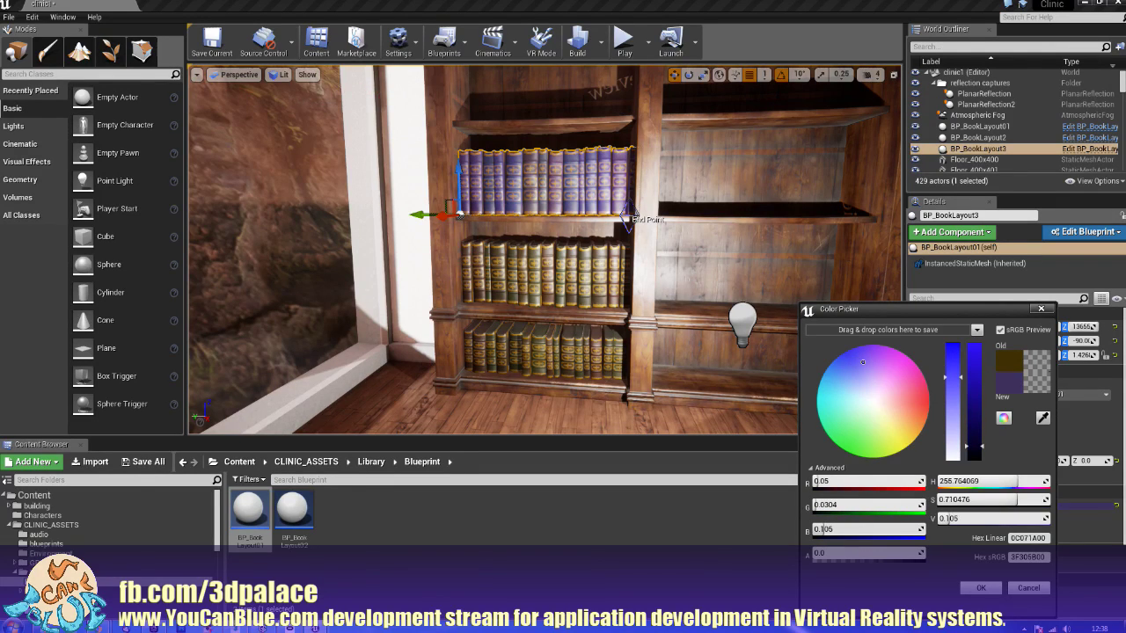
click(980, 588)
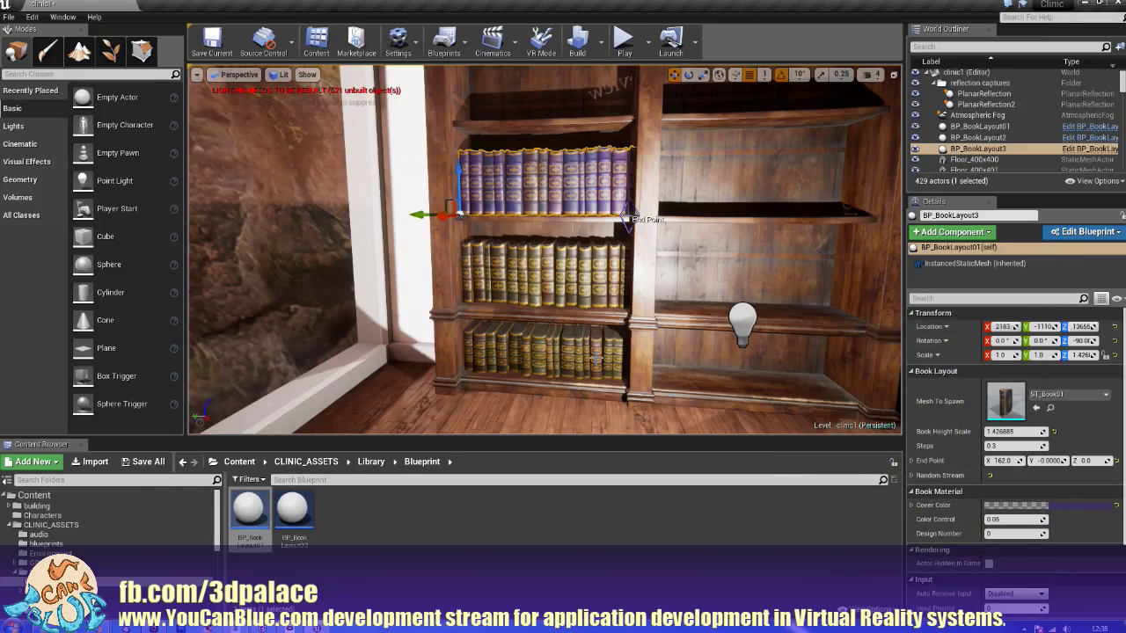
Step: Duplicate the bottom shelf's book row onto the fourth shelf, above the purple books
click(551, 335)
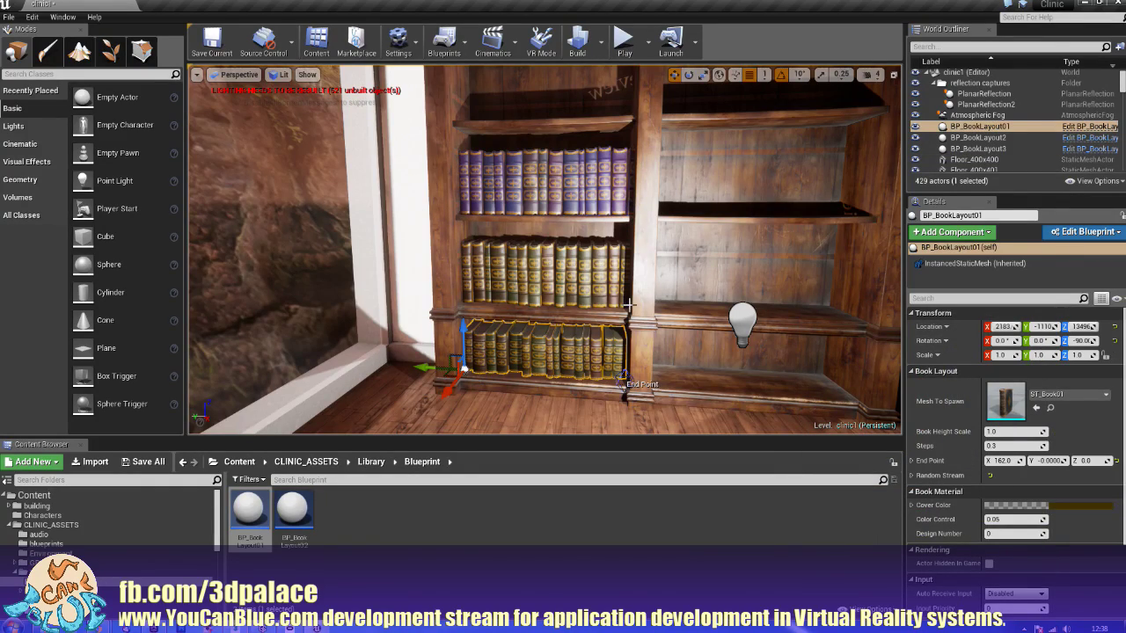
right_drag(629, 305, 608, 215)
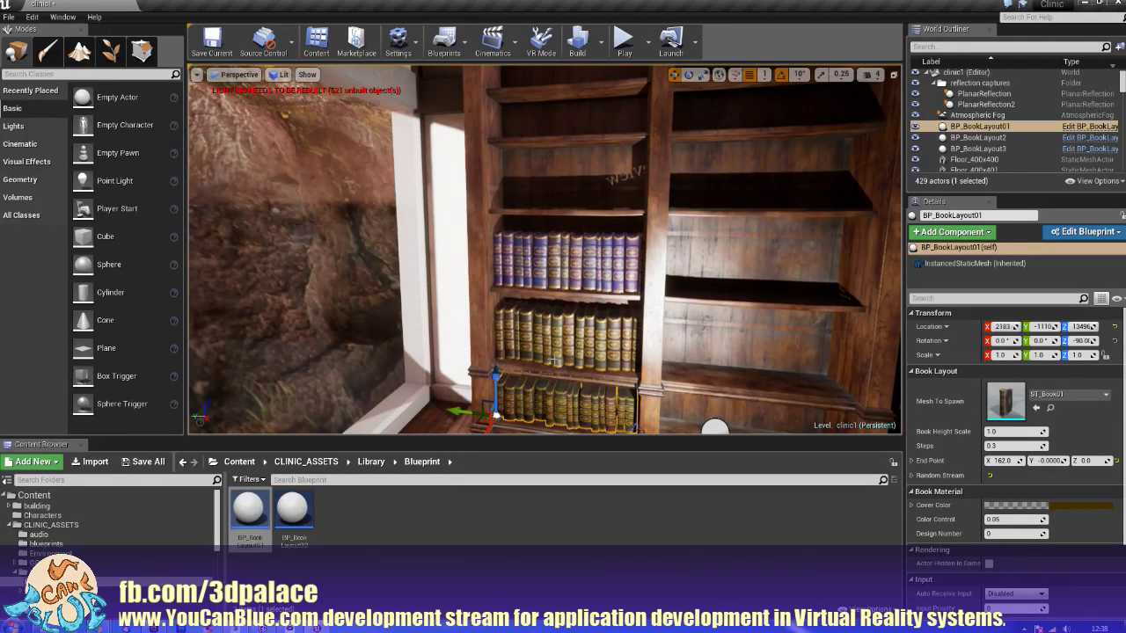
alt+drag(495, 384, 569, 174)
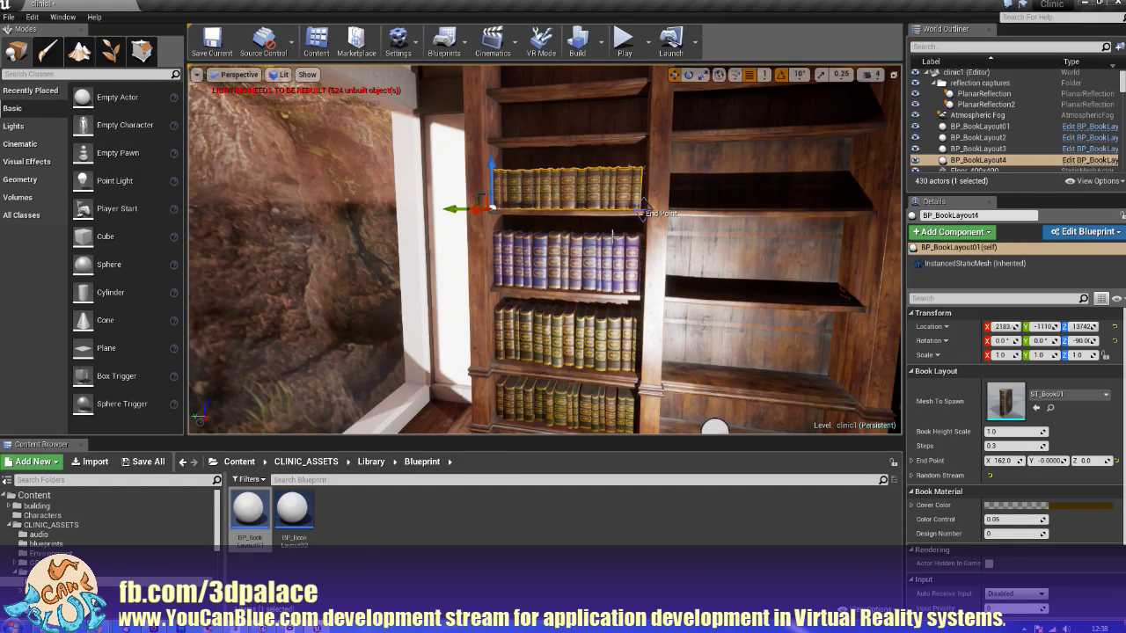
Step: Duplicate the fourth row onto the fifth shelf with a Book Height Scale of about 0.82, and copy that shorter row onto the top shelf
right_drag(612, 235, 613, 210)
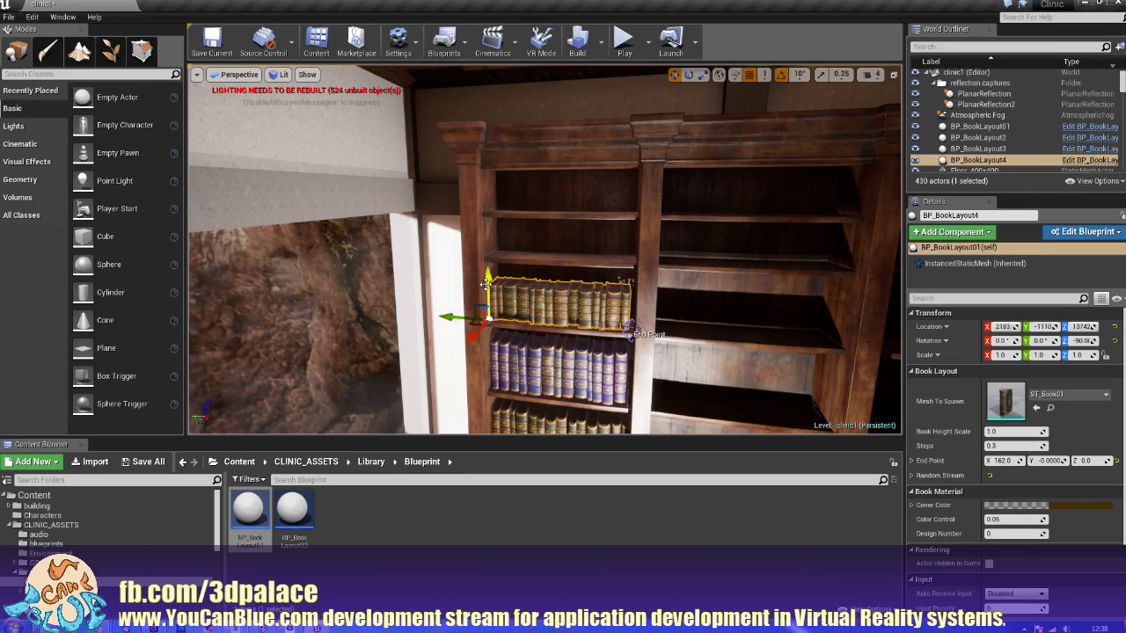
alt+drag(485, 283, 490, 213)
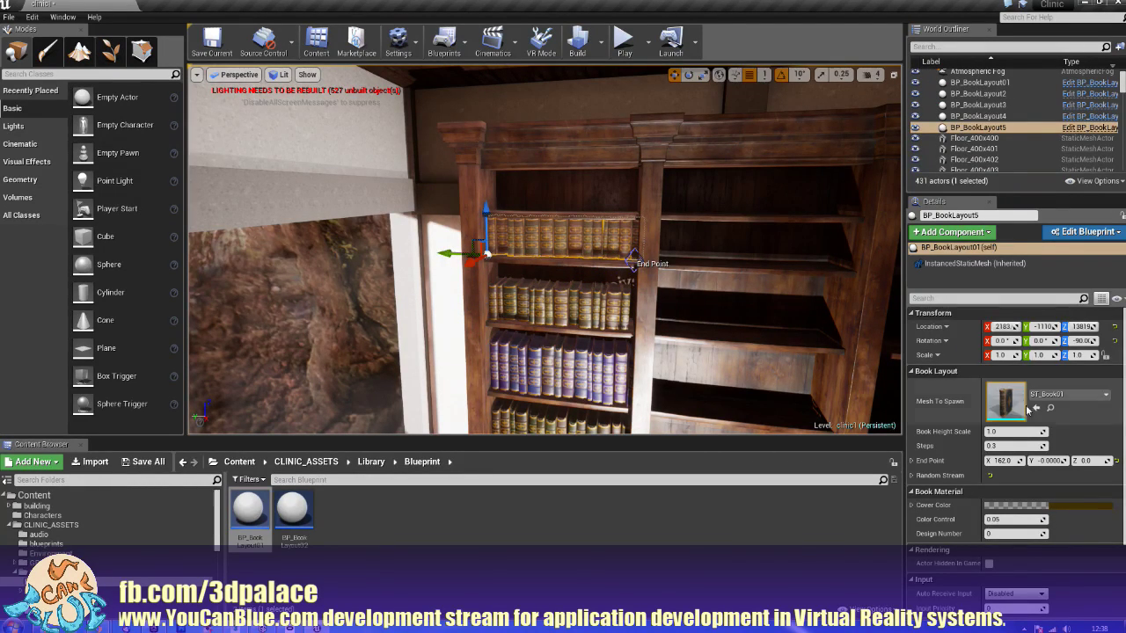
drag(1043, 433, 1003, 433)
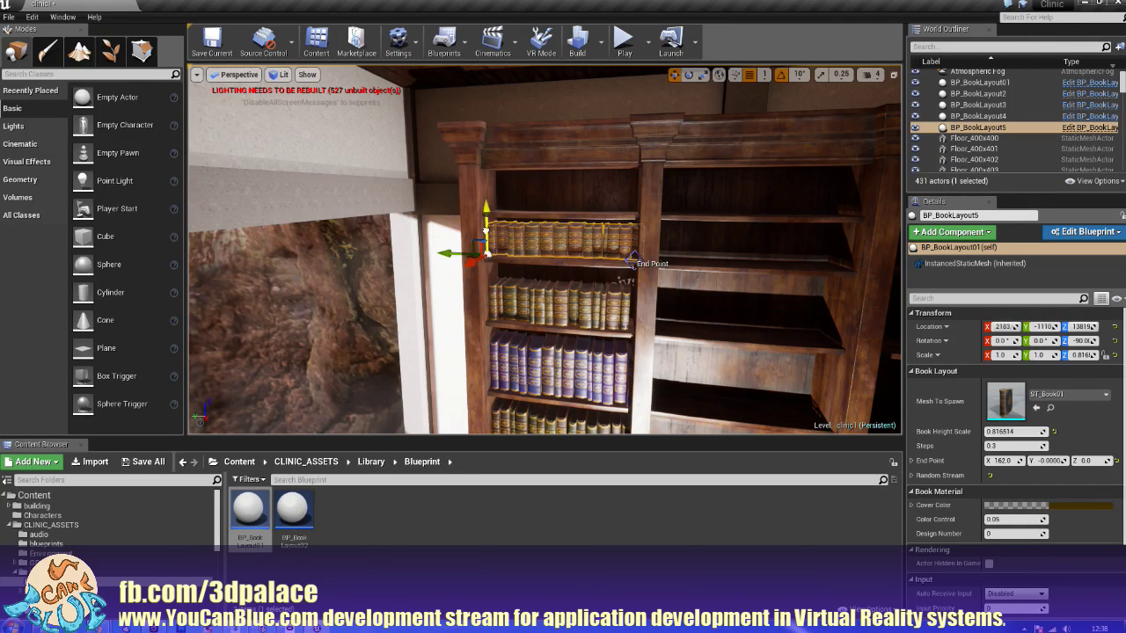
alt+drag(485, 238, 484, 185)
Step: Select all six book rows in the first bookcase and duplicate them into the second bookcase
right_drag(484, 184, 492, 264)
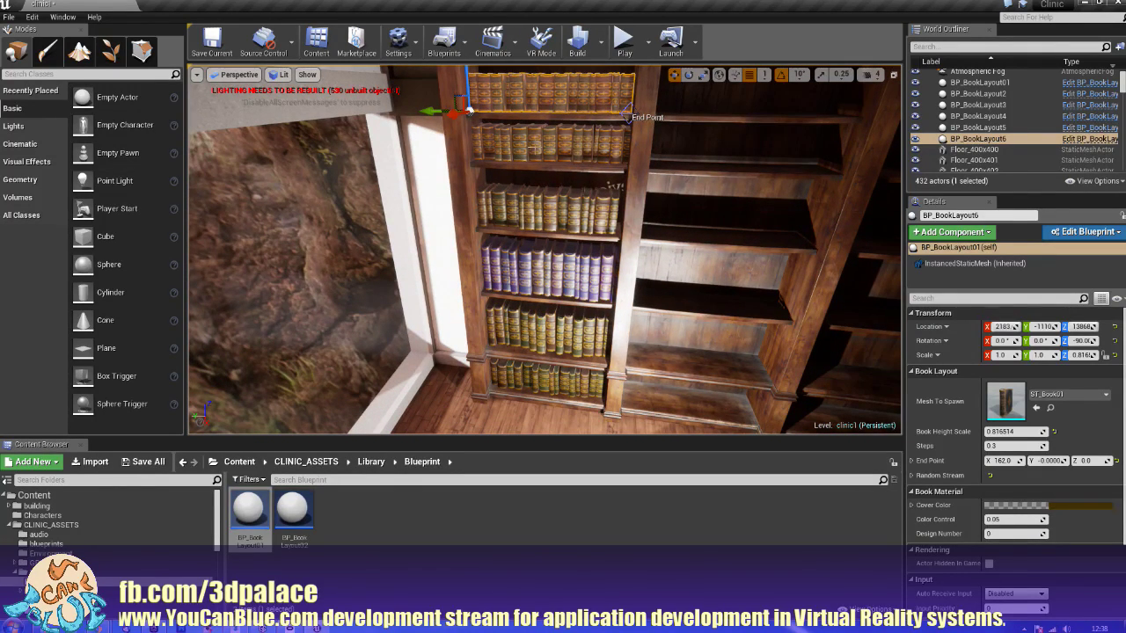
ctrl+click(475, 160)
ctrl+click(531, 218)
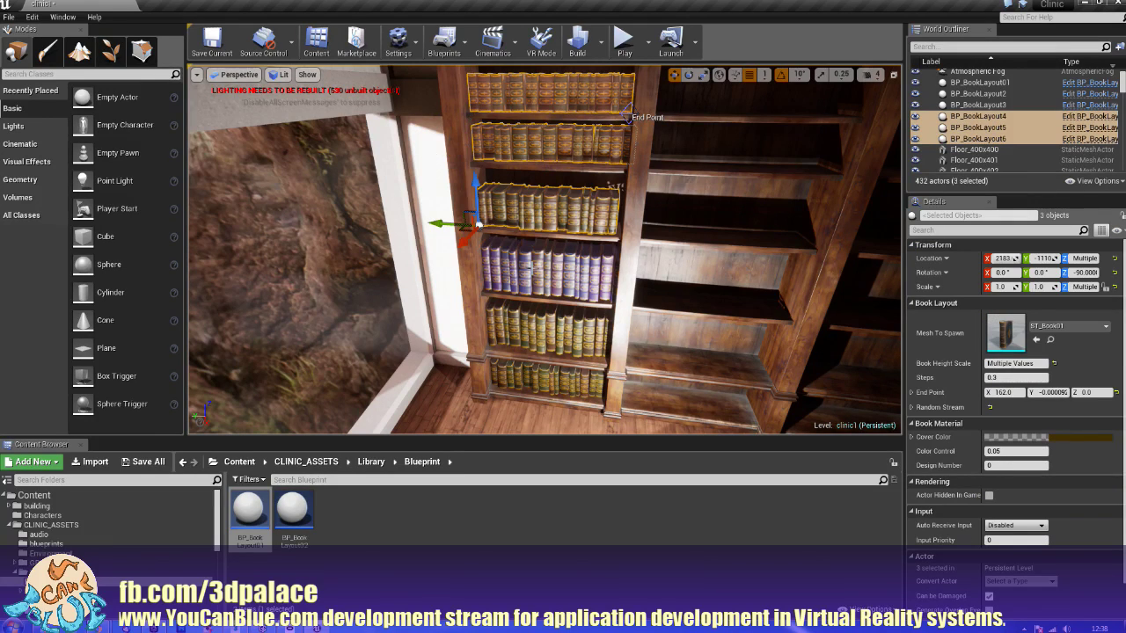
ctrl+click(532, 270)
ctrl+click(533, 351)
ctrl+click(531, 378)
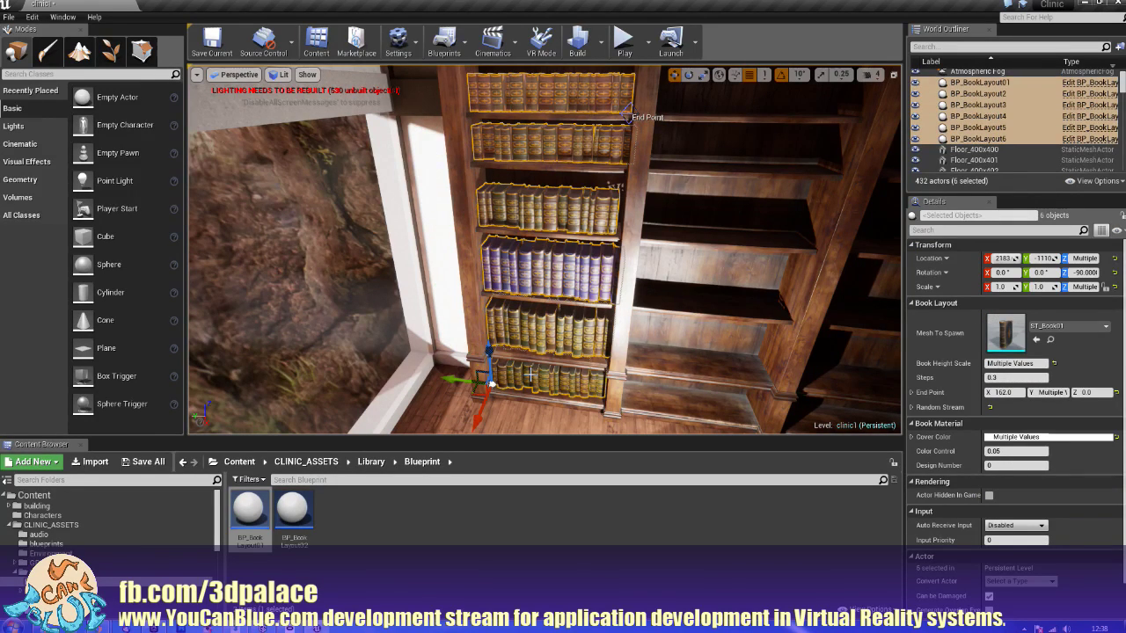
right_drag(521, 384, 545, 396)
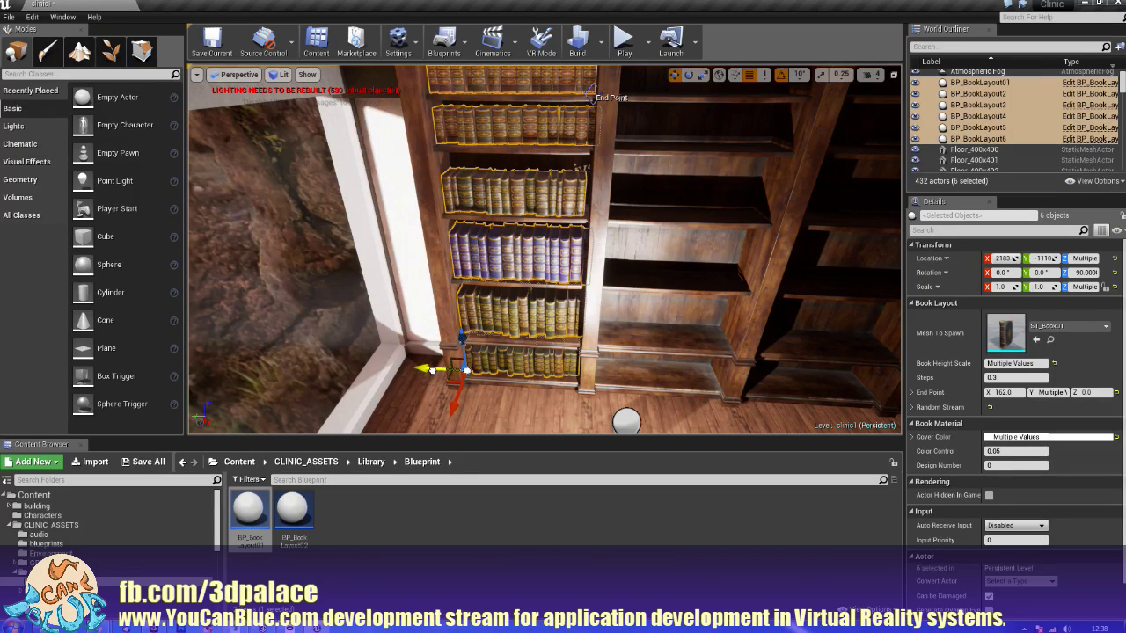
alt+drag(431, 370, 560, 371)
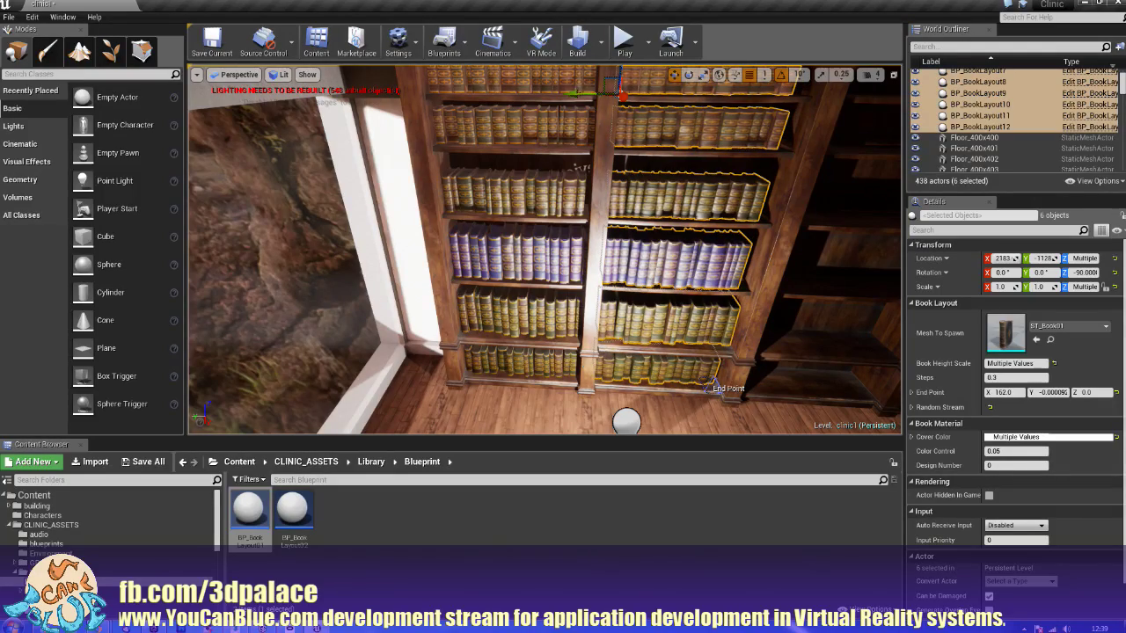
Step: Duplicate the second bookcase's six book rows into the third bookcase
right_drag(561, 371, 681, 313)
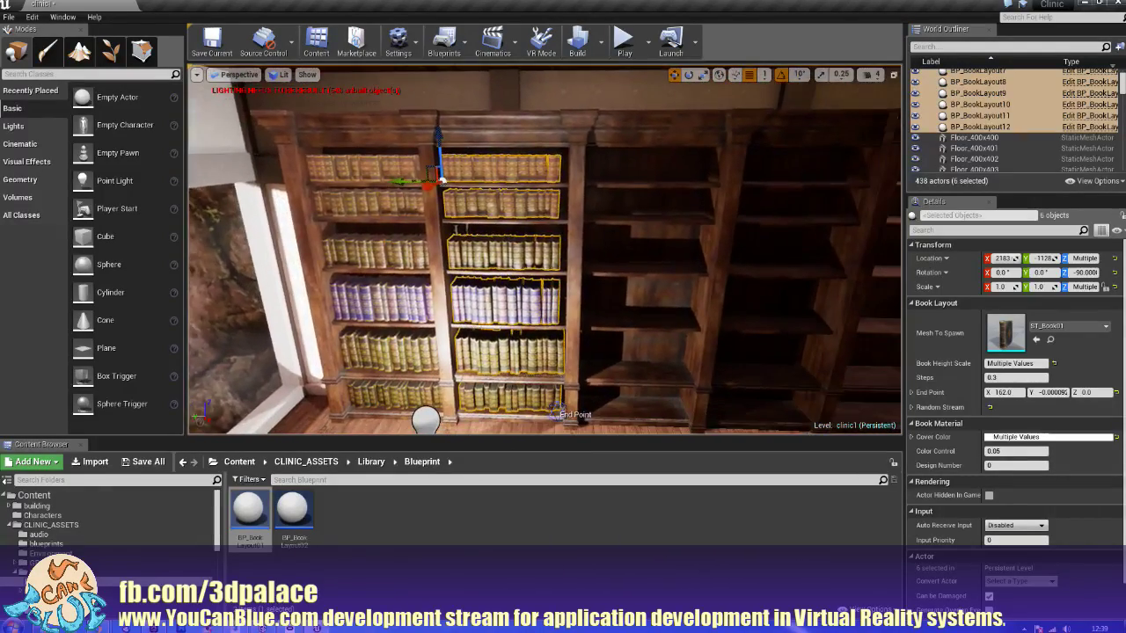
right_drag(540, 234, 557, 255)
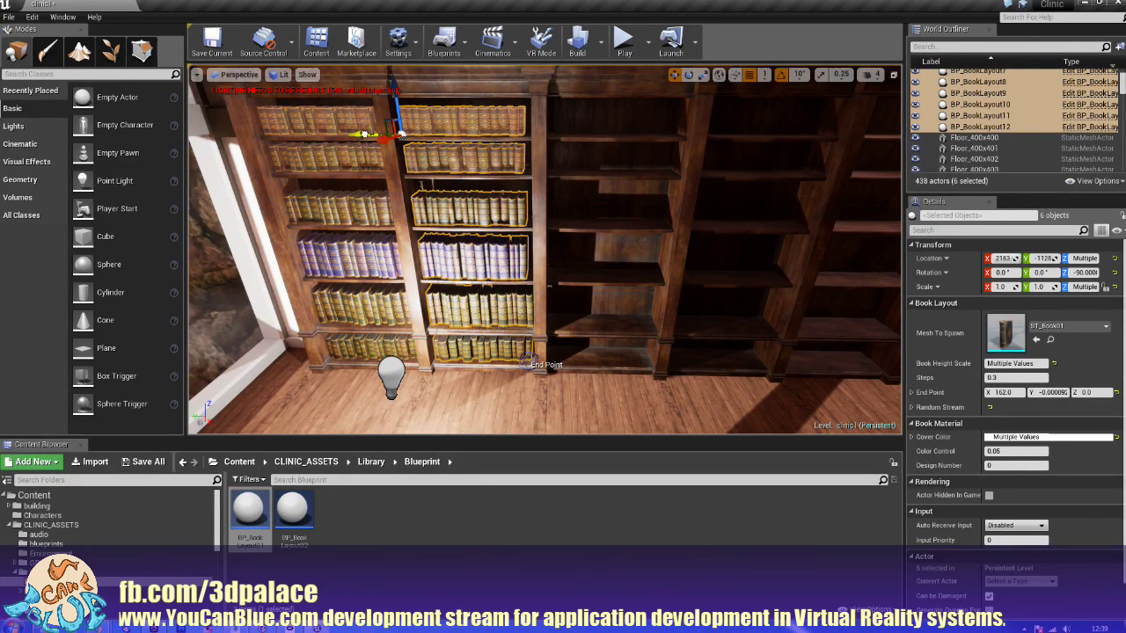
alt+drag(364, 133, 509, 145)
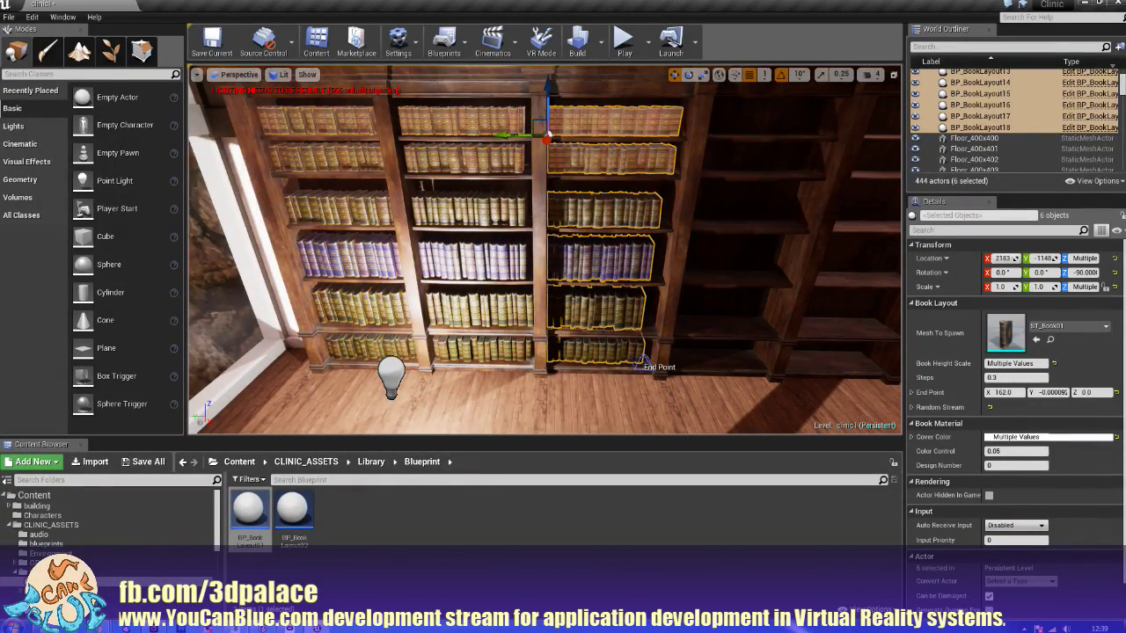
Step: Duplicate the third bookcase's six book rows into the fourth bookcase
key(d)
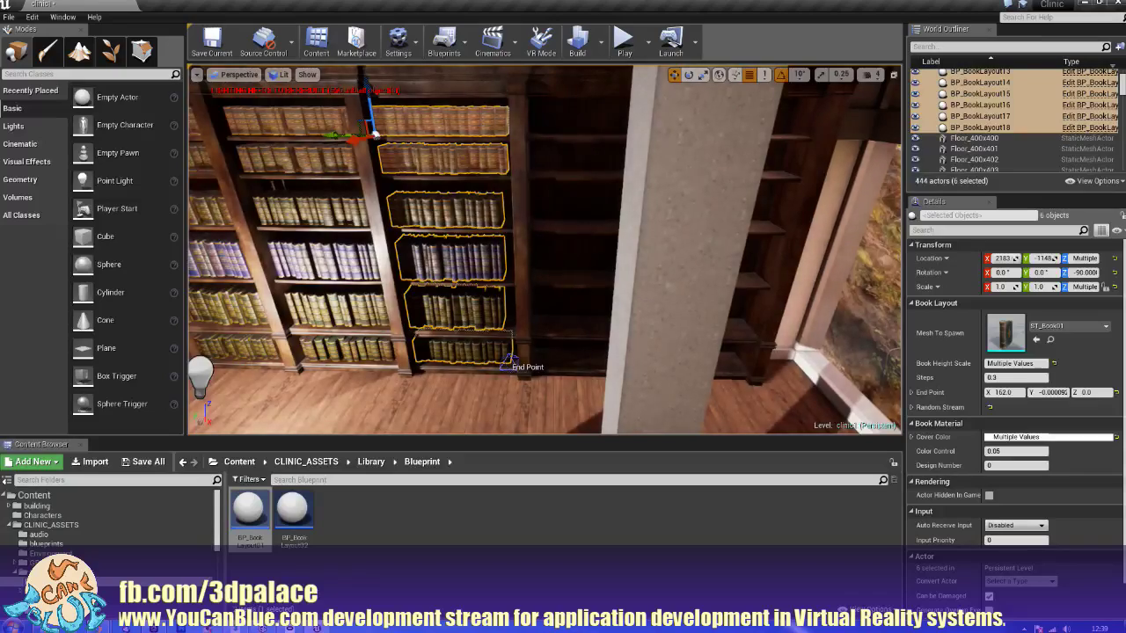
key(w)
right_drag(424, 195, 405, 151)
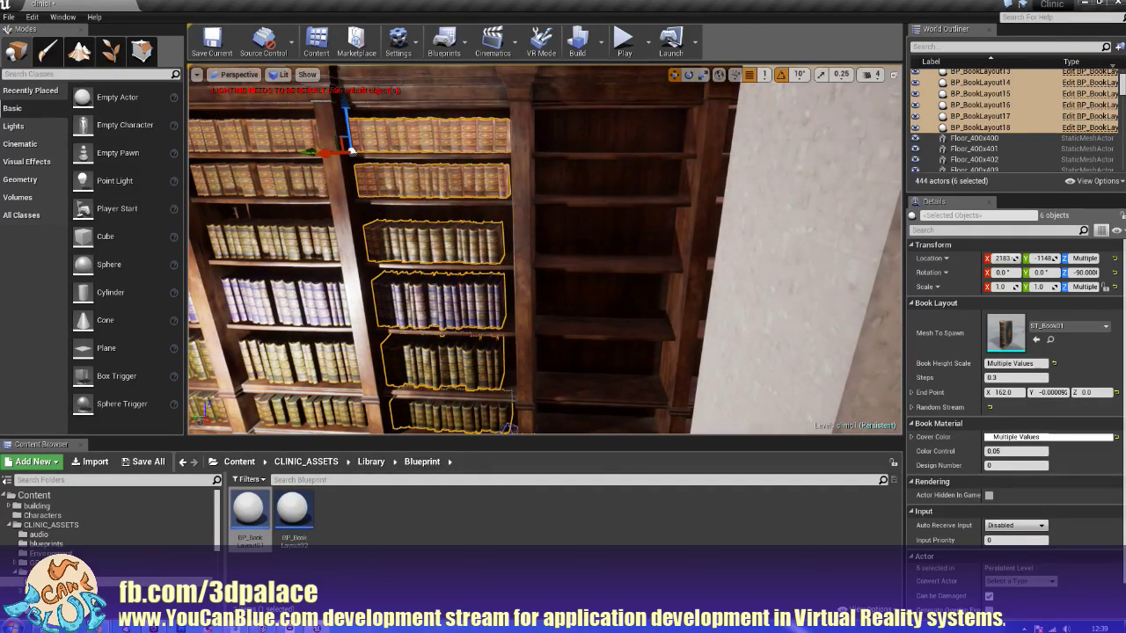
key(w)
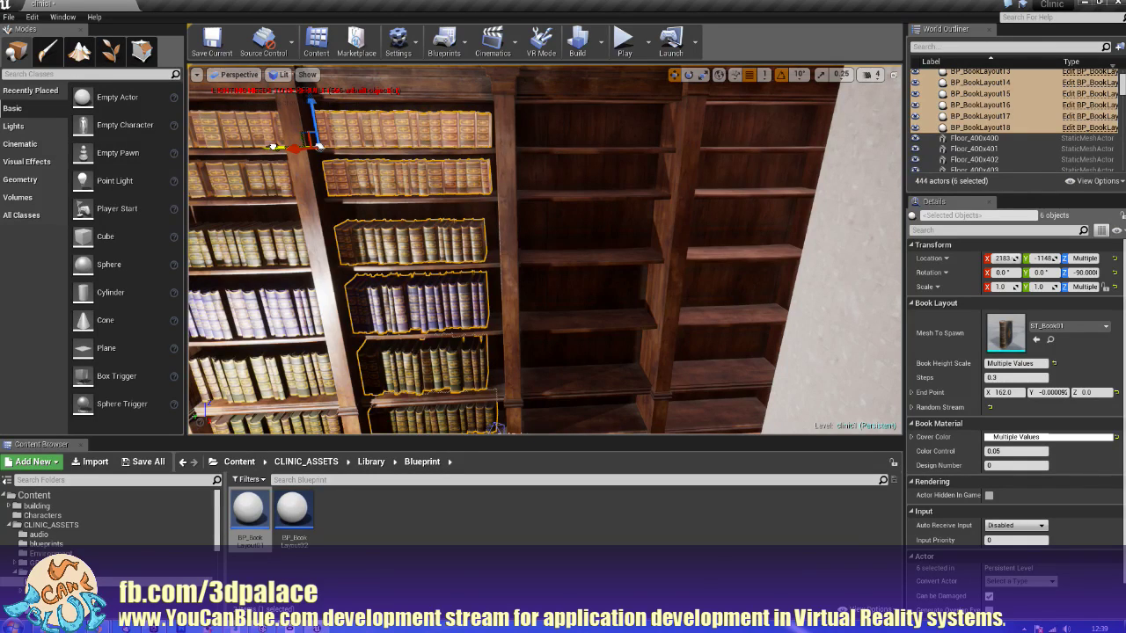
alt+drag(275, 146, 473, 161)
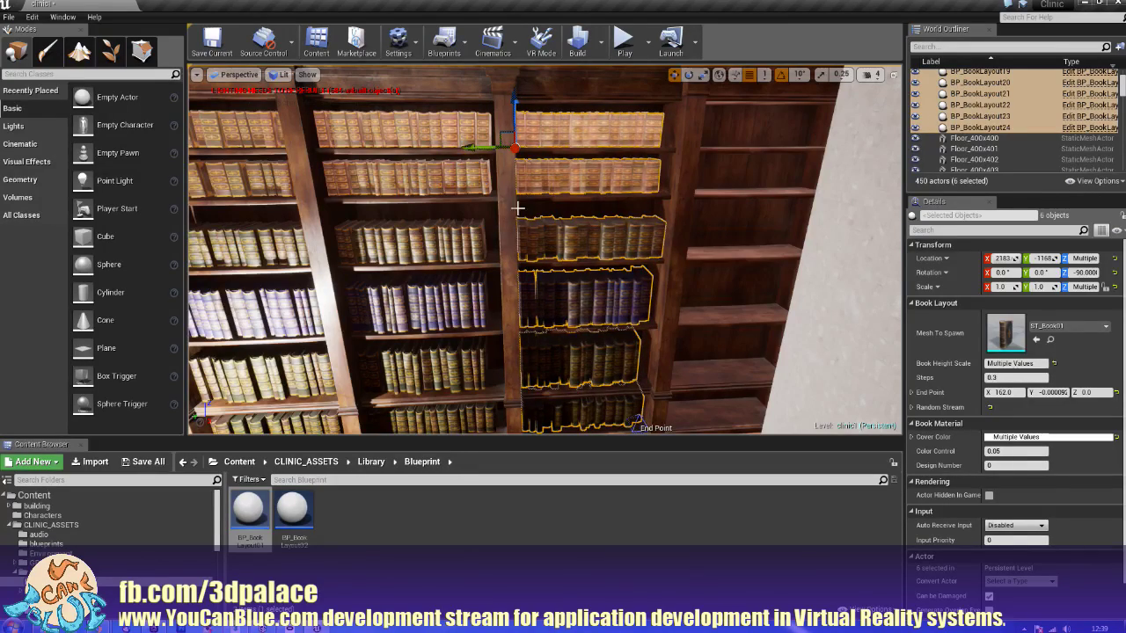
Step: Duplicate the fourth bookcase's six book rows into the fifth bookcase beside the window
right_drag(534, 225, 499, 223)
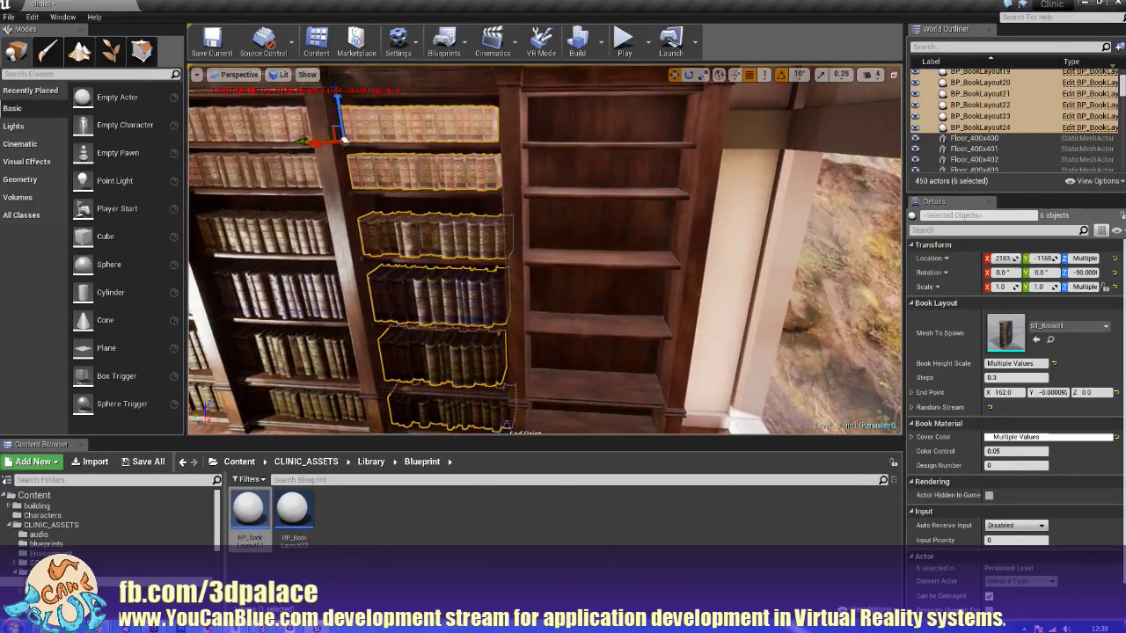
right_drag(362, 142, 361, 152)
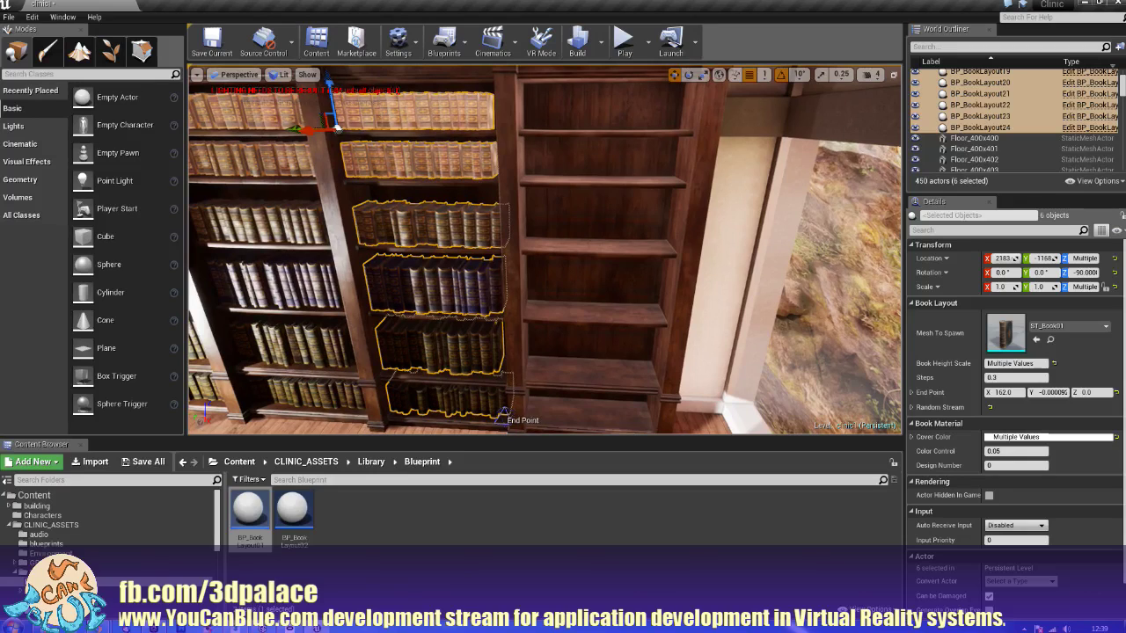
drag(570, 193, 569, 191)
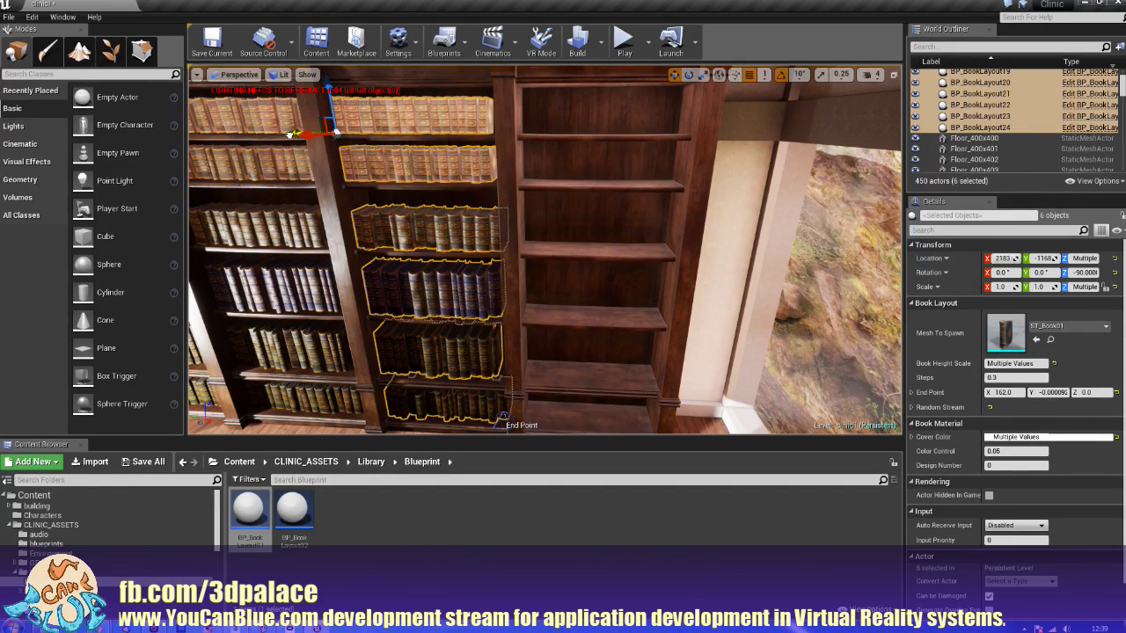
alt+drag(291, 133, 468, 156)
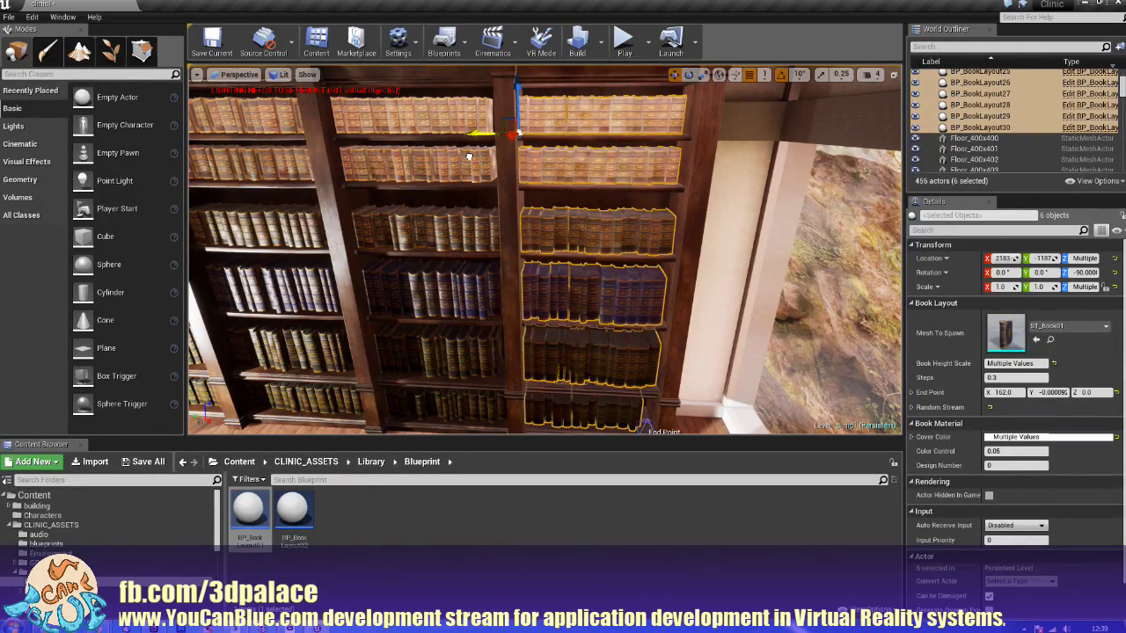
Step: Extend the second bookcase's fifth-shelf book row, just below the top row, to an End Point X of about 168
mouse_move(448, 204)
right_down()
mouse_move(308, 205)
mouse_move(324, 174)
mouse_move(296, 172)
mouse_move(422, 211)
mouse_move(409, 204)
mouse_move(461, 200)
right_up()
click(461, 200)
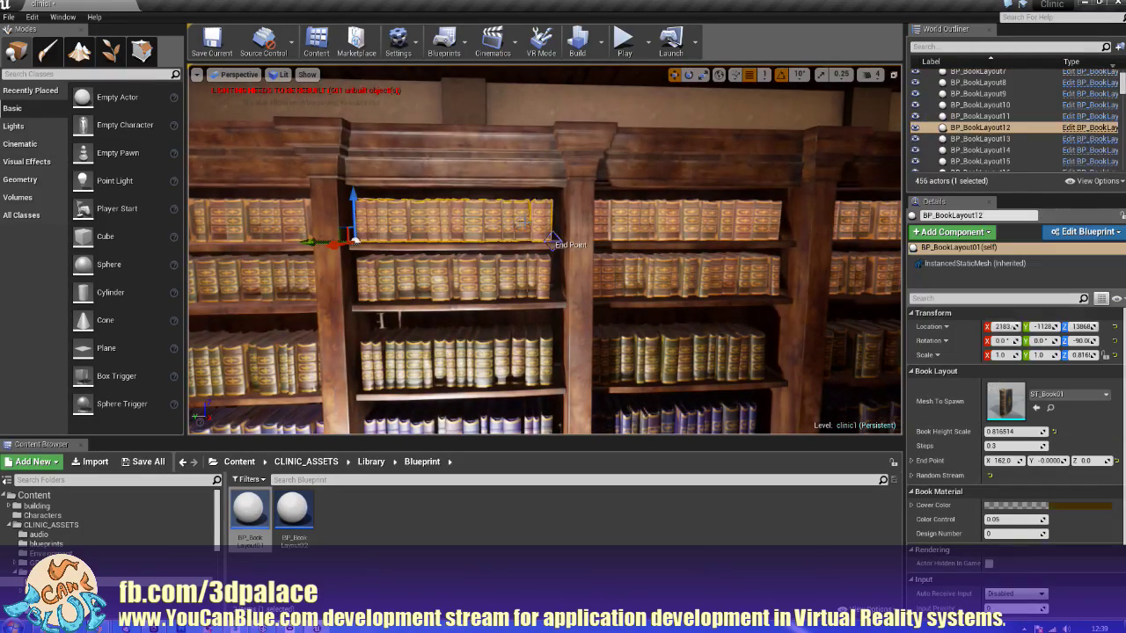
click(555, 238)
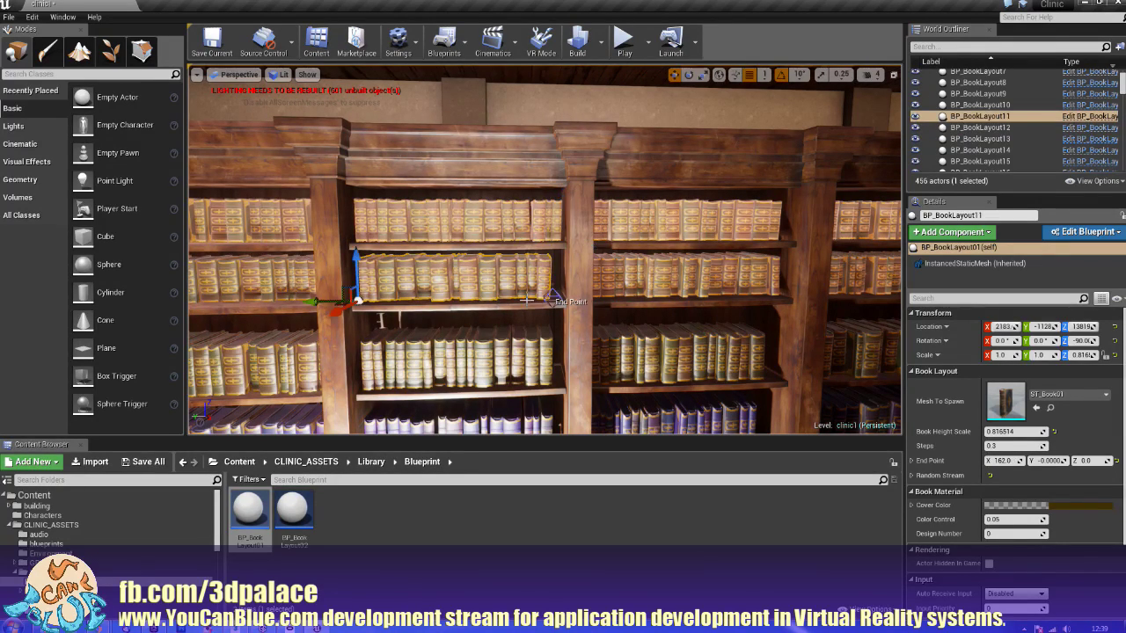
click(550, 297)
drag(552, 297, 563, 297)
Step: Extend the second bookcase's fourth-shelf book row to an End Point X of about 170 and nudge the row toward its left pillar
right_drag(529, 298, 508, 345)
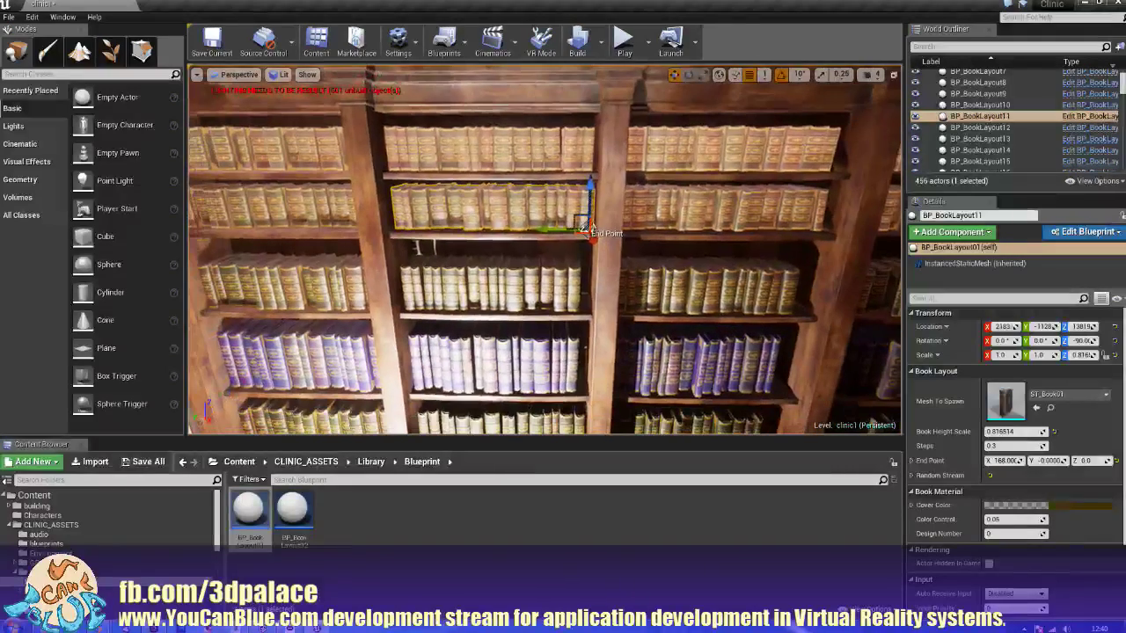
click(557, 286)
click(576, 309)
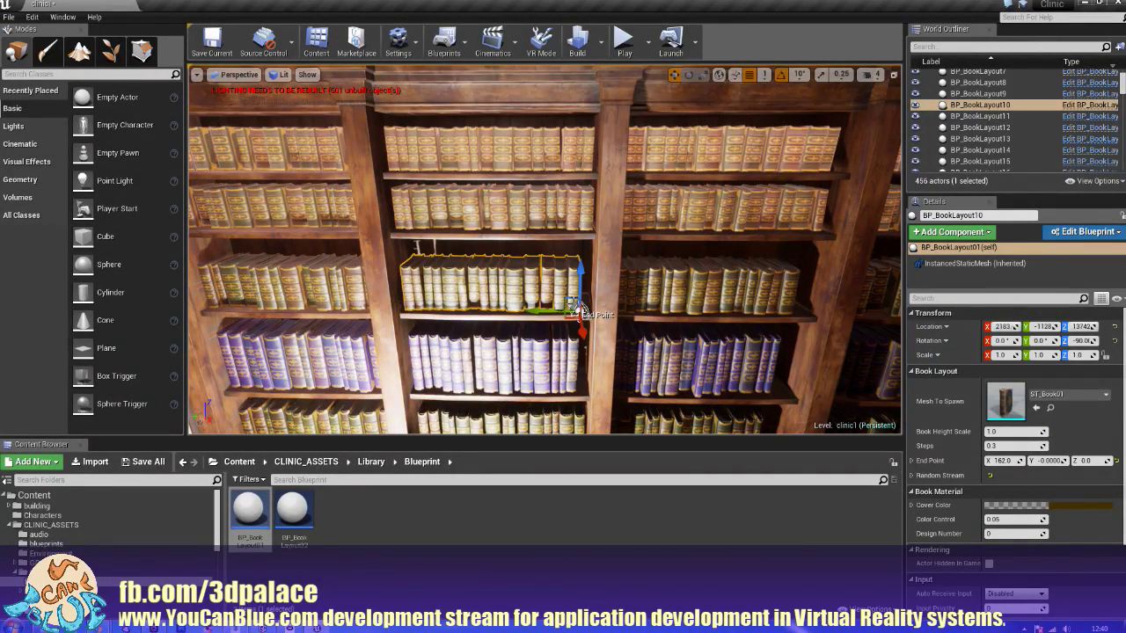
drag(541, 311, 549, 312)
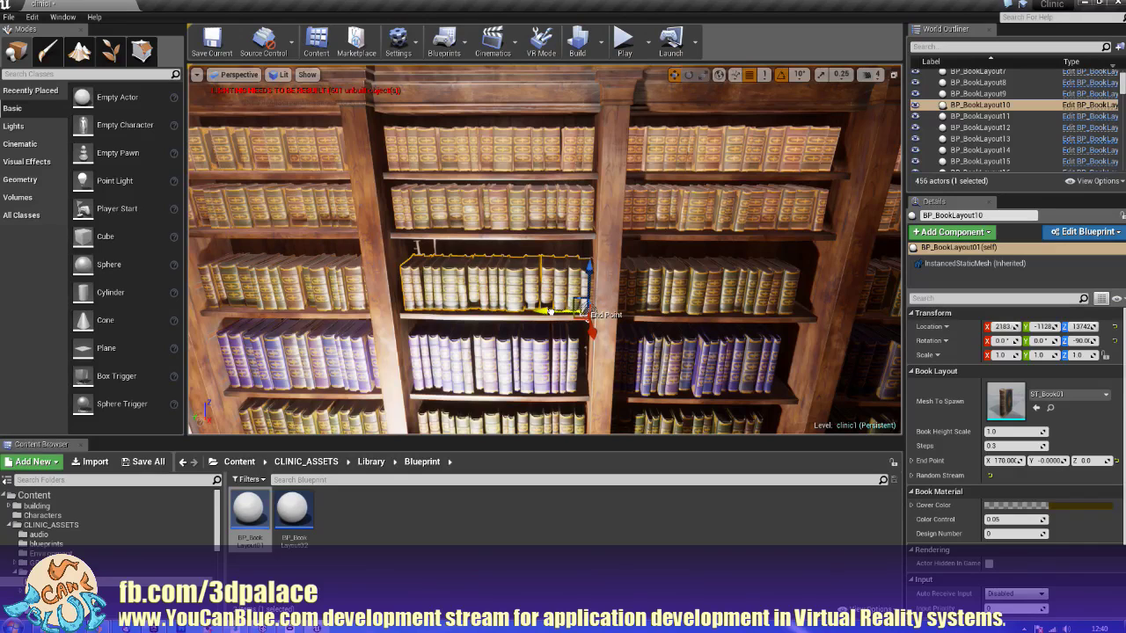
click(536, 358)
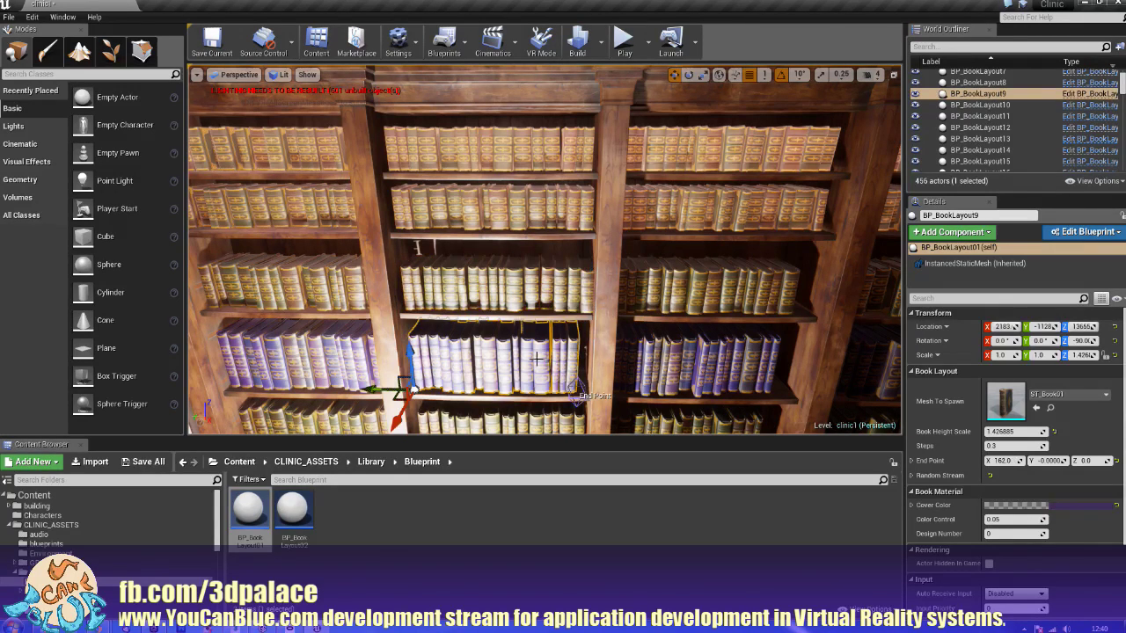
click(494, 293)
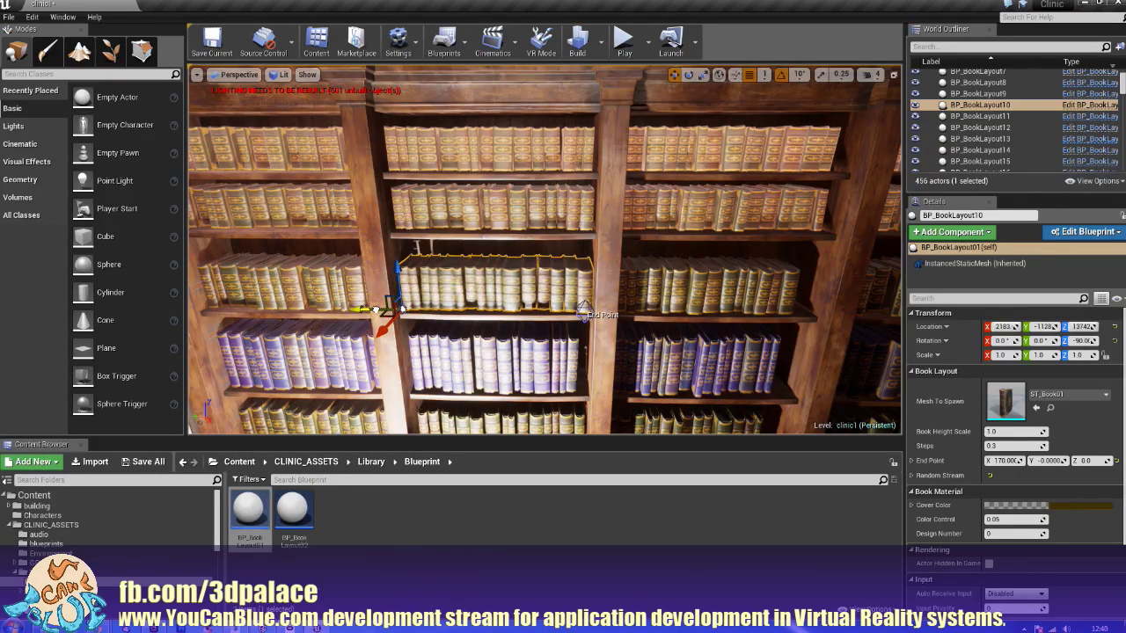
Step: Nudge the second bookcase's purple book row toward its left pillar and extend it to an End Point X of about 169
click(392, 352)
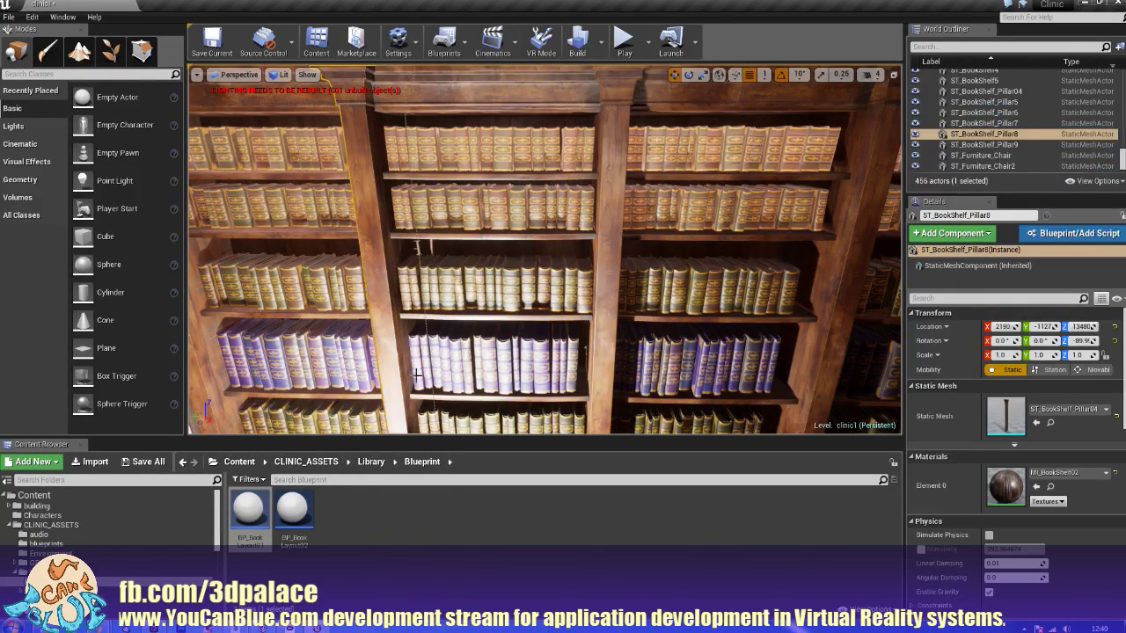
click(417, 373)
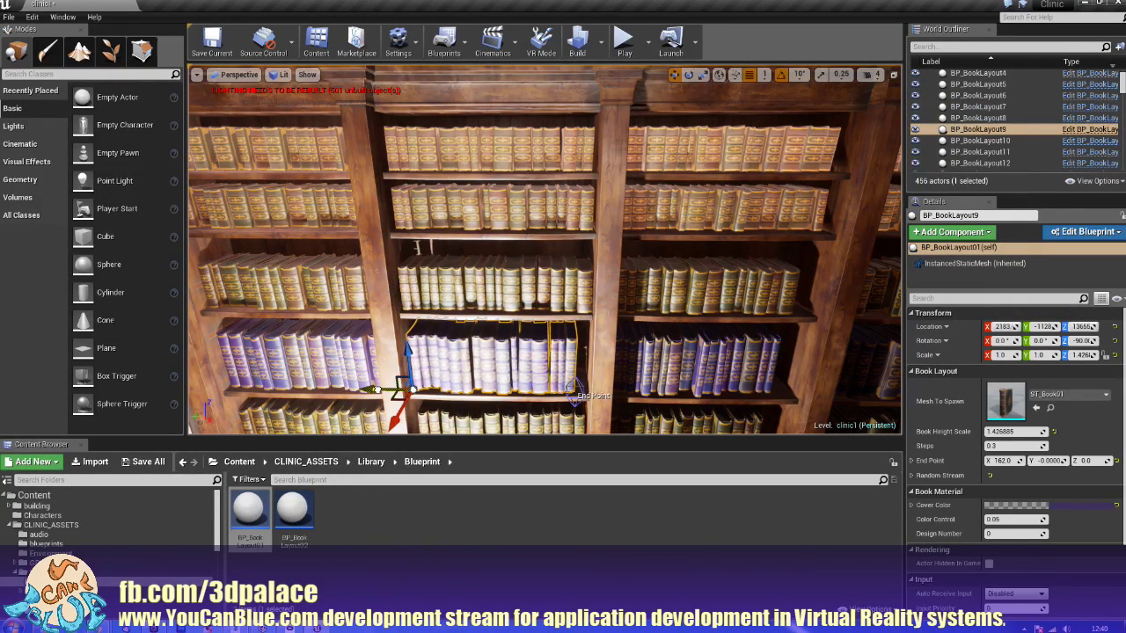
click(574, 389)
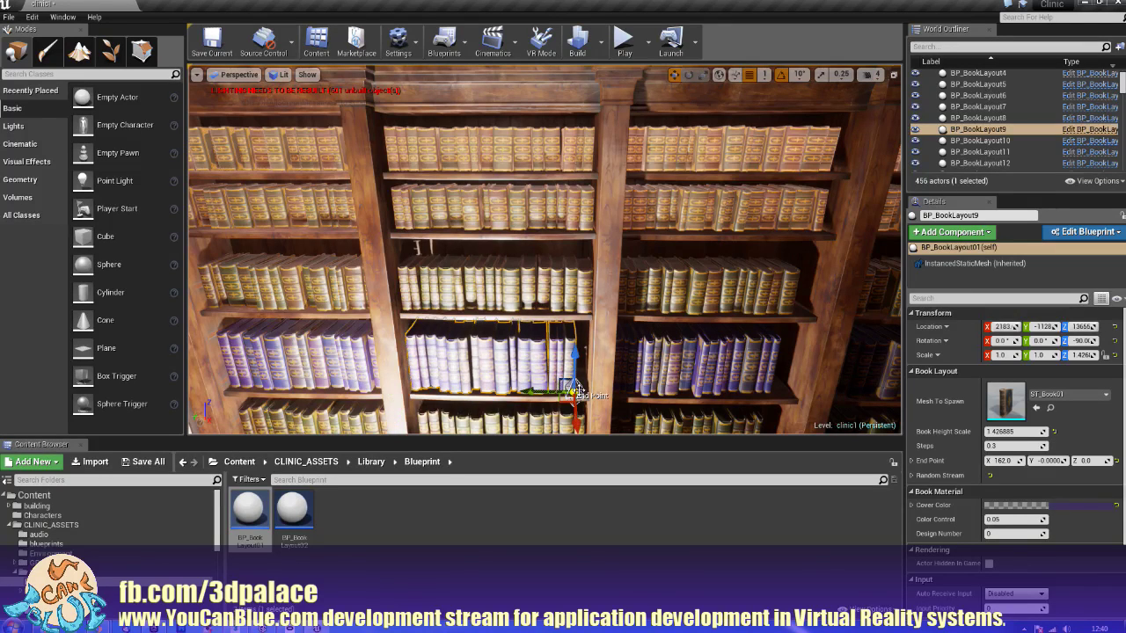
drag(548, 392, 555, 390)
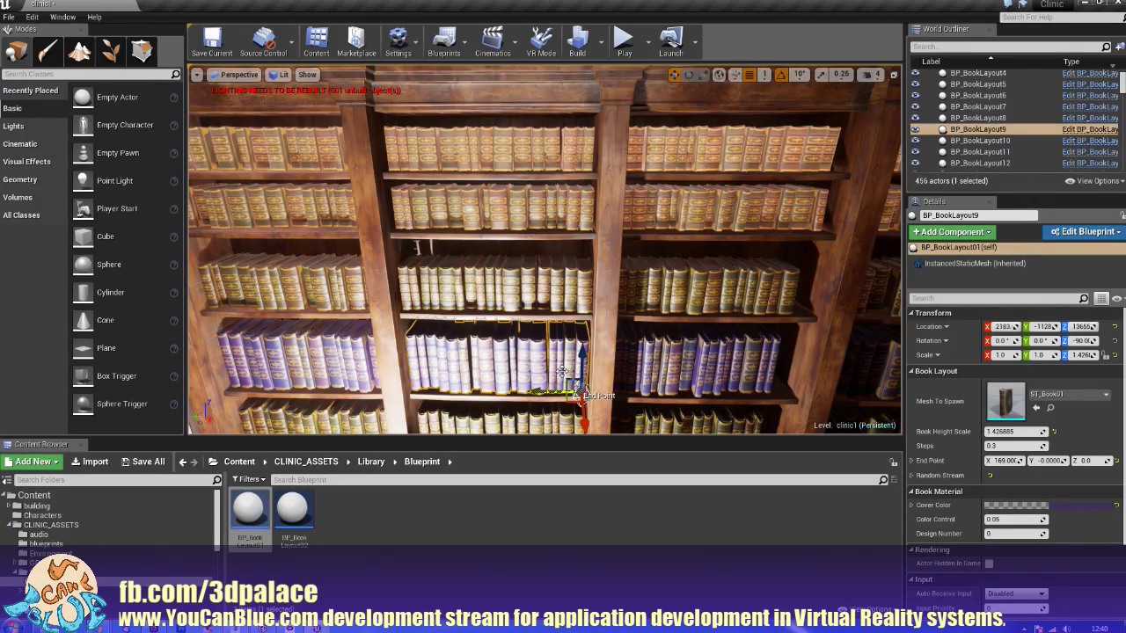
Step: Extend the third bookcase's bottom book row to an End Point X of about 168
right_drag(579, 355, 582, 324)
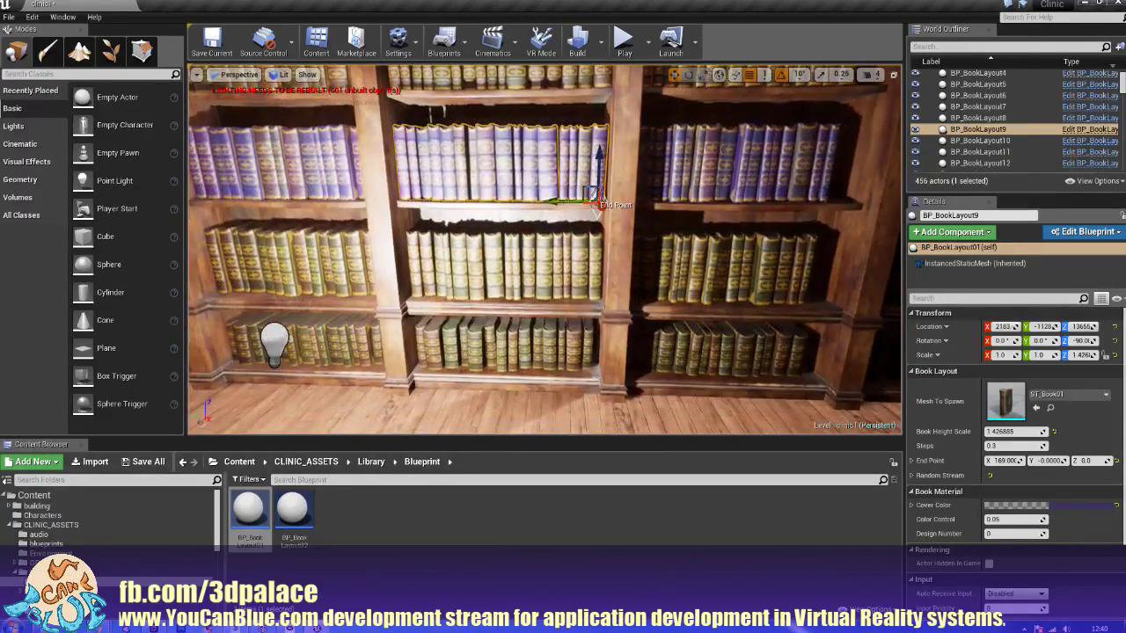
click(510, 350)
right_drag(737, 356, 701, 363)
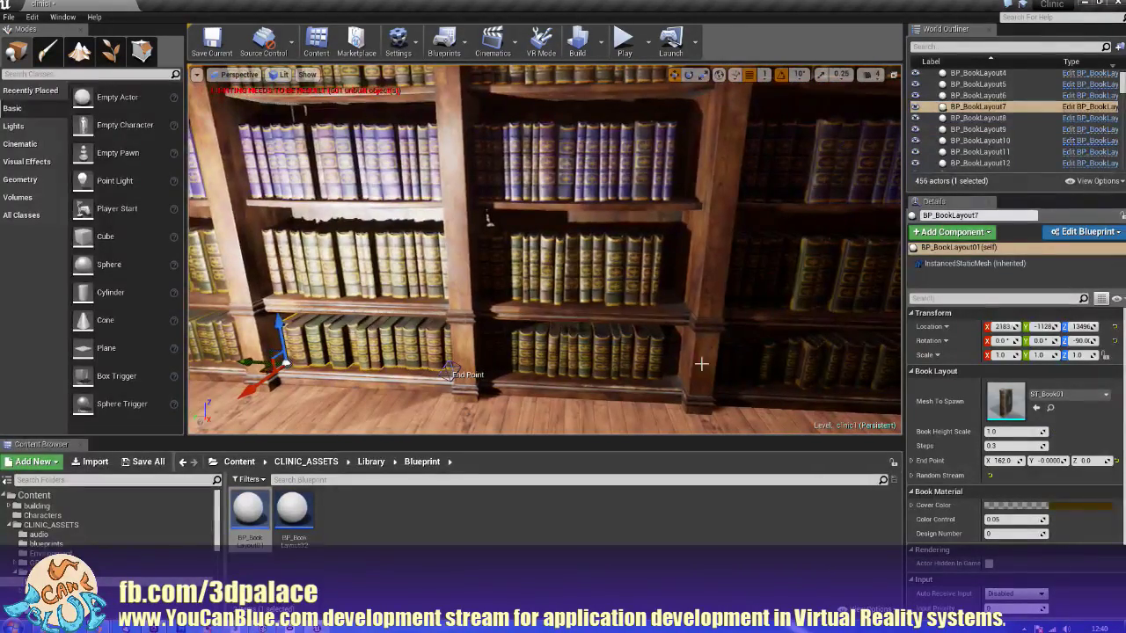
click(656, 362)
click(664, 376)
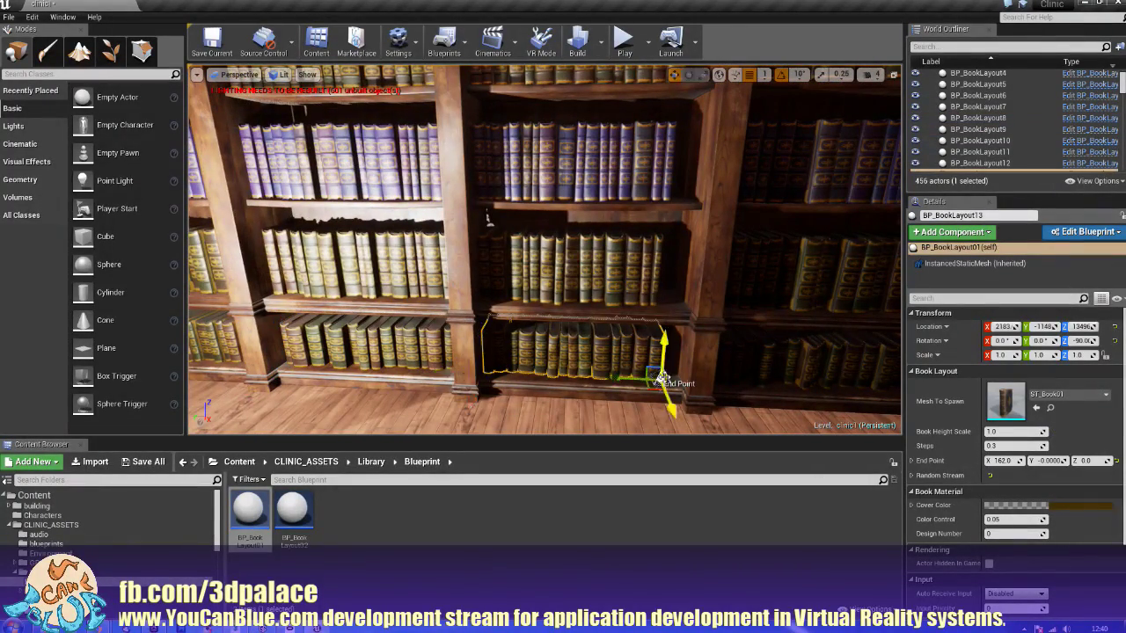
drag(636, 377, 647, 378)
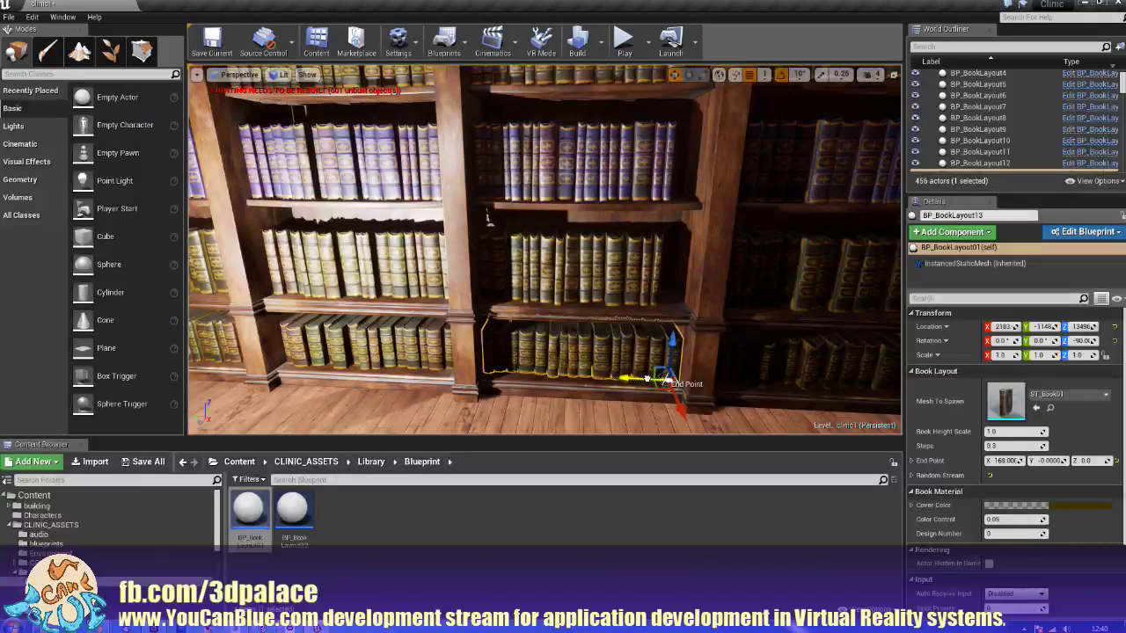
Step: Extend the third bookcase's second-shelf book row to an End Point X of about 173
click(628, 282)
click(666, 299)
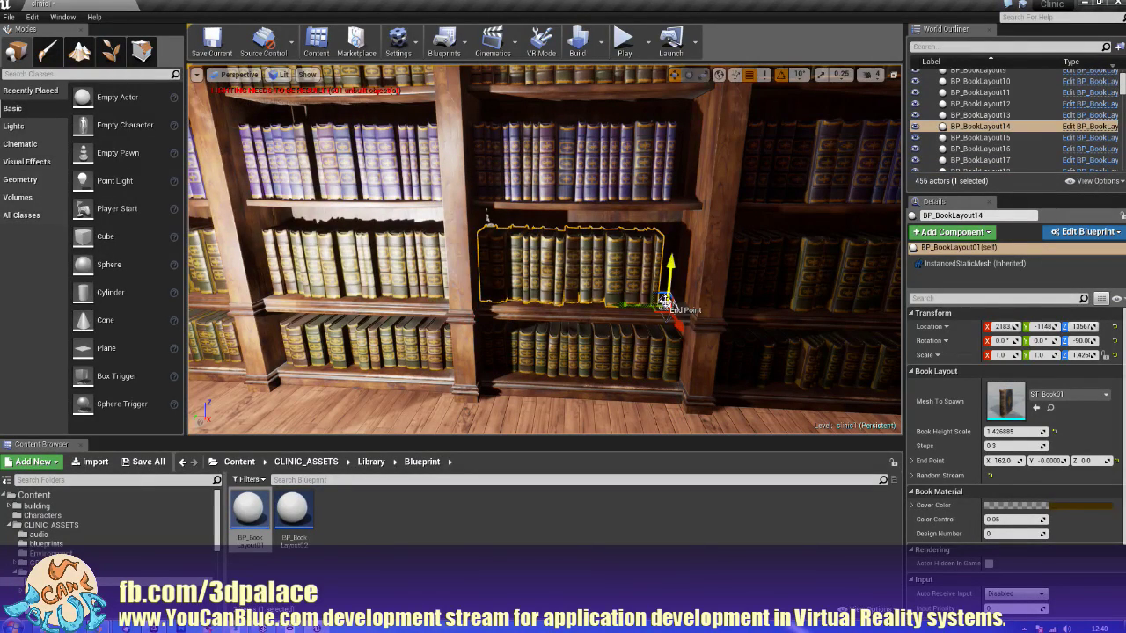
drag(657, 304, 668, 304)
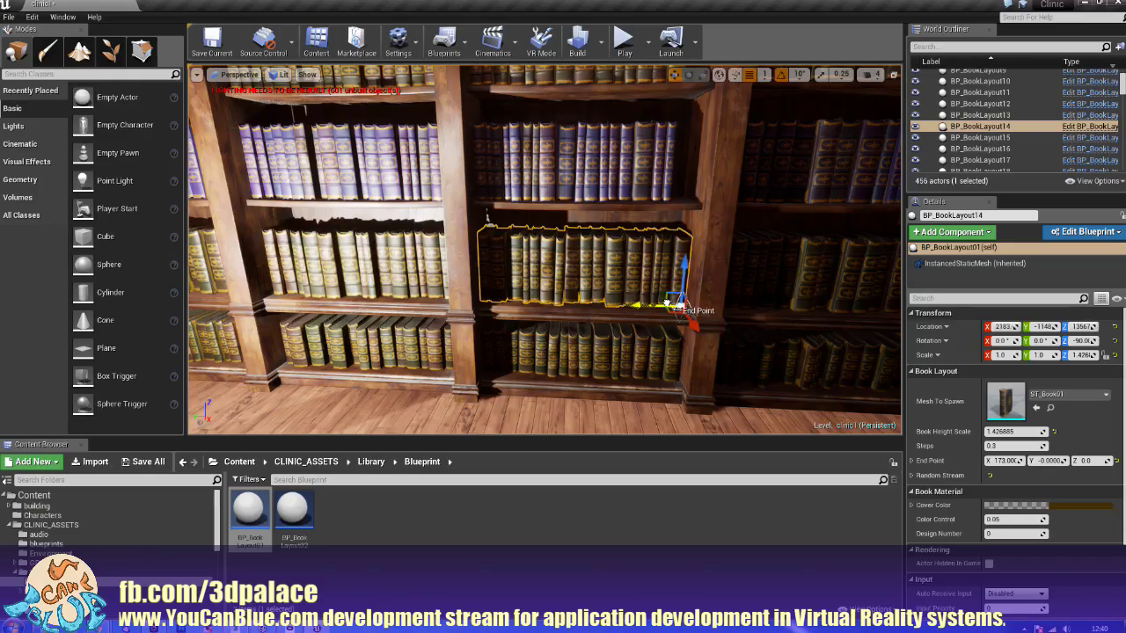
Step: Extend the third bookcase's purple book row to an End Point X of about 170
right_drag(672, 258, 657, 228)
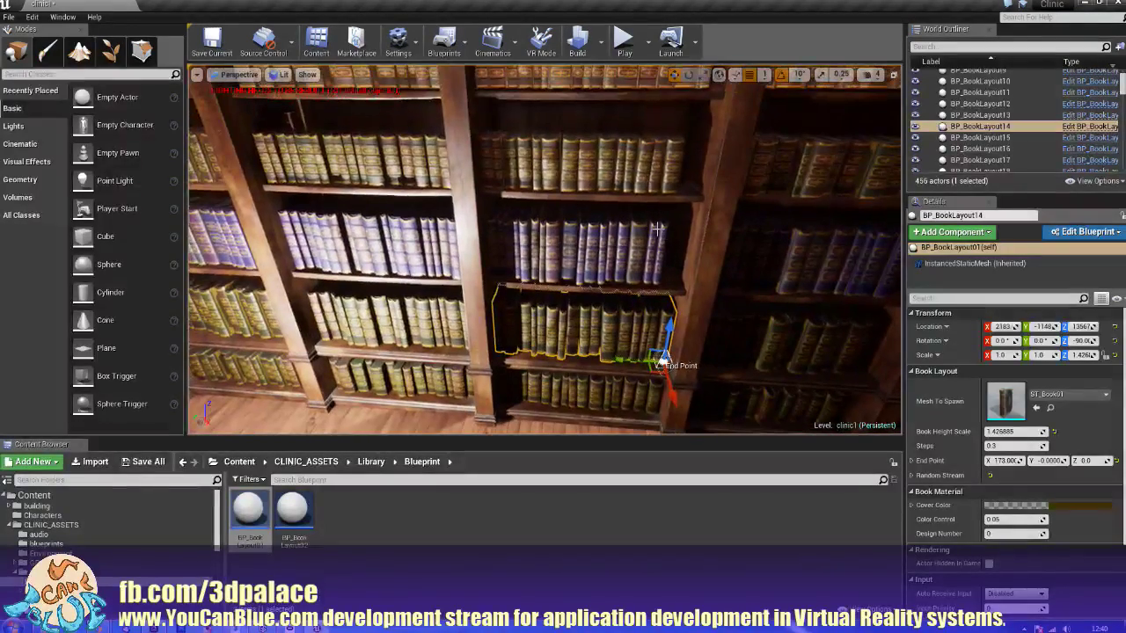
click(663, 266)
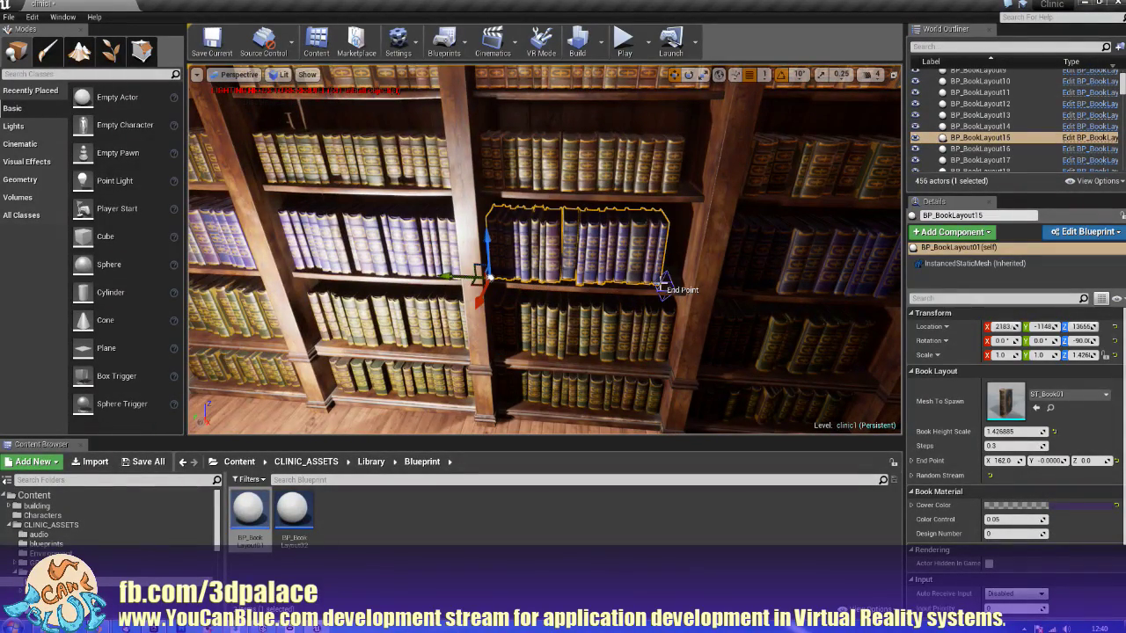
click(661, 286)
drag(638, 286, 648, 282)
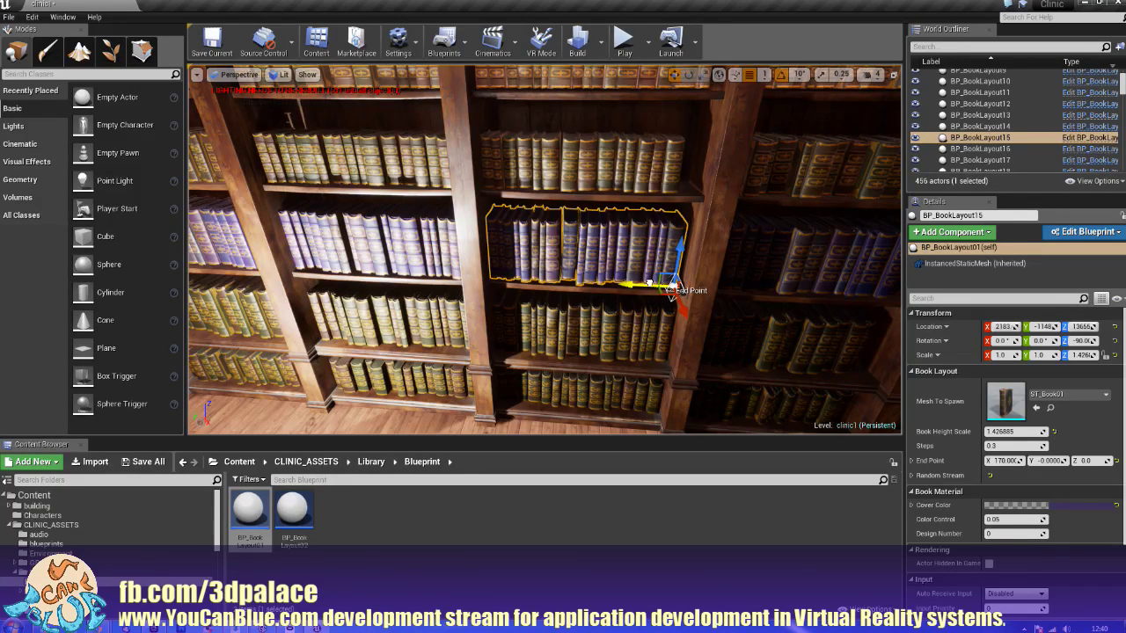
right_click(625, 257)
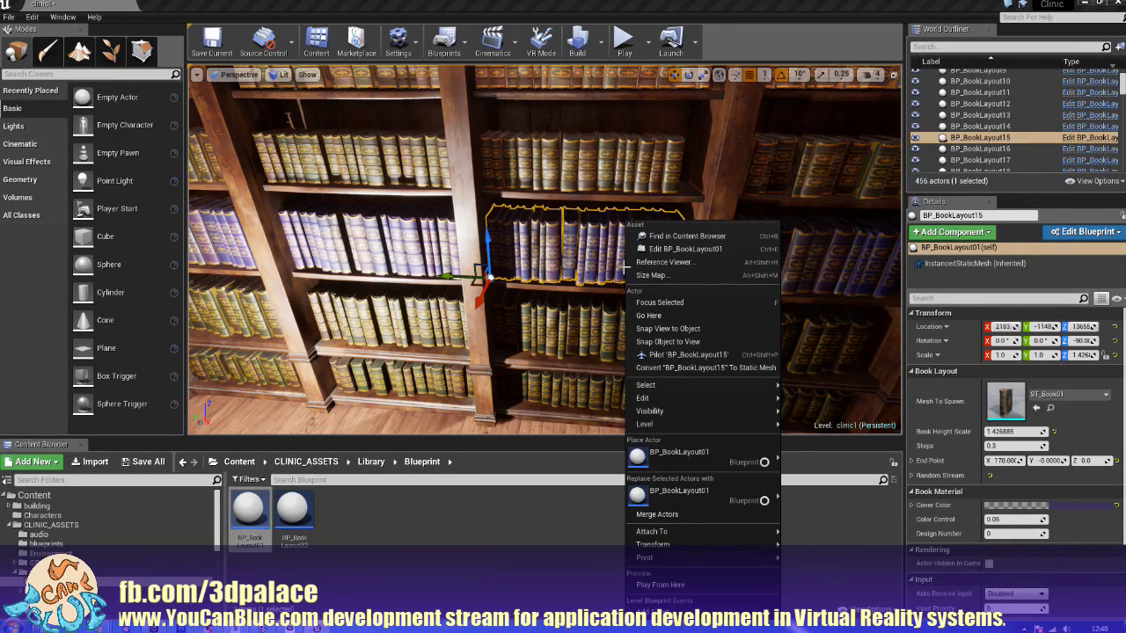
Step: Extend the third bookcase's fourth-shelf book row, directly above the purple one, to an End Point X of about 166
right_drag(577, 337, 571, 255)
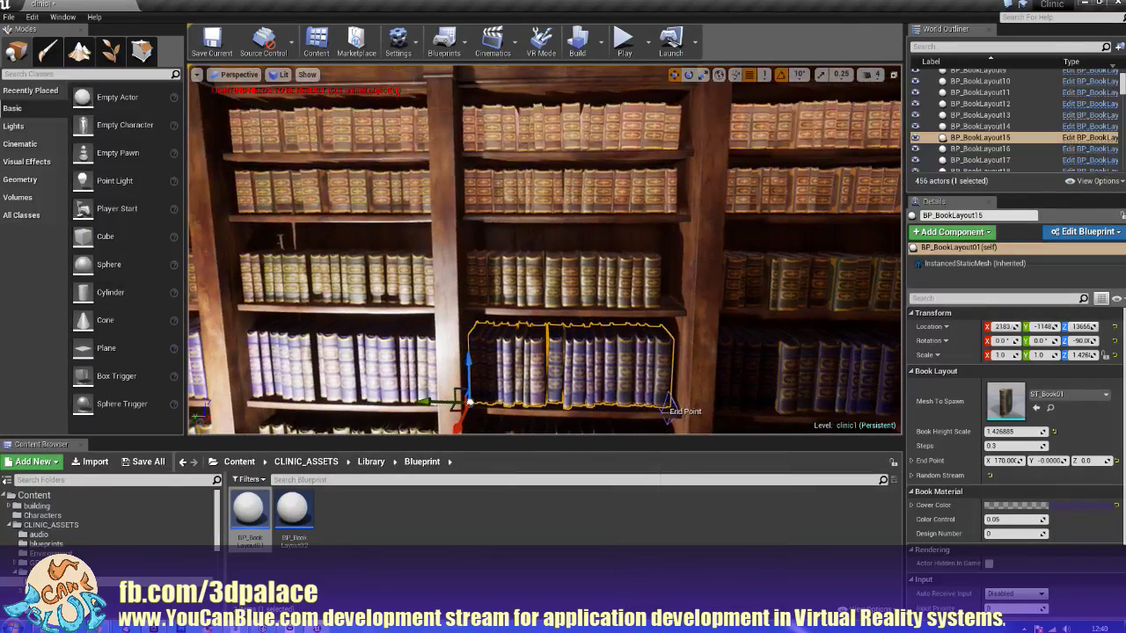
click(591, 287)
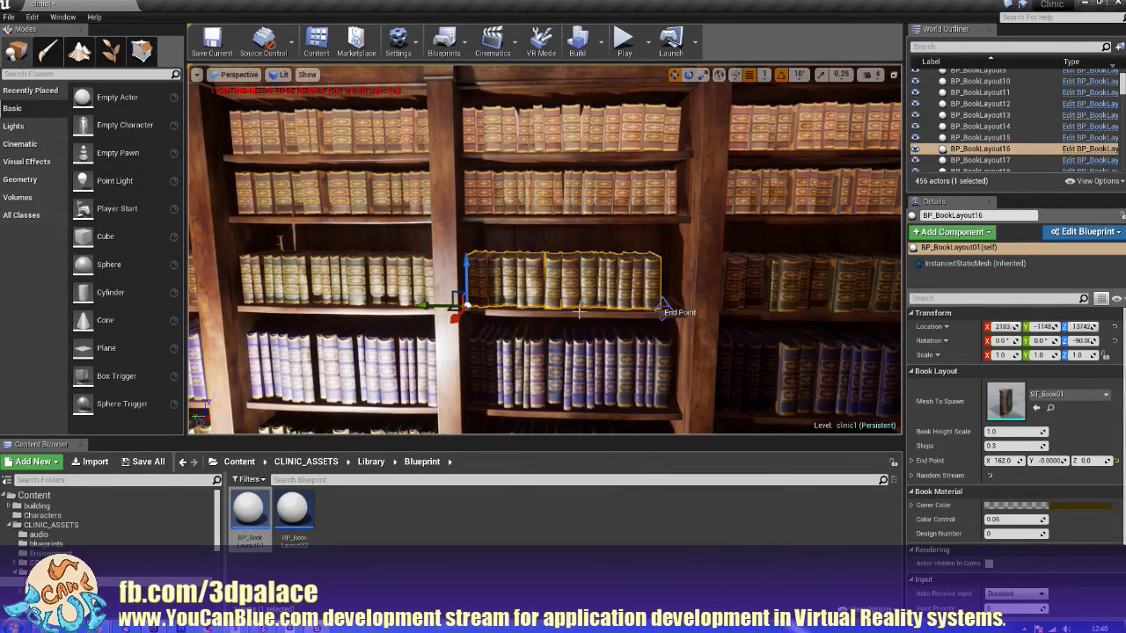
click(663, 302)
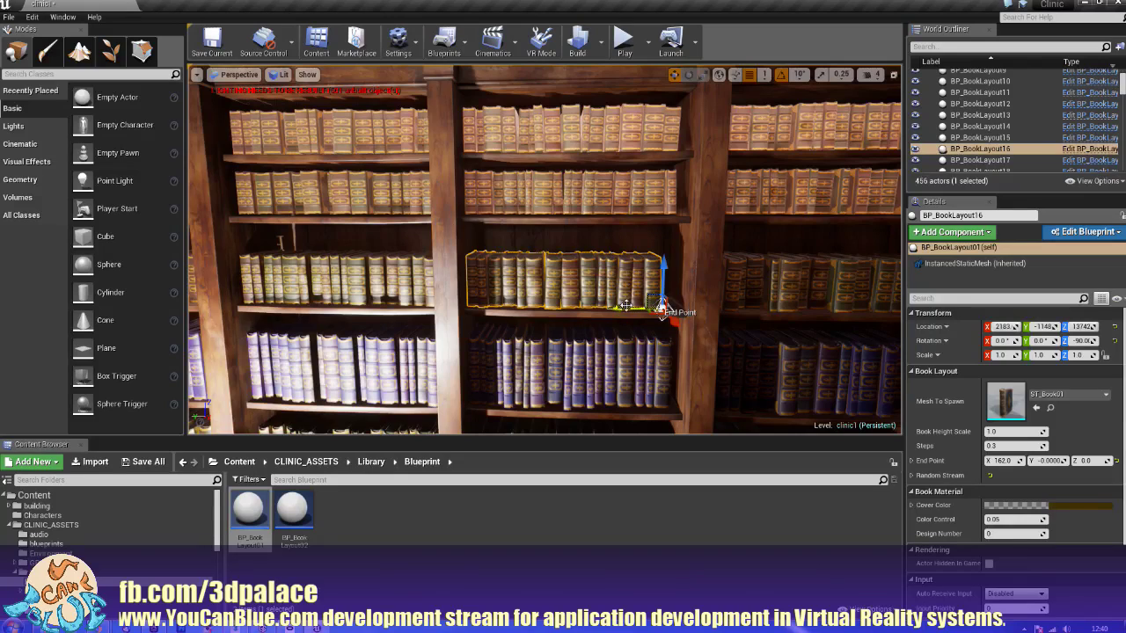
drag(626, 307, 633, 307)
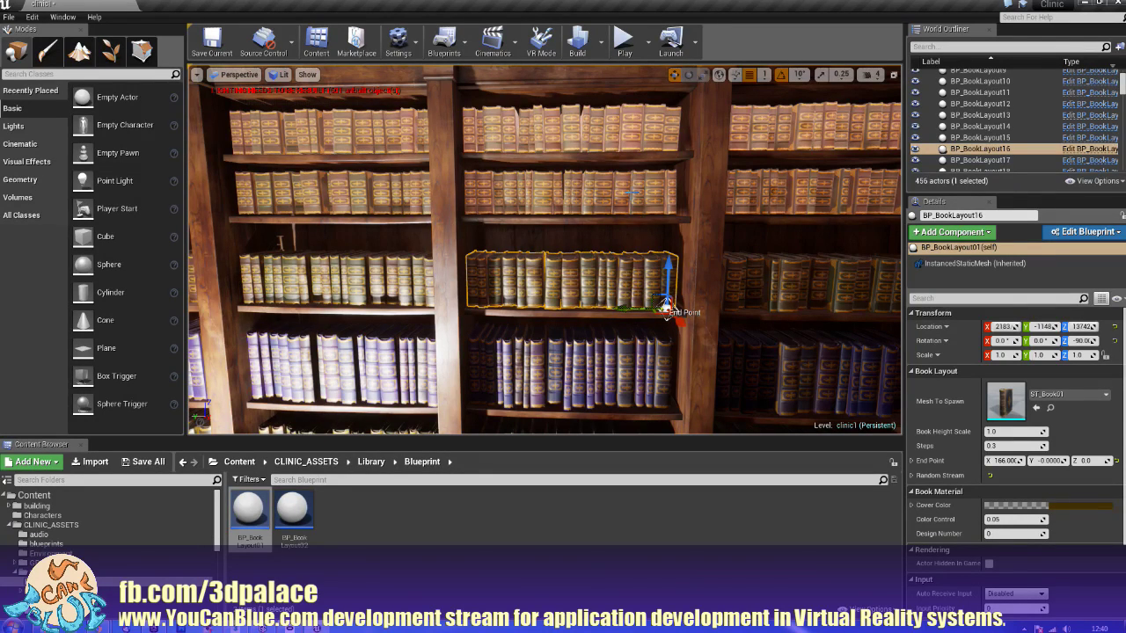
click(628, 171)
click(631, 137)
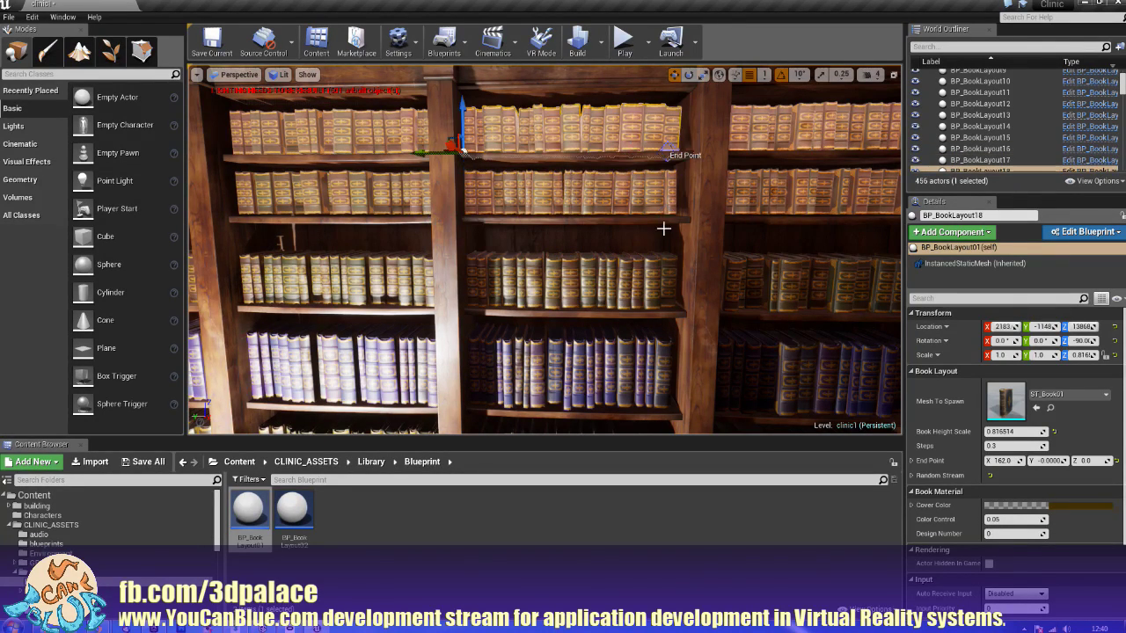
Step: Extend the fourth bookcase's second-shelf book row to an End Point X of about 175
right_drag(663, 229, 659, 321)
key(d)
right_drag(666, 269, 666, 268)
key(d)
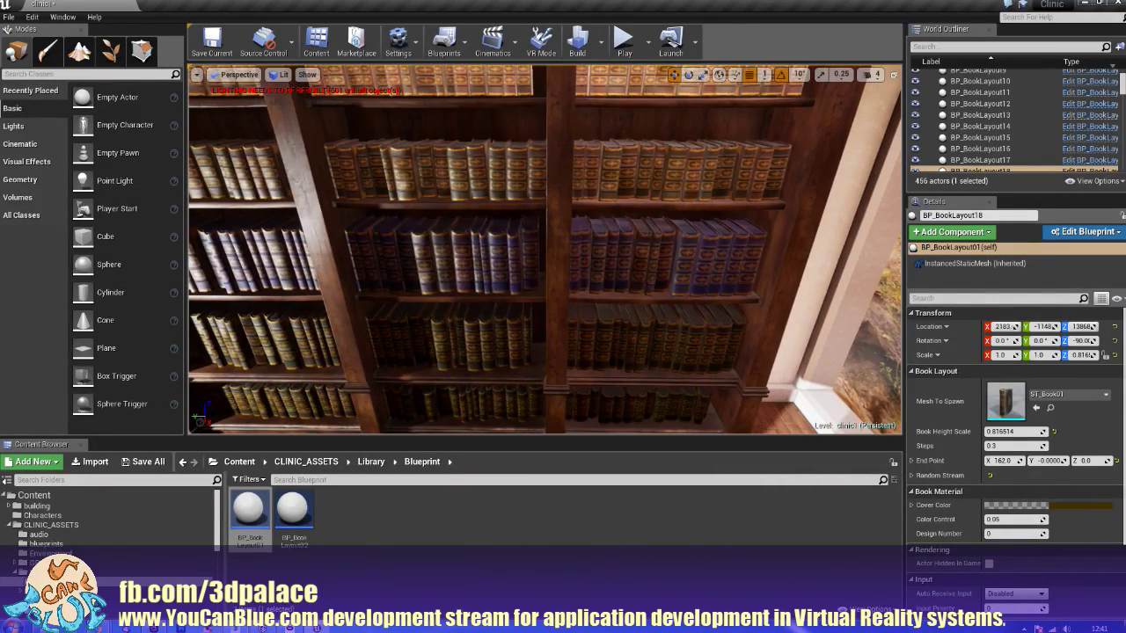
click(502, 345)
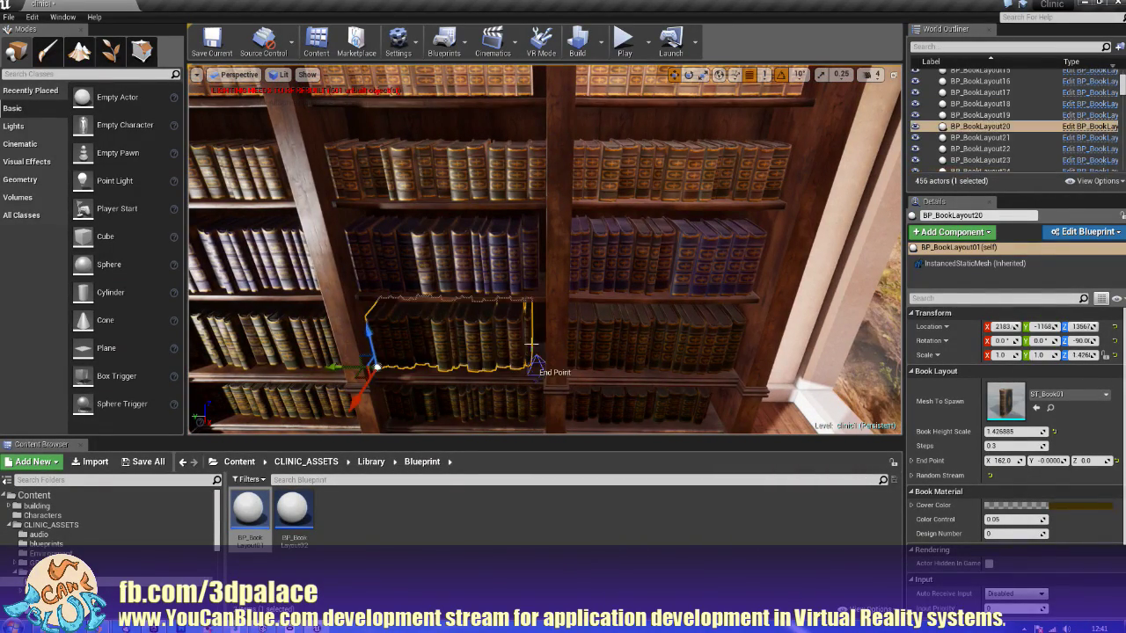
click(536, 365)
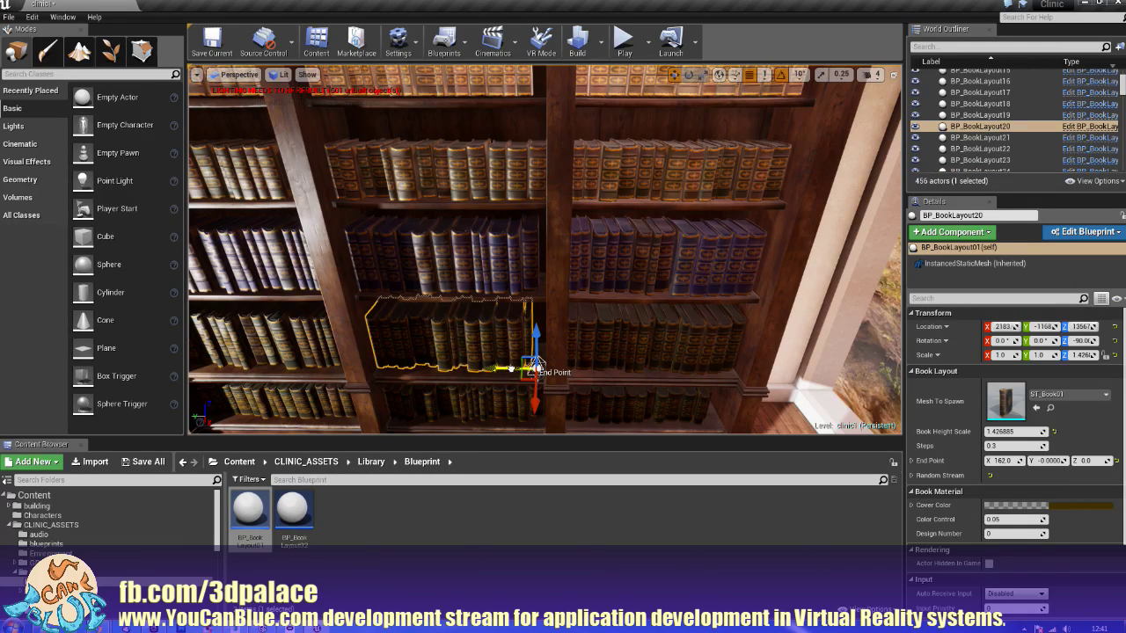
drag(513, 368, 526, 369)
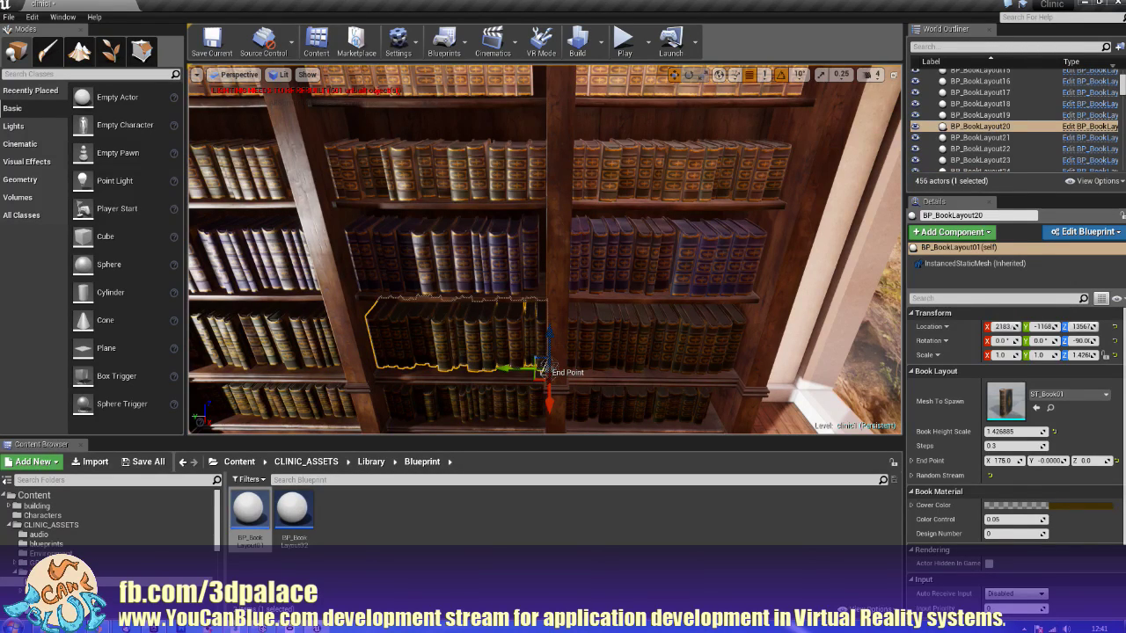
Step: Extend the bottom book row of the last bookcase beside the window to an End Point X of about 167
right_drag(636, 355, 757, 368)
click(584, 400)
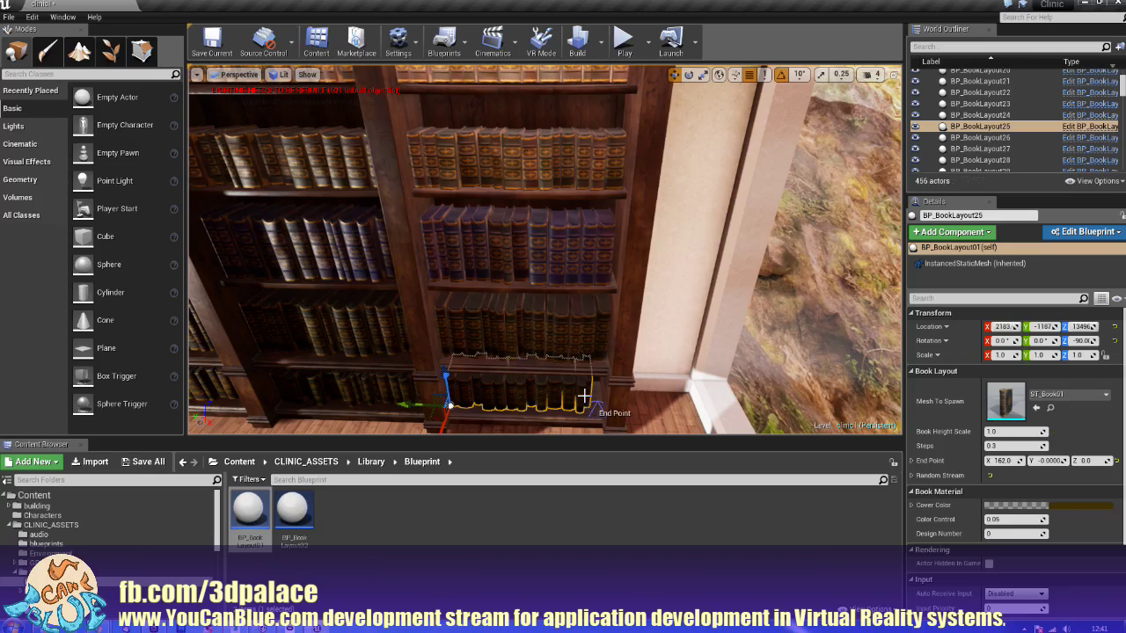
click(594, 407)
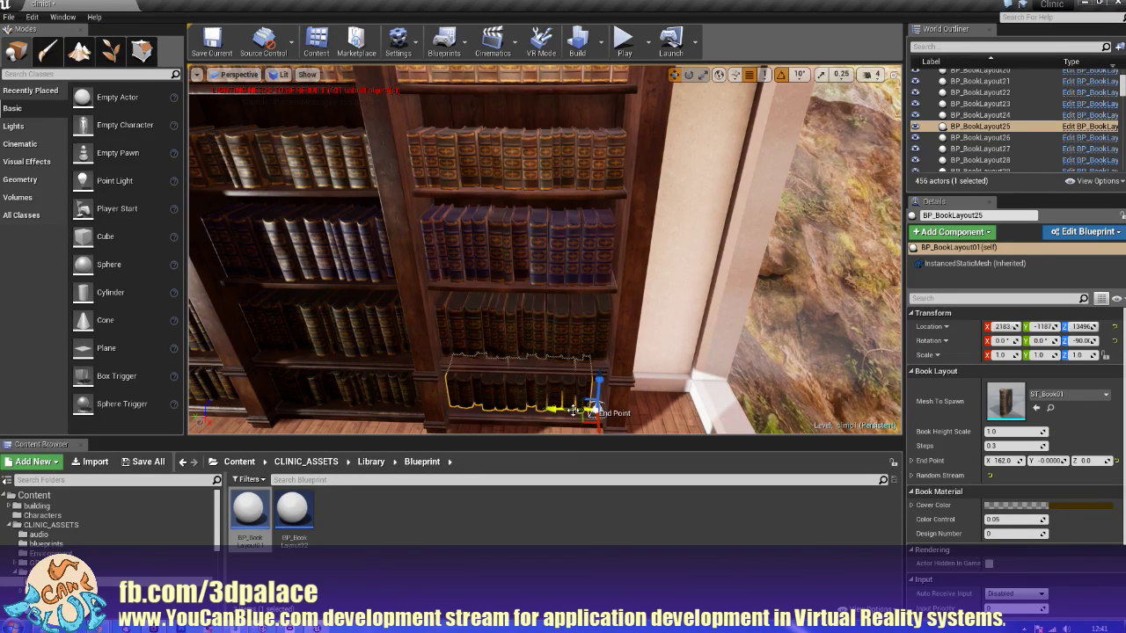
Step: Return to an overview of the room and open the Library assets' Meshes folder
right_drag(567, 382, 282, 296)
key(s)
key(s)
right_drag(378, 384, 564, 367)
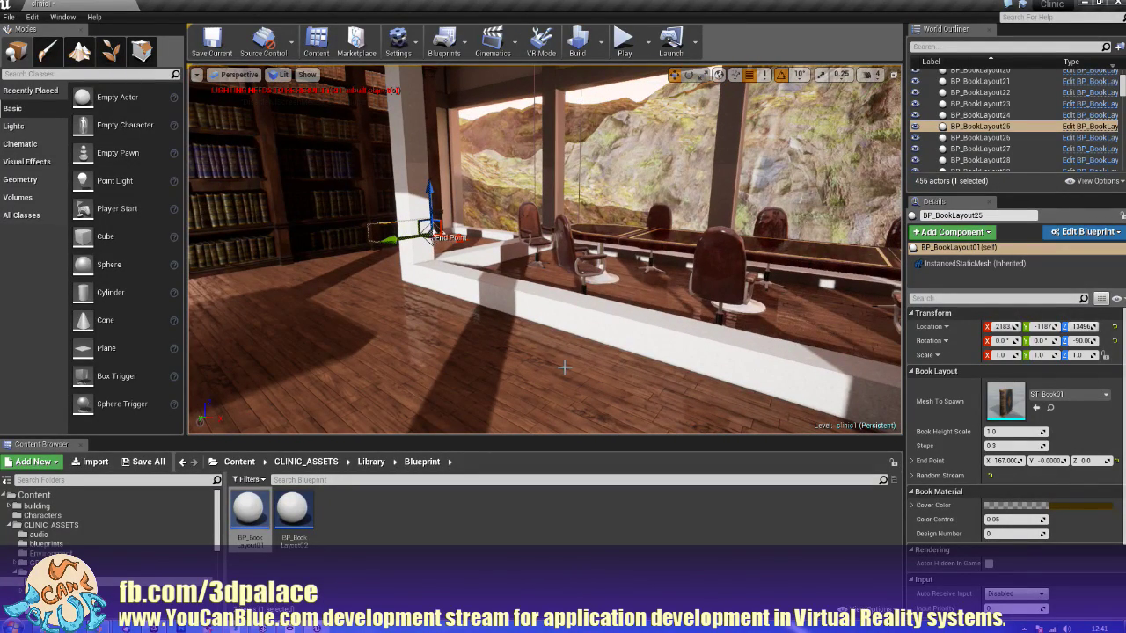
right_drag(570, 366, 455, 403)
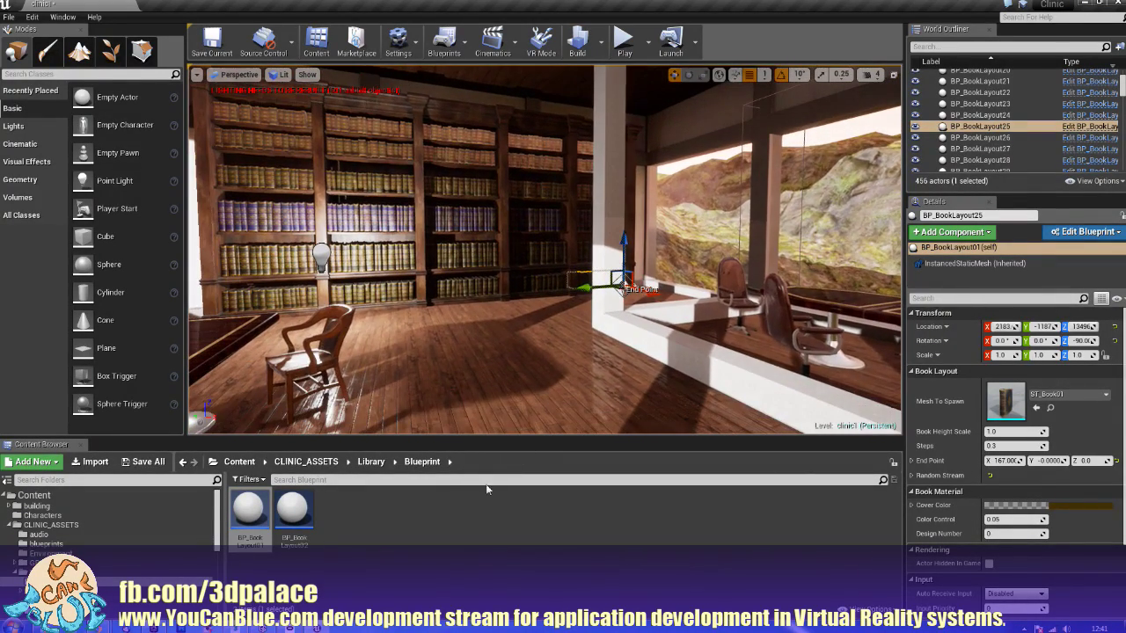
click(376, 462)
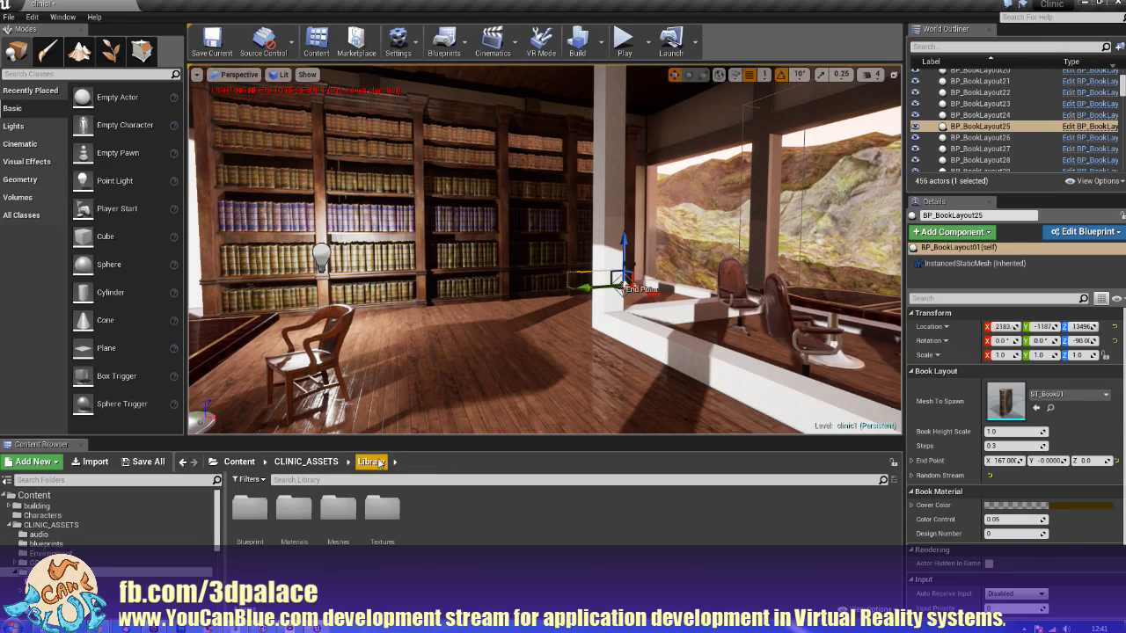
double_click(338, 510)
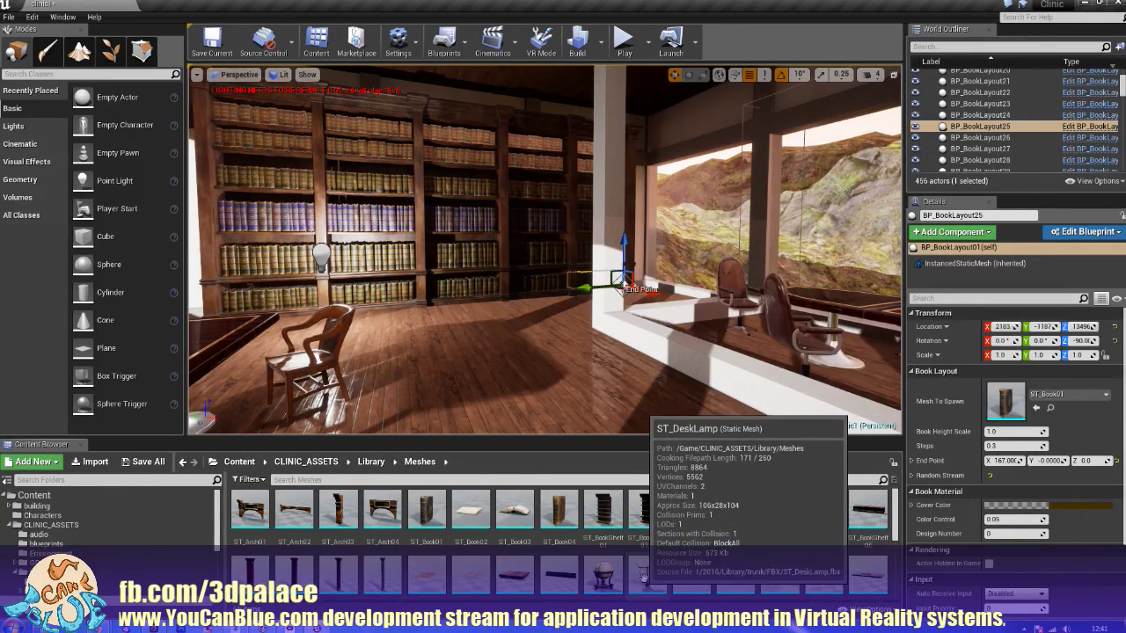
Step: Try out the ST_DeskLamp mesh on the desk and delete it again
right_drag(619, 342, 528, 345)
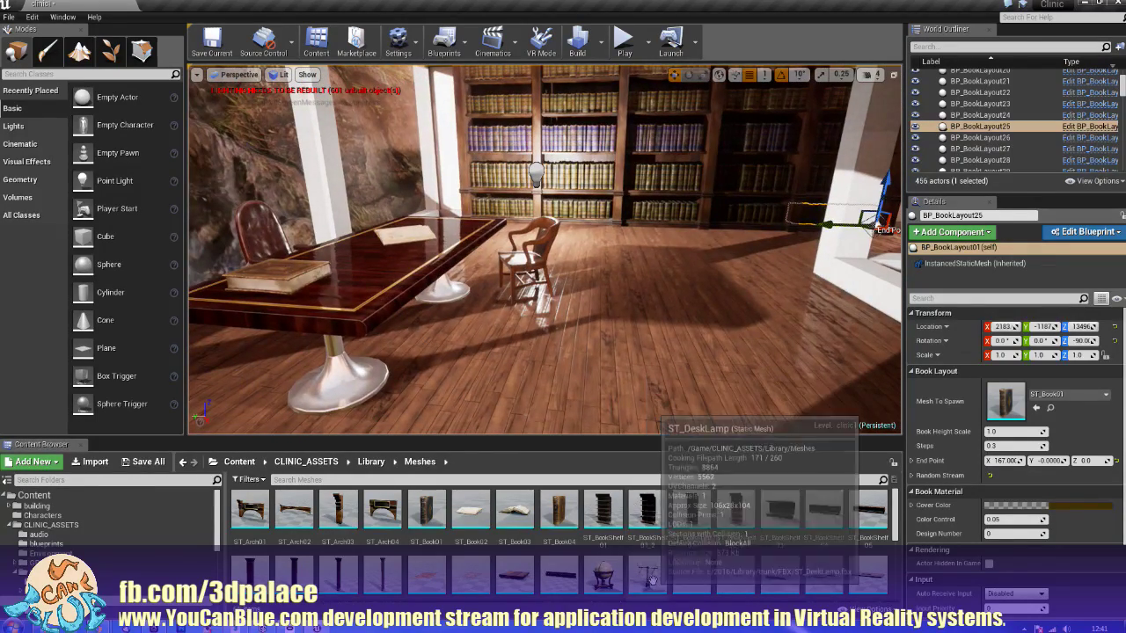
drag(651, 580, 360, 254)
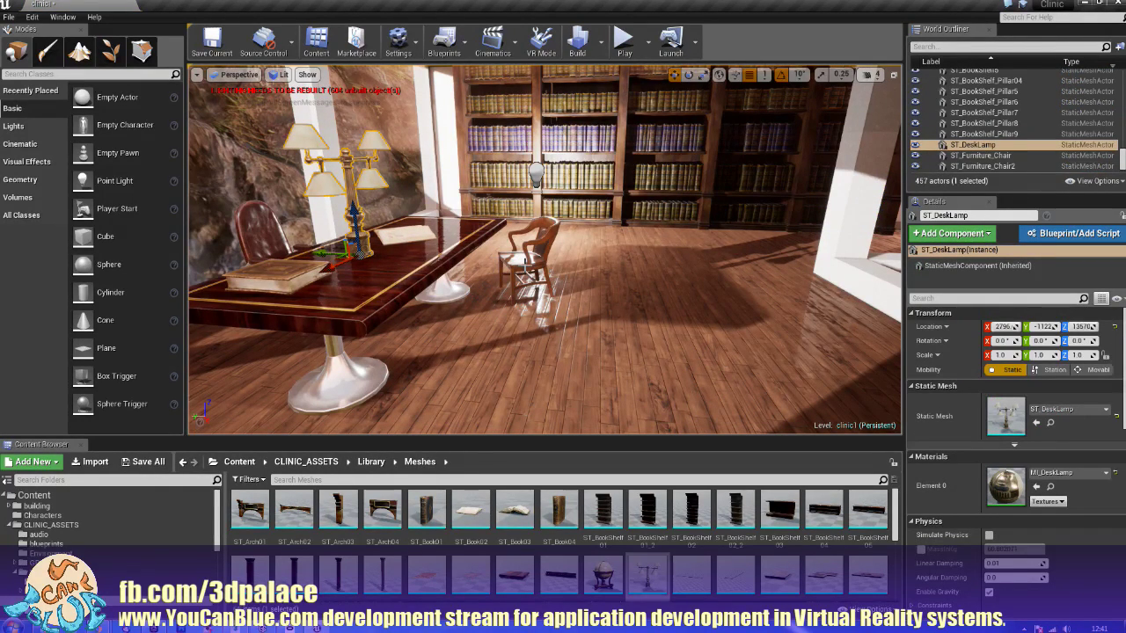
key(Delete)
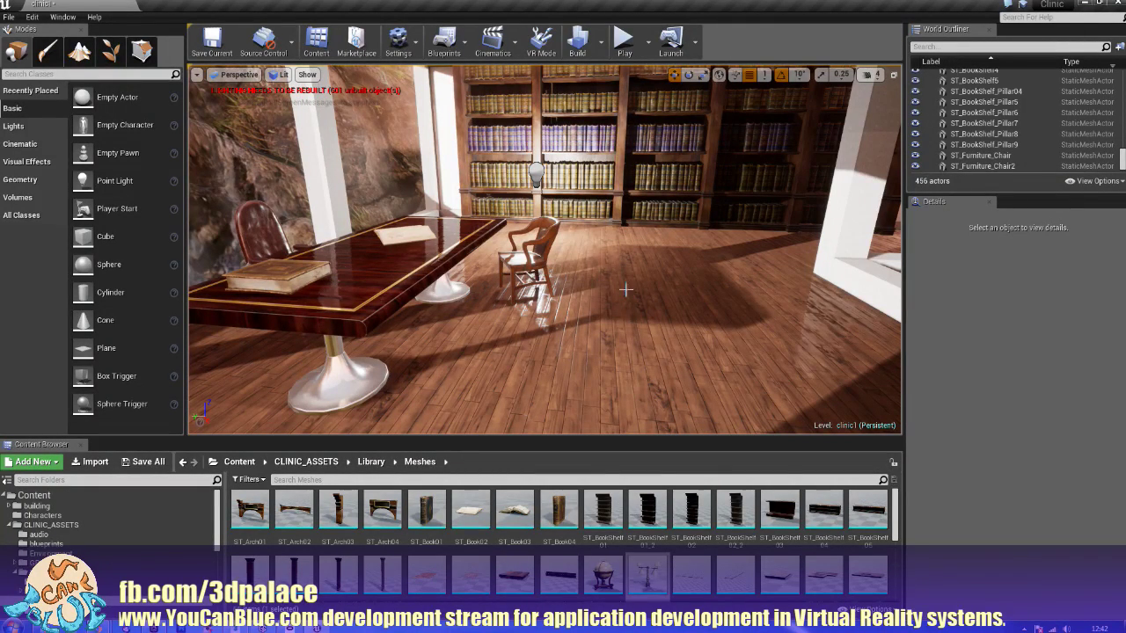
Step: Place the ST_Props_Hanger coat stand on the floor in the corner between the window and the first bookcase
right_drag(646, 295, 617, 392)
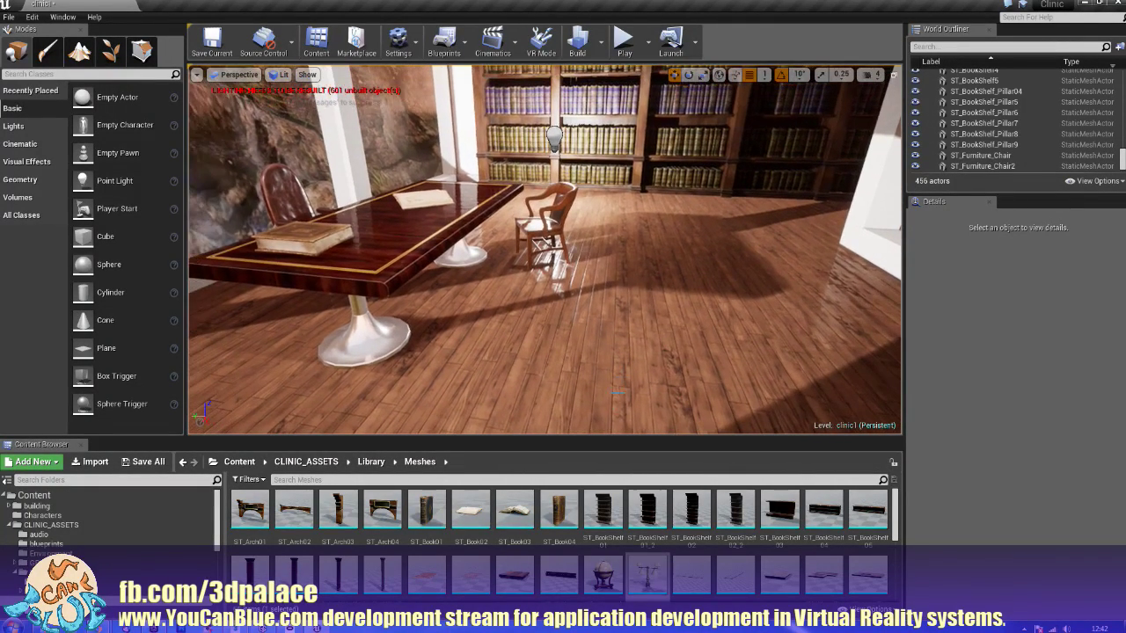
scroll(649, 498, down, 3)
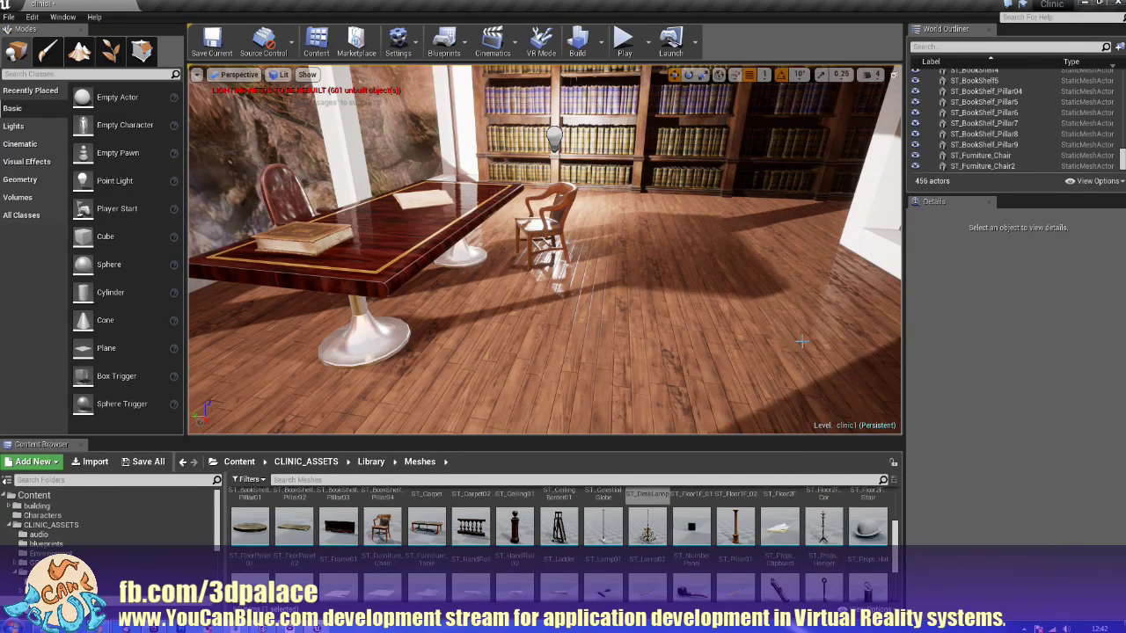
right_drag(802, 342, 765, 299)
key(w)
key(w)
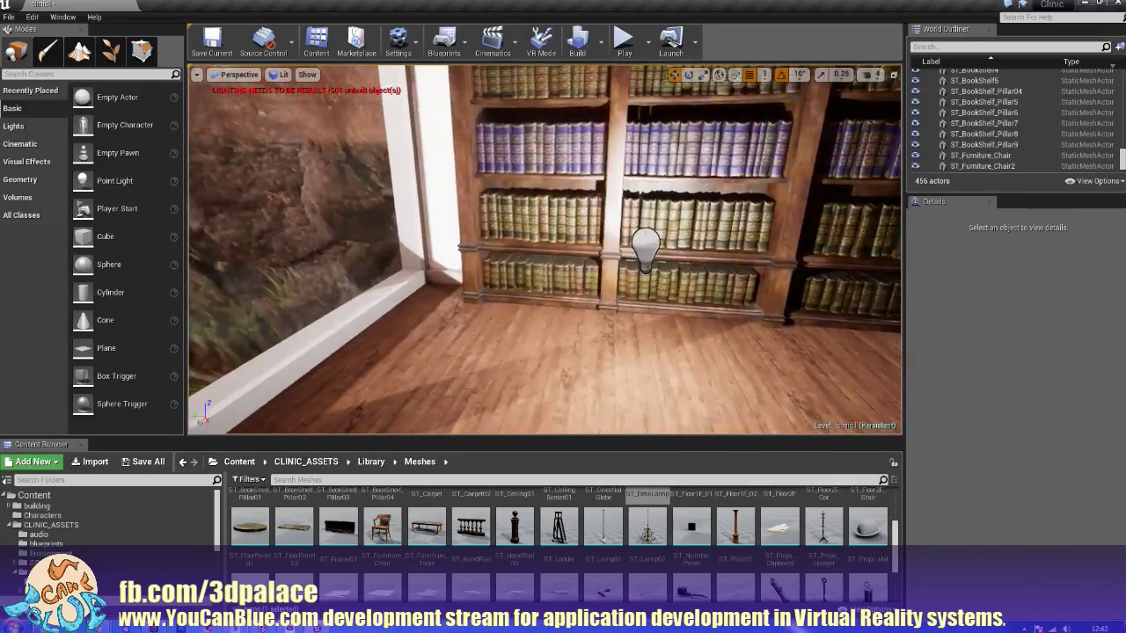
drag(796, 262, 757, 266)
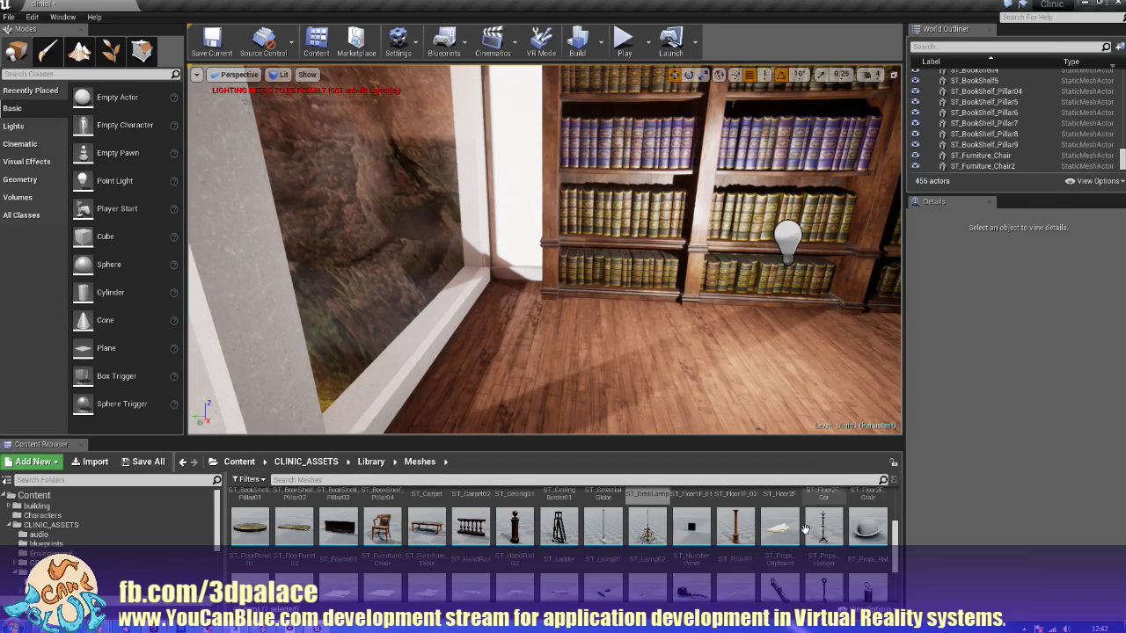
drag(818, 528, 512, 296)
mouse_move(512, 296)
right_down()
mouse_move(482, 291)
mouse_move(519, 291)
mouse_move(519, 269)
mouse_move(475, 269)
mouse_move(475, 292)
mouse_move(513, 299)
right_up()
key(w)
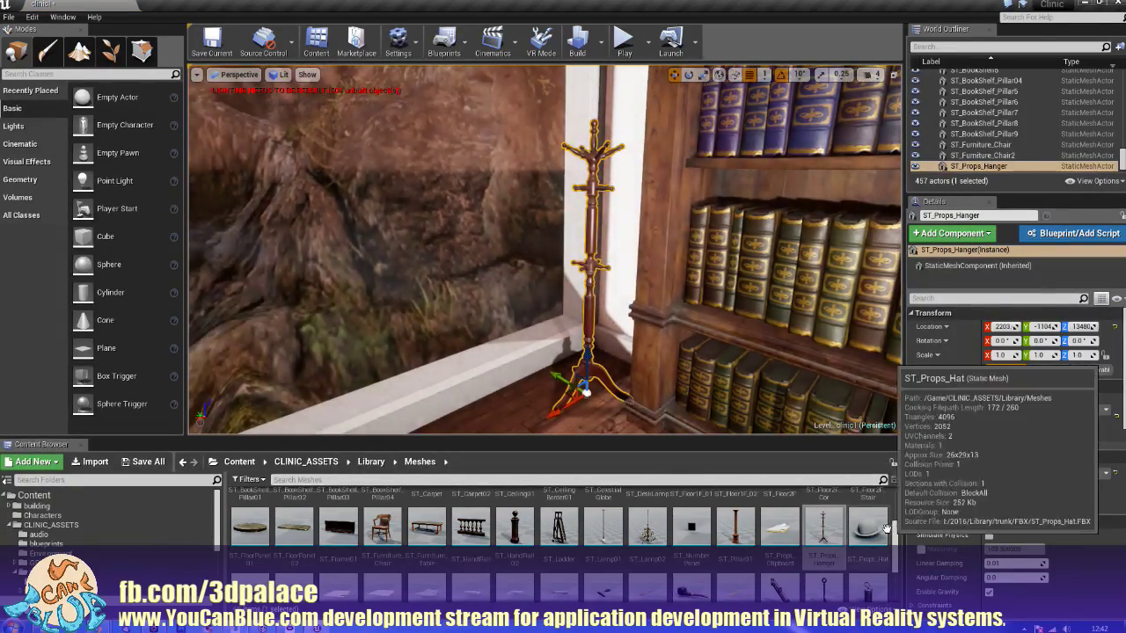
Step: Add the ST_Props_Hat mesh beside the coat stand and rotate it to about -90° in X and 90° in Z
drag(869, 530, 522, 209)
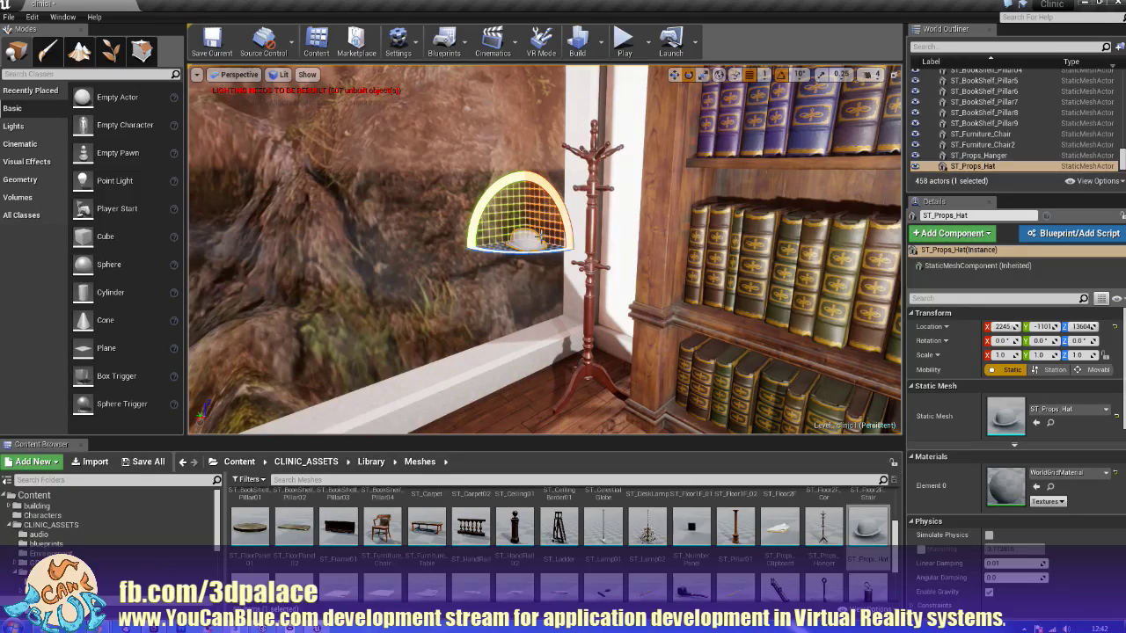
drag(551, 256, 479, 233)
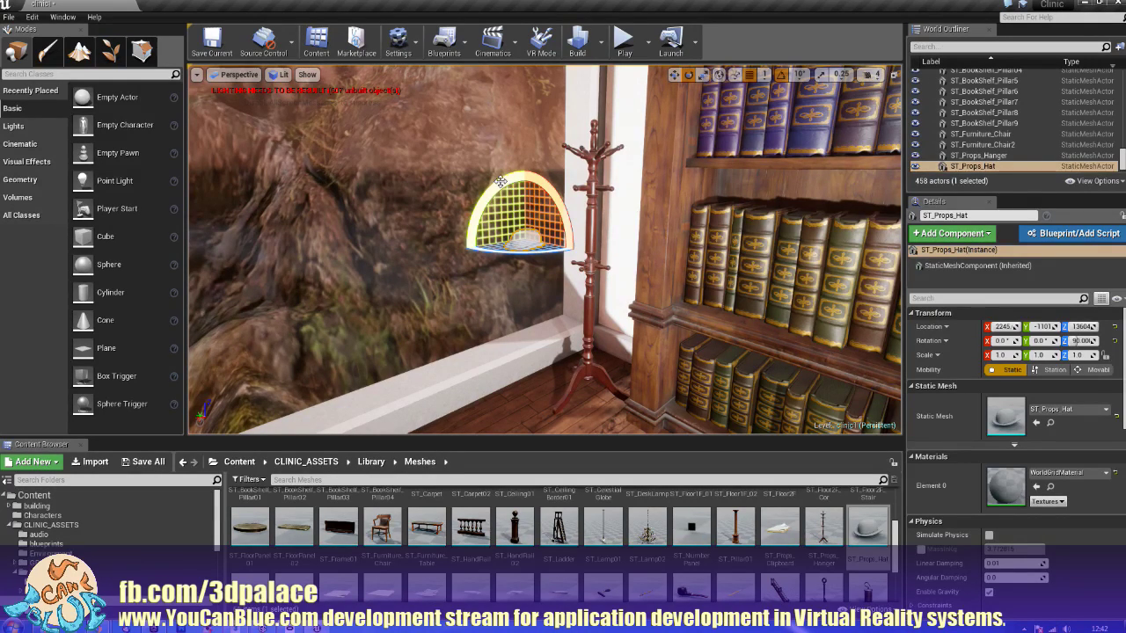
drag(519, 186, 526, 304)
key(w)
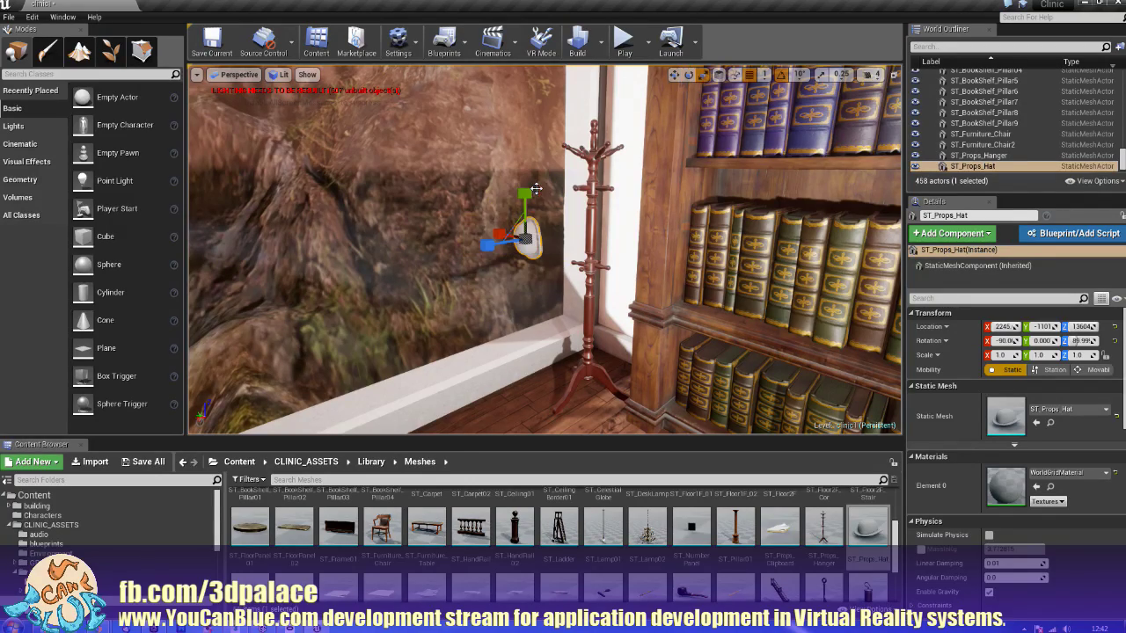
key(w)
Step: Move the hat against the coat stand so it hangs from one of the upper pegs
right_drag(541, 223, 515, 224)
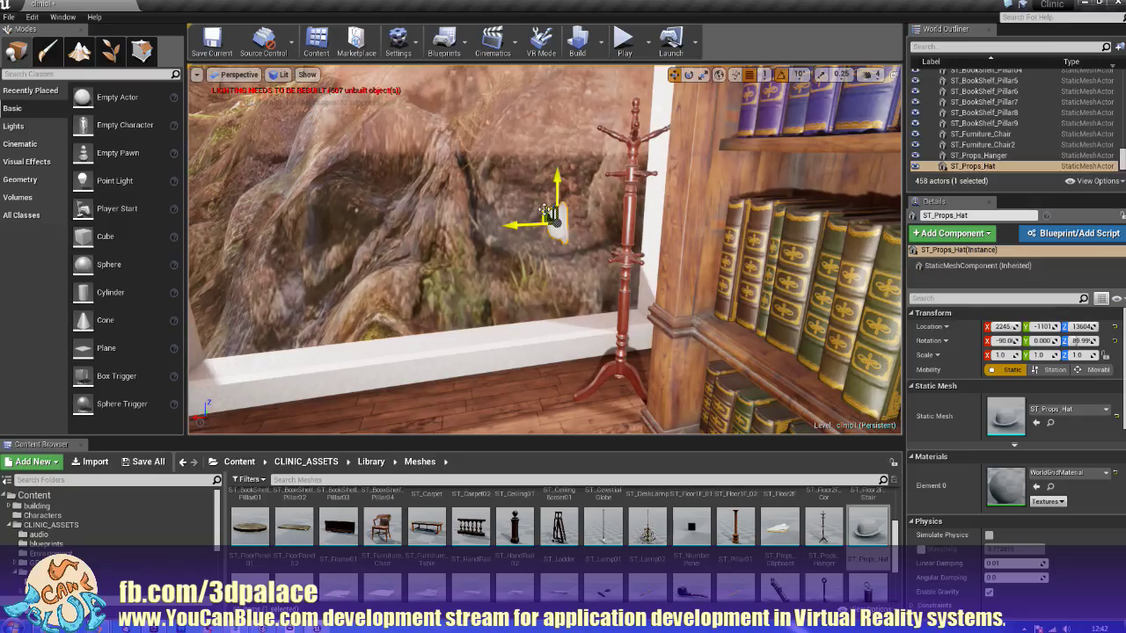
drag(545, 211, 595, 169)
right_drag(595, 169, 502, 197)
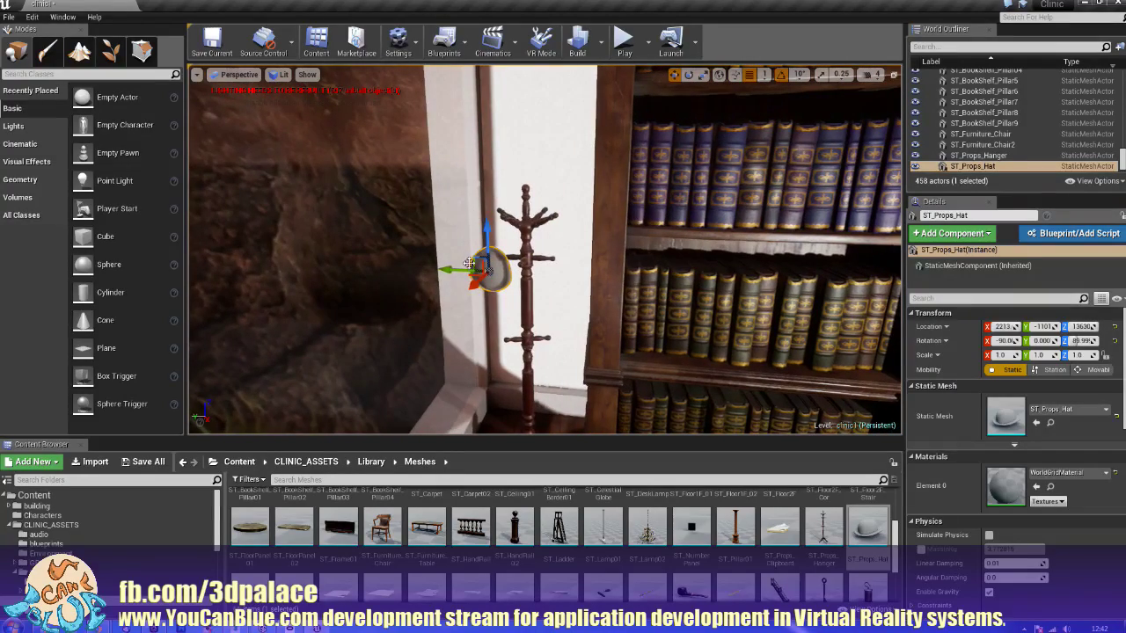
drag(452, 269, 508, 270)
right_drag(545, 257, 404, 257)
drag(467, 251, 456, 253)
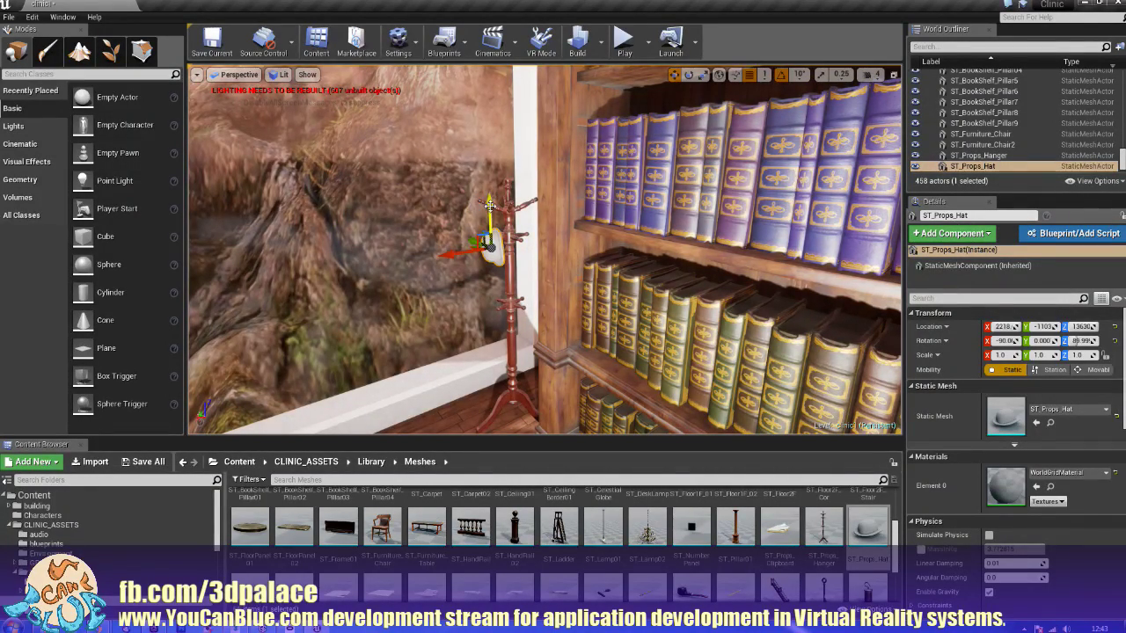
drag(489, 205, 489, 208)
Step: Look through the library meshes for further props to place in the room
key(s)
right_drag(474, 295, 538, 308)
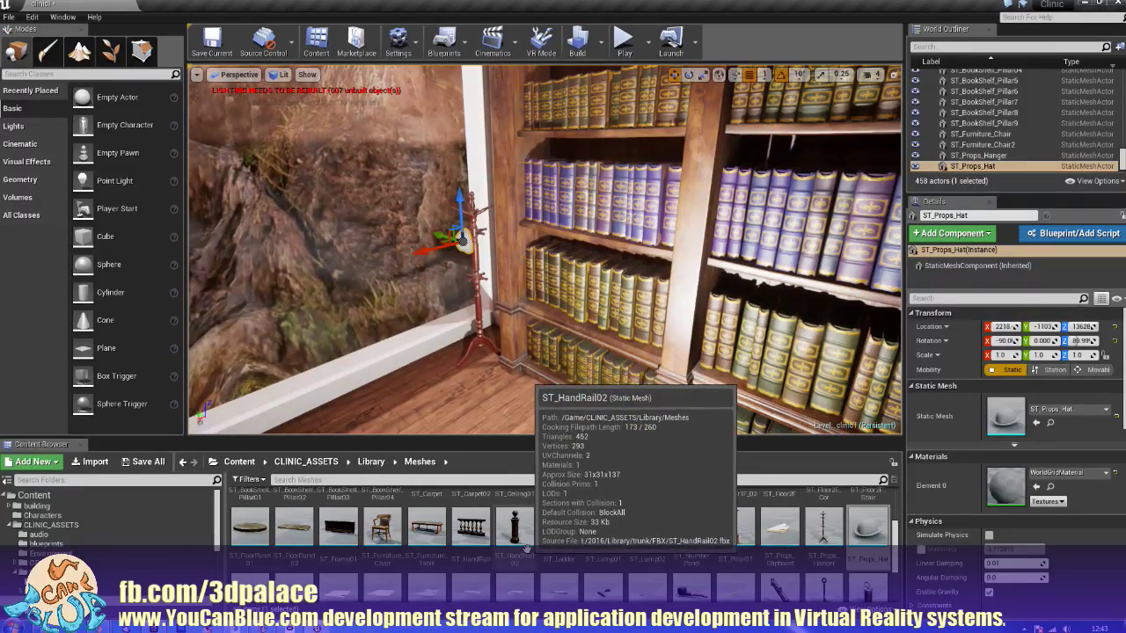
scroll(532, 540, down, 1)
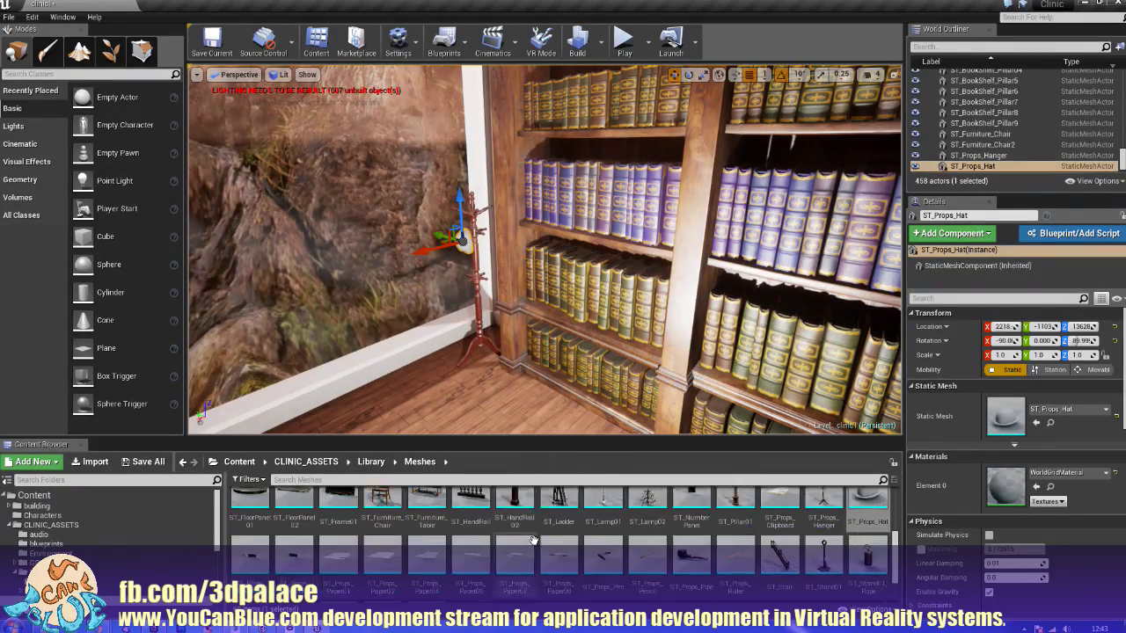
scroll(533, 540, down, 2)
scroll(532, 540, down, 1)
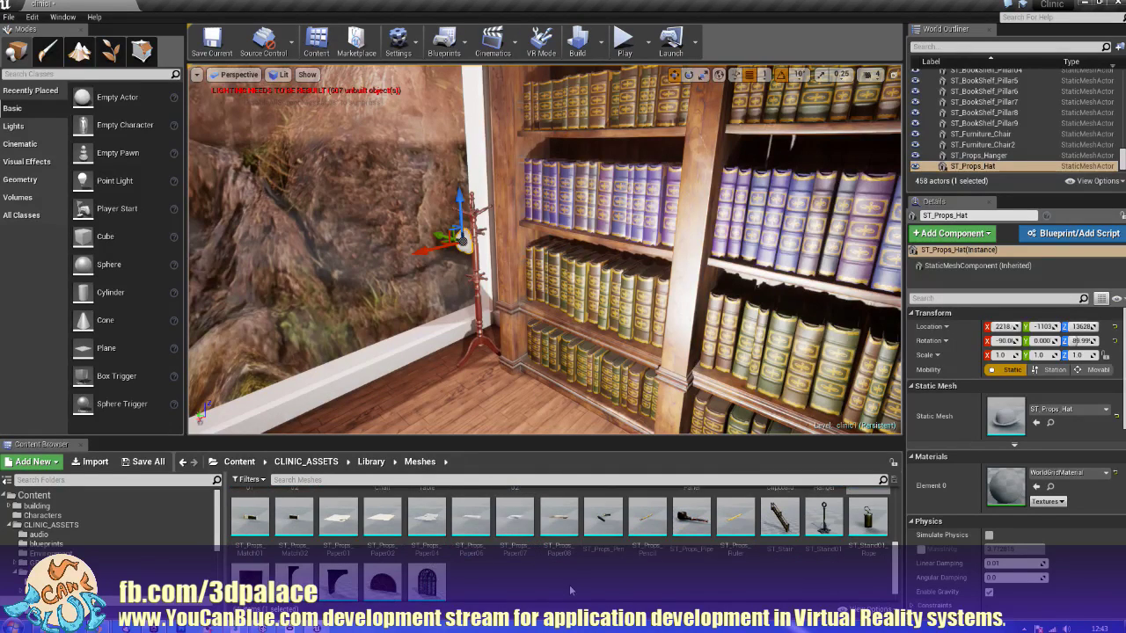
scroll(570, 587, down, 1)
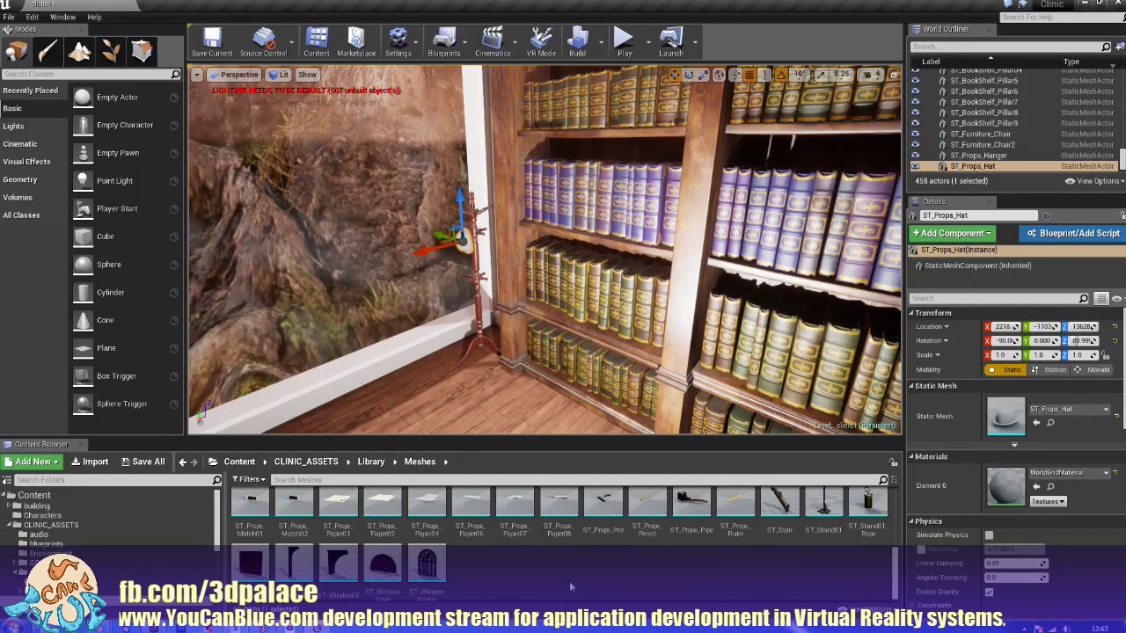
scroll(569, 587, up, 1)
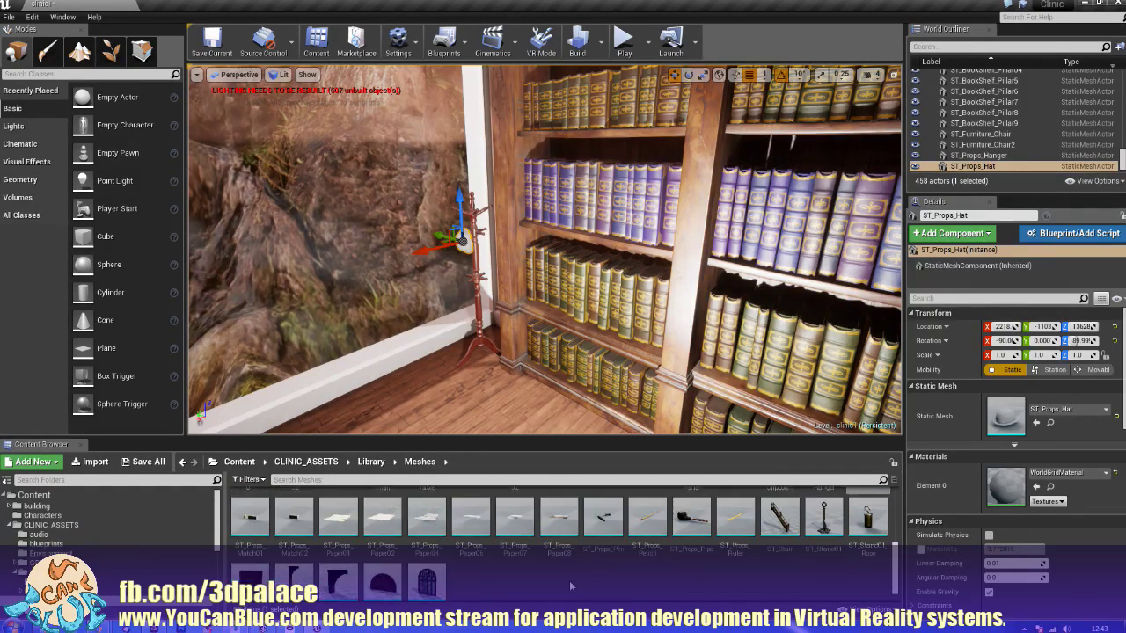
scroll(569, 581, down, 1)
scroll(568, 579, up, 5)
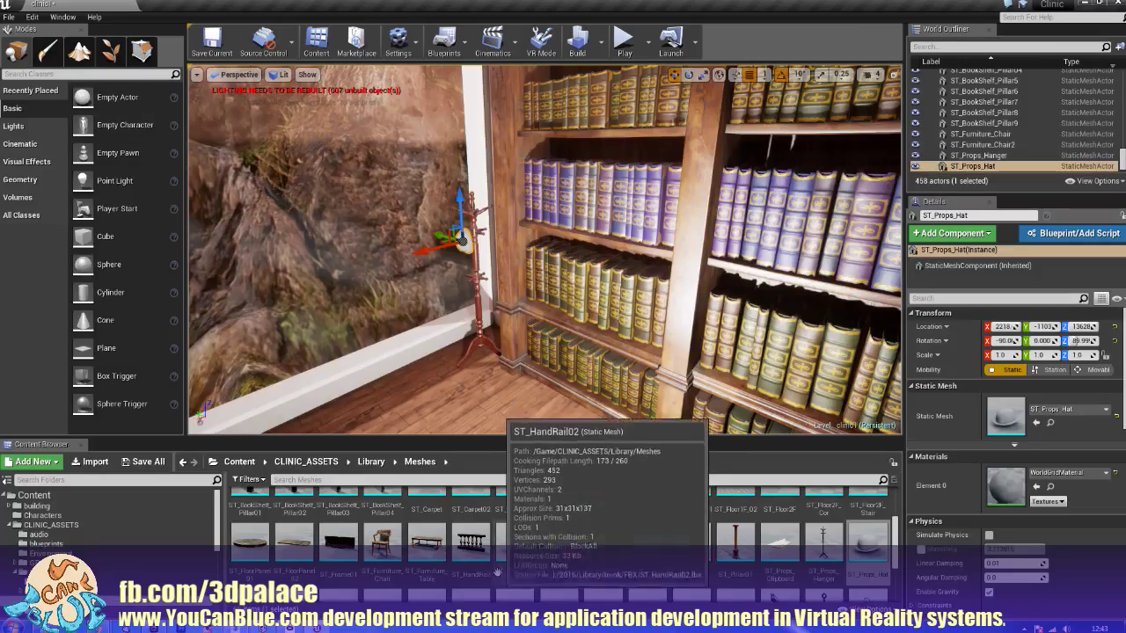
scroll(514, 527, up, 2)
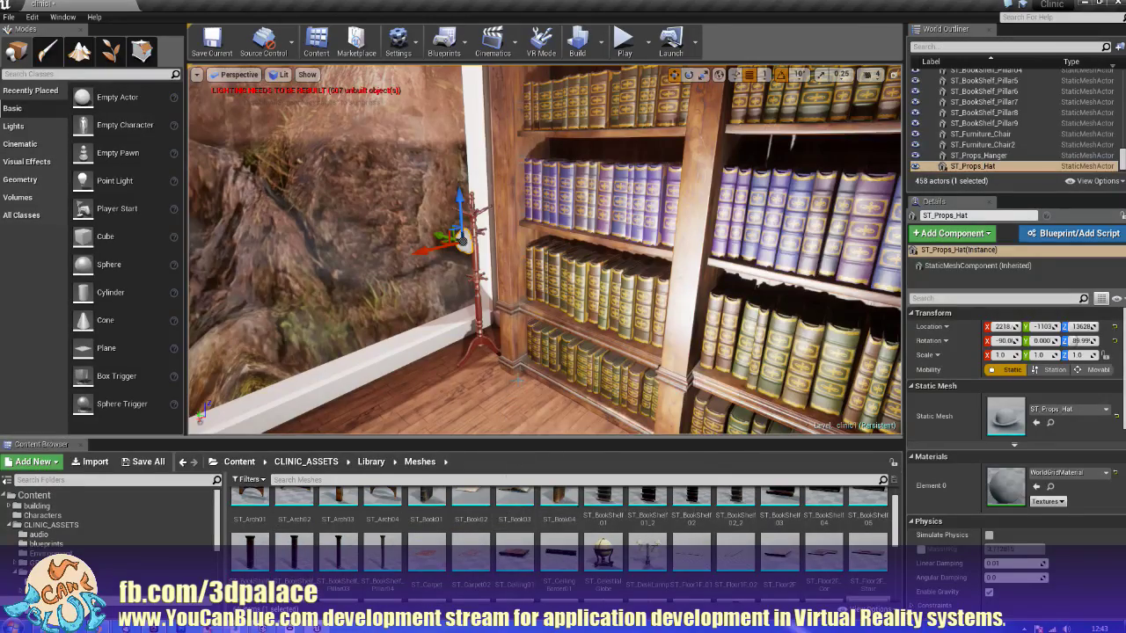
Step: Try out the ST_CelestialGlobe mesh on the floor between the desk and the bookcases and delete it again
right_drag(524, 393, 312, 449)
drag(601, 545, 584, 376)
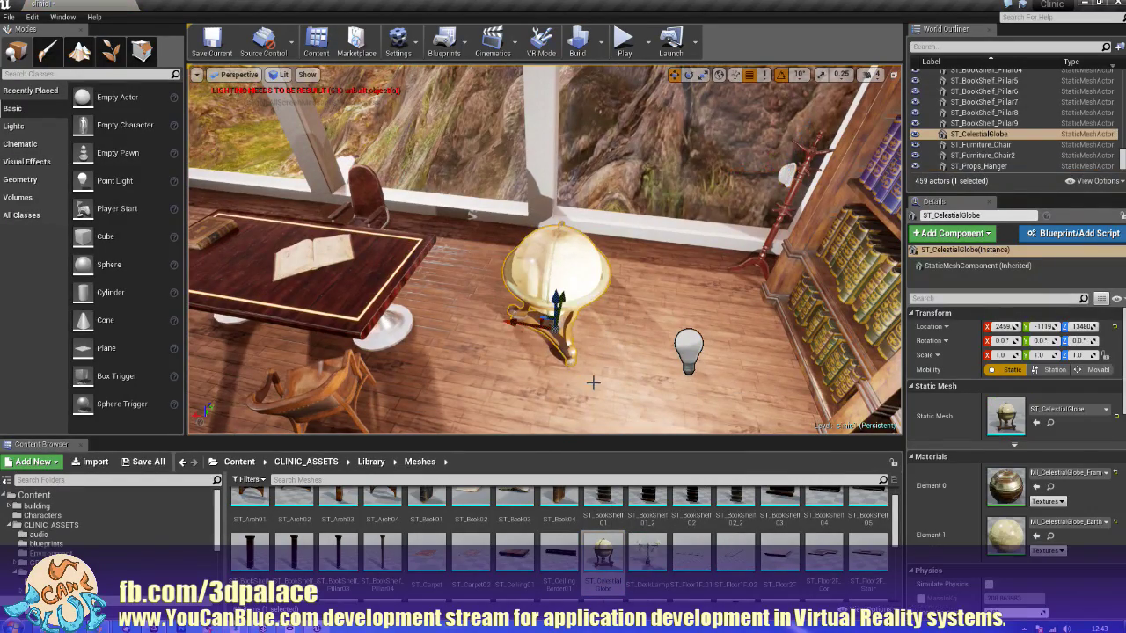
right_drag(593, 383, 536, 316)
right_drag(549, 364, 545, 364)
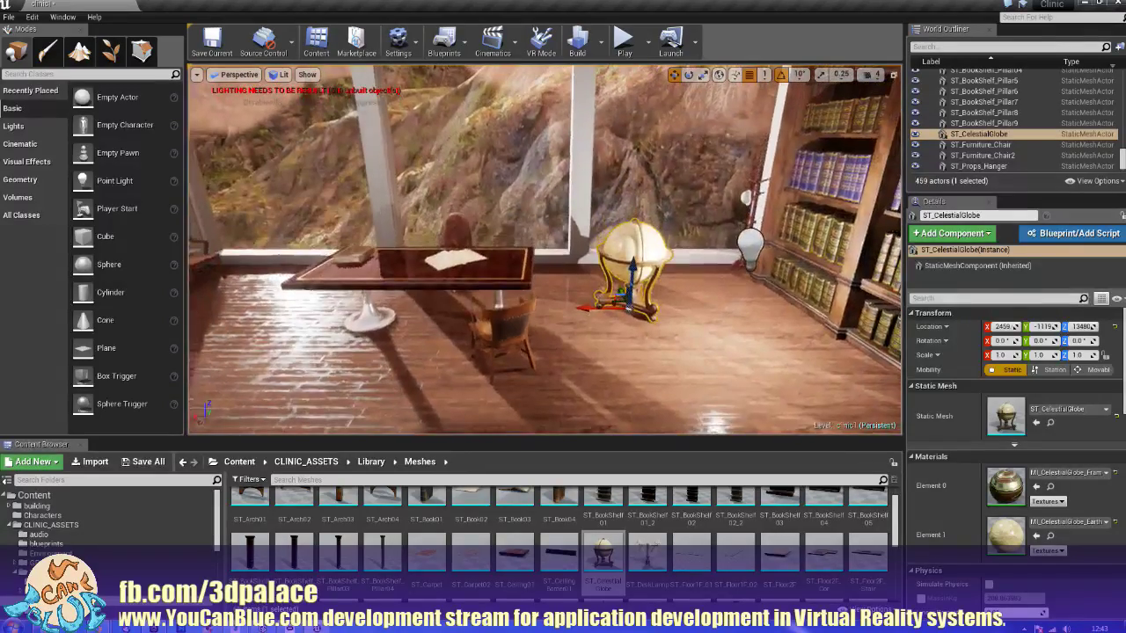
key(Delete)
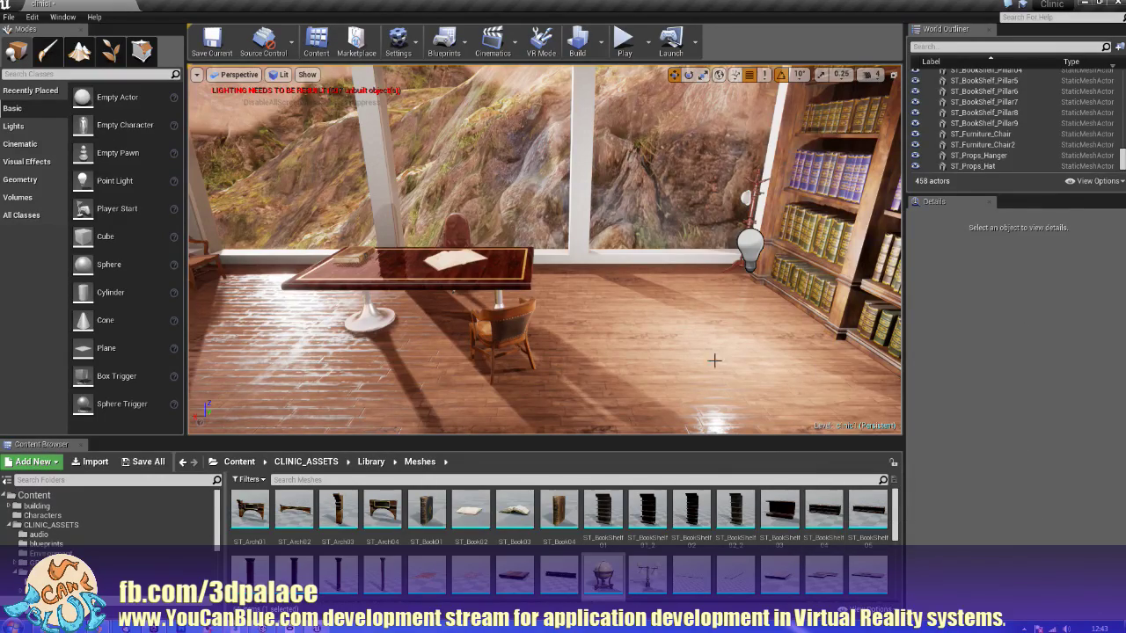
Step: Add the ST_BookShelf04 mesh on the open floor beyond the desk and rotate it to 90° in Z
right_drag(713, 359, 606, 366)
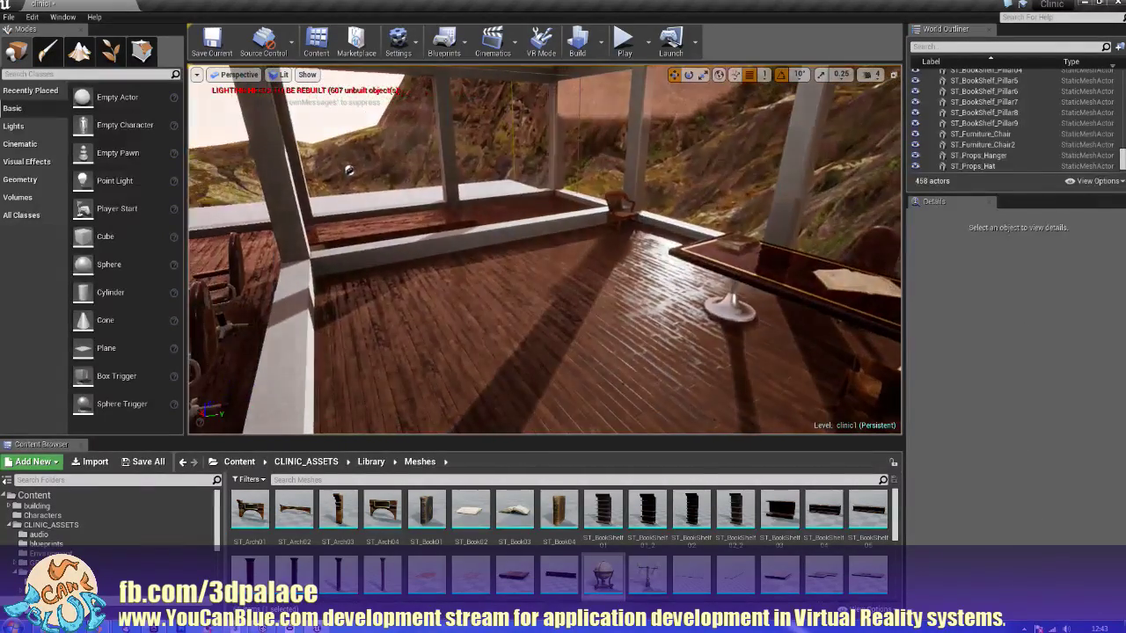
drag(824, 508, 565, 339)
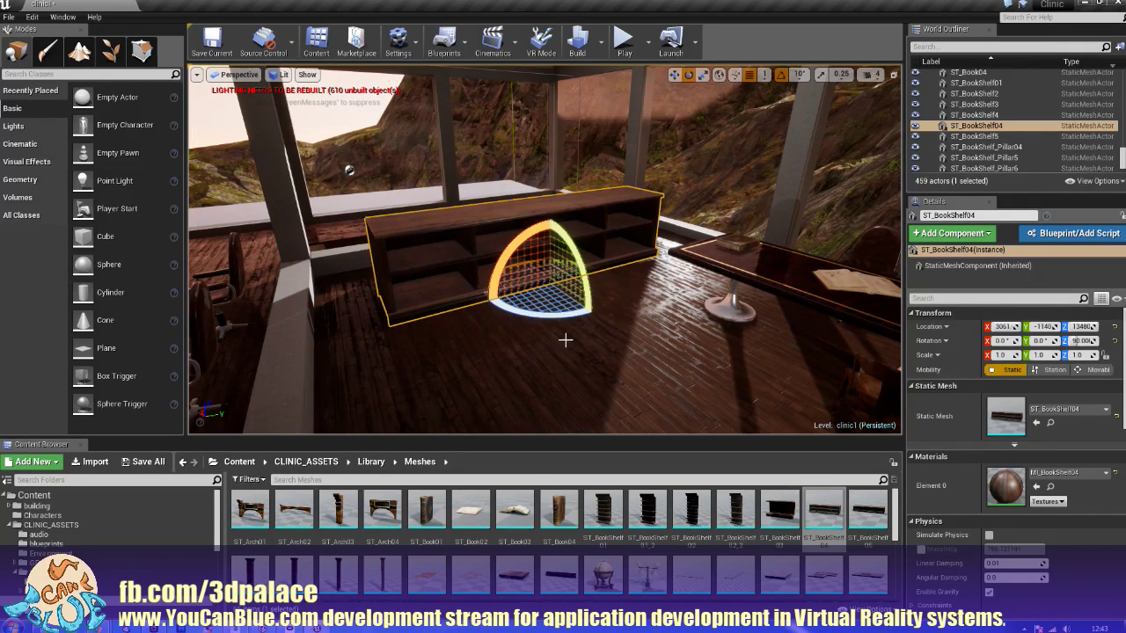
right_drag(565, 339, 458, 343)
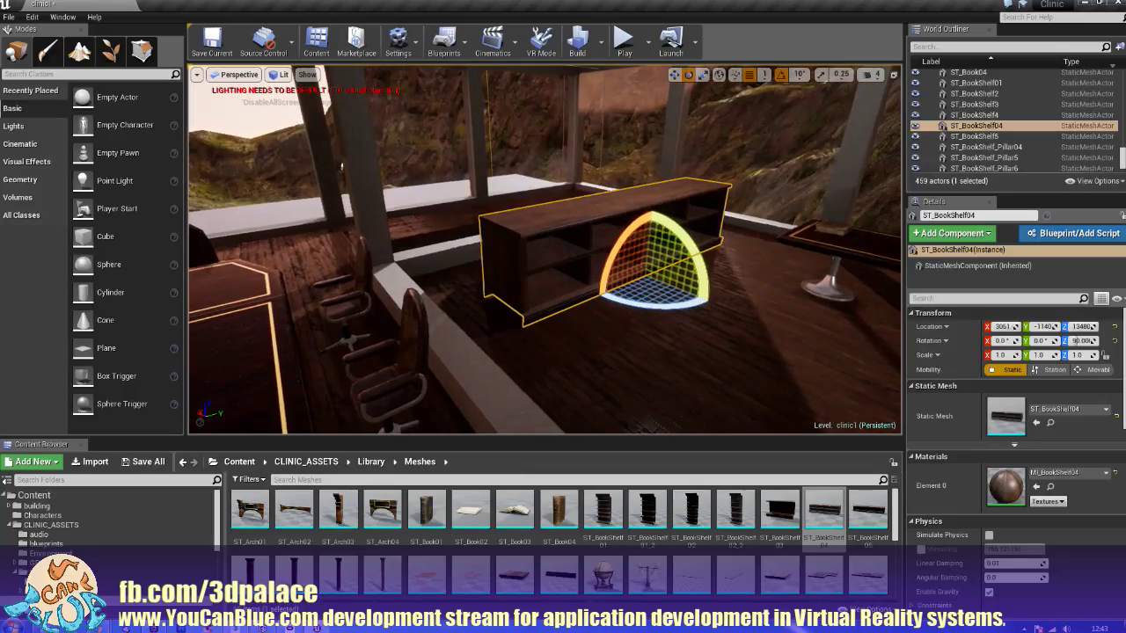
right_drag(341, 165, 357, 263)
Step: Move the low bookshelf back against the low wall at the end of the room
key(w)
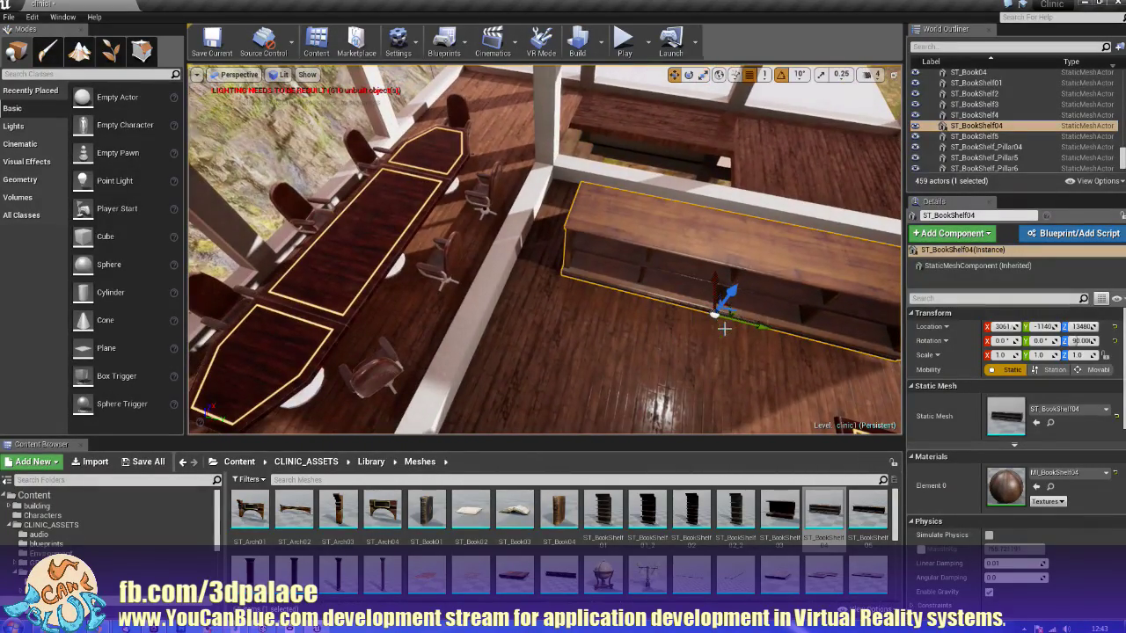
right_drag(763, 320, 687, 309)
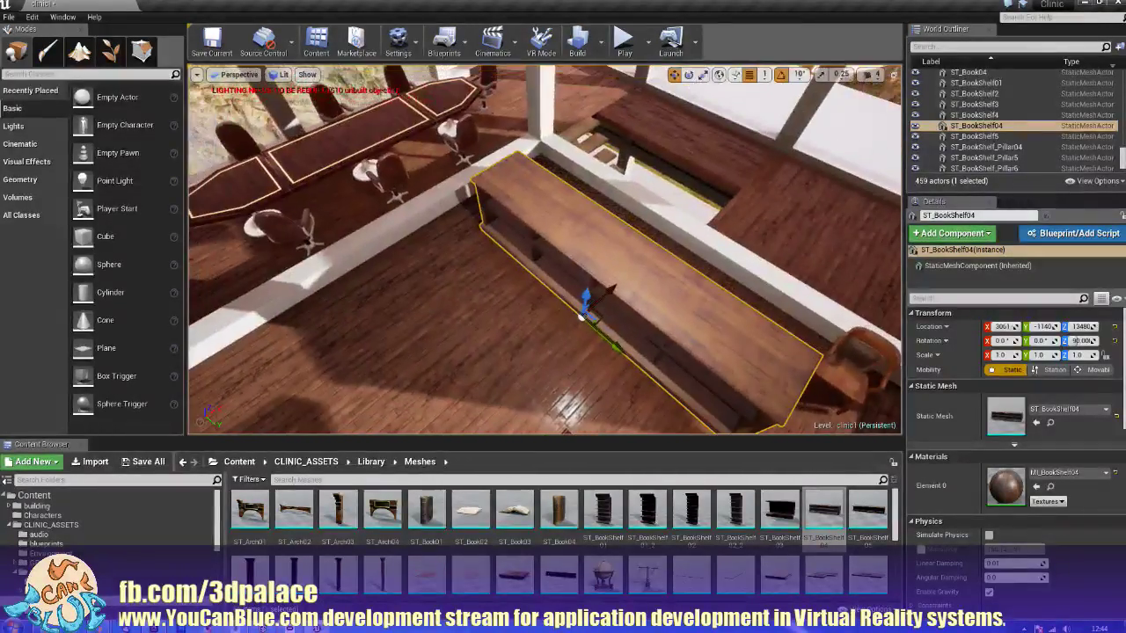
drag(595, 311, 654, 269)
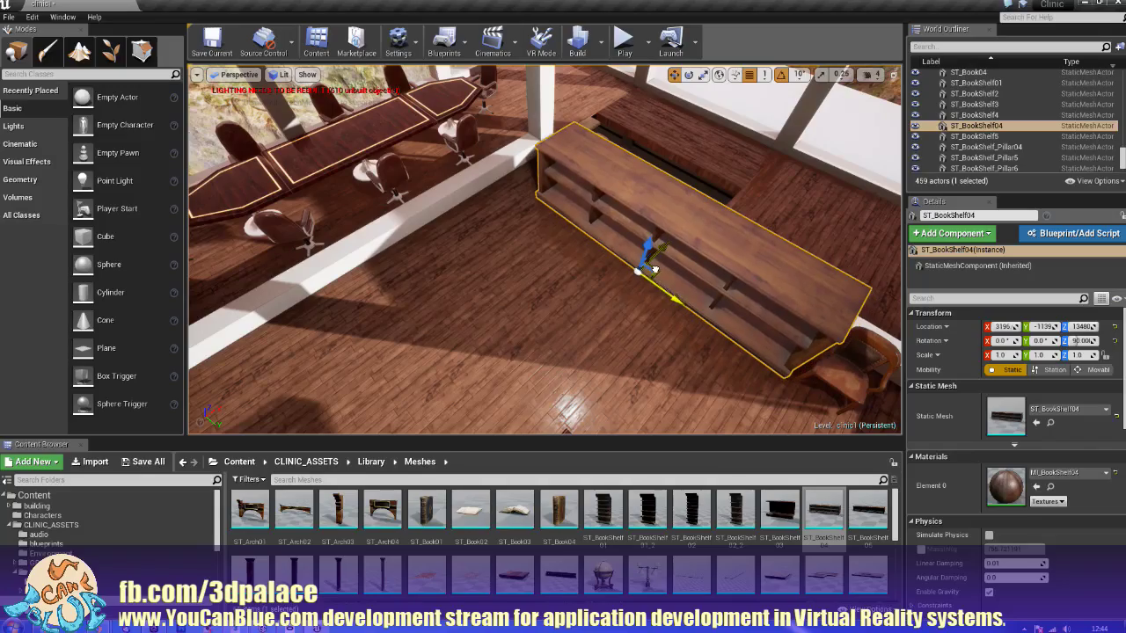
right_drag(608, 286, 710, 255)
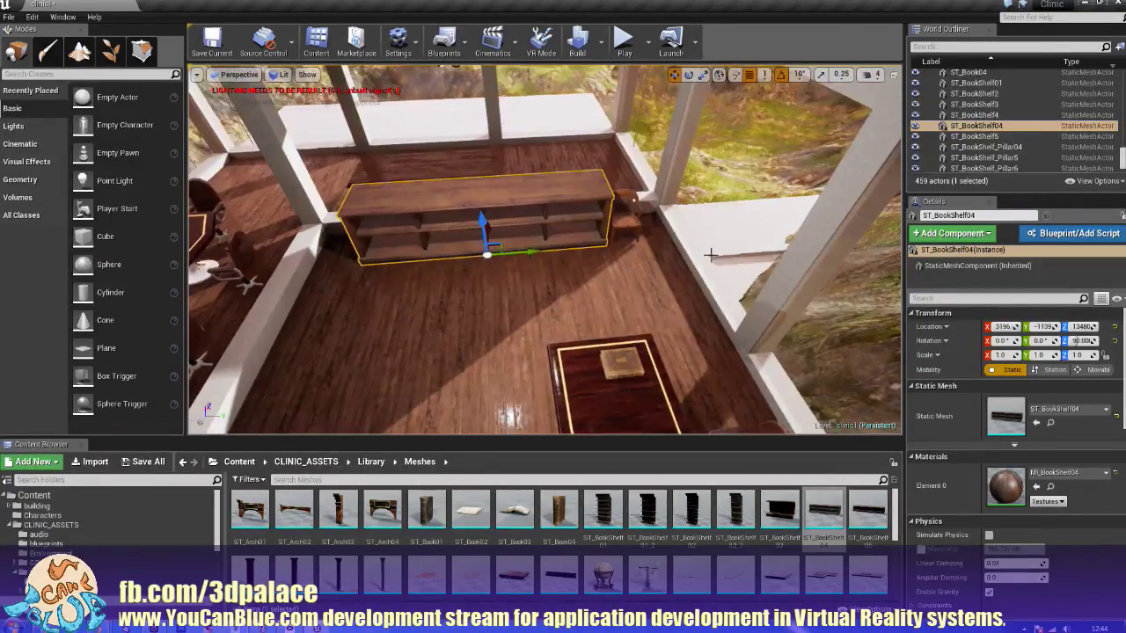
Step: Delete the wooden chair in the corner beside the low bookshelf and shift the shelf slightly towards that corner
click(636, 223)
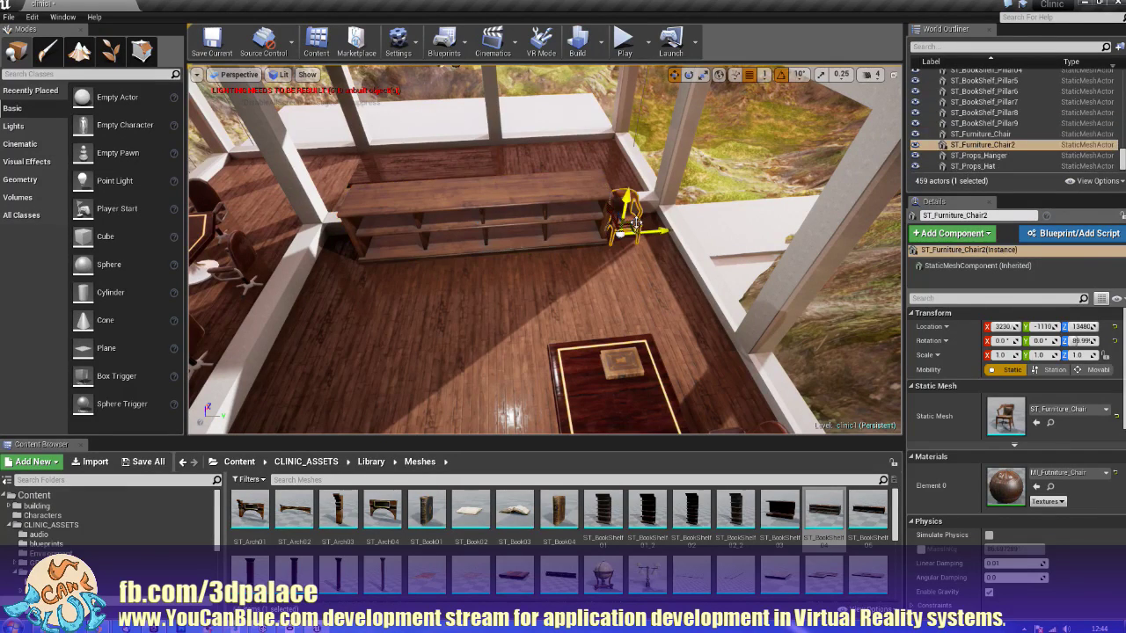
key(Delete)
click(513, 229)
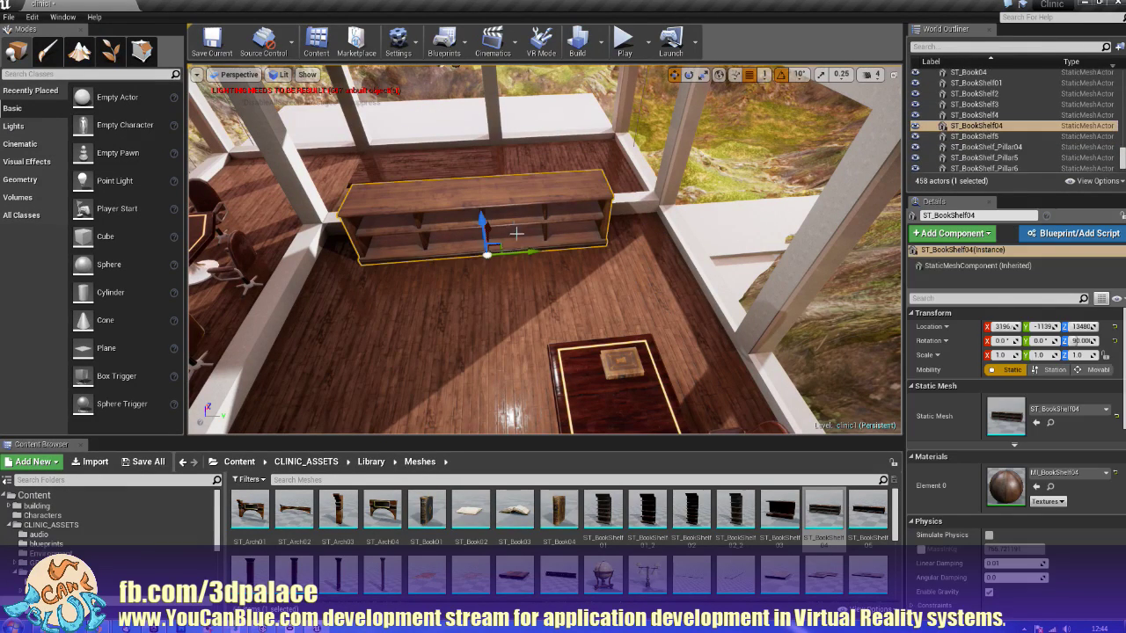
drag(520, 252, 536, 250)
right_drag(537, 250, 844, 257)
alt+drag(272, 145, 386, 160)
right_drag(546, 250, 444, 289)
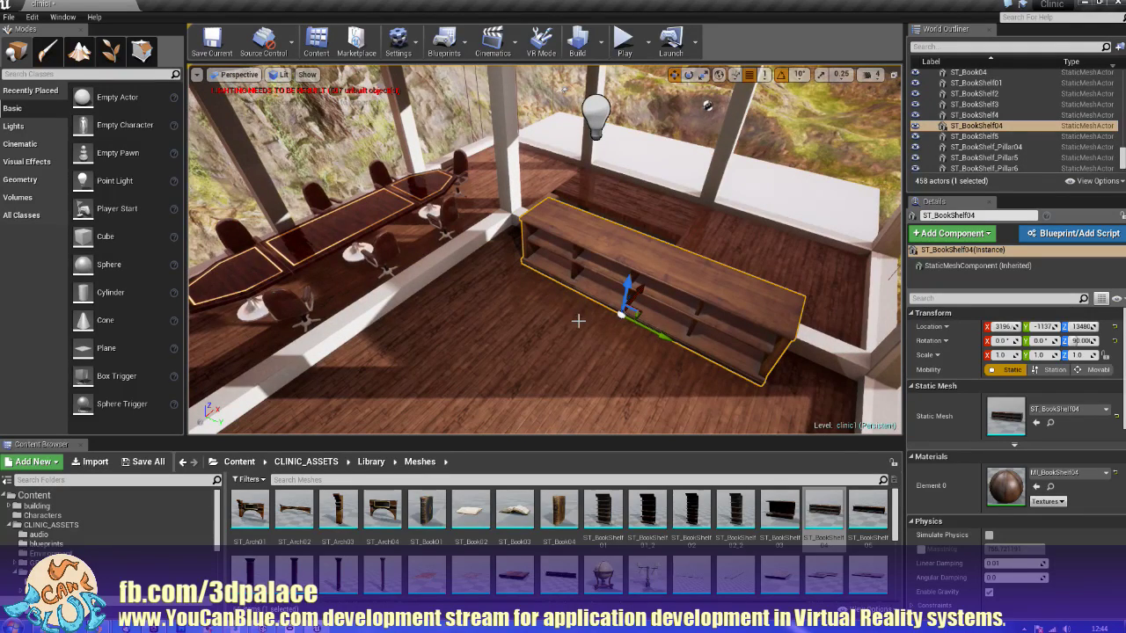
Step: Place the ST_BookShelf05 mesh along the low wall beside the conference table, at right angles to the first low bookshelf
mouse_move(859, 505)
mouse_down()
mouse_move(716, 266)
mouse_move(510, 292)
mouse_move(428, 343)
mouse_up()
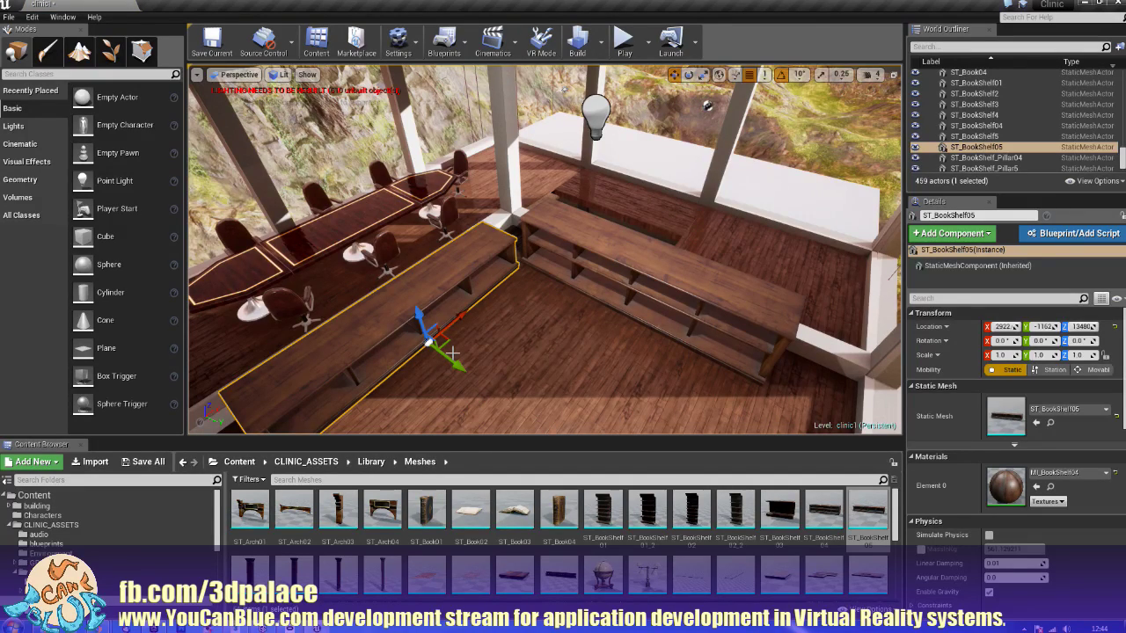
right_drag(530, 337, 439, 316)
right_drag(591, 316, 540, 319)
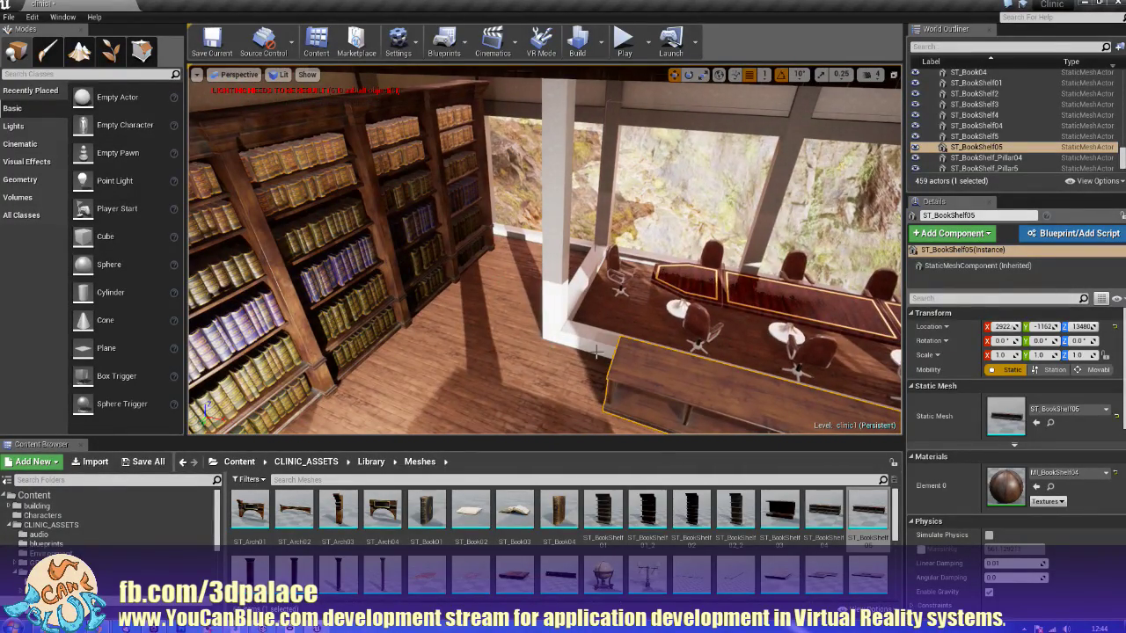
right_drag(545, 290, 787, 332)
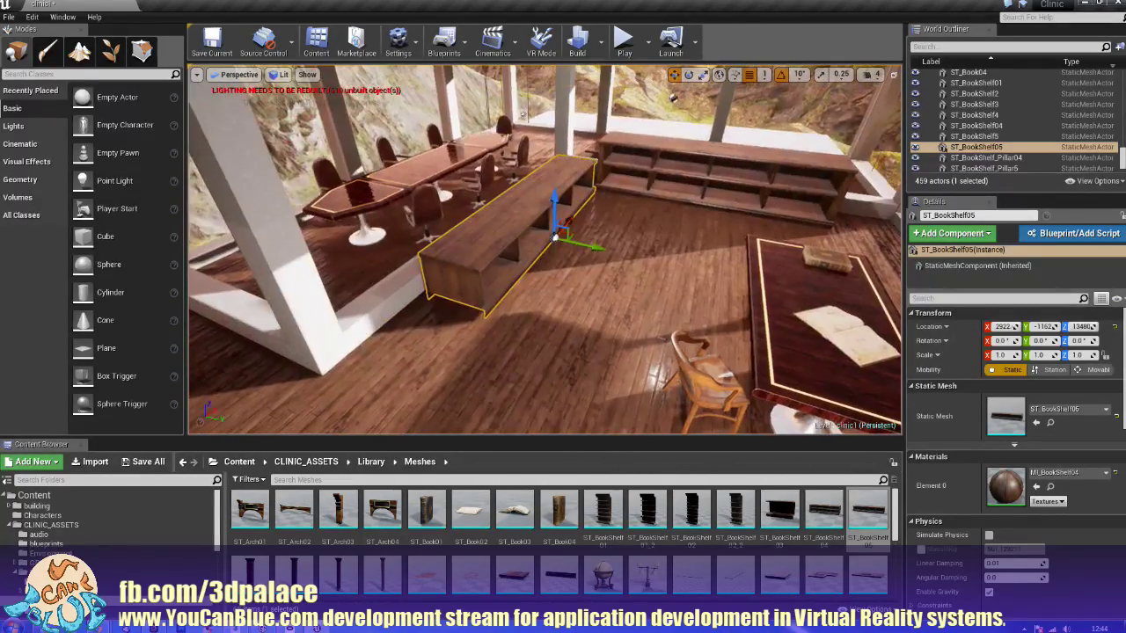
right_drag(486, 313, 484, 293)
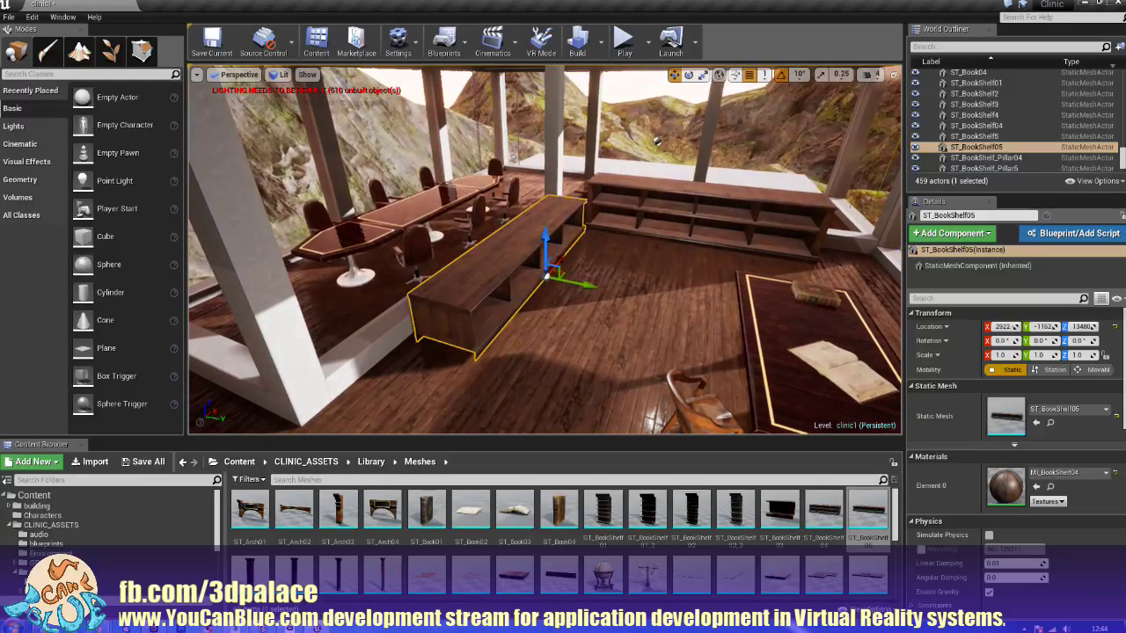
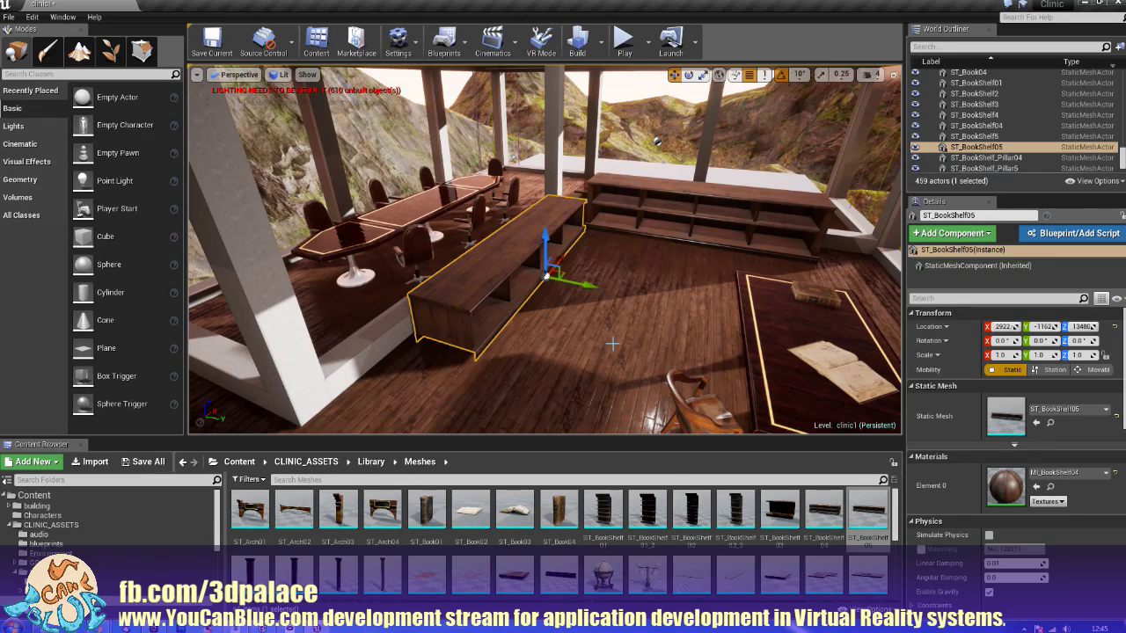
Step: Move ST_BookShelf05 closer against the low wall and shift it towards the other low bookshelf, to about 2937 in X
right_drag(612, 343, 453, 319)
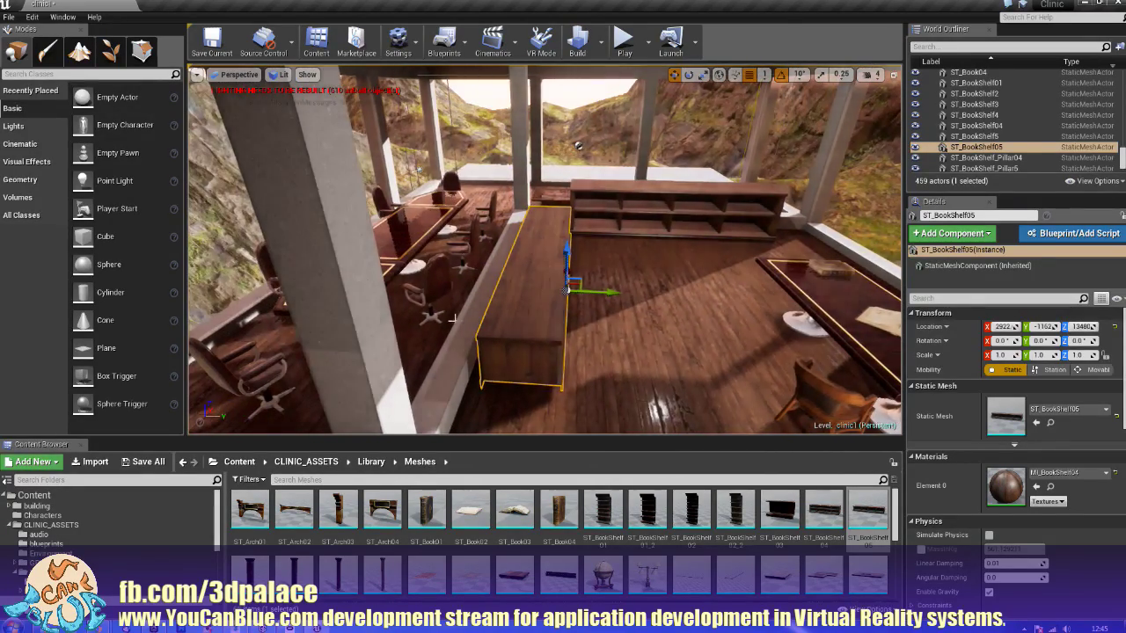
drag(595, 292, 586, 294)
click(623, 288)
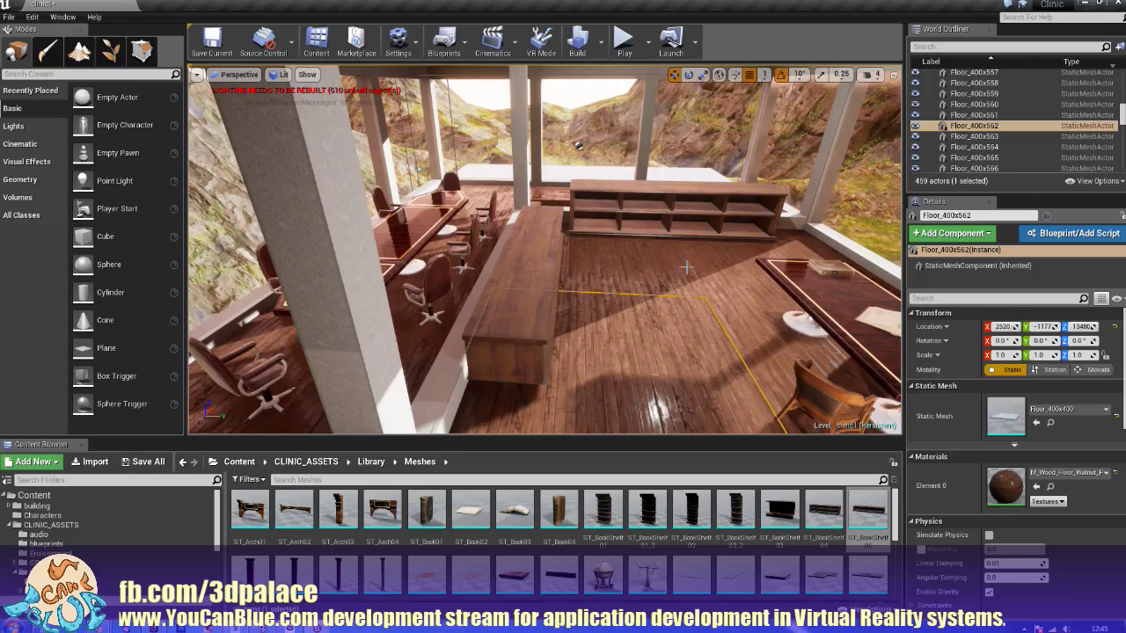
right_drag(578, 249, 637, 281)
right_drag(678, 248, 678, 249)
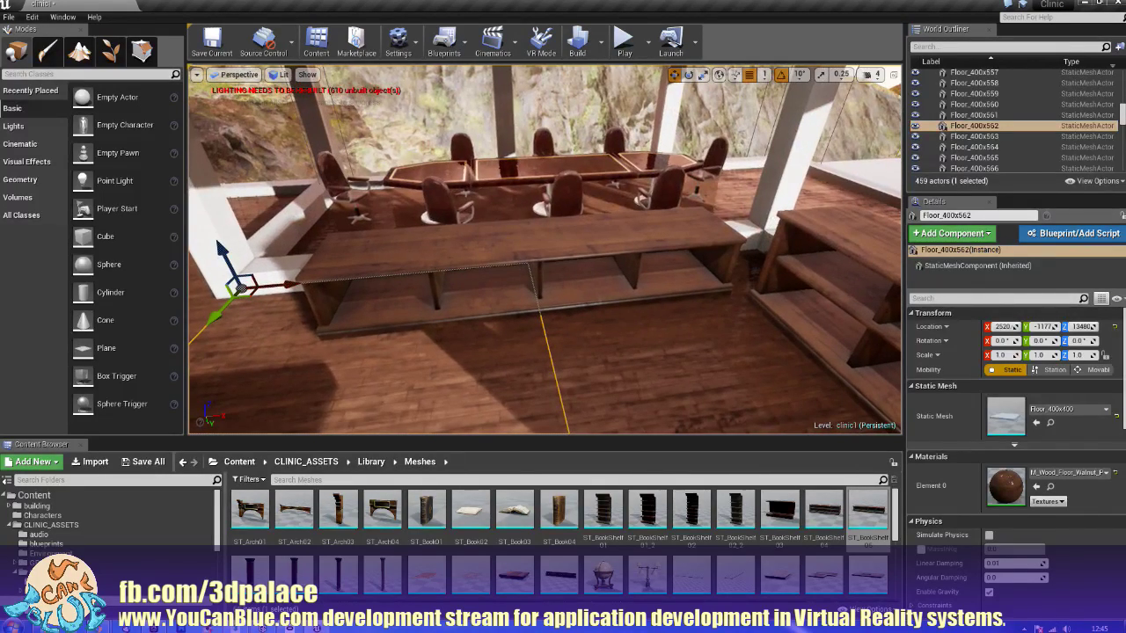
click(678, 249)
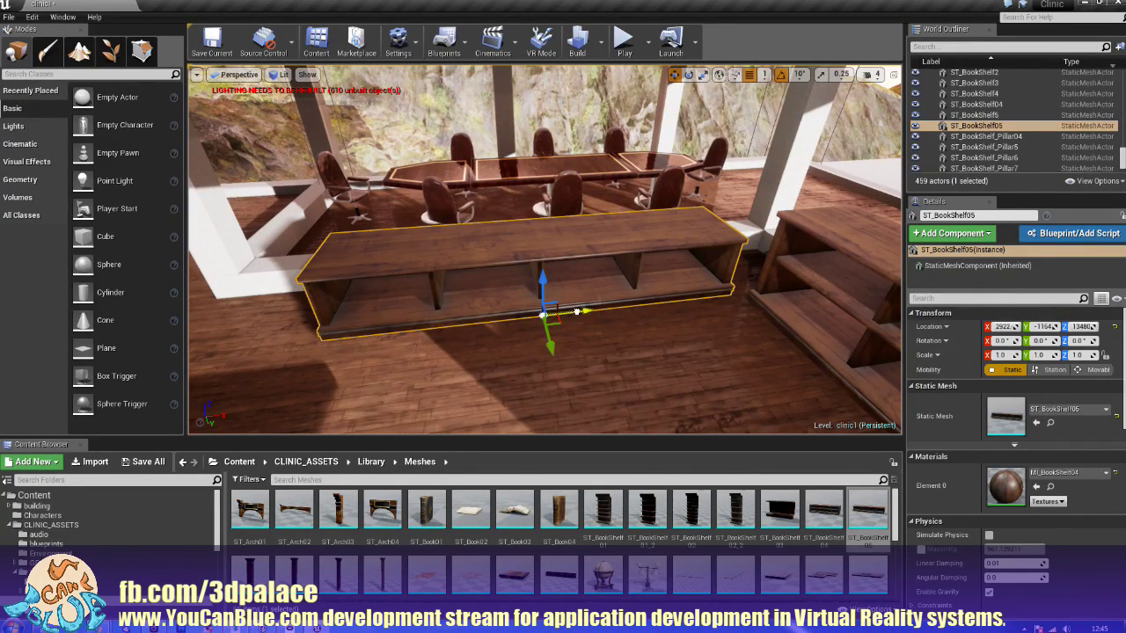
drag(576, 310, 587, 309)
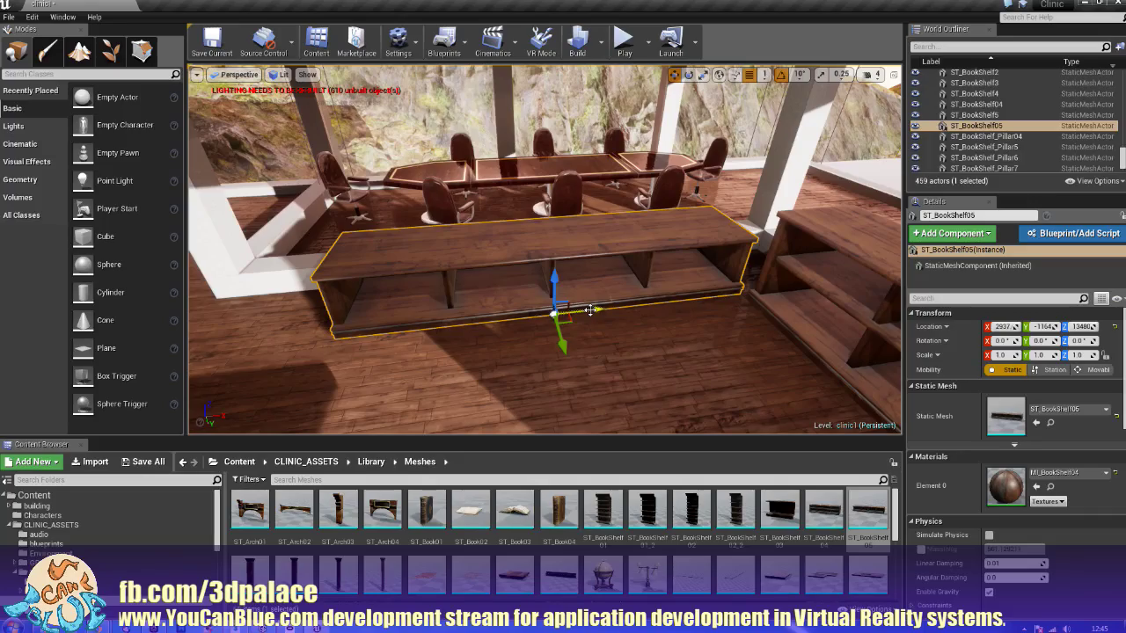
Step: Add a BP_BookLayout02 book row from the library's Blueprint folder on top of ST_BookShelf04 and rotate it to 90° in Z
right_drag(619, 343, 866, 356)
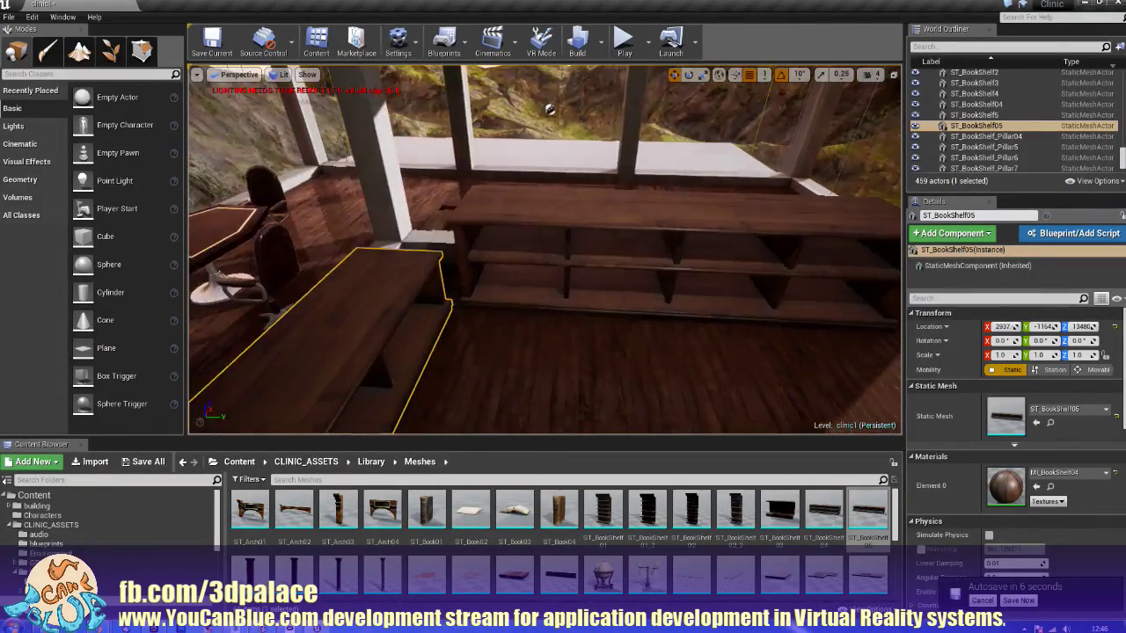
click(370, 462)
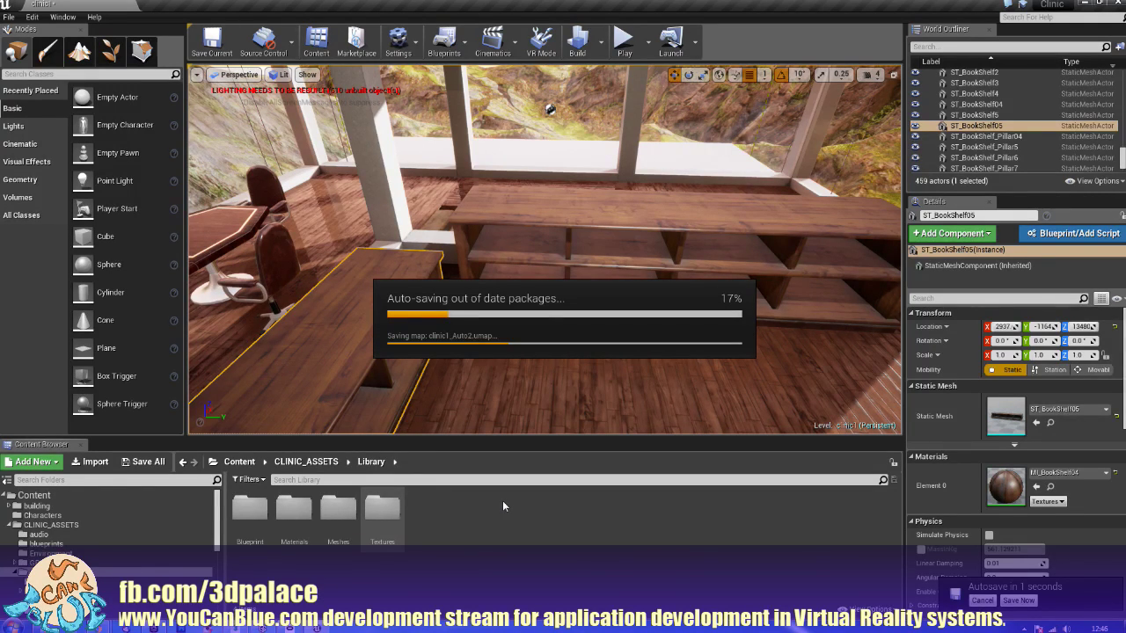
double_click(268, 513)
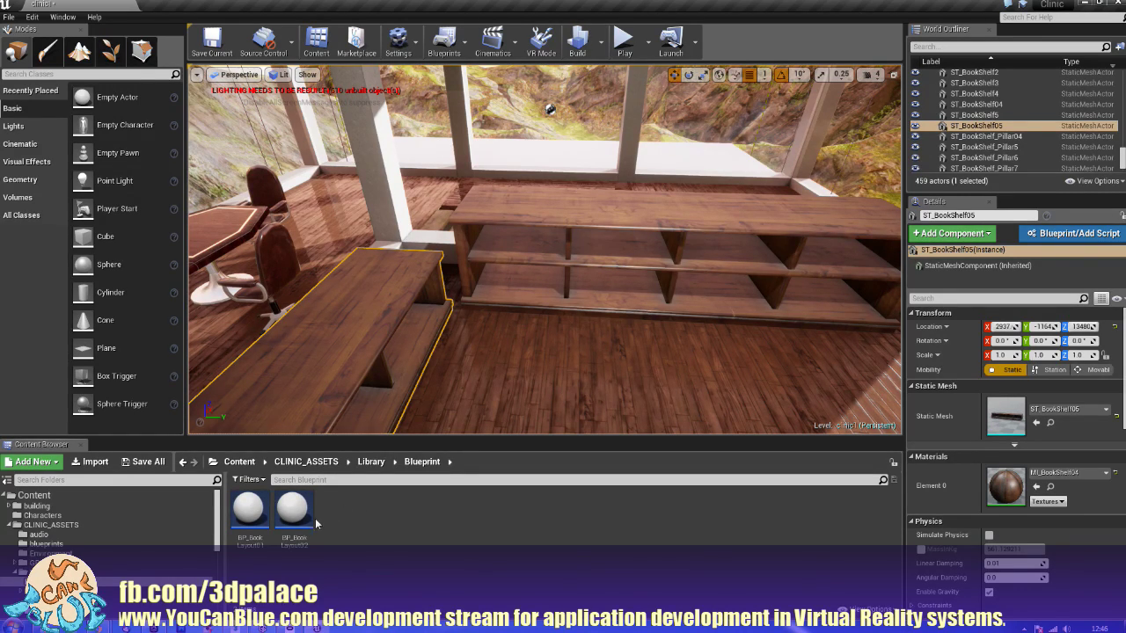
drag(299, 523, 542, 255)
key(e)
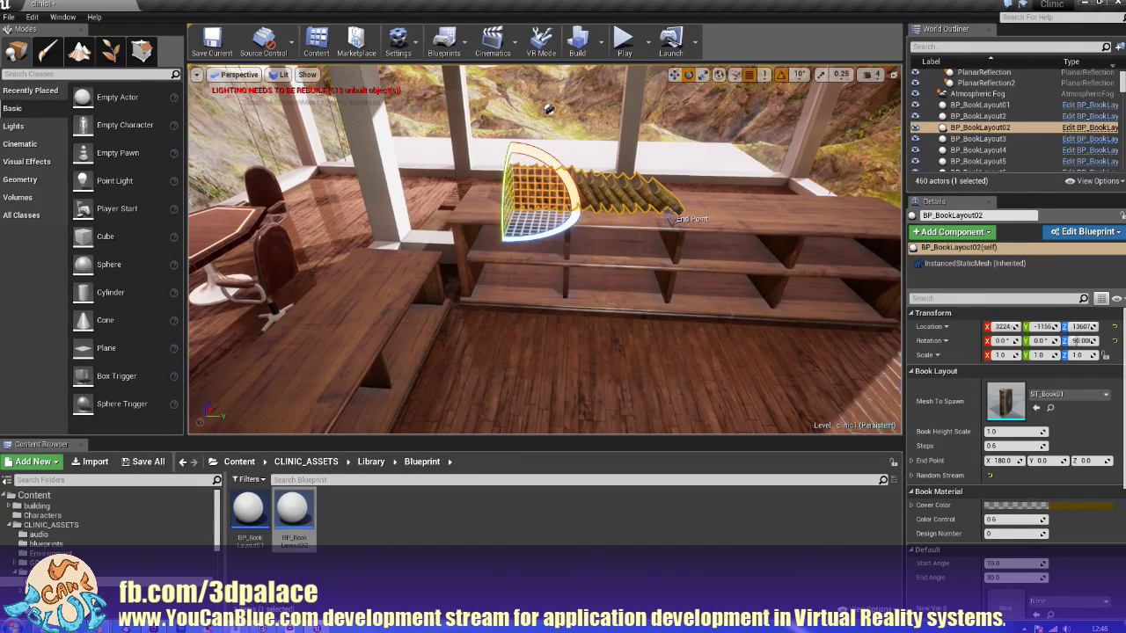
right_drag(545, 249, 370, 273)
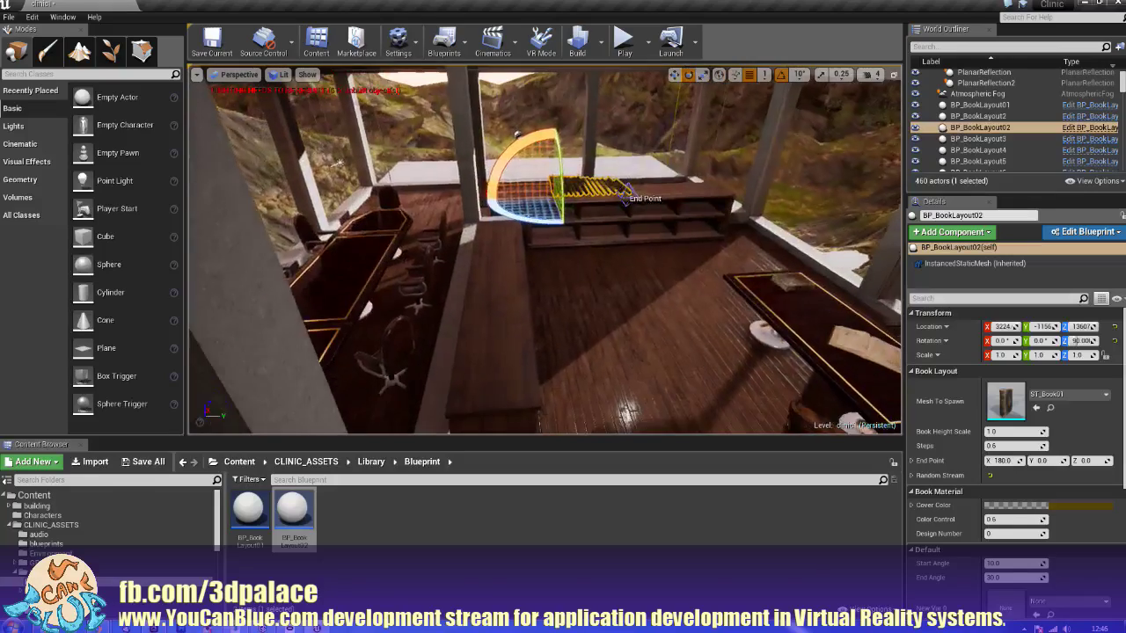
Step: Play-test the level from the floor between the two low bookshelves, look around the shelves, and end the session
right_drag(470, 258, 582, 349)
right_click(583, 354)
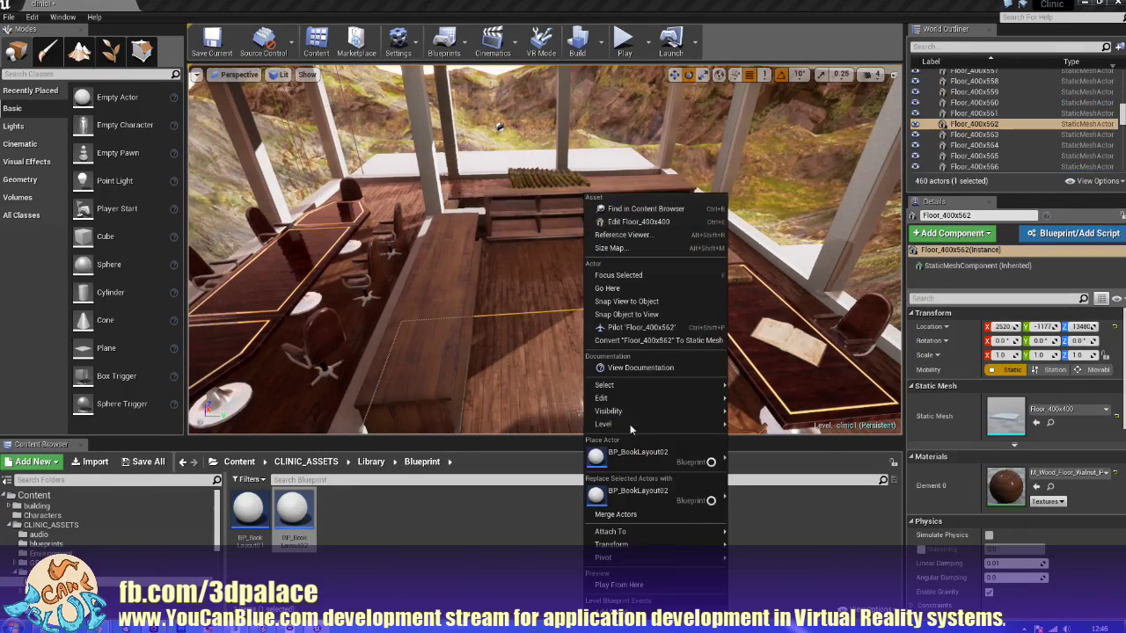
click(627, 587)
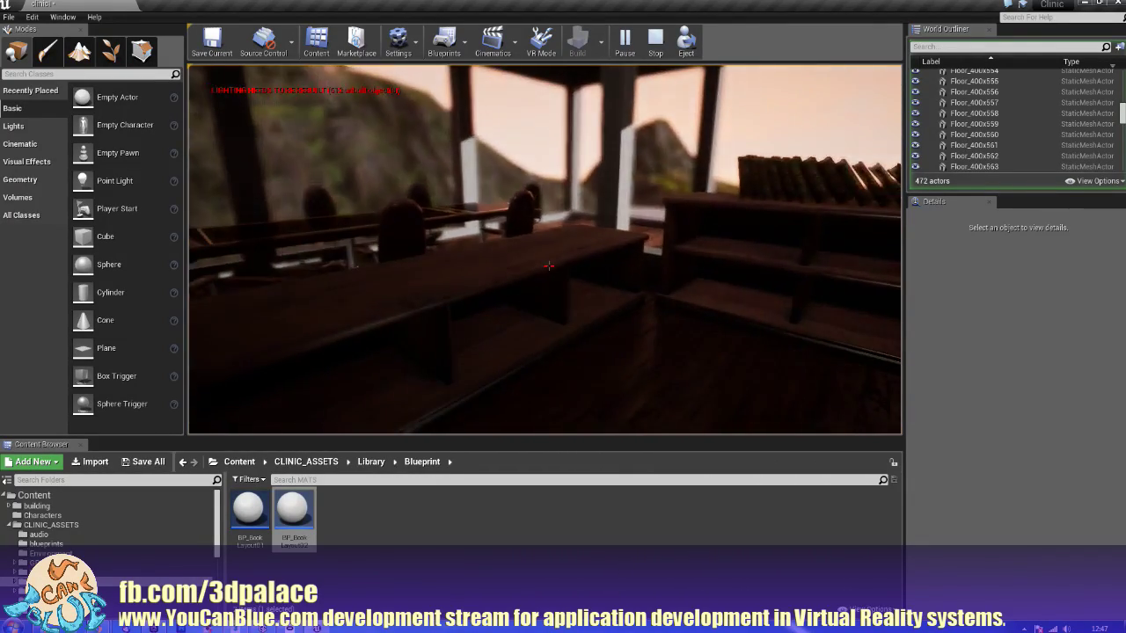
key(Escape)
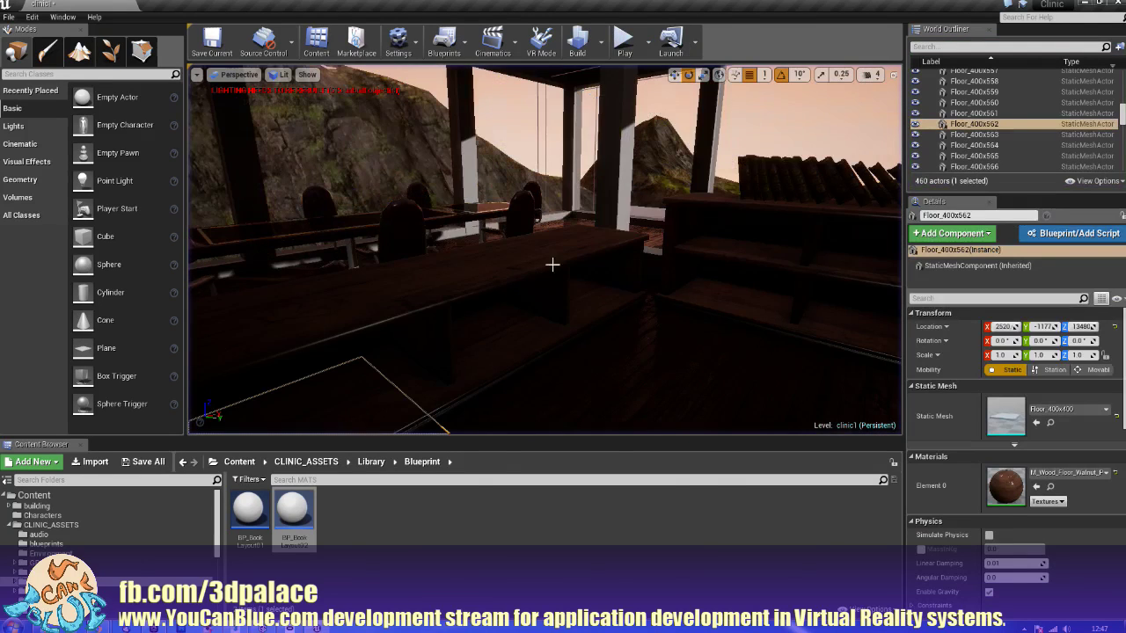
Step: Delete both low bookshelves, ST_BookShelf05 and ST_BookShelf04, and the BP_BookLayout02 book row above them
key(Delete)
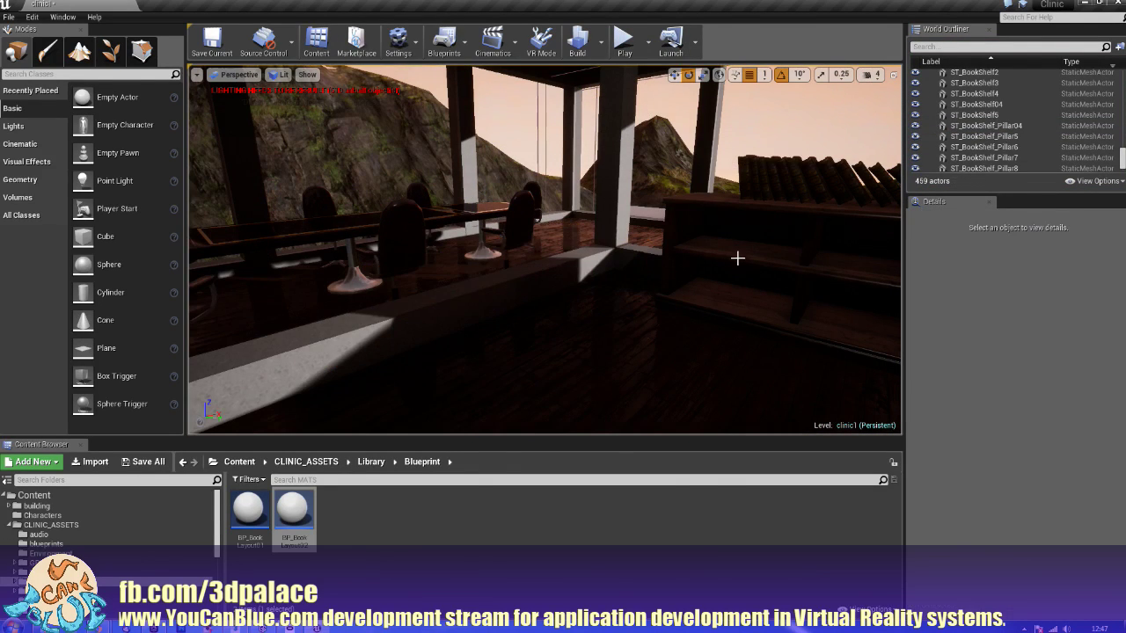
click(739, 254)
key(Delete)
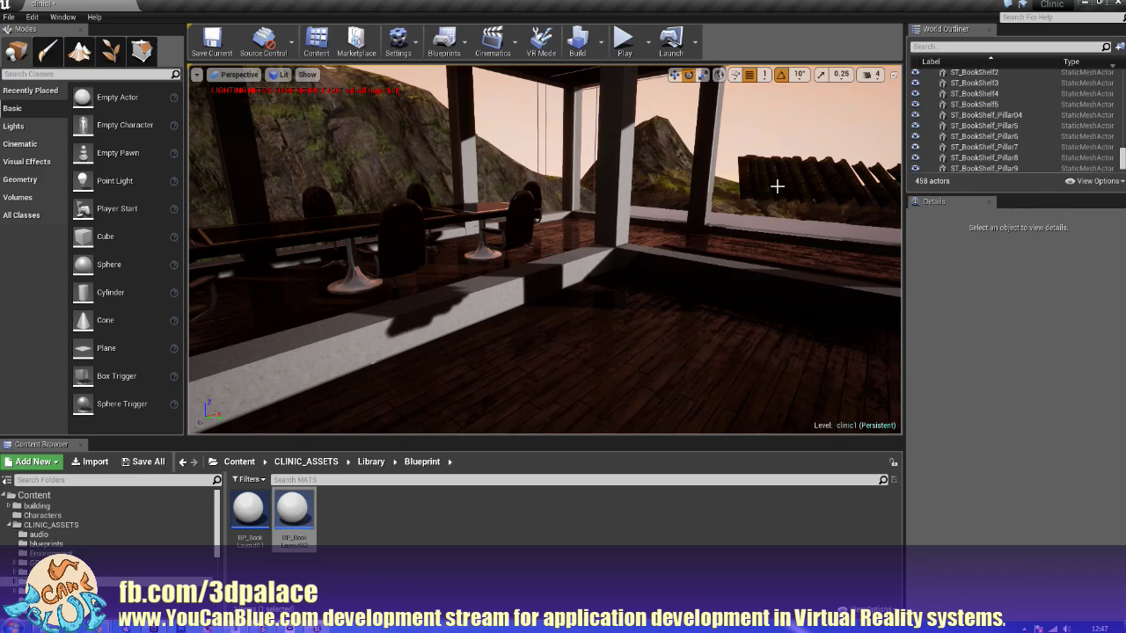
click(777, 187)
key(Delete)
right_drag(787, 264, 753, 263)
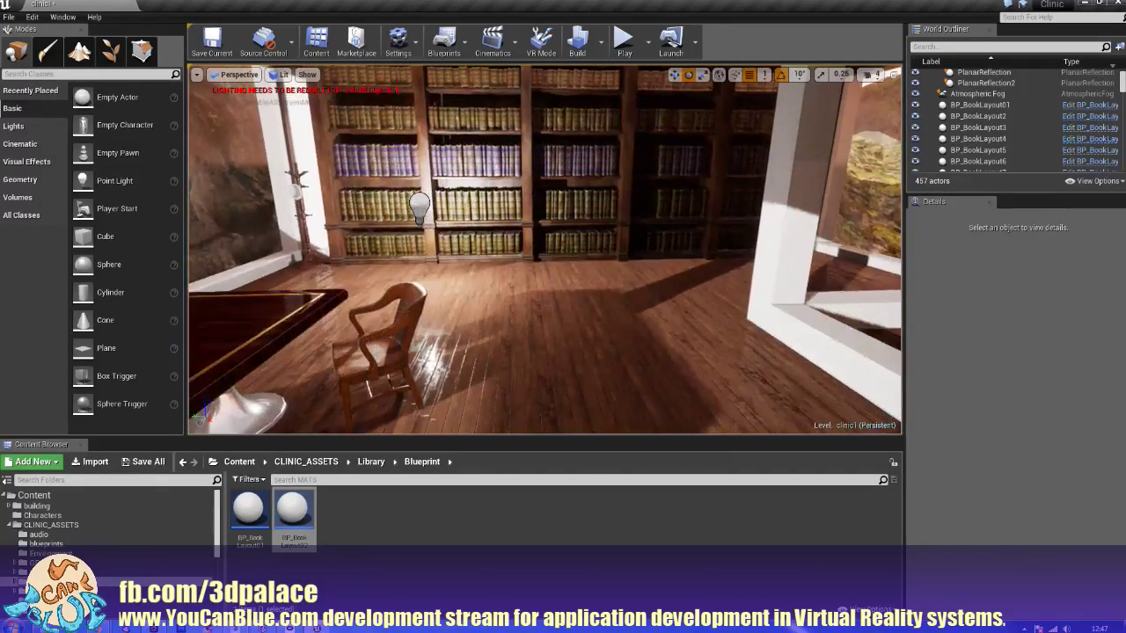
Step: Play-test the level from the floor in front of the tall bookcases, walk to the stair opening, and end the session
right_click(647, 380)
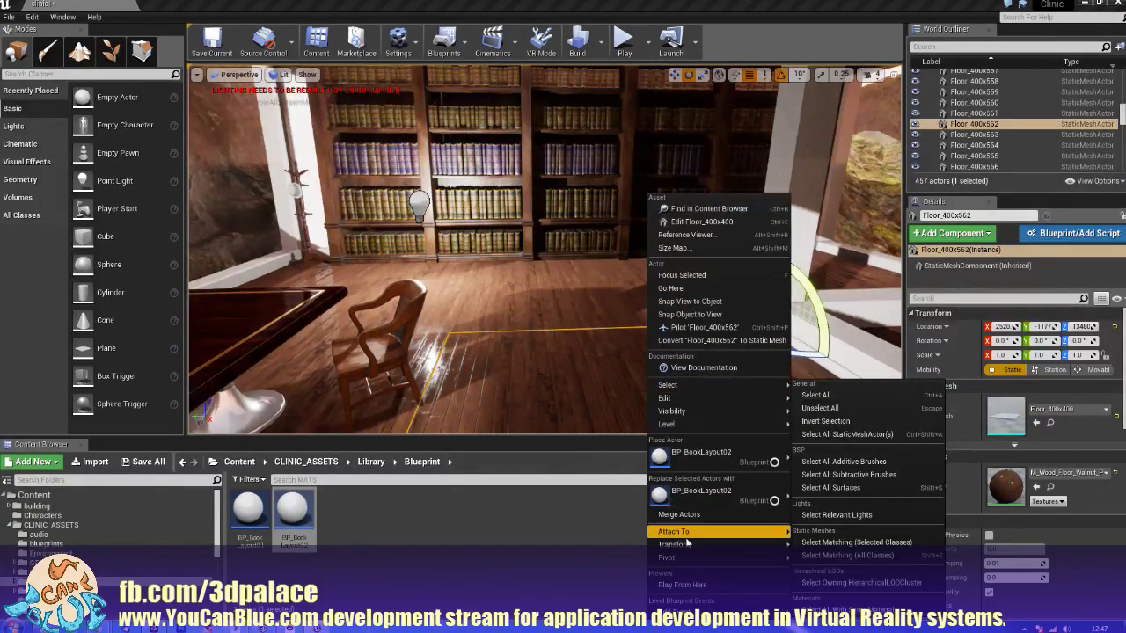
click(695, 584)
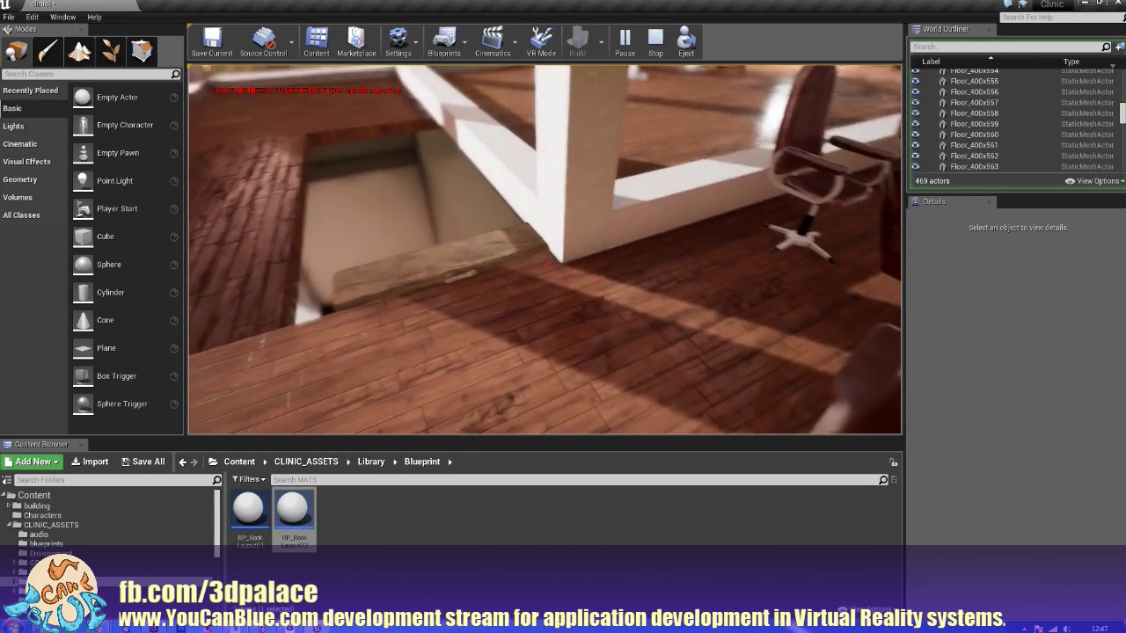
key(Escape)
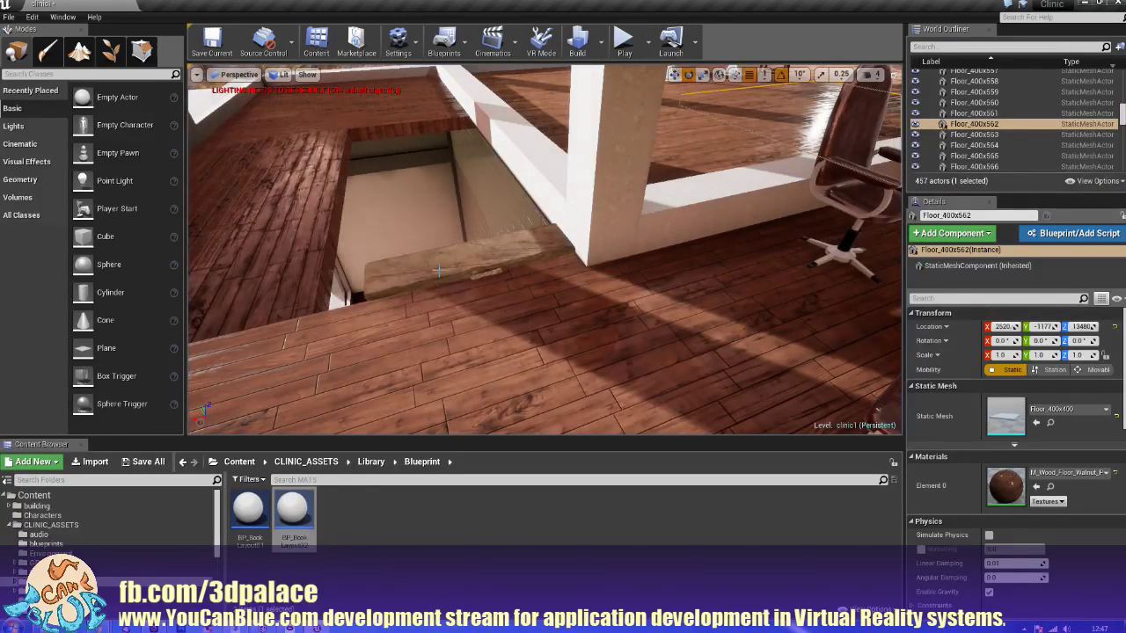
Step: Delete the ModenStairs1 staircase from the floor opening and play-test the level from the floor beside it
key(Delete)
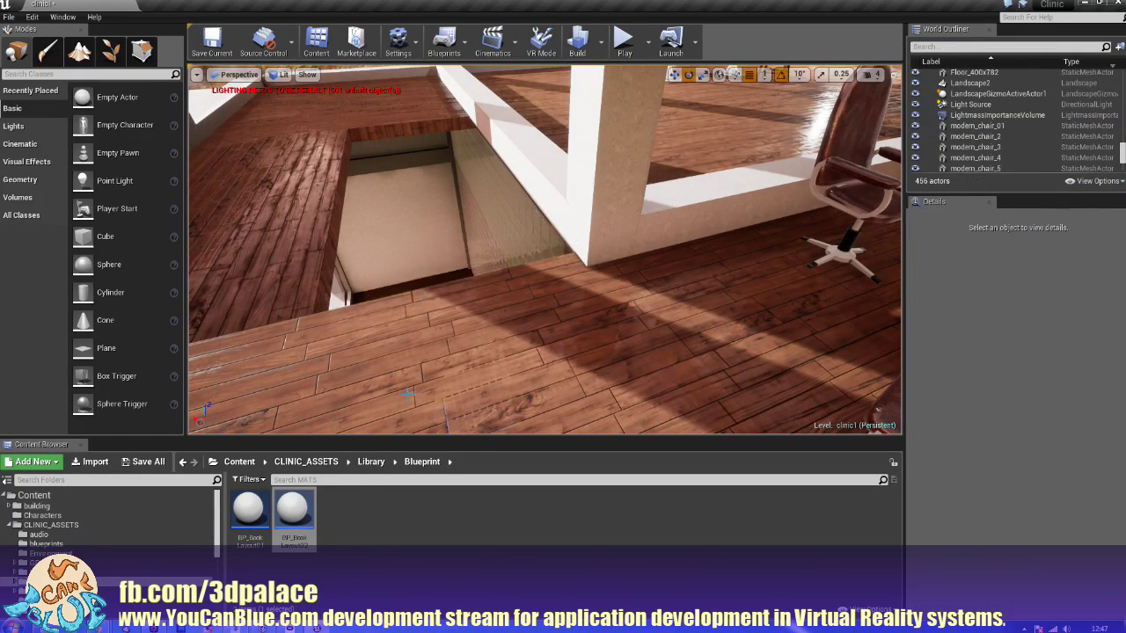
right_click(406, 395)
click(461, 585)
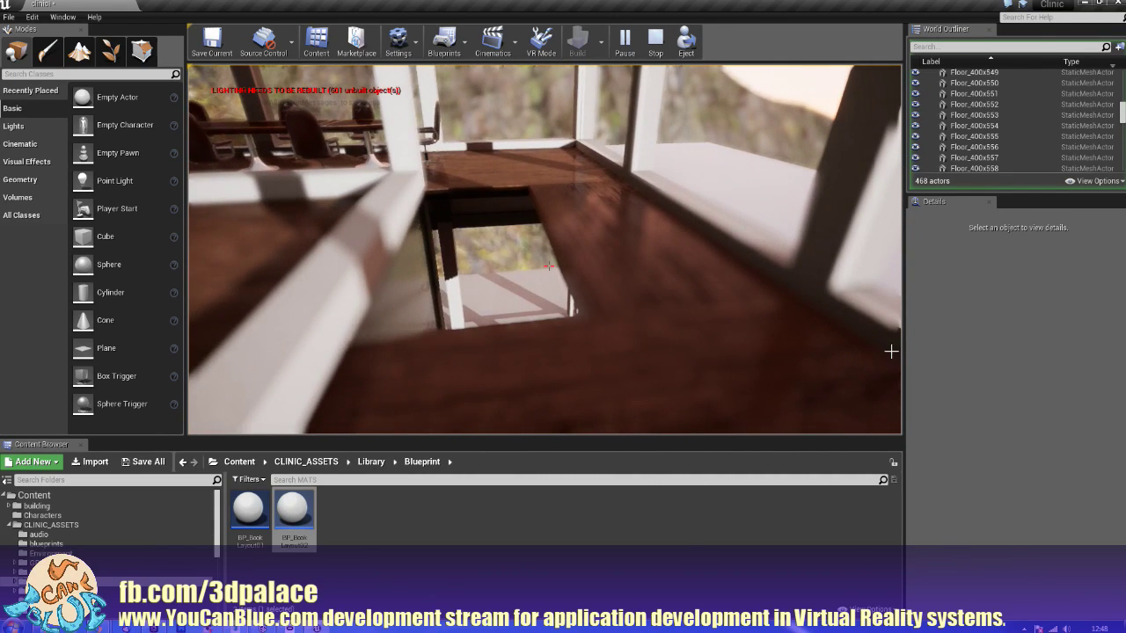
key(Escape)
Step: Undo the deletions of the staircase, the book row and both low bookshelves
key(ctrl+z)
key(ctrl+z)
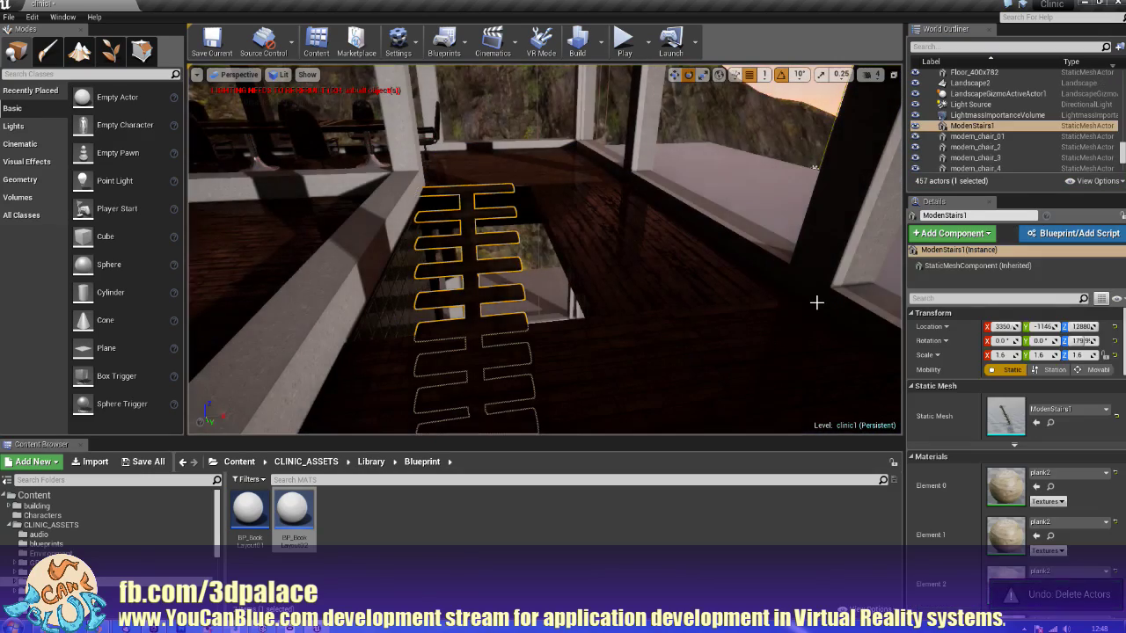
key(ctrl+z)
key(ctrl+z)
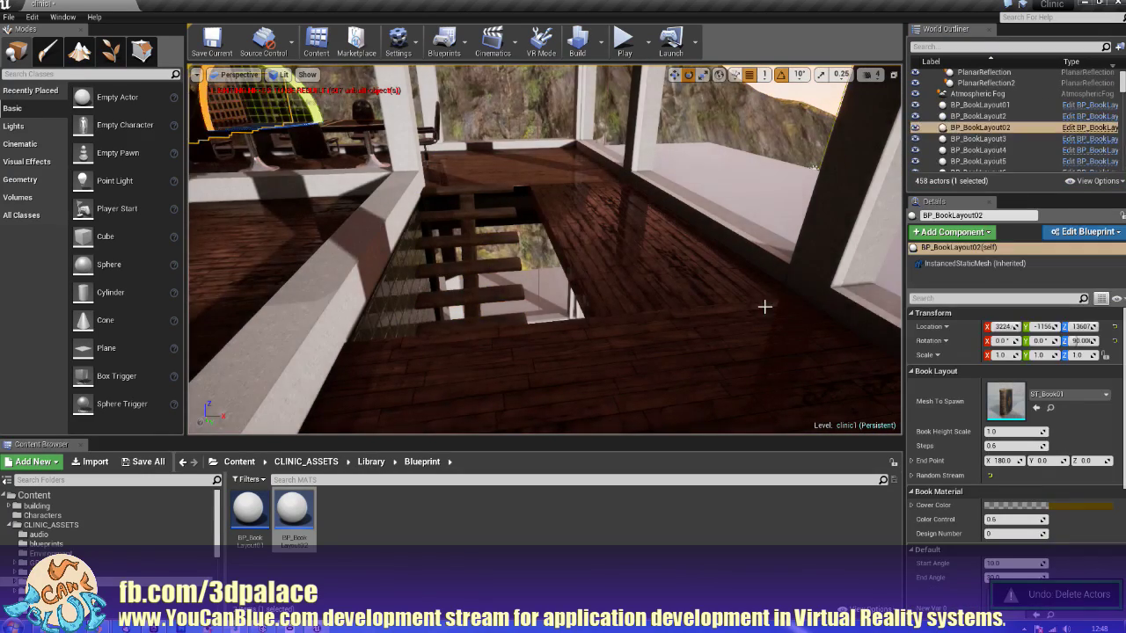
right_drag(764, 306, 751, 307)
key(ctrl+z)
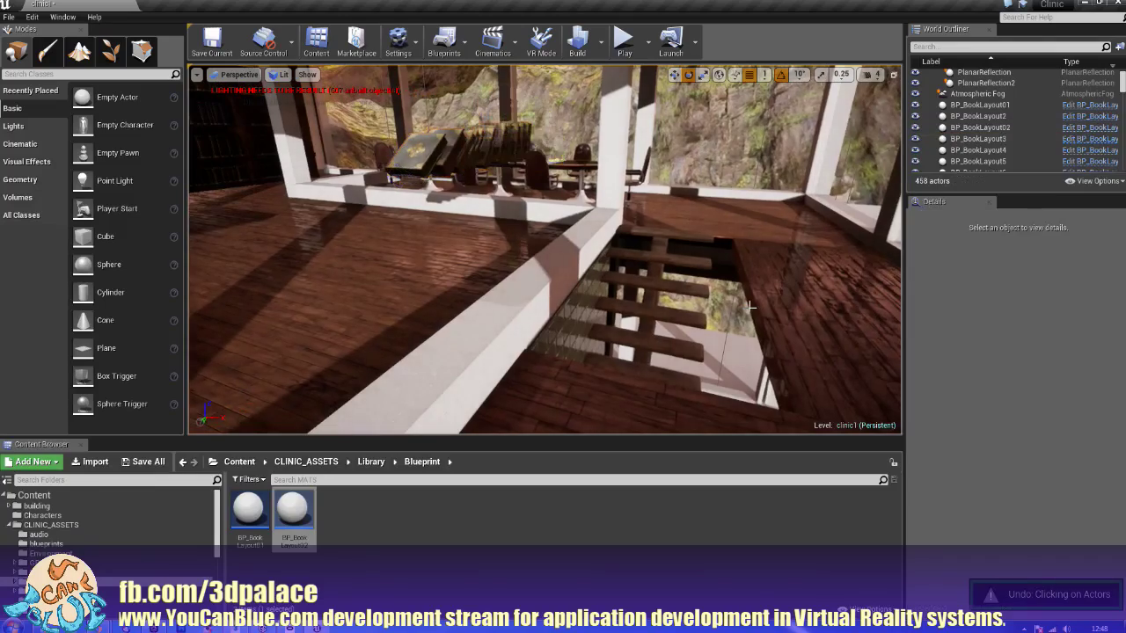
key(ctrl+z)
key(ctrl+z)
key(ctrl+z)
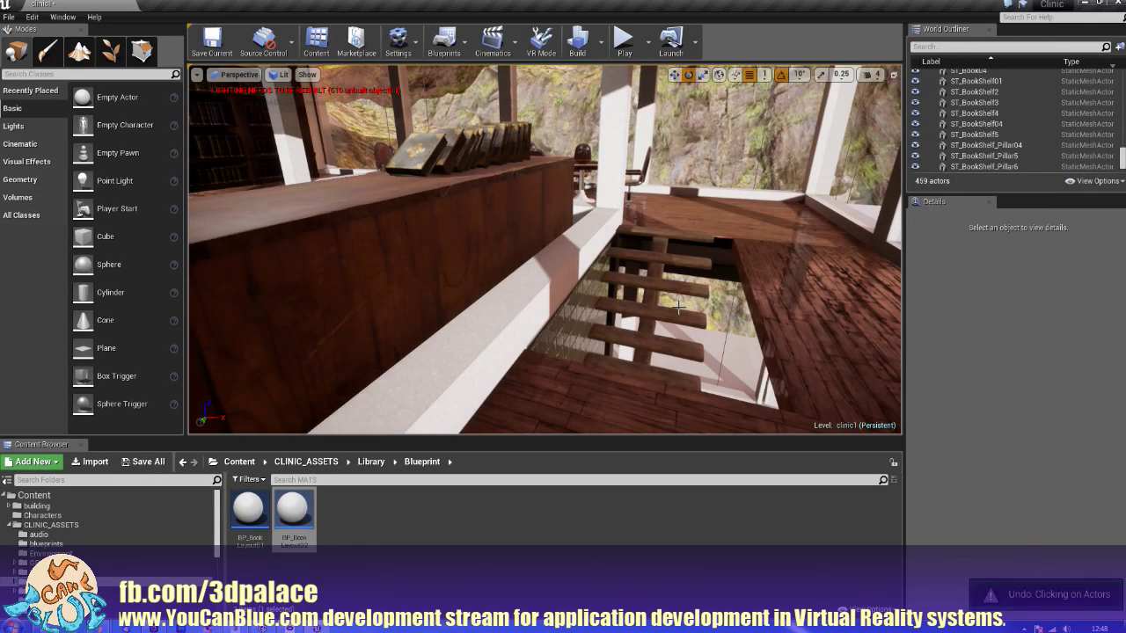
Step: Switch the viewport's view mode to Unlit
right_drag(664, 305, 383, 108)
click(281, 75)
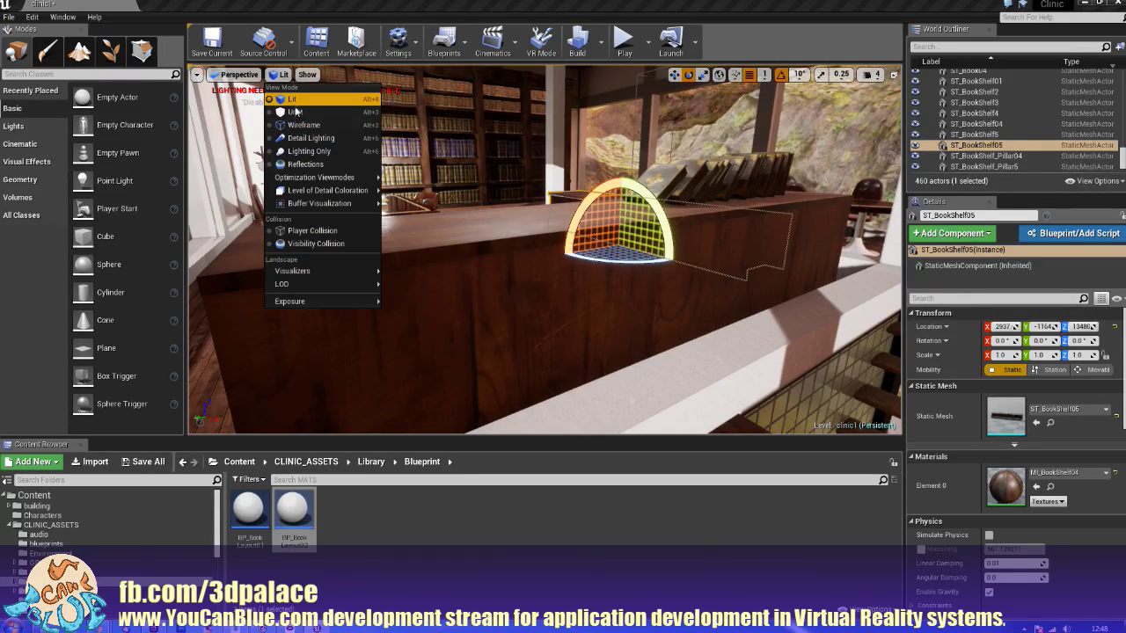
click(295, 113)
Step: Delete the BP_BookLayout02 book row from the top of ST_BookShelf04
right_drag(502, 249, 672, 264)
right_drag(663, 121, 574, 138)
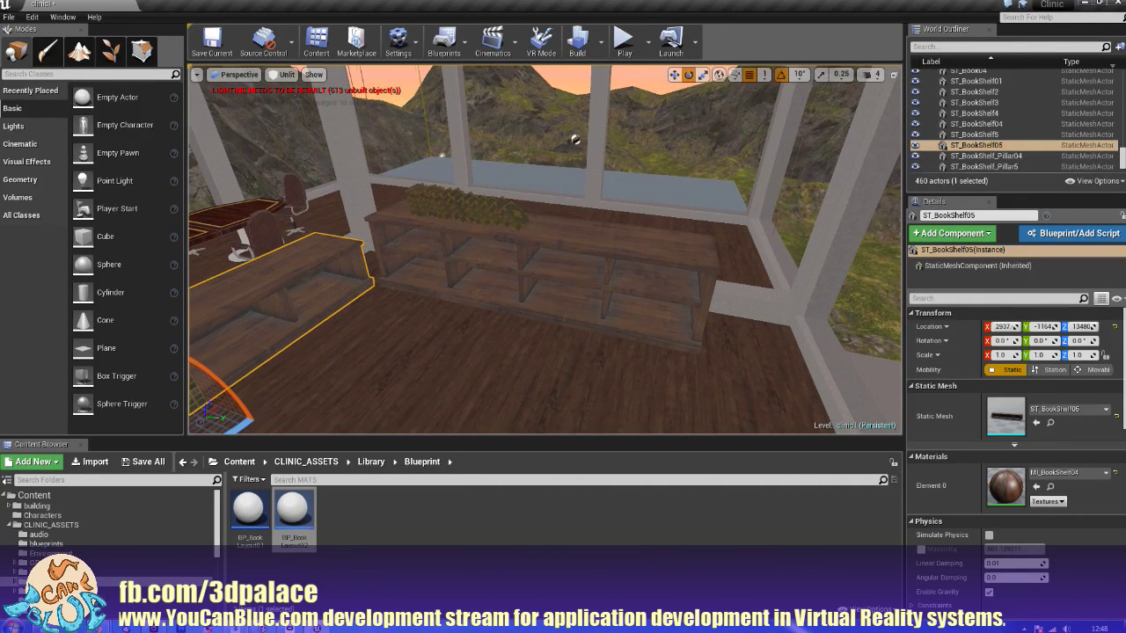
click(438, 207)
key(Delete)
Step: Place a BP_BookLayout01 row in ST_BookShelf05's compartment farthest from ST_BookShelf04, with book height scale about 1.3 and end point X 106
right_drag(472, 306, 420, 305)
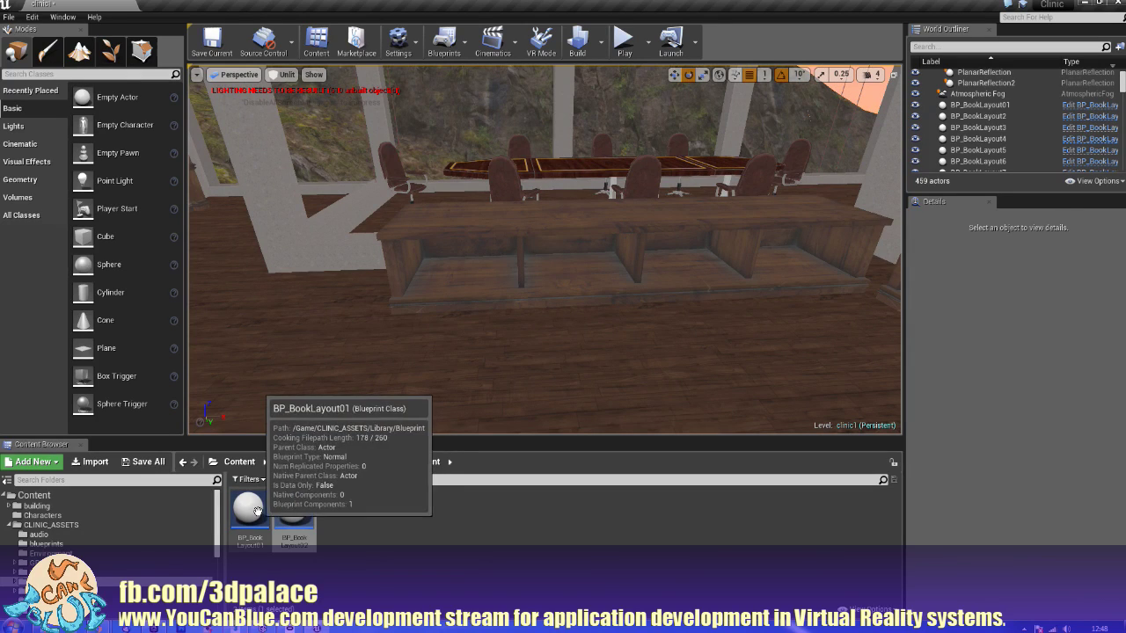
drag(249, 510, 407, 291)
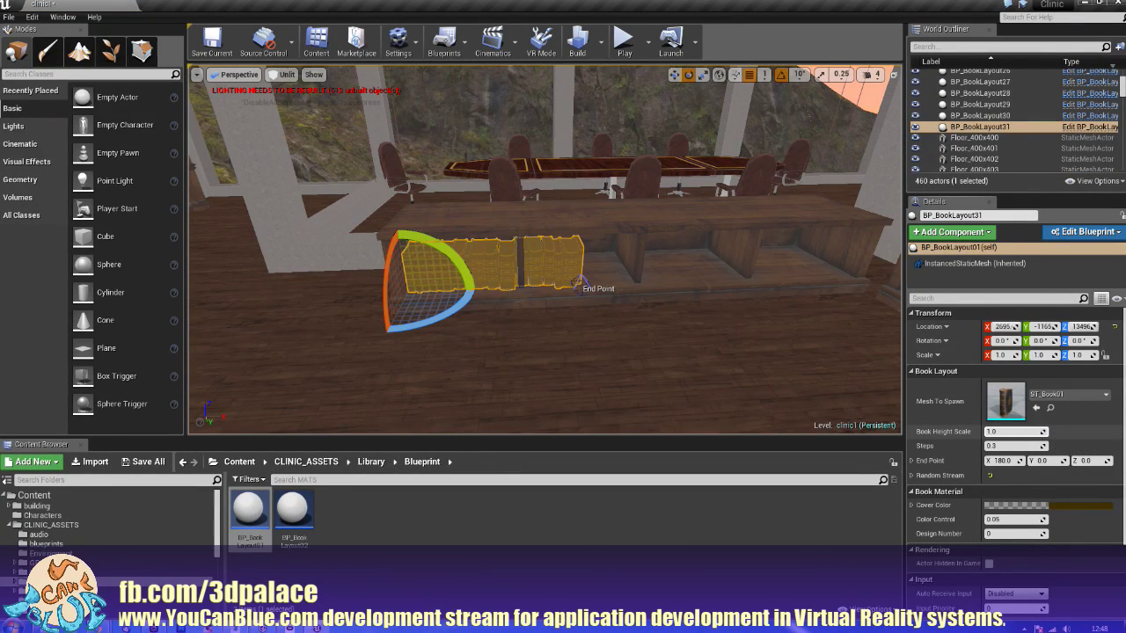
drag(1002, 431, 1020, 431)
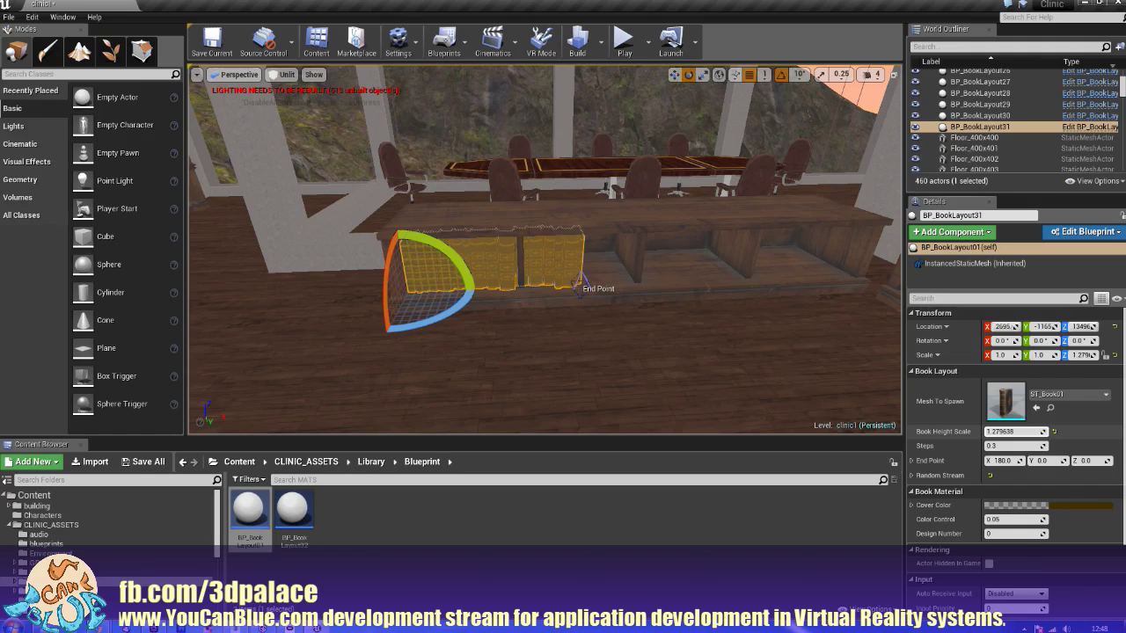
click(585, 278)
key(w)
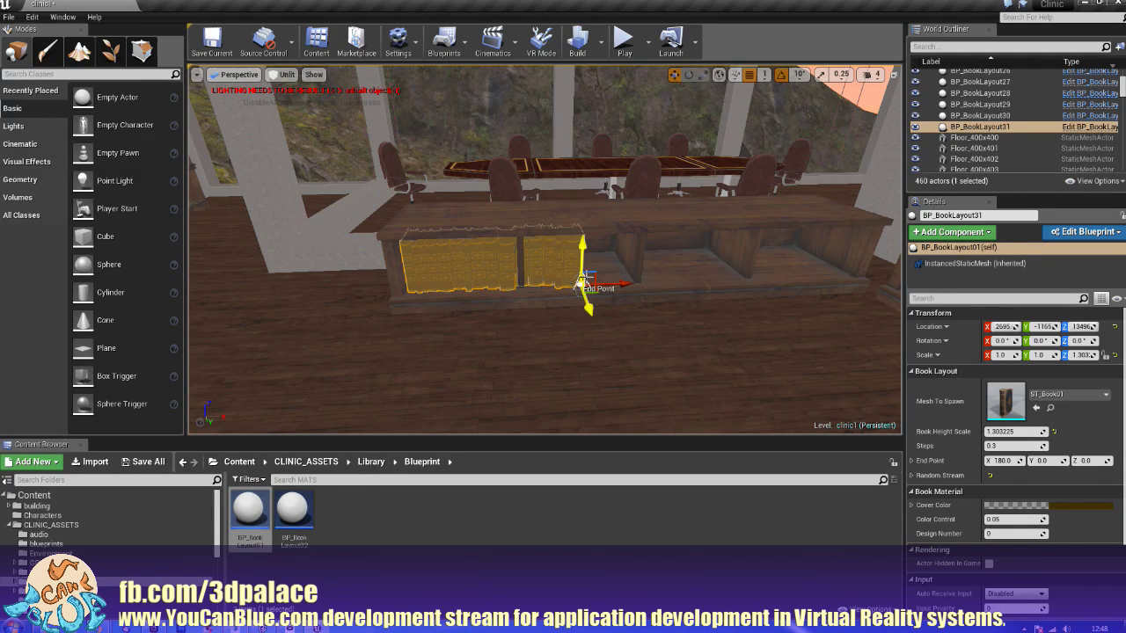
drag(620, 283, 539, 286)
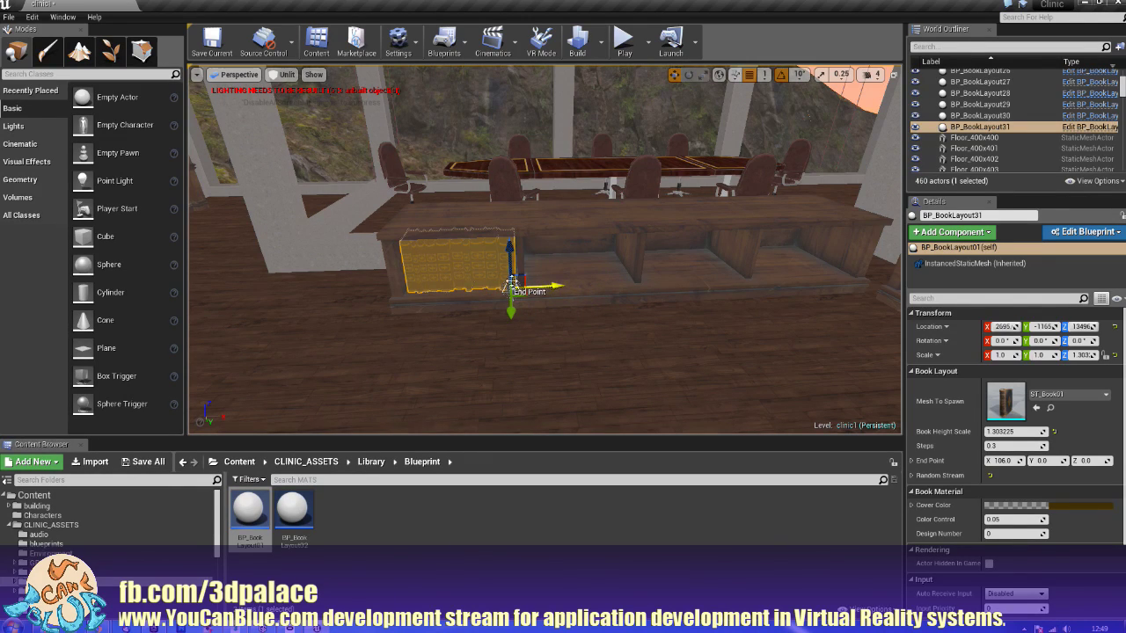
Step: Duplicate the book row three times along X into ST_BookShelf05's remaining compartments, at about 2815, 2943 and 3066
click(436, 267)
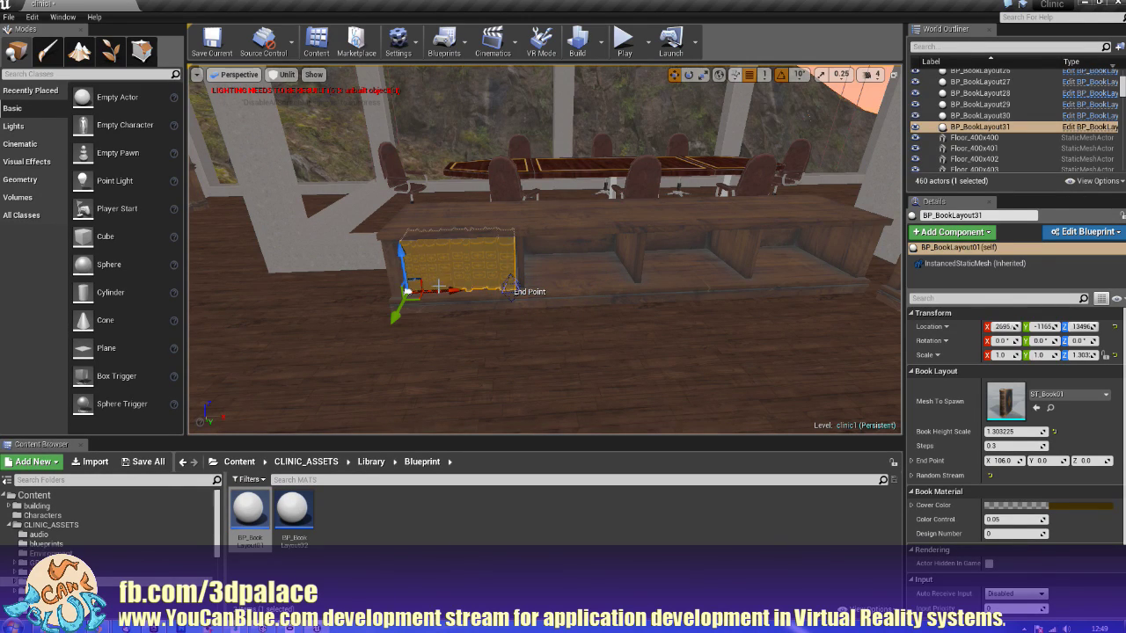
alt+drag(437, 291, 556, 286)
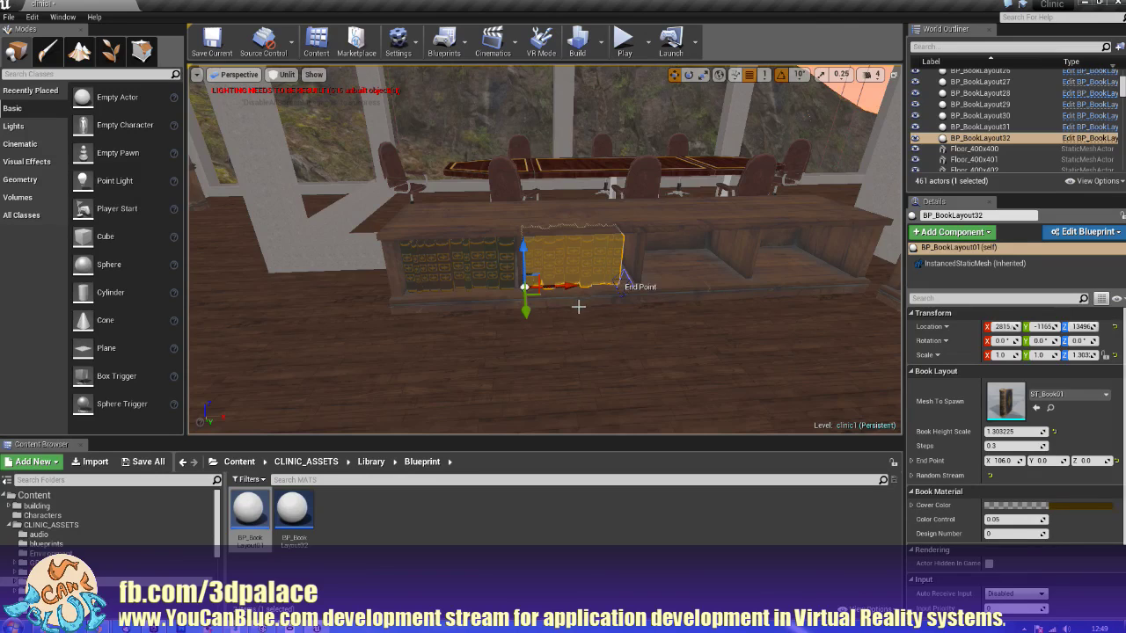
right_drag(578, 307, 681, 307)
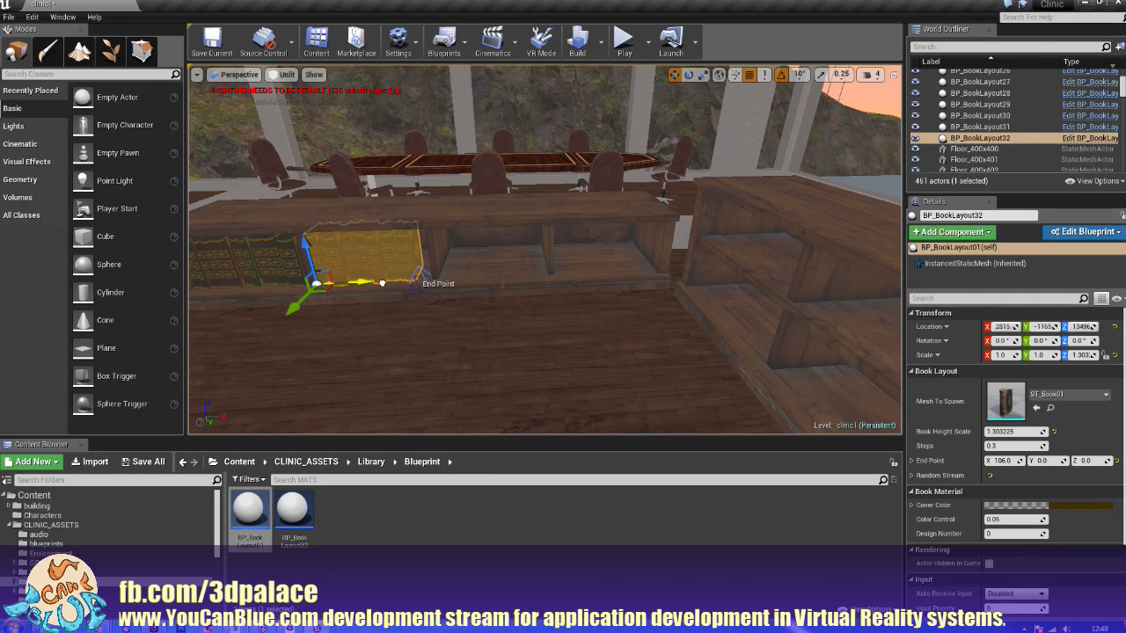
alt+drag(381, 282, 502, 282)
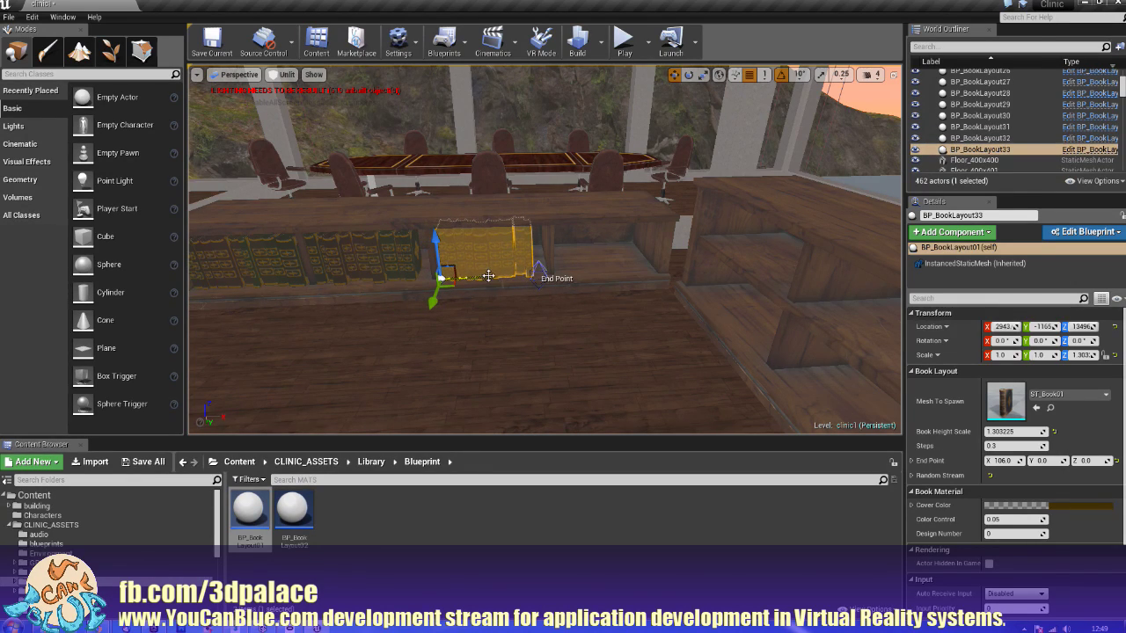
alt+drag(490, 278, 601, 276)
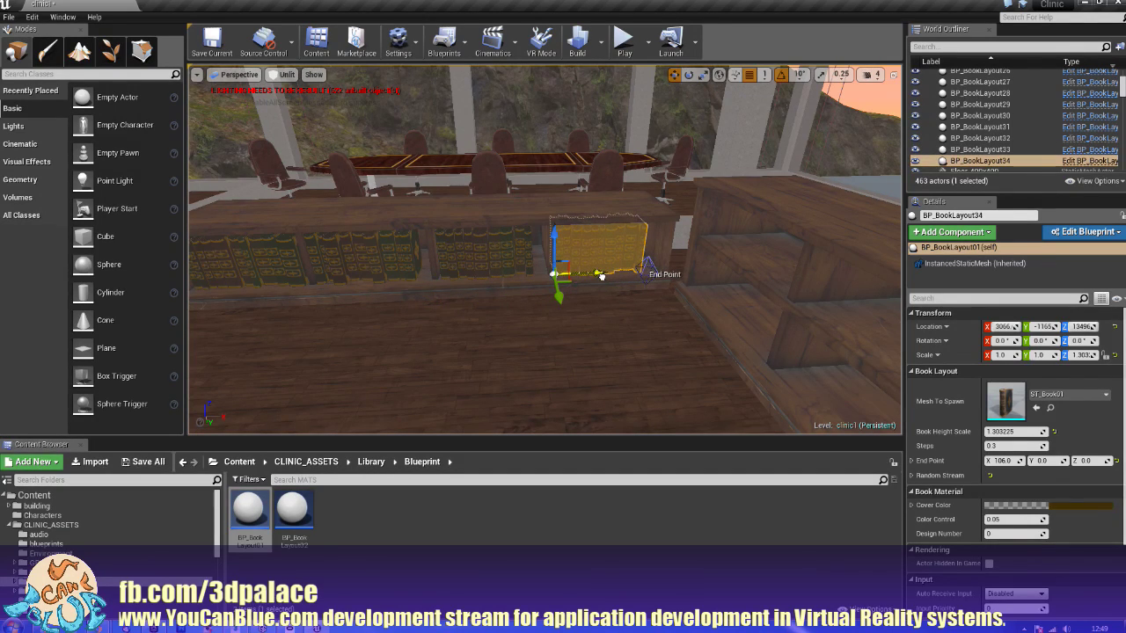
Step: Extend the end points of the three duplicated book rows to fill their compartments, using X 116, 111 and 109 from the shelf corner outward
click(649, 263)
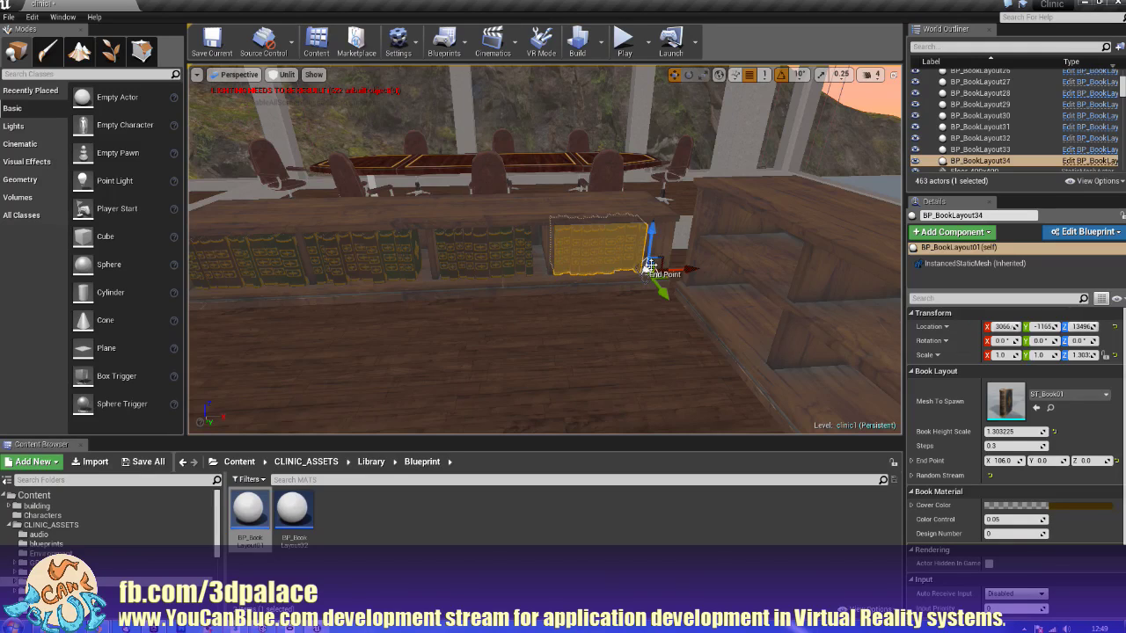
drag(677, 268, 691, 270)
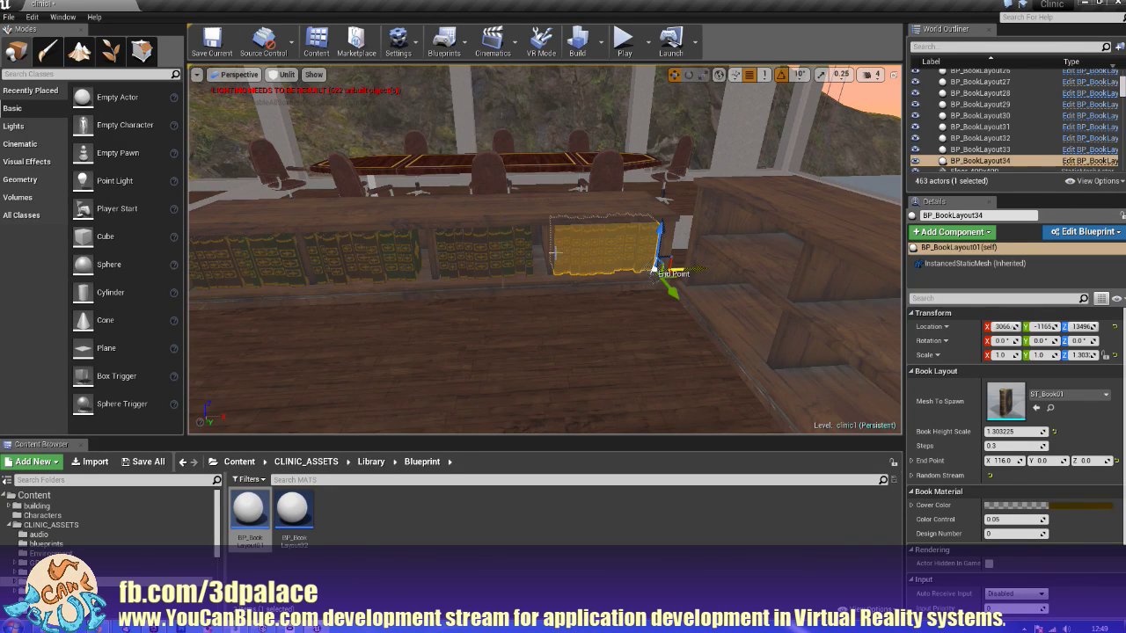
click(526, 261)
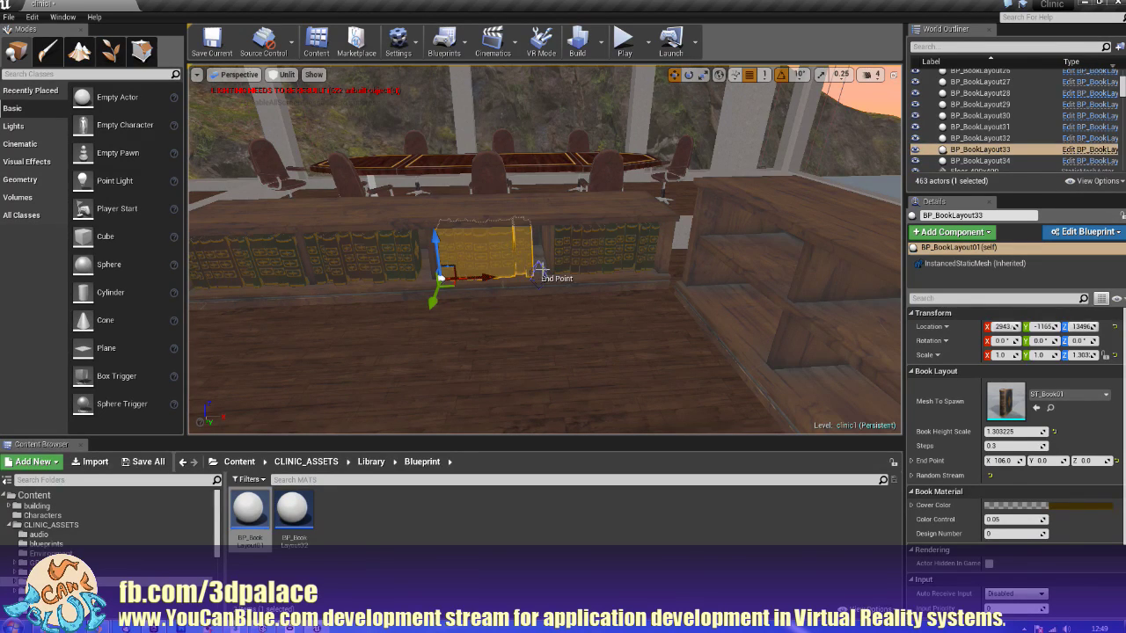
click(540, 268)
drag(570, 272, 577, 273)
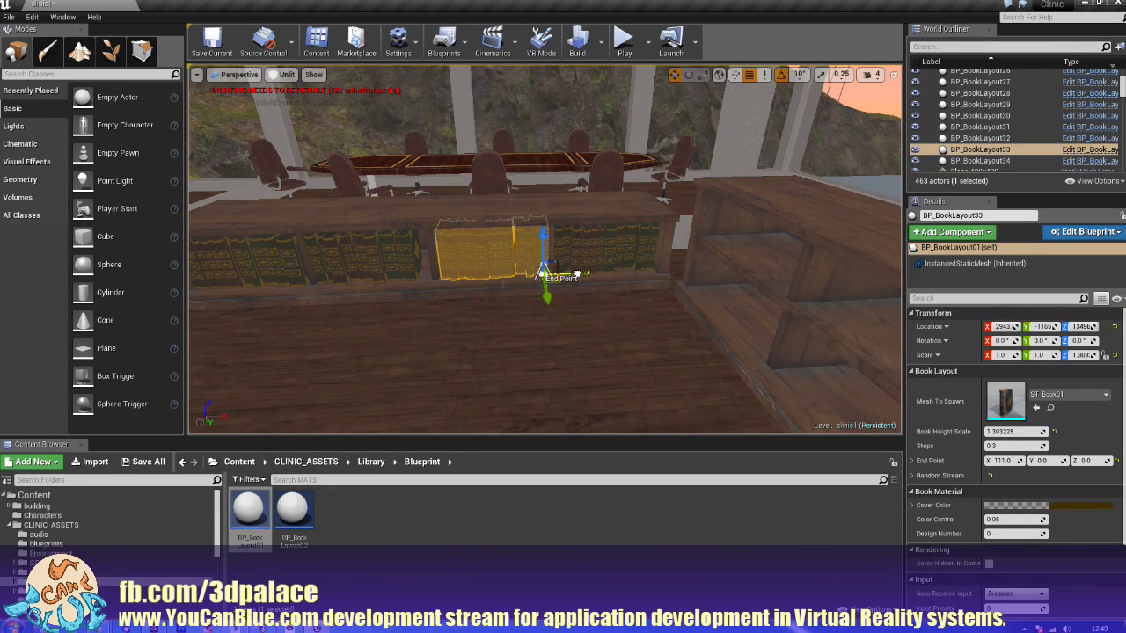
click(406, 267)
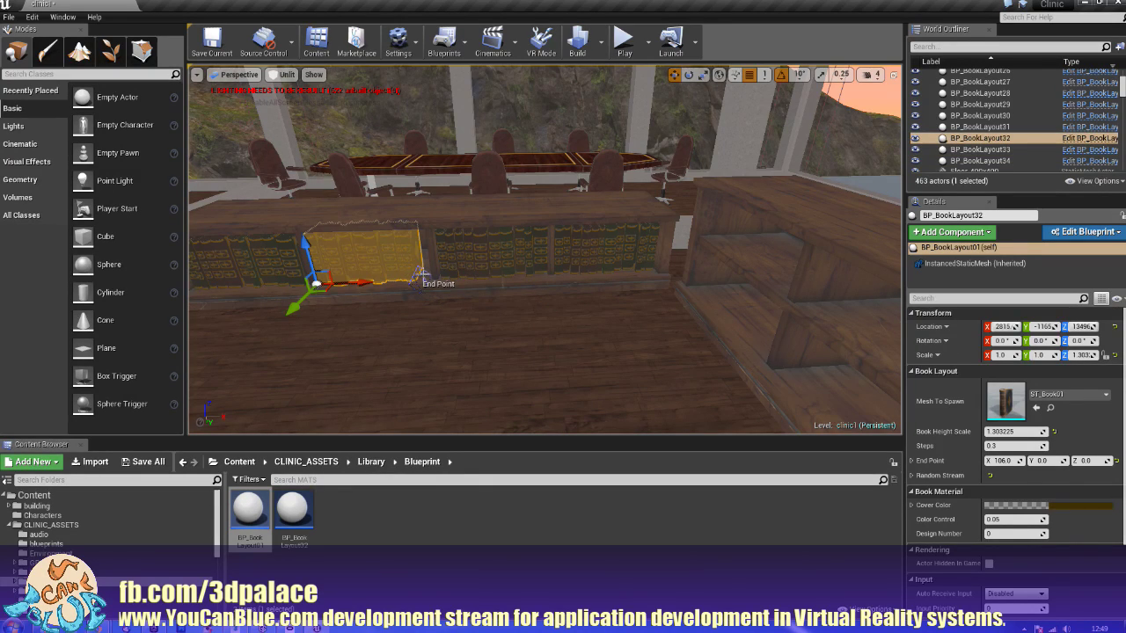
click(419, 274)
drag(452, 278, 455, 278)
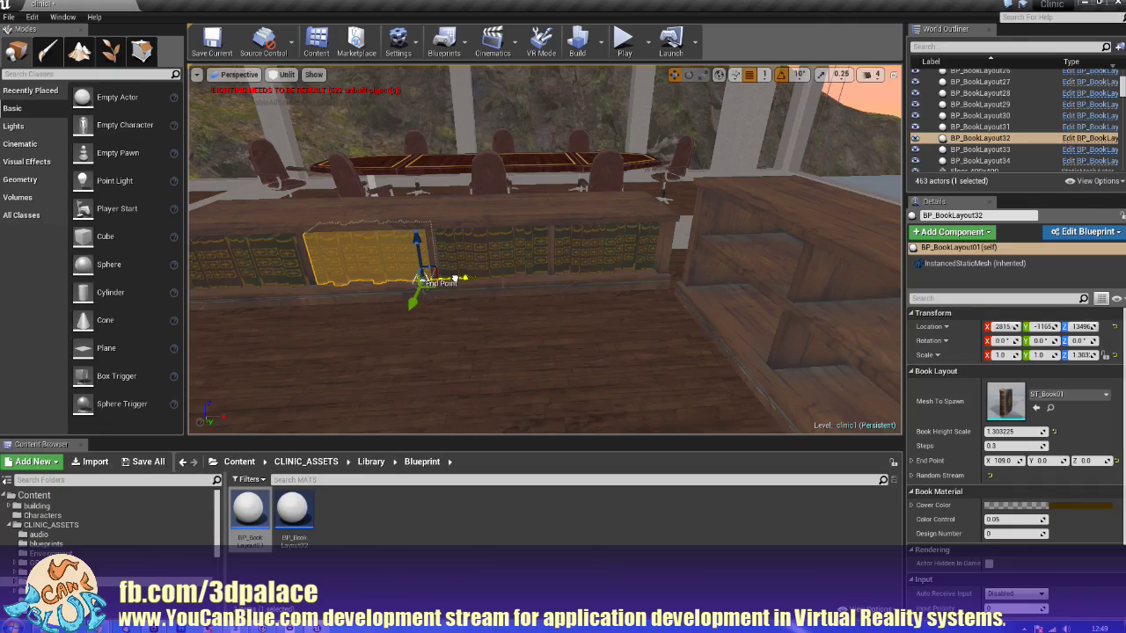
key(f)
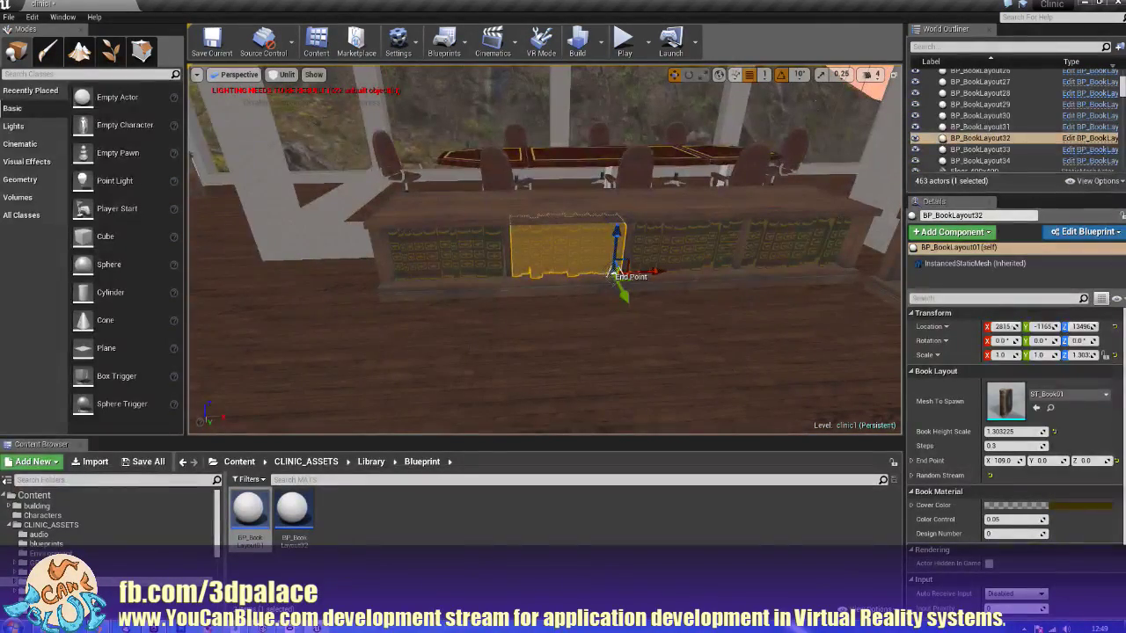
right_drag(545, 249, 774, 240)
right_drag(631, 153, 540, 134)
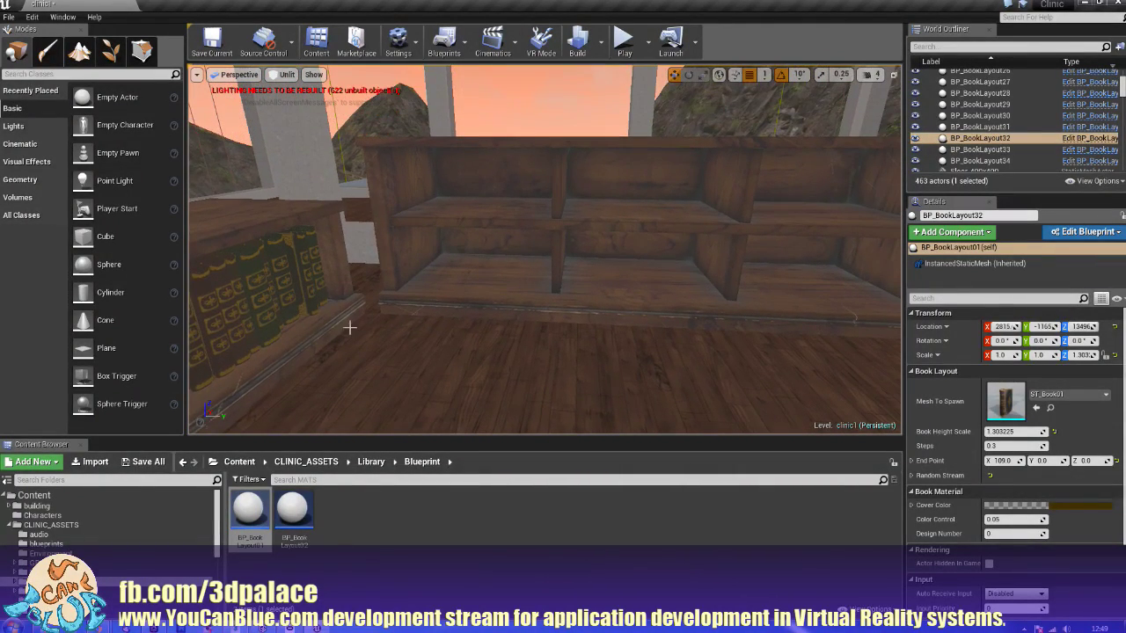
Step: Place a BP_BookLayout01 row rotated 90° about Z in the empty low bookshelf's lower corner compartment, with end point X 110
drag(249, 510, 443, 308)
key(e)
drag(651, 259, 681, 287)
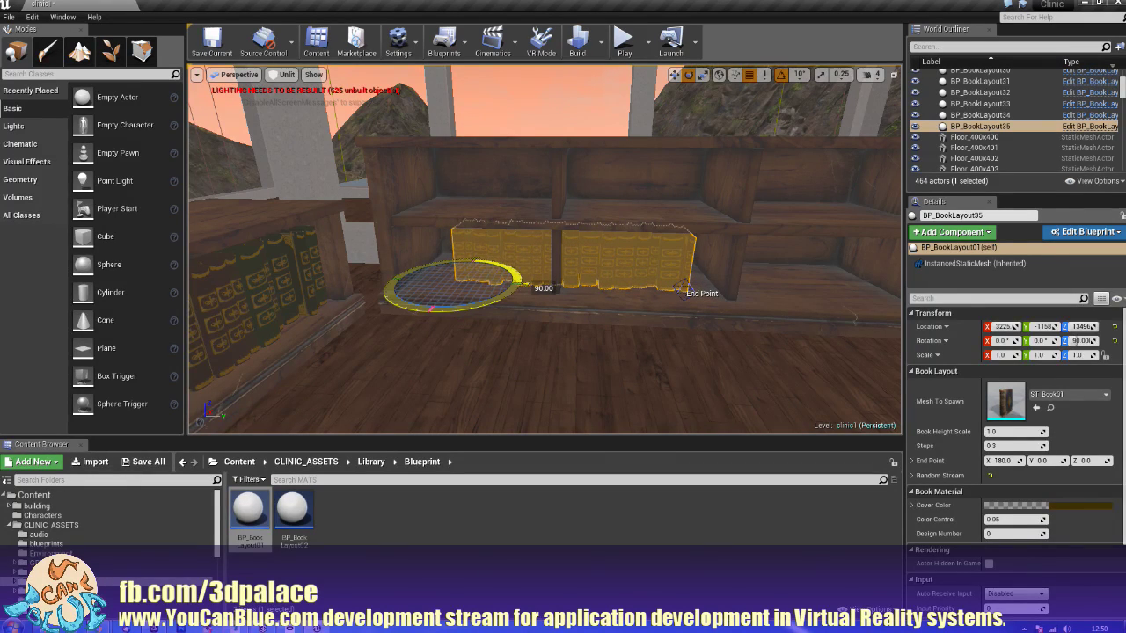
key(w)
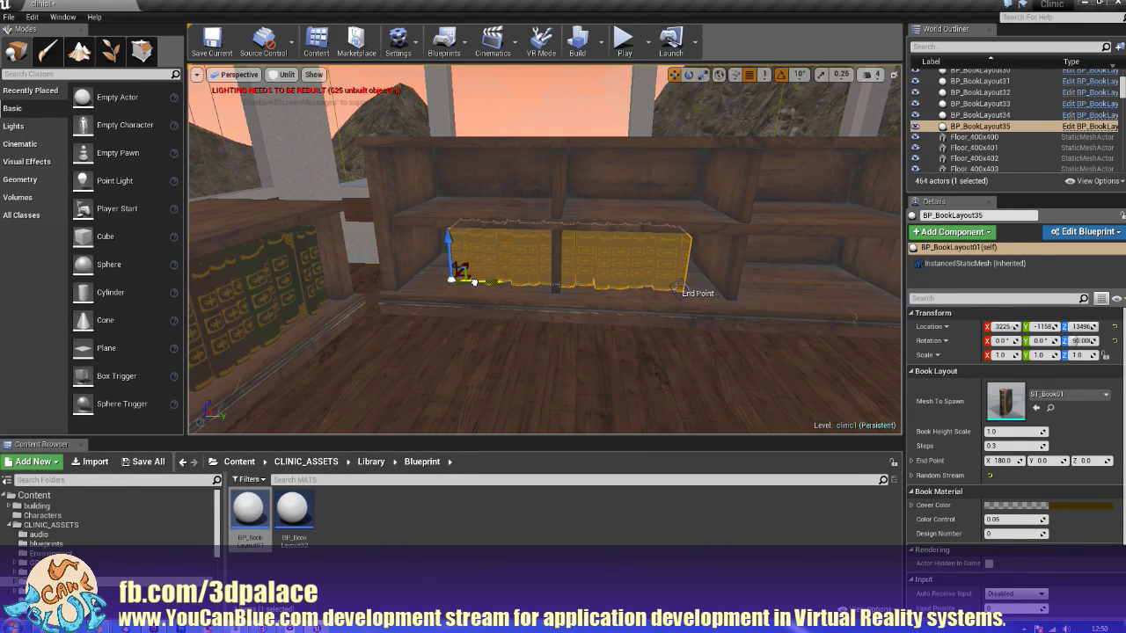
drag(474, 282, 428, 269)
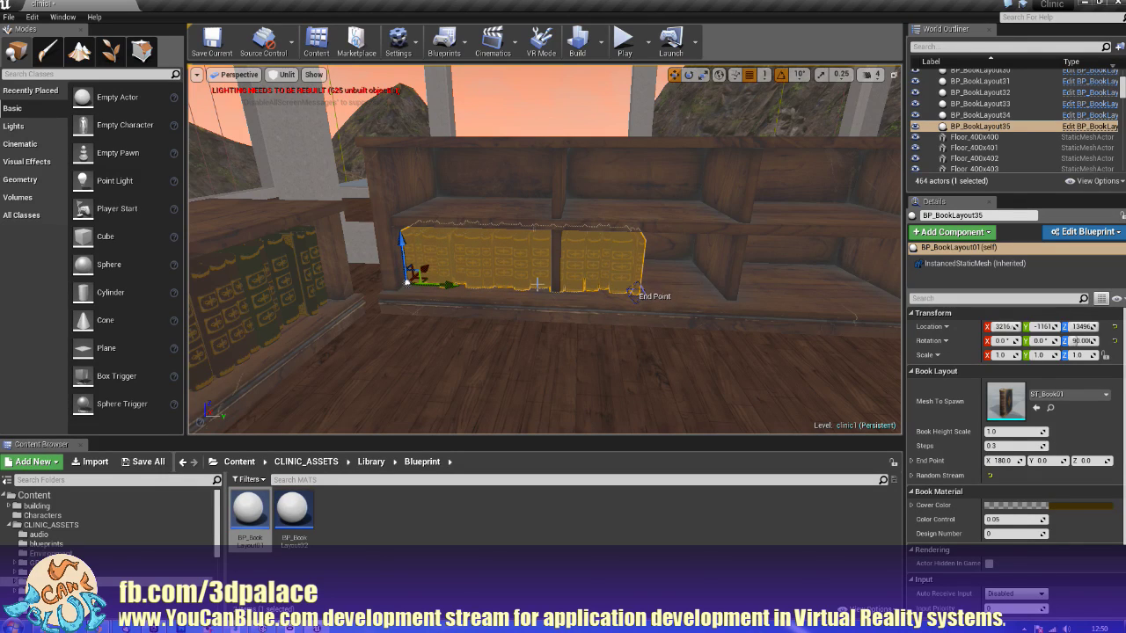
click(631, 296)
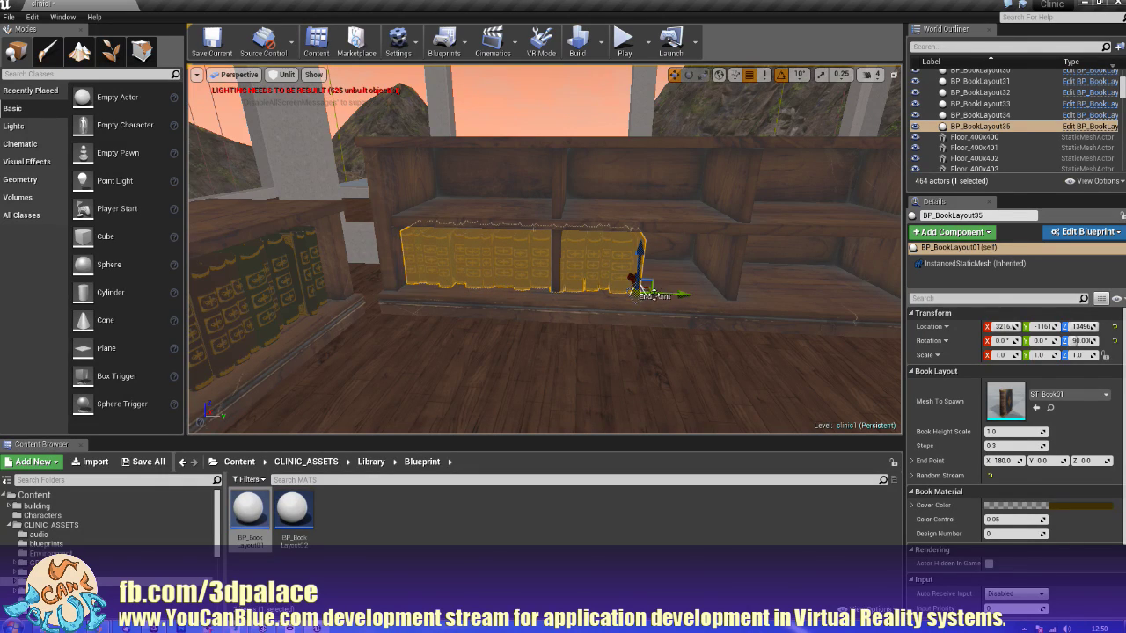
drag(657, 292, 544, 287)
click(497, 260)
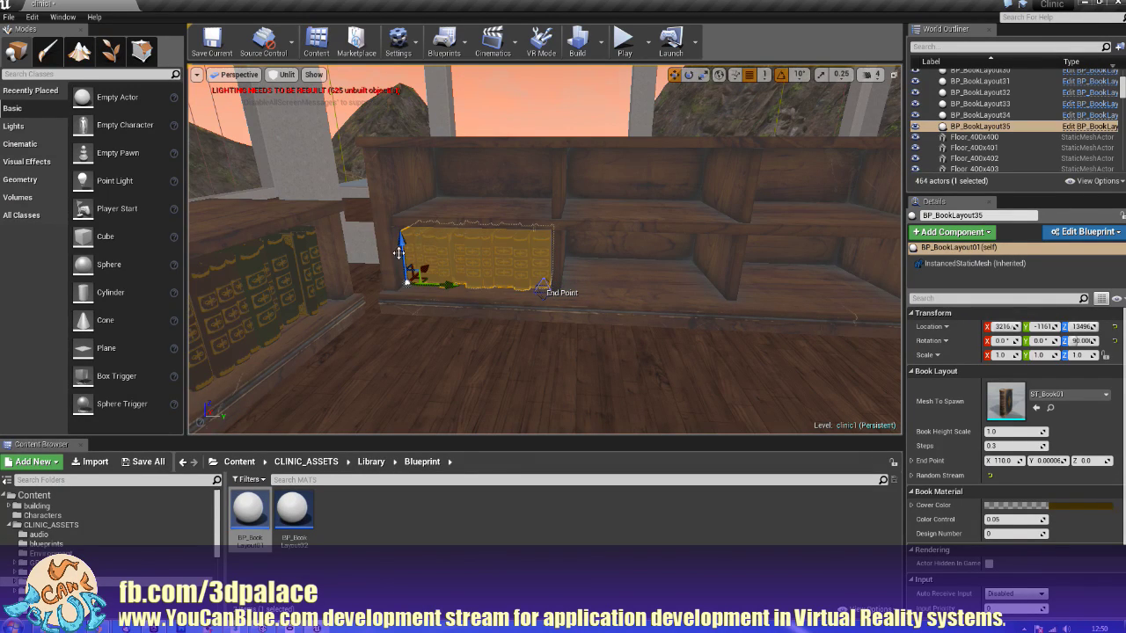
Step: Duplicate the book row into the compartment above, and duplicate the stacked pair three times along Y to fill the remaining compartments
alt+drag(402, 241, 396, 167)
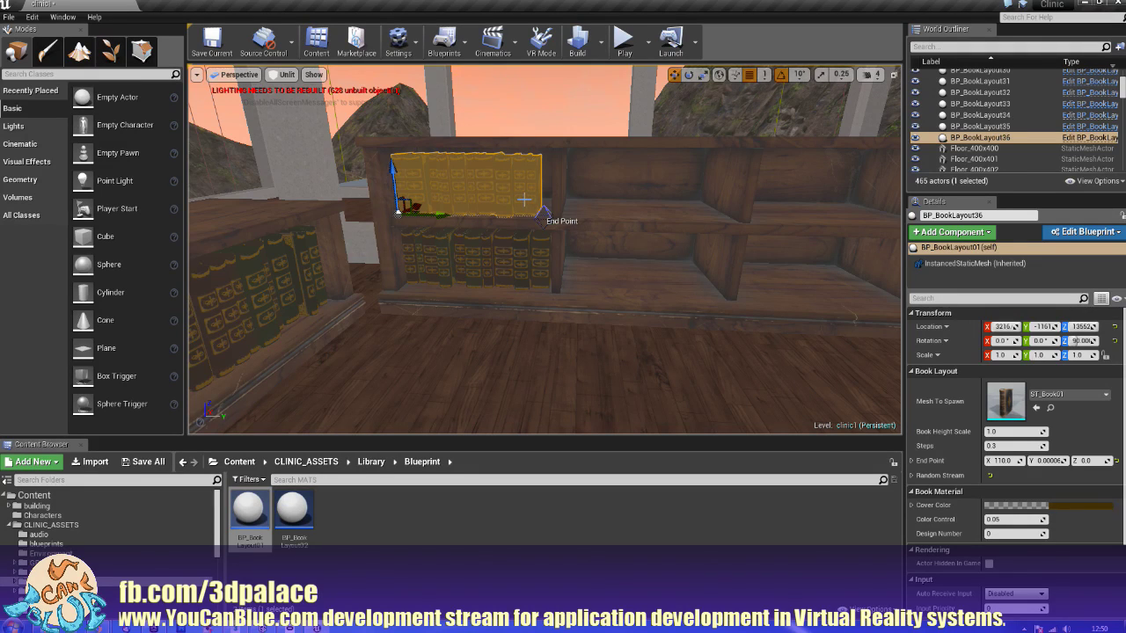
ctrl+click(499, 253)
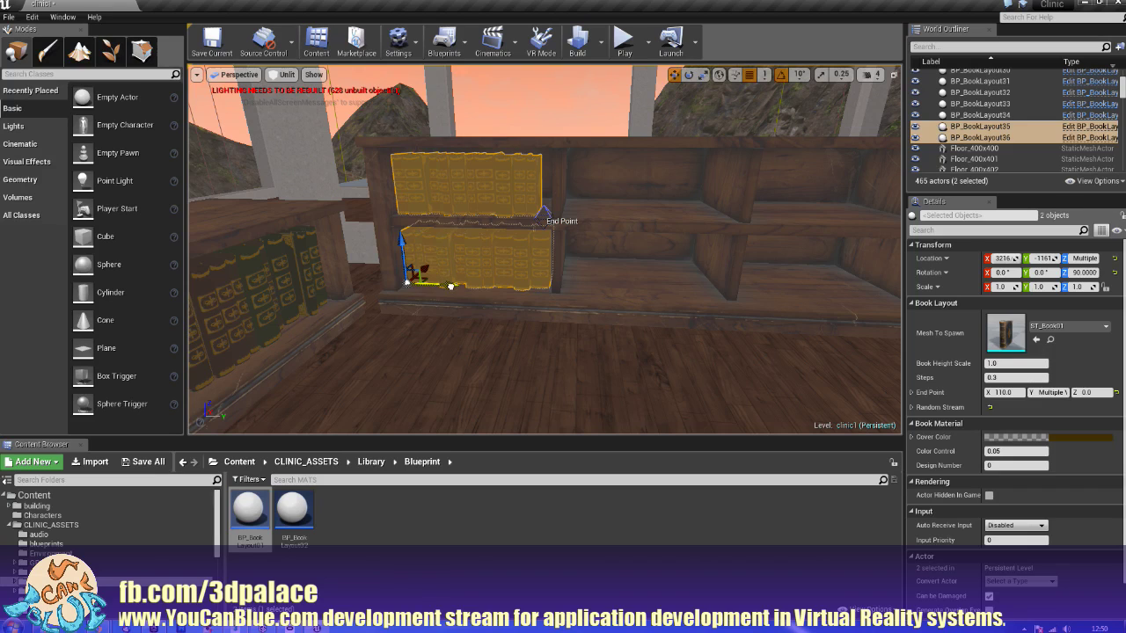
alt+drag(442, 286, 608, 277)
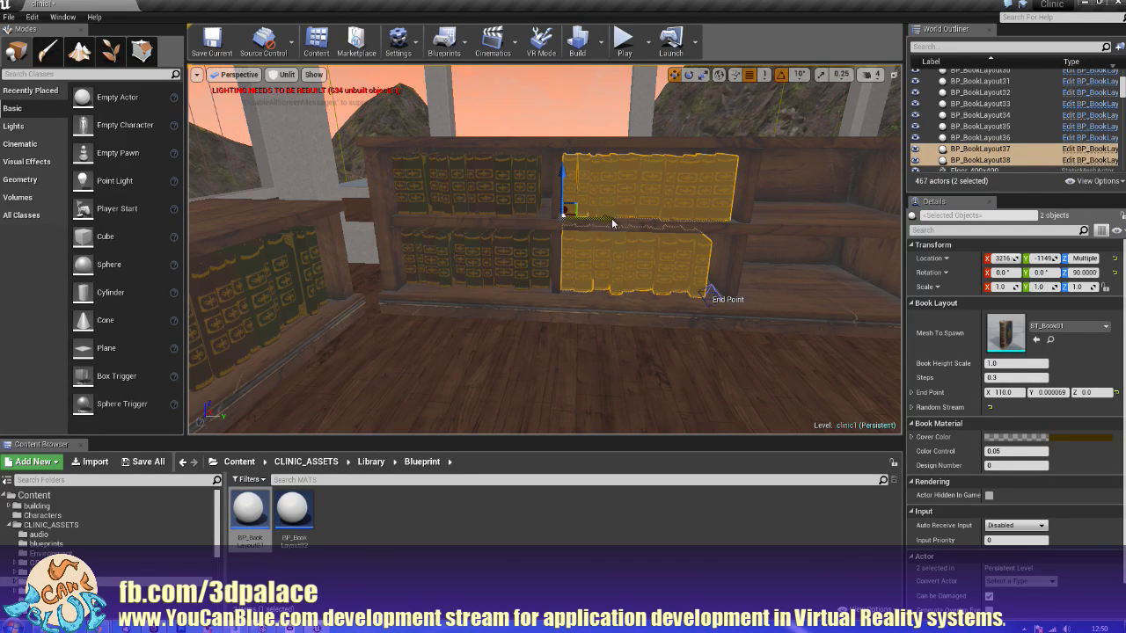
alt+shift+drag(613, 223, 807, 224)
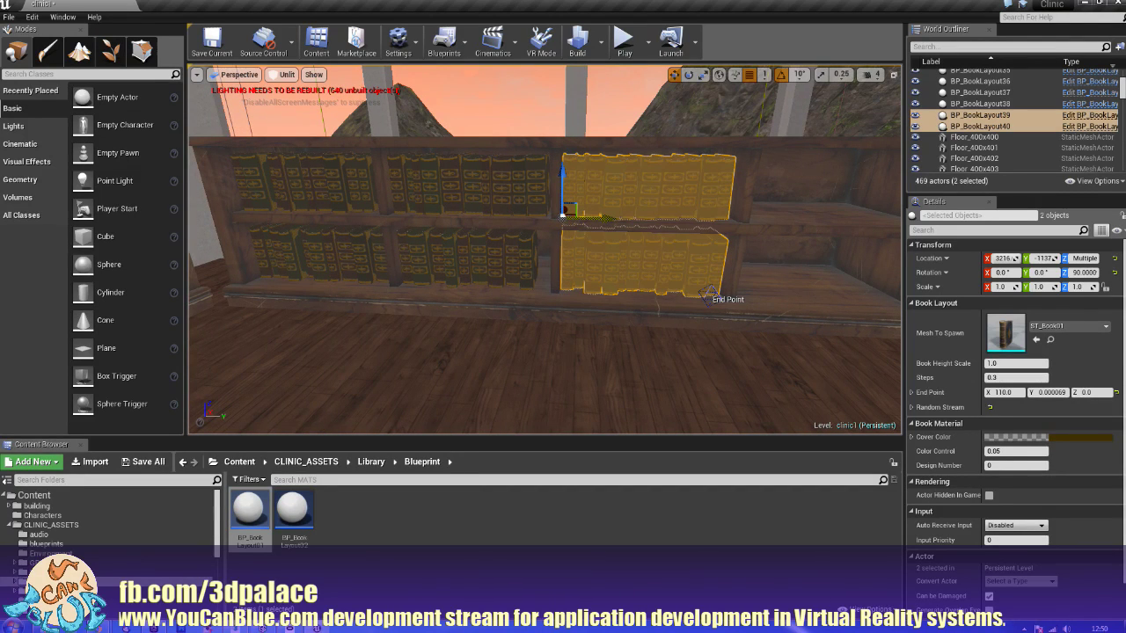
alt+shift+drag(613, 224, 607, 218)
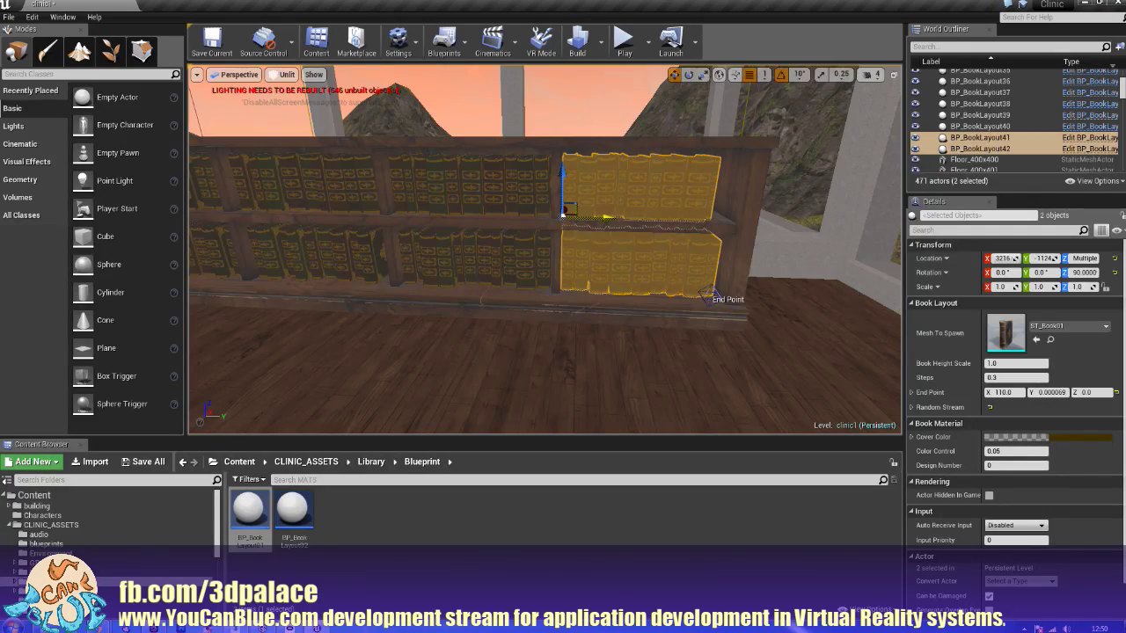
Step: Extend the end point of the upper book row farthest from the shelf corner to X 119
click(682, 199)
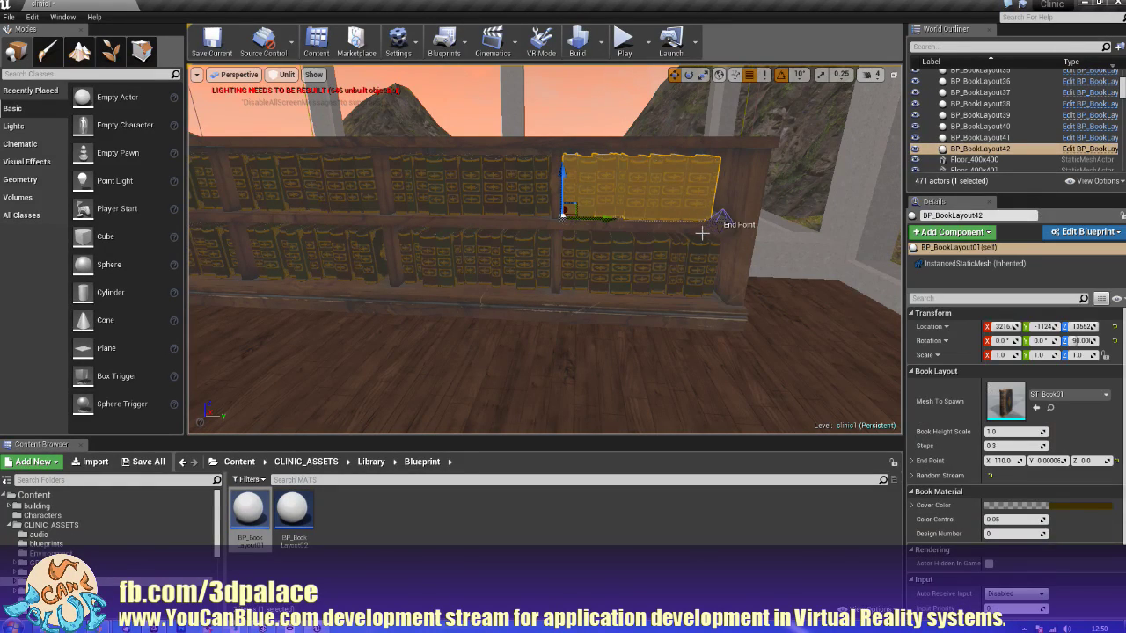
right_drag(701, 232, 680, 214)
key(d)
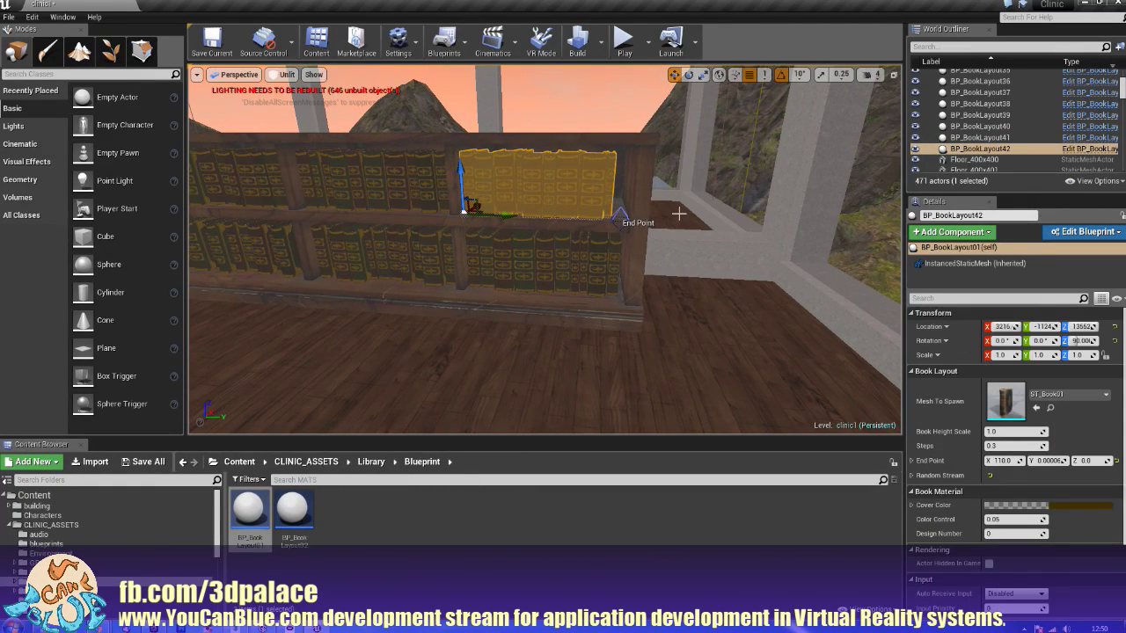
click(621, 209)
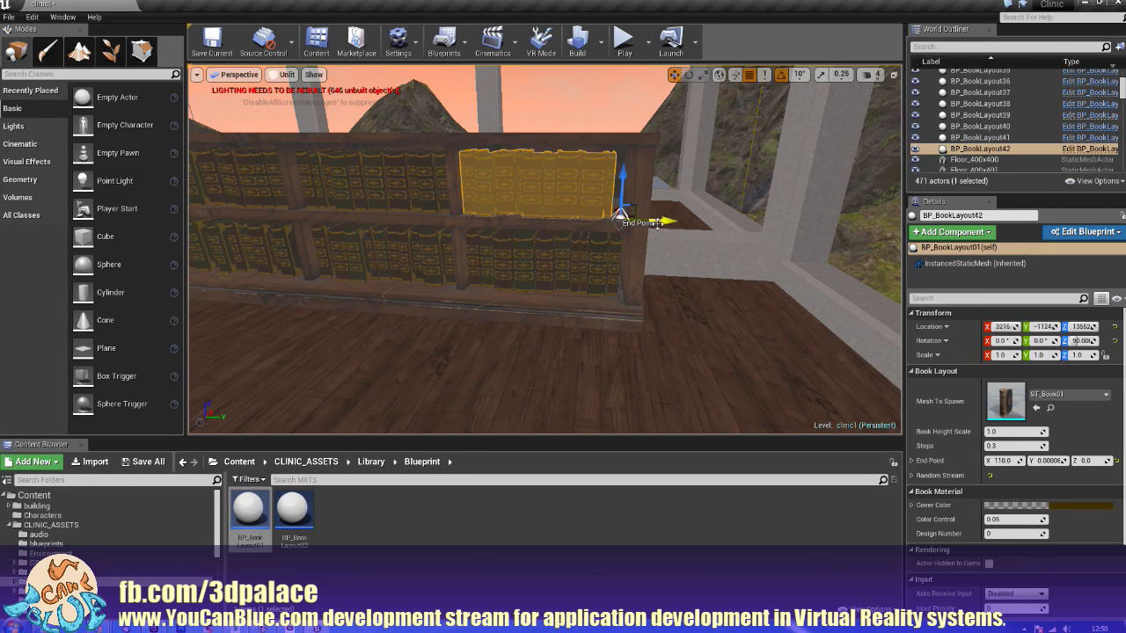
drag(662, 222, 679, 223)
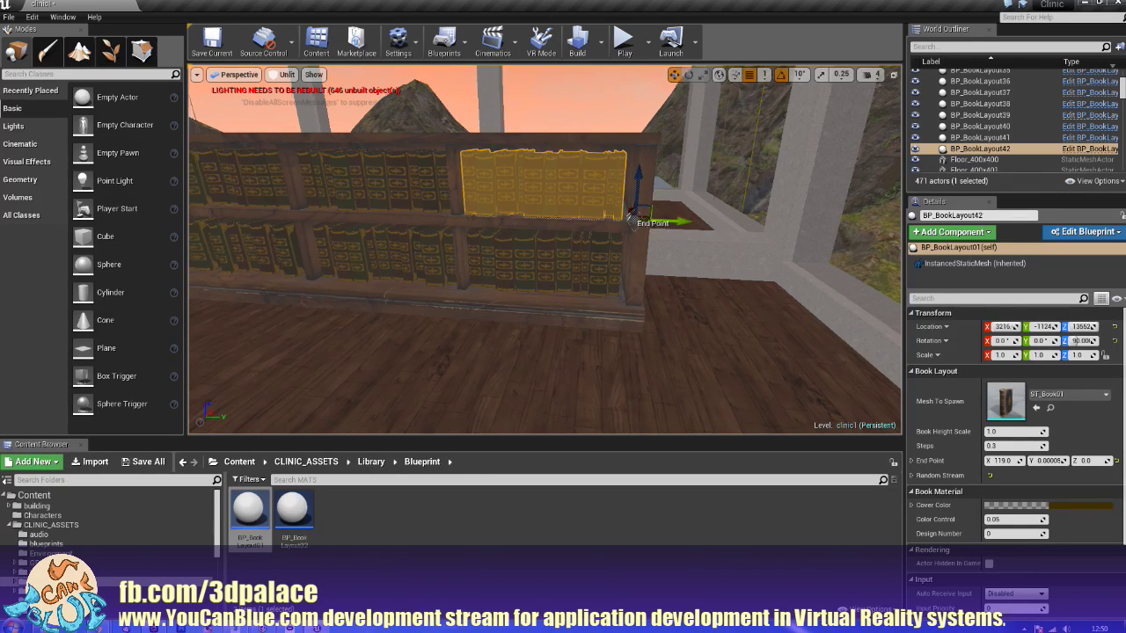
Step: Delete the room's two point lights, PointLight2 near the tall bookcase and PointLight near the ceiling
right_drag(678, 223, 211, 222)
right_drag(422, 220, 351, 352)
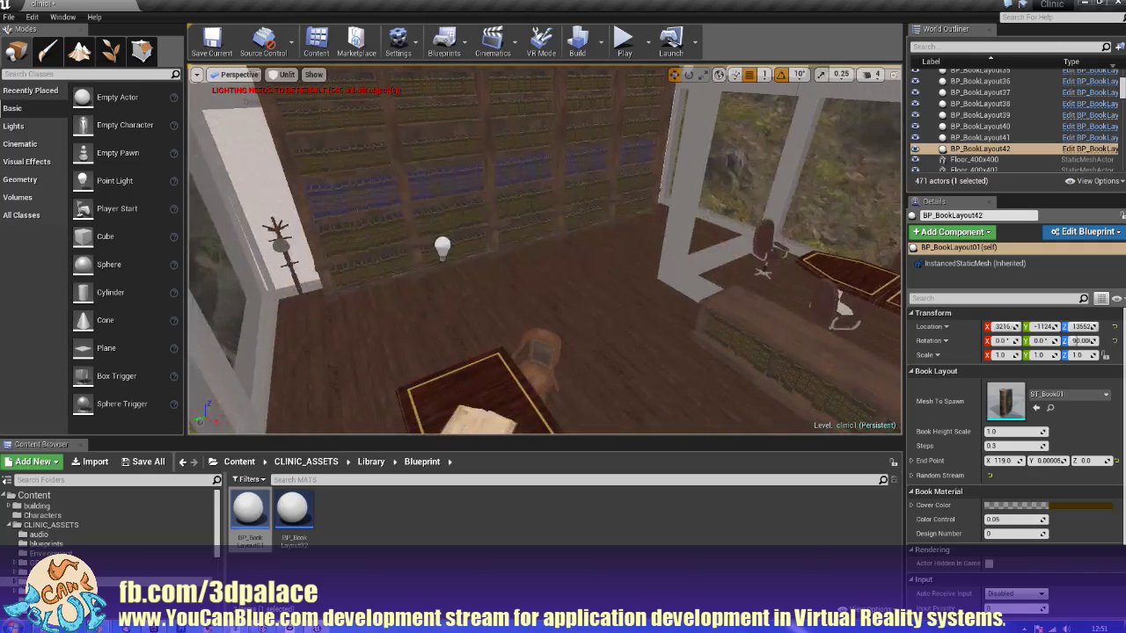
click(441, 247)
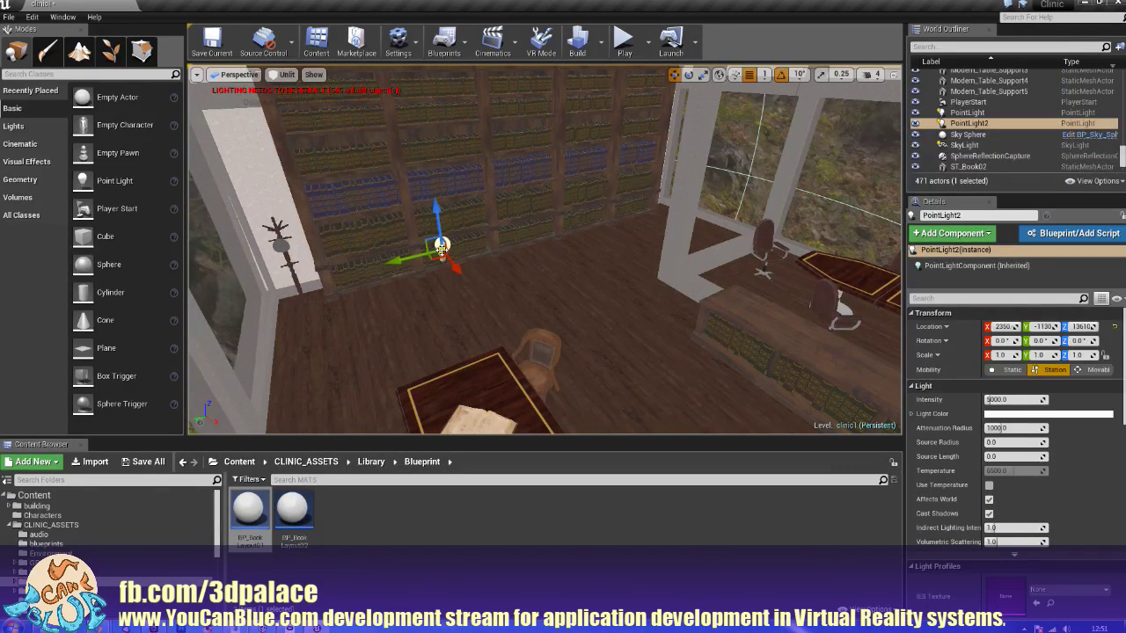
key(Delete)
right_drag(521, 313, 686, 351)
right_drag(522, 136, 522, 161)
right_drag(563, 251, 343, 215)
right_drag(714, 150, 715, 115)
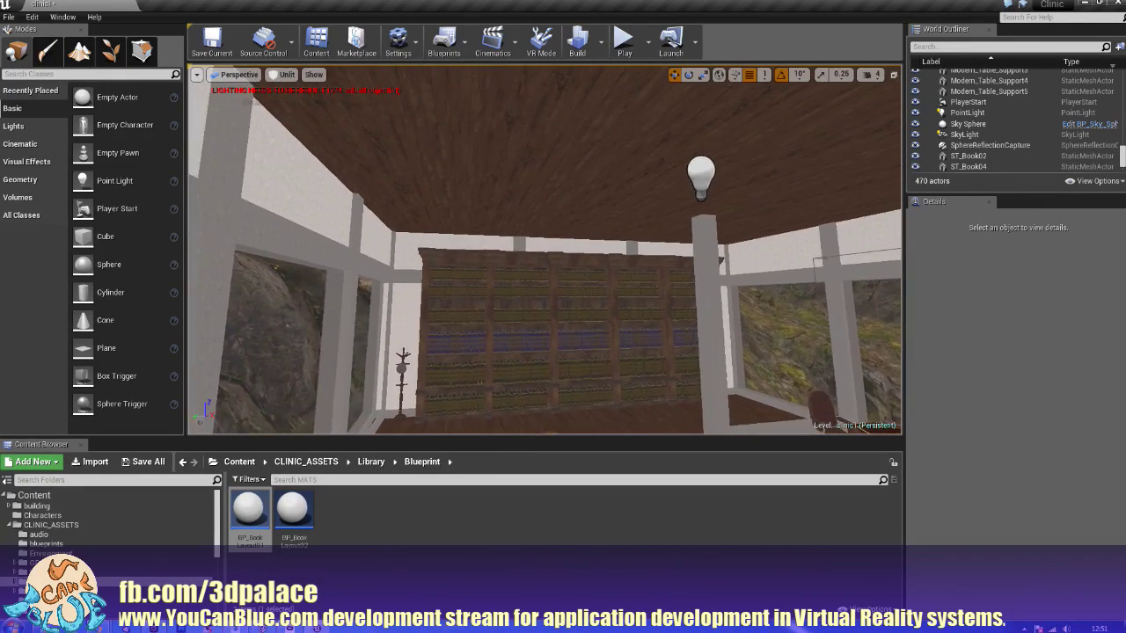
click(700, 173)
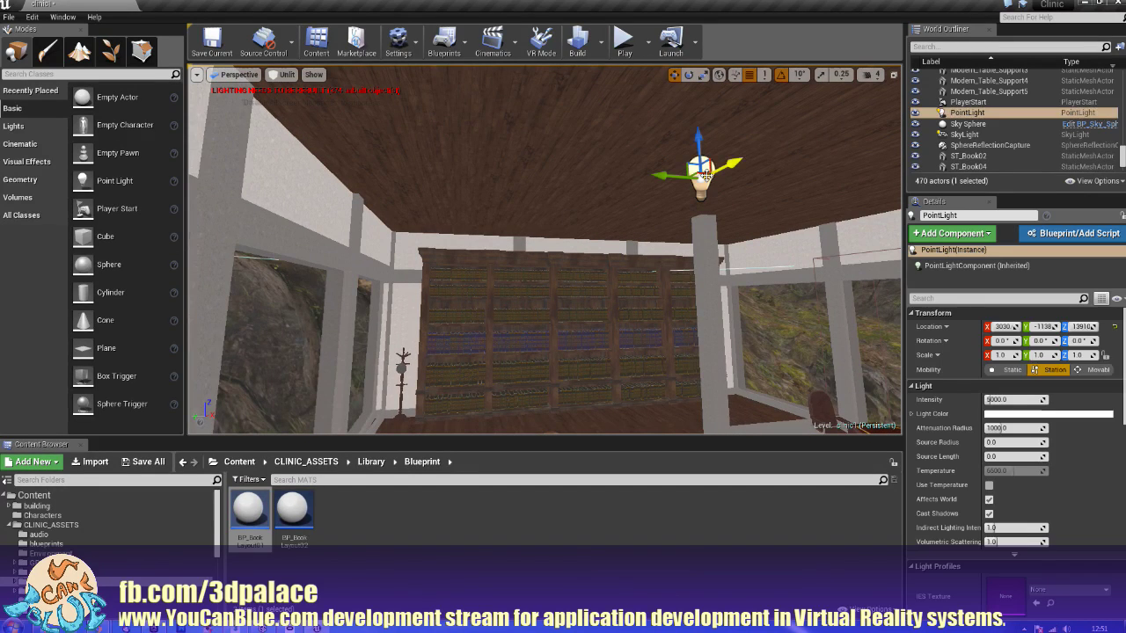
key(Delete)
Step: Play the level from the floor beside the desk, examine the desk and high-detail chair up close, and end the session
right_drag(533, 334, 650, 321)
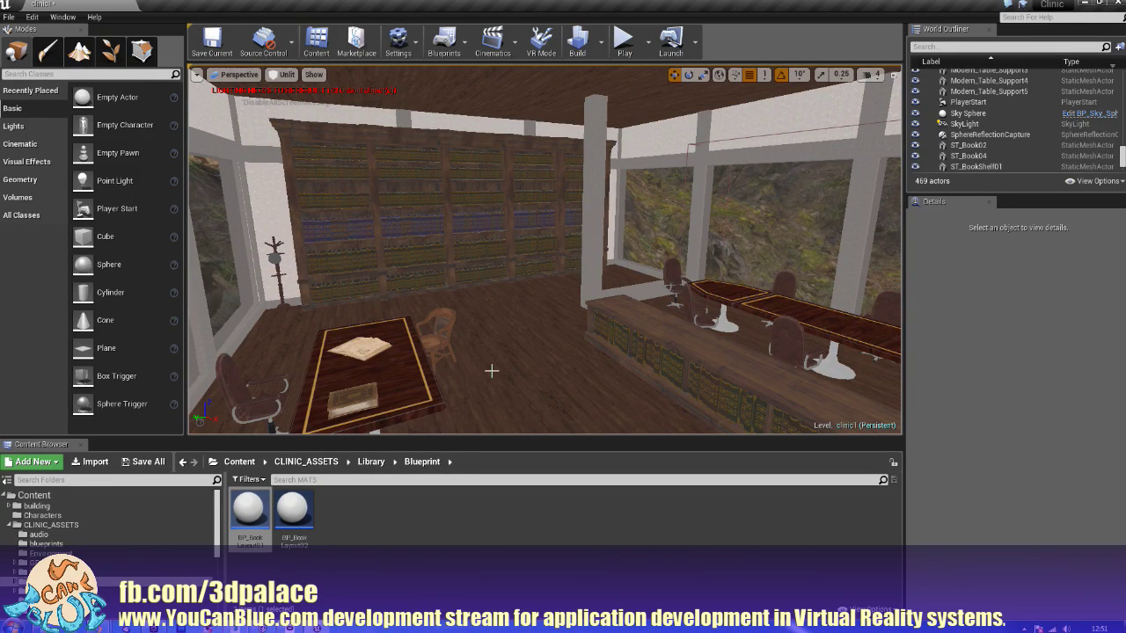
right_click(550, 391)
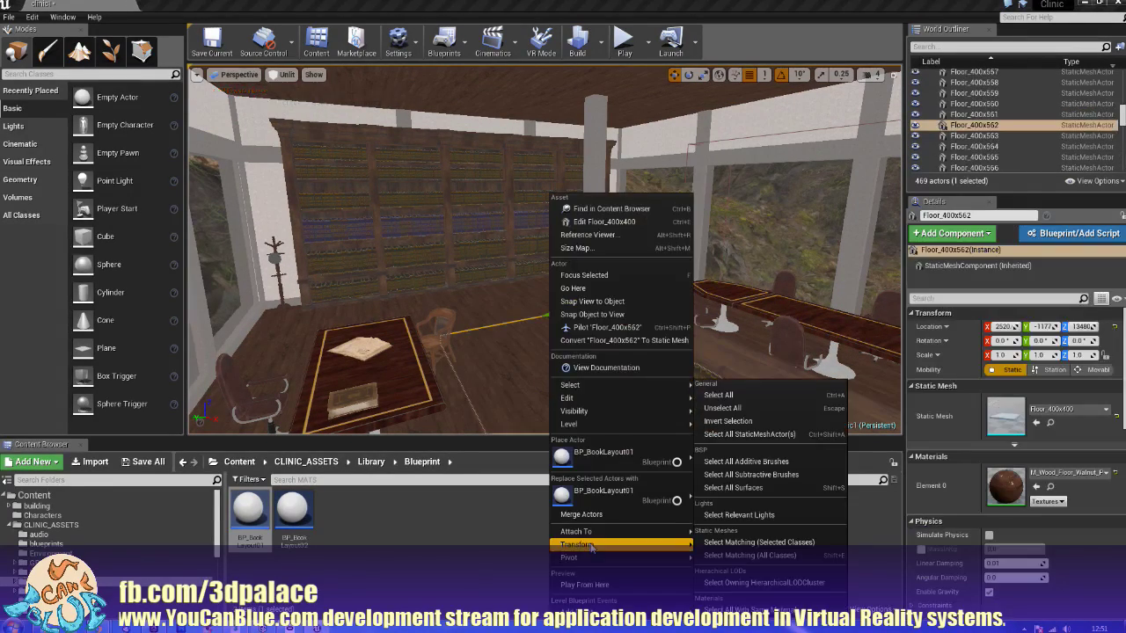
click(596, 585)
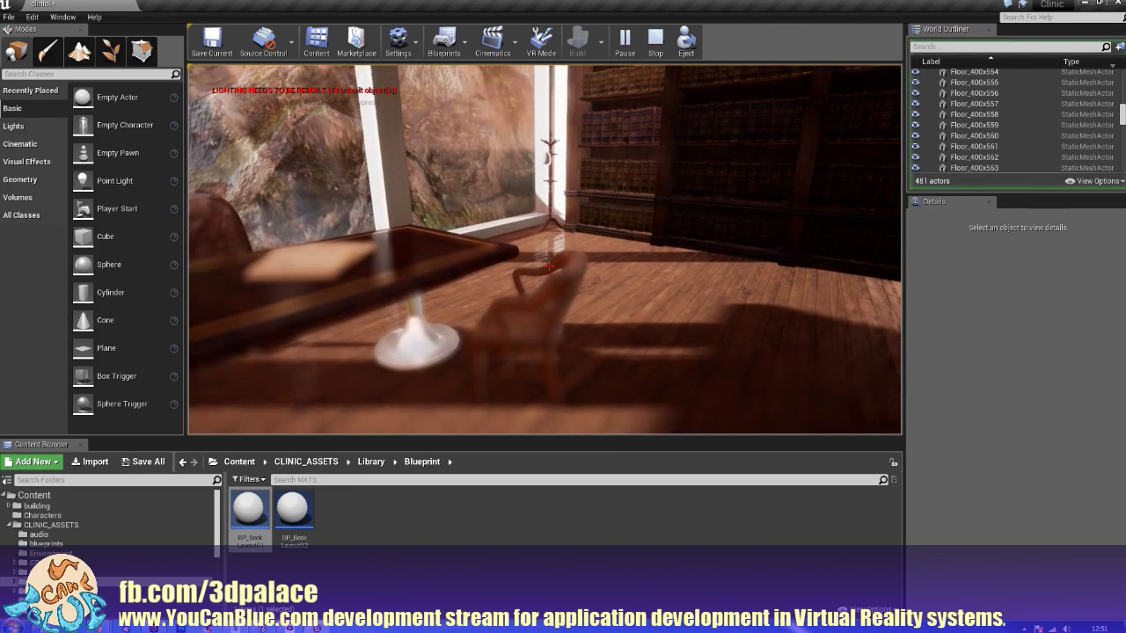
key(w)
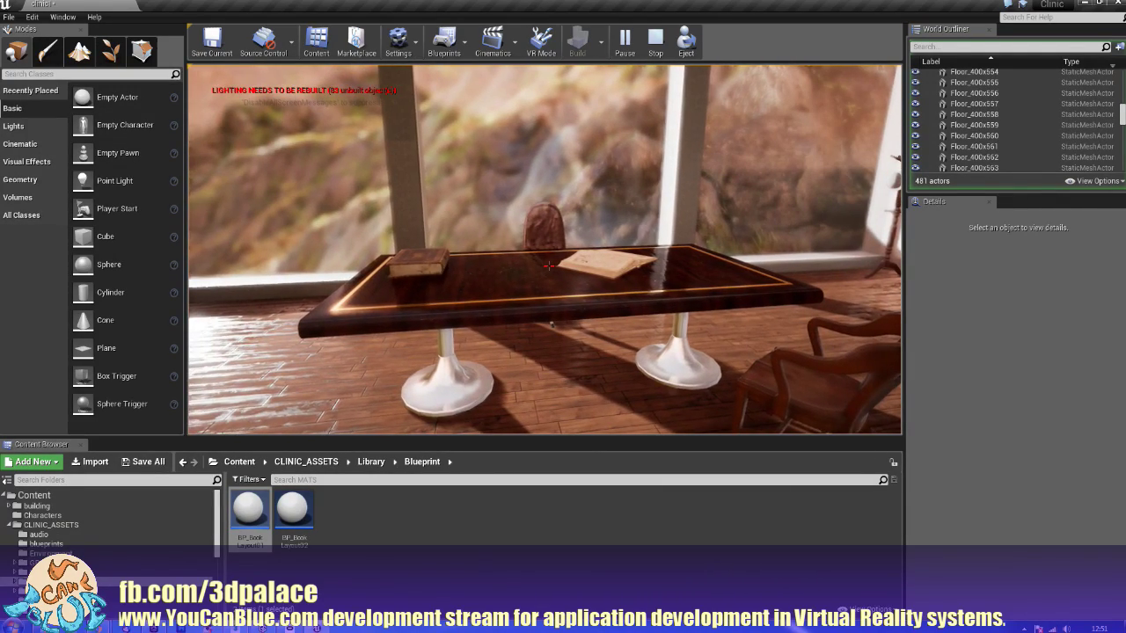
key(a)
key(w)
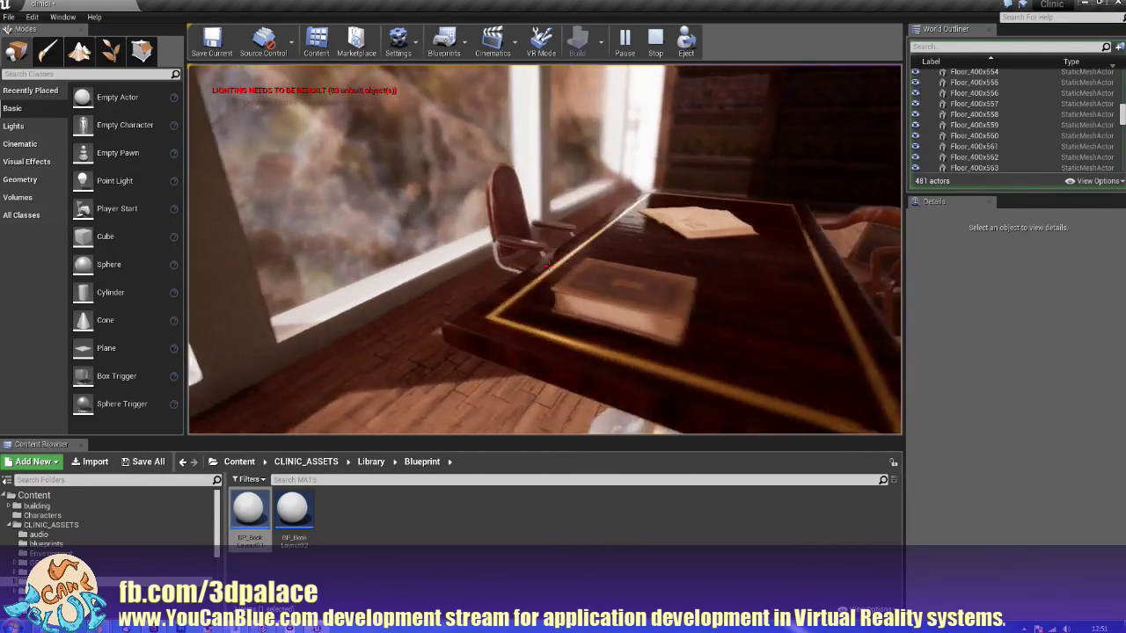
key(w)
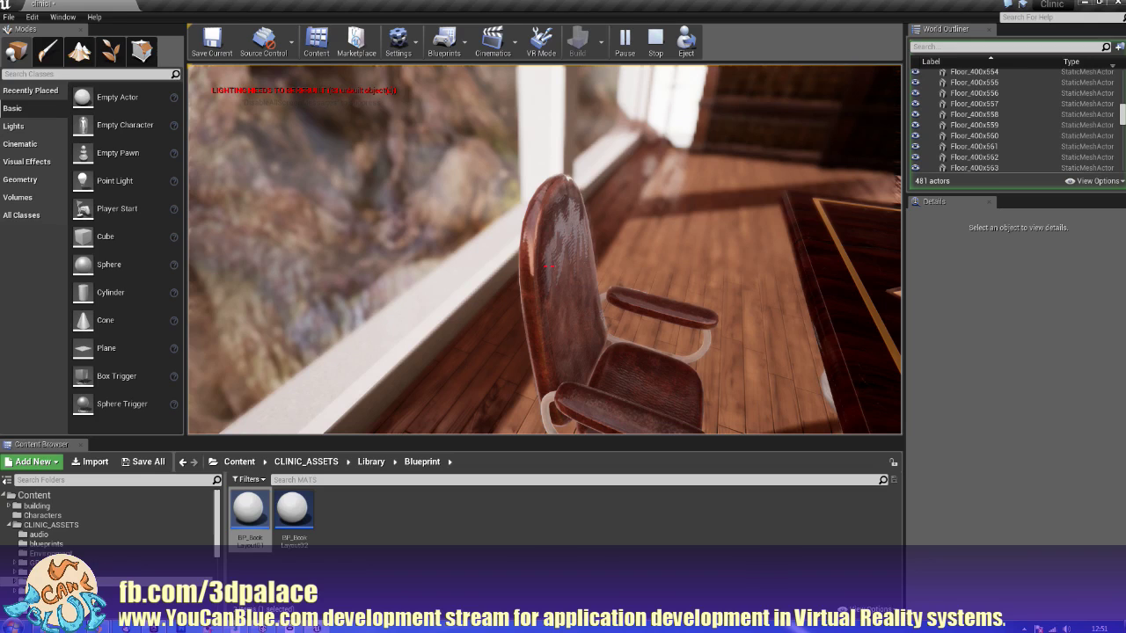
key(Escape)
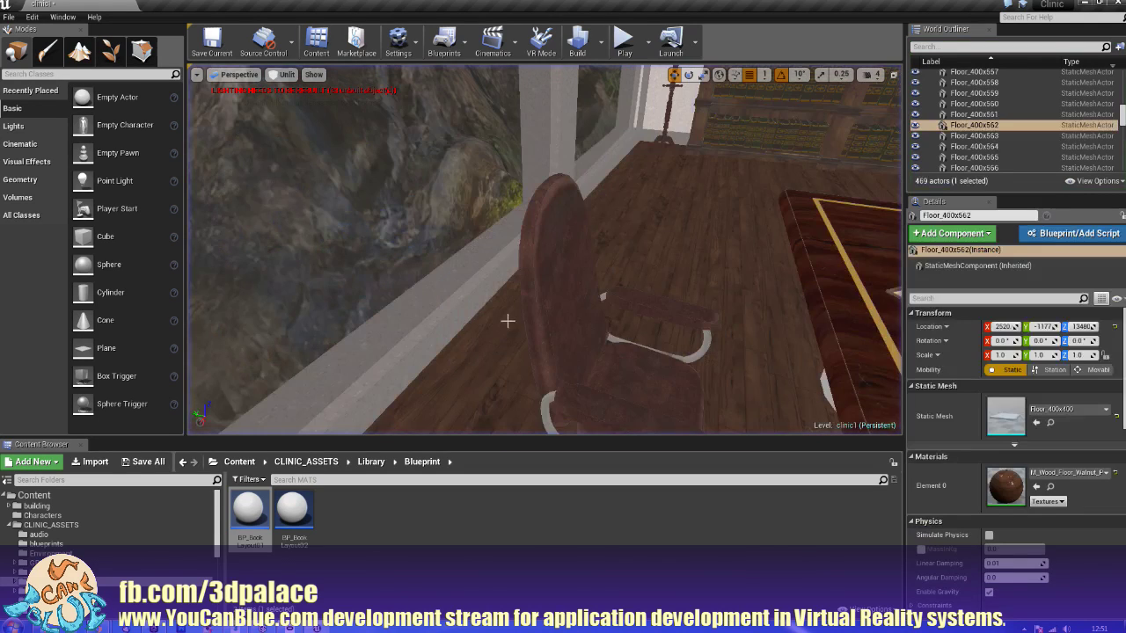
Step: Open the high-detail chair's Chair_Master_Material_01 and delete the 0.2 constant feeding Roughness, checking the preview sphere
click(574, 316)
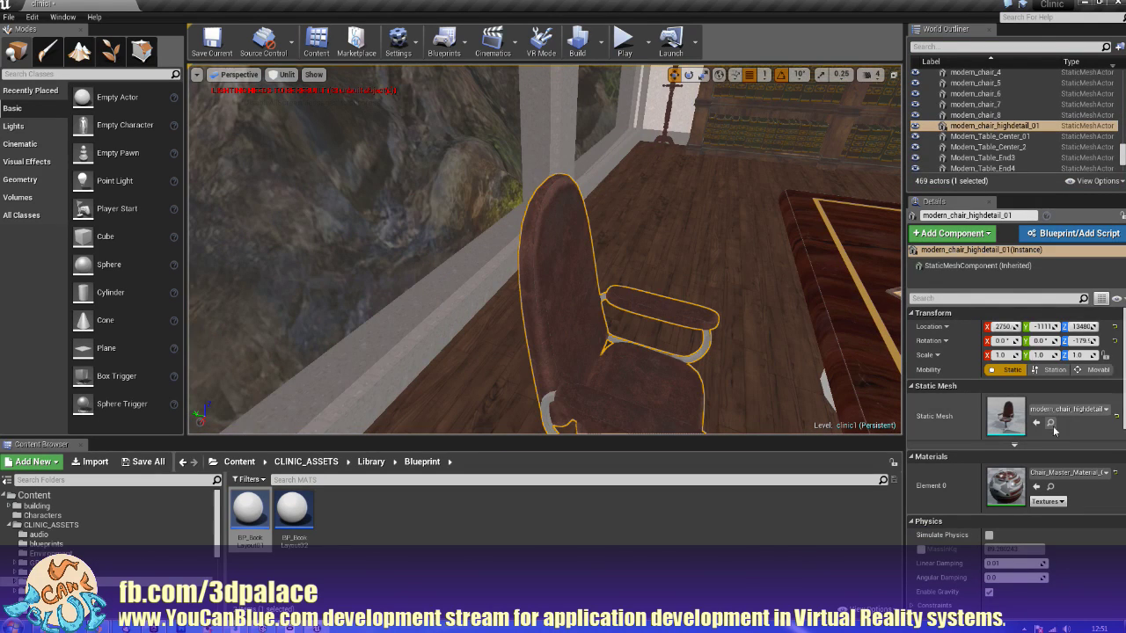
click(1051, 487)
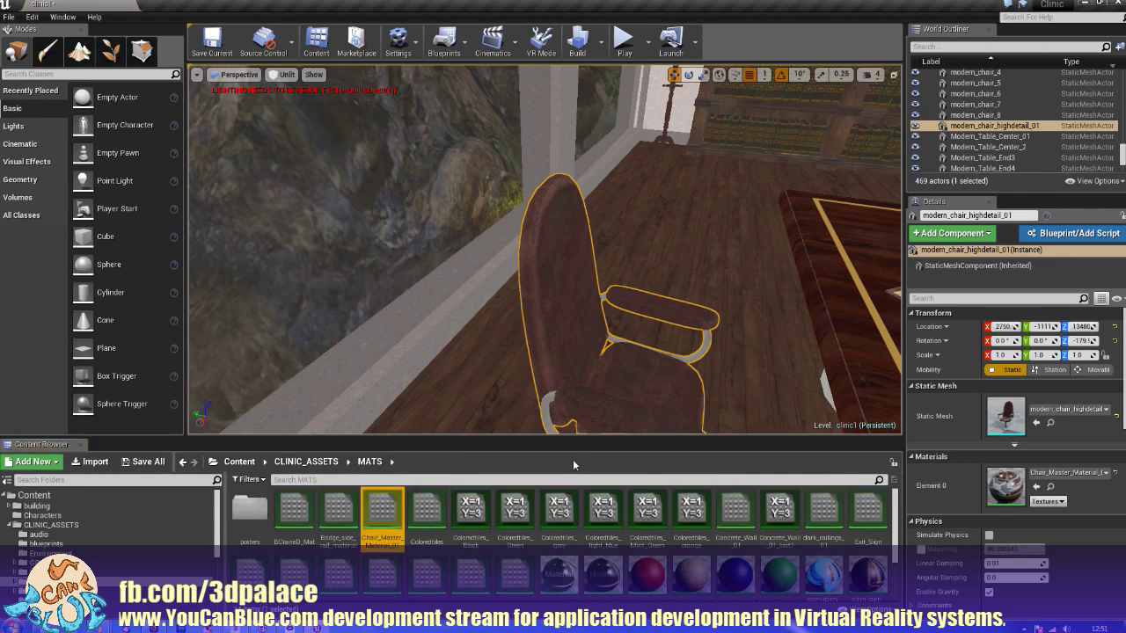
double_click(377, 506)
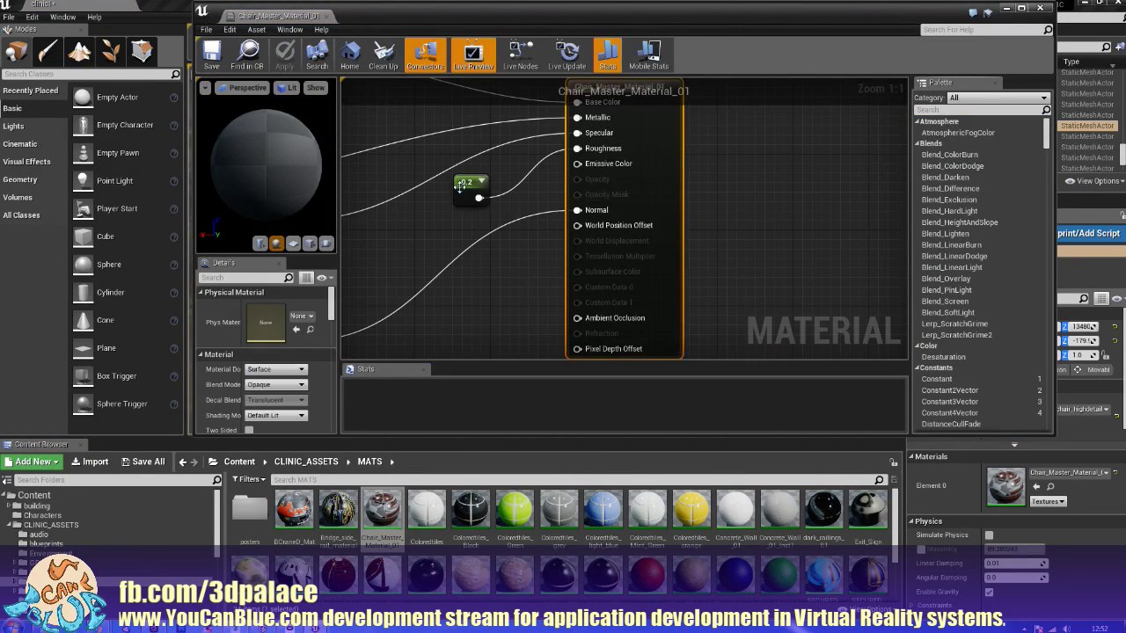
click(466, 182)
key(Delete)
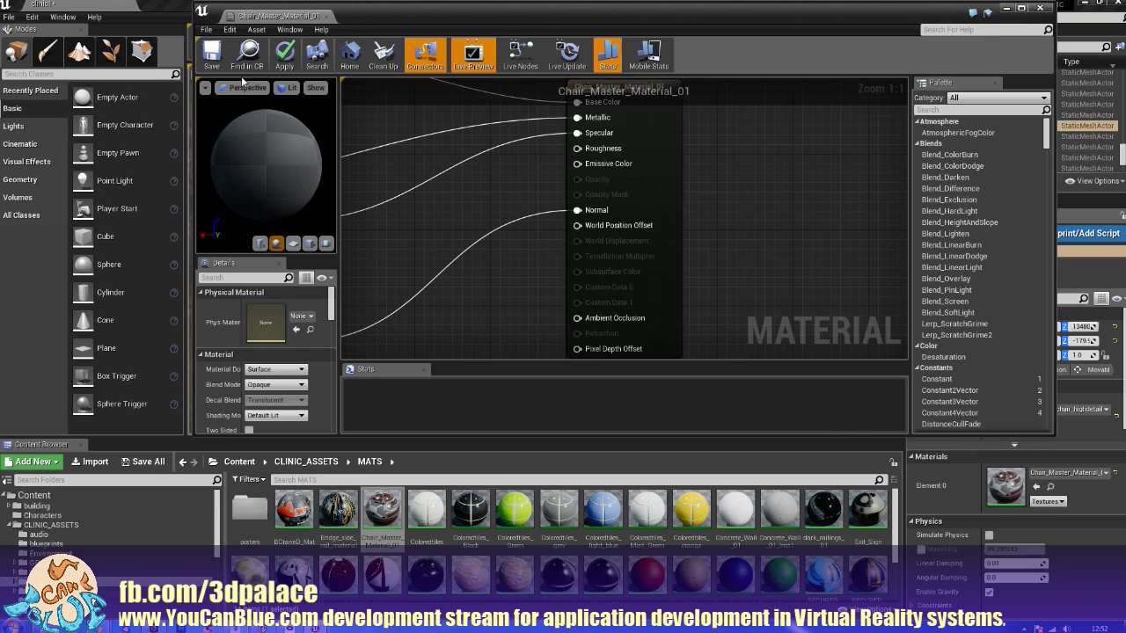
drag(266, 165, 282, 166)
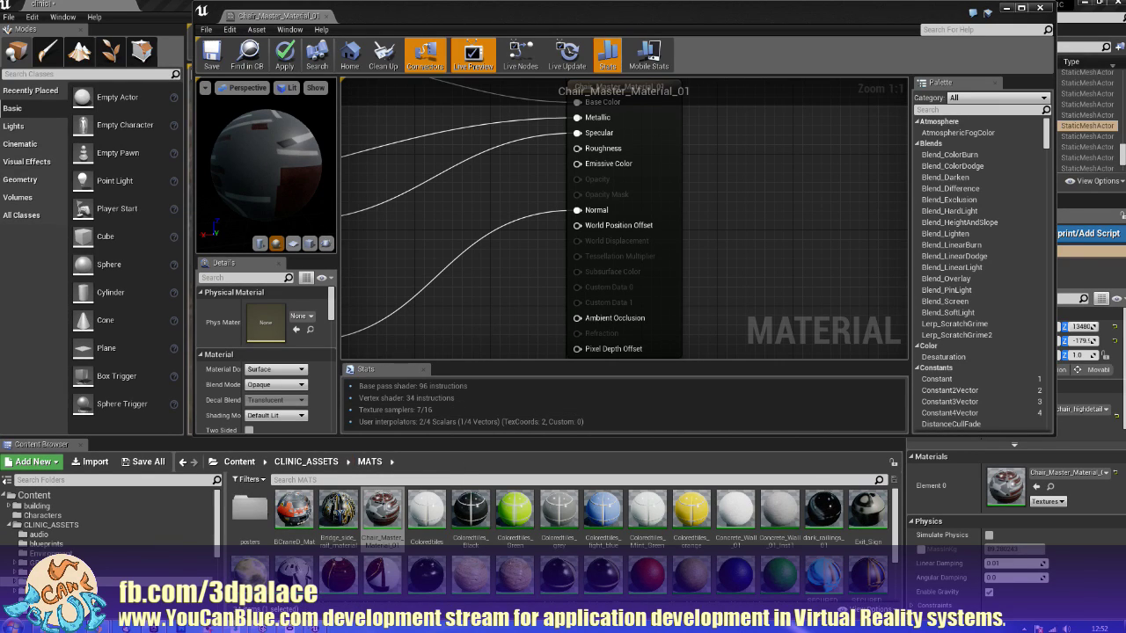
Step: Switch to the Oculus app and request closing it
click(292, 628)
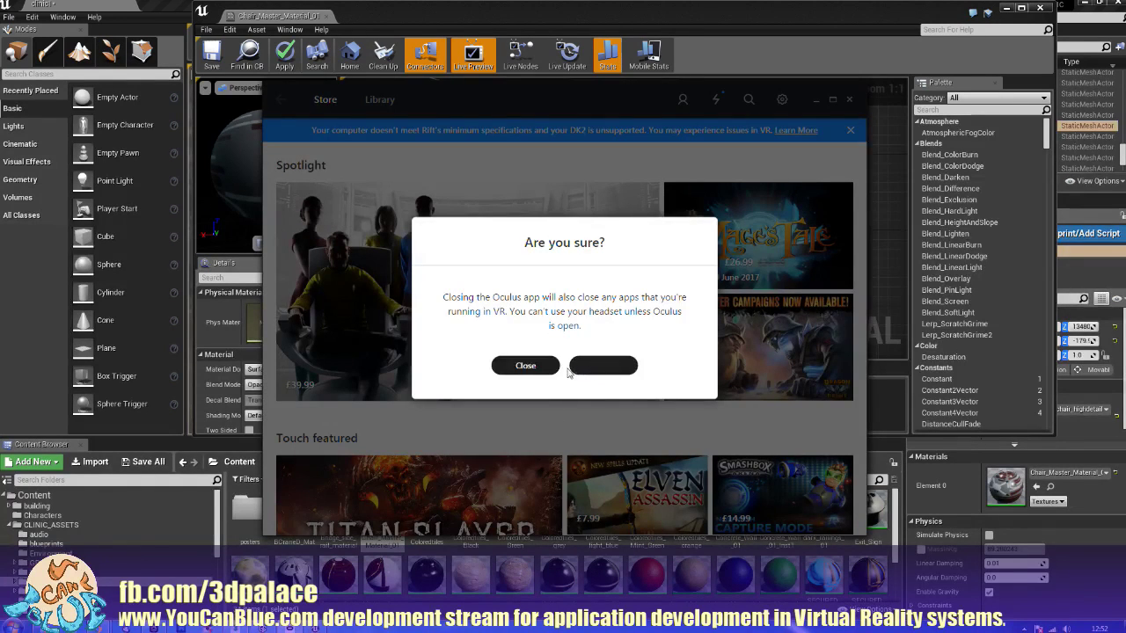
Step: Dismiss the Oculus app, and save Chair_Master_Material_01 before closing its material editor
click(527, 365)
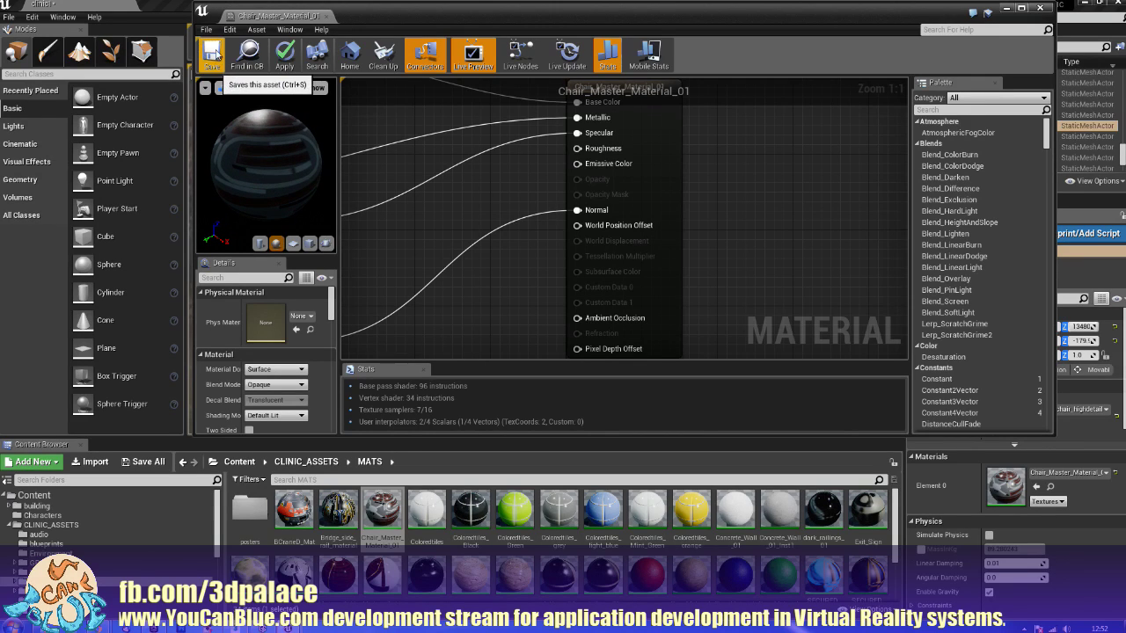
click(211, 55)
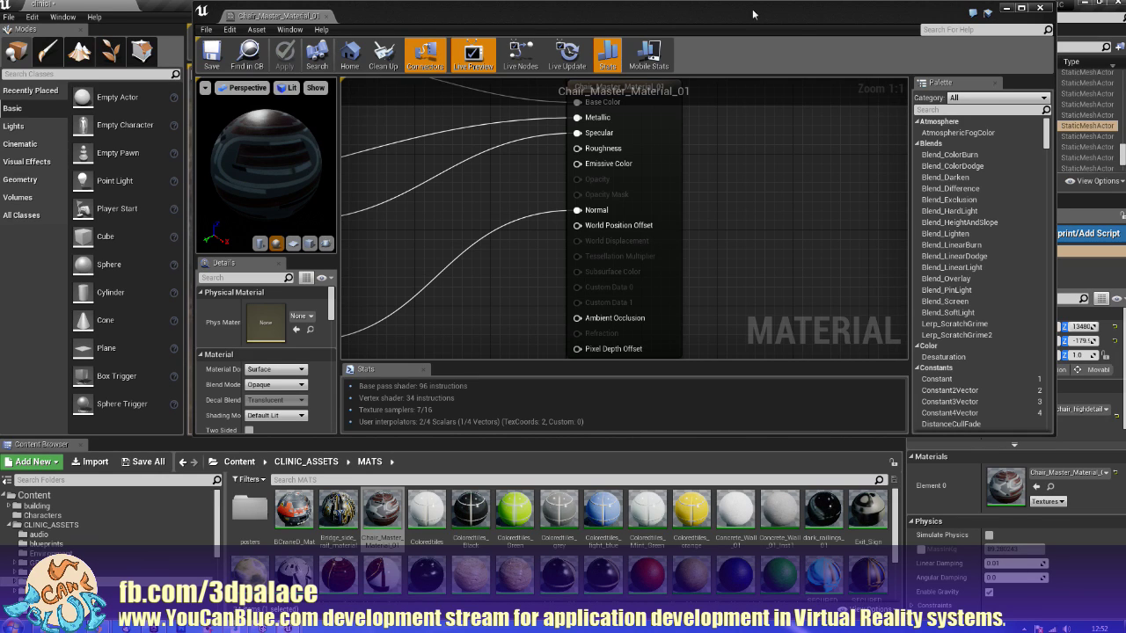
click(1039, 7)
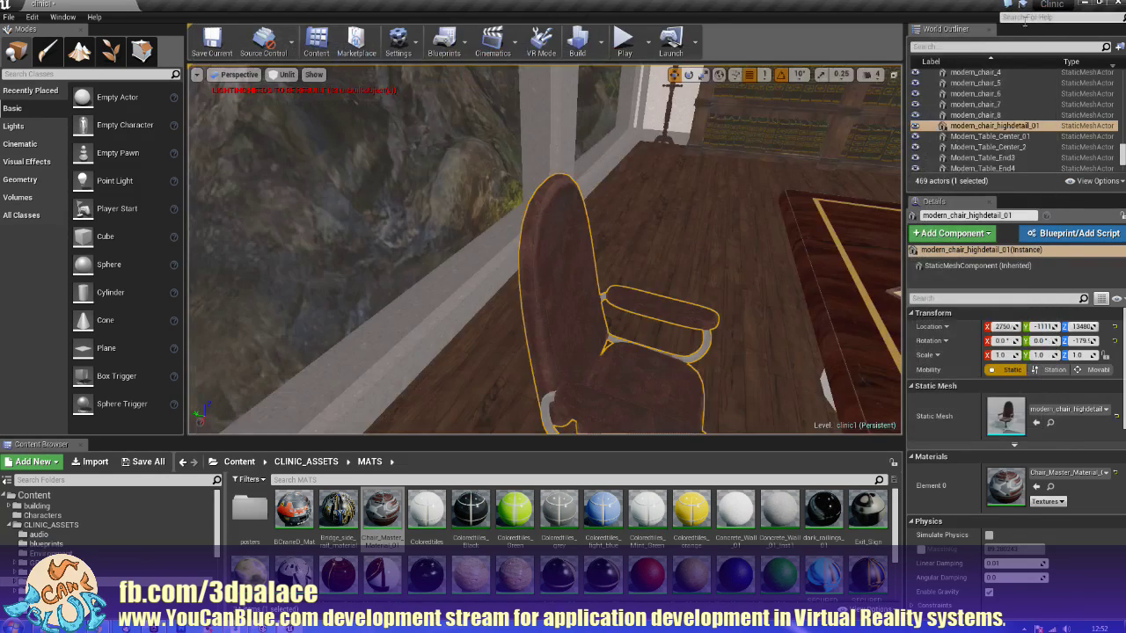
right_drag(672, 273, 642, 293)
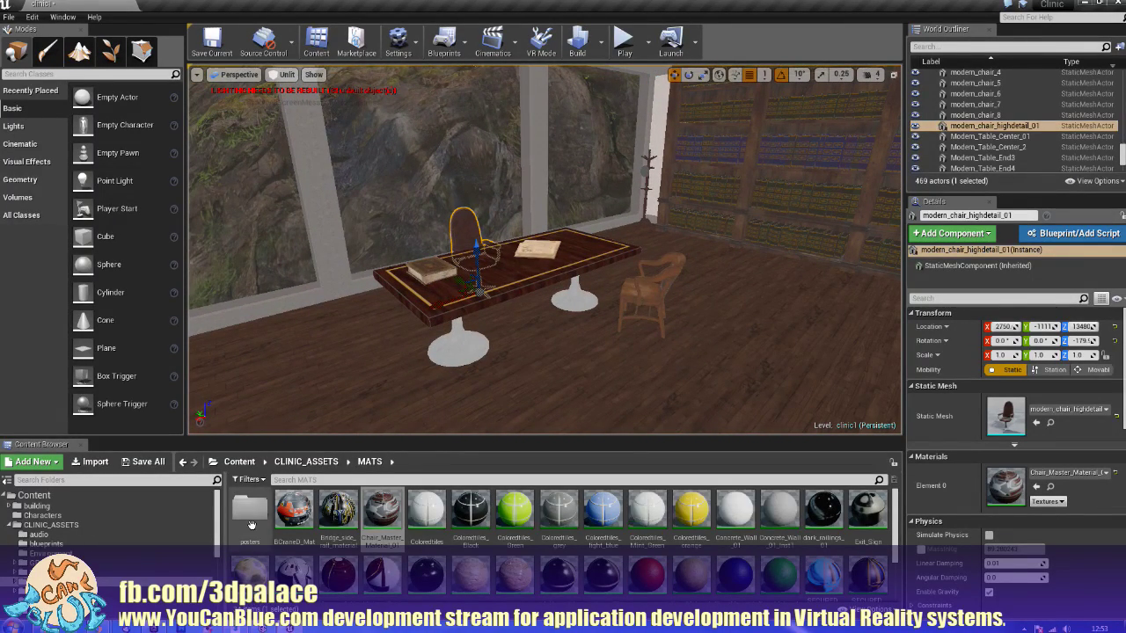
Step: Switch to the untitled, empty scene in 3ds Max
click(238, 628)
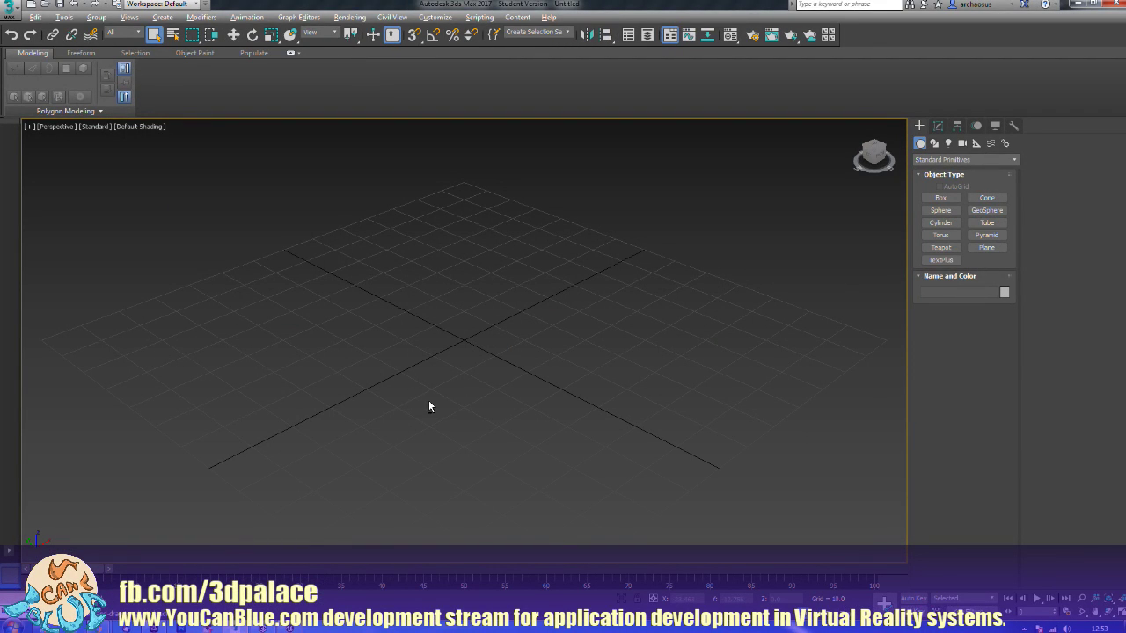
scroll(428, 393, down, 6)
middle_drag(442, 387, 495, 408)
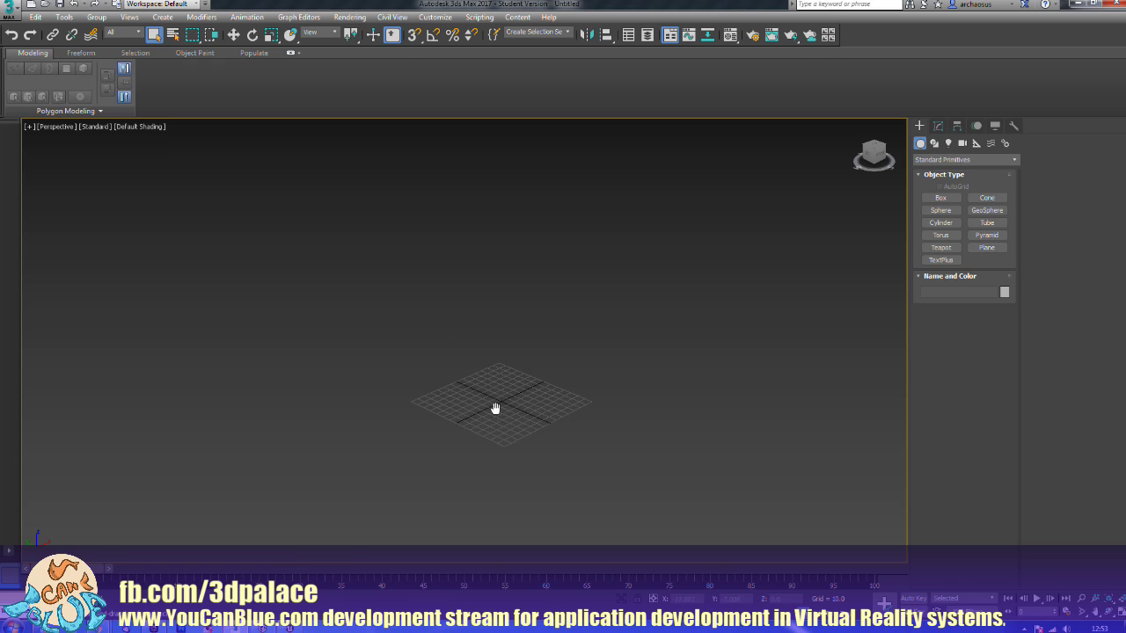
scroll(495, 411, up, 2)
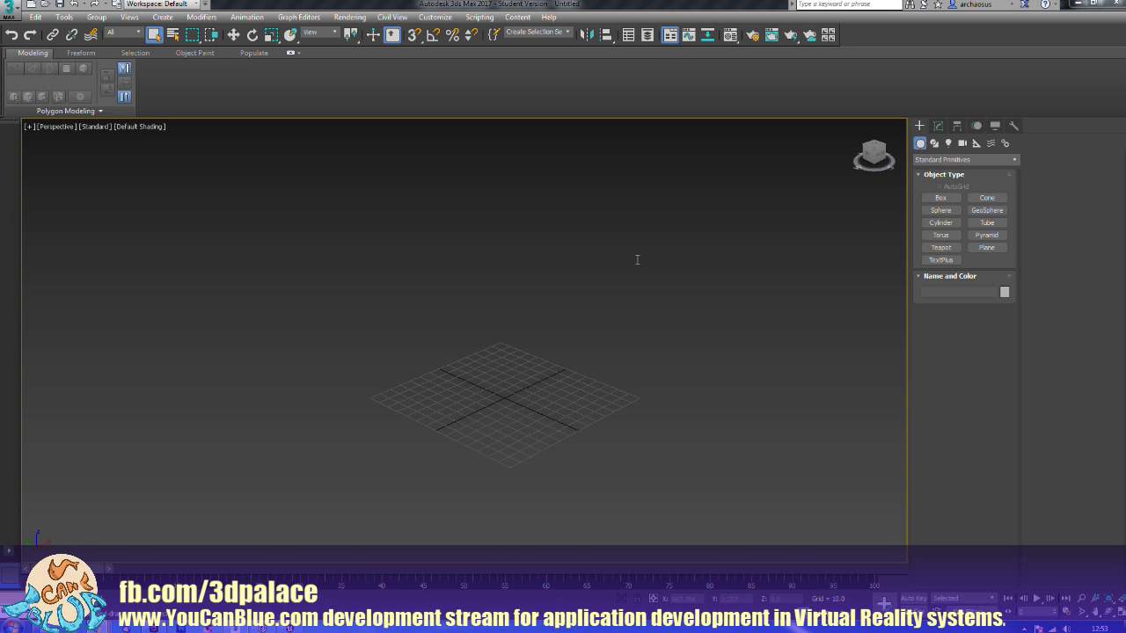
Step: In the Chrome browser, search Google Images for "modern office lamps" and open the picture of two dome-shaded table lamps as reference
drag(495, 139, 424, 3)
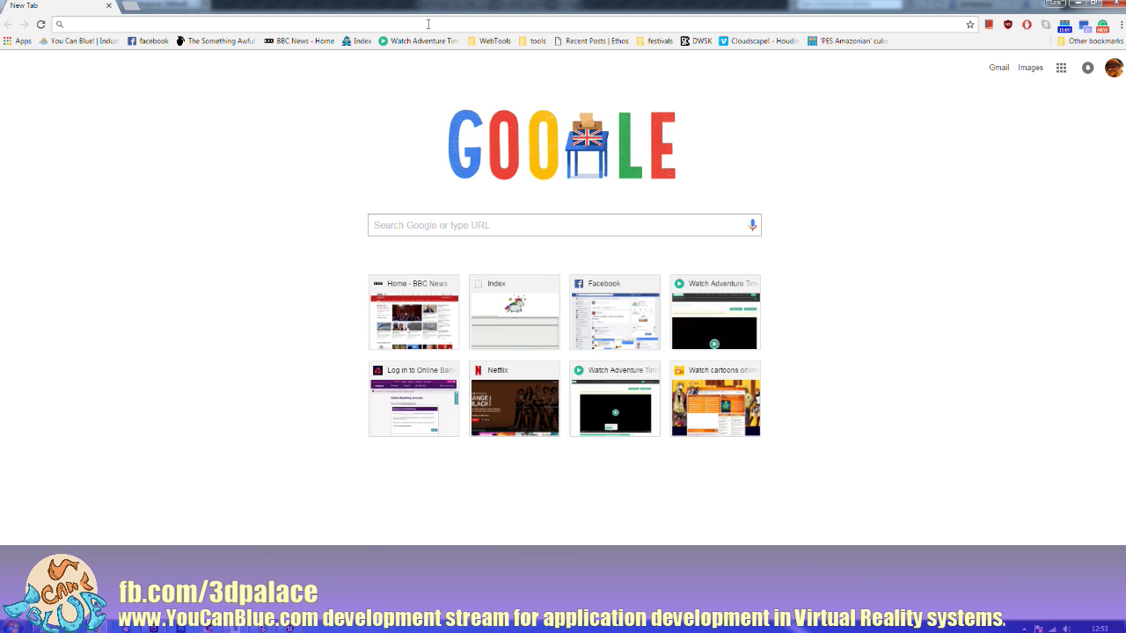
text(modern office )
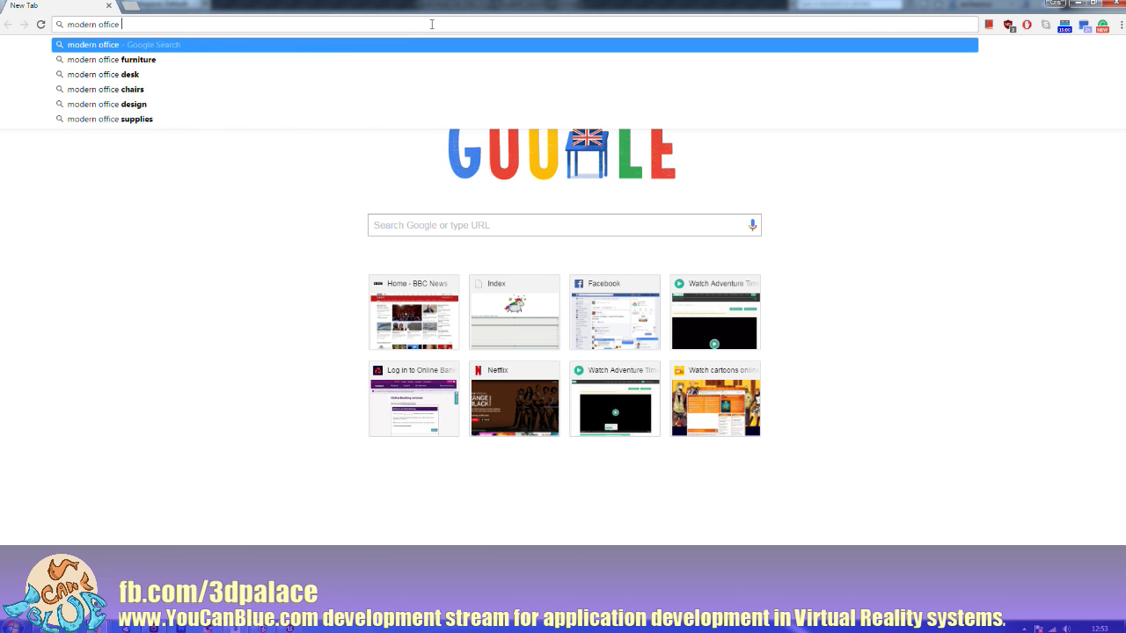
text(lamp)
key(Return)
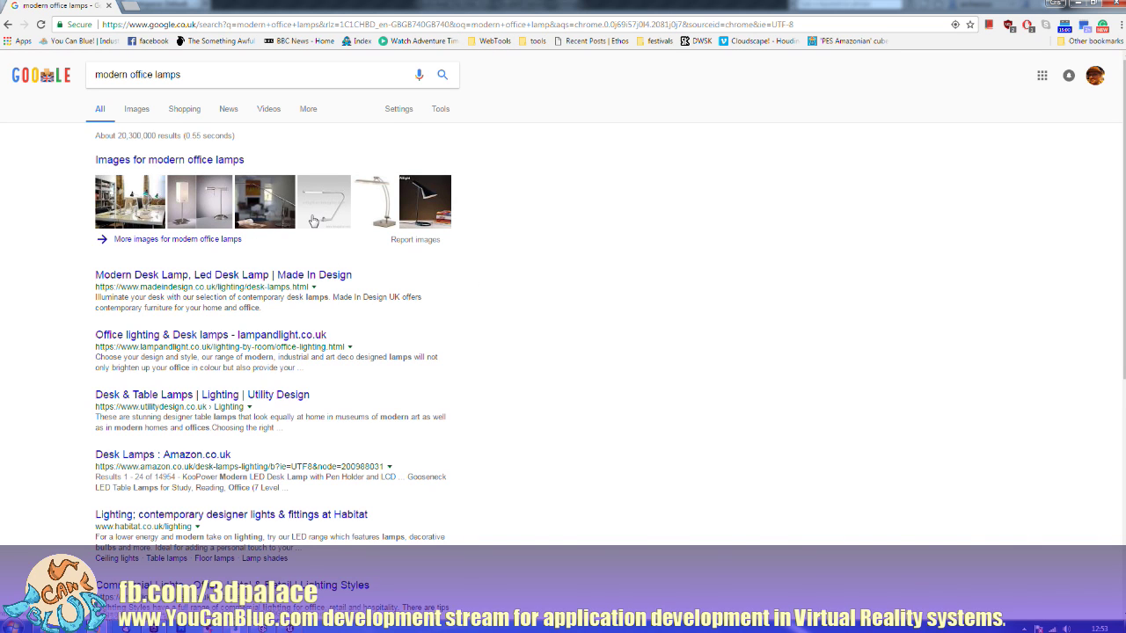
click(213, 162)
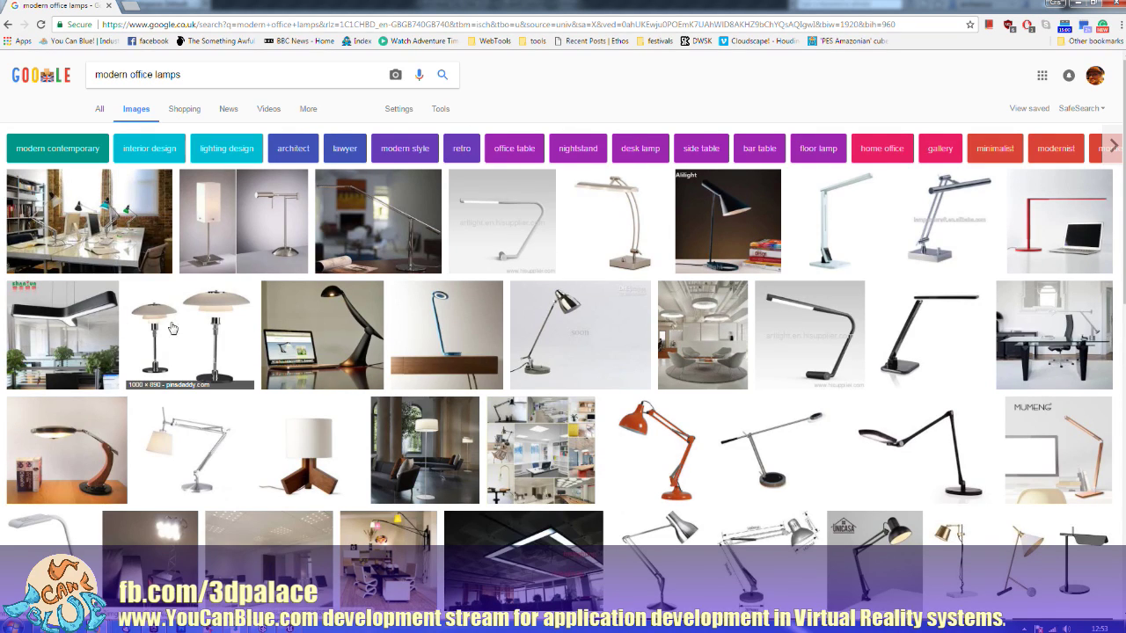
click(322, 323)
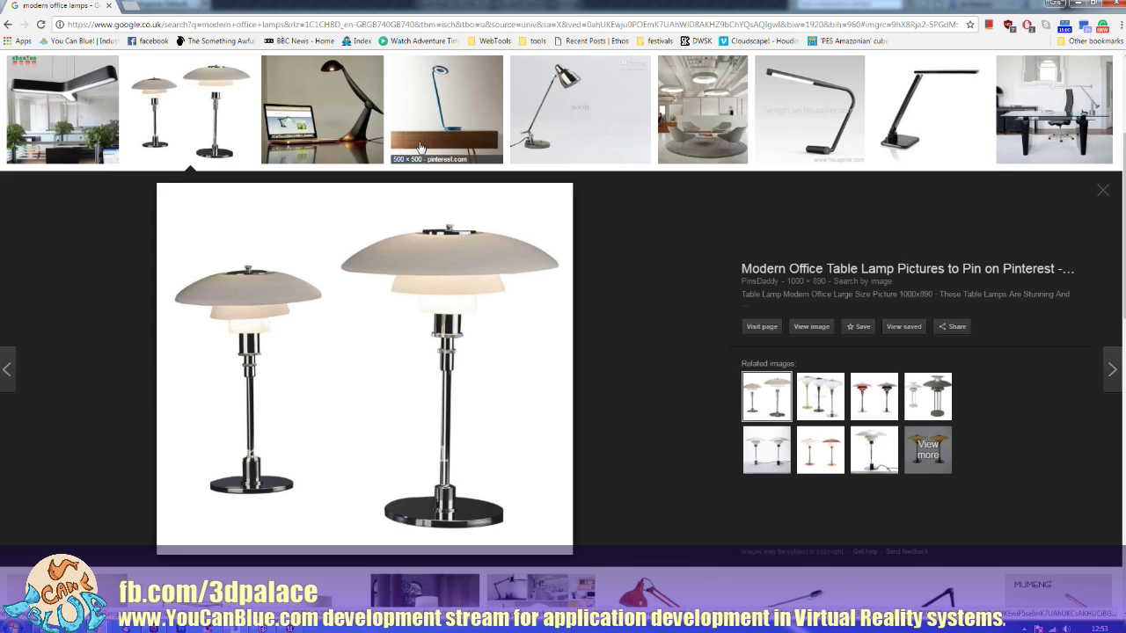
drag(356, 8, 1125, 84)
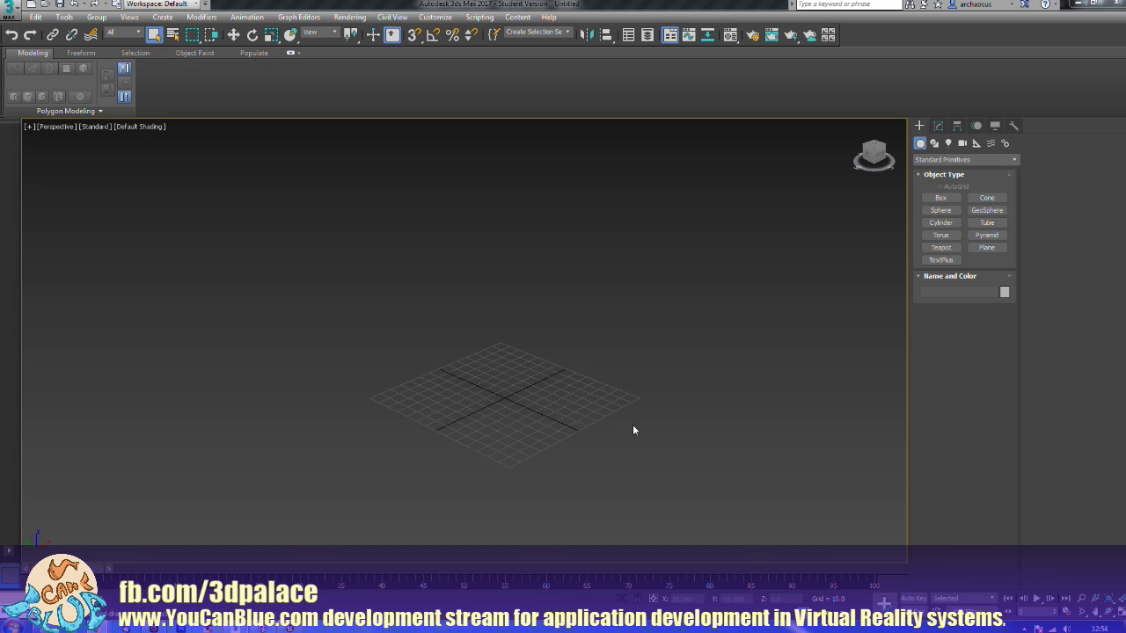
Step: Choose Modern_Table_1 from the Modern_Table folder as the file to merge into the scene
alt+middle_drag(633, 425, 661, 429)
scroll(637, 427, up, 3)
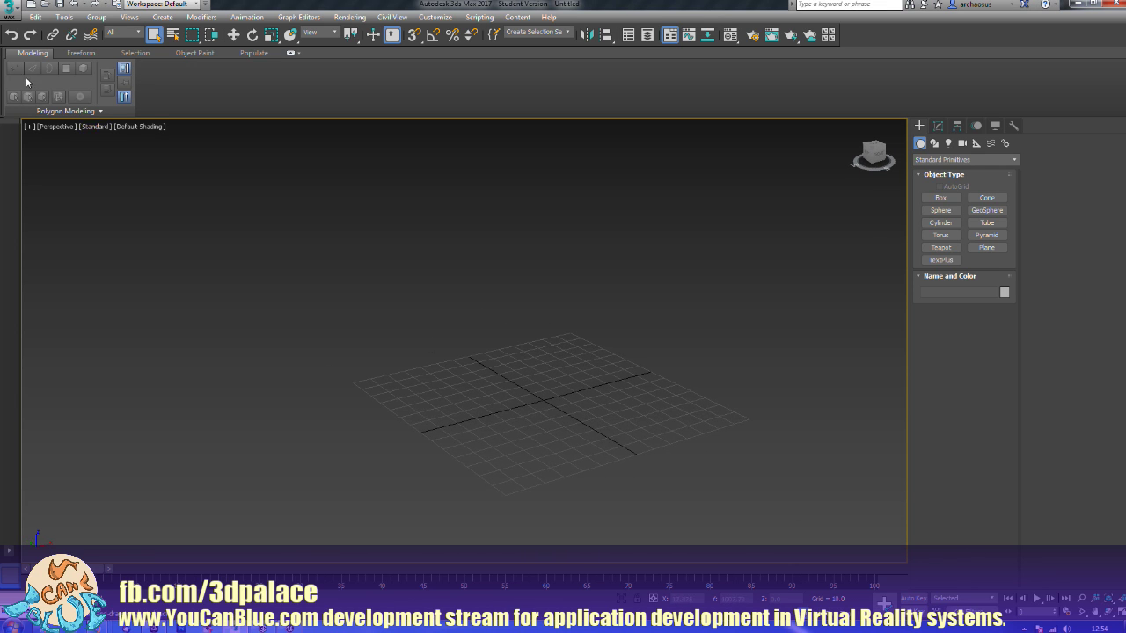
click(10, 9)
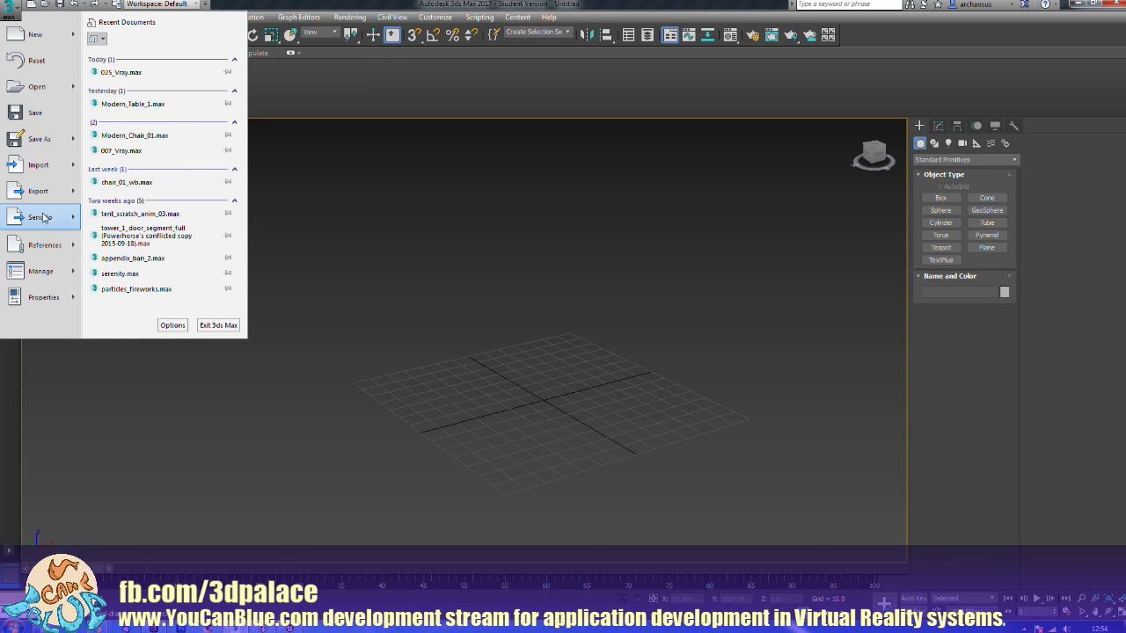
mouse_move(40, 165)
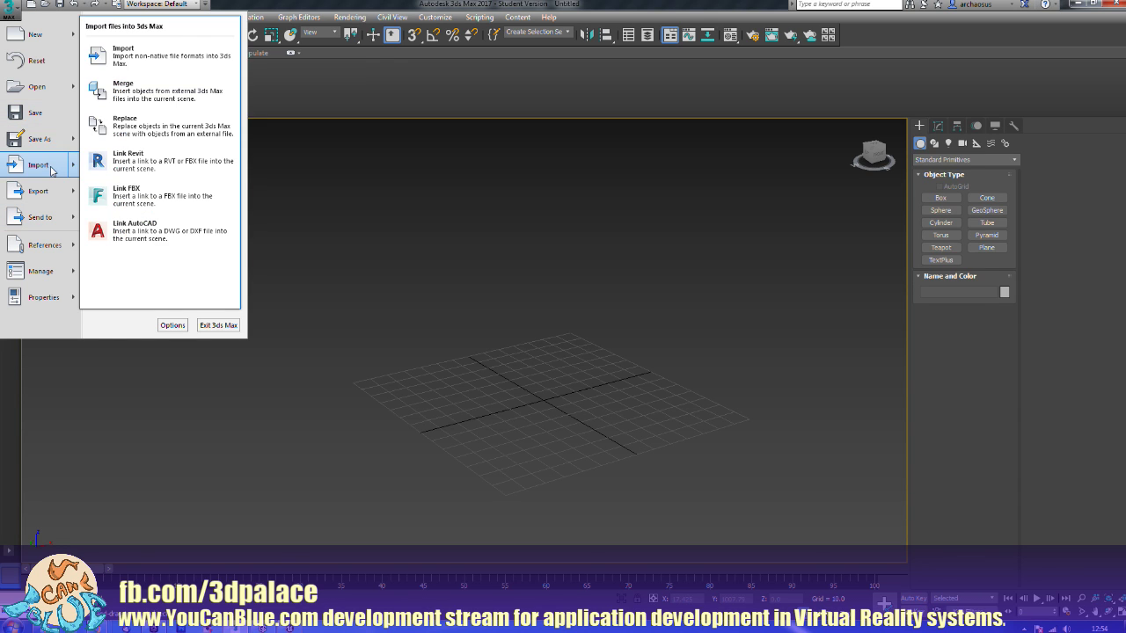
click(139, 101)
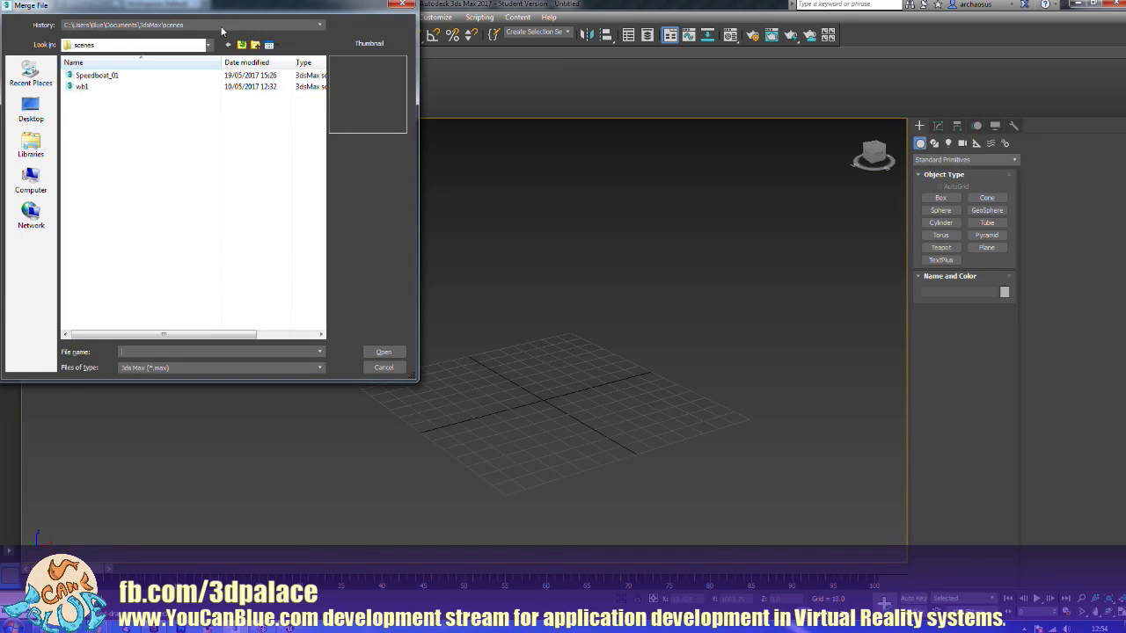
click(223, 27)
click(212, 44)
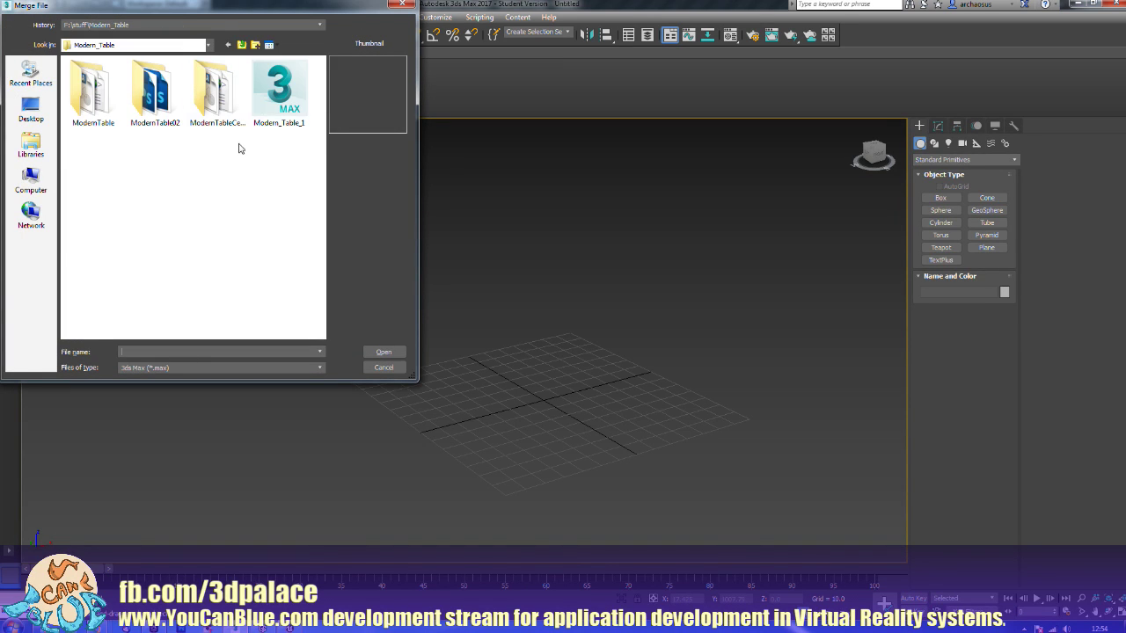
click(279, 92)
click(381, 351)
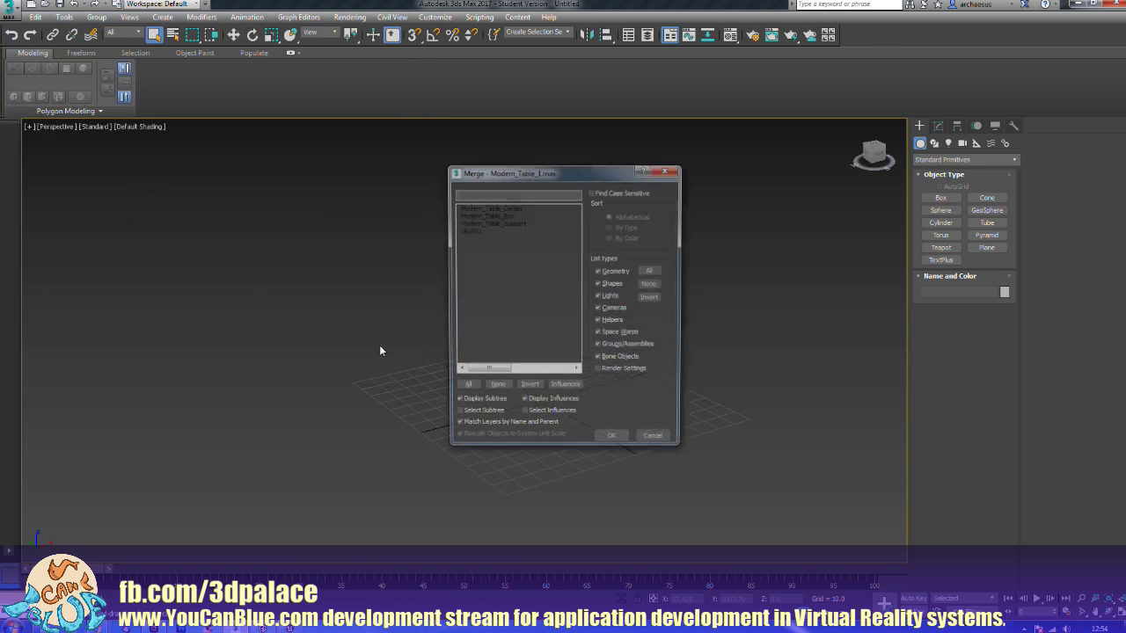
Step: Merge Modern_Table_Center, Modern_Table_End and Modern_Table_Support into the scene as a size reference
click(479, 207)
shift+click(479, 223)
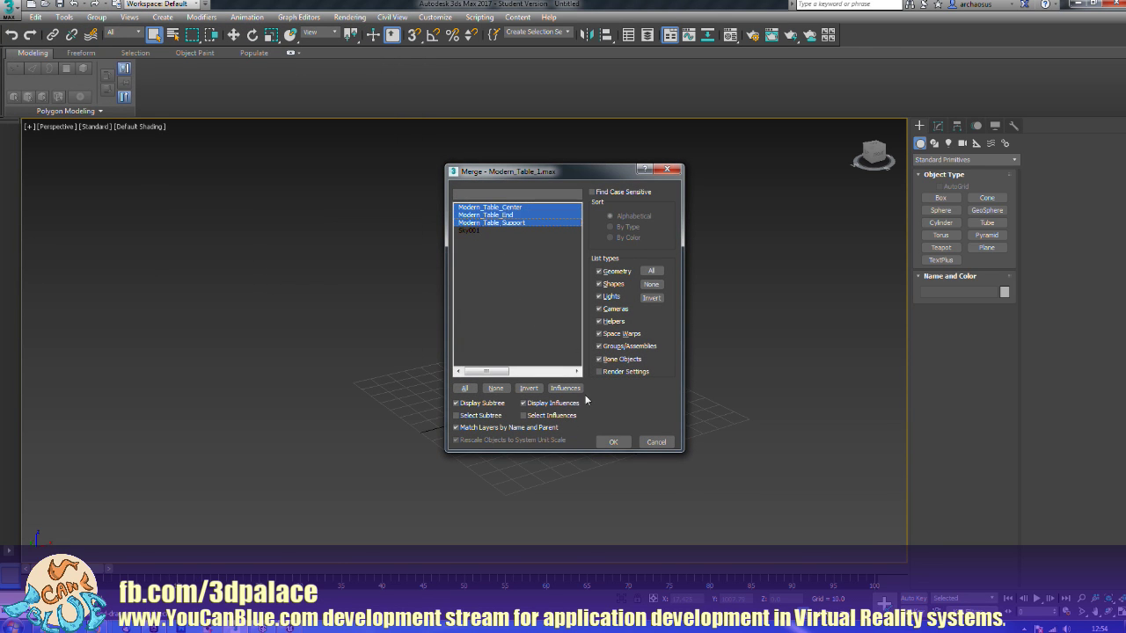
click(613, 442)
scroll(605, 442, down, 5)
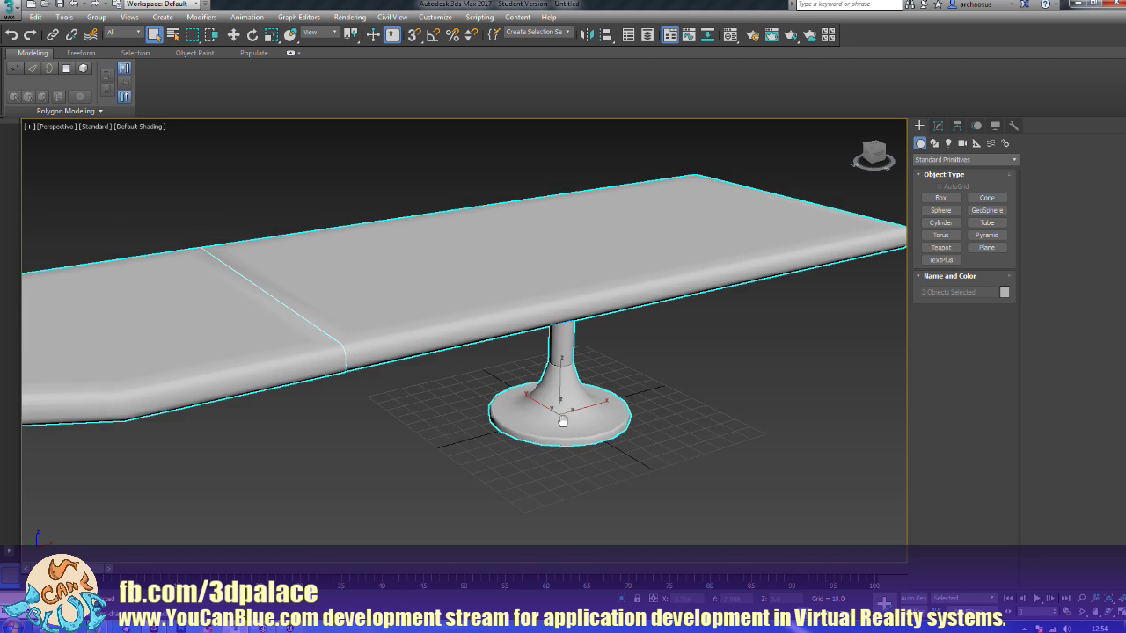
alt+middle_drag(526, 418, 568, 422)
scroll(572, 407, up, 5)
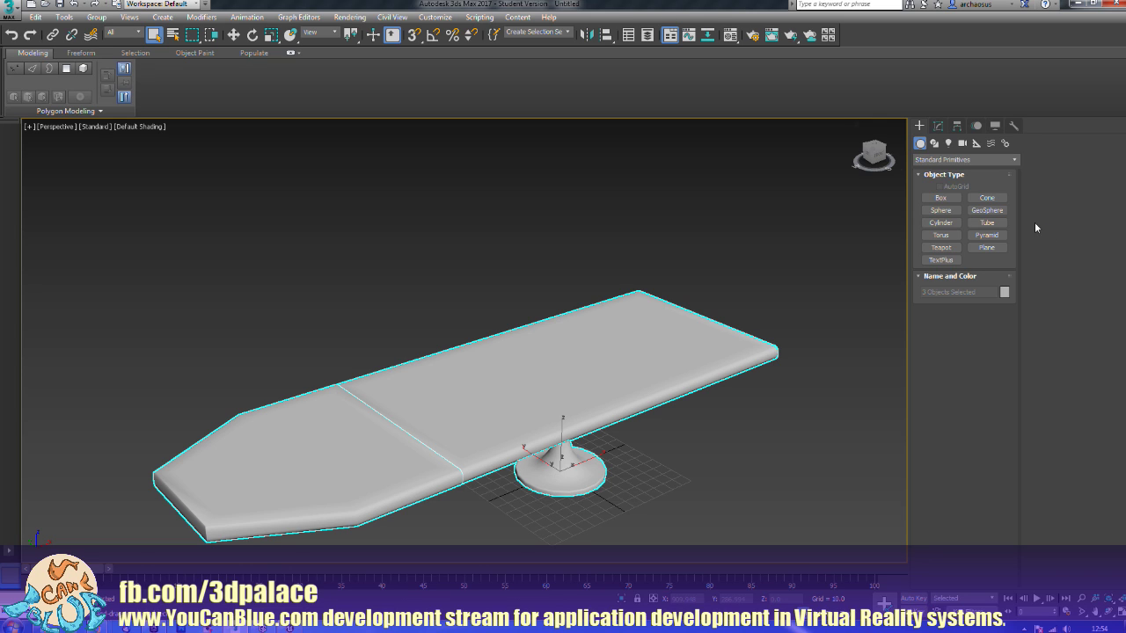
click(941, 225)
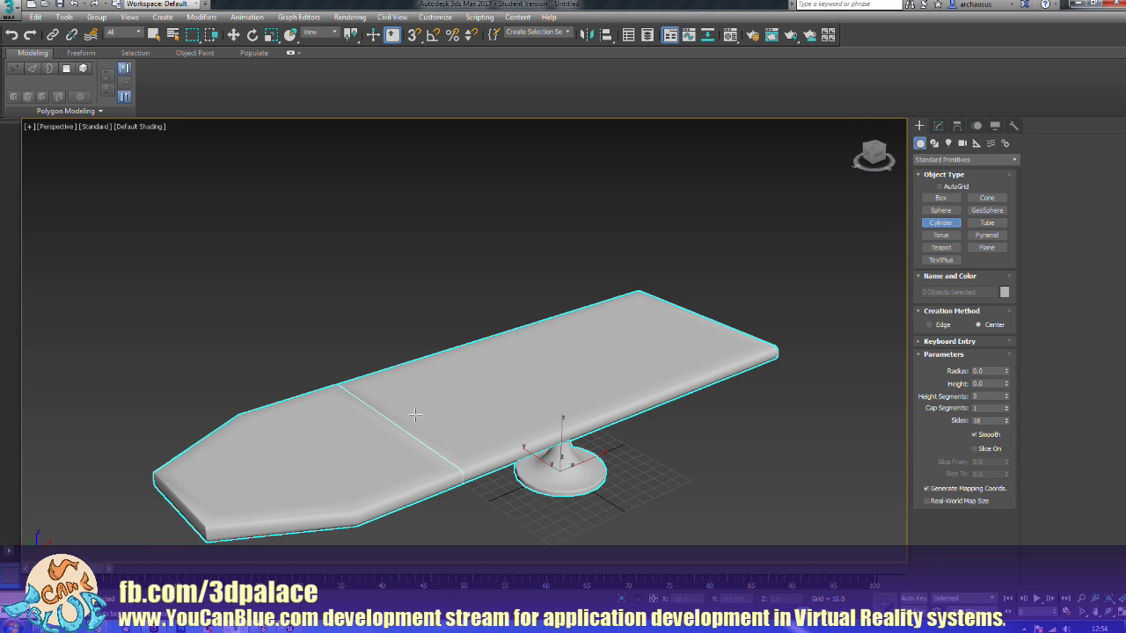
drag(415, 414, 419, 431)
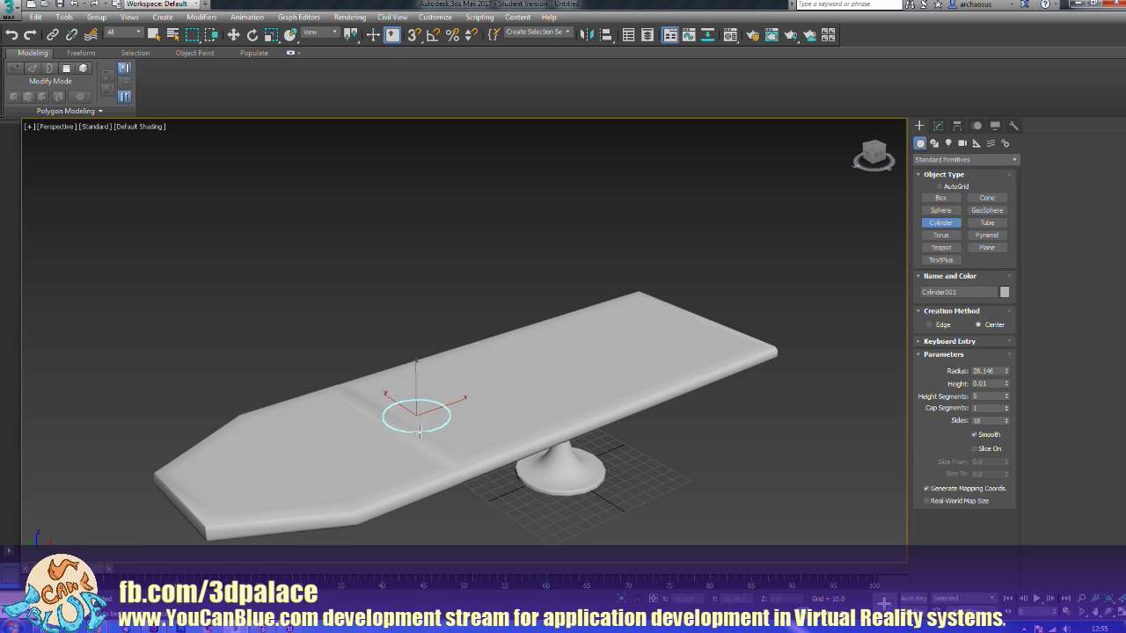
right_click(419, 431)
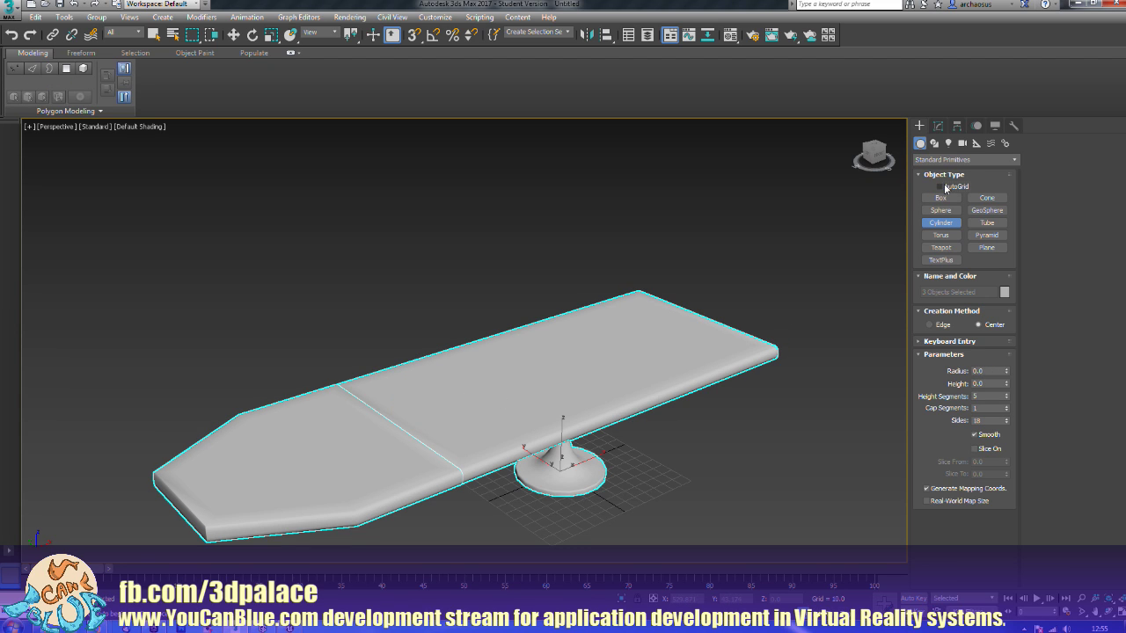
Step: With AutoGrid enabled, create a flat cylinder on the tabletop, about 24.4 in radius and 2.3 high
click(939, 186)
drag(415, 415, 415, 434)
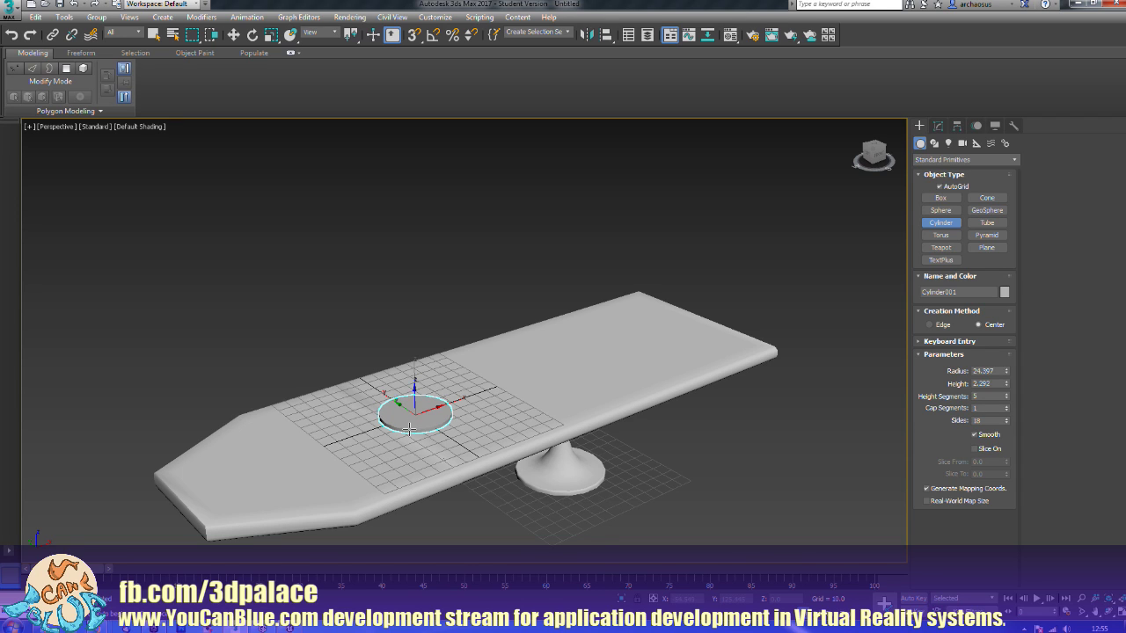
click(409, 430)
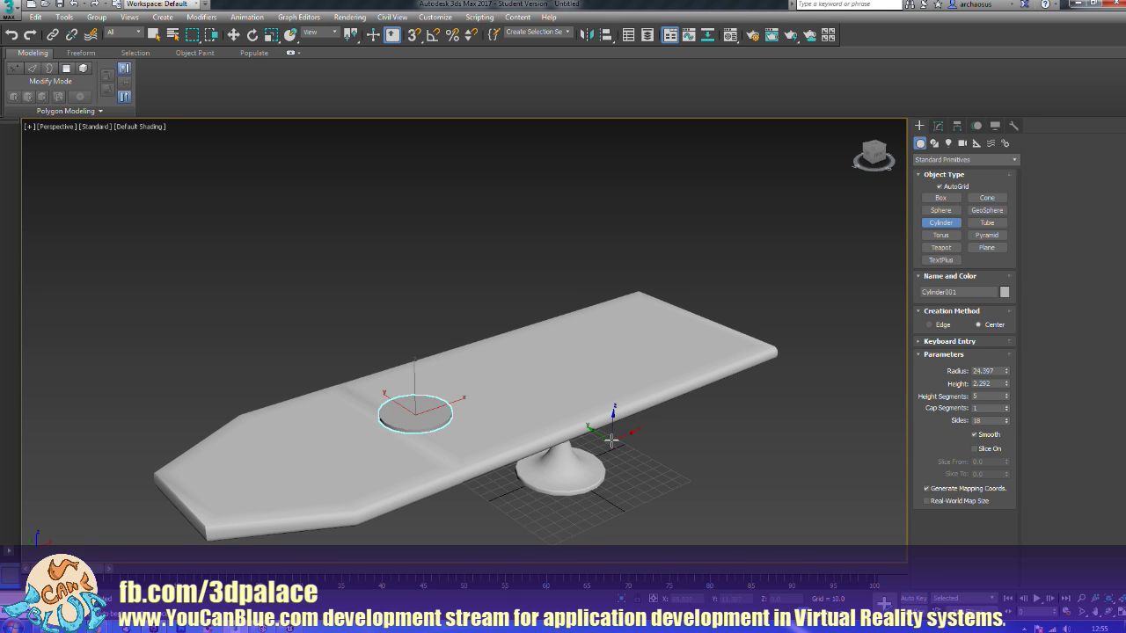
Step: Set the cylinder's radius to 22, its height to 2 and its number of sides to 16
click(985, 371)
text(22)
key(Tab)
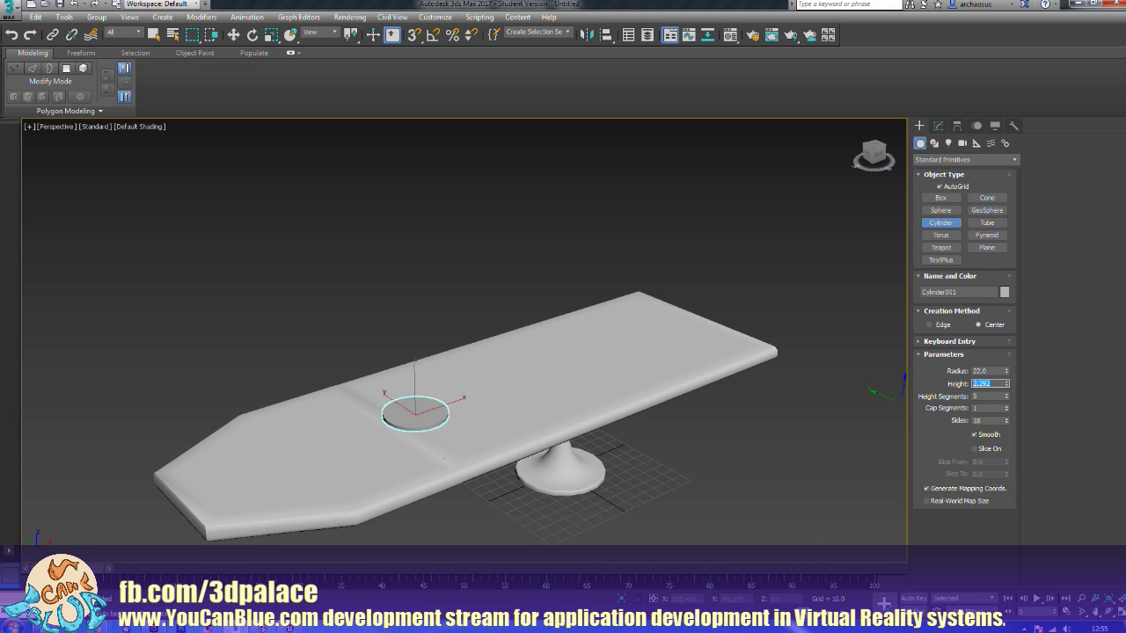
key(Tab)
key(Tab)
key(Tab)
text(1)
key(shift+Tab)
key(shift+Tab)
key(Tab)
key(shift+Tab)
key(shift+Tab)
text(2)
key(Tab)
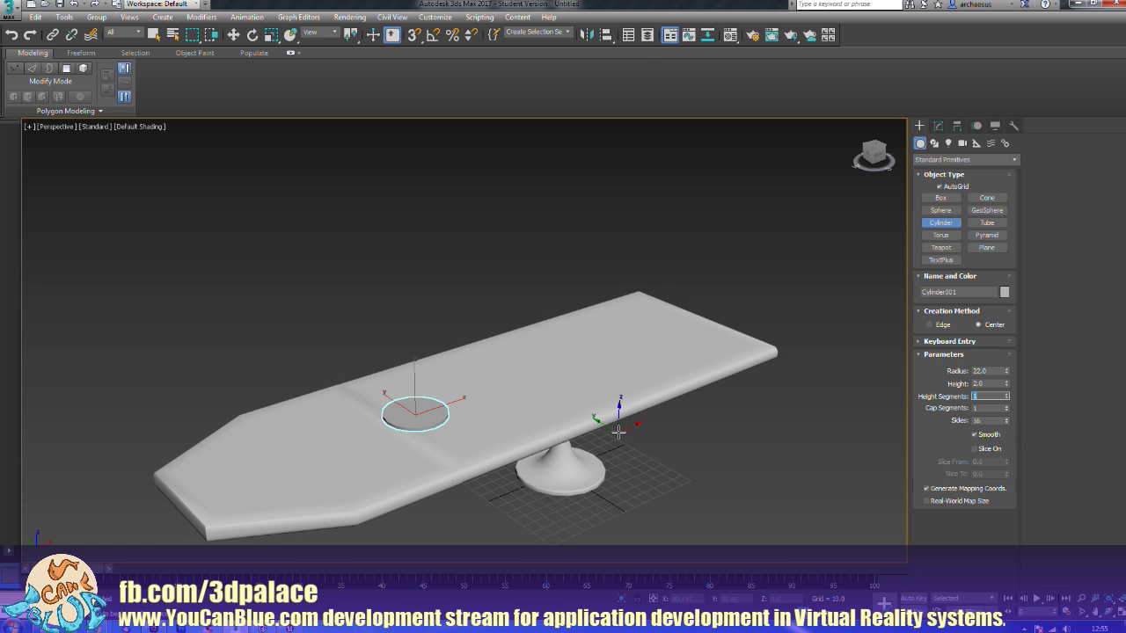
Step: Delete the merged table center, support and end pieces, leaving only the cylinder
right_click(637, 502)
click(535, 375)
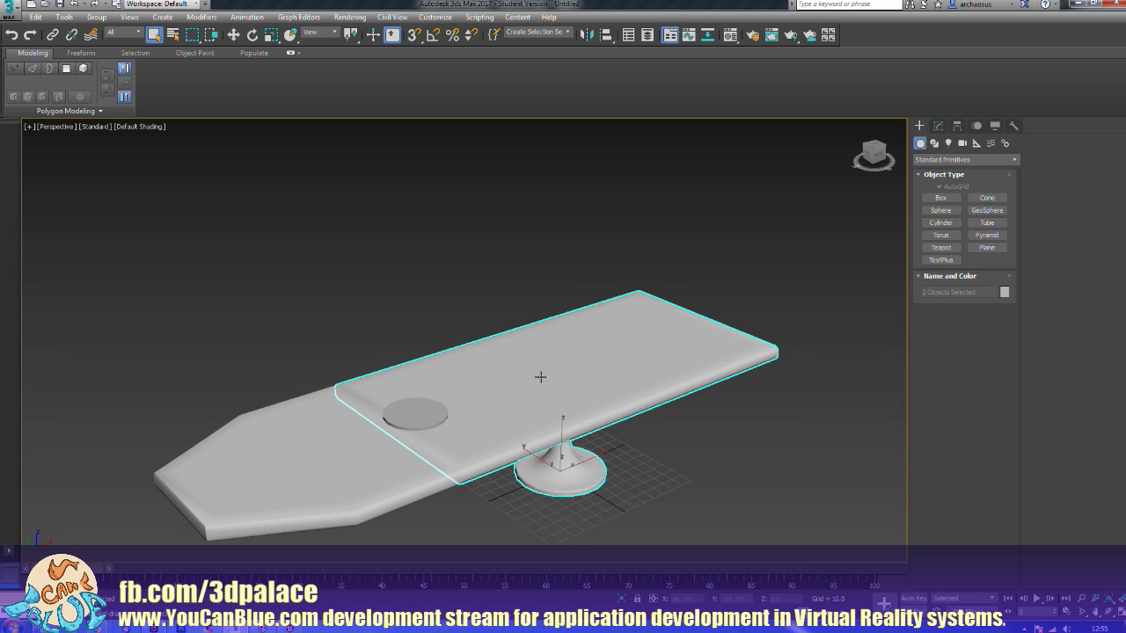
key(Delete)
drag(227, 367, 269, 436)
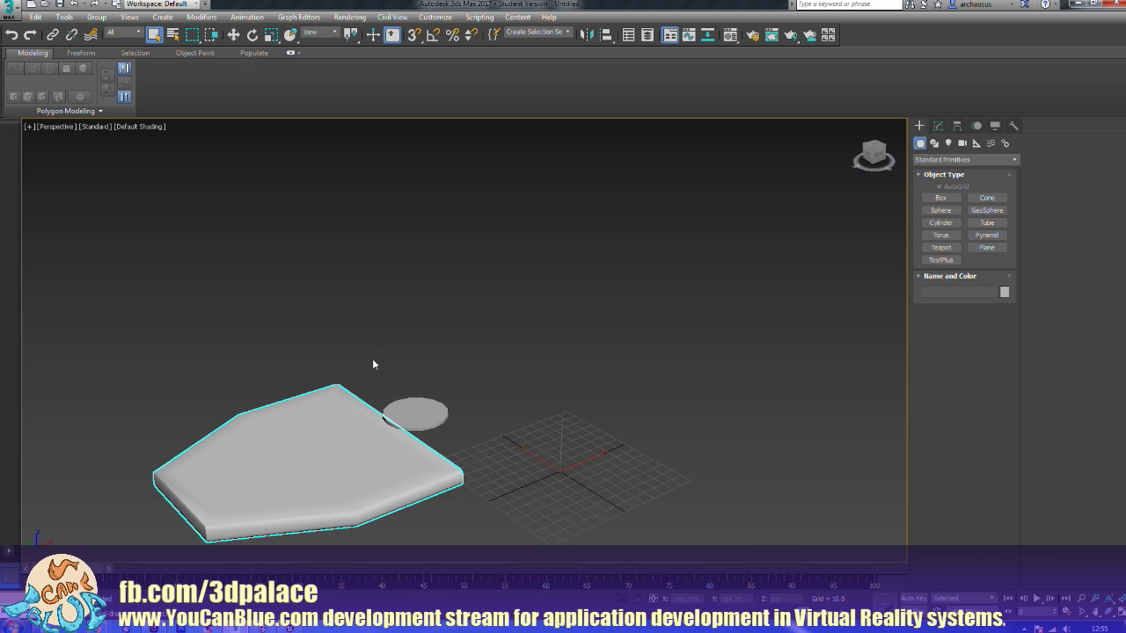
key(Delete)
Step: Move the cylinder to the world origin by setting its X, Y and Z position to 0
drag(357, 373, 422, 454)
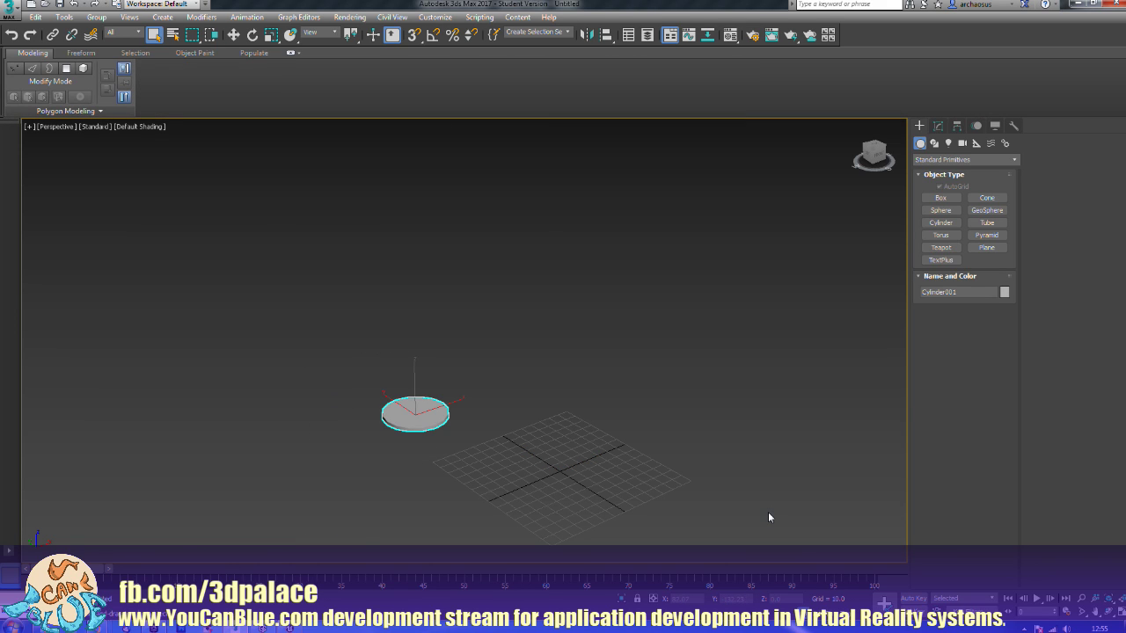
key(w)
middle_drag(677, 500, 681, 472)
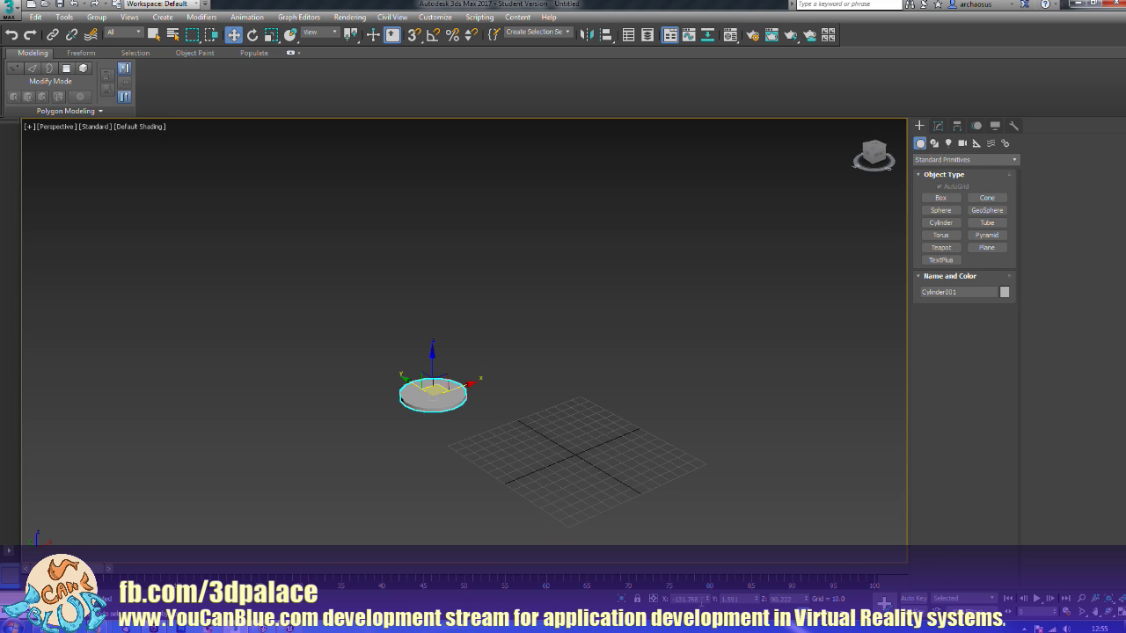
double_click(700, 602)
text(0)
key(Tab)
text(0)
key(Tab)
text(0)
key(Tab)
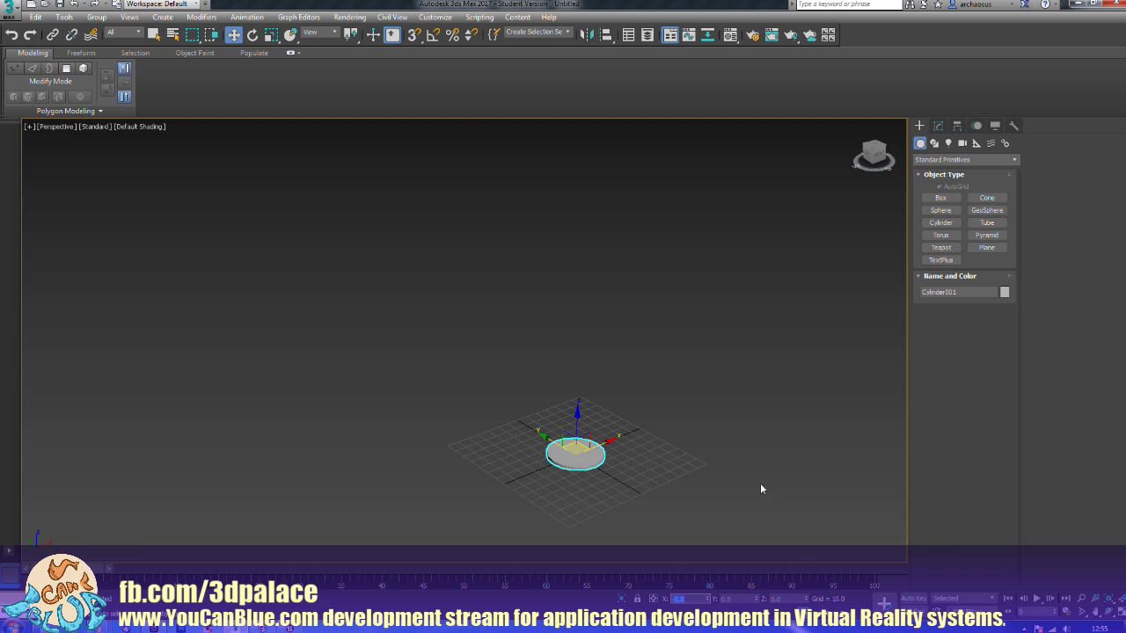
alt+middle_drag(761, 488, 713, 436)
scroll(709, 464, up, 2)
scroll(738, 472, up, 3)
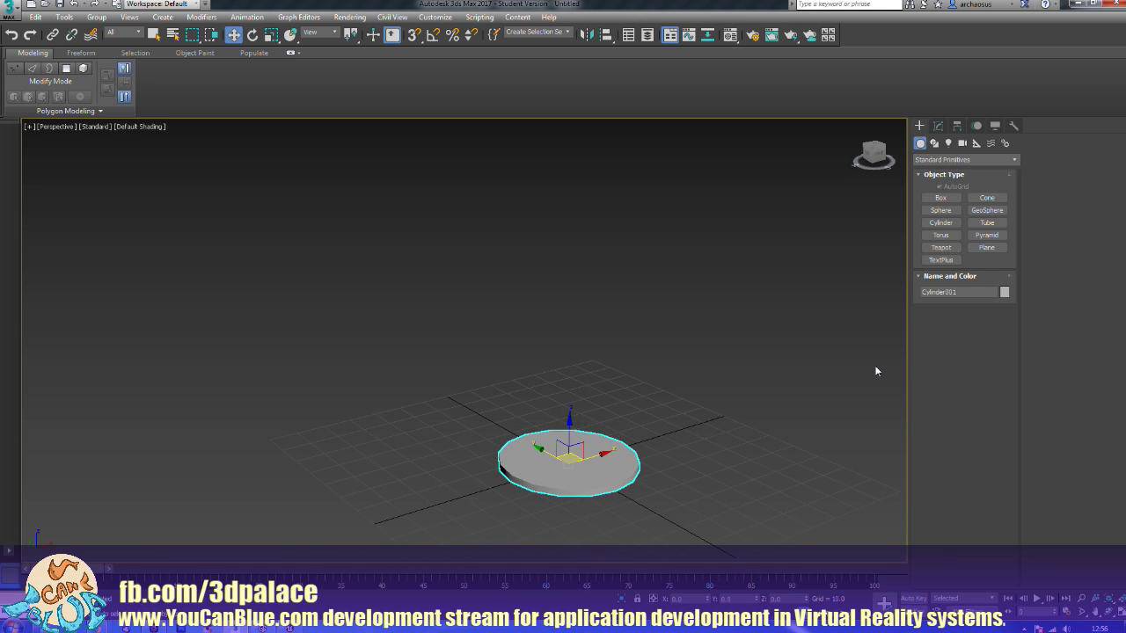
Step: Convert the cylinder to an Editable Poly and display its edged faces
right_click(601, 475)
mouse_move(659, 600)
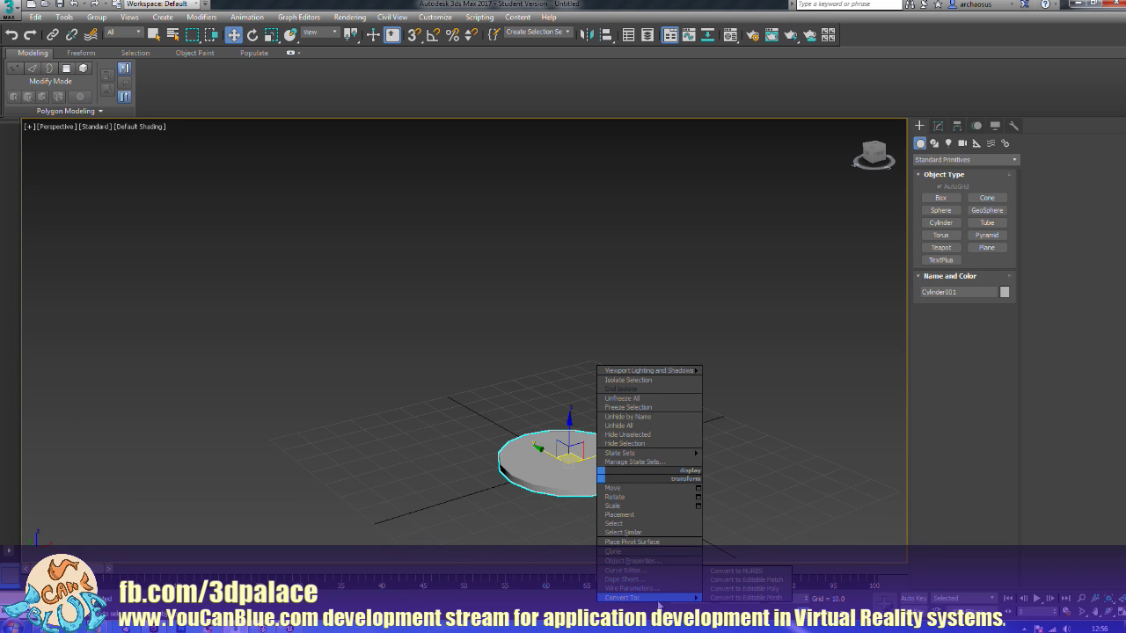
click(721, 587)
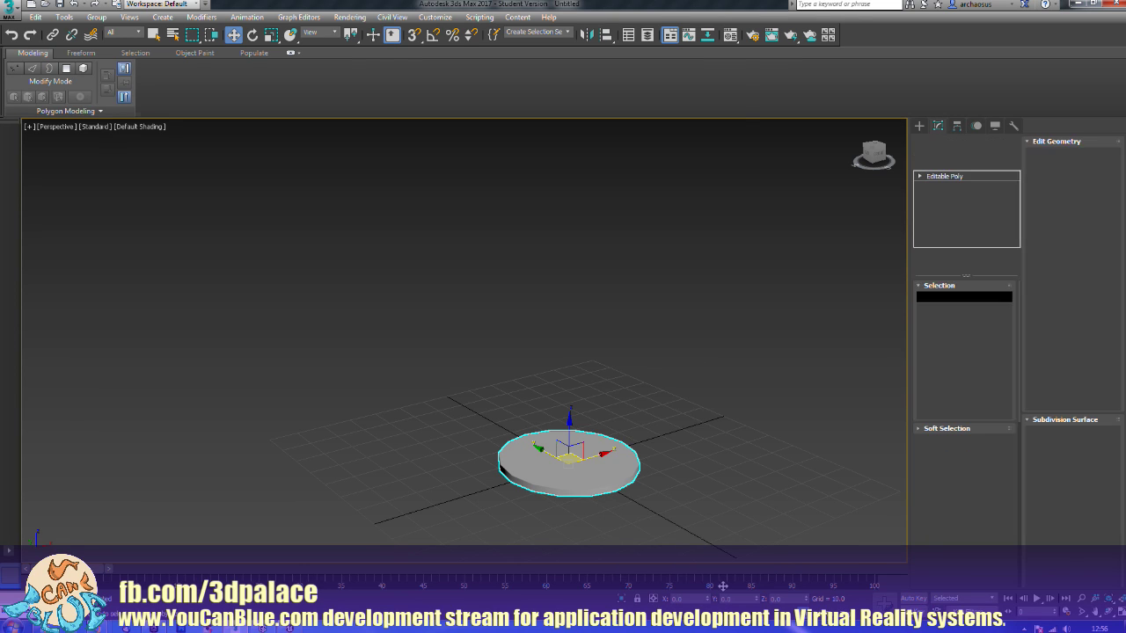
key(F4)
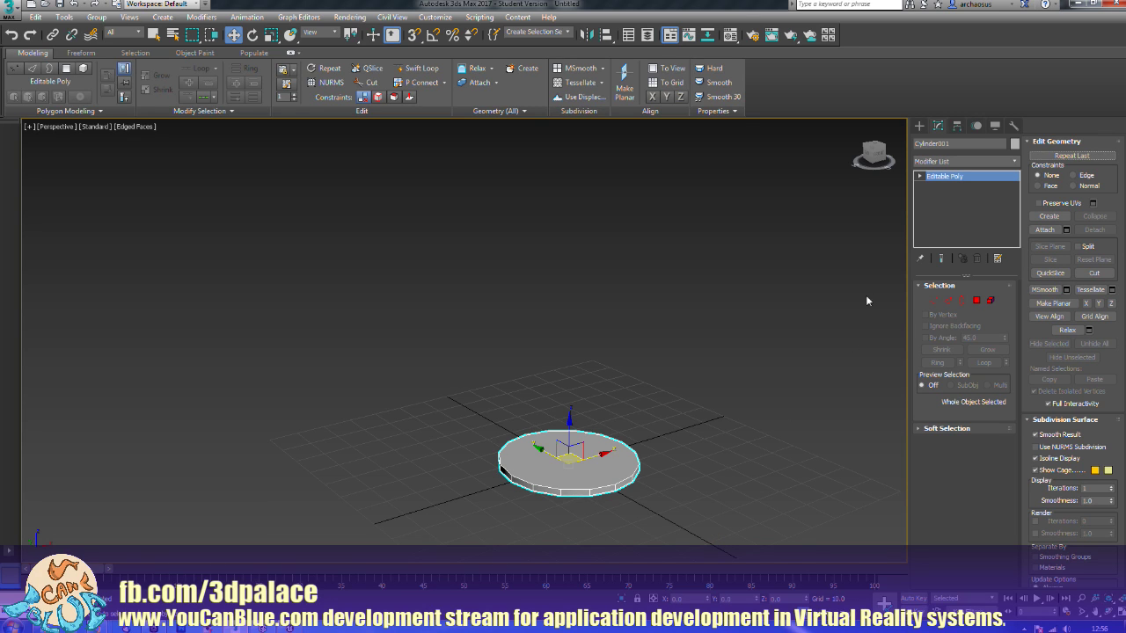
Step: Inset the disc's top polygon until only a small circular face remains at its centre
click(976, 301)
click(613, 474)
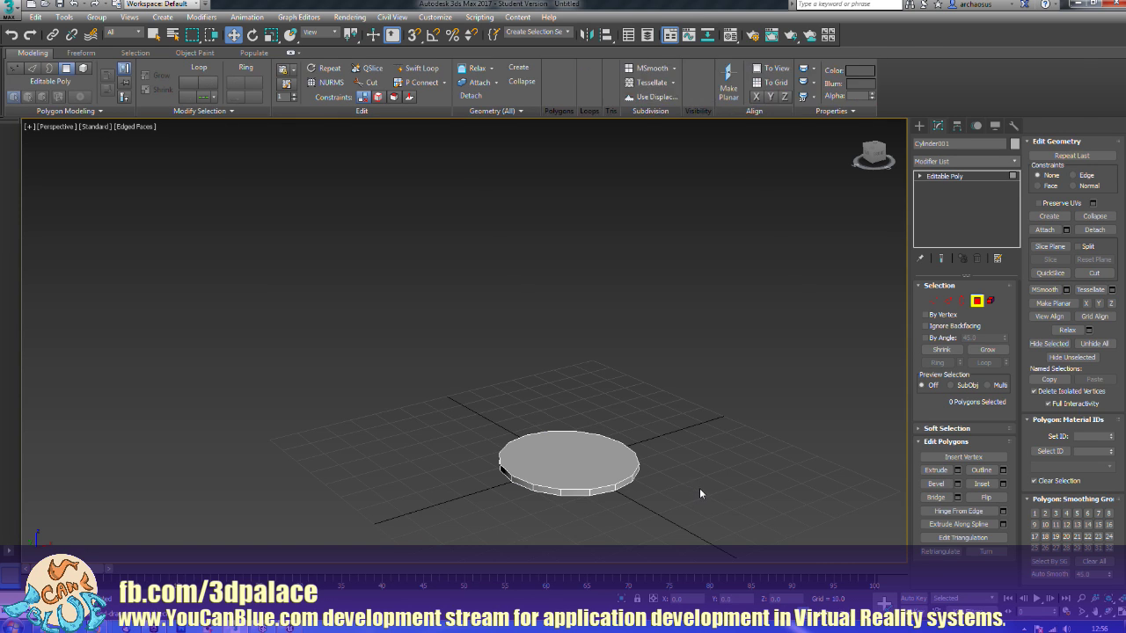
middle_drag(699, 488, 708, 478)
scroll(709, 479, up, 3)
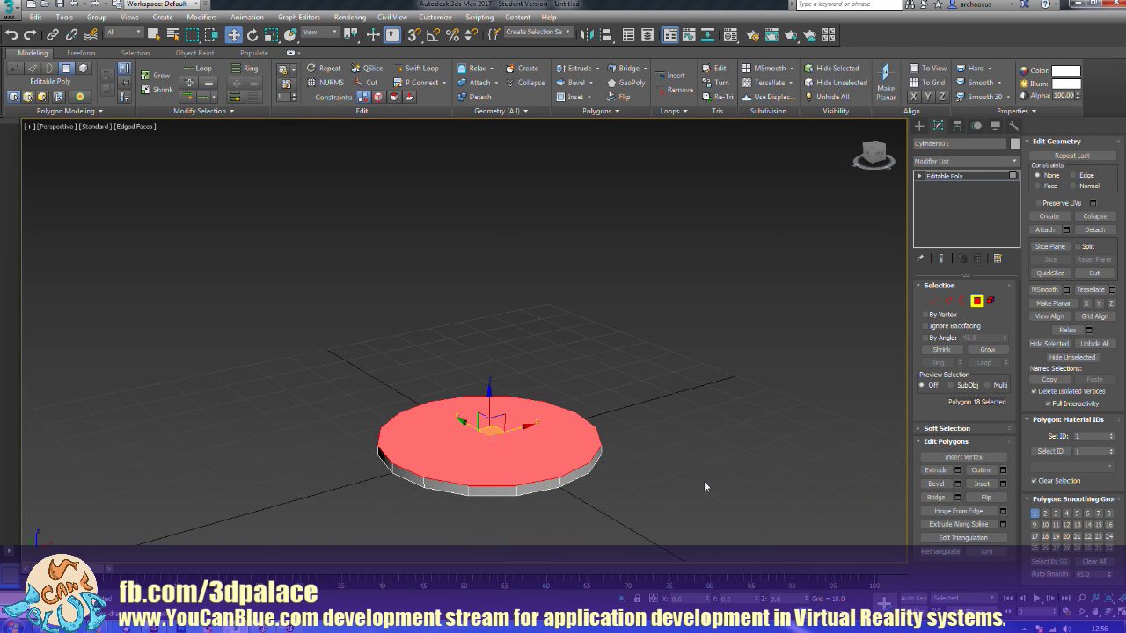
click(981, 483)
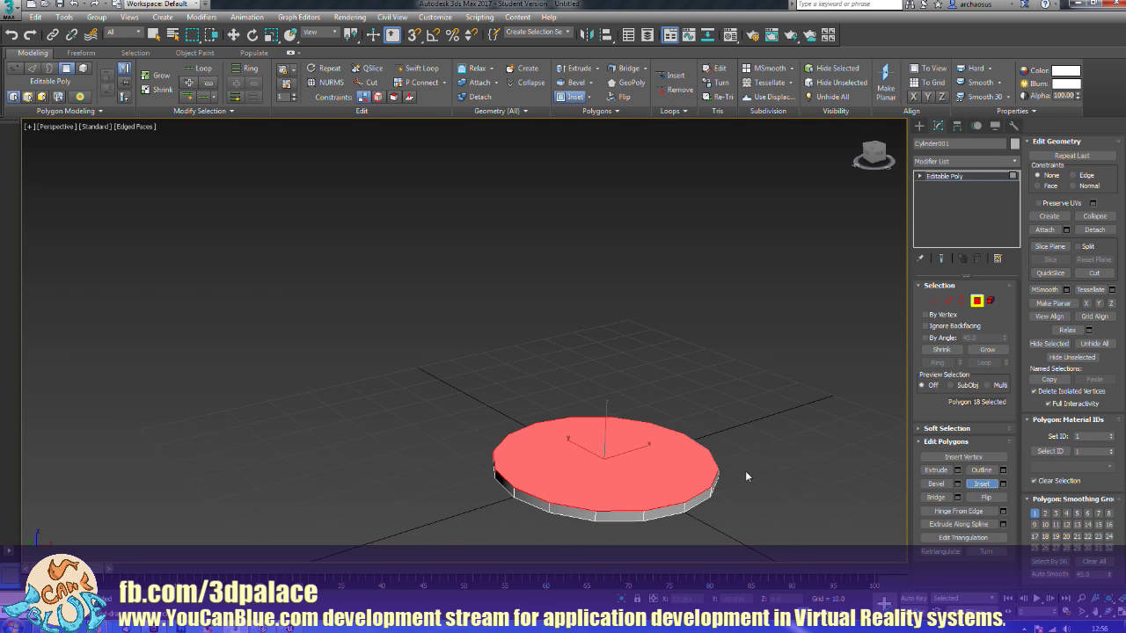
drag(639, 494, 641, 403)
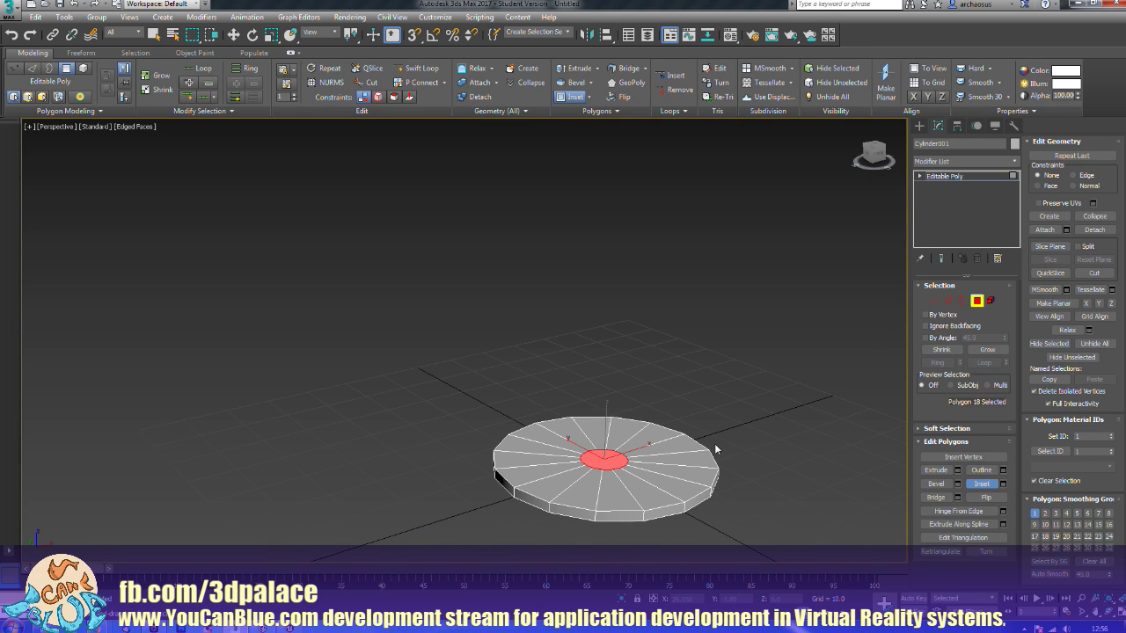
Step: Bevel the central face upward into a short collar, and taper its upper rim inward
click(937, 486)
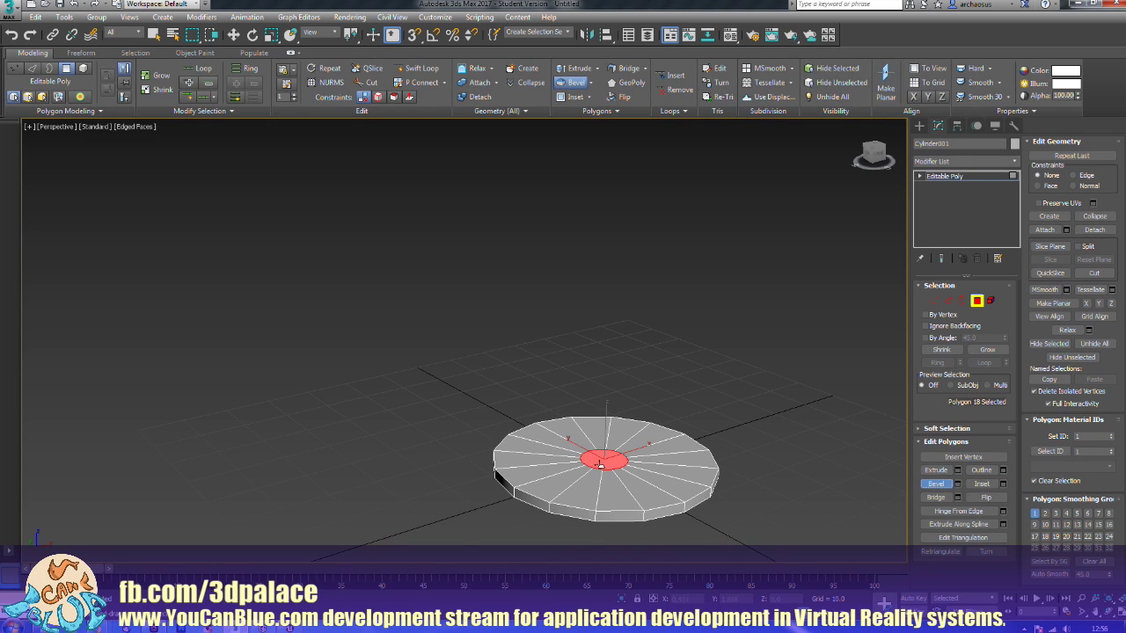
drag(601, 464, 600, 422)
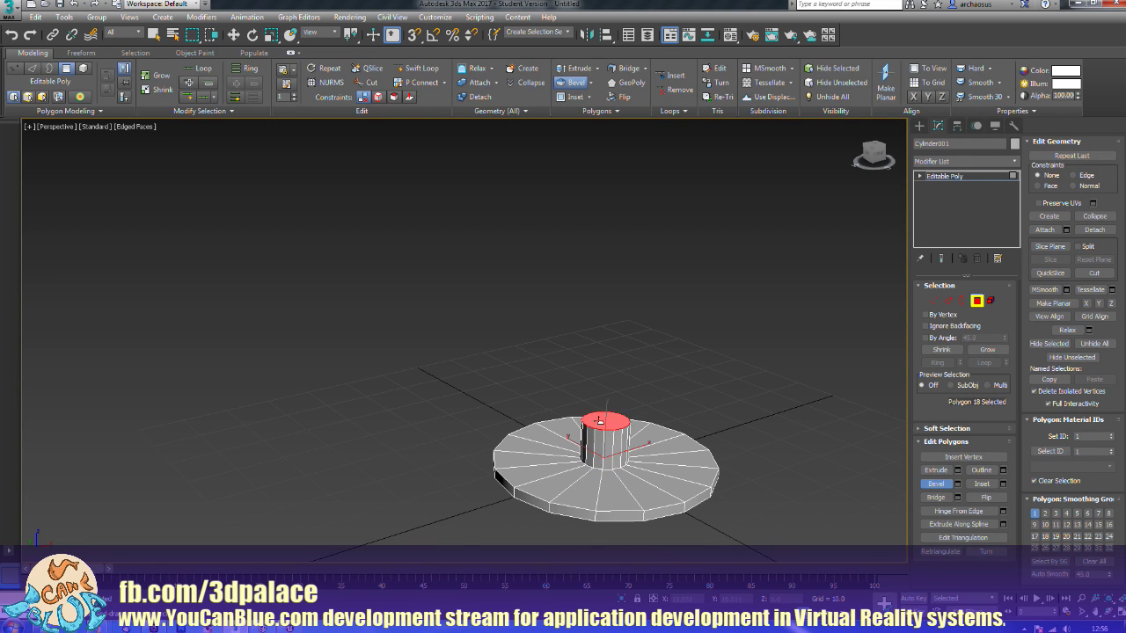
click(599, 421)
drag(603, 424, 605, 419)
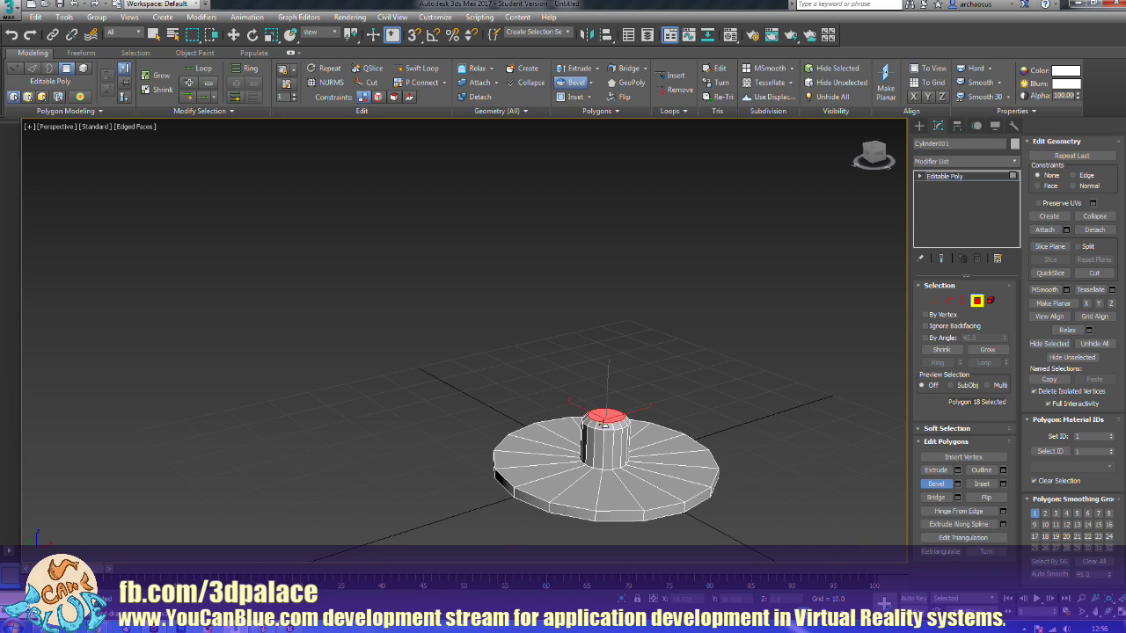
click(605, 429)
middle_drag(649, 352, 620, 406)
scroll(635, 386, down, 3)
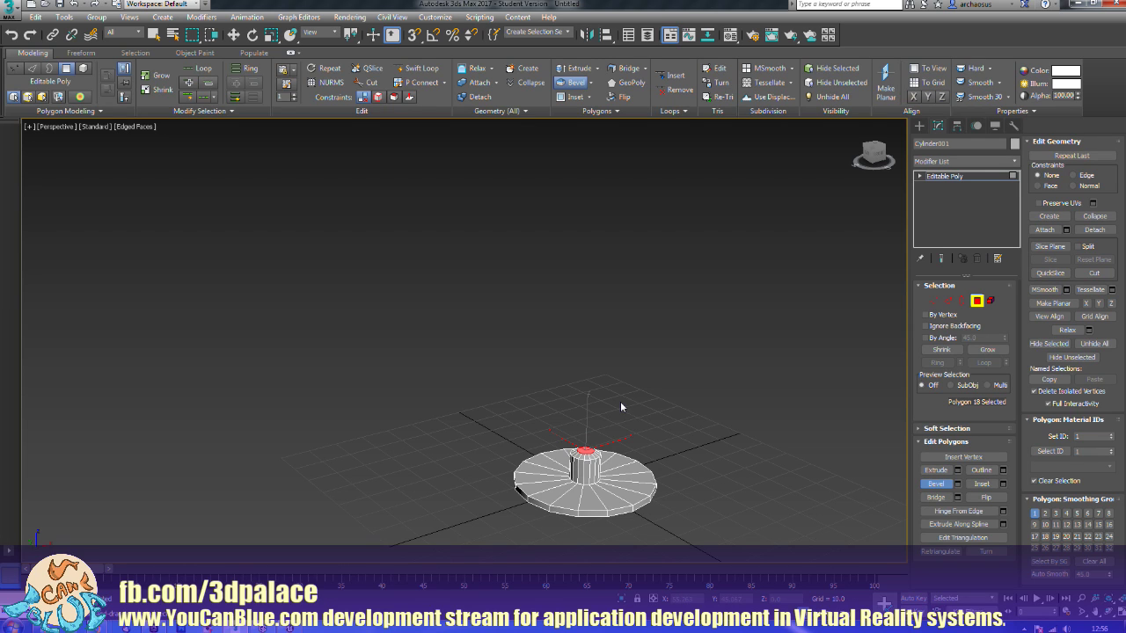
middle_drag(654, 395, 642, 401)
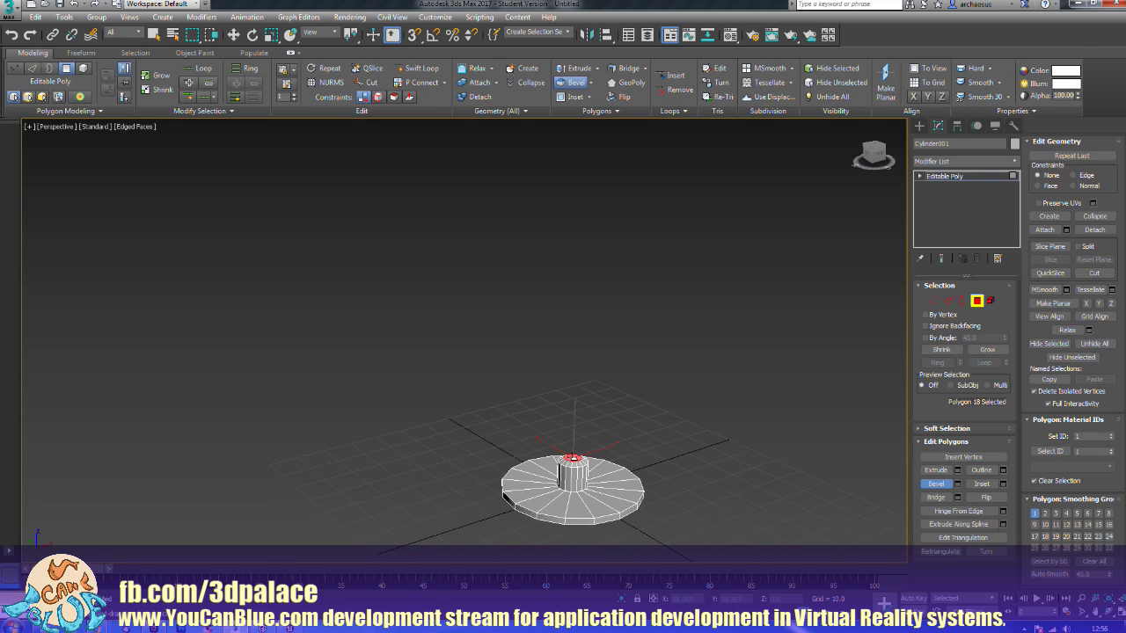
drag(573, 459, 605, 174)
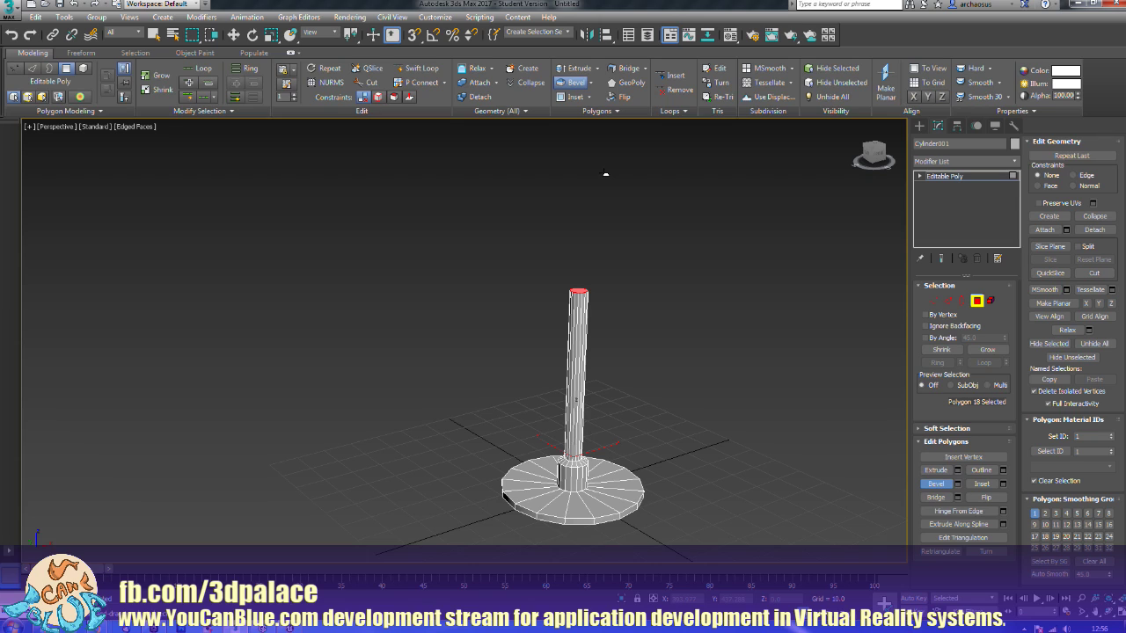
right_click(599, 290)
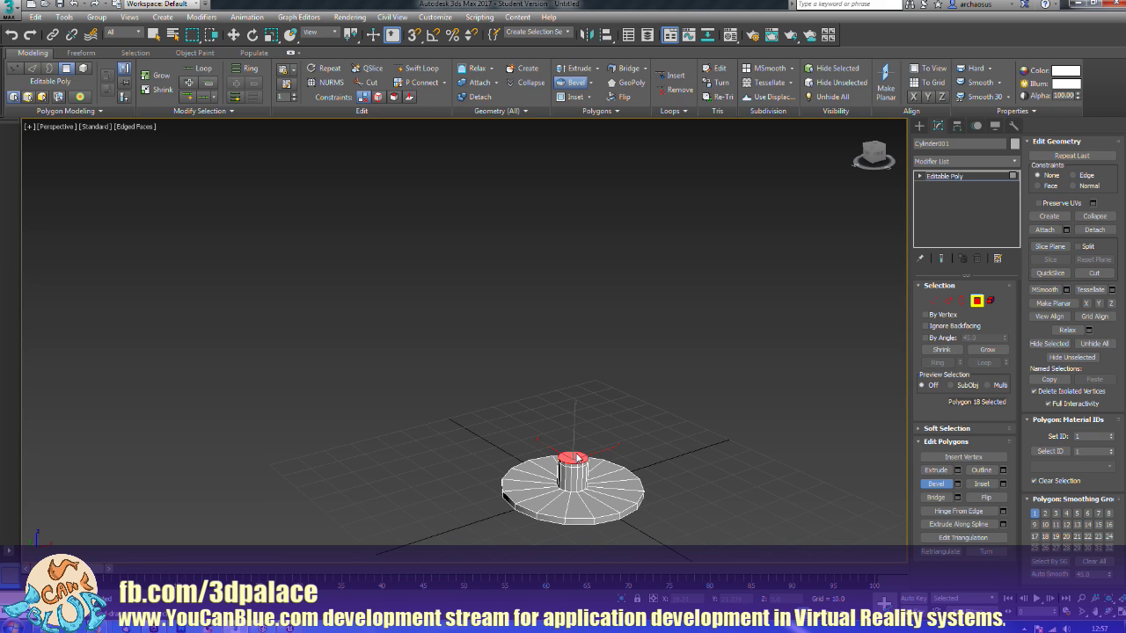
Step: Bevel the collar's rim inward again and raise its top face into a tall, slim pole
drag(577, 457, 577, 454)
drag(572, 458, 606, 173)
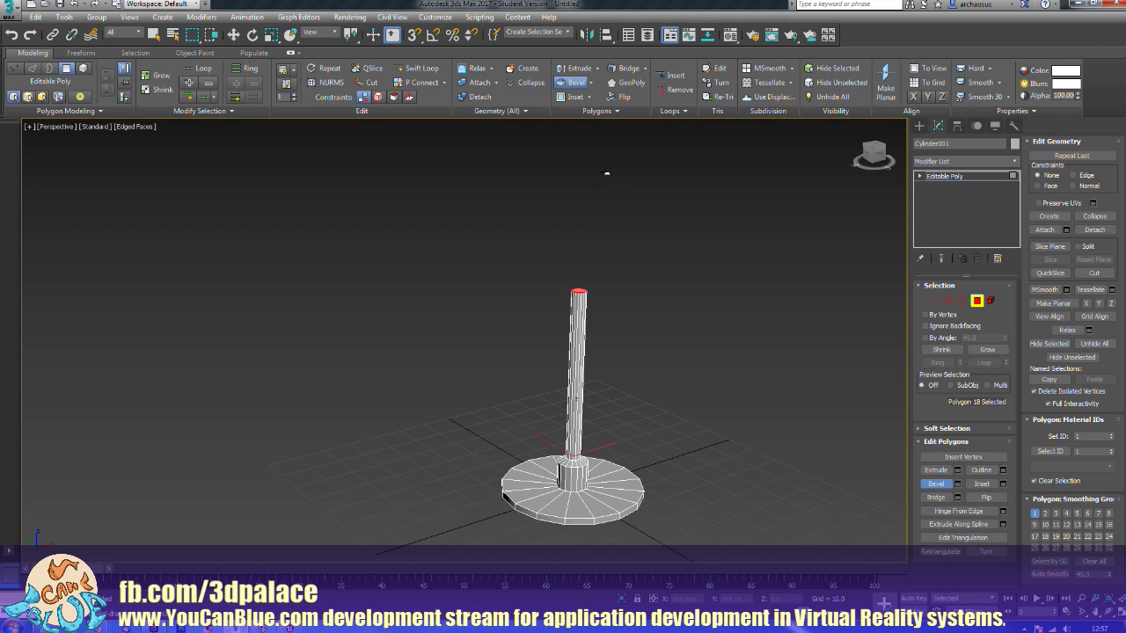
right_click(605, 171)
drag(572, 458, 592, 184)
click(591, 183)
Step: Bevel the pole's top face into a wider sleeve capped by a thin tapered ring, with a short straight section above it
middle_drag(628, 264, 697, 324)
scroll(635, 313, up, 3)
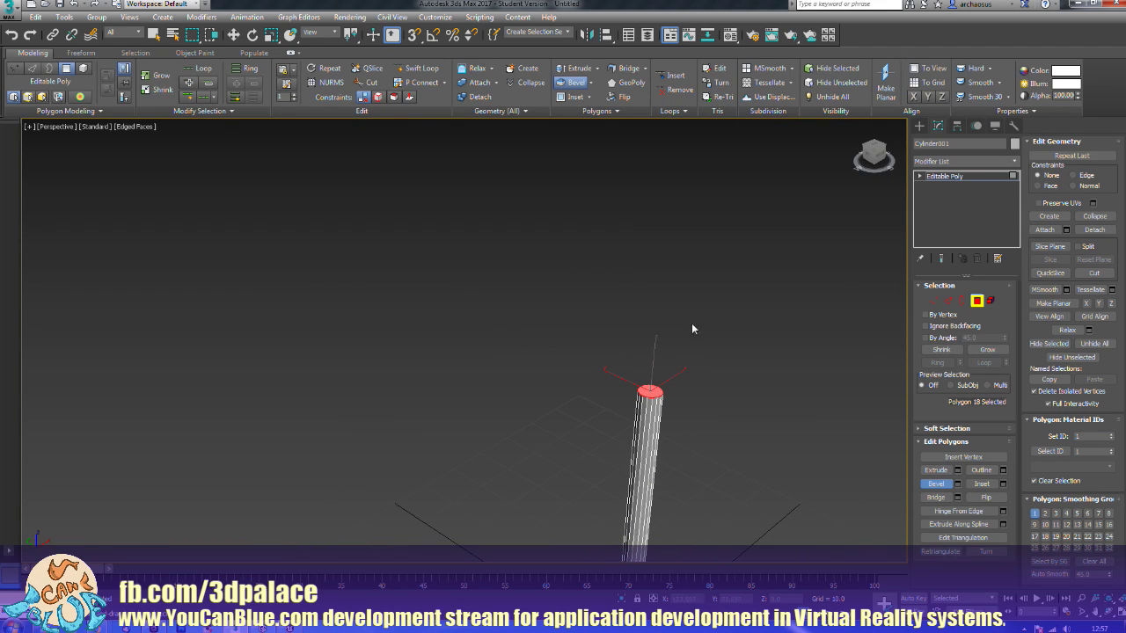
scroll(675, 380, up, 2)
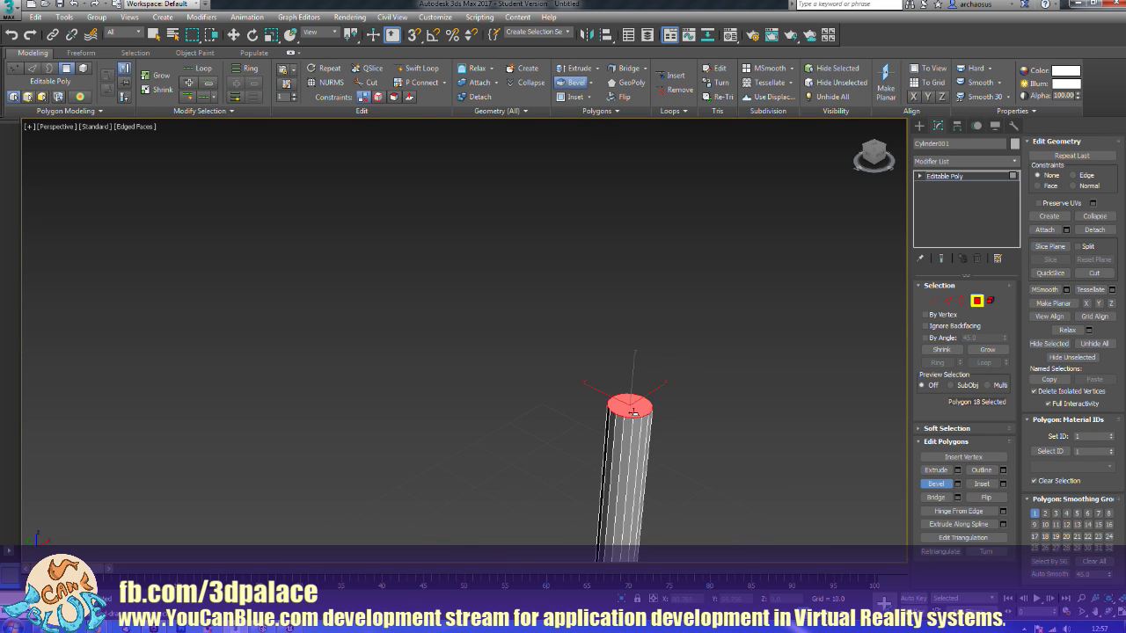
drag(633, 412, 637, 410)
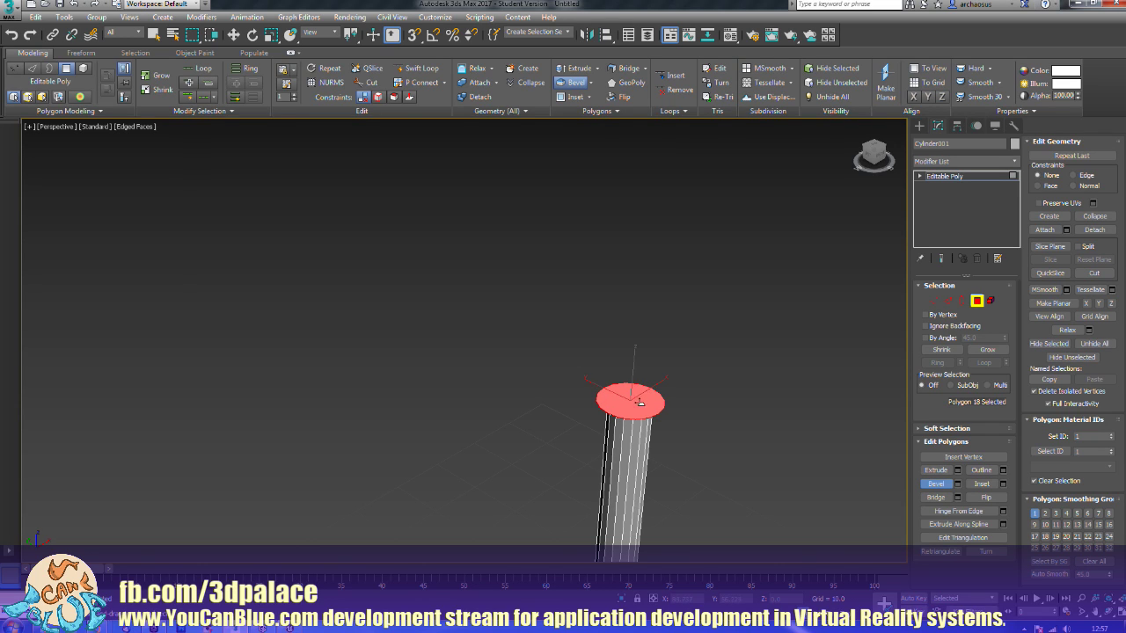
drag(640, 401, 643, 337)
click(640, 364)
click(640, 336)
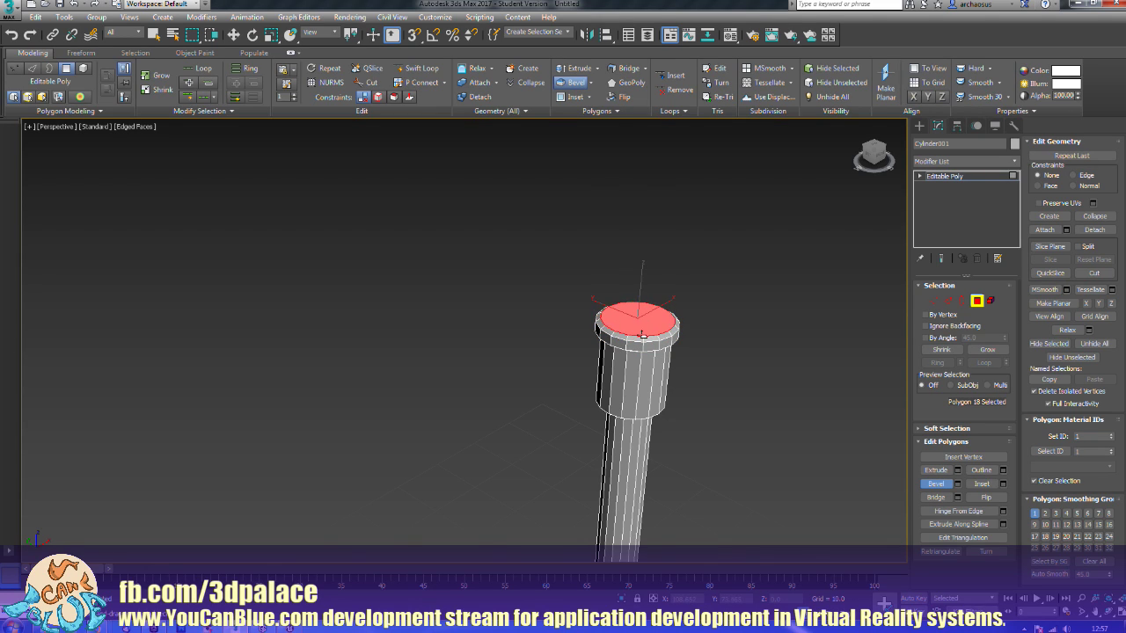
drag(645, 325, 649, 280)
click(644, 304)
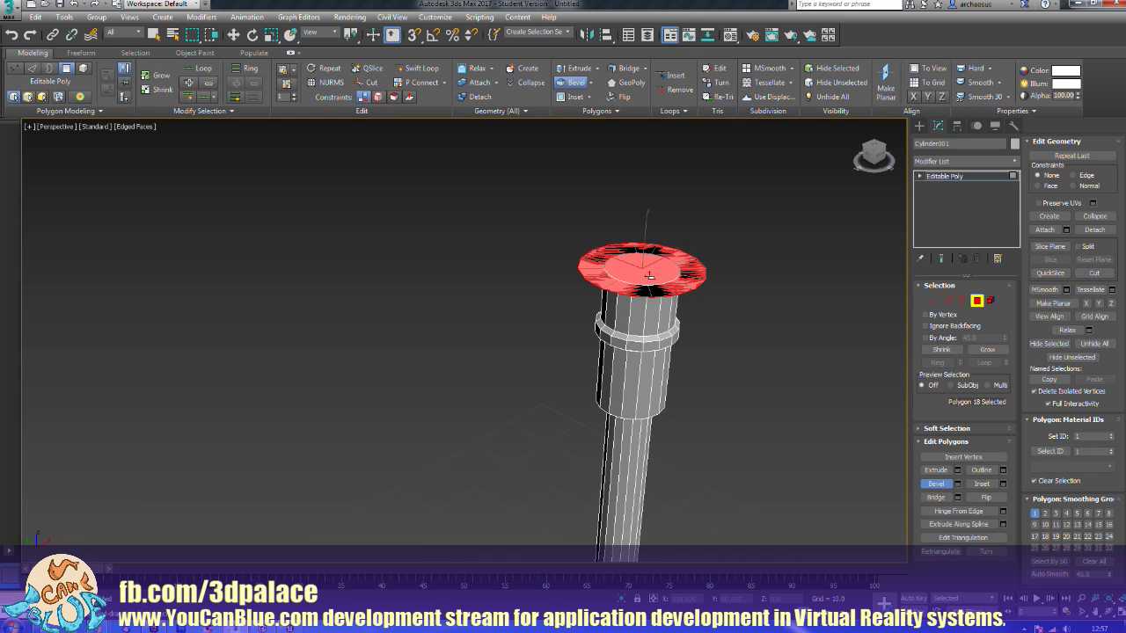
click(650, 279)
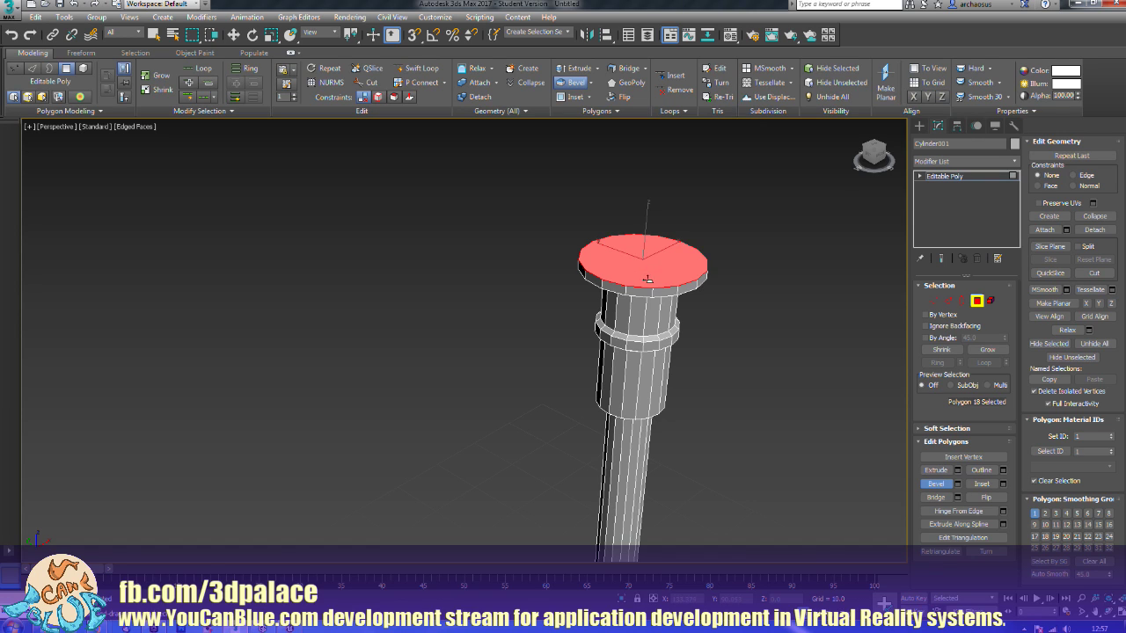
key(ctrl+z)
key(ctrl+z)
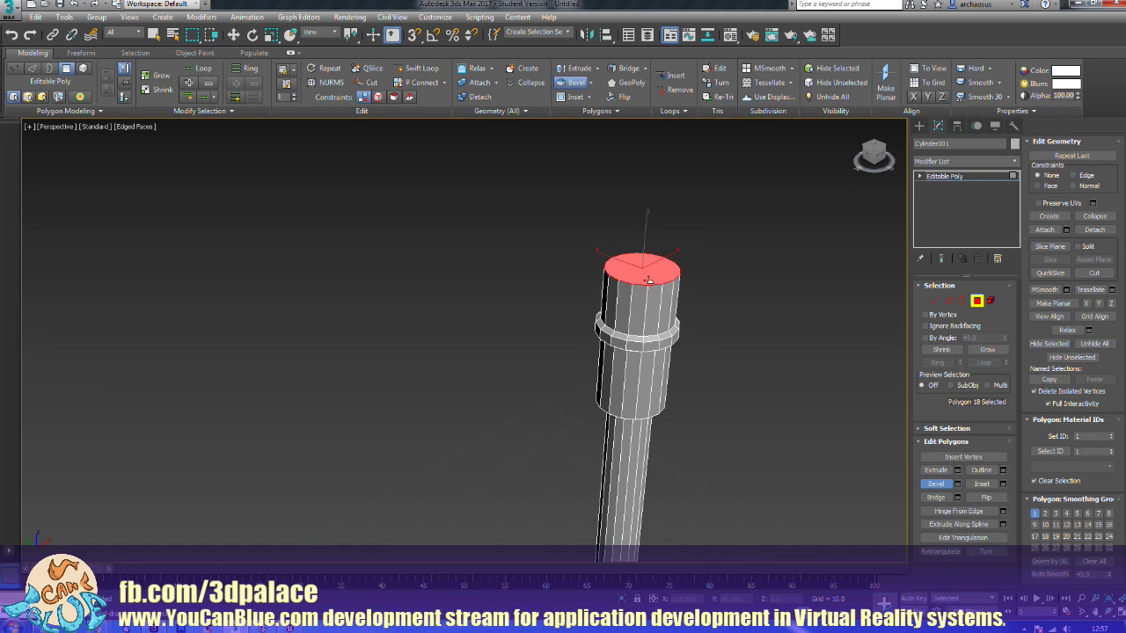
Step: Bevel the top face outward into a second, slightly wider ring with a tapered upper rim
drag(648, 280, 649, 278)
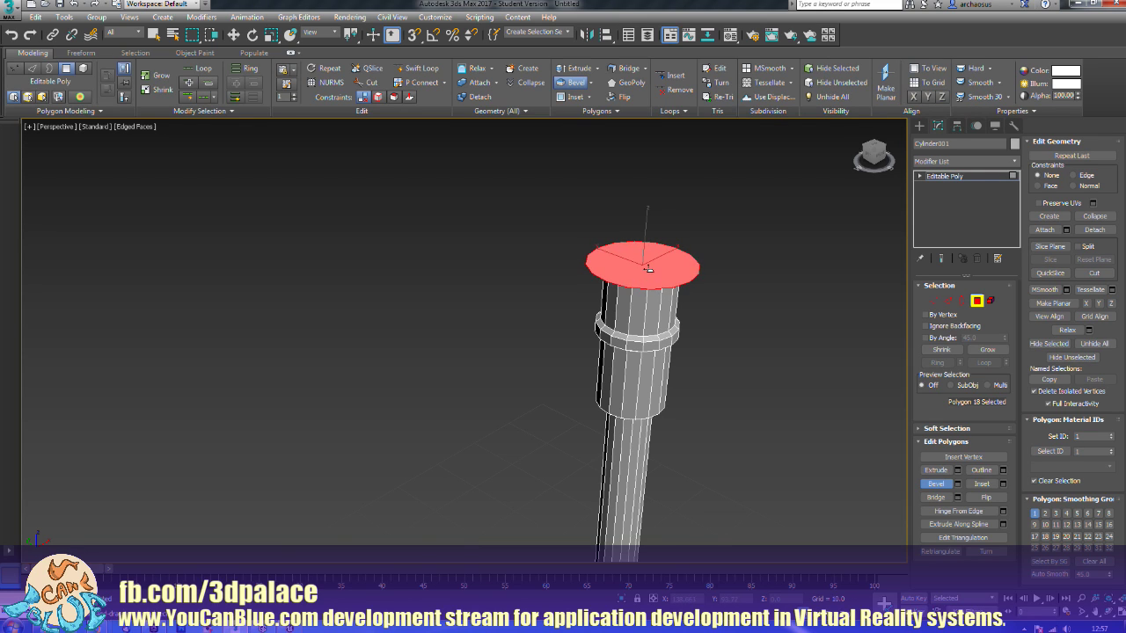
drag(651, 280, 651, 269)
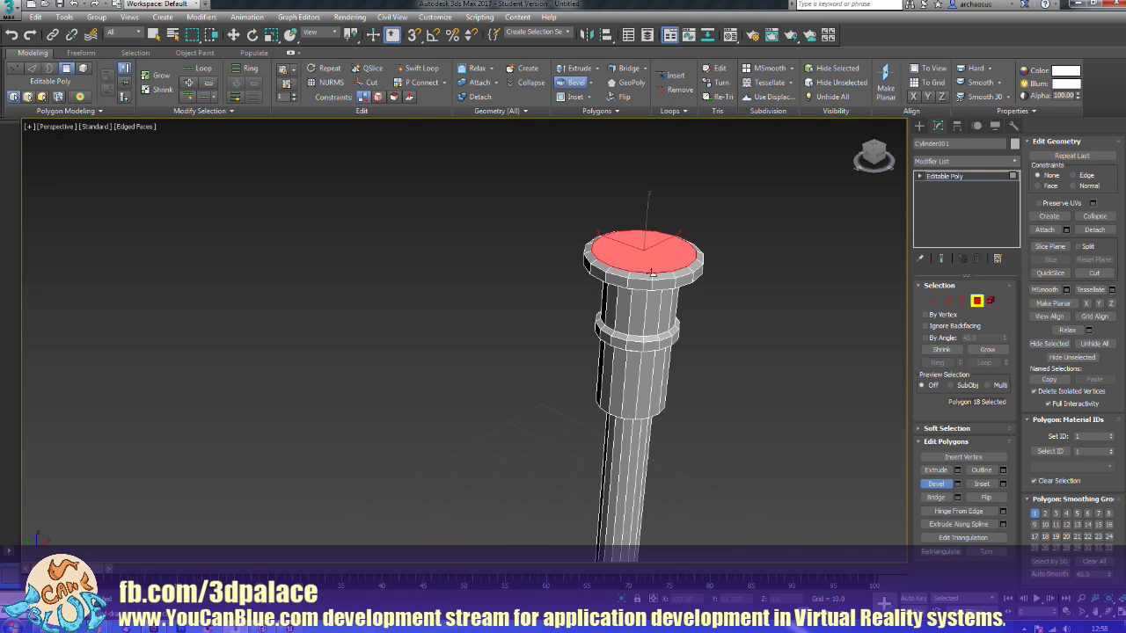
click(649, 271)
Step: Bevel the top face above the second ring upward in two stages to form a long, thick upper tube
drag(649, 271, 664, 215)
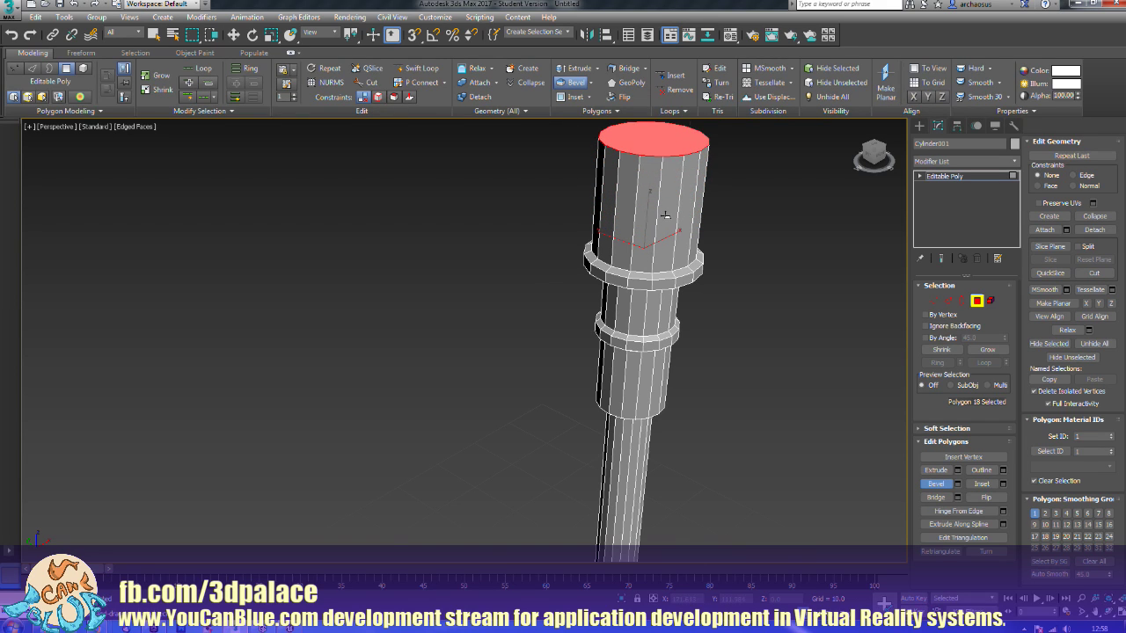
click(664, 215)
middle_drag(761, 231, 706, 392)
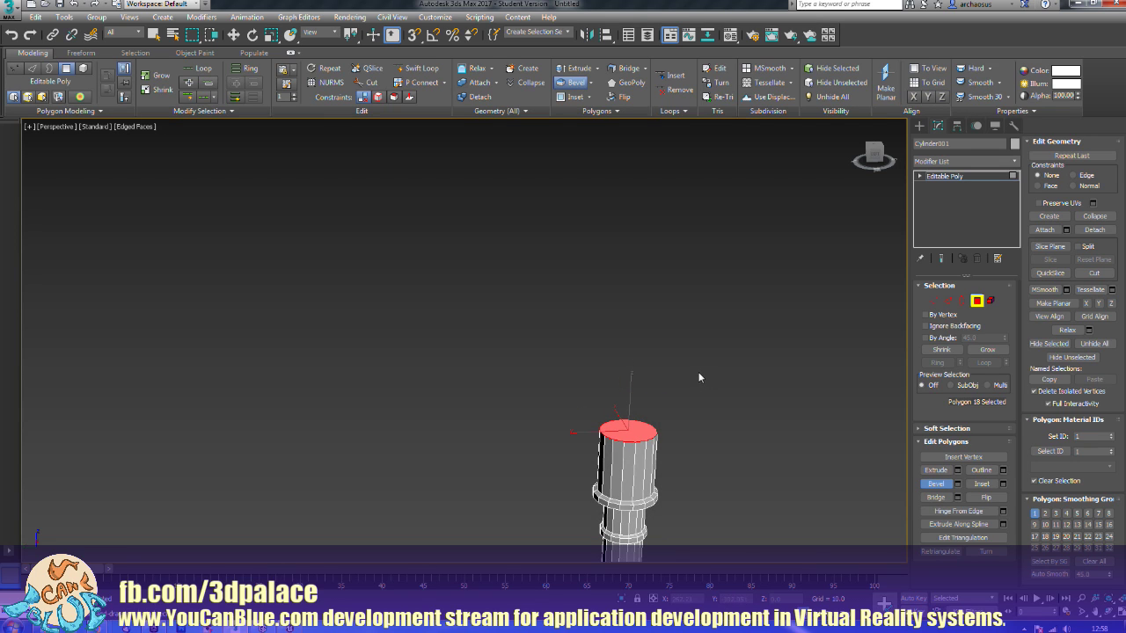
drag(628, 437, 651, 201)
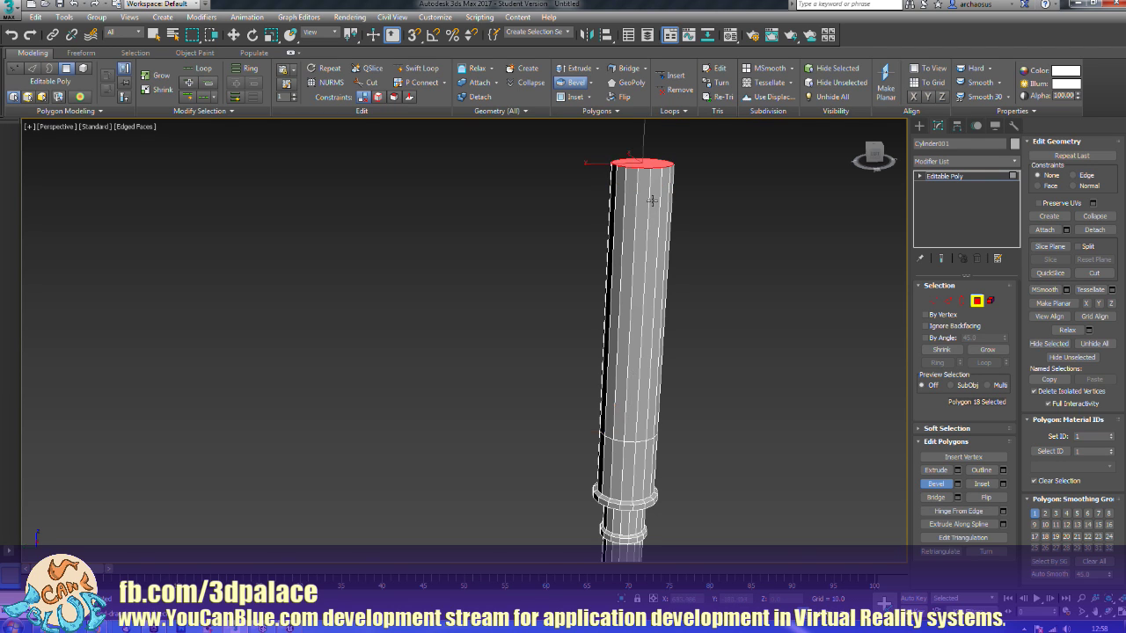
Step: Bevel the tube's top into a thin, wide disc, and shrink its upper face to a small raised stub at the centre
middle_drag(705, 185, 684, 269)
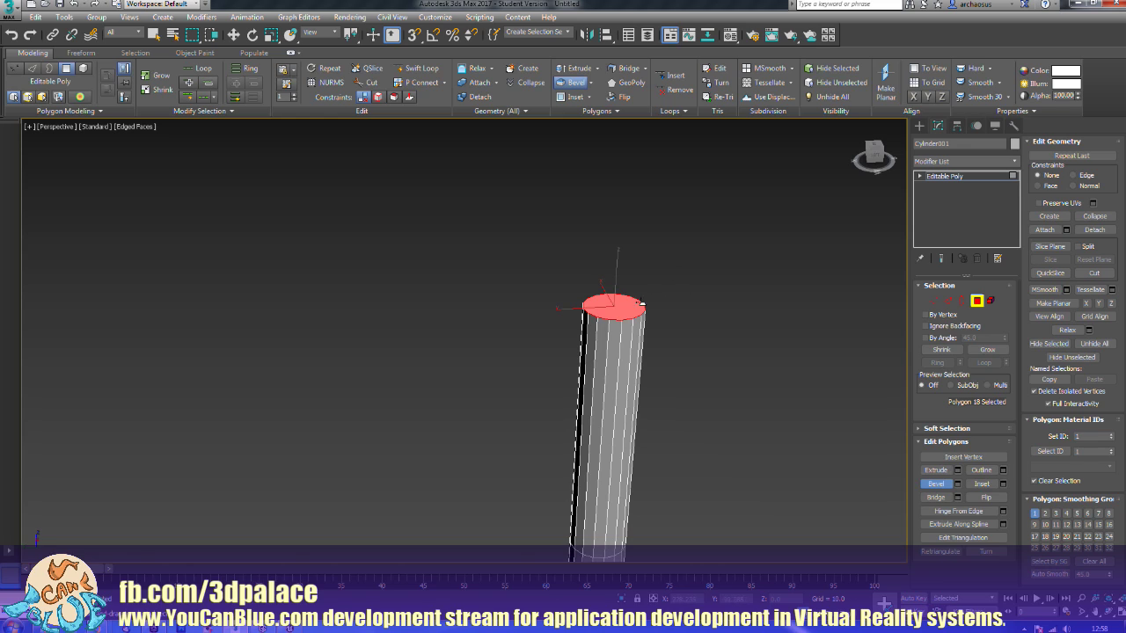
drag(623, 311, 626, 309)
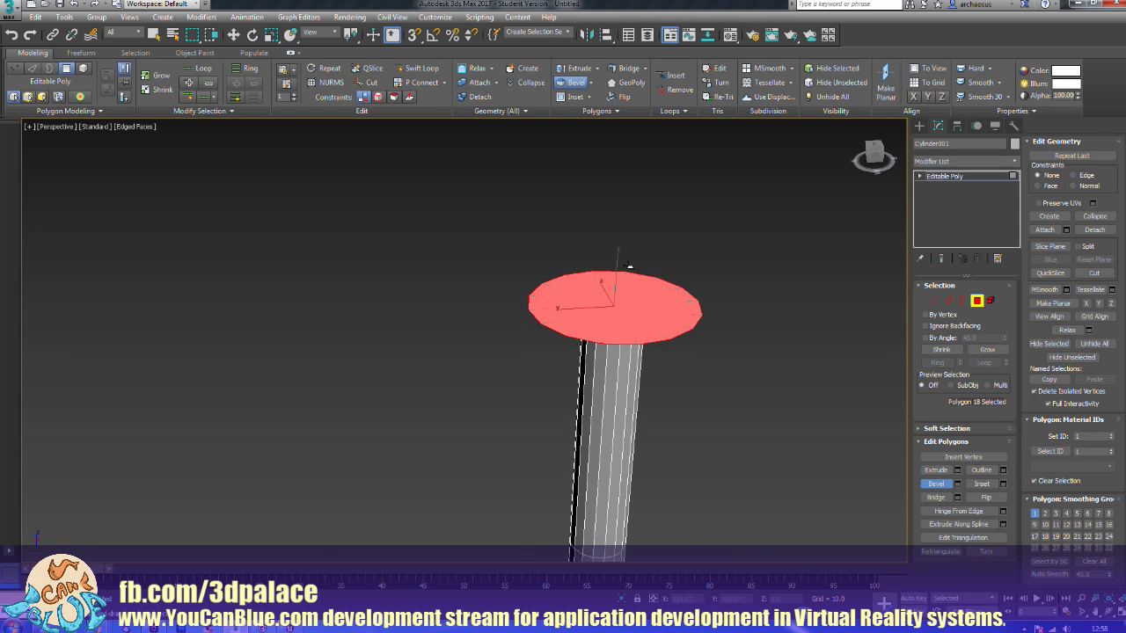
click(630, 268)
drag(636, 308, 644, 372)
click(638, 301)
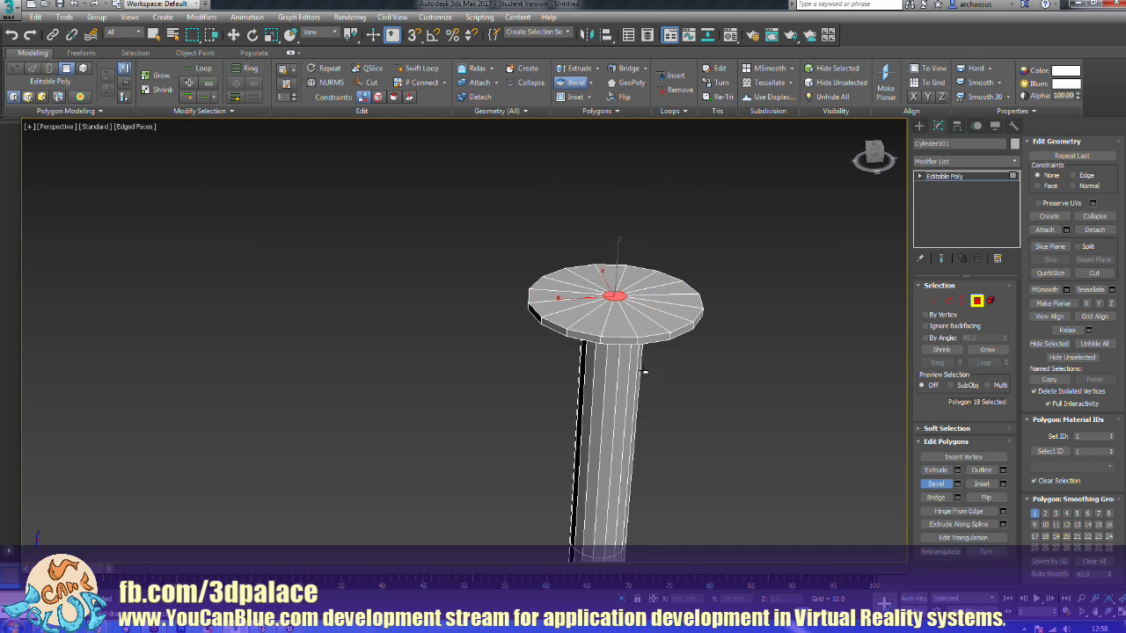
click(642, 372)
drag(619, 296, 617, 288)
Step: Examine the stand from its top disc down to the edge loop where the lower collar meets the base
scroll(708, 371, down, 5)
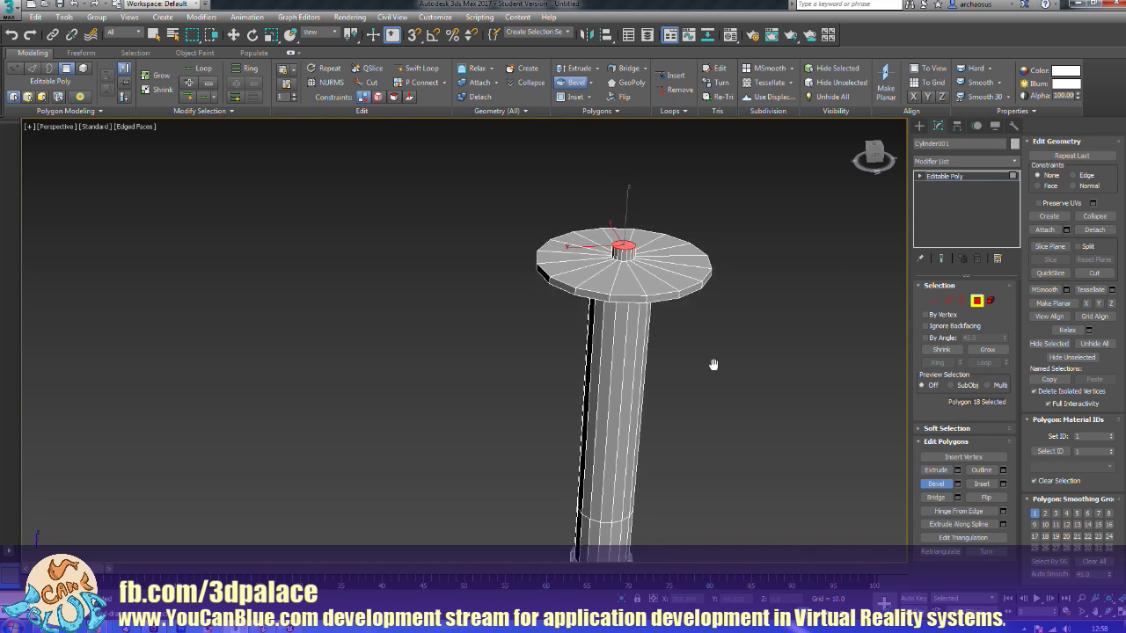
click(591, 375)
alt+middle_drag(591, 375, 680, 372)
scroll(684, 369, up, 4)
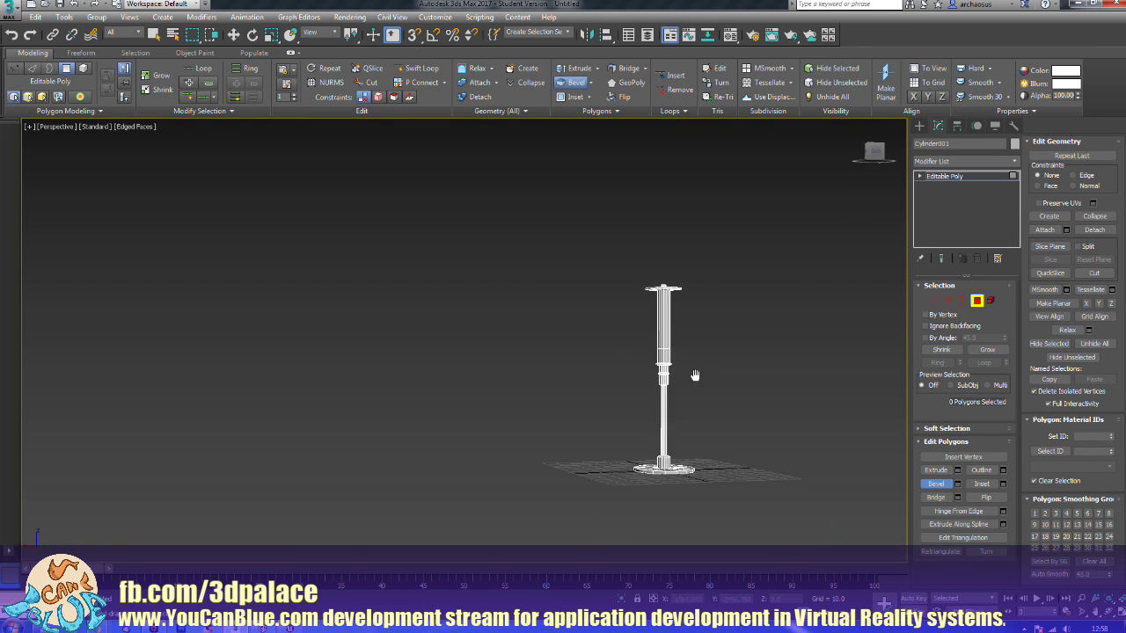
scroll(688, 367, up, 3)
middle_drag(678, 419, 731, 197)
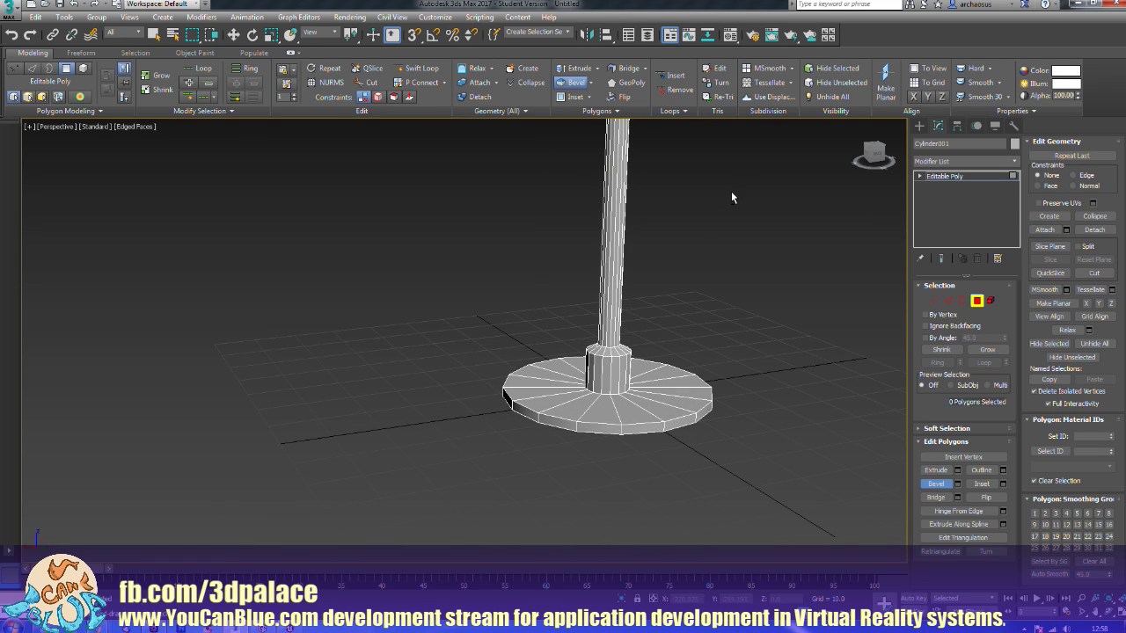
click(948, 301)
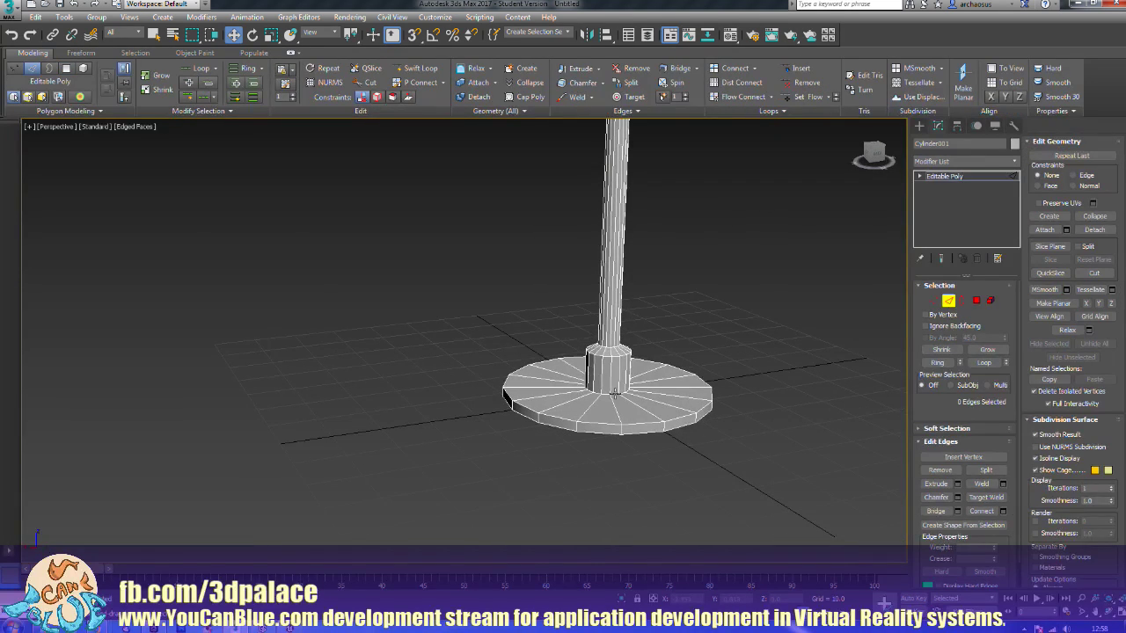
double_click(615, 391)
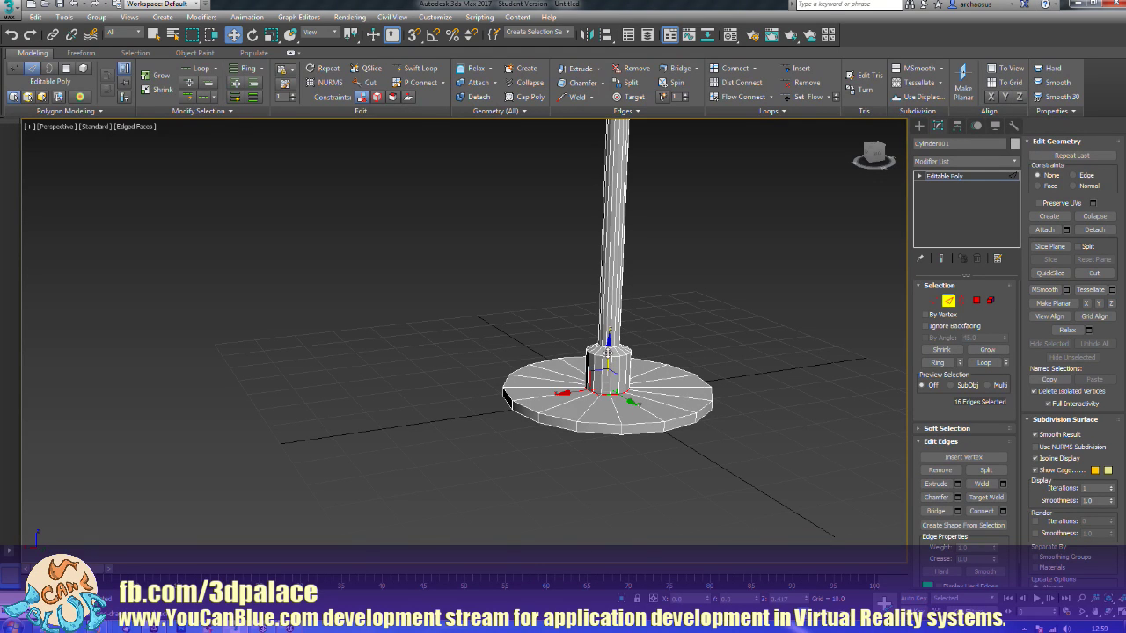
click(769, 350)
alt+middle_drag(769, 351, 655, 422)
scroll(662, 349, down, 5)
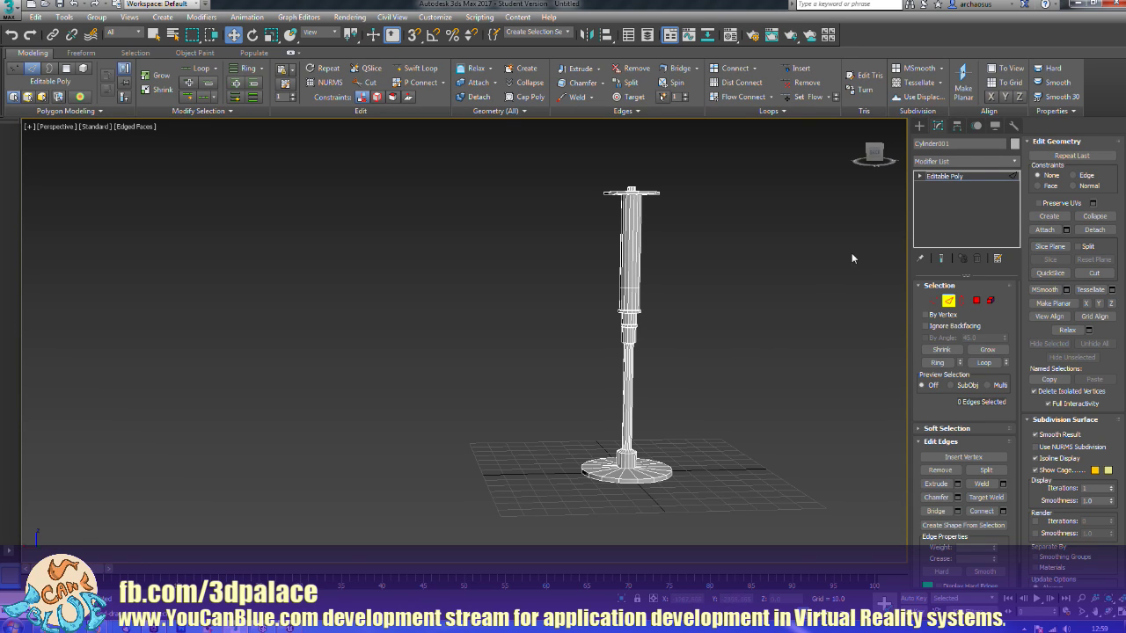
drag(1124, 144, 1124, 195)
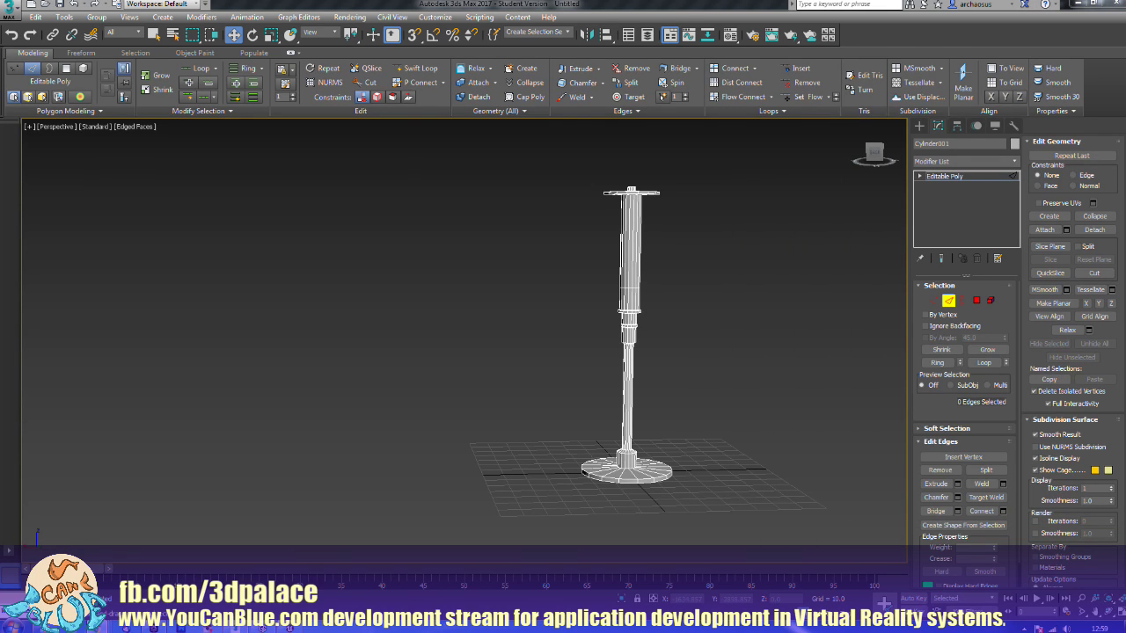
Step: Create a sphere with a radius of about 97.6 on the ground beside the lamp stand
click(919, 126)
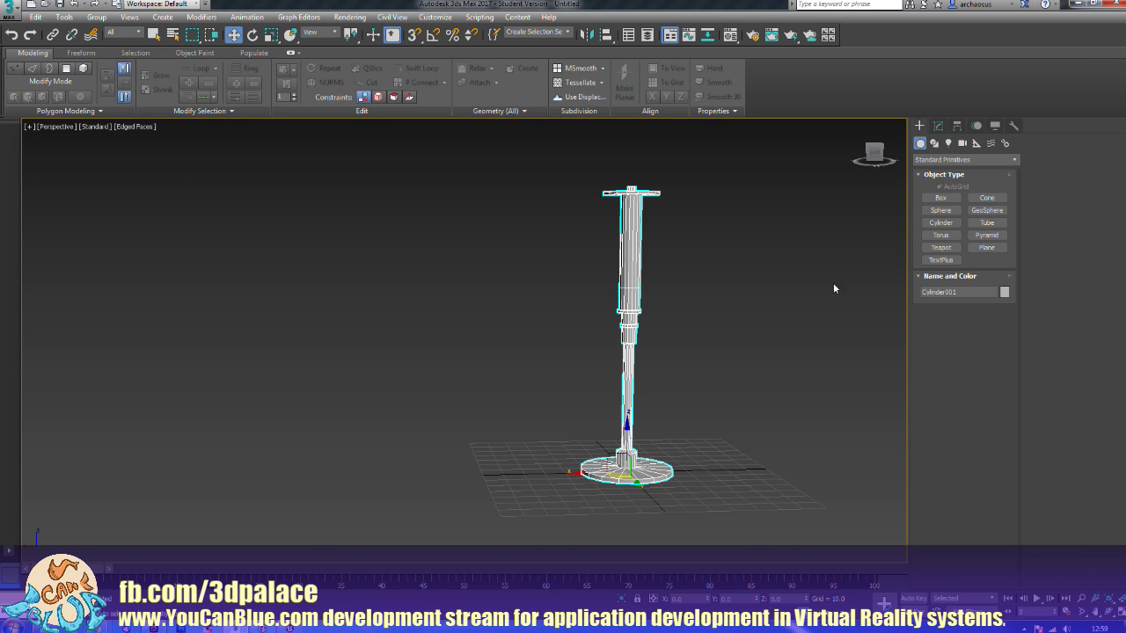
middle_drag(832, 283, 797, 276)
click(934, 221)
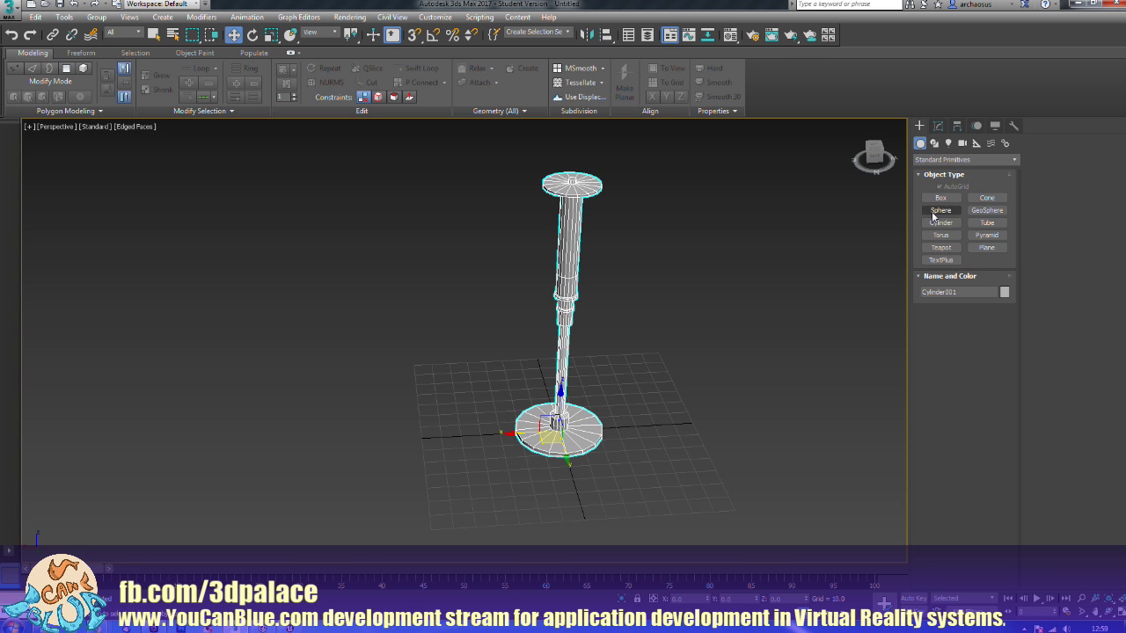
drag(761, 366, 777, 470)
middle_drag(762, 376, 694, 386)
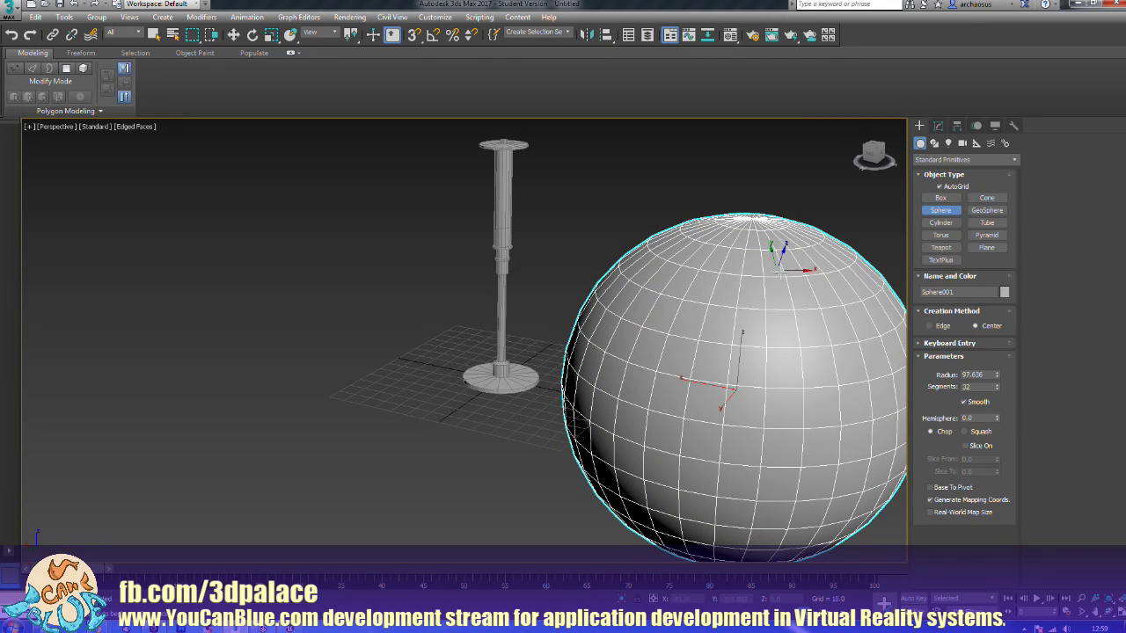
mouse_move(781, 273)
alt+middle_down()
mouse_move(748, 268)
mouse_move(766, 257)
mouse_move(791, 264)
mouse_move(778, 274)
alt+middle_up()
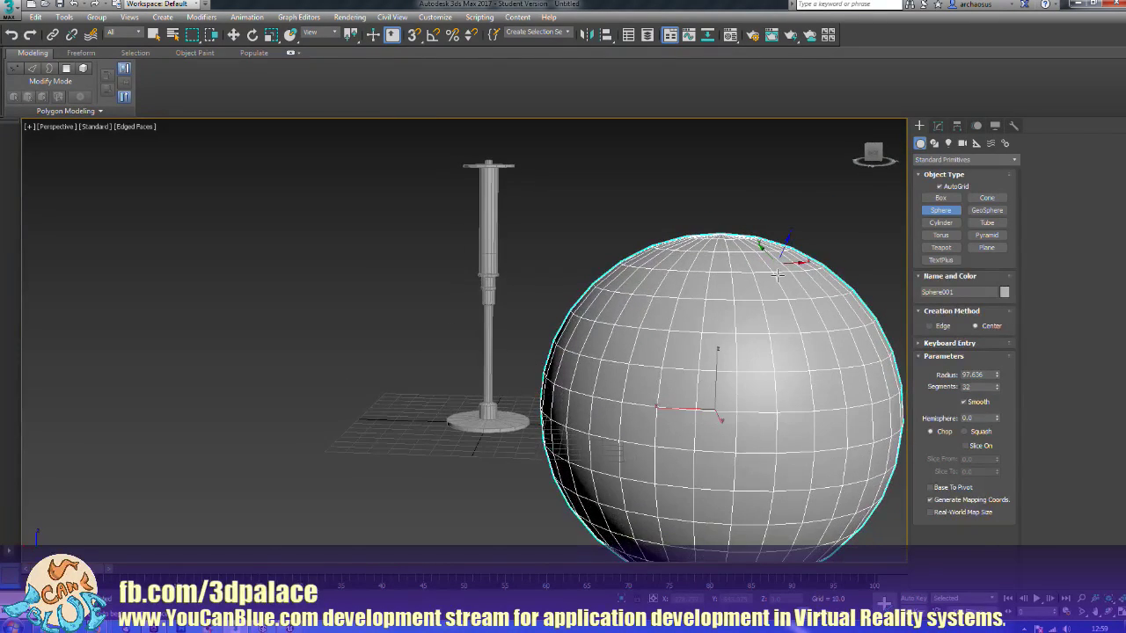
scroll(756, 327, up, 2)
scroll(779, 345, down, 4)
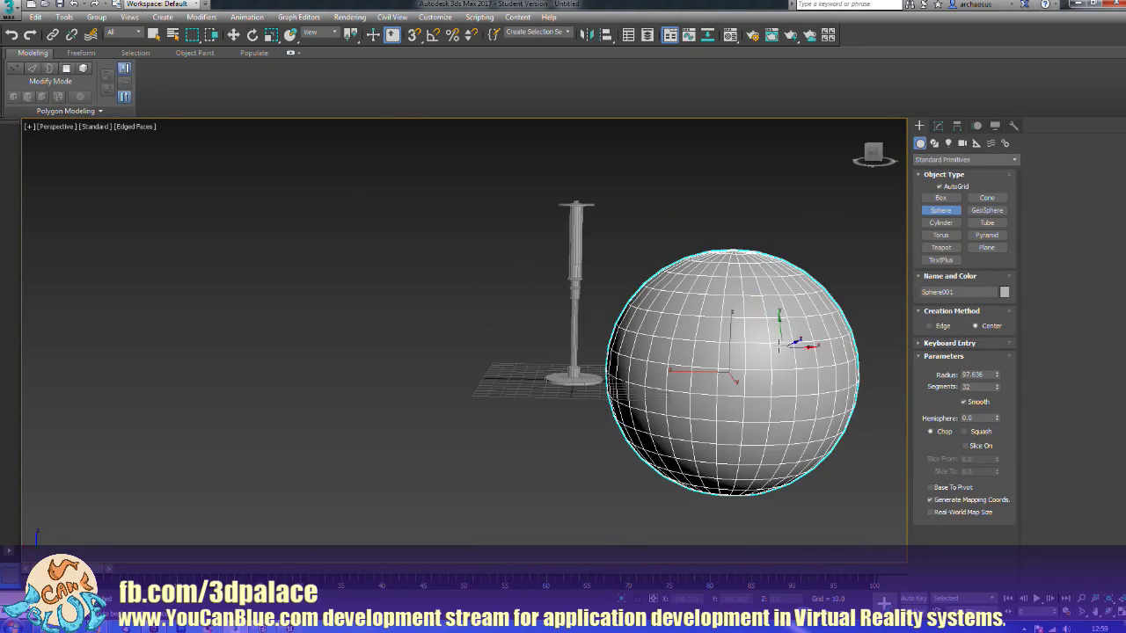
scroll(779, 345, up, 2)
Step: In the Left view, clone the sphere sideways as two evenly spaced, independent copies in a row
key(l)
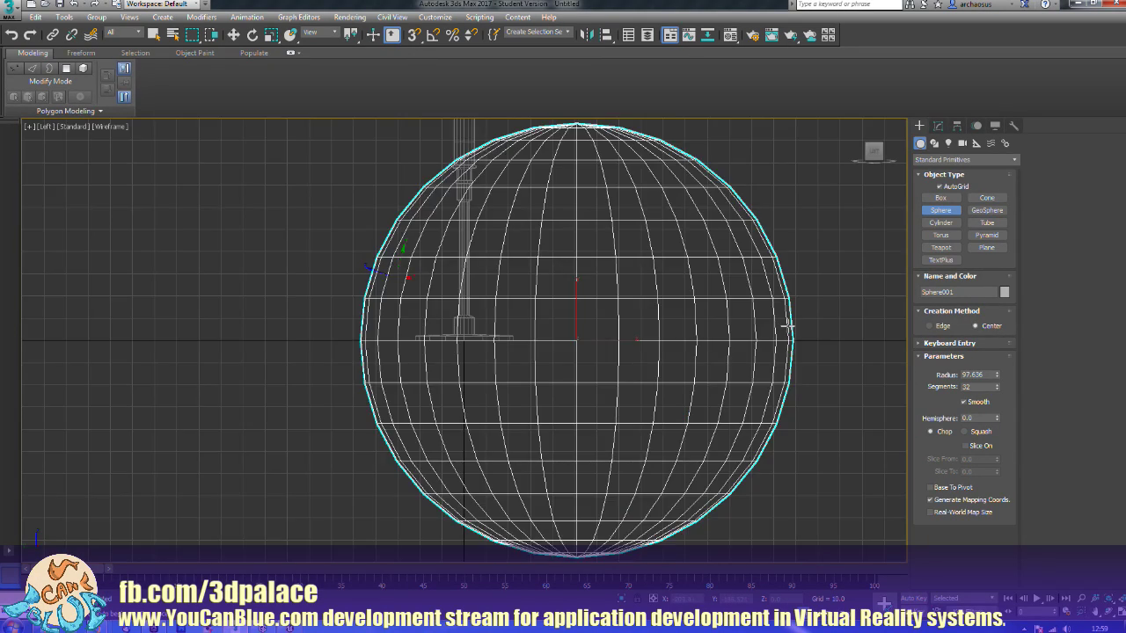
scroll(788, 327, down, 6)
key(w)
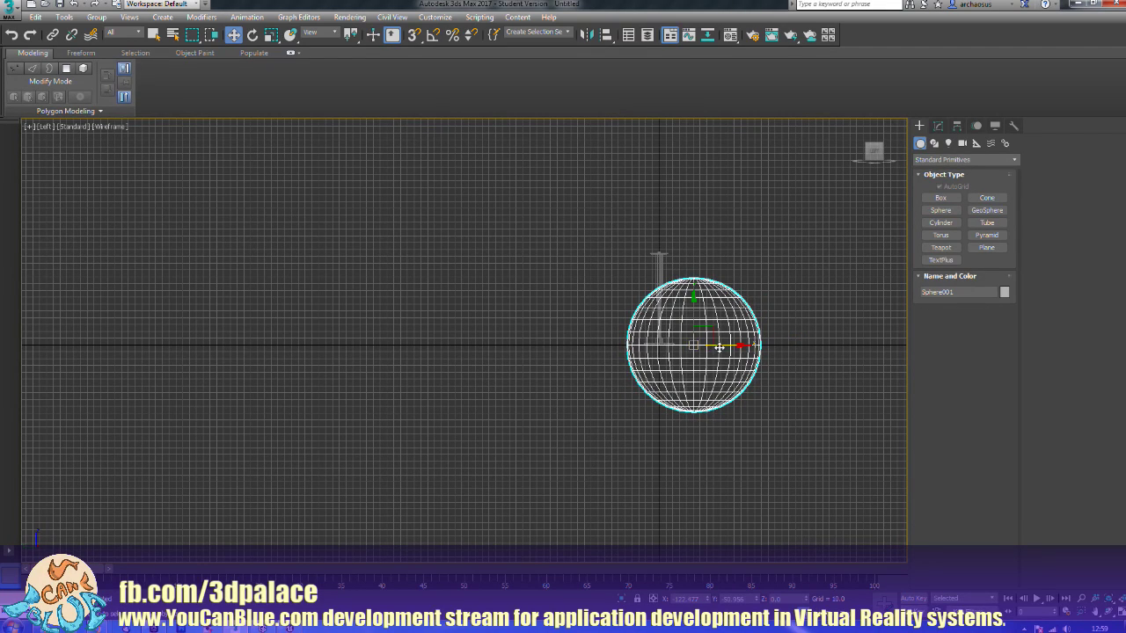
mouse_move(719, 348)
shift+mouse_down()
mouse_move(548, 346)
mouse_move(559, 346)
shift+mouse_up()
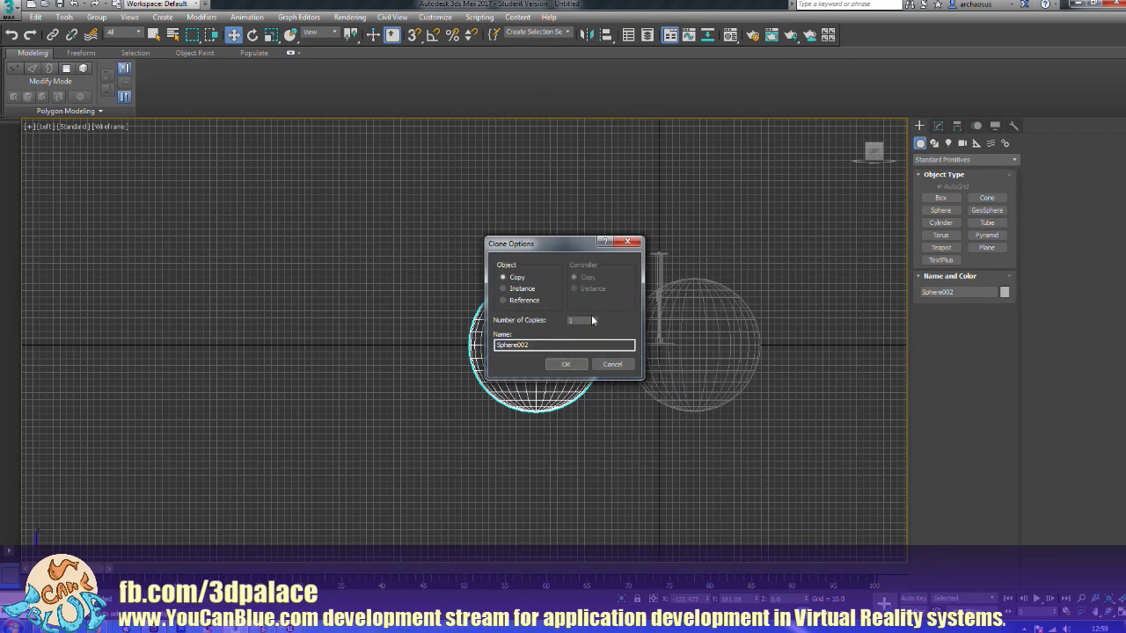
click(575, 363)
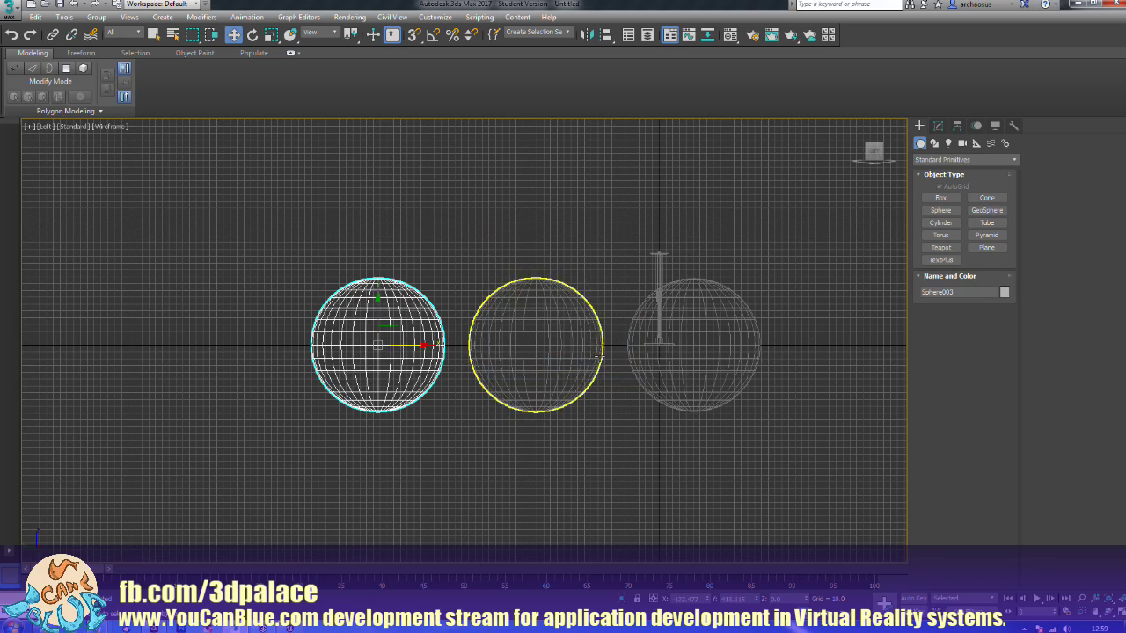
Step: Select all three spheres and convert them to Editable Poly
click(756, 359)
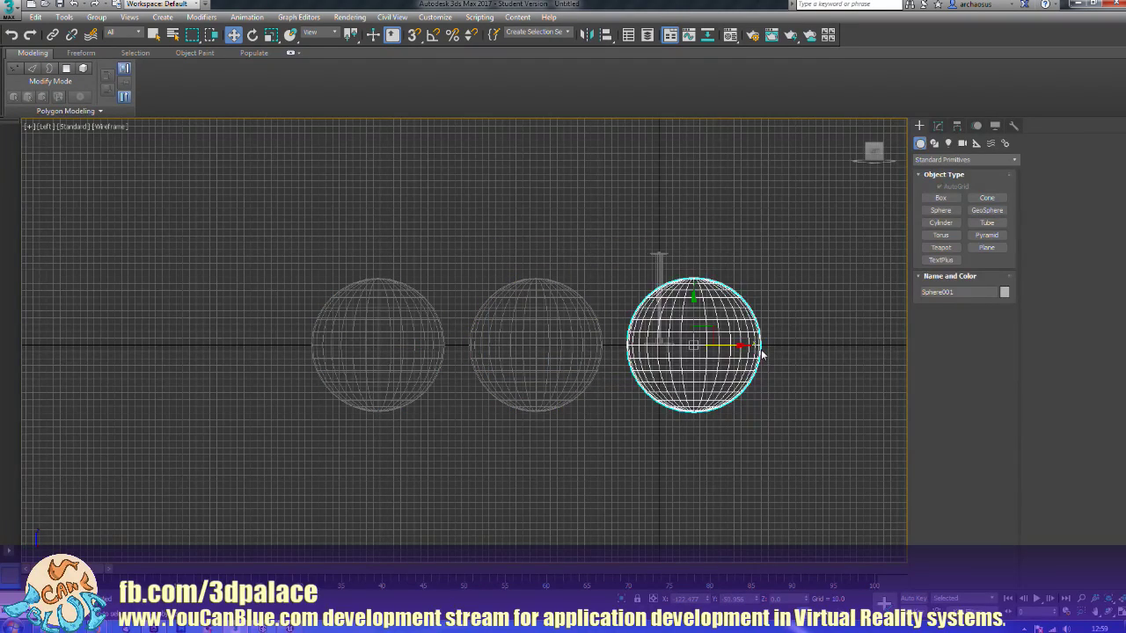
scroll(762, 352, up, 4)
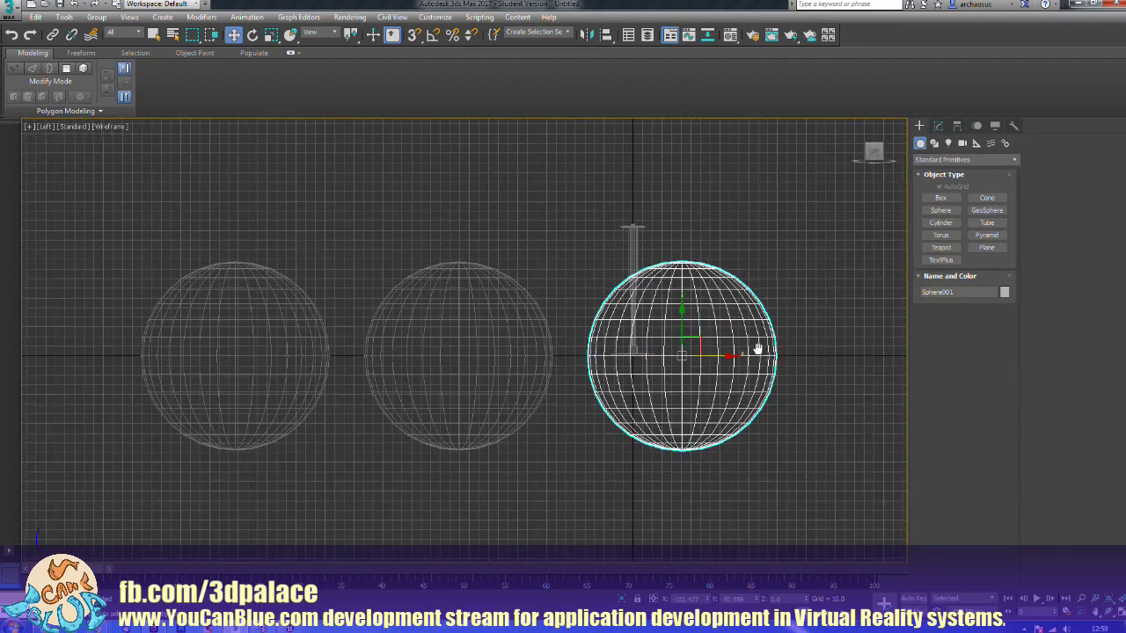
middle_drag(758, 350, 772, 358)
click(937, 128)
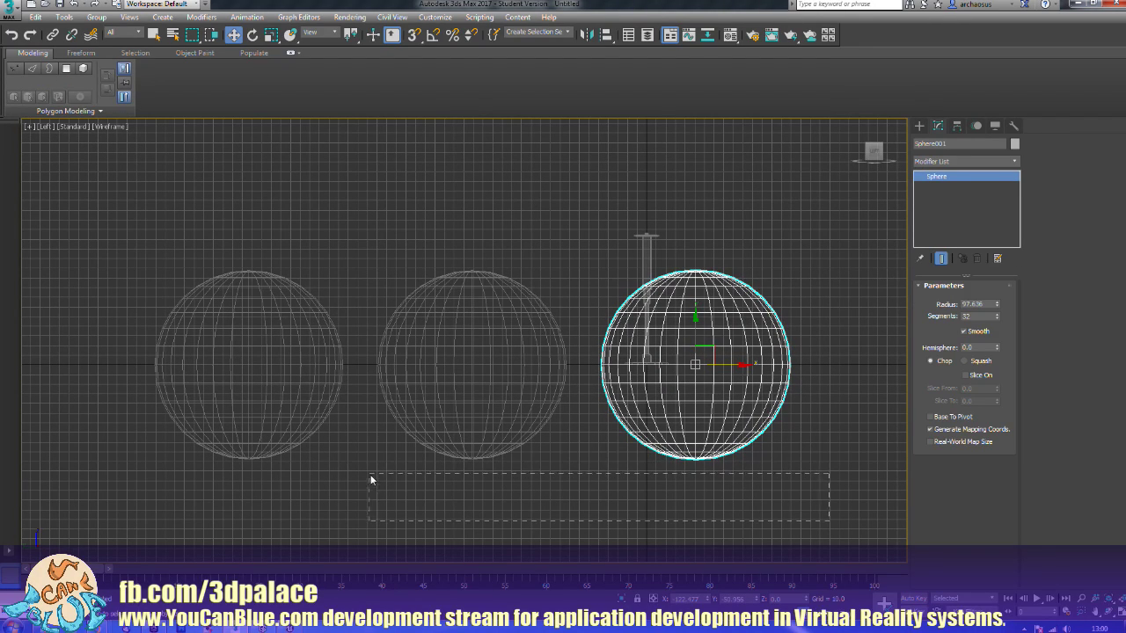
drag(221, 445, 221, 446)
right_click(663, 403)
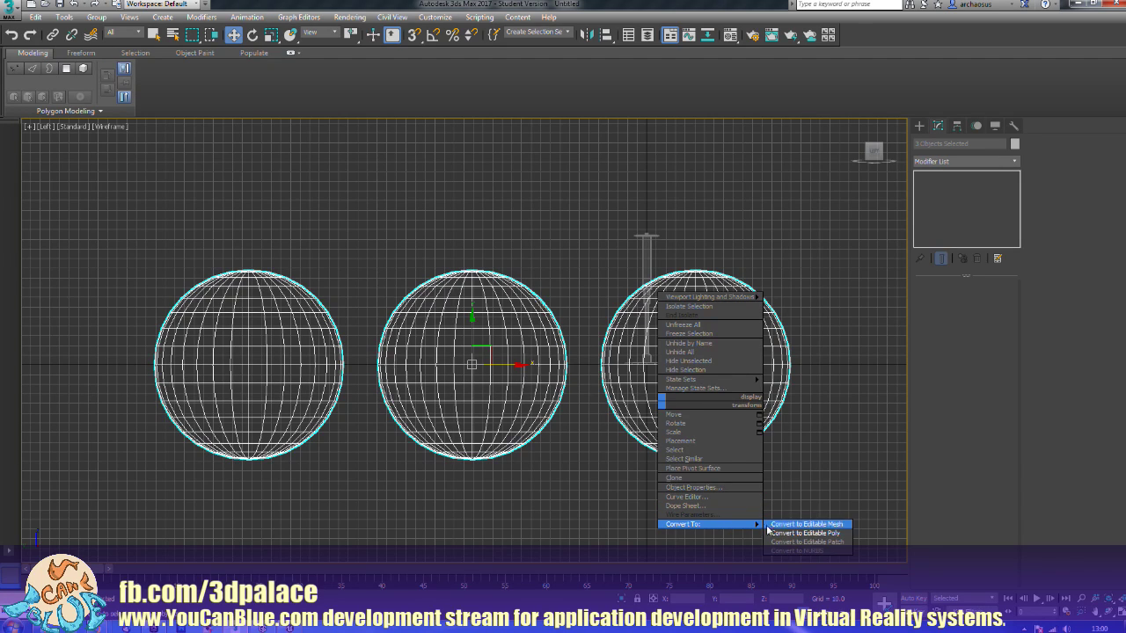
click(790, 533)
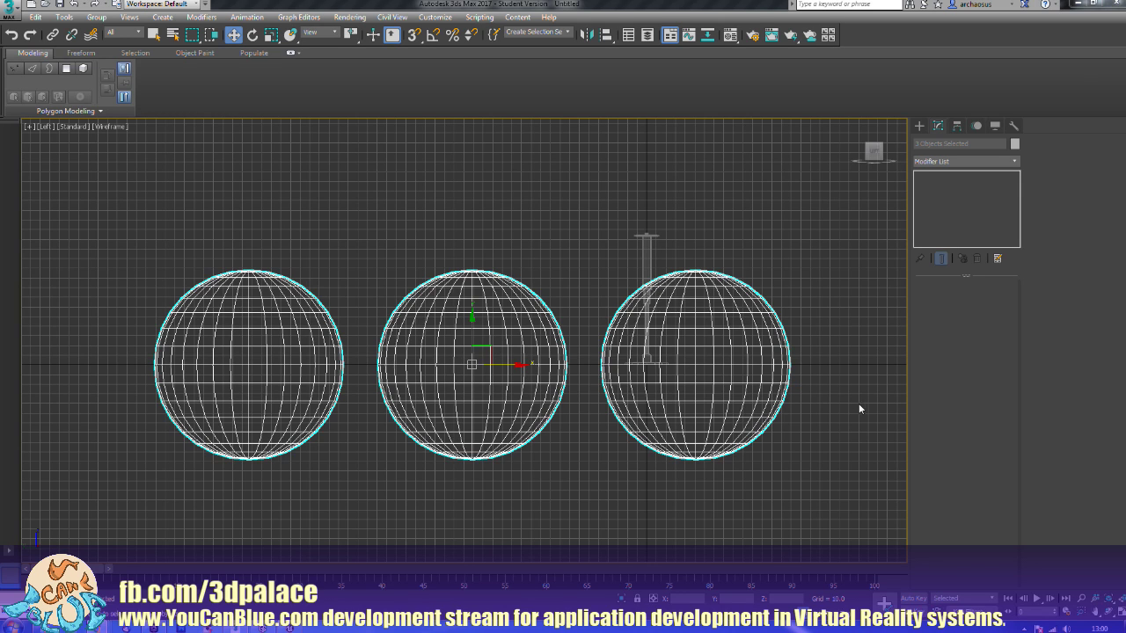
Step: Delete the lower polygons of the sphere nearest the stand, keeping only the shallow upper cap as a dome
click(844, 422)
click(771, 408)
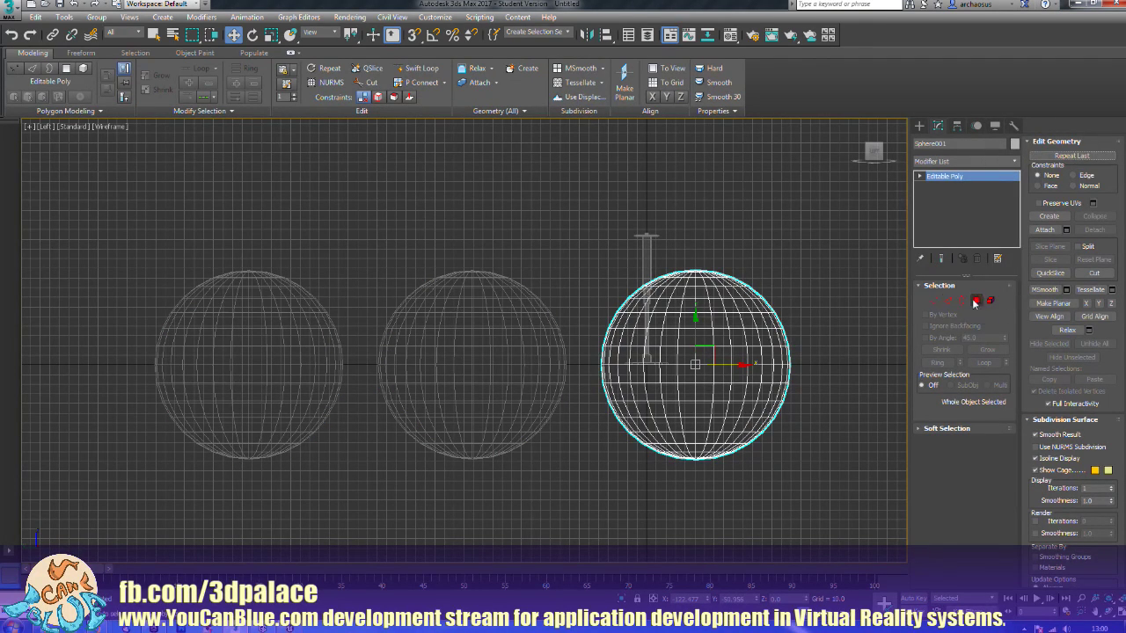
click(974, 302)
drag(822, 499, 589, 323)
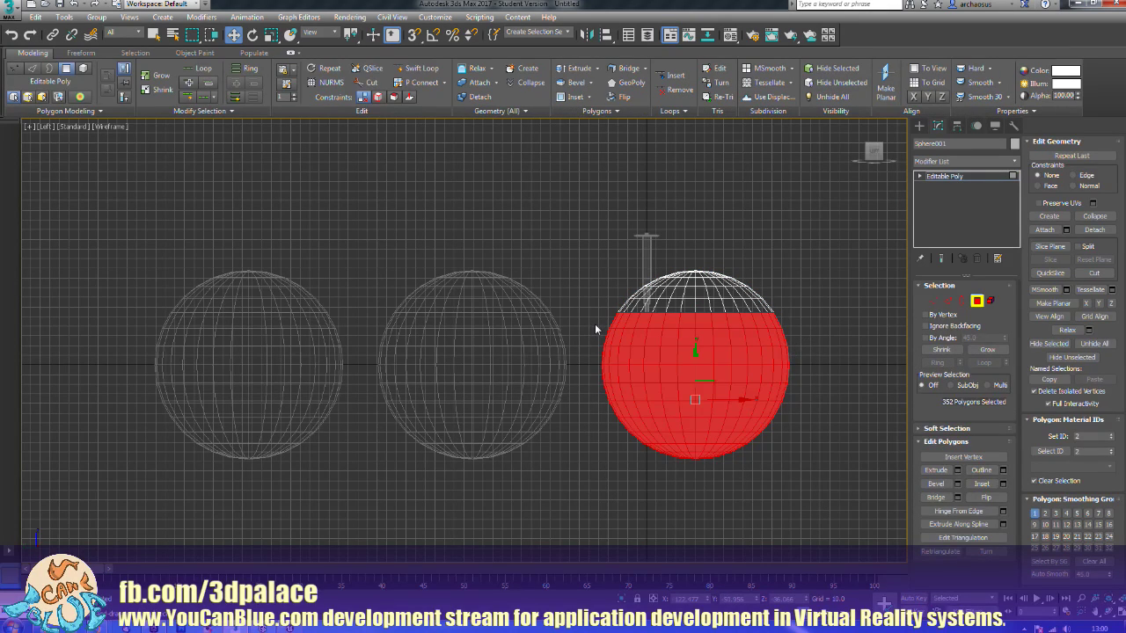
key(Delete)
key(p)
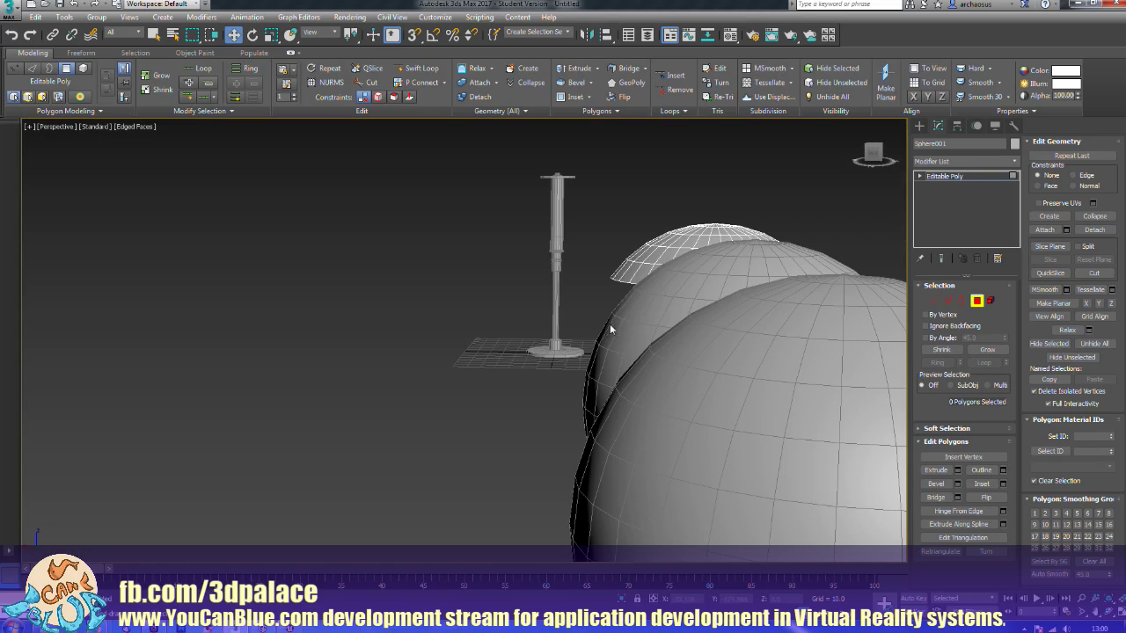
key(z)
alt+middle_drag(683, 316, 638, 365)
alt+middle_drag(551, 359, 688, 395)
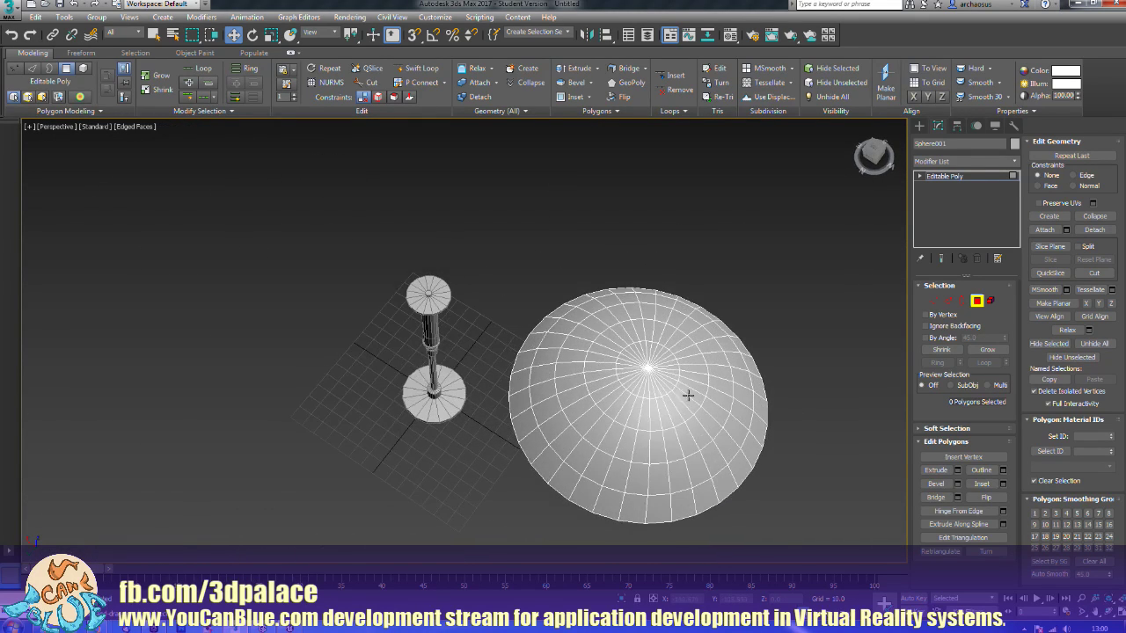
Step: Move the whole dome over the lamp stand and centre it precisely on the pole's axis in the Top view
click(976, 301)
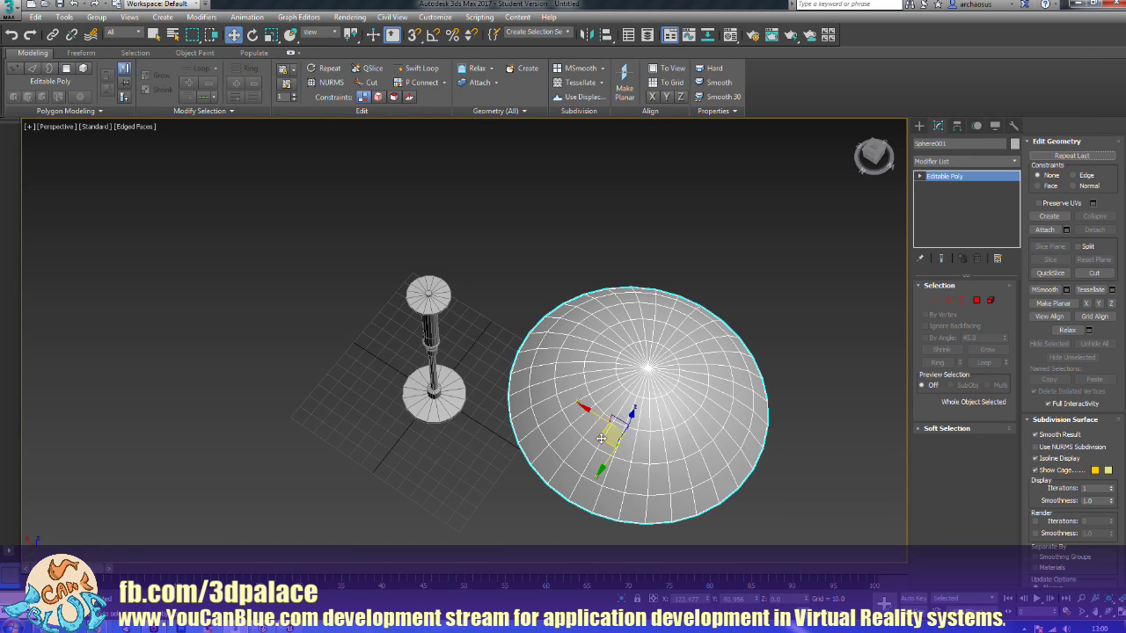
drag(622, 409, 411, 401)
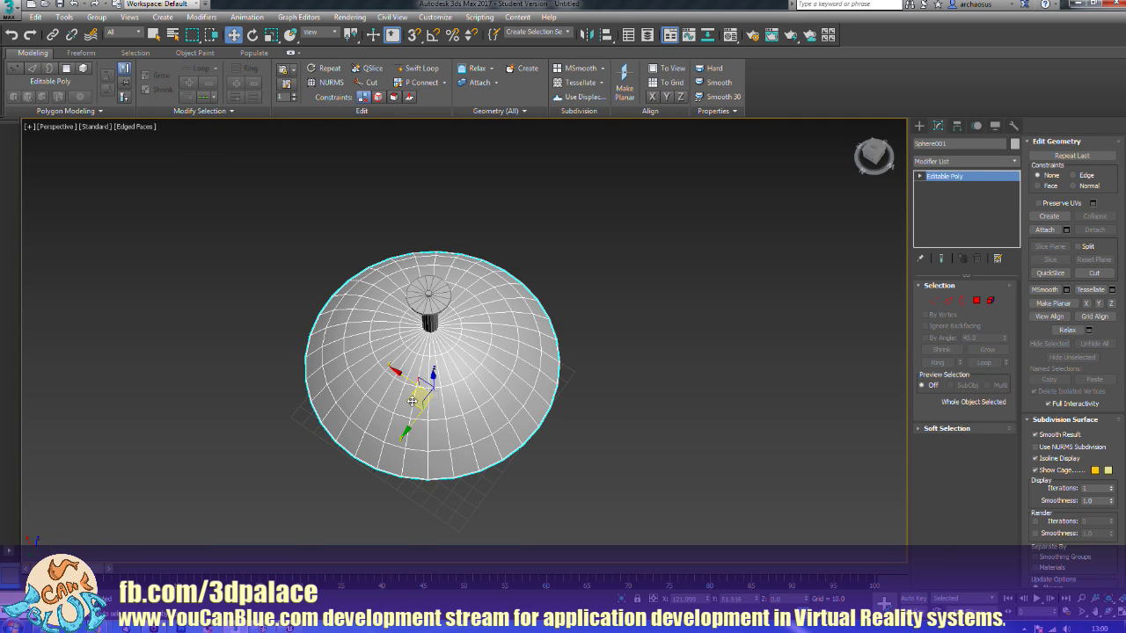
alt+middle_drag(580, 410, 470, 425)
key(t)
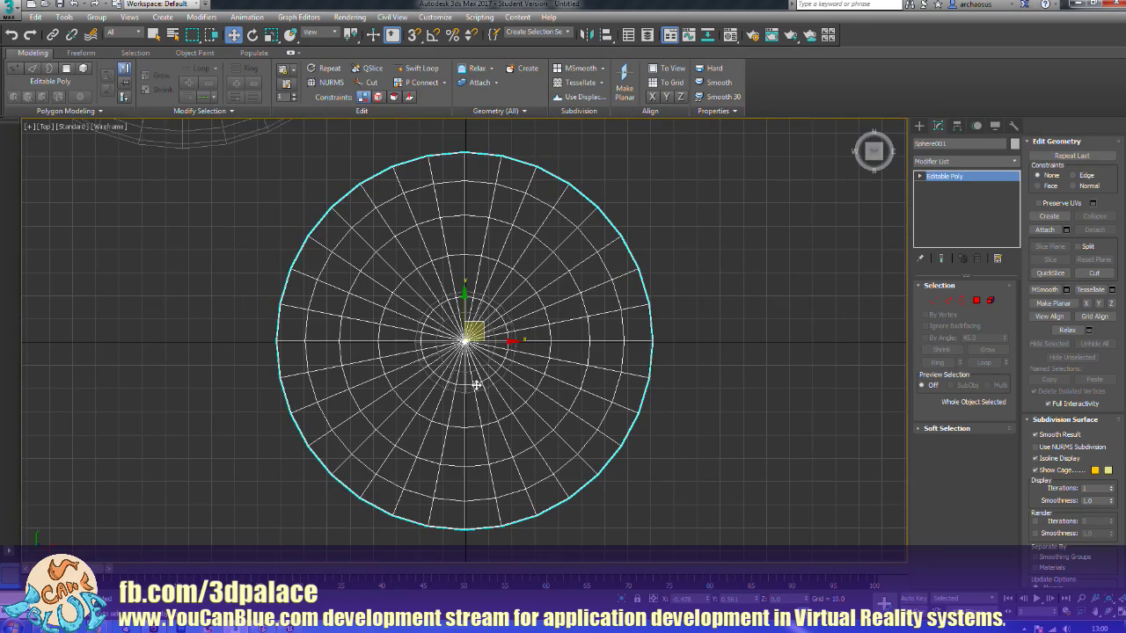
middle_drag(481, 376, 515, 387)
scroll(515, 387, up, 5)
middle_drag(503, 247, 563, 335)
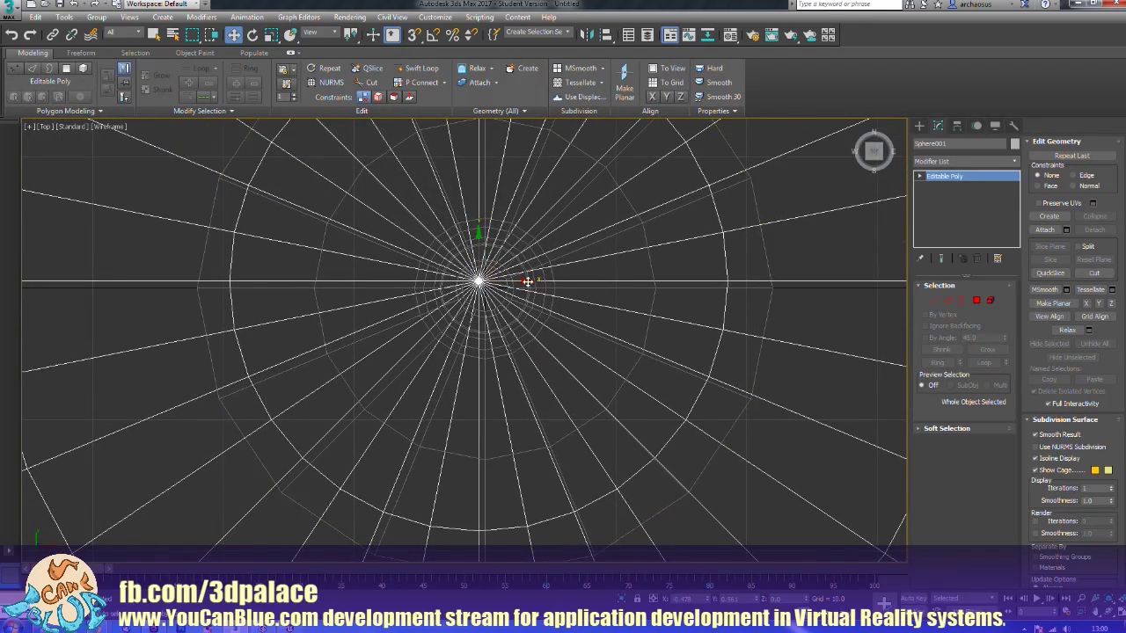
drag(527, 282, 533, 282)
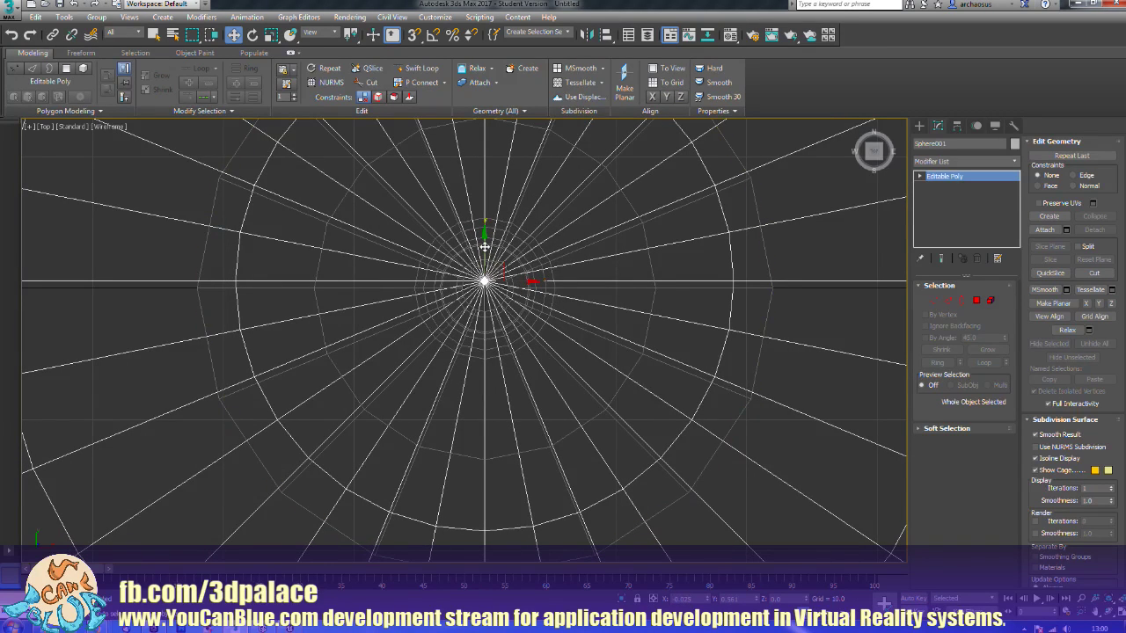
drag(484, 249, 481, 256)
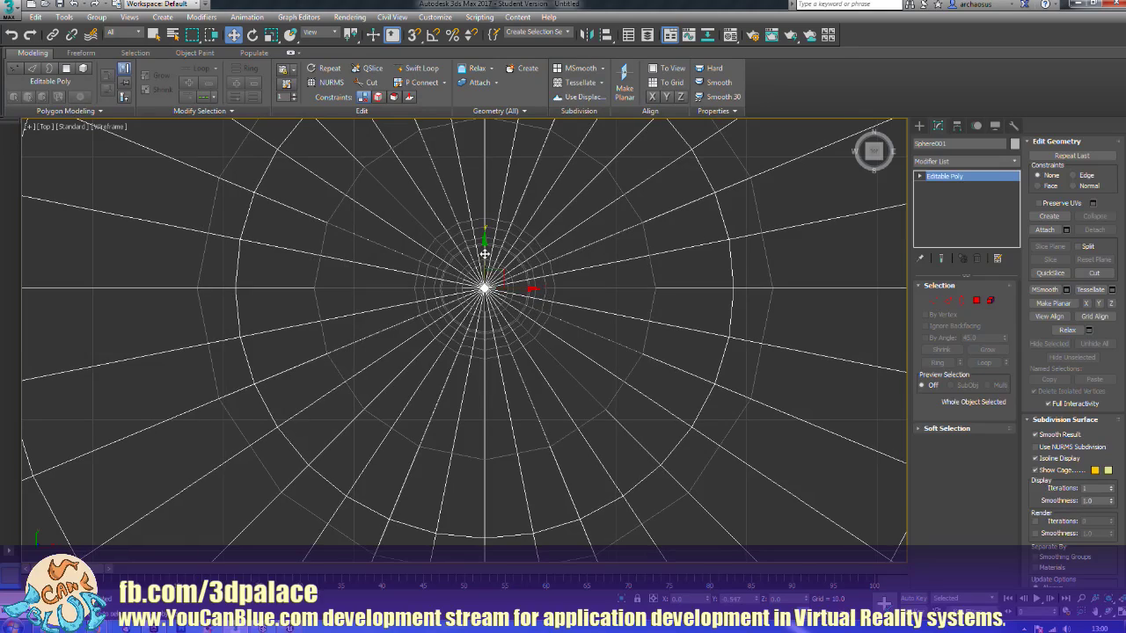
Step: Raise the dome vertically to about Z 36.5 so it sits over the stand's top disc as a lampshade
key(p)
scroll(483, 260, up, 3)
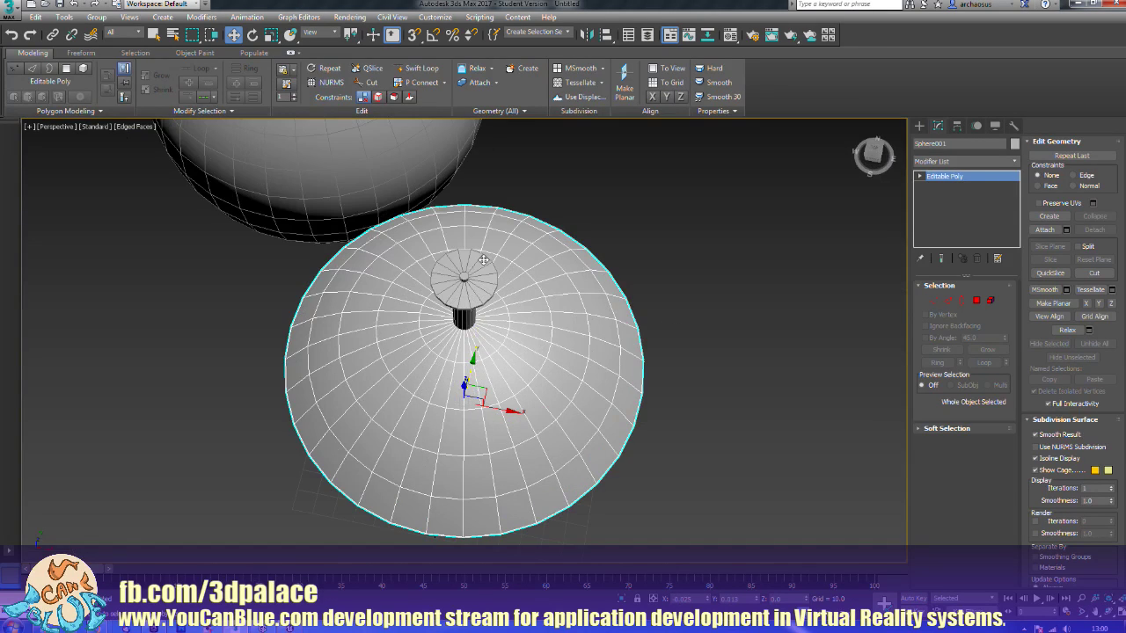
mouse_move(459, 299)
alt+middle_down()
mouse_move(497, 304)
mouse_move(539, 282)
alt+middle_up()
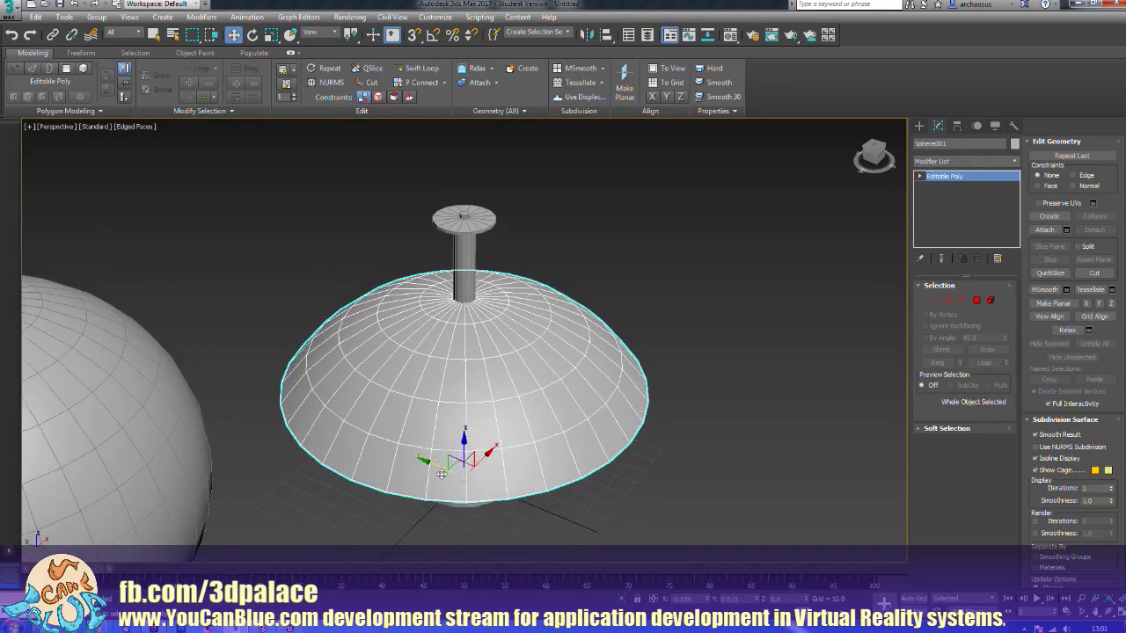
alt+middle_drag(446, 464, 456, 380)
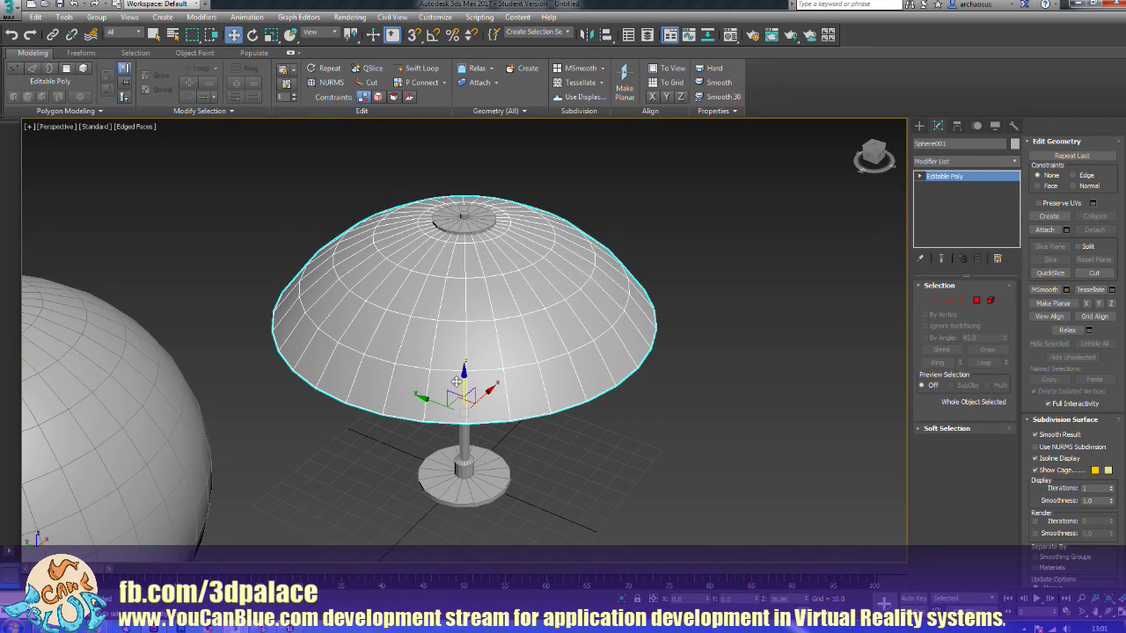
middle_drag(385, 492, 408, 472)
scroll(408, 473, down, 8)
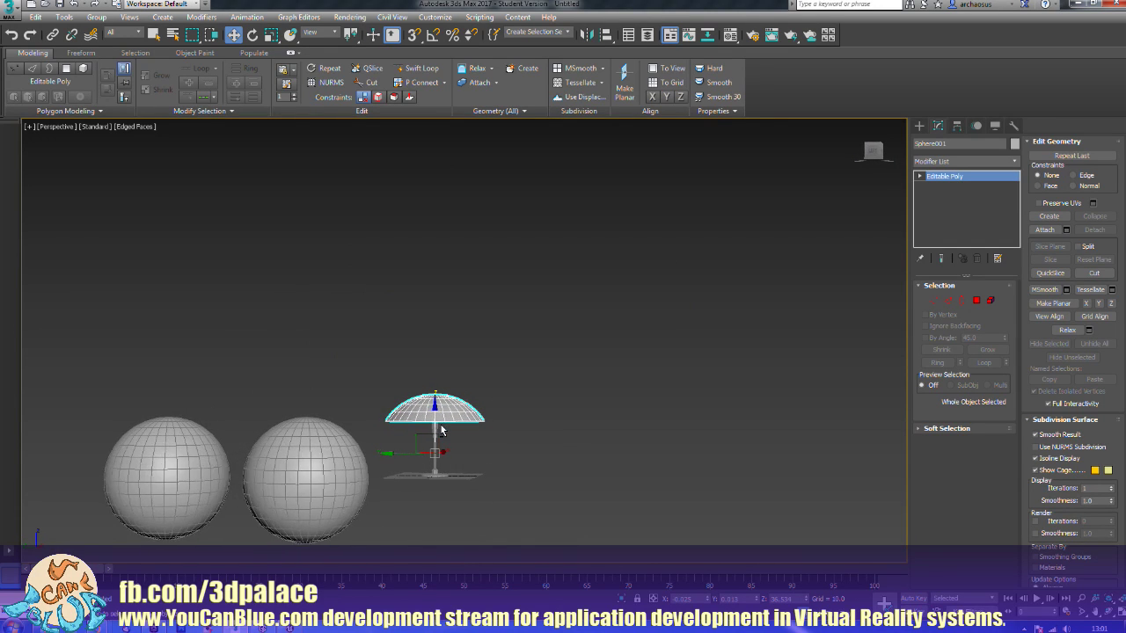
Step: Centre the dome lampshade's pivot on the object itself
scroll(435, 429, up, 4)
middle_drag(434, 431, 512, 433)
middle_drag(512, 432, 502, 439)
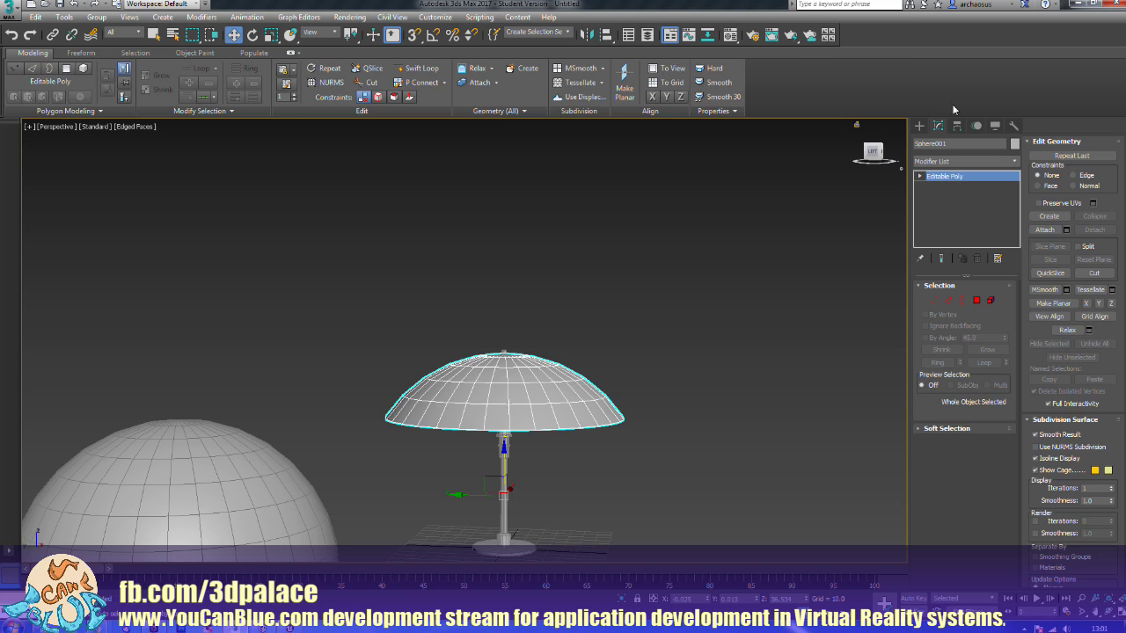
click(957, 126)
click(964, 207)
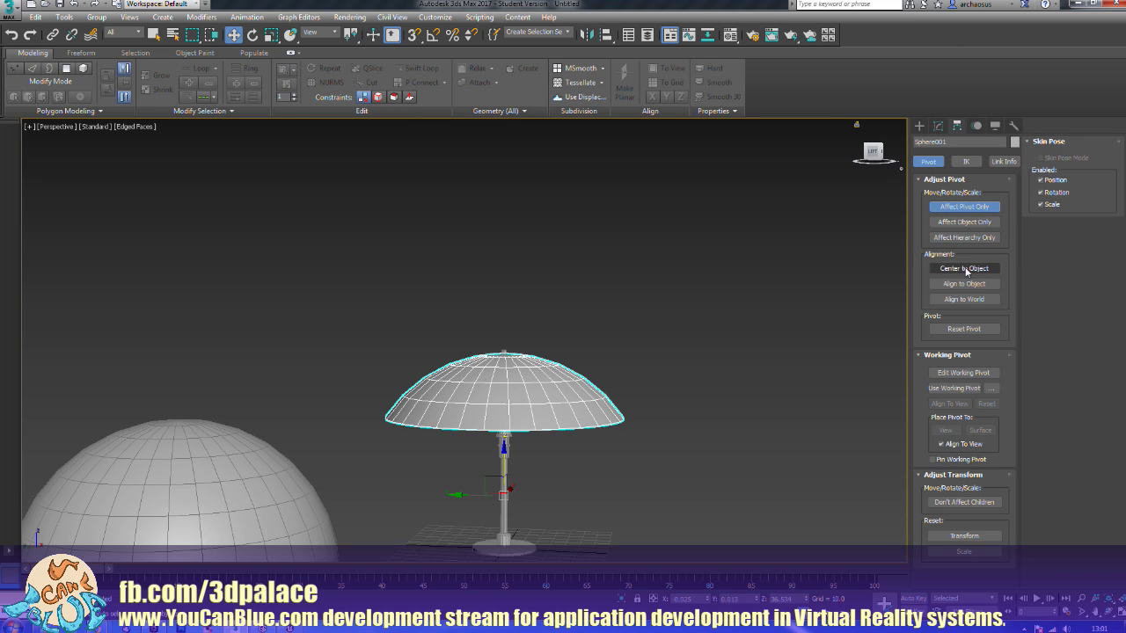
click(965, 270)
click(964, 207)
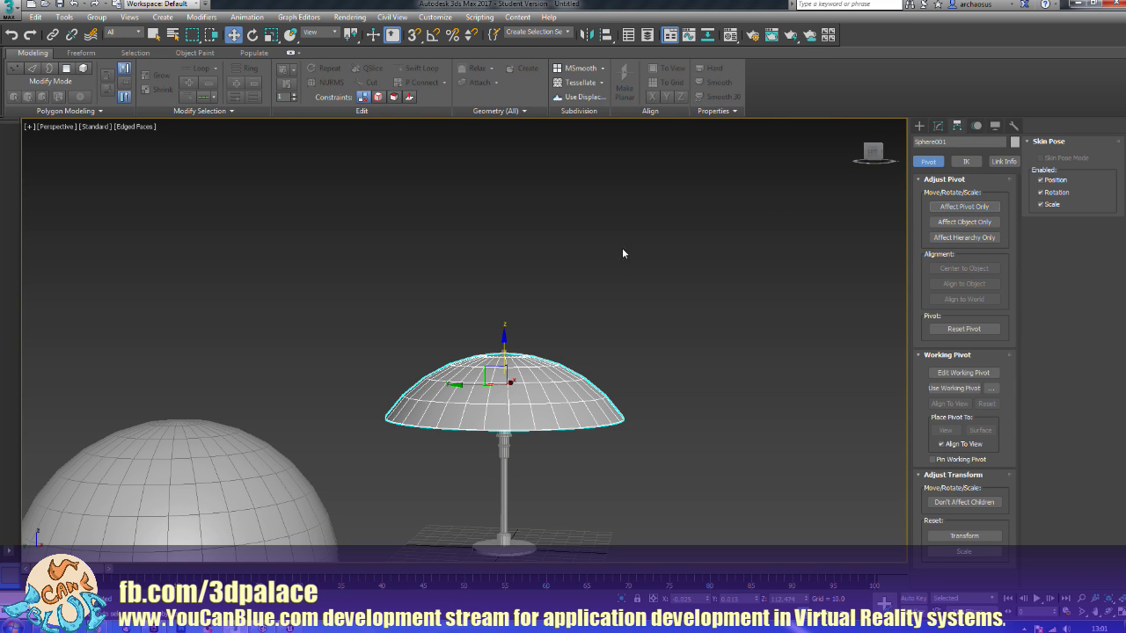
Step: Scale the dome lampshade uniformly to 75 percent
key(r)
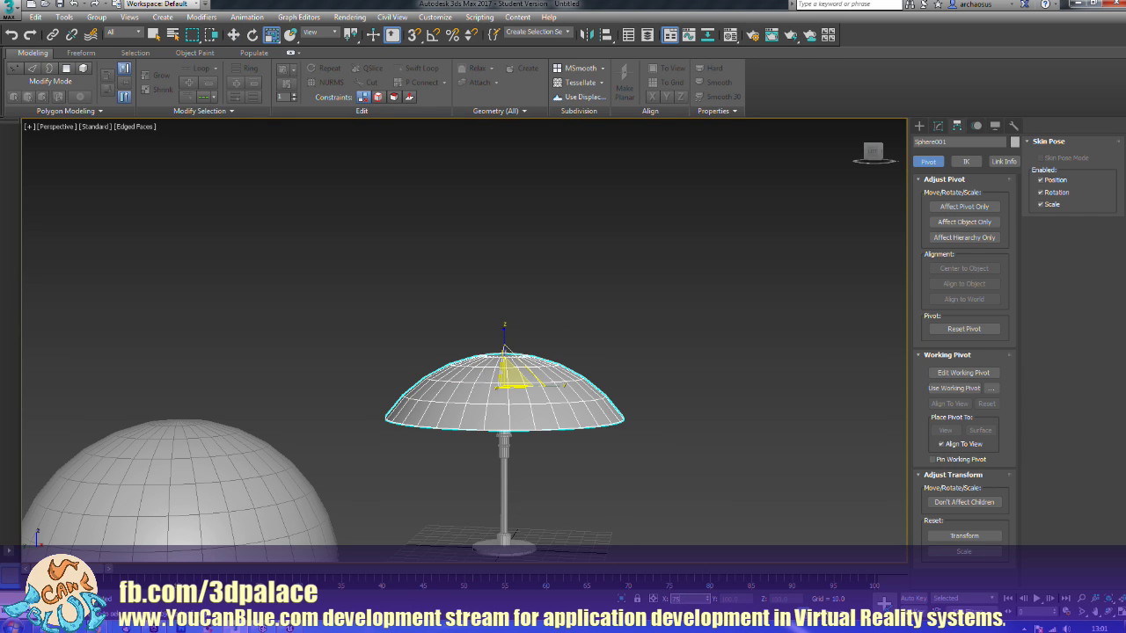
key(Return)
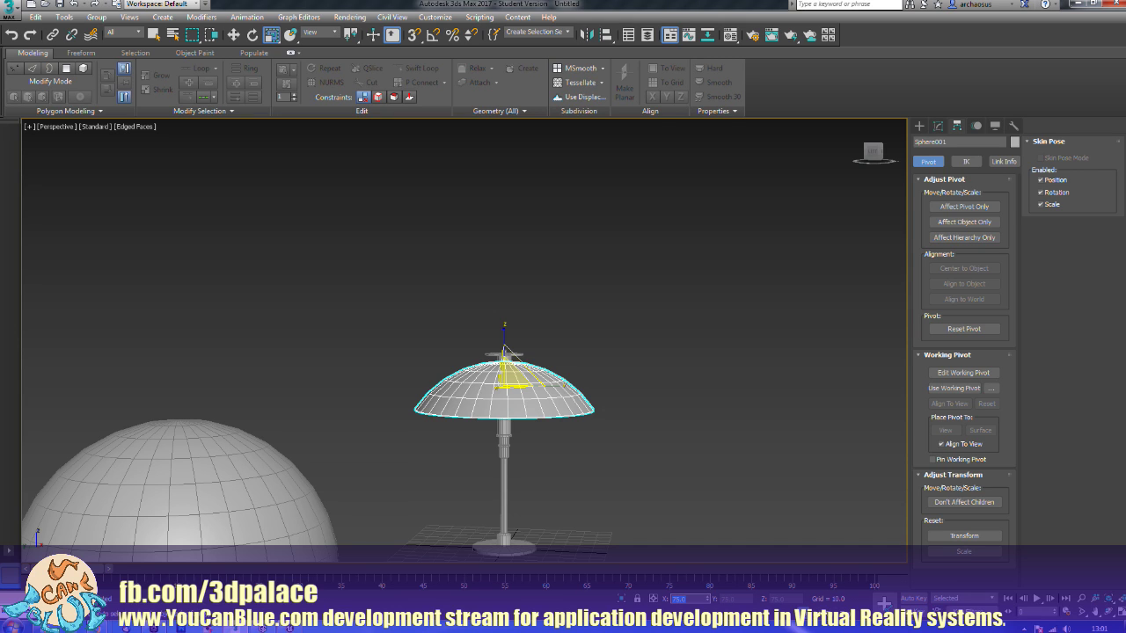
middle_drag(595, 452, 623, 460)
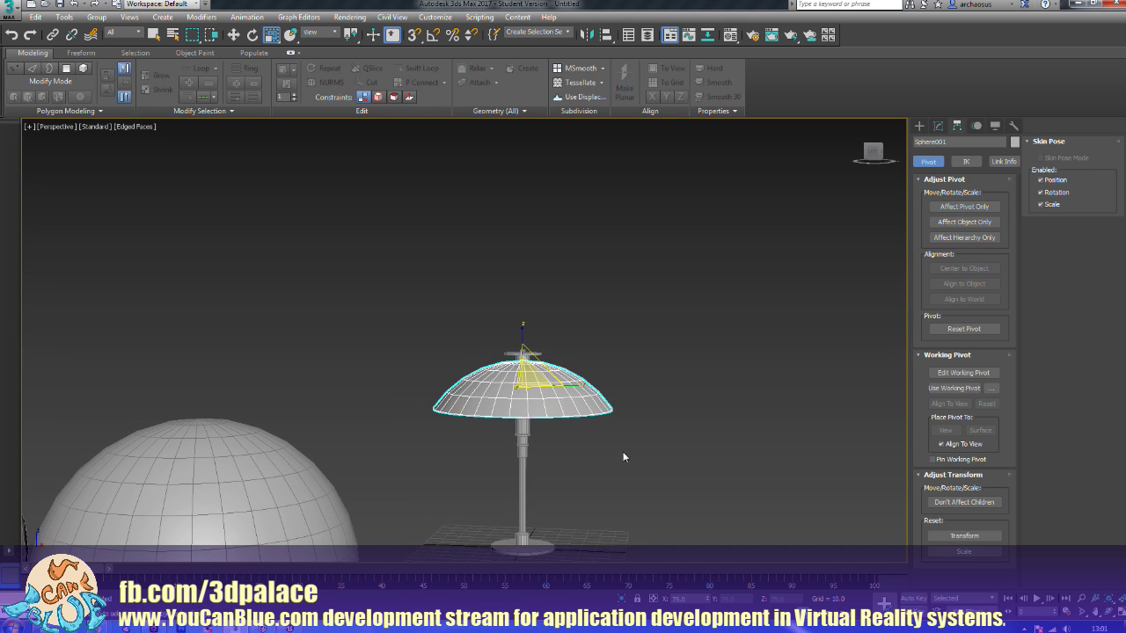
Step: Raise the scaled dome vertically to about Z 118 so its crown meets the stand's top disc
key(w)
drag(522, 336, 529, 328)
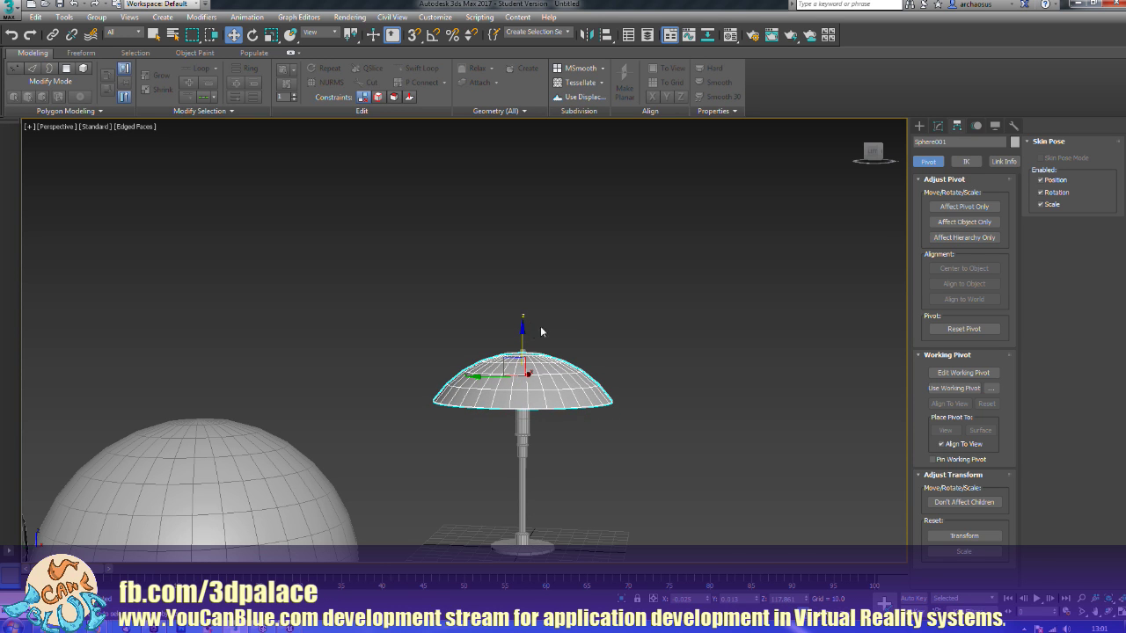
alt+middle_drag(541, 328, 631, 306)
scroll(559, 373, up, 4)
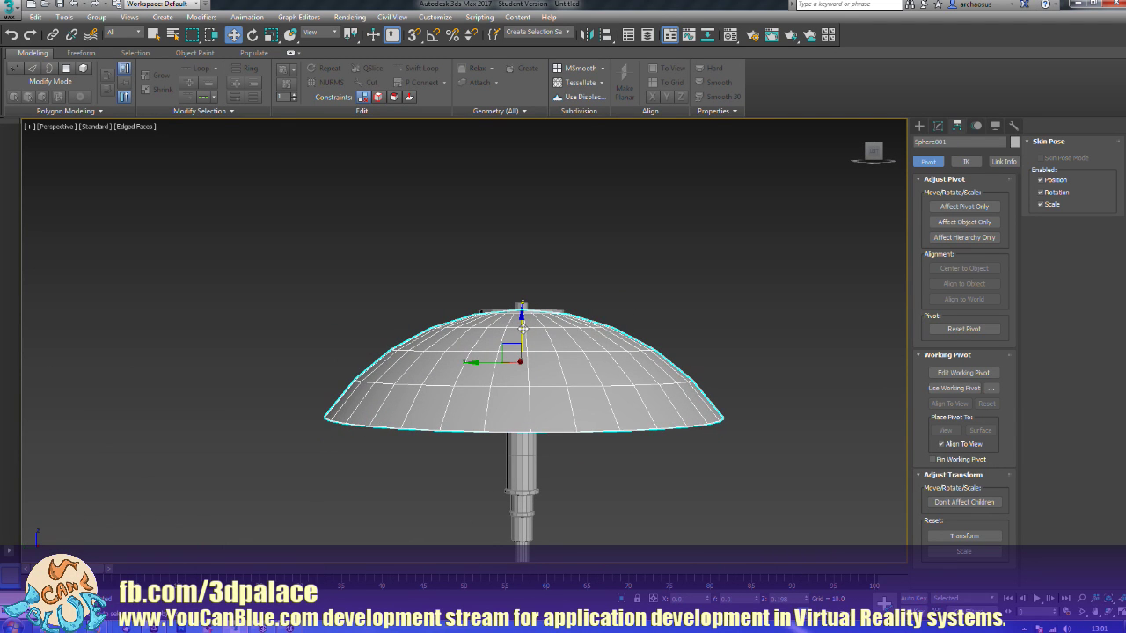
mouse_move(522, 328)
alt+middle_down()
mouse_move(524, 356)
mouse_move(495, 331)
mouse_move(528, 344)
alt+middle_up()
middle_drag(529, 388, 696, 356)
Step: Scale the full sphere nearest the lamp uniformly down to about 59 percent
scroll(578, 345, down, 4)
alt+middle_drag(649, 428, 513, 432)
click(513, 433)
scroll(528, 427, down, 4)
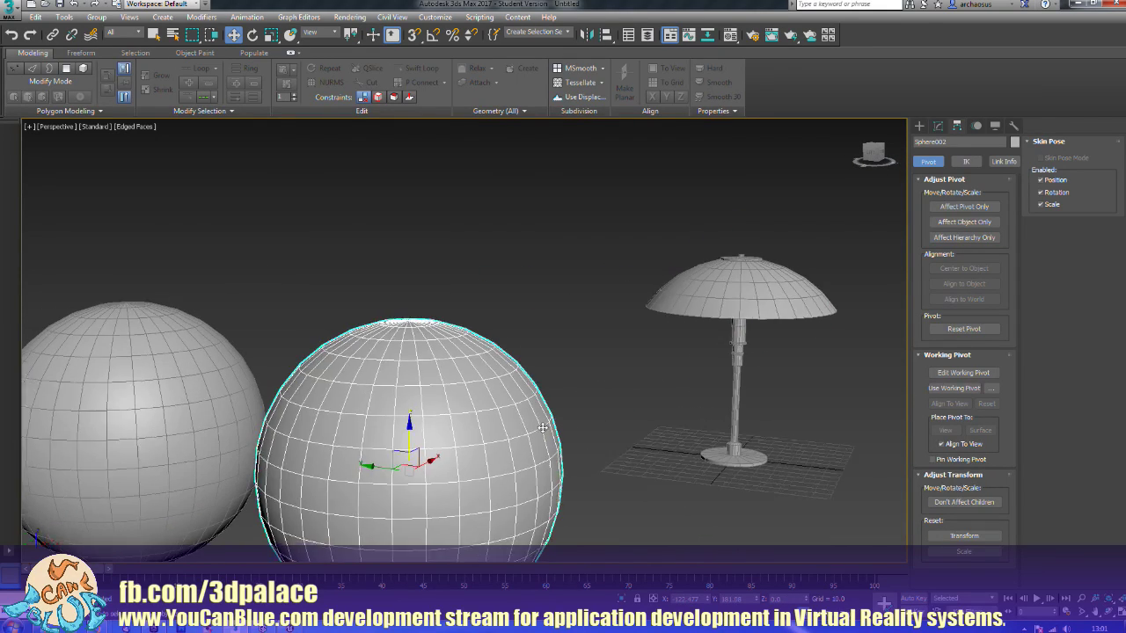
alt+middle_drag(580, 413, 591, 411)
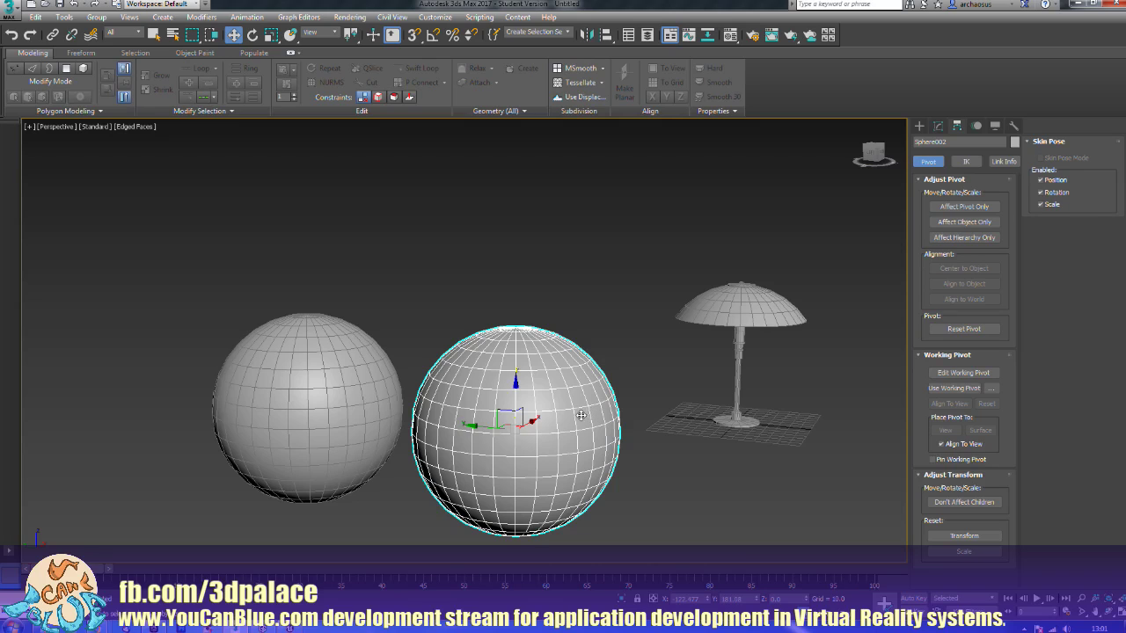
key(r)
drag(521, 419, 506, 469)
alt+middle_drag(521, 444, 581, 412)
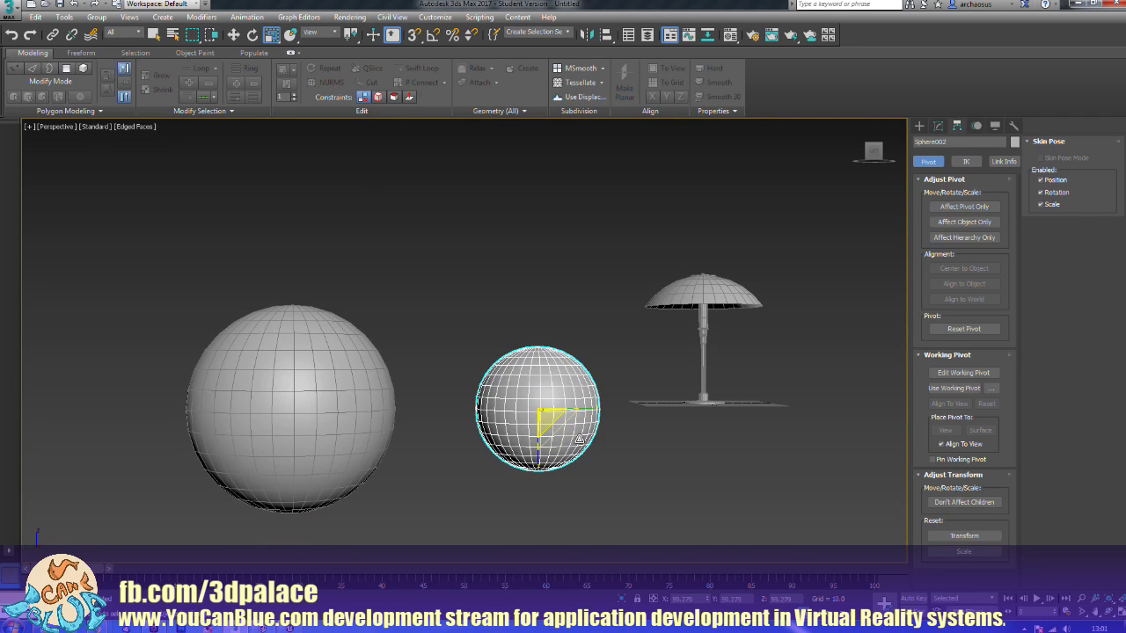
Step: Move the reduced sphere onto the lamp's pole beneath the dome in the Left view, at about Z 65
key(l)
key(z)
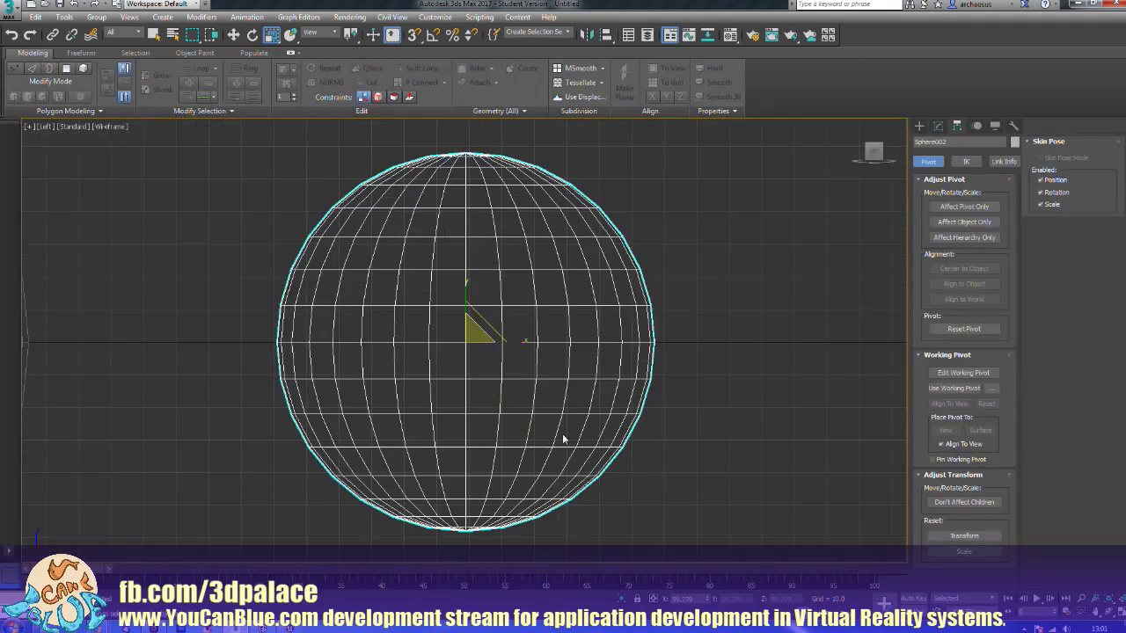
scroll(712, 325, down, 5)
middle_drag(726, 334, 706, 349)
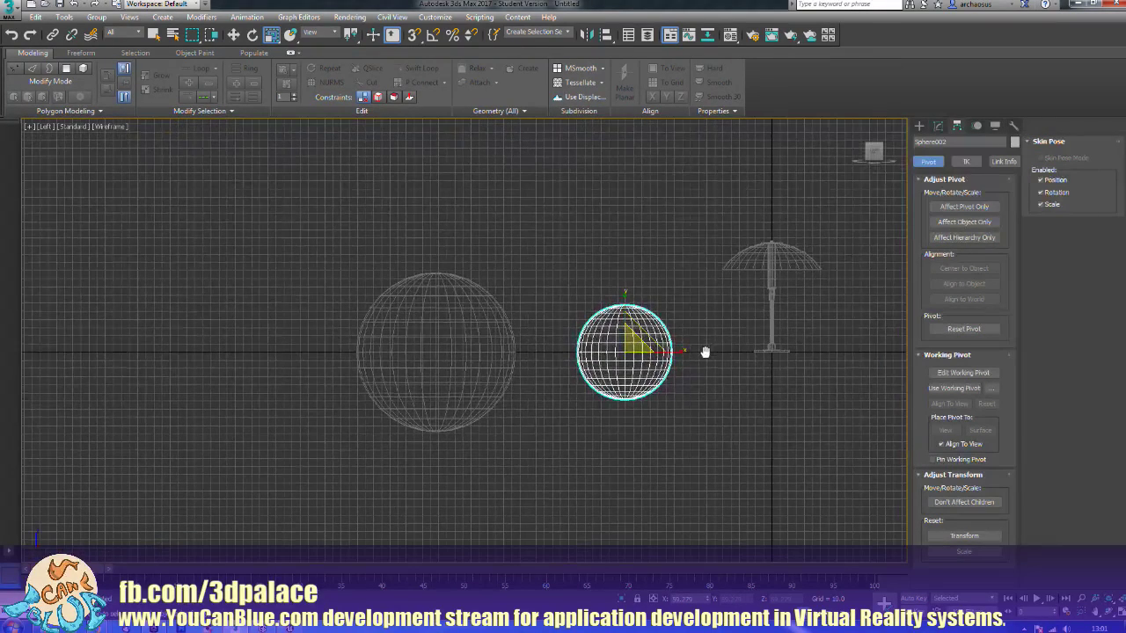
key(w)
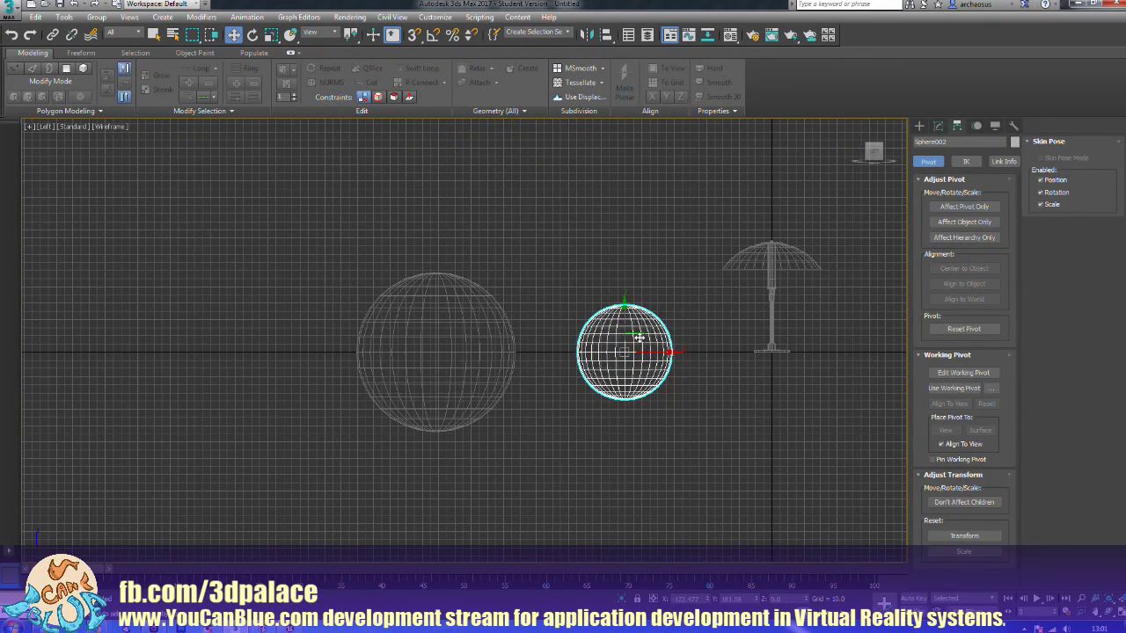
drag(646, 338, 793, 284)
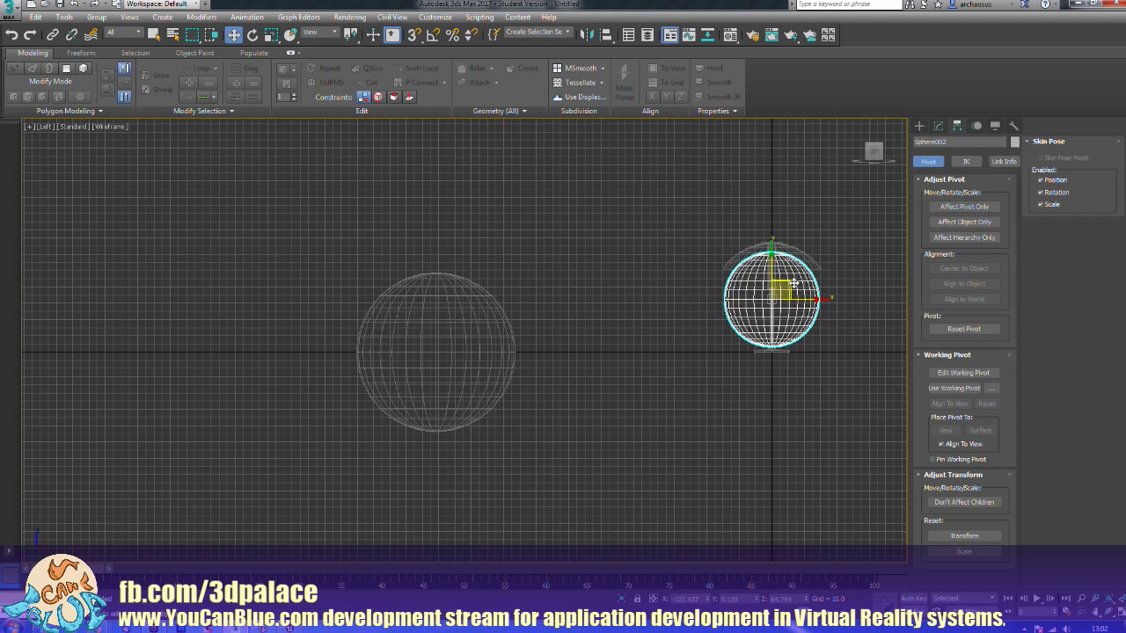
middle_drag(817, 317, 776, 368)
scroll(776, 367, up, 5)
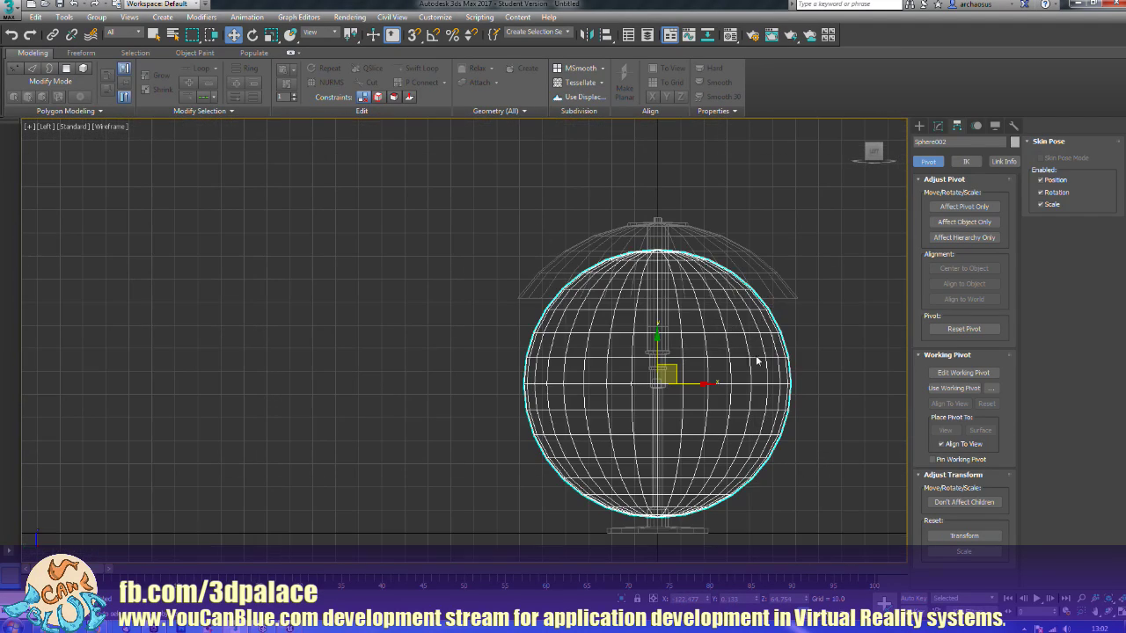
Step: Shrink the sphere further to about 45 percent scale so it is narrower than the outer dome
key(r)
key(t)
click(666, 378)
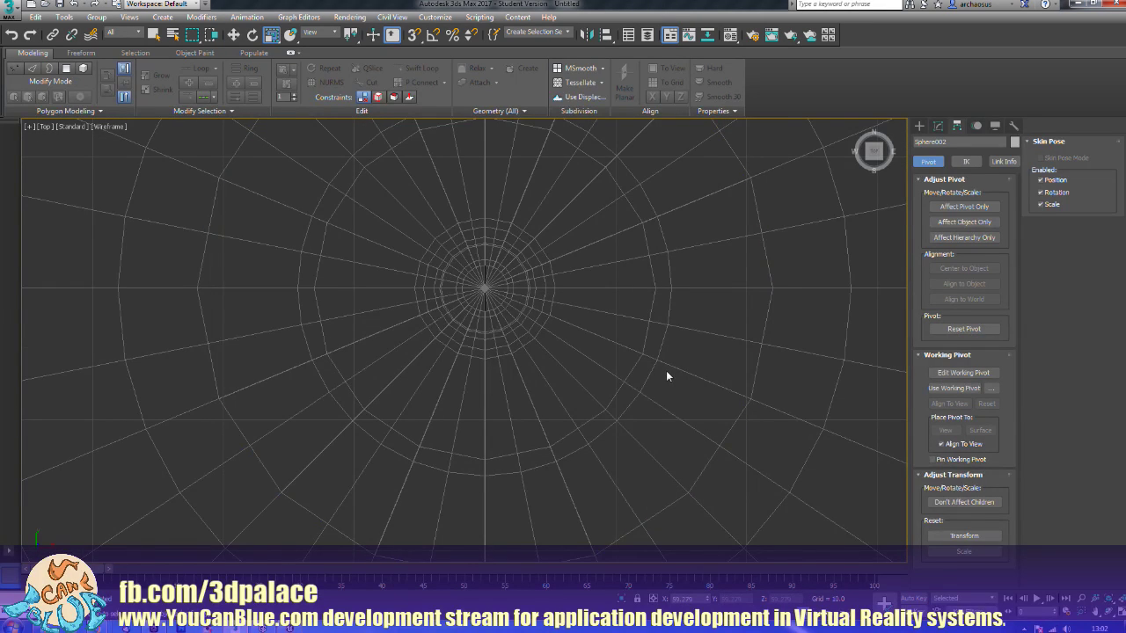
key(l)
click(666, 377)
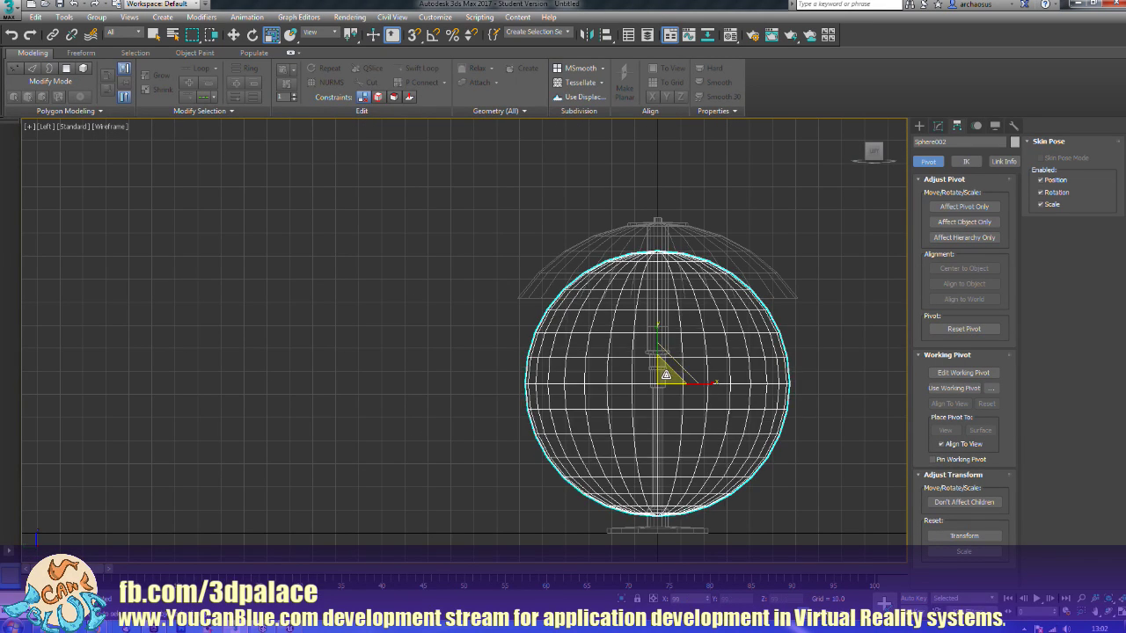
drag(665, 377, 649, 394)
Step: Delete the lower polygons of the small sphere, keeping only its upper part as an inner dome
click(938, 126)
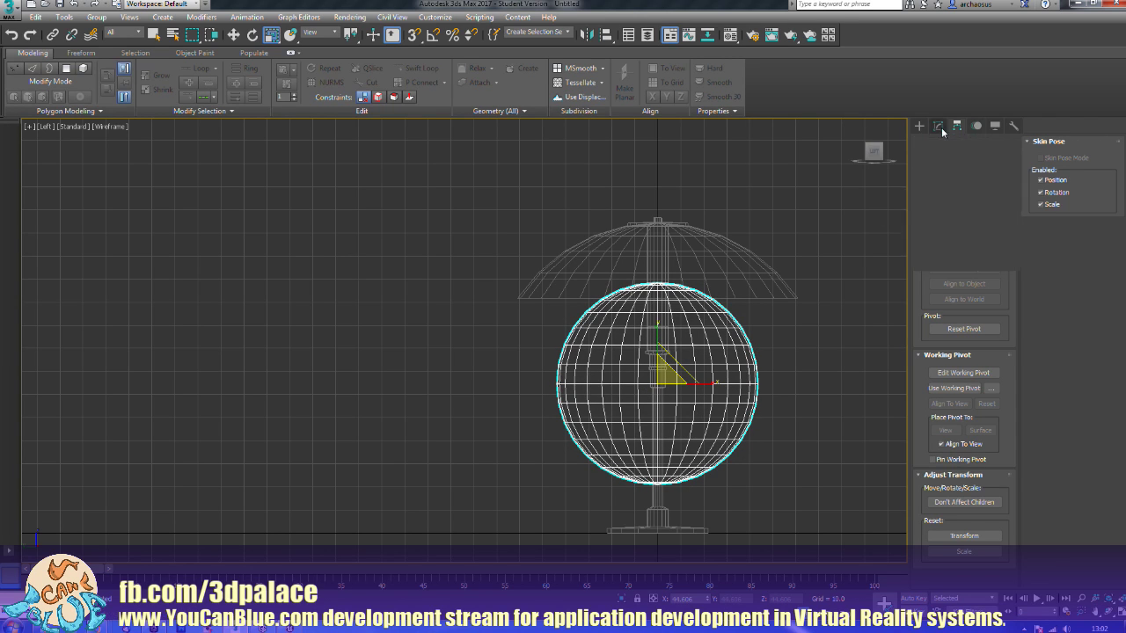
click(976, 300)
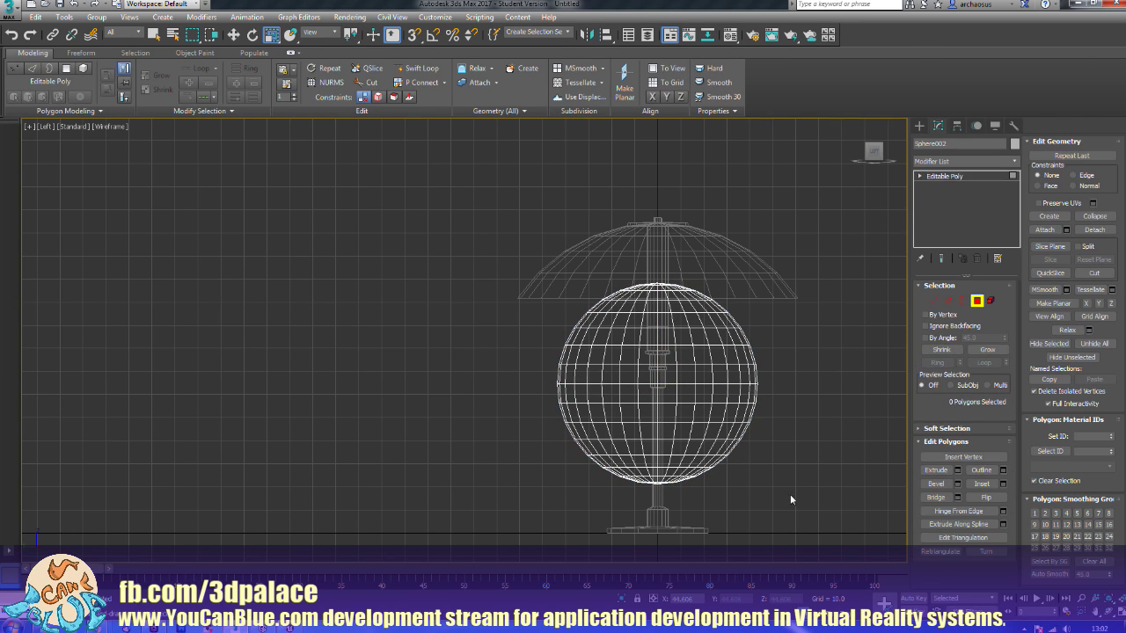
drag(799, 499, 630, 461)
drag(481, 396, 479, 373)
key(Delete)
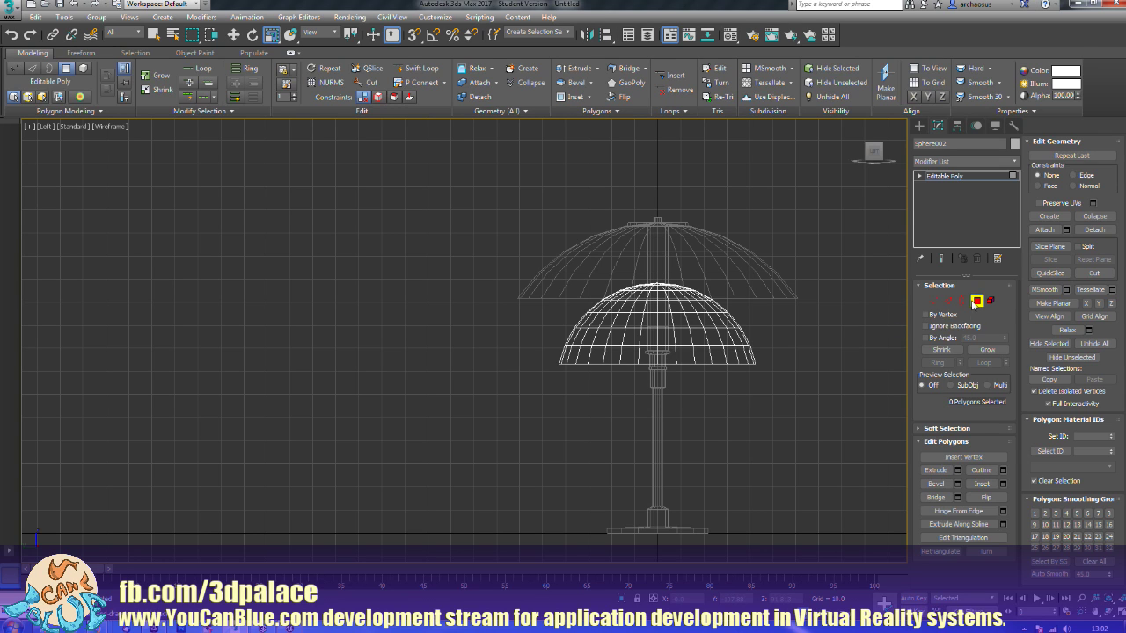
click(976, 301)
Step: Raise the inner dome to about Z 84 and centre it on the pole's axis in the Top view
key(w)
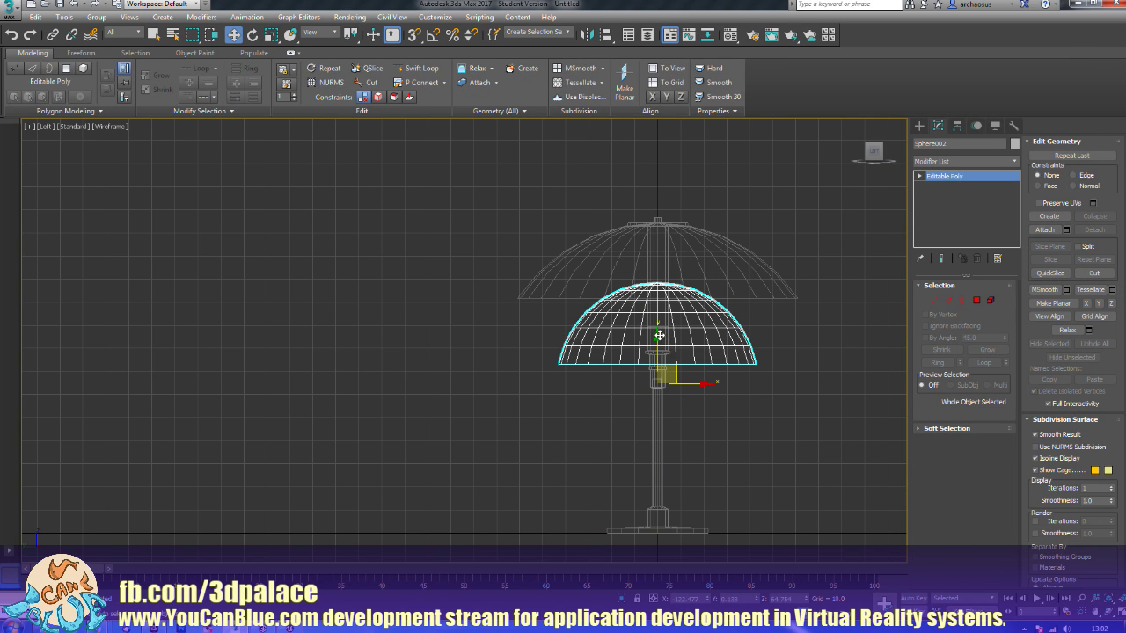
drag(659, 335, 659, 303)
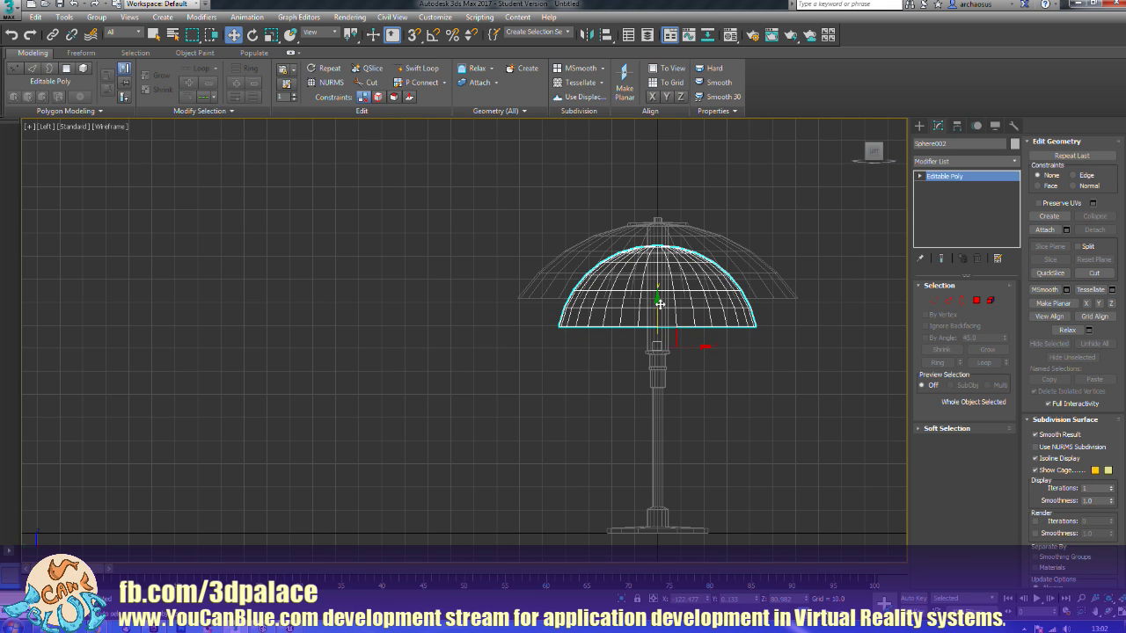
key(t)
key(z)
scroll(516, 342, down, 3)
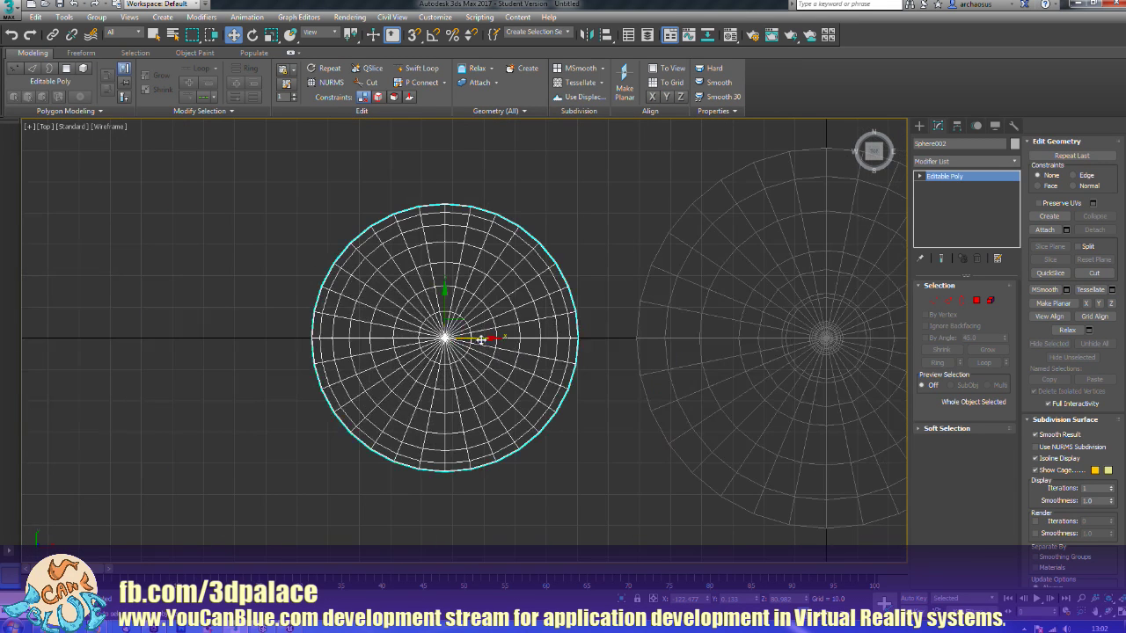
drag(473, 338, 857, 356)
middle_drag(881, 378, 676, 389)
scroll(672, 390, up, 4)
middle_drag(635, 297, 749, 472)
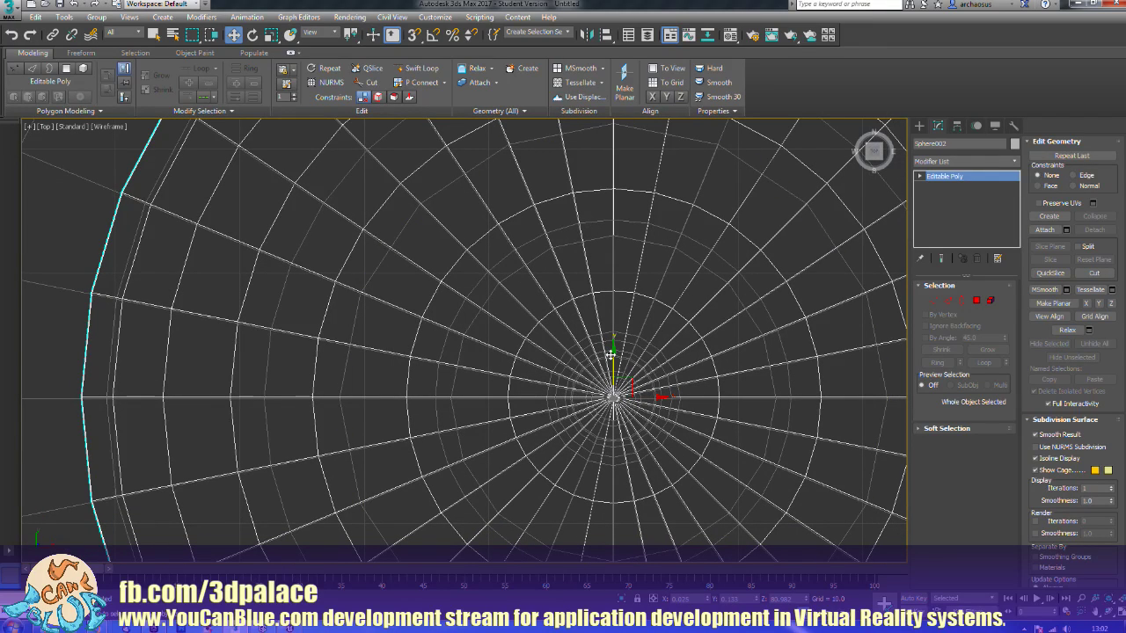
drag(613, 356, 613, 358)
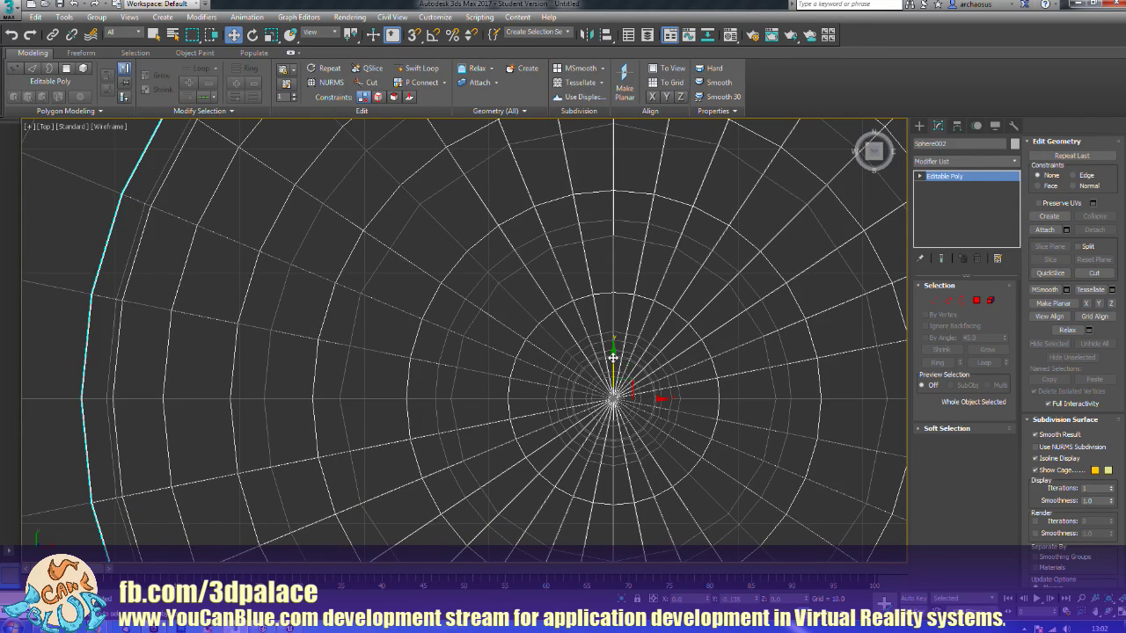
scroll(612, 357, down, 6)
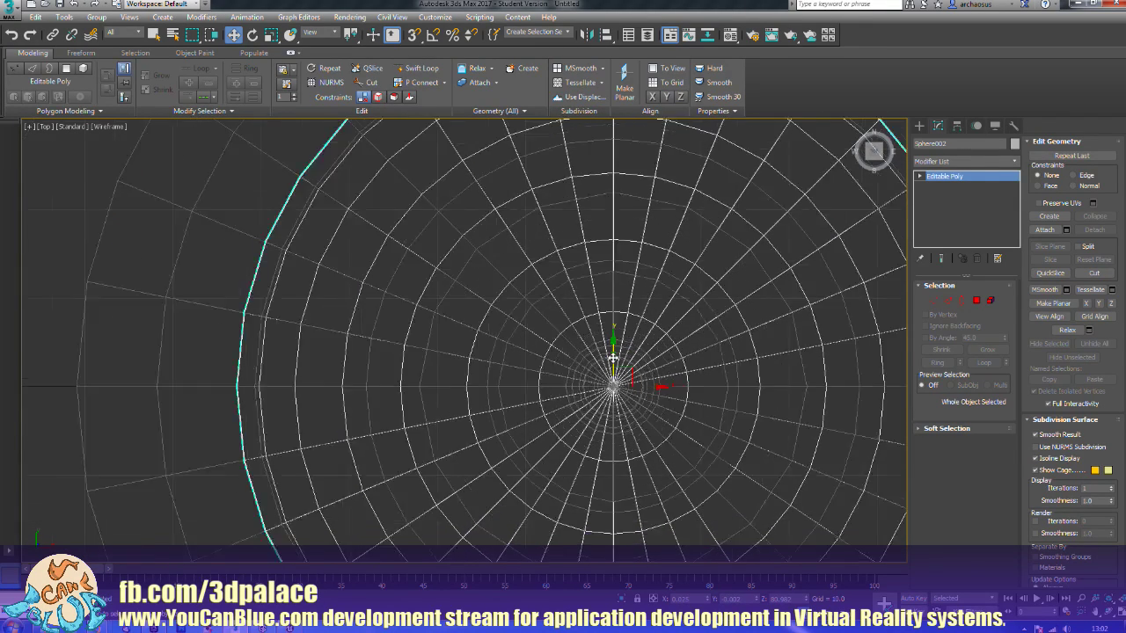
Step: Lower the inner dome slightly to about Z 78 in the Perspective view so more of it hangs below the outer shade
key(p)
key(z)
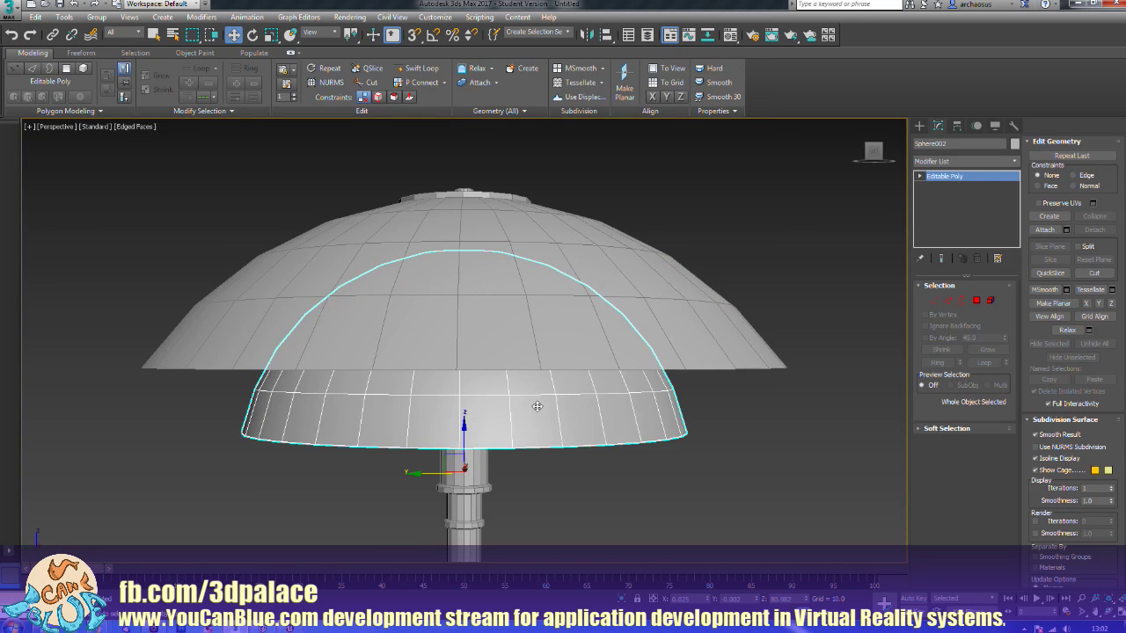
scroll(537, 406, down, 5)
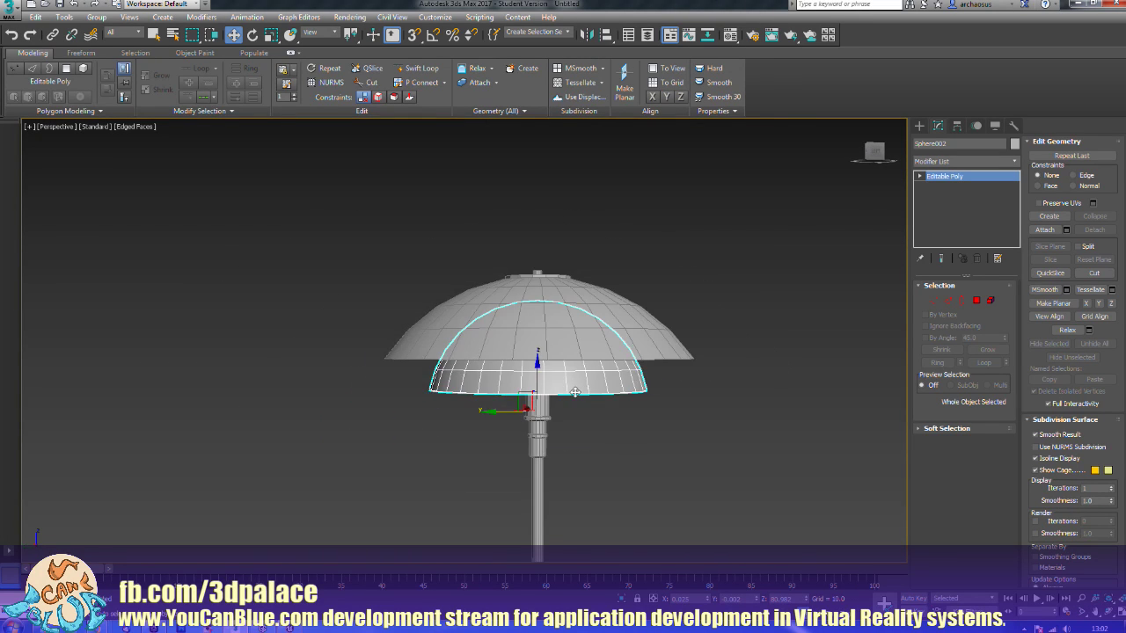
alt+middle_drag(573, 400, 535, 380)
drag(538, 370, 538, 378)
middle_drag(509, 431, 485, 415)
scroll(519, 401, down, 3)
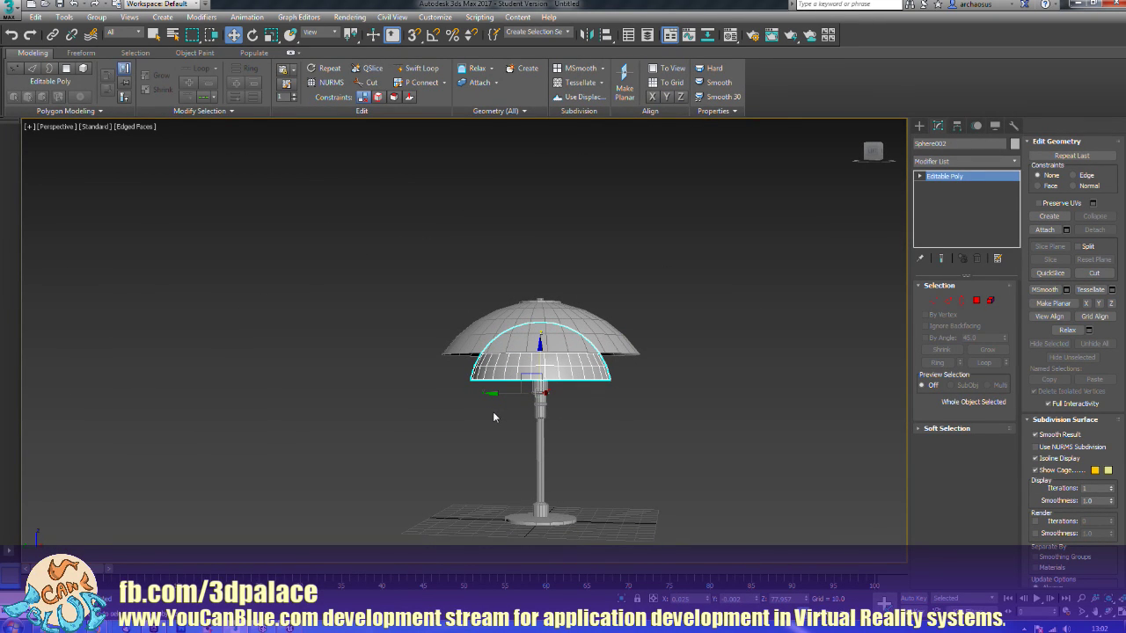
Step: Attach the inner dome to the outer dome so both lampshades form one Editable Poly
alt+middle_drag(493, 417, 520, 431)
scroll(503, 396, up, 5)
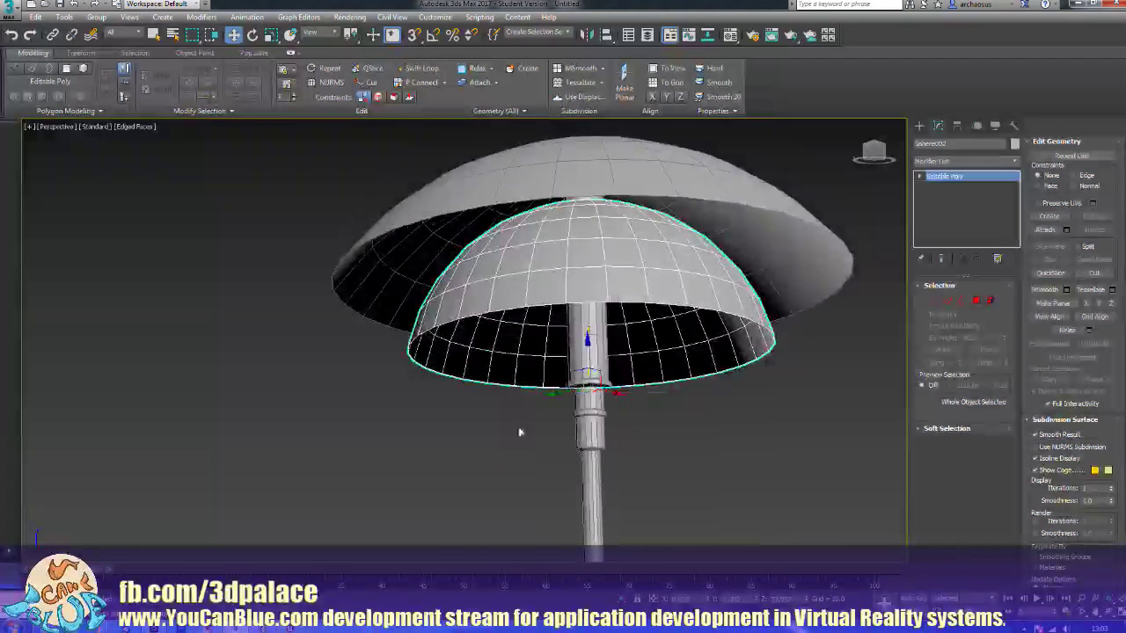
click(749, 204)
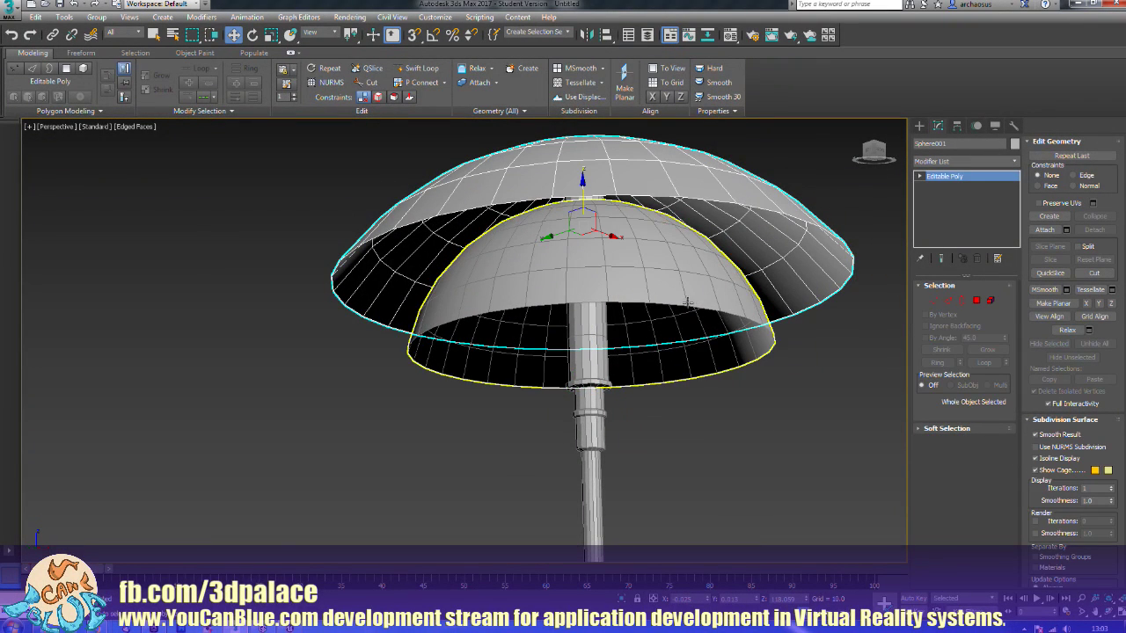
click(1045, 229)
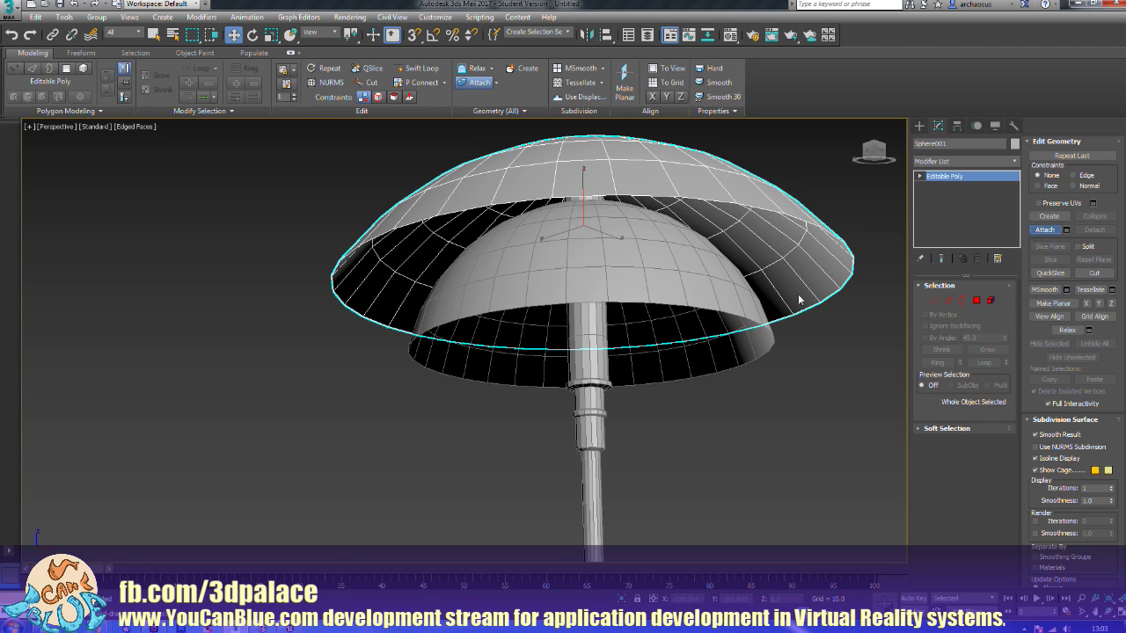
click(774, 293)
click(1045, 229)
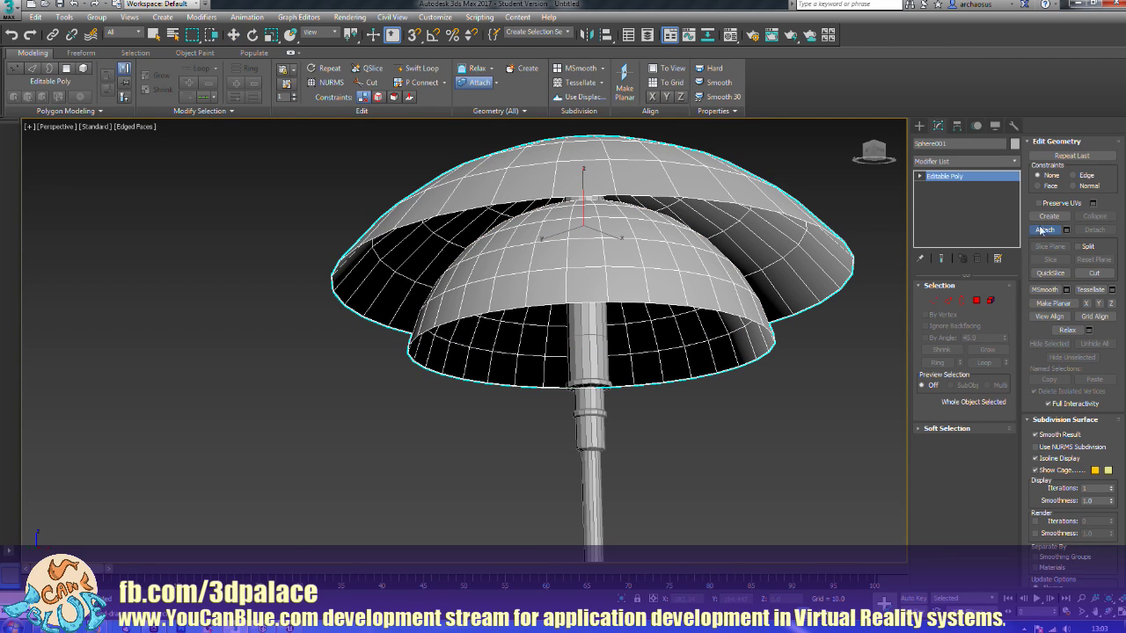
key(w)
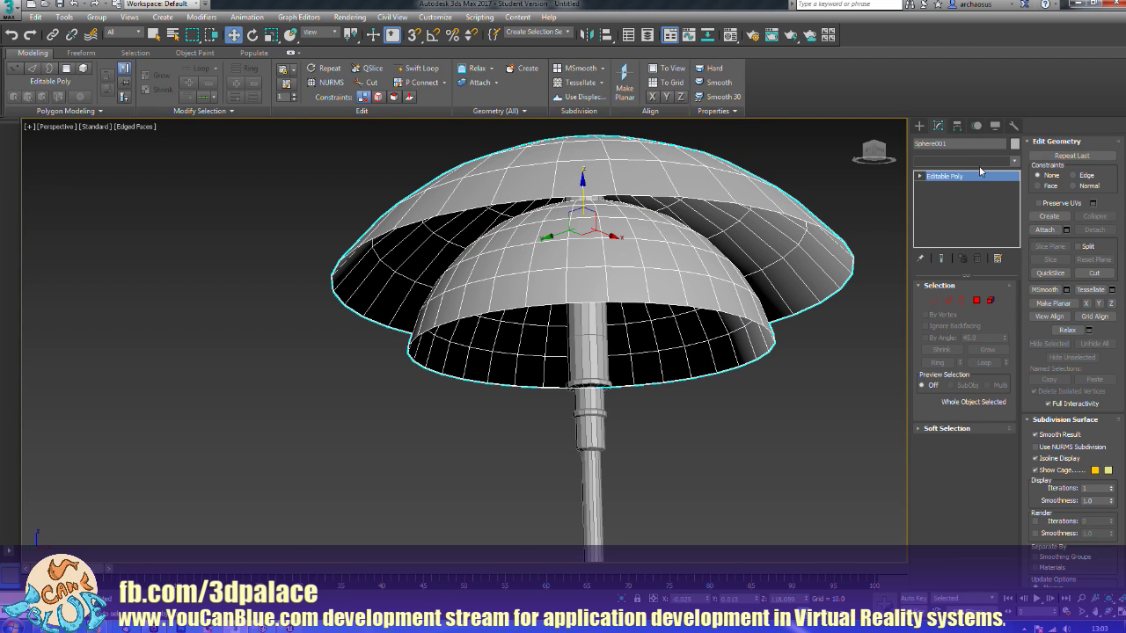
Step: Add a Shell modifier to the joined lampshade domes with Inner Amount 1.0 and Outer Amount 0.0
key(s)
key(s)
key(s)
key(s)
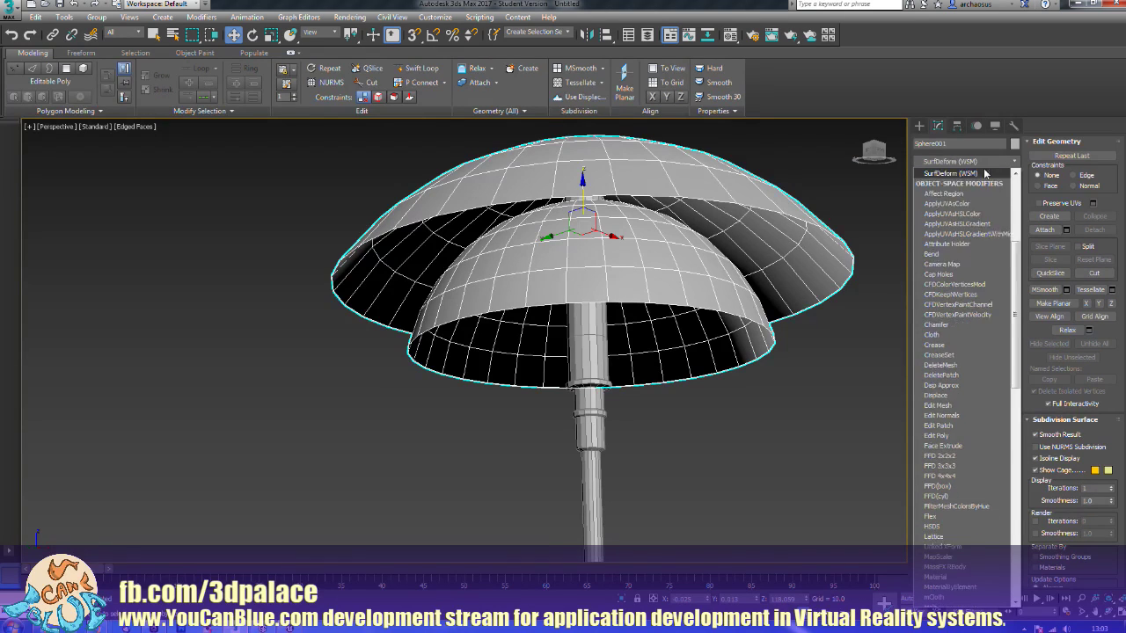
text(hell)
key(Return)
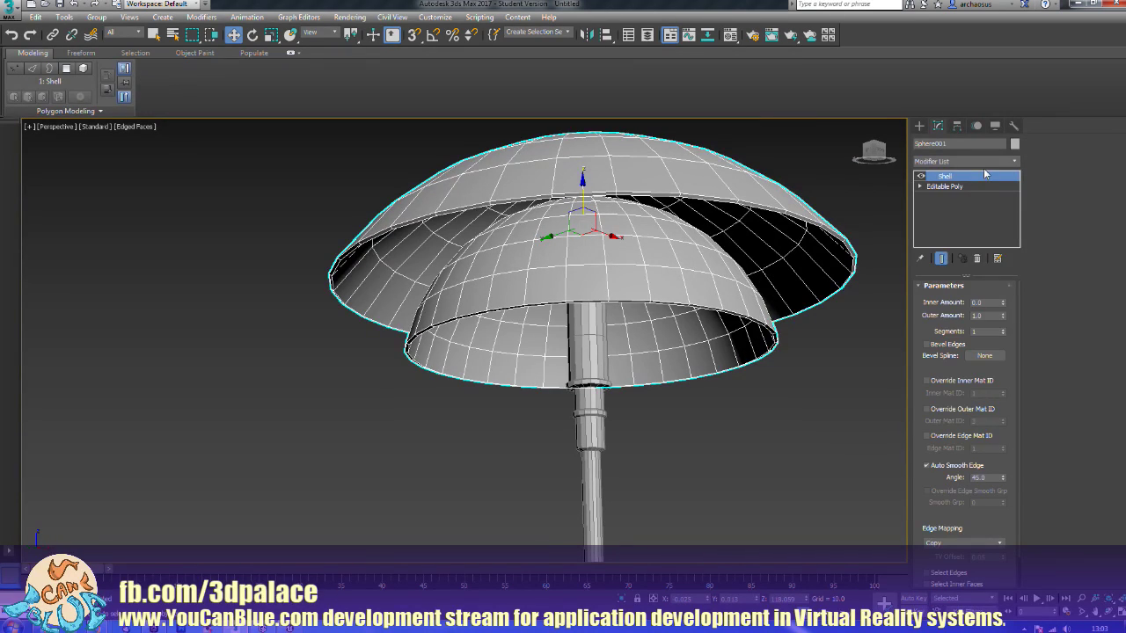
double_click(992, 303)
key(Tab)
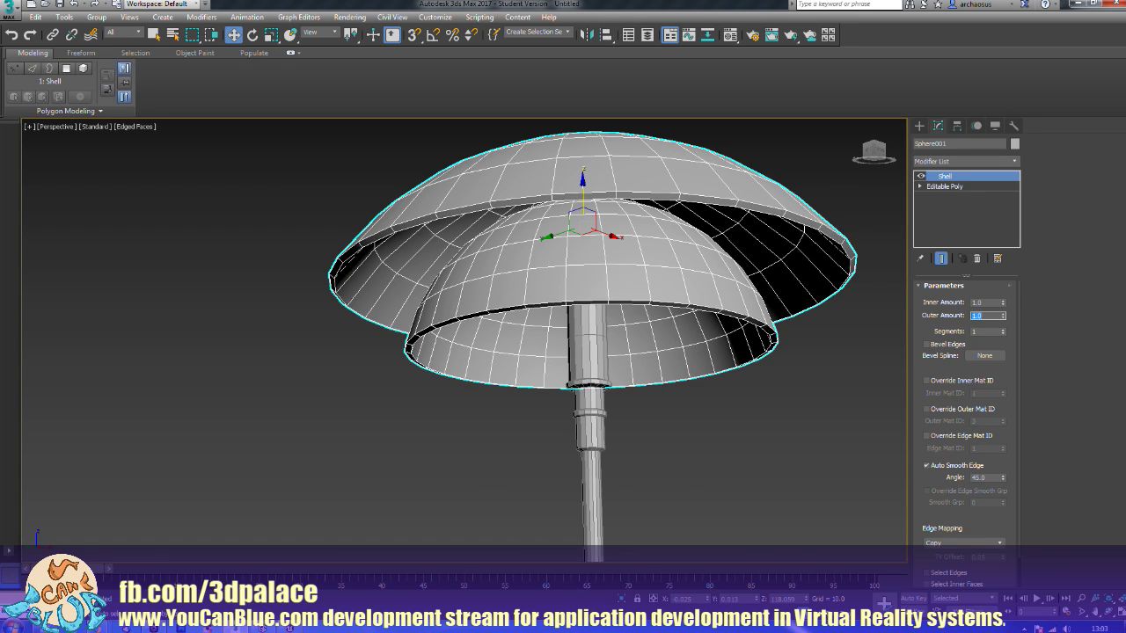
text(0)
key(Tab)
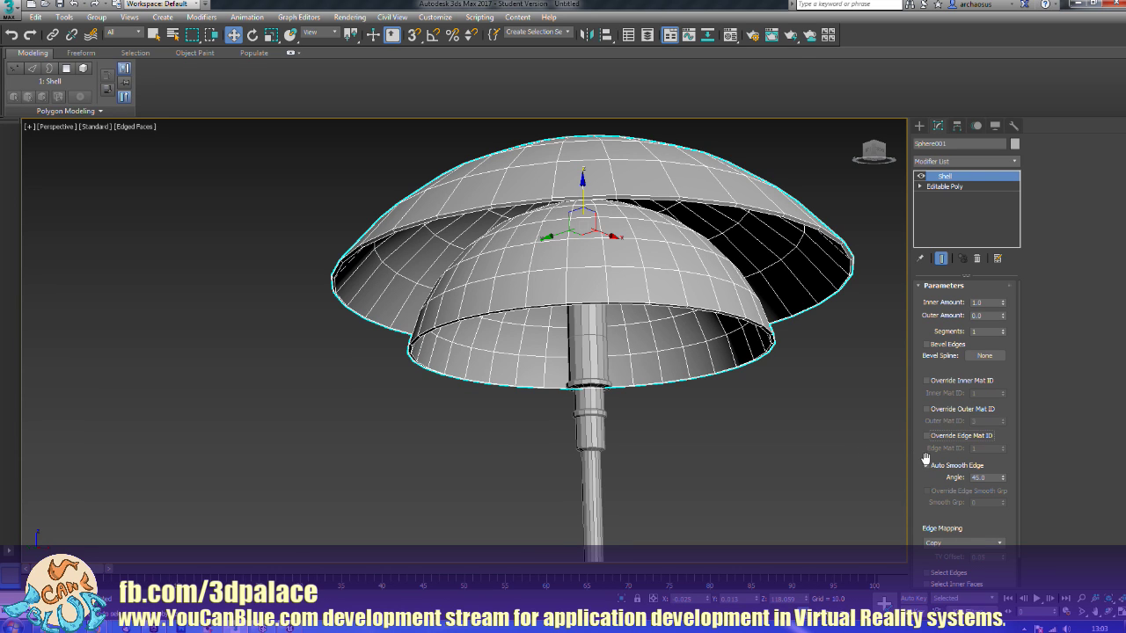
Step: Convert the shelled lampshade to an Editable Poly
scroll(783, 427, down, 4)
alt+middle_drag(744, 418, 766, 436)
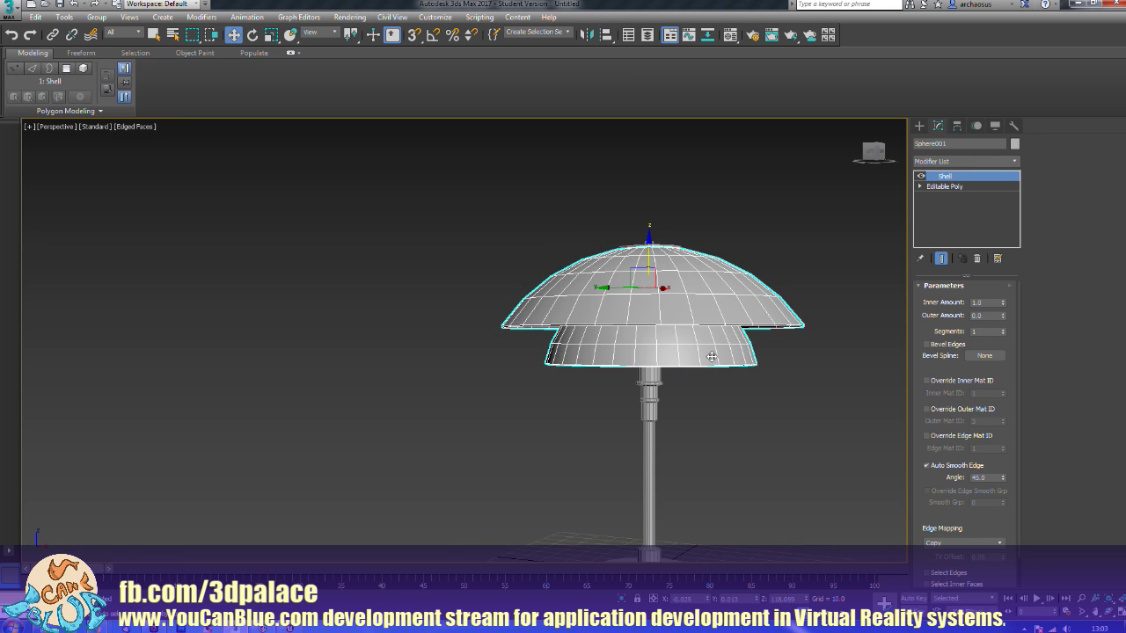
alt+middle_drag(723, 386, 743, 351)
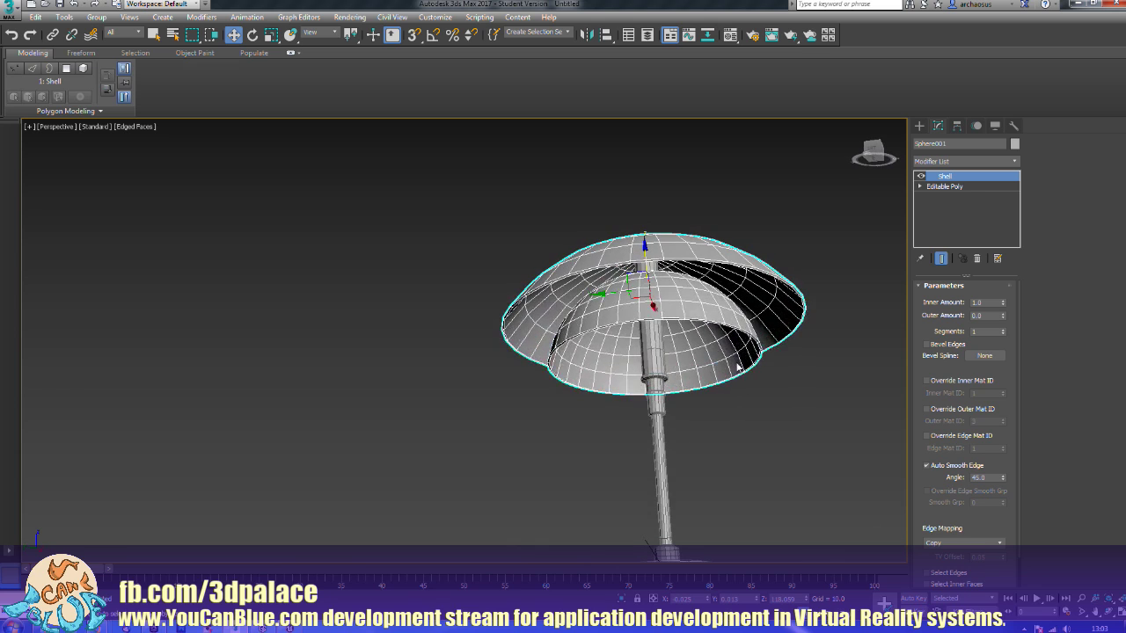
right_click(739, 297)
mouse_move(783, 422)
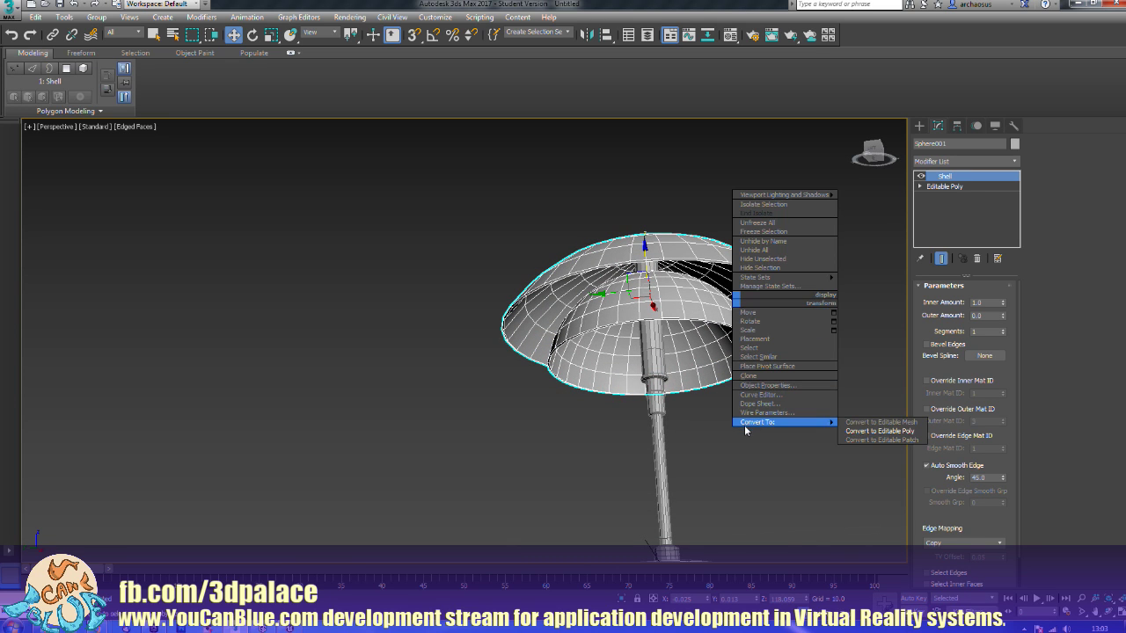
click(880, 431)
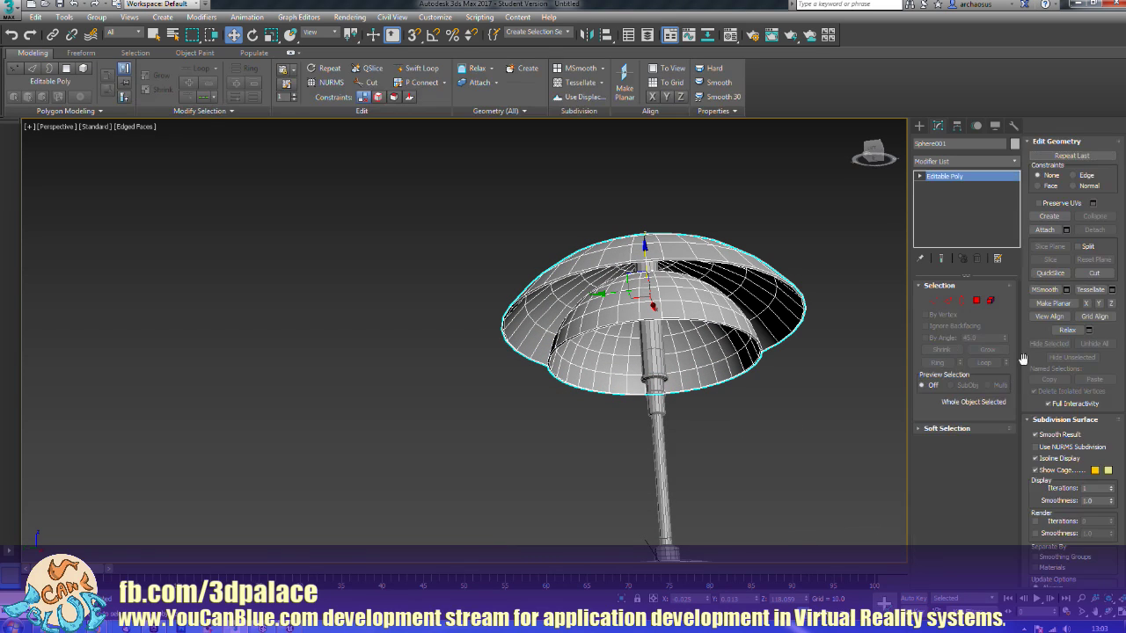
Step: Select the inner dome as an element and scale it down slightly and uniformly inside the outer shade
click(990, 301)
click(726, 318)
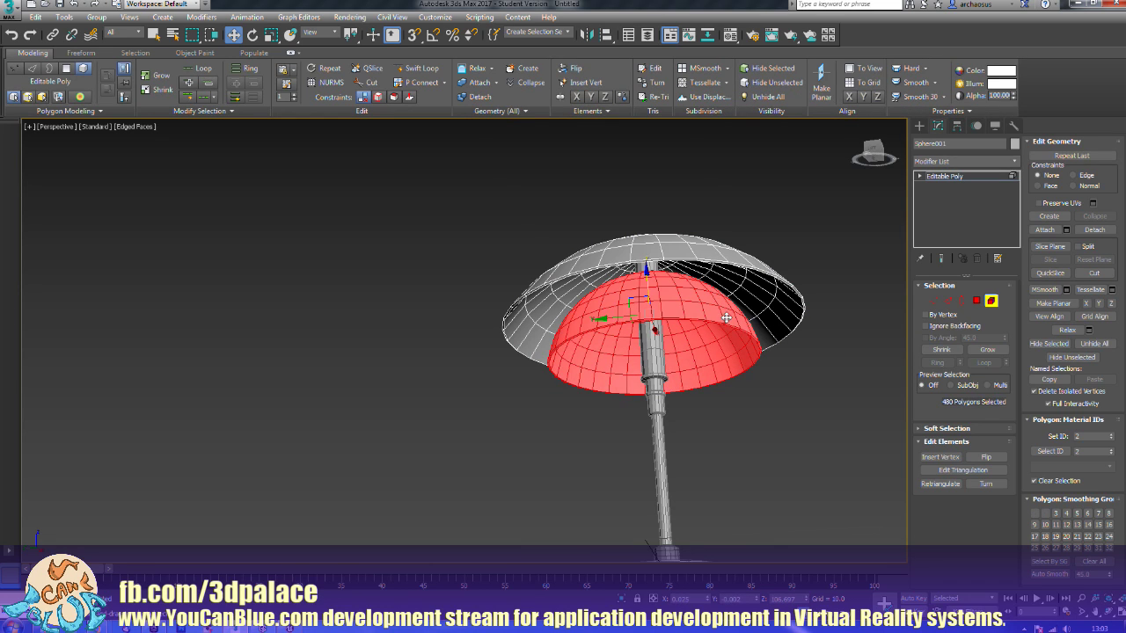
key(r)
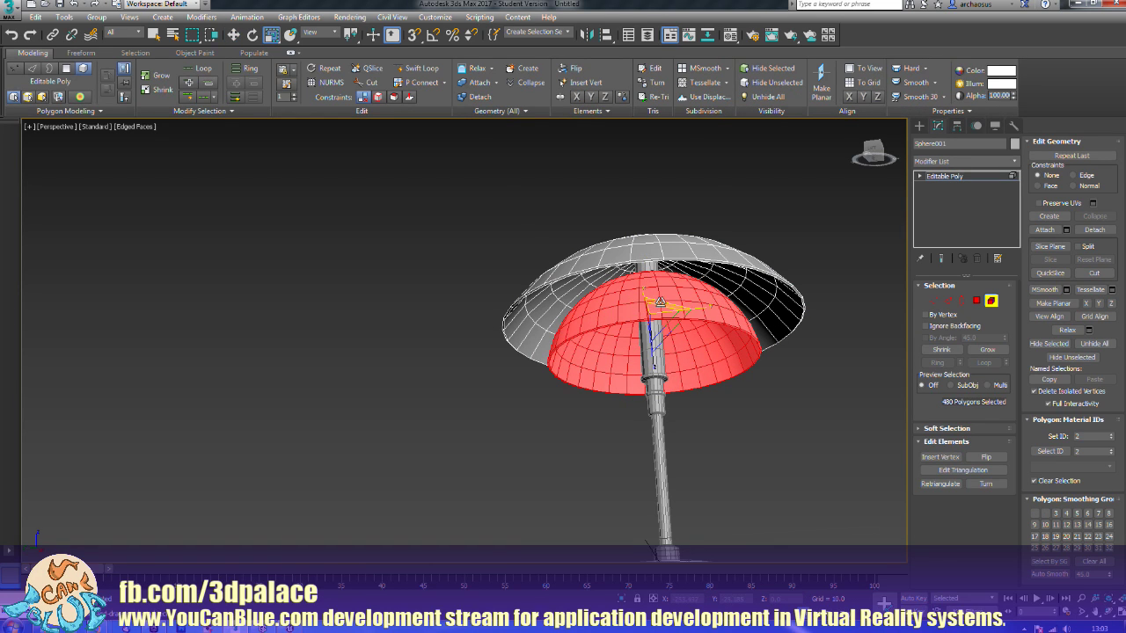
drag(660, 304, 687, 364)
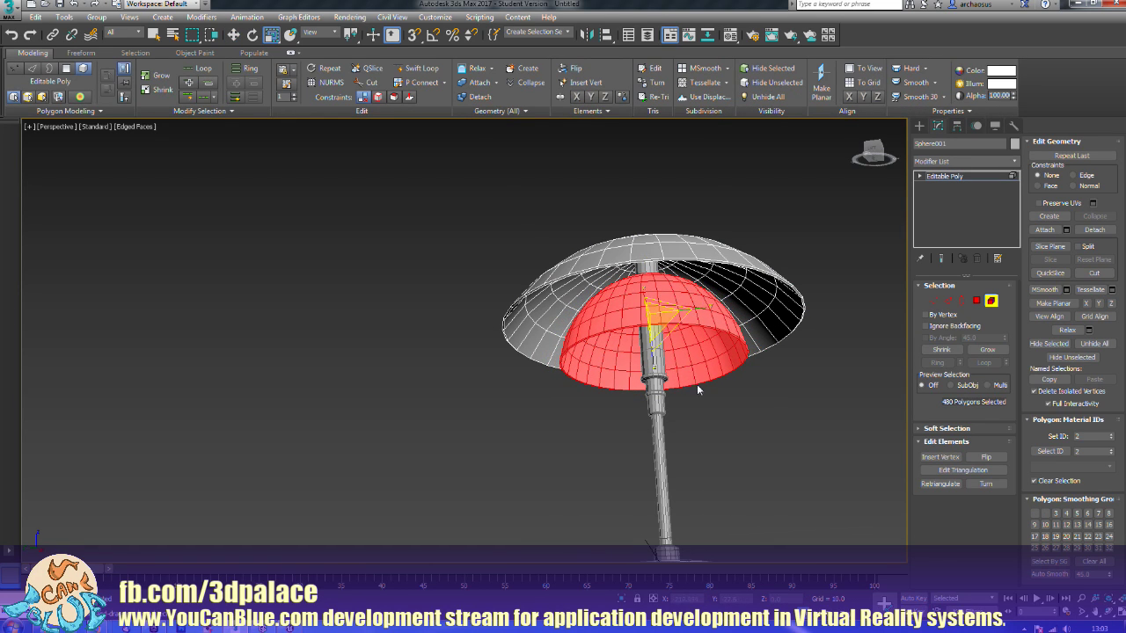
alt+middle_drag(697, 388, 781, 410)
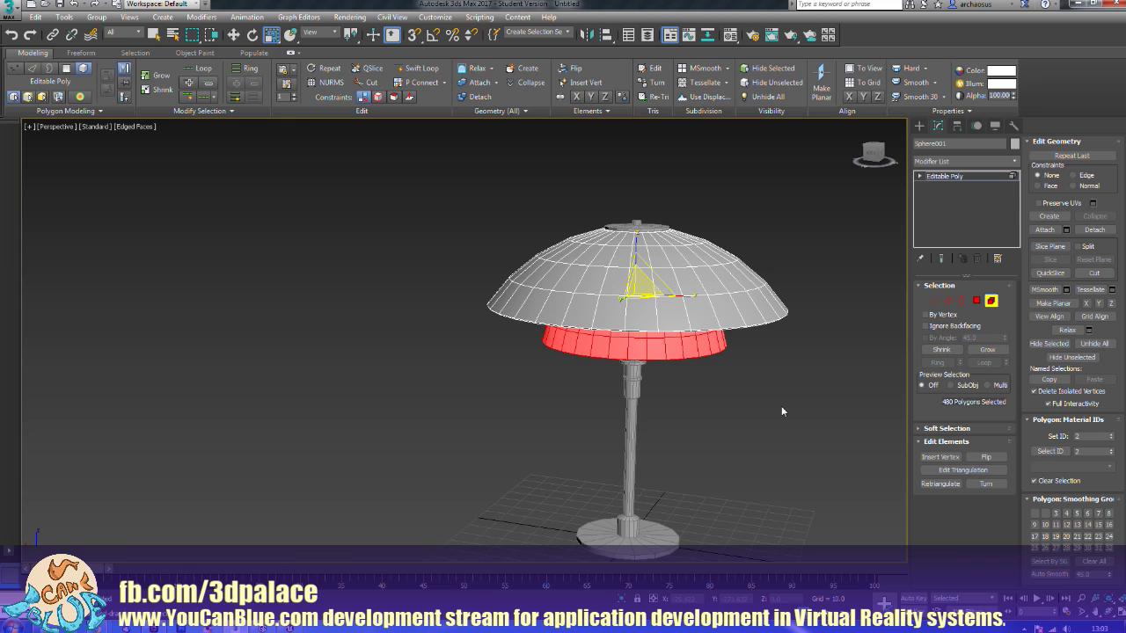
click(990, 300)
Step: Reset the lampshade's transform with Reset XForm and collapse it back to an Editable Poly
click(1013, 126)
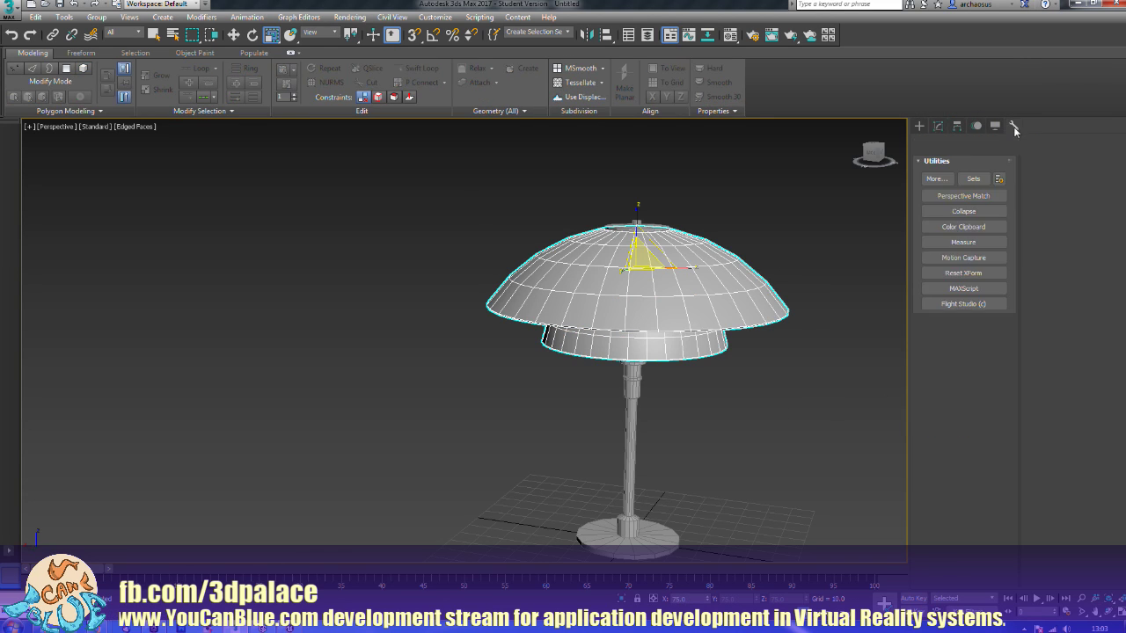
click(962, 273)
click(964, 343)
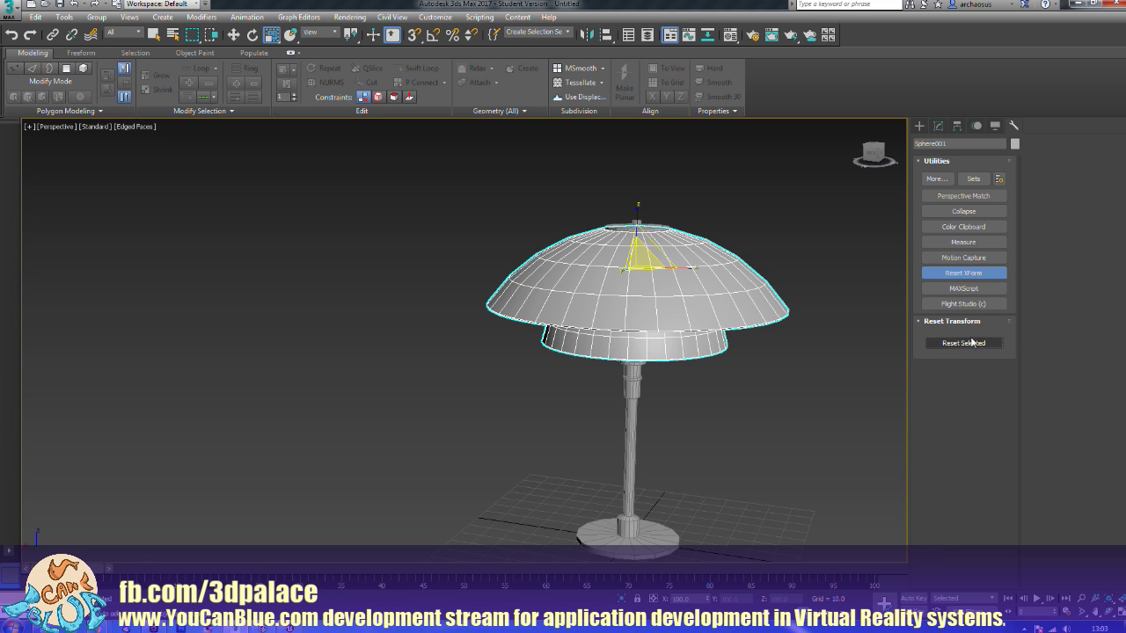
click(938, 125)
right_click(721, 253)
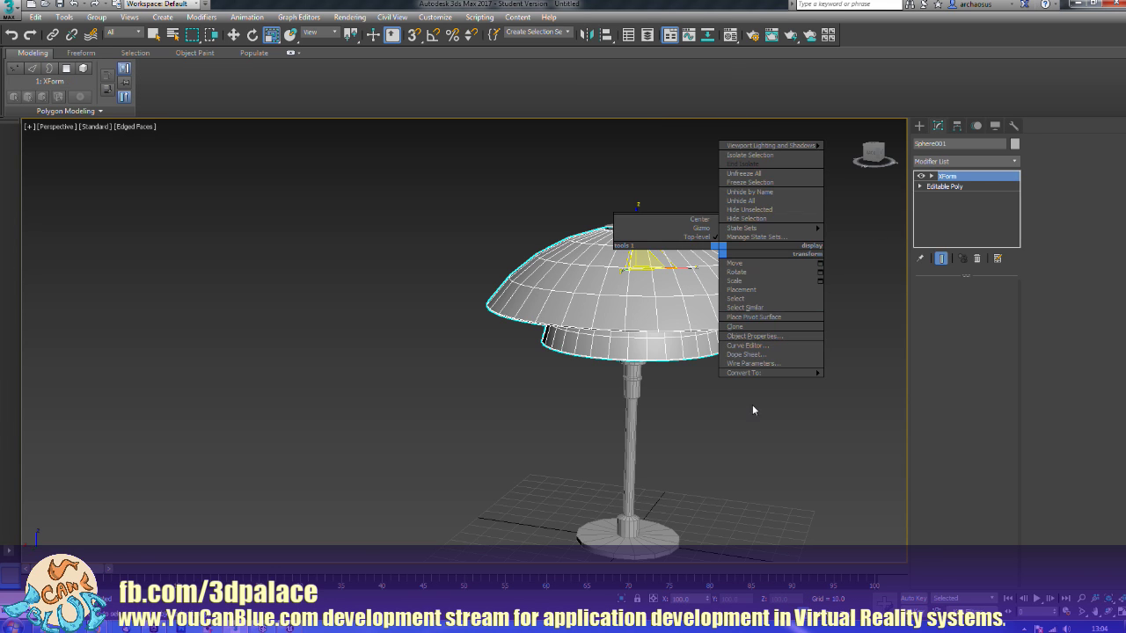
mouse_move(769, 373)
click(849, 382)
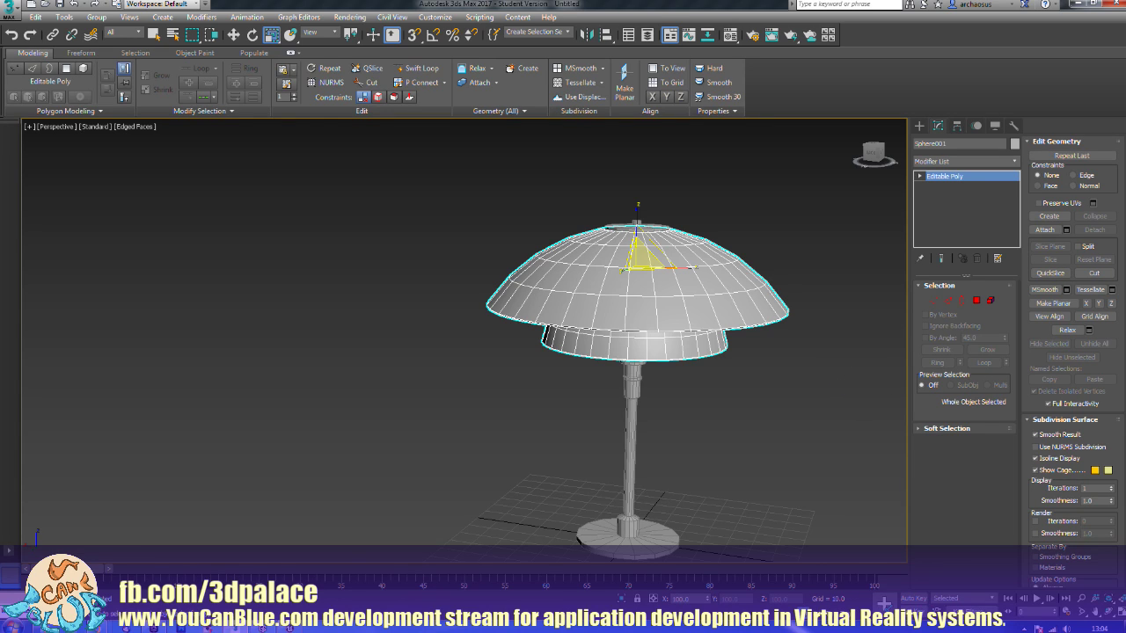
Step: Delete the large leftover sphere standing away from the lamp
middle_drag(795, 384, 760, 357)
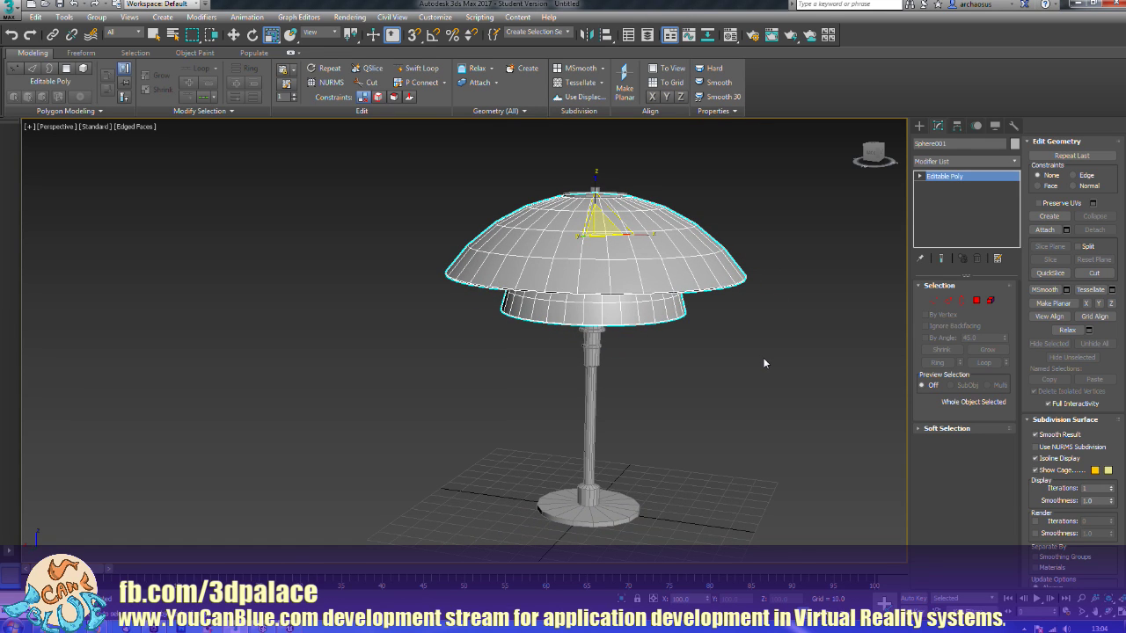
scroll(774, 392, down, 5)
middle_drag(763, 380, 742, 370)
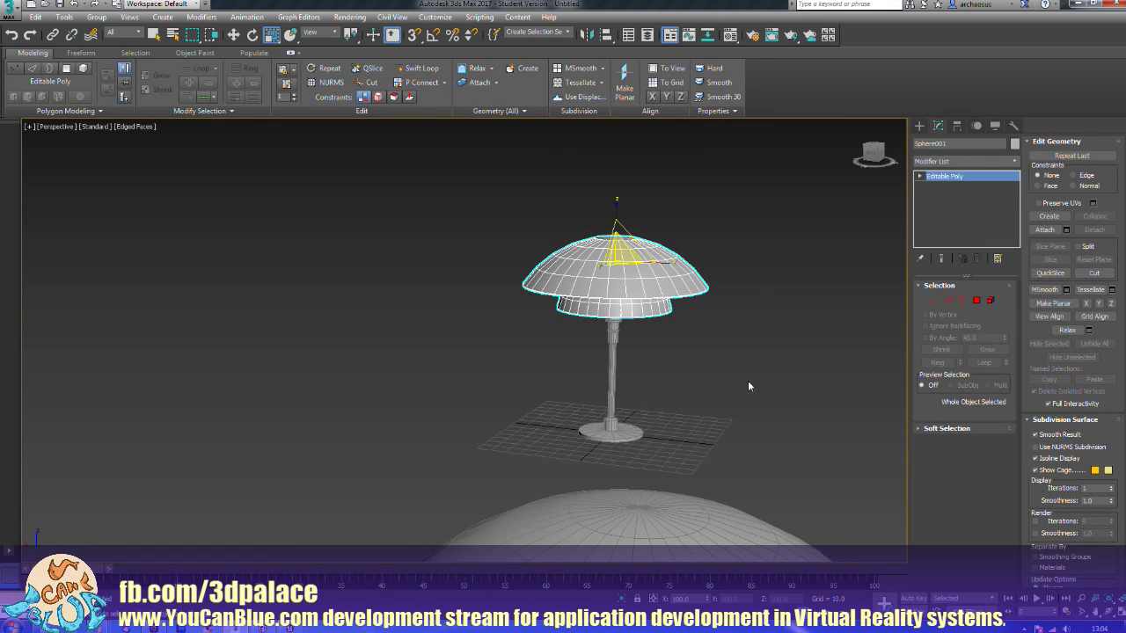
scroll(737, 387, down, 4)
middle_drag(736, 386, 701, 375)
scroll(723, 370, down, 4)
click(398, 411)
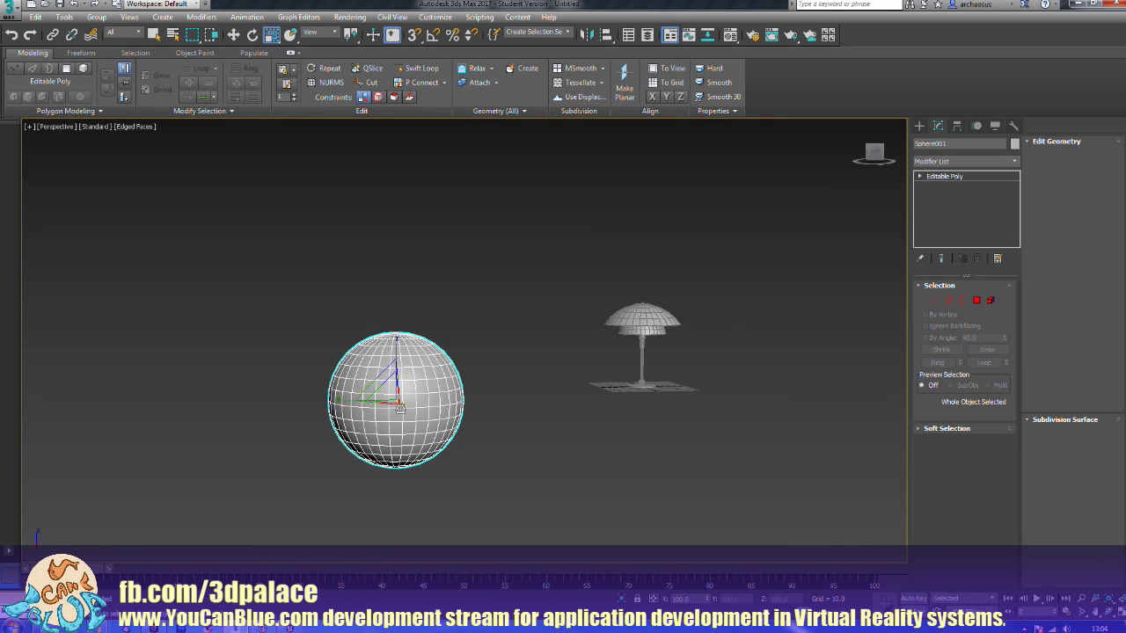
key(Delete)
Step: Scale the whole lampshade down uniformly to roughly three quarters of its size
alt+middle_drag(644, 403, 622, 406)
scroll(623, 403, up, 2)
scroll(624, 402, up, 3)
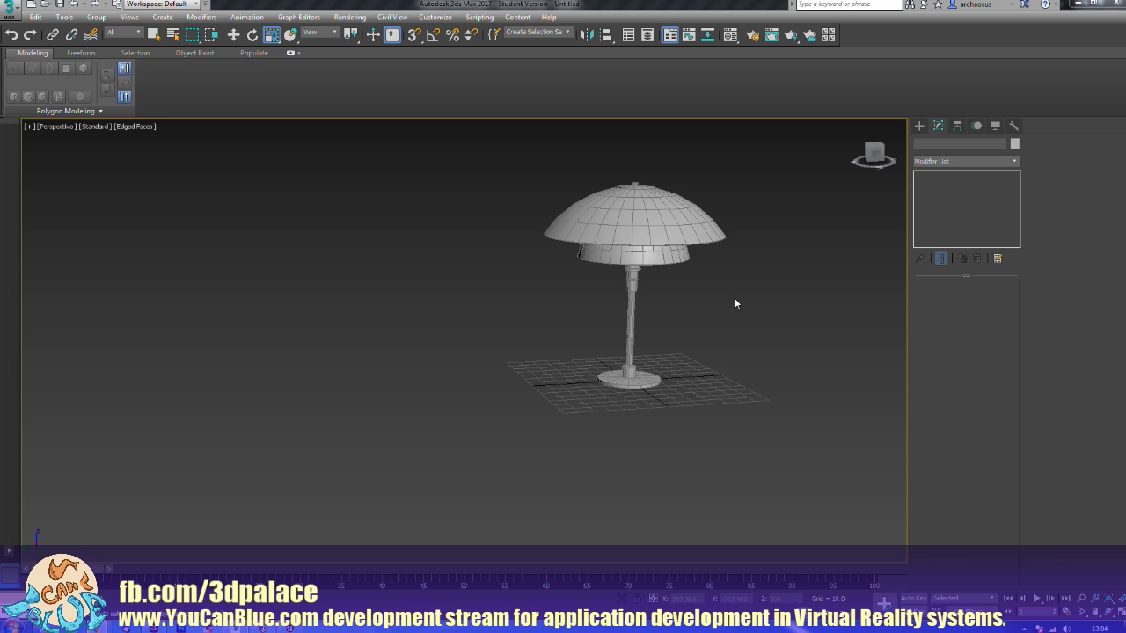
alt+middle_drag(735, 304, 695, 264)
click(676, 231)
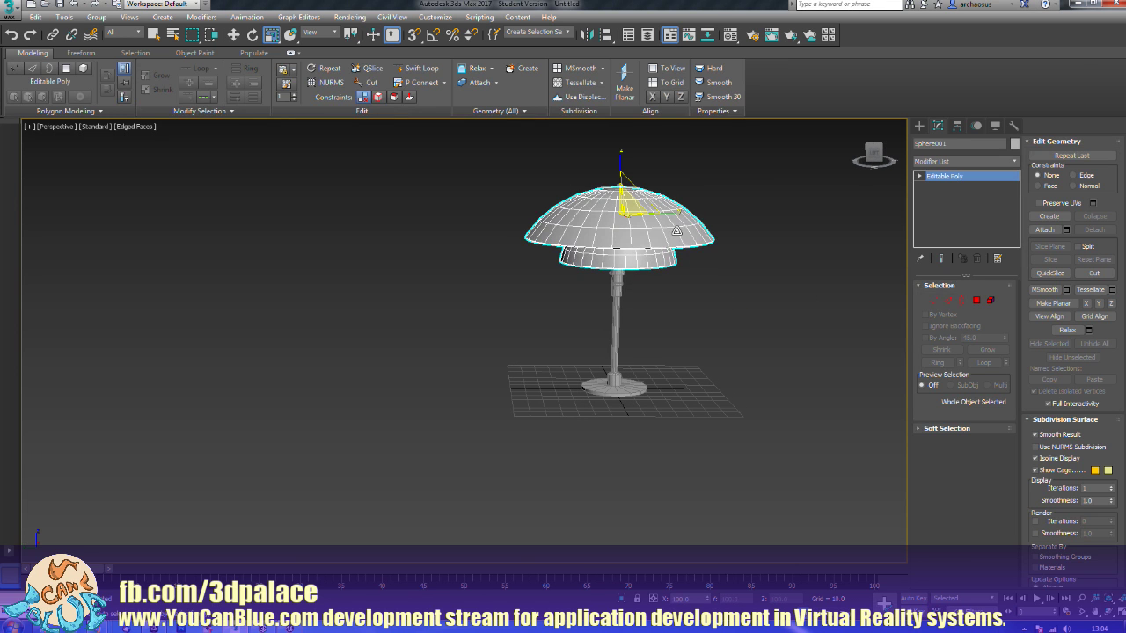
alt+middle_drag(701, 216, 704, 220)
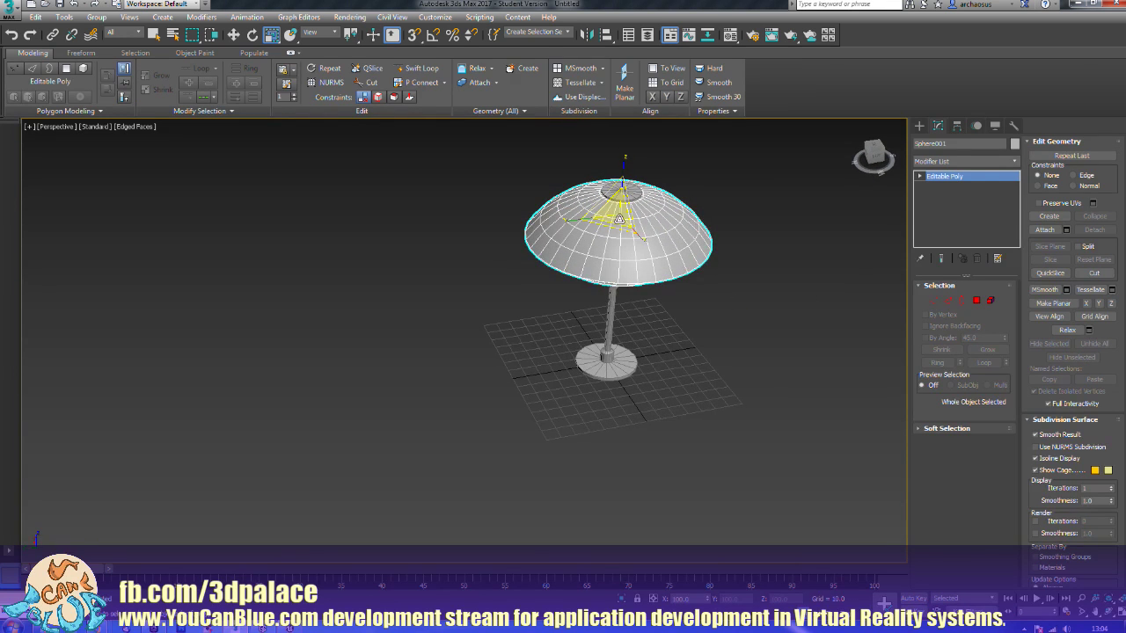
drag(619, 219, 617, 237)
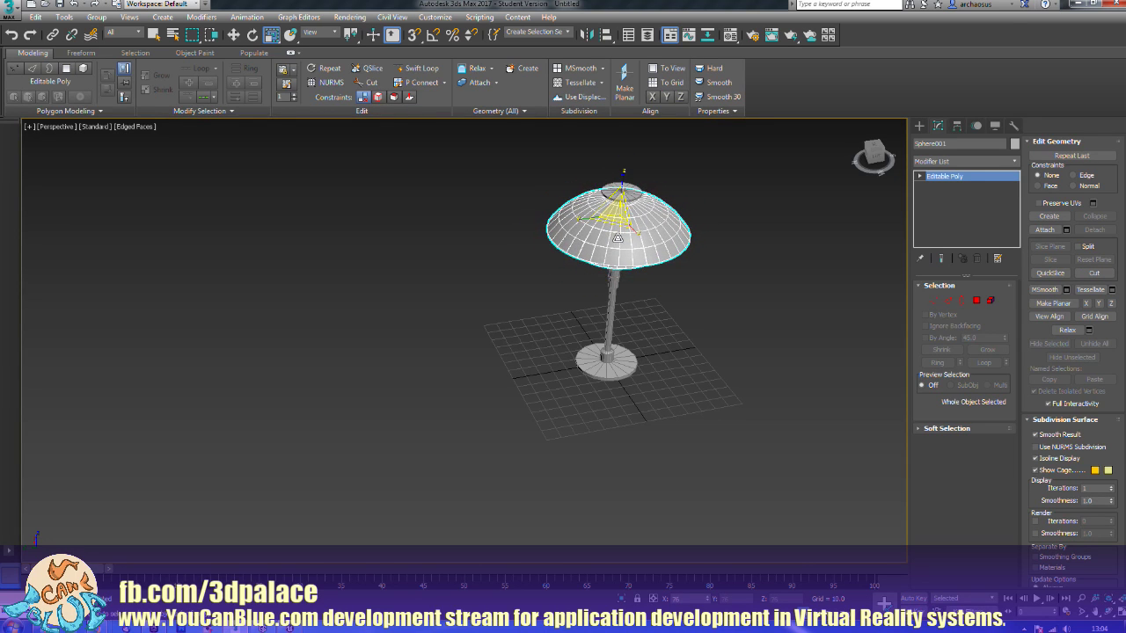
alt+middle_drag(617, 237, 670, 238)
Step: Raise the lampshade on the pole to about Z 120.7, closer to the round cap
key(w)
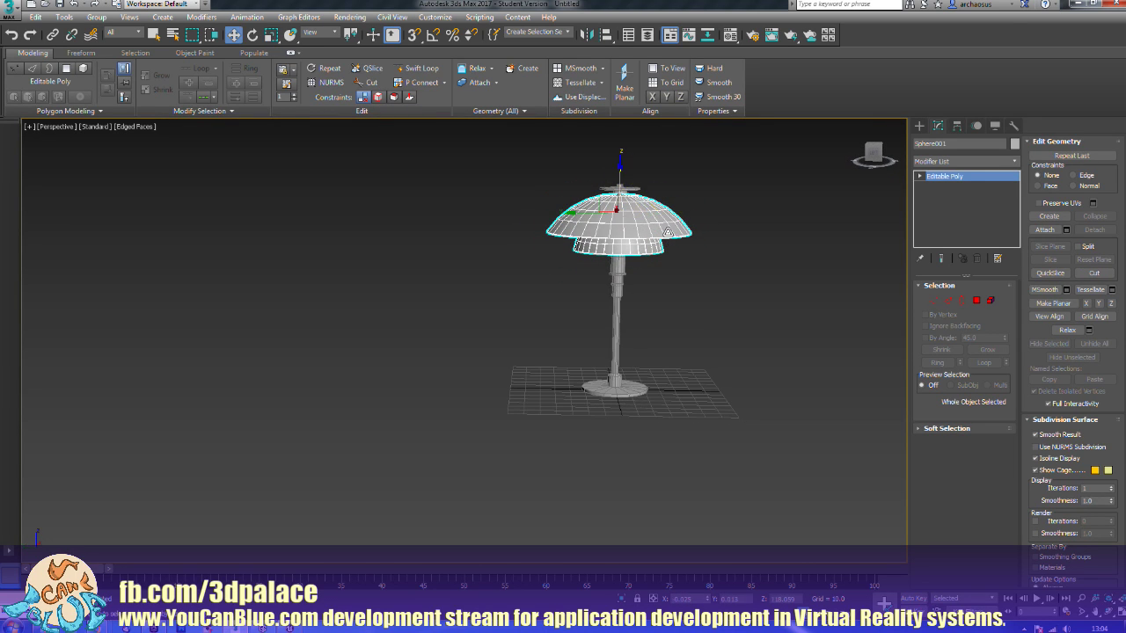
drag(619, 176, 620, 171)
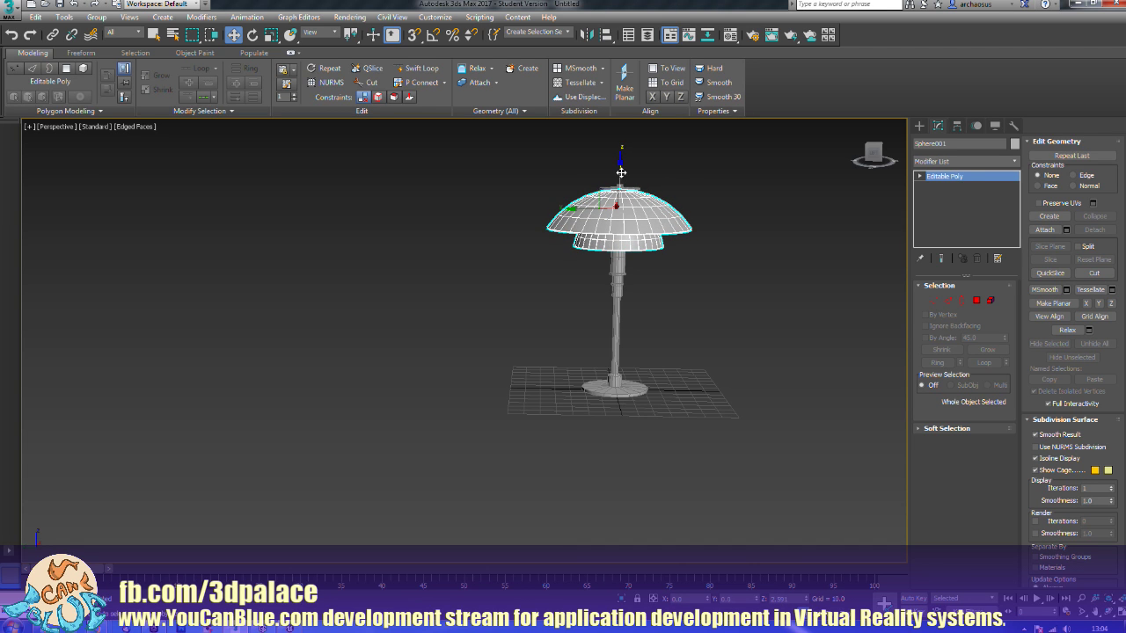
key(z)
alt+middle_drag(556, 200, 555, 195)
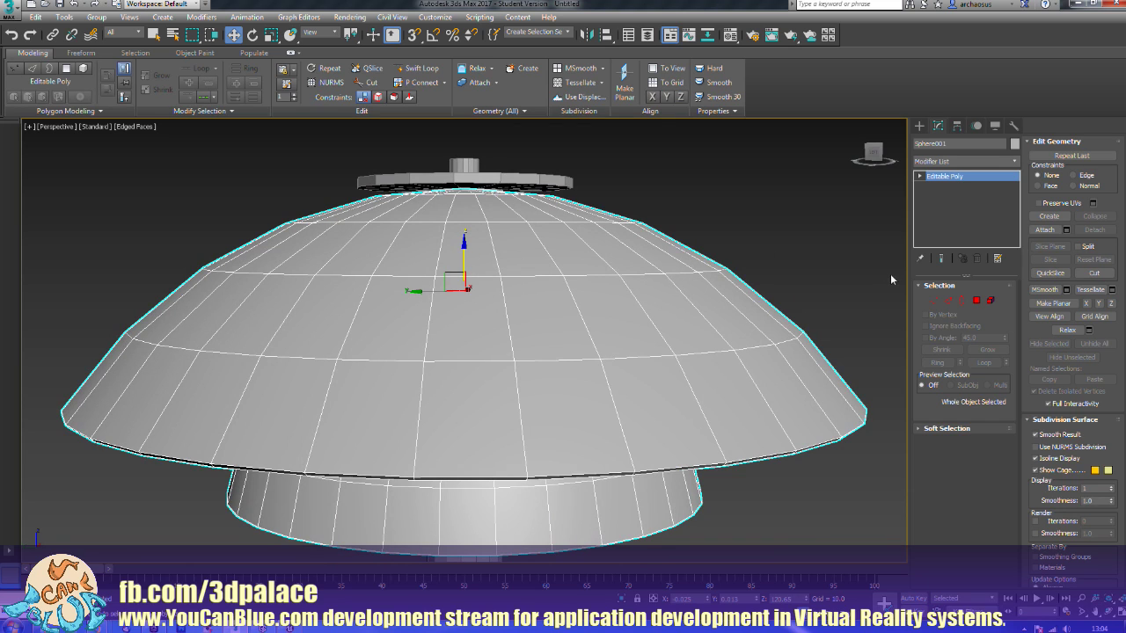
Step: Lower the centre vertices at the outer dome's peak slightly in the Left view to flatten its top
click(934, 300)
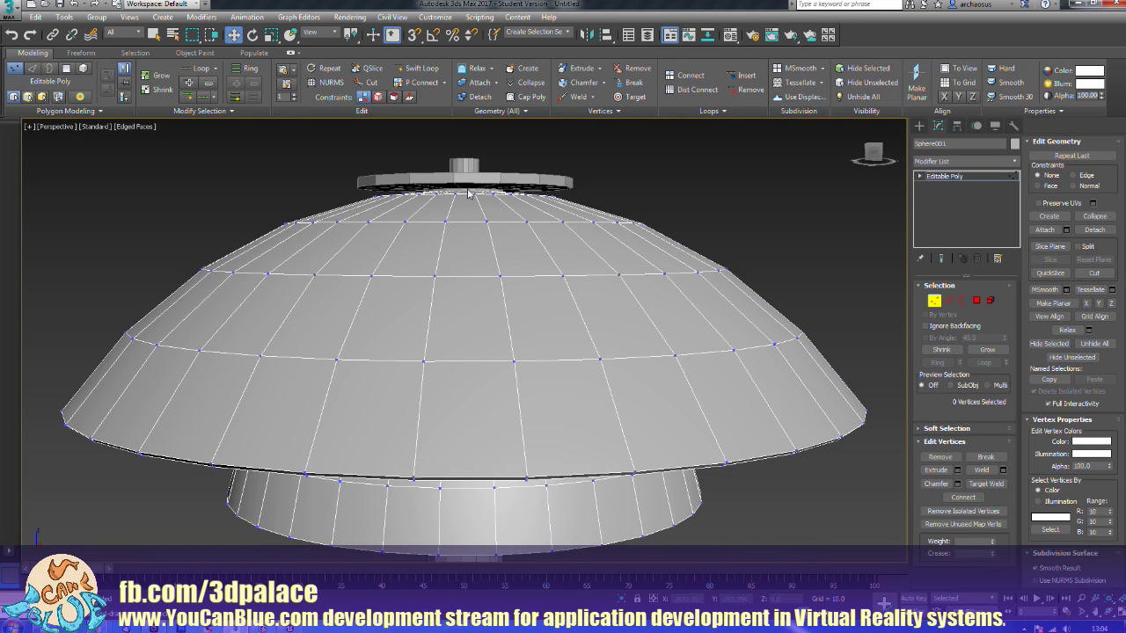
key(l)
key(z)
middle_drag(480, 184, 501, 197)
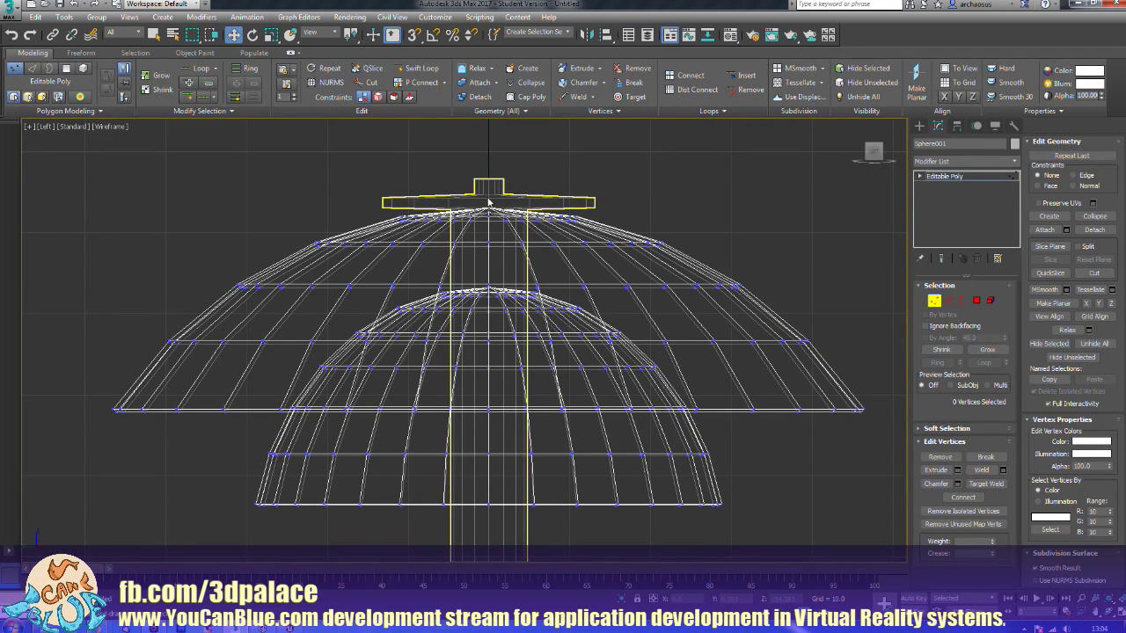
drag(485, 200, 495, 220)
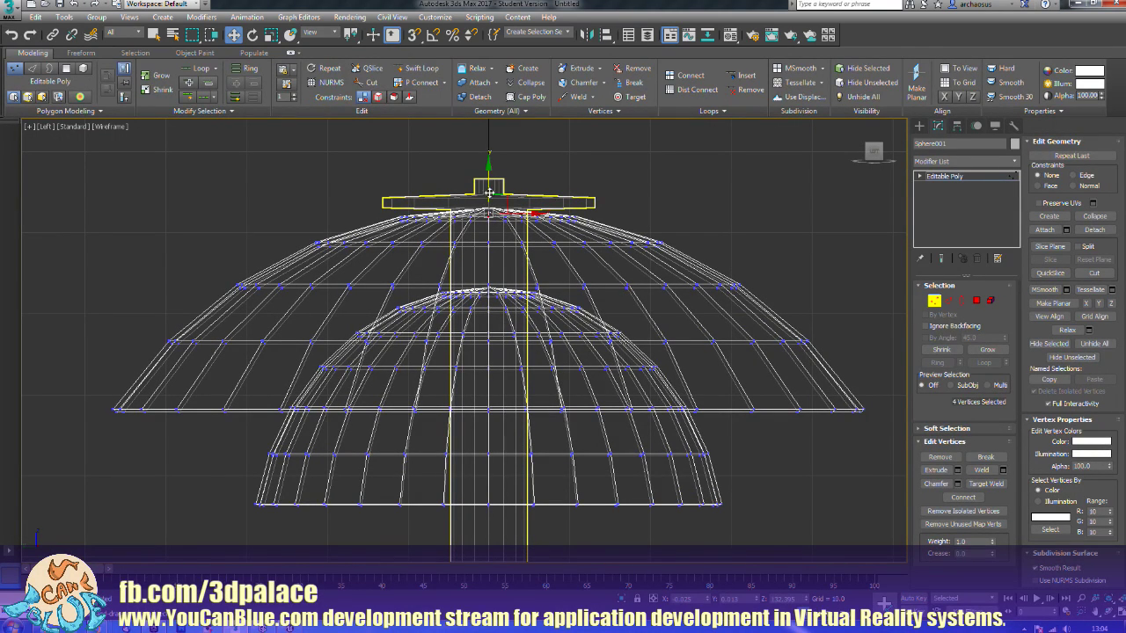
drag(489, 181, 489, 184)
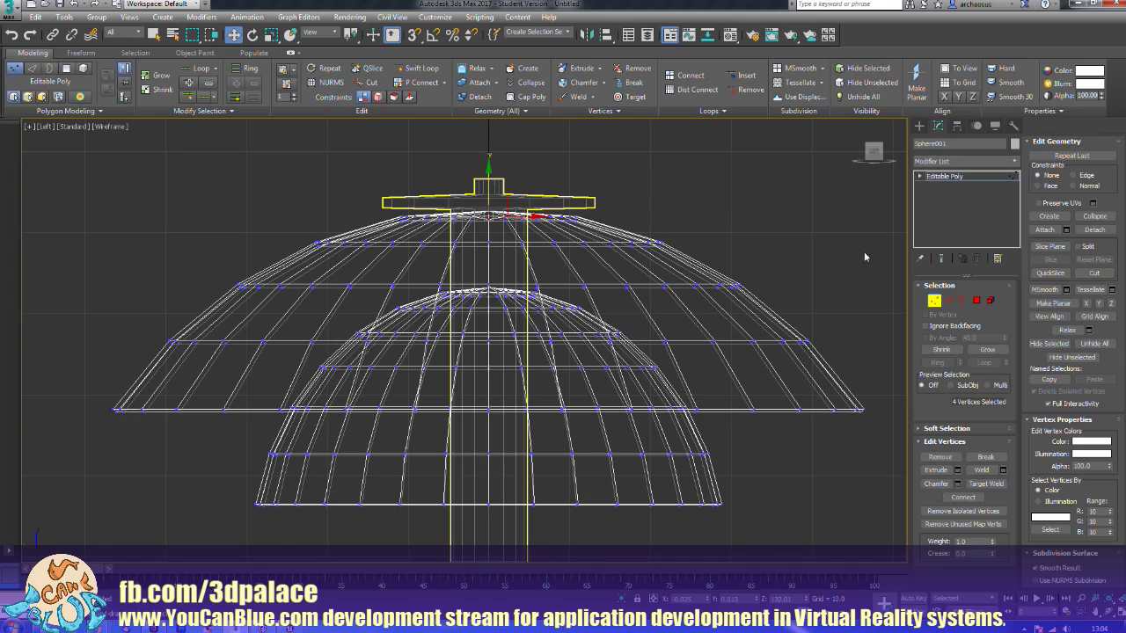
click(933, 300)
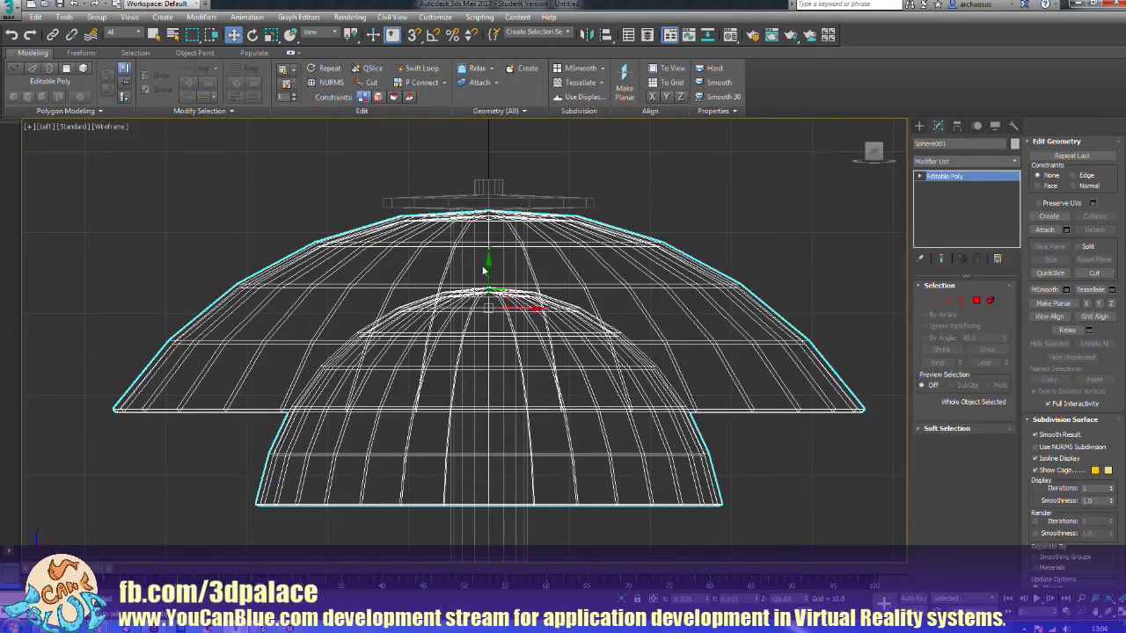
Step: Raise the lampshade to about Z 121.6 against the underside of the cap, and check the fit in the Perspective view
drag(487, 266, 488, 258)
key(p)
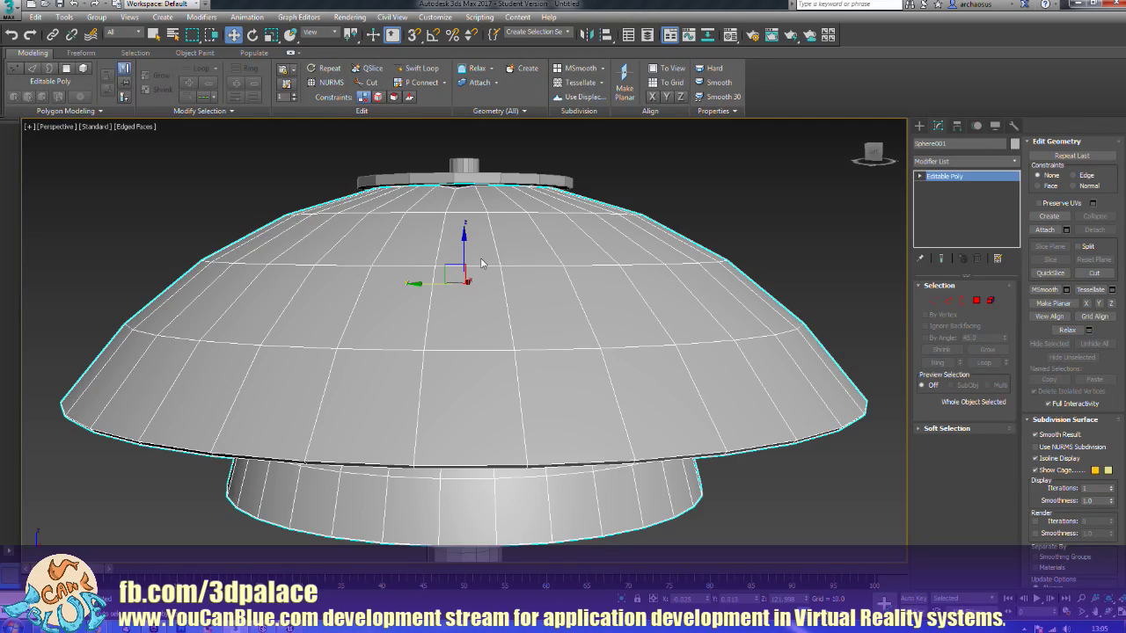
scroll(482, 262, down, 3)
mouse_move(482, 262)
alt+middle_down()
mouse_move(508, 314)
mouse_move(501, 304)
alt+middle_up()
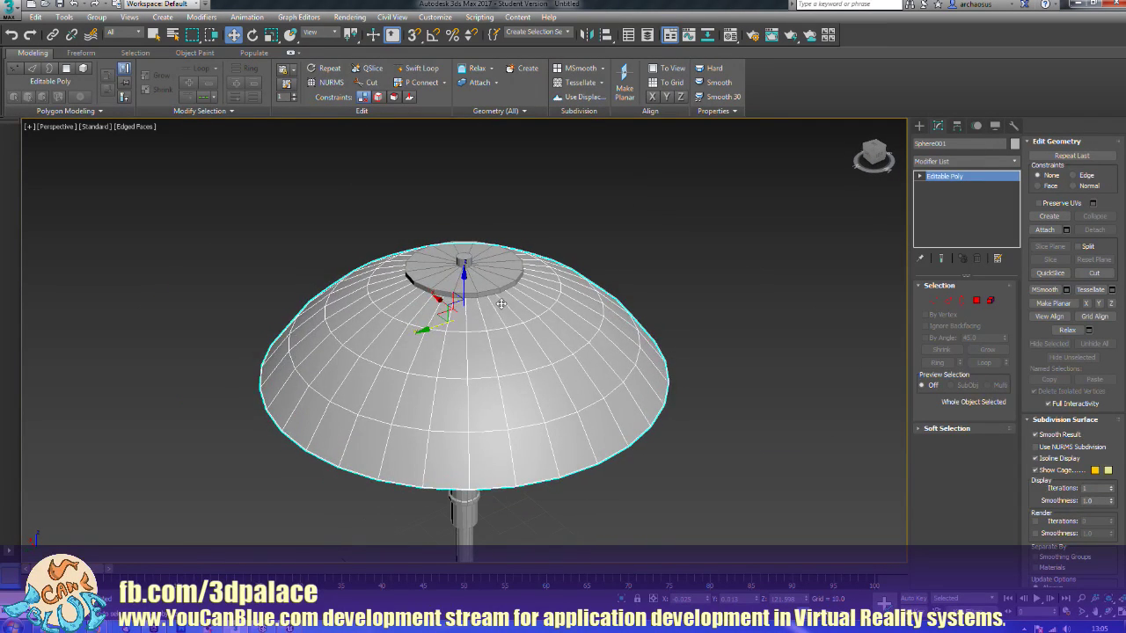
middle_drag(533, 350, 512, 302)
scroll(539, 326, down, 2)
scroll(567, 324, up, 8)
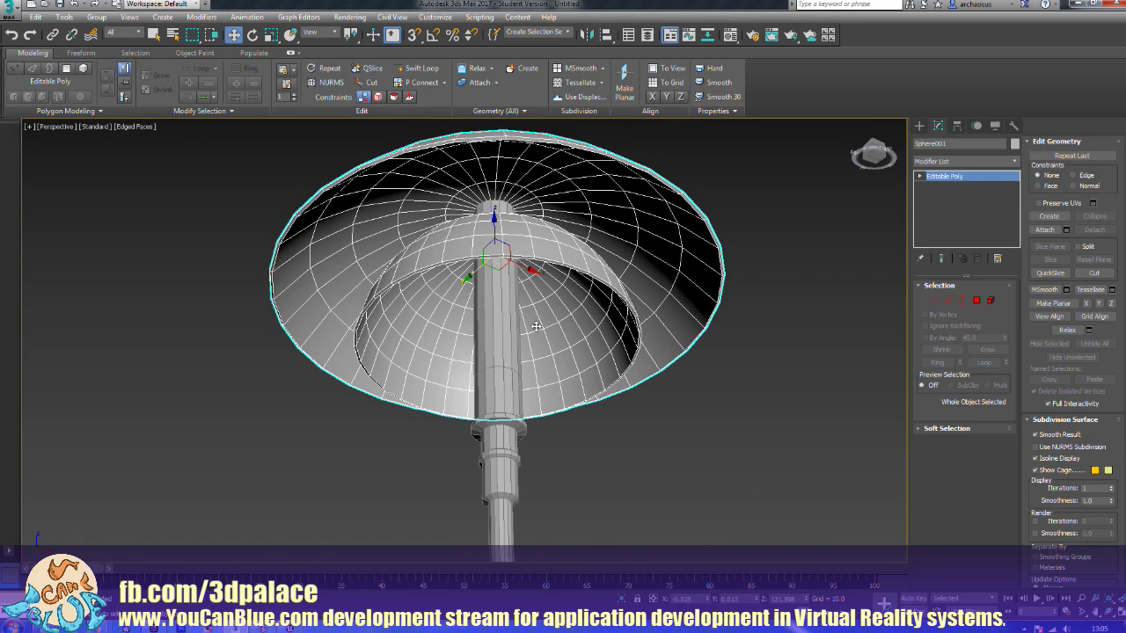
middle_drag(538, 326, 571, 325)
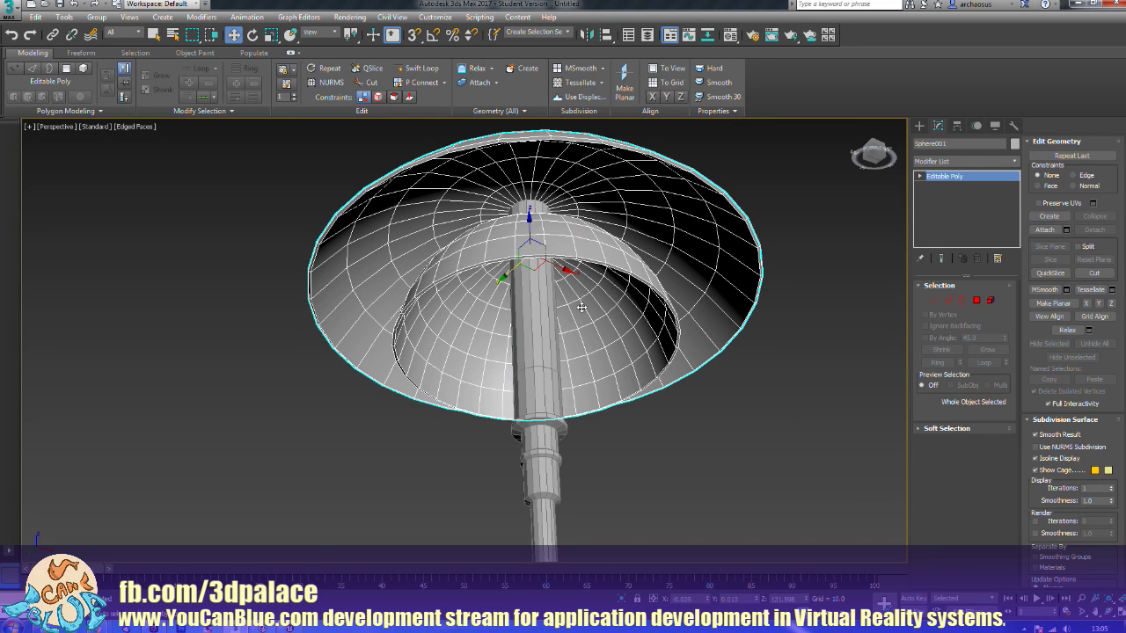
Step: Select the lamp pole and add an edge loop around its upper part inside the inner dome with Swift Loop
alt+middle_drag(611, 333, 576, 312)
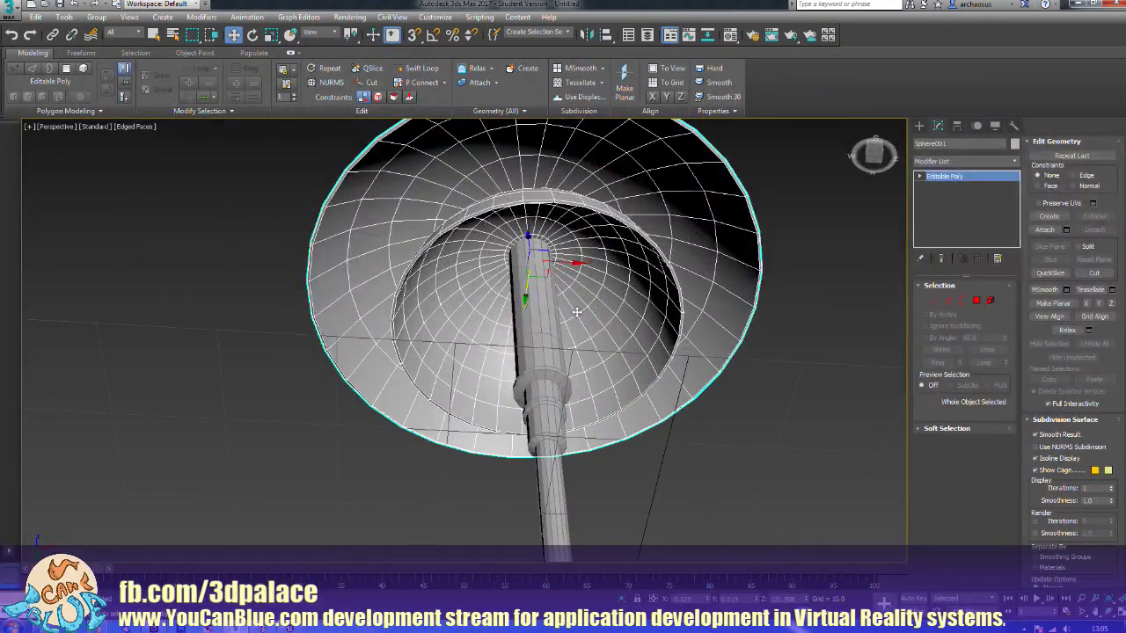
click(547, 407)
alt+middle_drag(546, 407, 585, 323)
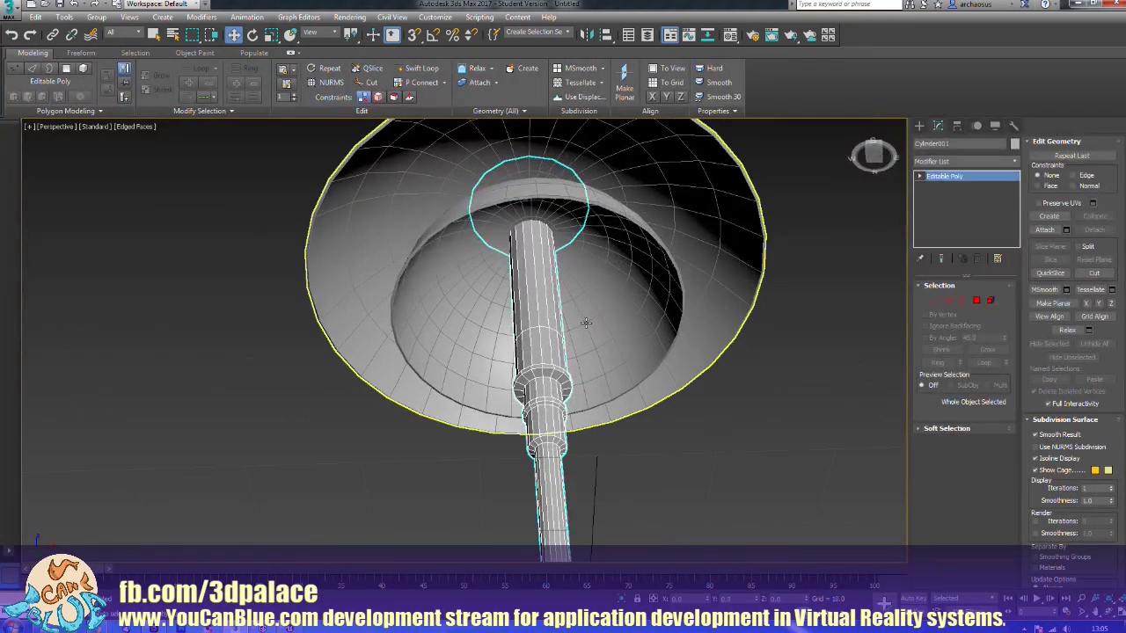
click(418, 67)
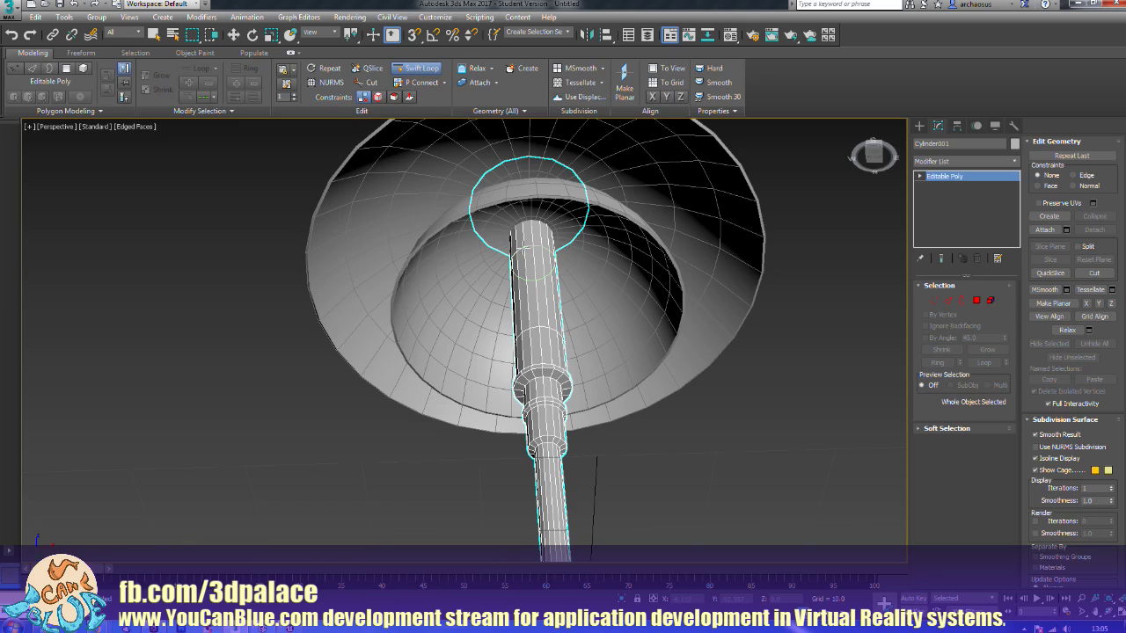
Step: Extrude the ring of pole polygons inside the inner dome outward by local normal, forming a slightly thicker cylindrical light section
click(976, 300)
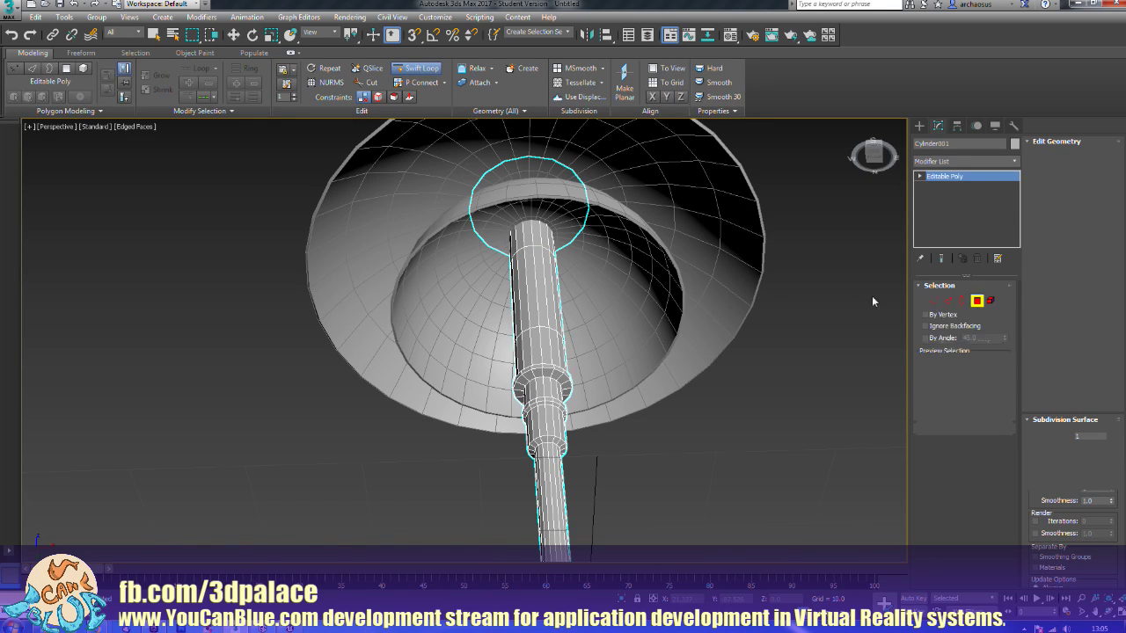
alt+middle_drag(587, 230, 579, 290)
key(w)
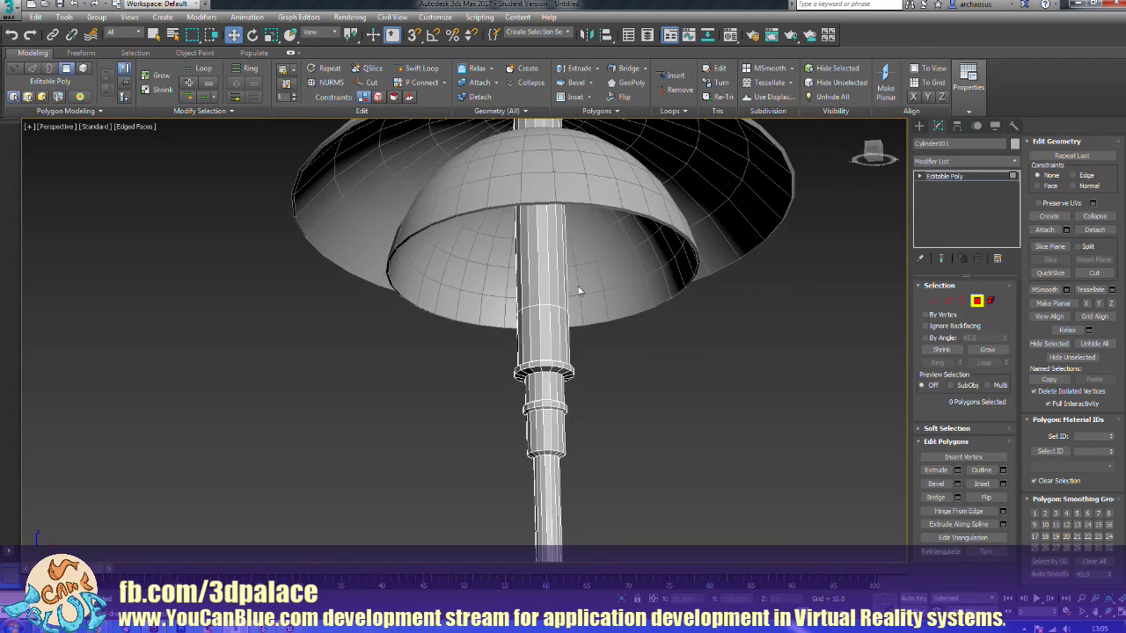
drag(585, 270, 483, 269)
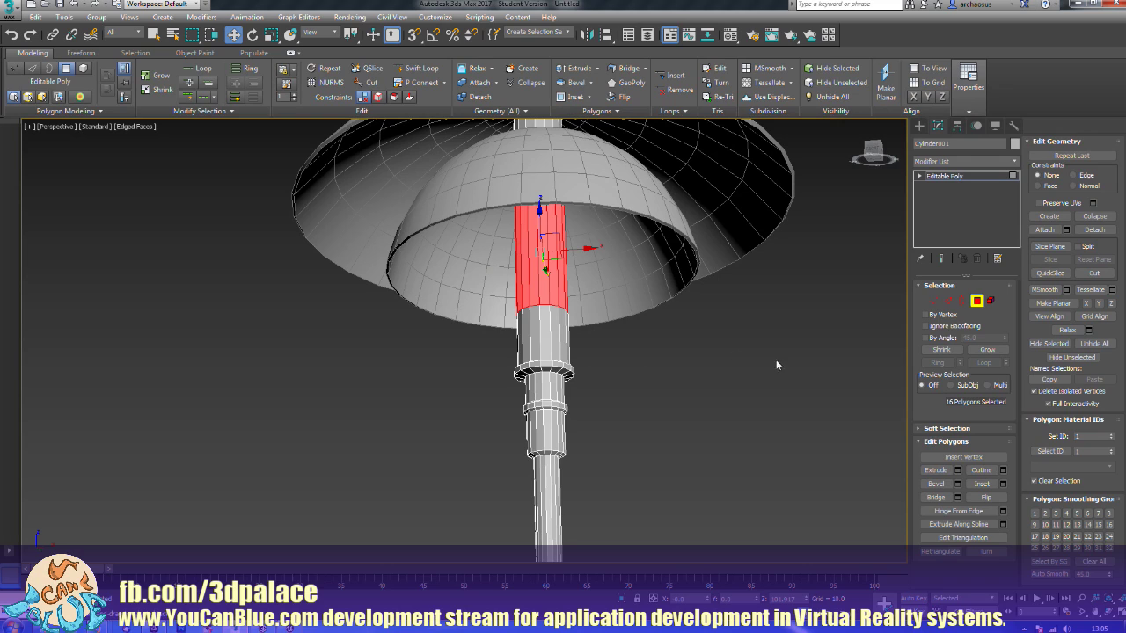
click(958, 470)
click(470, 345)
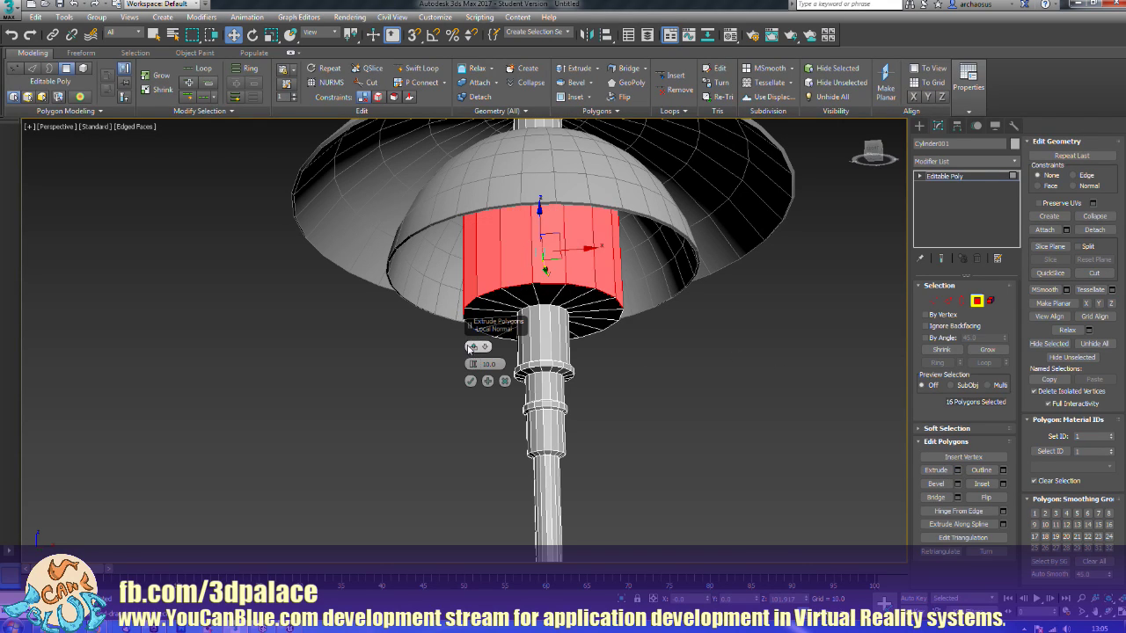
drag(475, 370, 474, 403)
click(470, 382)
alt+middle_drag(475, 374, 582, 338)
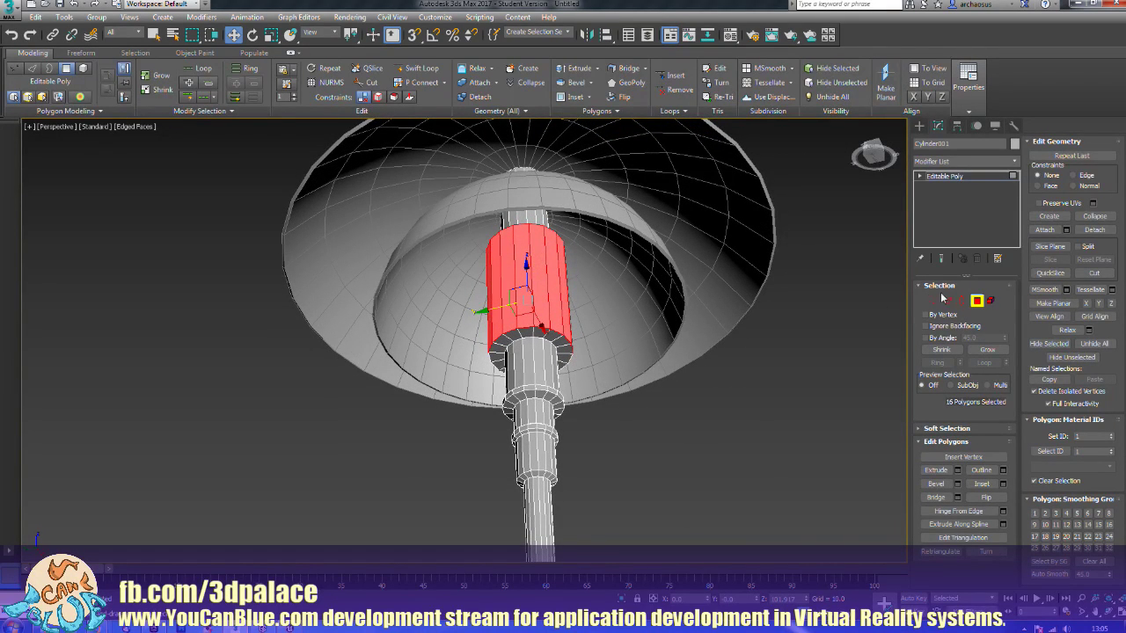
Step: Chamfer the upper and lower outer edge loops of the thickened pole section to round its rims, and deselect the pole
click(947, 300)
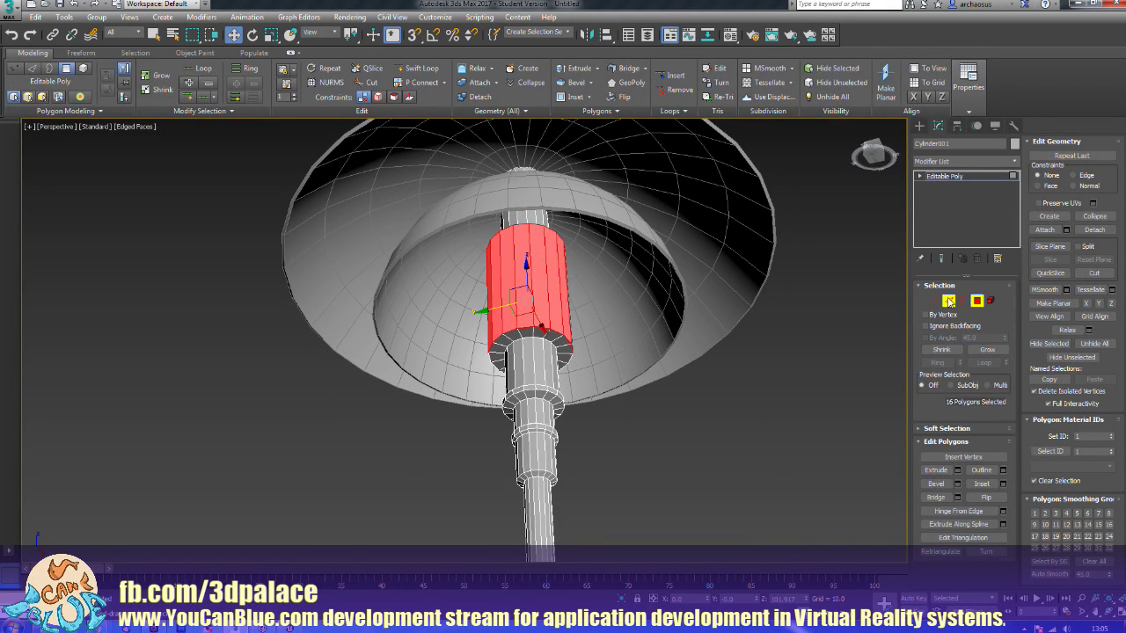
click(536, 224)
ctrl+click(542, 325)
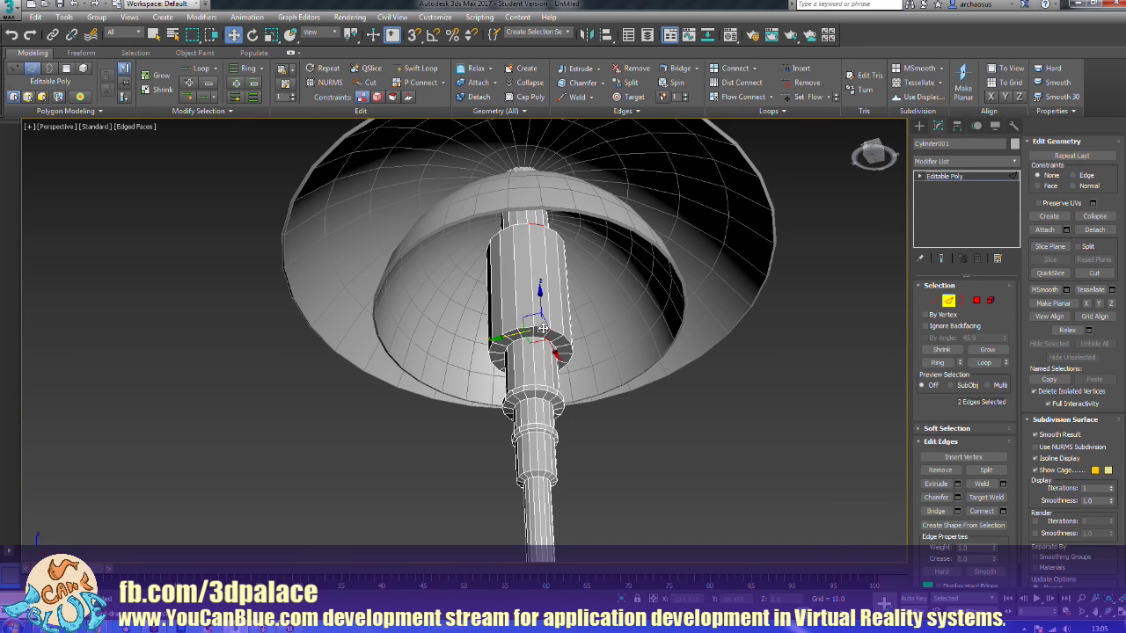
scroll(582, 341, up, 4)
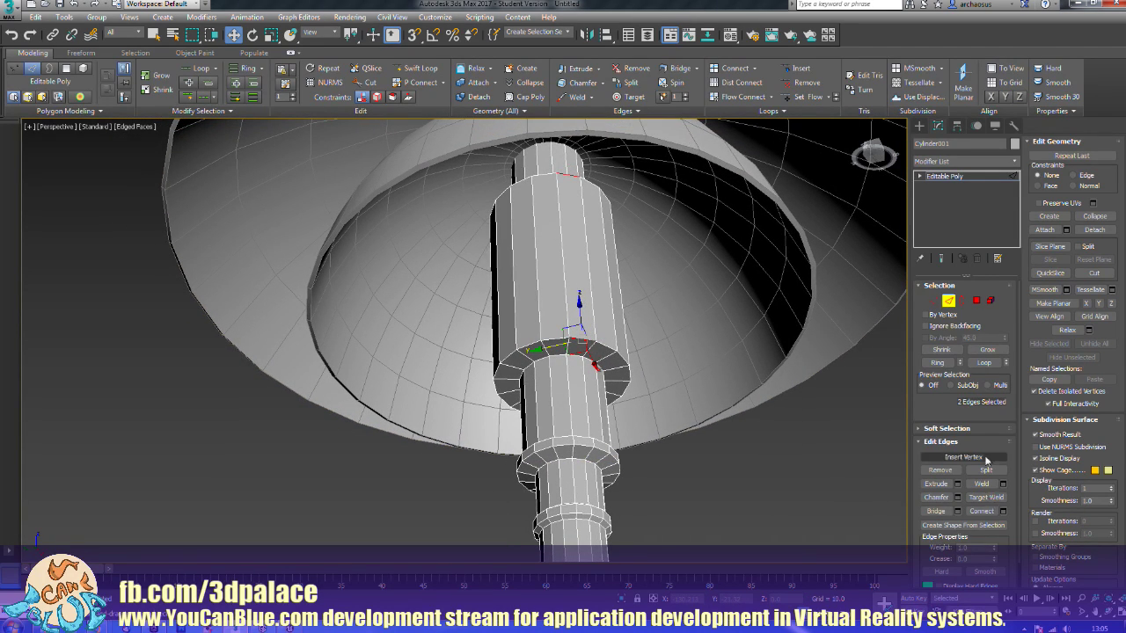
click(982, 364)
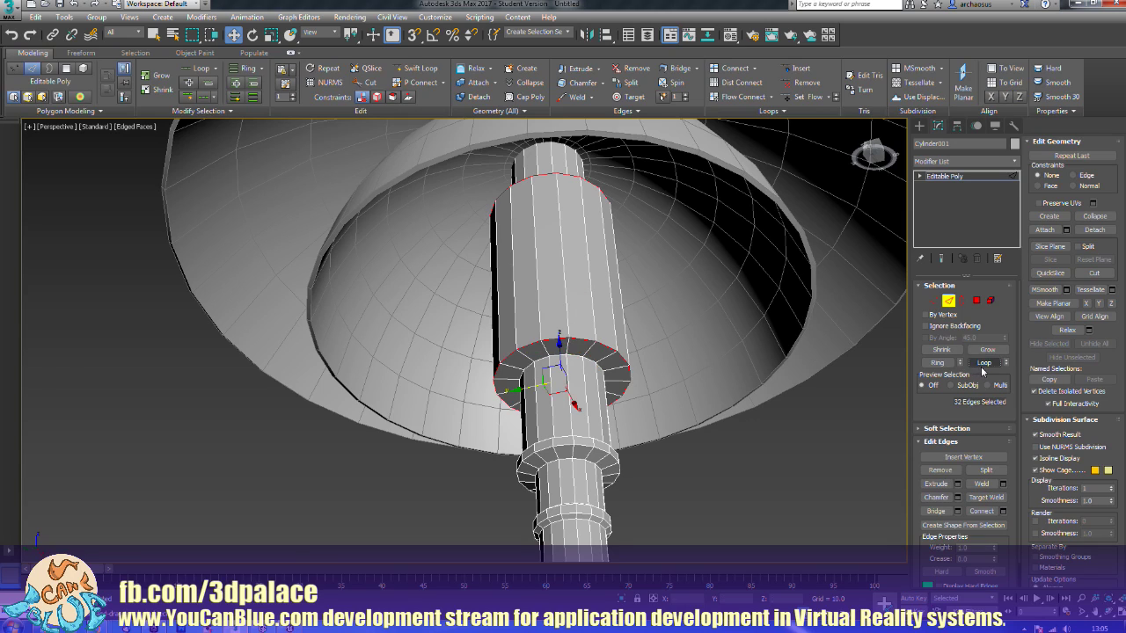
click(936, 497)
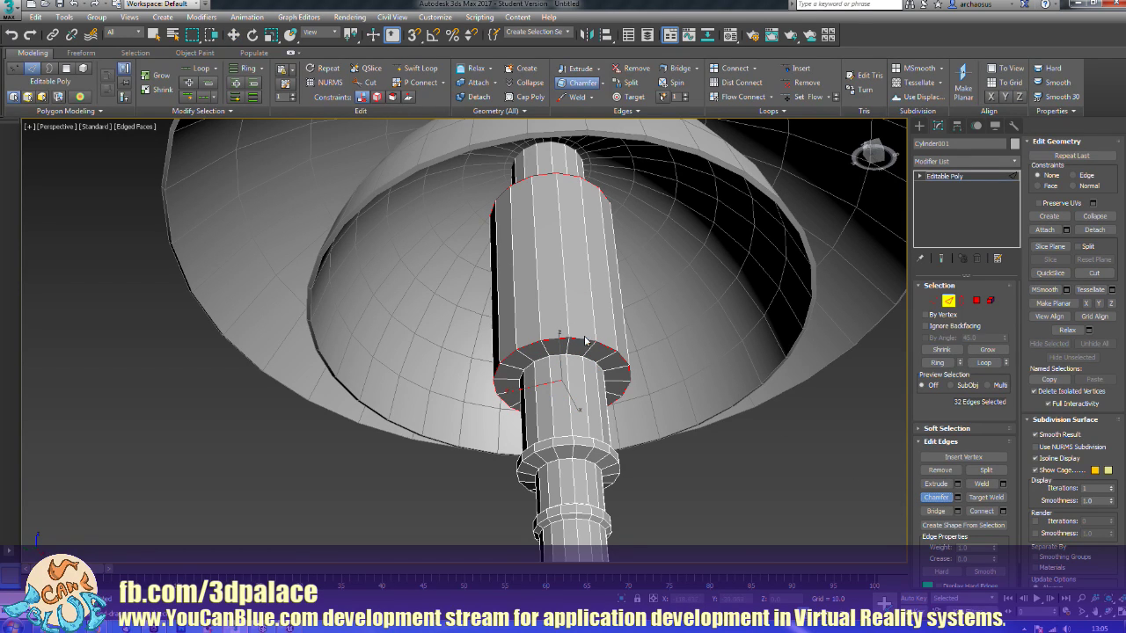
drag(583, 337, 586, 328)
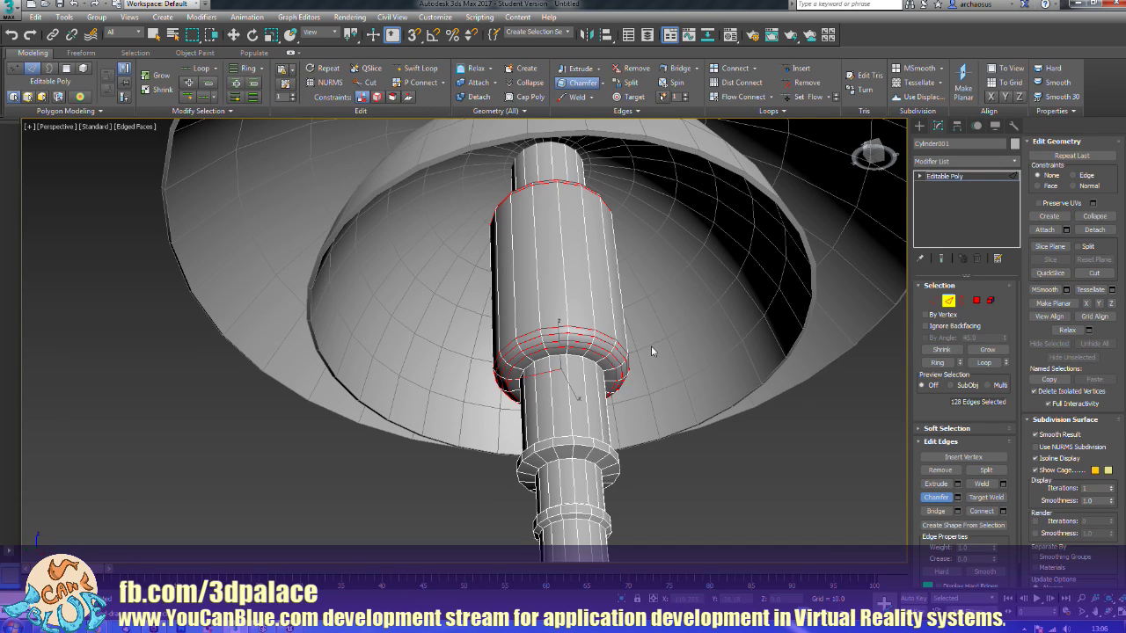
click(951, 304)
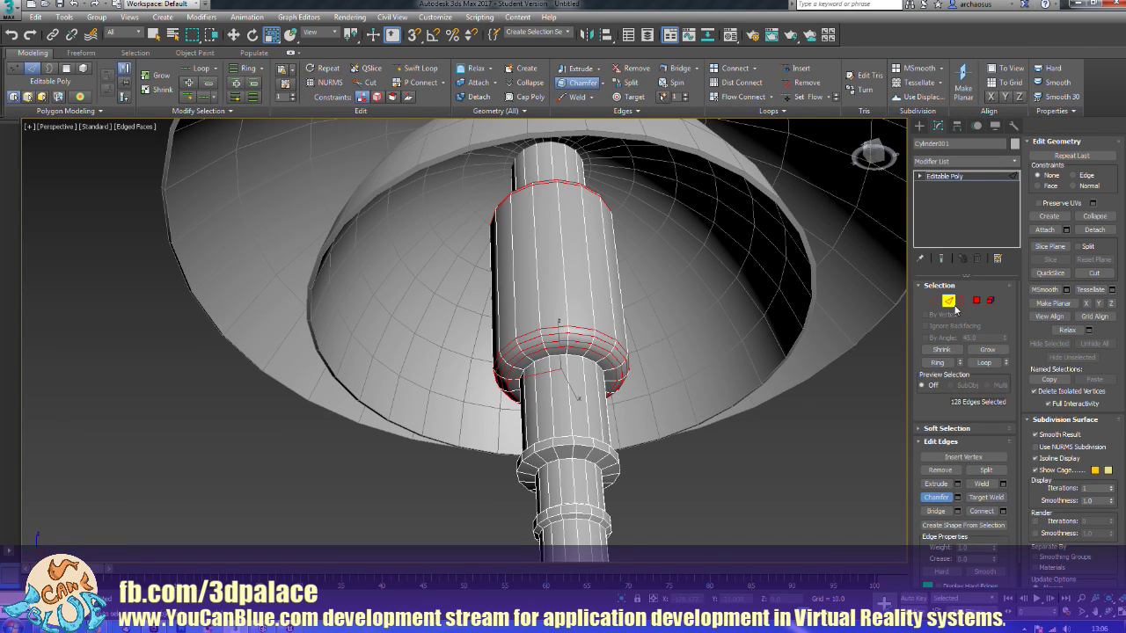
scroll(805, 442, down, 6)
middle_drag(842, 431, 653, 403)
click(652, 403)
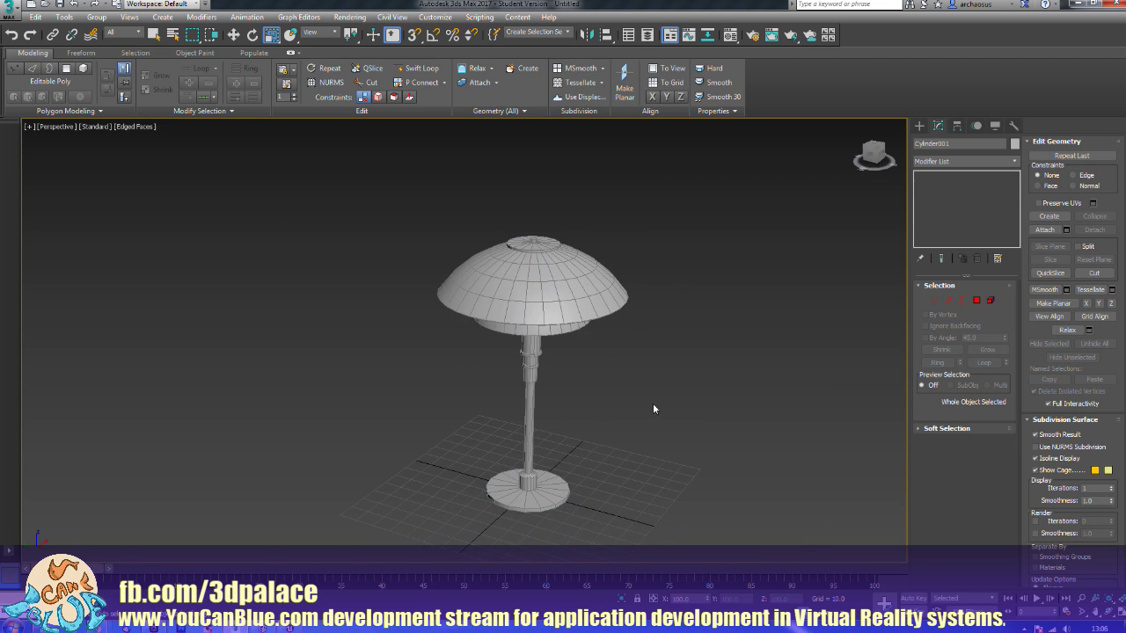
Step: Name the first three materials in the Material Editor metal, light and lamp_shade
key(m)
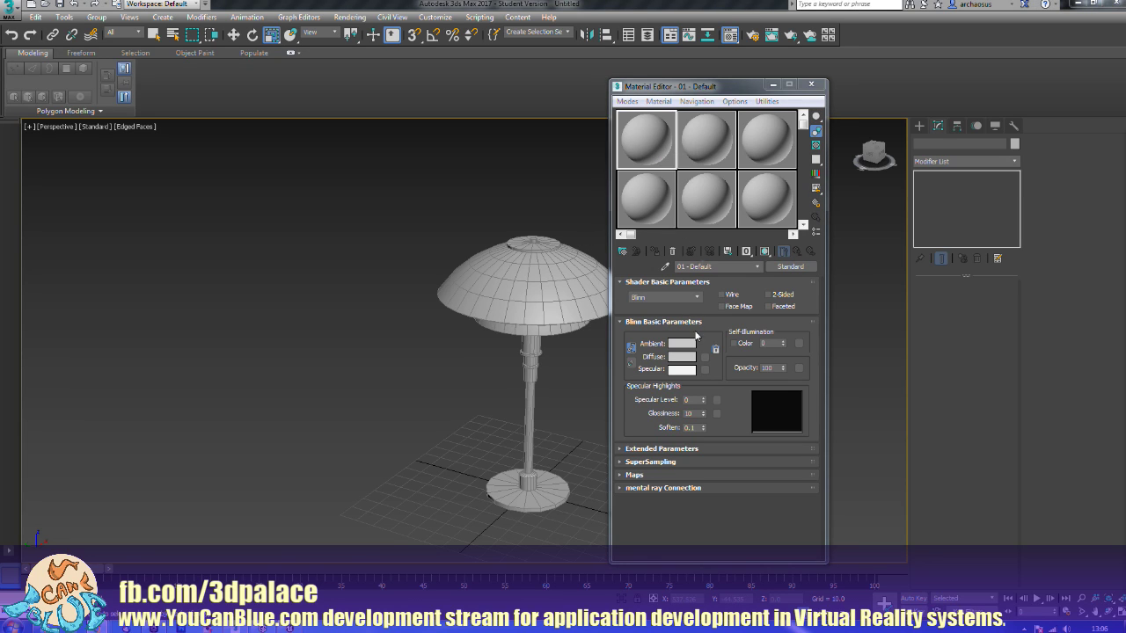
drag(722, 268, 645, 262)
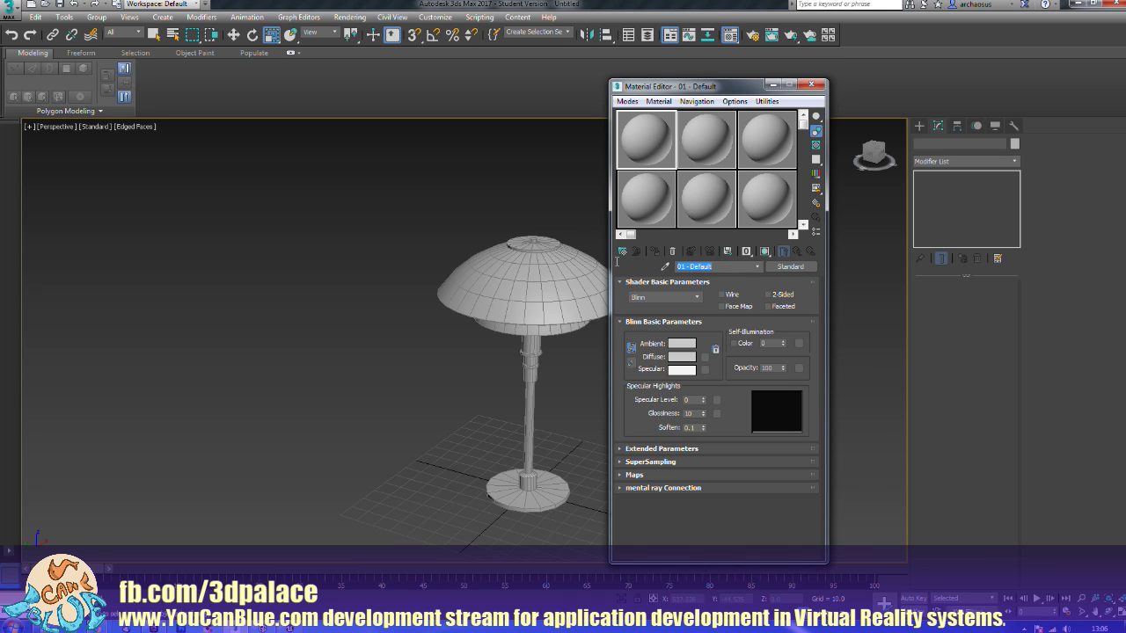
text(metal)
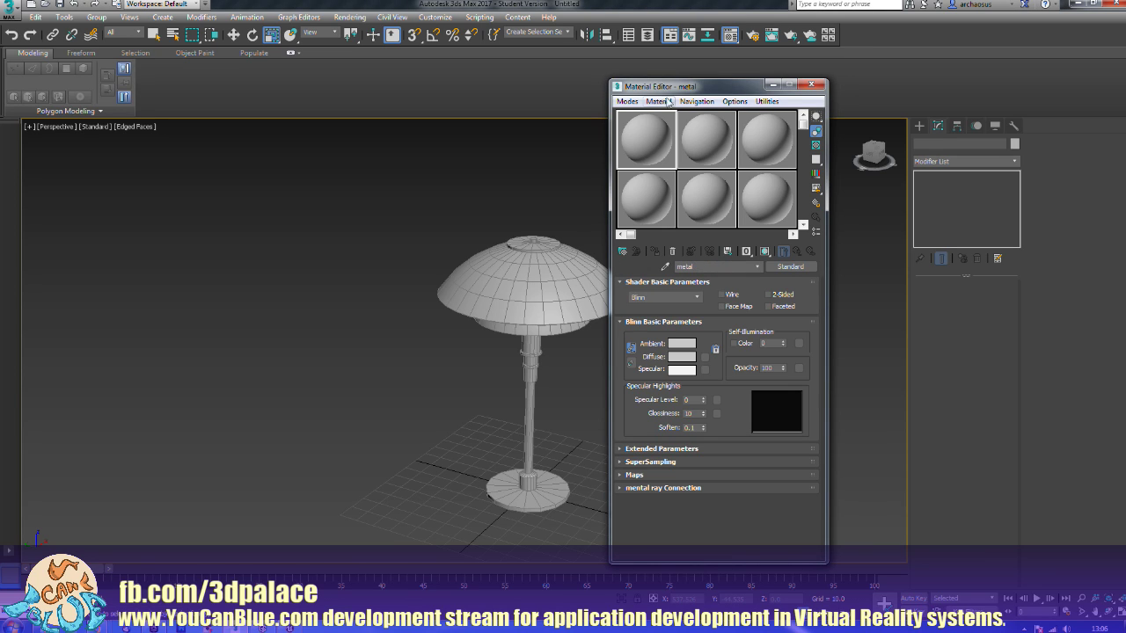
click(711, 128)
drag(720, 267, 657, 268)
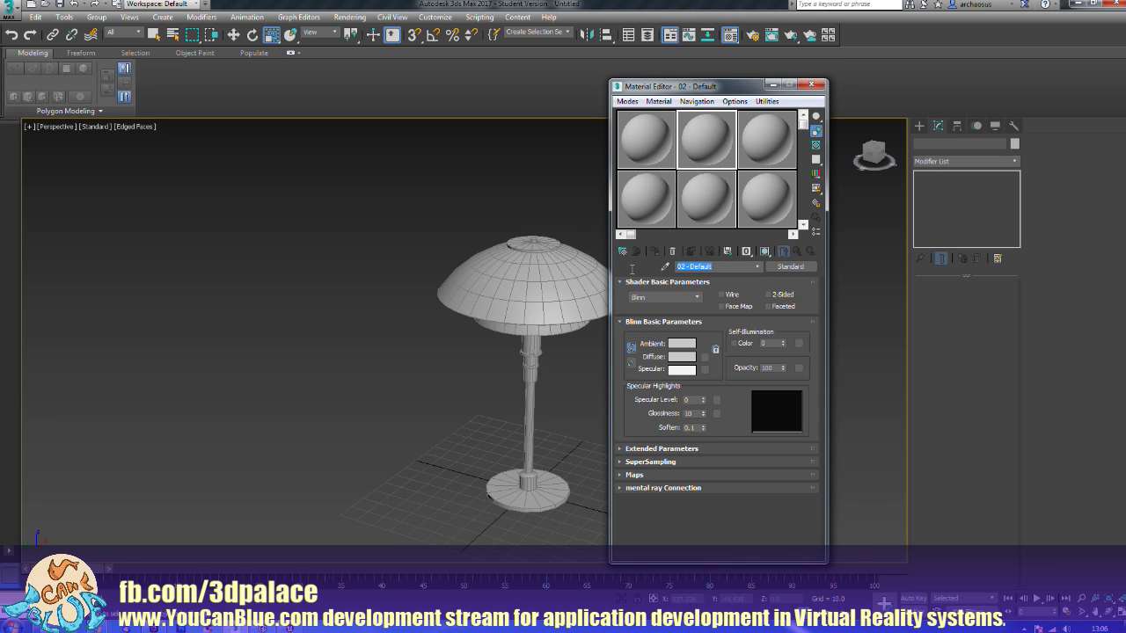
text(light)
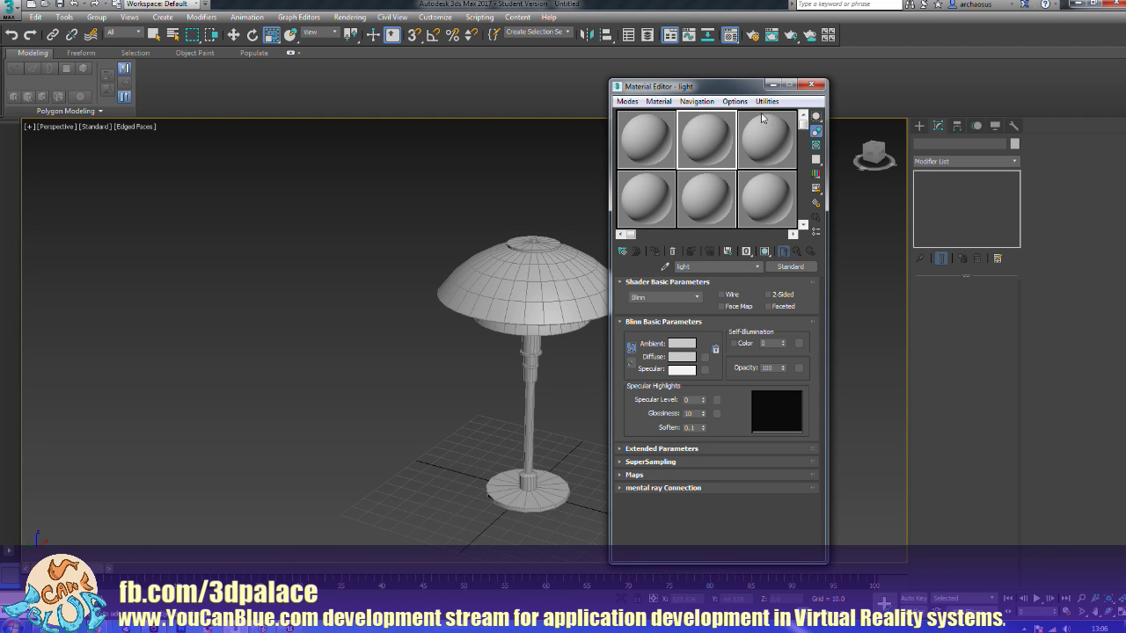
click(762, 120)
drag(731, 266, 663, 266)
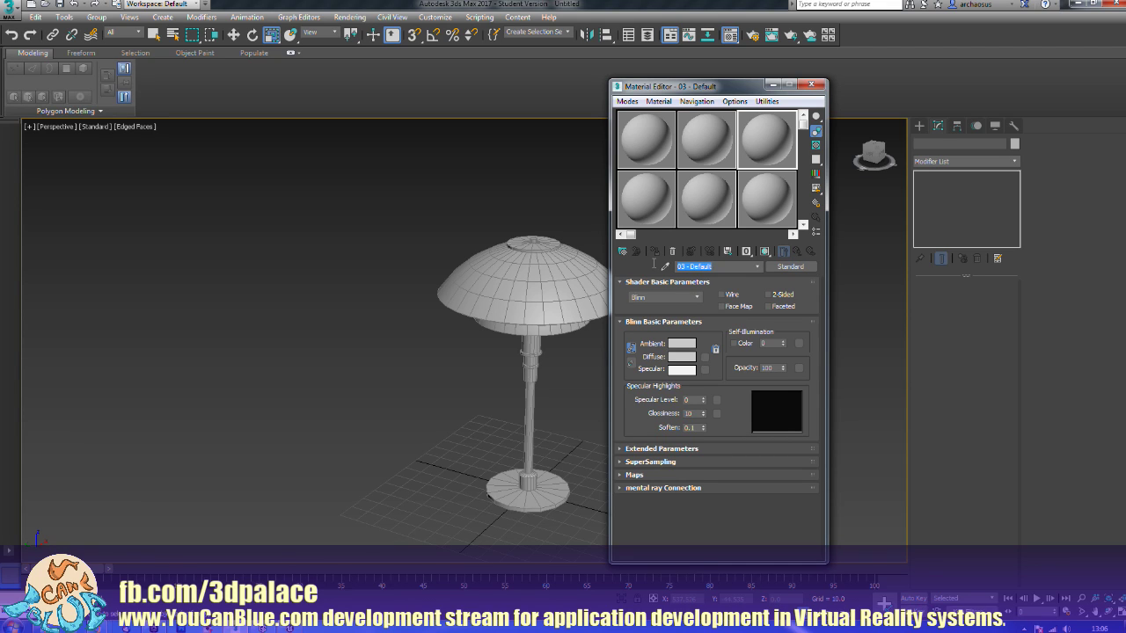
text(lamp)
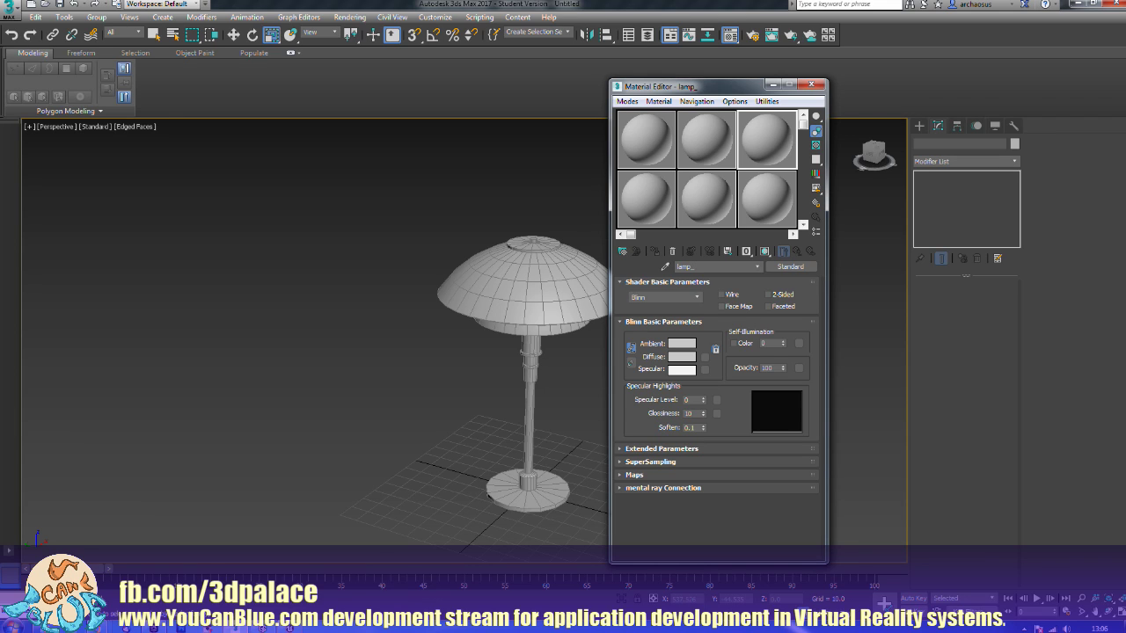
text(_shade)
Step: Set the metal material's diffuse colour to pure red (255, 0, 0)
drag(700, 90, 272, 93)
click(222, 154)
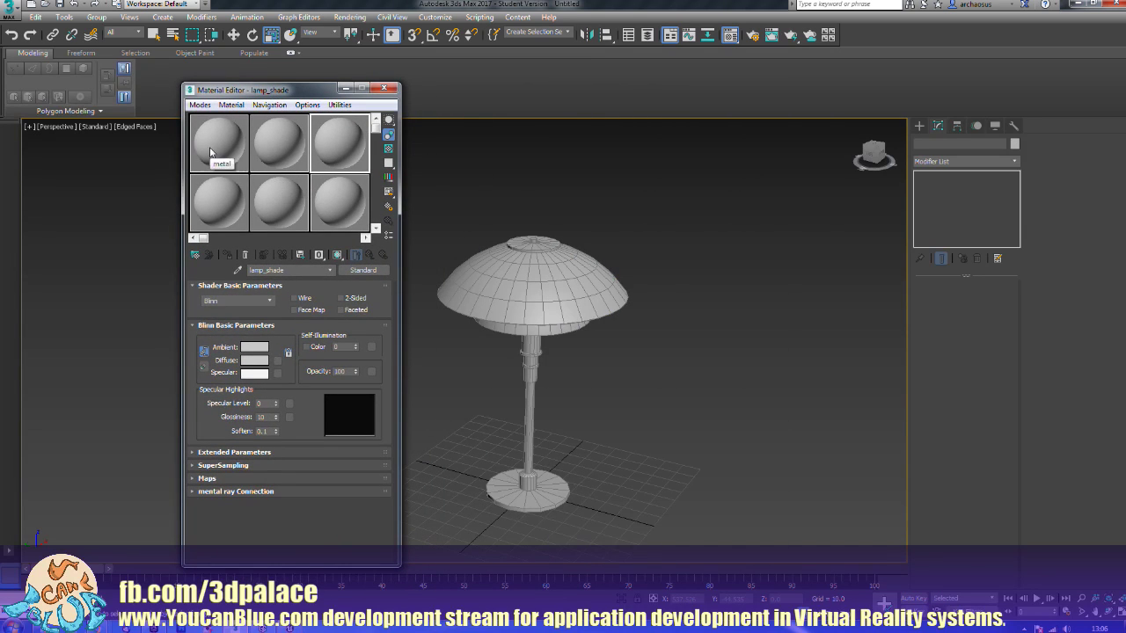
click(254, 359)
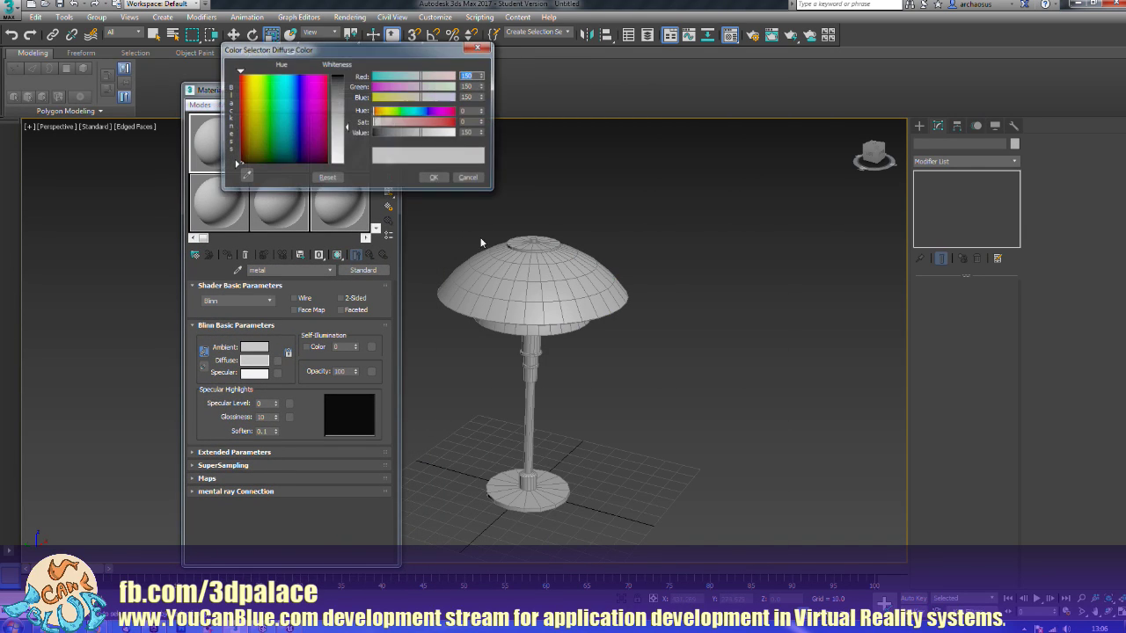
drag(426, 76, 460, 76)
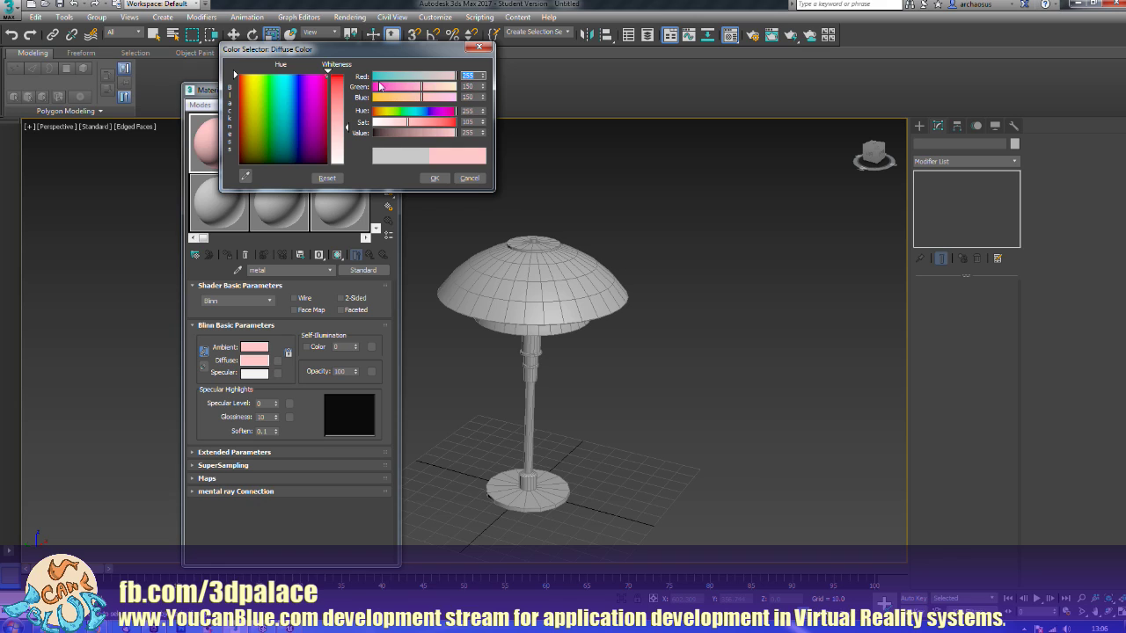
drag(391, 87, 336, 100)
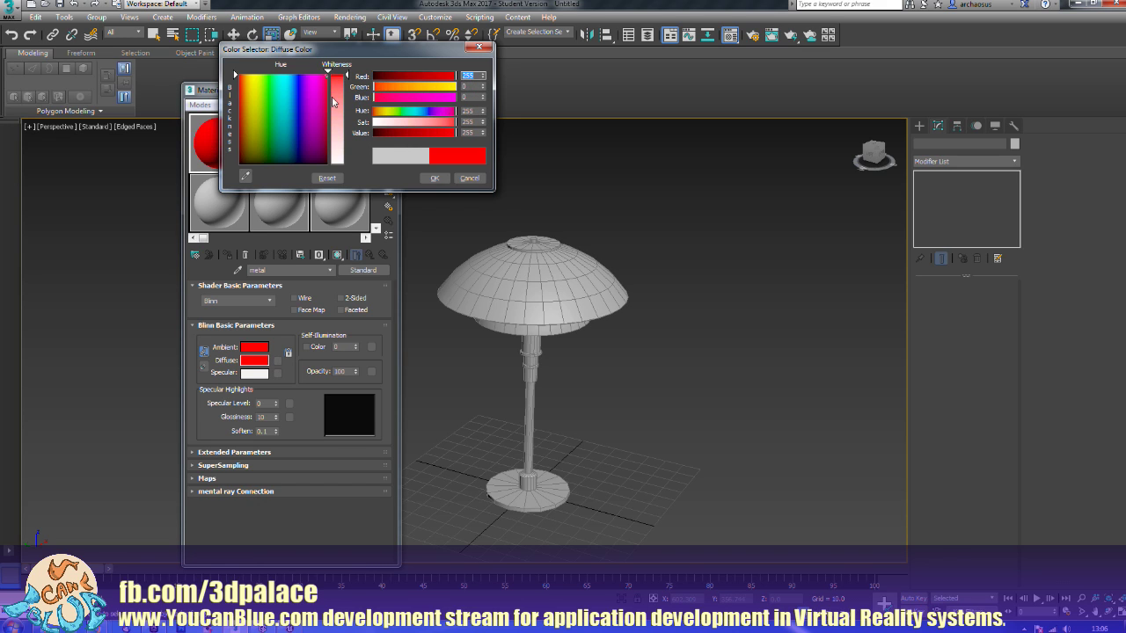
click(435, 178)
Step: Set the light material's diffuse colour to pure blue (0, 0, 255)
click(268, 163)
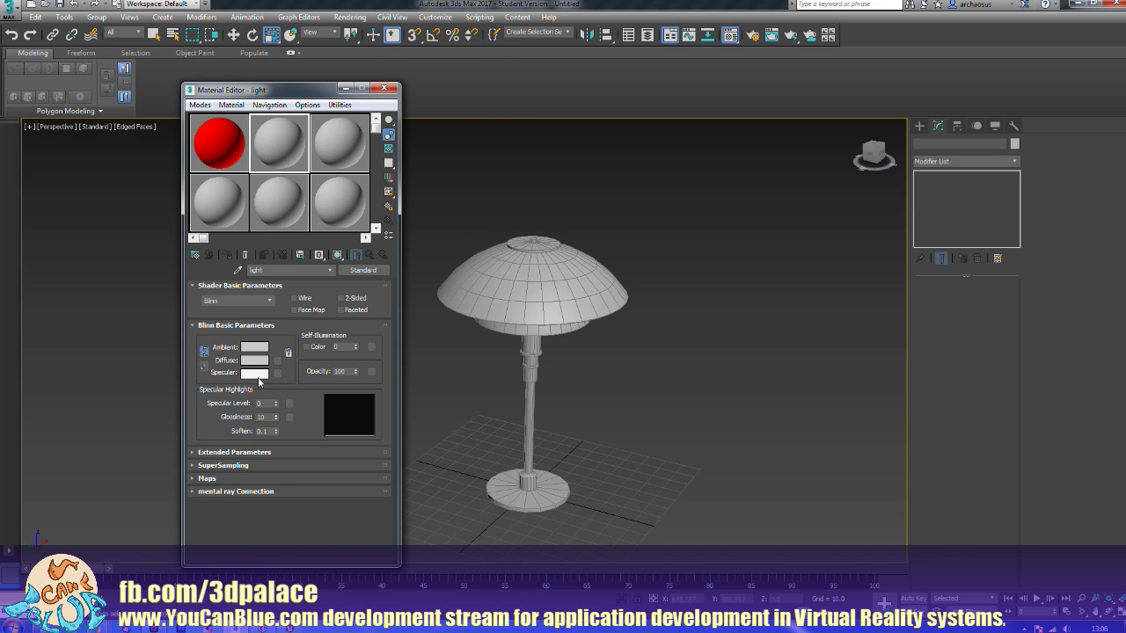
click(254, 360)
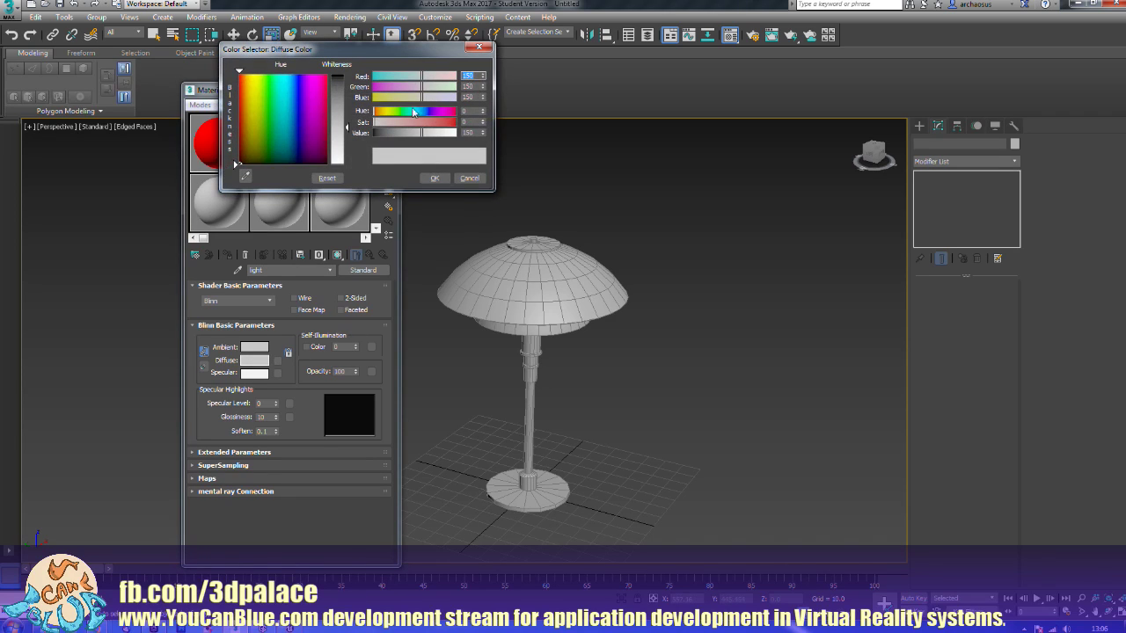
drag(426, 97, 373, 79)
click(434, 178)
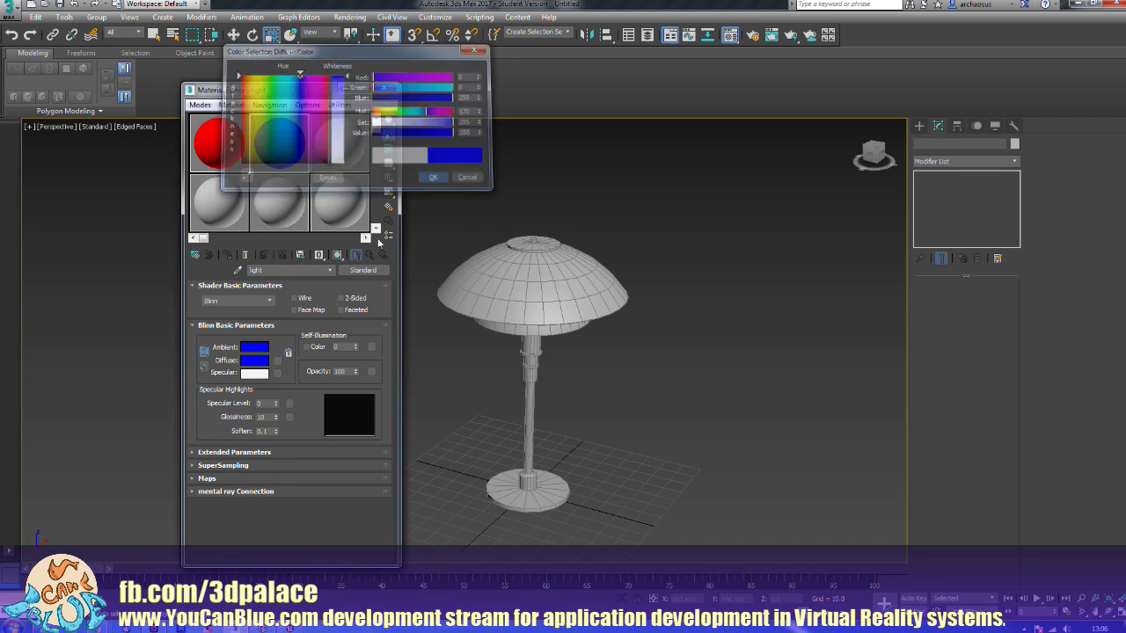
Step: Set the lamp_shade material's diffuse colour to pure green (0, 255, 0)
click(324, 156)
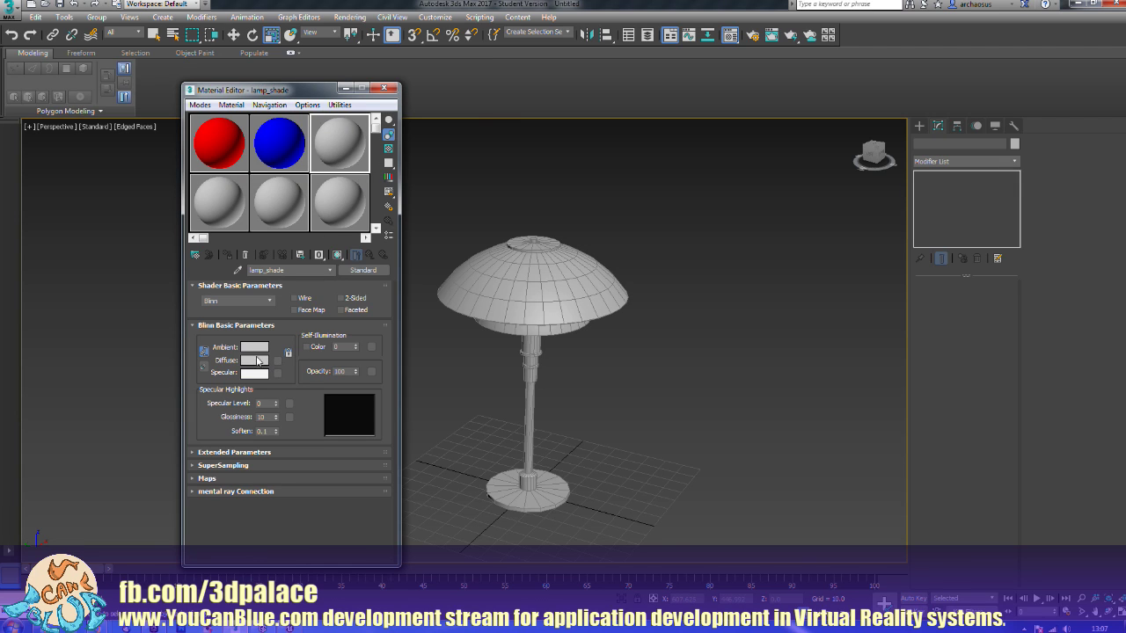
click(257, 361)
drag(444, 86, 479, 85)
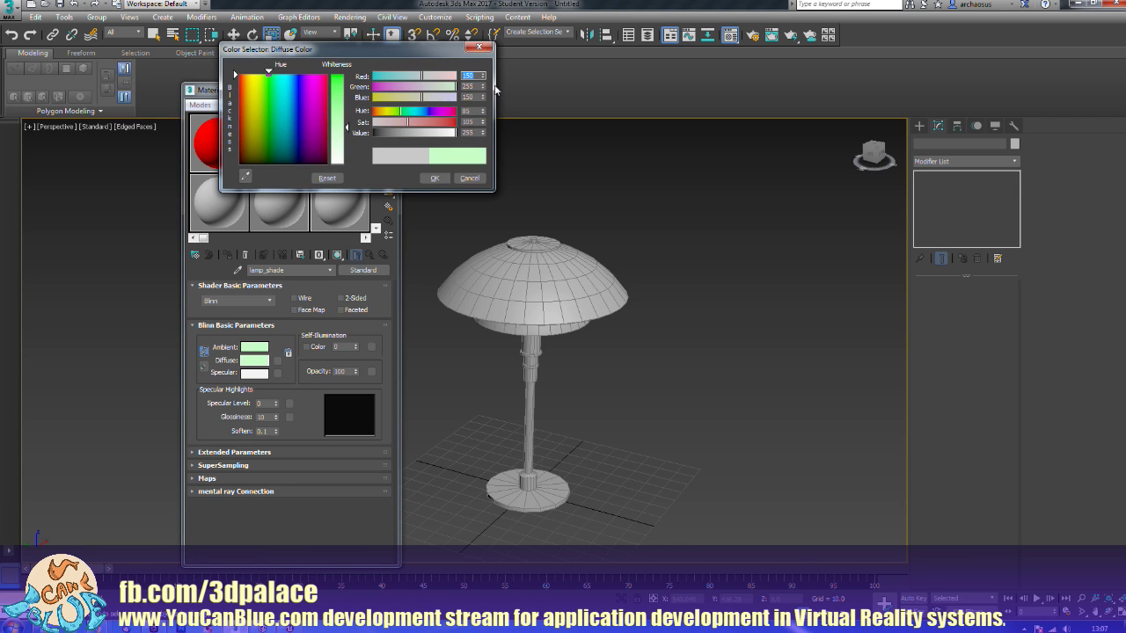
drag(411, 79, 372, 97)
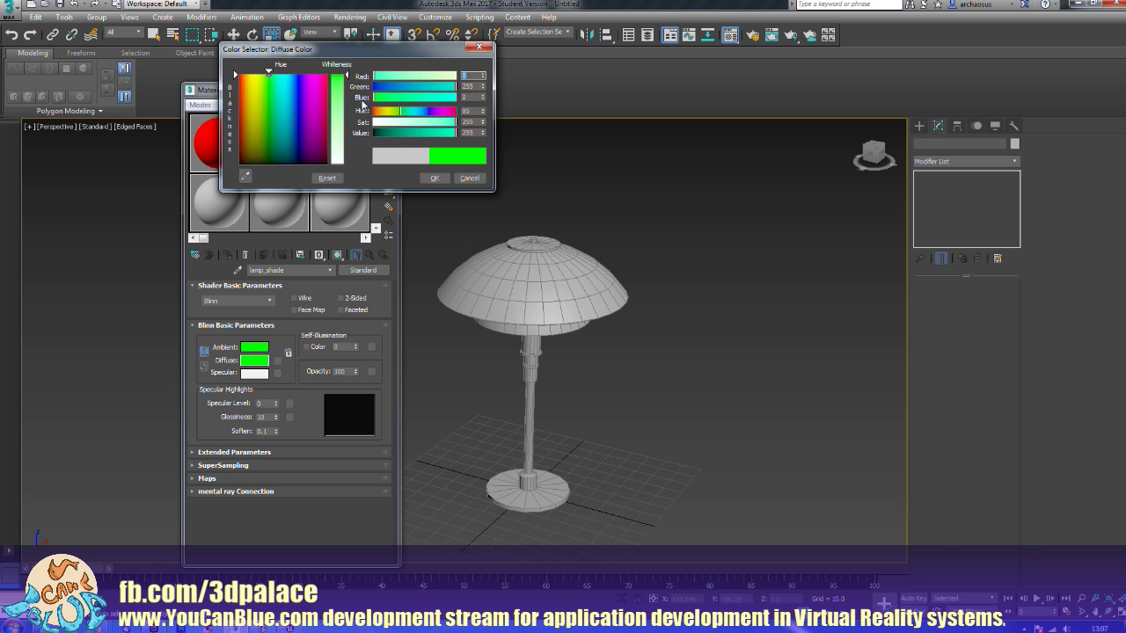
click(434, 179)
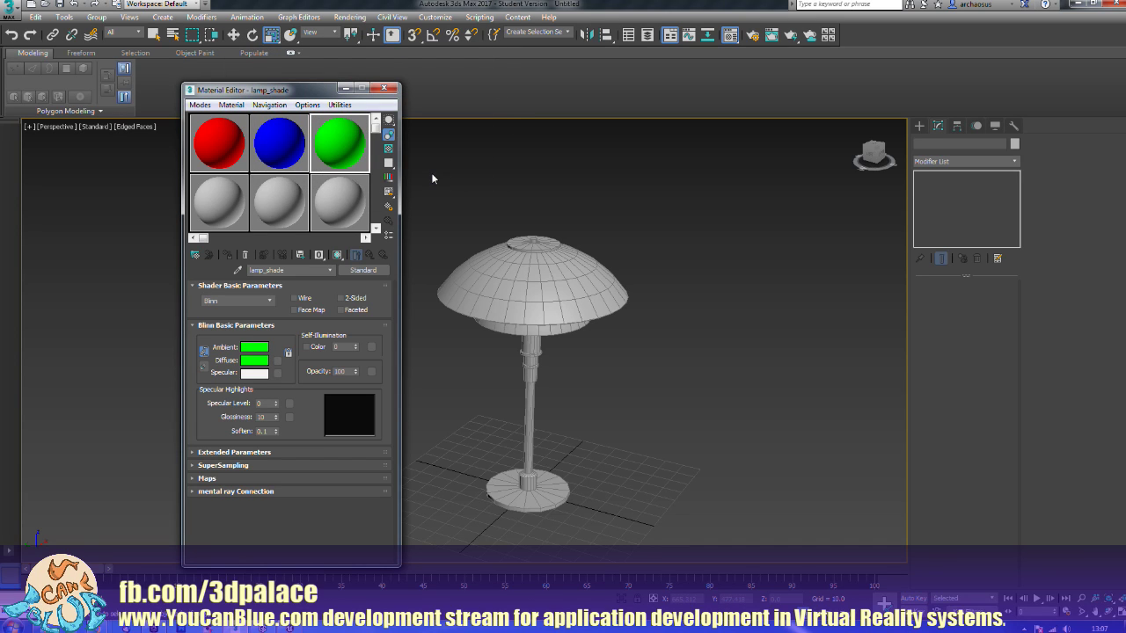
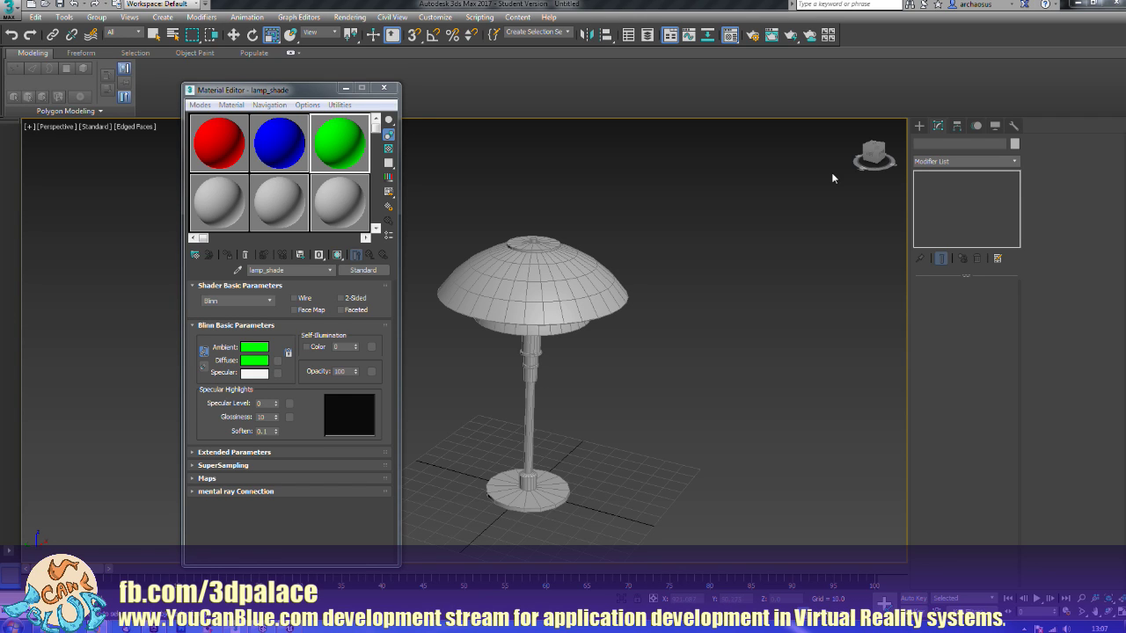
Step: Attach the lampshades to the lamp stand as one editable poly and assign the red metal material to the whole lamp
key(ctrl+a)
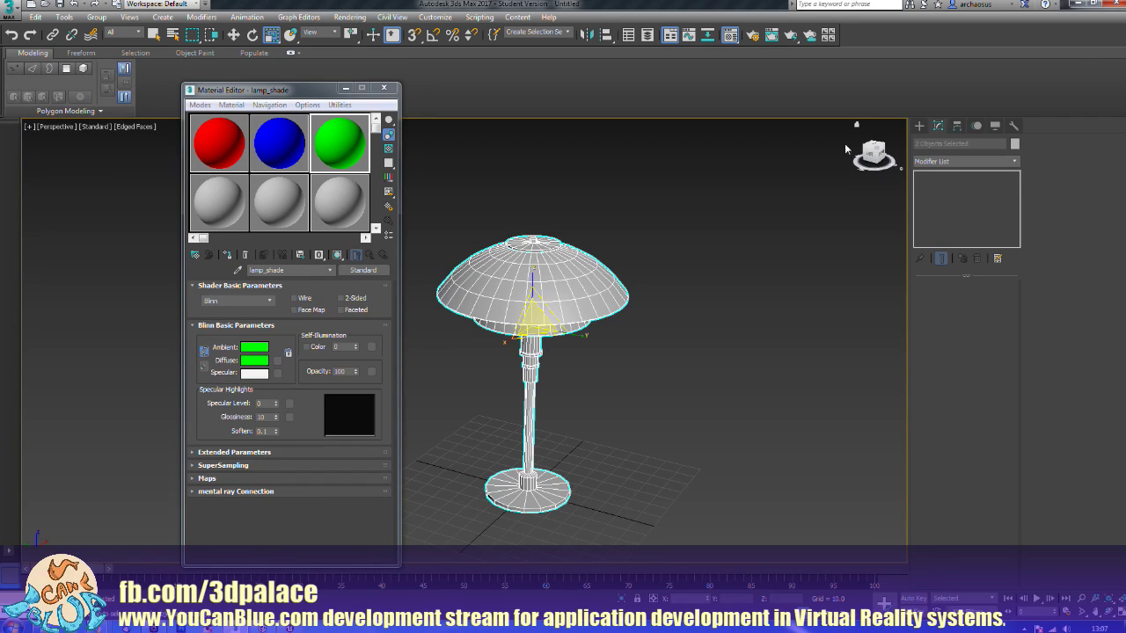
middle_drag(667, 313, 699, 294)
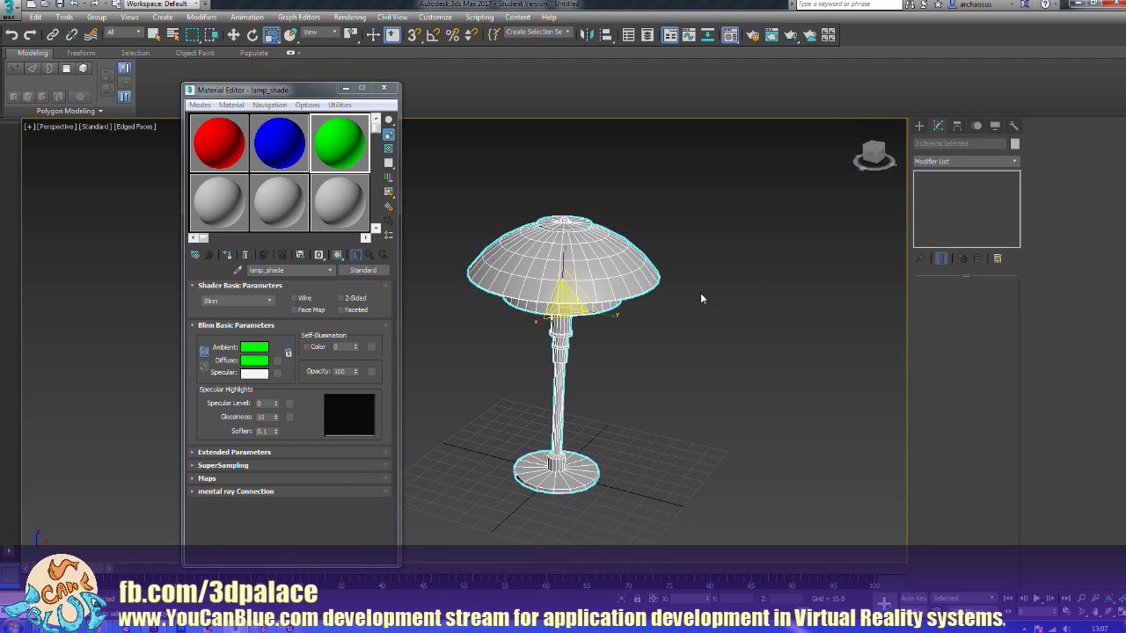
click(719, 286)
click(615, 286)
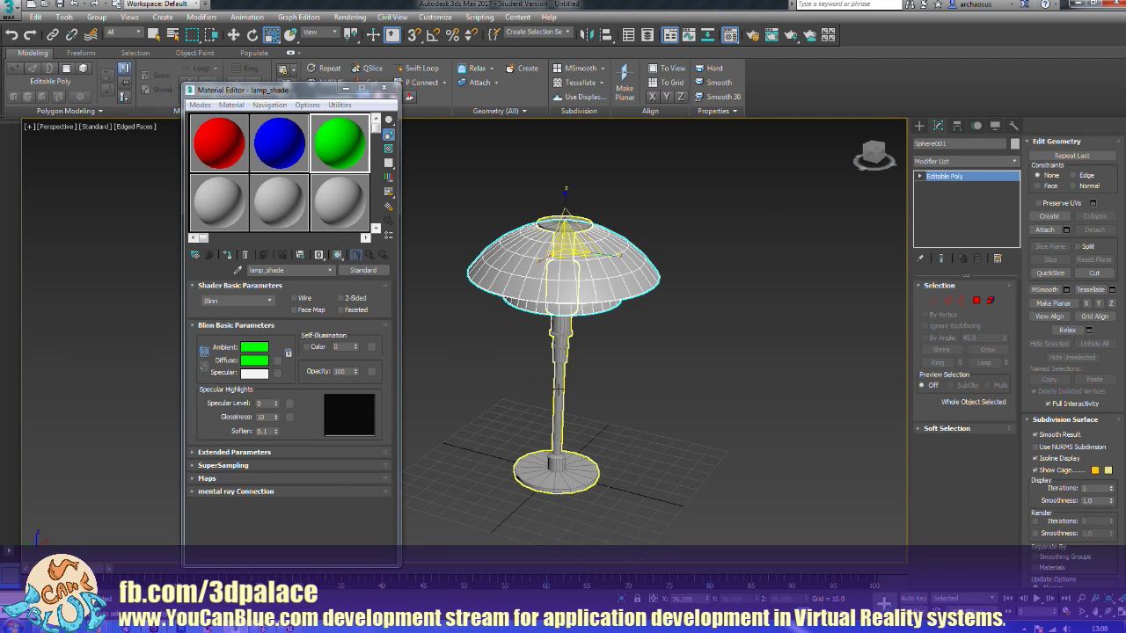
click(555, 396)
click(1043, 229)
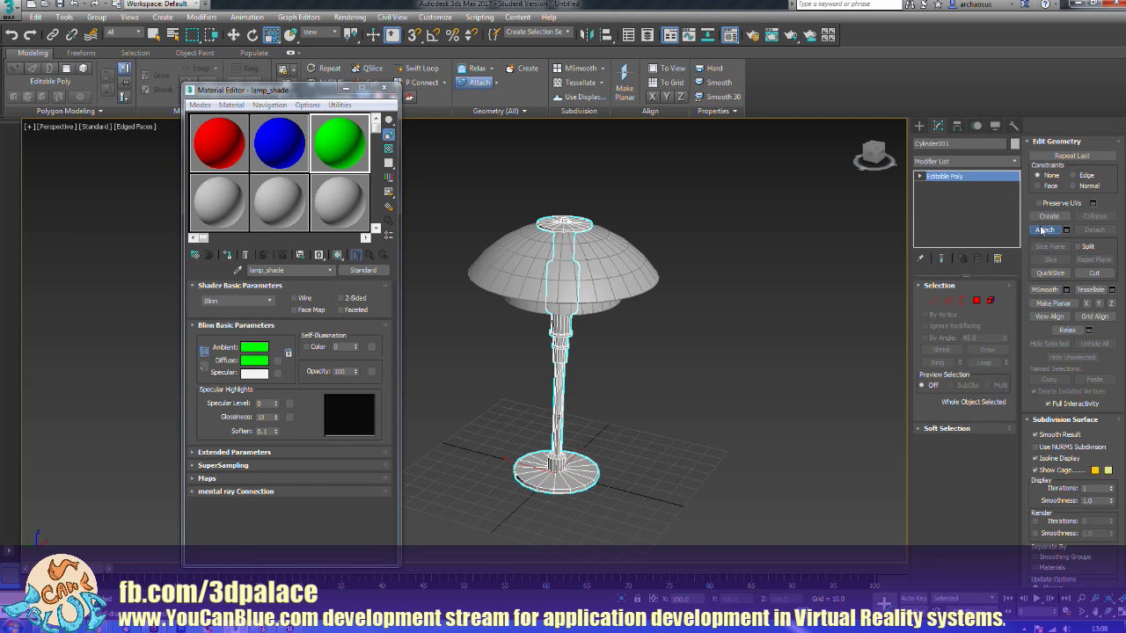
click(633, 268)
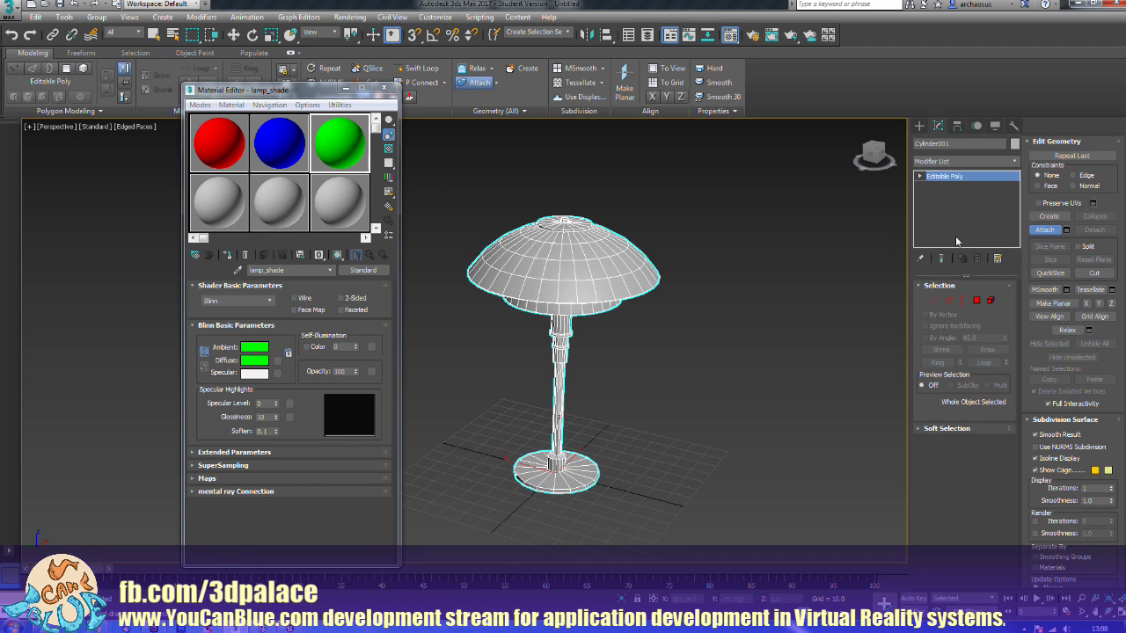
click(1041, 231)
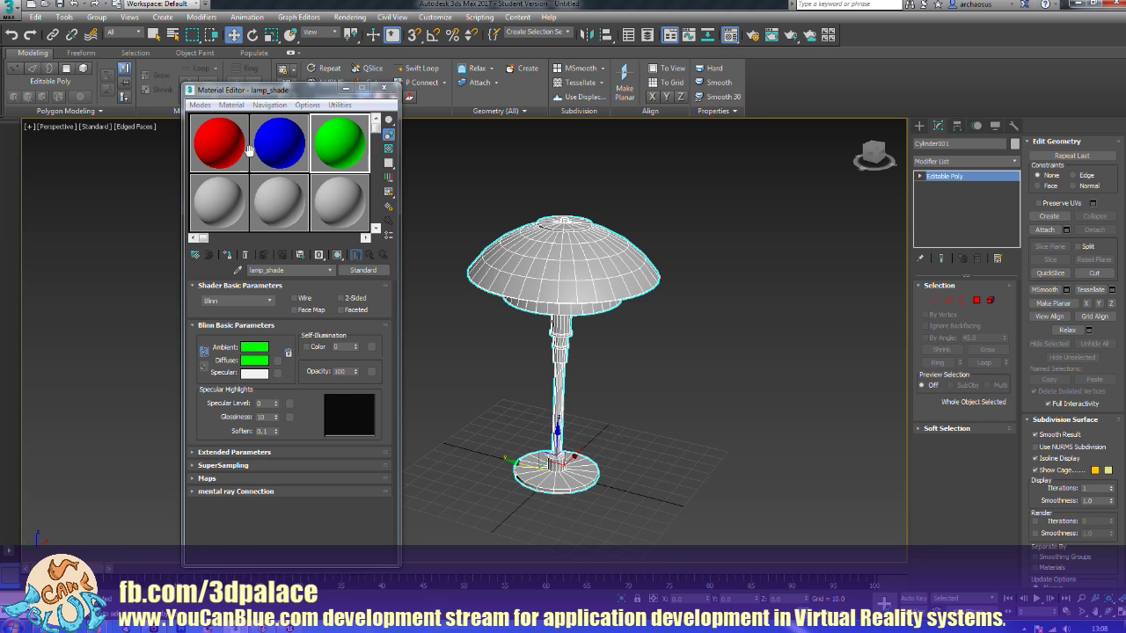
drag(236, 151, 545, 303)
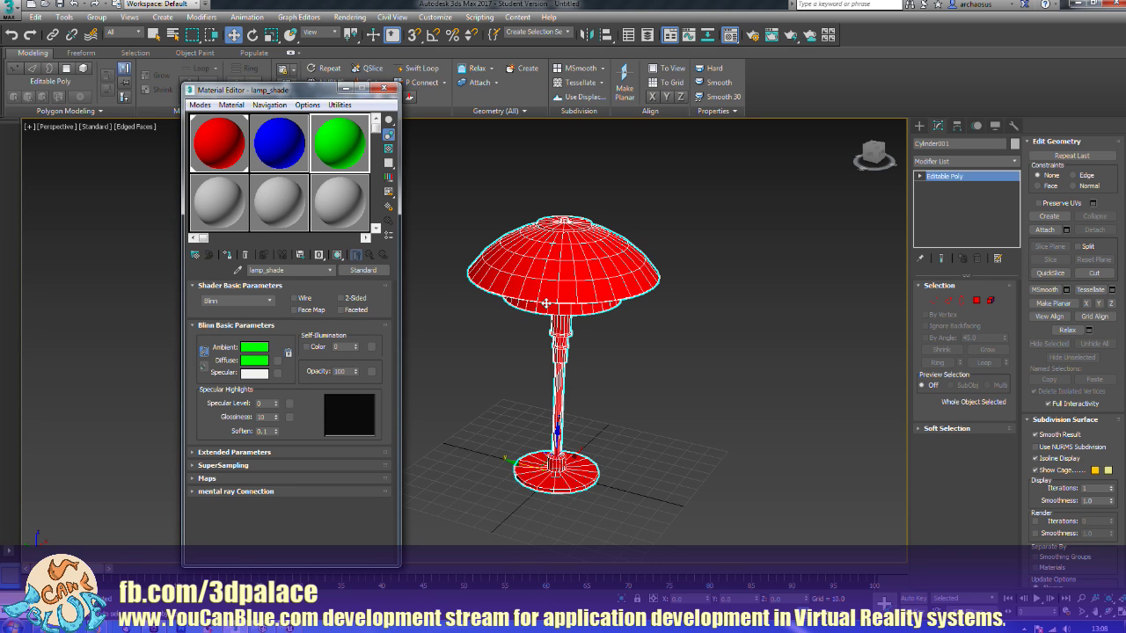
Step: Select the lampshade elements and assign the green lamp_shade material to them
click(991, 300)
drag(676, 233, 598, 320)
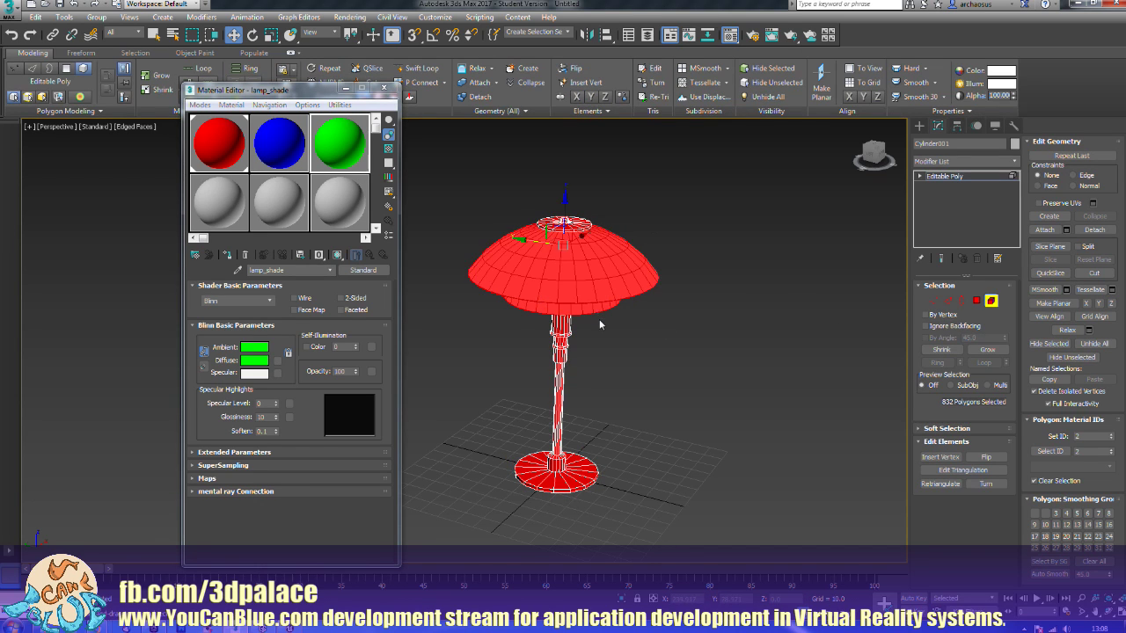
click(282, 157)
click(334, 146)
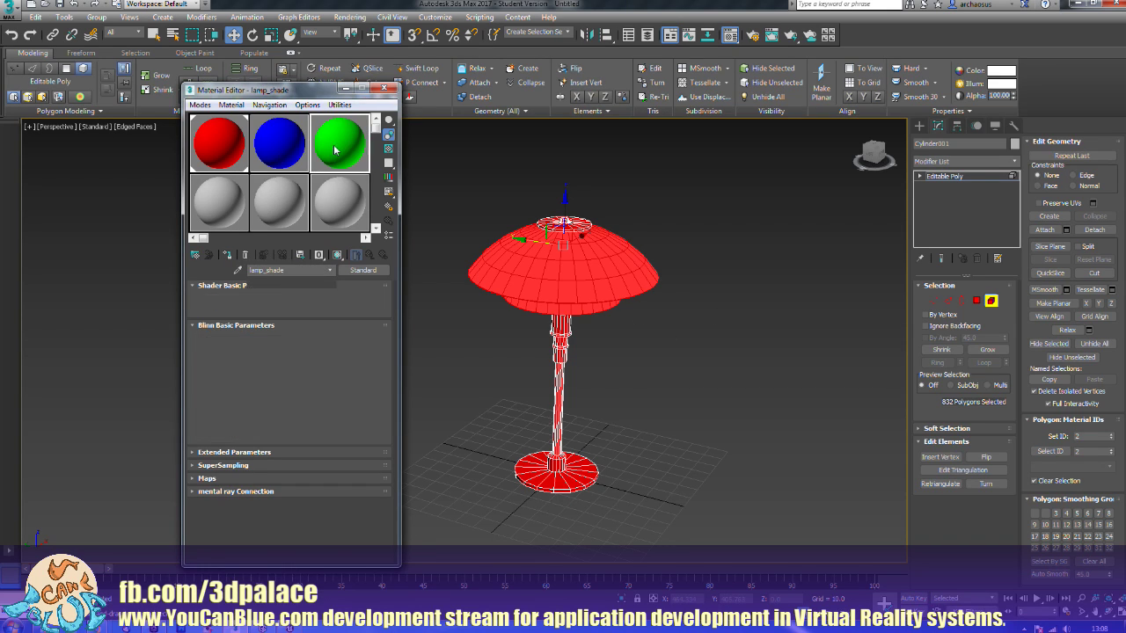
click(244, 257)
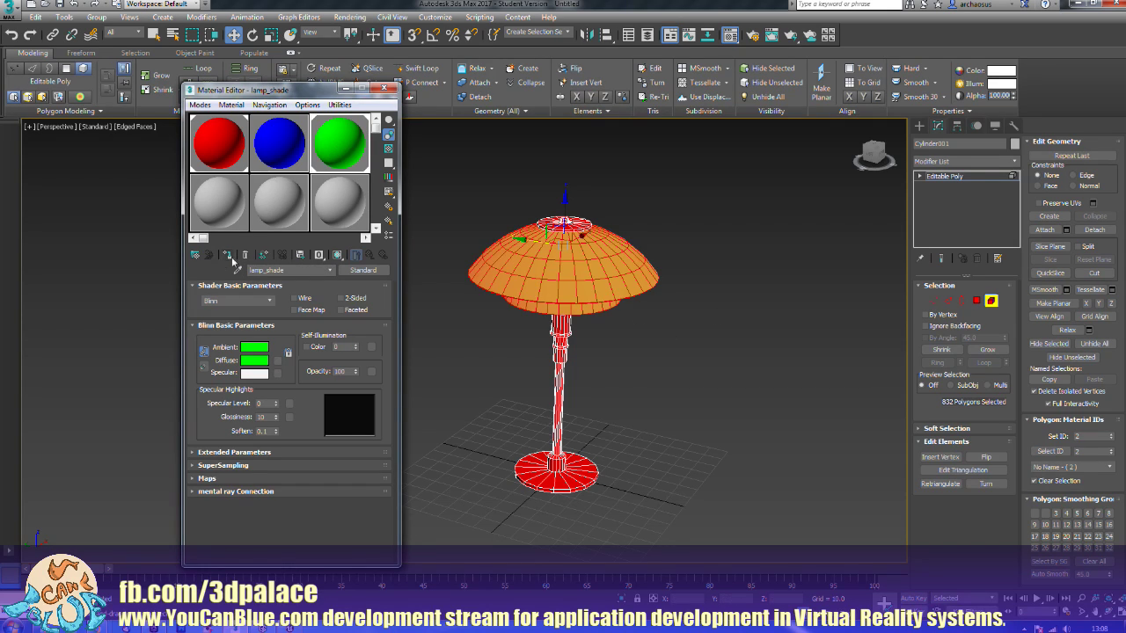
click(520, 390)
Step: Select the light section's side polygons beneath the inner shade, grow the selection over the whole section and assign the blue light material
scroll(528, 363, up, 8)
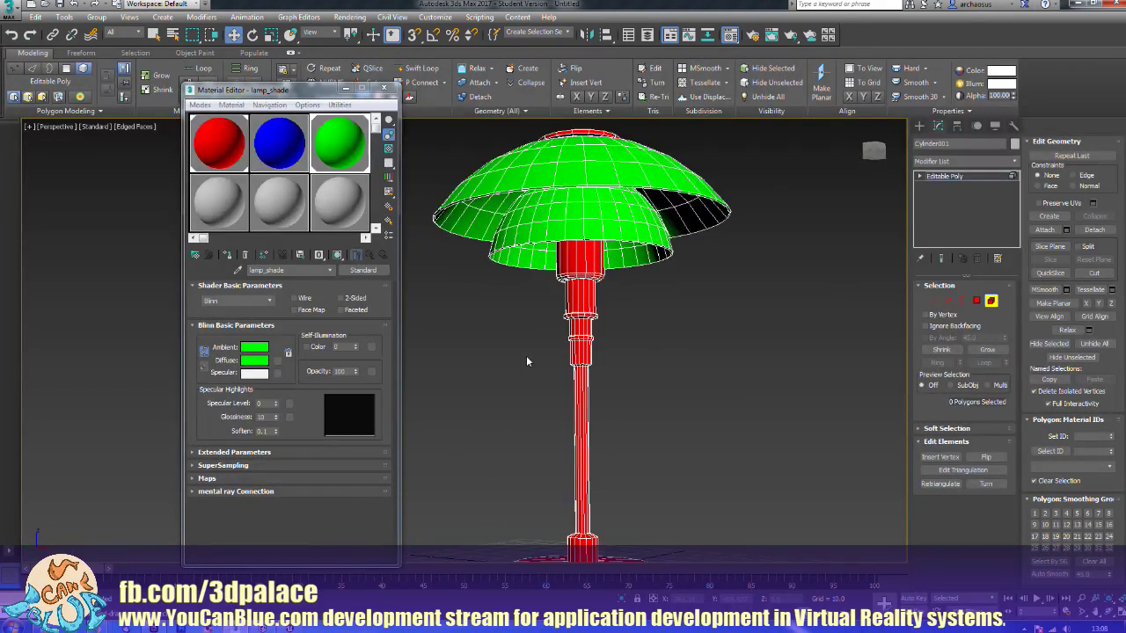
alt+middle_drag(628, 298, 624, 310)
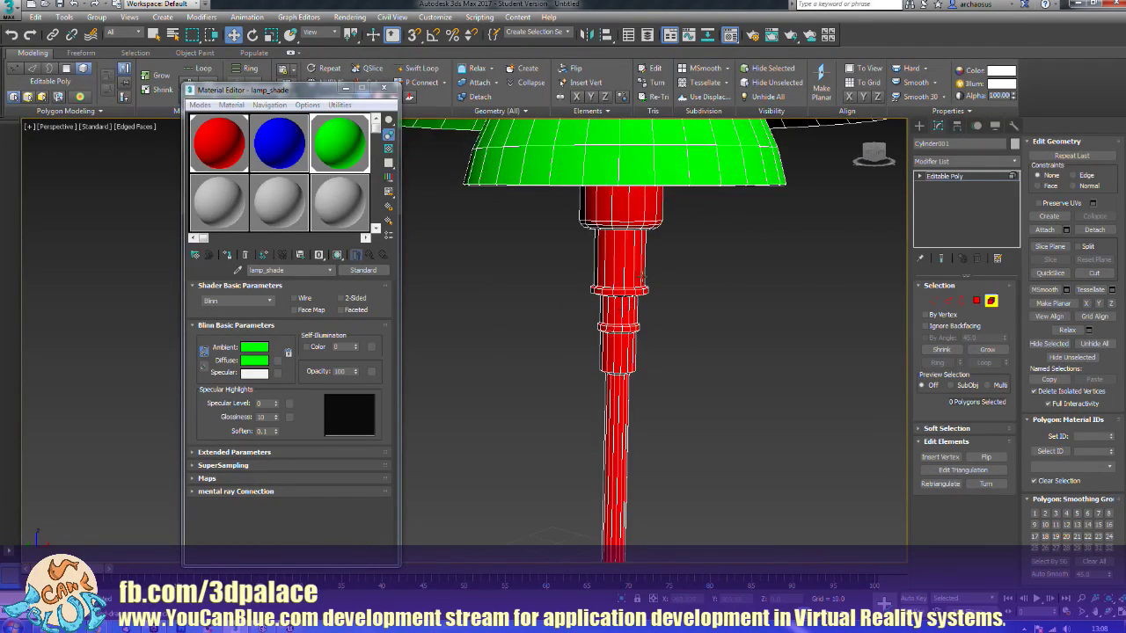
middle_drag(651, 244, 639, 299)
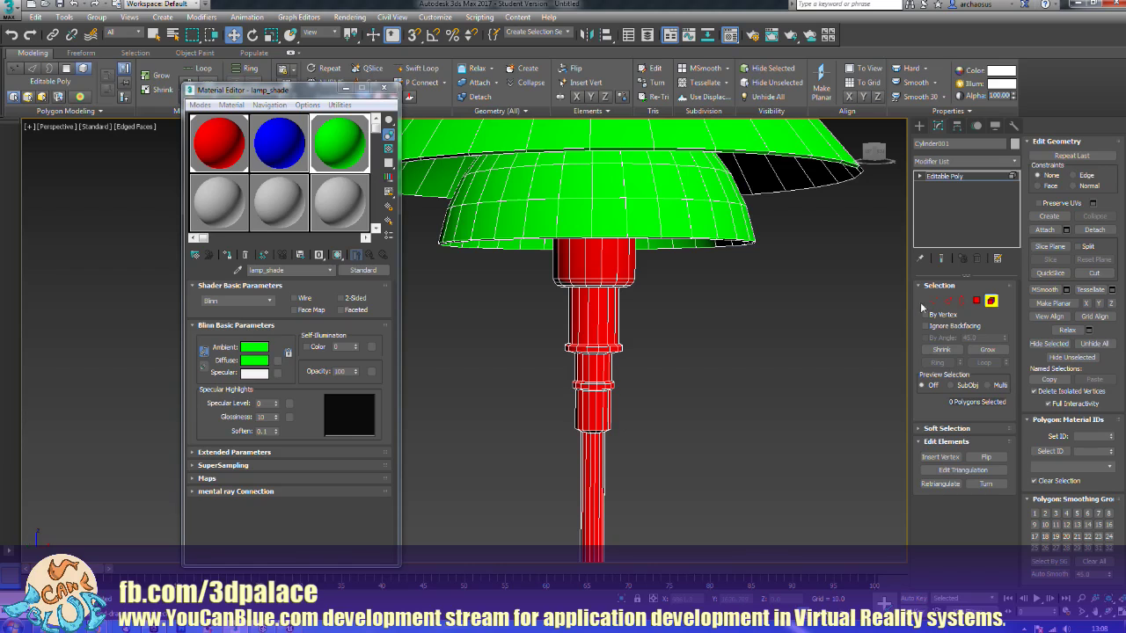
click(976, 301)
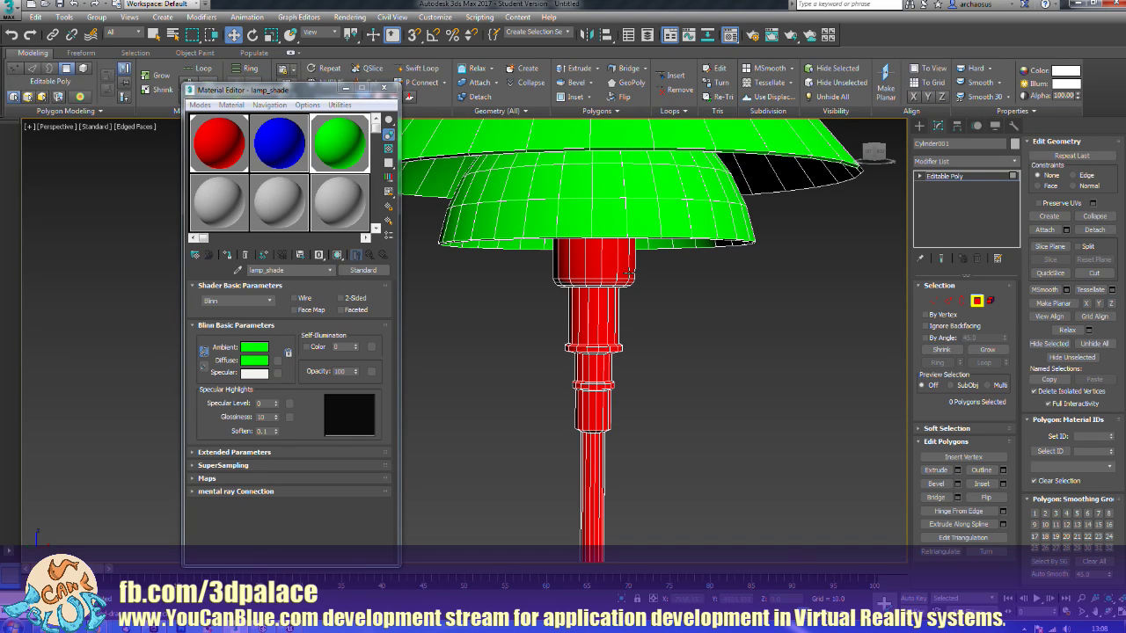
drag(645, 267, 545, 269)
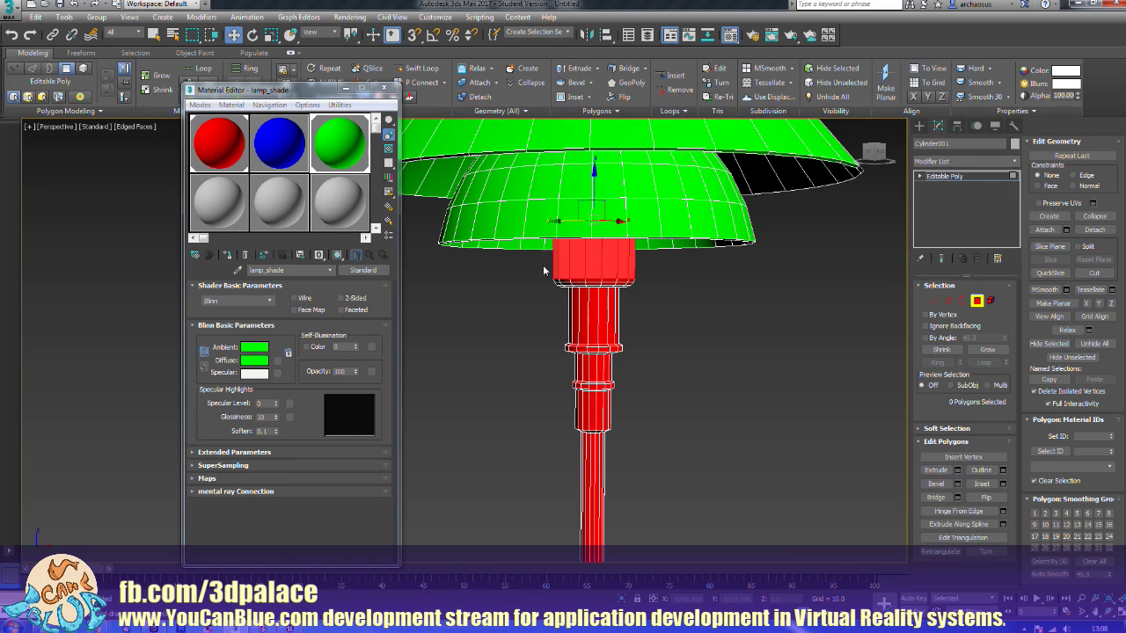
alt+middle_drag(529, 279, 534, 236)
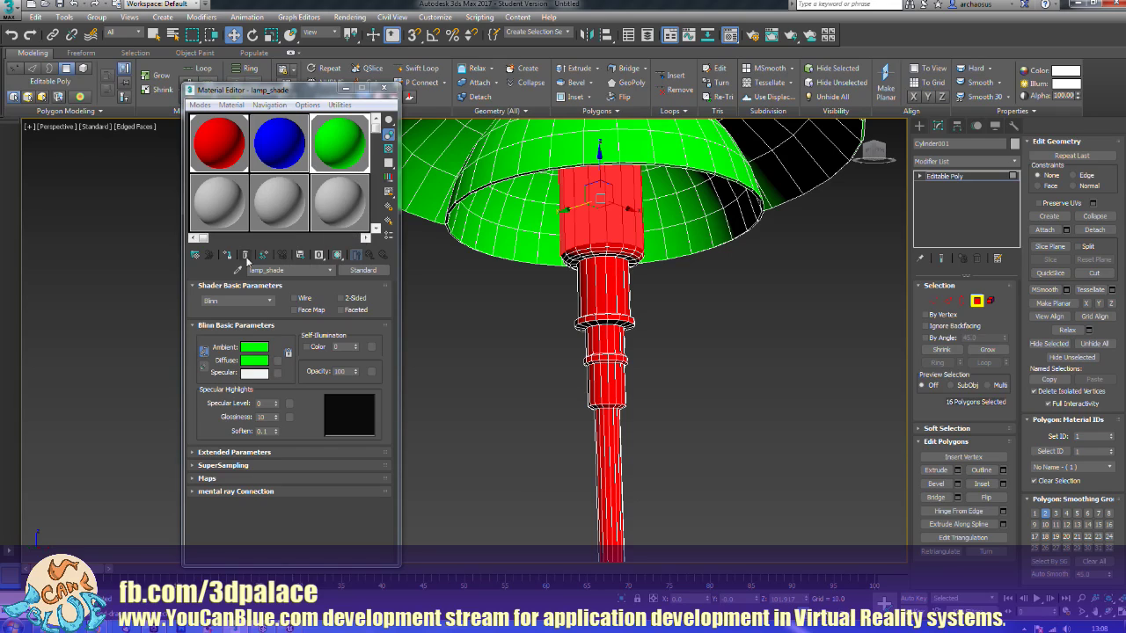
click(987, 350)
click(989, 351)
click(991, 351)
click(993, 352)
click(994, 352)
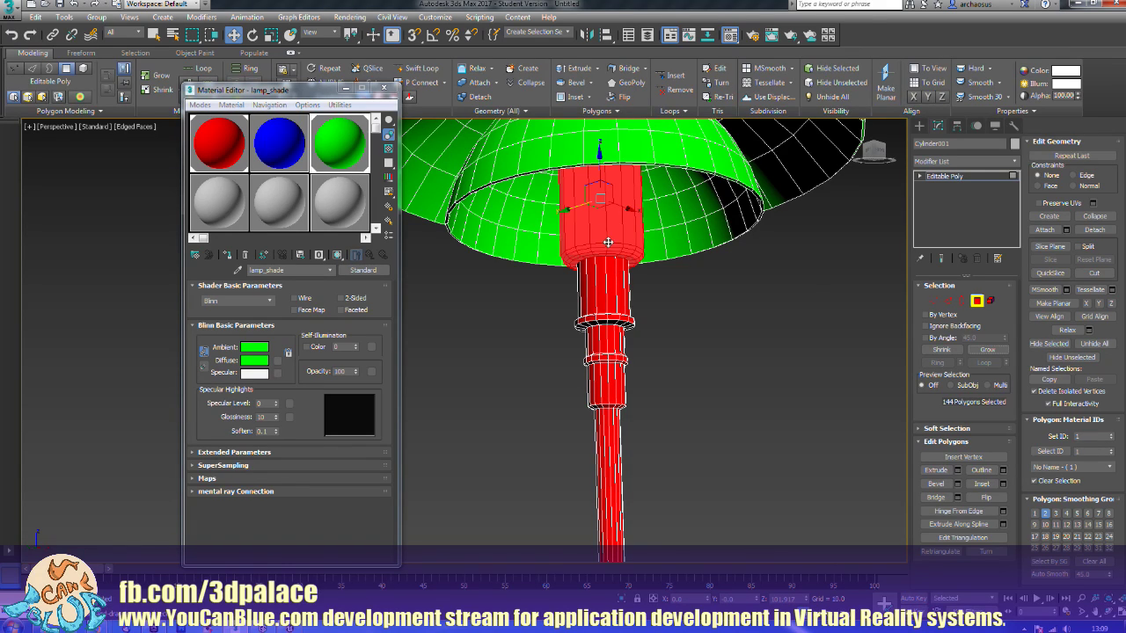
click(284, 139)
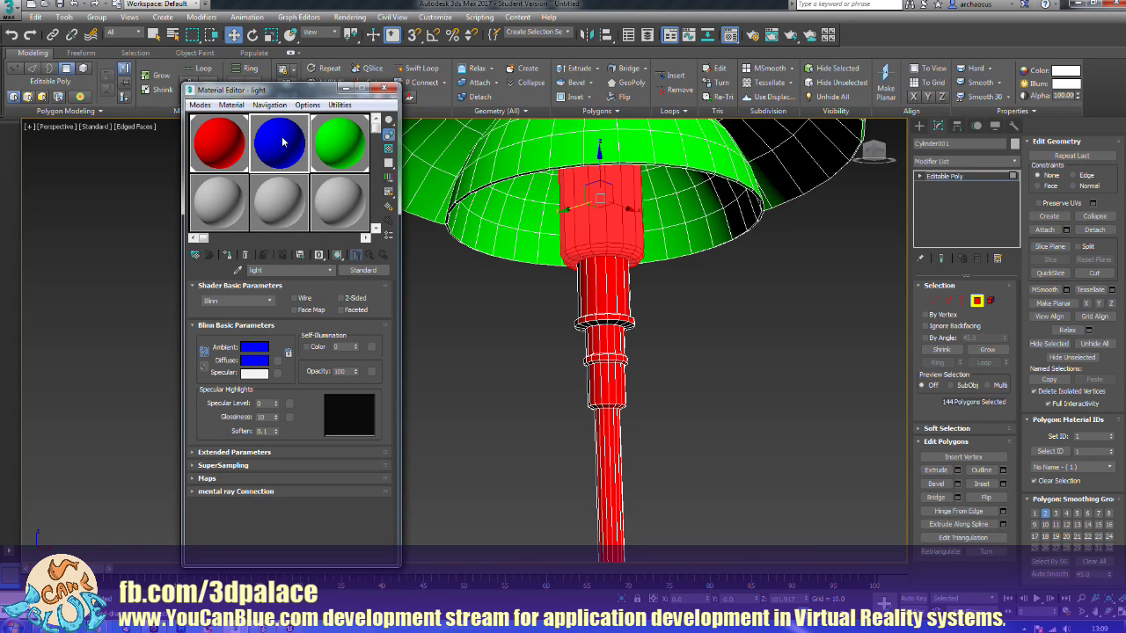
click(226, 254)
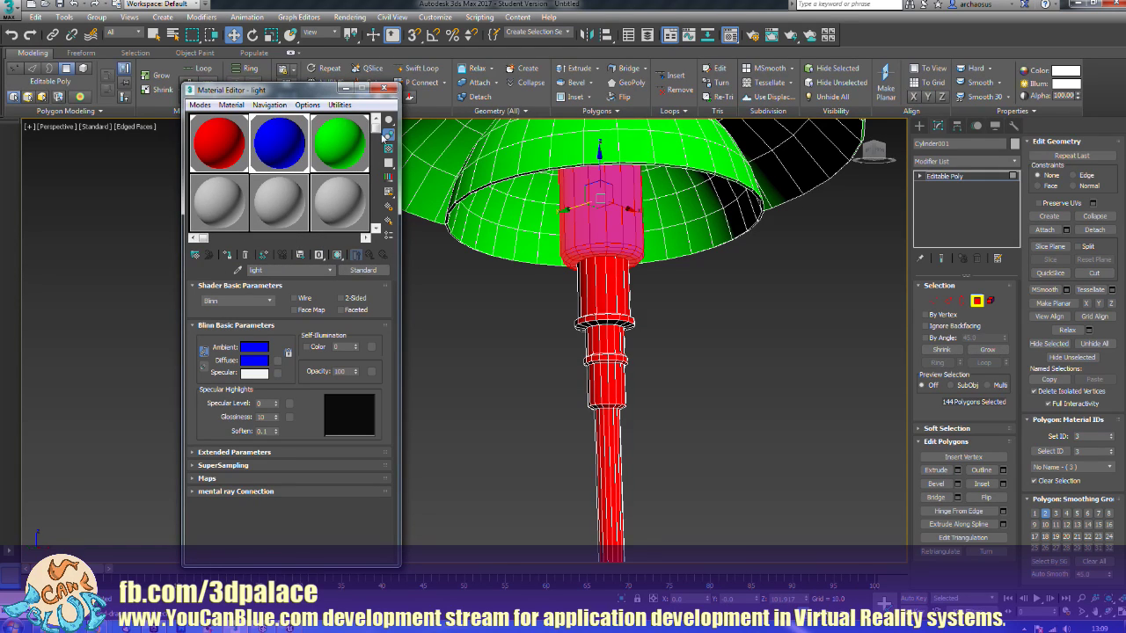
Step: Close the Material Editor, then leave polygon editing with the lamp deselected
click(384, 89)
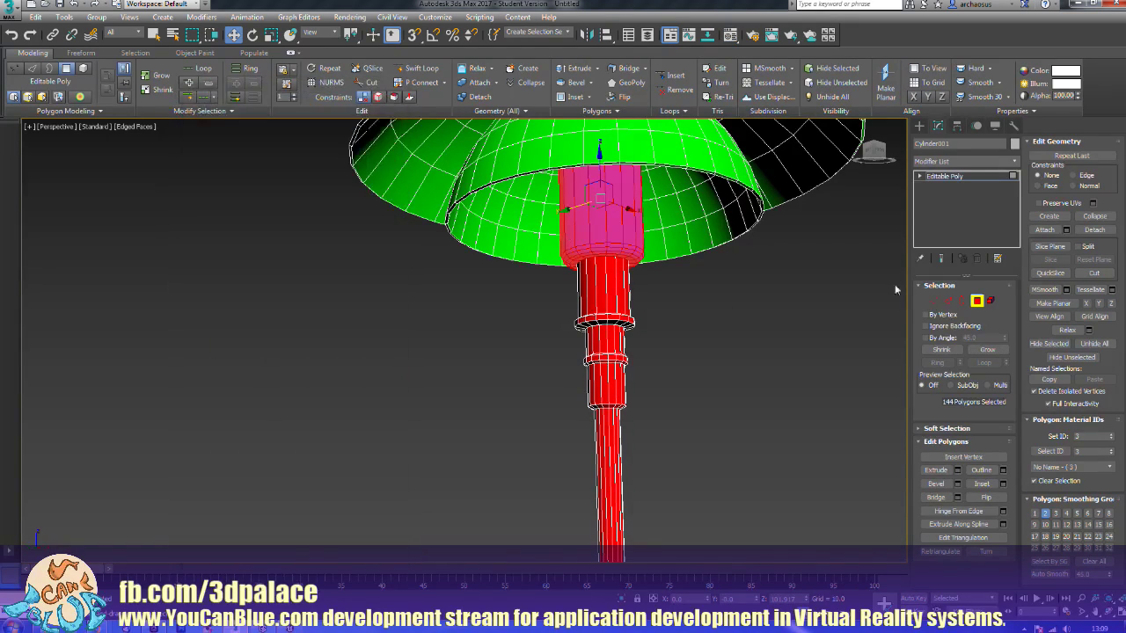
click(976, 300)
scroll(783, 326, down, 6)
click(818, 320)
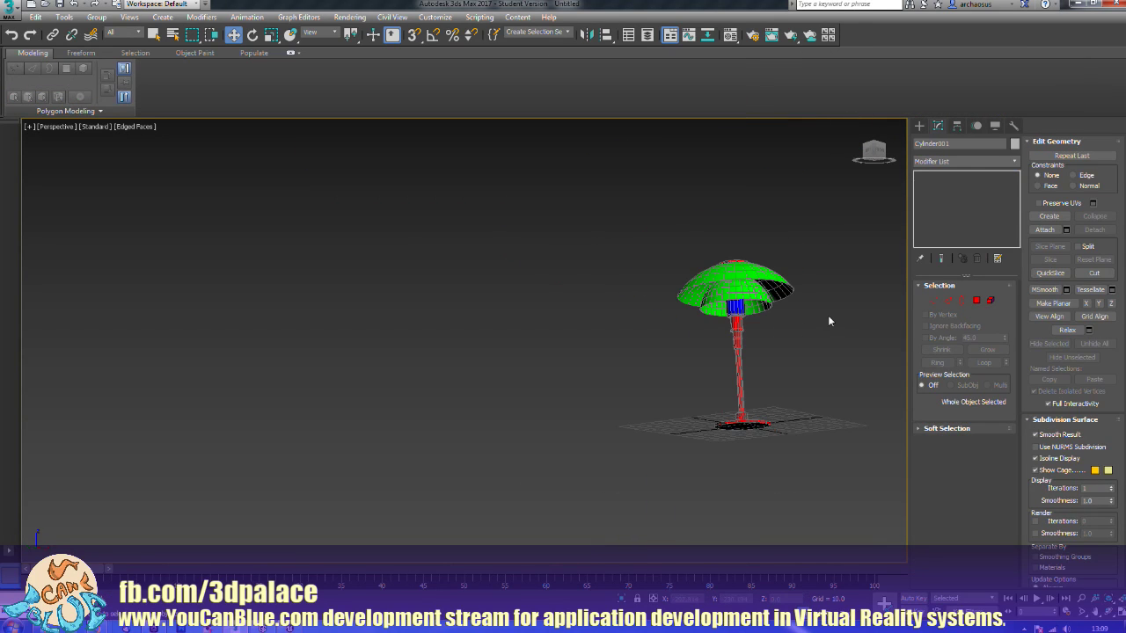
alt+middle_drag(803, 314, 697, 257)
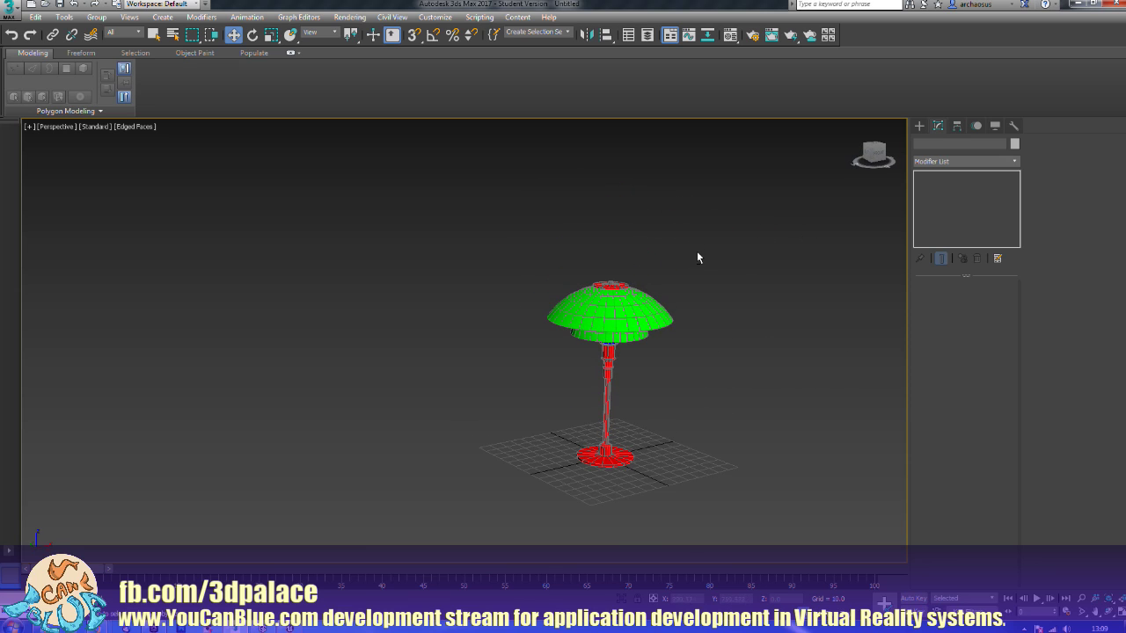
Step: Check the scene's triangle count with the Polygon Counter utility and inspect the whole lamp
click(919, 126)
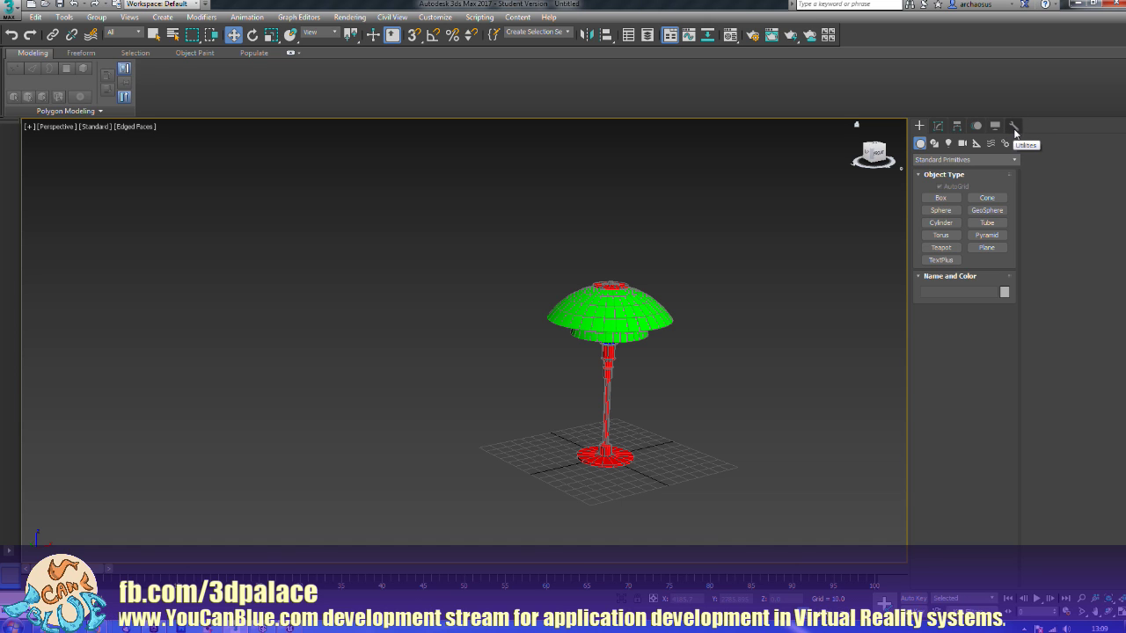
click(1014, 130)
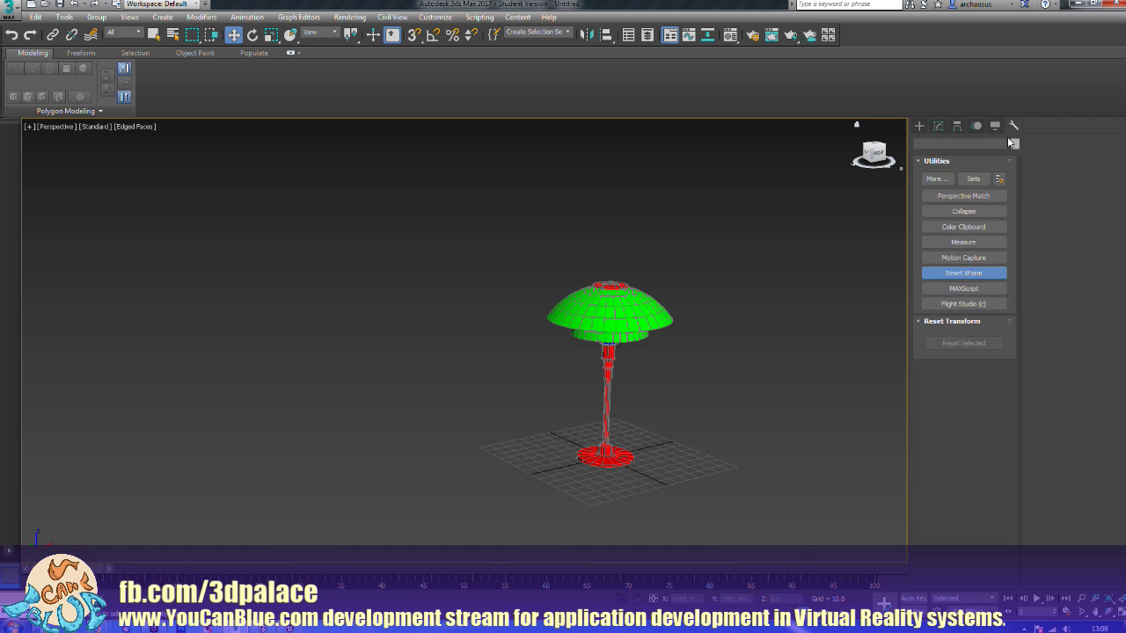
click(934, 180)
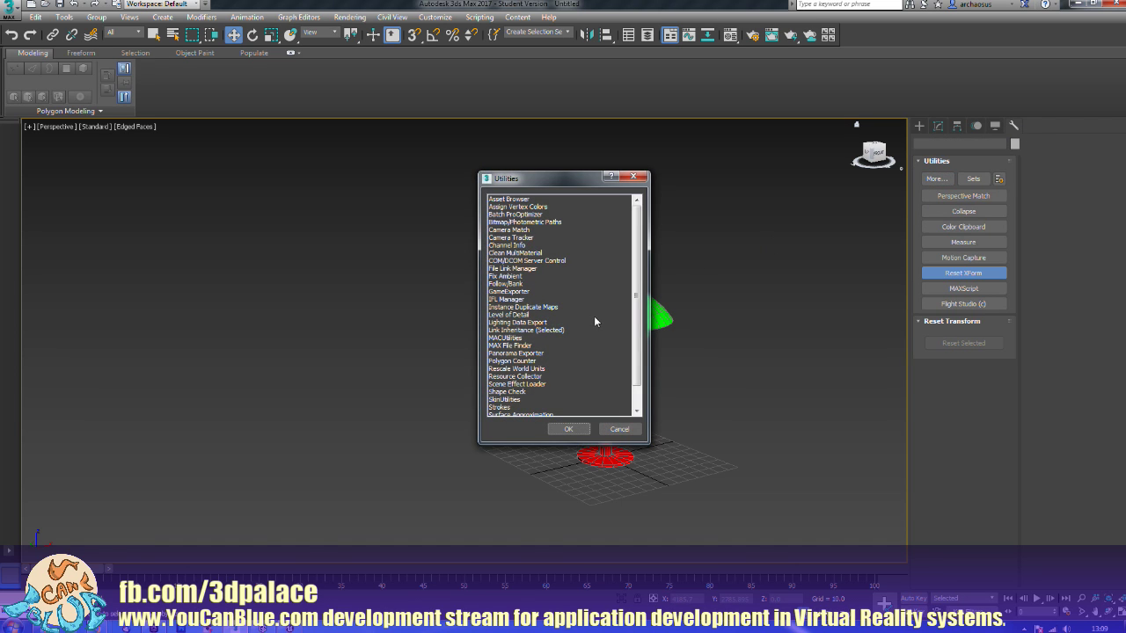
double_click(537, 360)
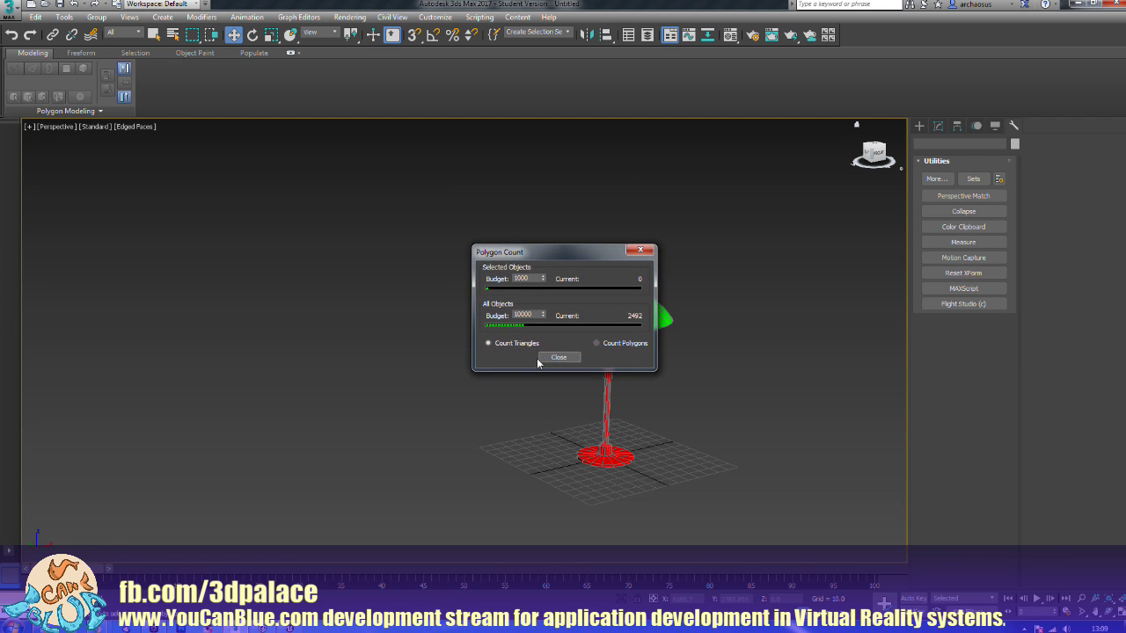
click(641, 249)
key(z)
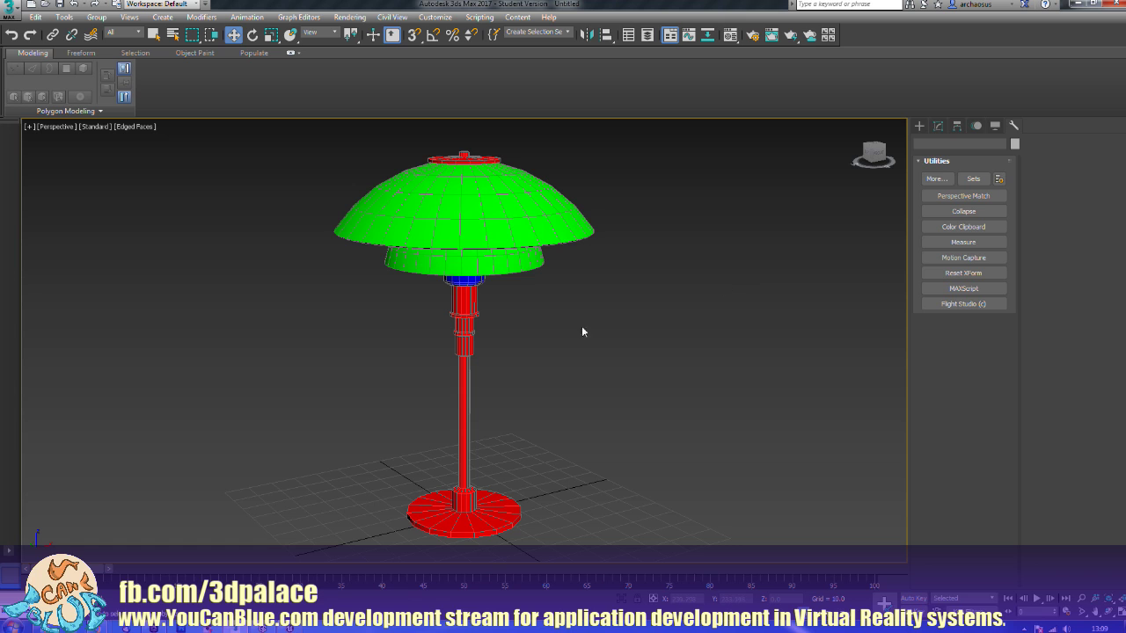
alt+middle_drag(561, 322, 604, 327)
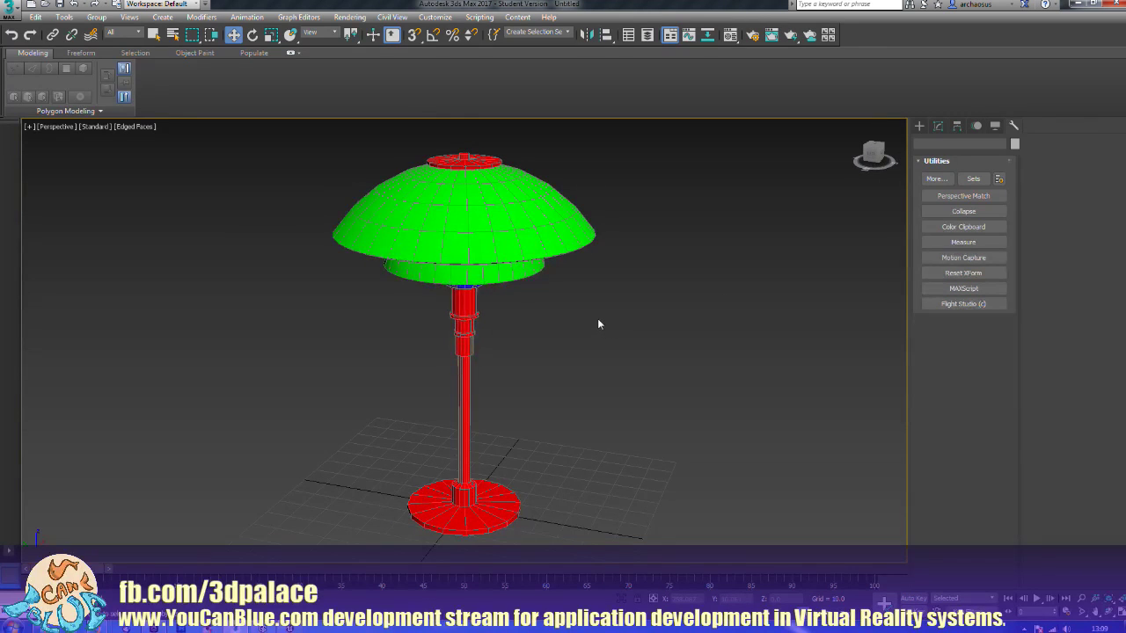
Step: Start saving the scene and create a new folder named Lamp_01 inside F:\stuff
key(ctrl+s)
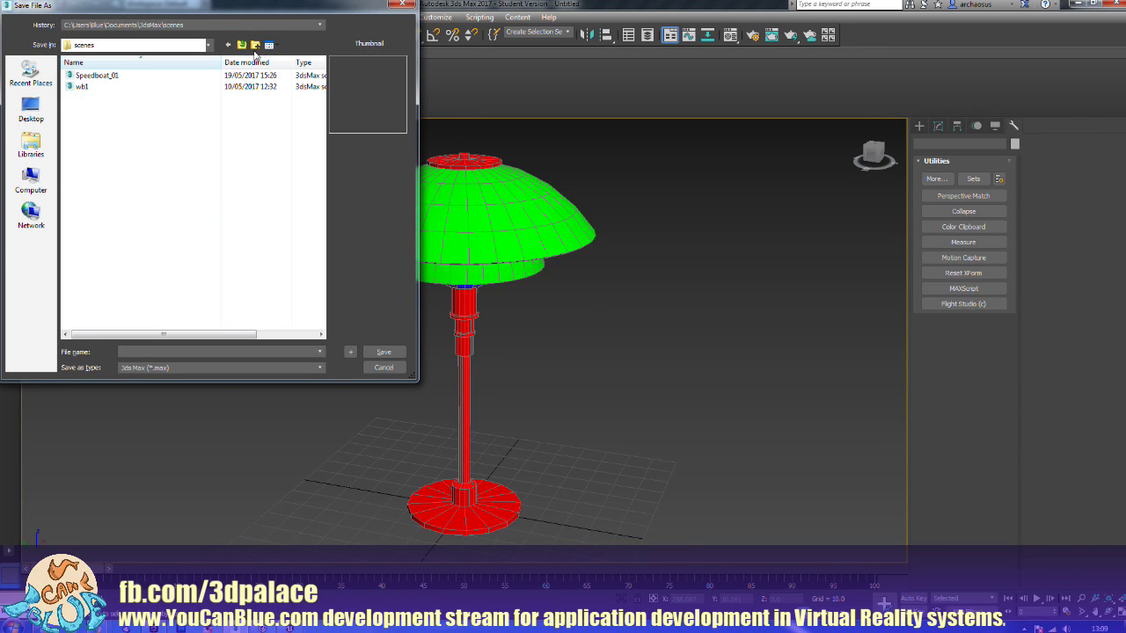
click(224, 24)
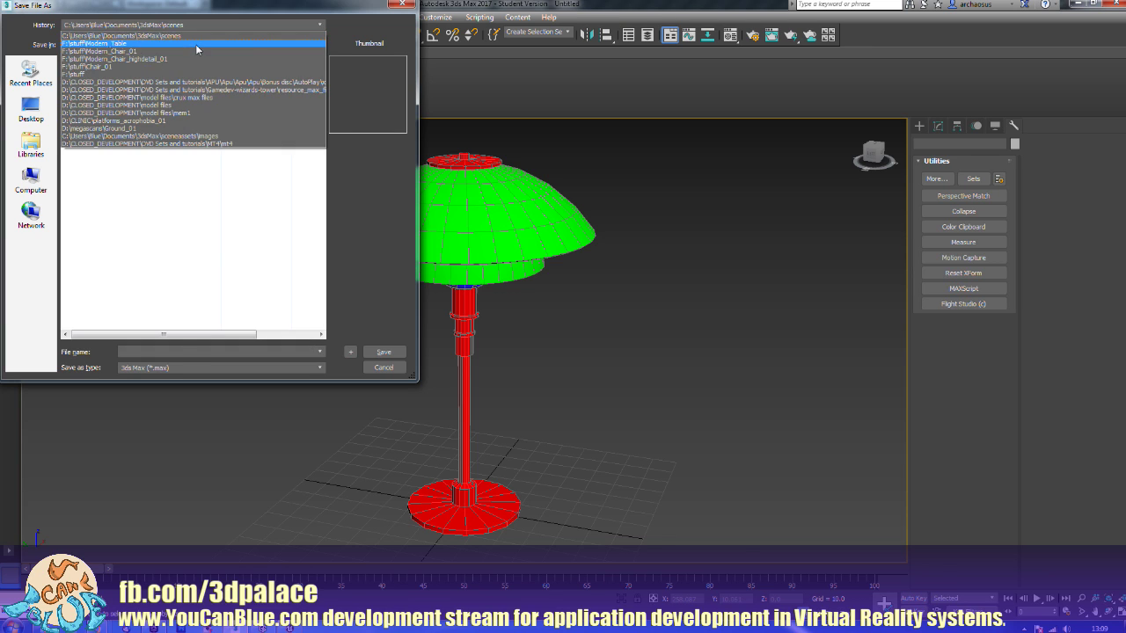
click(195, 43)
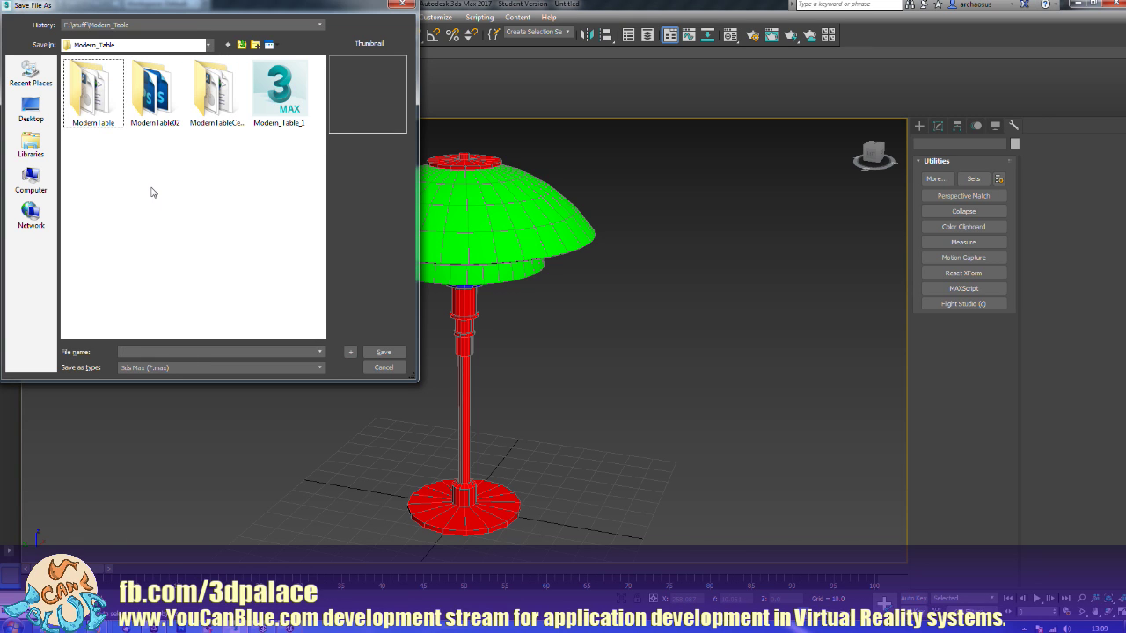
click(242, 44)
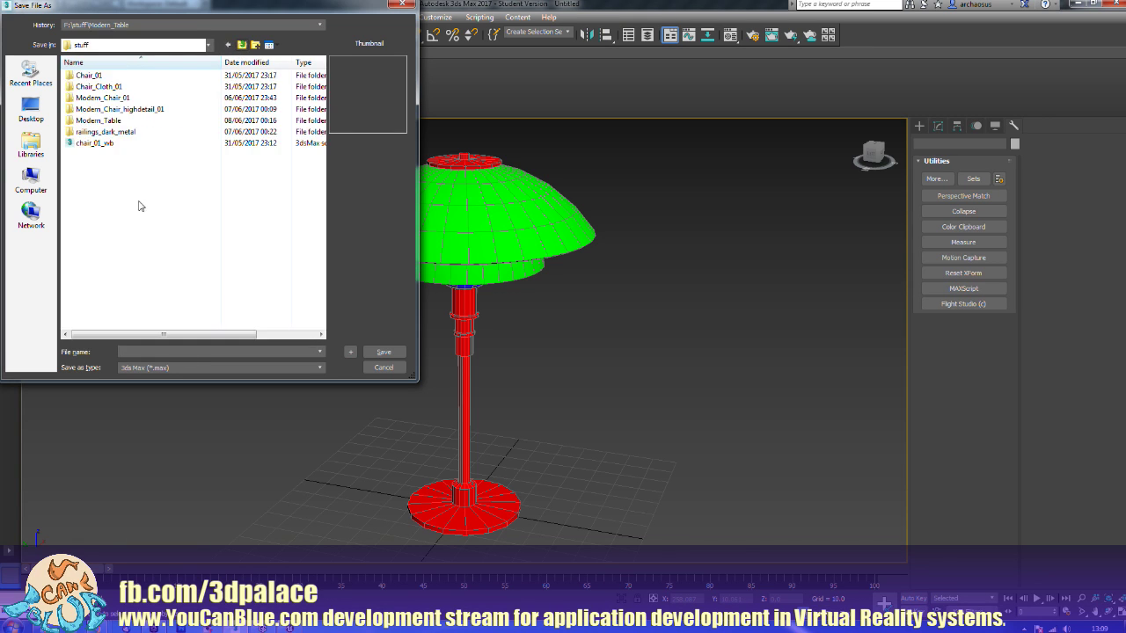
right_click(132, 210)
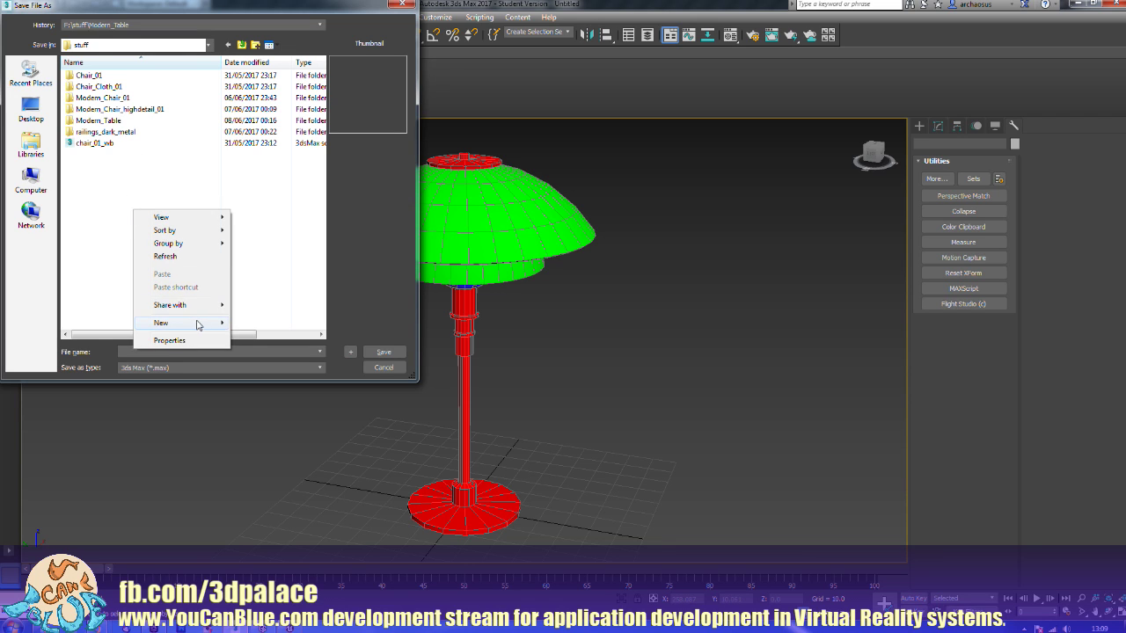
mouse_move(198, 323)
click(248, 323)
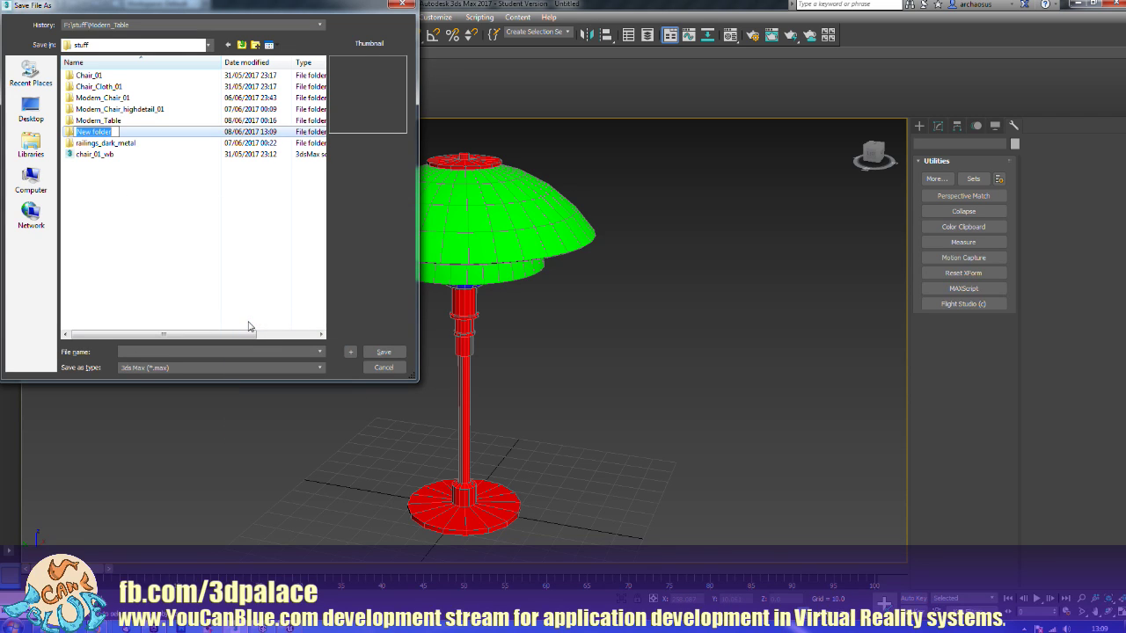
text(Lamp_01)
key(Return)
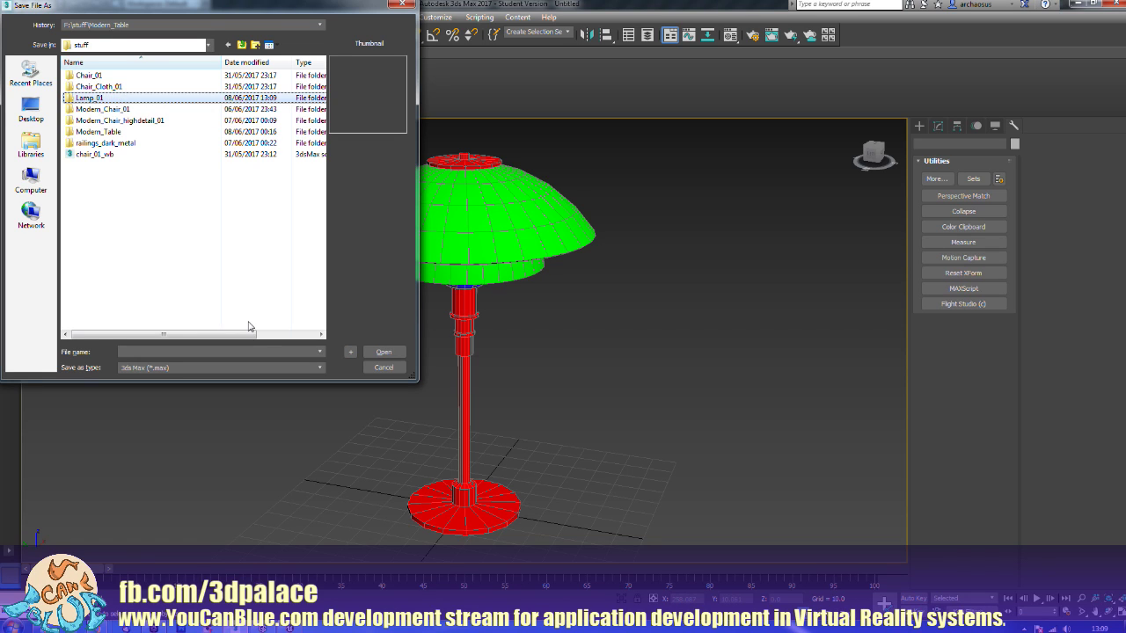
Step: Save the scene as Lamp_Small inside the Lamp_01 folder
double_click(132, 100)
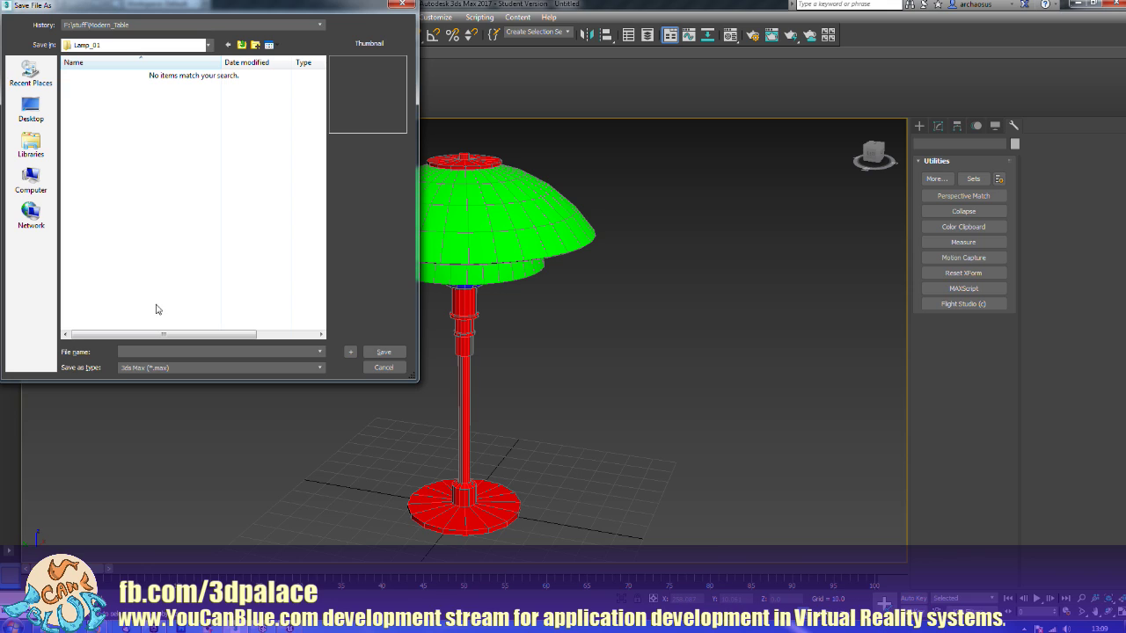
click(165, 352)
text(Lamp_Small)
click(380, 353)
Step: Select the whole lamp and rename the object Lamp_01
scroll(585, 353, down, 3)
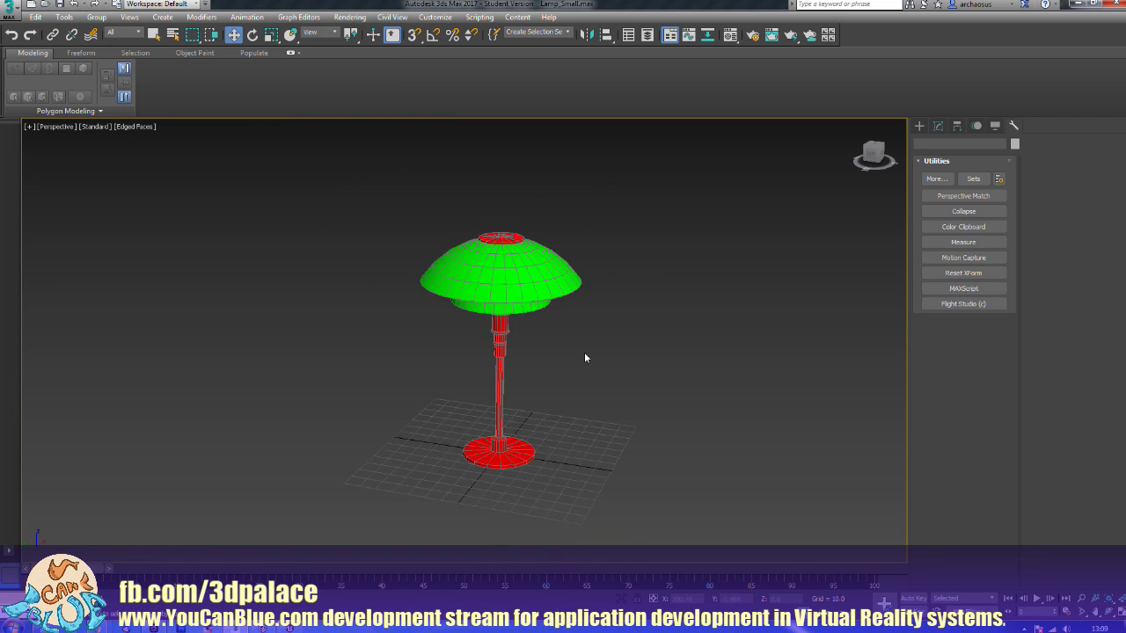
scroll(584, 358, down, 2)
middle_drag(589, 347, 580, 366)
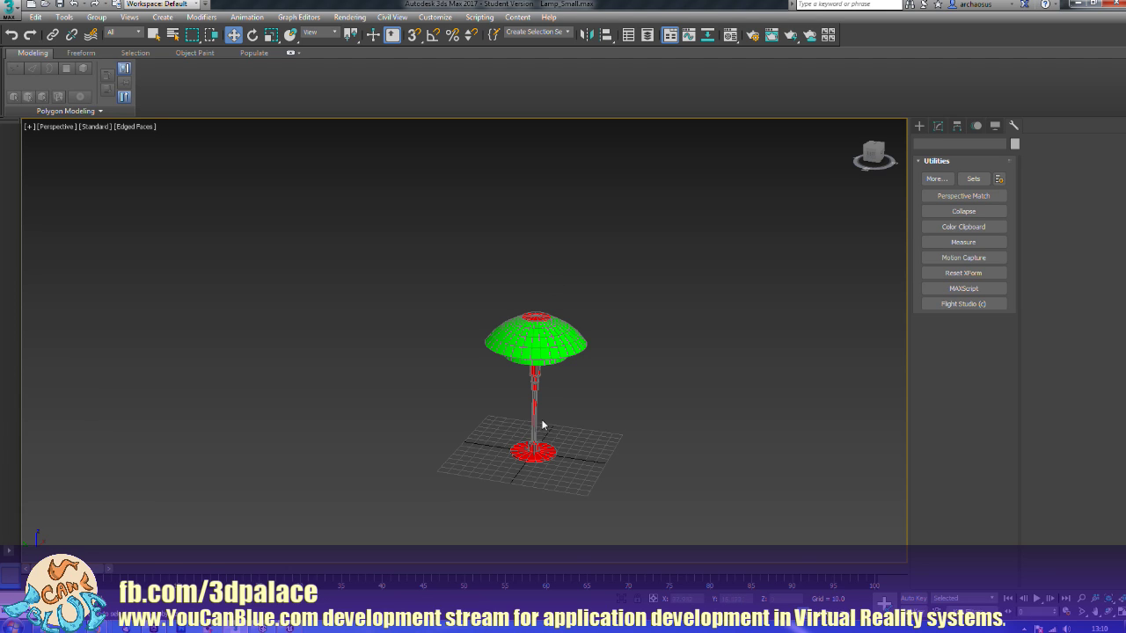
middle_drag(657, 332, 651, 347)
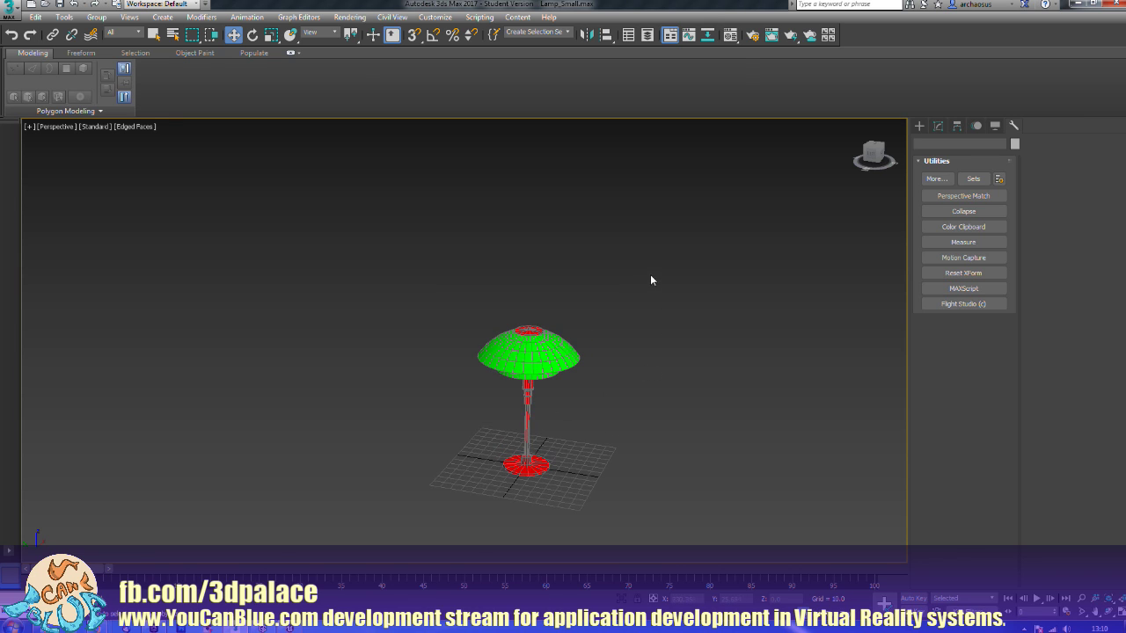
drag(650, 275, 419, 470)
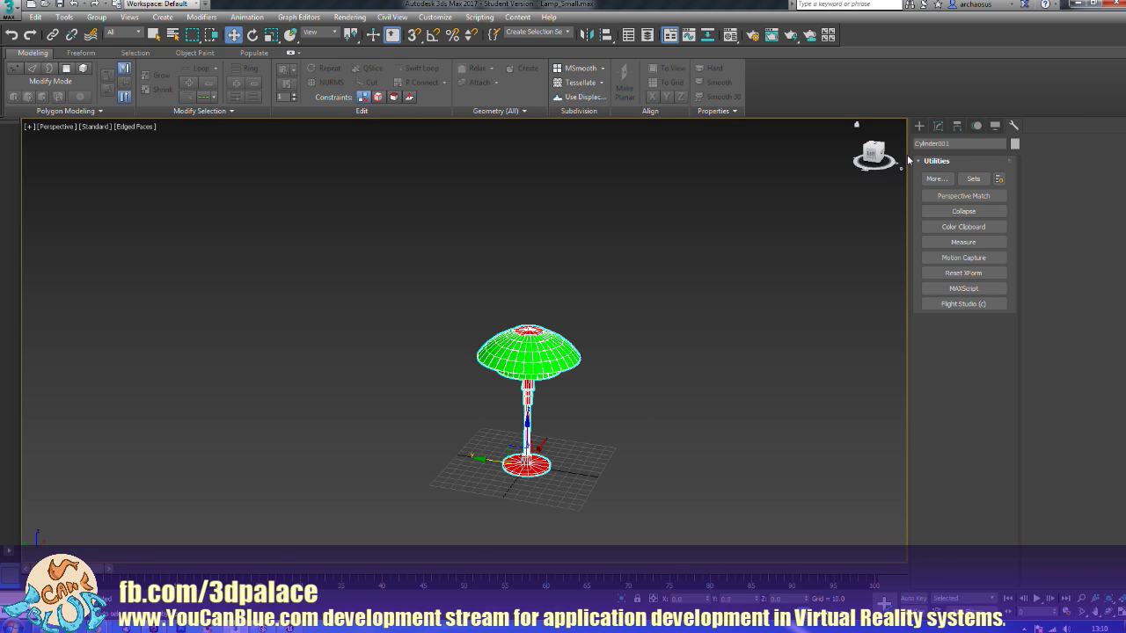
click(941, 142)
double_click(957, 142)
text(OL)
text(mp_01)
key(Return)
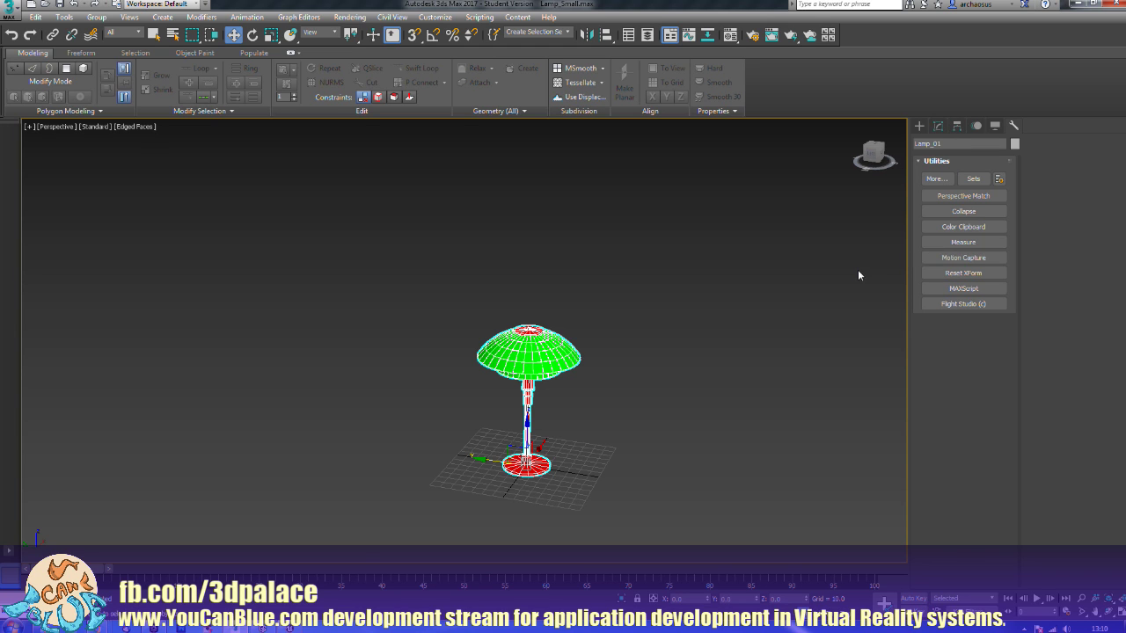
Step: Apply an Unwrap UVW modifier to the lamp and open its UV editor
click(661, 329)
click(480, 379)
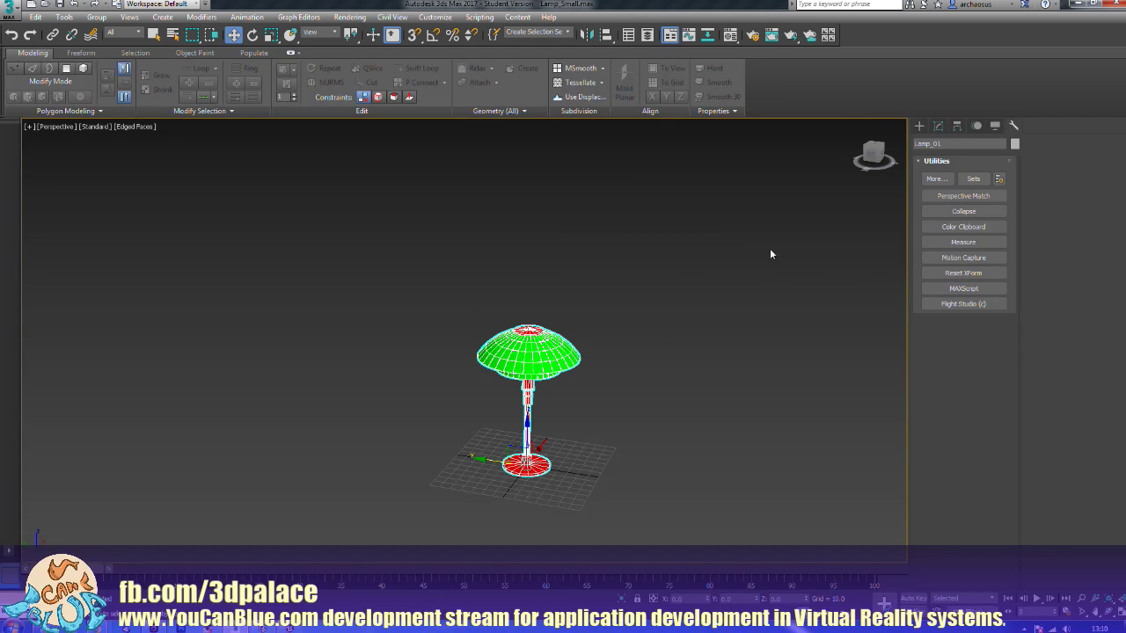
click(937, 128)
click(964, 161)
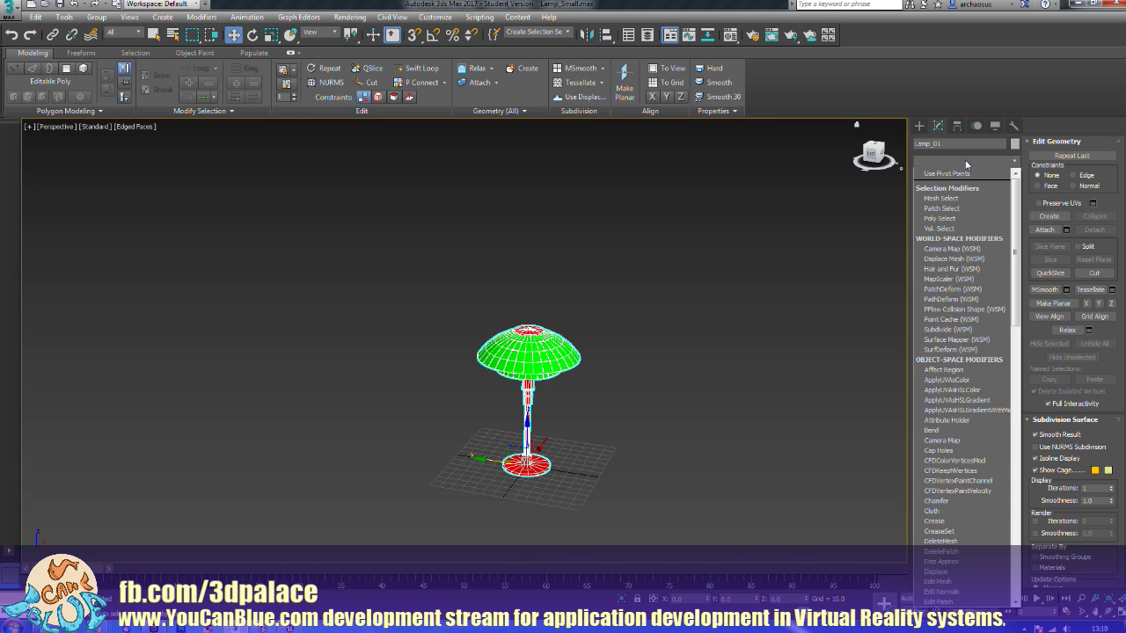
key(u)
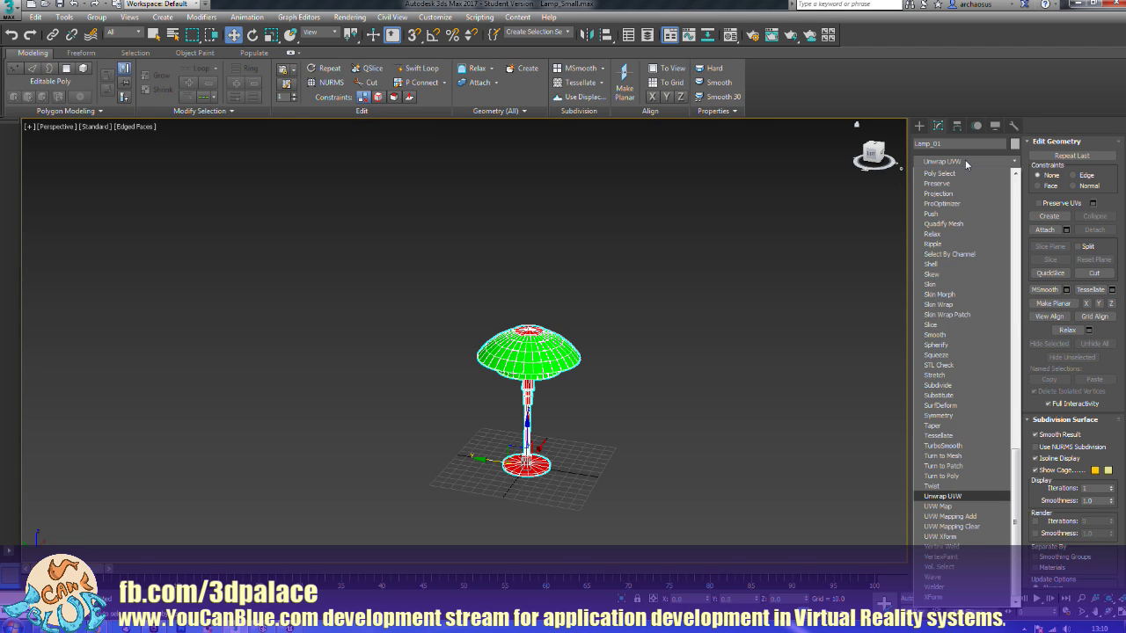
key(Return)
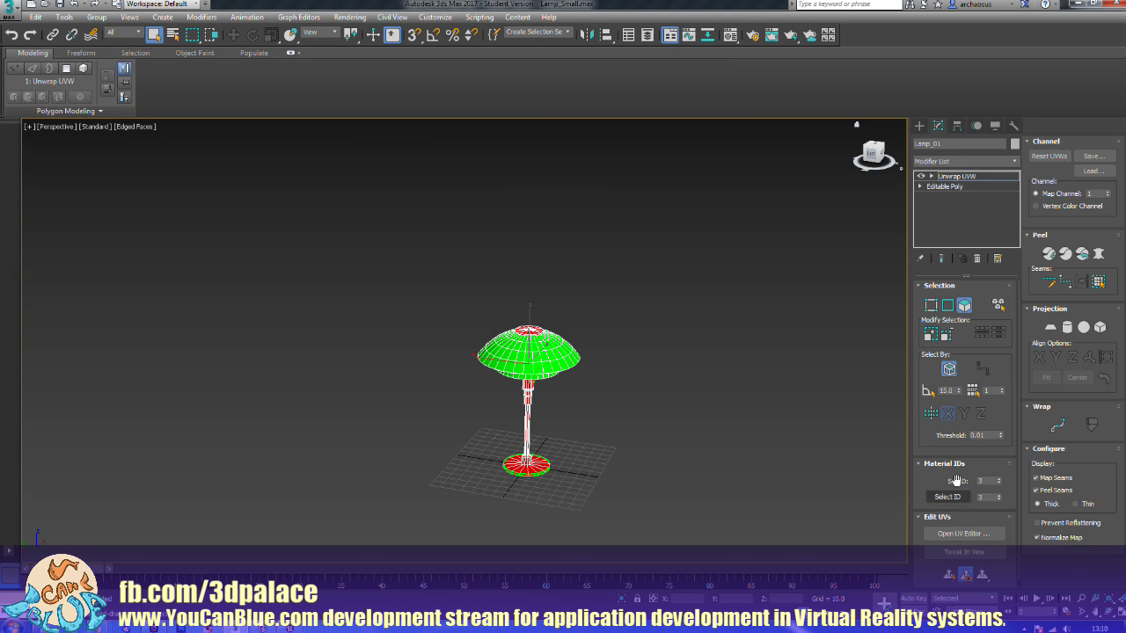
click(962, 534)
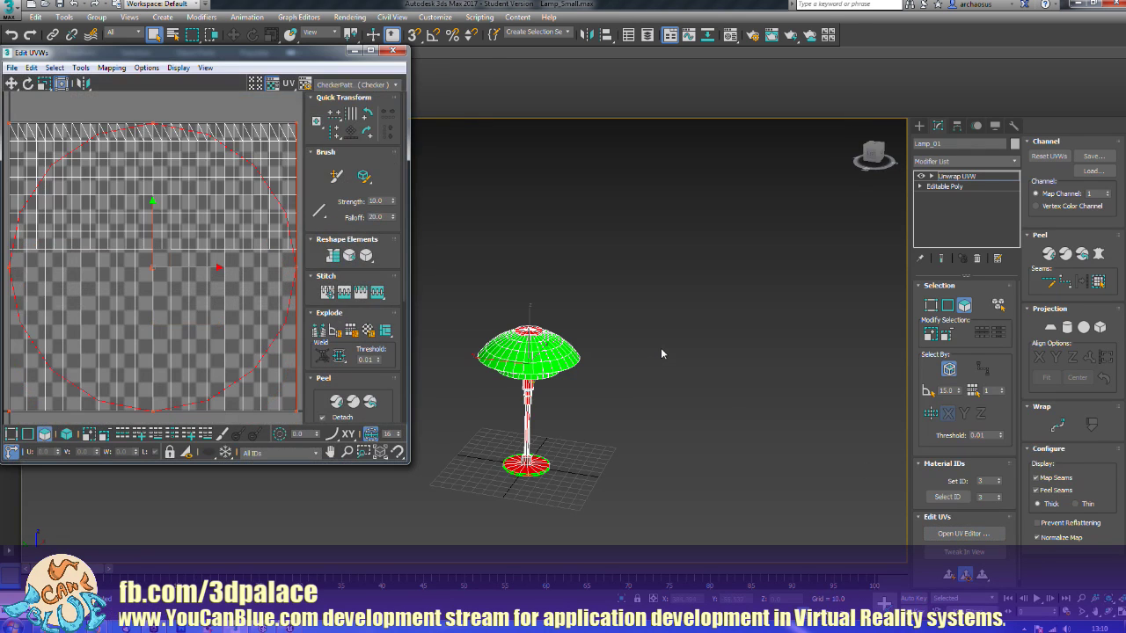
Step: Select all the lamp's UV faces, enlarge the UV editor, pack the elements and inspect the resulting layout
key(ctrl+a)
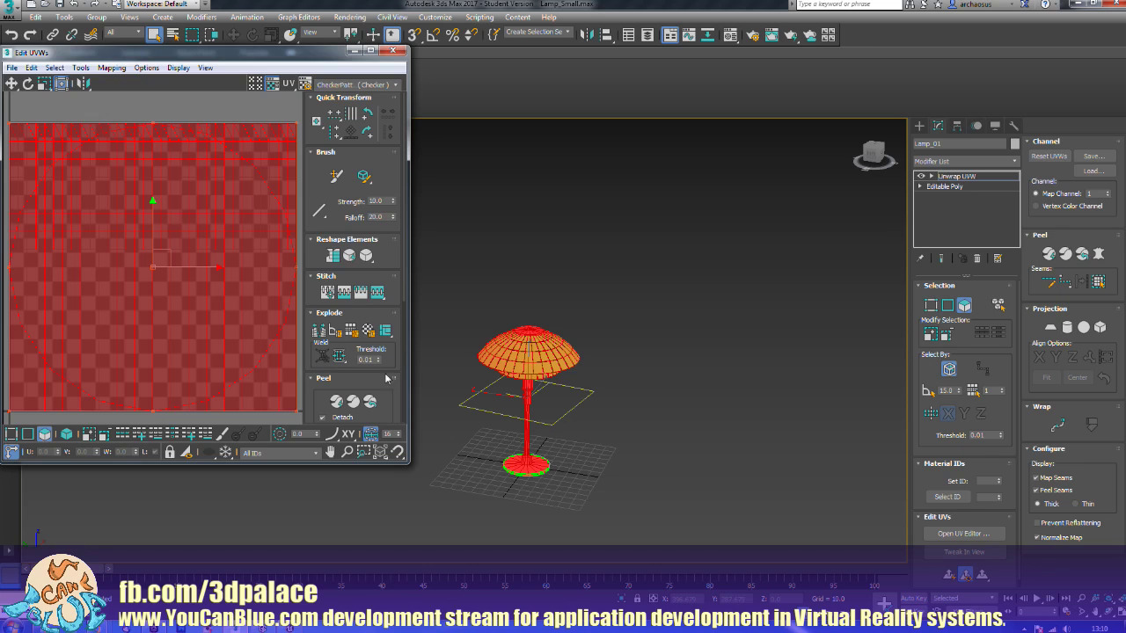
drag(407, 462, 481, 568)
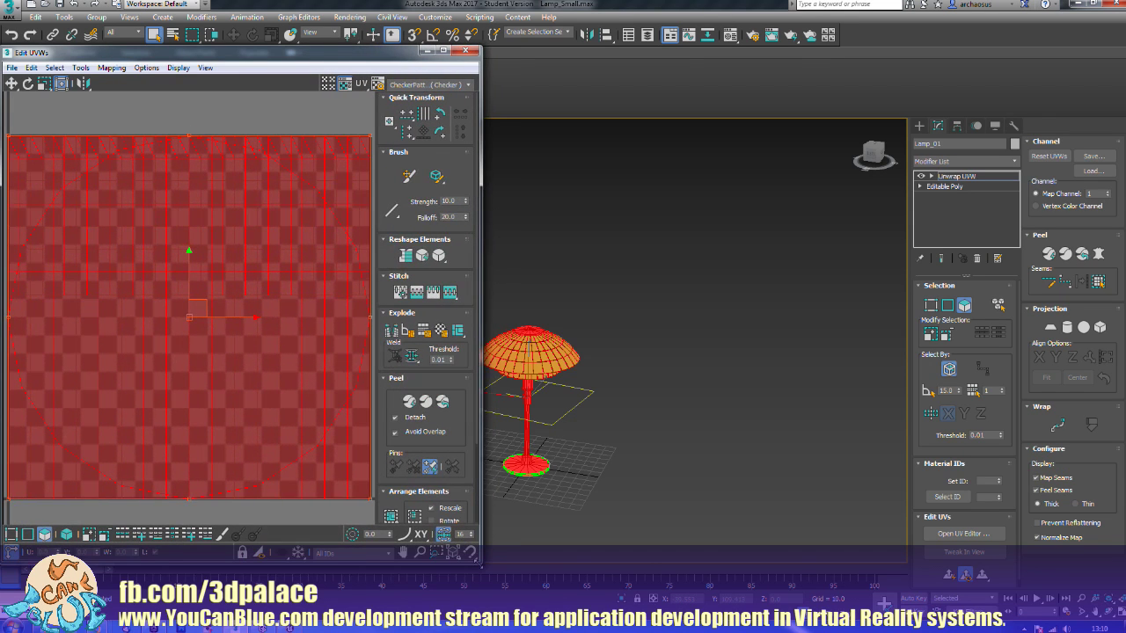
click(390, 517)
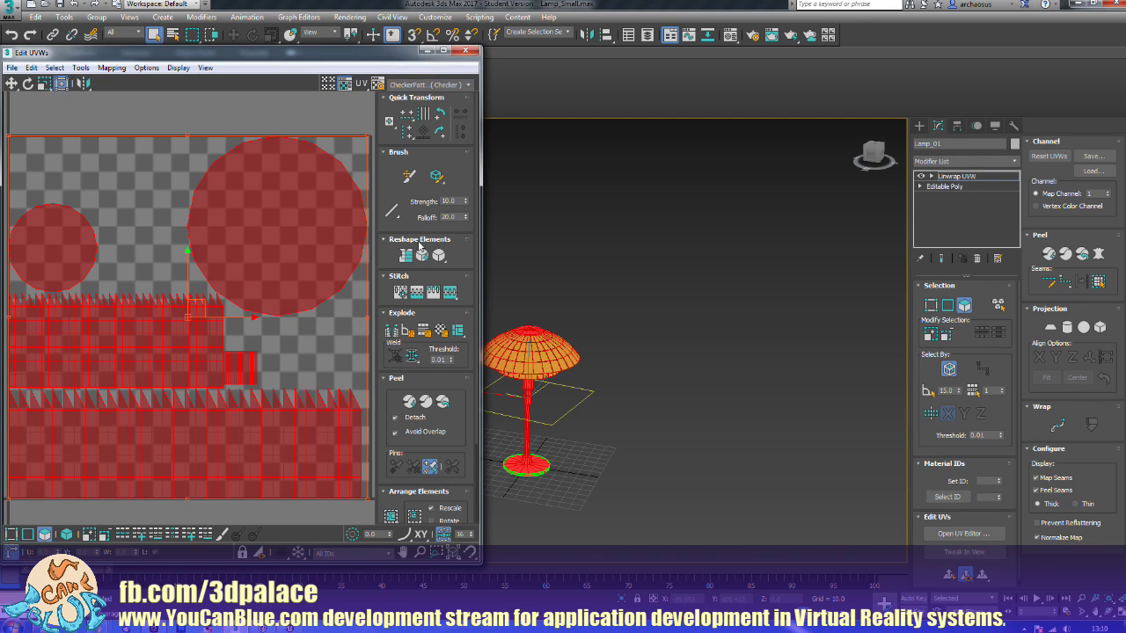
click(334, 354)
scroll(242, 373, up, 8)
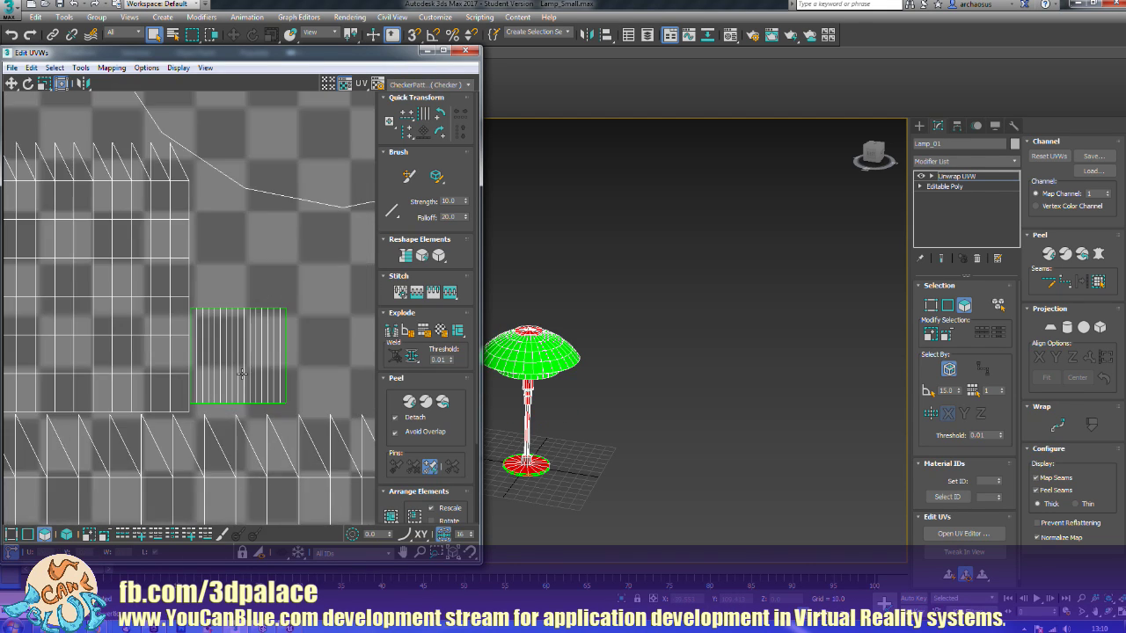
scroll(242, 374, down, 10)
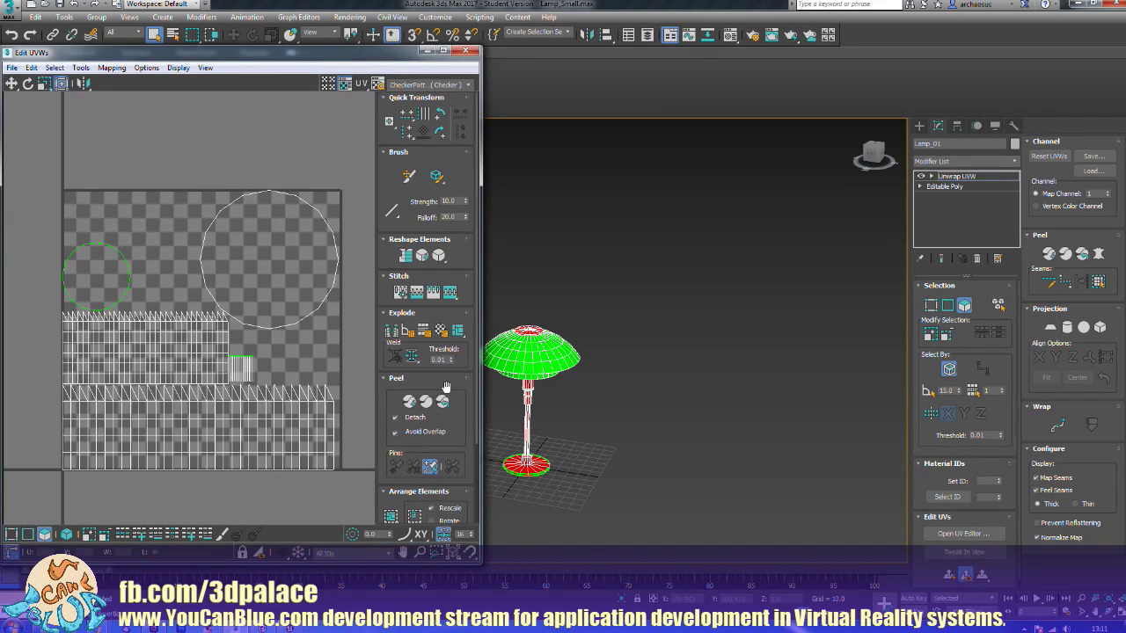
middle_drag(611, 393, 663, 374)
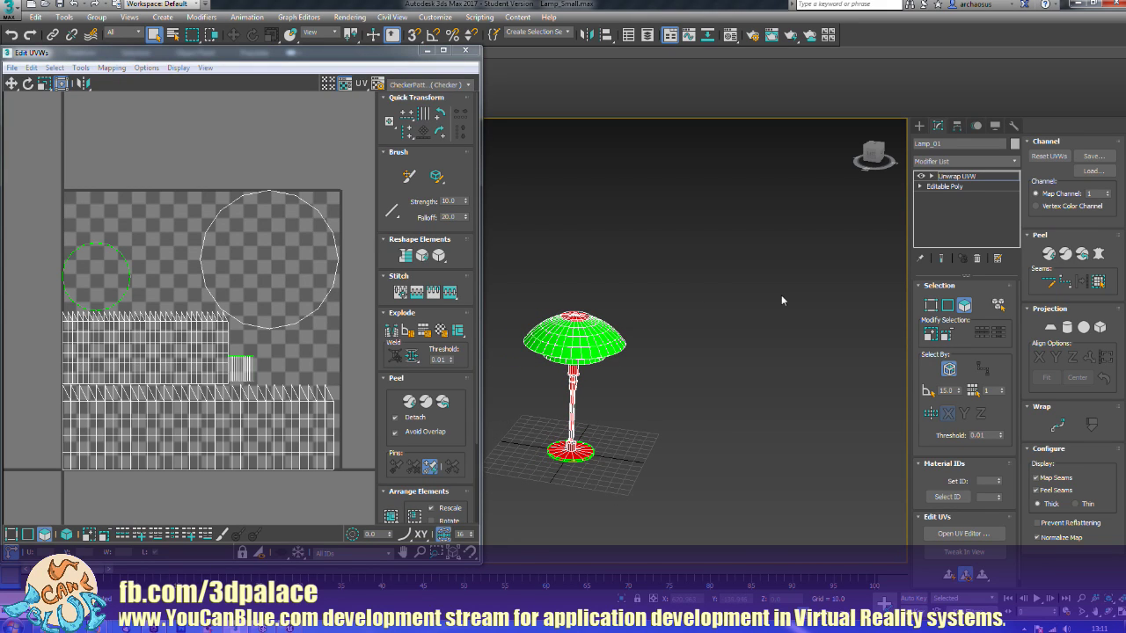
Step: Flatten-map all the lamp's UV faces with a polygon angle threshold of 55
key(ctrl+a)
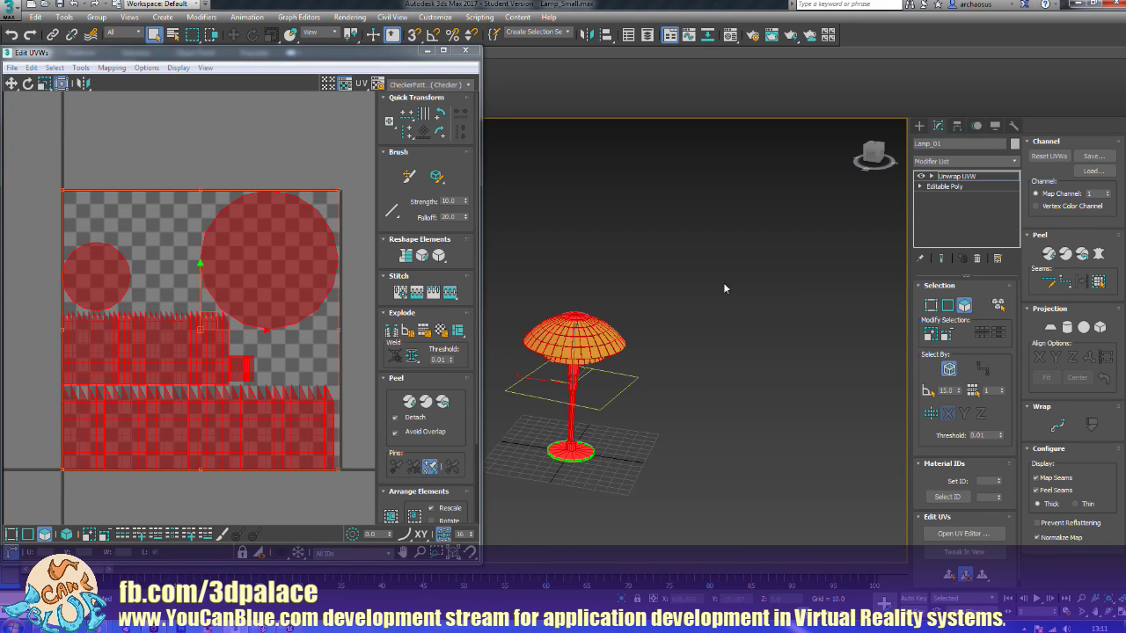
click(120, 69)
click(120, 79)
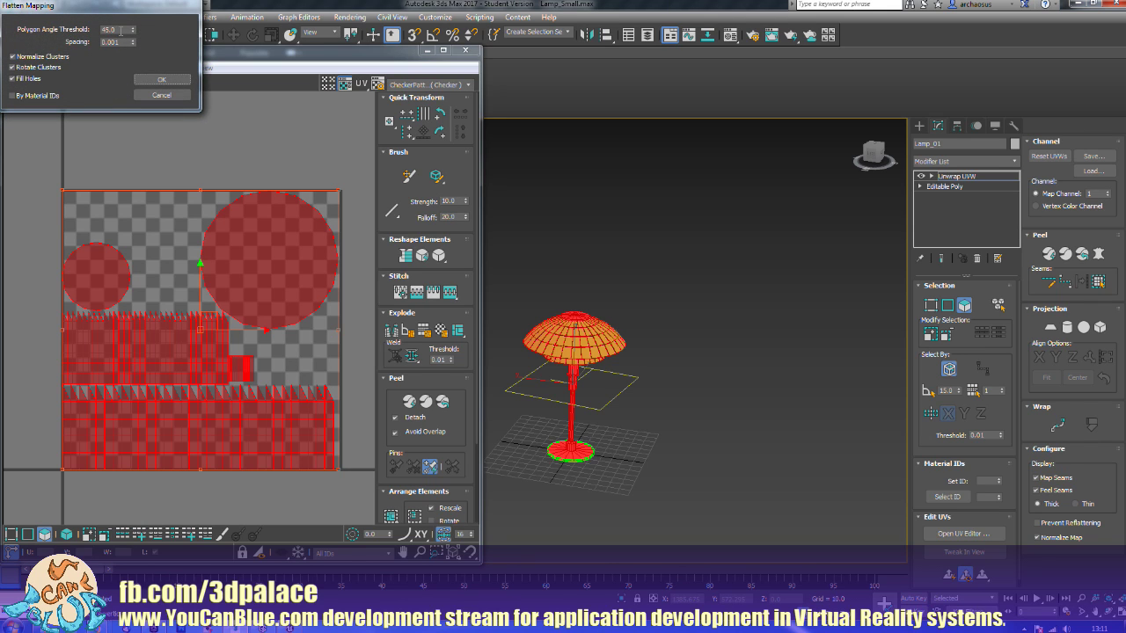
double_click(113, 30)
text(55)
click(158, 80)
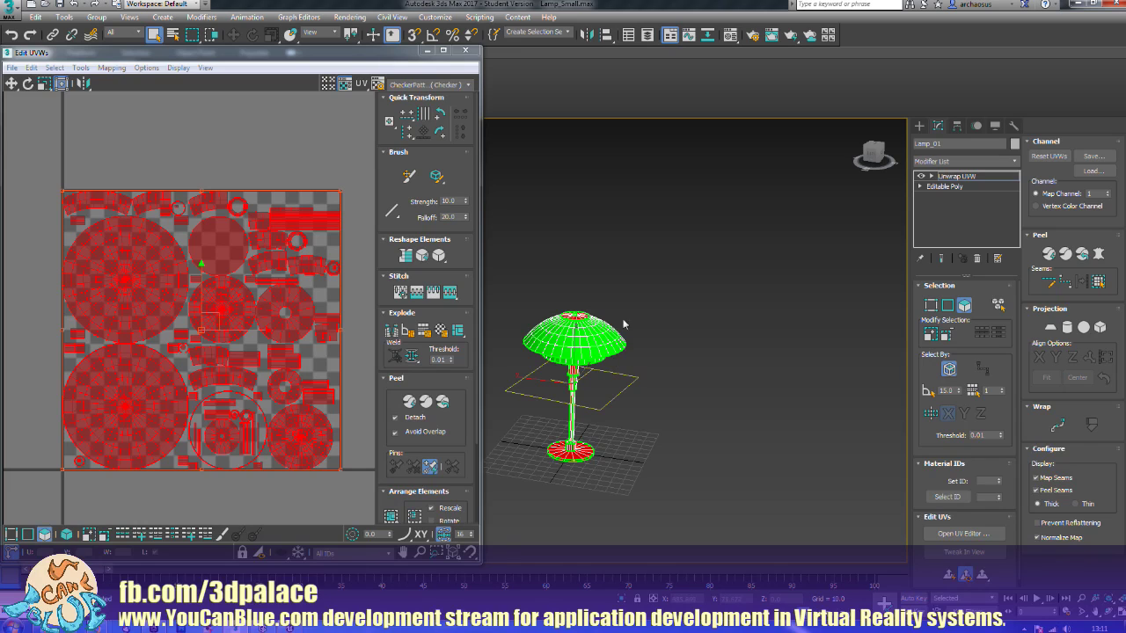
Step: Clear the UV selection and select the polygons around the stem's lowest collar, directly above the thin pole
middle_drag(587, 376, 636, 349)
scroll(621, 376, up, 5)
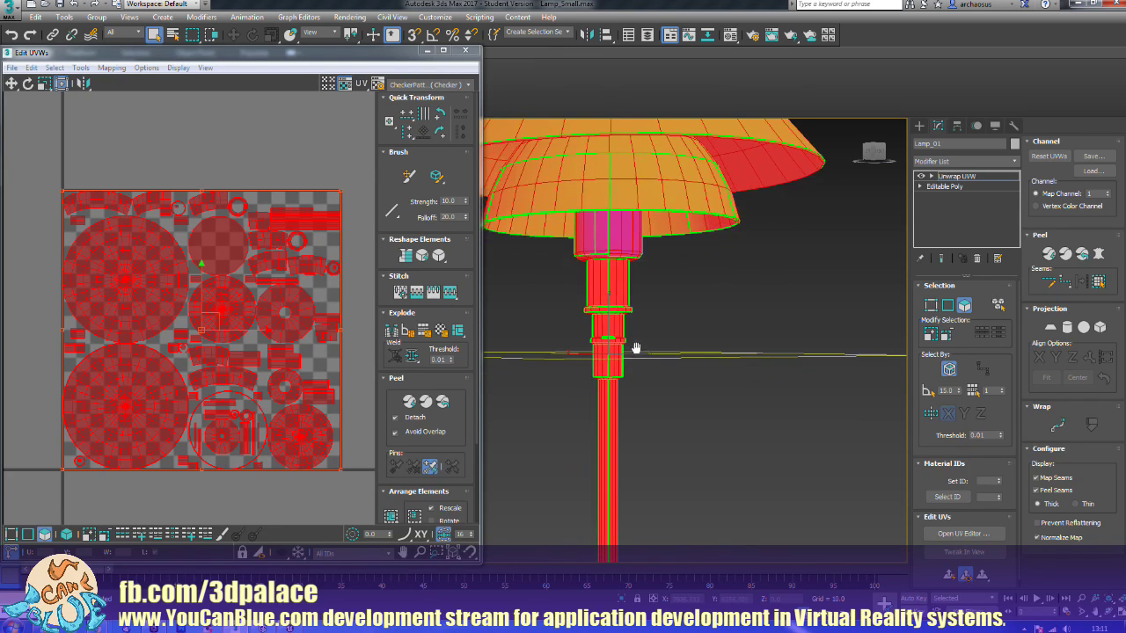
click(652, 385)
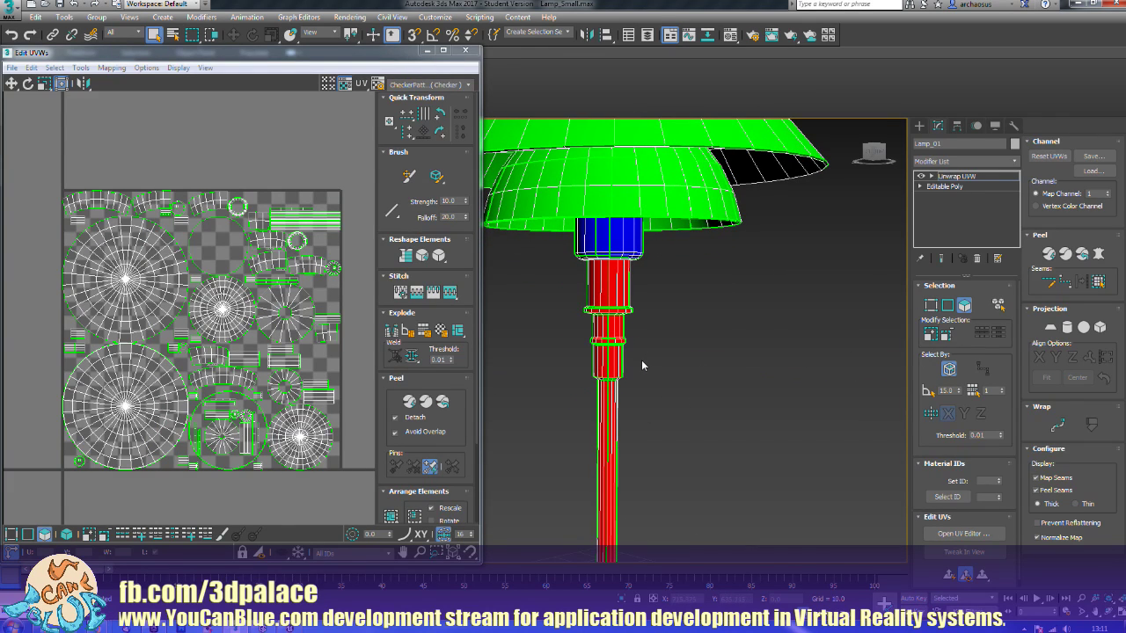
drag(641, 360, 568, 367)
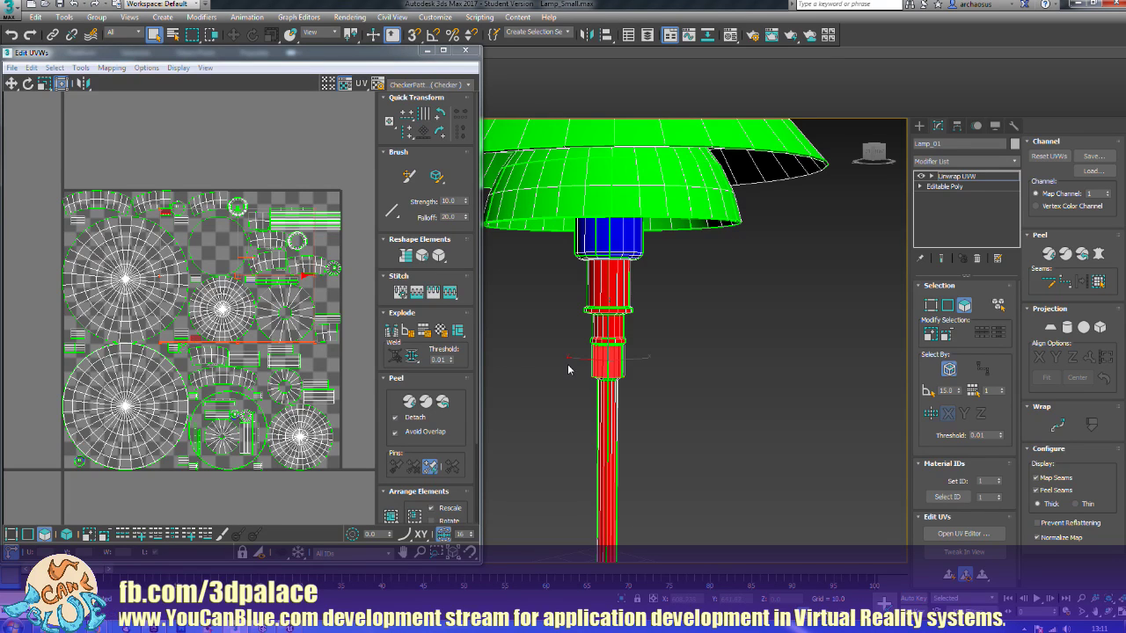
alt+middle_drag(568, 369, 707, 365)
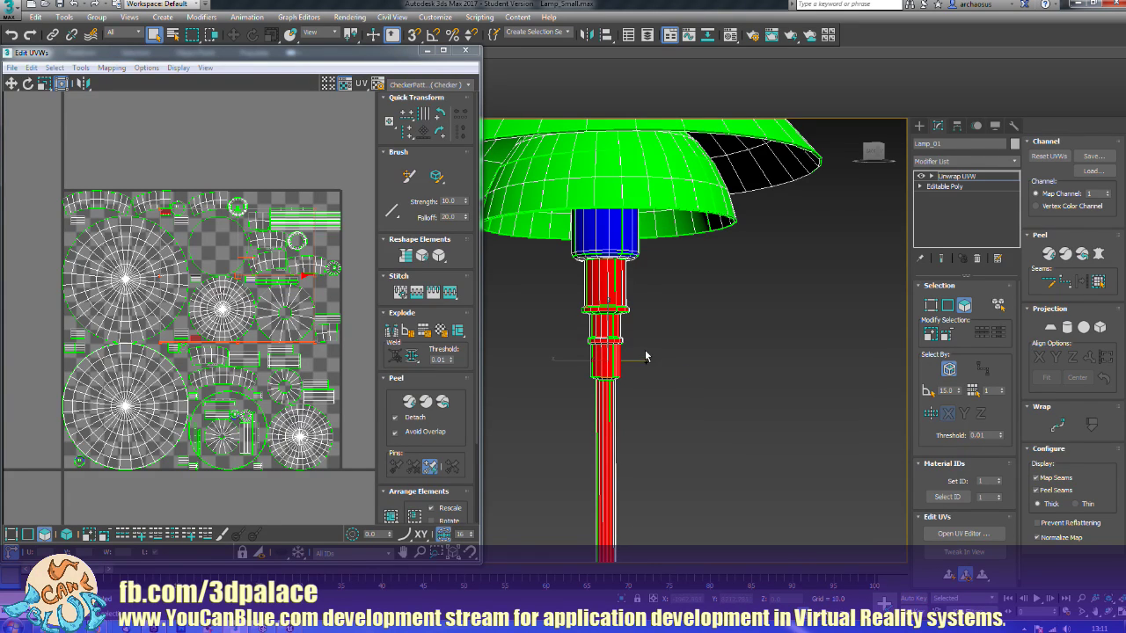
alt+middle_drag(596, 367, 660, 369)
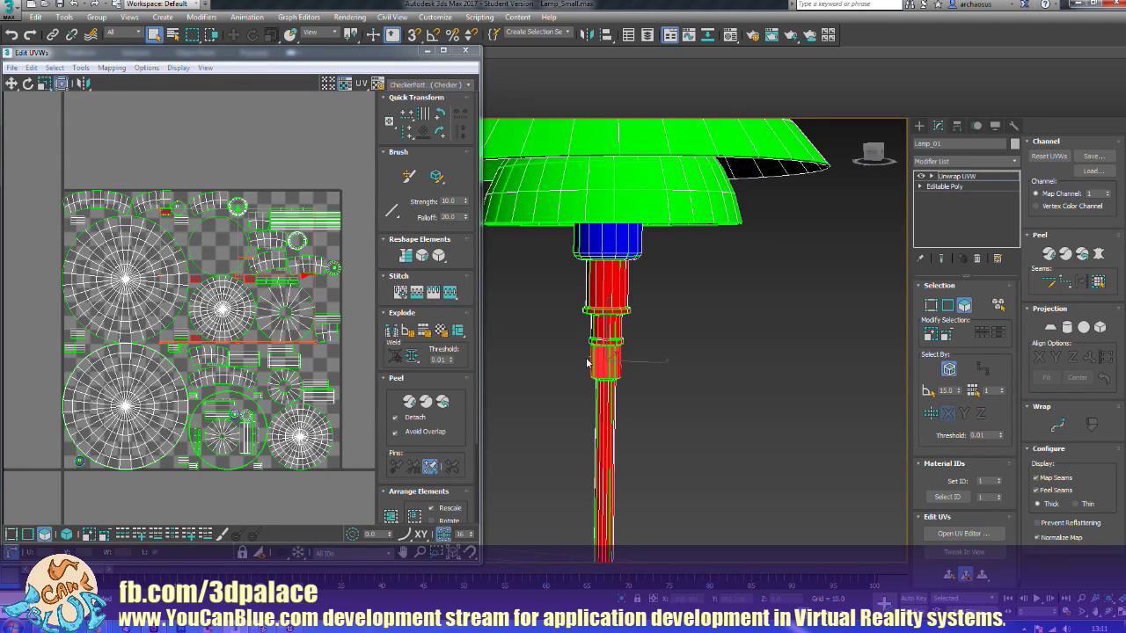
Step: Add the side polygons all around the thin pole to the collar selection
middle_drag(590, 364, 677, 284)
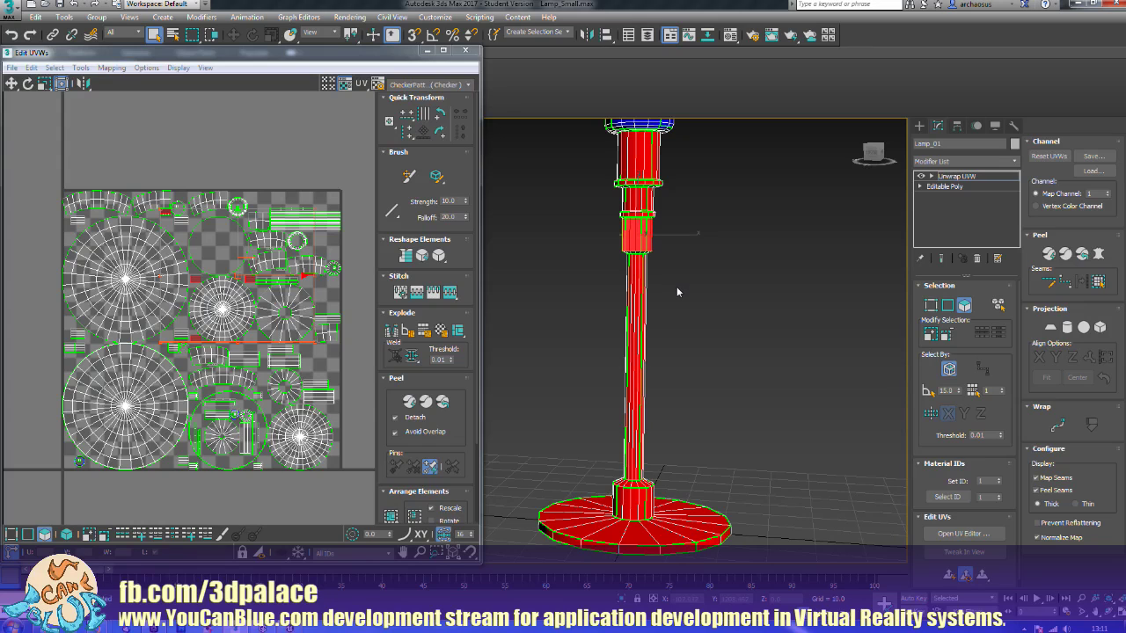
ctrl+drag(664, 392, 561, 387)
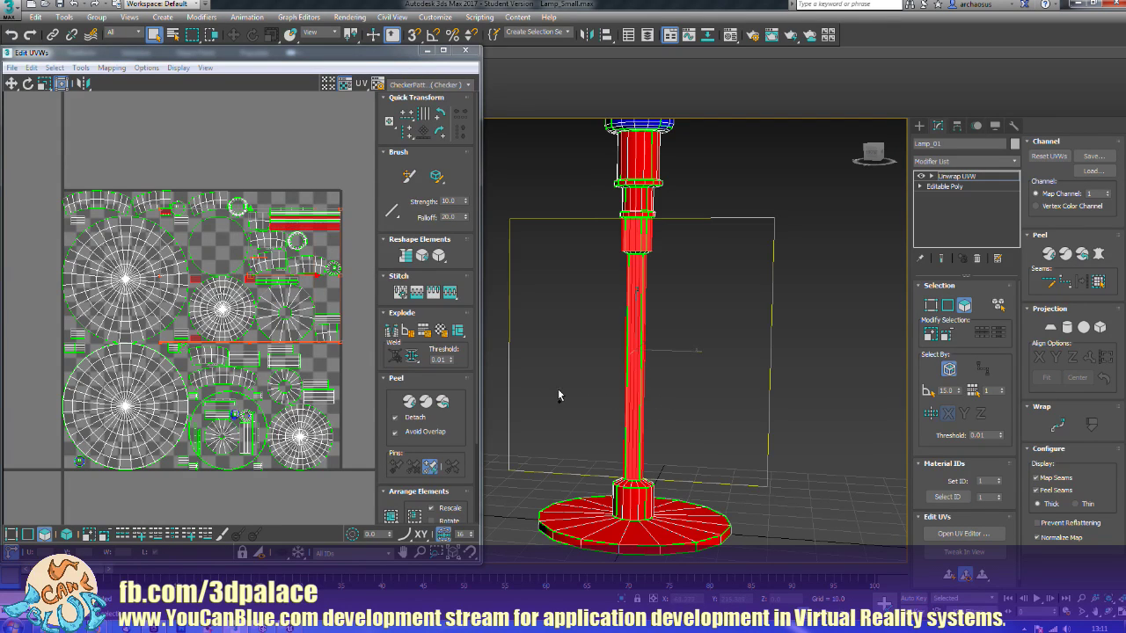
alt+middle_drag(561, 384, 698, 377)
alt+middle_drag(548, 384, 647, 388)
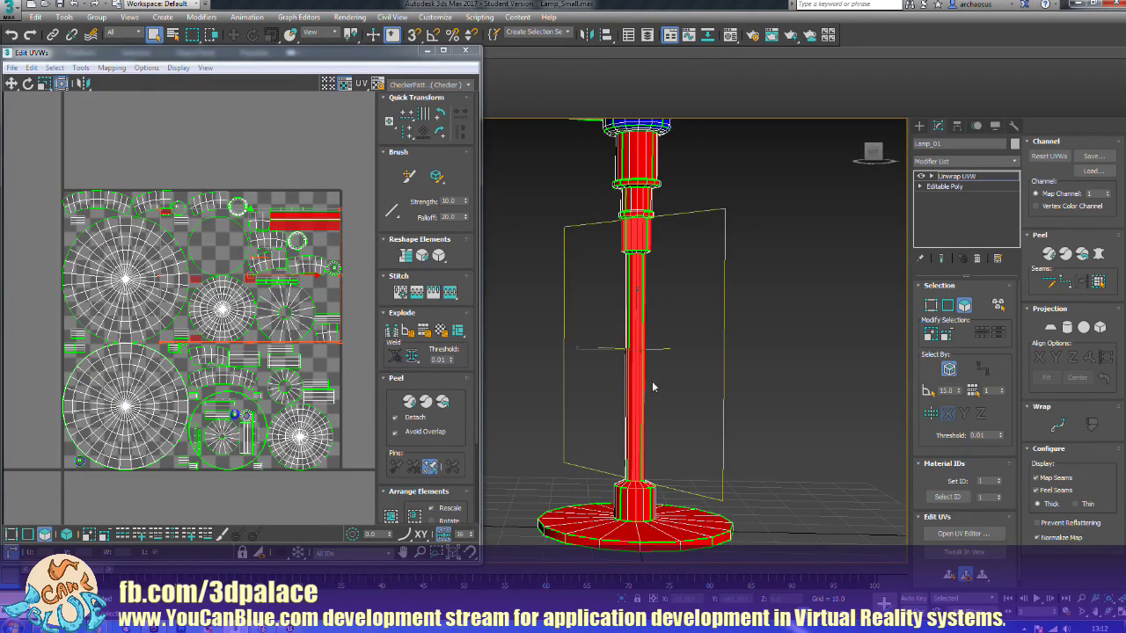
ctrl+drag(677, 374, 569, 382)
alt+middle_drag(569, 385, 680, 387)
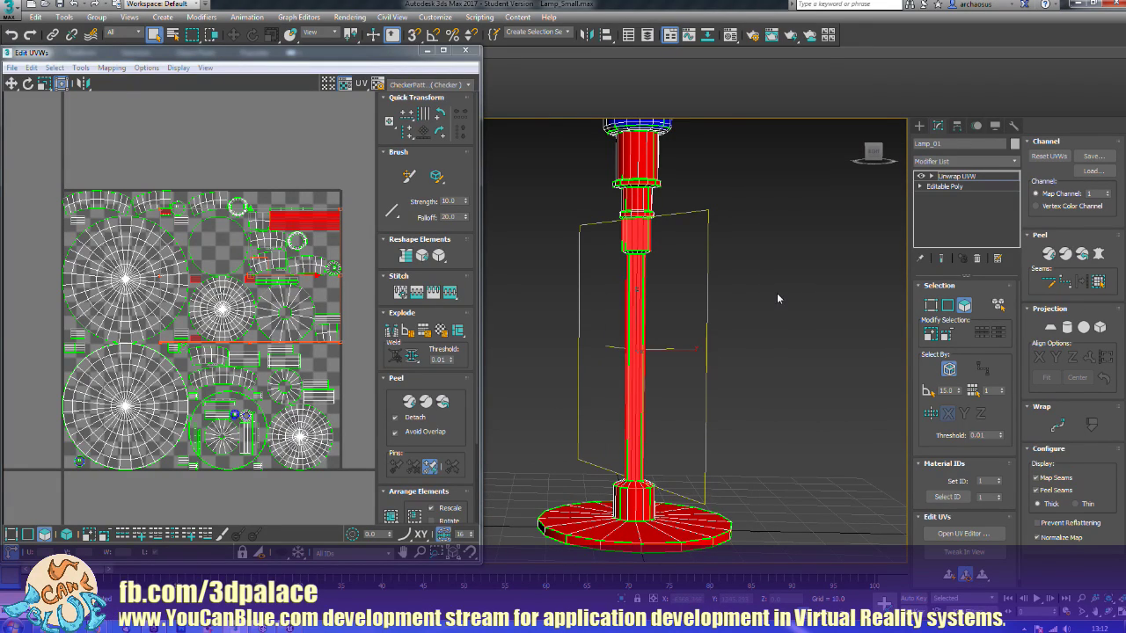
Step: Grow the polygon selection repeatedly from the pole across the base and up the collars to the light section
middle_drag(761, 292, 786, 322)
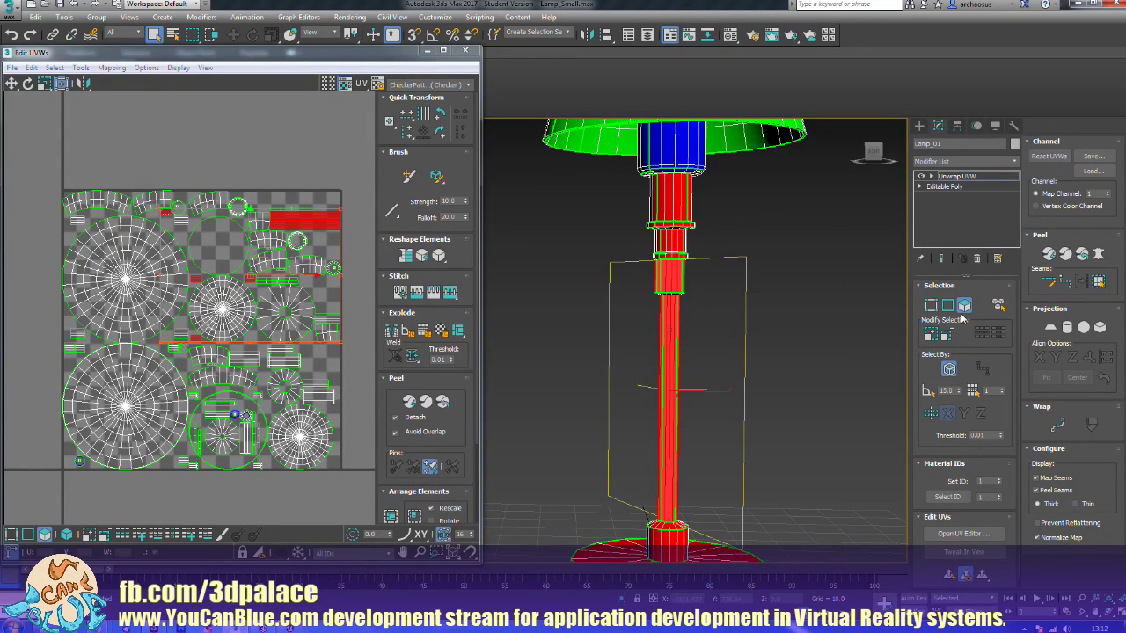
click(934, 333)
click(934, 333)
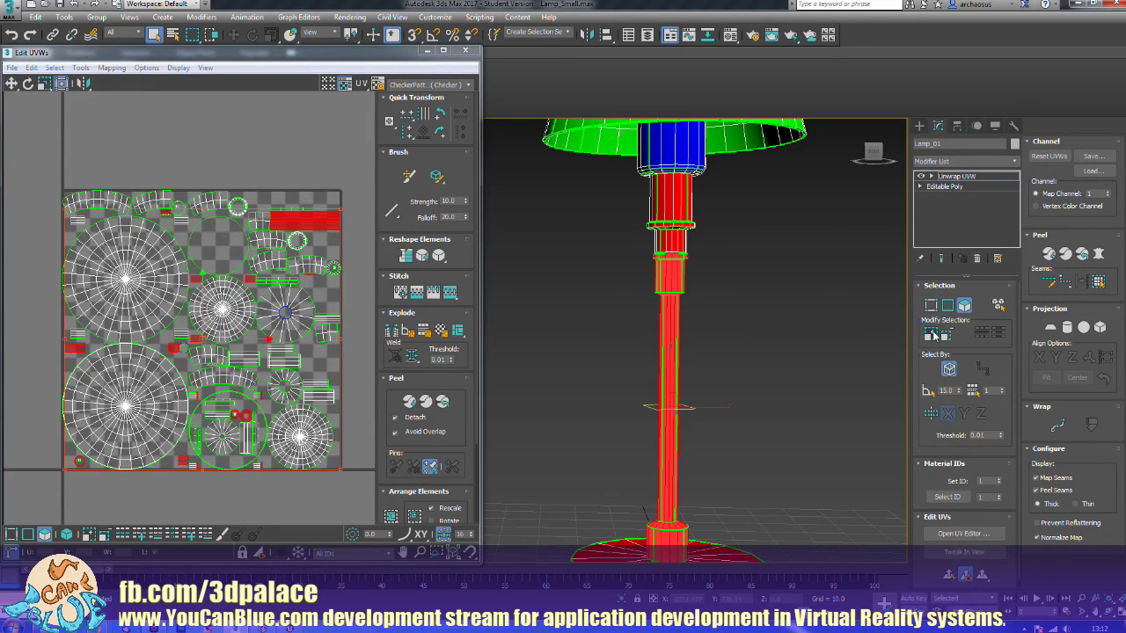
click(934, 333)
click(934, 333)
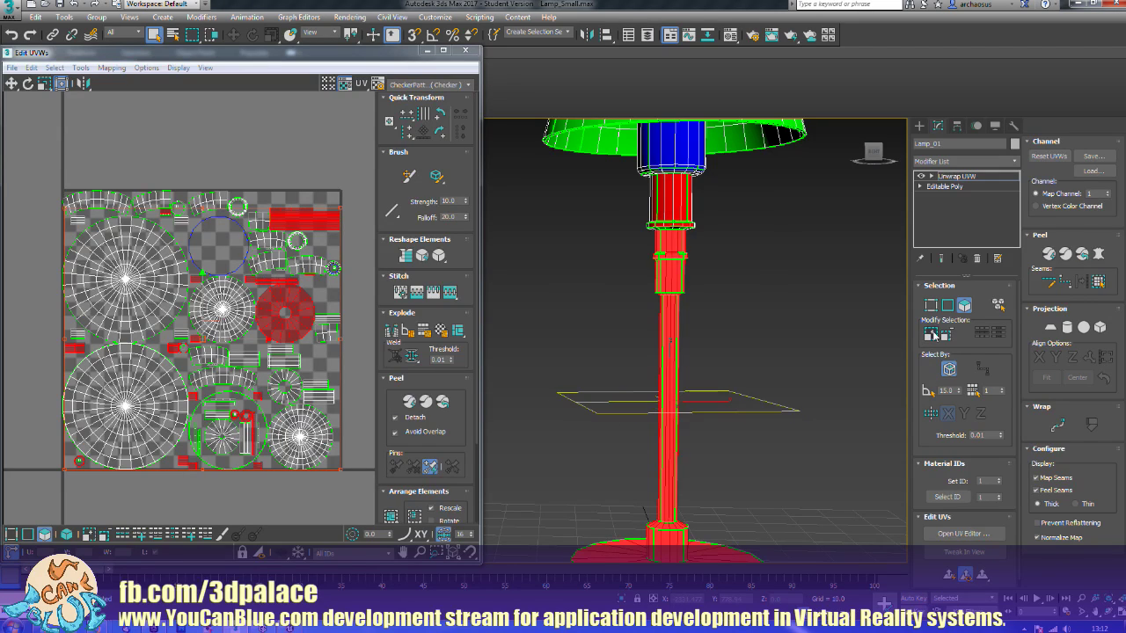
click(934, 334)
click(934, 333)
click(934, 334)
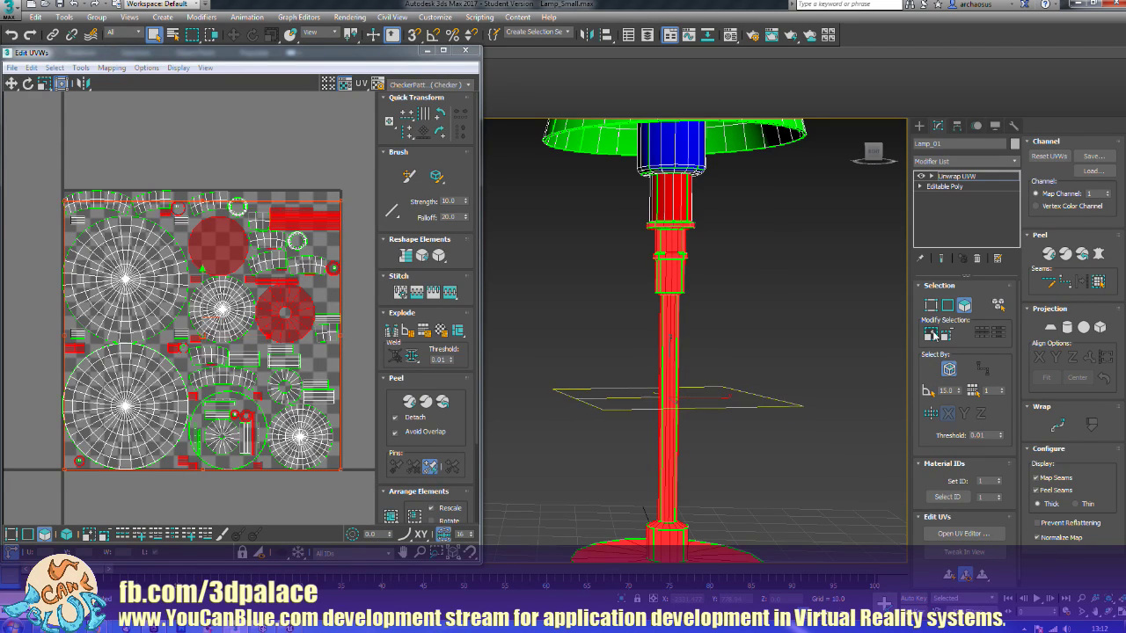
click(934, 334)
click(934, 333)
click(934, 333)
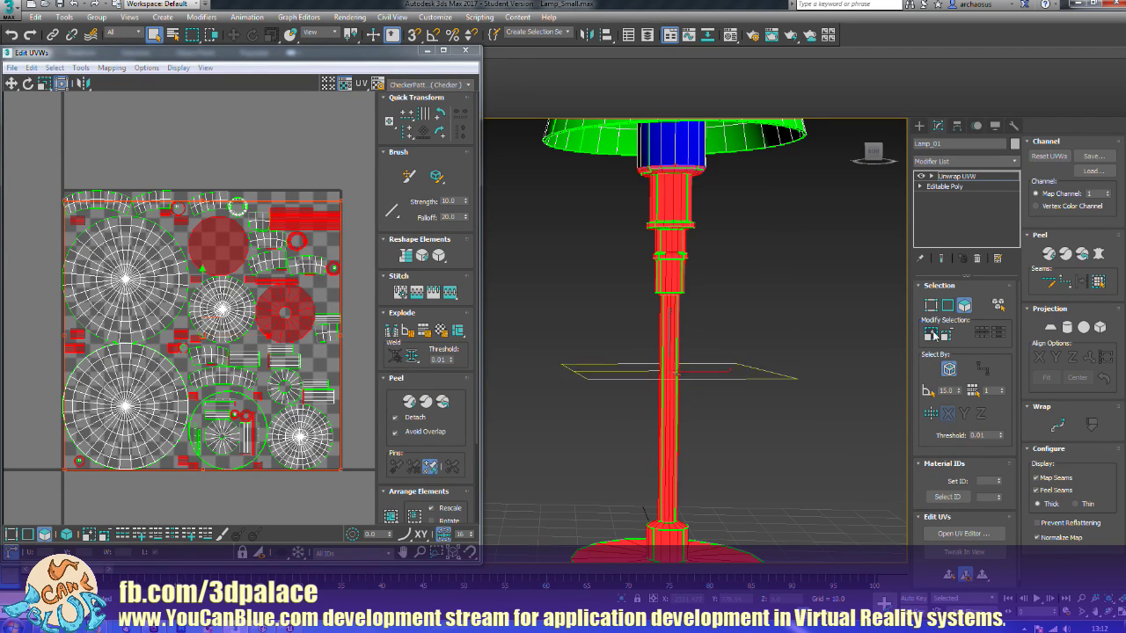
scroll(743, 343, up, 3)
middle_drag(743, 343, 721, 478)
alt+middle_drag(729, 374, 748, 408)
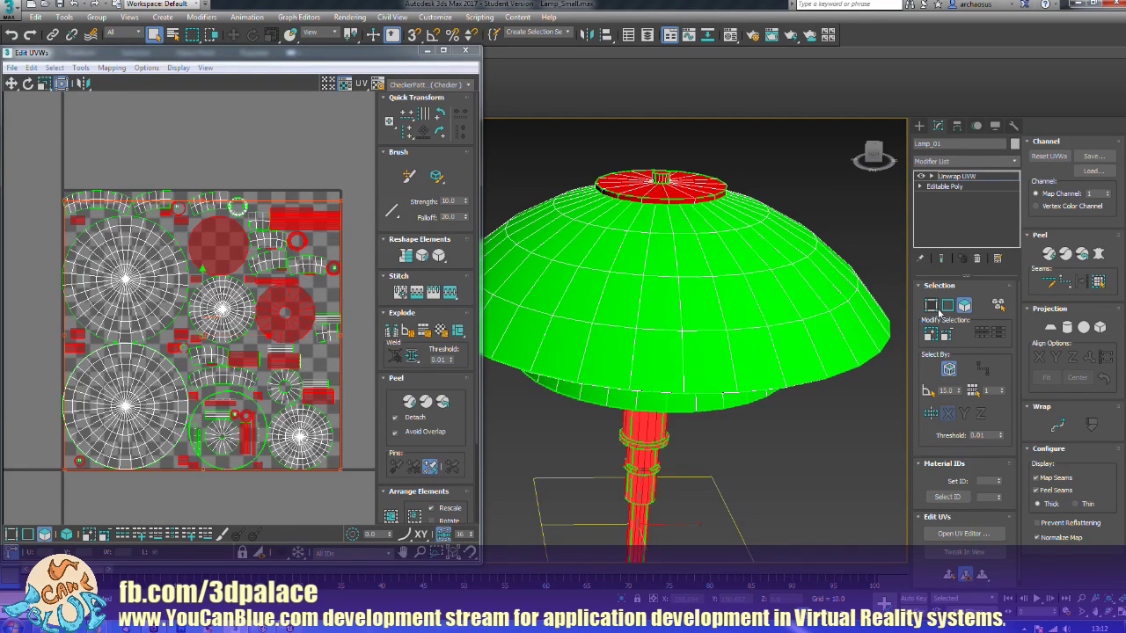
Step: Keep growing the polygon selection until it covers the lamp's whole pole, collars, base and the red cap on the shade
click(930, 335)
click(930, 336)
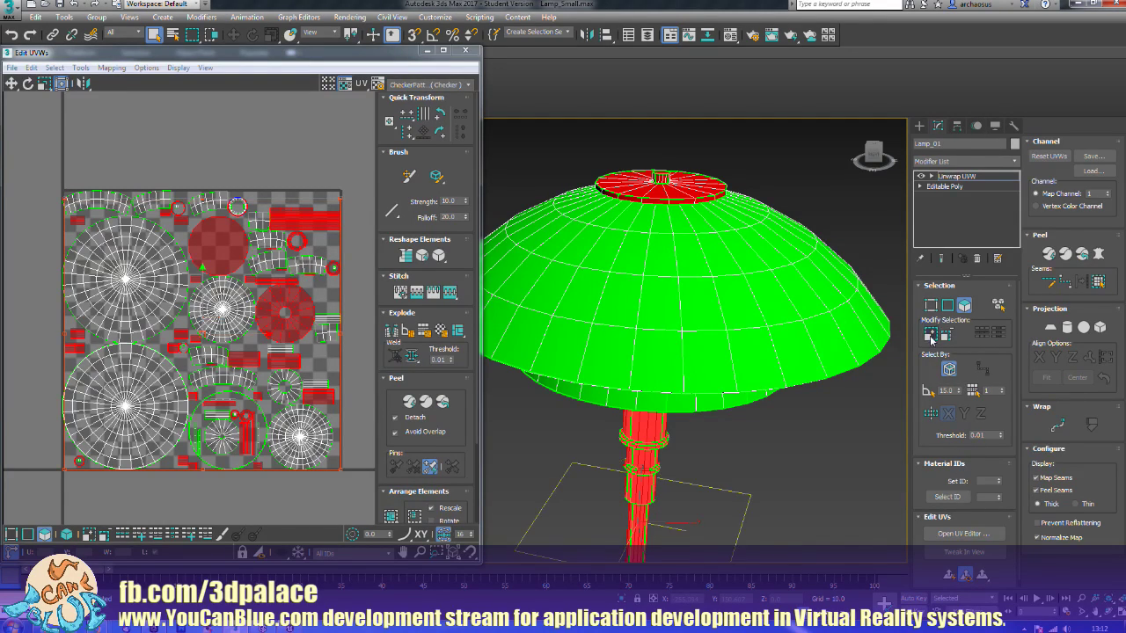
click(930, 336)
click(930, 336)
click(930, 336)
click(930, 336)
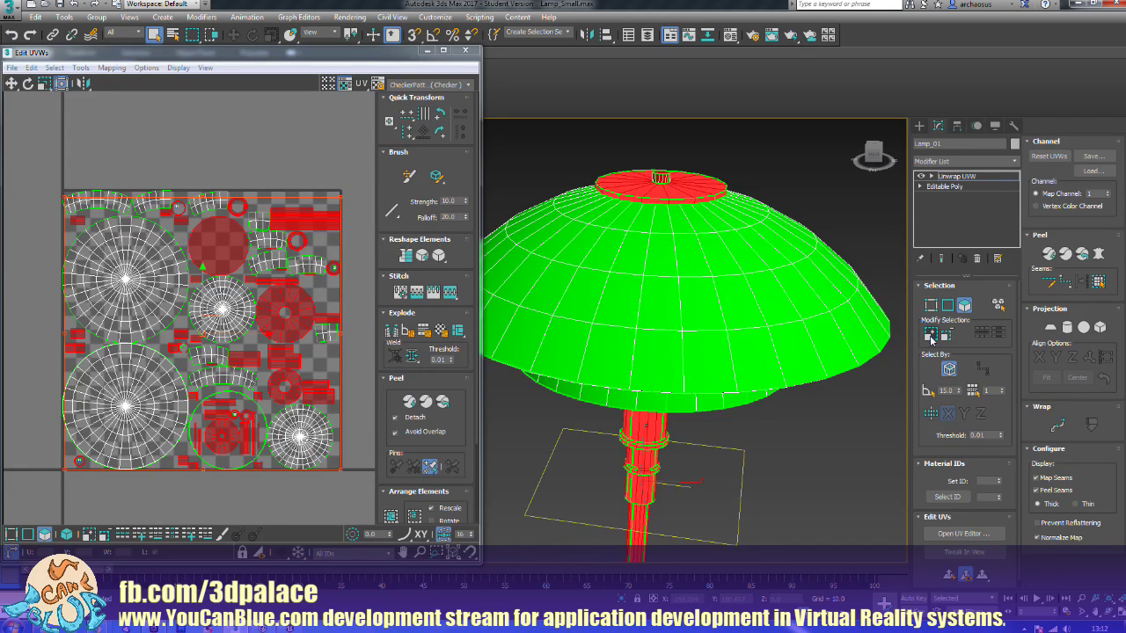
click(930, 335)
click(930, 336)
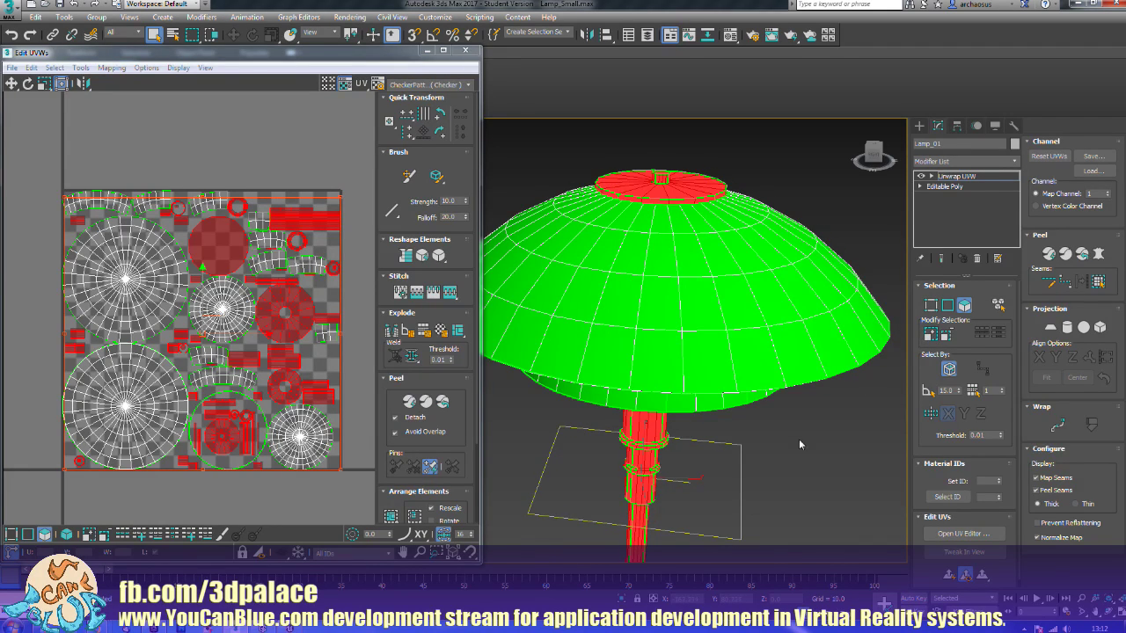
scroll(803, 411, down, 5)
alt+middle_drag(769, 436, 822, 437)
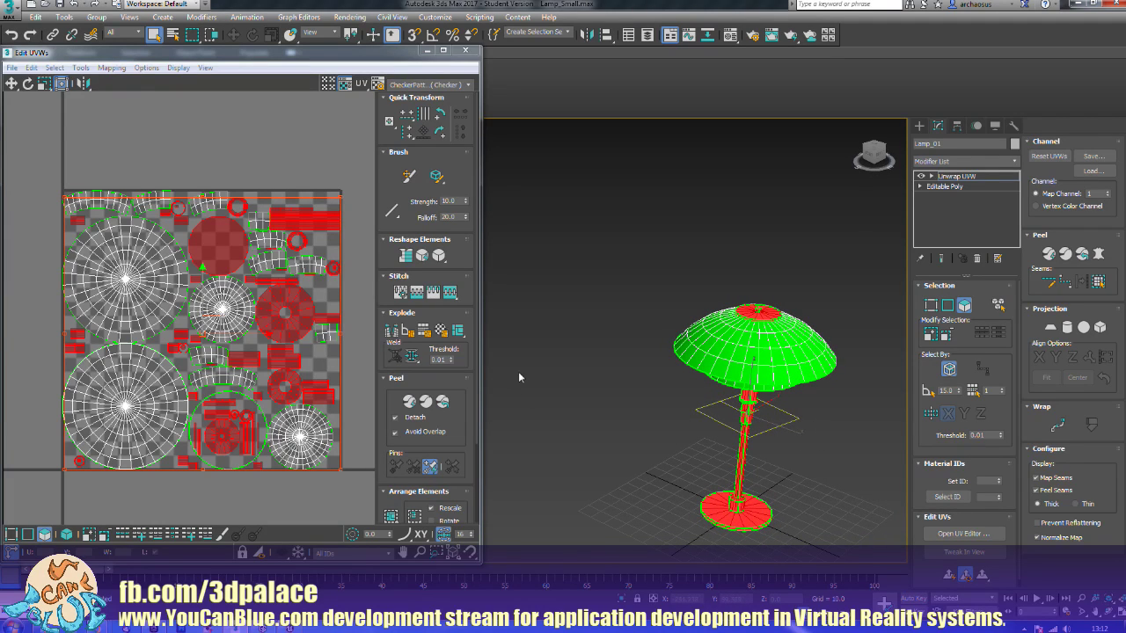
Step: Apply a cylindrical projection to the selected stem and base polygons, and move their UV shell below the texture tile
click(1067, 327)
click(1046, 377)
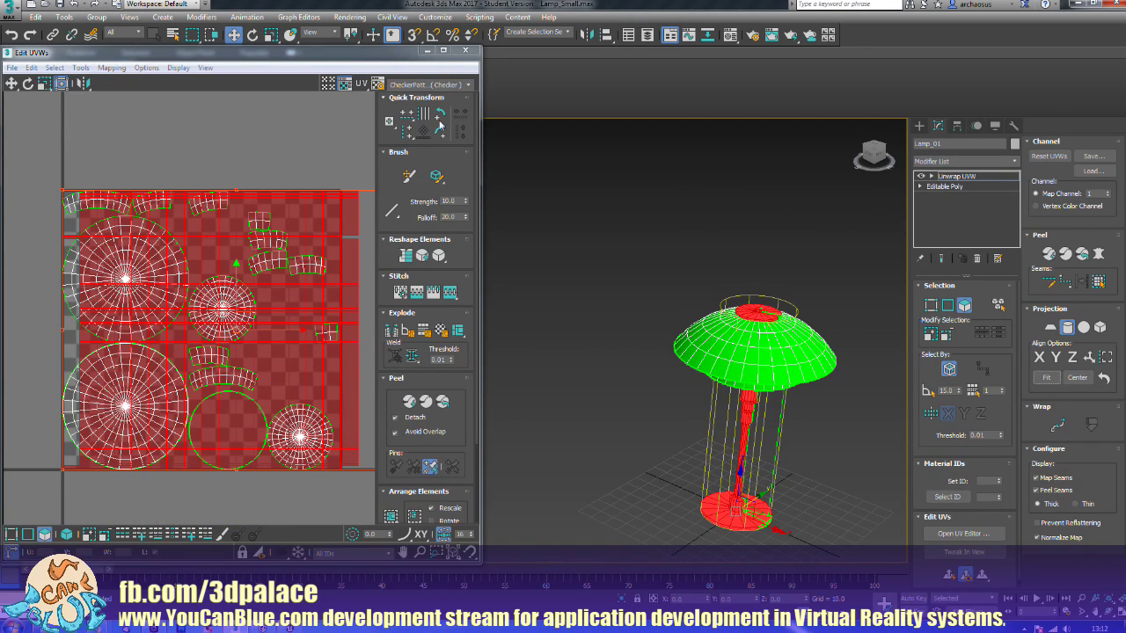
right_click(293, 148)
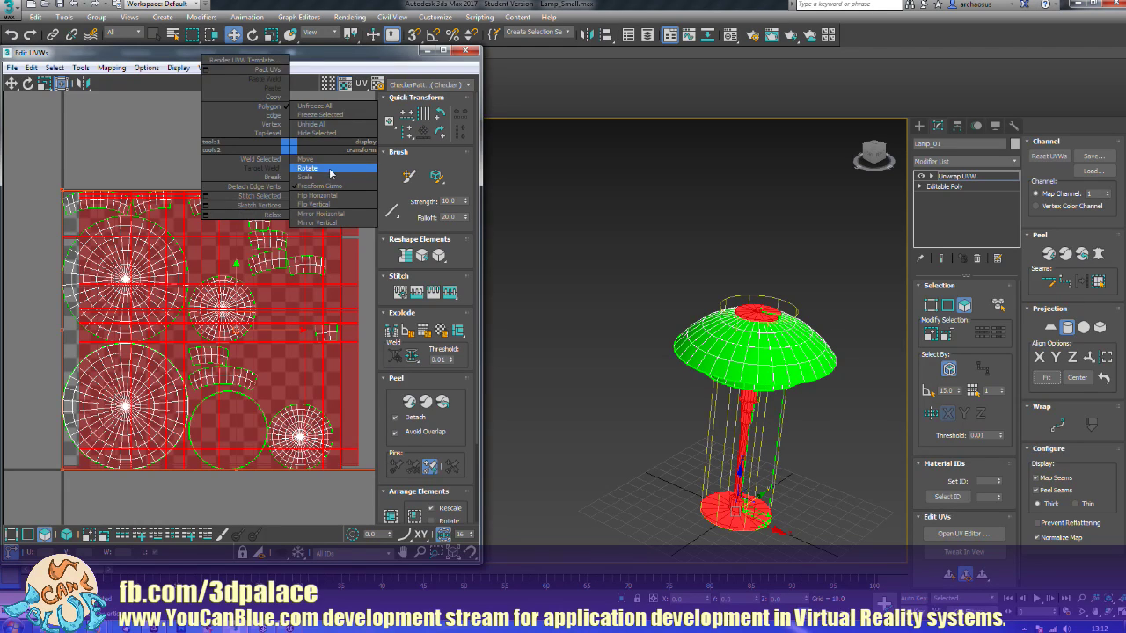
drag(260, 53, 555, 87)
scroll(465, 178, down, 2)
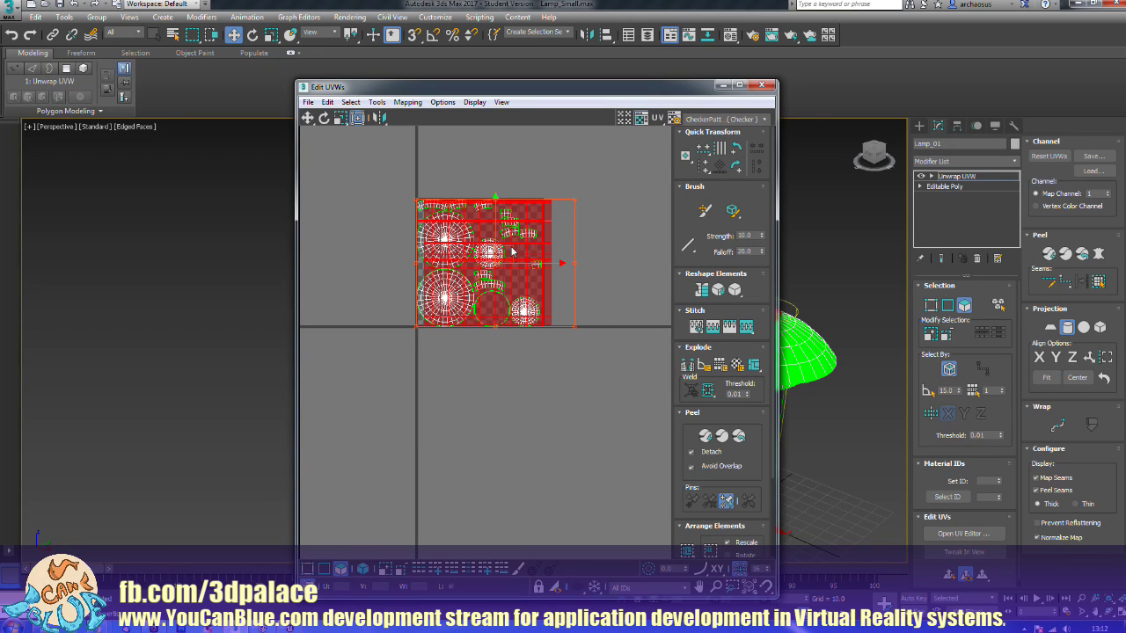
click(1068, 327)
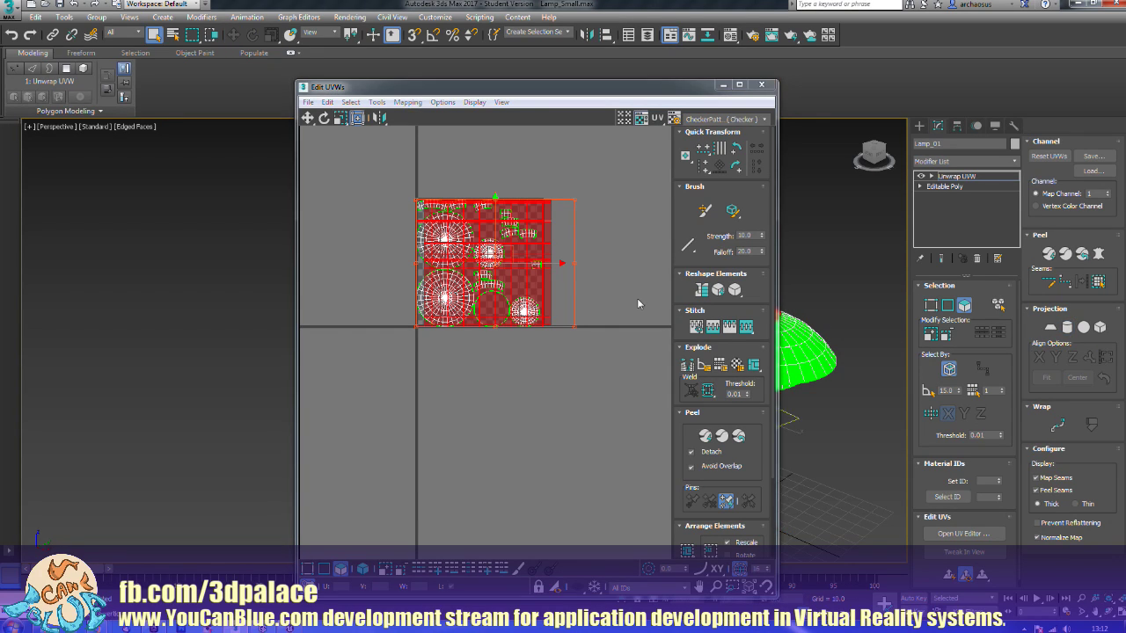
drag(503, 248, 523, 400)
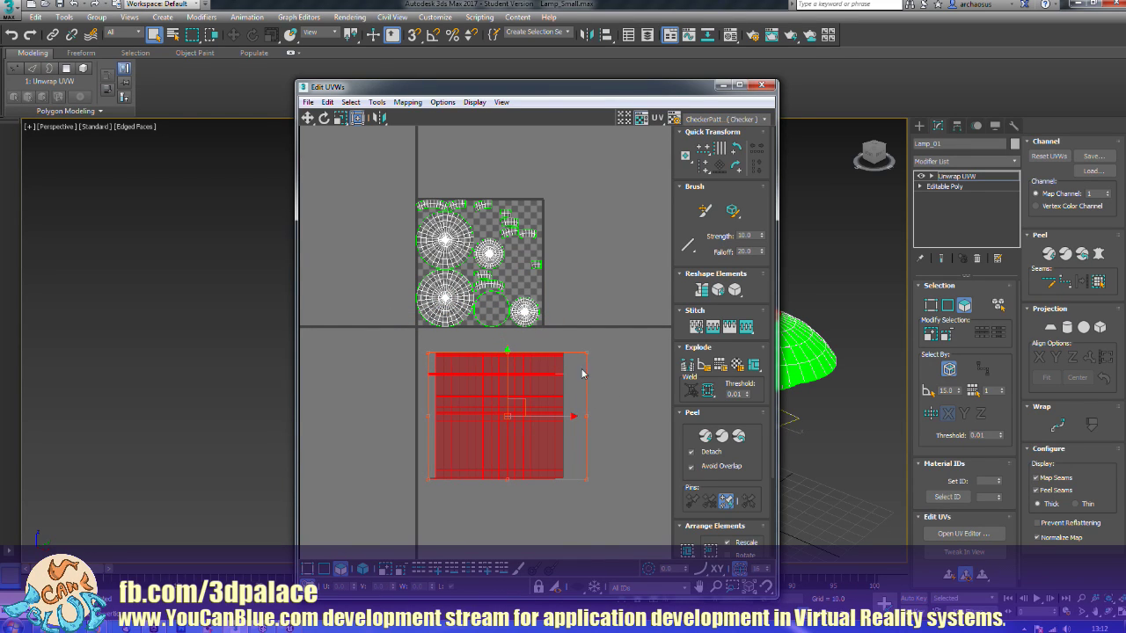
click(644, 350)
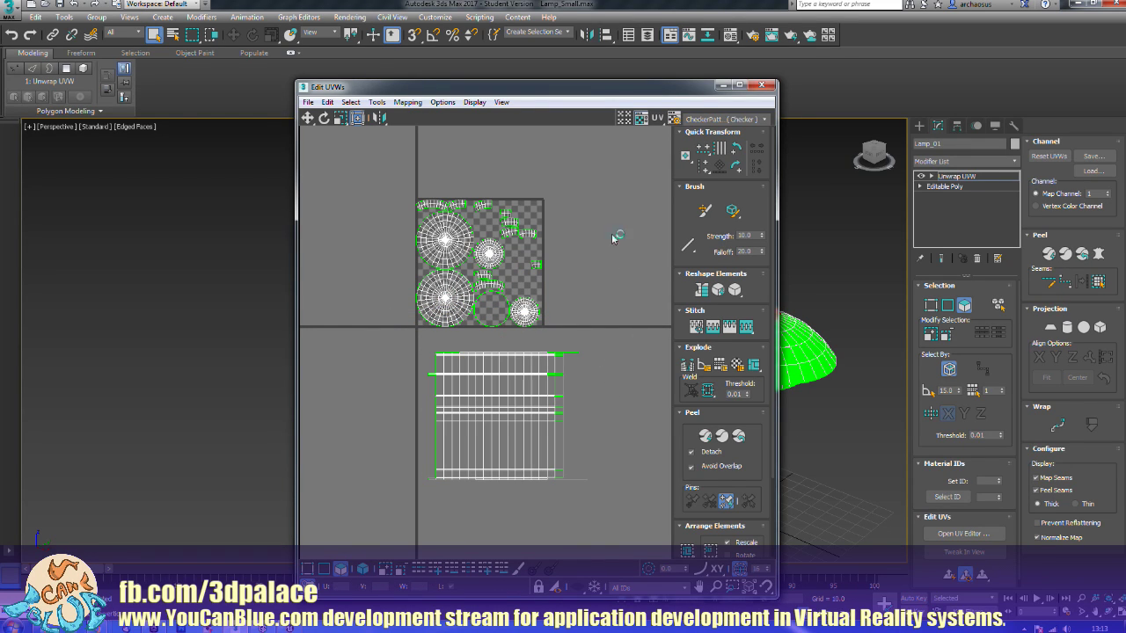
Step: Select all the wedge polygons on the top face of the lamp's base disc, around the bottom collar
scroll(602, 290, up, 4)
middle_drag(559, 312, 605, 269)
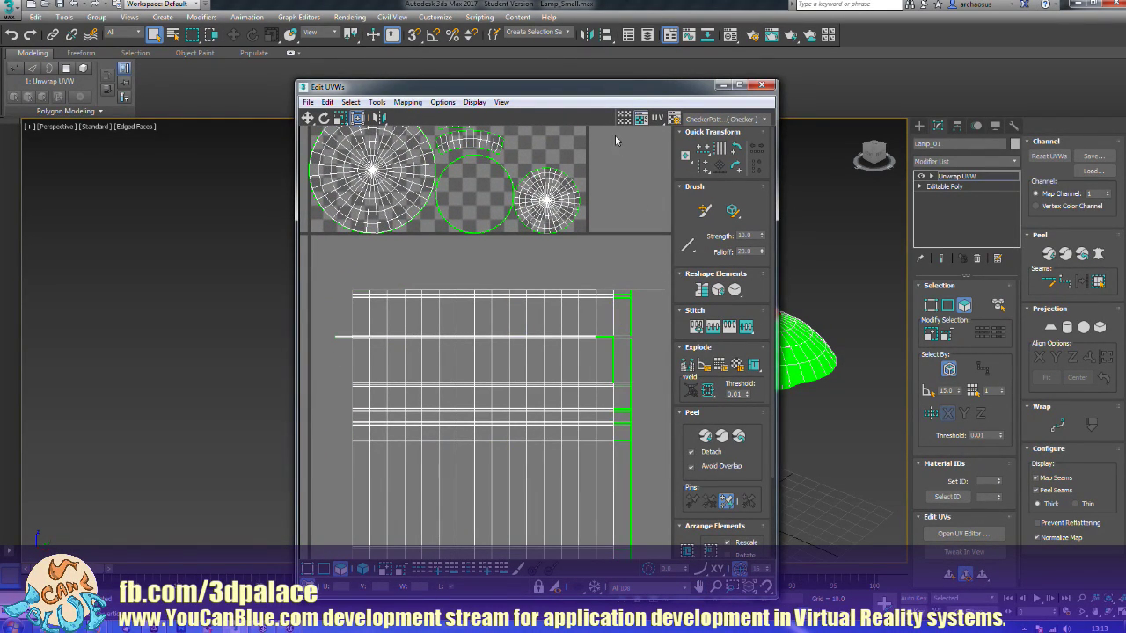
drag(597, 87, 397, 68)
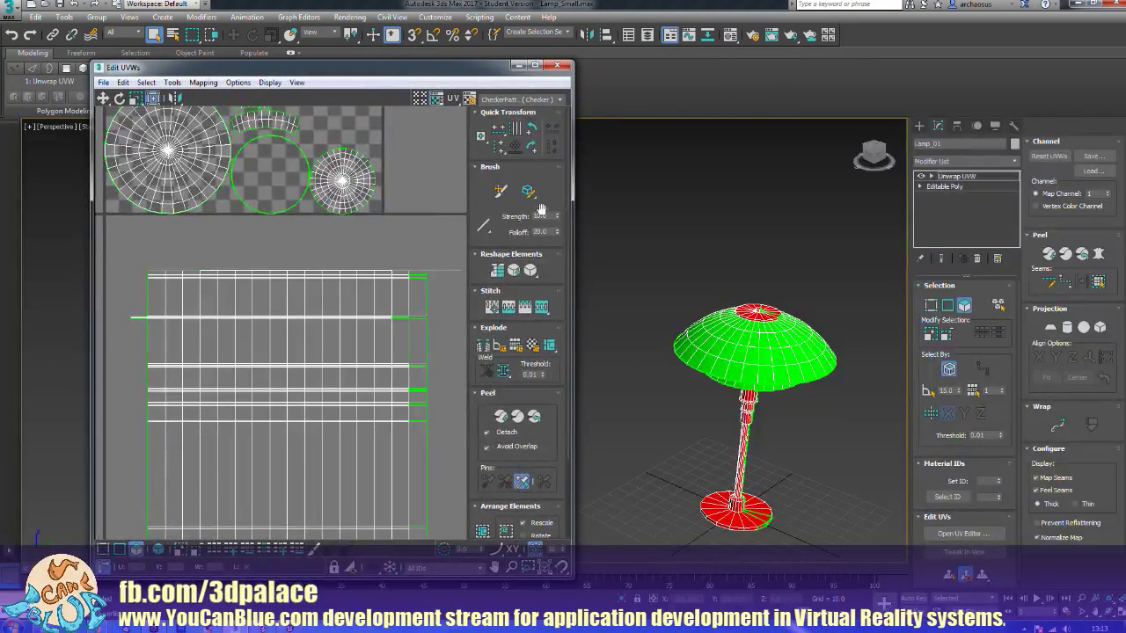
middle_drag(623, 402, 676, 342)
alt+middle_drag(710, 409, 715, 472)
scroll(730, 471, up, 5)
click(727, 429)
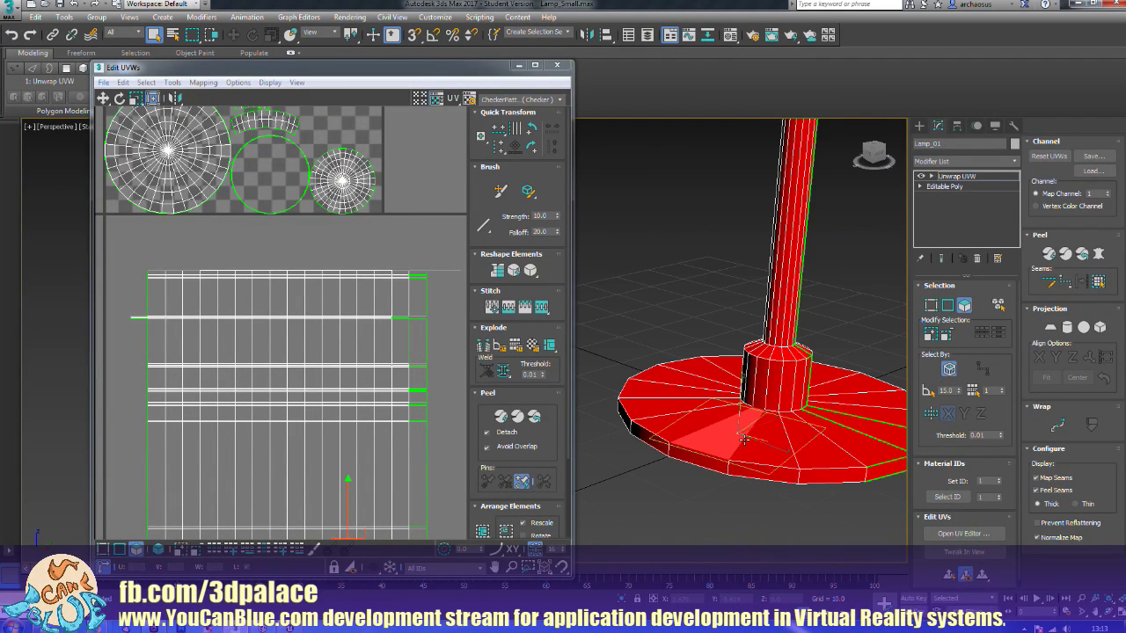
ctrl+click(750, 441)
ctrl+click(820, 448)
ctrl+click(841, 439)
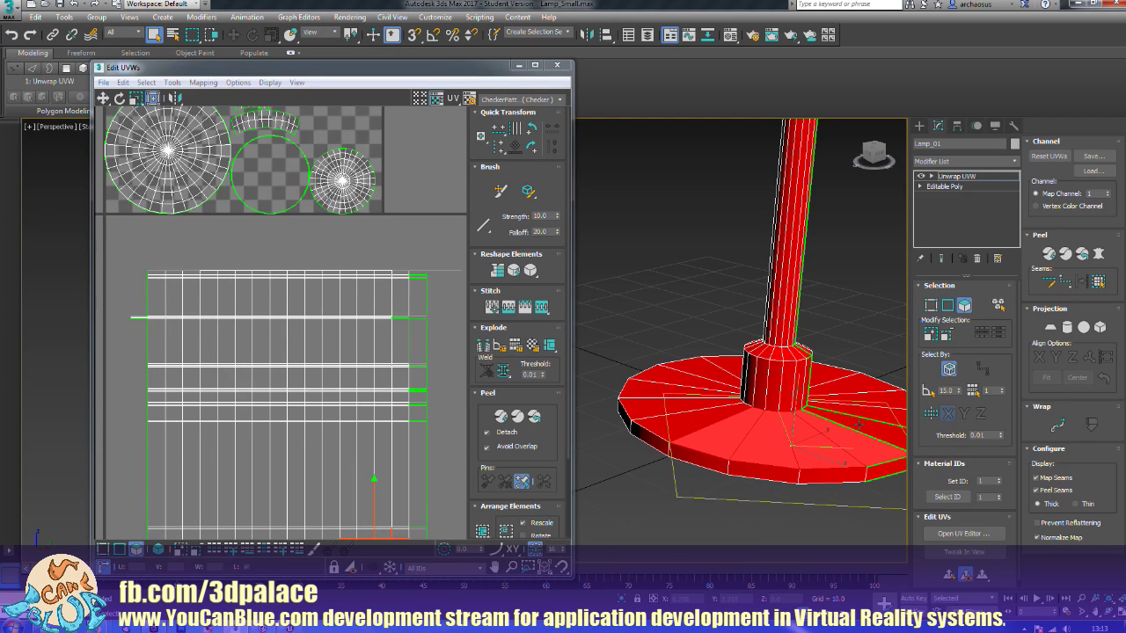
ctrl+click(859, 425)
ctrl+click(866, 412)
ctrl+click(870, 401)
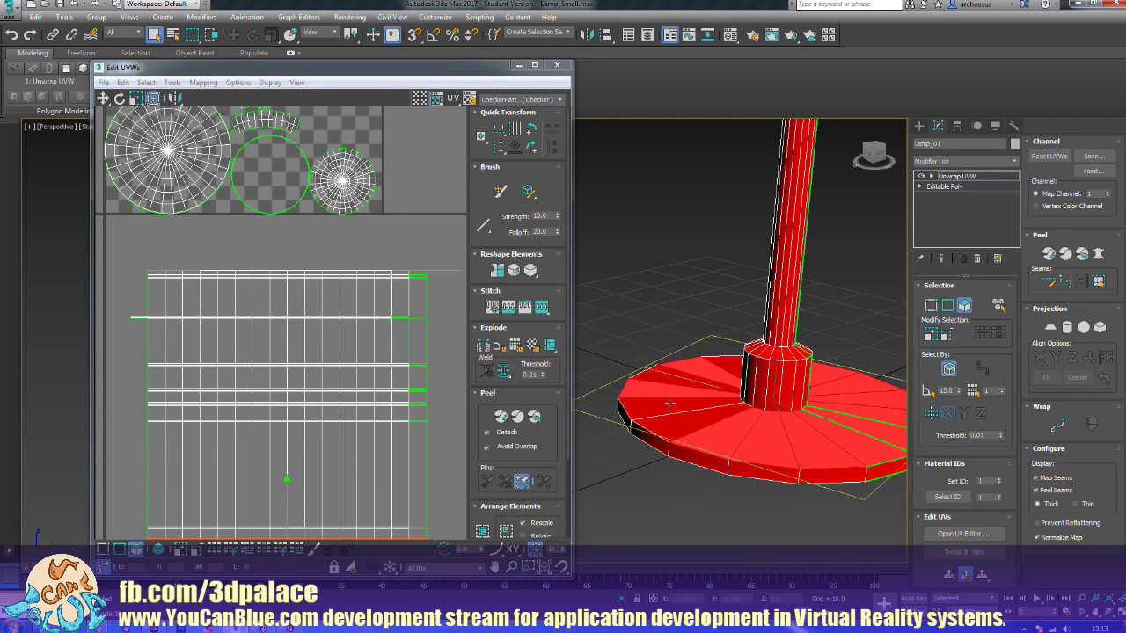
mouse_move(677, 386)
alt+middle_down()
mouse_move(687, 393)
mouse_move(677, 385)
mouse_move(672, 400)
alt+middle_up()
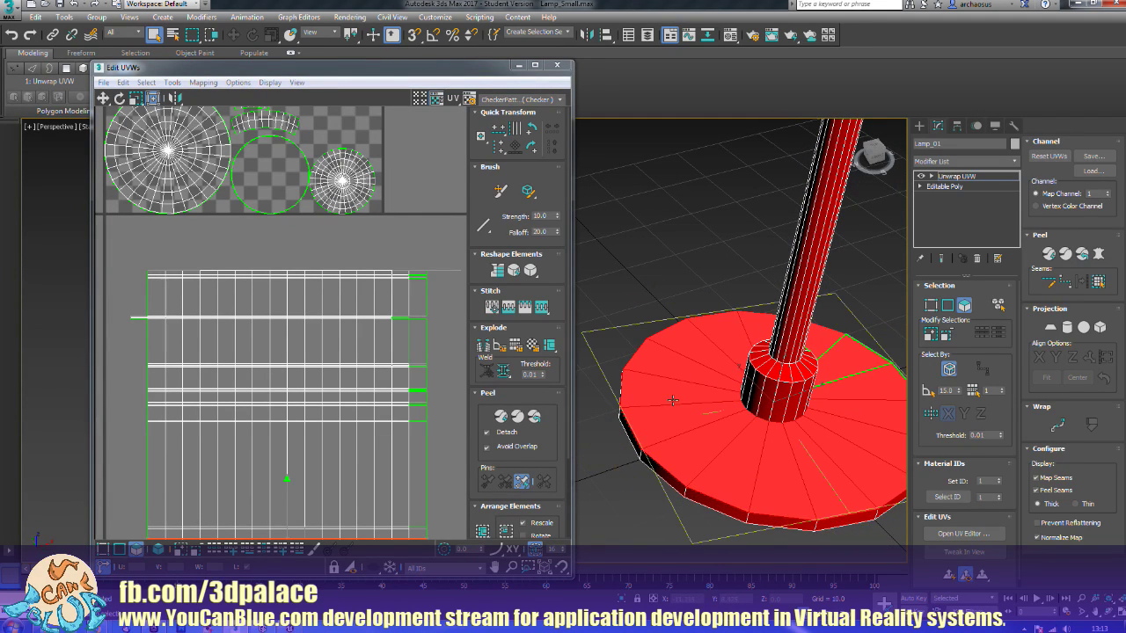
Step: Planar-map the base disc's top polygons and move their UV shell out of the texture tile, beside it
click(1050, 327)
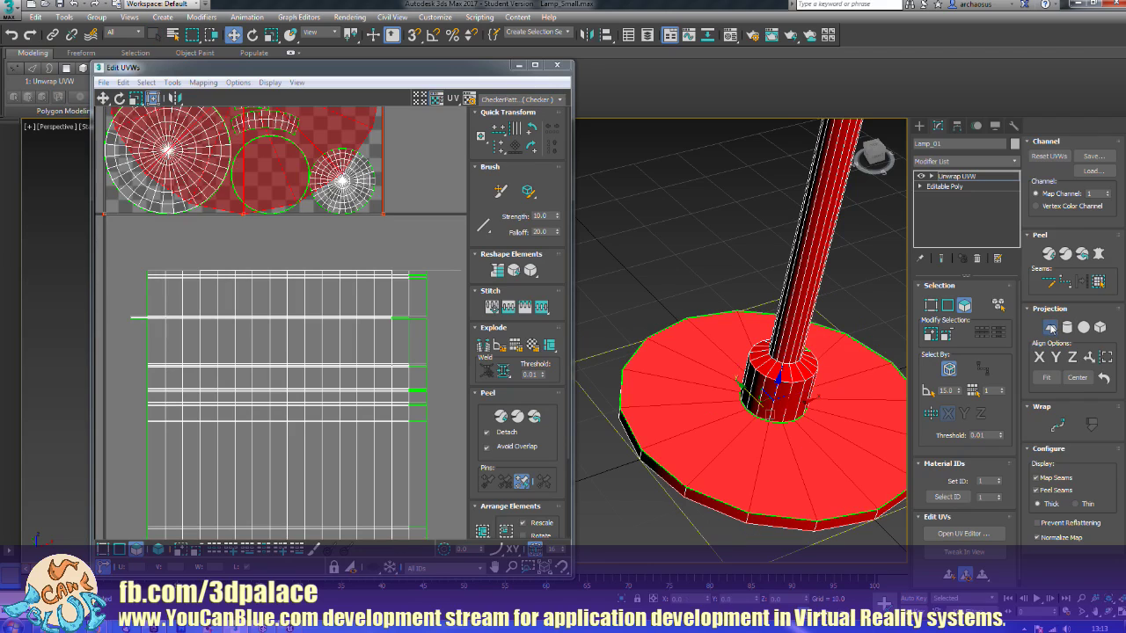
click(1050, 327)
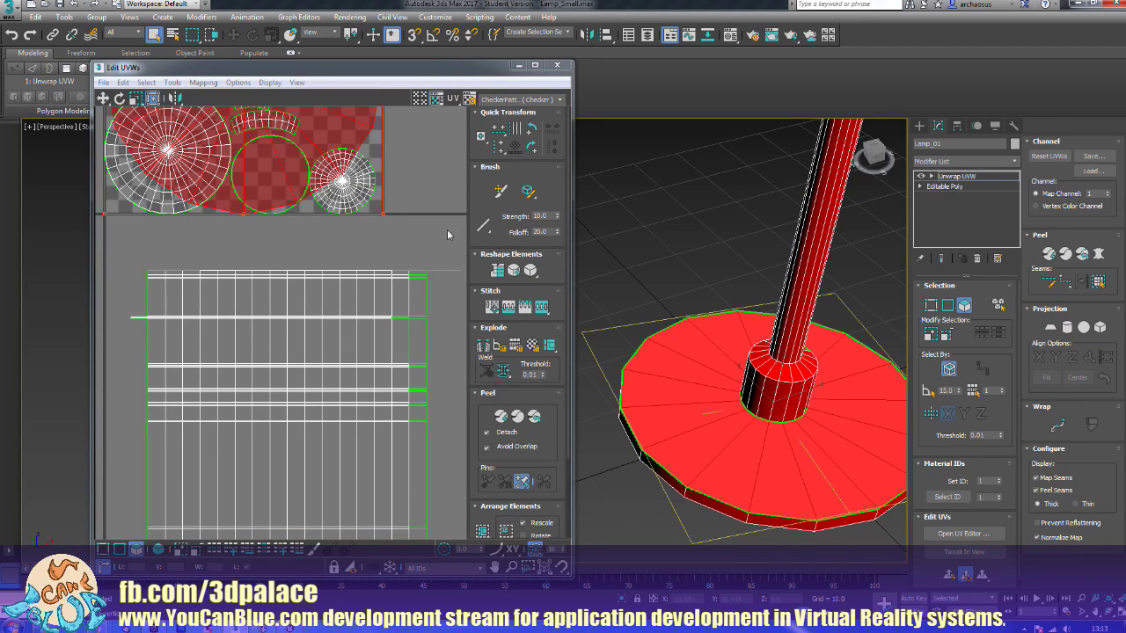
scroll(435, 206, down, 6)
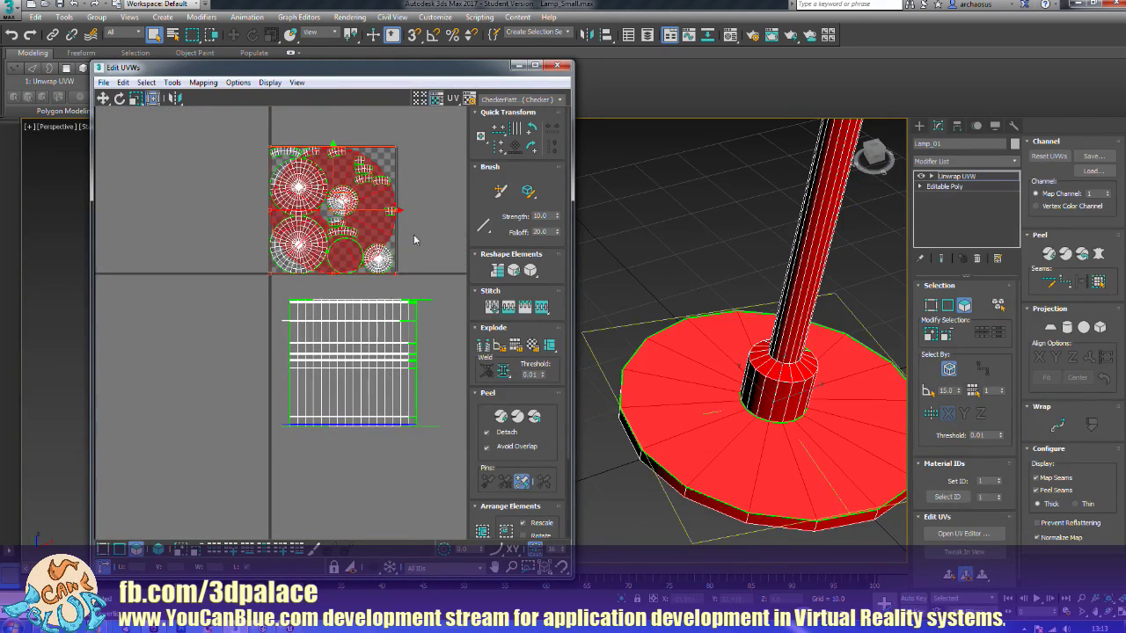
drag(392, 209, 228, 210)
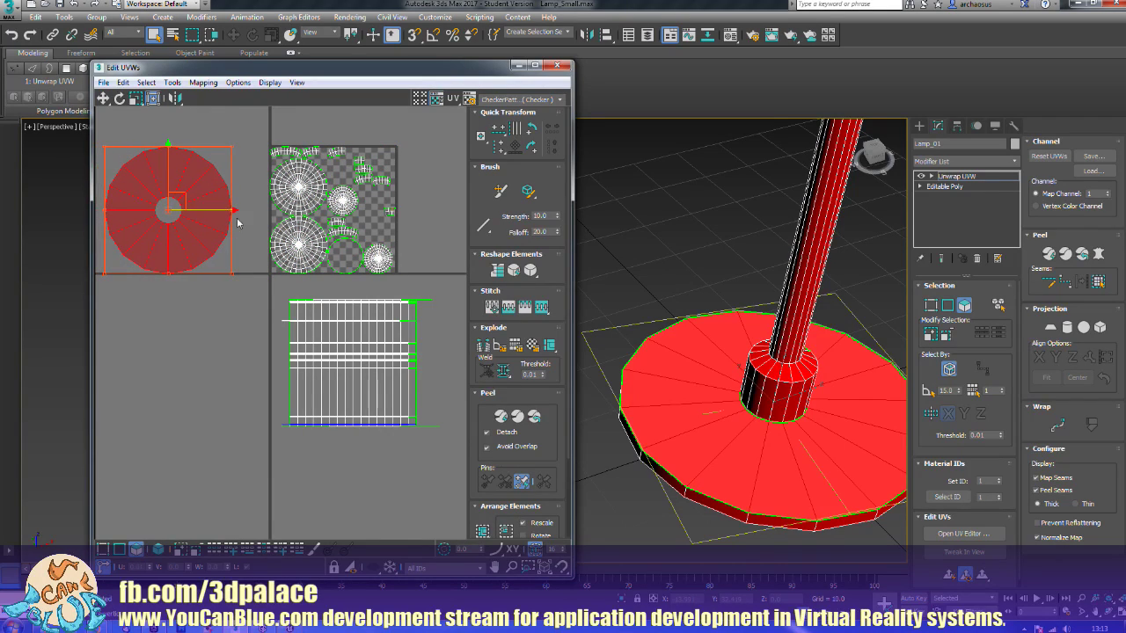
Step: Select the small knob polygon on top of the shade and grow the selection twice over the red cap
middle_drag(738, 244, 695, 508)
scroll(696, 497, down, 5)
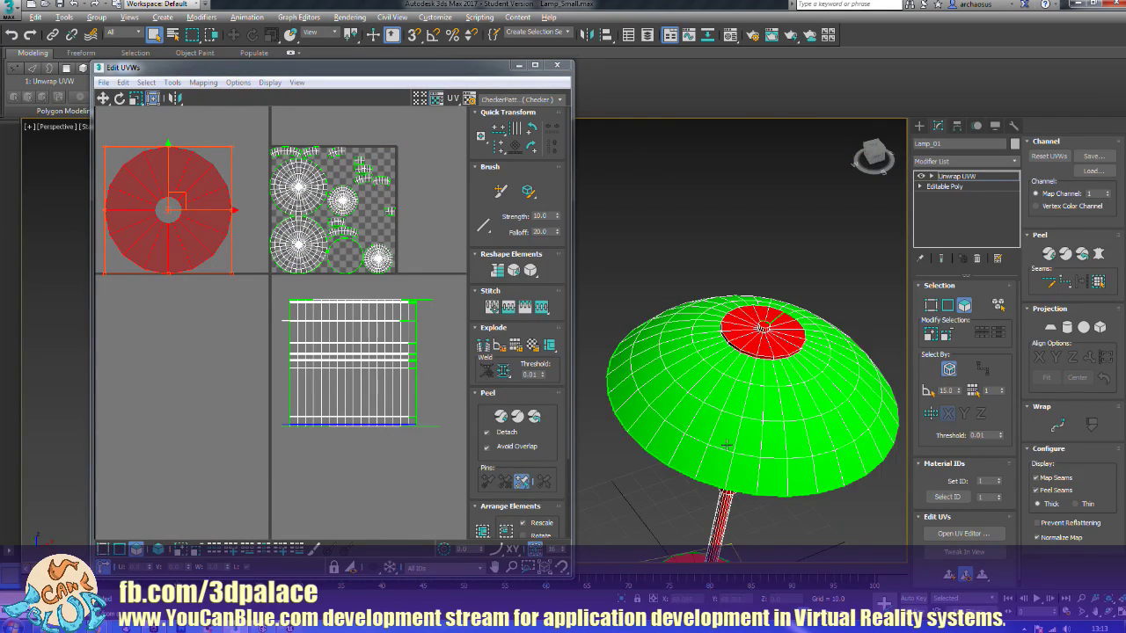
alt+middle_drag(726, 445, 681, 409)
scroll(732, 453, up, 5)
click(745, 465)
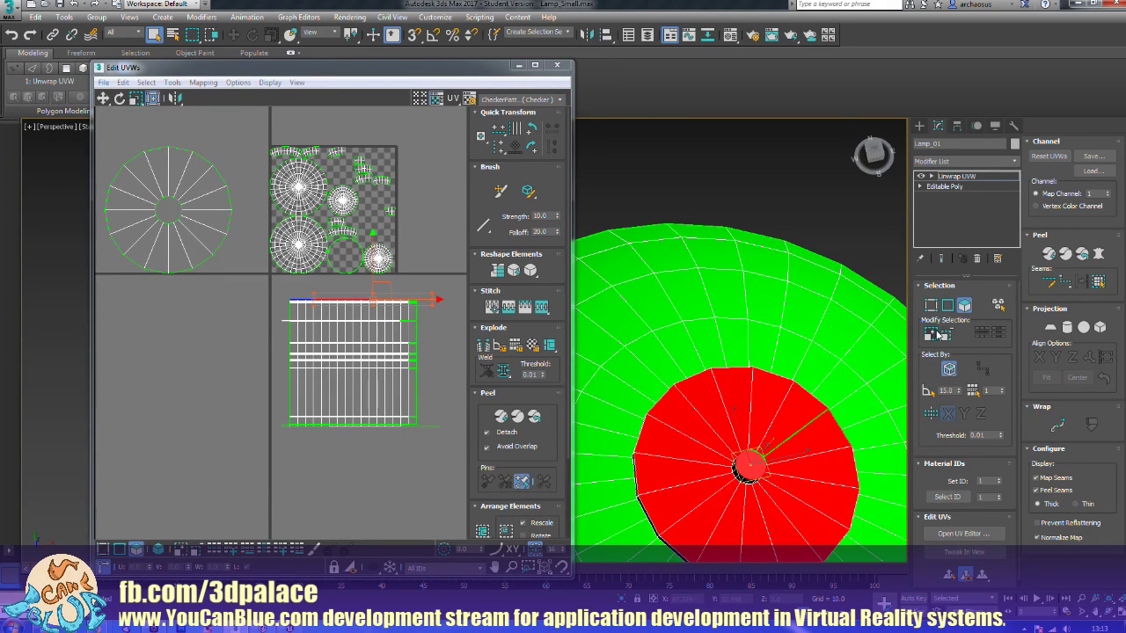
click(937, 335)
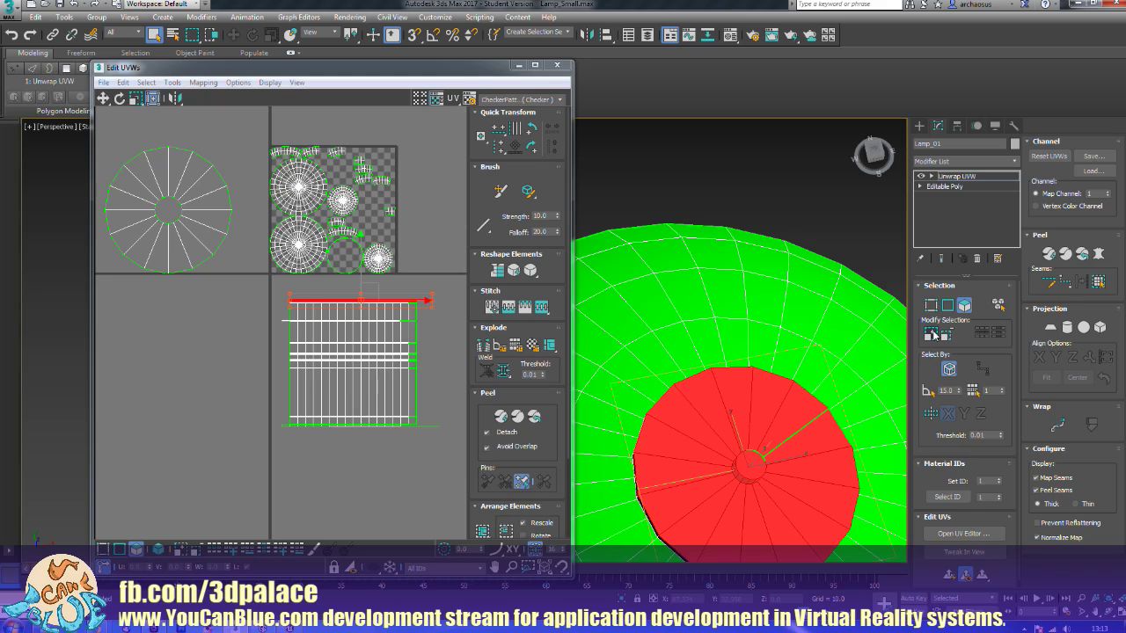
click(932, 334)
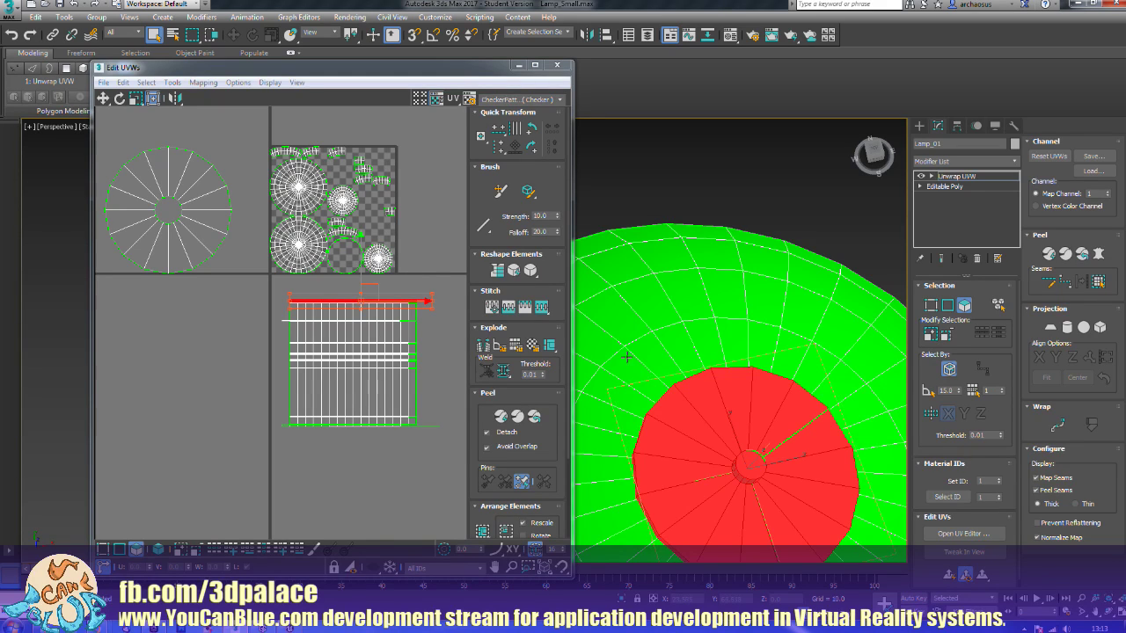
Step: Planar-map the shade cap's polygons and move their UV shell outside the tile, below the base disc's shell
click(1051, 329)
click(1052, 329)
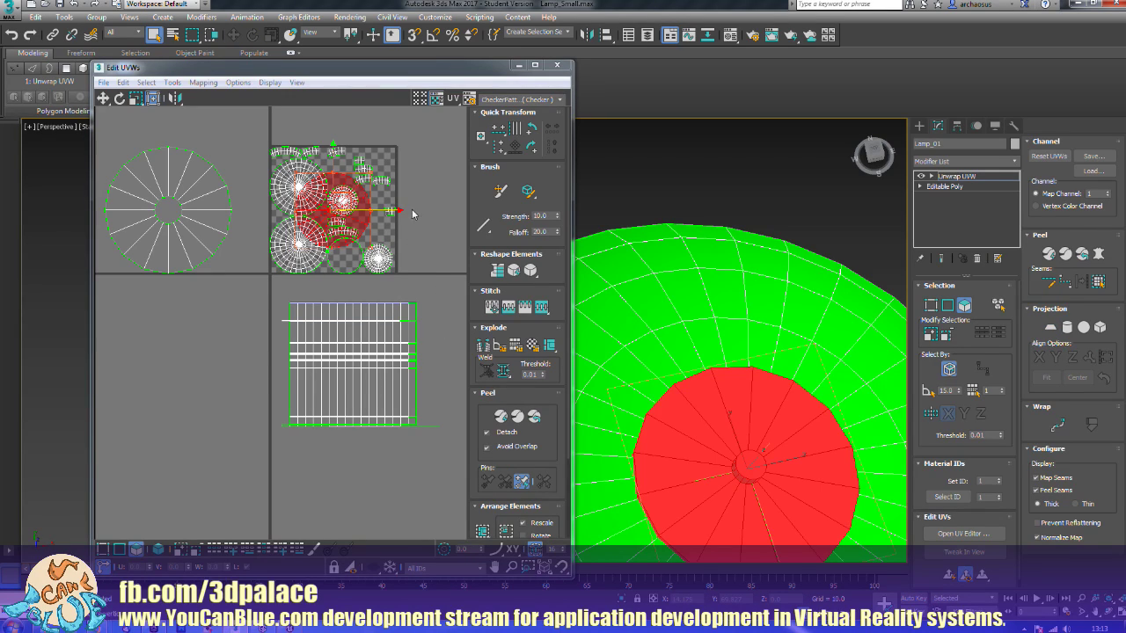
drag(332, 158, 325, 312)
drag(400, 362, 231, 360)
Step: Select the knob's centre polygon in the cap's UV shell and scale it down slightly to open up the knob's sides
middle_drag(226, 364, 426, 356)
scroll(367, 374, up, 5)
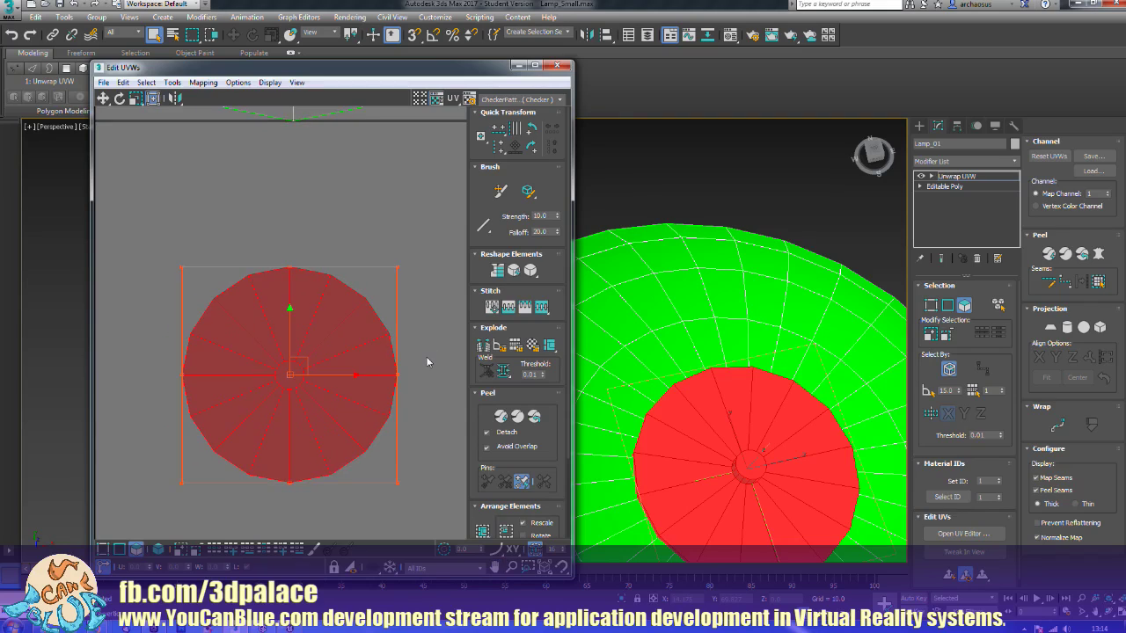
scroll(425, 356, up, 2)
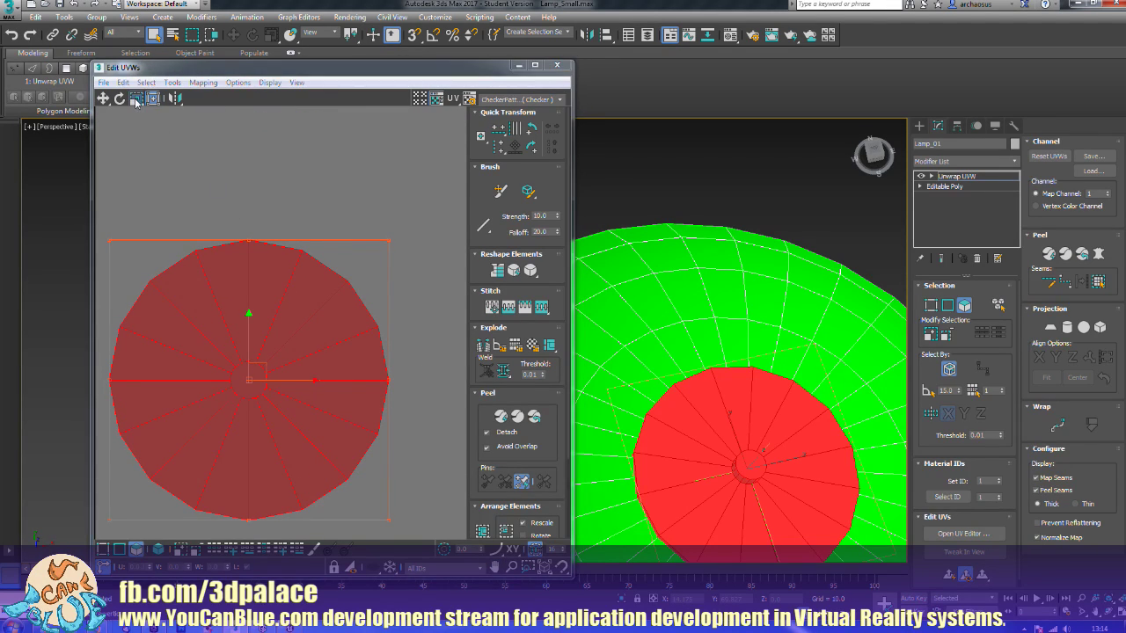
click(251, 158)
click(250, 377)
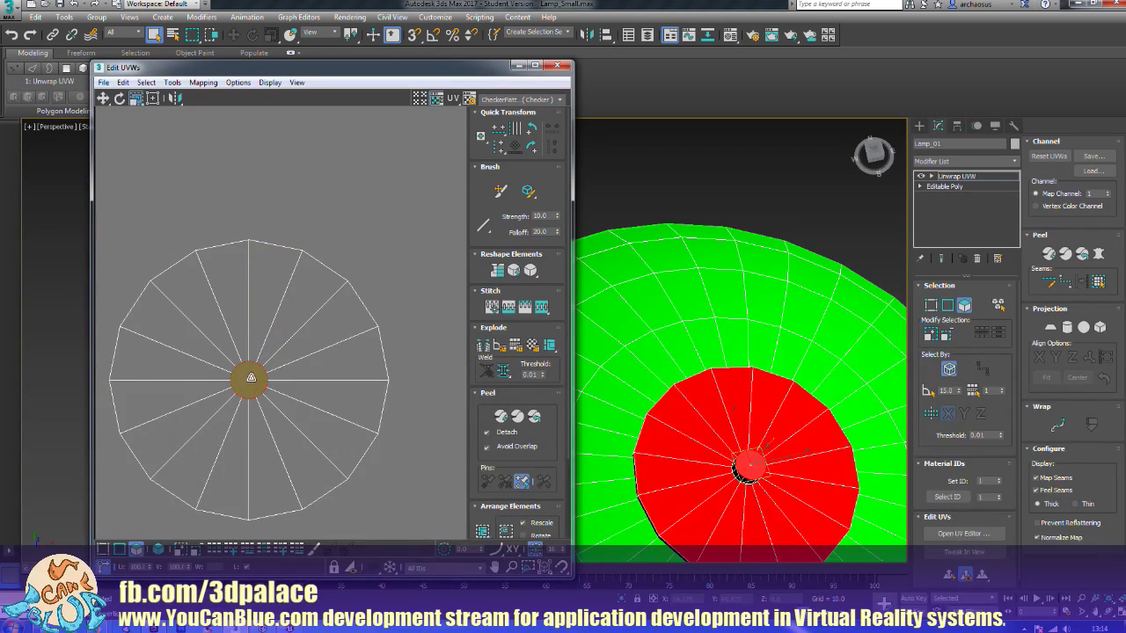
drag(249, 377, 248, 382)
Step: Grow the selection twice to the cap's top wedges and scale them in slightly to open up the cap's side polygons
click(929, 335)
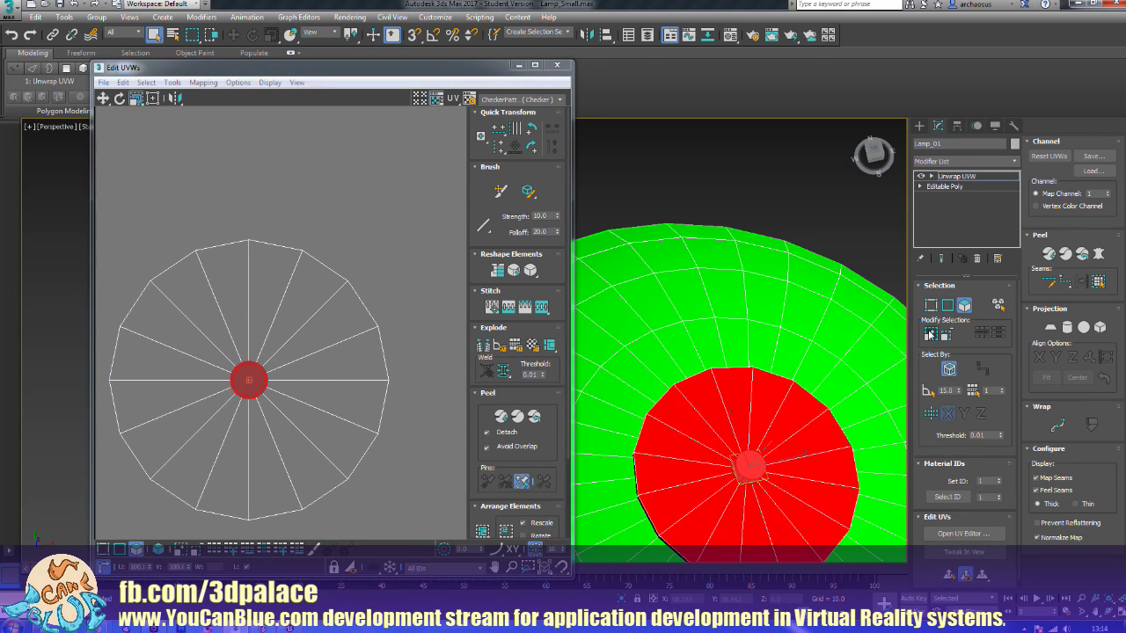
click(931, 335)
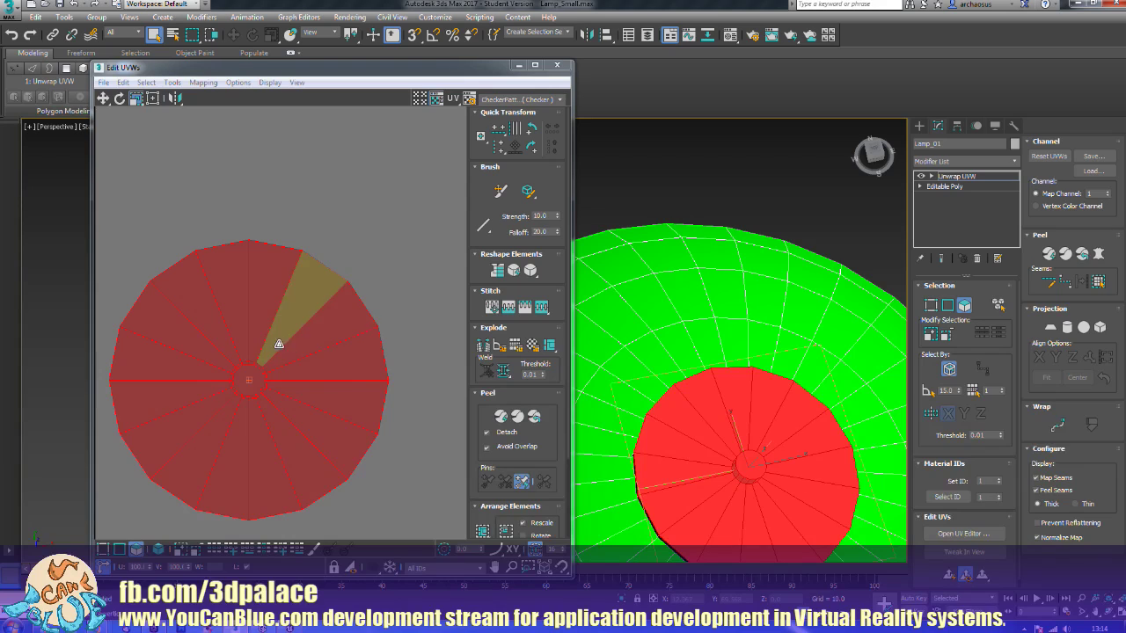
drag(247, 381, 249, 386)
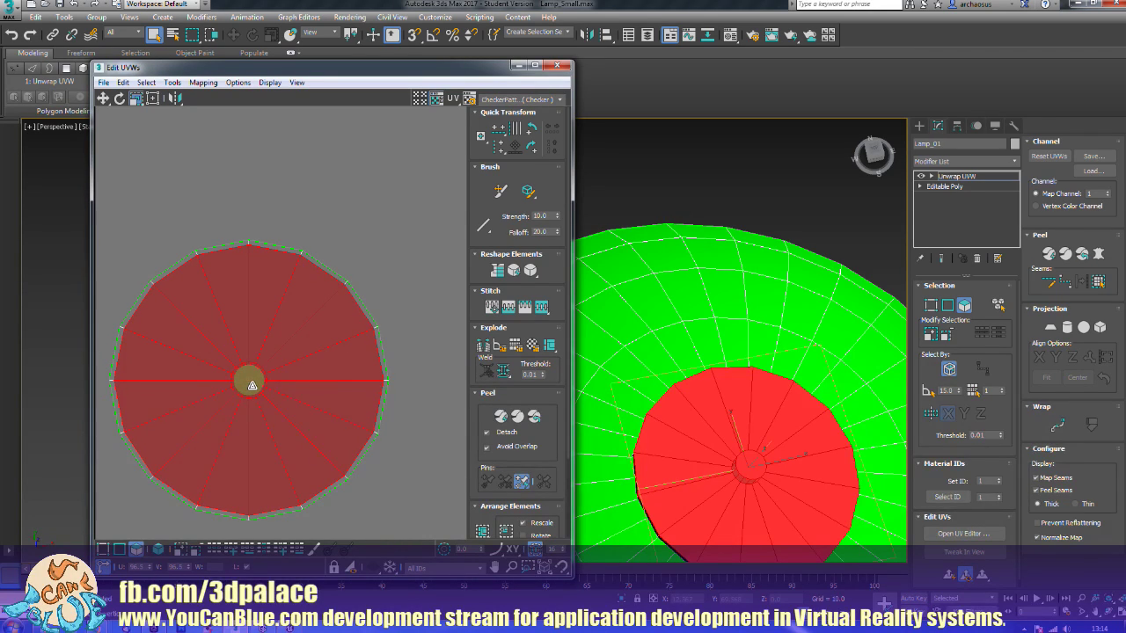
click(410, 326)
Step: Pack all the lamp's UV shells into the texture tile with rescaling enabled
scroll(409, 326, down, 4)
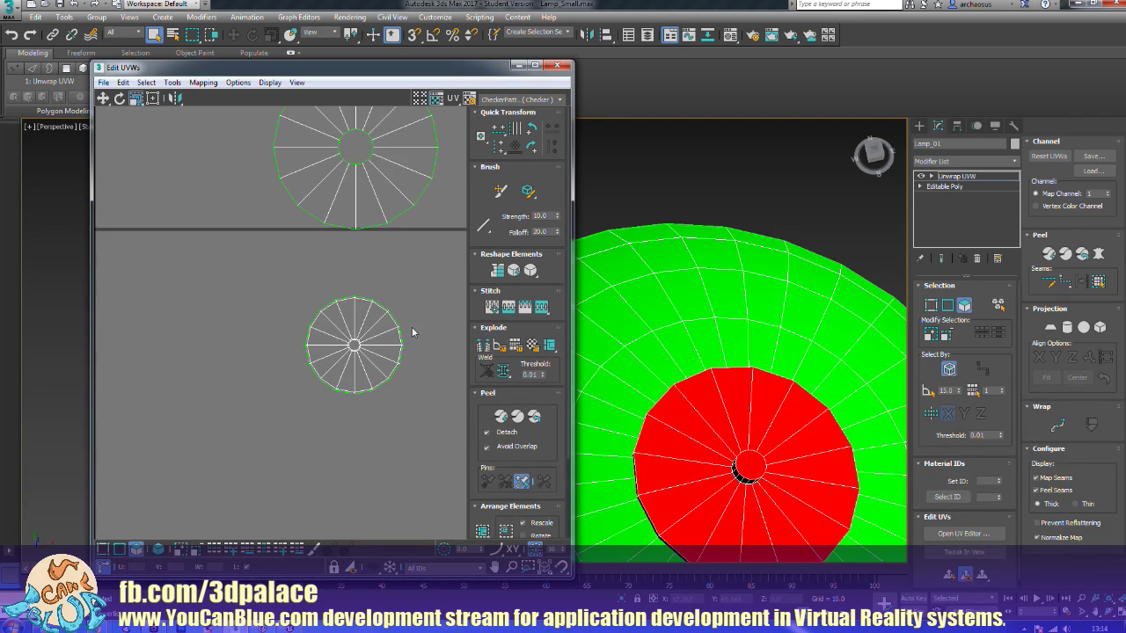
middle_drag(411, 327, 313, 393)
scroll(368, 389, down, 4)
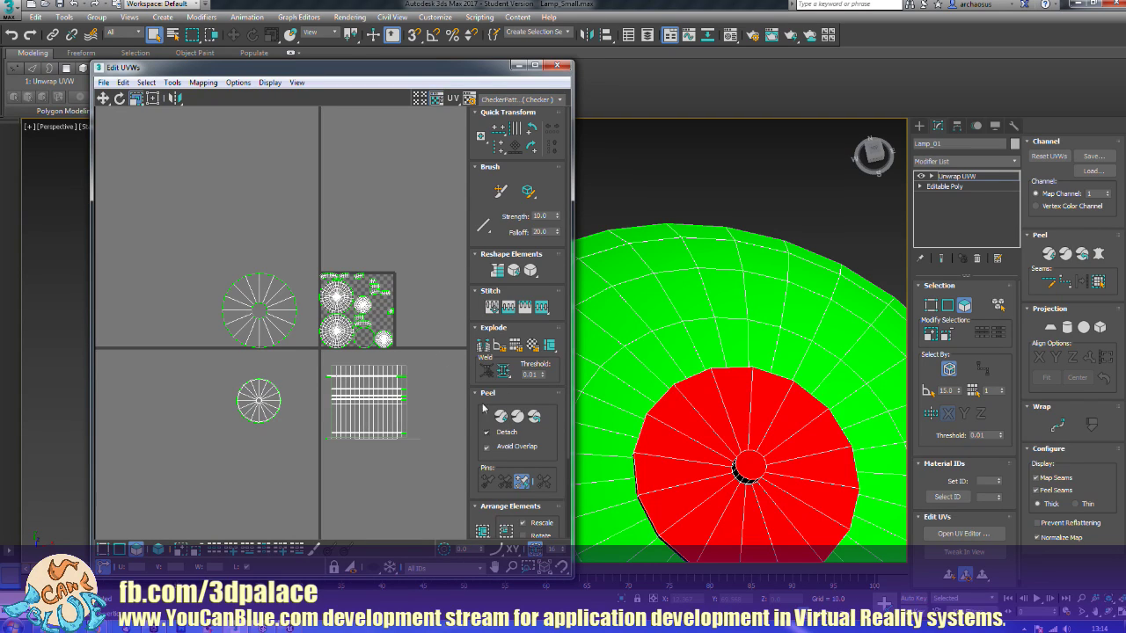
click(482, 531)
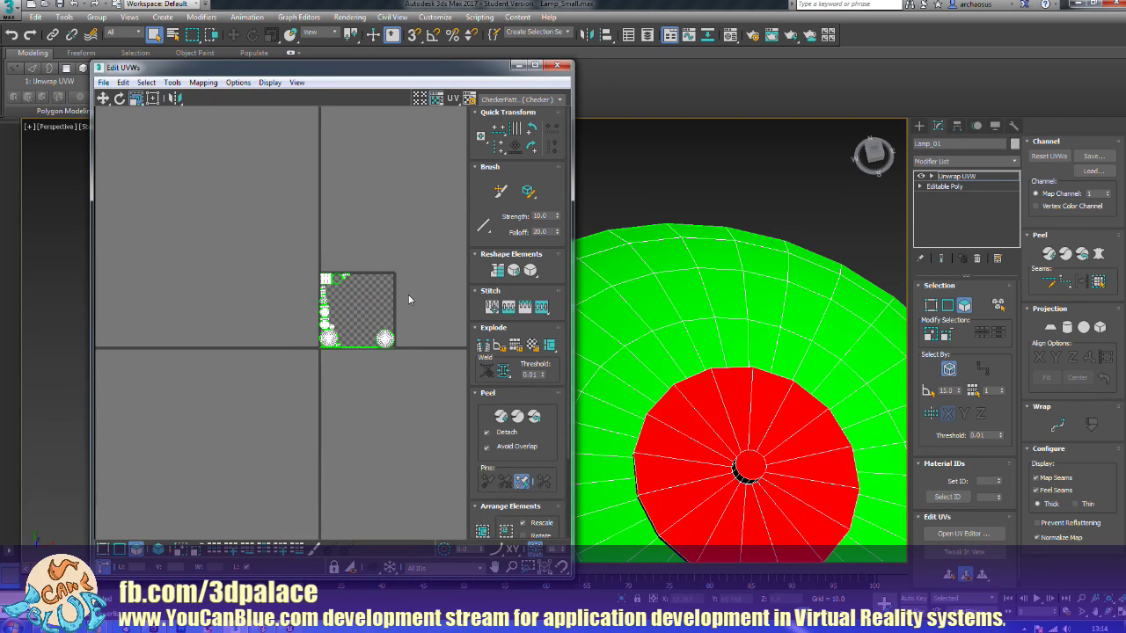
scroll(414, 304, up, 6)
middle_drag(421, 328, 468, 280)
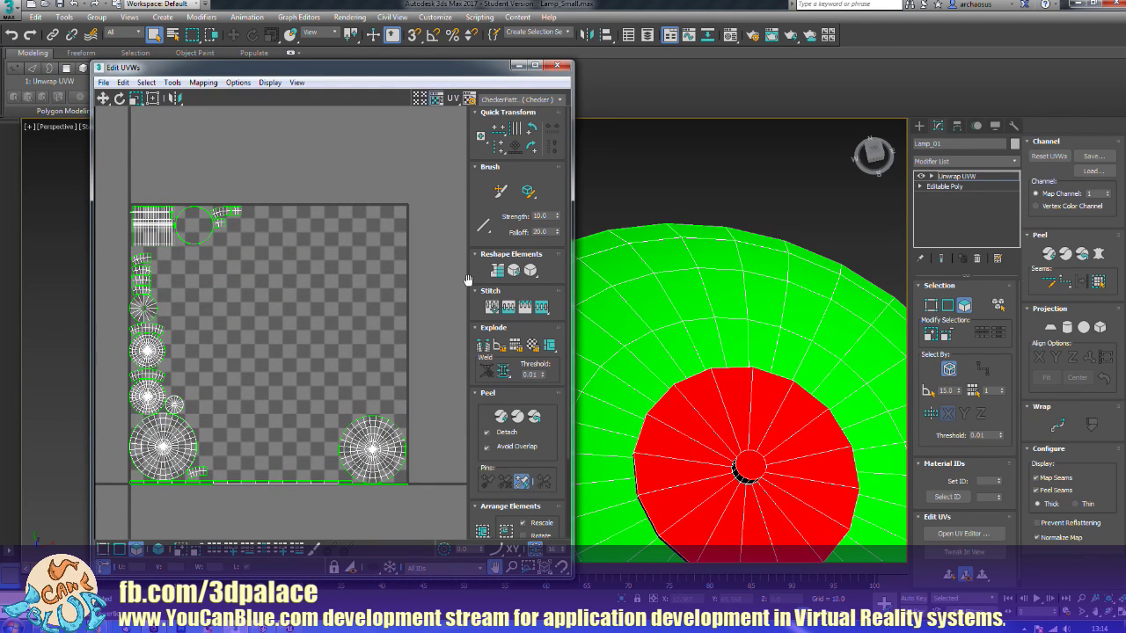
Step: Undo the last packing of the lamp's UV shells
key(ctrl+z)
middle_drag(380, 324, 397, 321)
scroll(384, 328, down, 3)
scroll(383, 328, down, 2)
scroll(394, 309, up, 2)
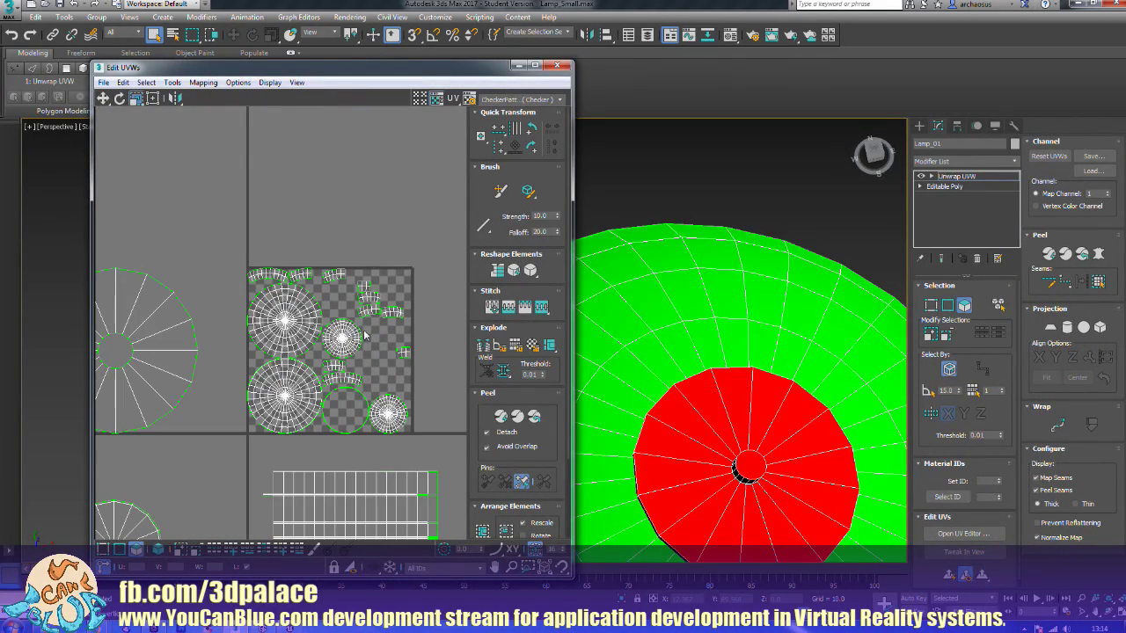
scroll(369, 308, up, 2)
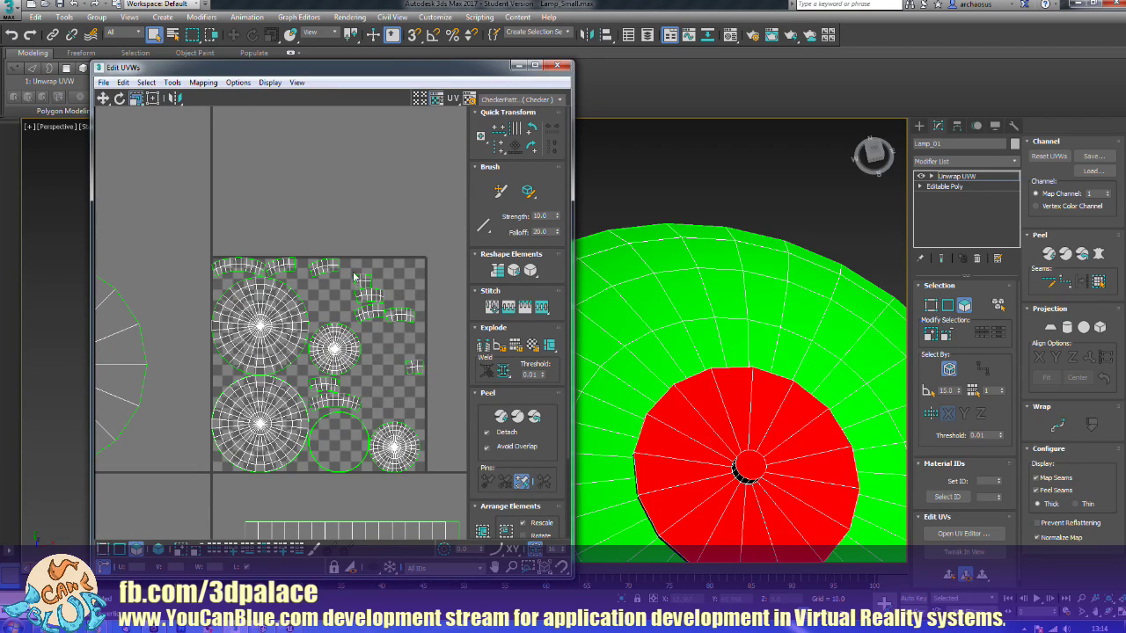
Step: Select the group of small curved strip shells, scale it down and move it into the gap above the small round shell
drag(355, 277, 415, 322)
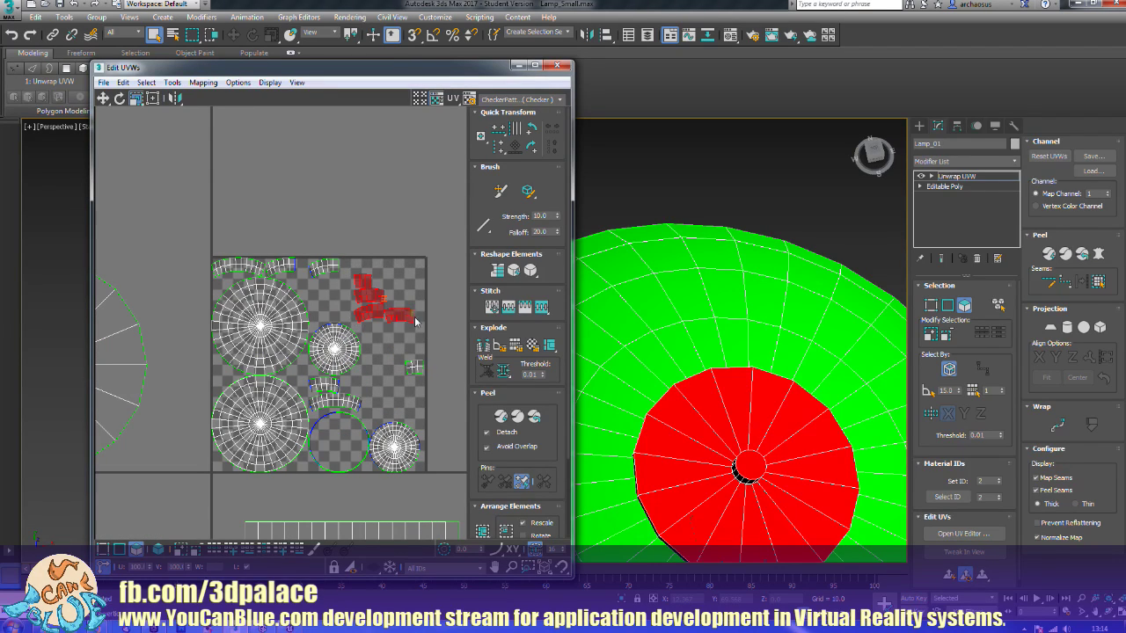
click(151, 97)
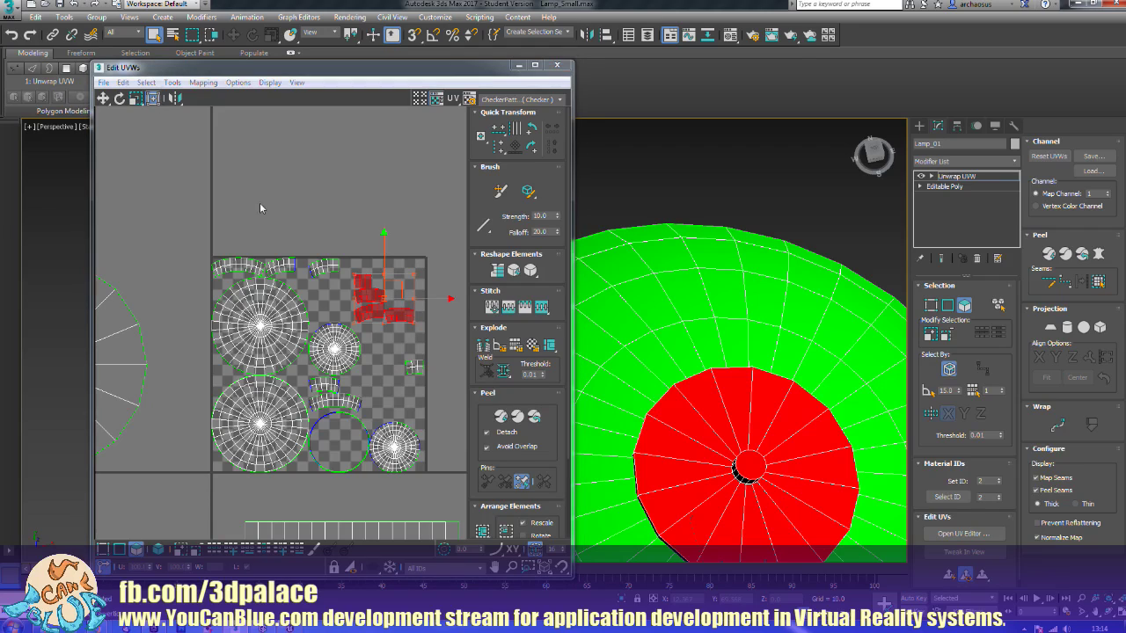
drag(408, 323, 341, 313)
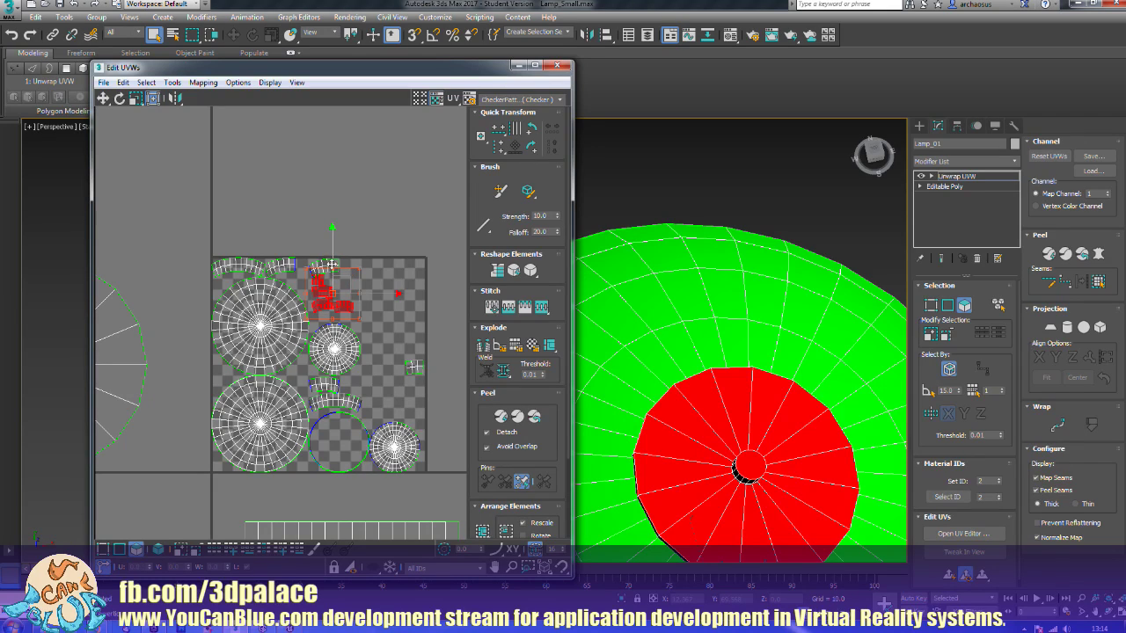
drag(330, 252, 332, 259)
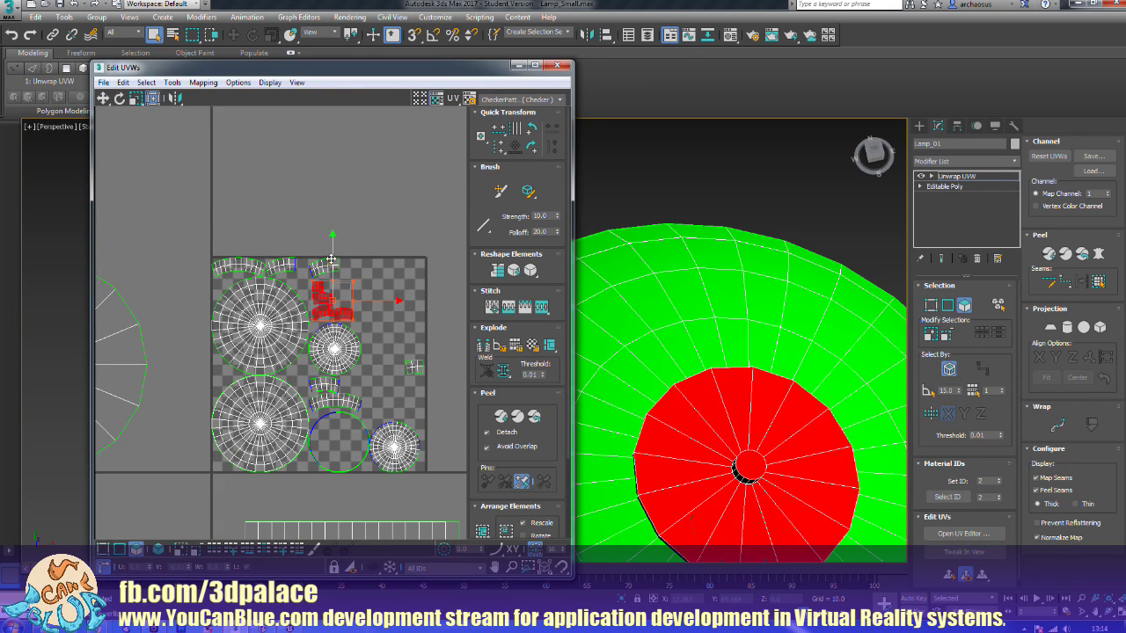
Step: Select the block of rectangular shells below the tile, move it into the tile's upper right area and scale it down to fit
middle_drag(222, 355, 218, 273)
scroll(262, 335, down, 2)
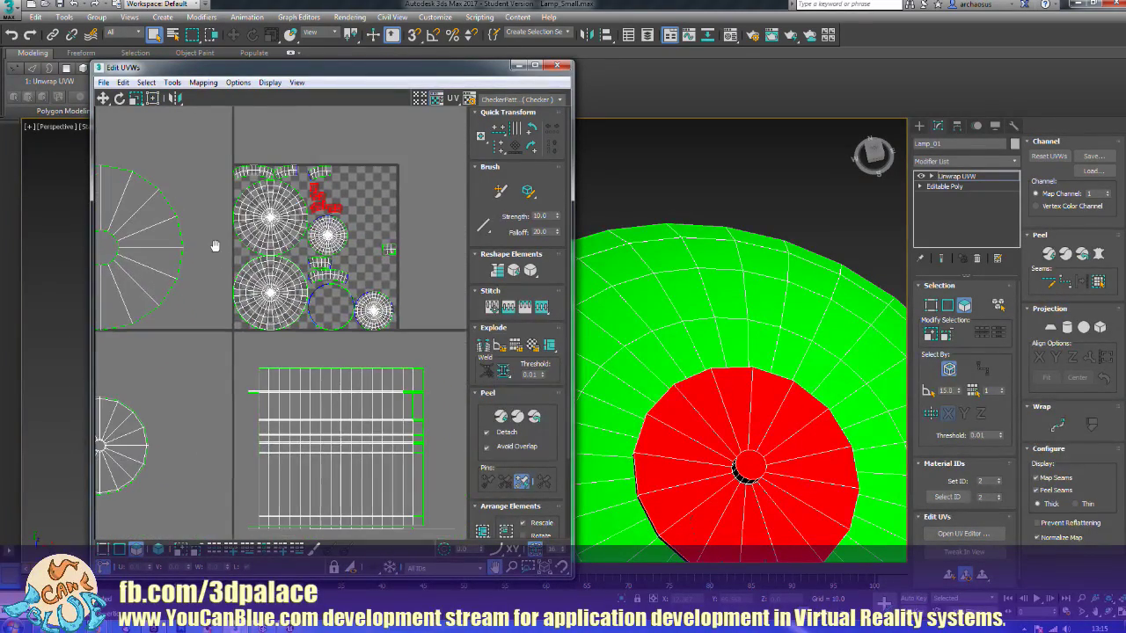
middle_drag(235, 342, 233, 320)
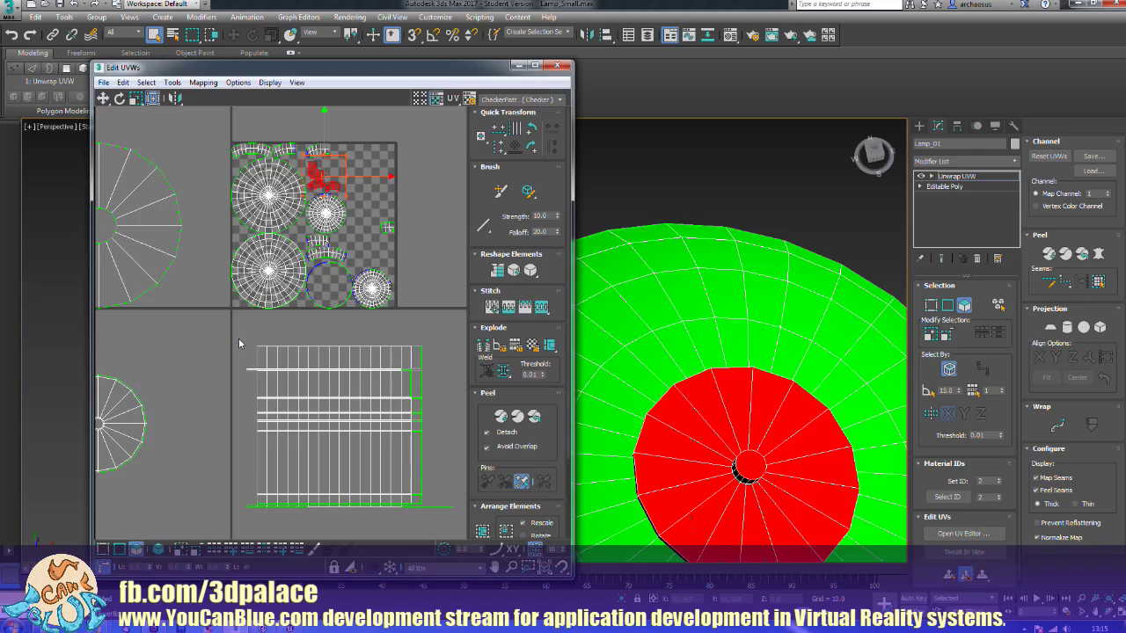
drag(397, 499, 456, 526)
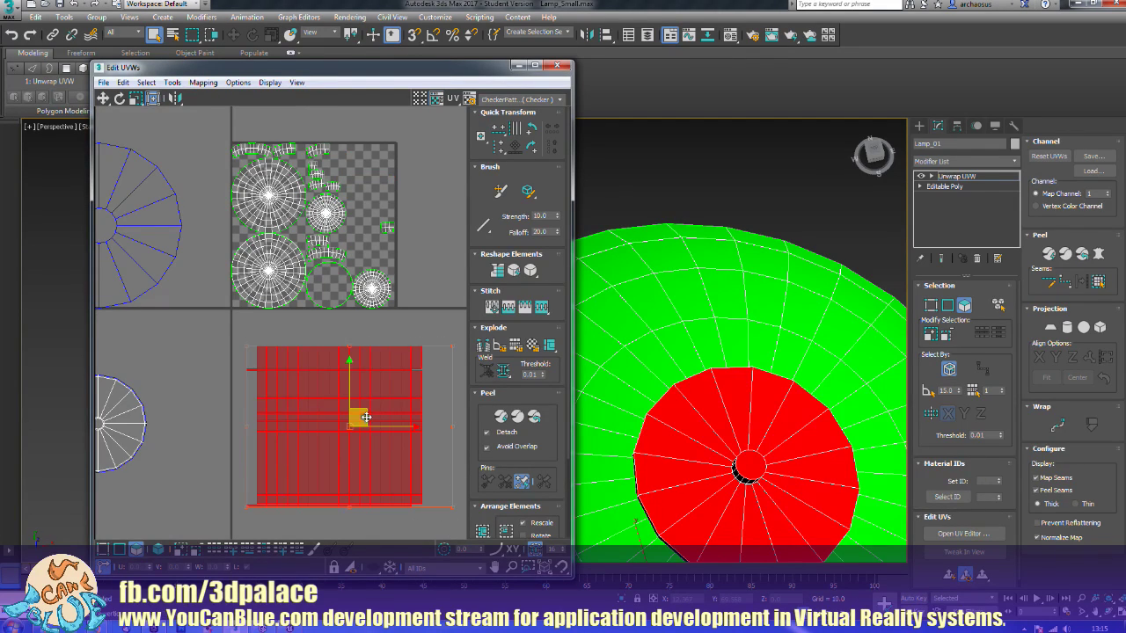
drag(366, 417, 448, 220)
middle_drag(386, 437, 302, 478)
drag(448, 359, 308, 244)
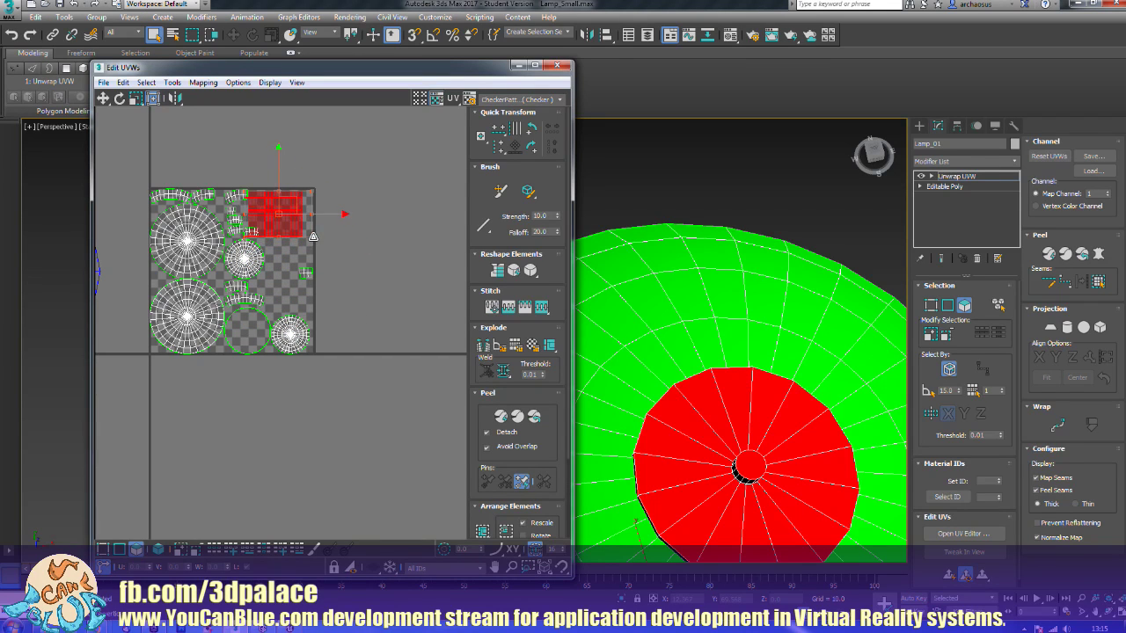
Step: Shift the rectangular shells sideways within the tile's upper right area to clear the small curved strips
scroll(318, 237, up, 2)
middle_drag(320, 237, 419, 282)
drag(364, 235, 375, 235)
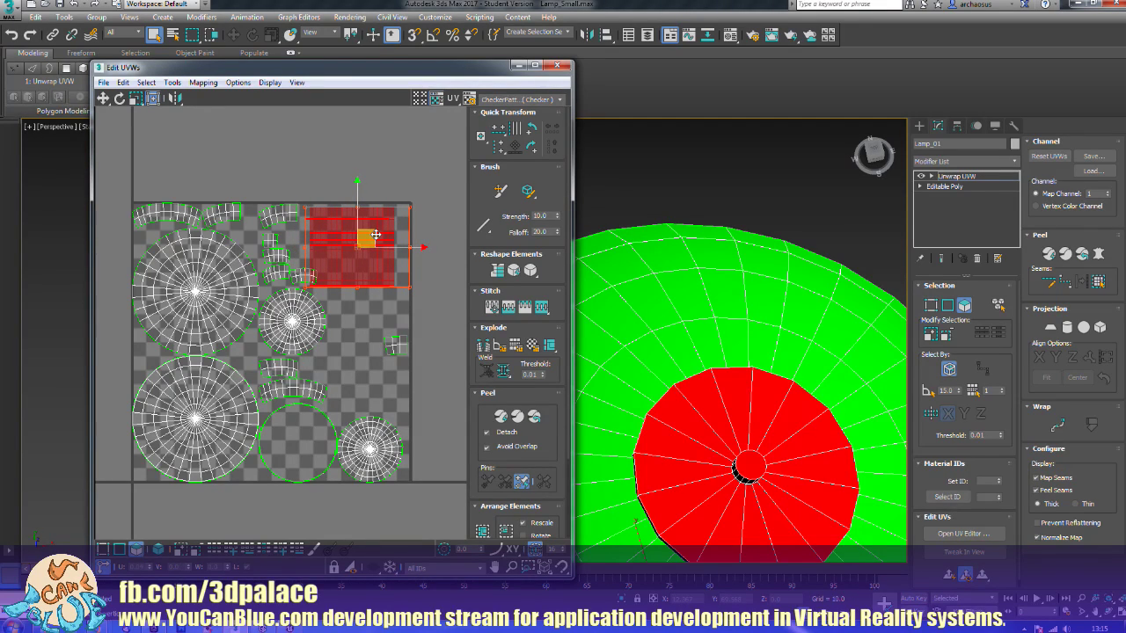
drag(376, 235, 395, 240)
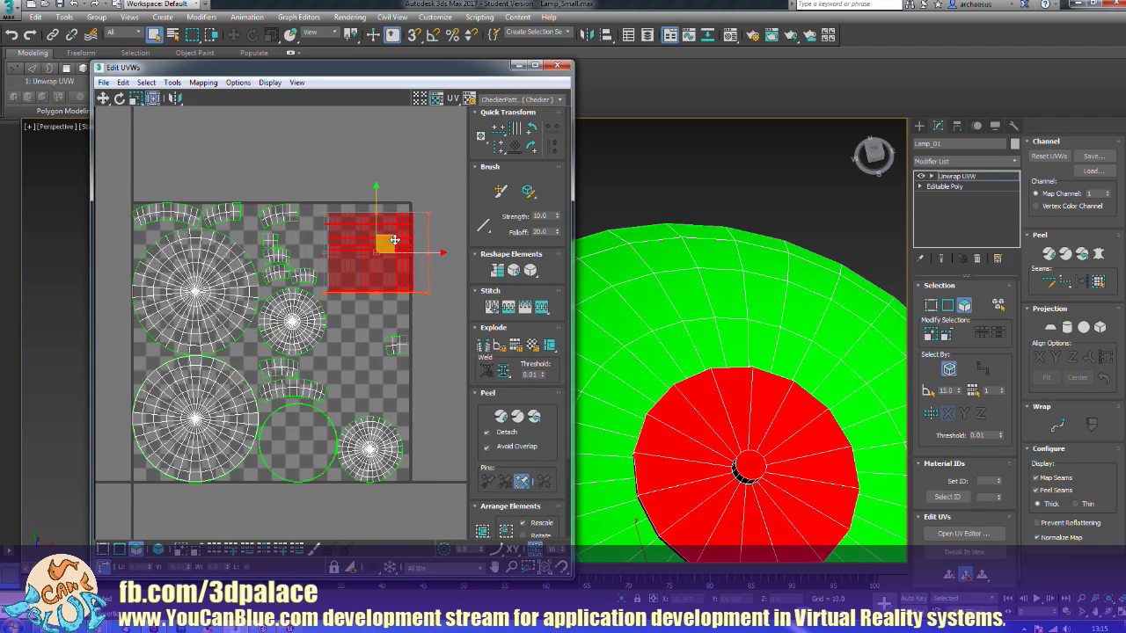
Step: Move the rightmost small curved strip shell up beneath the curved strip at the tile's top edge
scroll(369, 247, up, 5)
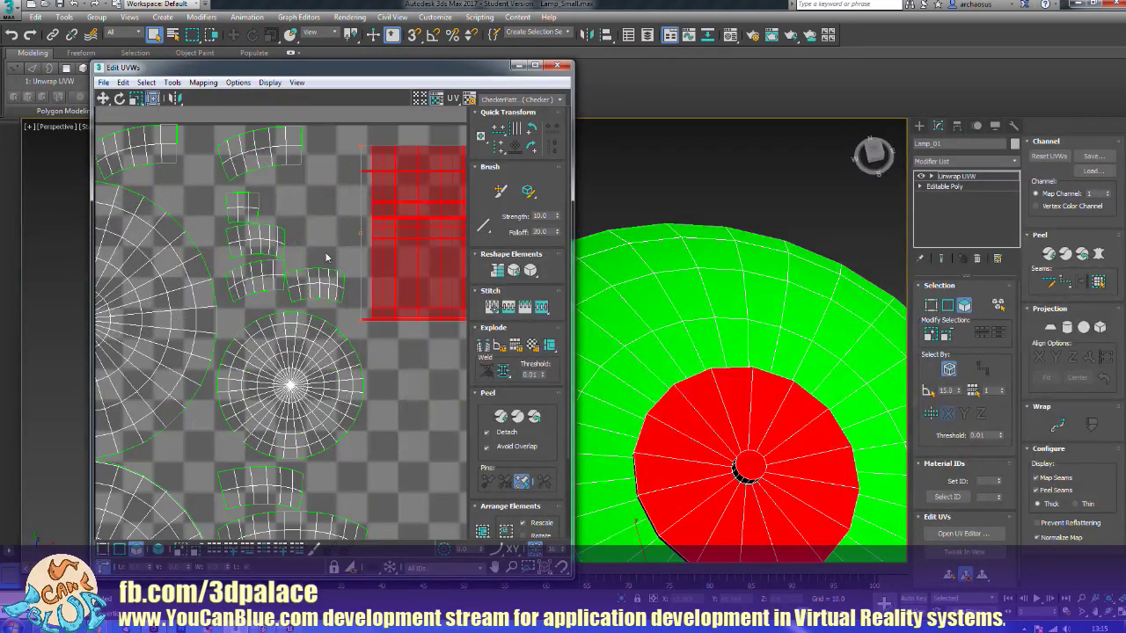
click(303, 290)
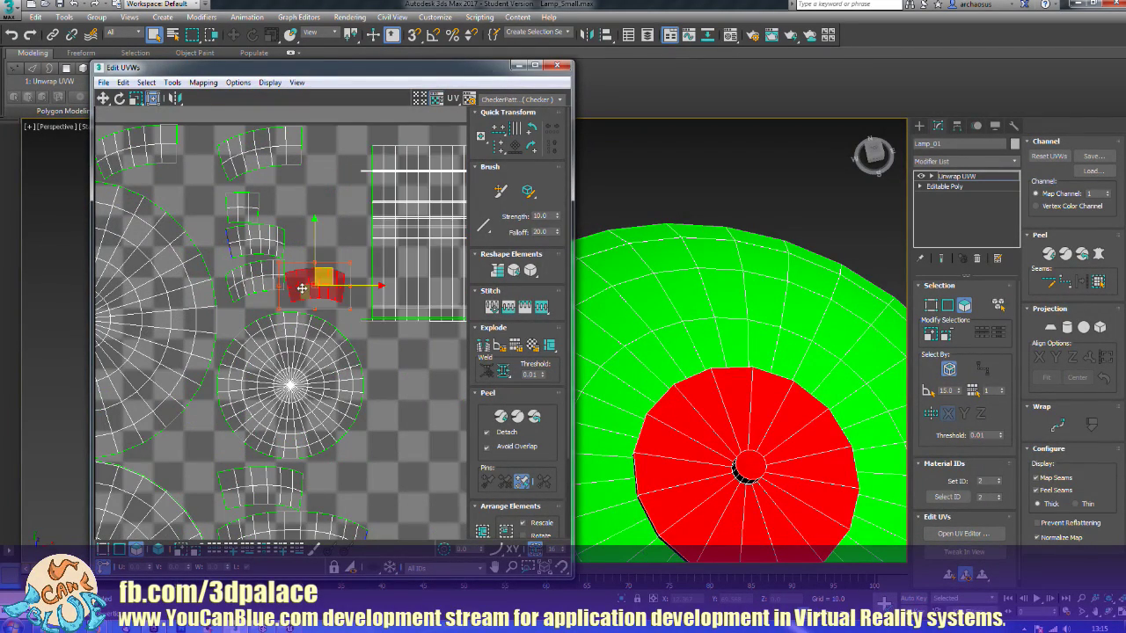
drag(330, 275, 303, 174)
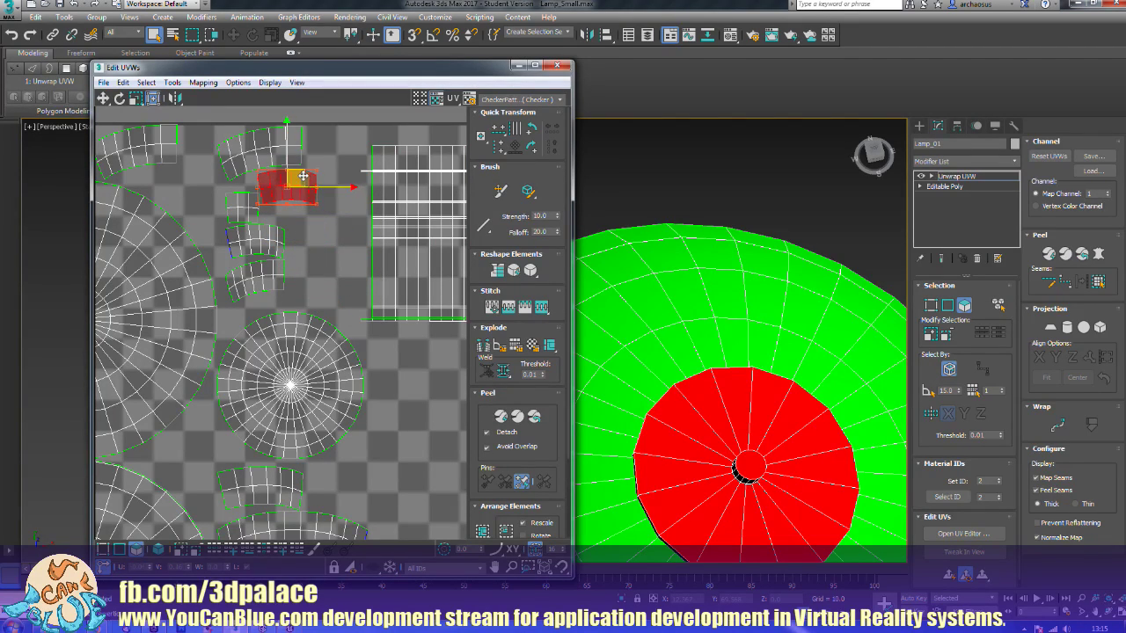
Step: Move the rectangular shells left beside the curved strips and up against the tile's top edge, inside the tile
middle_drag(386, 287, 276, 311)
scroll(276, 311, down, 2)
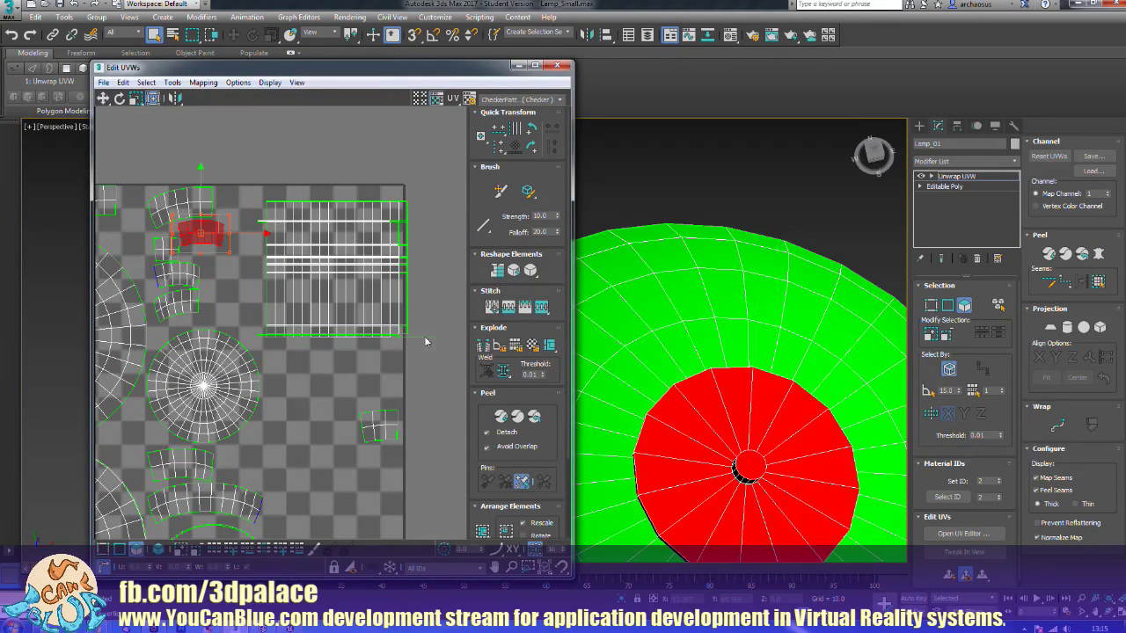
drag(440, 344, 353, 268)
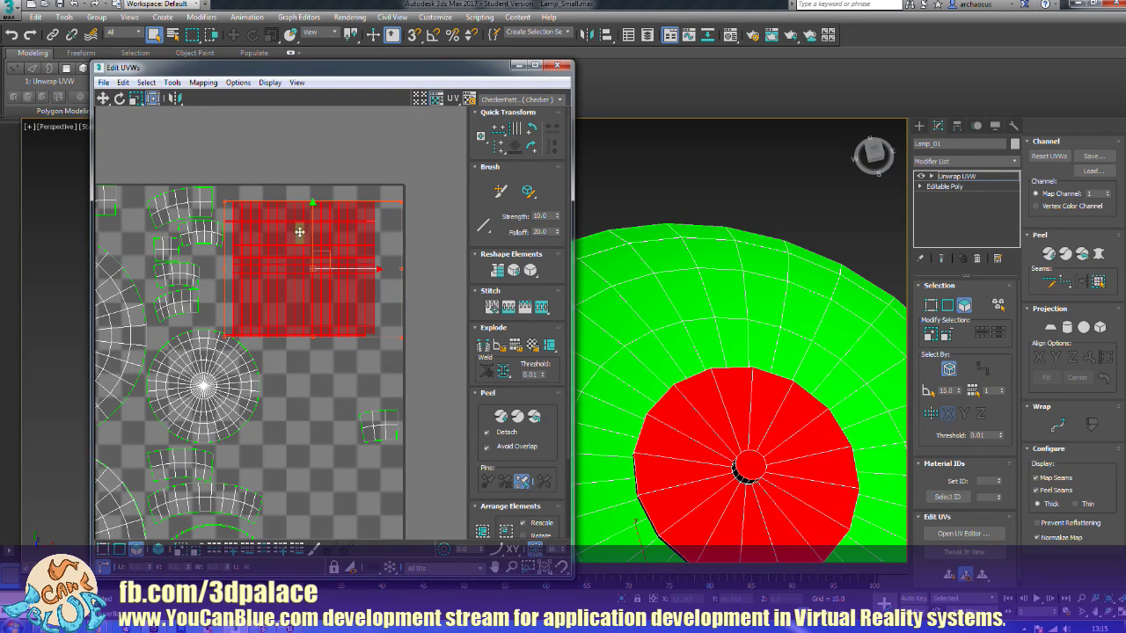
drag(312, 208, 313, 193)
click(442, 357)
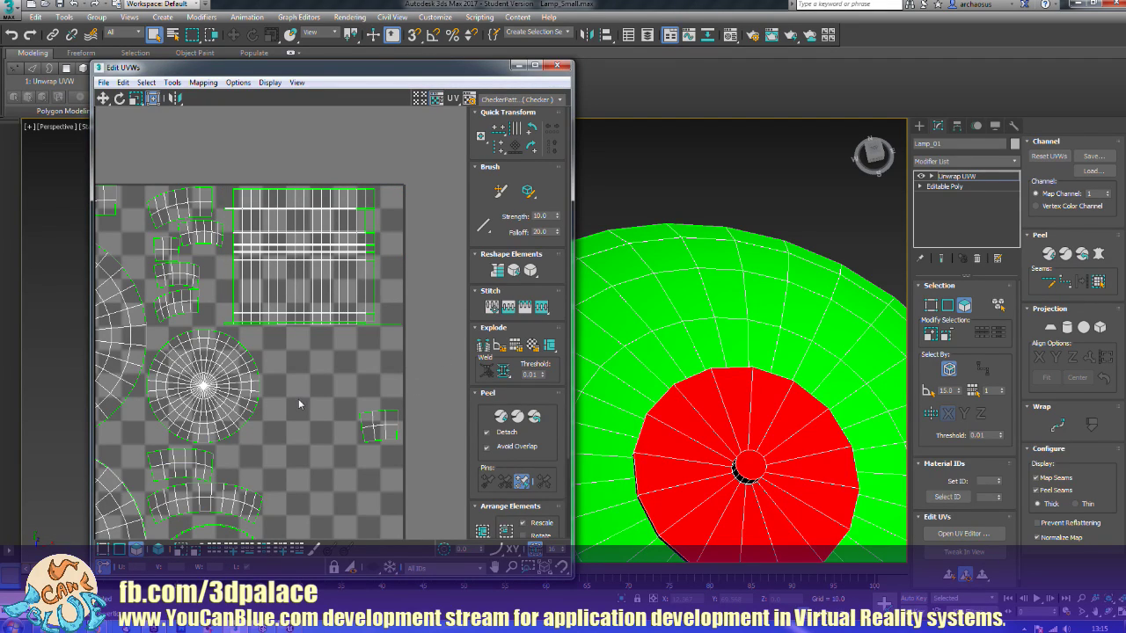
Step: Move the small shell at the tile's right edge into the gap between the two large round shells
middle_drag(298, 404, 363, 303)
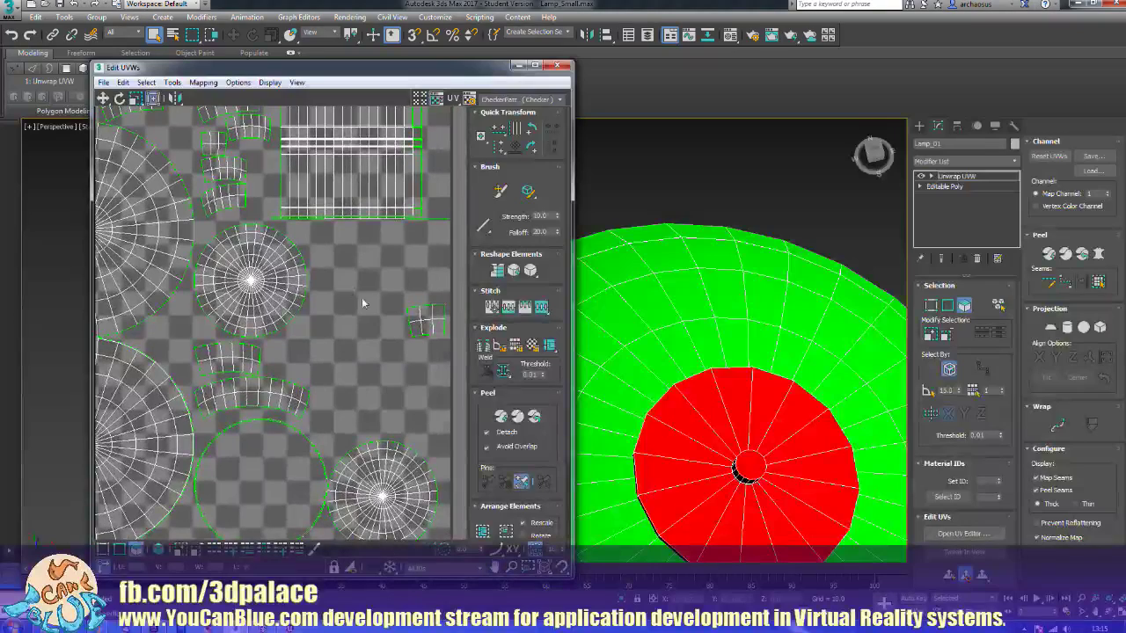
click(443, 310)
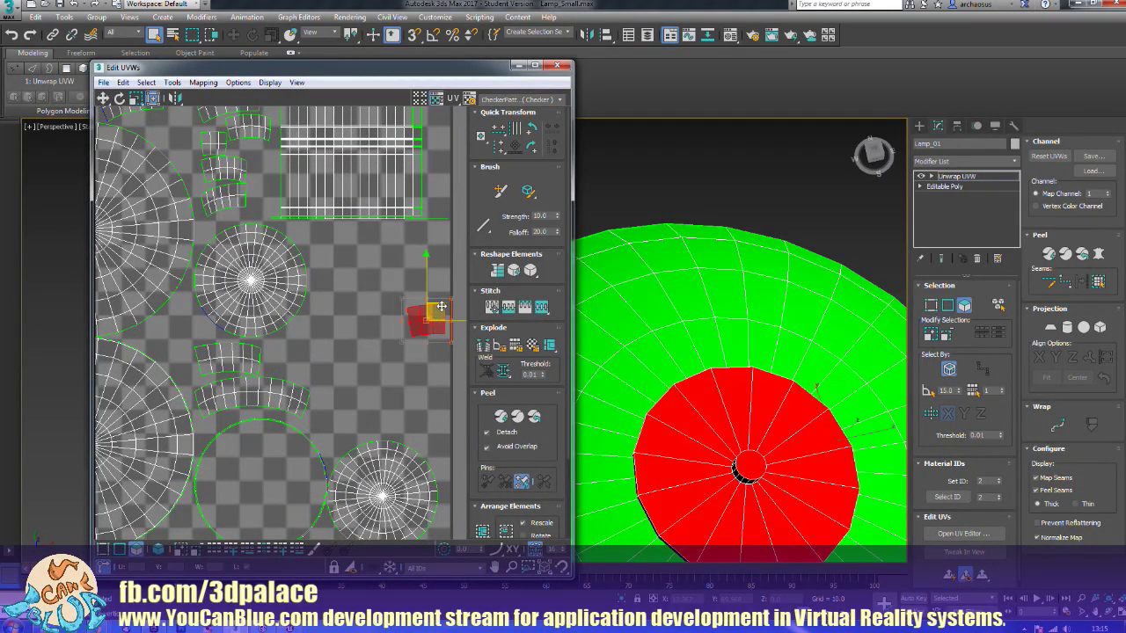
drag(443, 310, 176, 323)
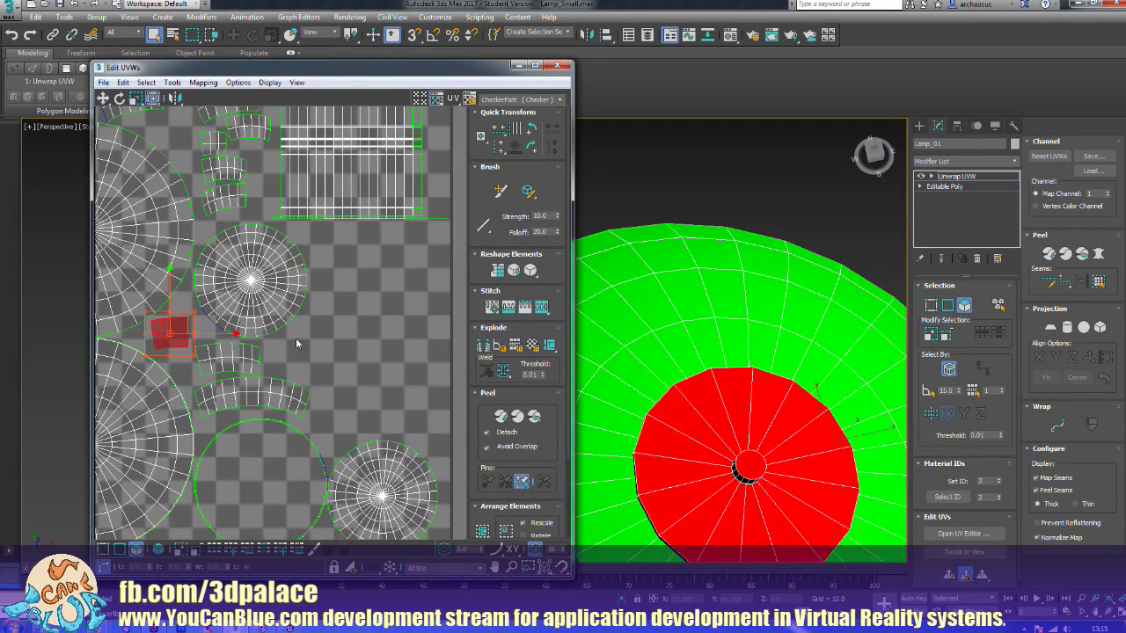
Step: Scale down the shade cap's shell from outside the tile and fit it inside the empty circular shell at the tile's bottom
scroll(380, 332, down, 4)
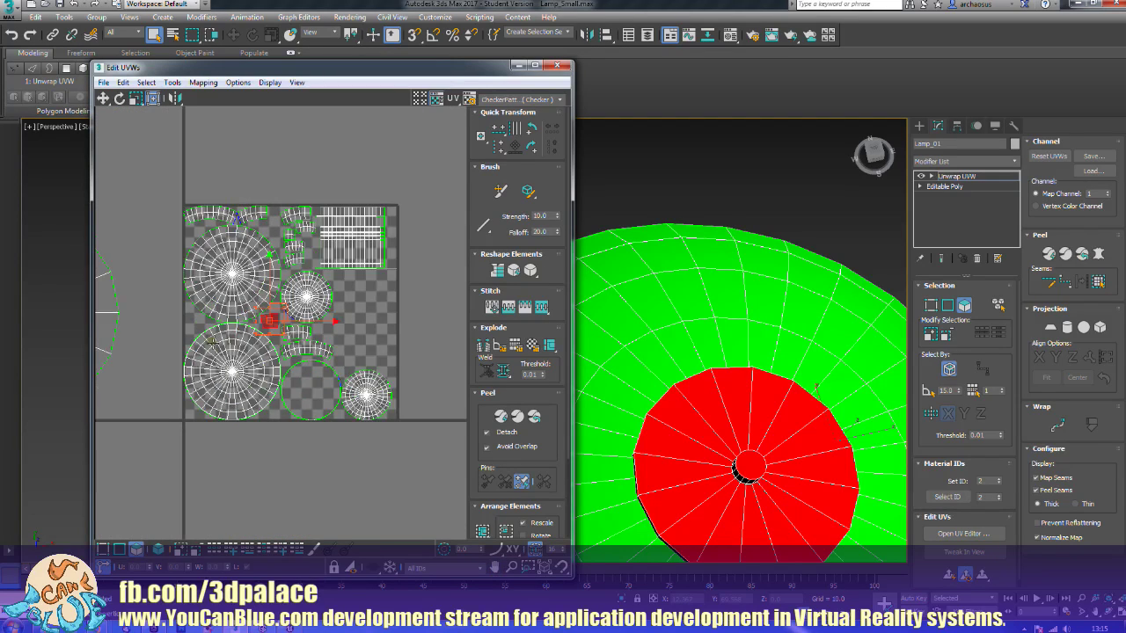
scroll(308, 347, down, 5)
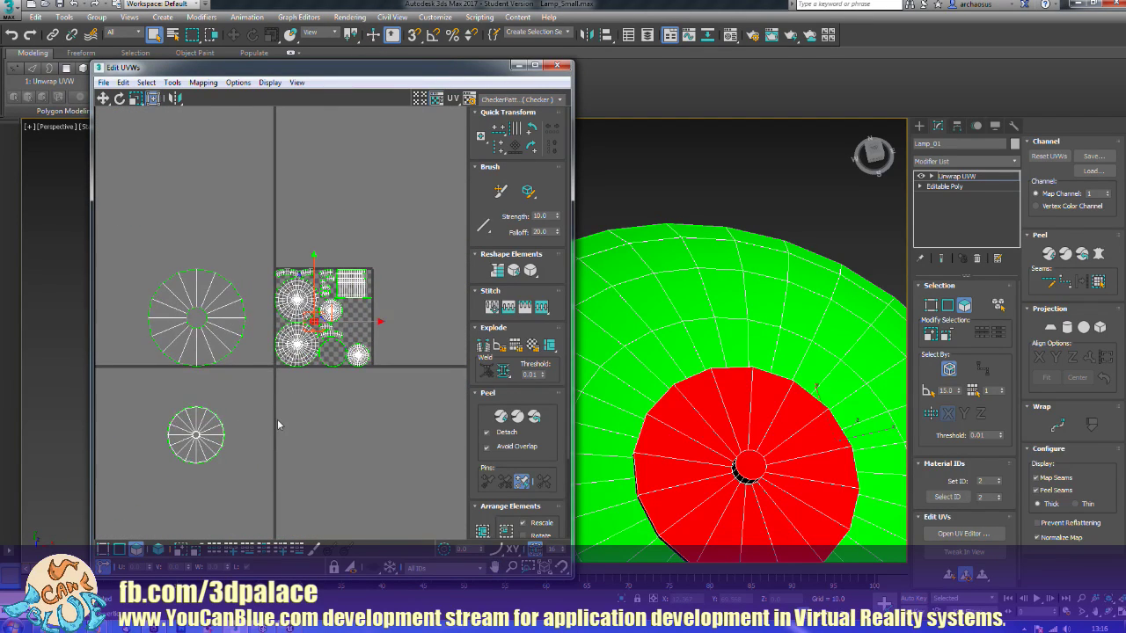
middle_drag(276, 420, 299, 390)
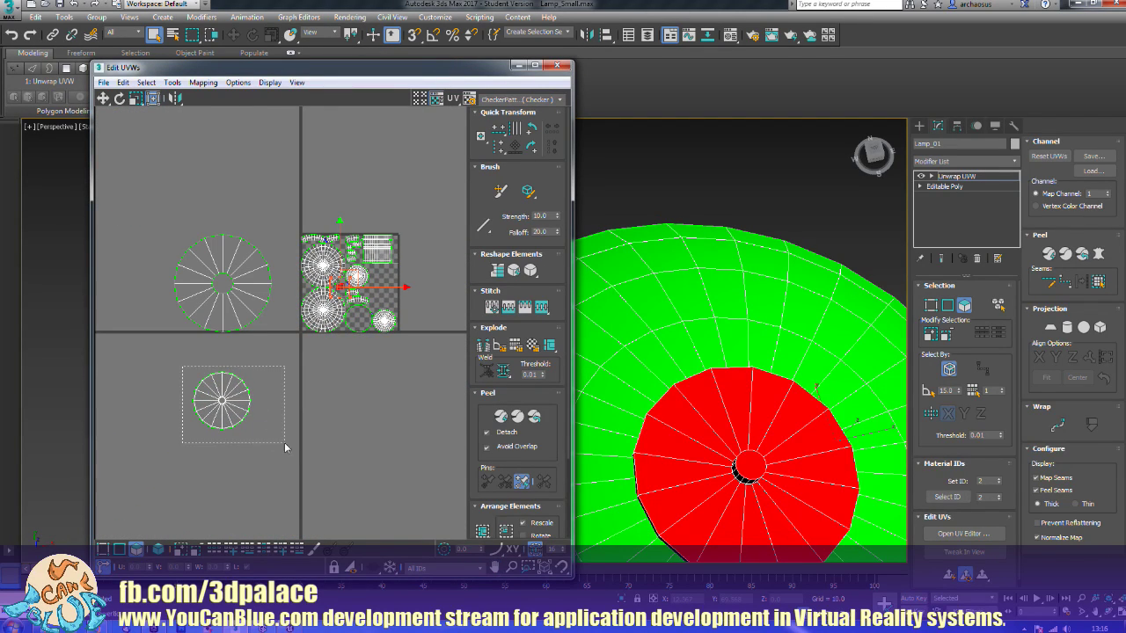
drag(284, 443, 285, 442)
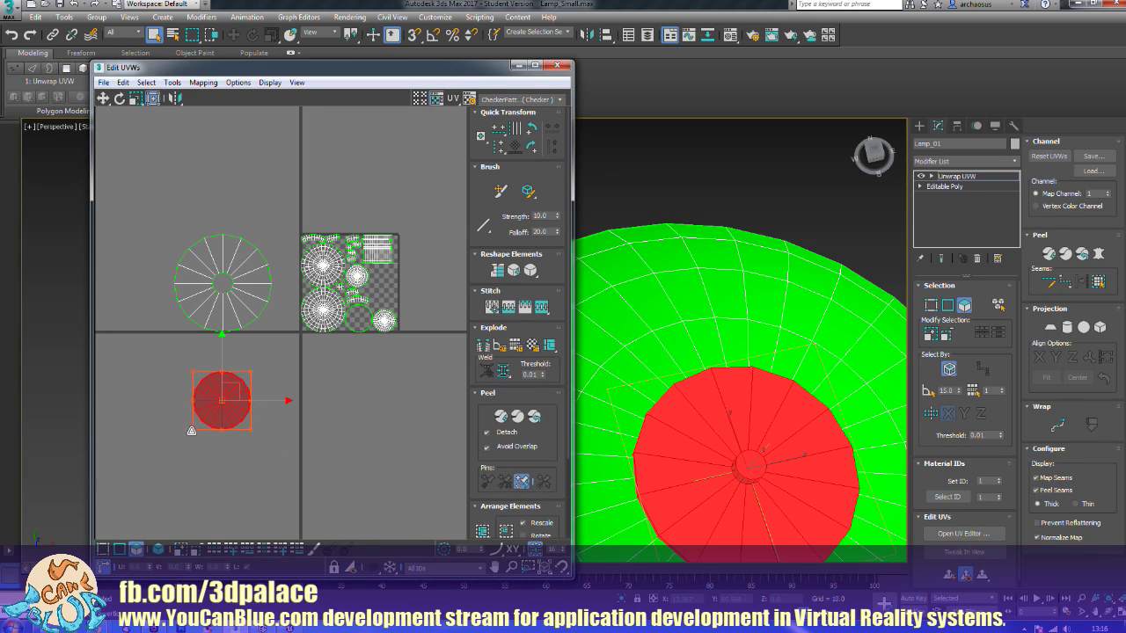
drag(191, 431, 219, 401)
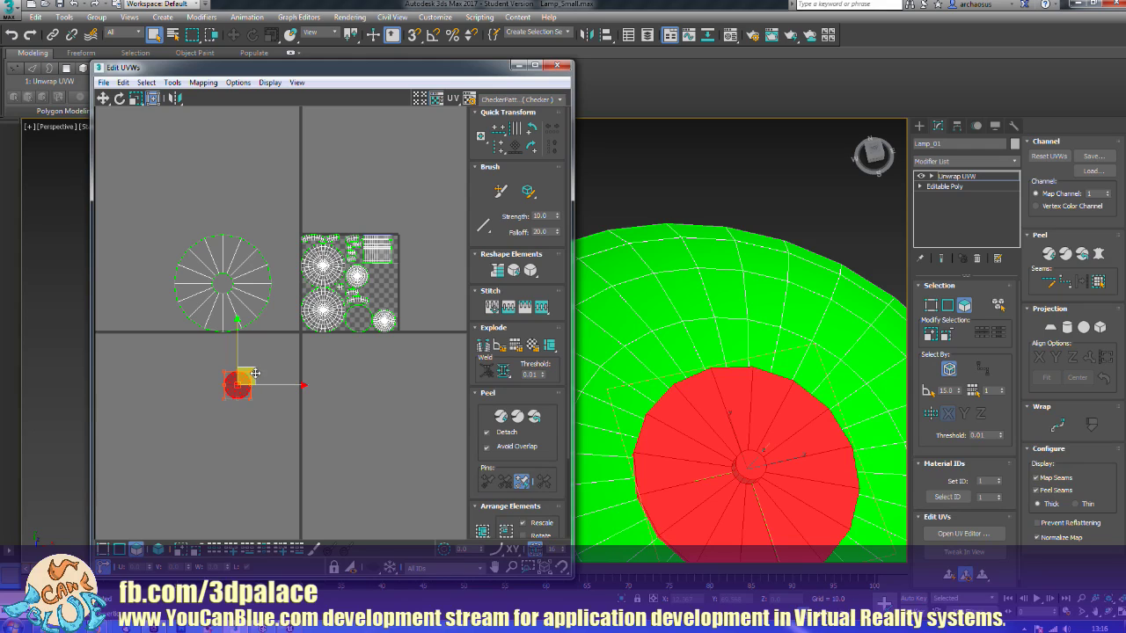
drag(254, 374, 372, 307)
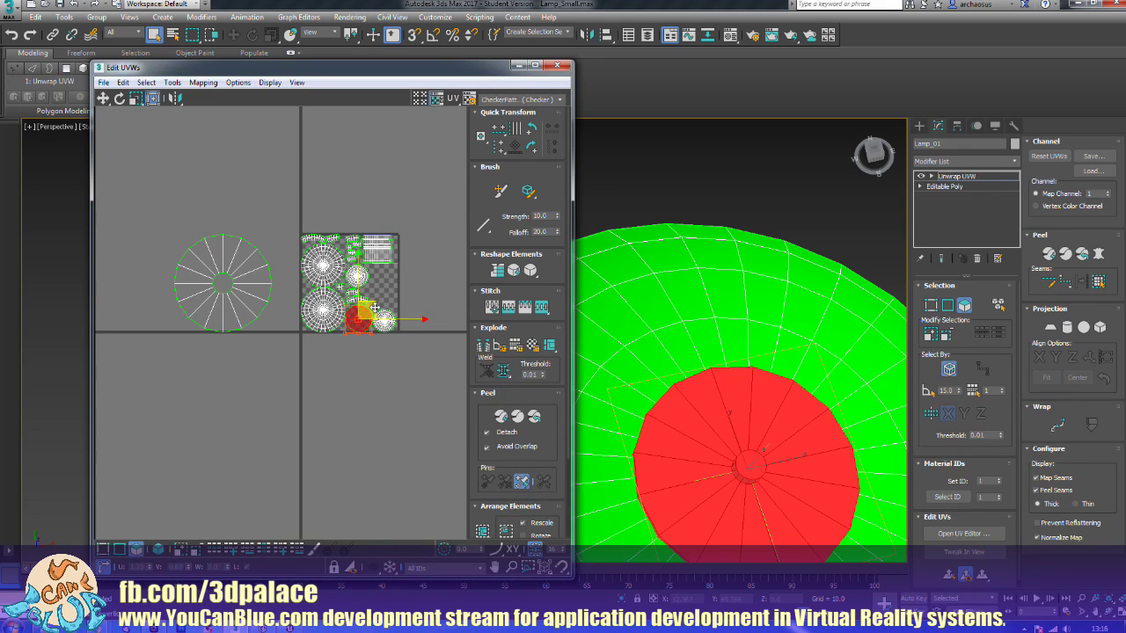
scroll(373, 309, up, 5)
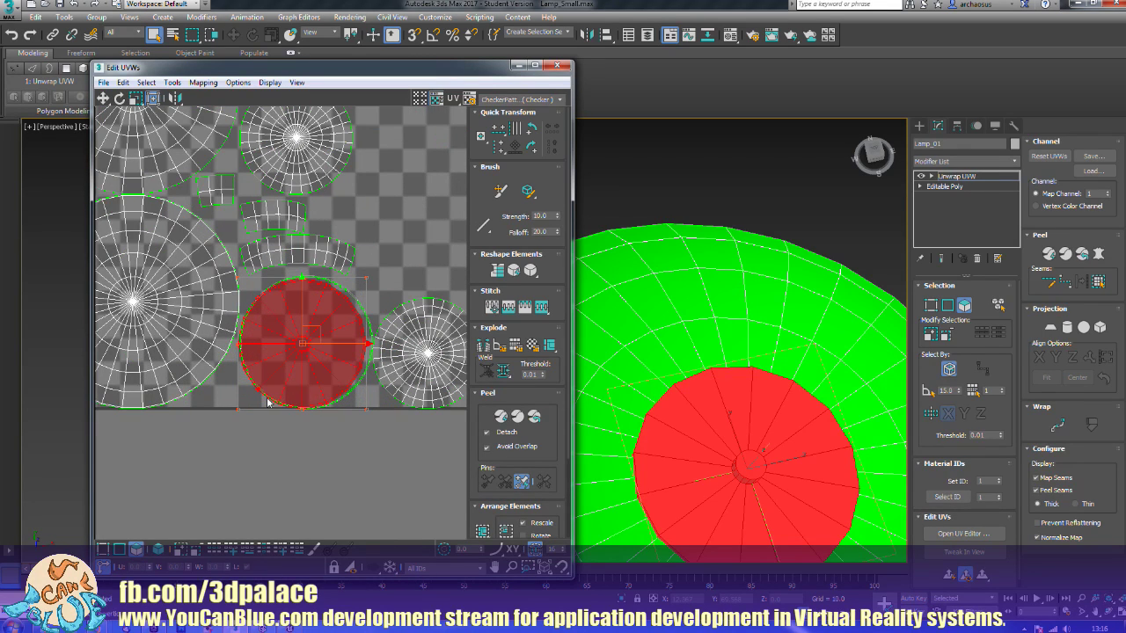
drag(239, 408, 245, 403)
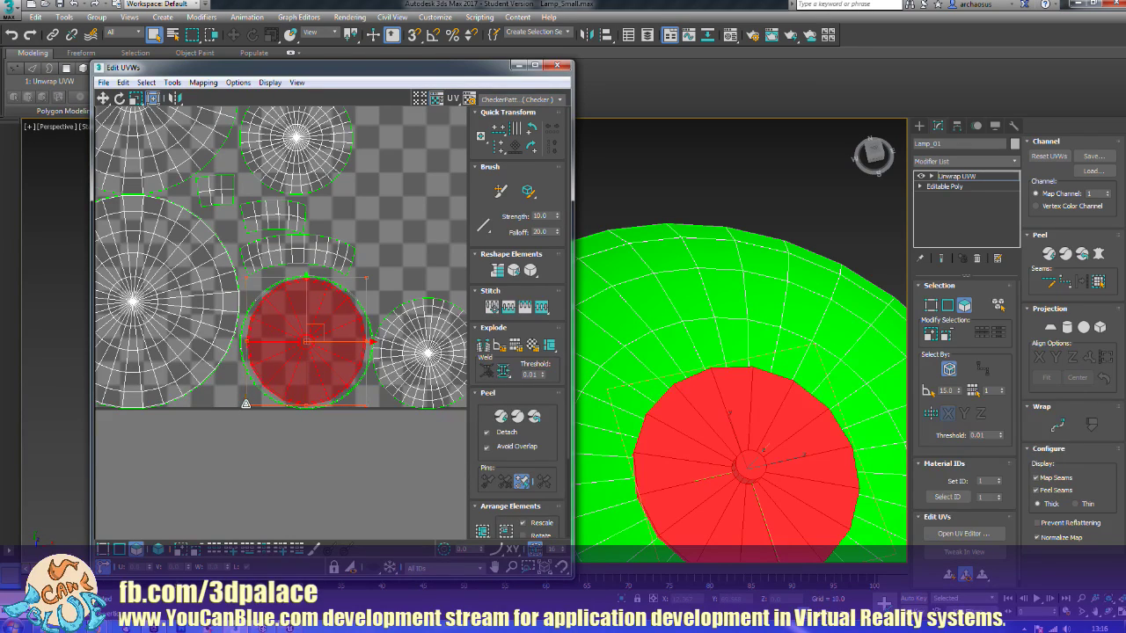
Step: Fit the selected red disc UV island inside the green ring island and deselect it
drag(308, 341, 306, 341)
drag(245, 405, 246, 405)
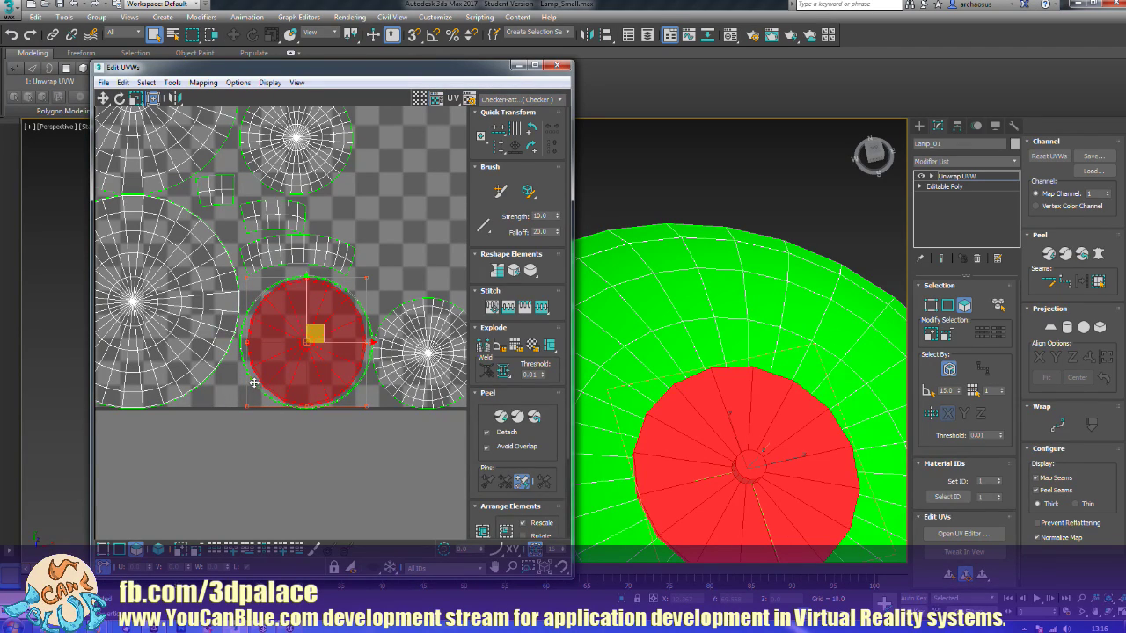
click(238, 455)
Step: Shrink the large ring-shaped island lying outside the UV square and move it into the free space below the rectangular island
middle_drag(214, 446, 240, 448)
scroll(241, 447, up, 5)
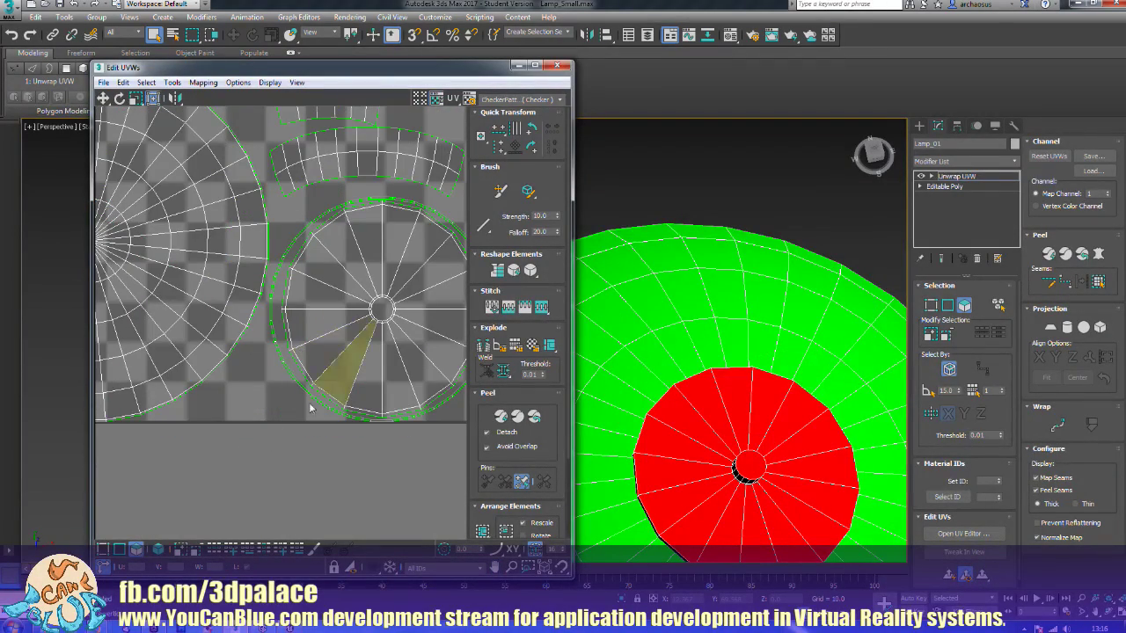
scroll(387, 176, up, 5)
scroll(272, 280, down, 6)
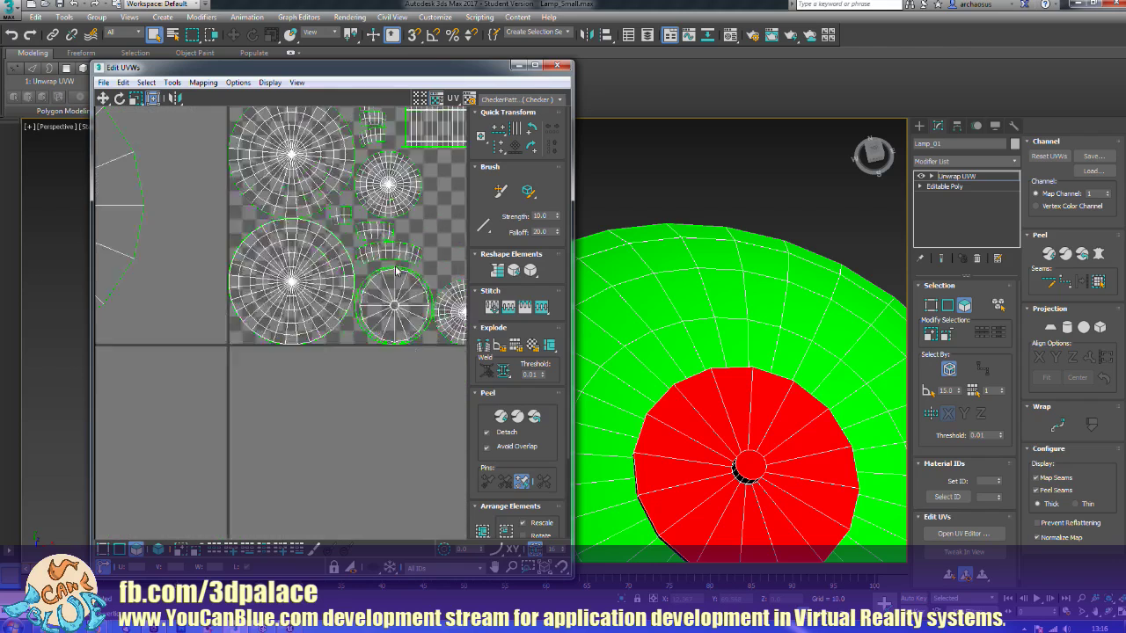
middle_drag(219, 277, 245, 275)
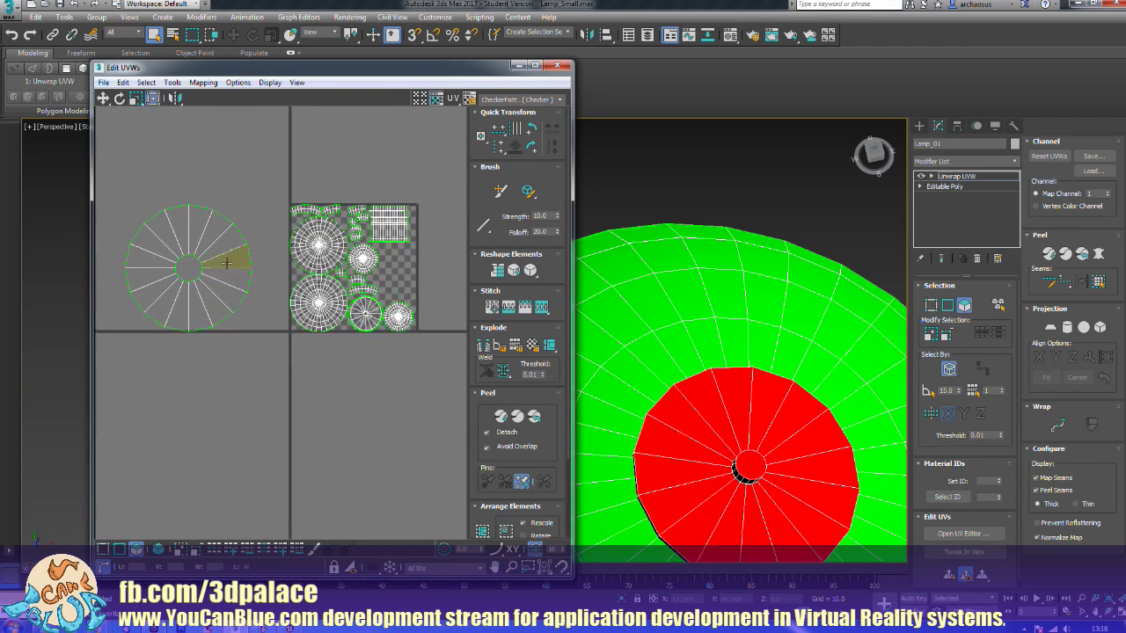
drag(241, 350, 272, 361)
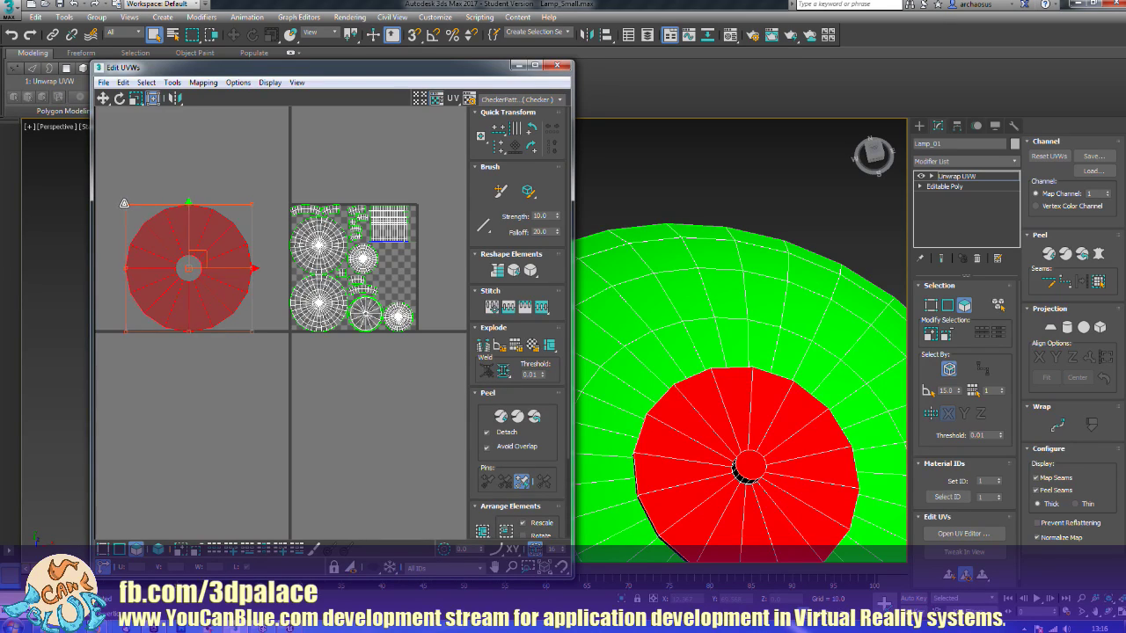
drag(124, 203, 209, 290)
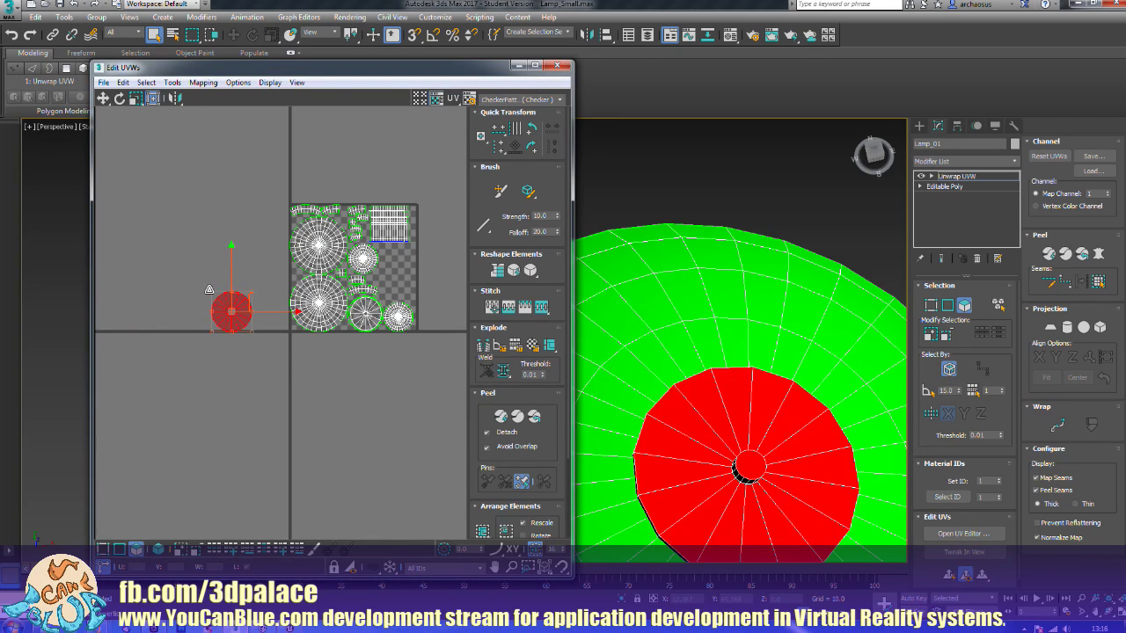
drag(208, 289, 413, 259)
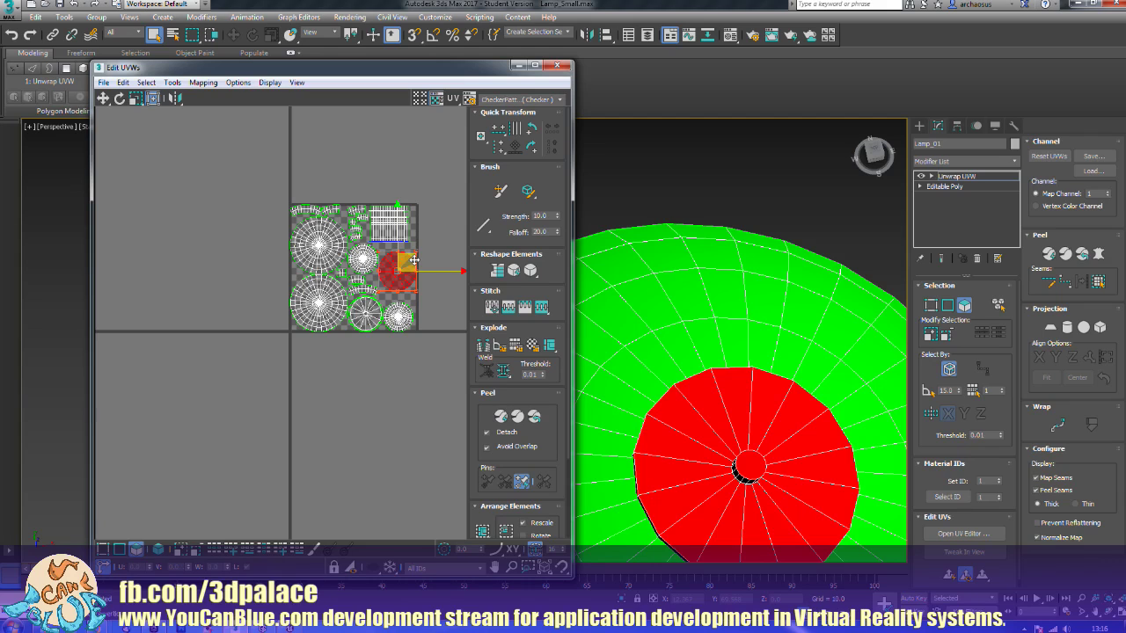
Step: Enlarge the placed ring island slightly to fill its gap in the UV layout and close the UV editor
scroll(416, 265, up, 6)
scroll(420, 273, up, 1)
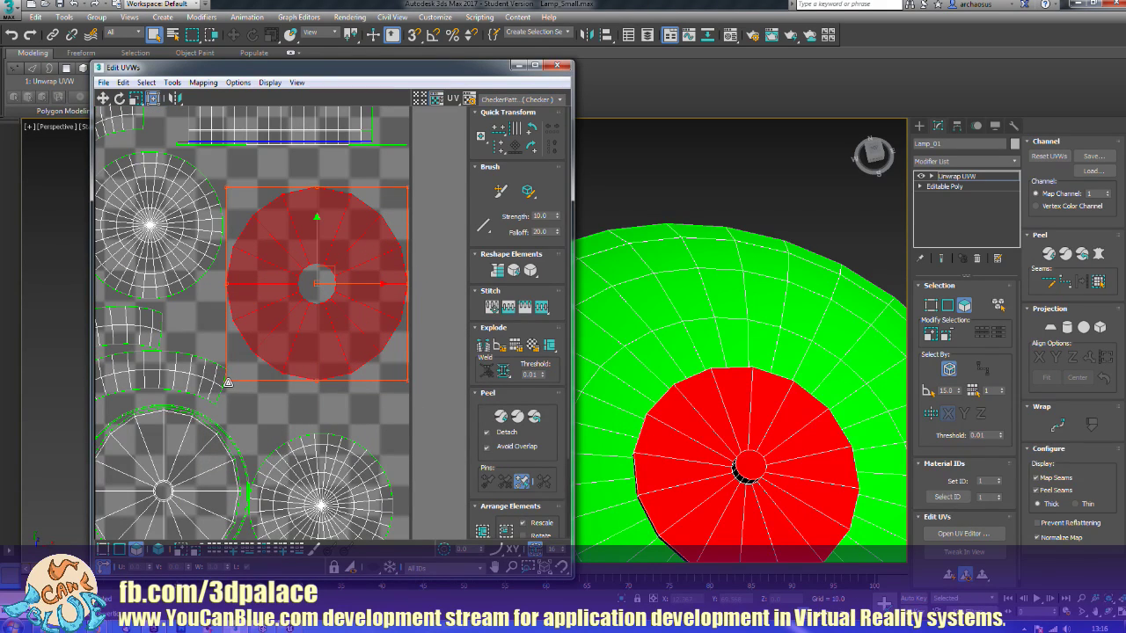
drag(227, 380, 219, 384)
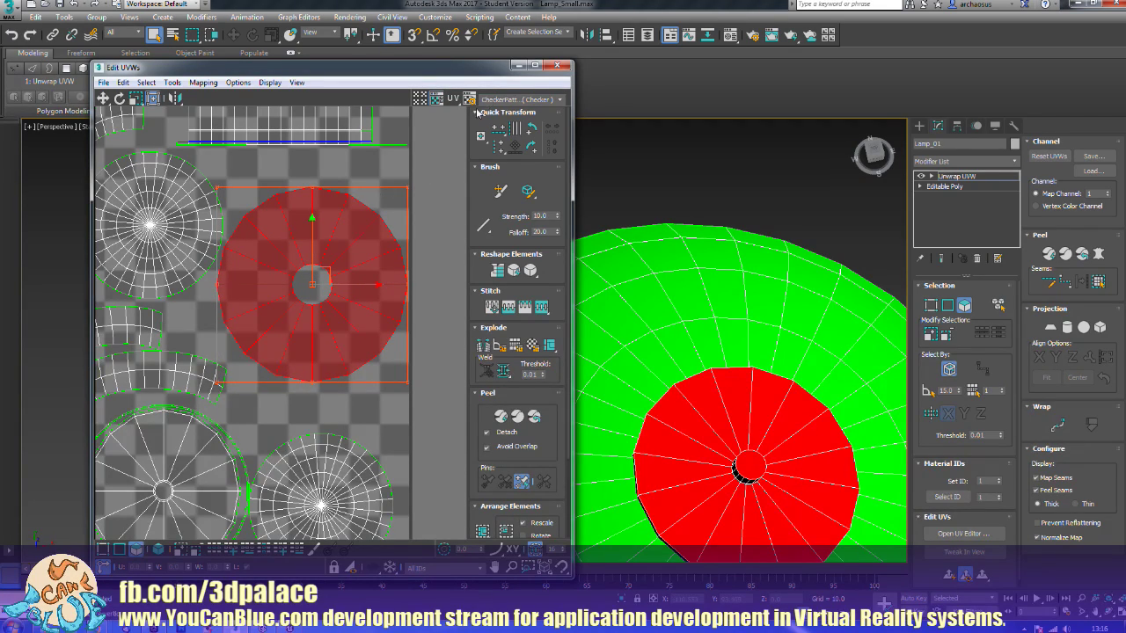
click(557, 66)
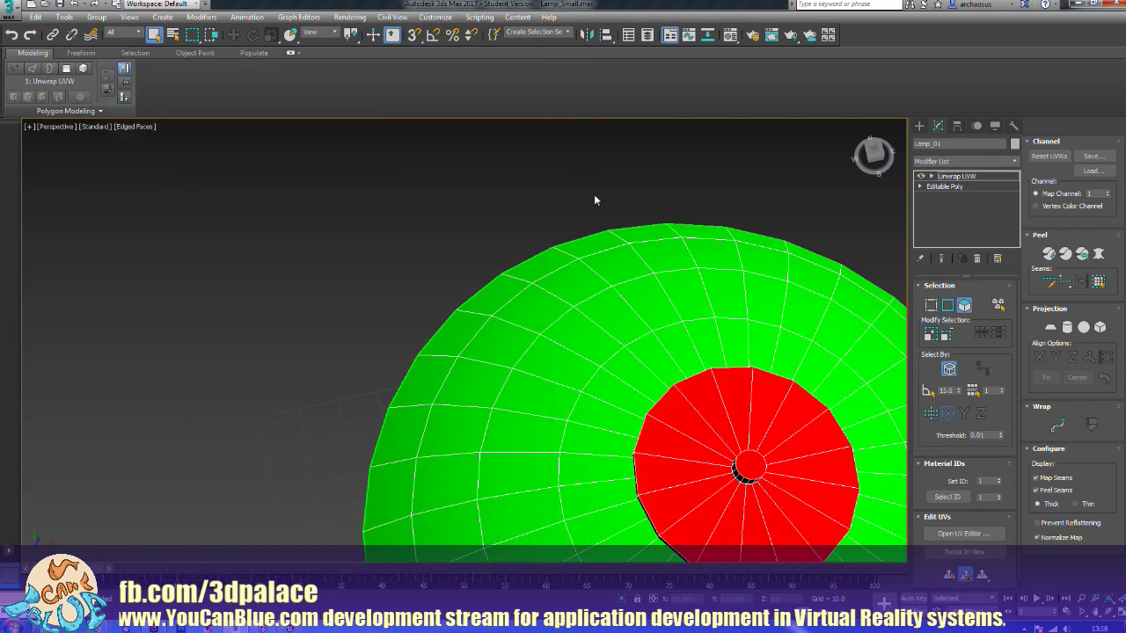
Step: Leave the lamp's polygon sub-object mode, deselect the lamp and run a test render of the perspective view
scroll(657, 189, down, 6)
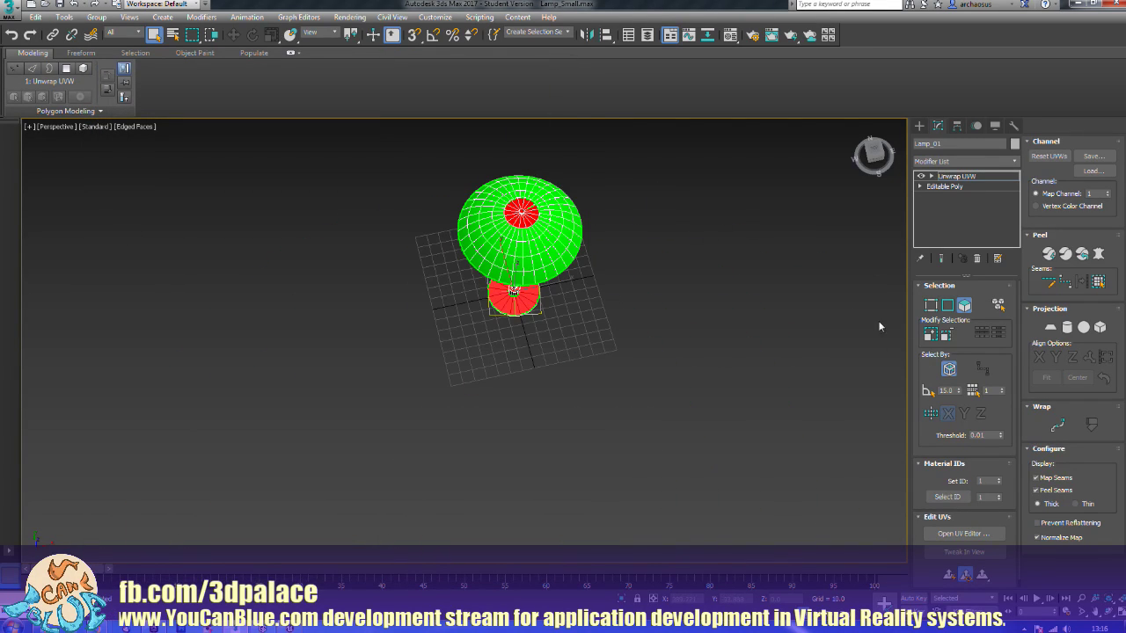
click(965, 308)
middle_drag(729, 278, 702, 309)
click(831, 261)
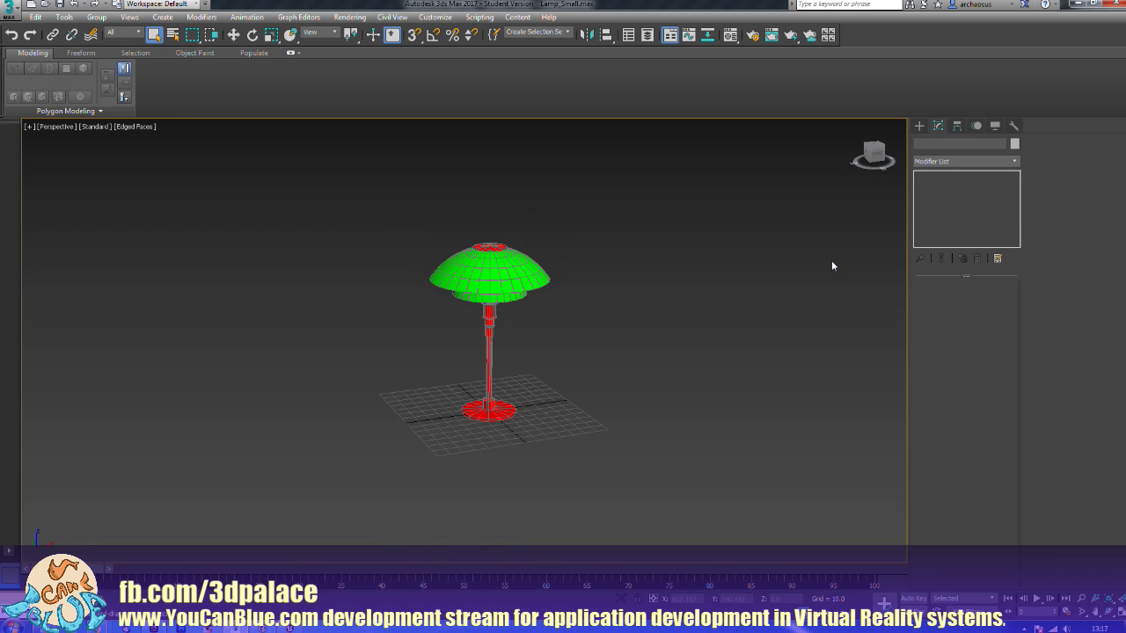
key(shift+q)
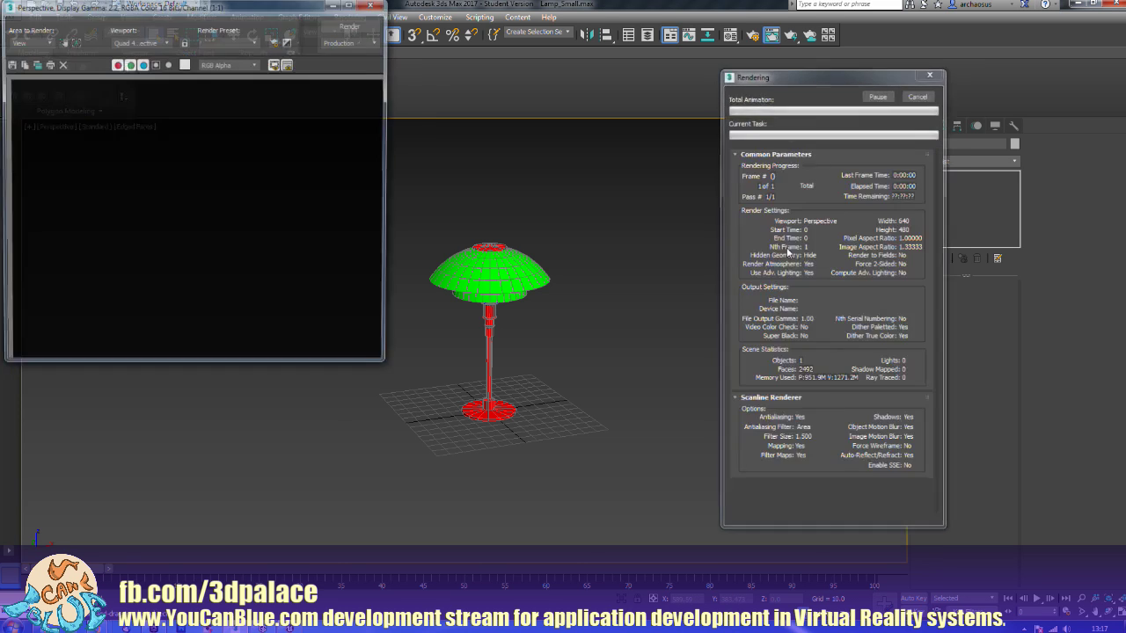
click(374, 4)
Step: Place a standard Skylight on the grid beside the lamp base and test-render the perspective view
click(918, 127)
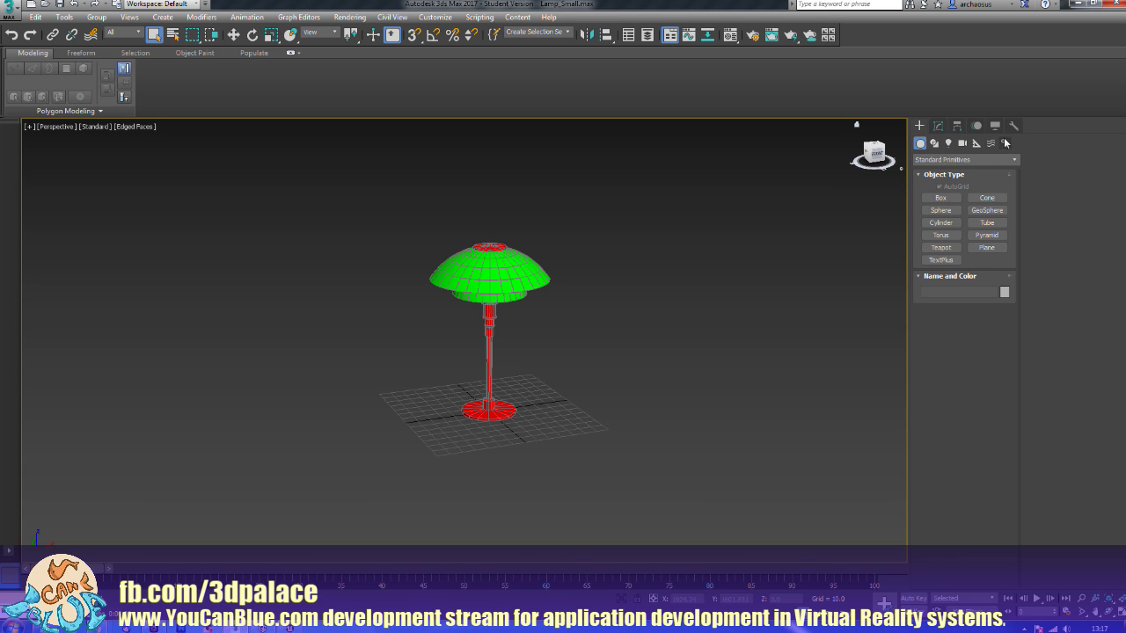
click(948, 142)
click(954, 160)
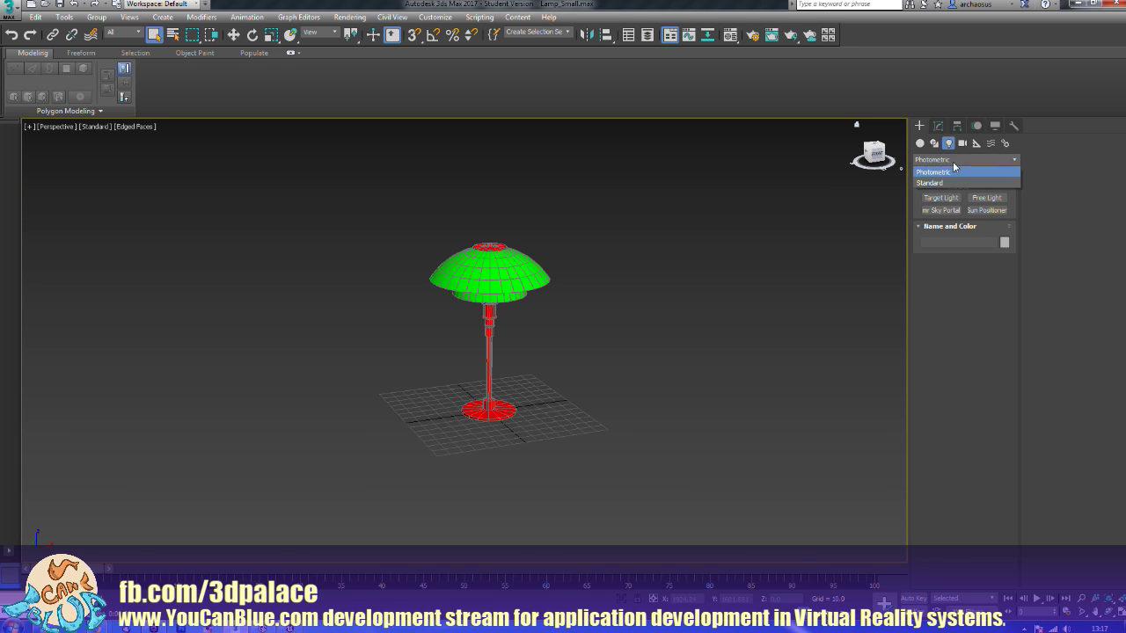
click(953, 185)
click(987, 223)
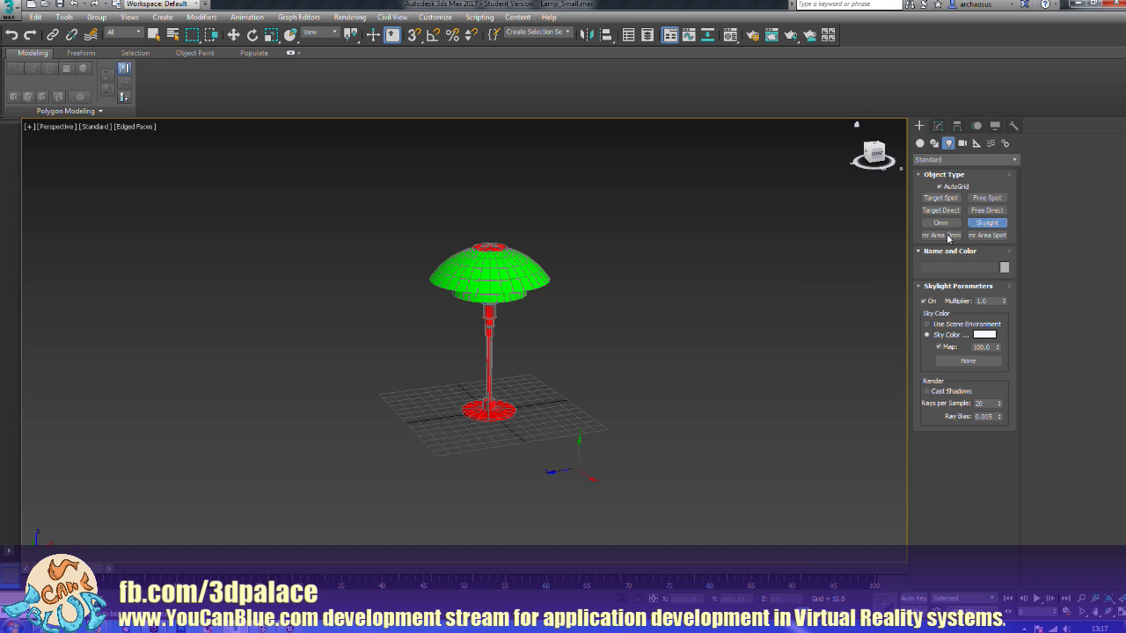
click(535, 421)
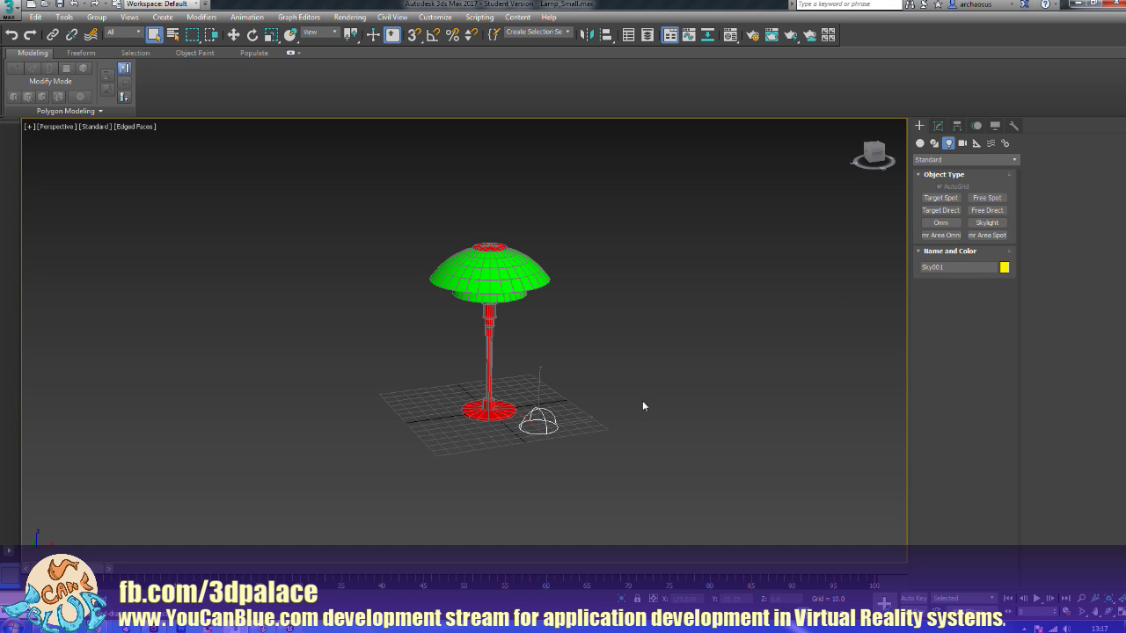
key(shift+q)
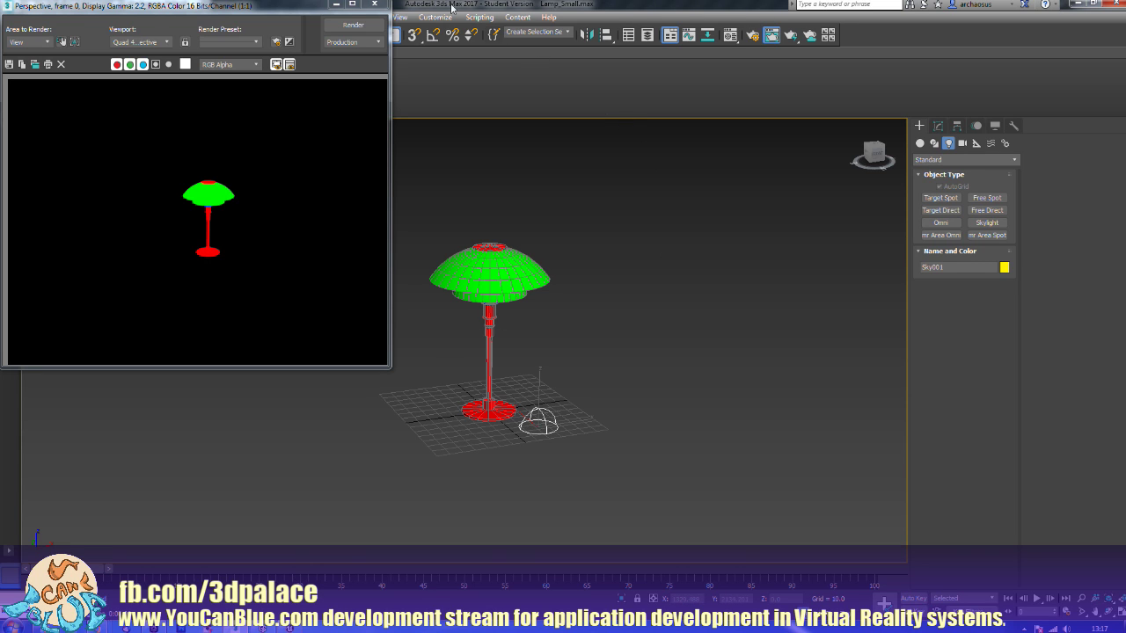
click(373, 4)
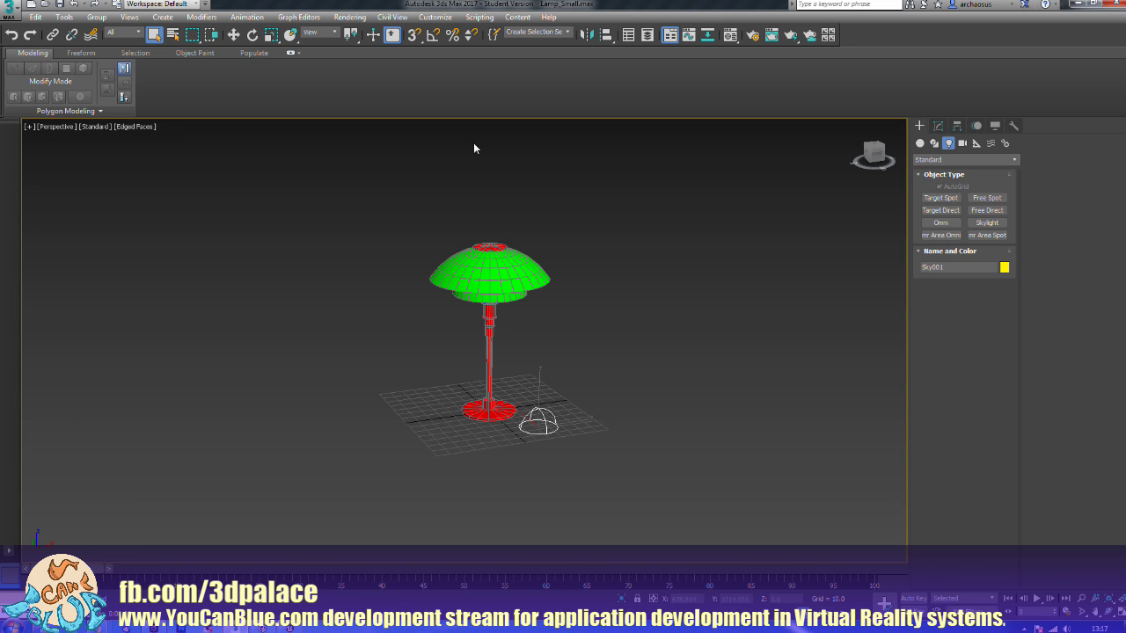
Step: Set up Render To Texture for the lamp with a DiffuseMap output element
click(530, 281)
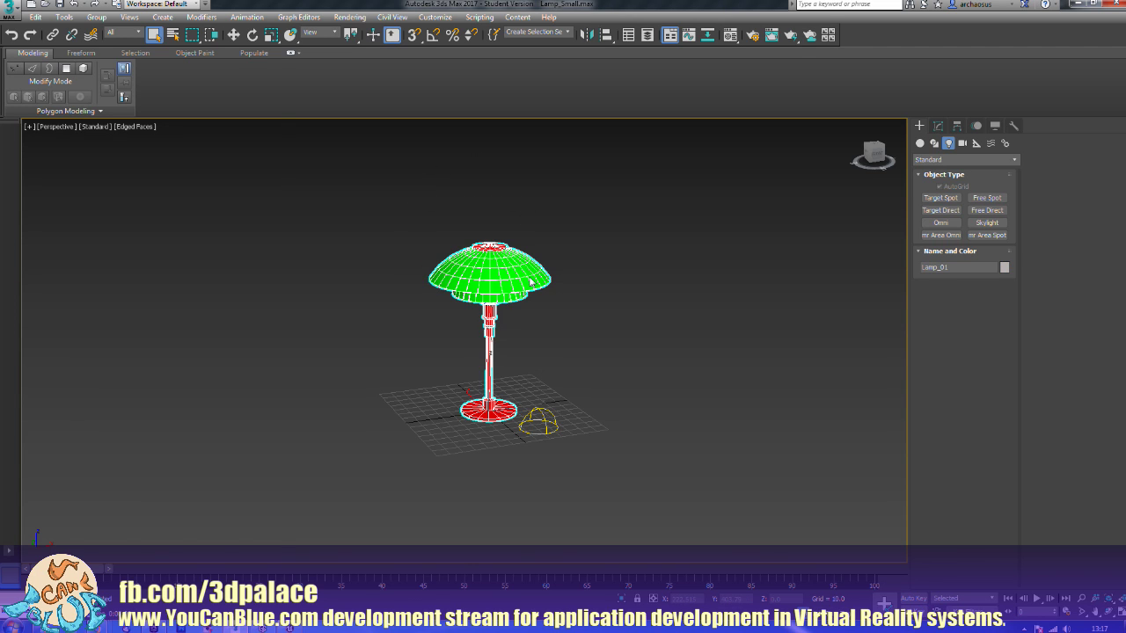
key(0)
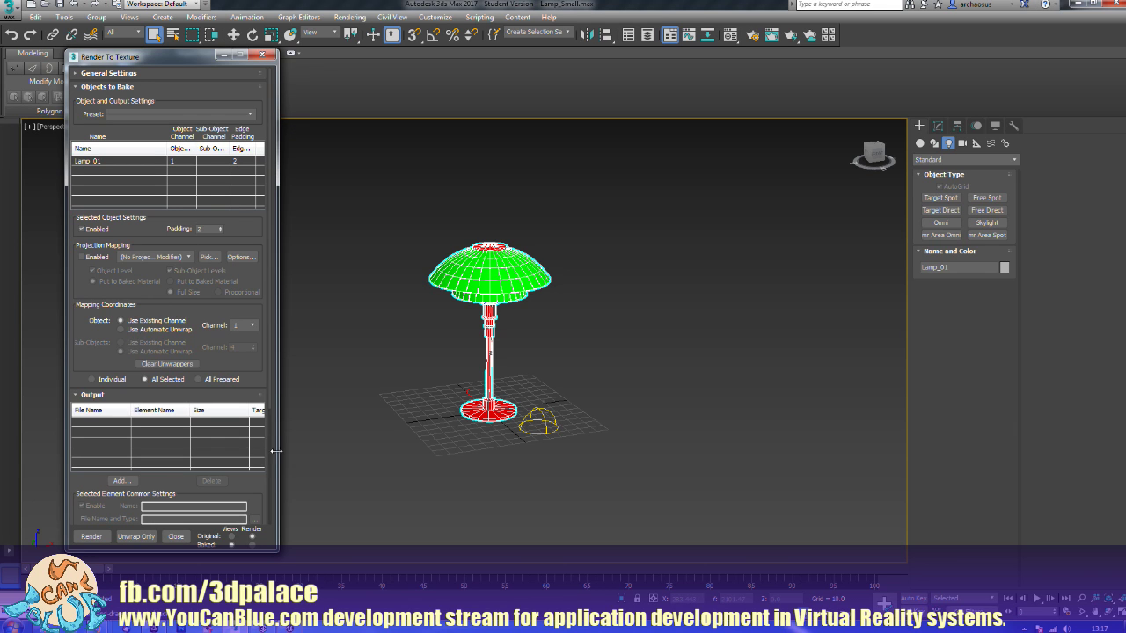
drag(260, 488, 249, 396)
click(121, 391)
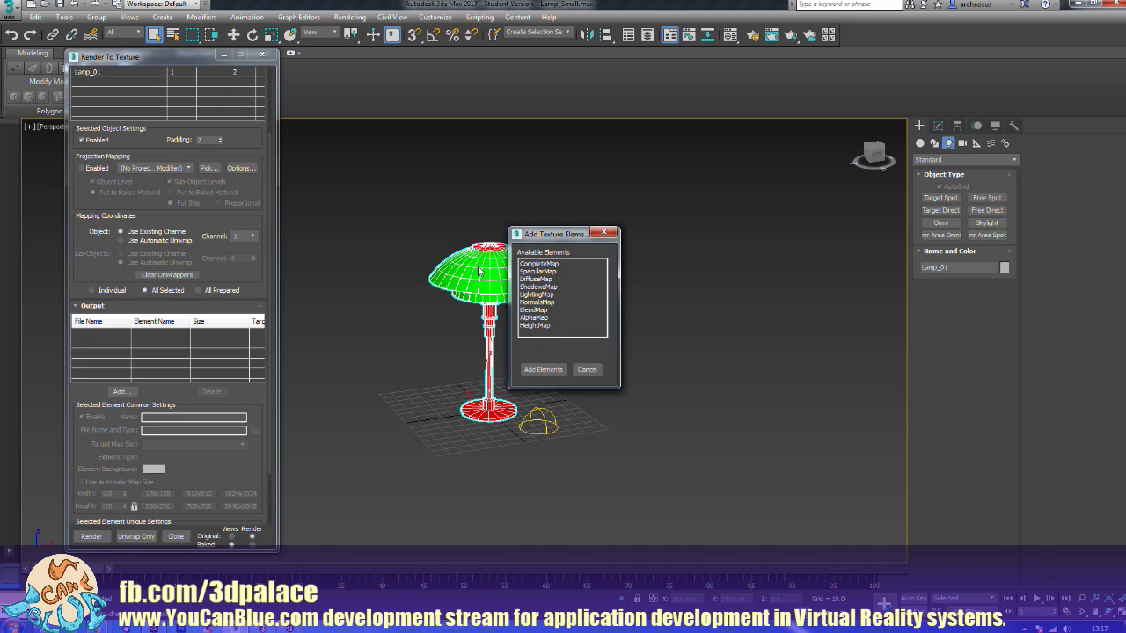
double_click(535, 279)
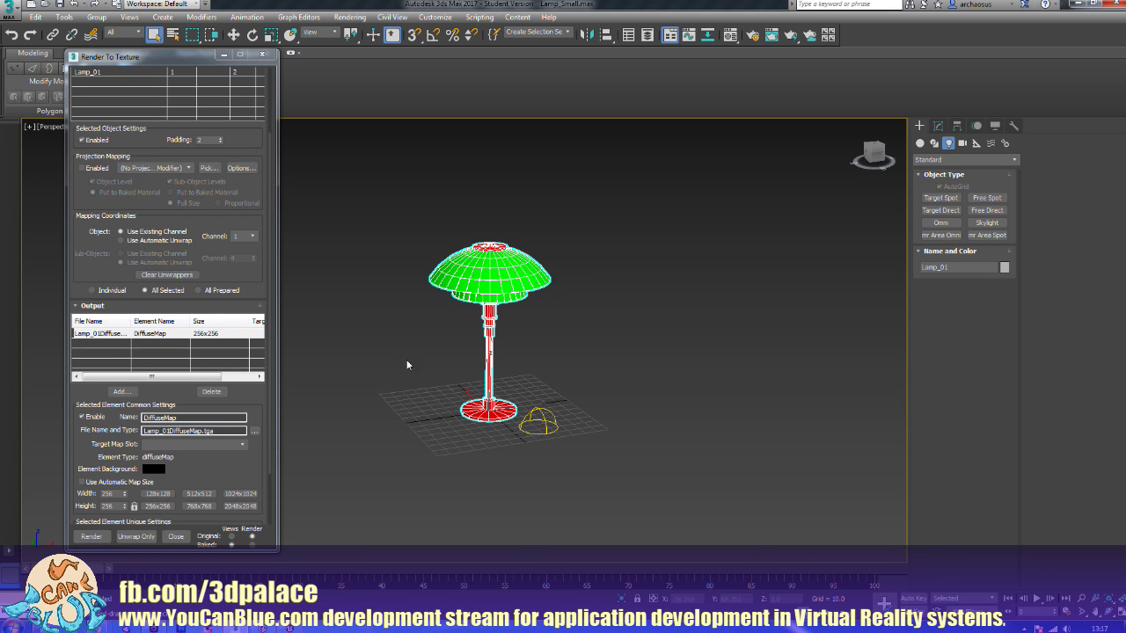
Step: Set the diffuse map size to 2048x2048 and bake it, suppressing further missing map target warnings
click(242, 506)
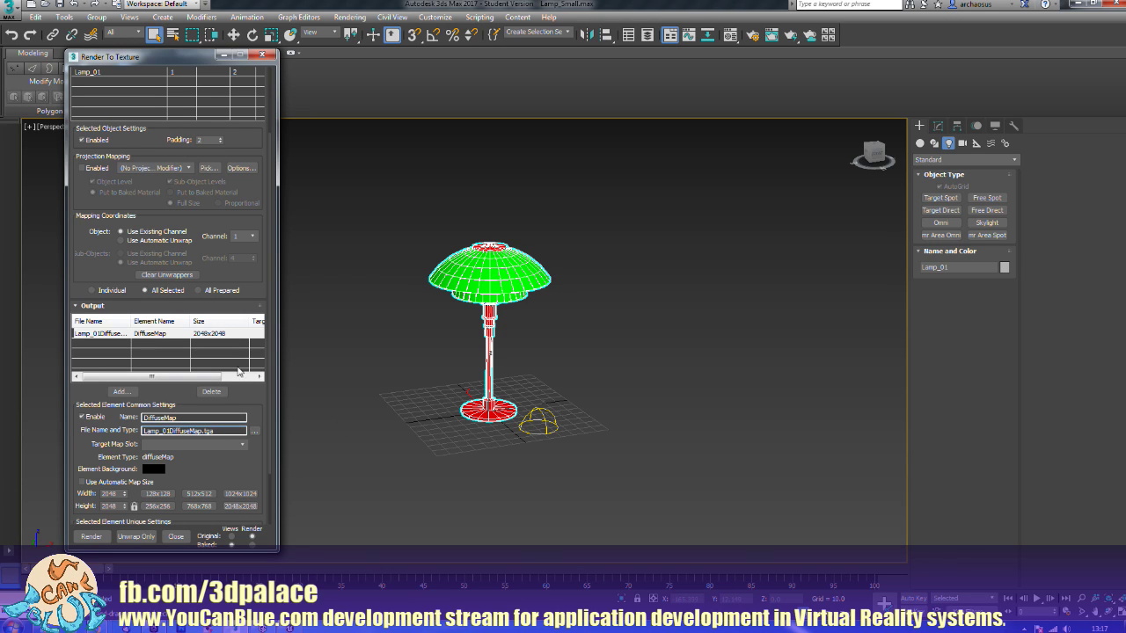
click(91, 537)
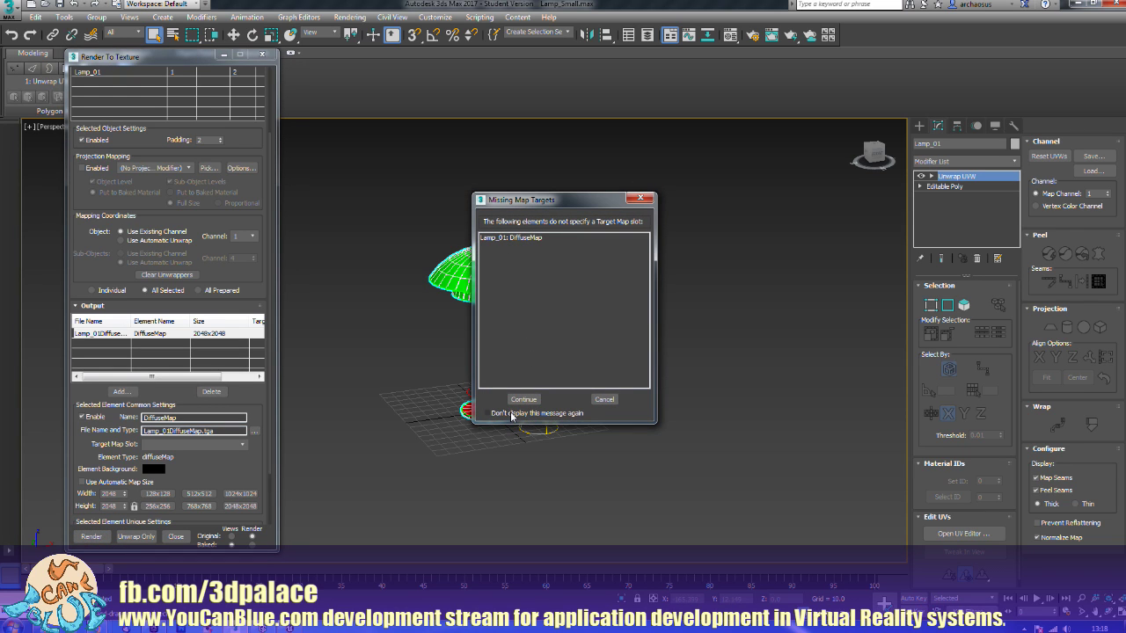
click(511, 416)
click(518, 402)
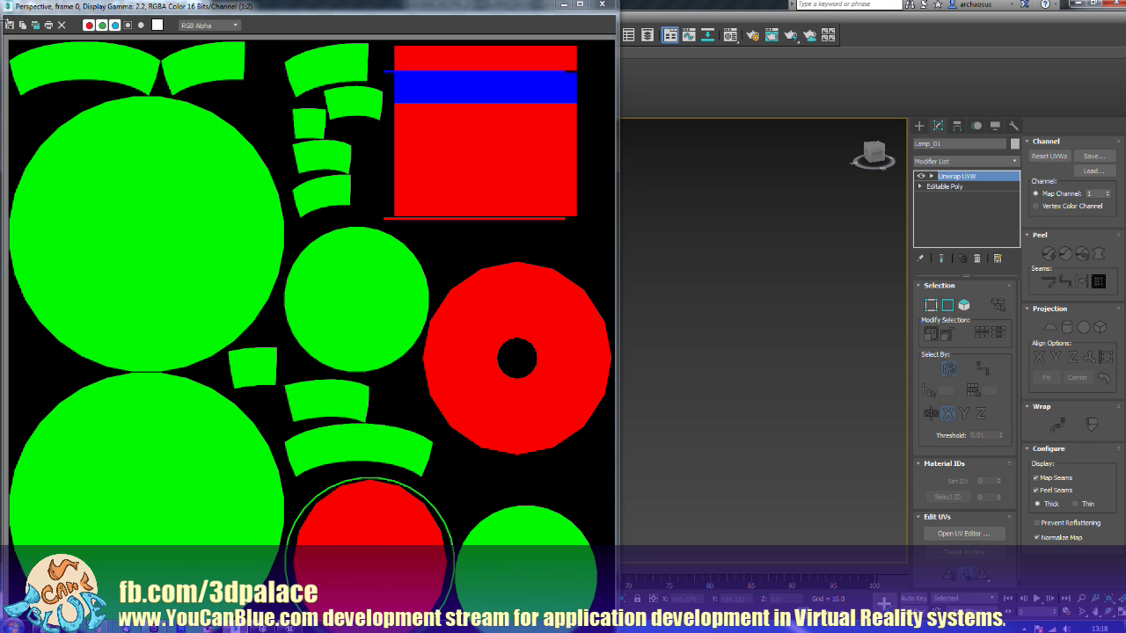
Step: Save the baked image as lamp_01_colour_map in the Lamp_01 folder and close the render and Render To Texture windows
click(9, 25)
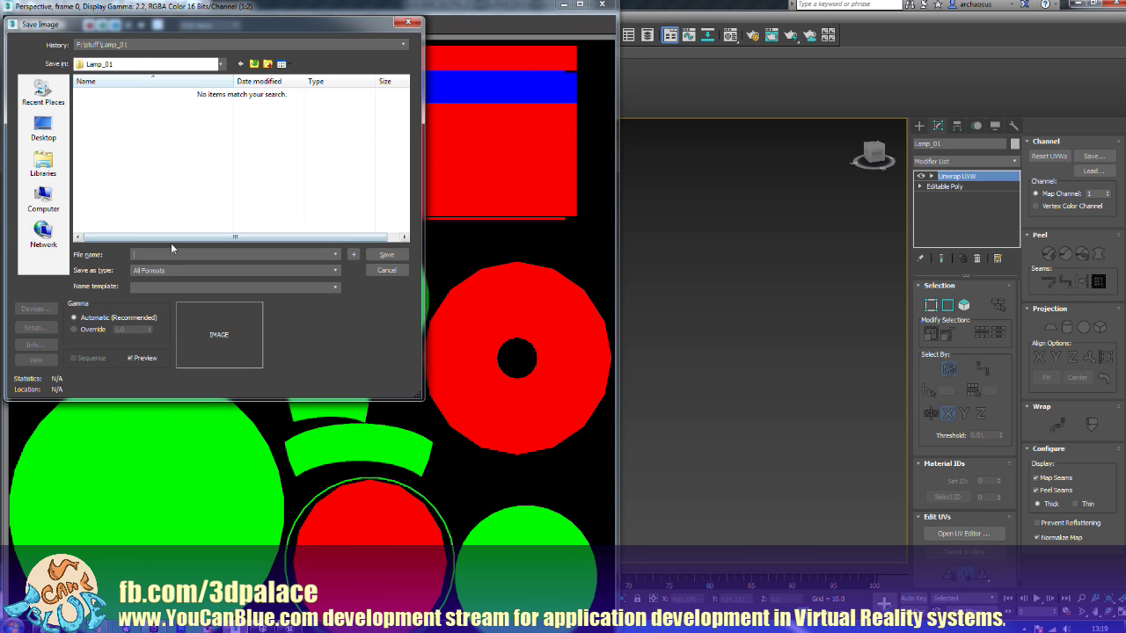
text(lamp_)
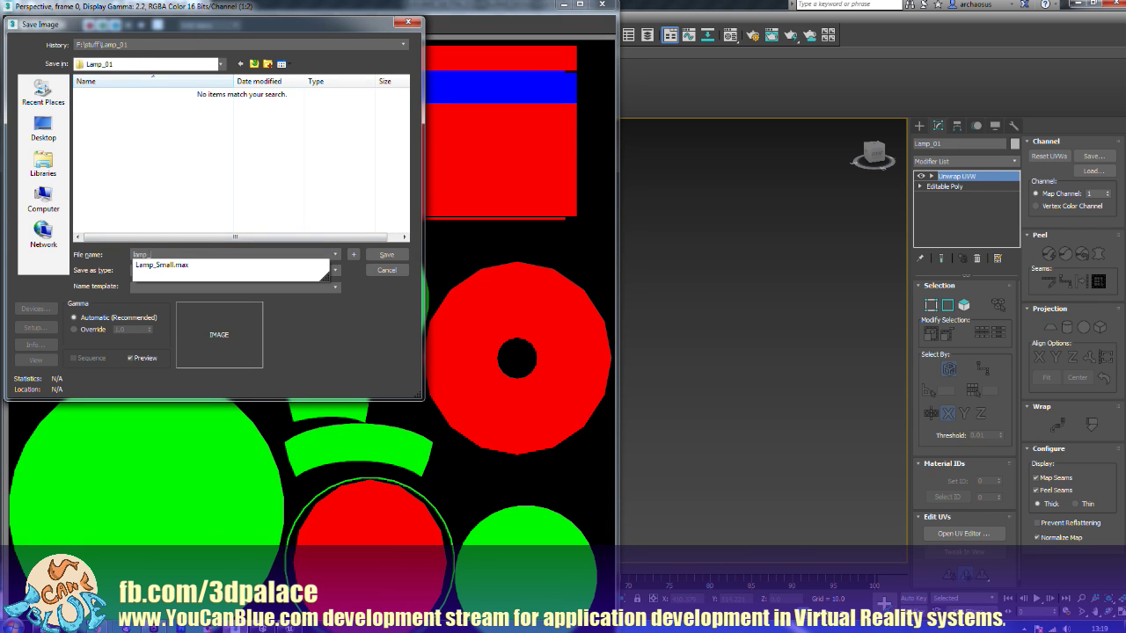
text(01_colour_map)
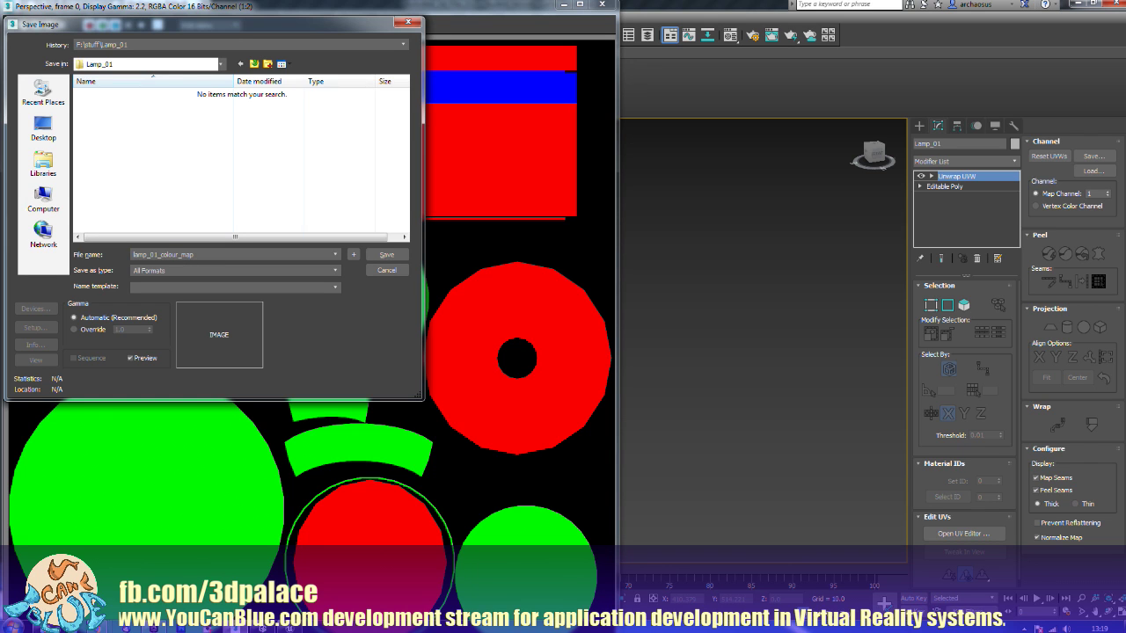
key(Return)
key(Return)
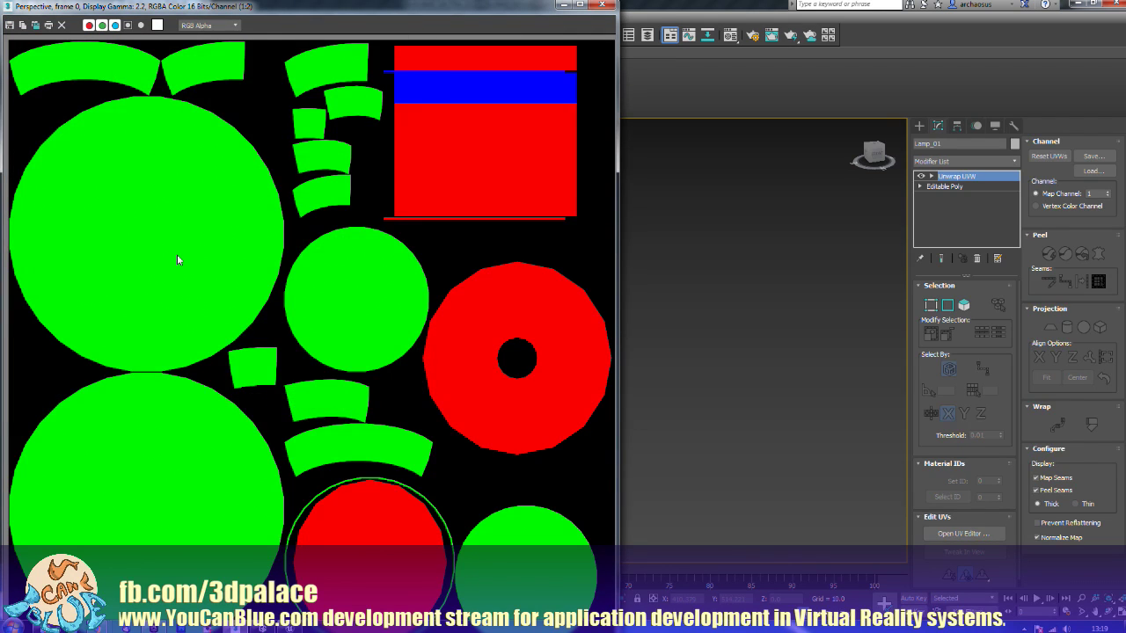
click(602, 6)
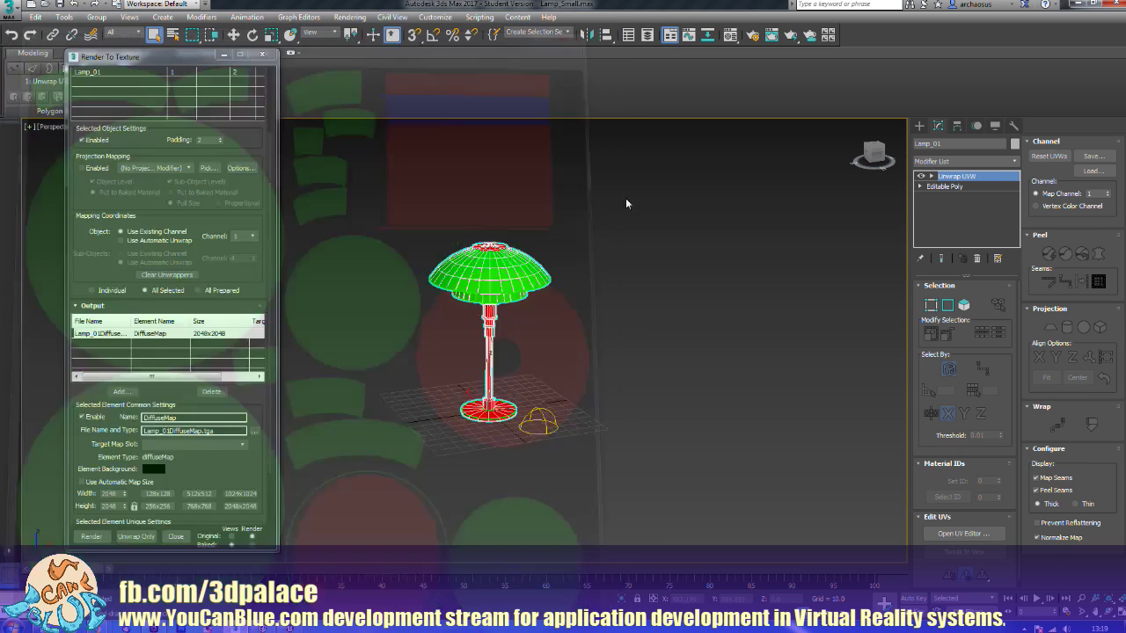
click(261, 54)
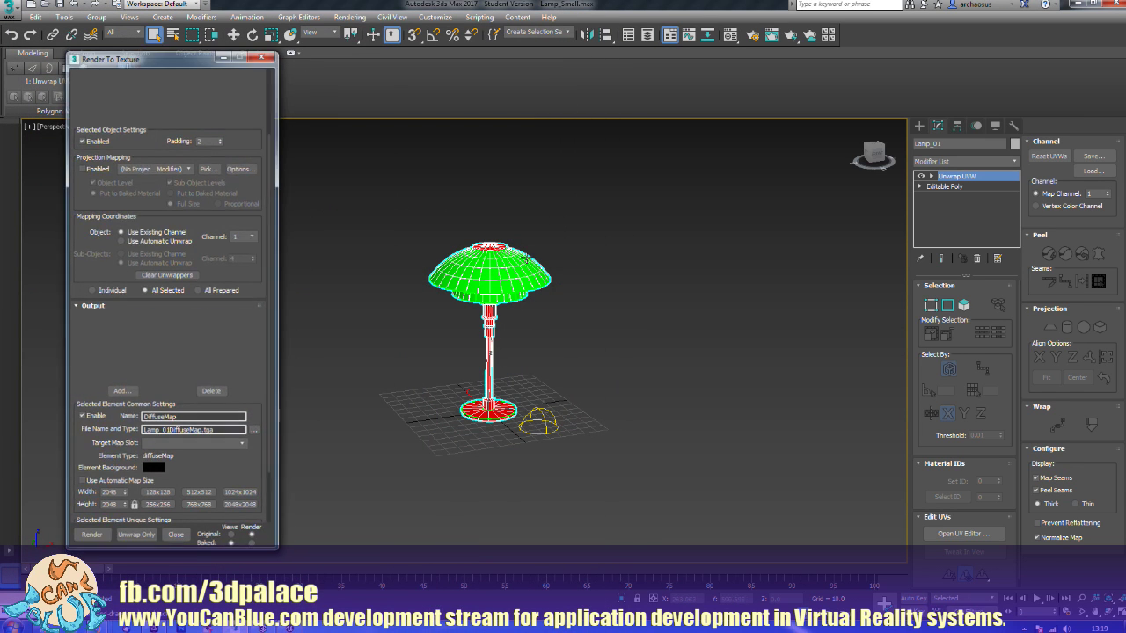
Step: Add a Smooth modifier above the lamp's Unwrap UVW and turn off the edged faces display
click(957, 161)
scroll(955, 166, down, 3)
key(s)
key(s)
key(s)
key(s)
key(s)
key(s)
key(s)
key(s)
key(s)
key(s)
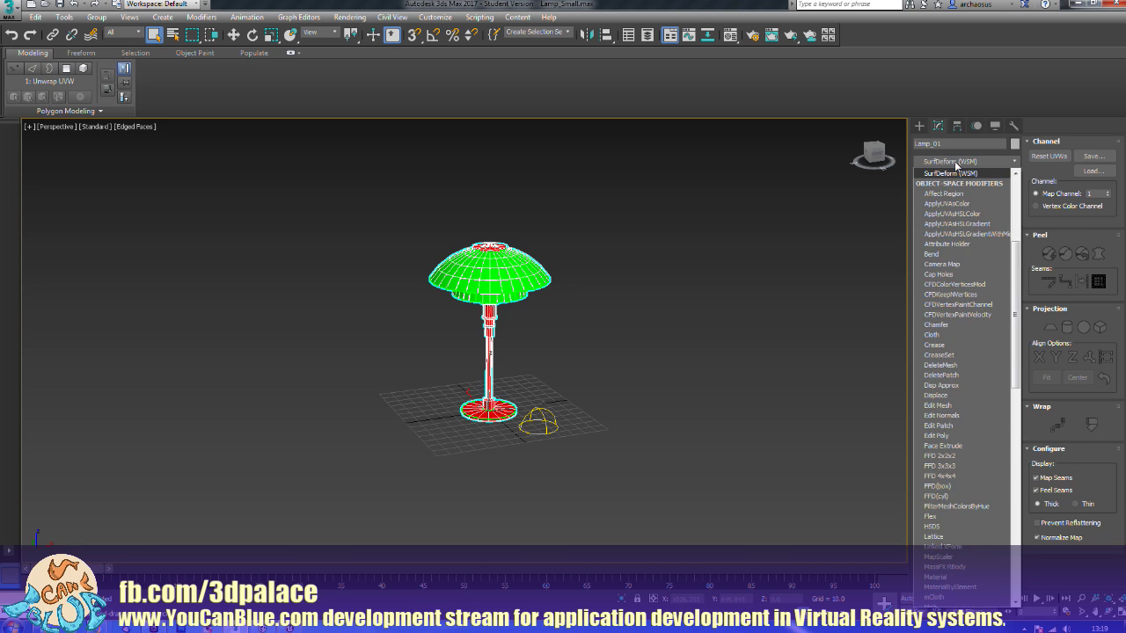
key(Return)
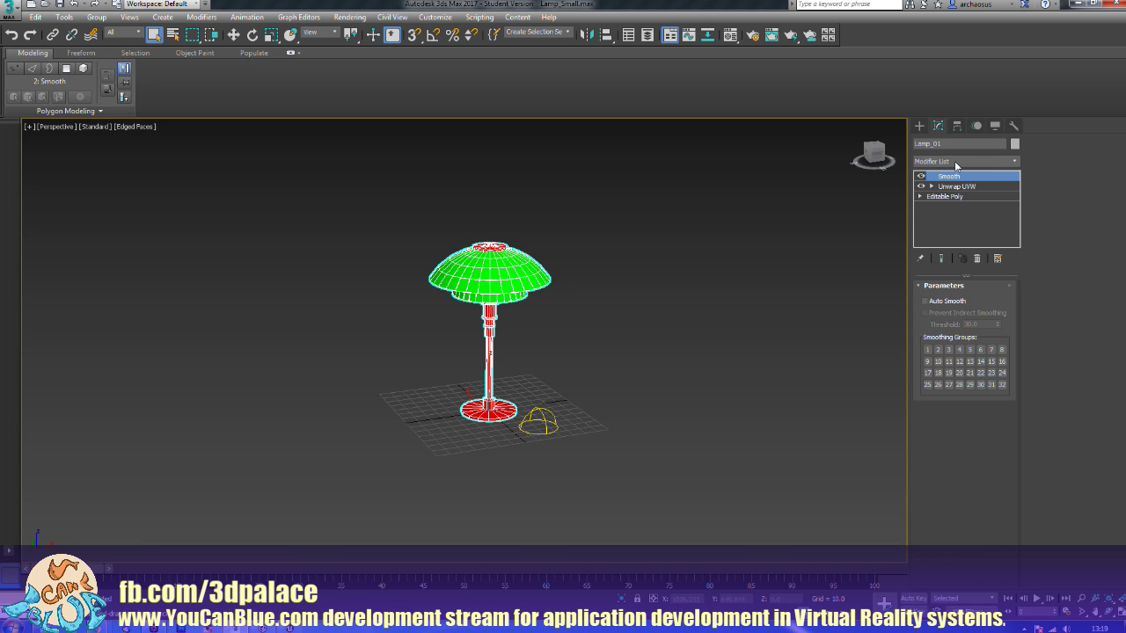
key(F4)
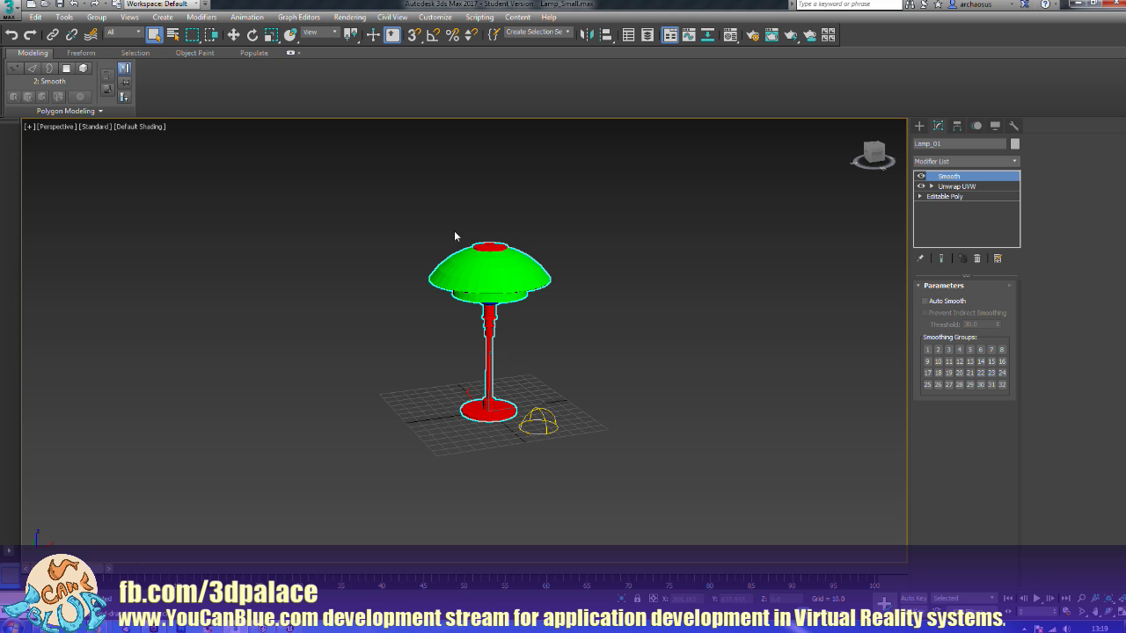
Step: Turn on Auto Smooth in the lamp's Smooth modifier and inspect the shade's surface up close
click(925, 301)
alt+middle_drag(618, 353, 648, 455)
scroll(627, 338, up, 5)
scroll(648, 455, up, 2)
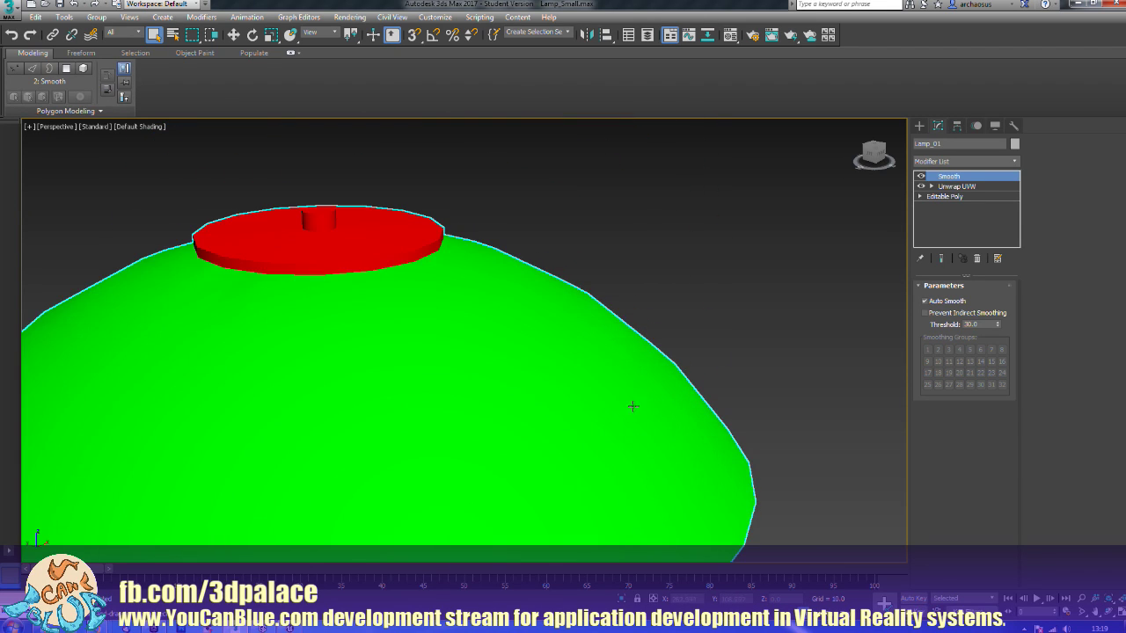
scroll(543, 334, down, 4)
scroll(552, 346, down, 5)
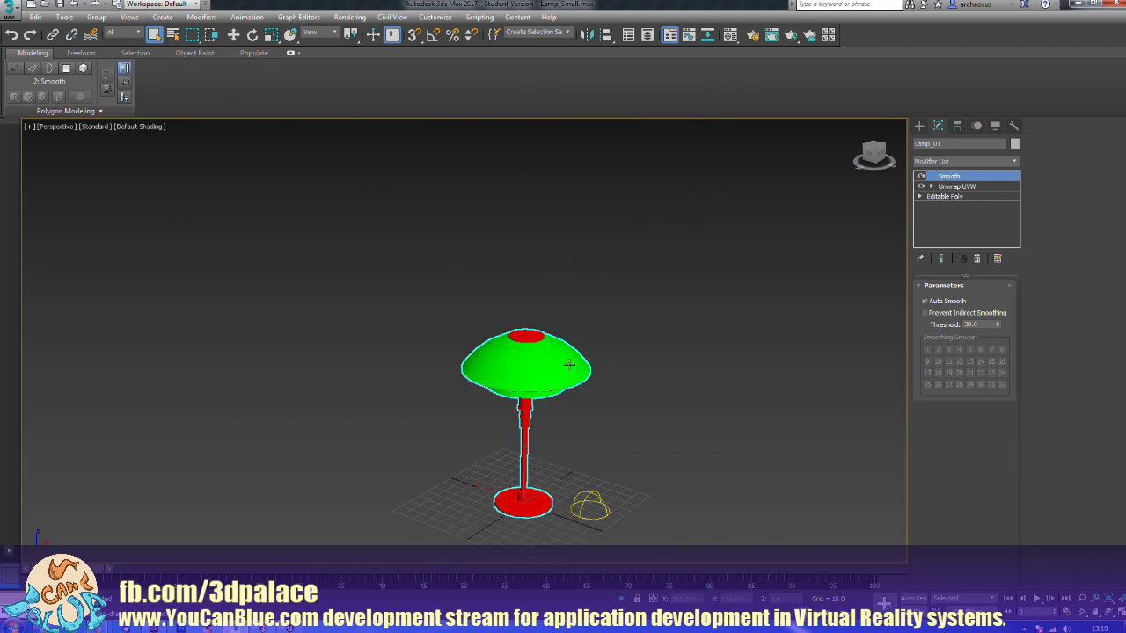
middle_drag(603, 392, 597, 347)
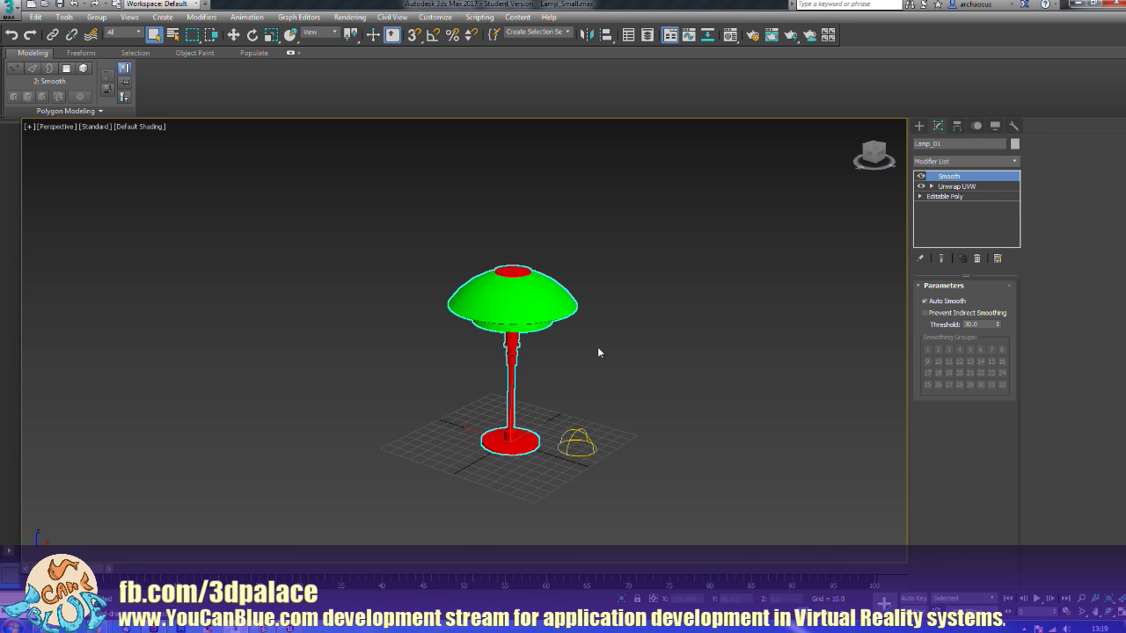
Step: Convert the lamp to an Editable Poly and select the whole object with the Move tool
right_click(539, 305)
mouse_move(576, 427)
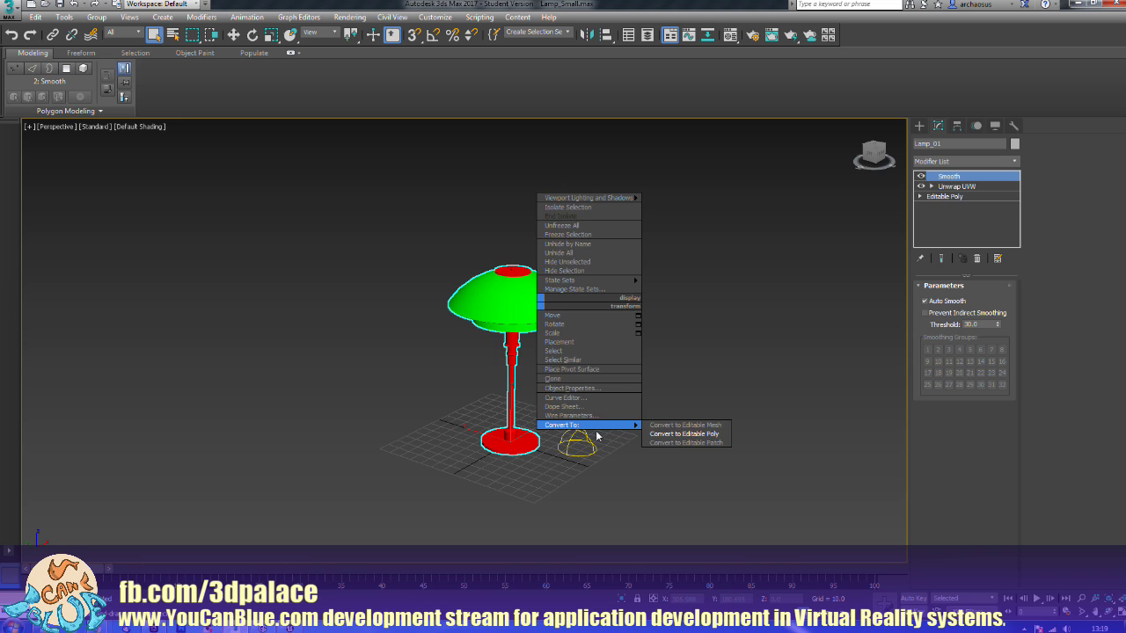
click(681, 435)
drag(424, 240, 585, 358)
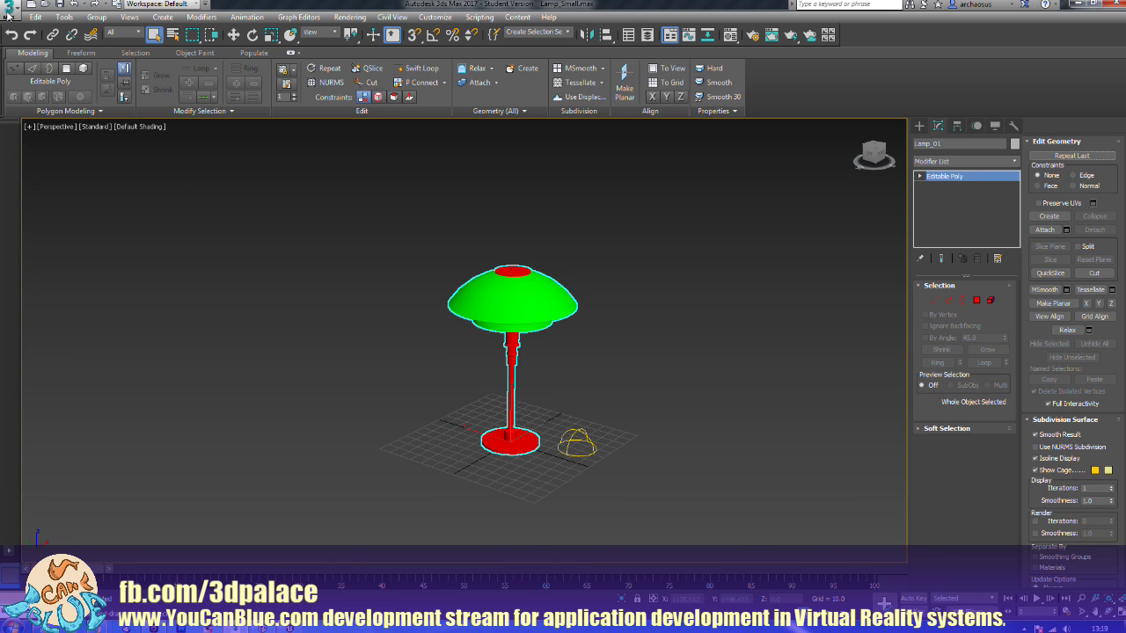
click(181, 177)
click(502, 293)
key(w)
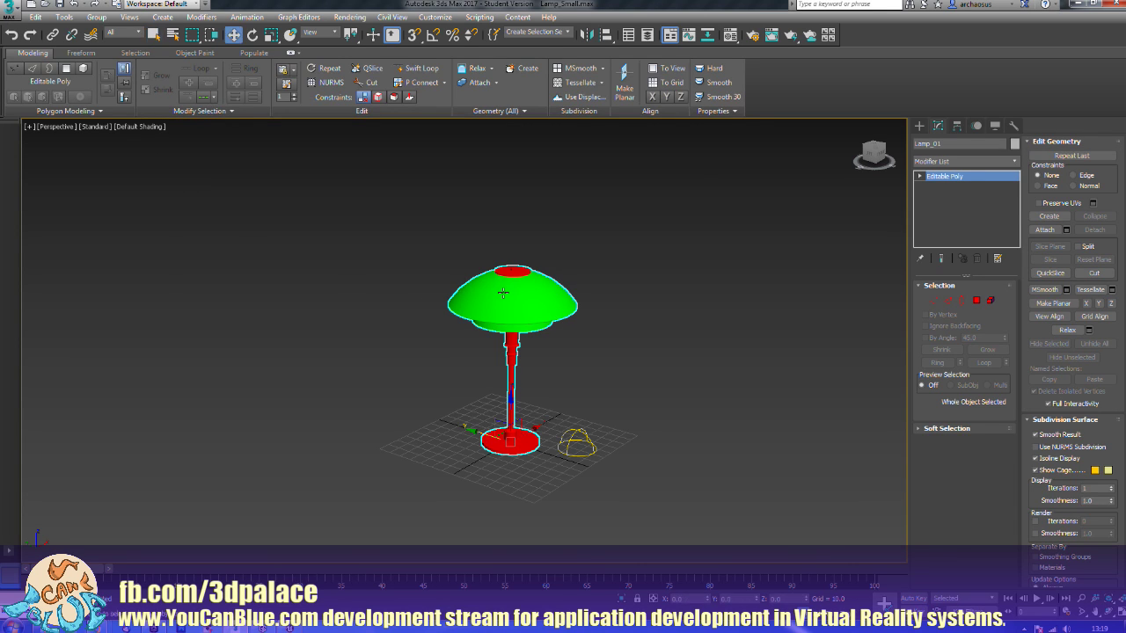
click(10, 11)
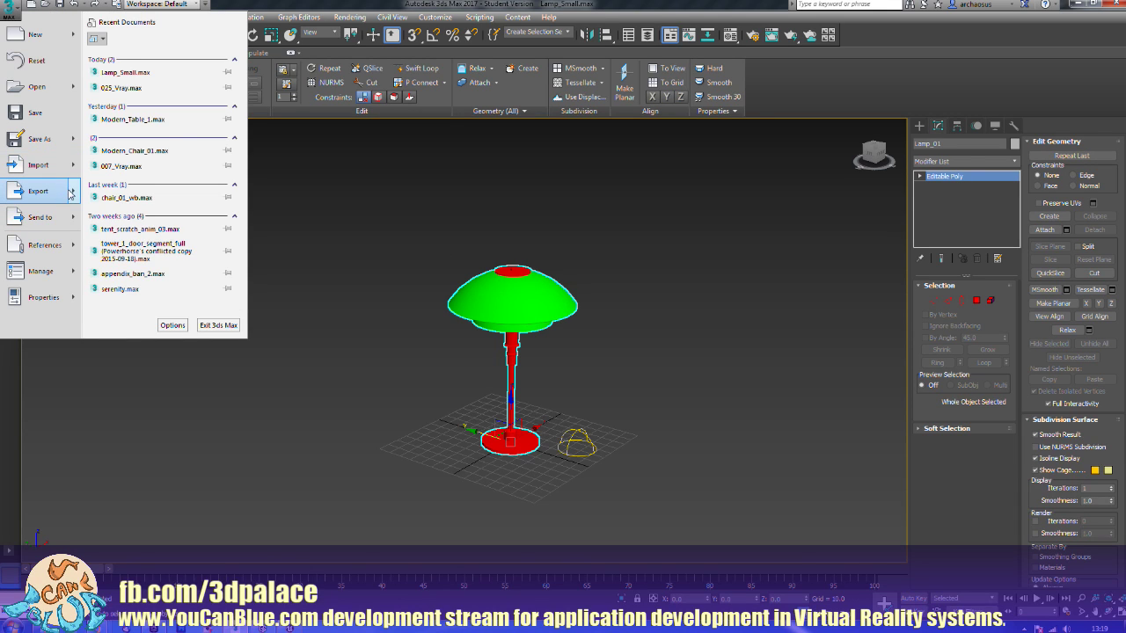
mouse_move(70, 194)
click(151, 89)
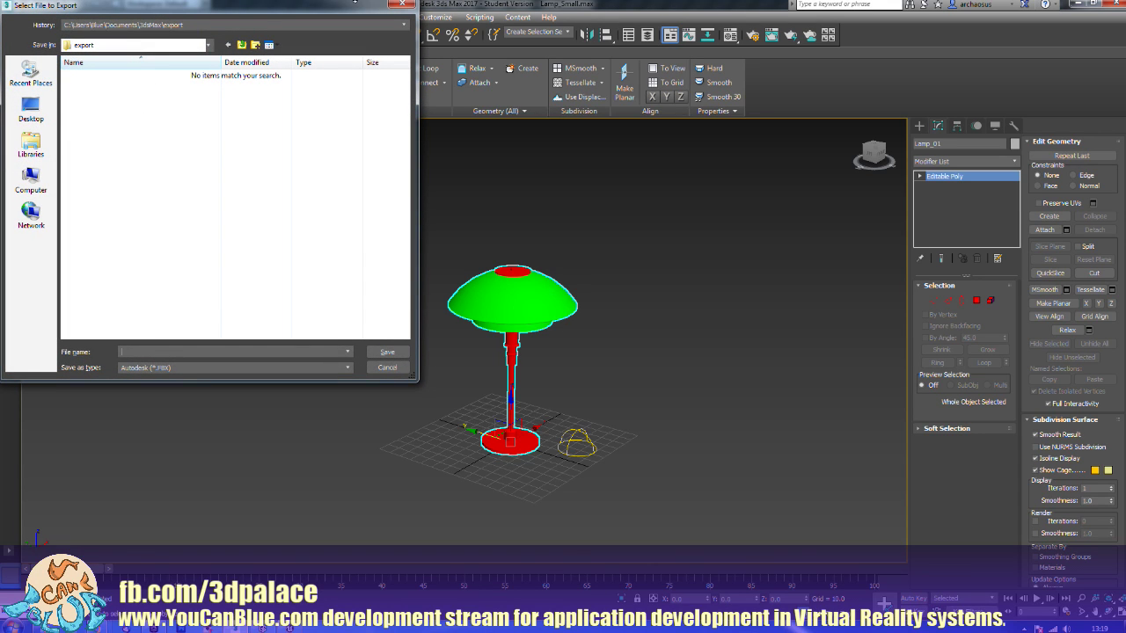
click(402, 4)
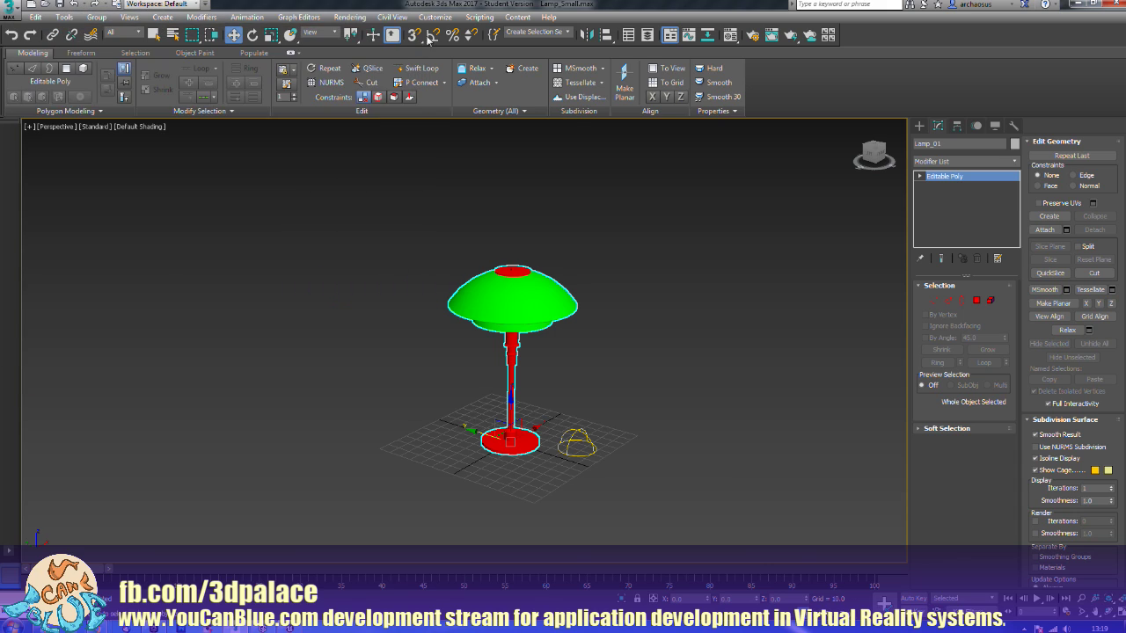
Step: Create a standard cylinder of about 45 radius and 92 height beside the lamp
click(919, 126)
click(948, 143)
click(920, 143)
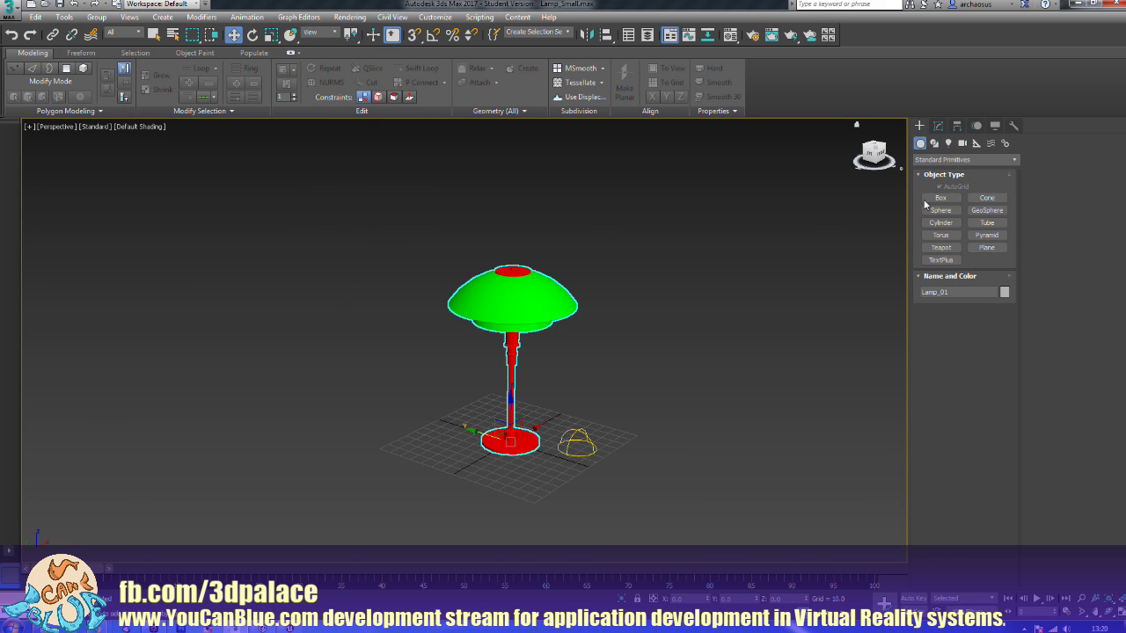
click(937, 222)
drag(678, 454, 694, 481)
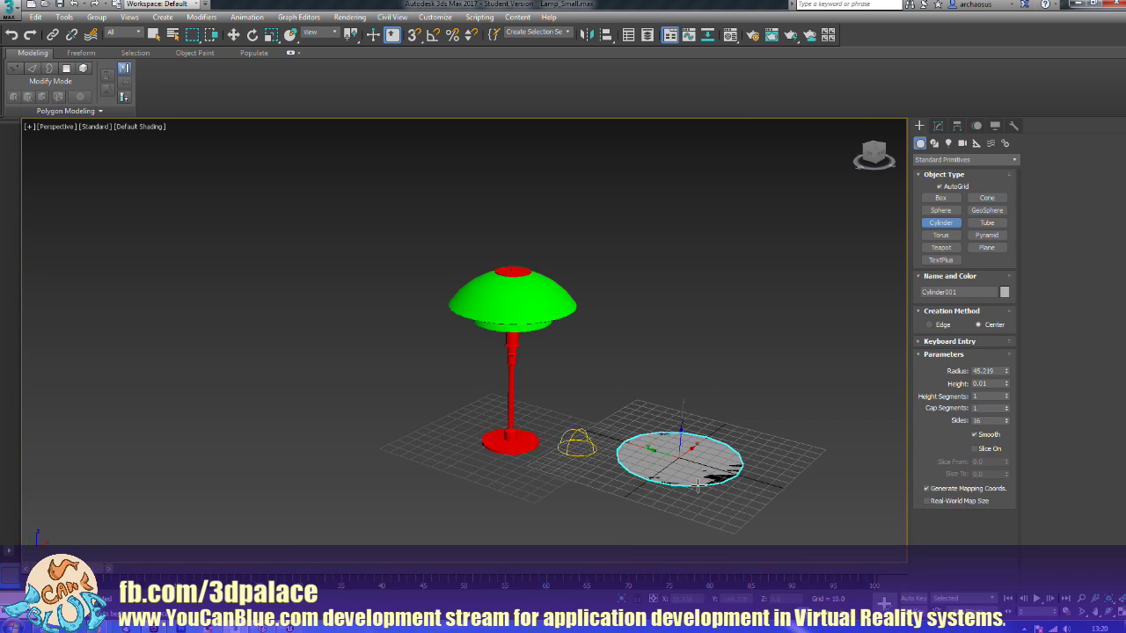
click(712, 352)
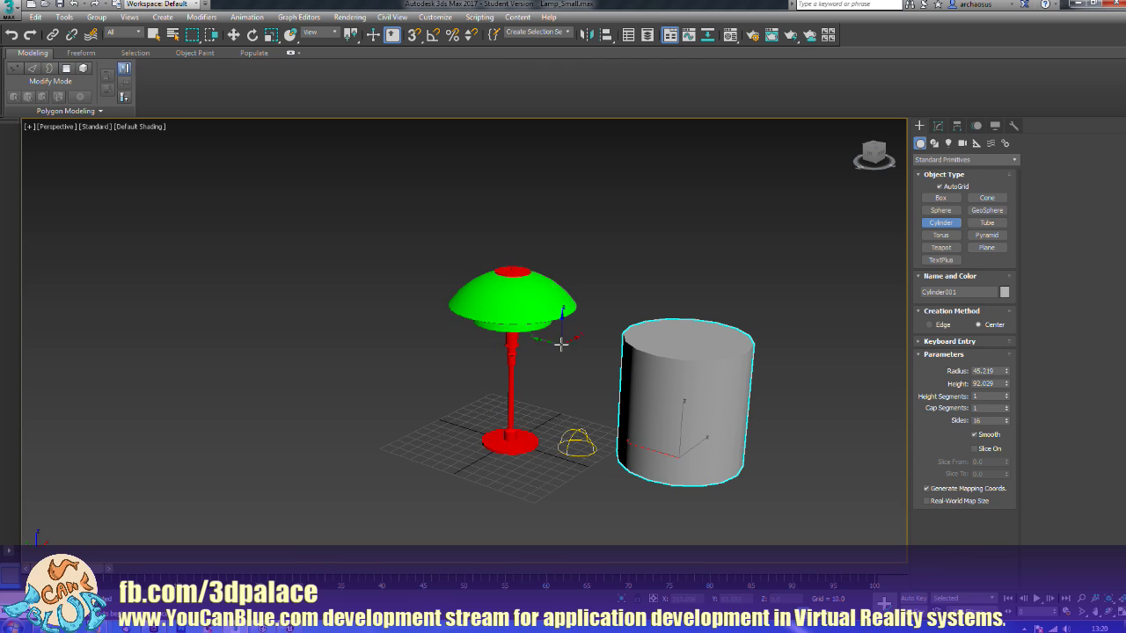
Step: Convert the new cylinder to an Editable Poly
key(w)
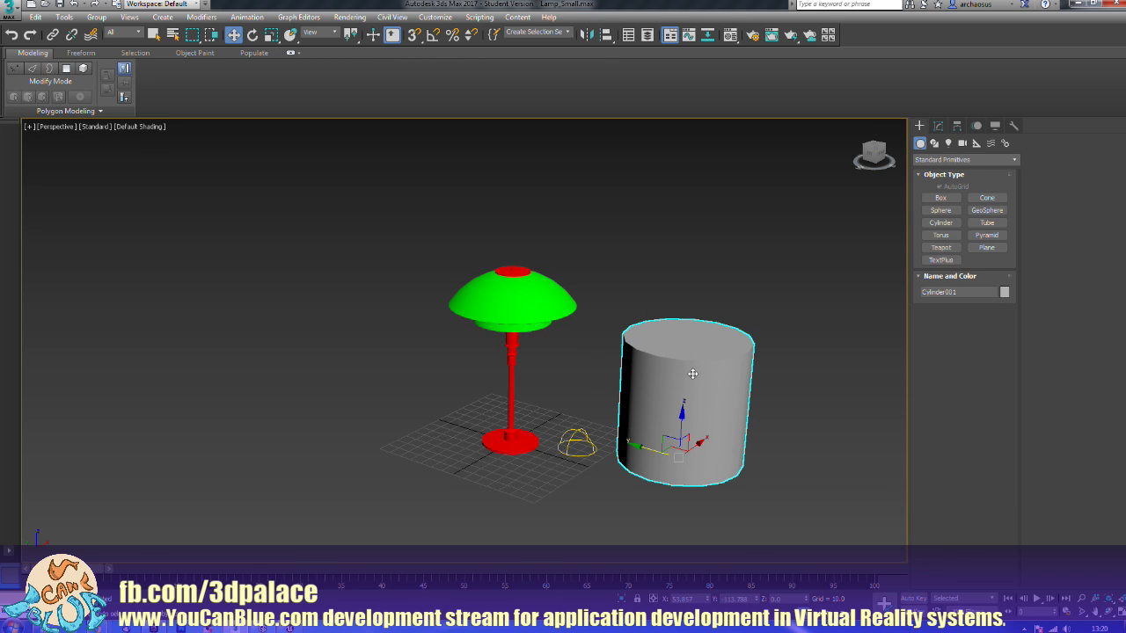
right_click(688, 376)
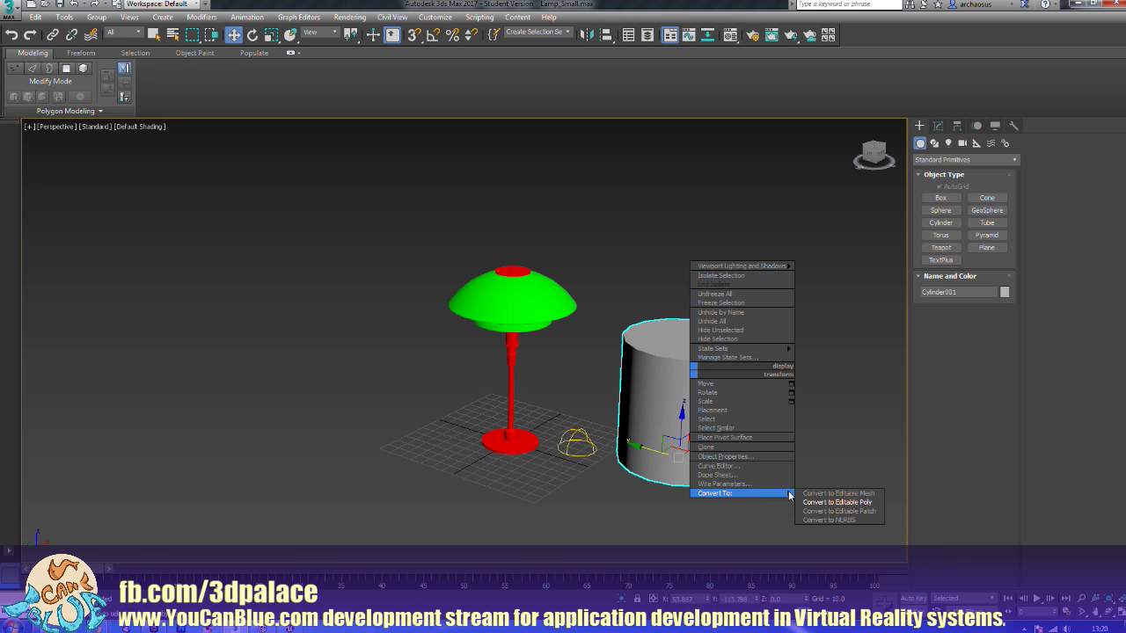
click(838, 503)
middle_drag(826, 393, 805, 412)
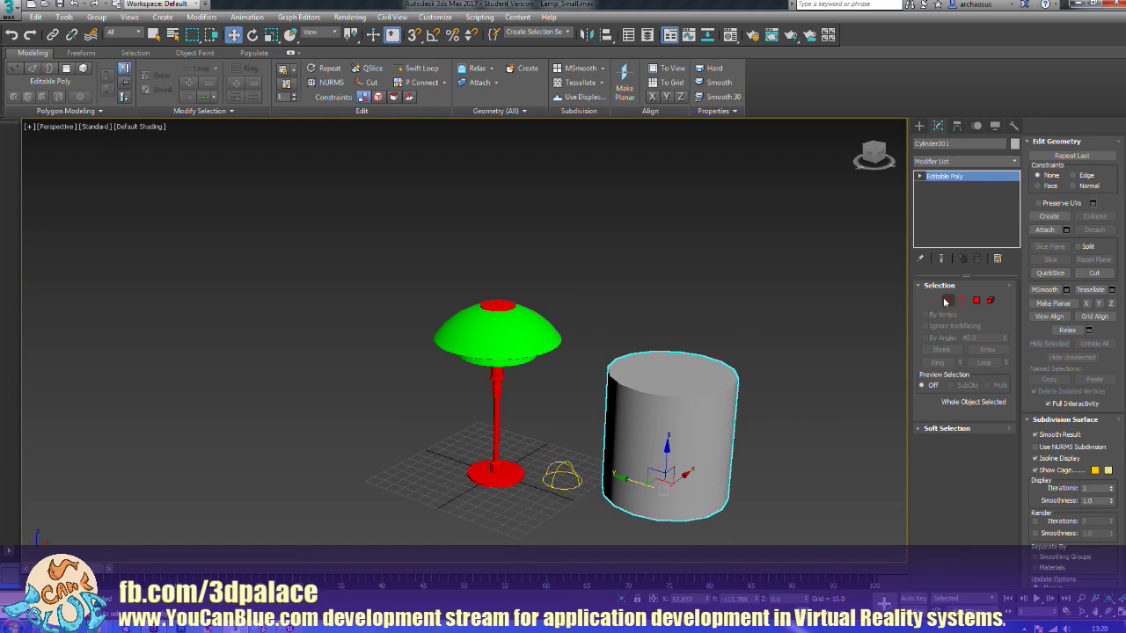
Step: Bevel the cylinder's top polygon repeatedly to form a sloped shoulder, a narrow neck and a wider chamfered cap
click(976, 299)
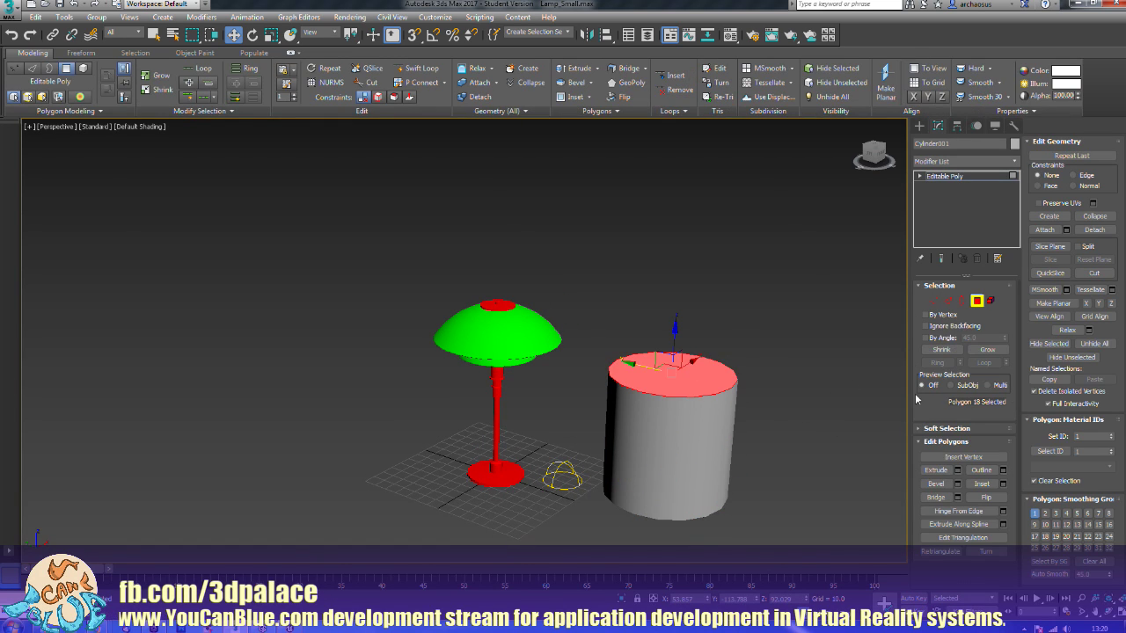
click(936, 484)
drag(653, 377, 687, 234)
click(690, 461)
drag(677, 341, 680, 289)
click(677, 286)
click(685, 326)
click(734, 448)
Step: Bevel one vertical side polygon of the bottle shape outward, then return to whole-object selection
click(701, 456)
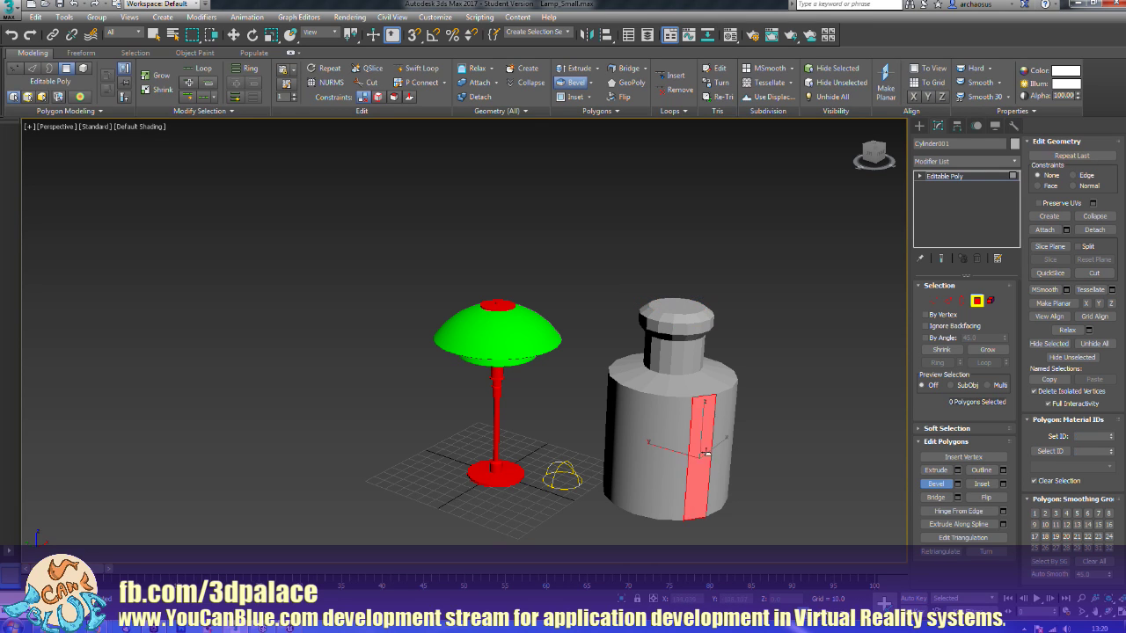
mouse_move(702, 456)
mouse_down()
mouse_move(699, 469)
mouse_move(706, 454)
mouse_up()
click(712, 447)
click(818, 422)
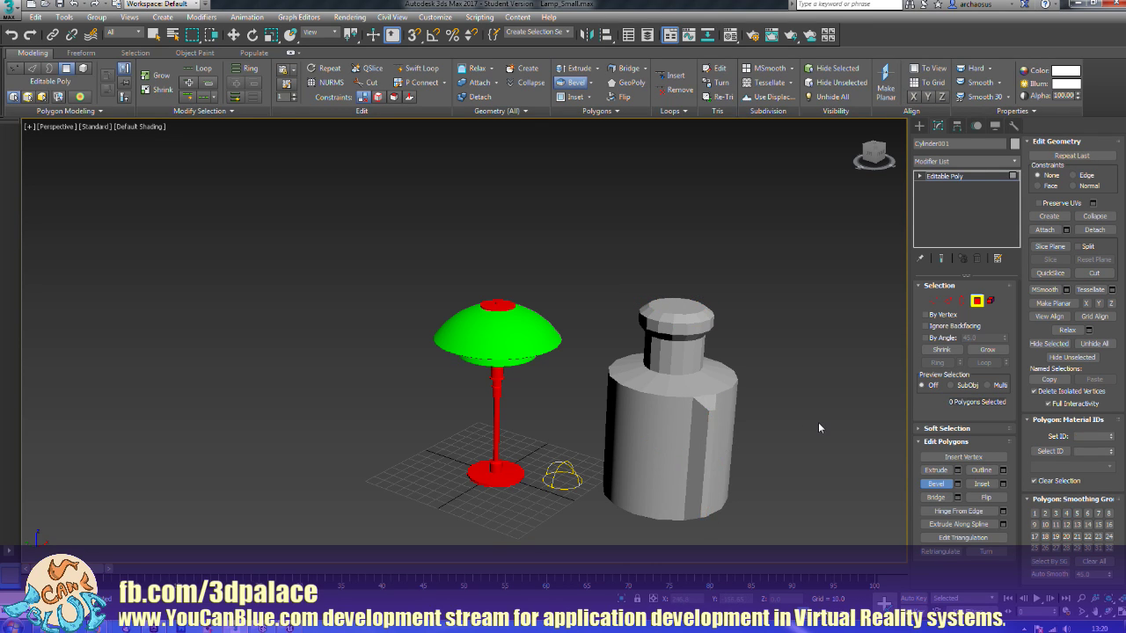
scroll(817, 423, up, 4)
scroll(756, 375, down, 3)
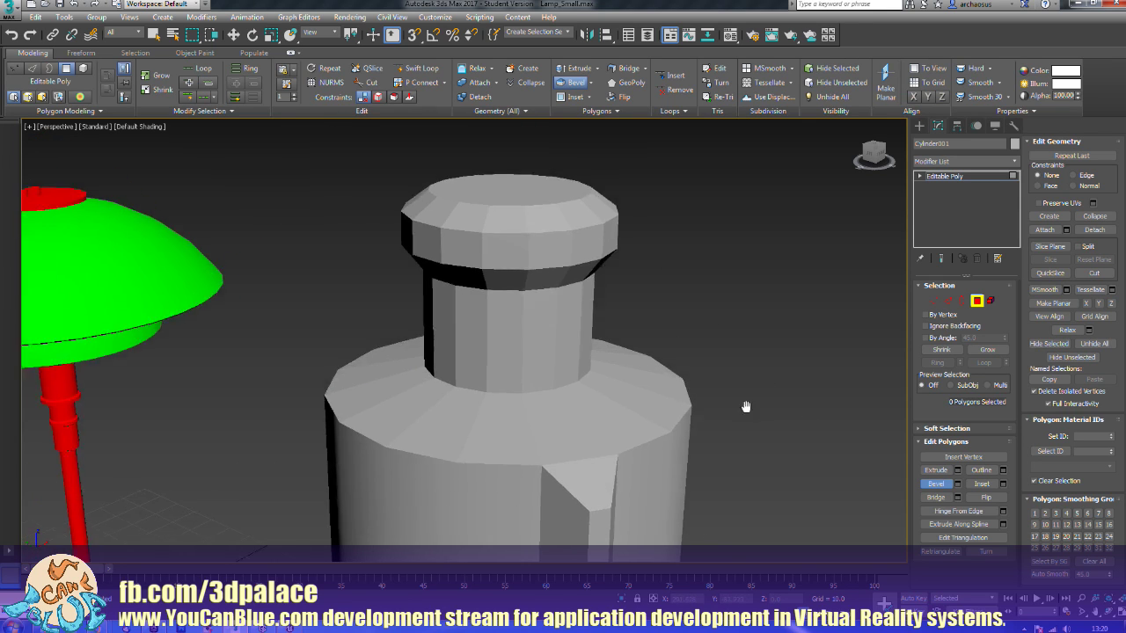
middle_drag(744, 404, 785, 428)
click(976, 300)
key(w)
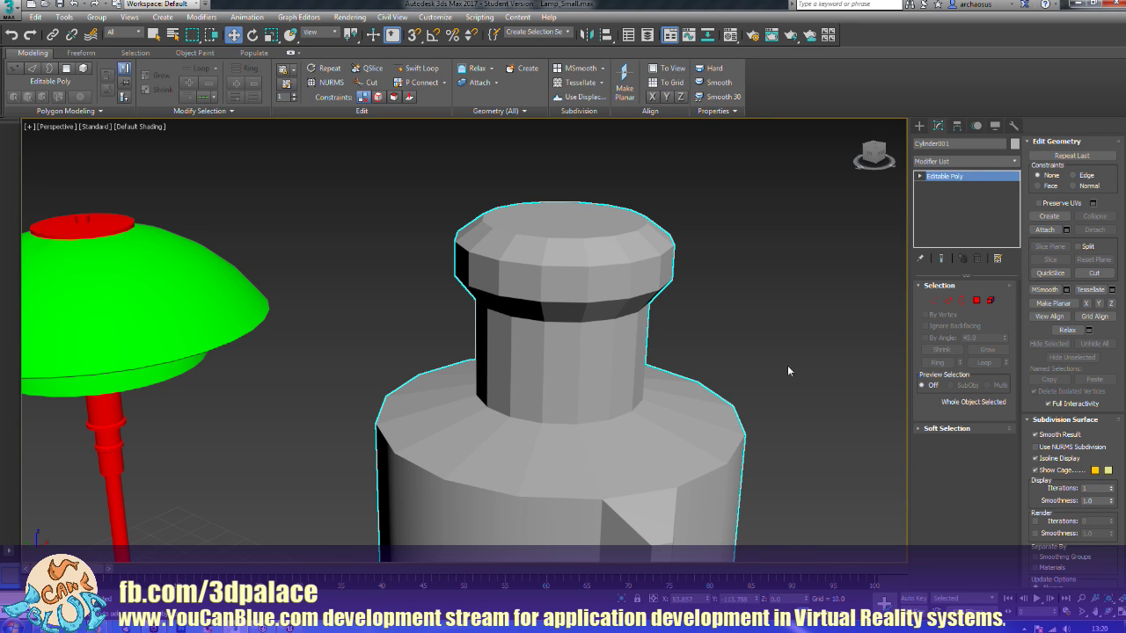
drag(593, 458, 596, 457)
Step: Add a Smooth modifier to the bottle-shaped cylinder
click(967, 162)
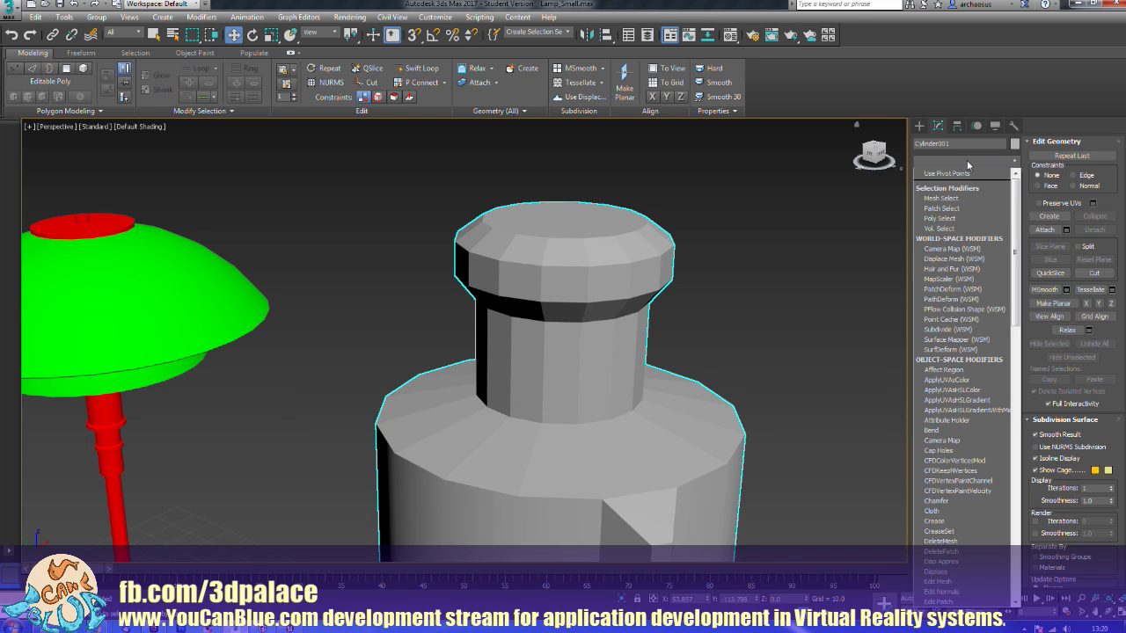
key(s)
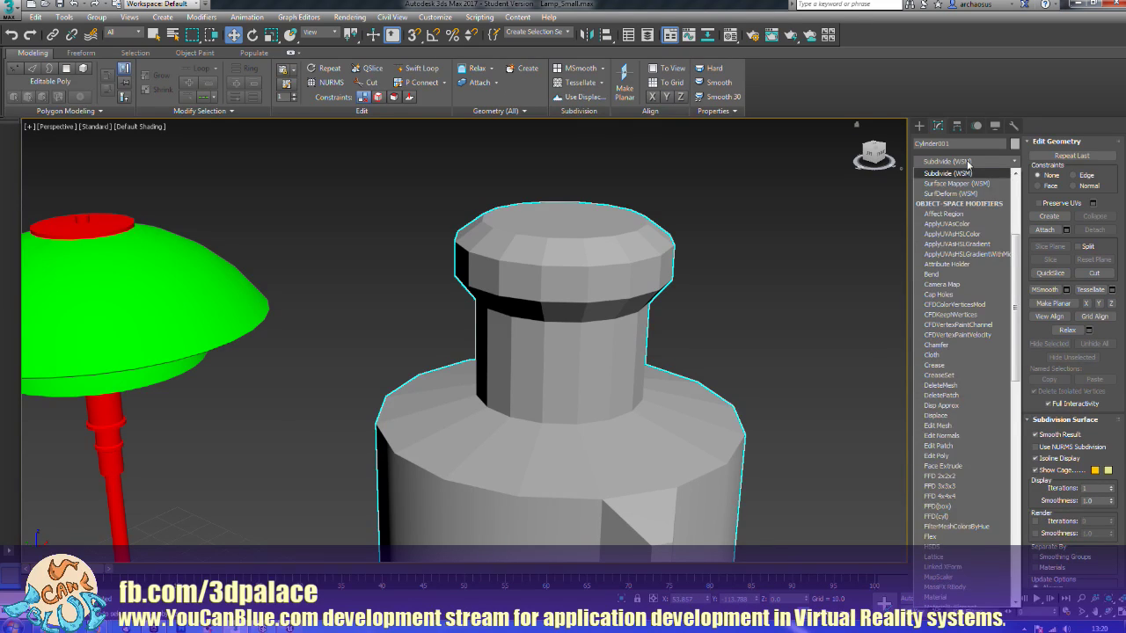
key(s)
key(s)
key(s)
key(s)
key(s)
key(s)
key(s)
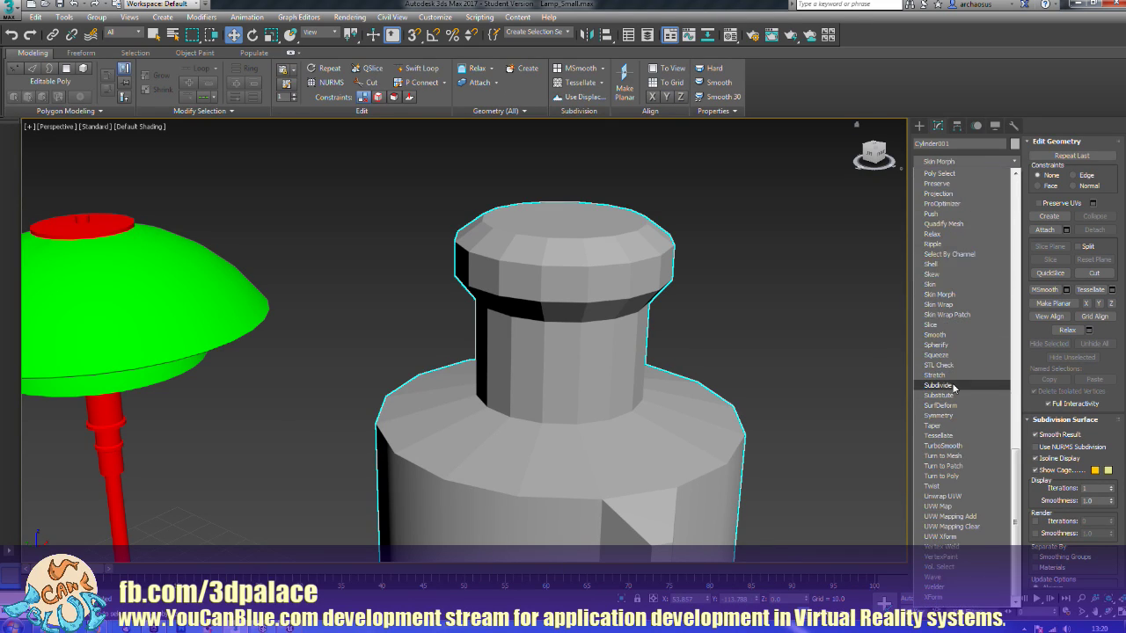
click(955, 334)
Step: Turn on Auto Smooth for the bottle shape and compare its shading at different distances
middle_drag(868, 342, 889, 329)
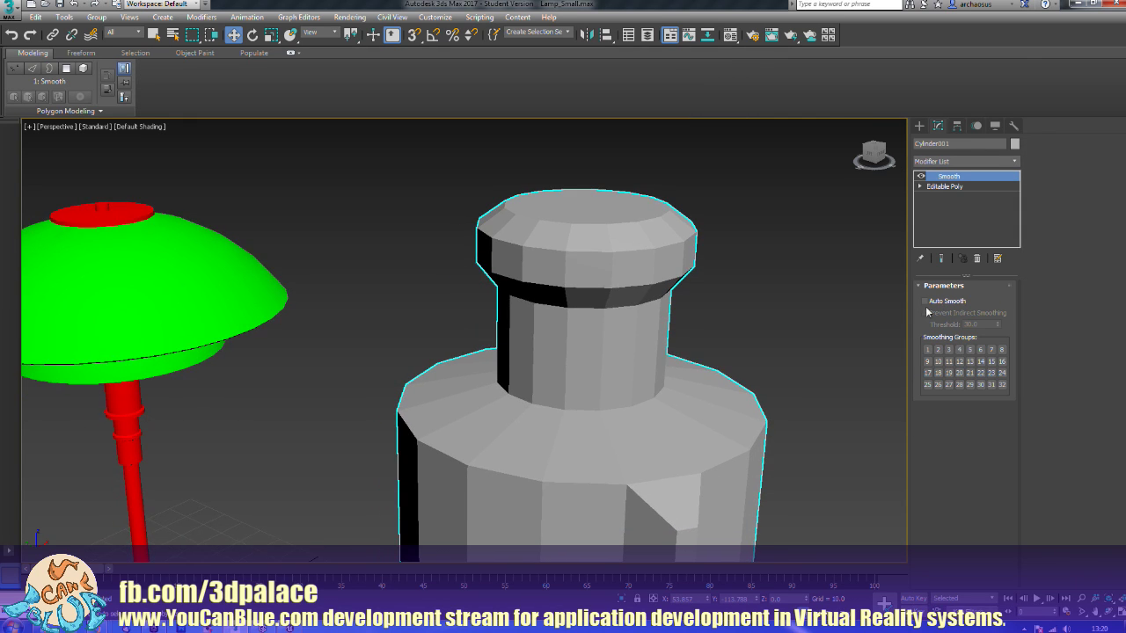
middle_drag(802, 339, 817, 321)
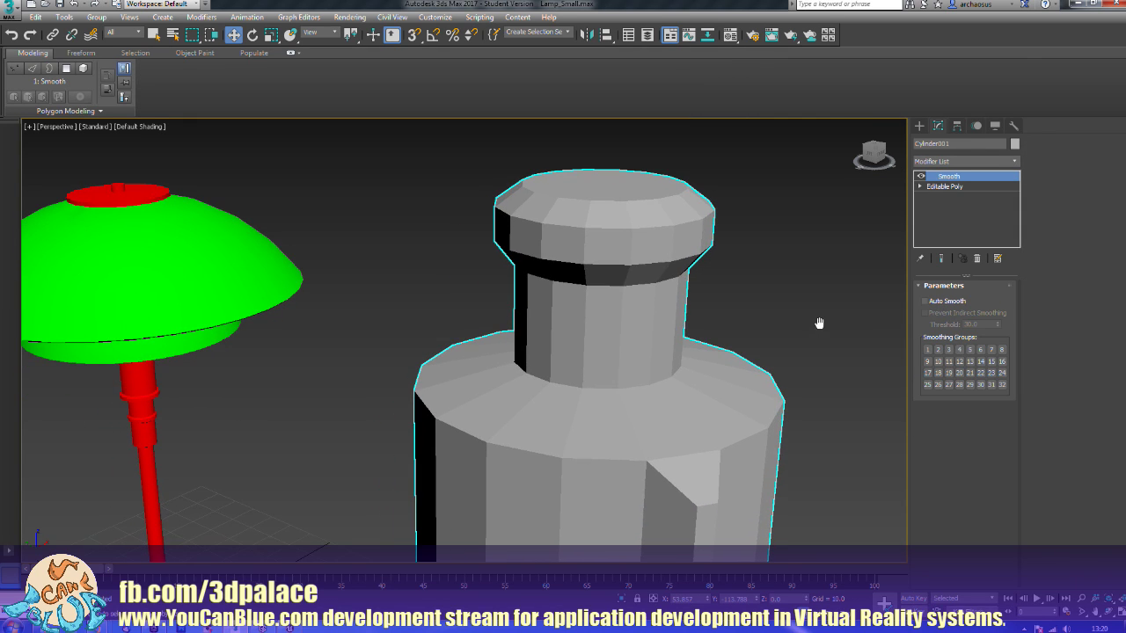
click(925, 301)
scroll(865, 336, down, 5)
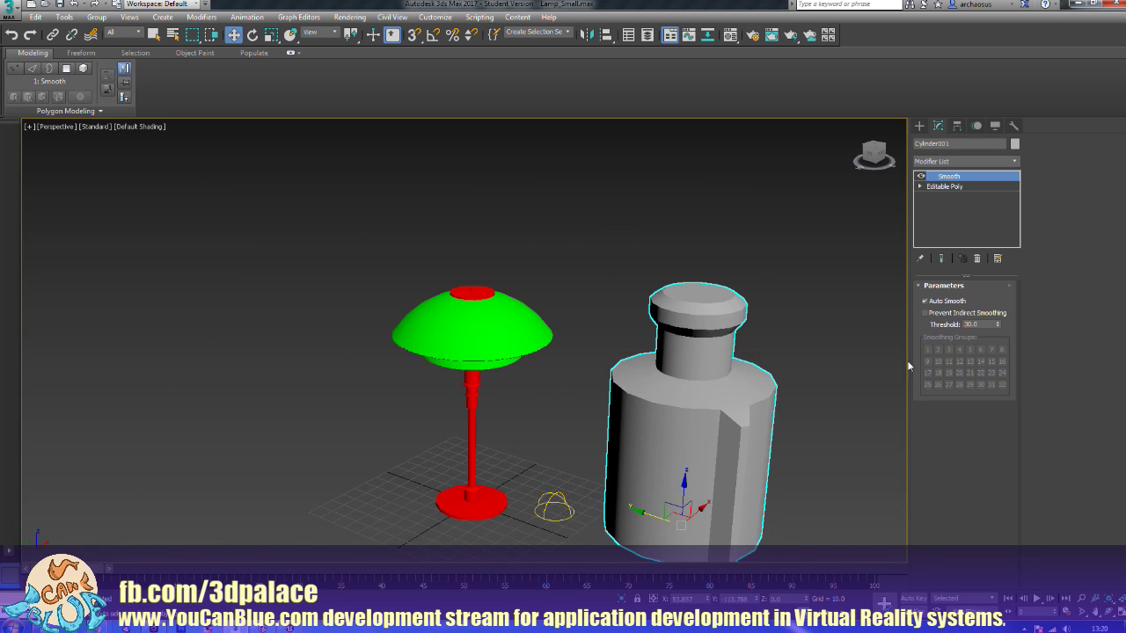
scroll(787, 409, up, 5)
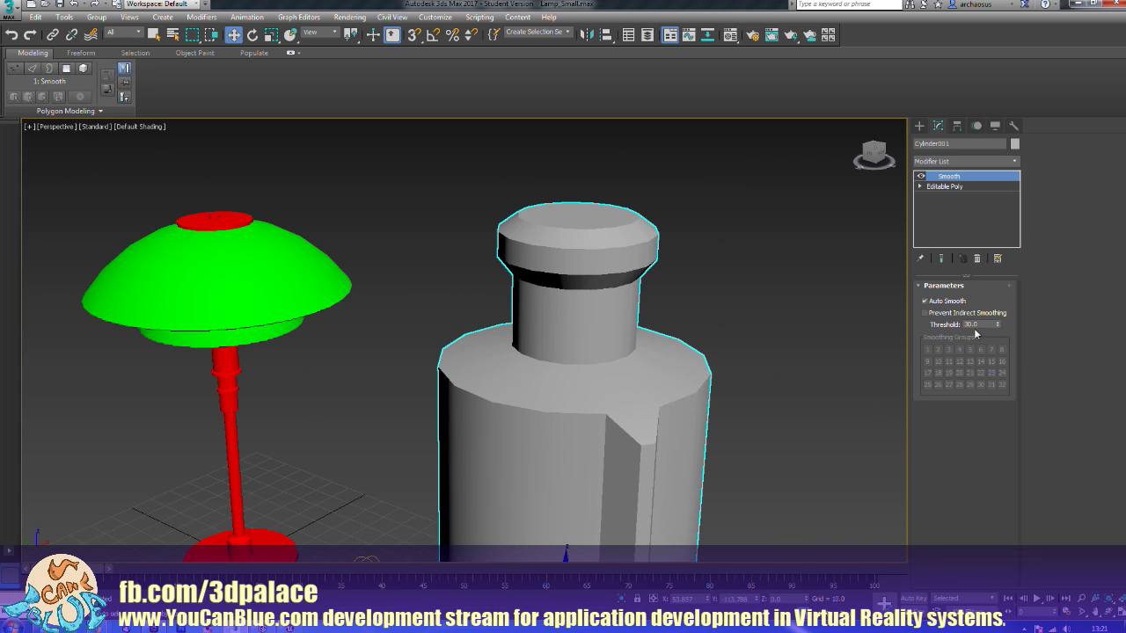
Step: Try an Auto Smooth threshold of about 88 on the bottle shape, then set the threshold to 35
mouse_move(994, 352)
mouse_down()
mouse_move(979, 412)
mouse_move(996, 362)
mouse_up()
drag(1004, 304, 1010, 254)
drag(1011, 211, 1010, 155)
right_click(1010, 154)
mouse_move(1001, 327)
mouse_down()
mouse_move(1001, 219)
mouse_move(1001, 557)
mouse_up()
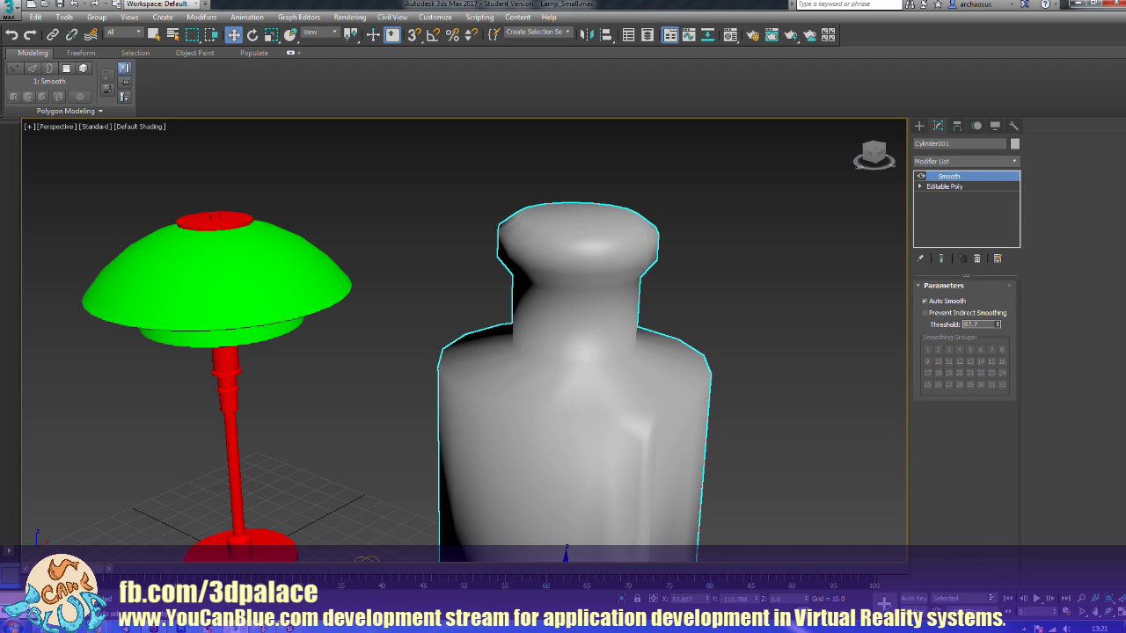
mouse_move(990, 597)
mouse_down()
mouse_move(962, 310)
mouse_move(979, 269)
mouse_move(978, 315)
mouse_up()
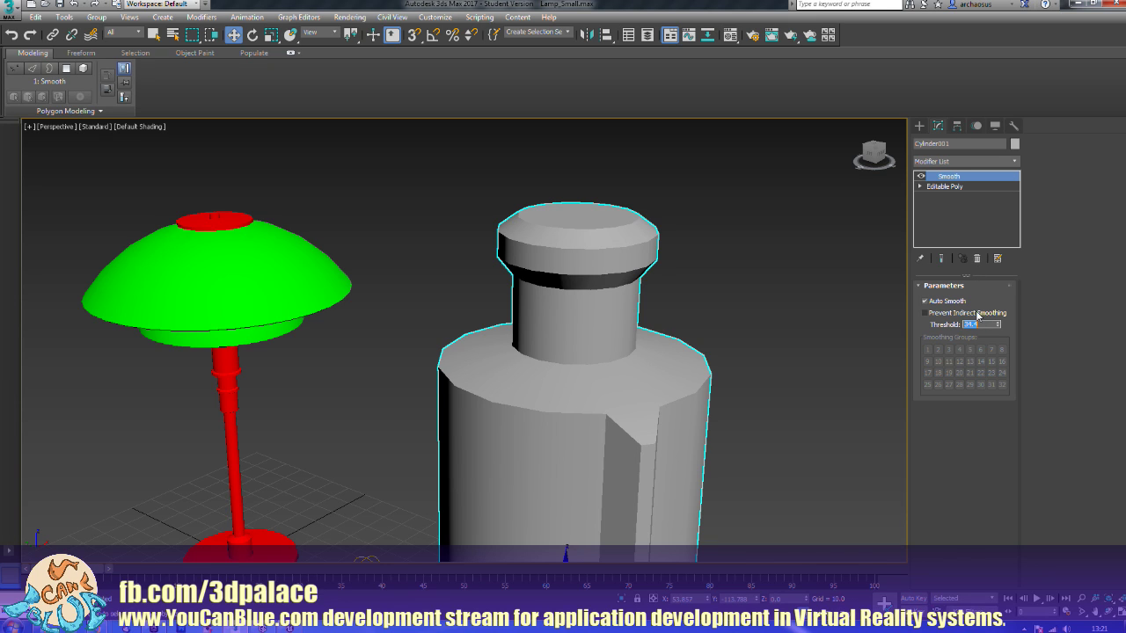
text(2)
text(35)
key(Return)
Step: Delete the bottle-shaped test cylinder and bring the lamp back to the centre of the view
click(773, 276)
drag(678, 256, 603, 321)
key(Delete)
middle_drag(409, 345, 551, 304)
scroll(523, 318, down, 3)
Step: Start exporting only the selected lamp as an Autodesk FBX file and open the export folder F:\stuff\Lamp_01
click(432, 295)
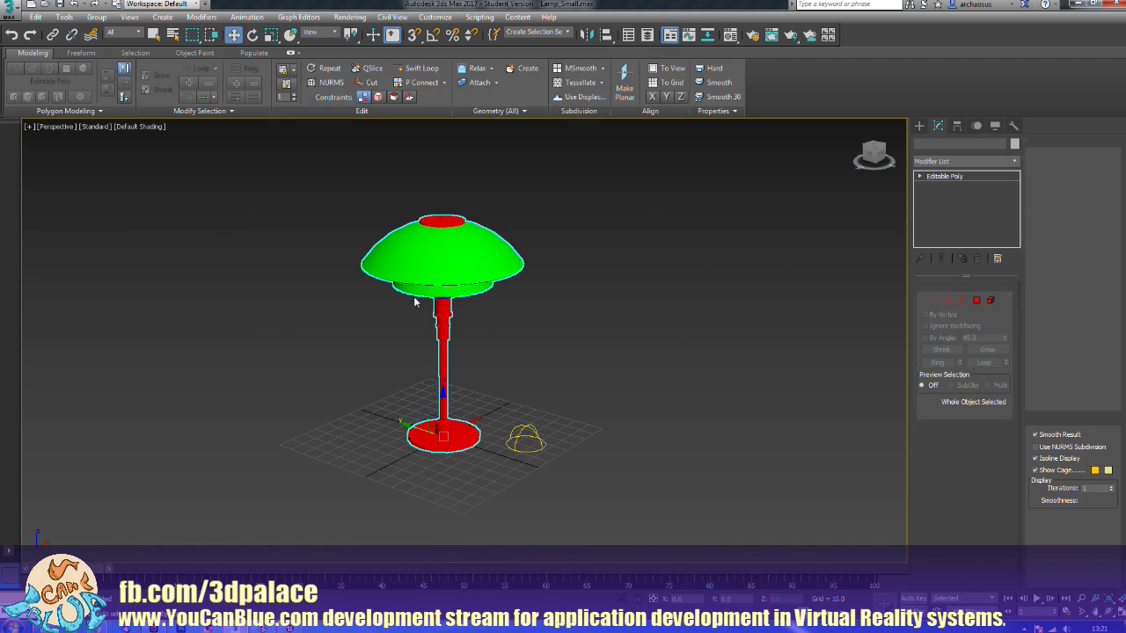
click(10, 10)
mouse_move(52, 195)
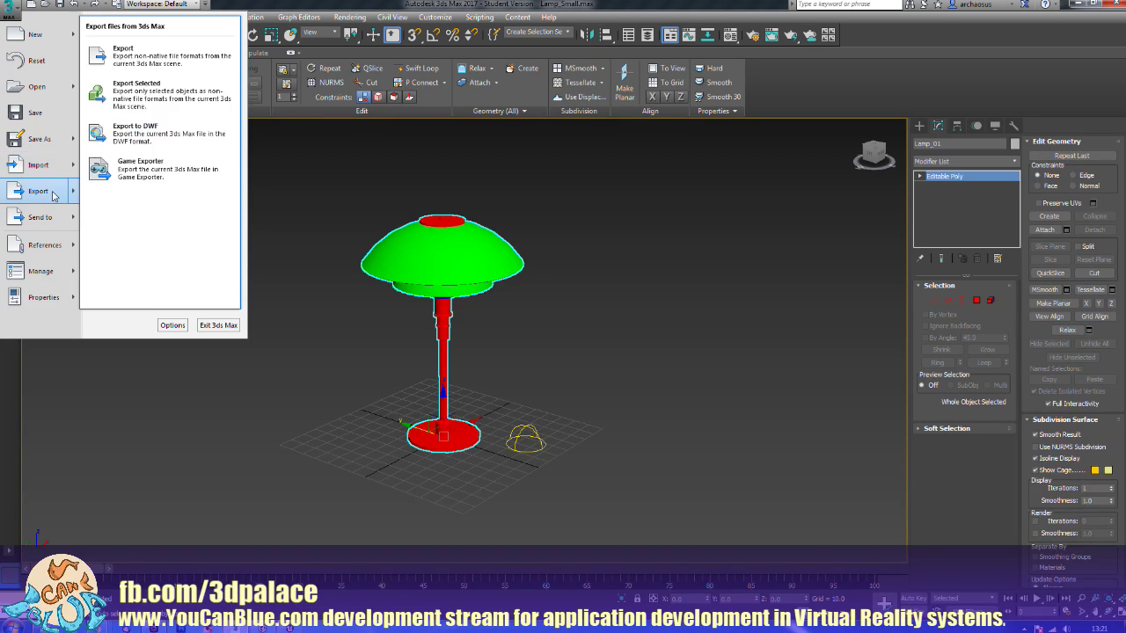
click(155, 96)
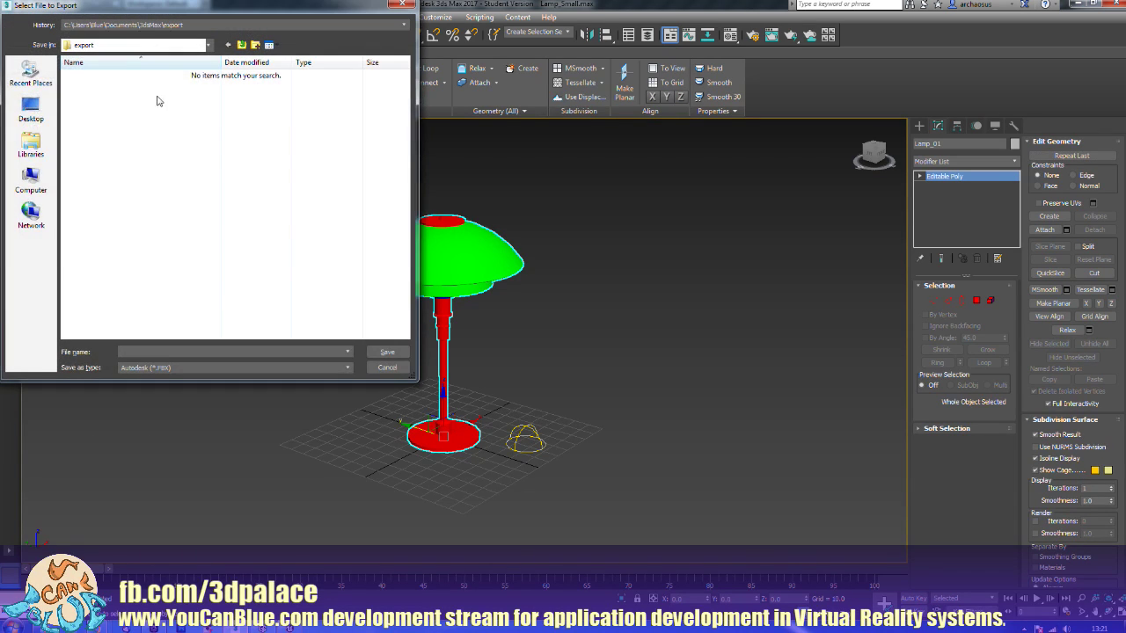
drag(205, 9, 323, 85)
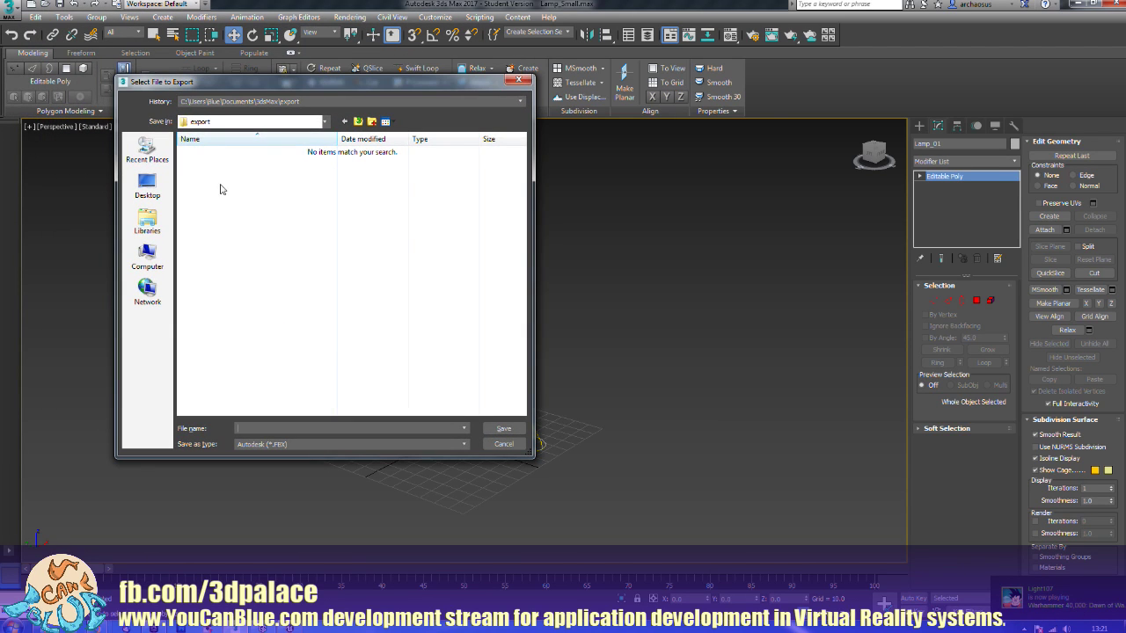
click(248, 102)
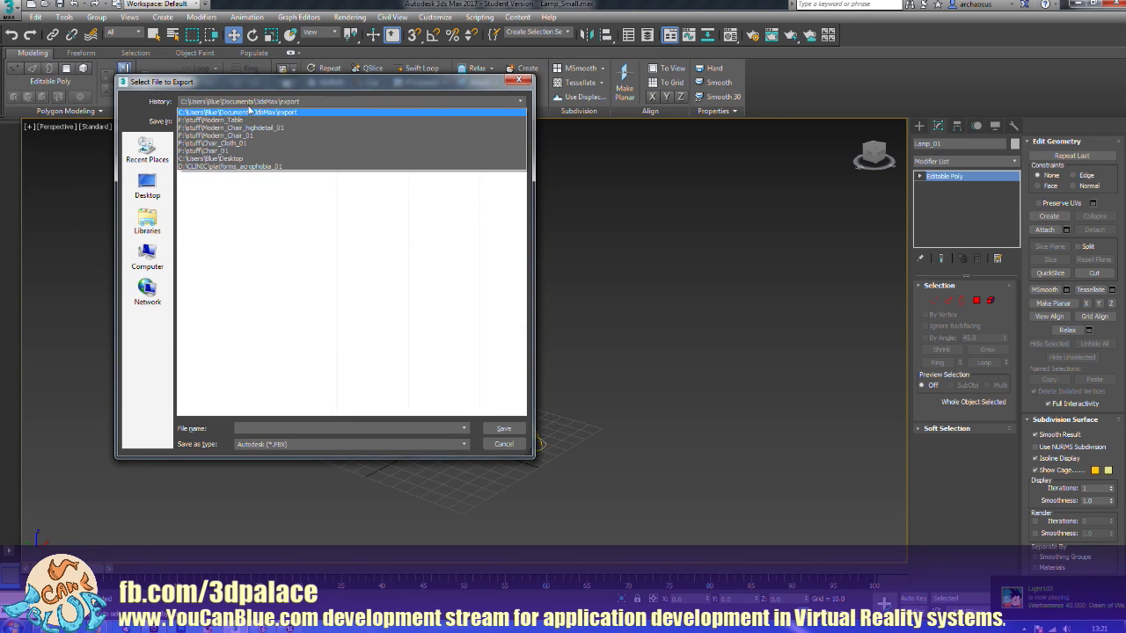
click(249, 119)
click(358, 121)
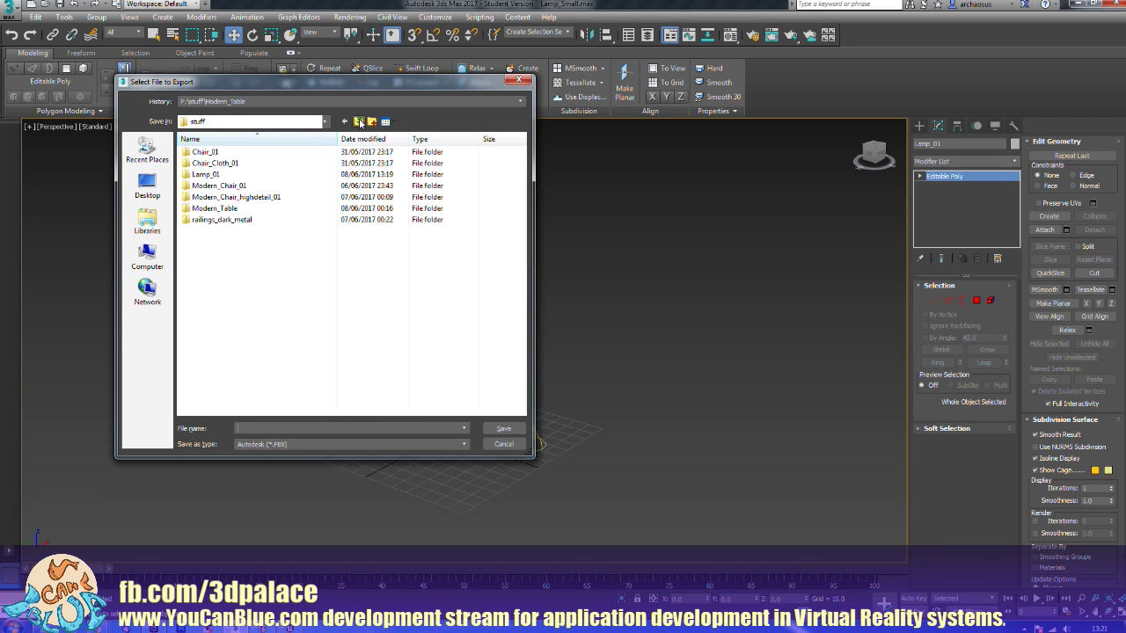
double_click(205, 174)
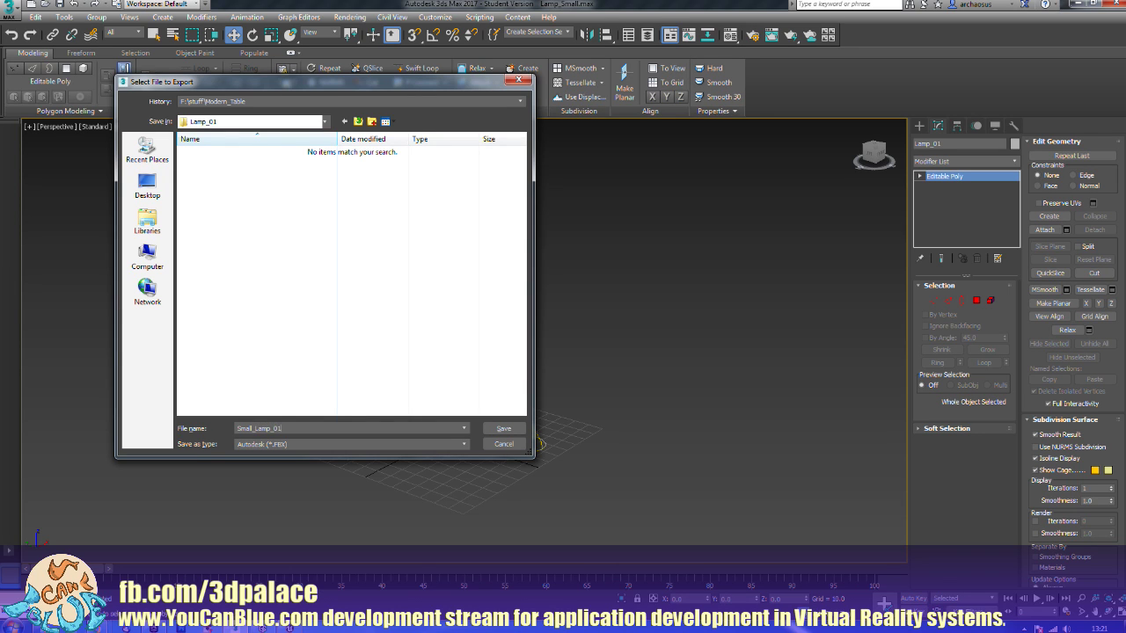
Step: Name the export Small_Lamp_01, save it as FBX and close the export report
double_click(256, 428)
key(Return)
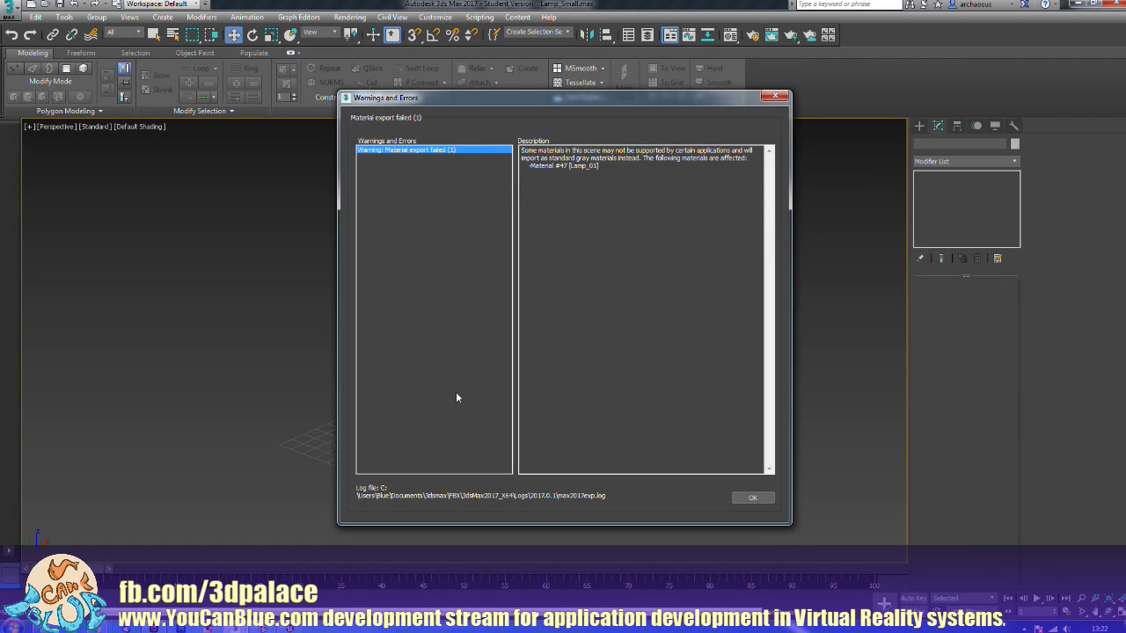
click(739, 501)
click(752, 498)
Step: Create a biped figure about 181 units tall beside the lamp for scale comparison
scroll(675, 441, down, 5)
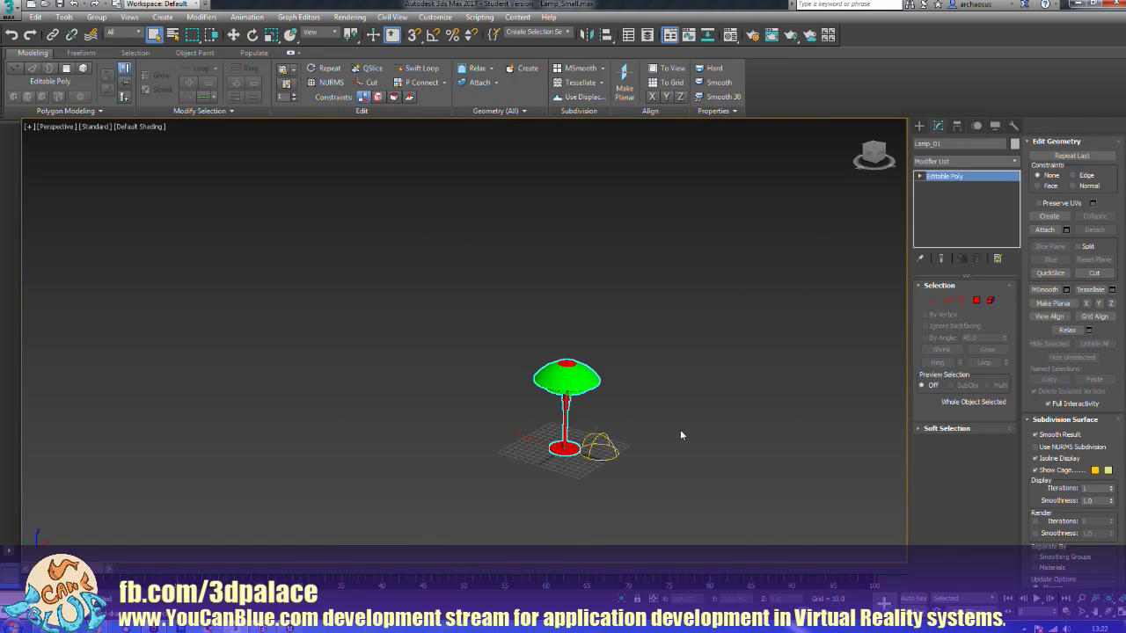
click(919, 126)
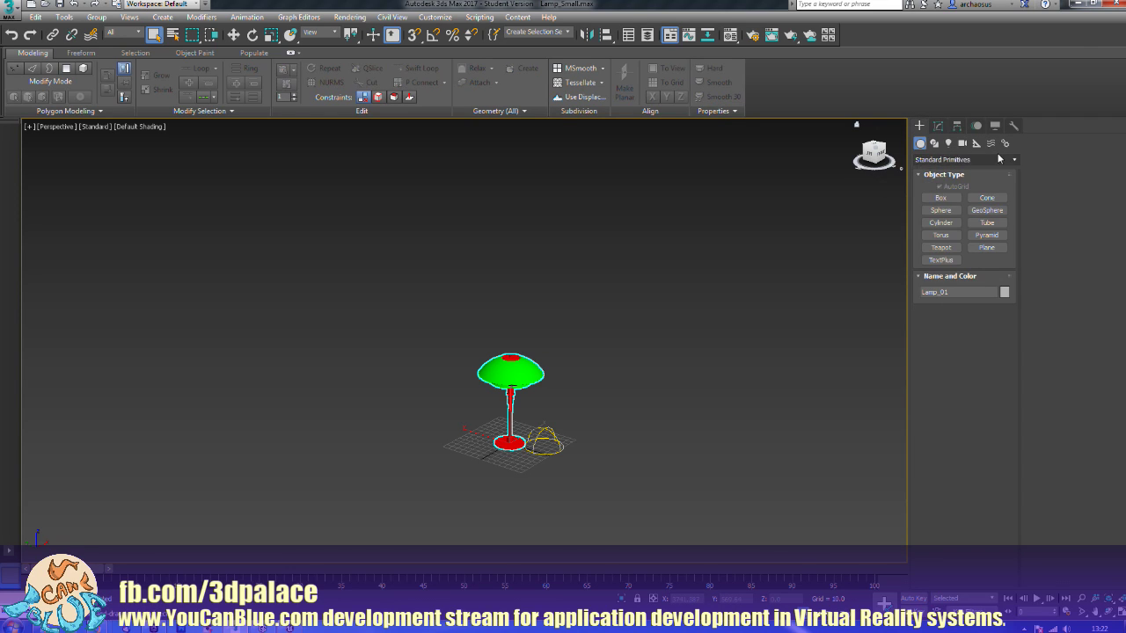
click(1005, 142)
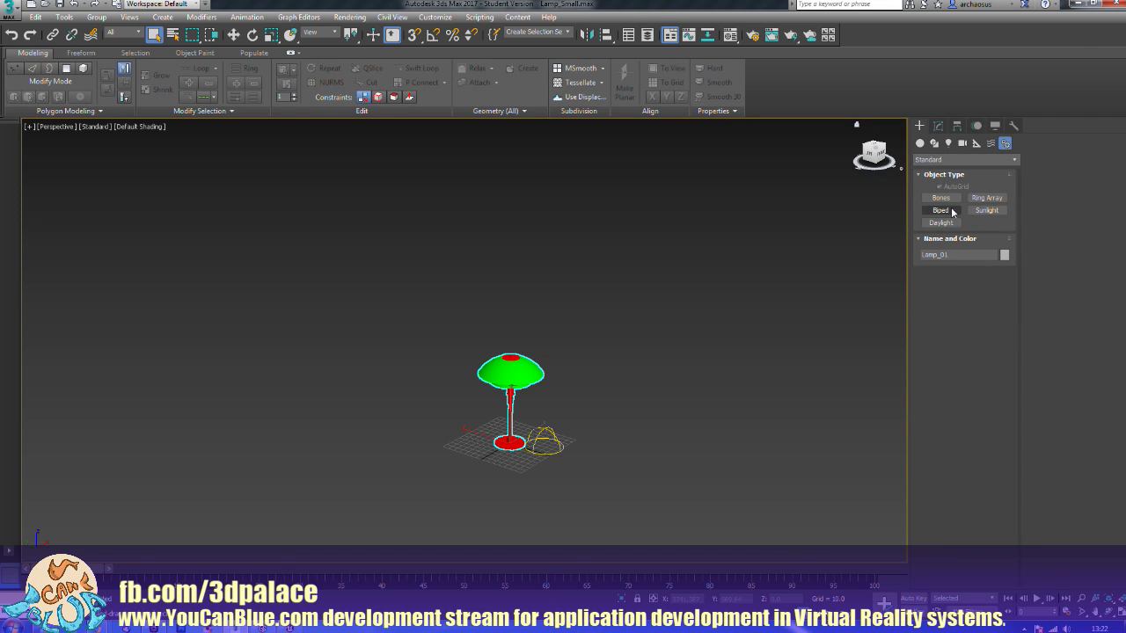
click(940, 211)
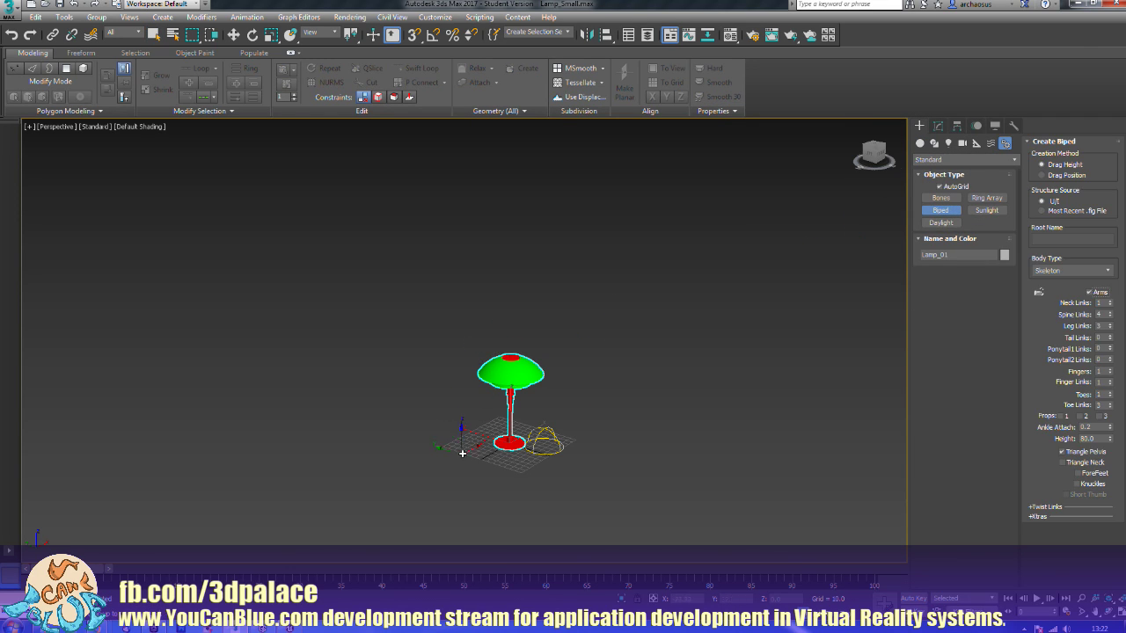
drag(453, 433, 437, 330)
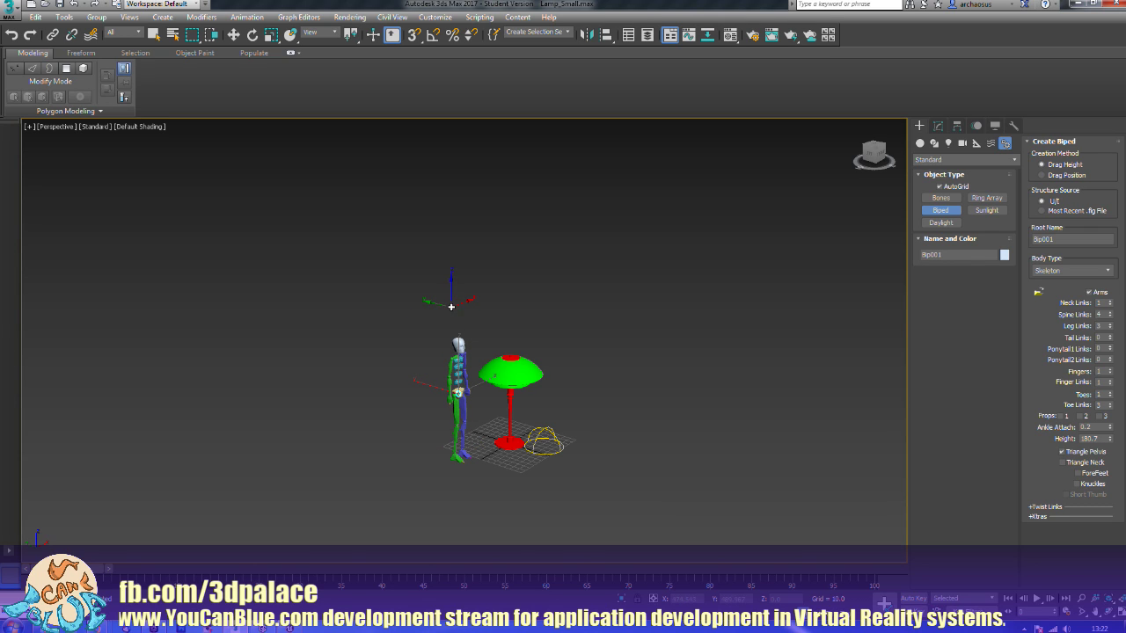
right_click(451, 306)
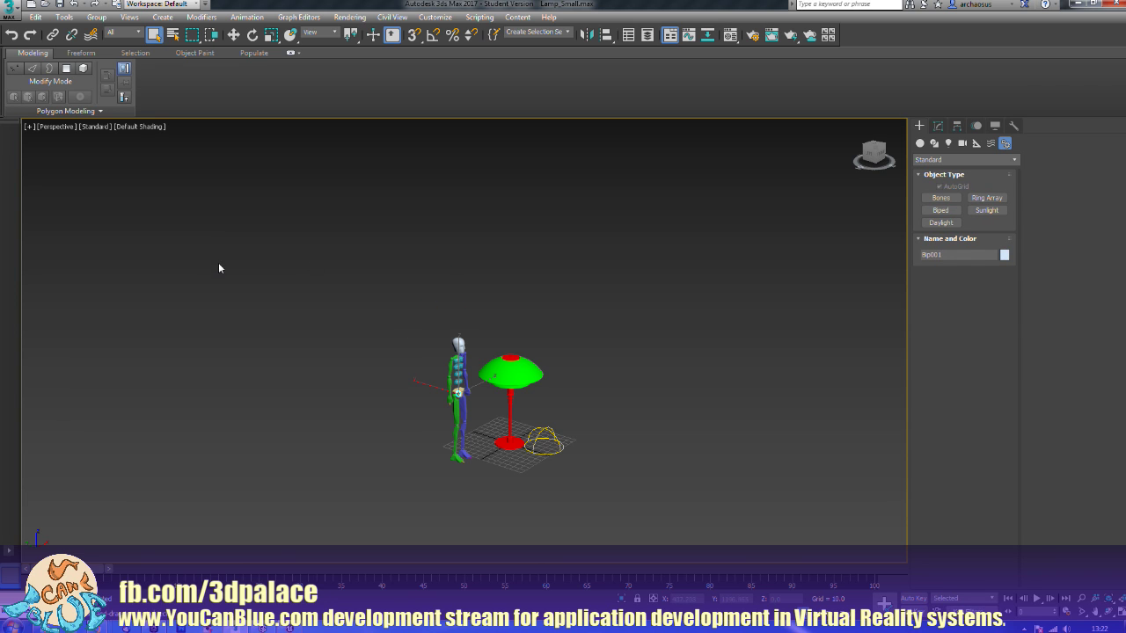
mouse_move(220, 267)
alt+middle_down()
mouse_move(354, 249)
mouse_move(211, 260)
alt+middle_up()
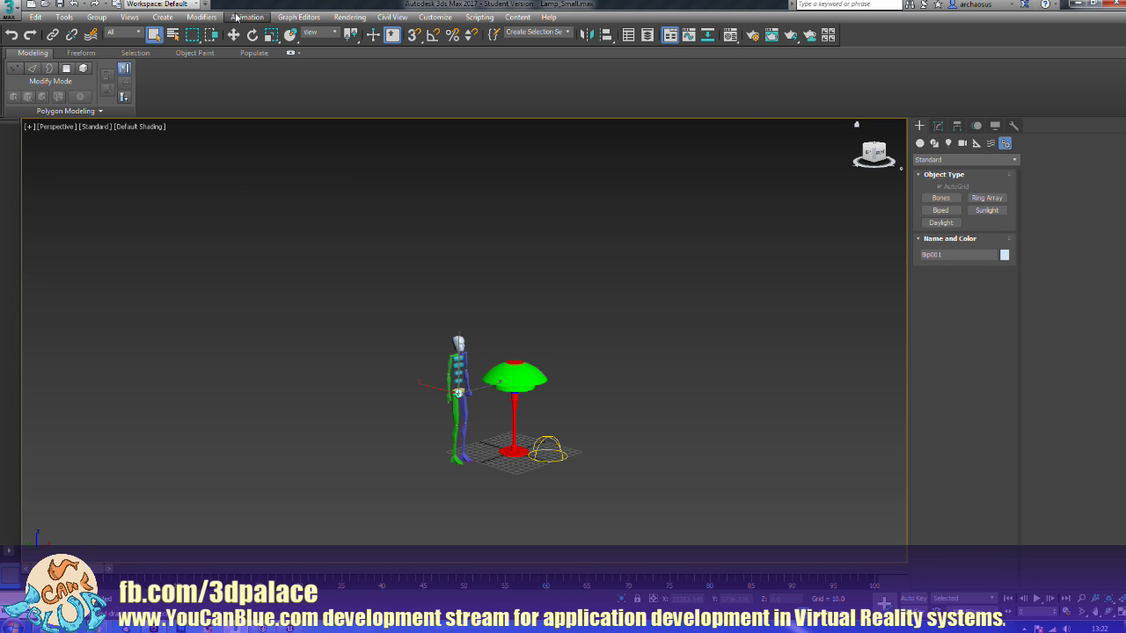
Step: Check the scene's display unit settings and leave them without making changes
click(434, 18)
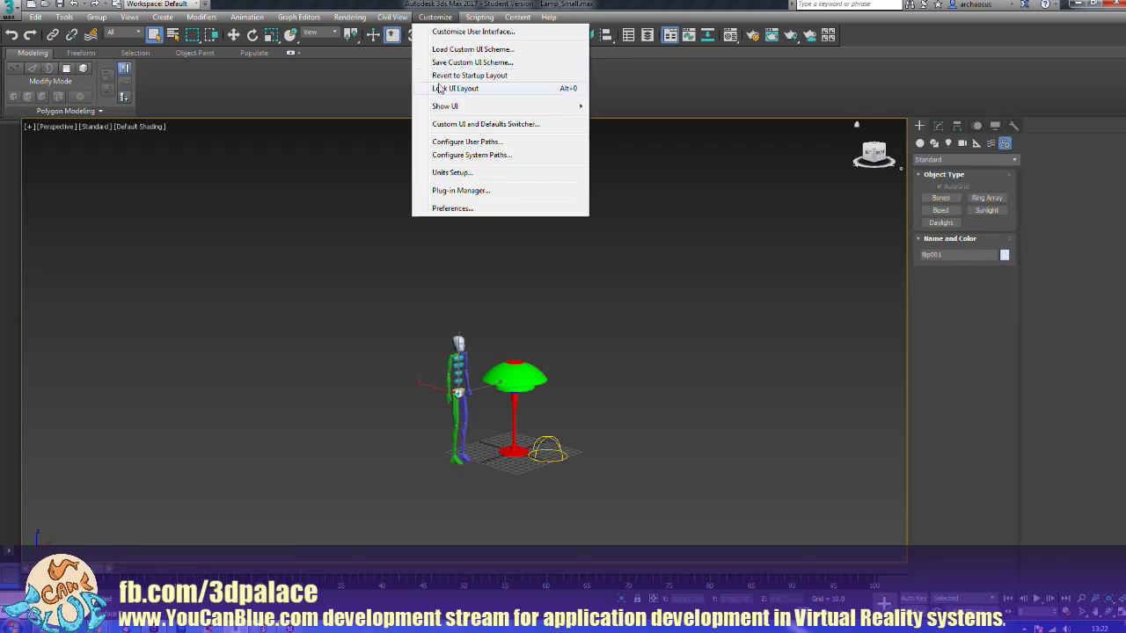
click(453, 172)
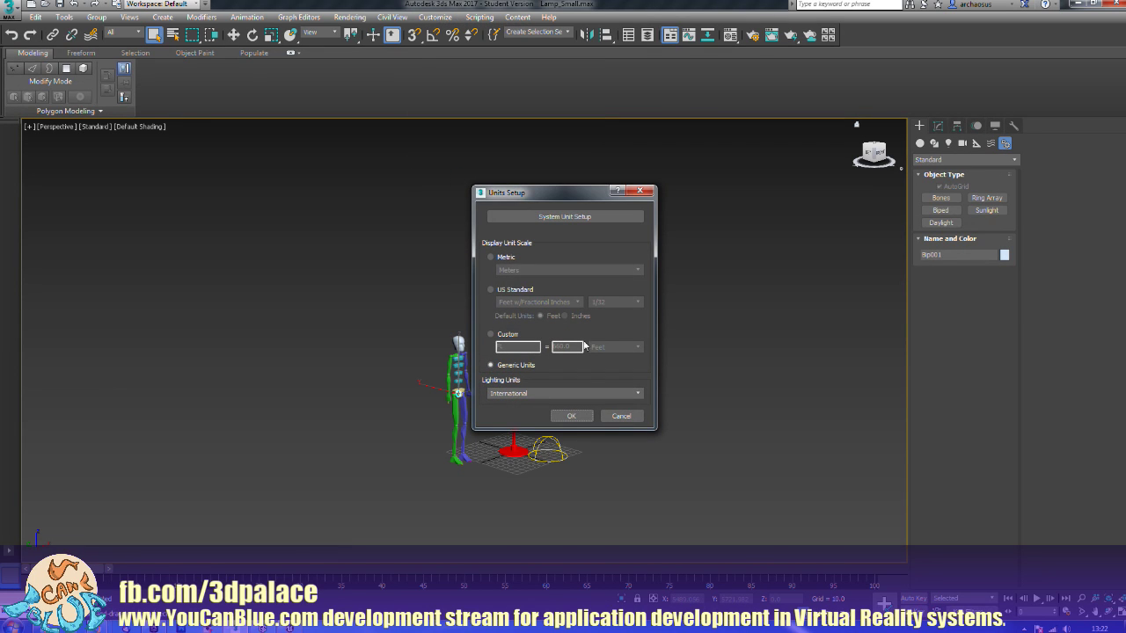
click(621, 415)
Step: Delete the biped figure beside the lamp
scroll(555, 395, up, 3)
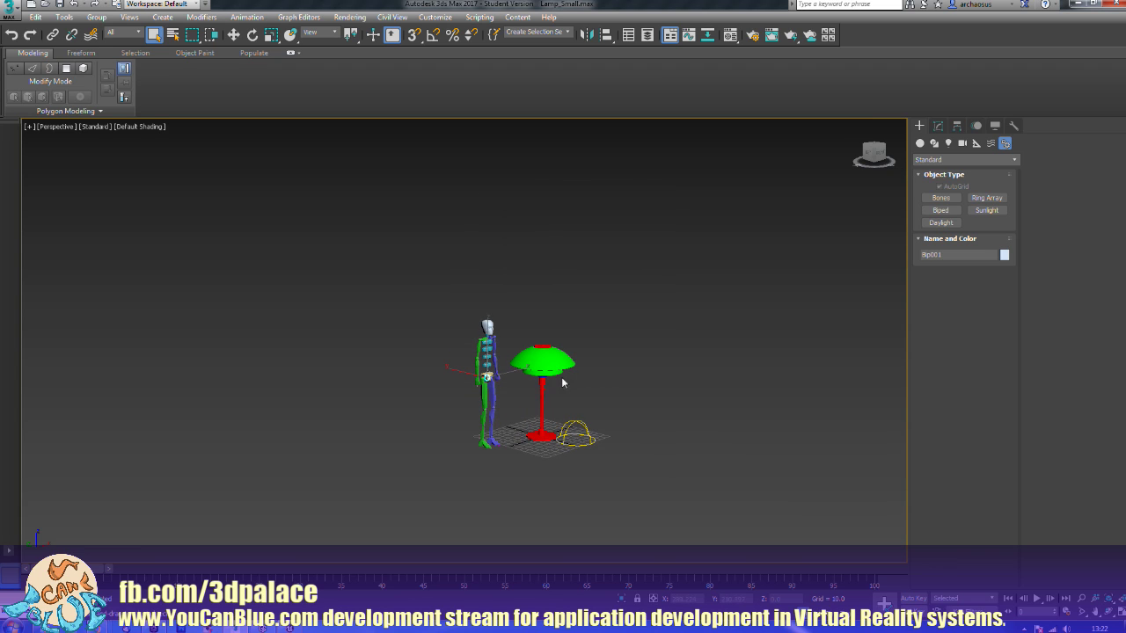
drag(441, 312, 479, 364)
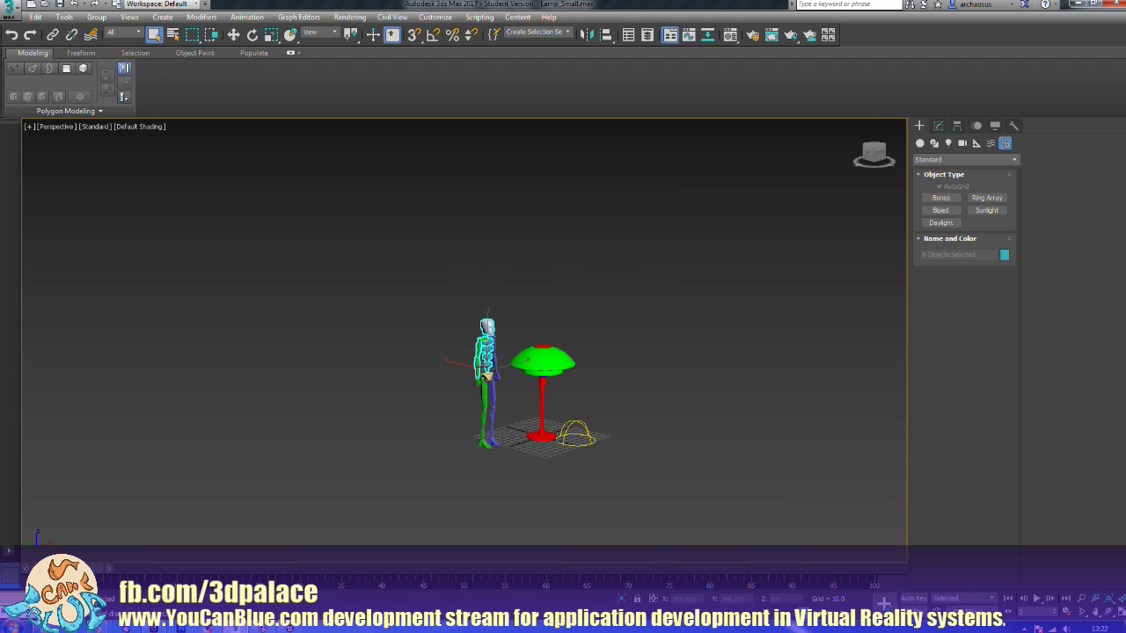
key(Delete)
Step: Create a tall box beside the lamp, about 68 long, 70 wide and 201 high, as a person-sized reference
click(919, 142)
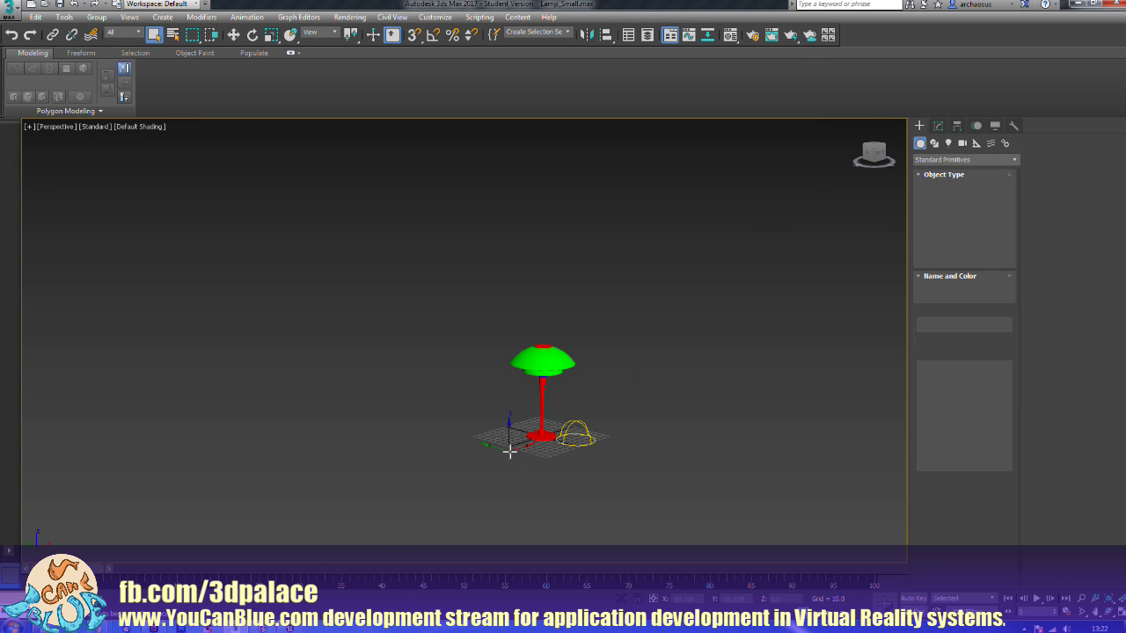
drag(510, 452, 510, 472)
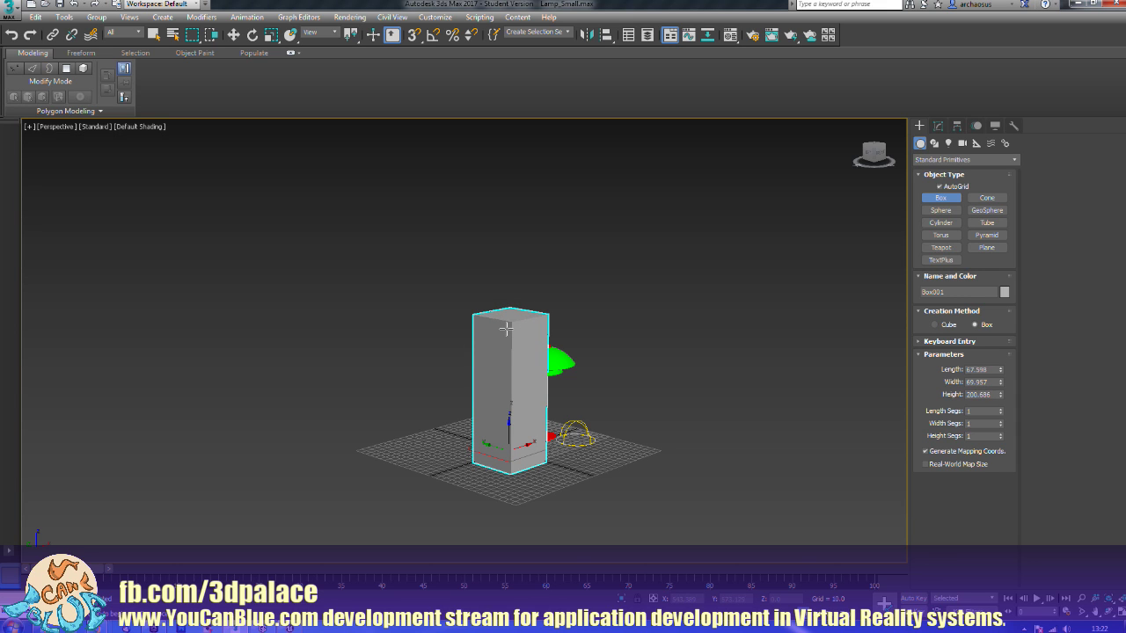
click(505, 327)
Step: Create a smaller reference box on the lamp's other side, about 37 long, 27 wide and 50 high
alt+middle_drag(665, 410, 598, 420)
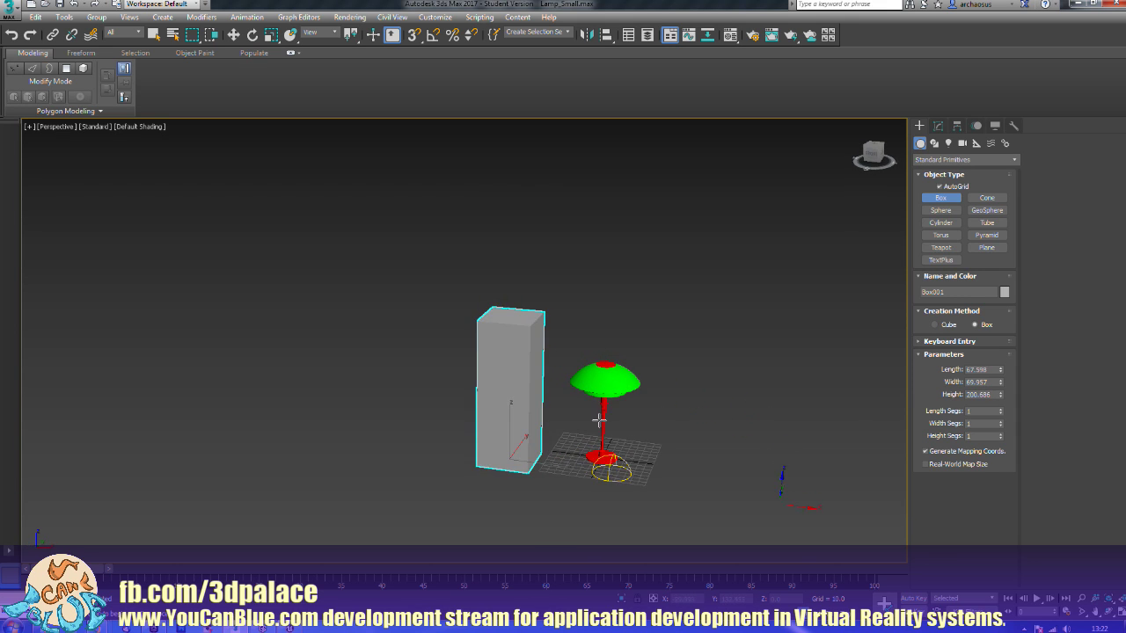
scroll(600, 424, up, 5)
drag(599, 439, 621, 458)
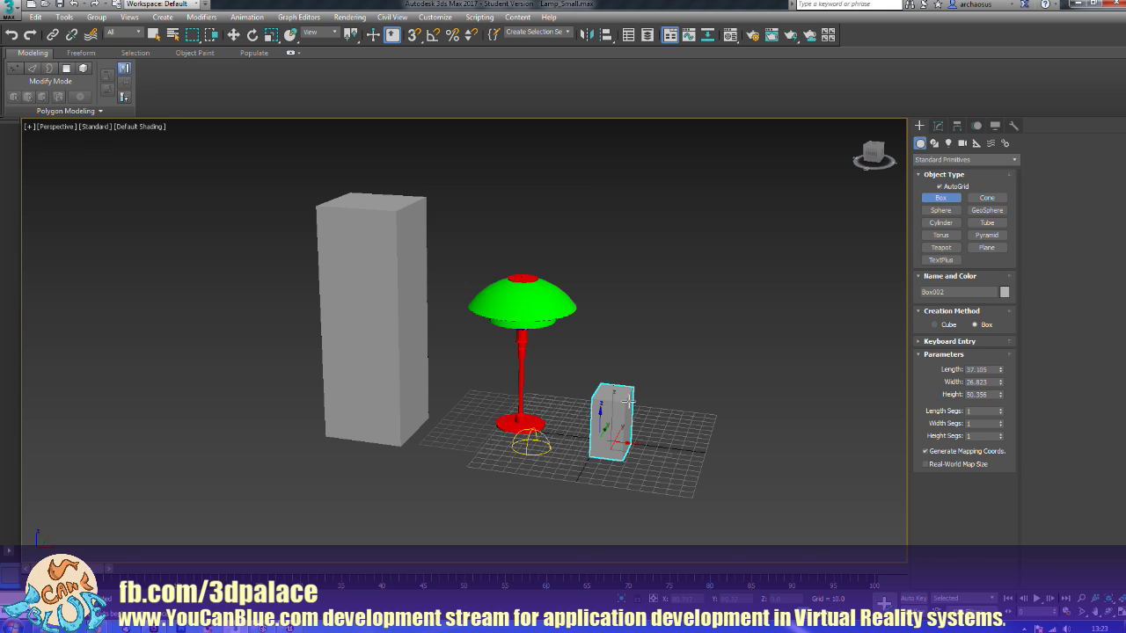
click(628, 400)
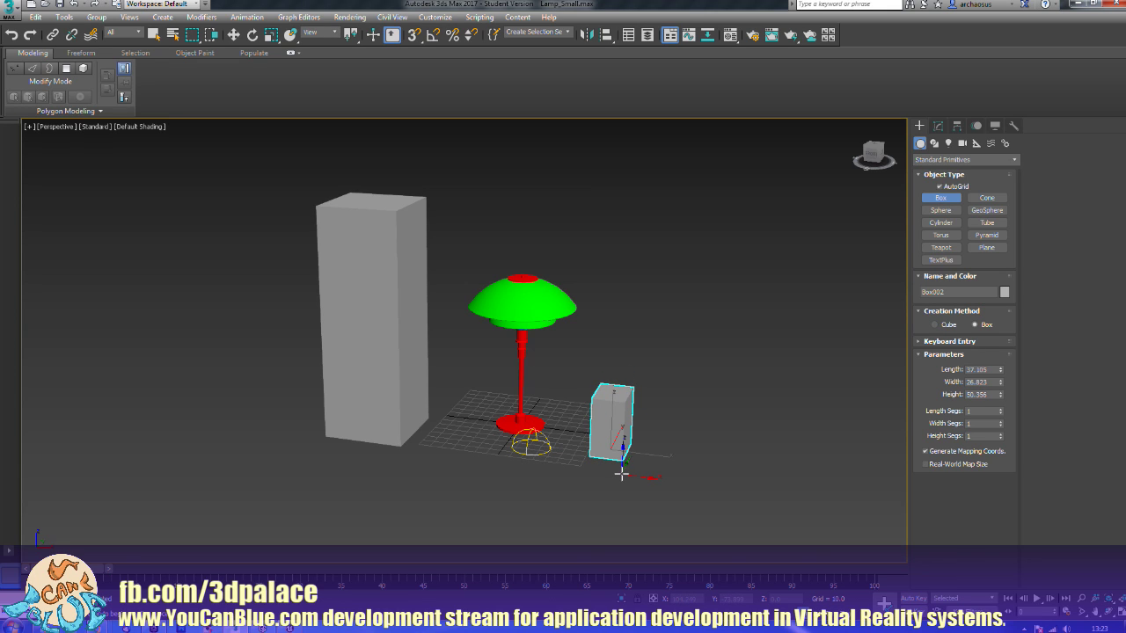
right_click(481, 495)
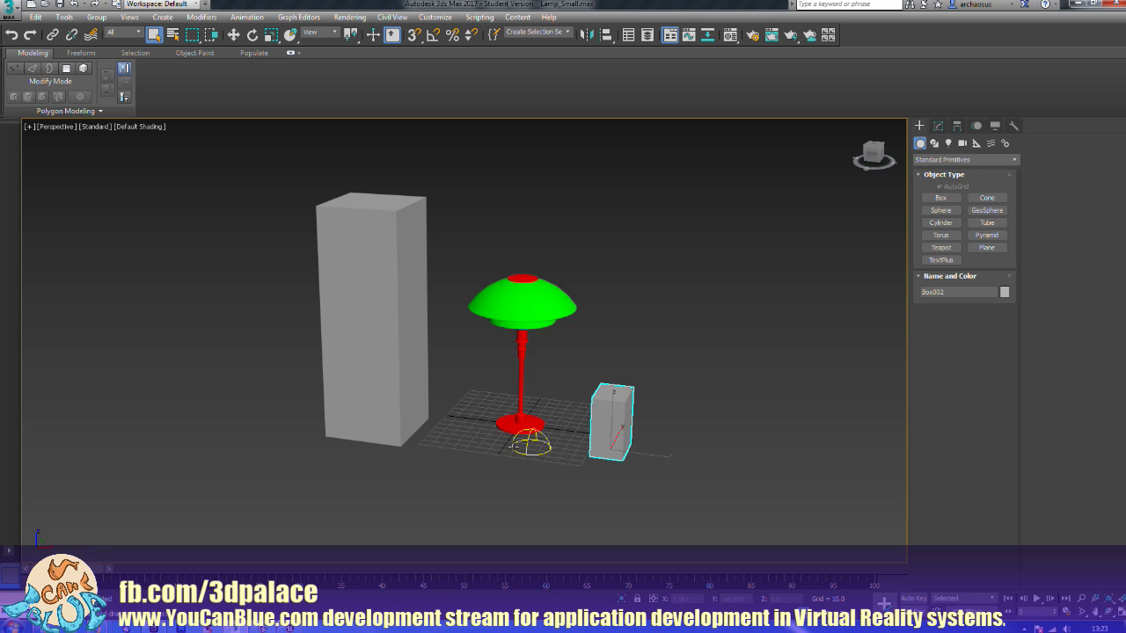
Step: Select the whole lamp at object level and scale it uniformly to 50 percent
click(519, 410)
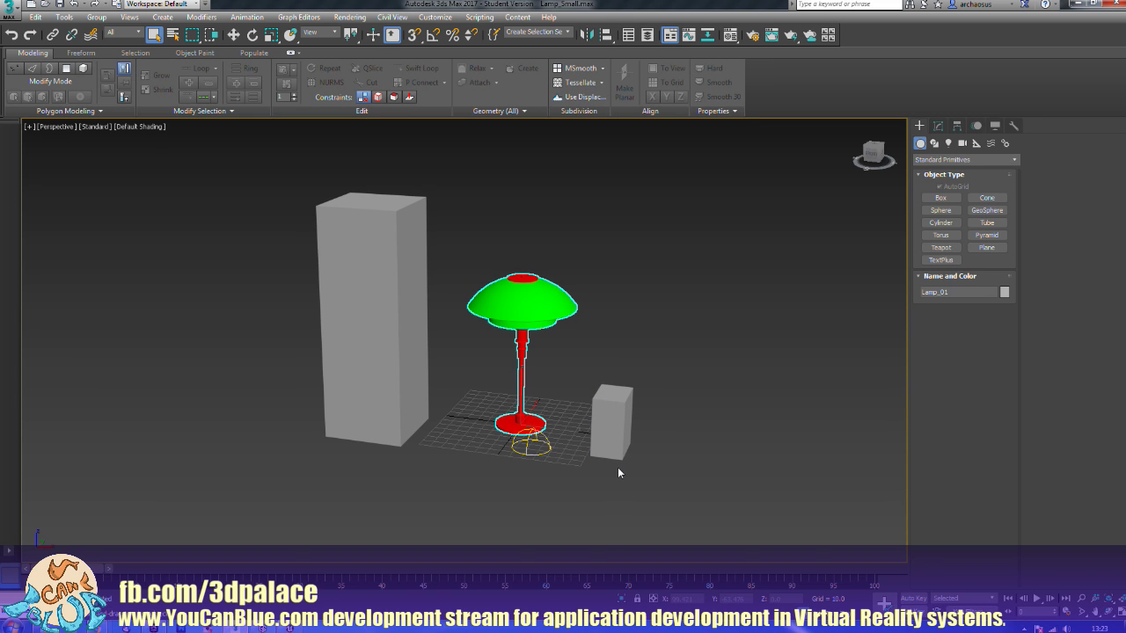
key(4)
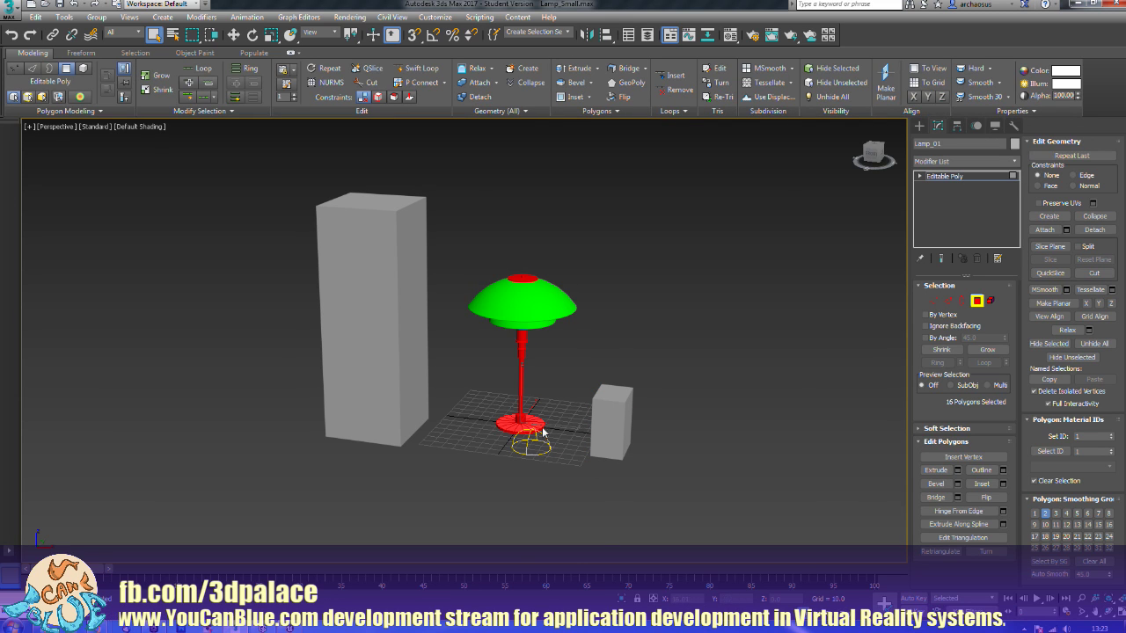
click(976, 302)
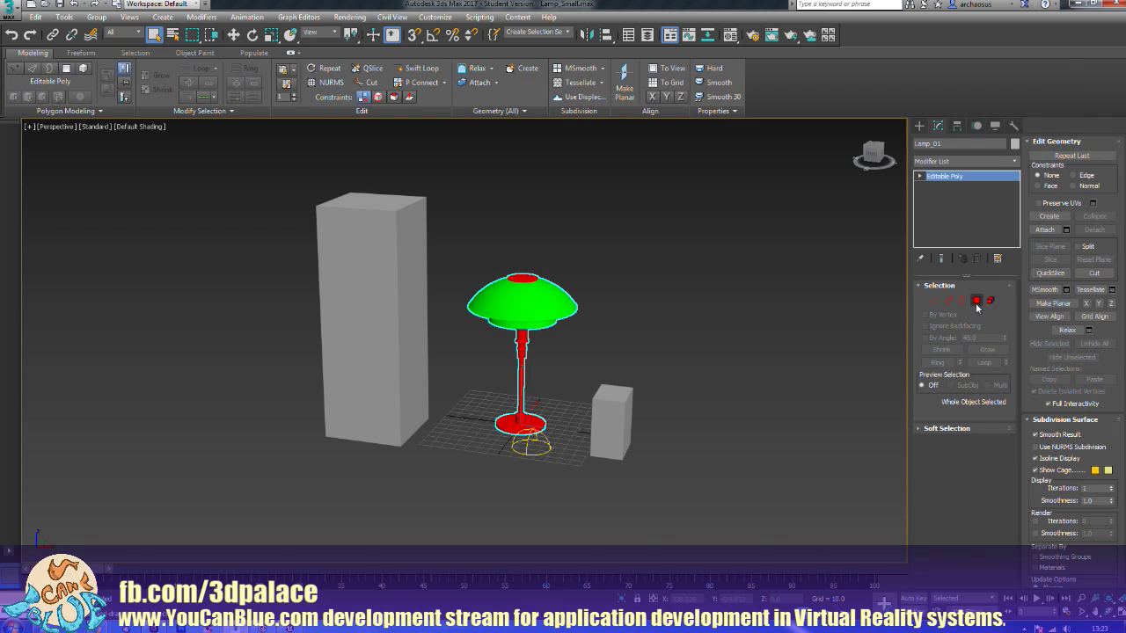
click(976, 303)
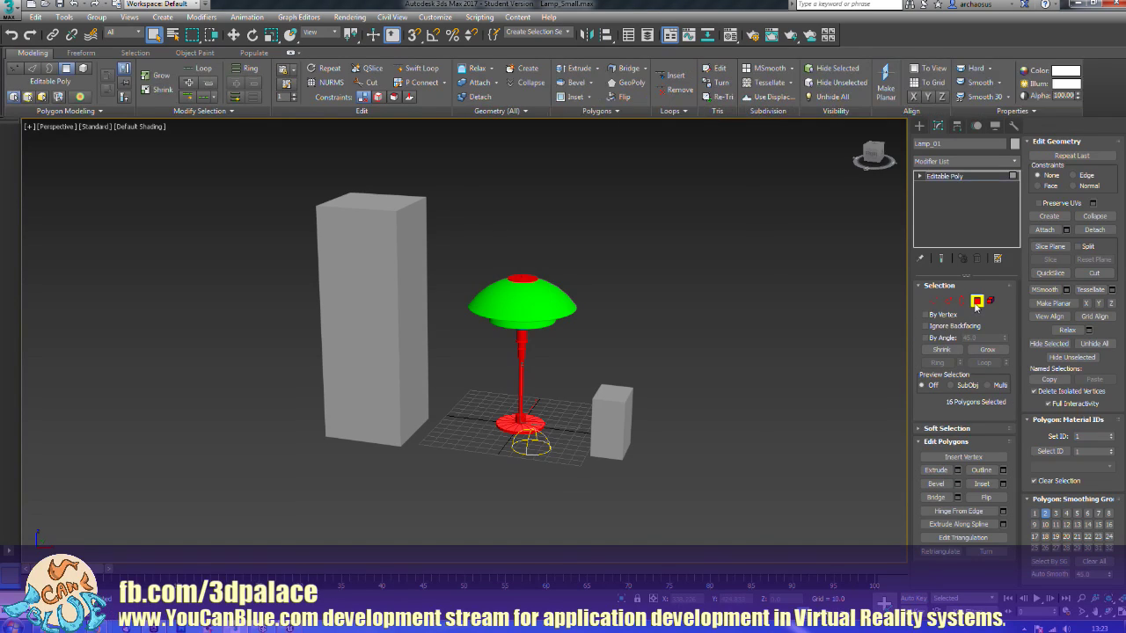
click(976, 301)
key(e)
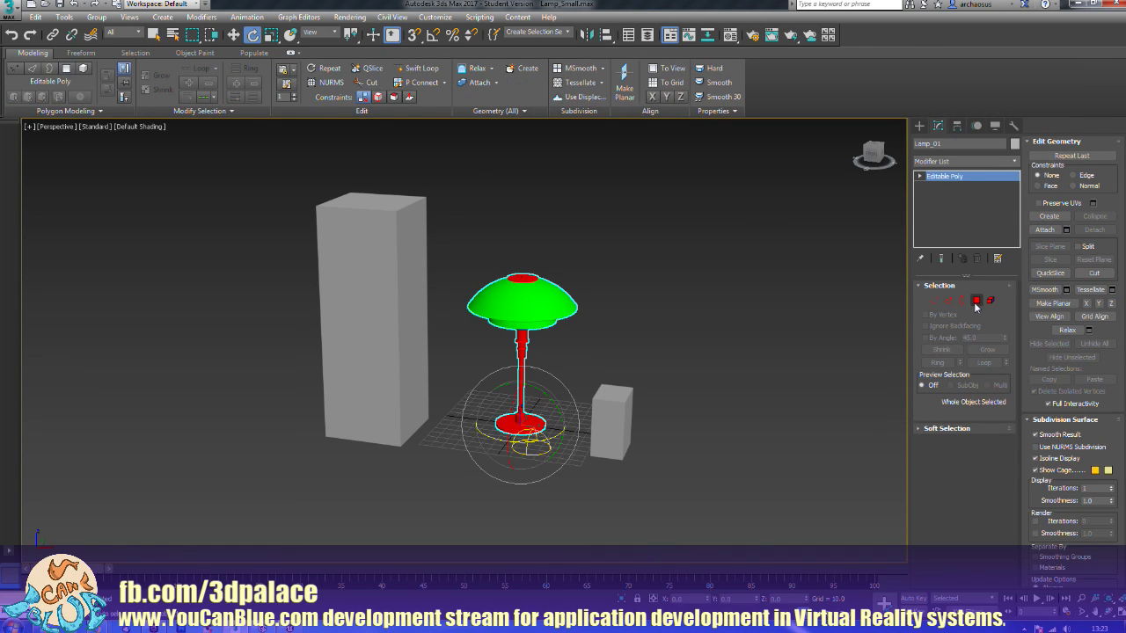
key(r)
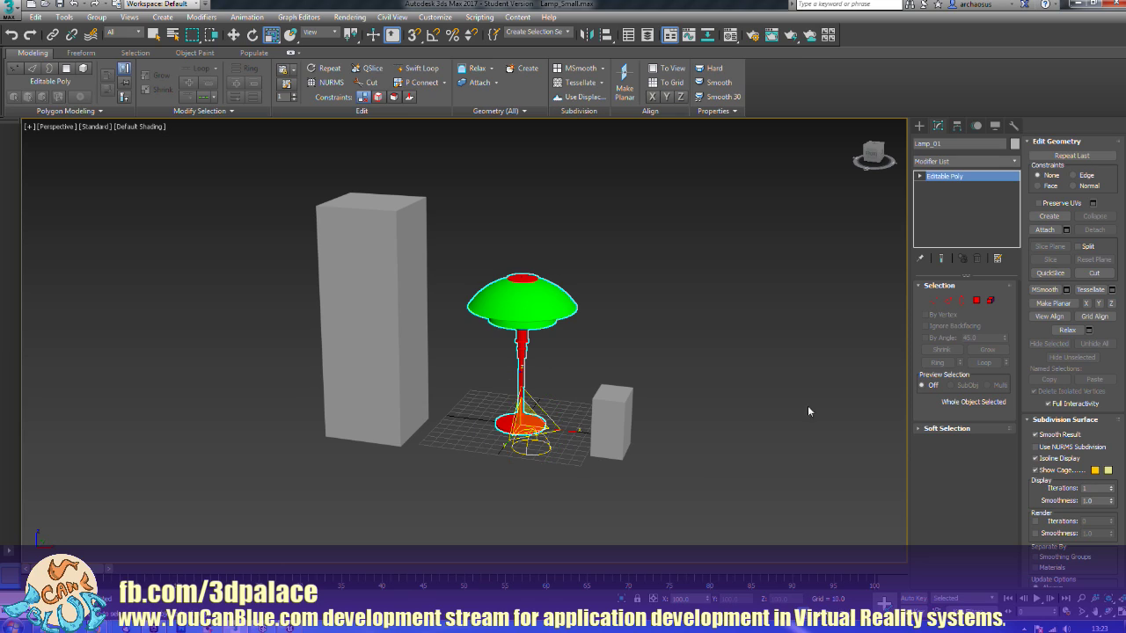
double_click(692, 598)
text(50)
key(Return)
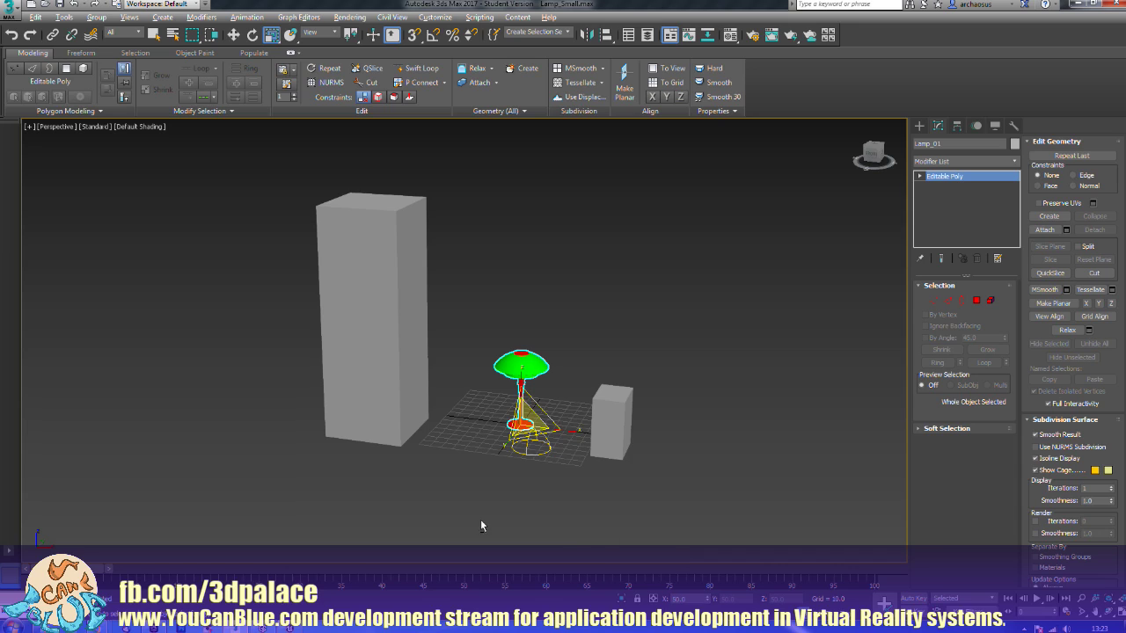
Step: Compare the lamp with the reference boxes from the side and set its uniform scale to 45 percent
alt+middle_drag(480, 519, 503, 504)
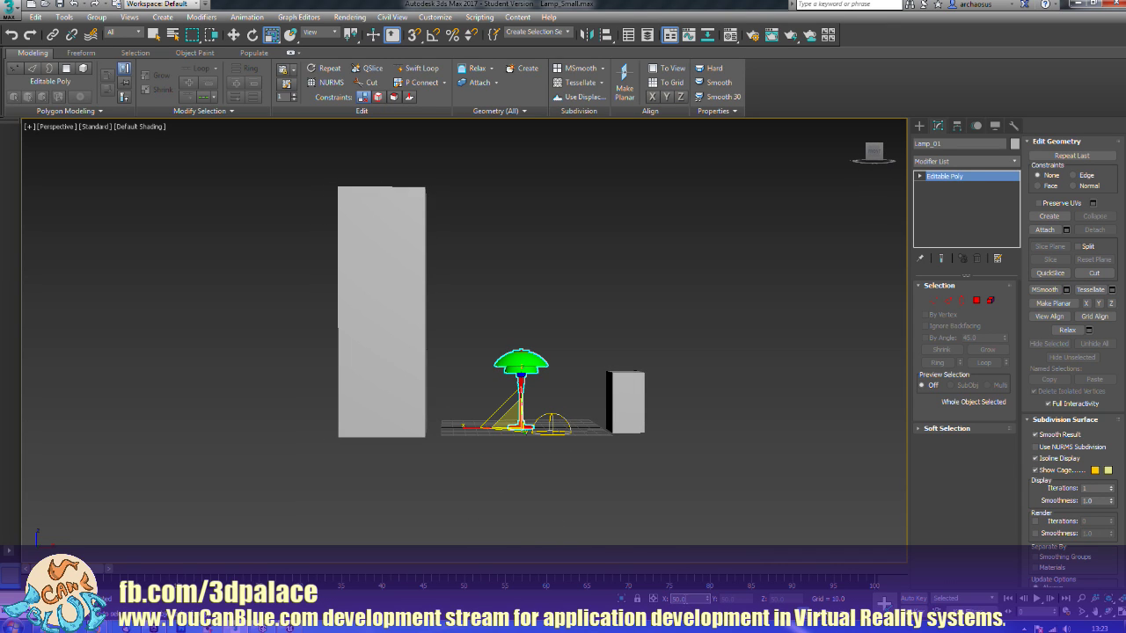
click(678, 598)
text(45)
key(Return)
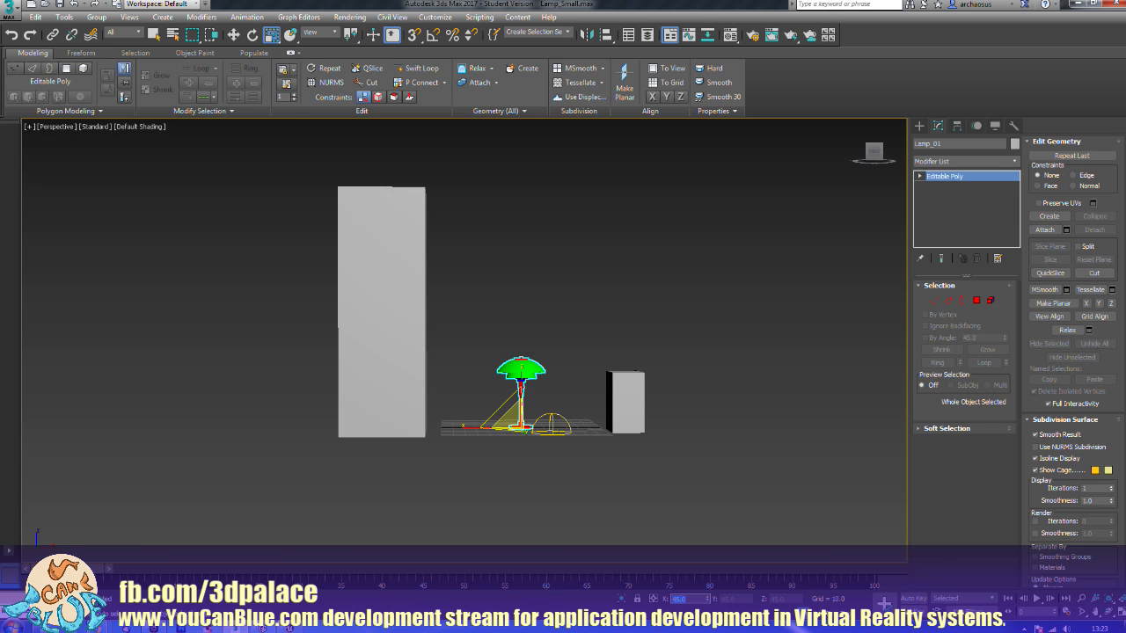
Step: Delete the small reference box beside the lamp
alt+middle_drag(674, 393, 665, 429)
drag(659, 366, 620, 468)
key(Delete)
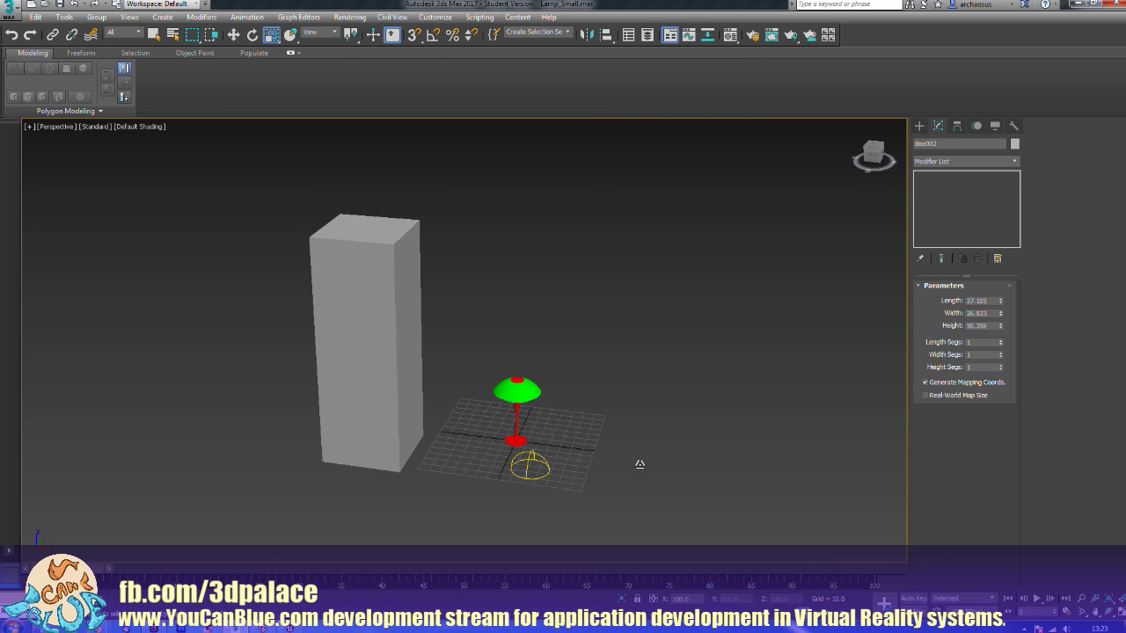
Step: Export only the selected lamp as FBX, replacing the existing Small_Lamp_01 file and keeping the default export settings
click(519, 389)
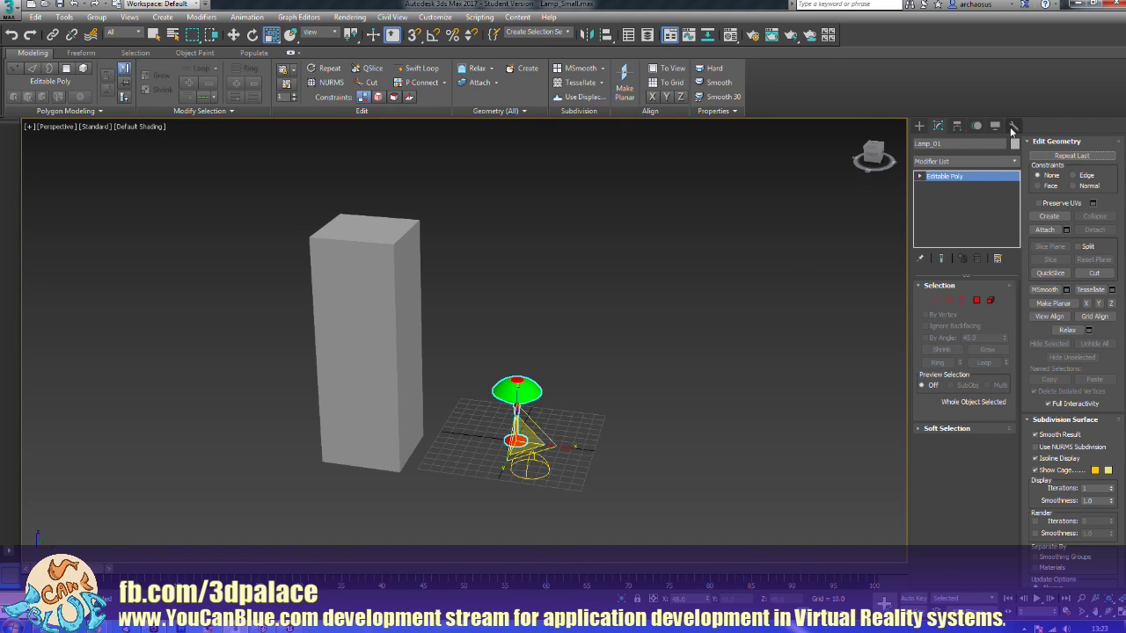
alt+middle_drag(701, 346, 735, 363)
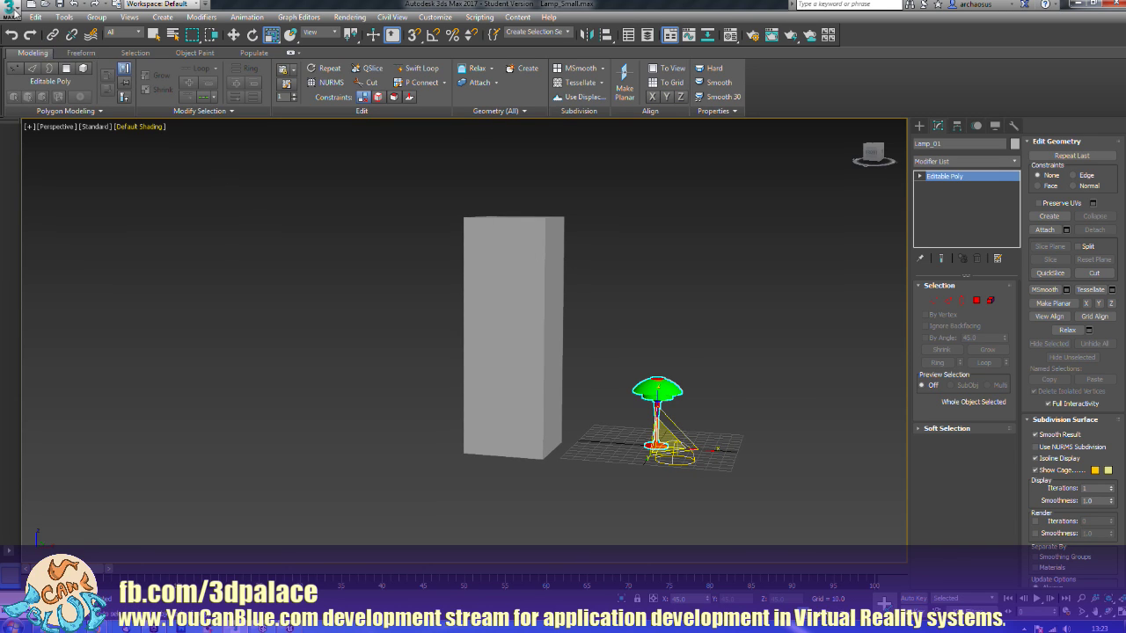
click(11, 10)
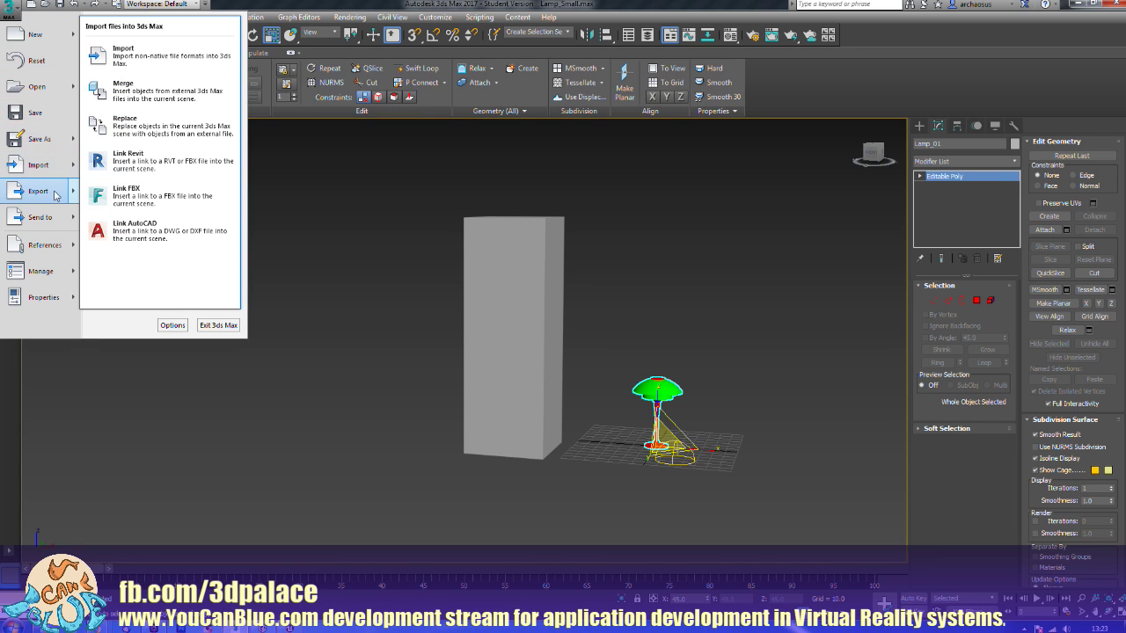
mouse_move(57, 194)
click(146, 86)
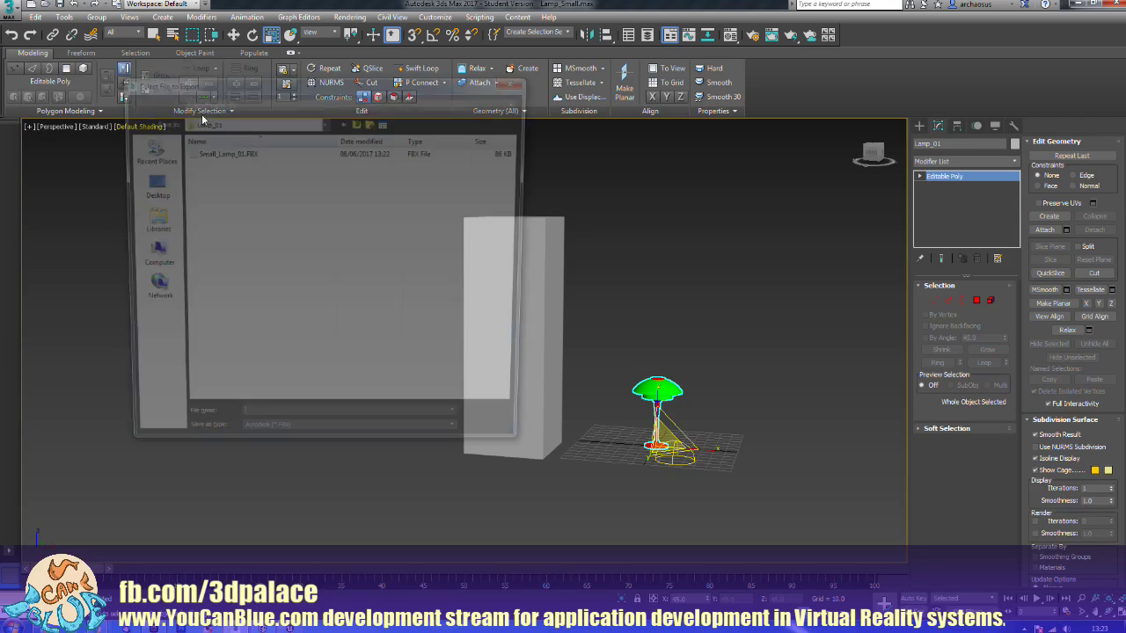
click(222, 151)
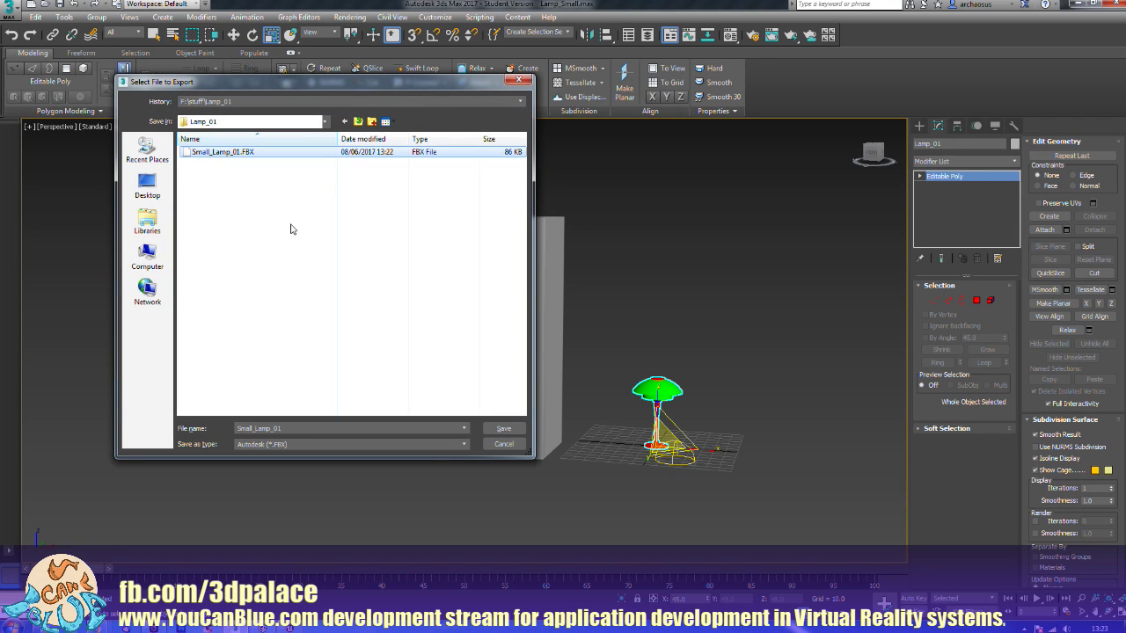
click(503, 428)
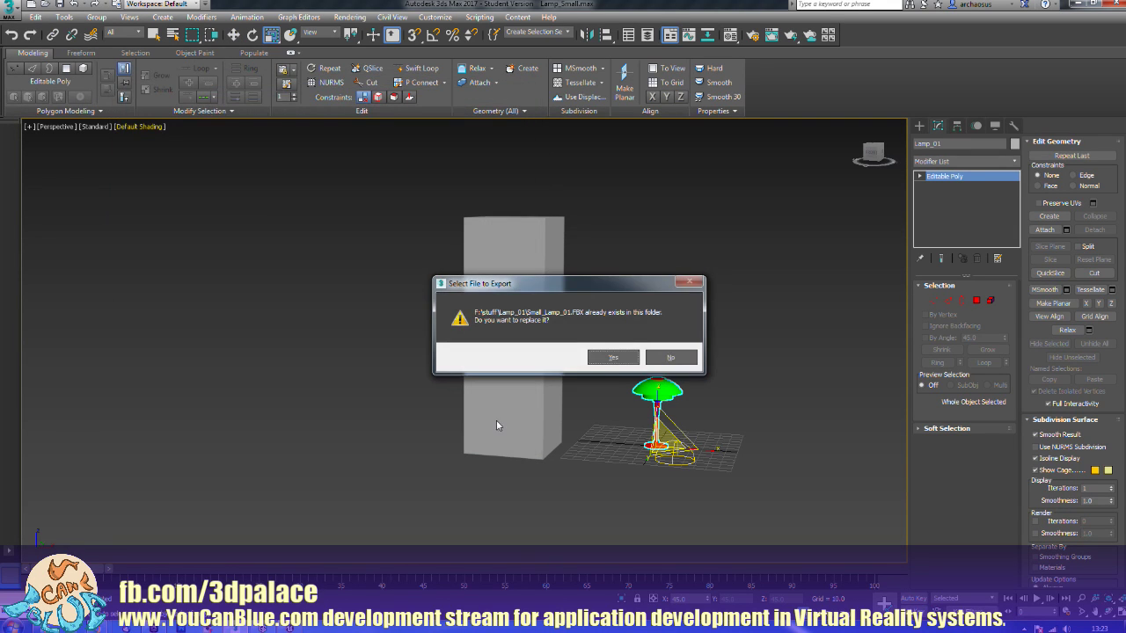
click(612, 356)
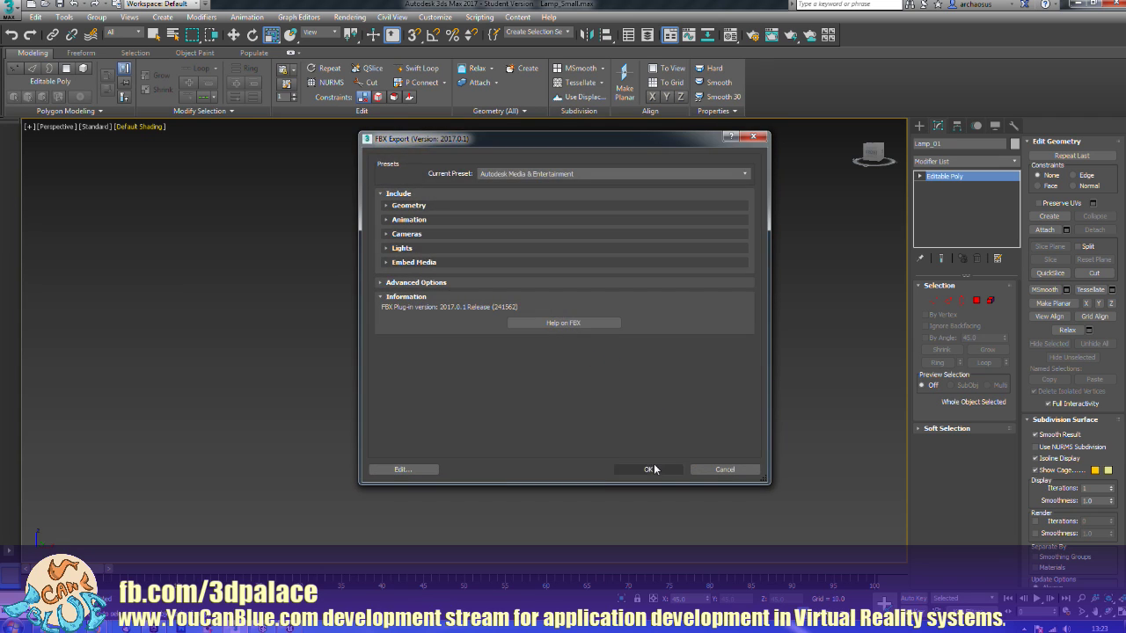
click(653, 466)
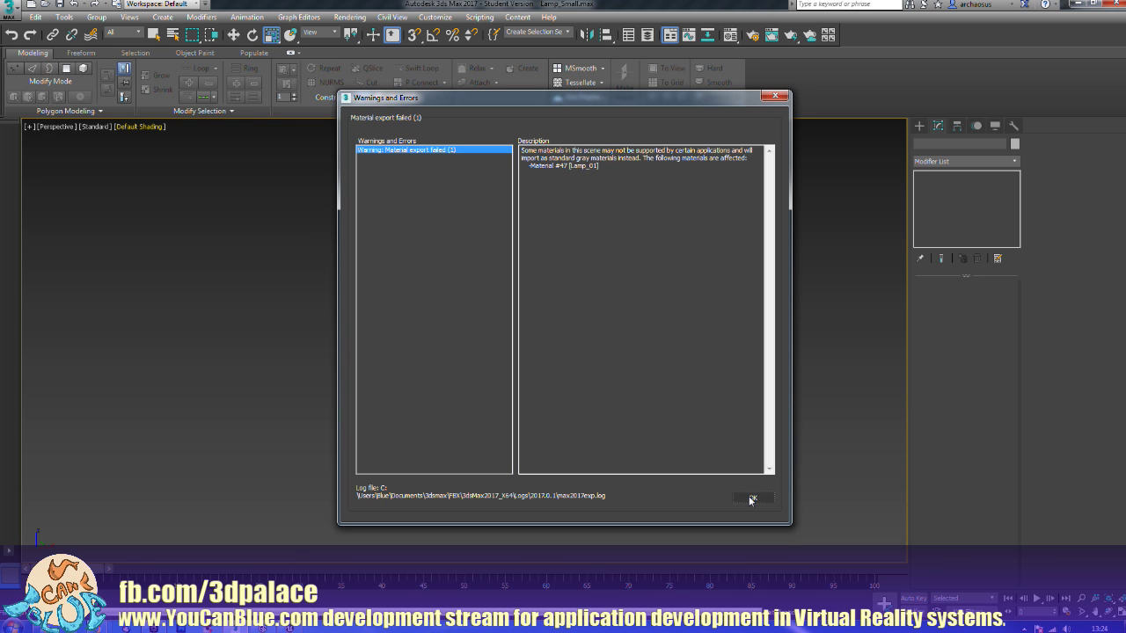
click(750, 498)
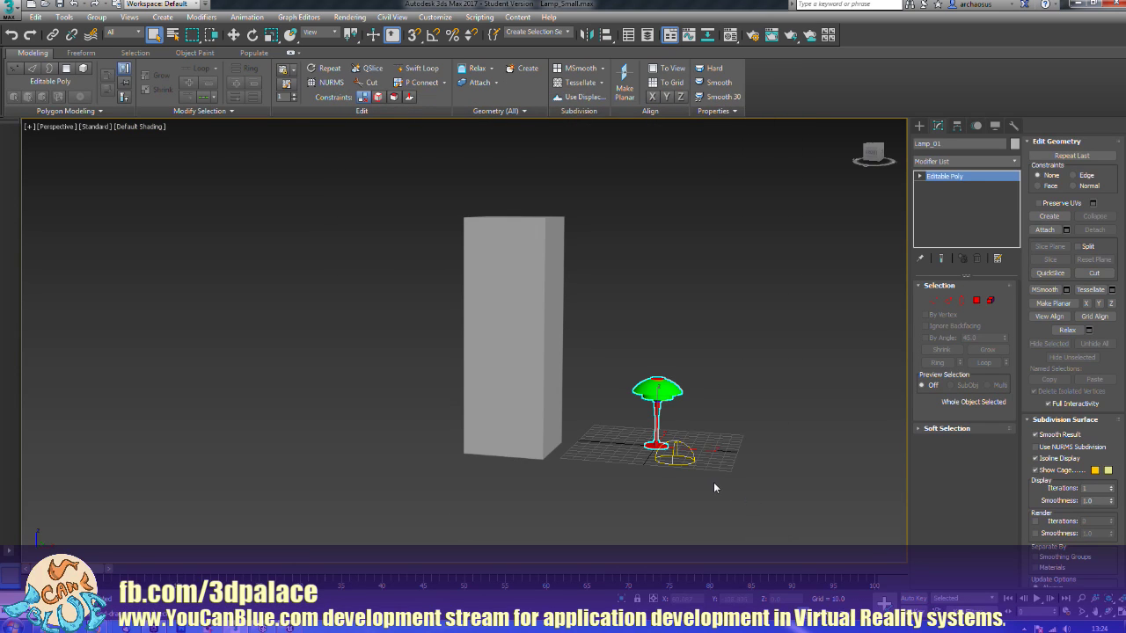
Step: Stretch the lamp into a floor lamp by raising the vertices of its shade and upper stem to nearly the reference box's height
scroll(730, 446, up, 3)
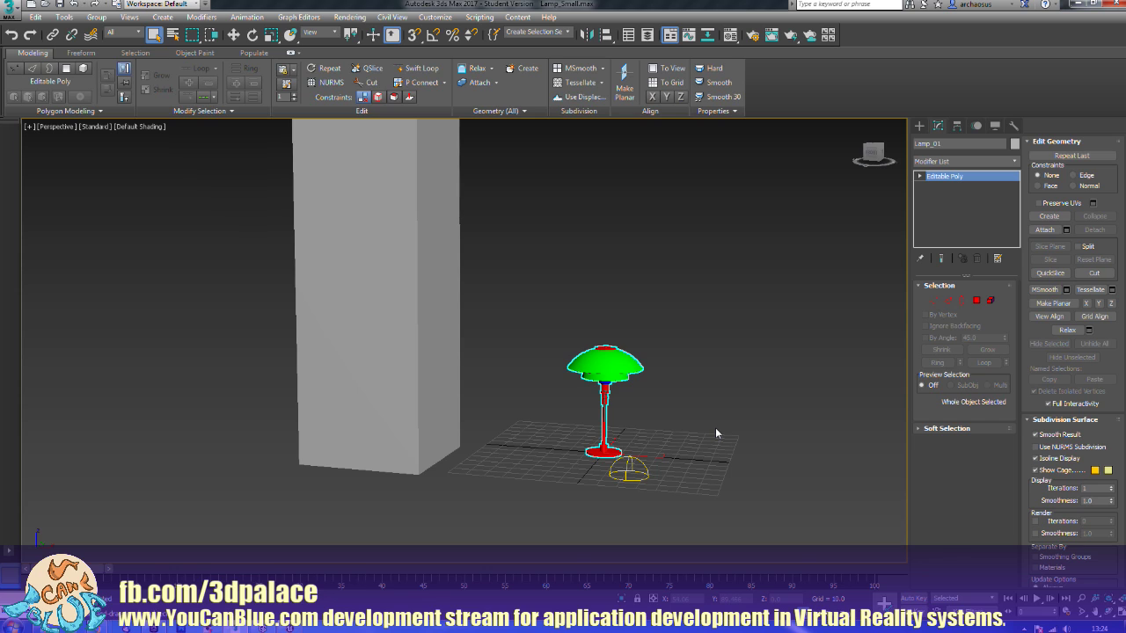
click(715, 429)
click(605, 365)
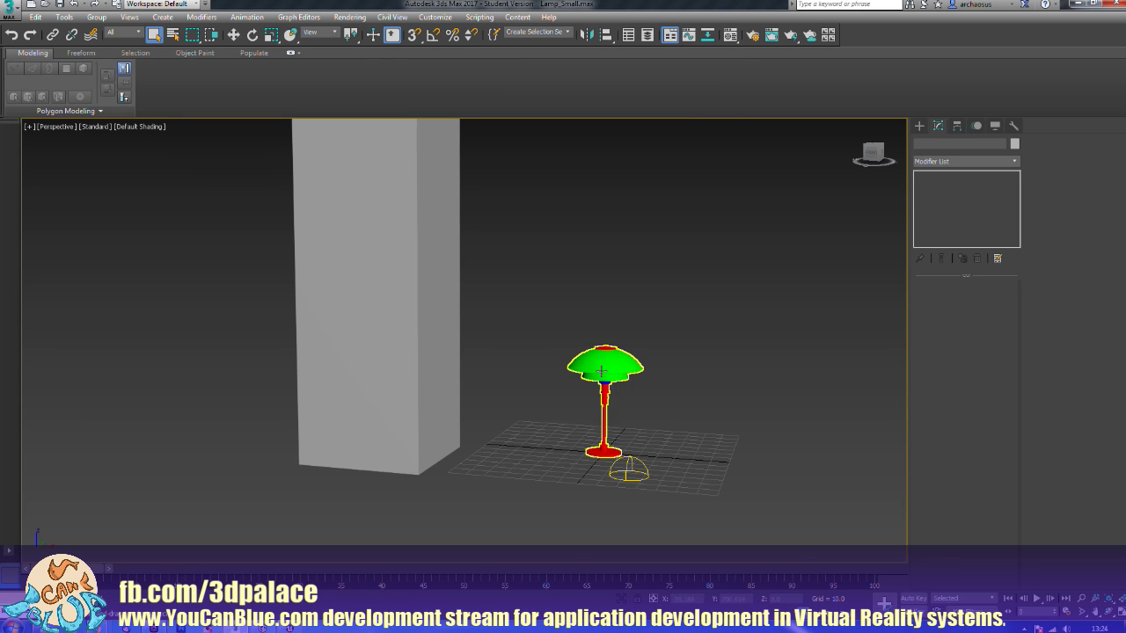
scroll(675, 401, down, 5)
middle_drag(751, 359, 751, 366)
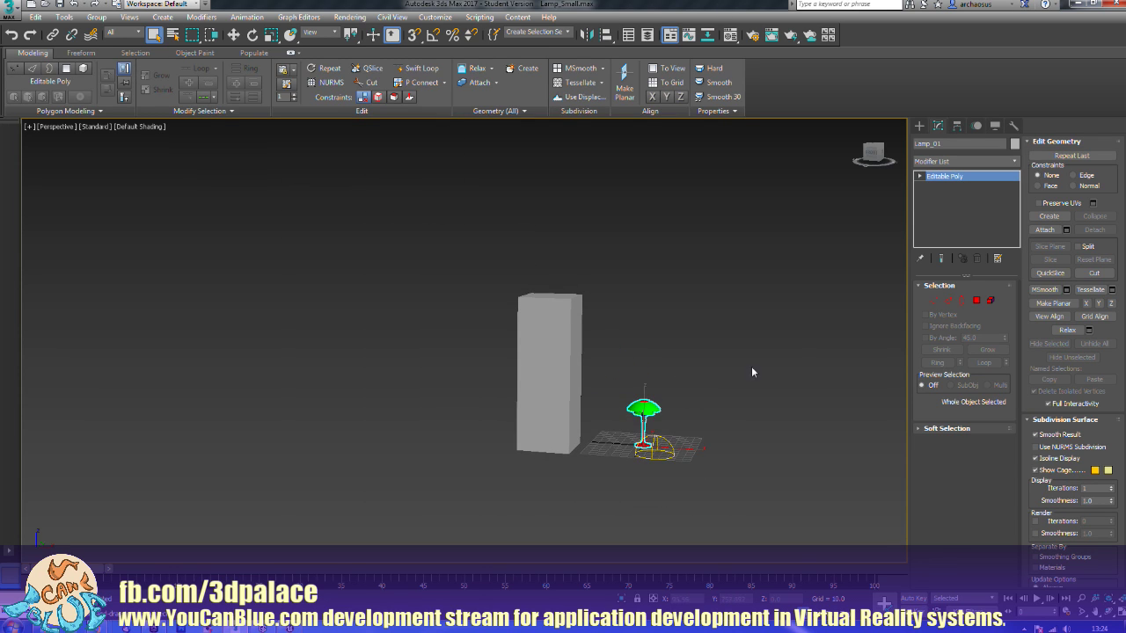
click(934, 301)
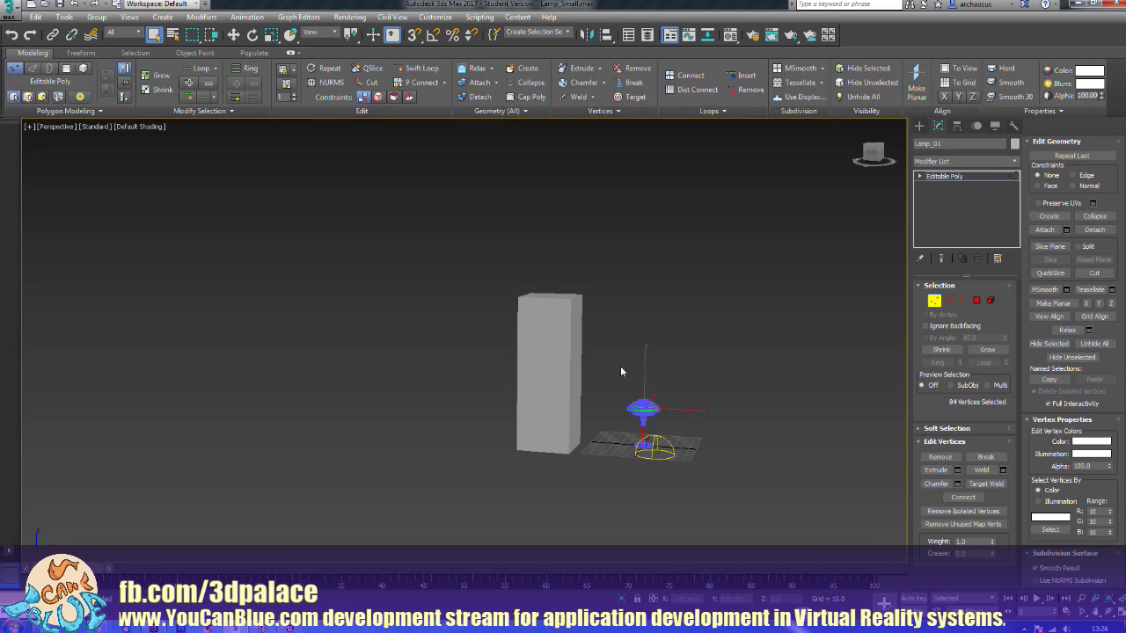
drag(620, 366, 668, 433)
key(w)
drag(645, 377, 657, 274)
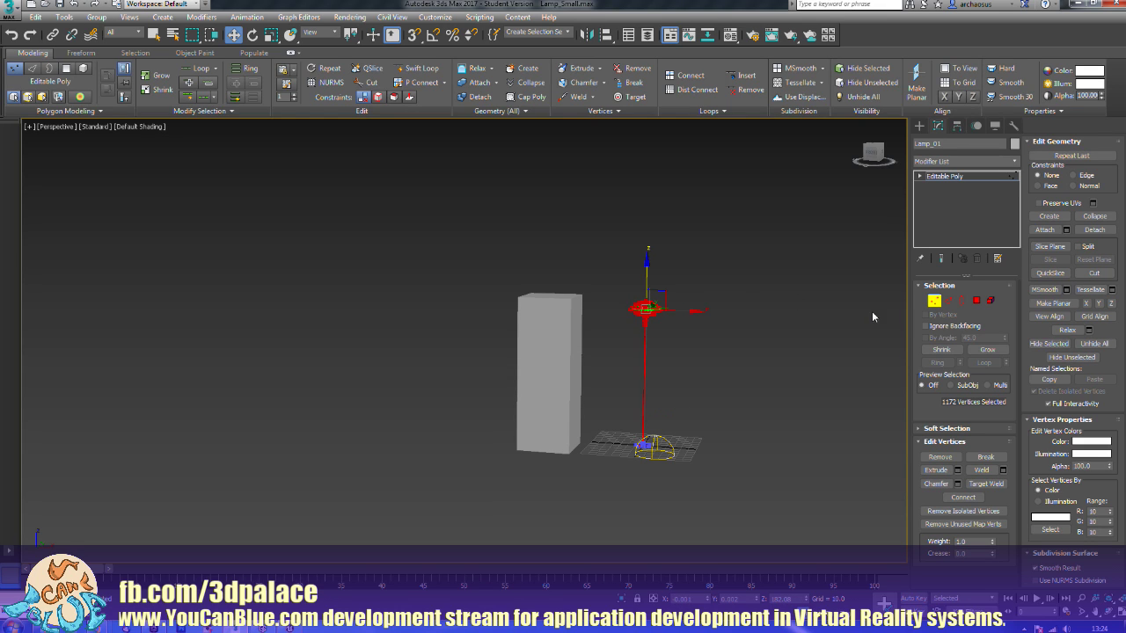
click(933, 299)
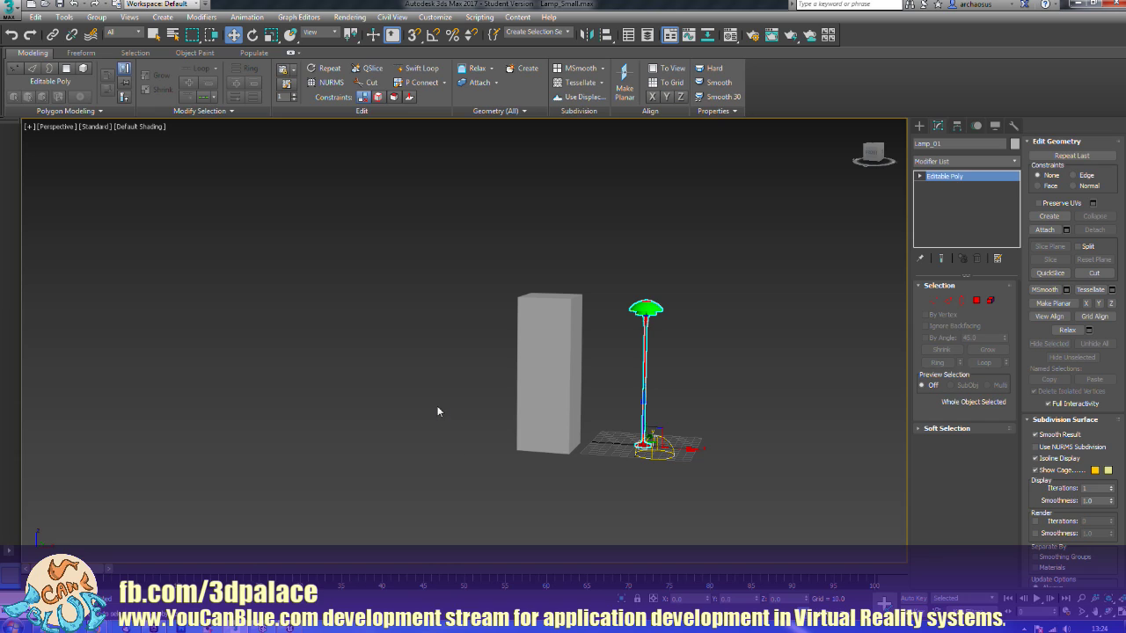
Step: Delete the tall reference box beside the stretched lamp
drag(439, 411, 550, 433)
key(Delete)
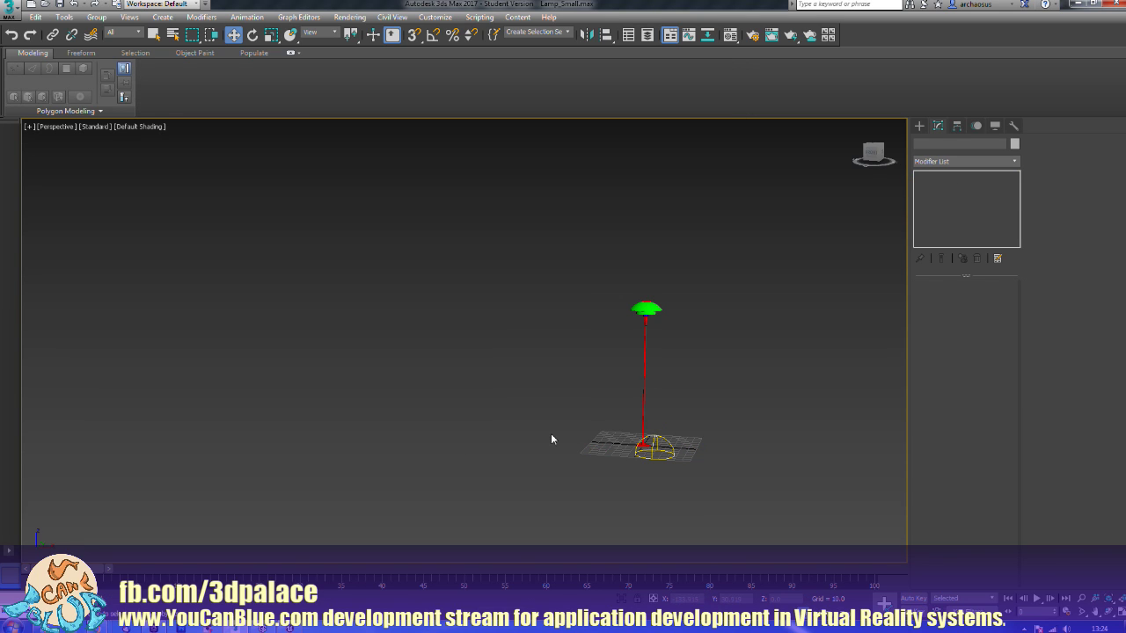
alt+middle_drag(551, 439, 668, 449)
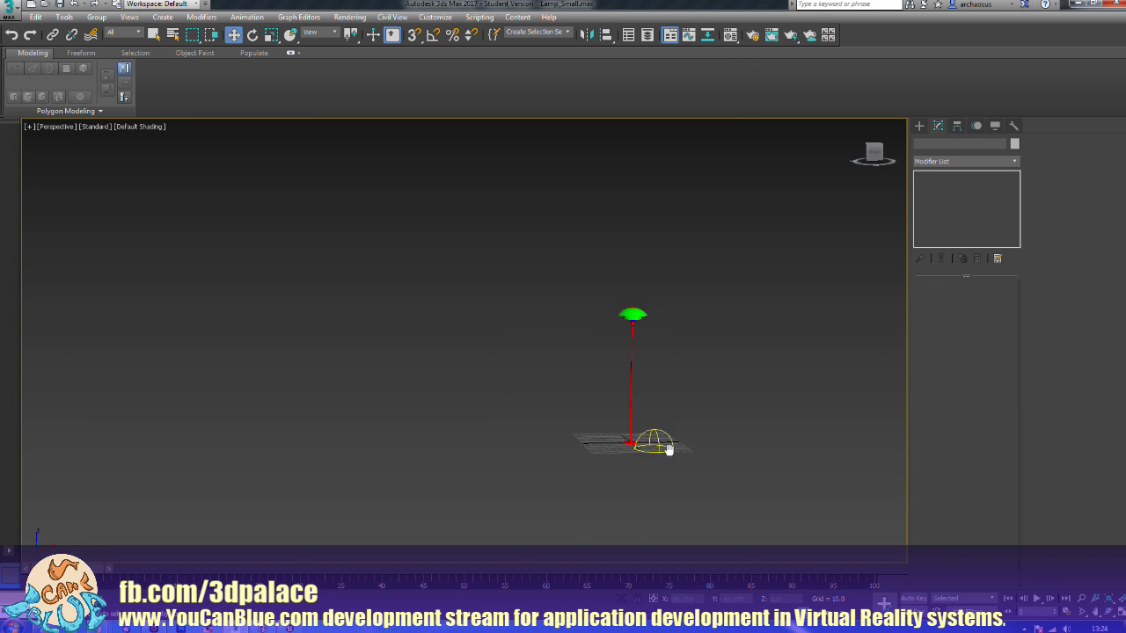
scroll(668, 448, up, 2)
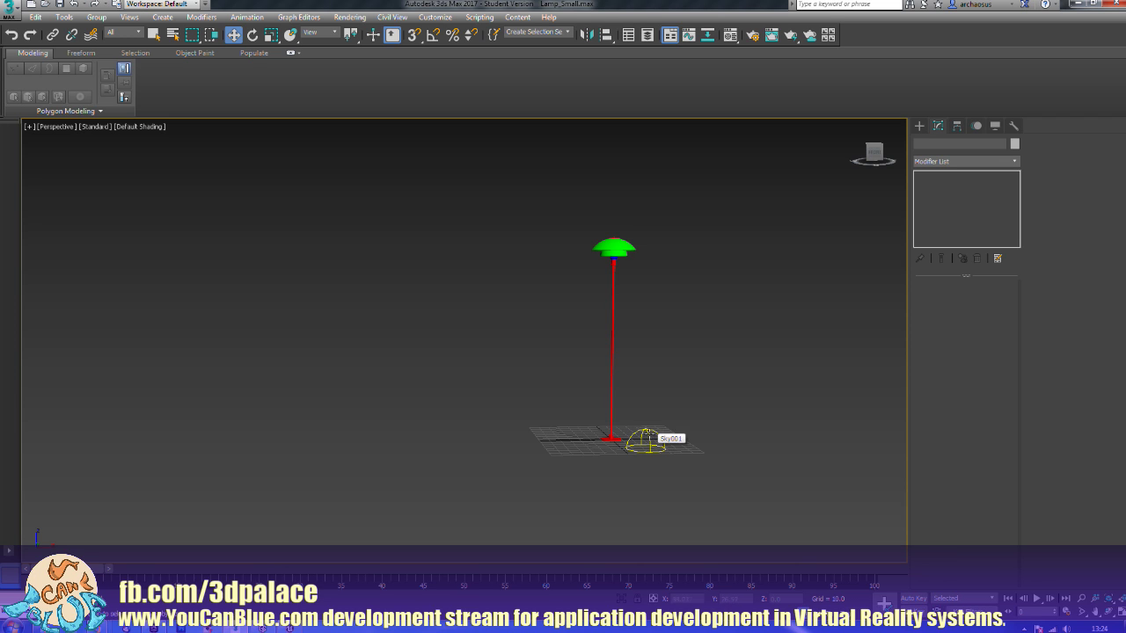
Step: Export only the selected stretched lamp as an FBX file named Tall_Lamp_01 in the Lamp_01 folder
drag(666, 283, 601, 328)
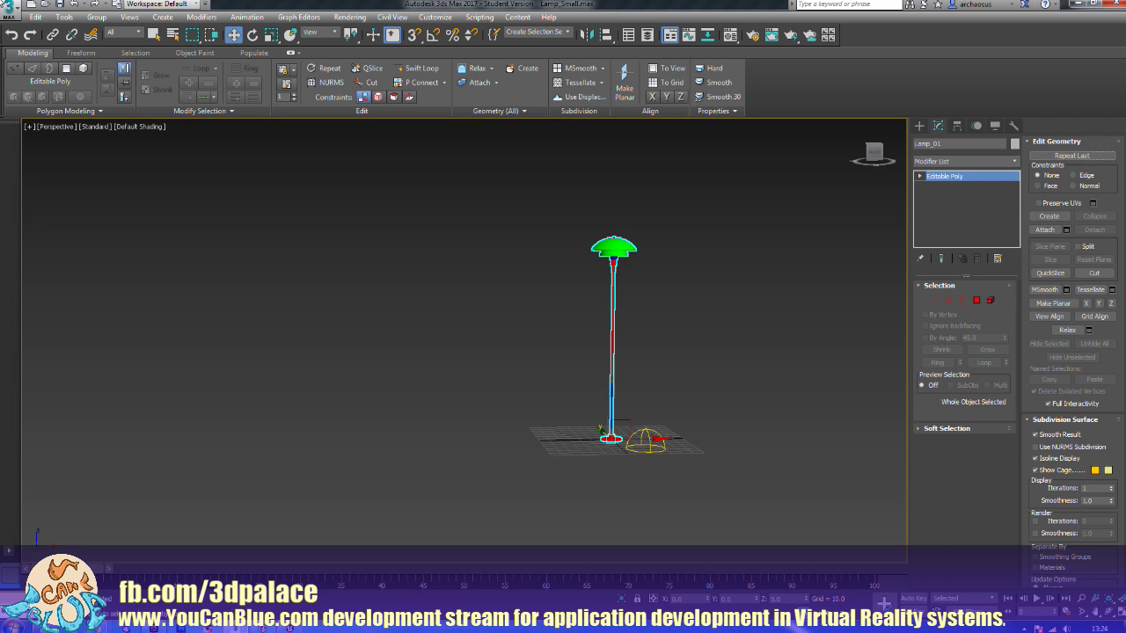
click(10, 11)
mouse_move(39, 191)
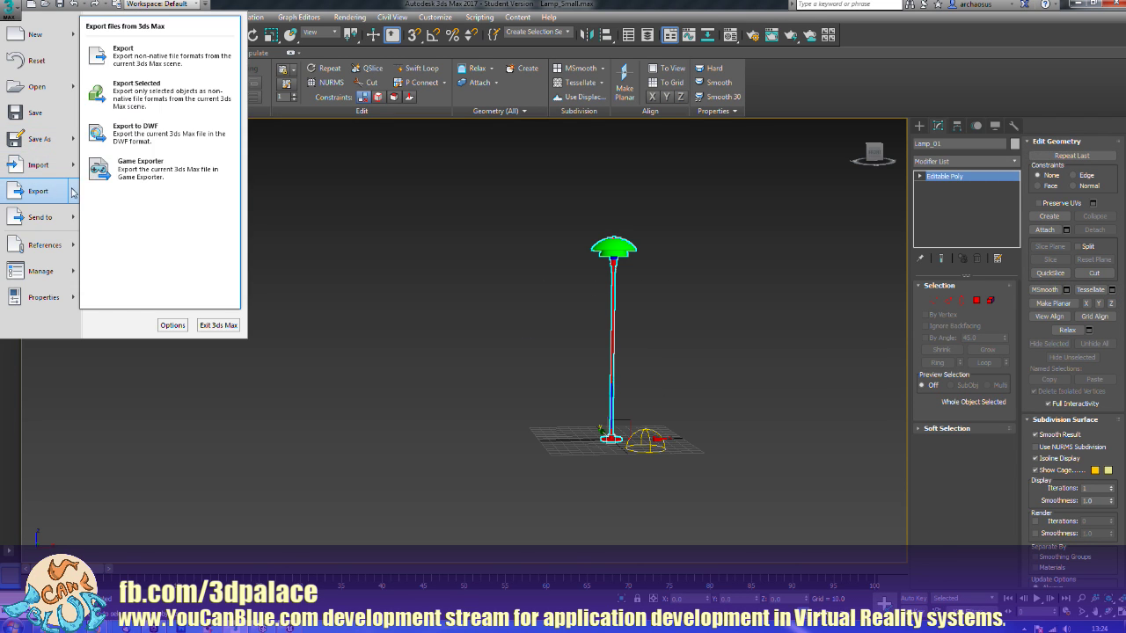
click(141, 103)
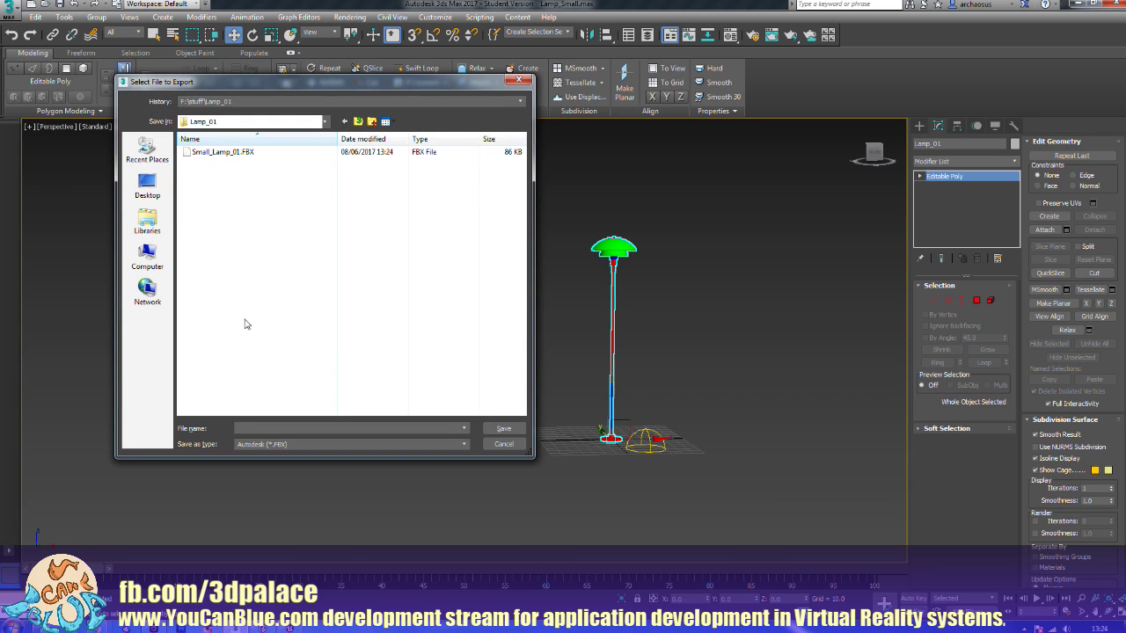
click(255, 427)
text(Tall_Lamp_01)
key(Return)
key(Return)
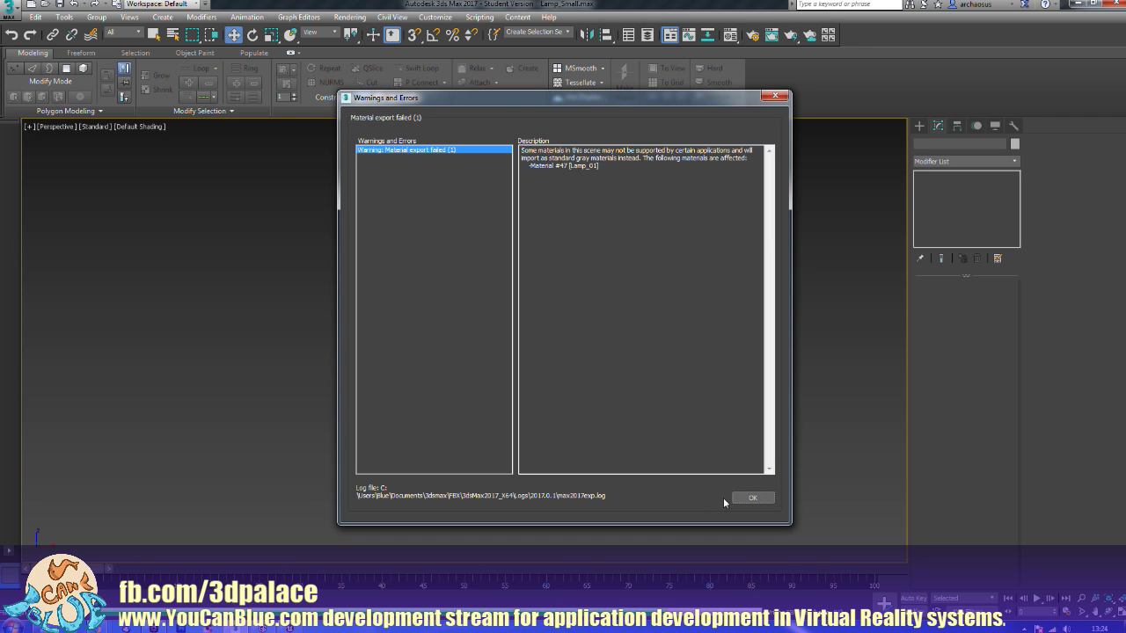
click(746, 497)
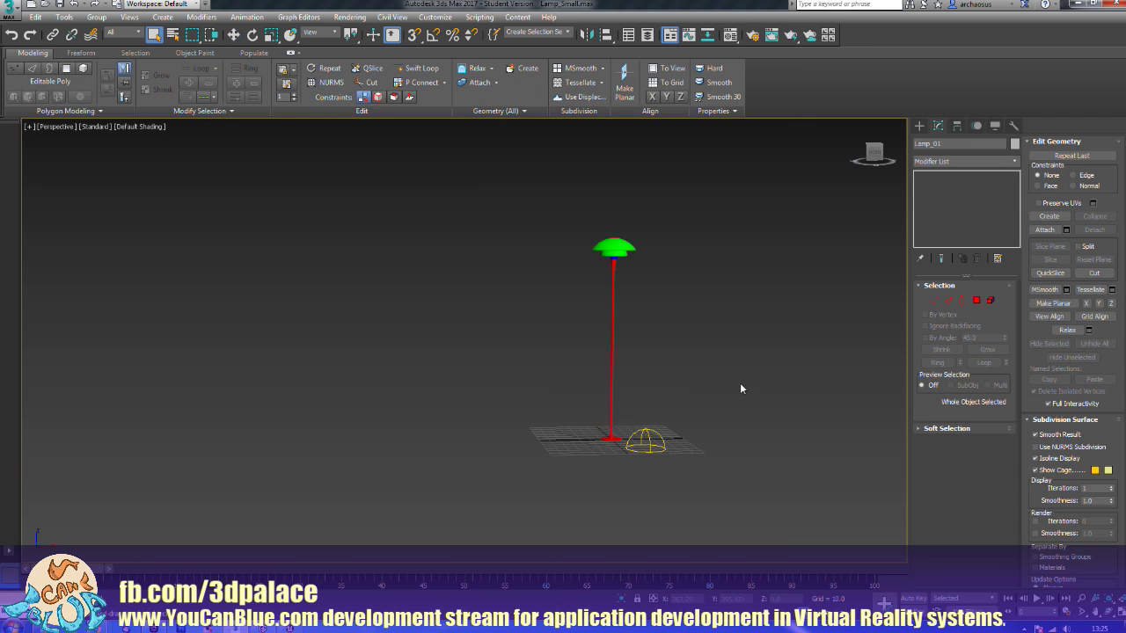
Step: Delete the skylight beside the lamp and close 3ds Max without saving the scene changes
drag(704, 401, 651, 476)
key(Delete)
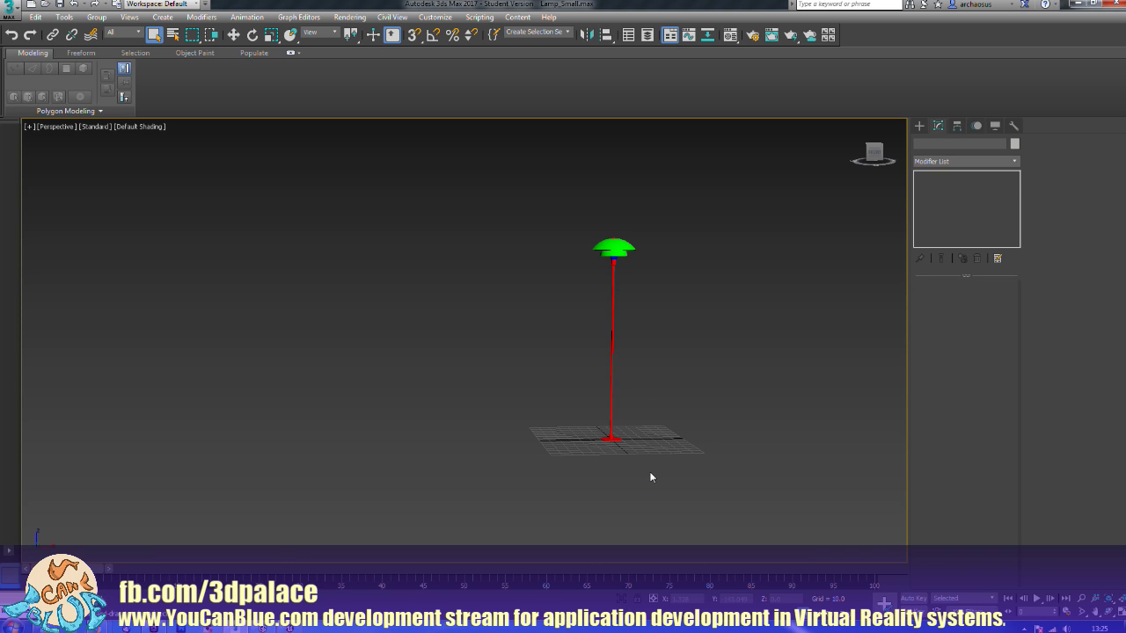
middle_drag(687, 325, 653, 327)
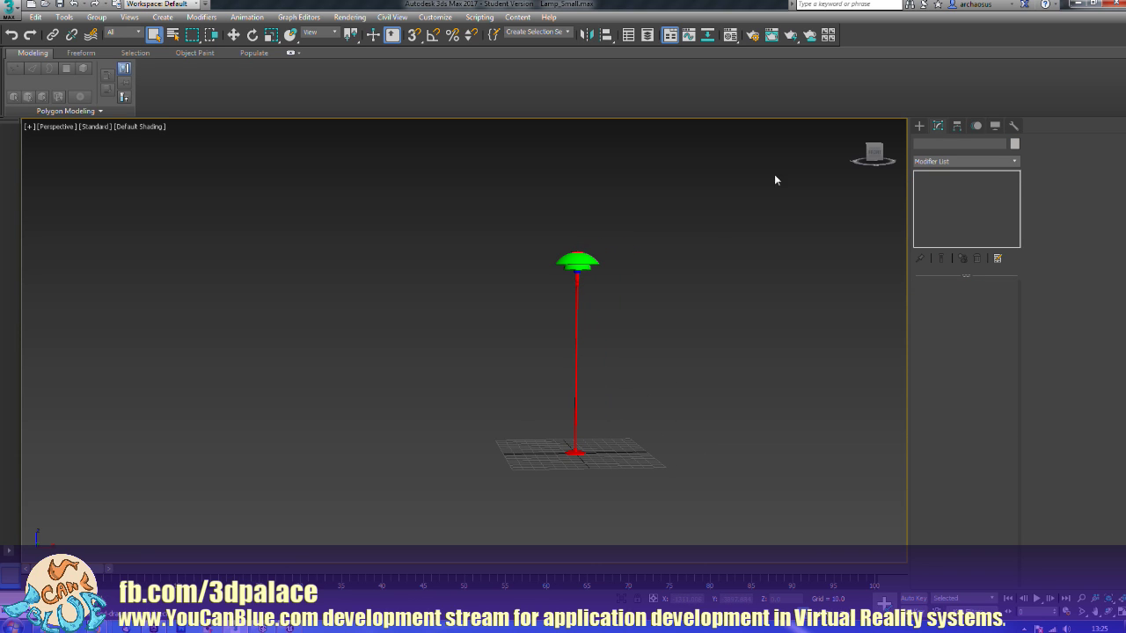
click(1112, 5)
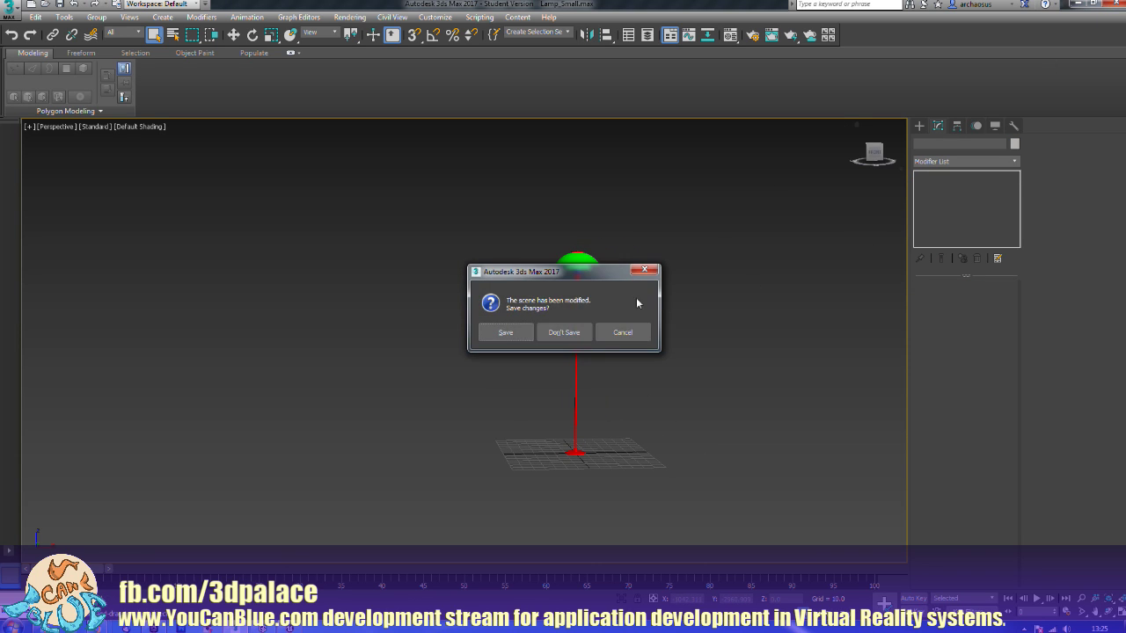
click(569, 338)
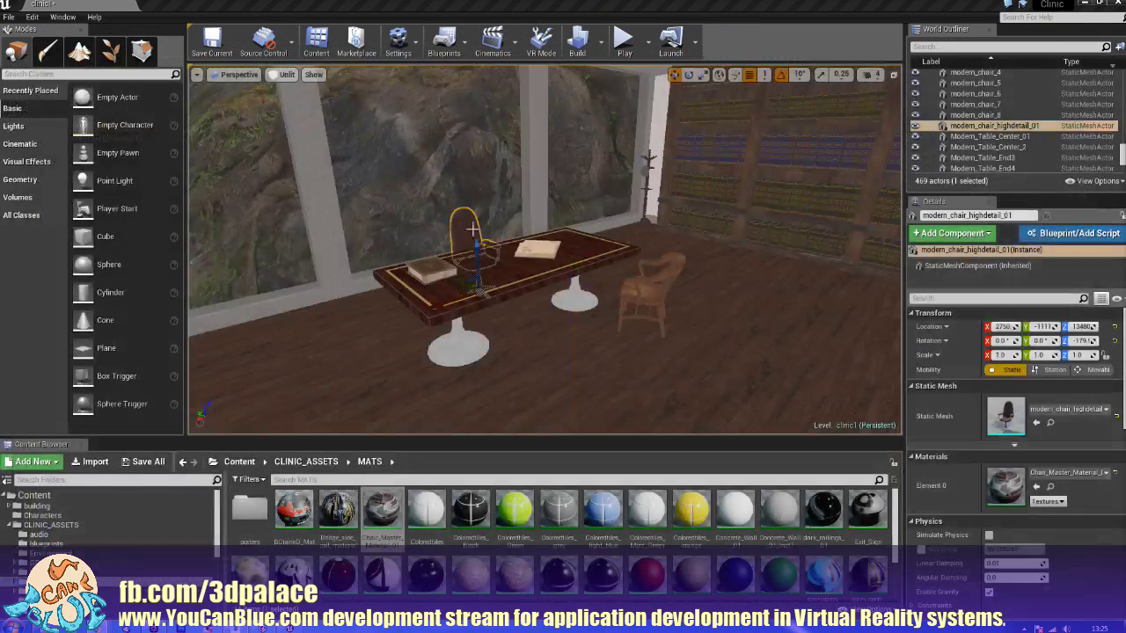
Step: Save the current clinic level in Unreal Editor and open the acrophobia4 level from the Maps_acrophobia folder
right_drag(649, 323, 535, 332)
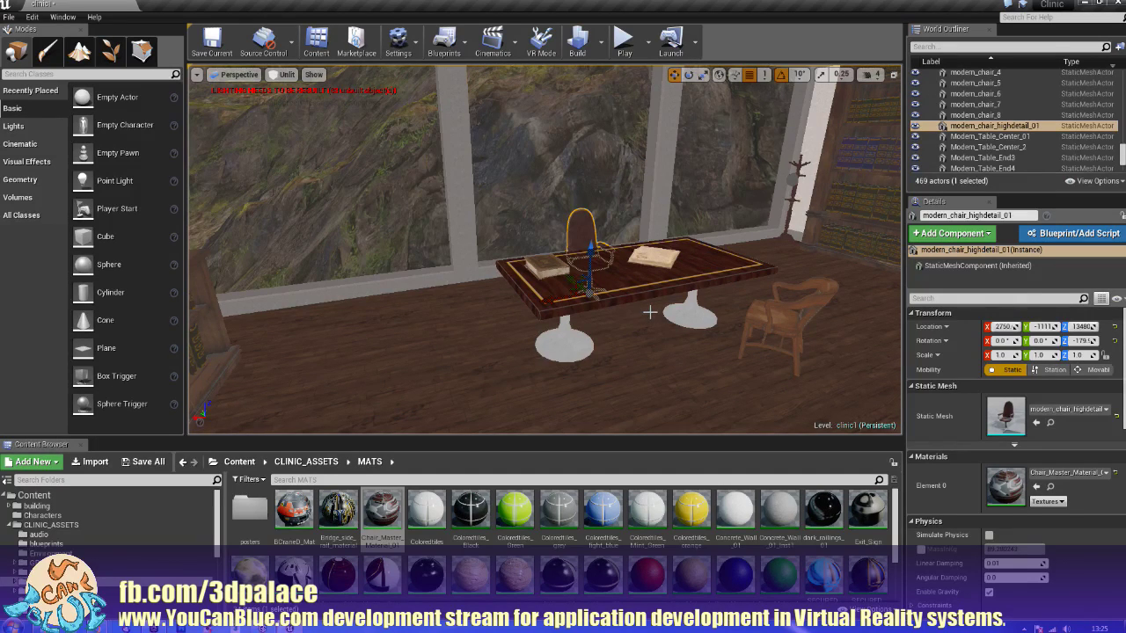
key(ctrl+s)
click(316, 466)
click(239, 461)
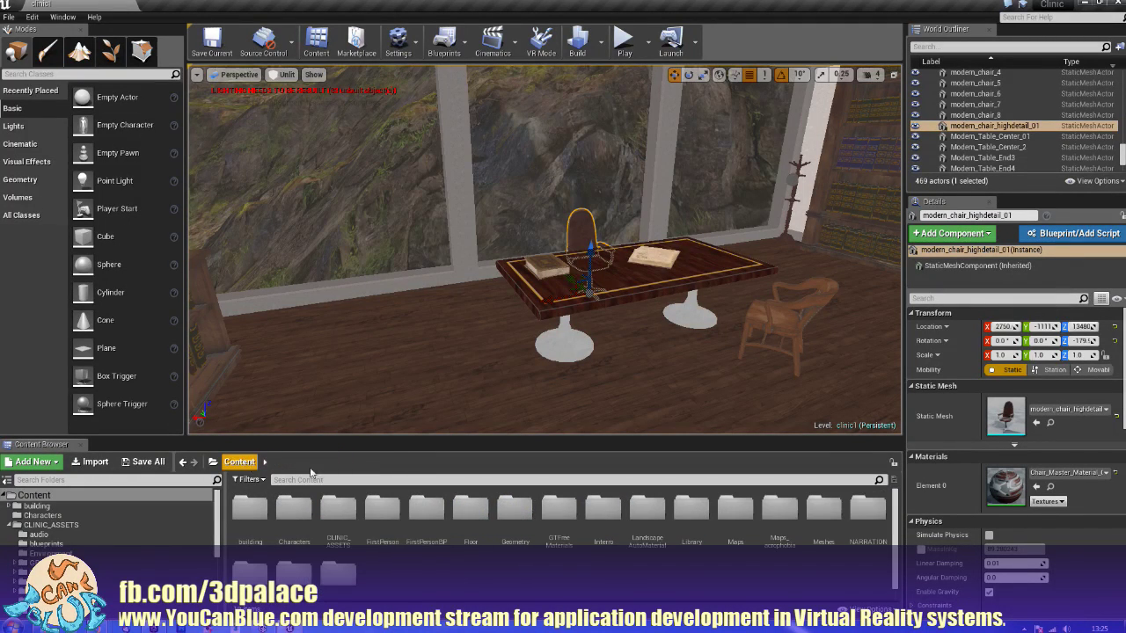
double_click(779, 512)
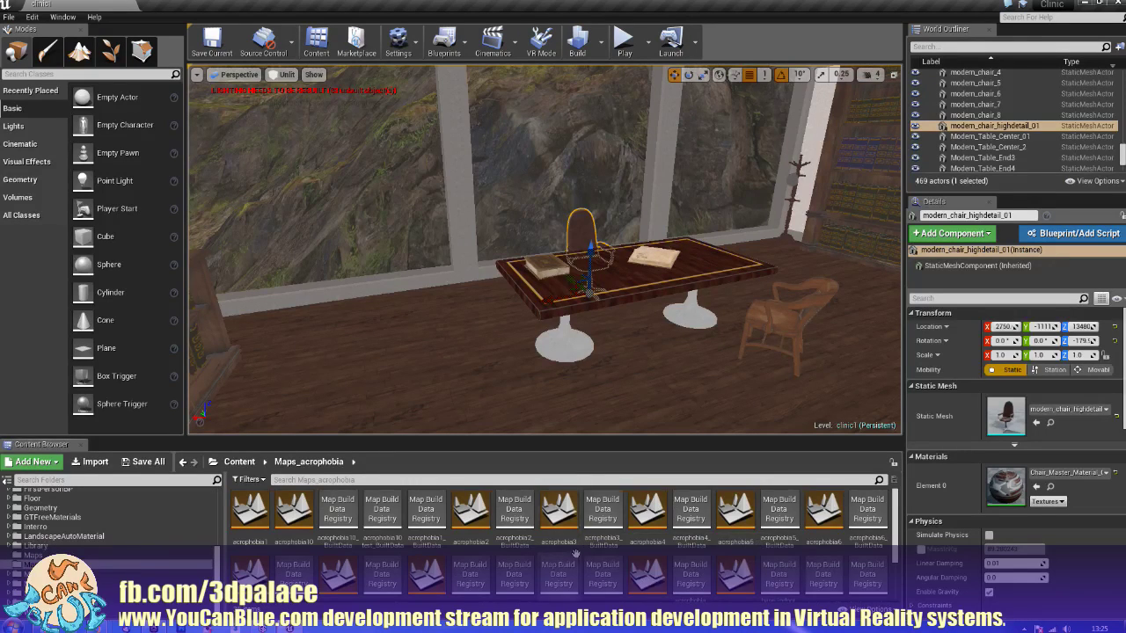
scroll(575, 554, down, 1)
scroll(576, 554, up, 1)
double_click(651, 514)
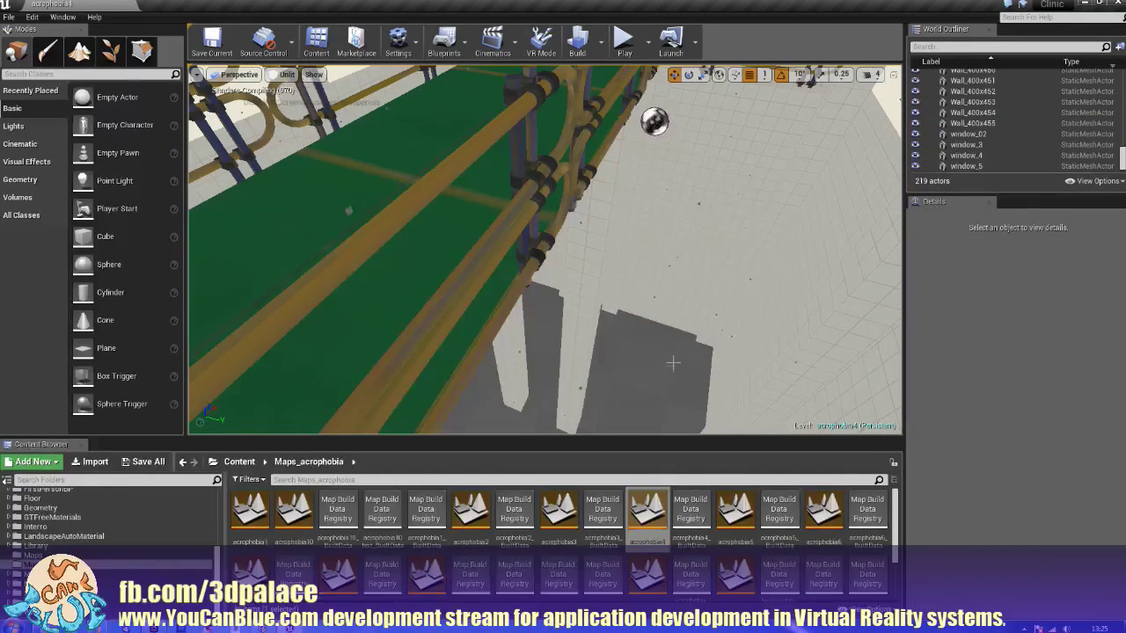
Step: Set the viewport to Lit, look over the green railed walkway, and minimise the editor
right_drag(673, 363, 343, 225)
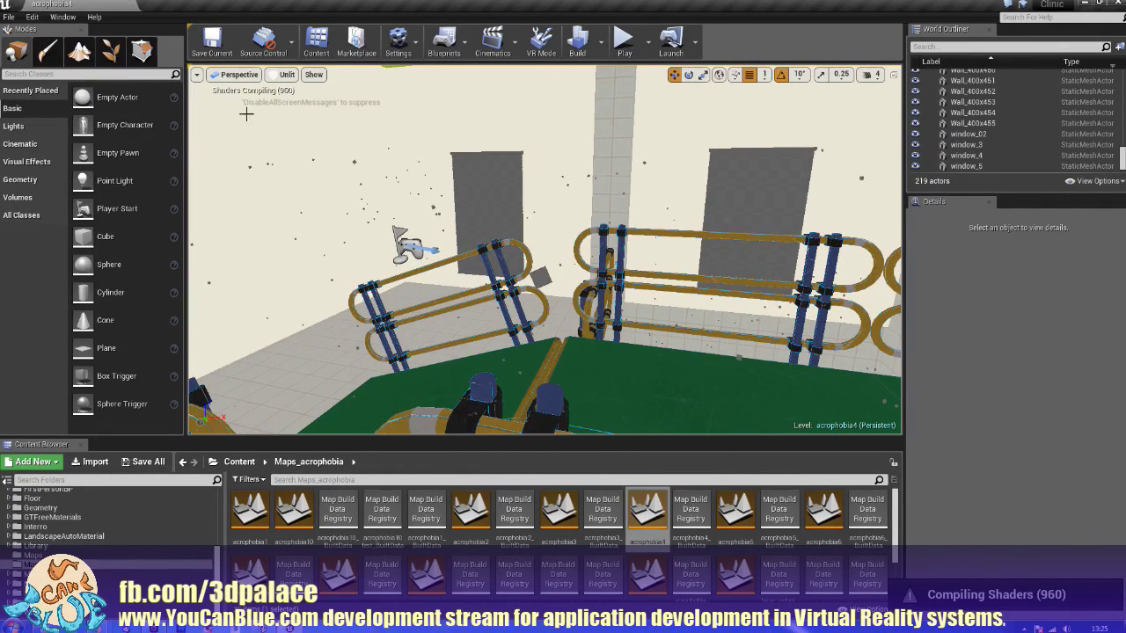
click(280, 77)
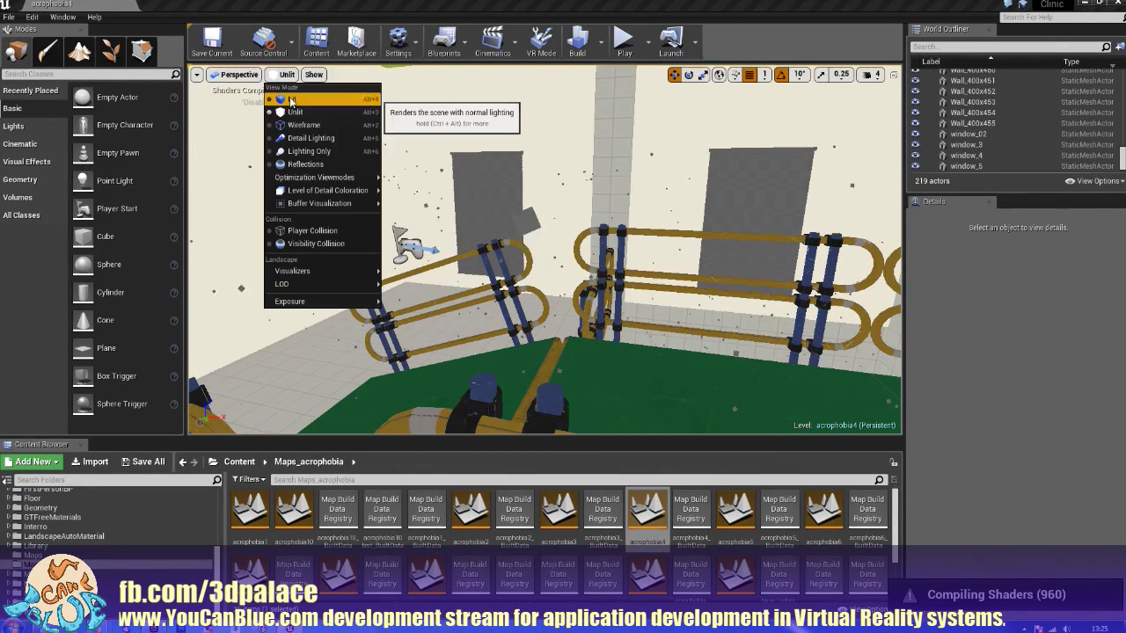
click(377, 106)
right_drag(545, 249, 758, 253)
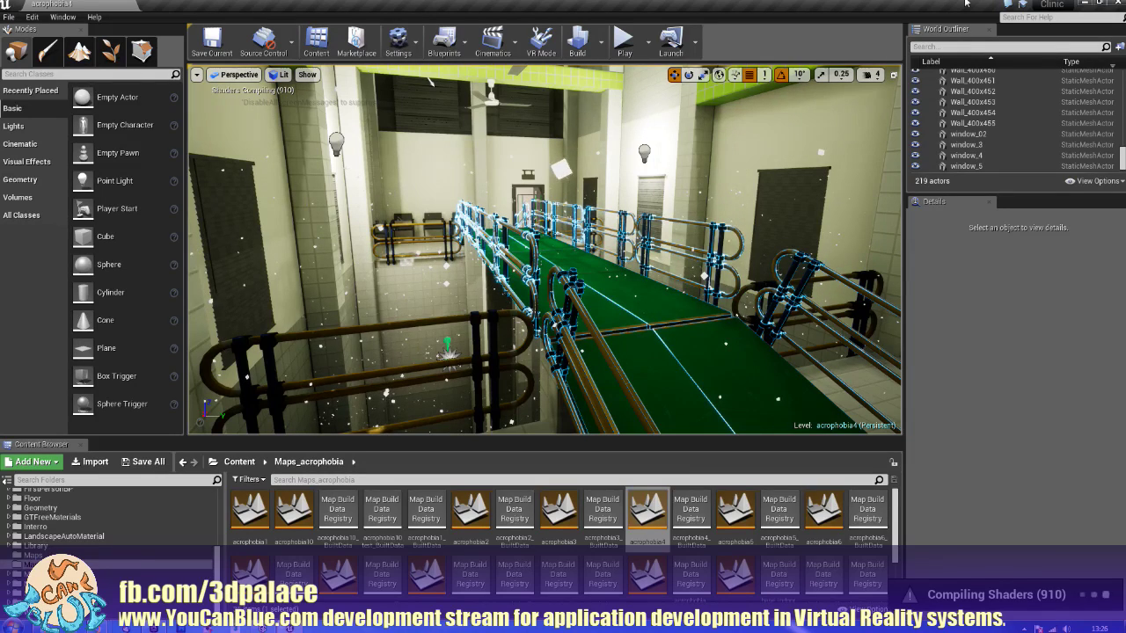
click(1084, 3)
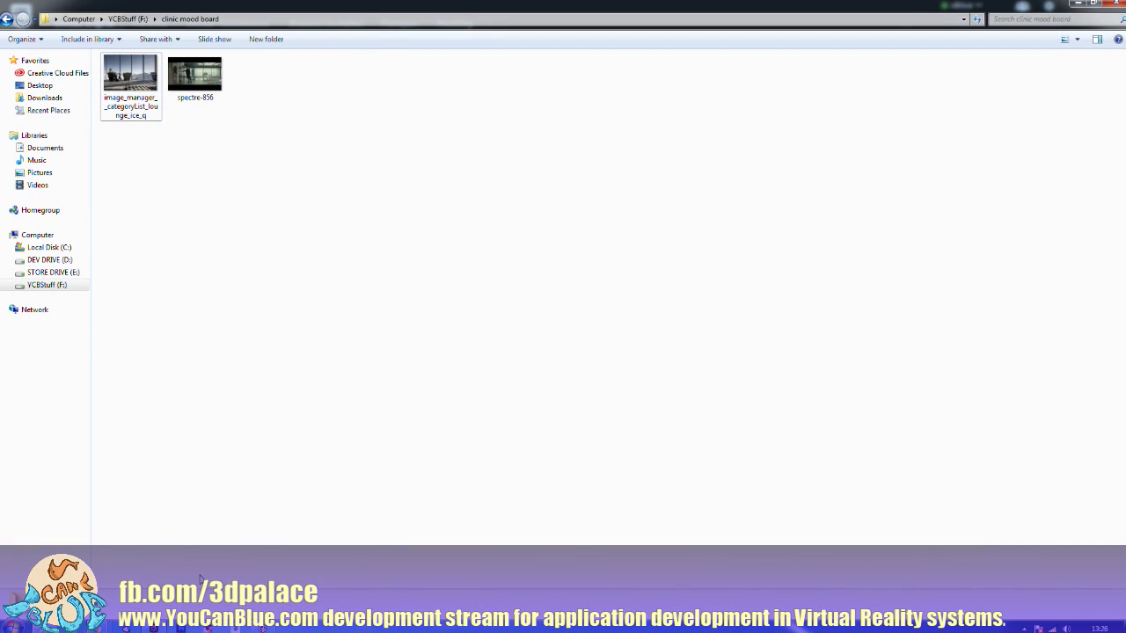
Step: Open Photoshop and launch Quixel SUITE 2.3 alongside it
click(188, 628)
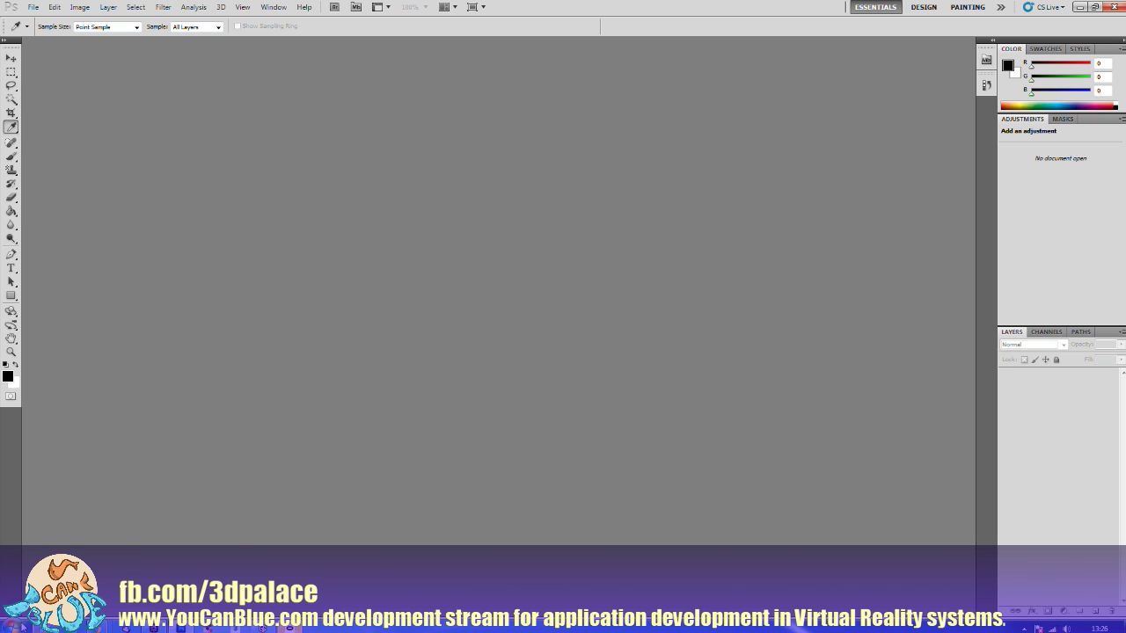
click(15, 626)
text(qui)
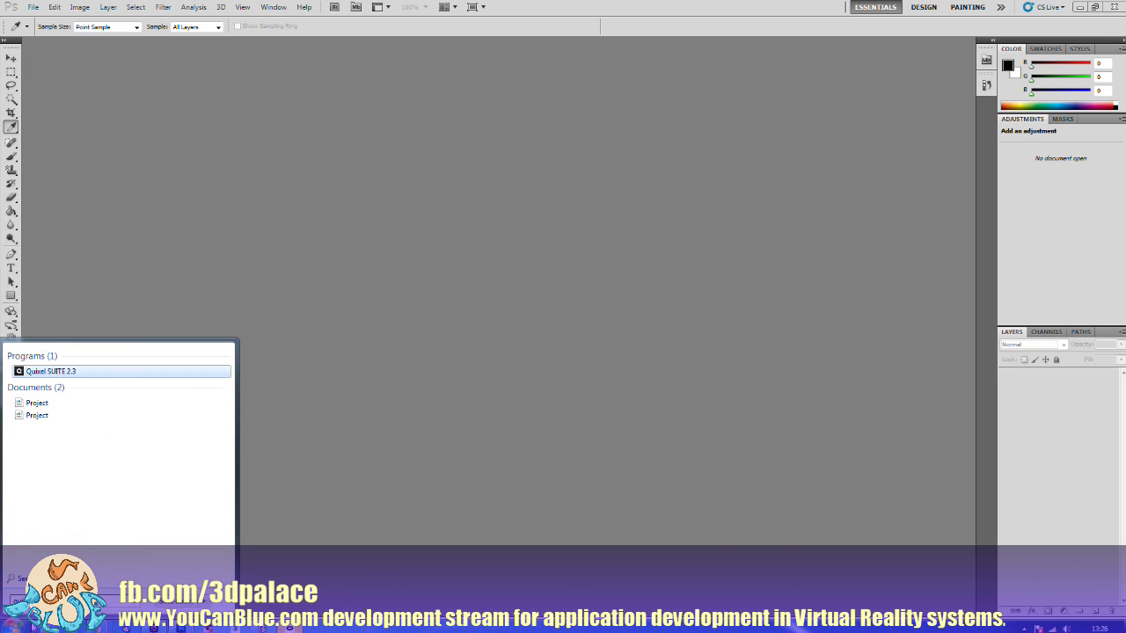
key(Return)
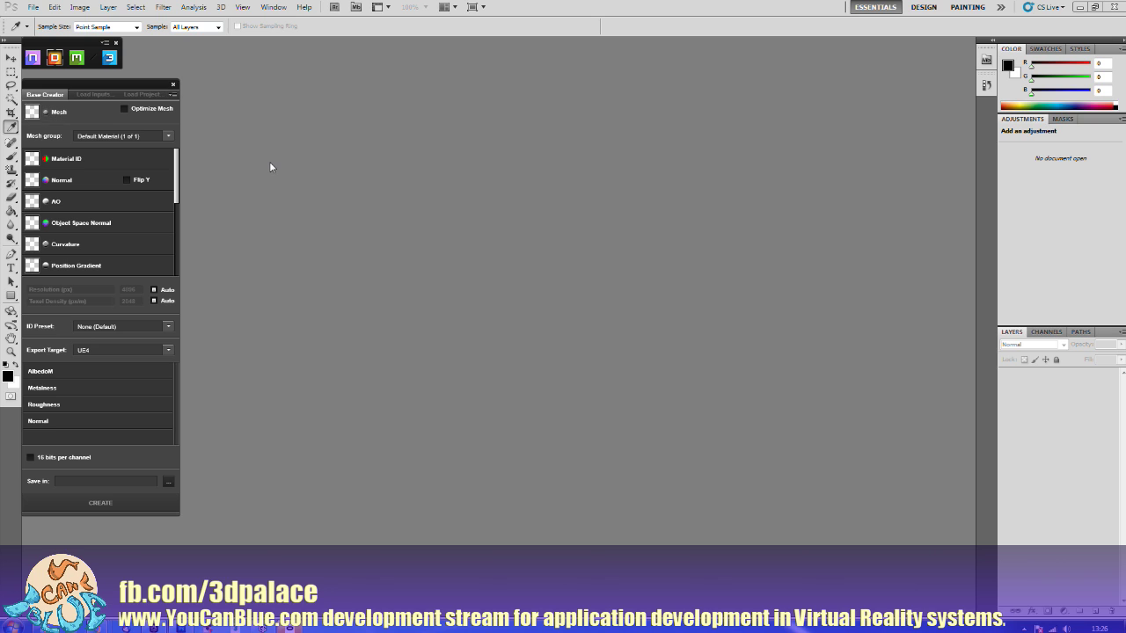
Step: Load Small_Lamp_01.FBX from the Lamp_01 folder as the mesh input in the Base Creator
click(33, 114)
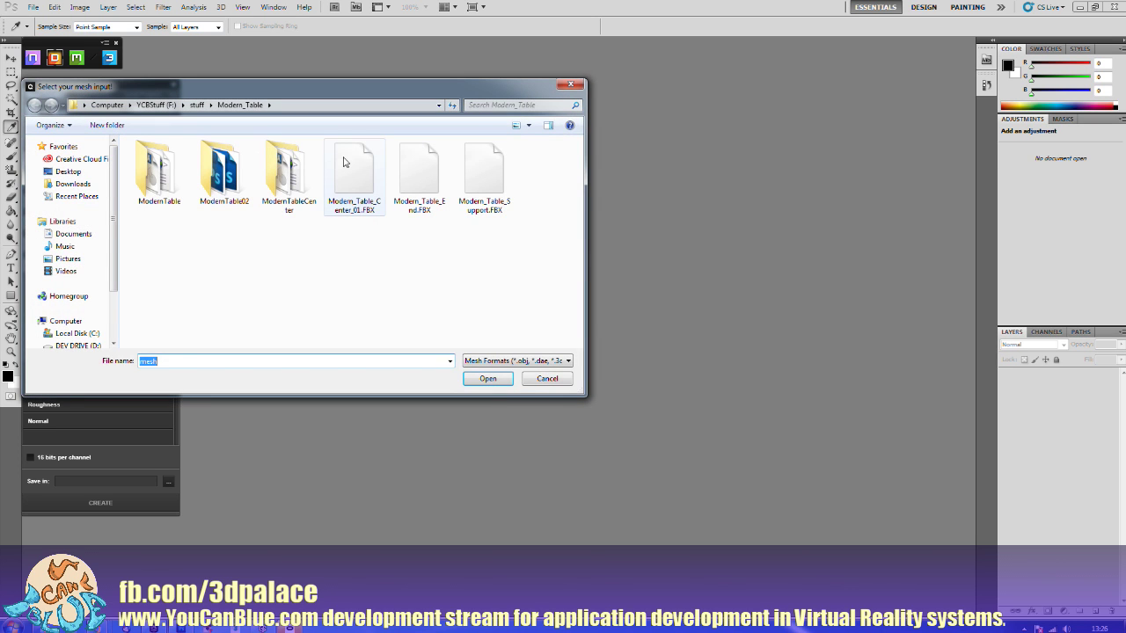
click(312, 298)
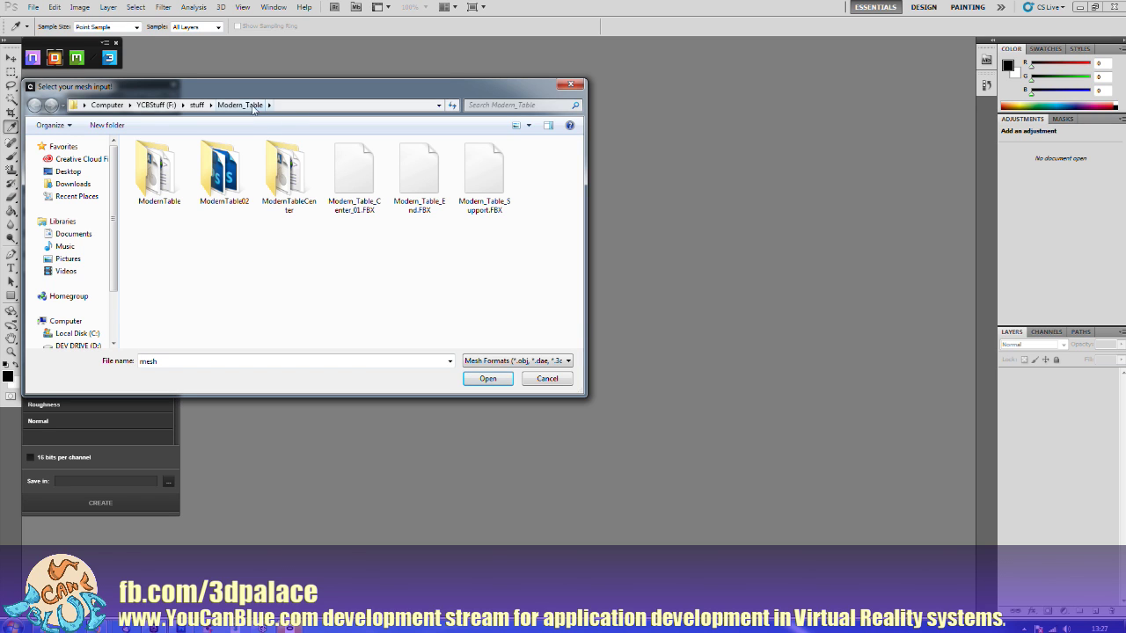
click(197, 105)
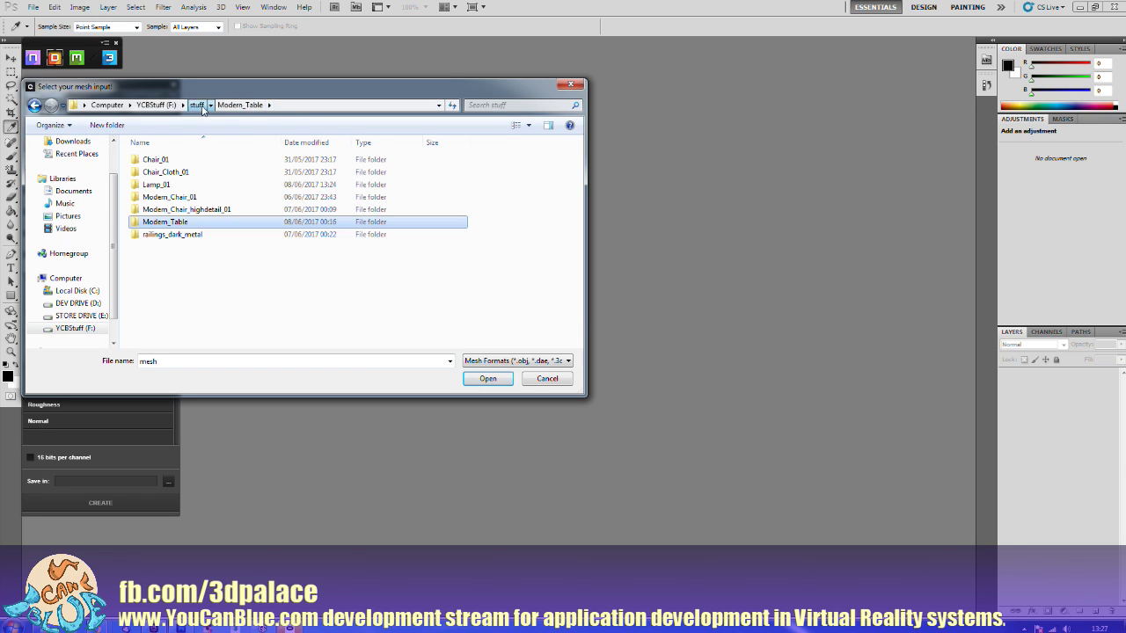
double_click(170, 185)
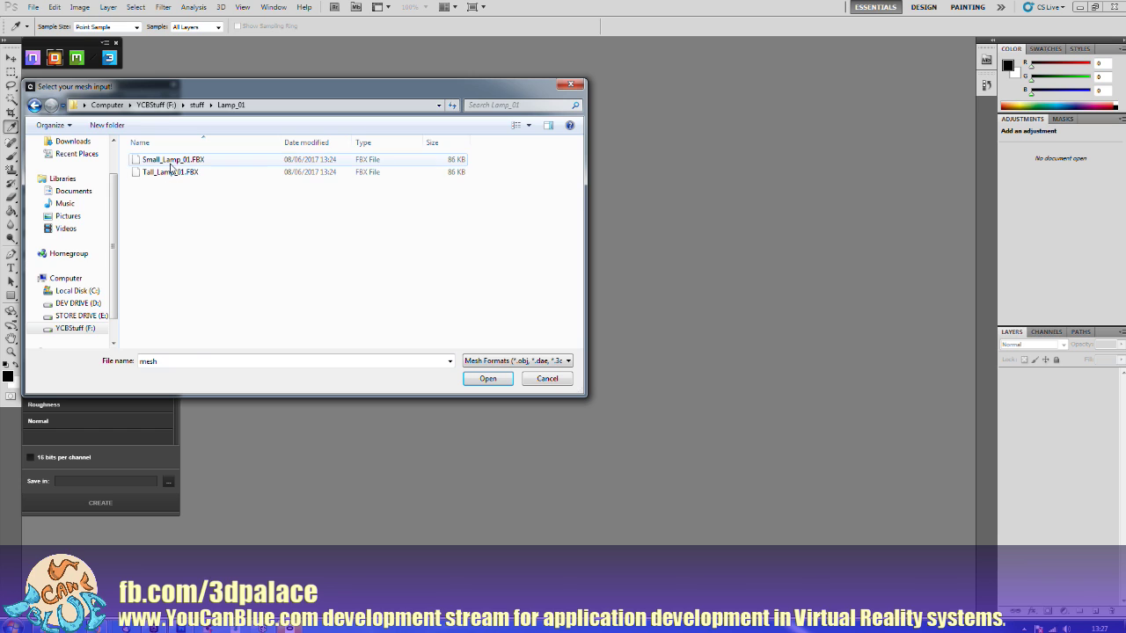
double_click(172, 159)
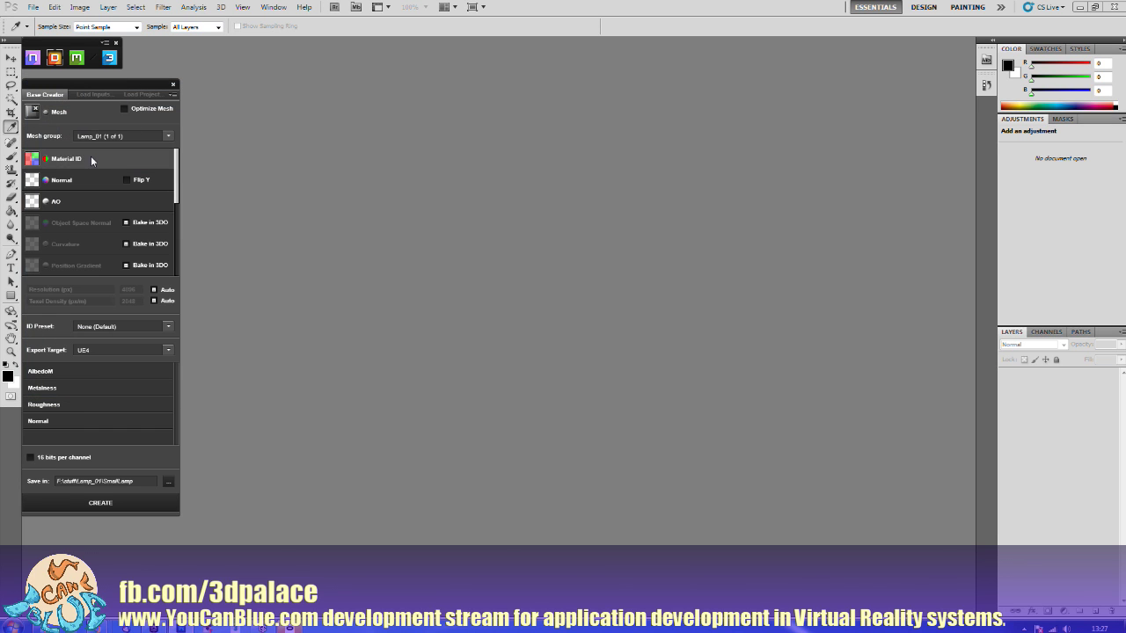
Step: Assign lamp_01_colour_map as the Material ID input and create the UE4 base project, keeping the document layers editable
click(93, 159)
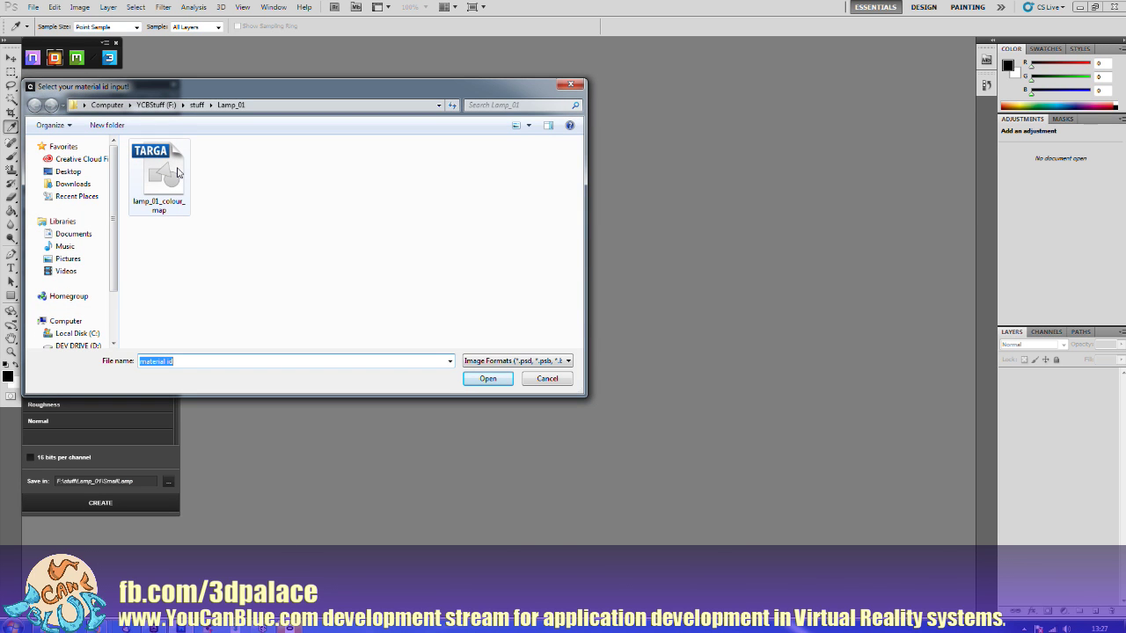
click(177, 172)
double_click(177, 172)
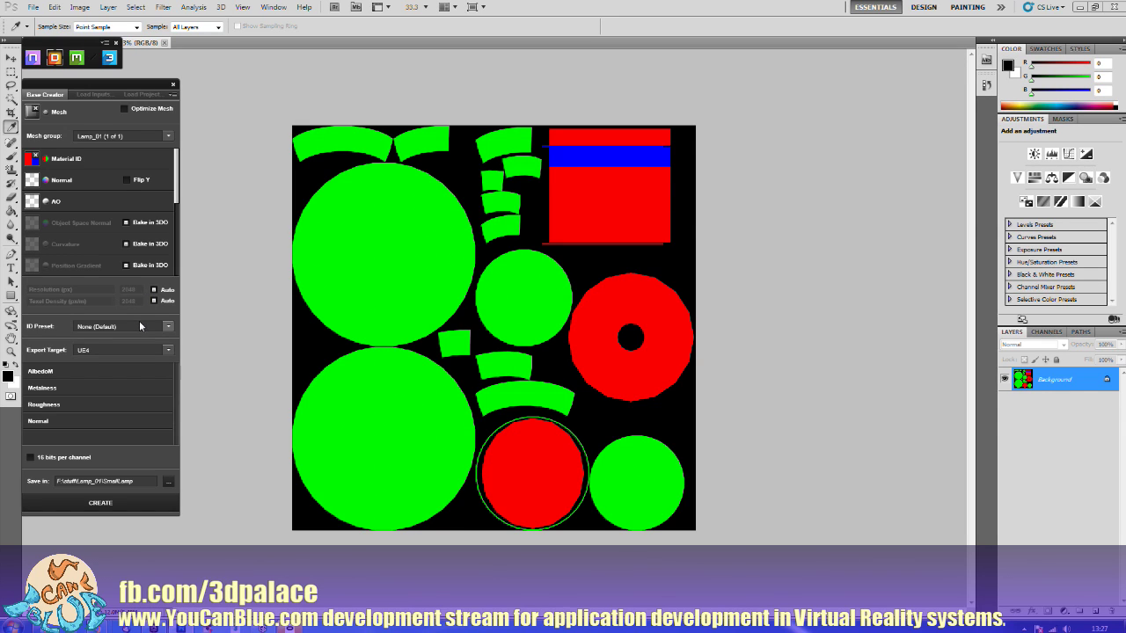
click(109, 505)
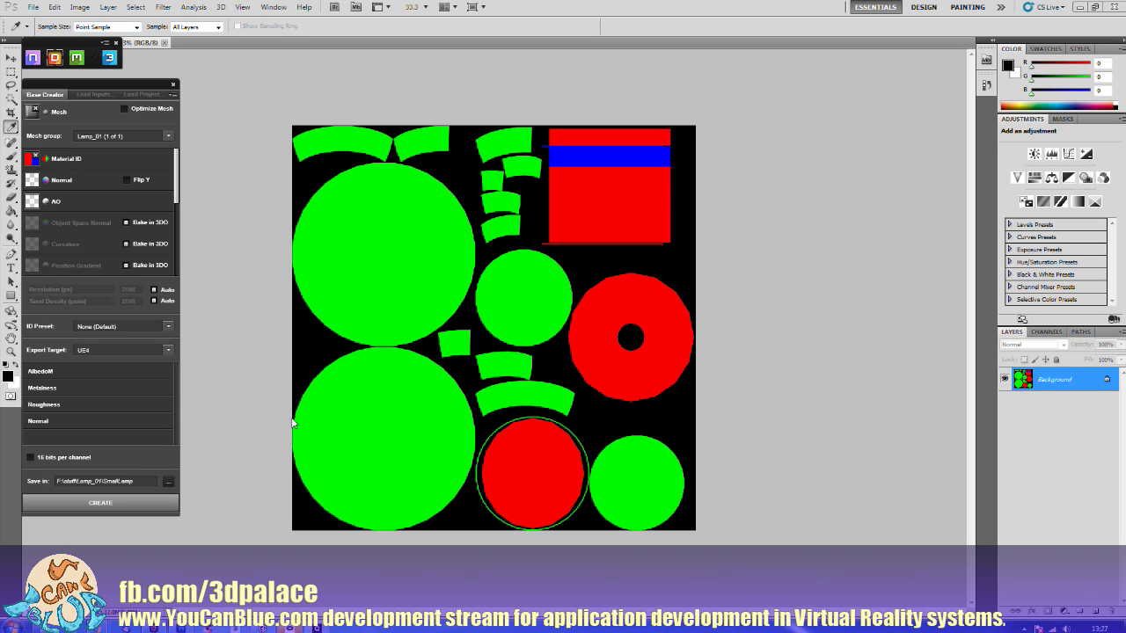
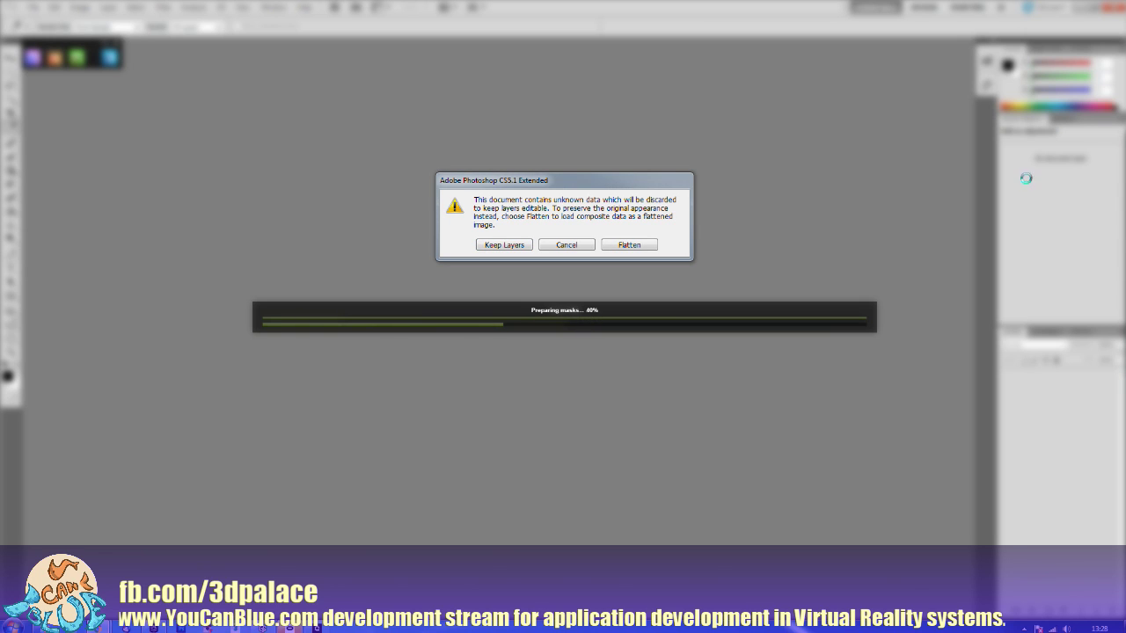
click(518, 247)
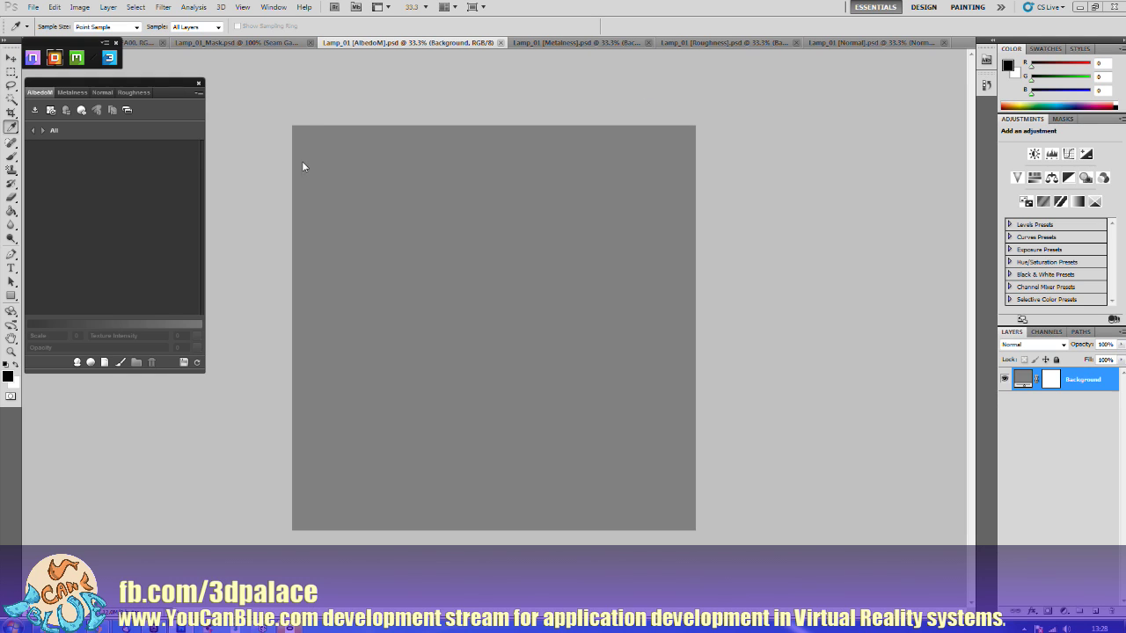
Step: Open the 3DO preview and view the whole lamp from slightly above
click(109, 59)
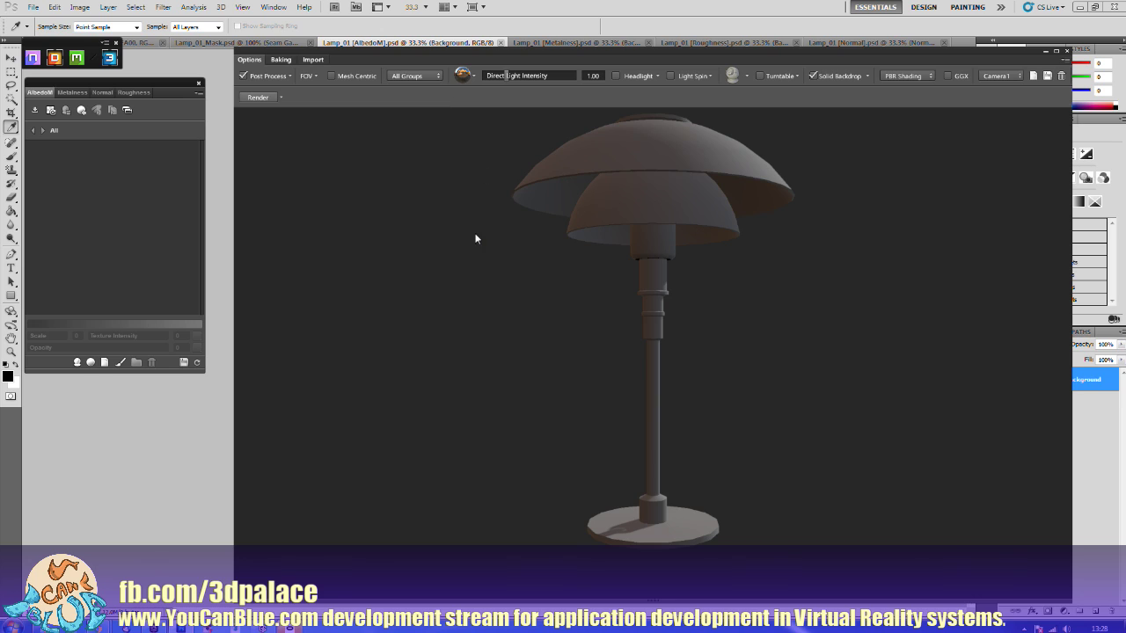
mouse_move(475, 239)
mouse_down()
mouse_move(518, 272)
mouse_move(567, 256)
mouse_up()
scroll(497, 259, down, 3)
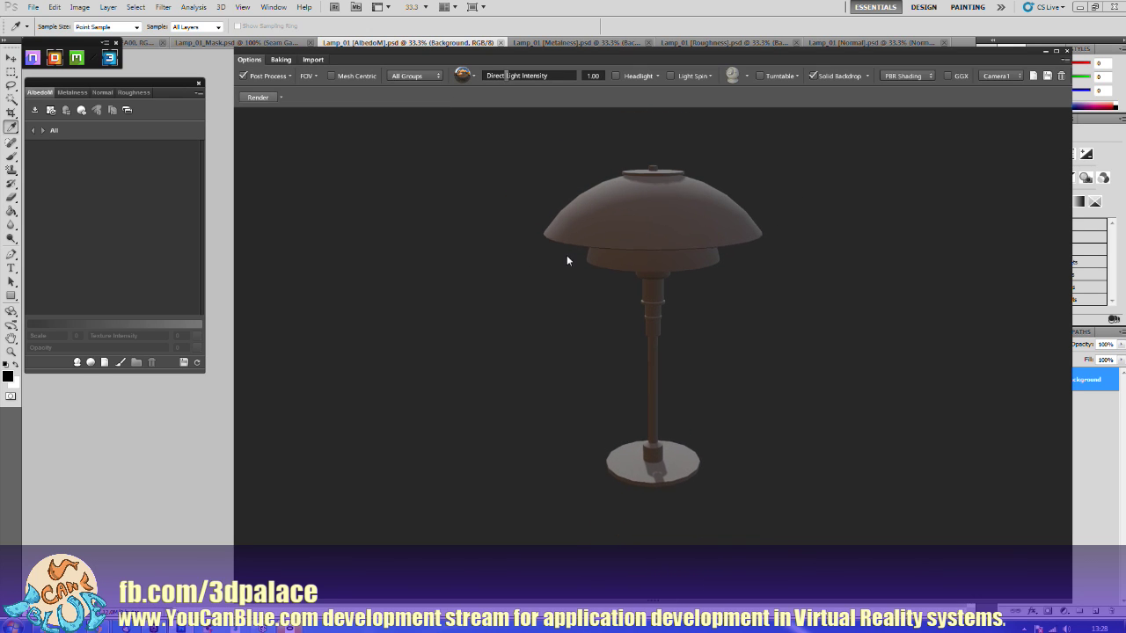
Step: Search the material library for chrome and add the second Tarnished Chrome variant, beside Fine Rusted Chrome, to the lamp
click(76, 362)
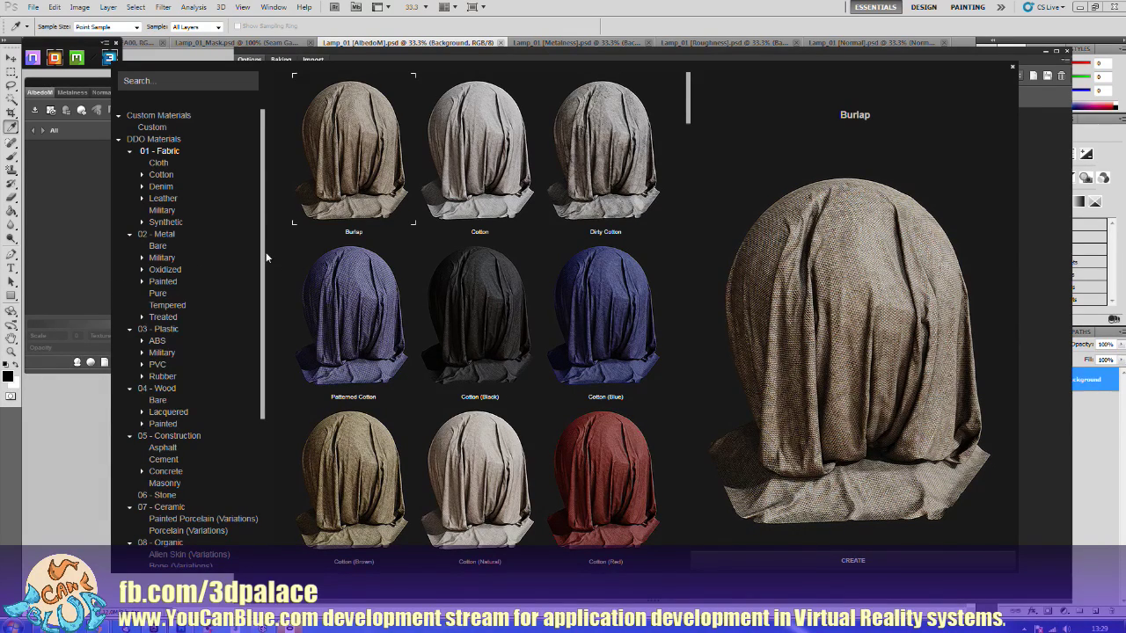
drag(264, 253, 255, 293)
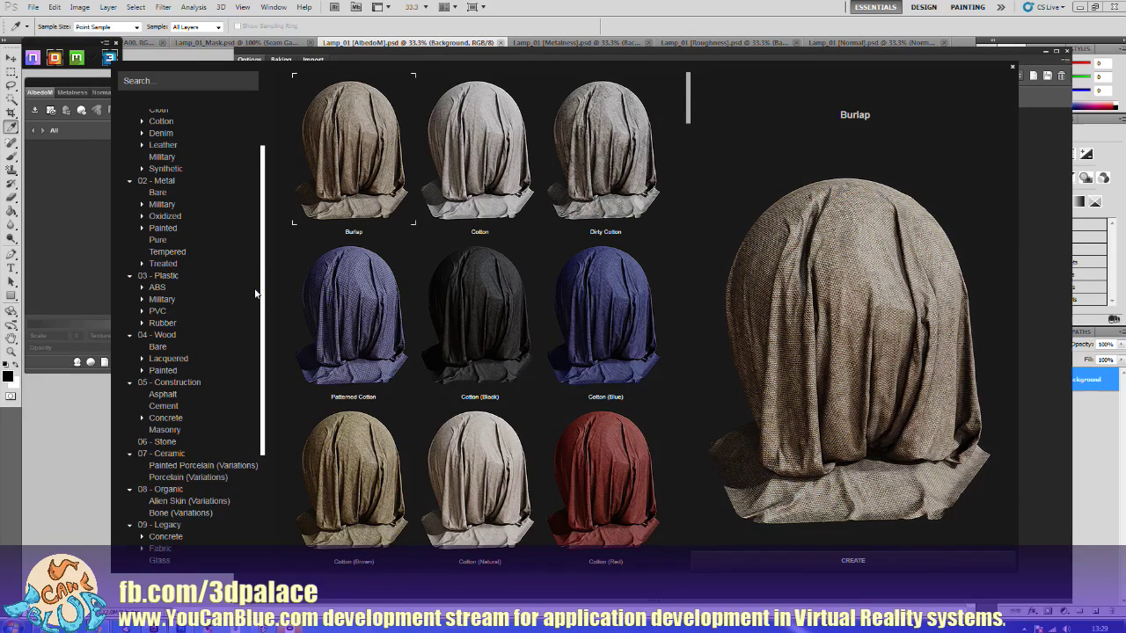
drag(255, 293, 237, 262)
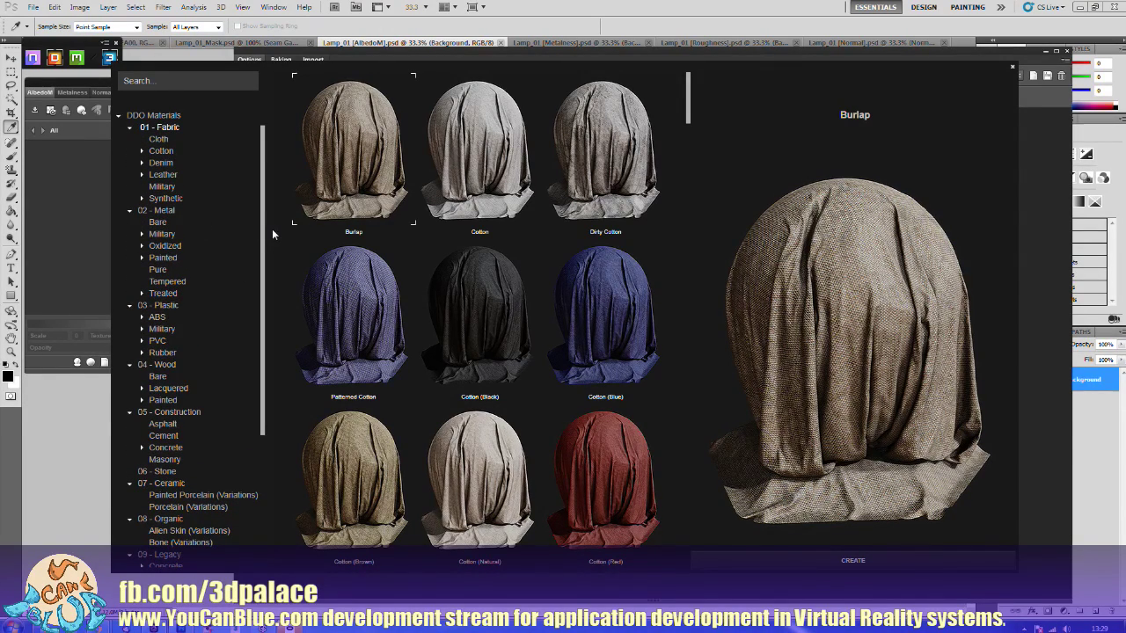
click(172, 212)
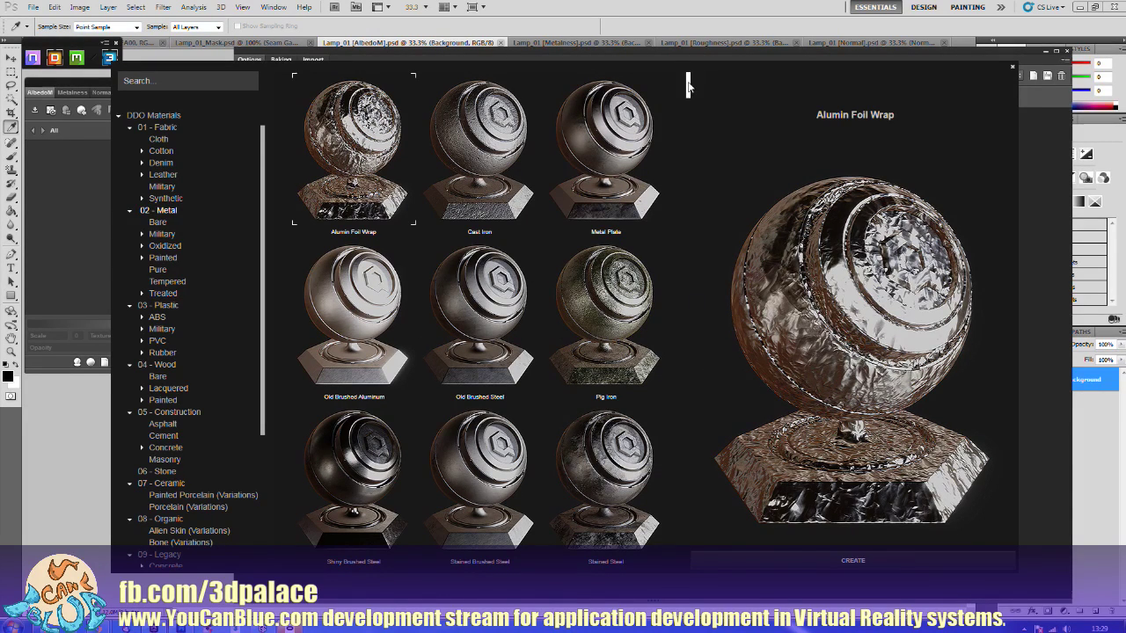
drag(690, 85, 690, 155)
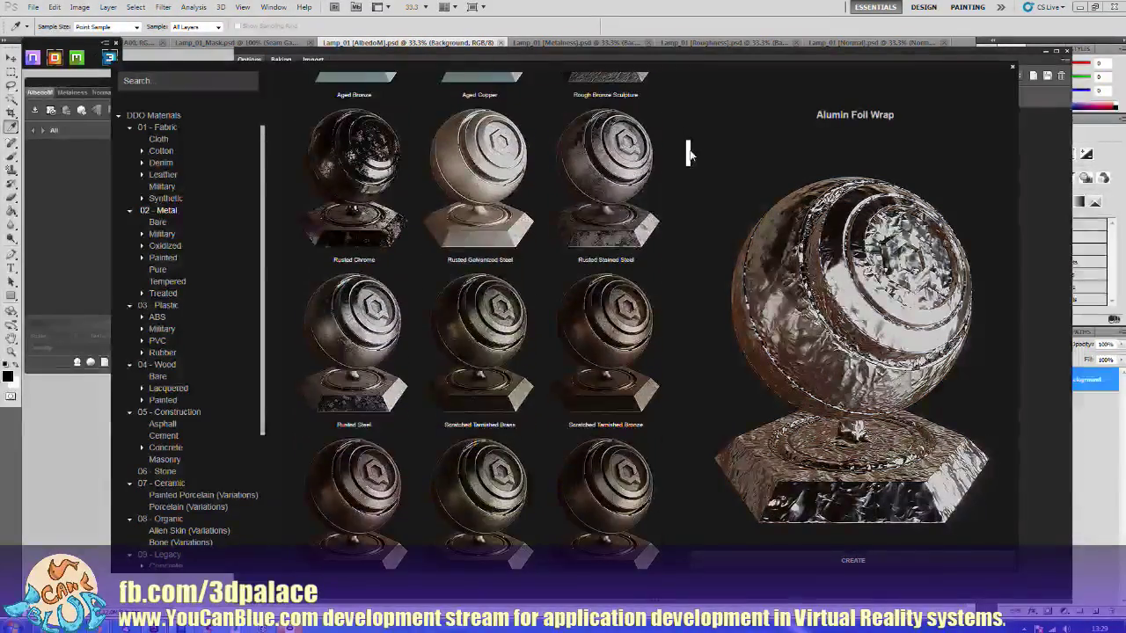
click(187, 82)
text(chrome)
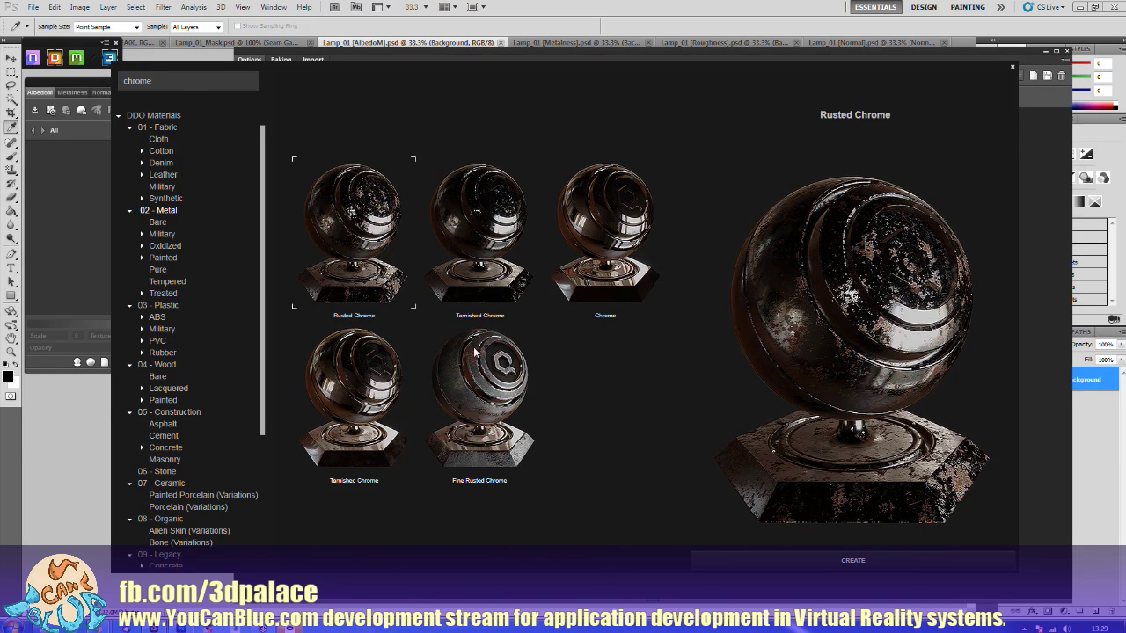
click(364, 445)
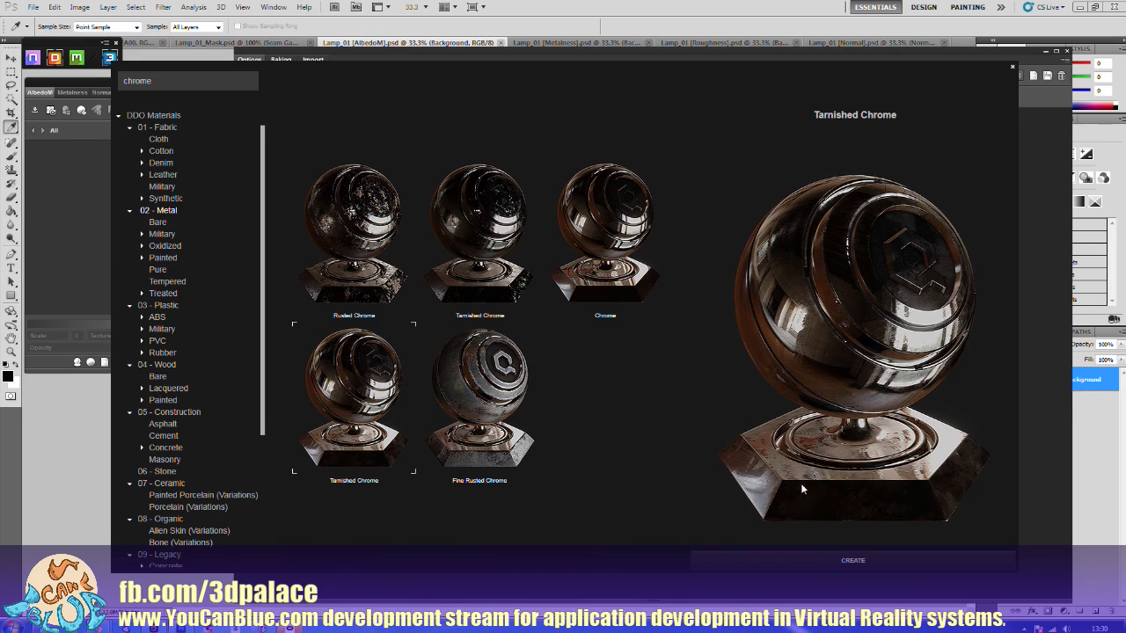
click(821, 561)
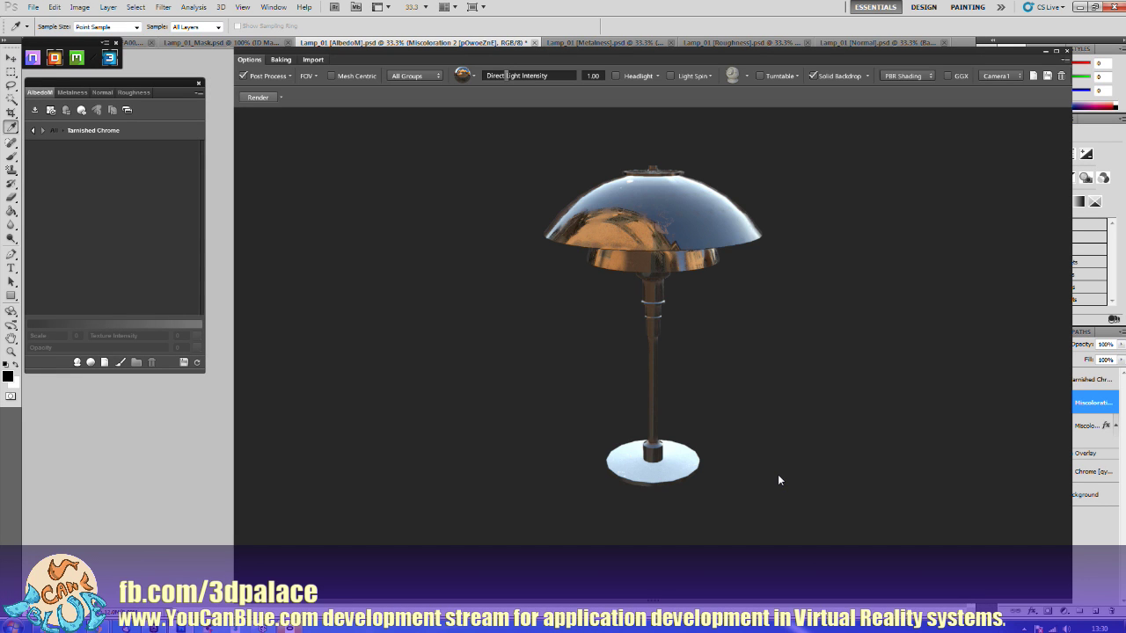
Step: Inspect the chrome on the lamp and mask the Tarnished Chrome group to the red material ID
drag(585, 427, 713, 444)
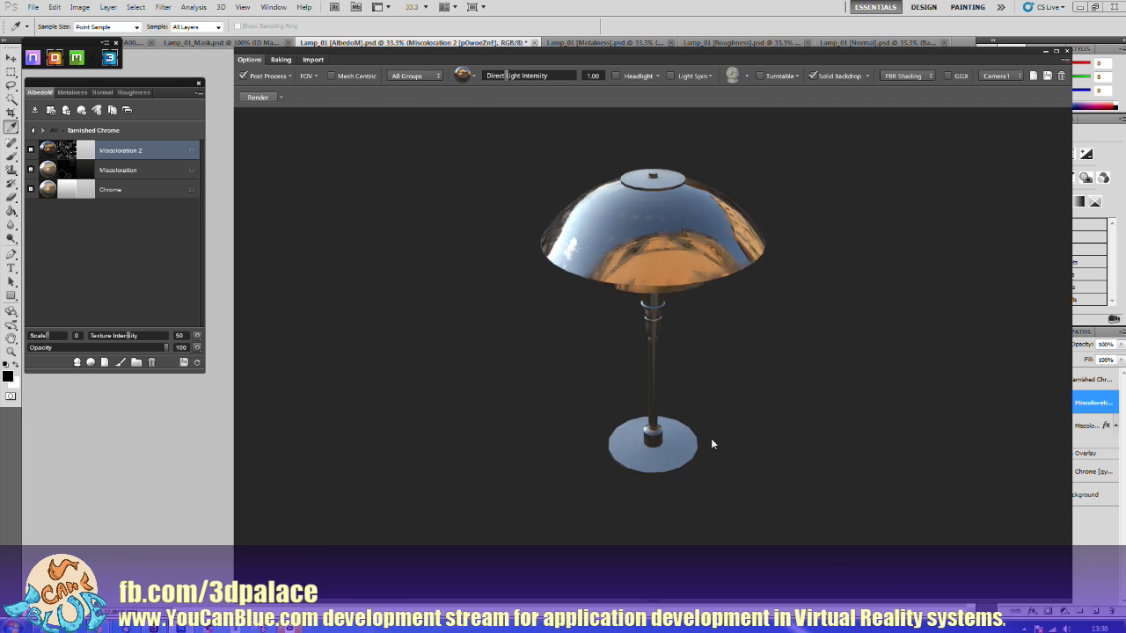
scroll(696, 464, up, 5)
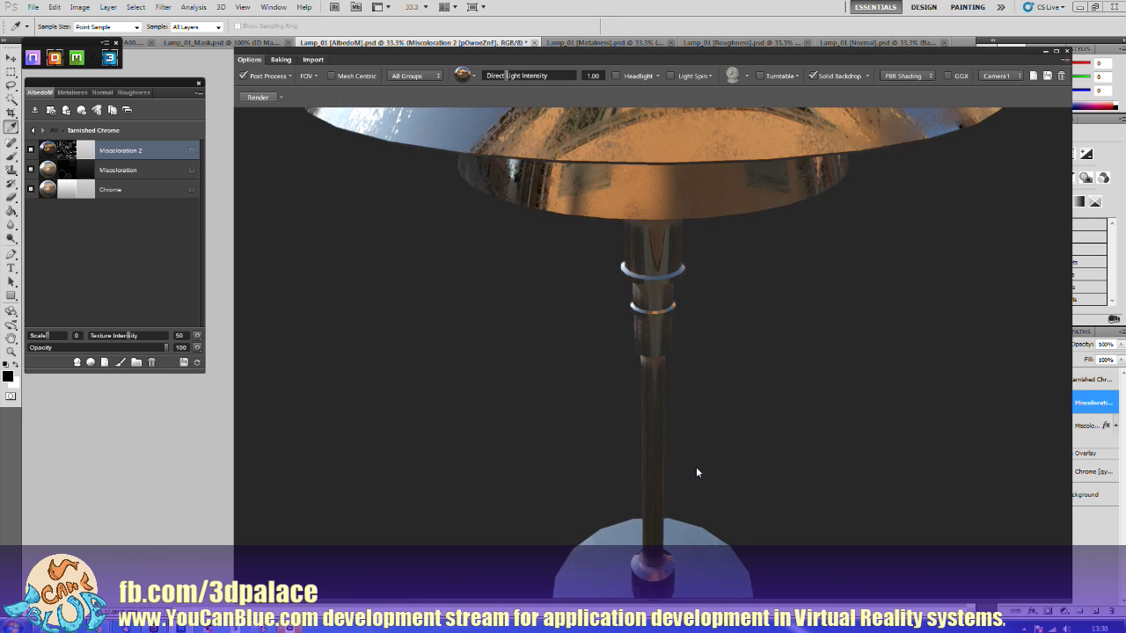
scroll(695, 466, down, 2)
scroll(695, 467, down, 3)
drag(683, 437, 683, 426)
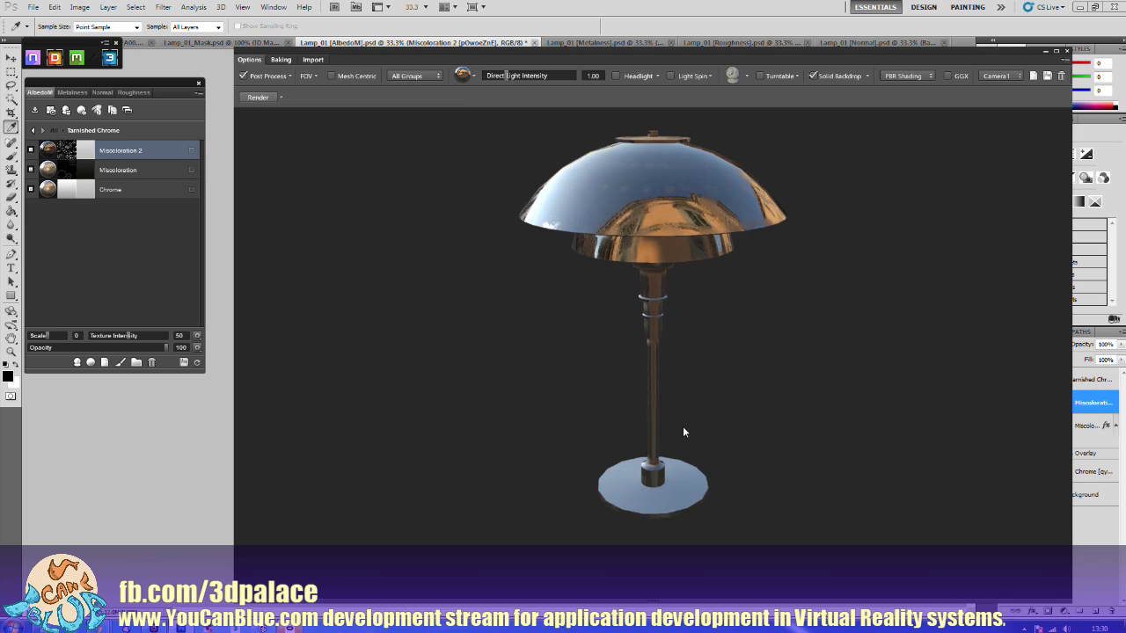
click(32, 132)
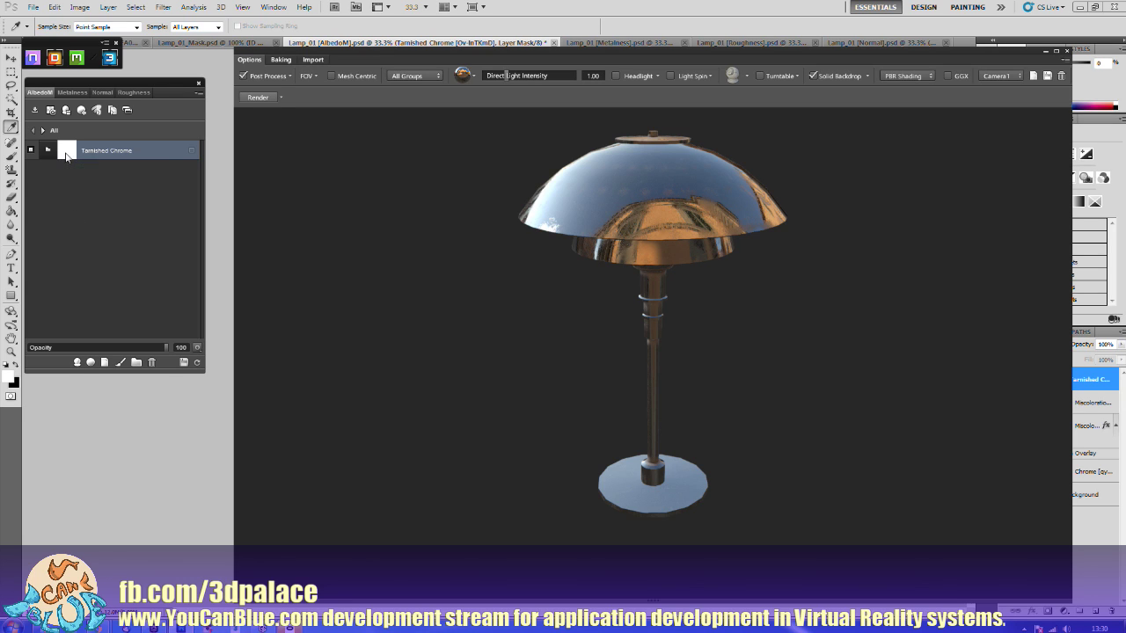
right_click(66, 154)
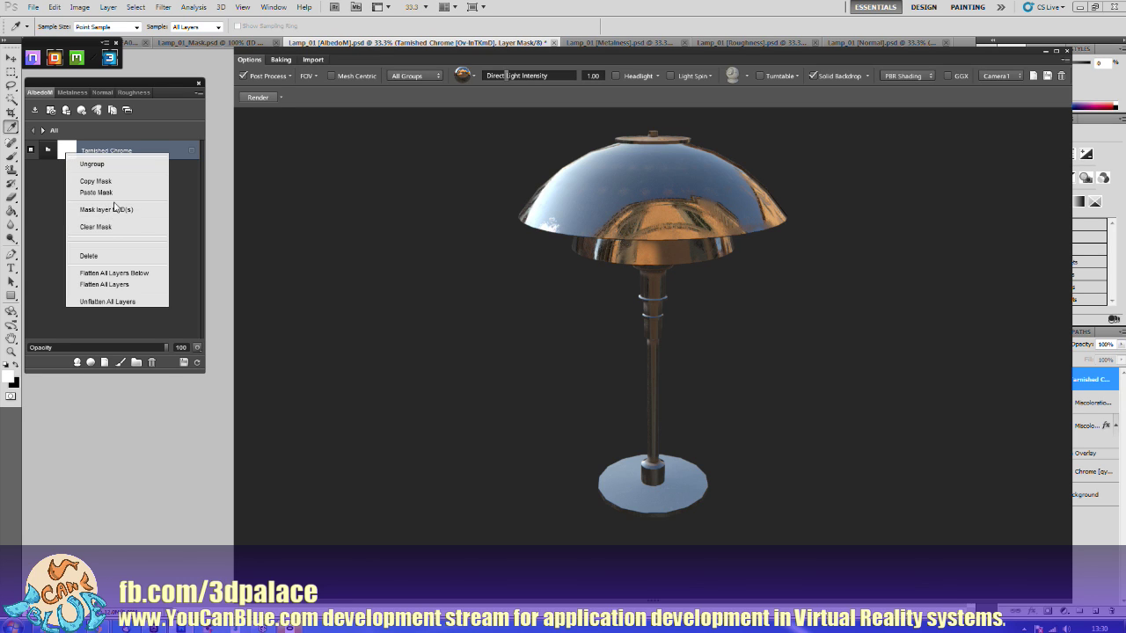
click(120, 210)
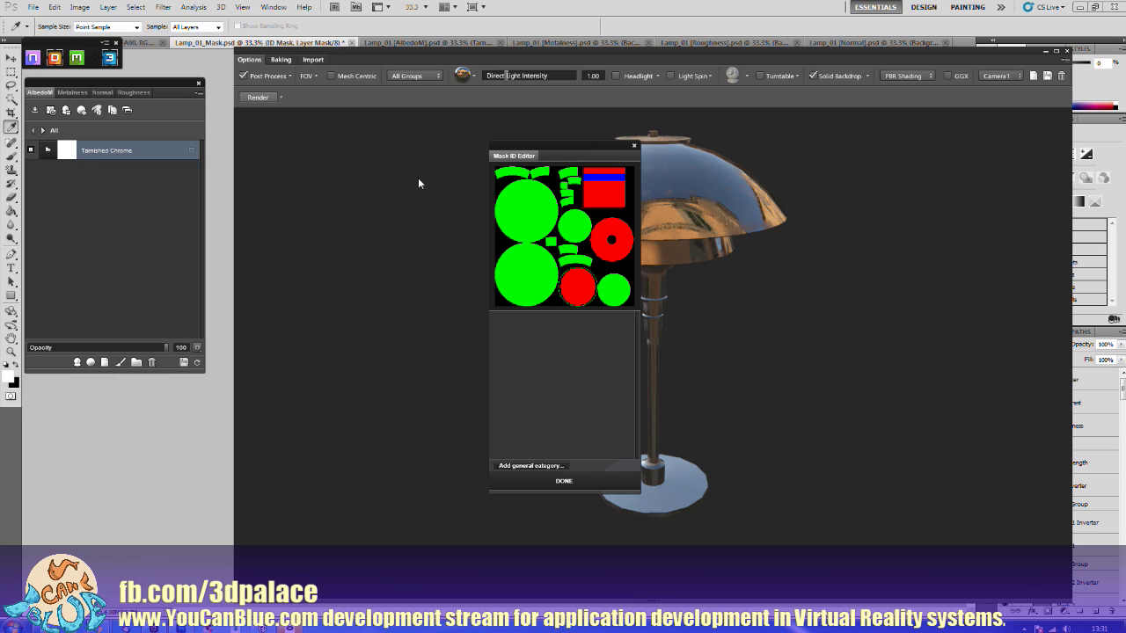
click(603, 199)
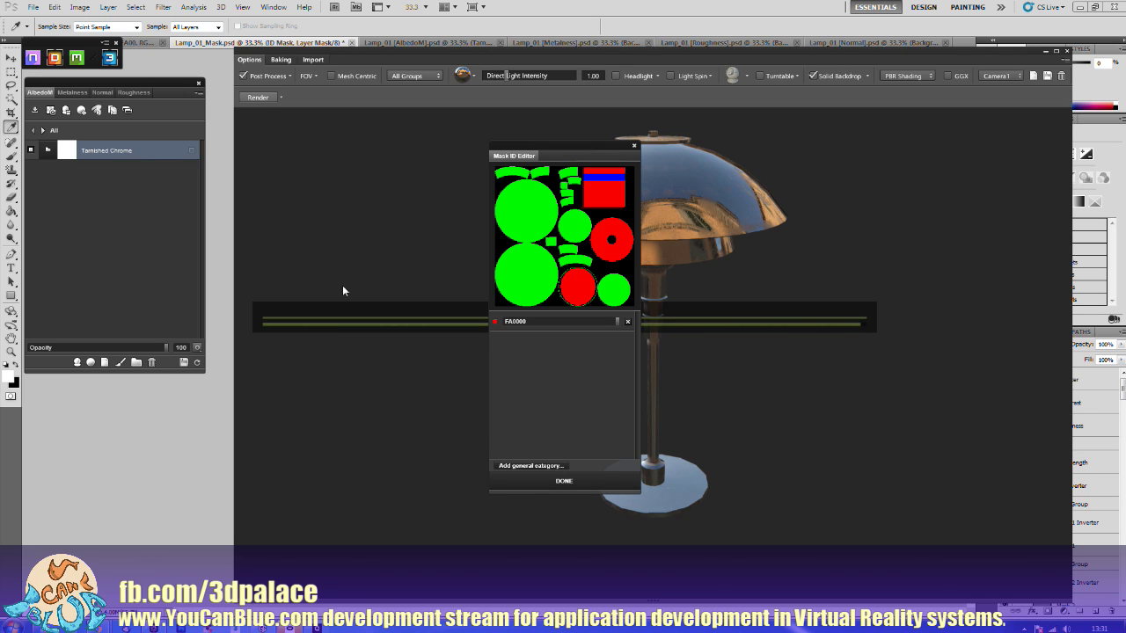
click(528, 483)
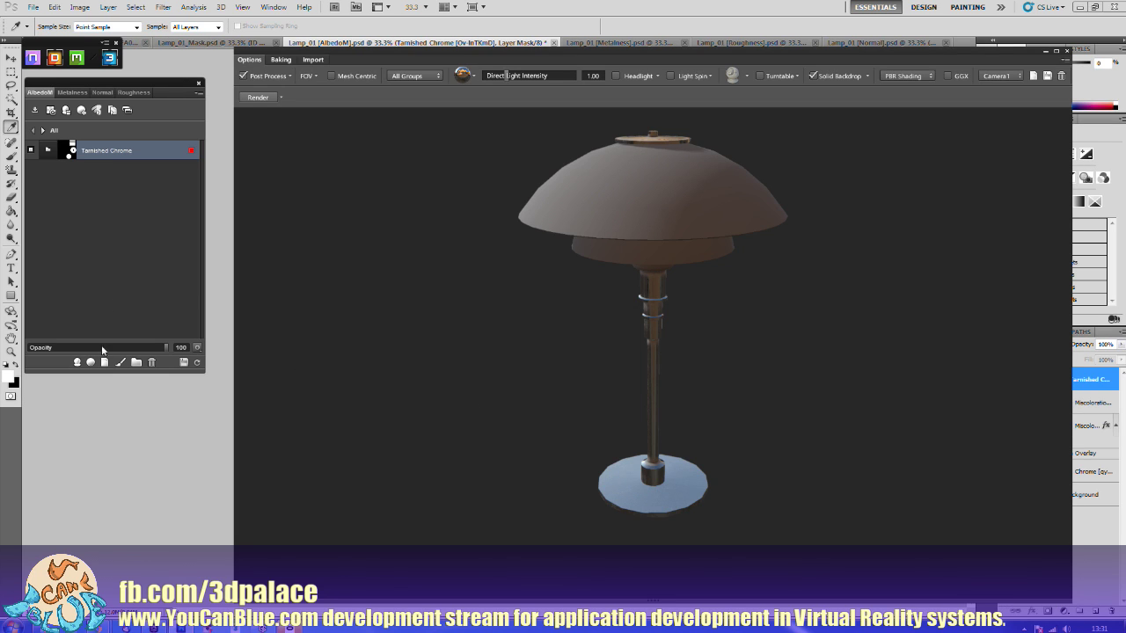
Step: Look through the smart material library for a lampshade material, checking the ABS and PVC plastics and searching for transparent
click(77, 363)
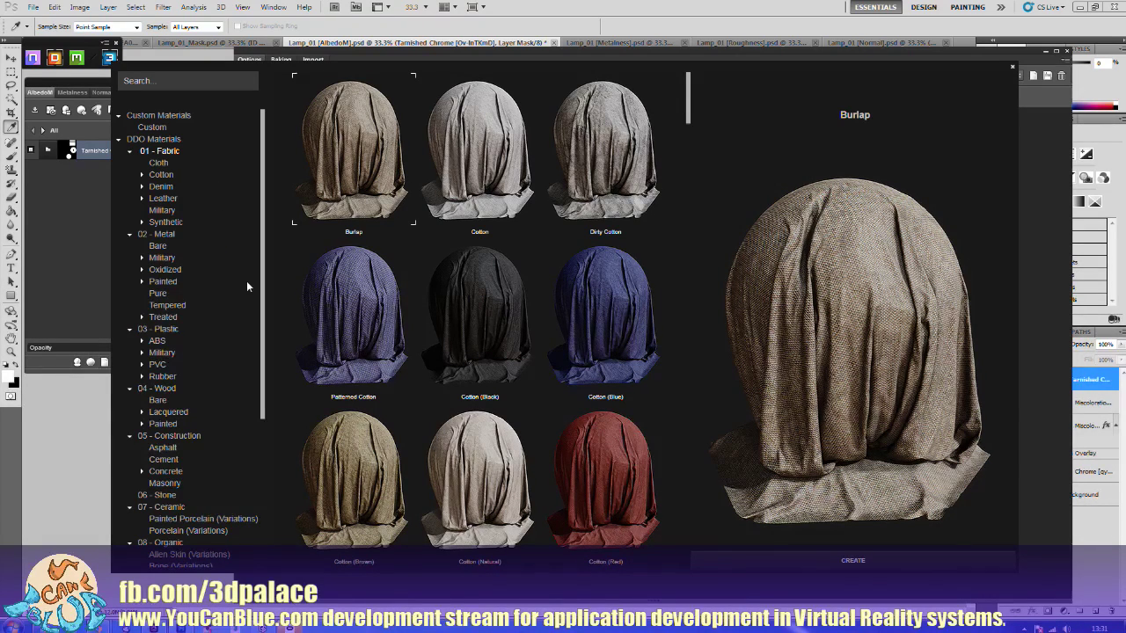
click(234, 338)
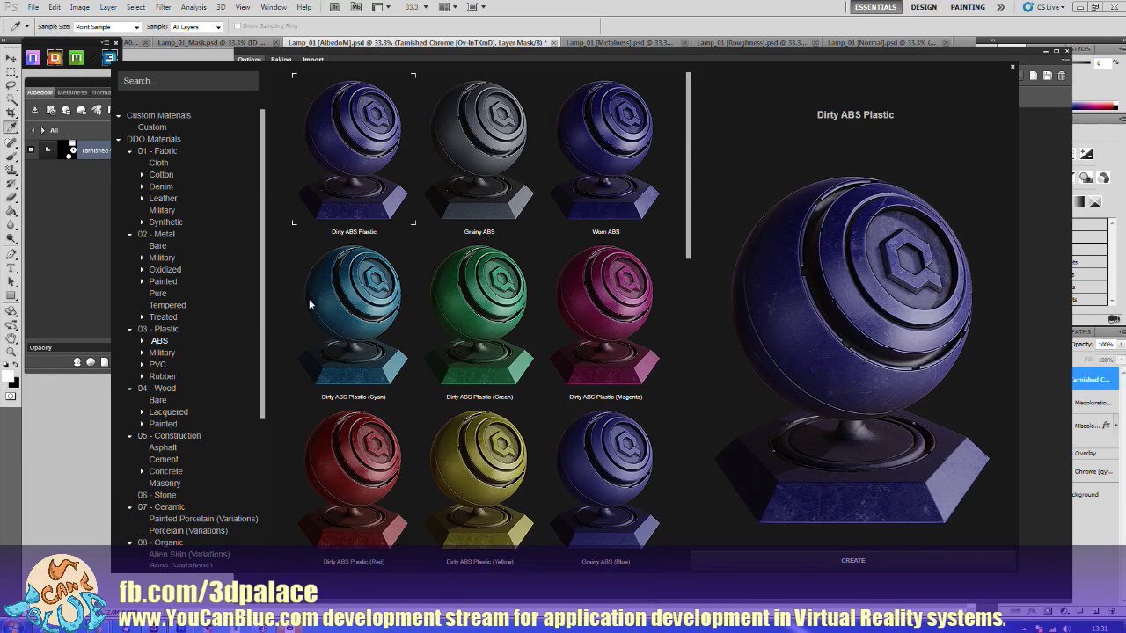
click(213, 80)
text(transparent)
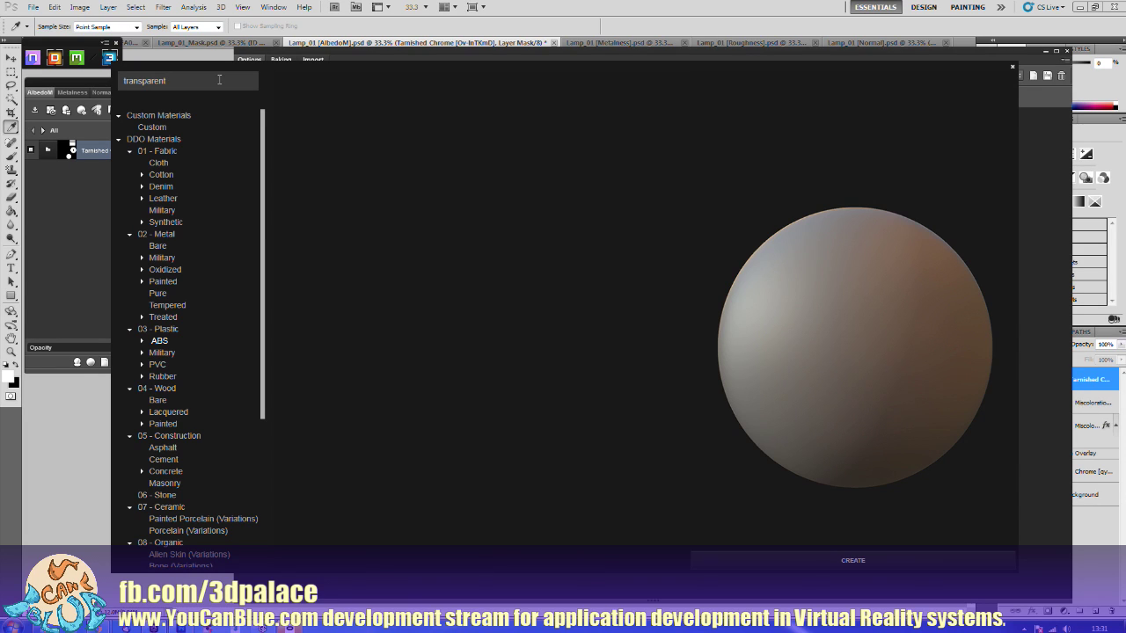
double_click(217, 80)
key(BackSpace)
click(158, 364)
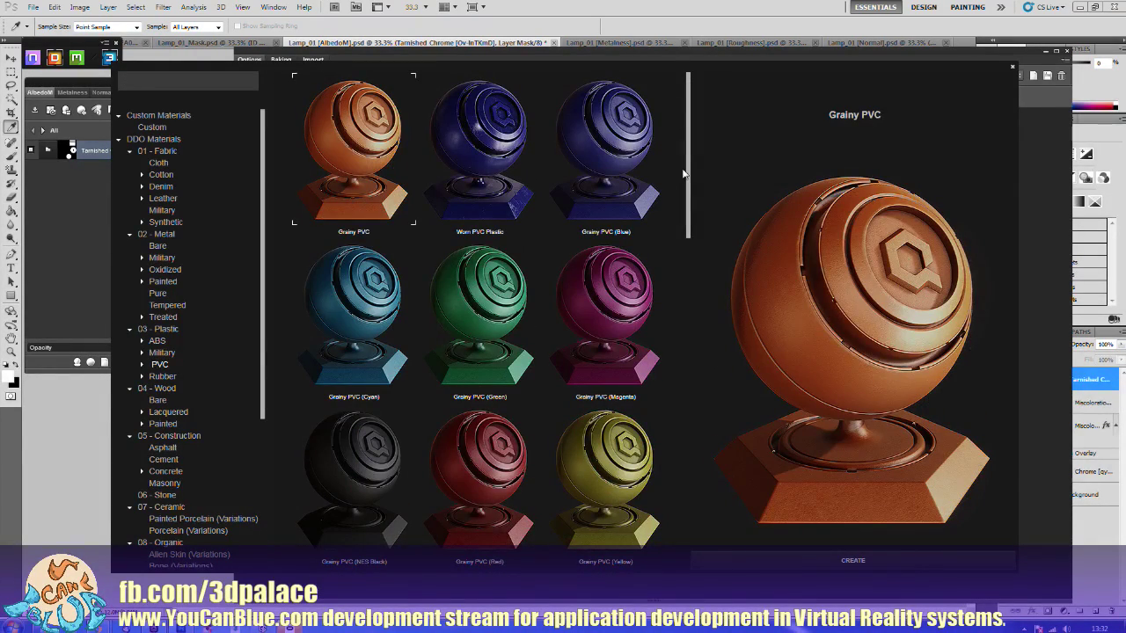
scroll(679, 234, down, 2)
drag(679, 234, 688, 504)
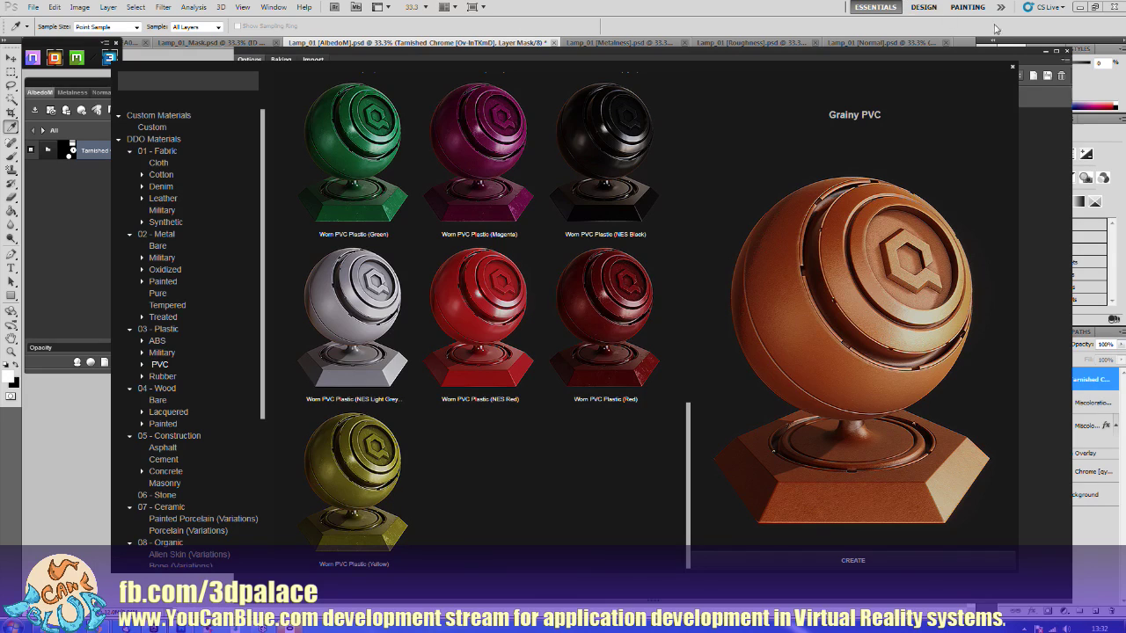
click(1009, 67)
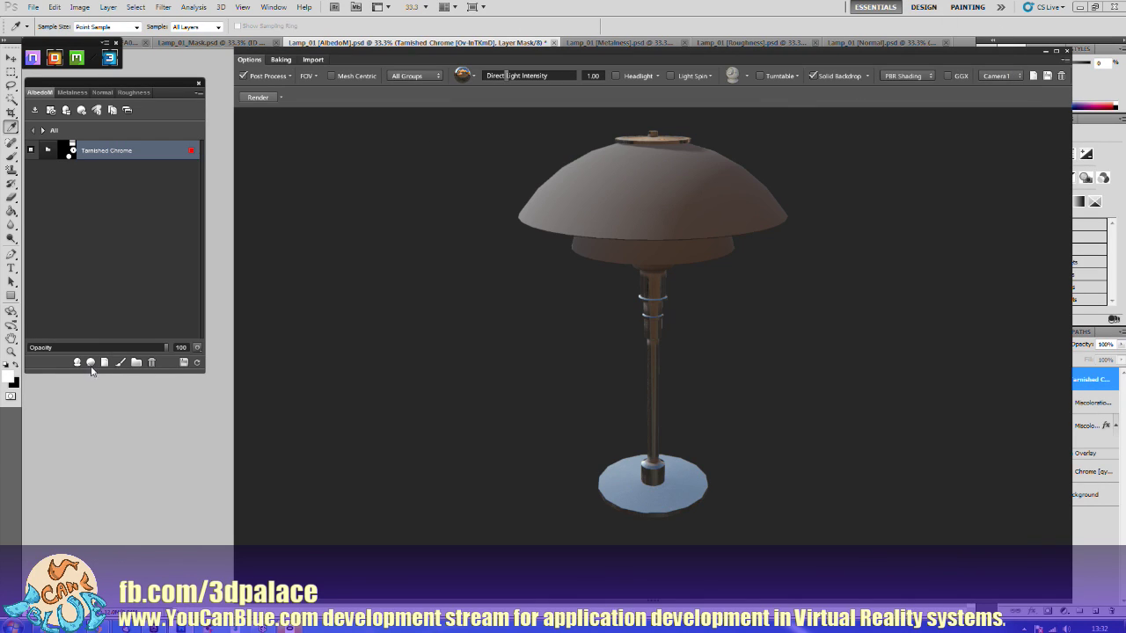
Step: Compare the plastic and paper basic materials and add Paper - Coarse Grain to the lamp as a new layer
click(91, 363)
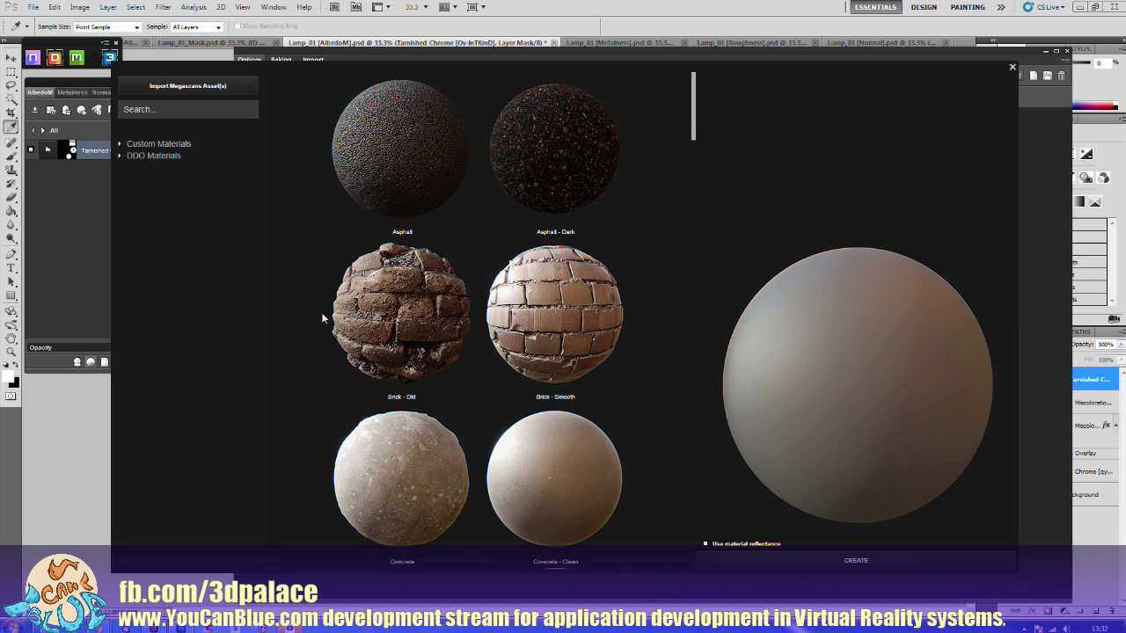
click(117, 155)
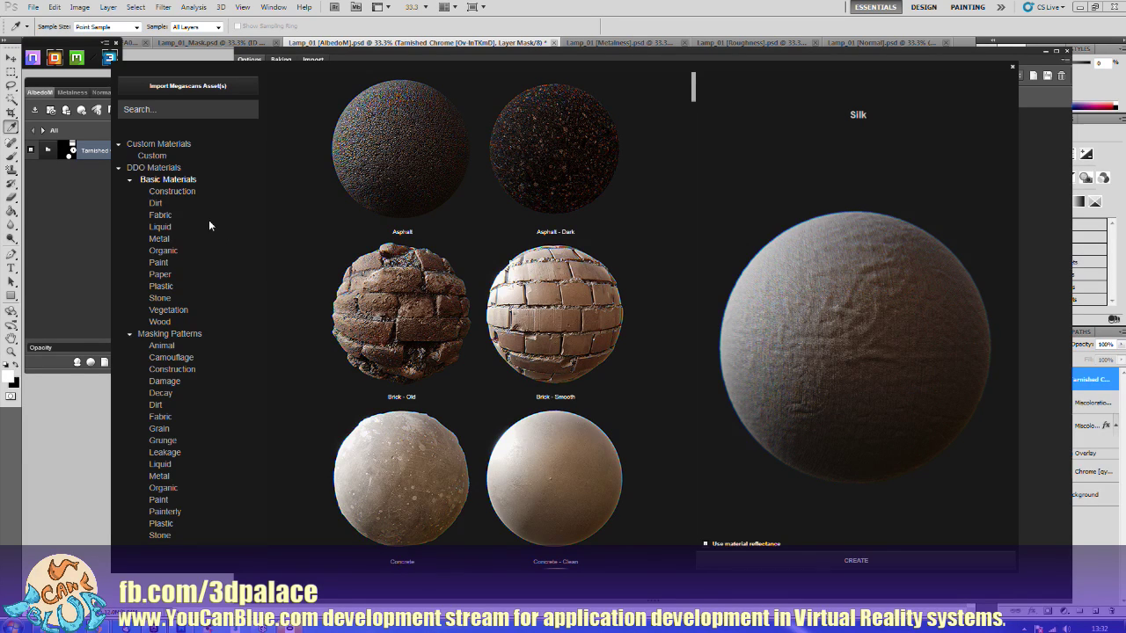
click(156, 285)
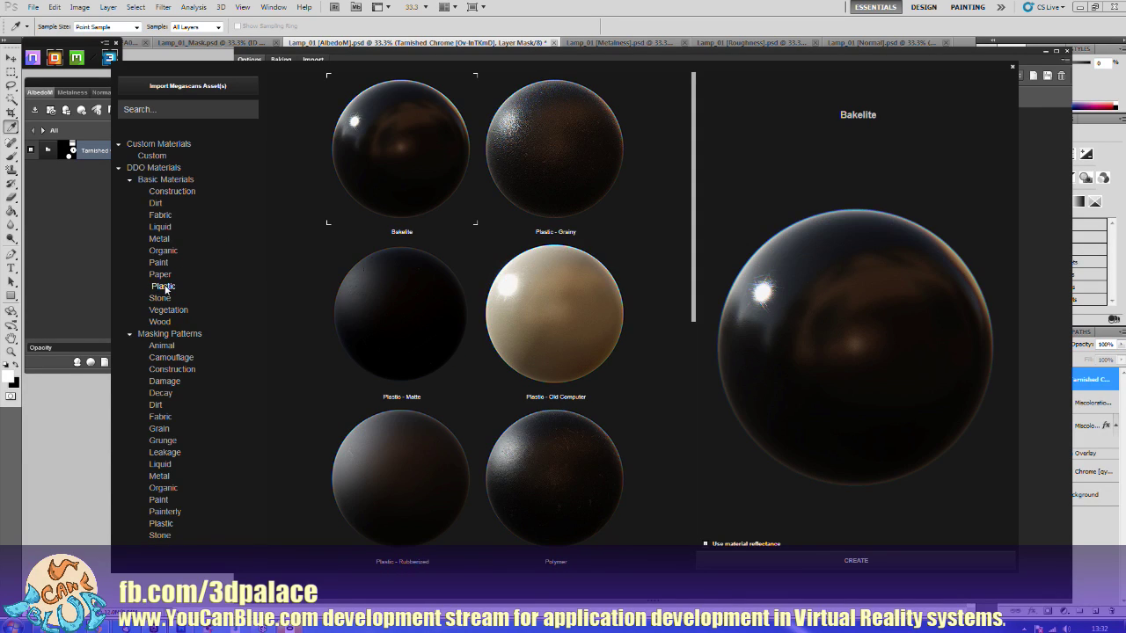
click(159, 275)
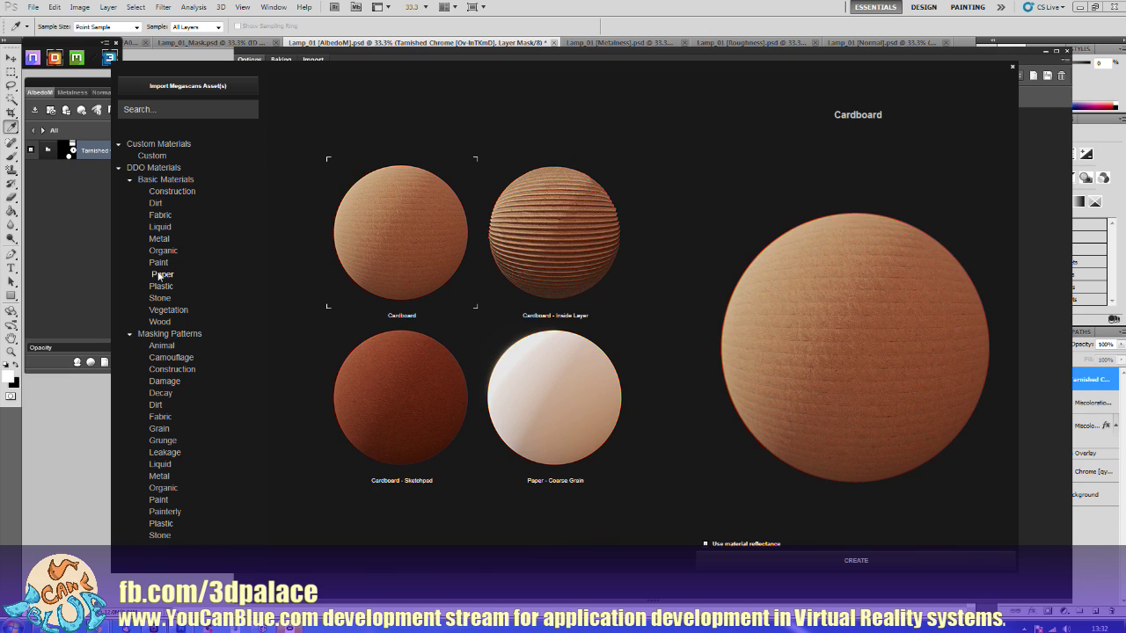
click(569, 384)
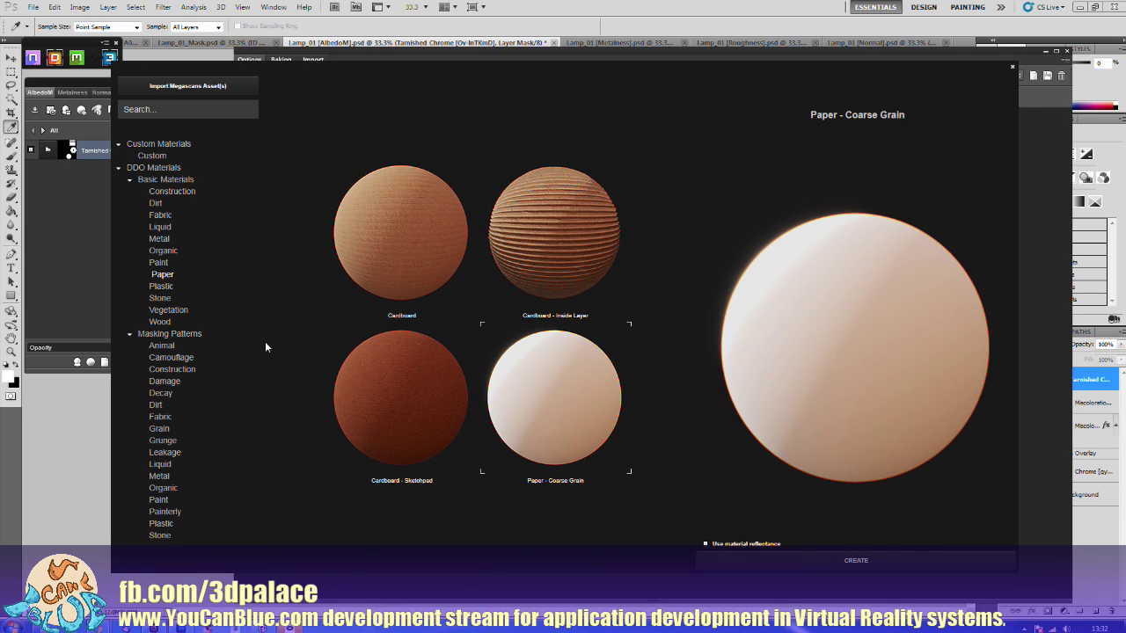
click(162, 287)
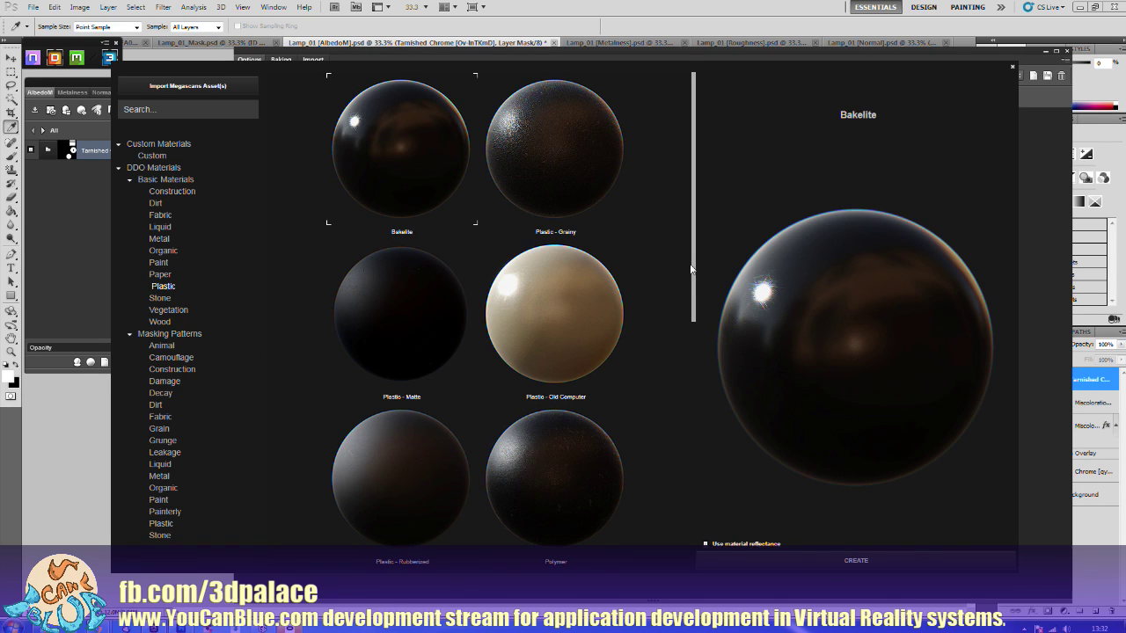
scroll(692, 350, down, 1)
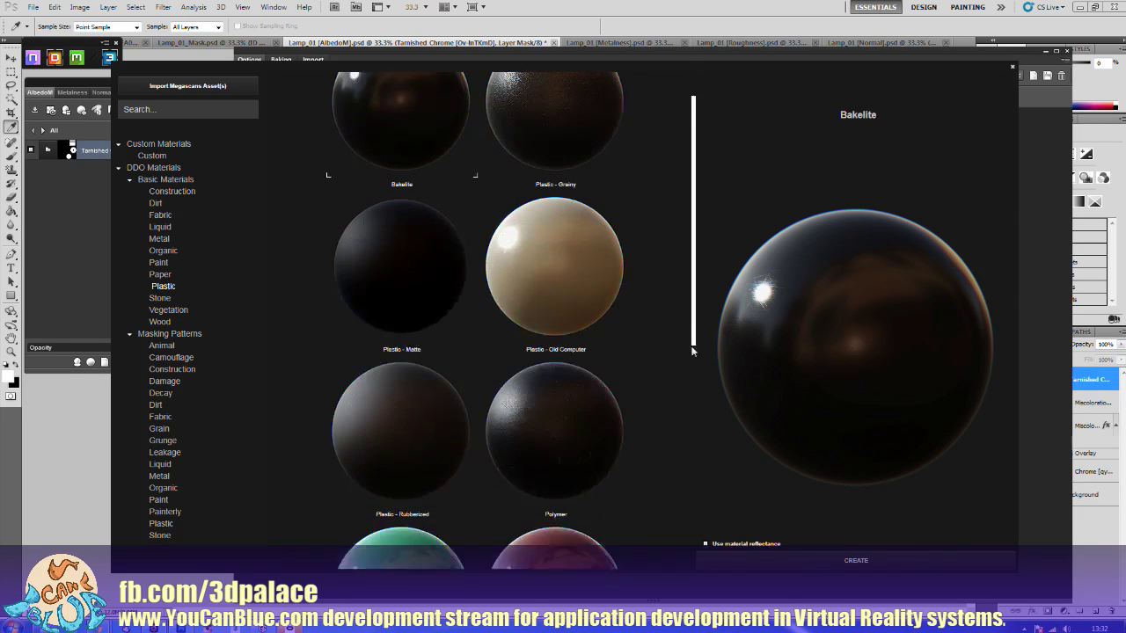
drag(692, 350, 716, 570)
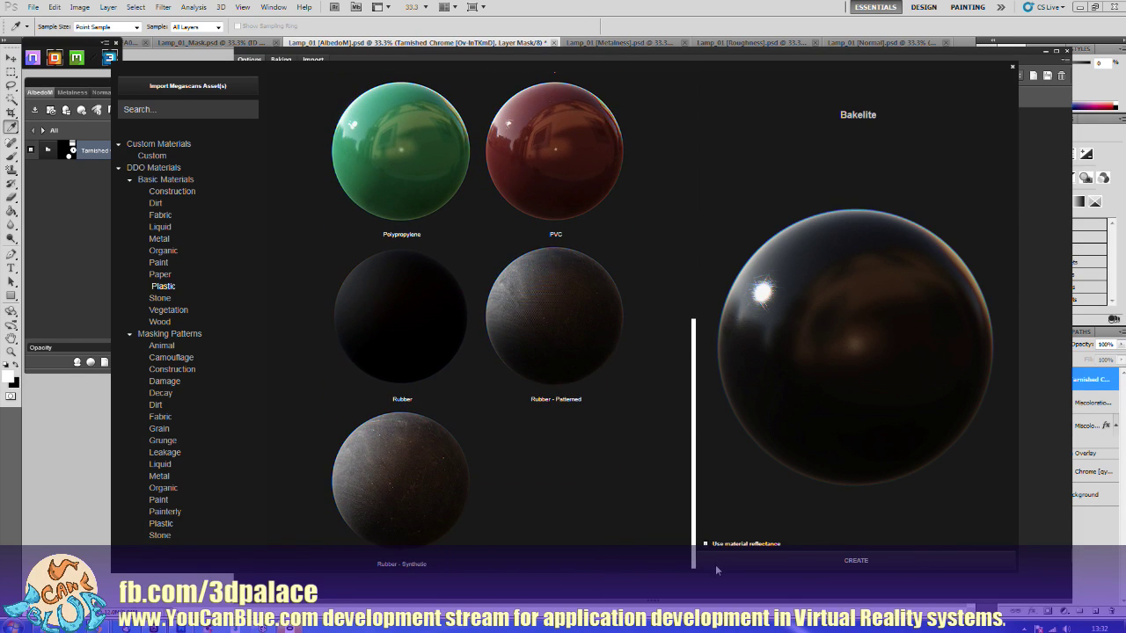
click(162, 276)
click(546, 412)
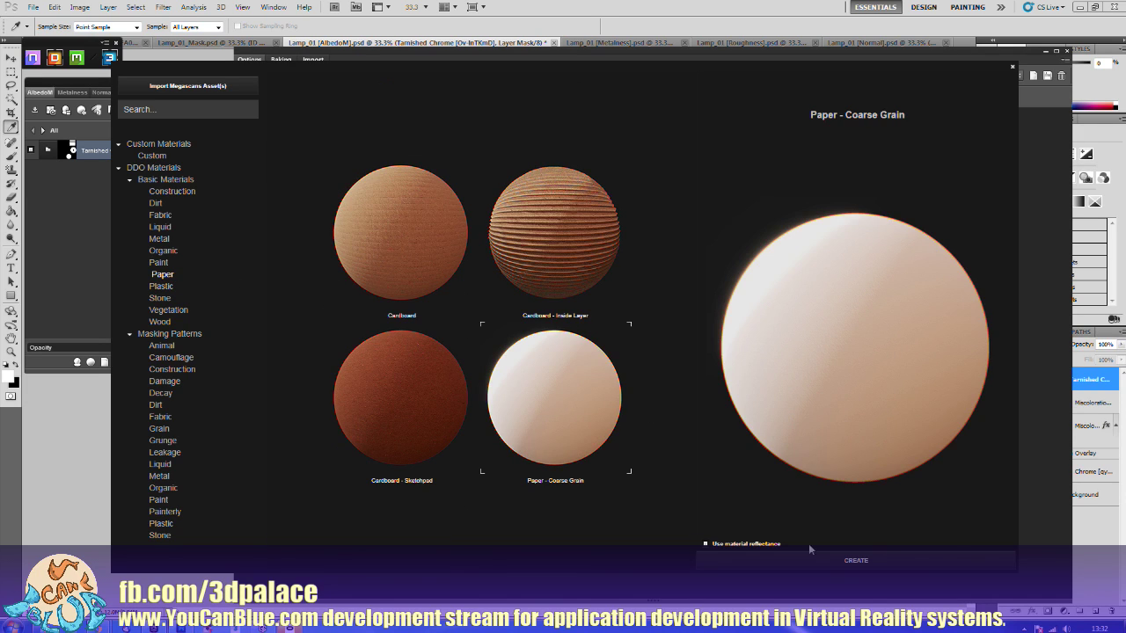
click(829, 560)
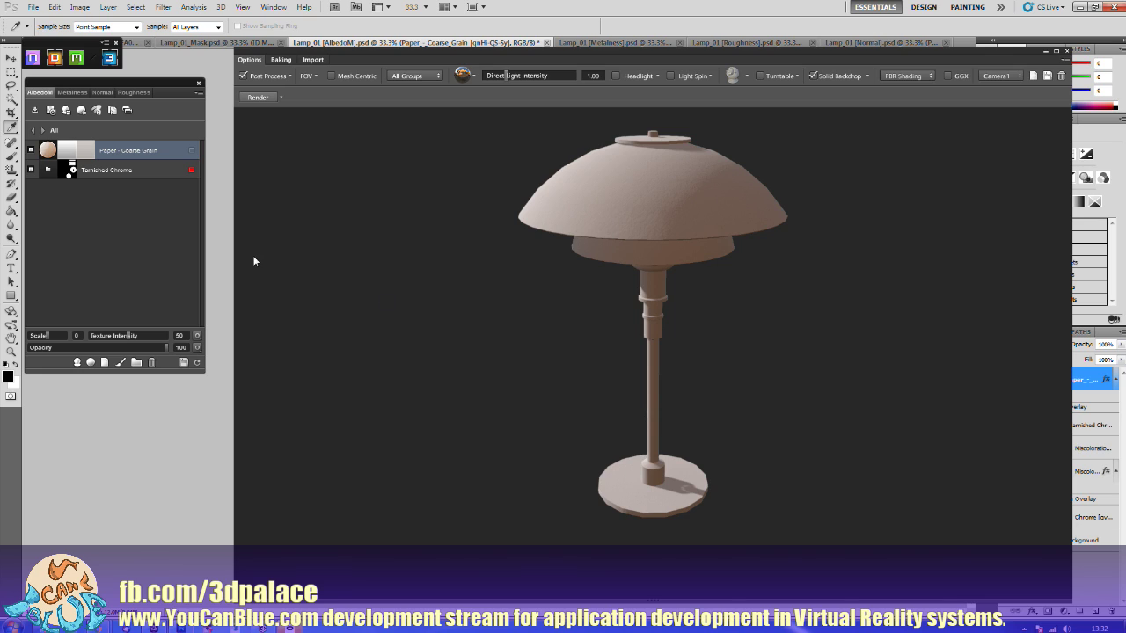
Step: Mask the Paper - Coarse Grain layer to the green material ID and check the shades on the lamp
right_click(48, 151)
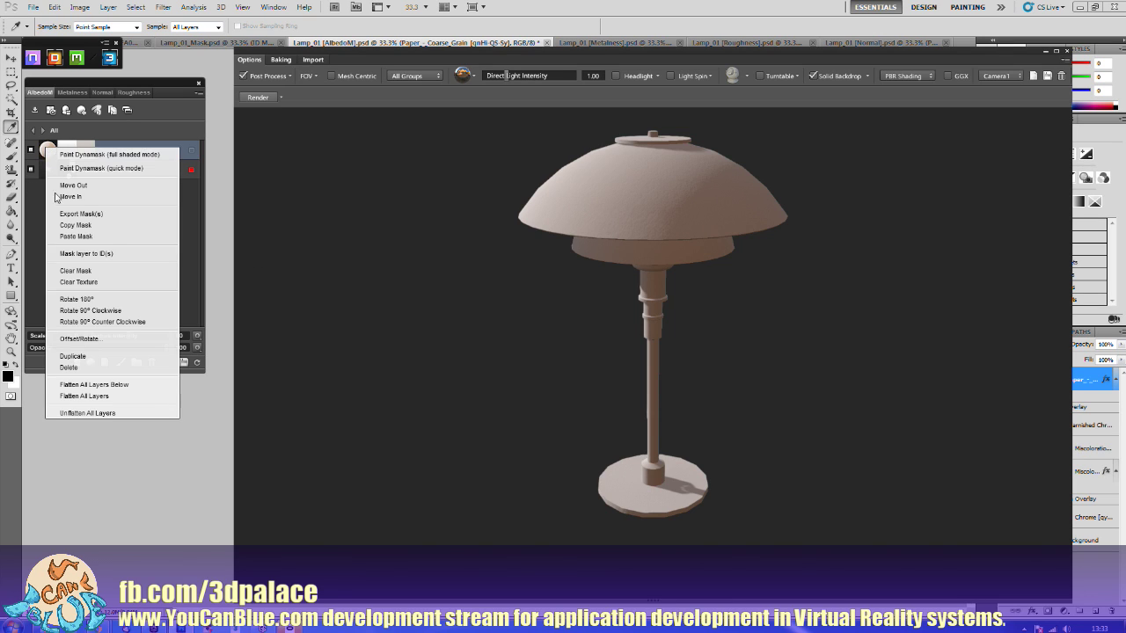
click(84, 253)
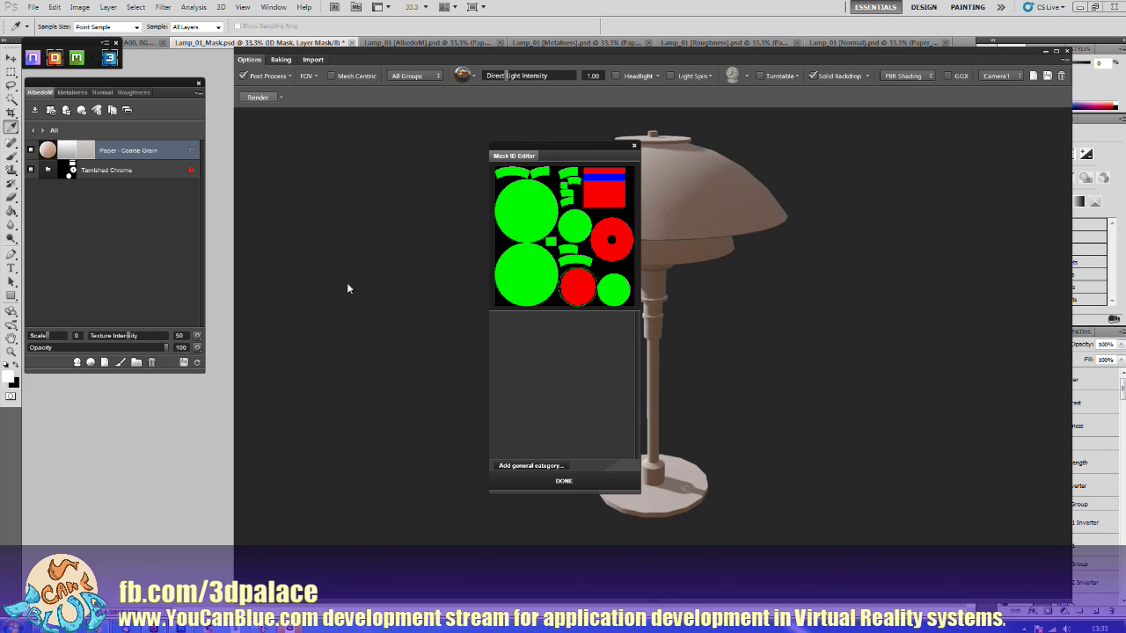
click(515, 284)
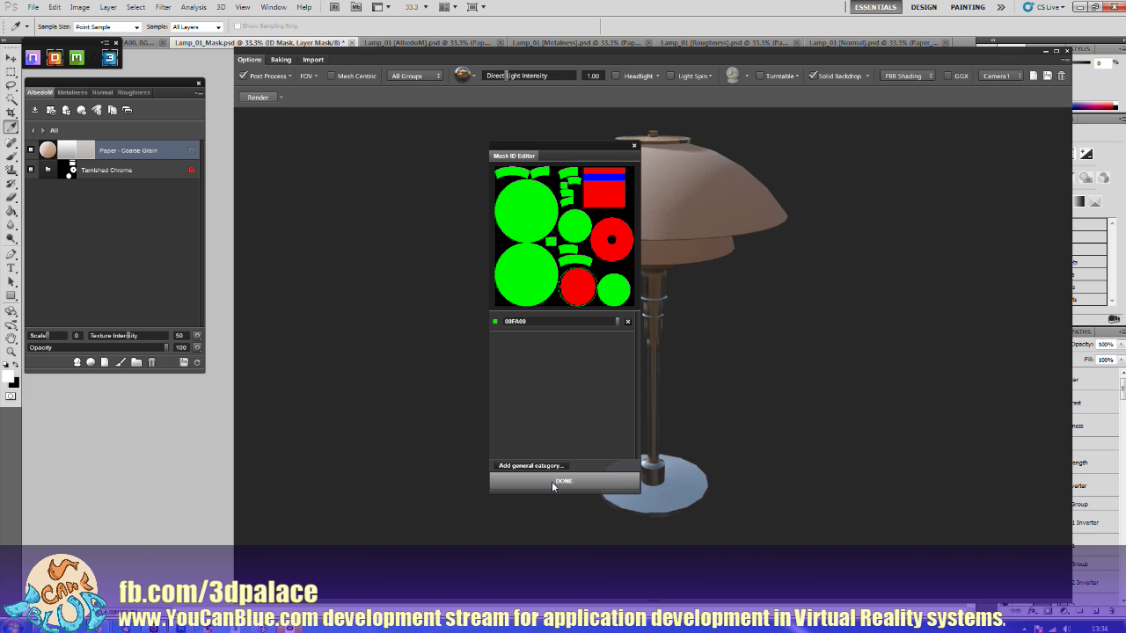
click(552, 483)
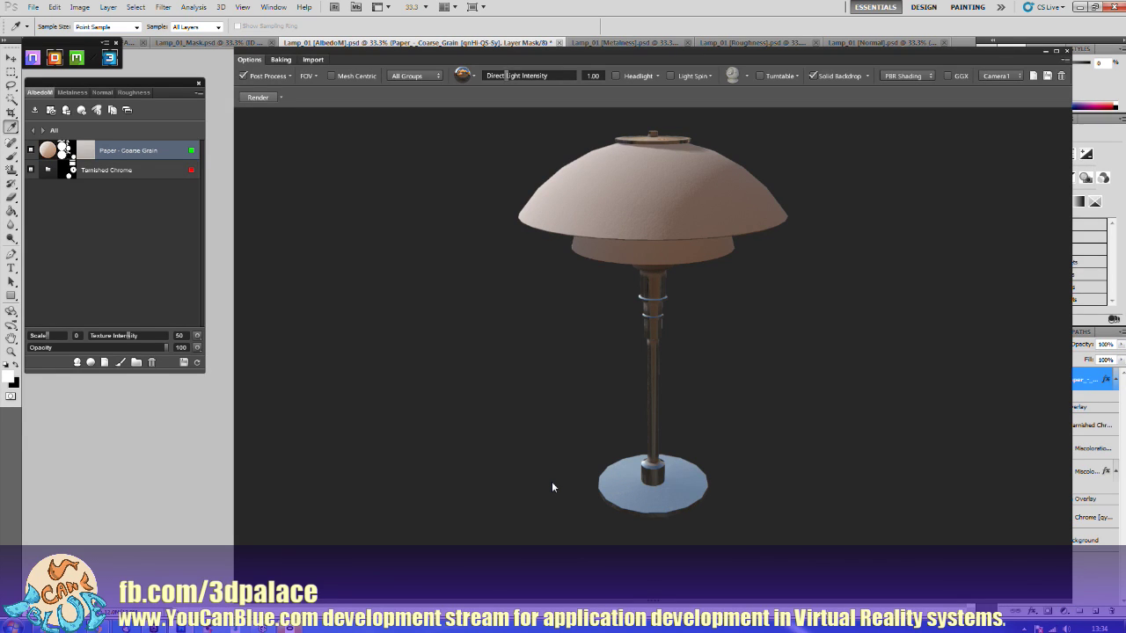
mouse_move(533, 464)
mouse_down()
mouse_move(530, 431)
mouse_move(524, 468)
mouse_up()
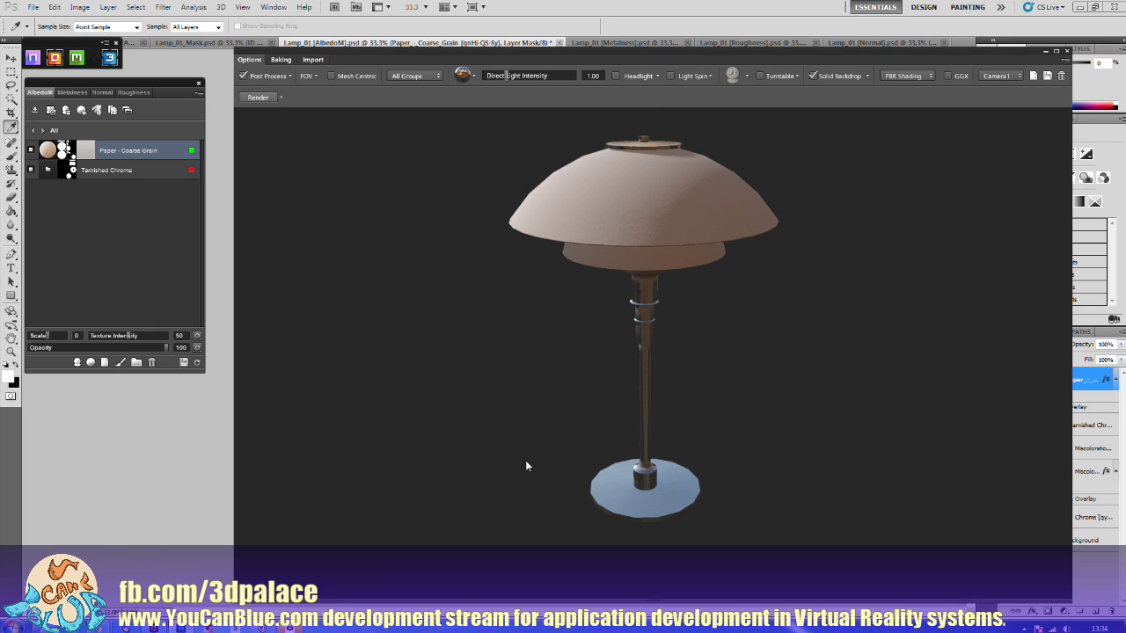
drag(518, 460, 640, 431)
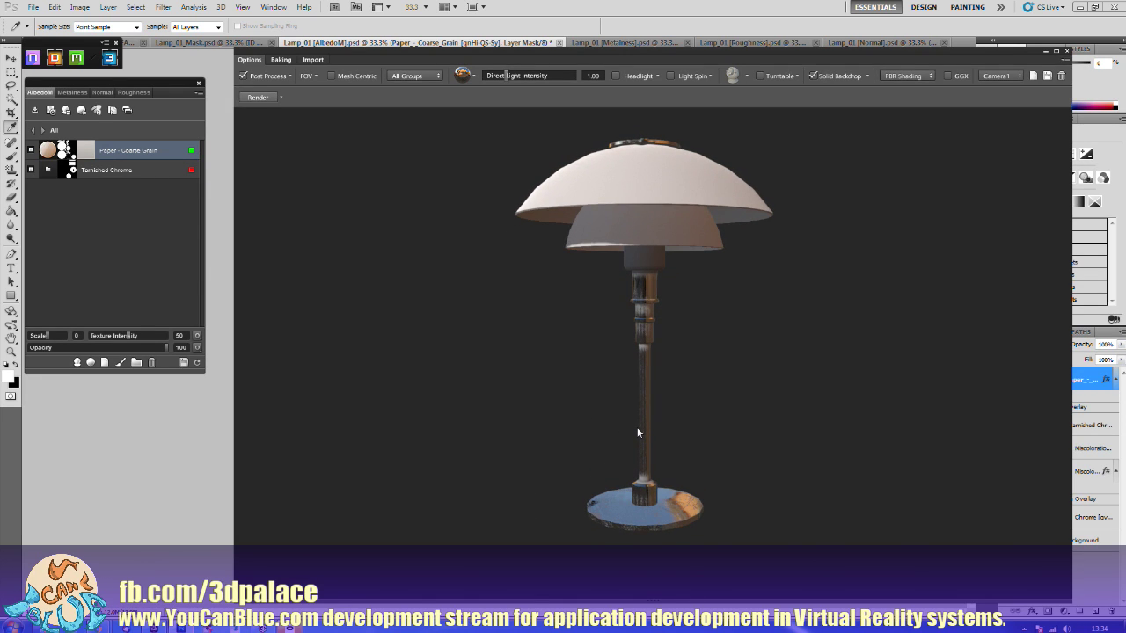
Step: Search the smart material library for glass, add the Window material to the lamp and view it from below
click(79, 363)
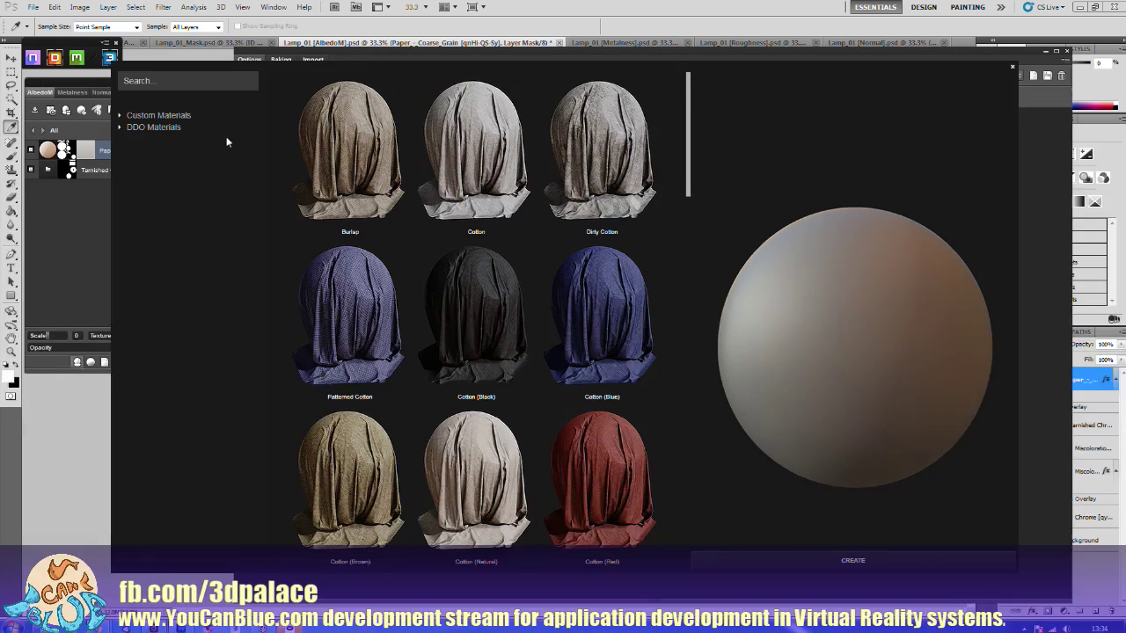
click(208, 82)
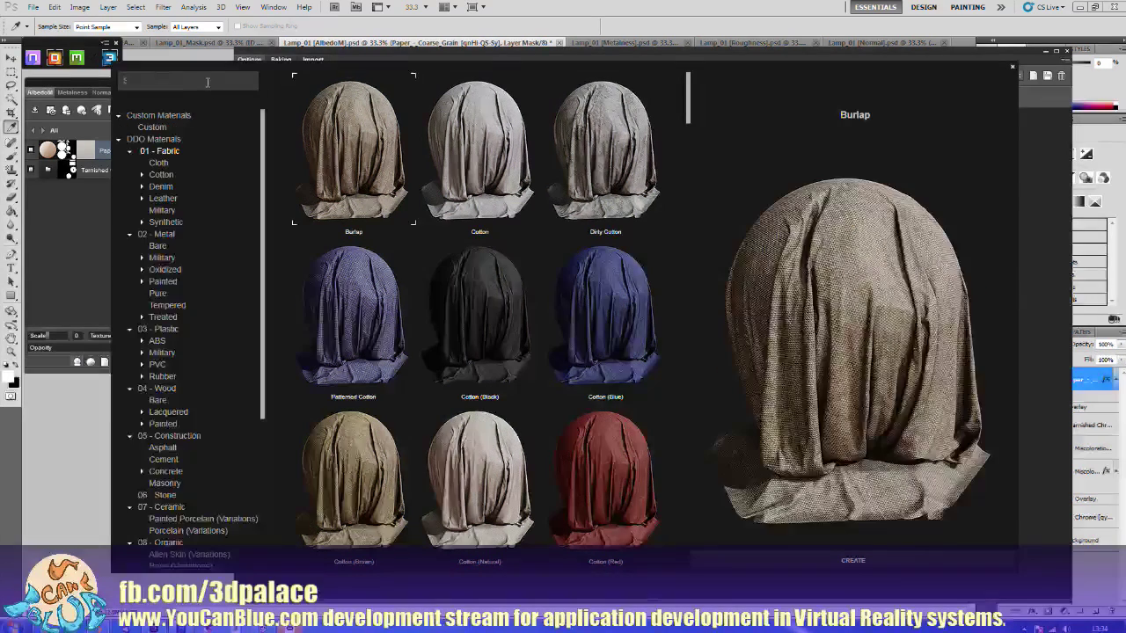
text(glass)
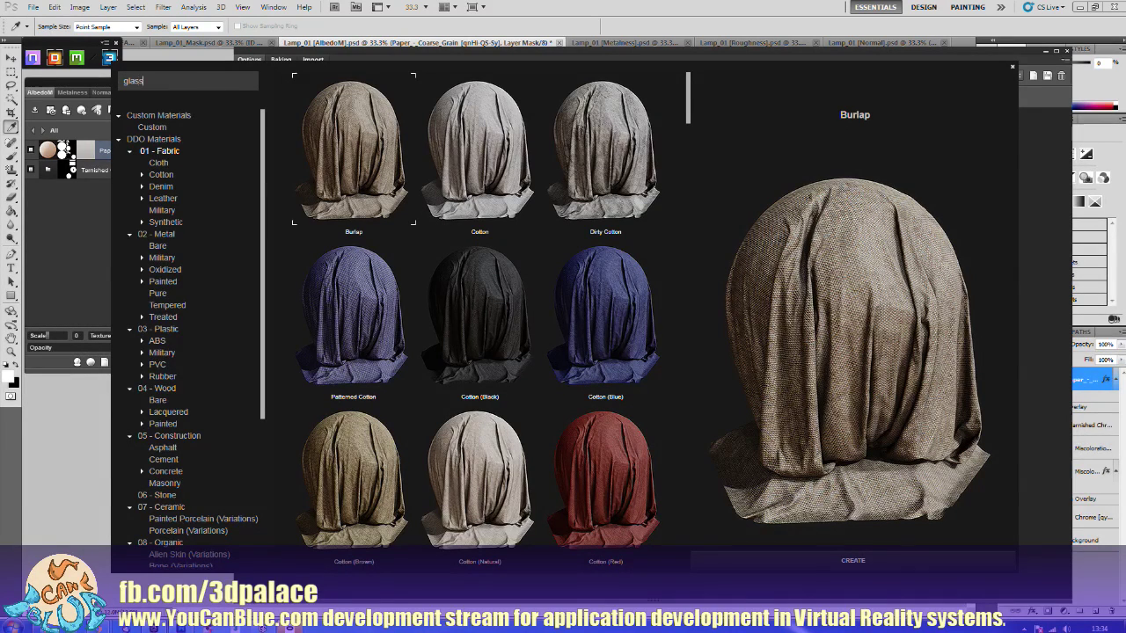
key(Return)
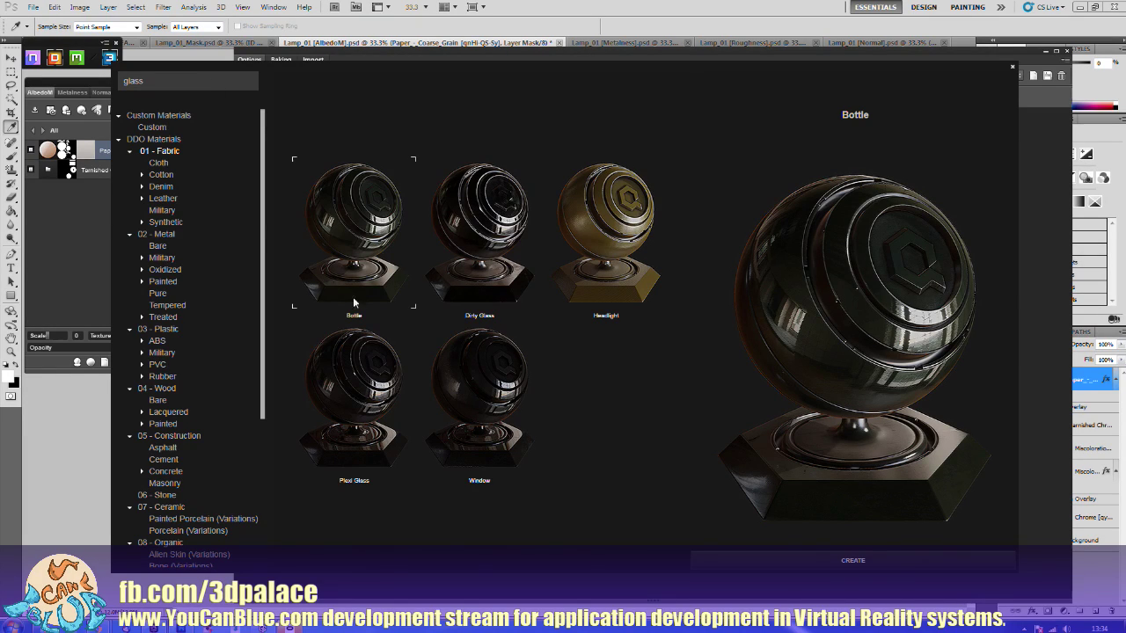
click(487, 356)
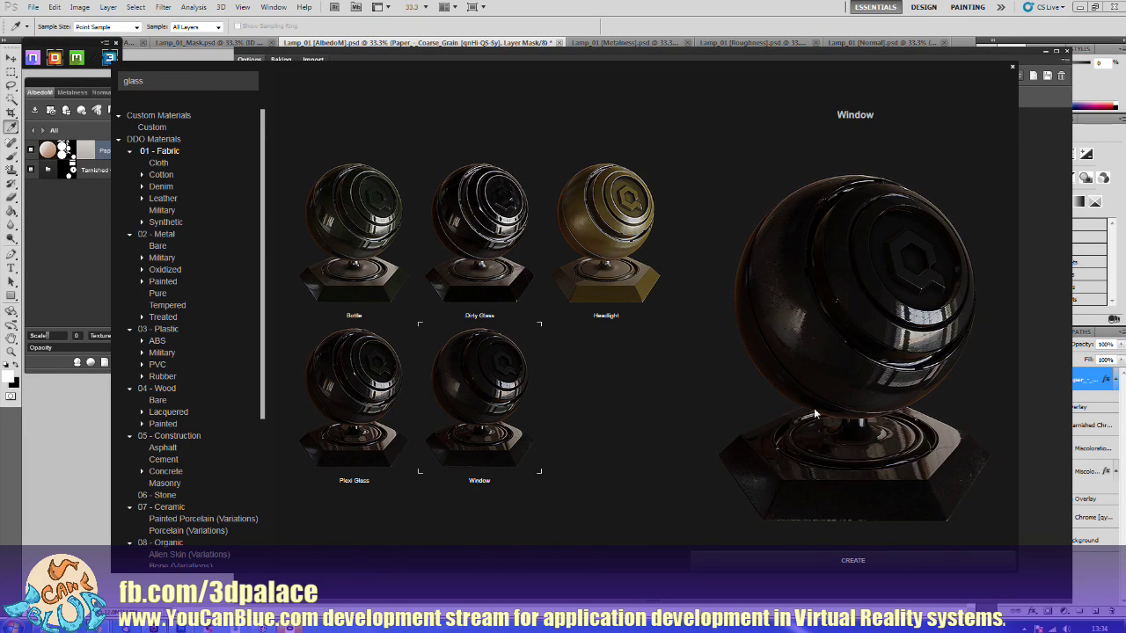
click(816, 561)
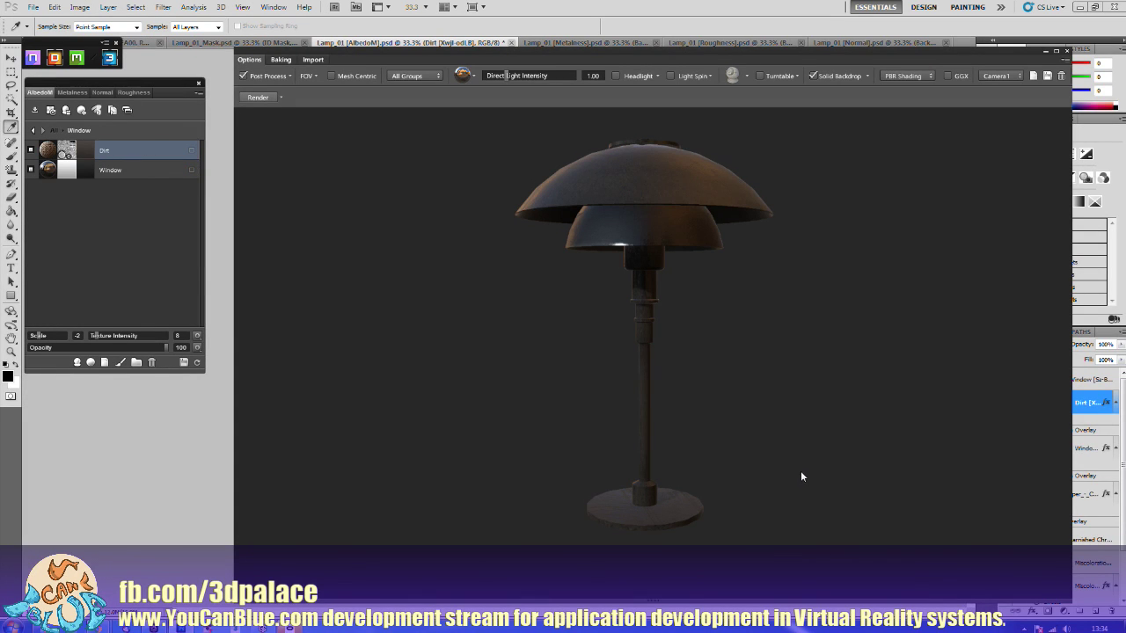
middle_drag(800, 471, 775, 446)
drag(774, 450, 731, 406)
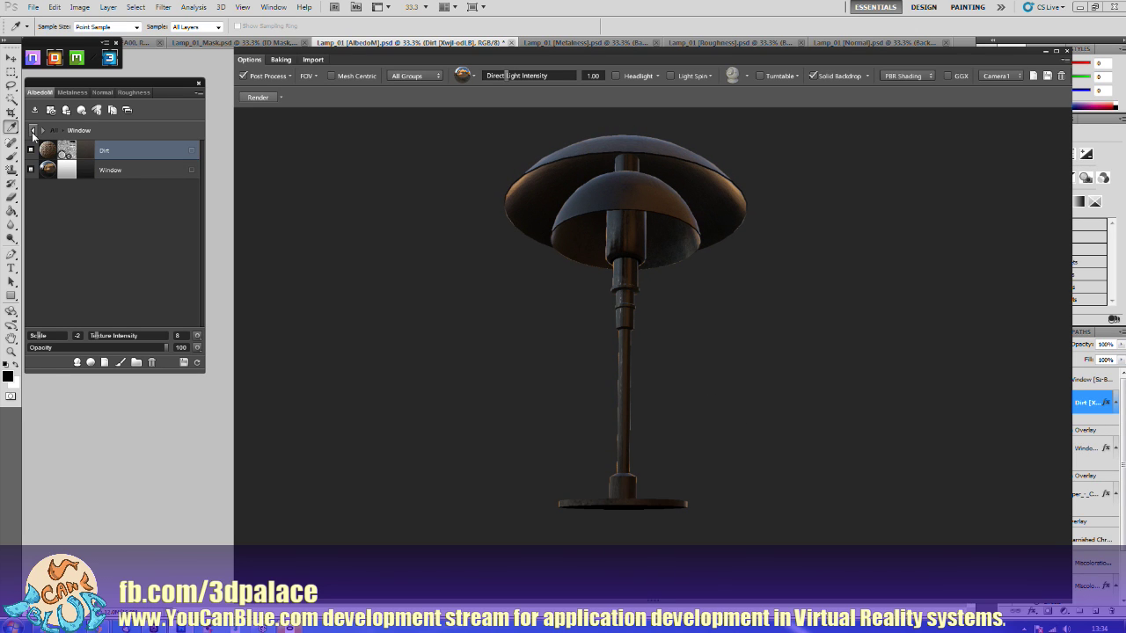
Step: Return to the full layer list, mask the Window group to the blue material ID and inspect the lamp
click(89, 350)
click(34, 130)
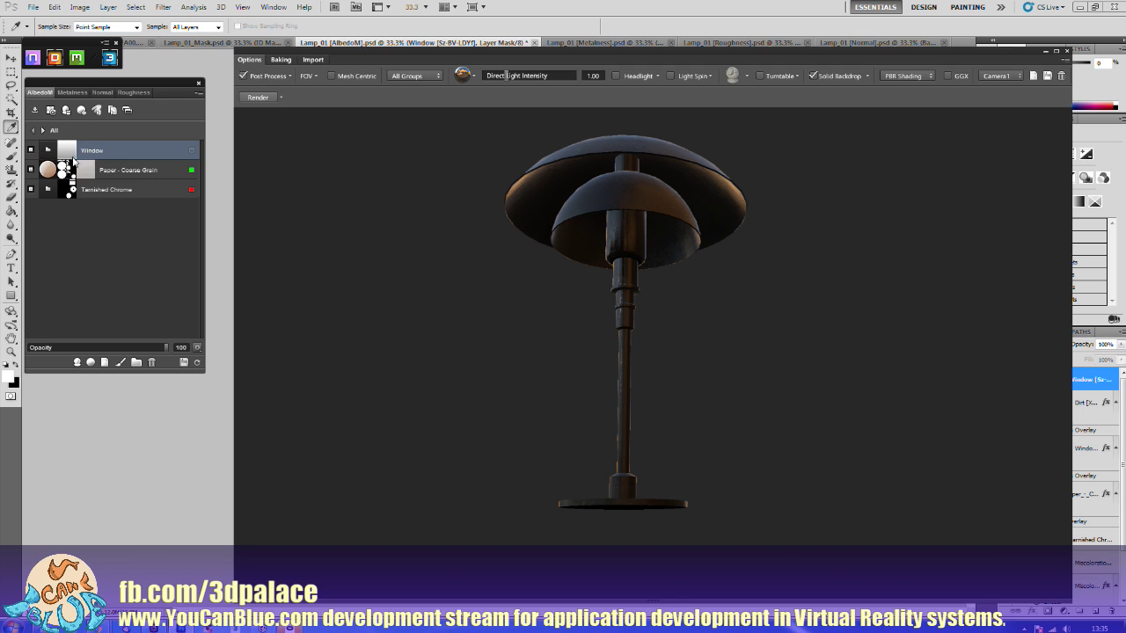
right_click(67, 152)
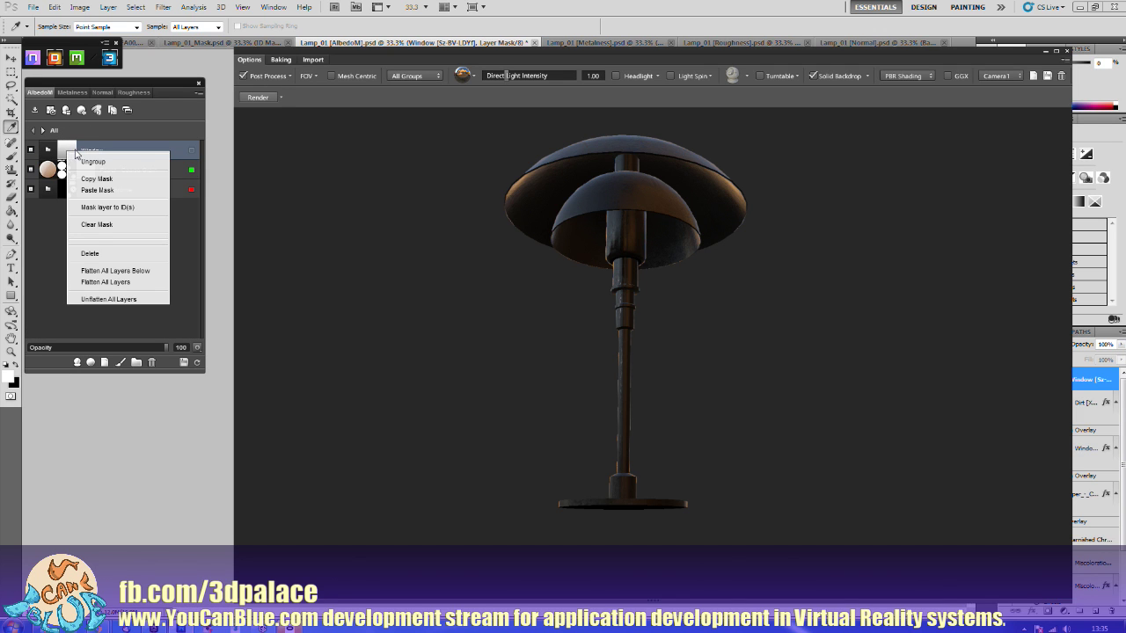
click(101, 208)
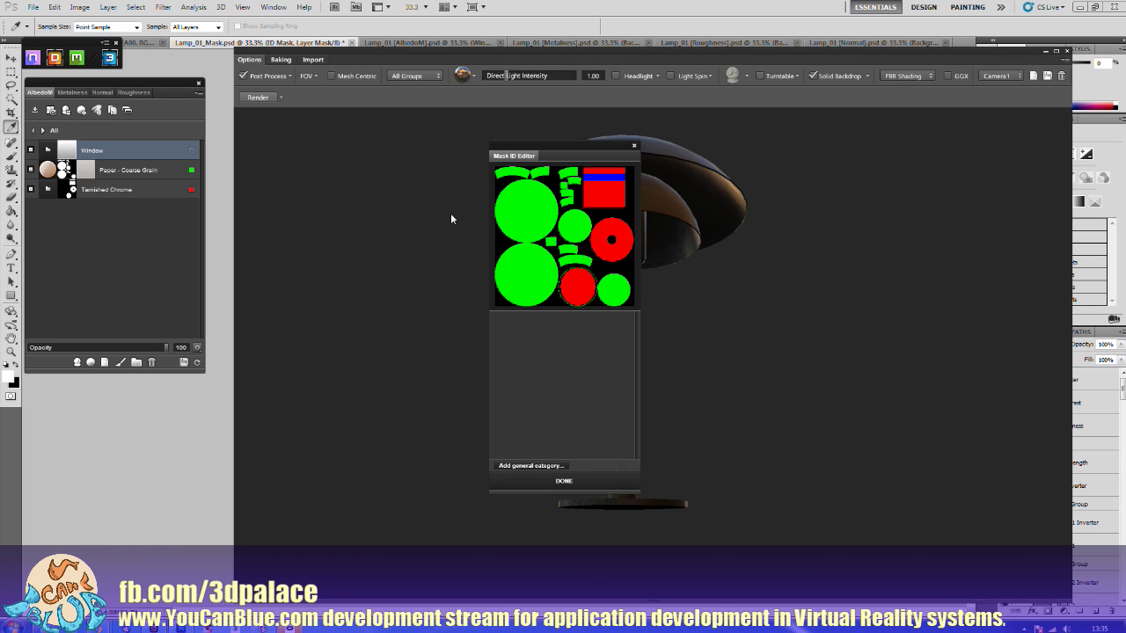
click(587, 179)
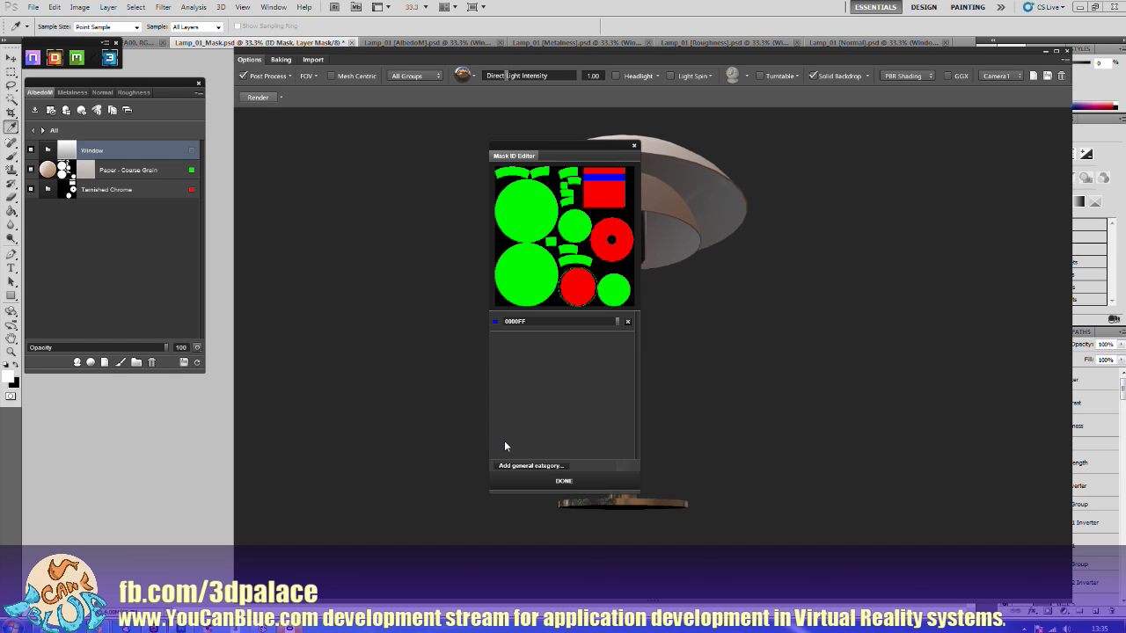
click(526, 480)
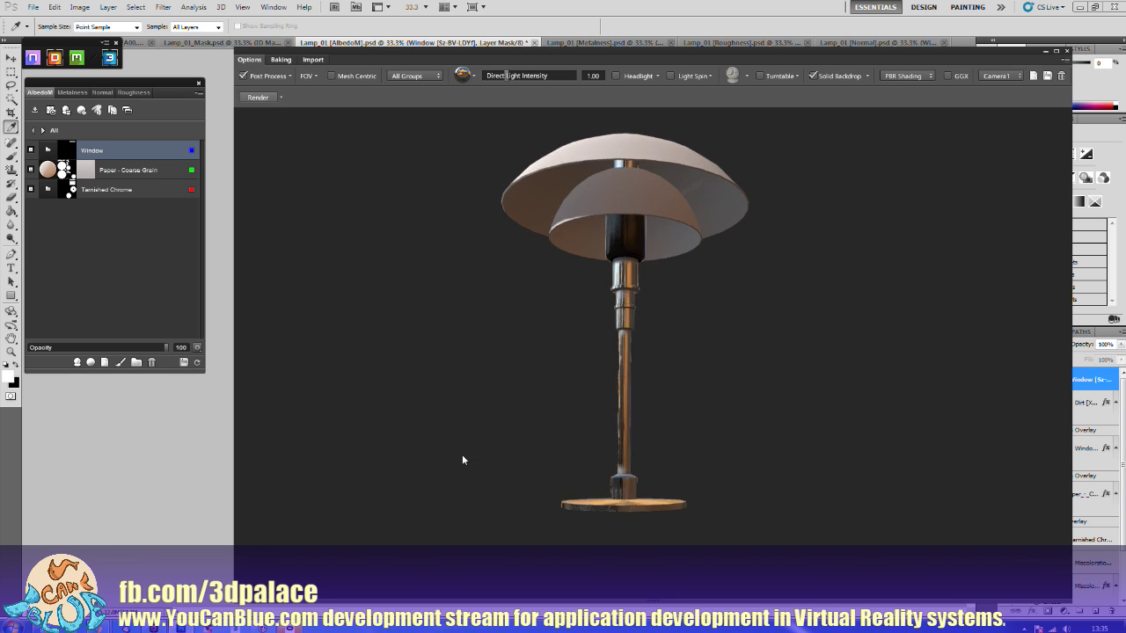
mouse_move(461, 458)
mouse_down()
mouse_move(476, 437)
mouse_move(482, 468)
mouse_move(475, 409)
mouse_move(540, 387)
mouse_move(668, 417)
mouse_move(686, 461)
mouse_move(614, 461)
mouse_move(612, 483)
mouse_move(625, 457)
mouse_up()
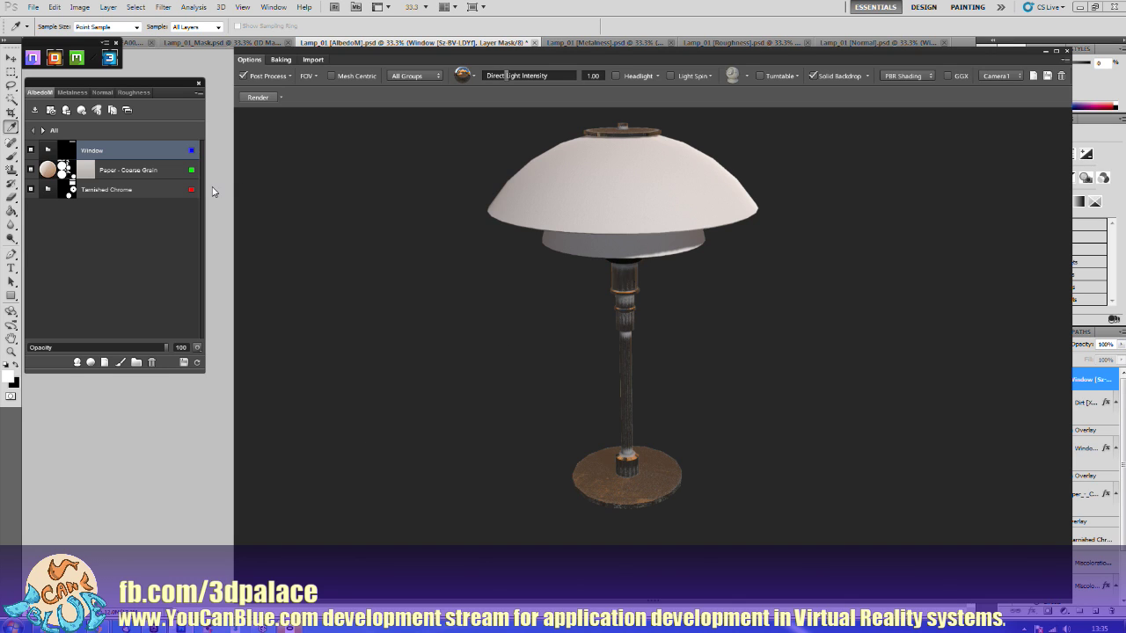
Step: Set the export path to F:/stuff/Lamp_01/SmallLamp and export all of the lamp's materials
drag(369, 318, 377, 320)
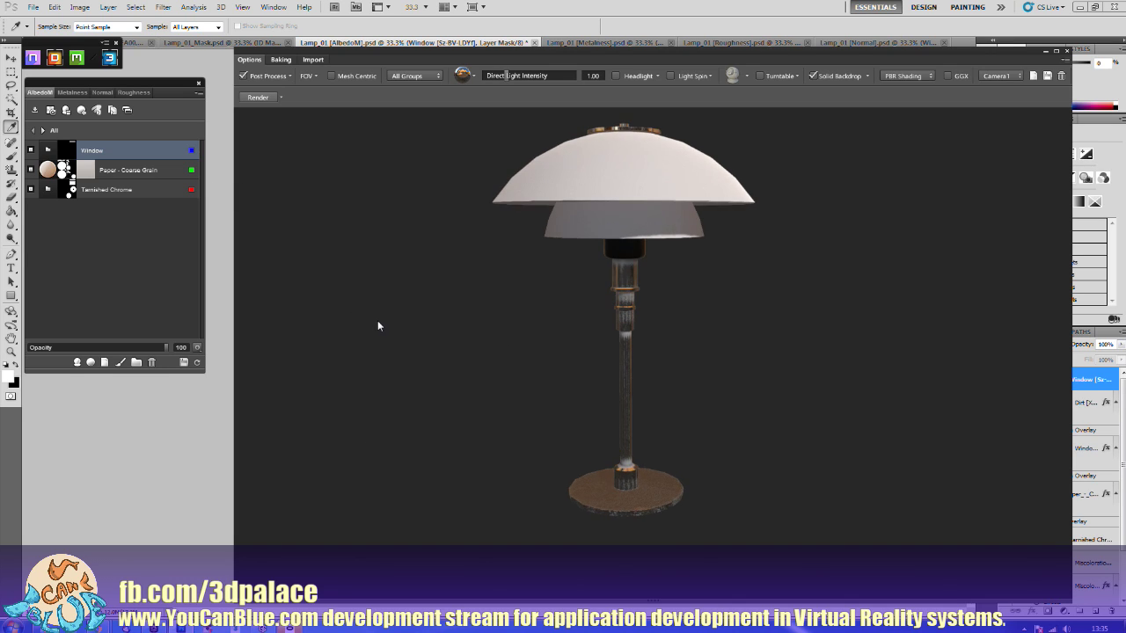
click(34, 111)
click(34, 109)
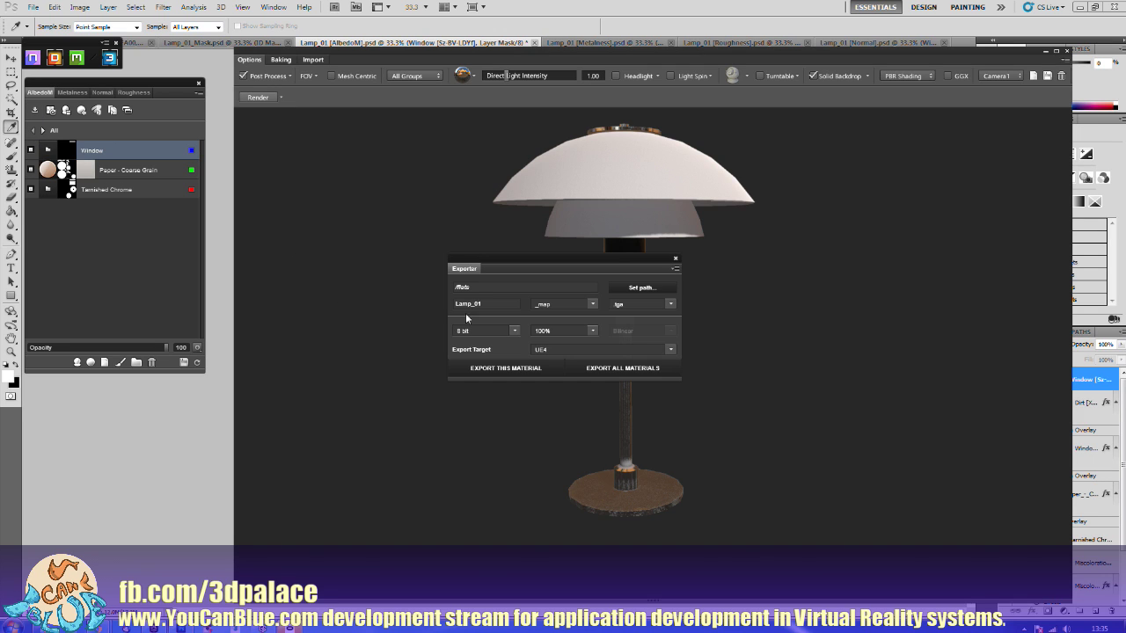
click(618, 284)
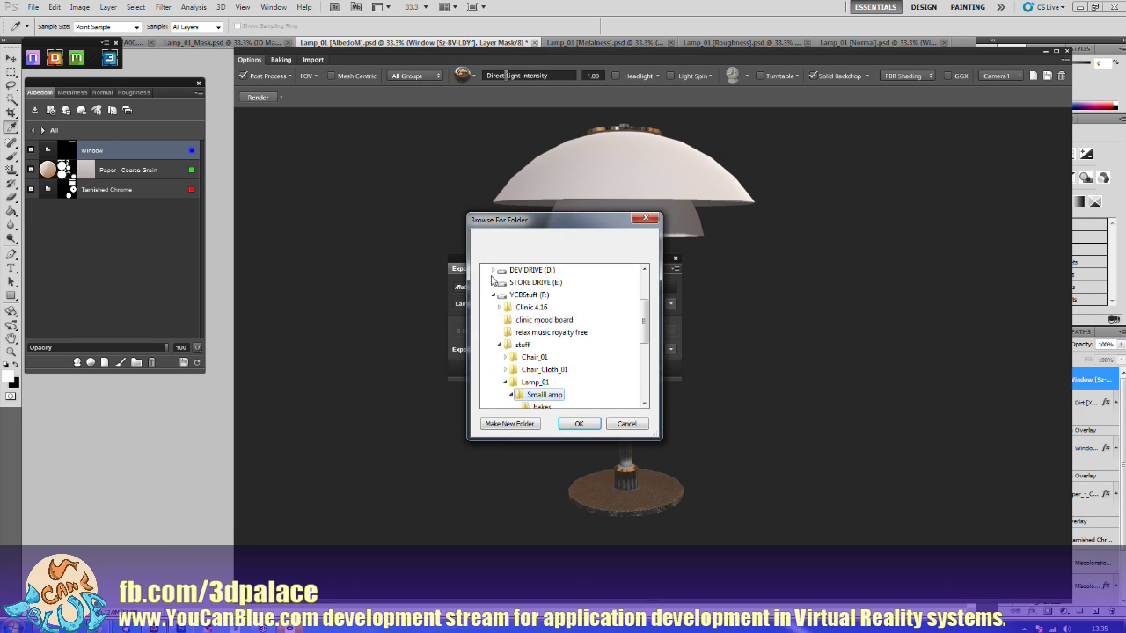
click(567, 420)
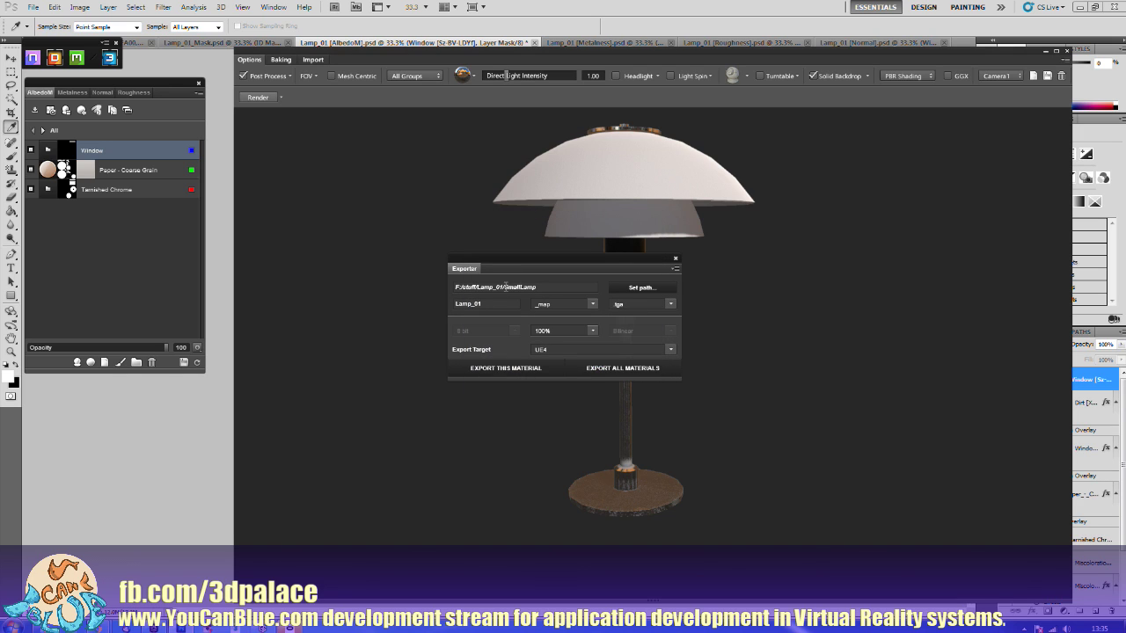
click(620, 369)
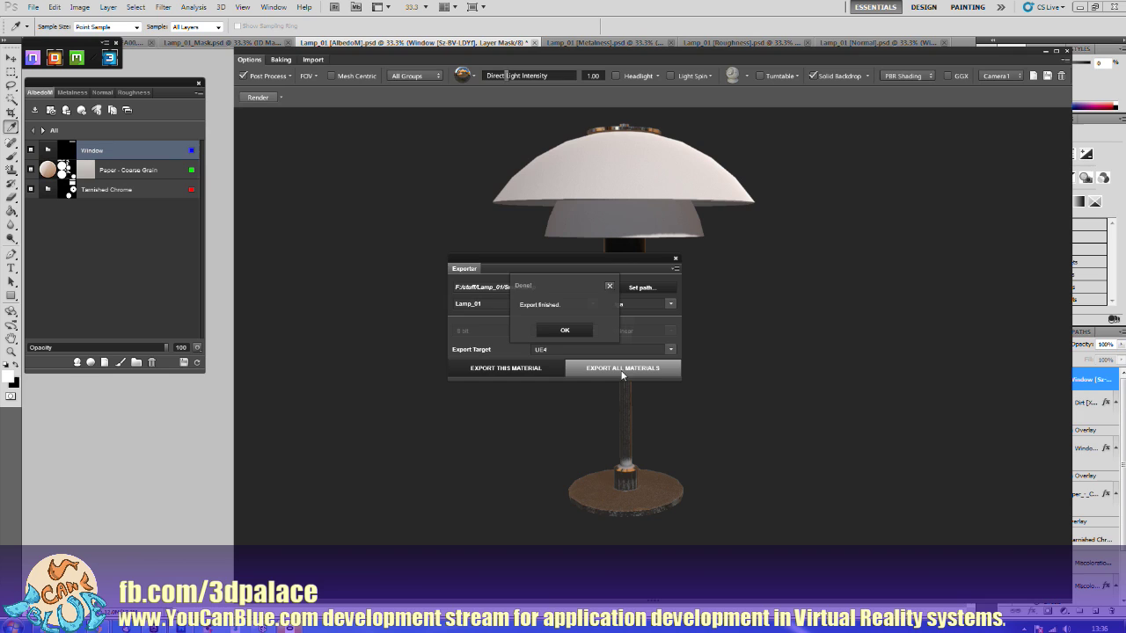
click(563, 331)
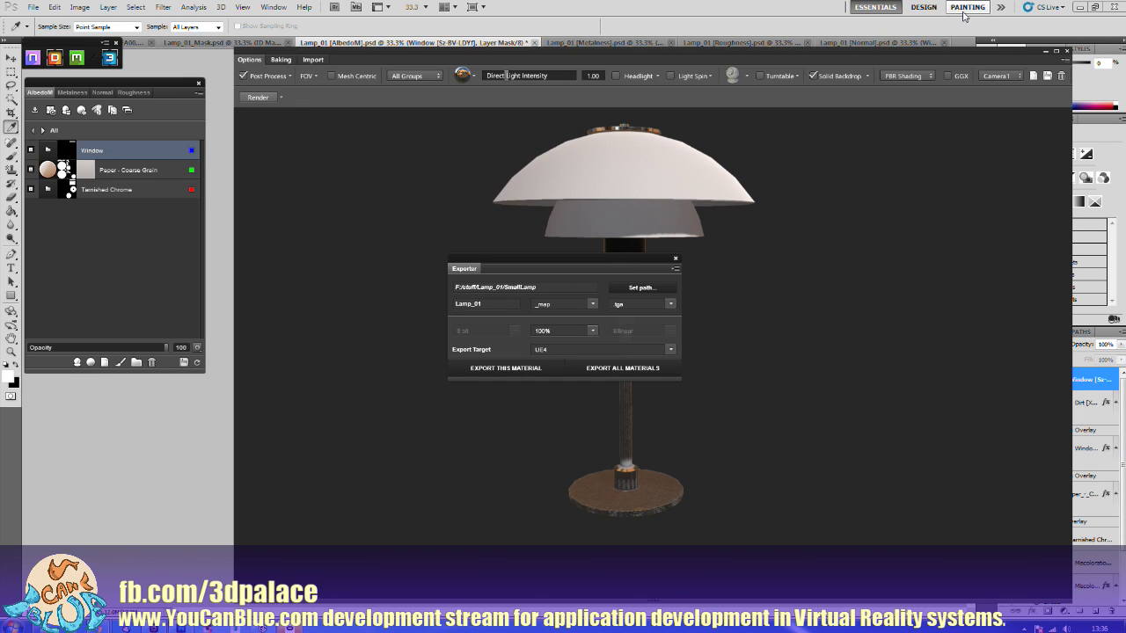
Step: Close the 3D preview and the exporter, and close all open lamp documents without saving any changes
click(1067, 53)
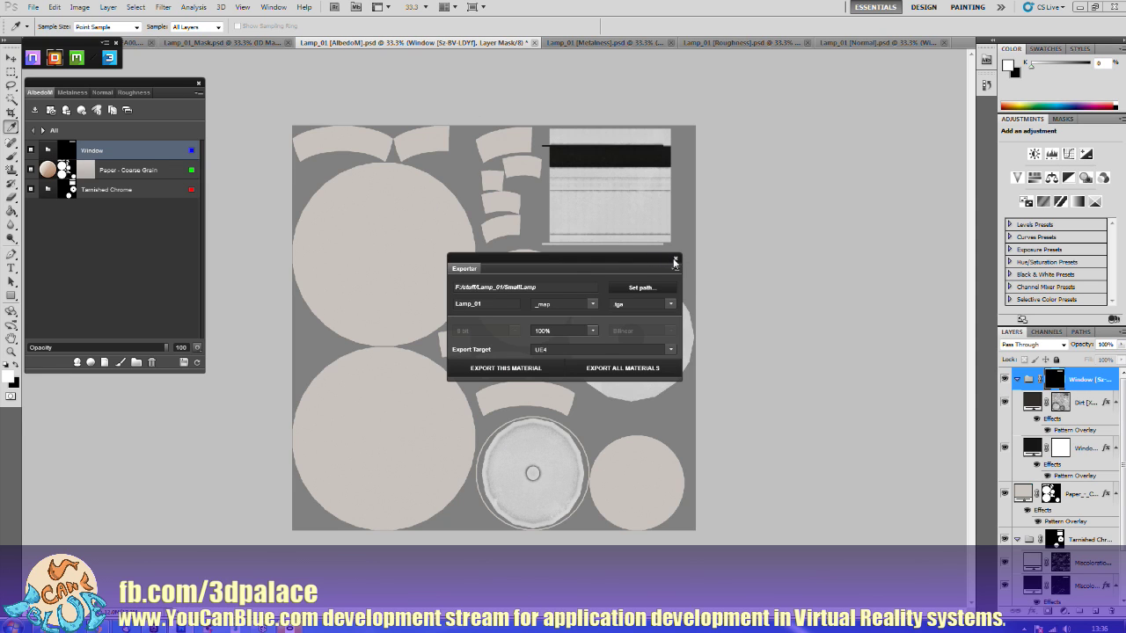
click(674, 258)
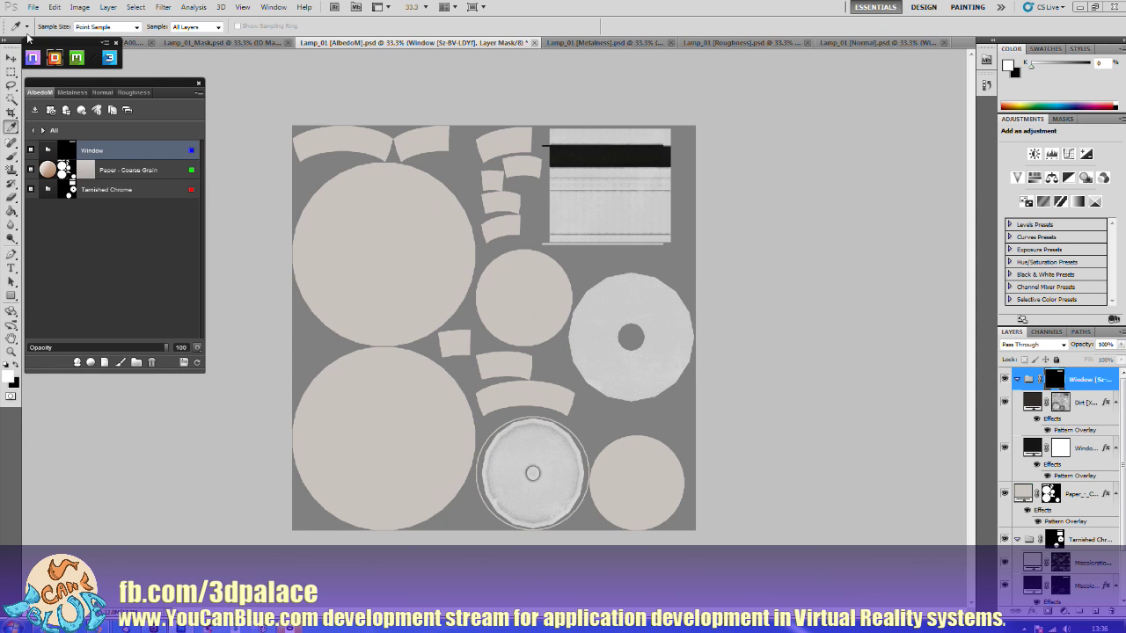
click(32, 8)
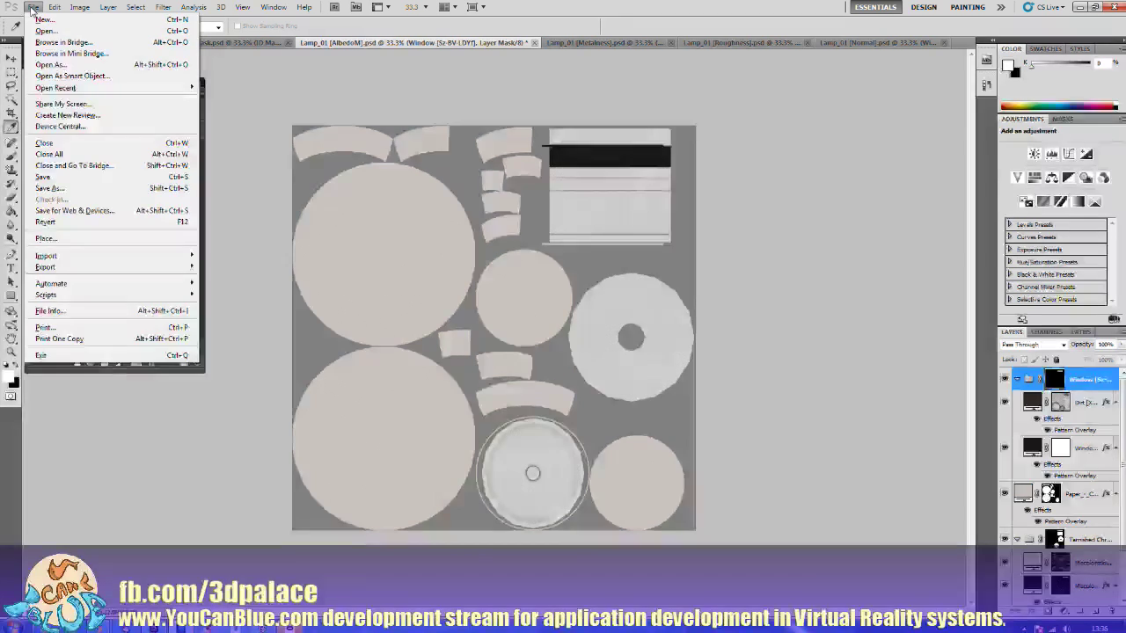
click(61, 155)
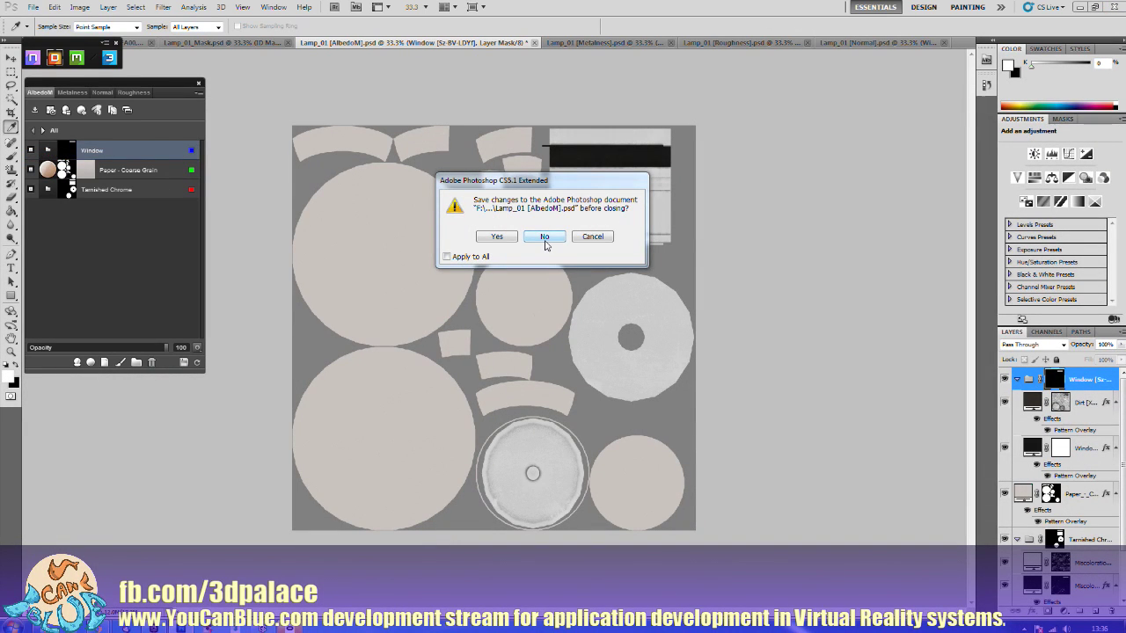
click(488, 257)
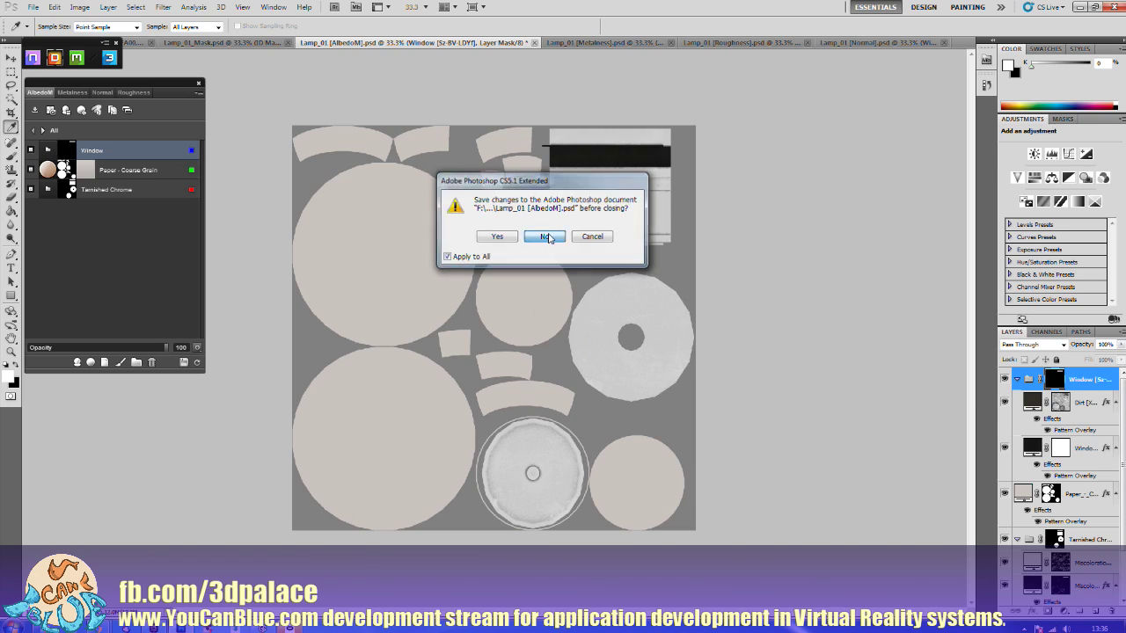
click(545, 236)
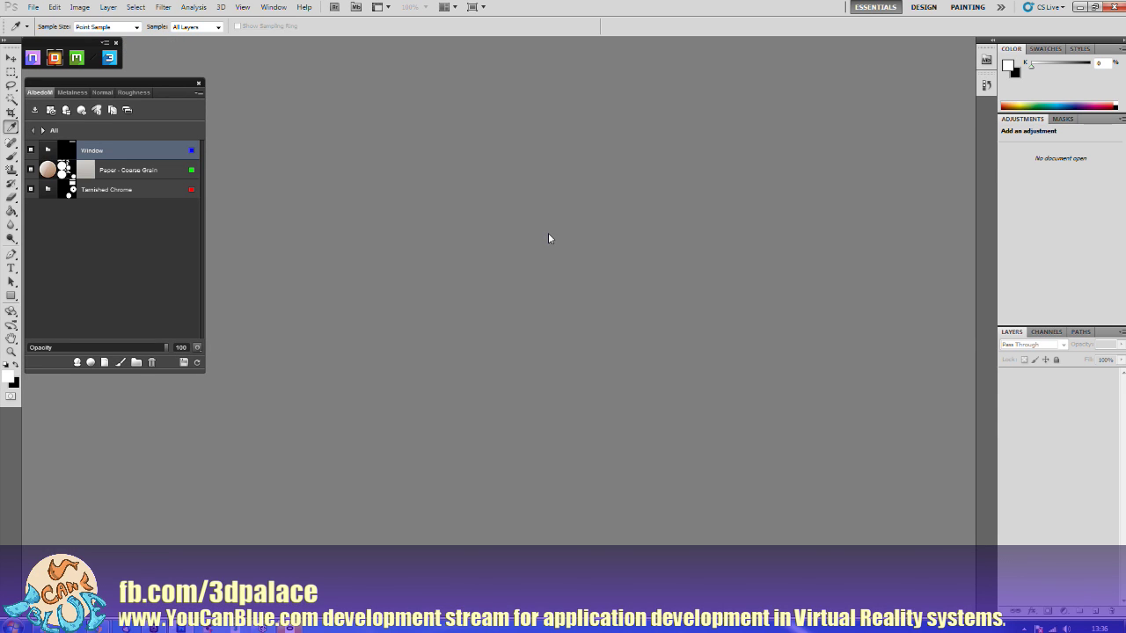
Step: Close the remaining Quixel windows and quit Photoshop
click(198, 83)
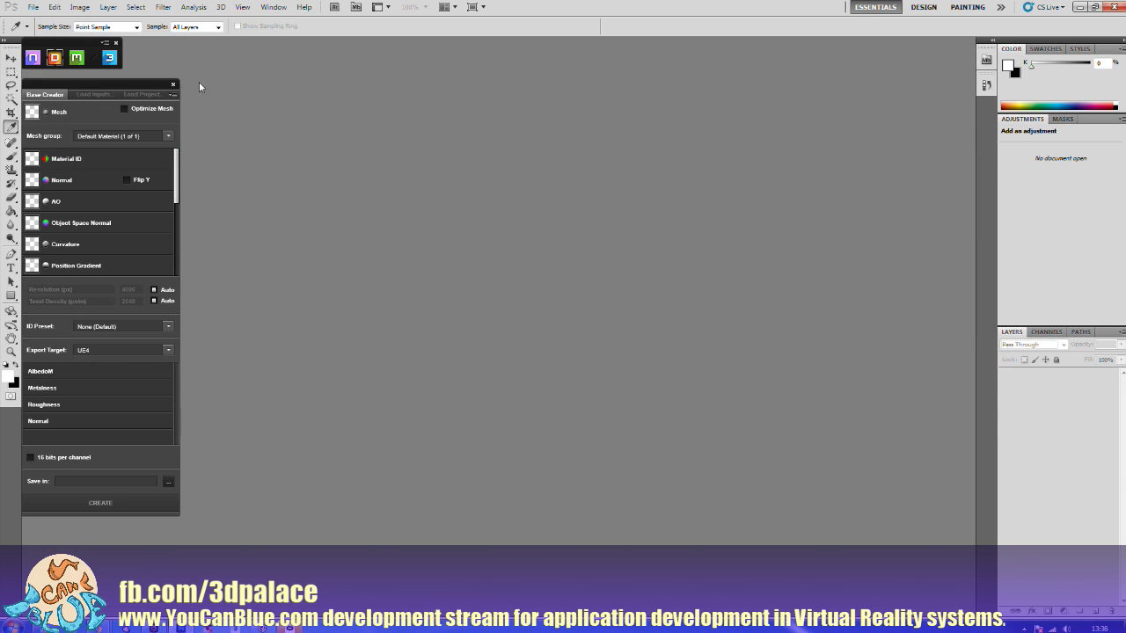
click(173, 84)
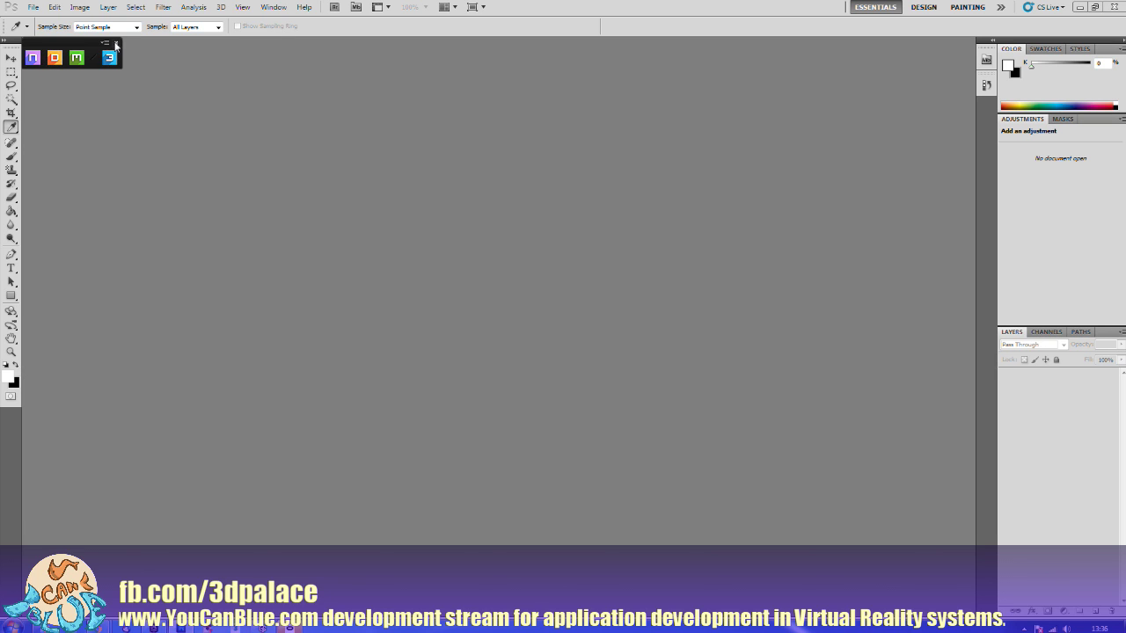
click(115, 44)
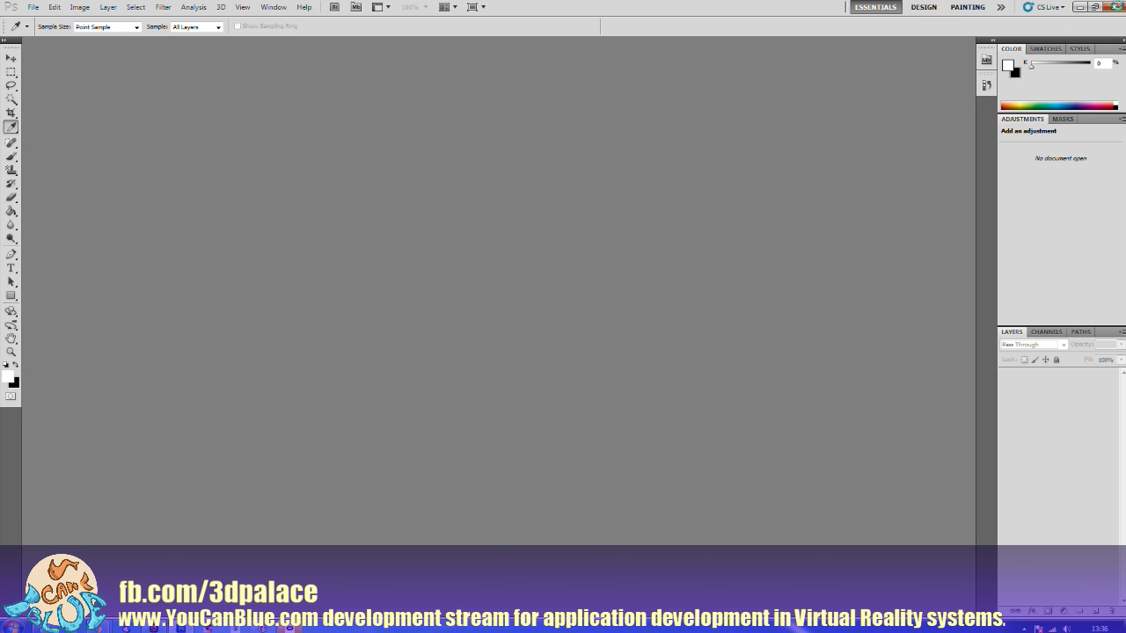
click(1117, 6)
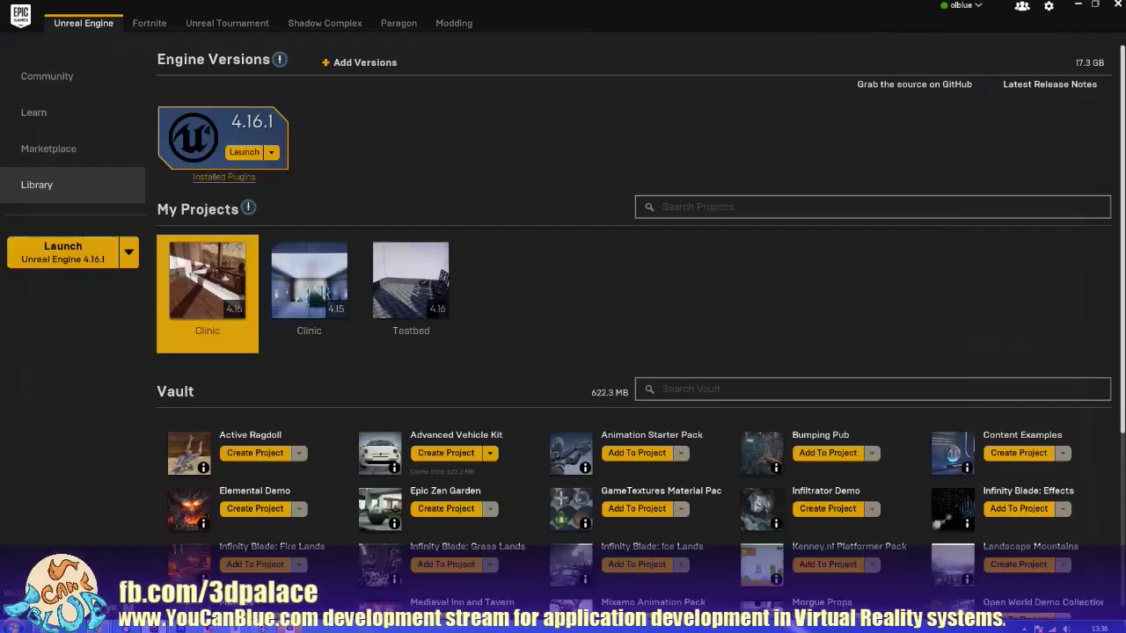
Step: Switch to the Epic Games Launcher, open the 4.16 Clinic project and load the construction_area map from the Maps folder
double_click(201, 273)
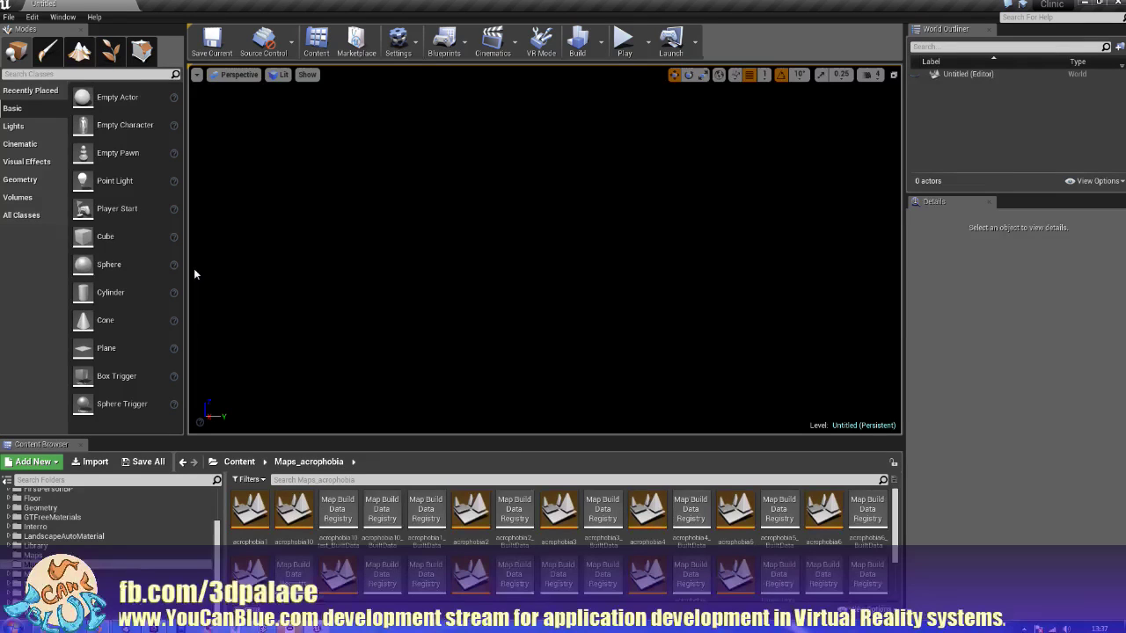
click(240, 462)
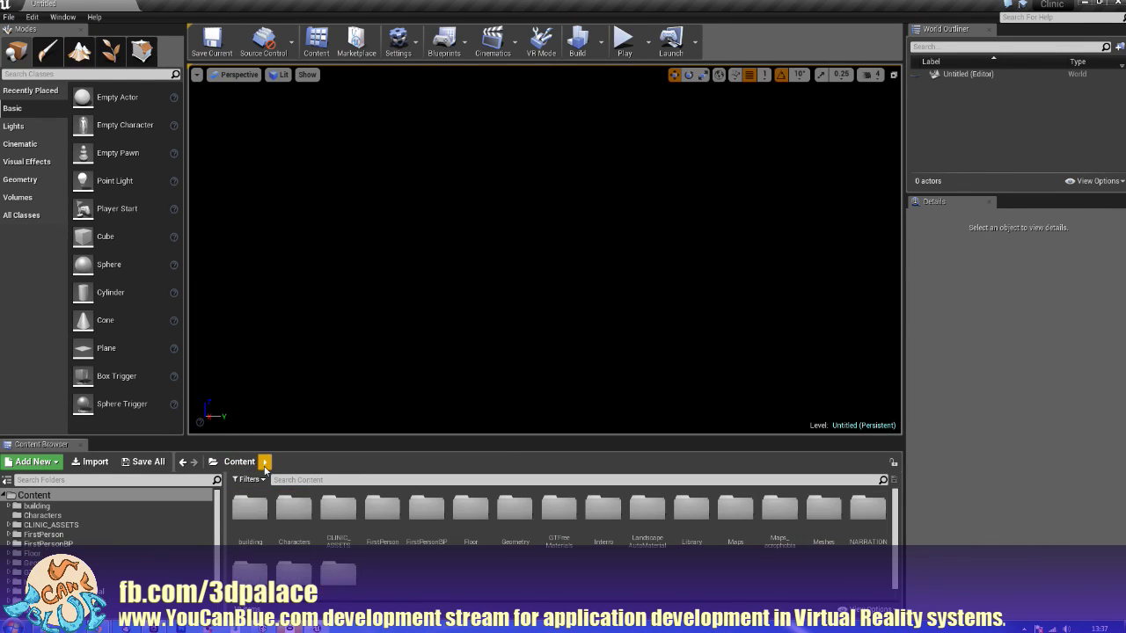
double_click(734, 510)
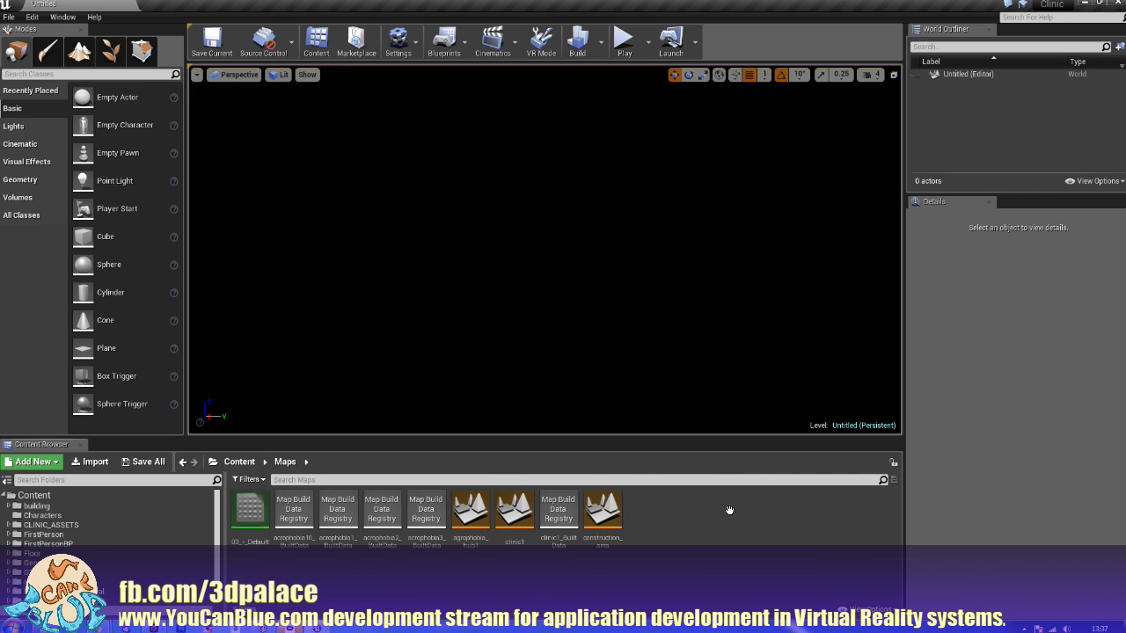
double_click(618, 506)
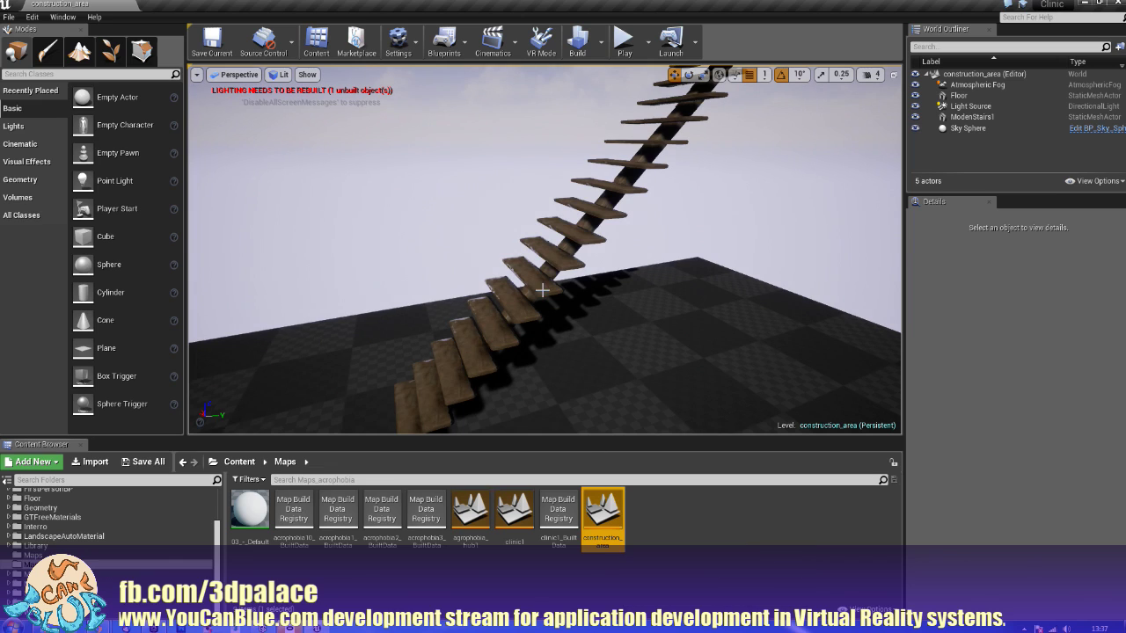
Step: Delete the staircase and place Modern_Table_Center_01 and Modern_Table_Support from the CLINIC_ASSETS Meshes folder together on the floor
click(543, 290)
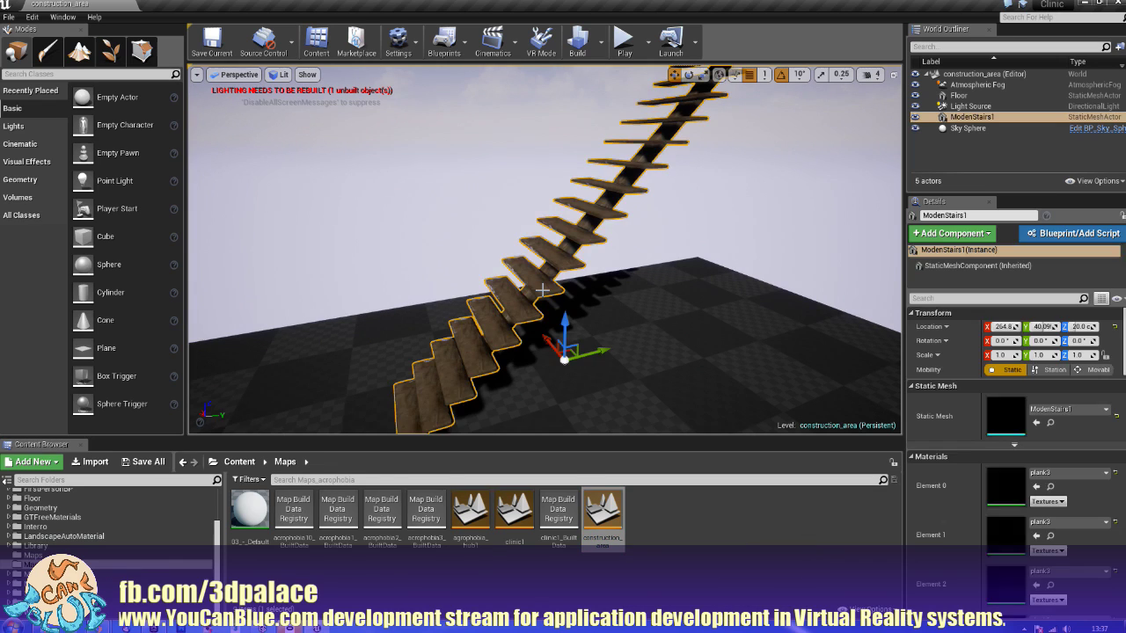
key(Delete)
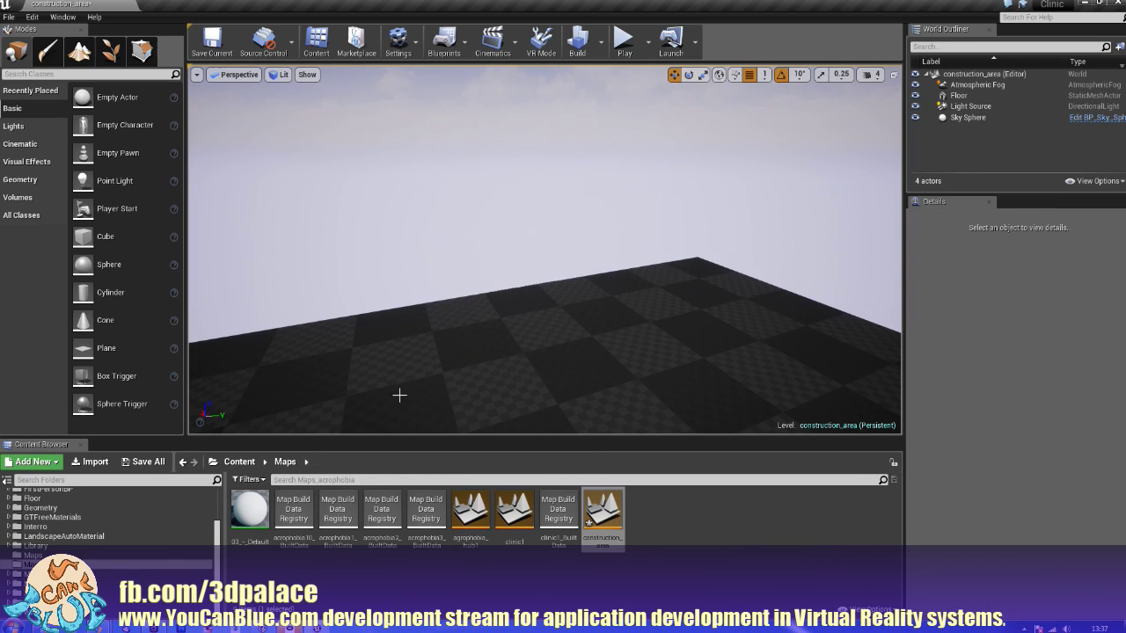
click(226, 459)
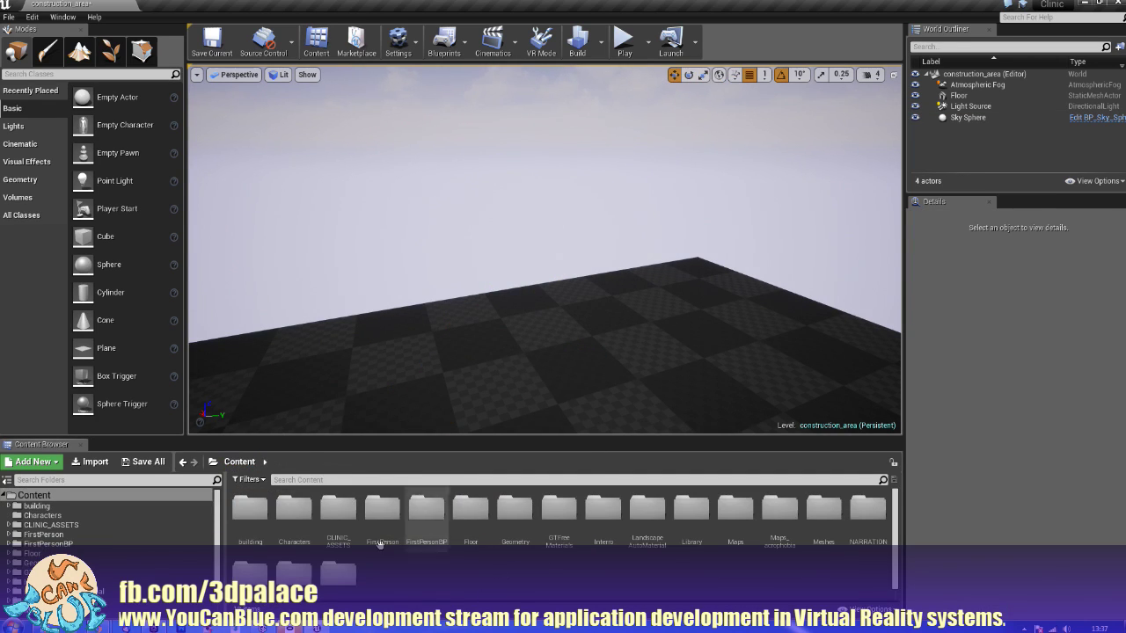
double_click(337, 509)
click(517, 514)
double_click(518, 515)
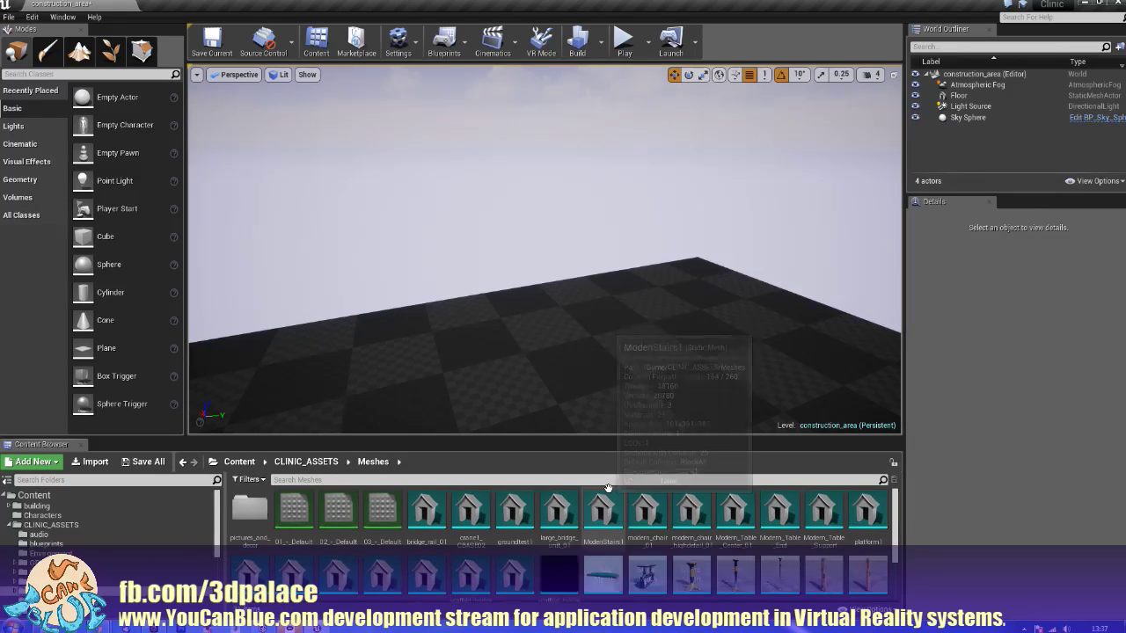
click(823, 510)
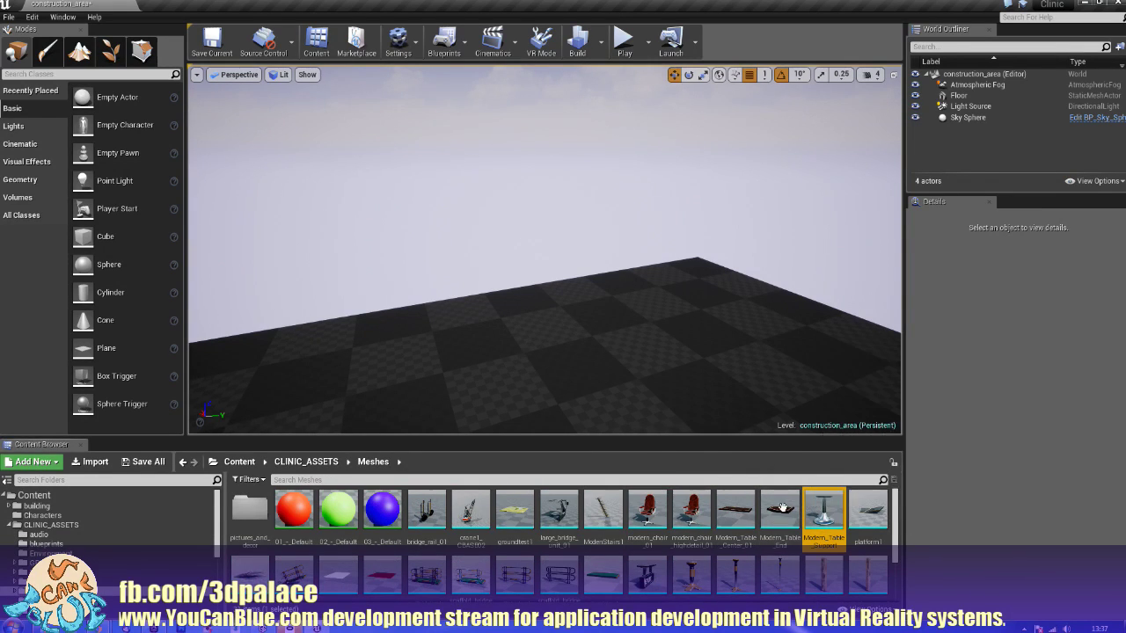
ctrl+click(734, 508)
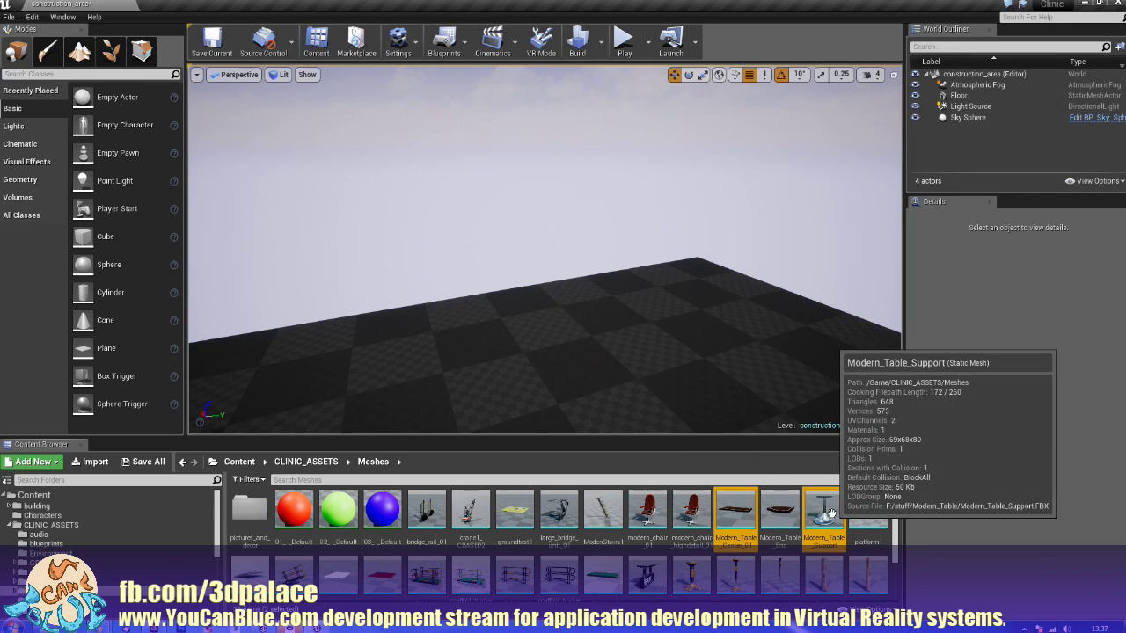
drag(831, 510, 582, 366)
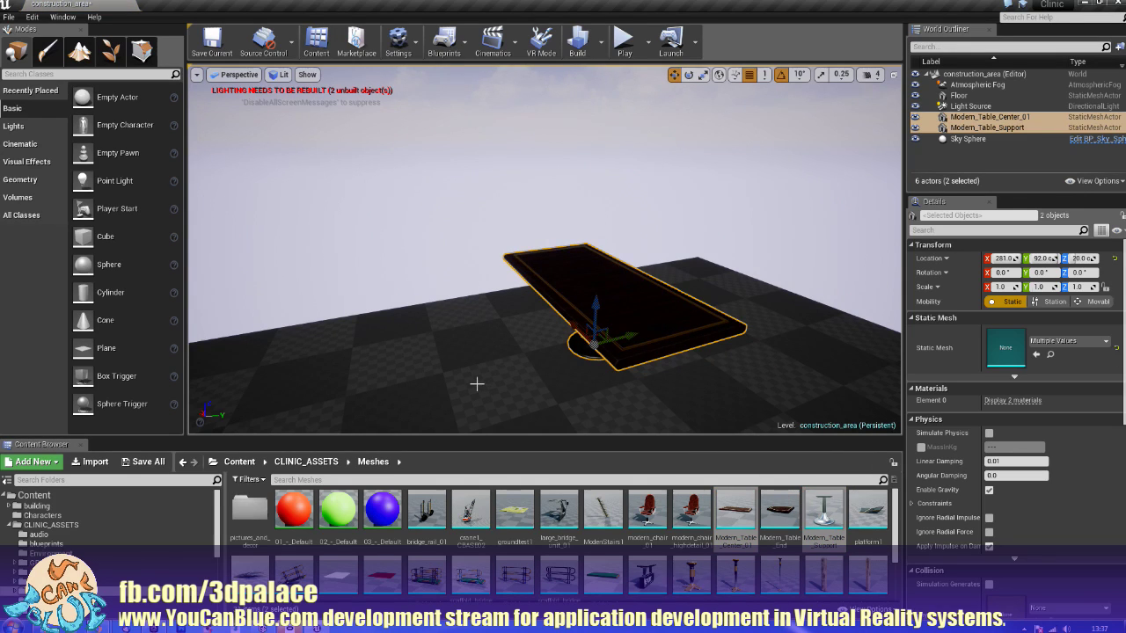
Step: Frame the placed table, set the viewport to Unlit shading and deselect the table parts
alt+drag(482, 383, 739, 389)
key(f)
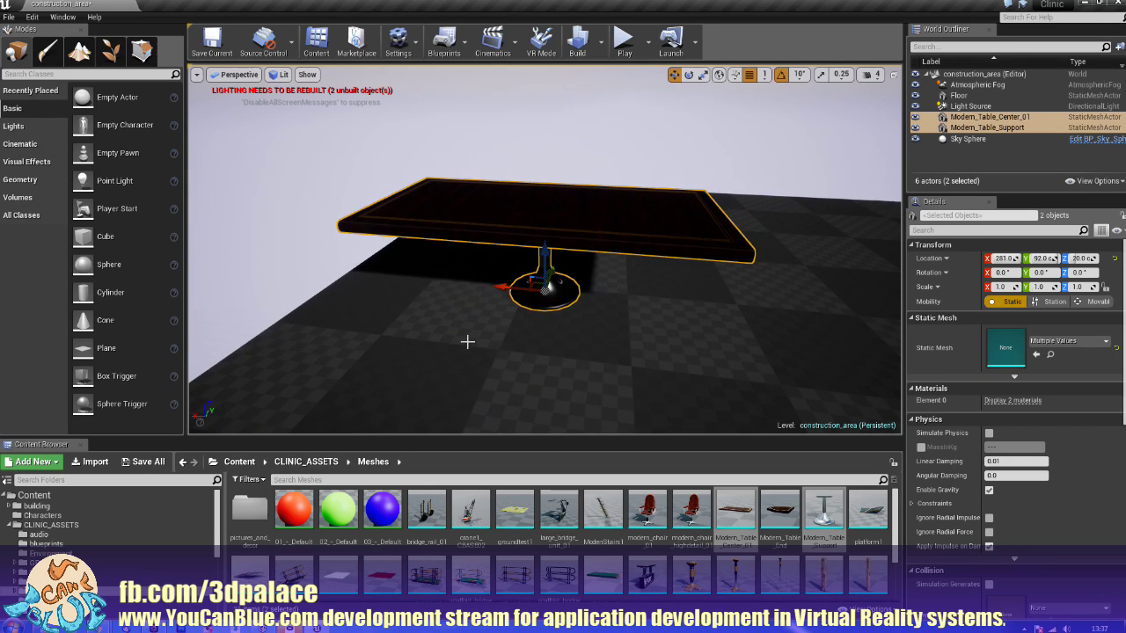
drag(465, 340, 321, 168)
scroll(321, 168, up, 2)
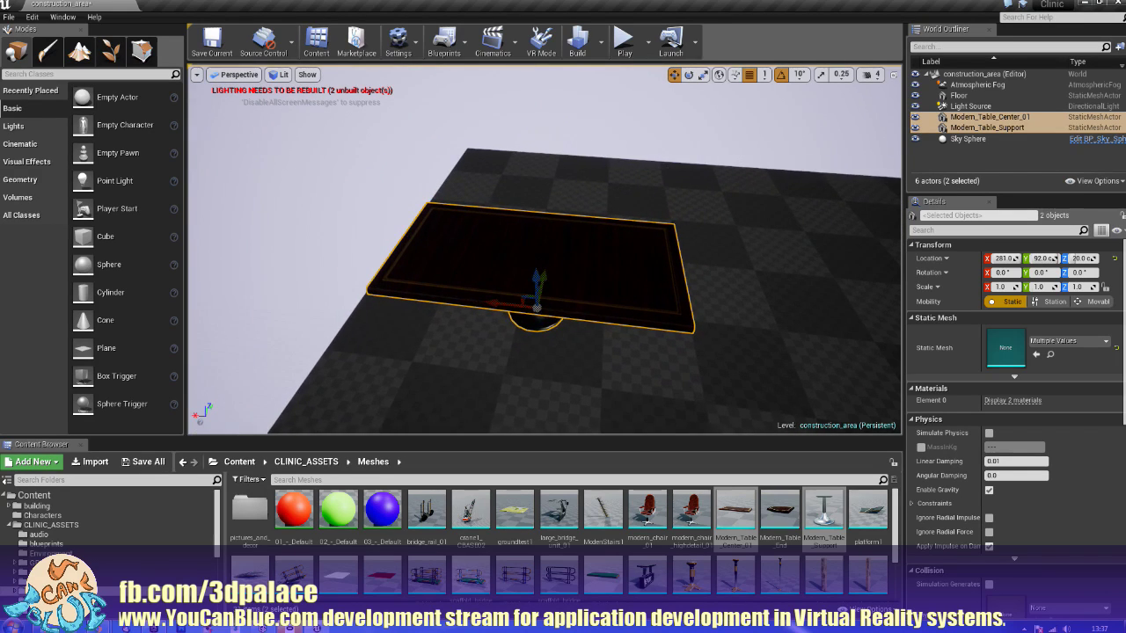
click(279, 75)
click(294, 112)
drag(337, 143, 281, 151)
drag(422, 252, 440, 252)
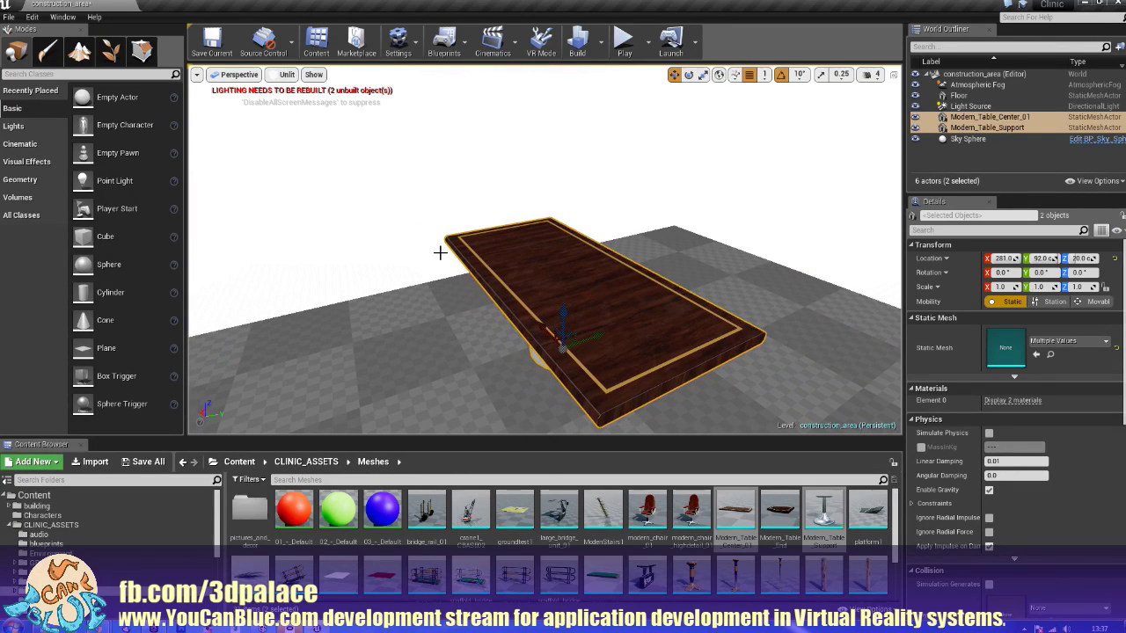
click(477, 195)
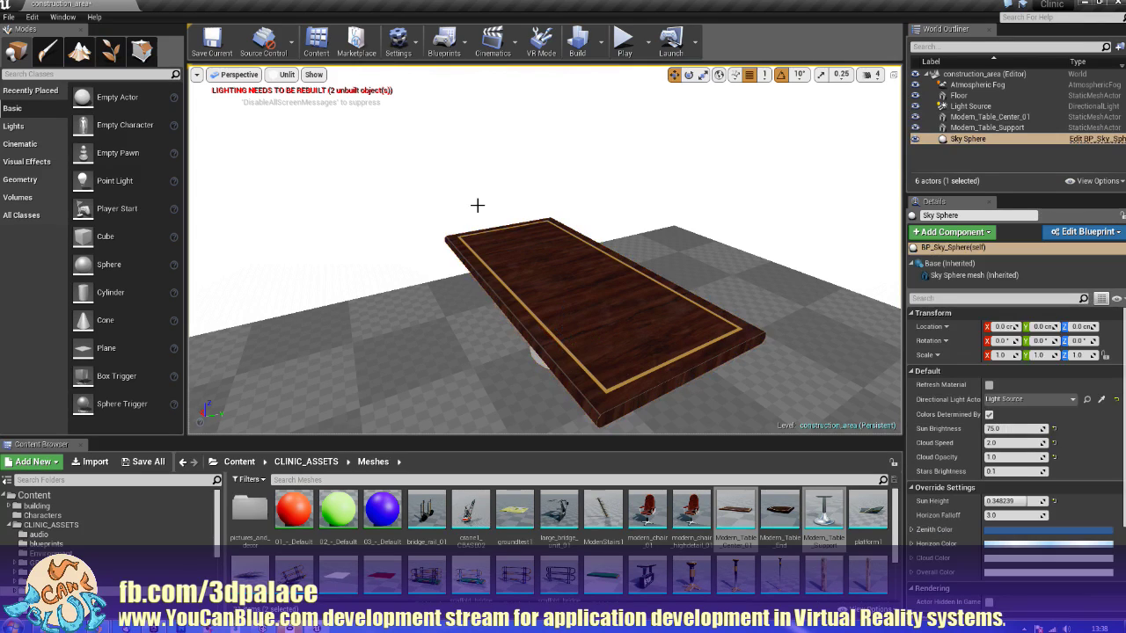
Step: Import Small_Lamp_01.FBX and Tall_Lamp_01.FBX from the stuff/Lamp_01 folder into CLINIC_ASSETS with the default mesh options, and save everything
click(305, 462)
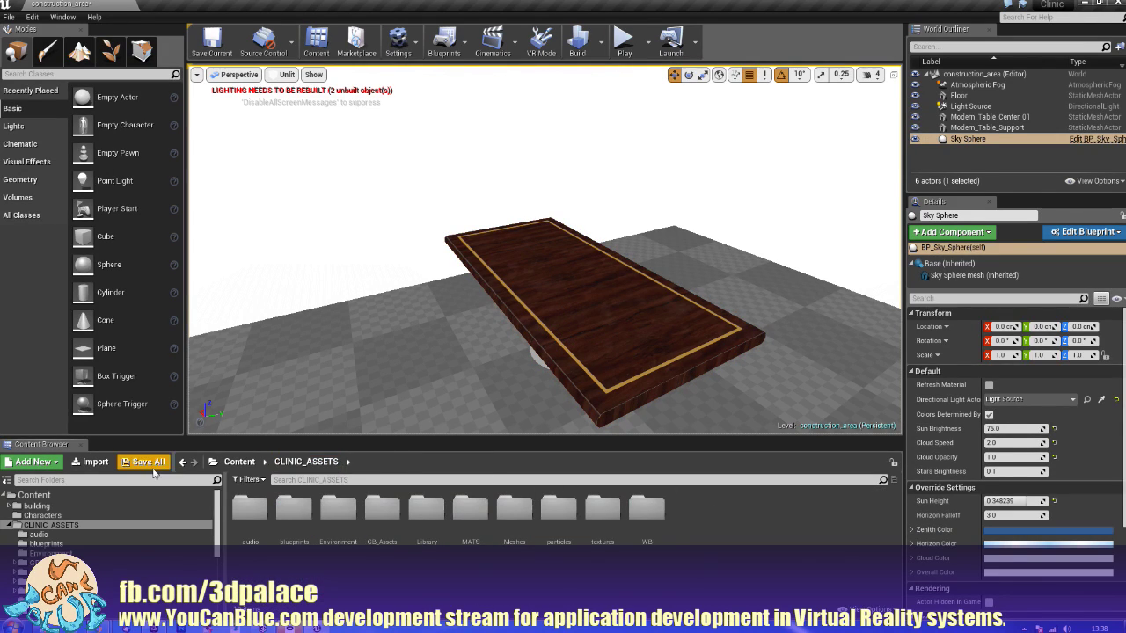
click(92, 463)
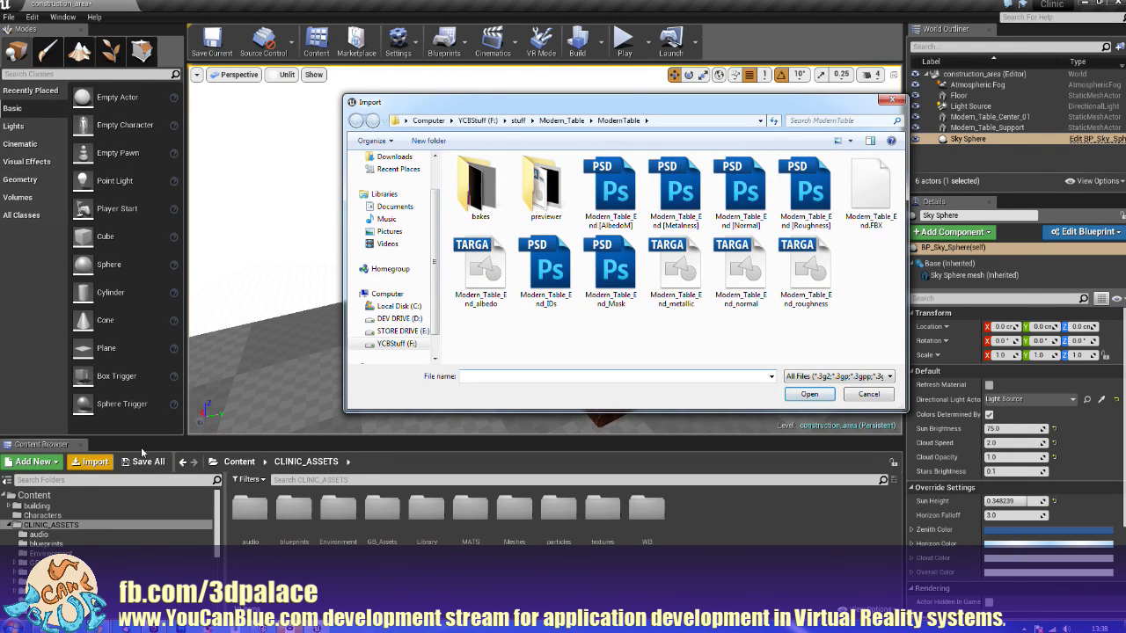
click(546, 122)
click(518, 121)
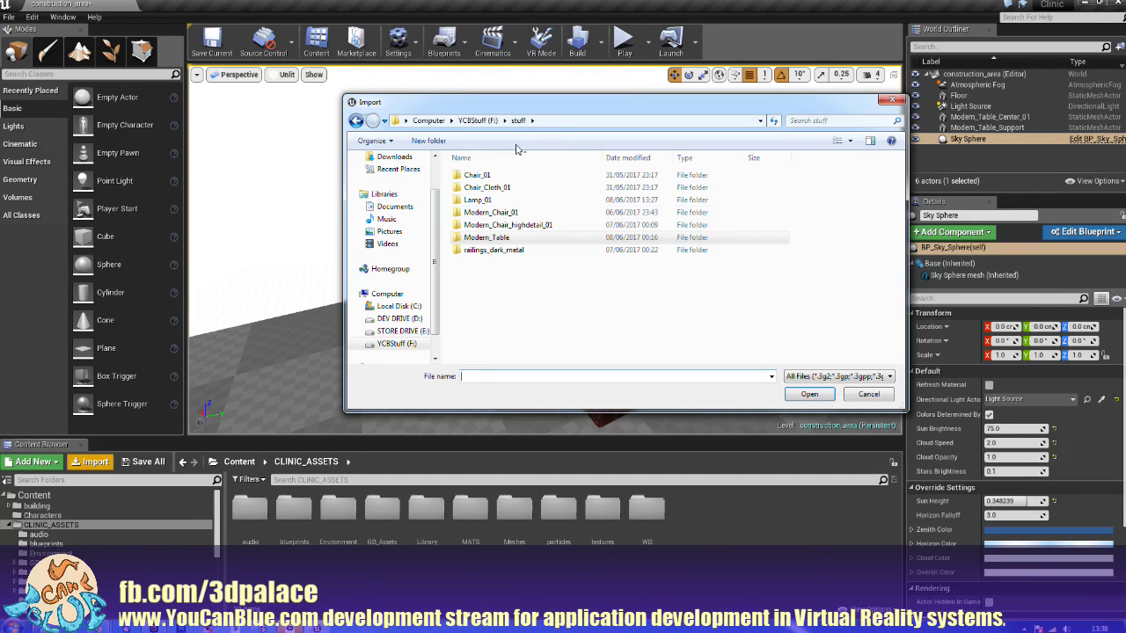
double_click(478, 200)
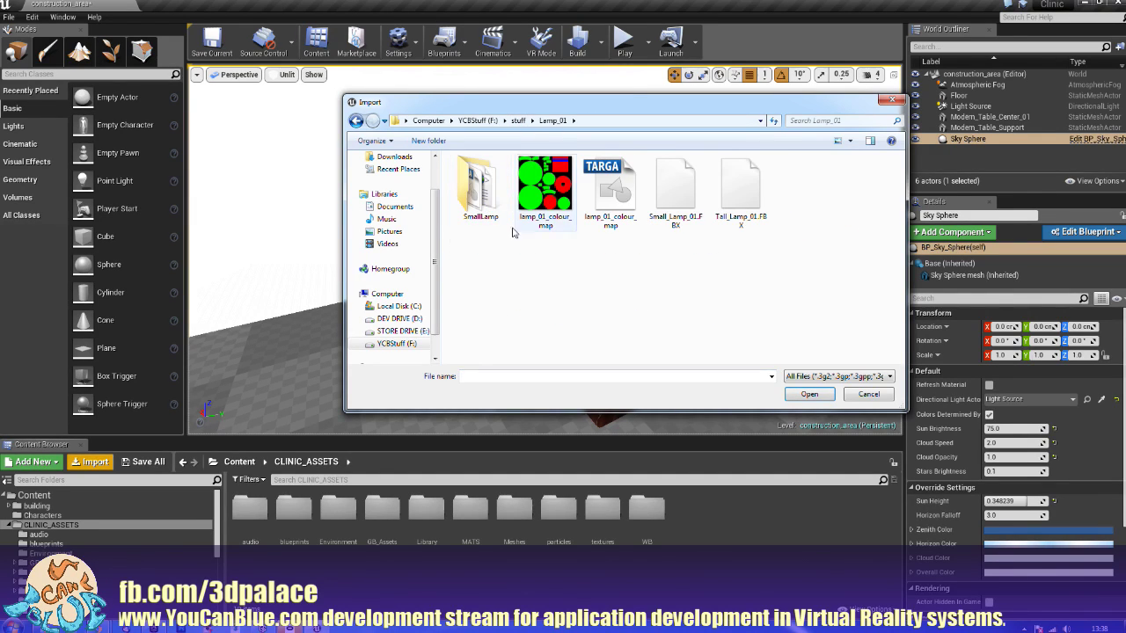
drag(759, 250, 646, 156)
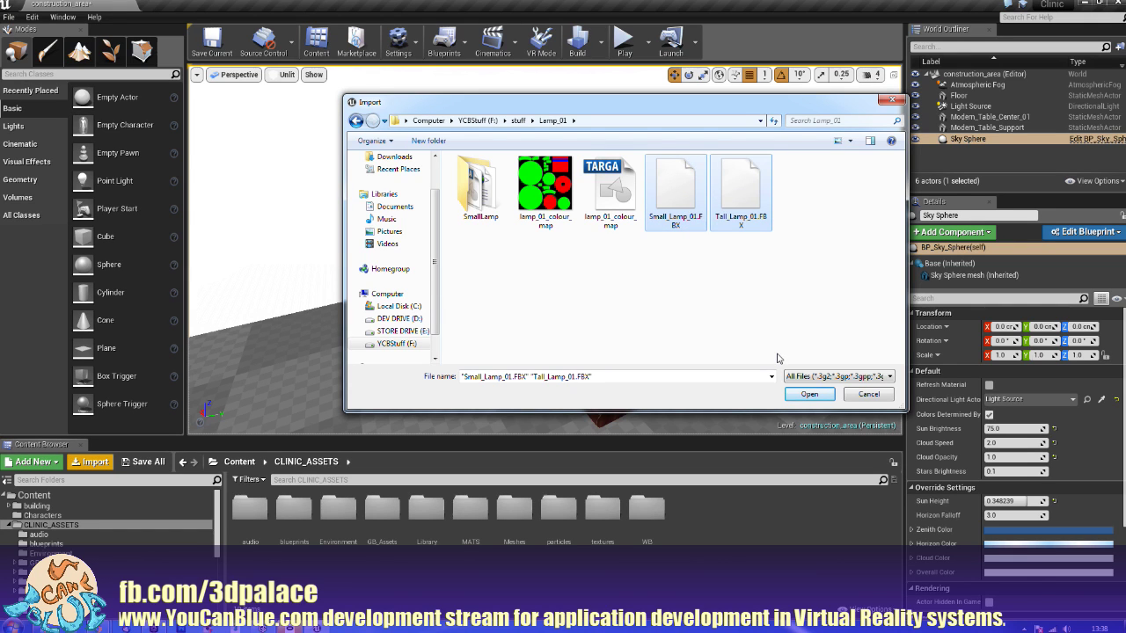
click(803, 395)
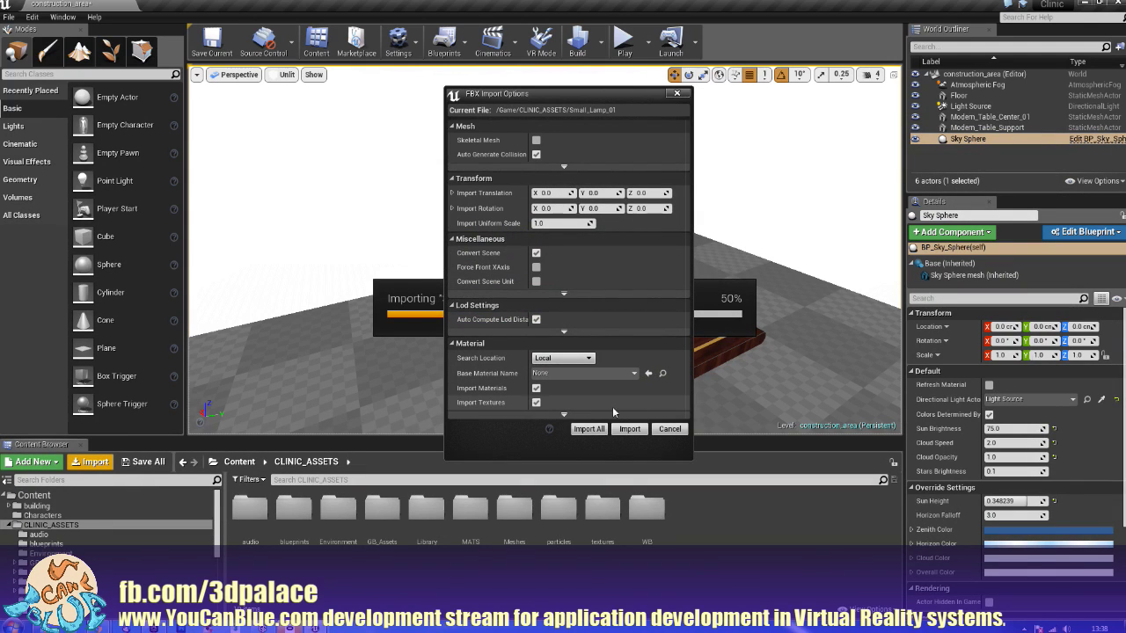
click(604, 432)
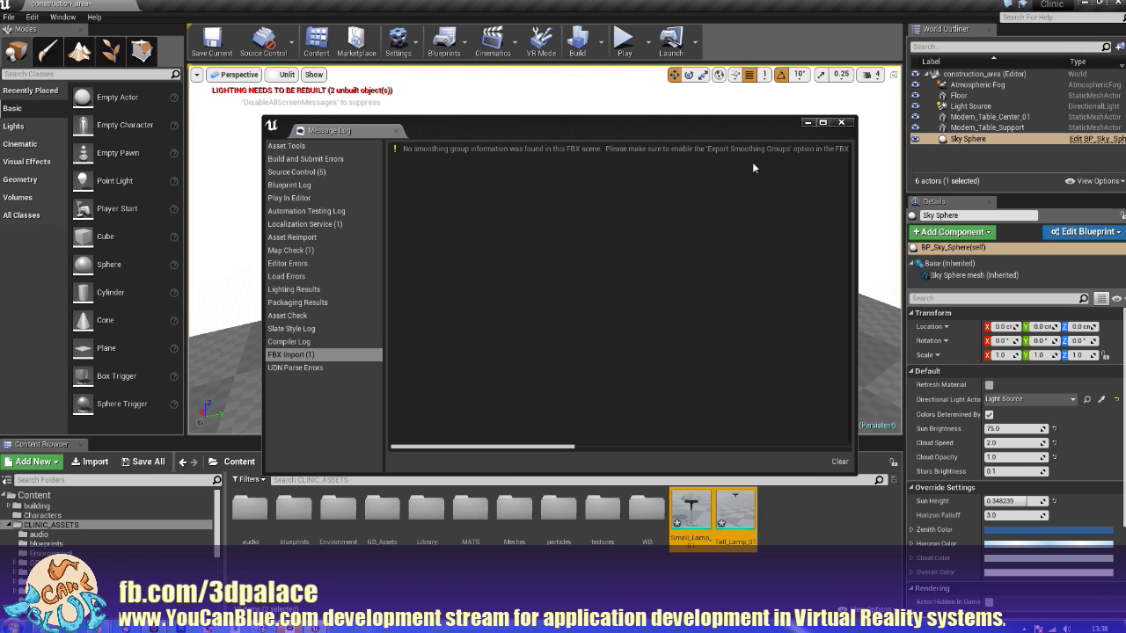
click(841, 122)
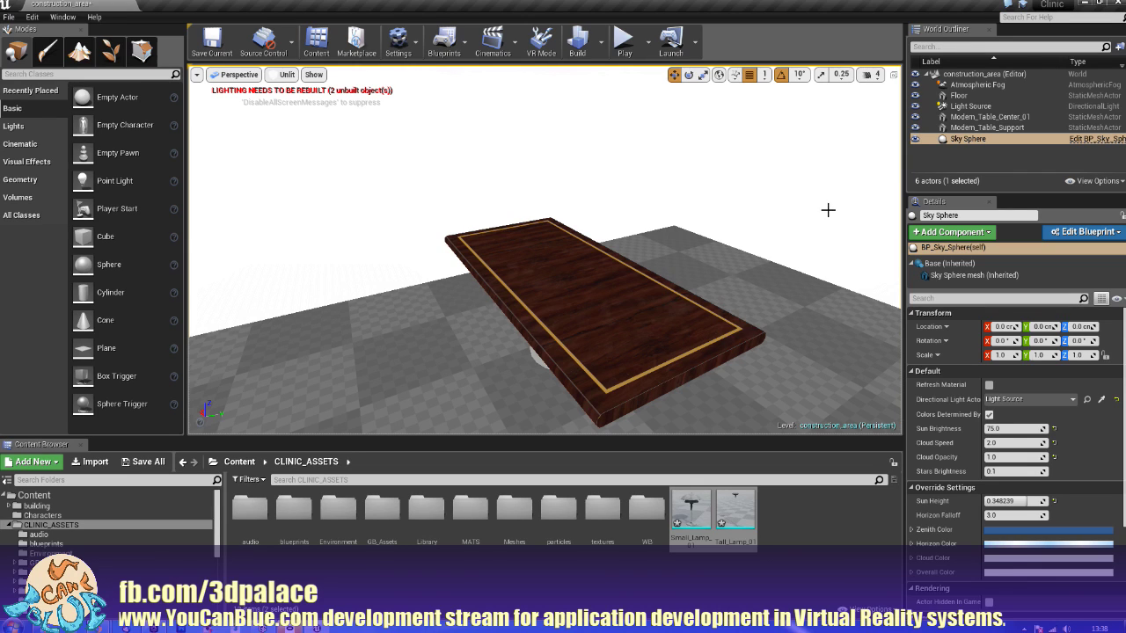
key(ctrl+shift+s)
click(802, 516)
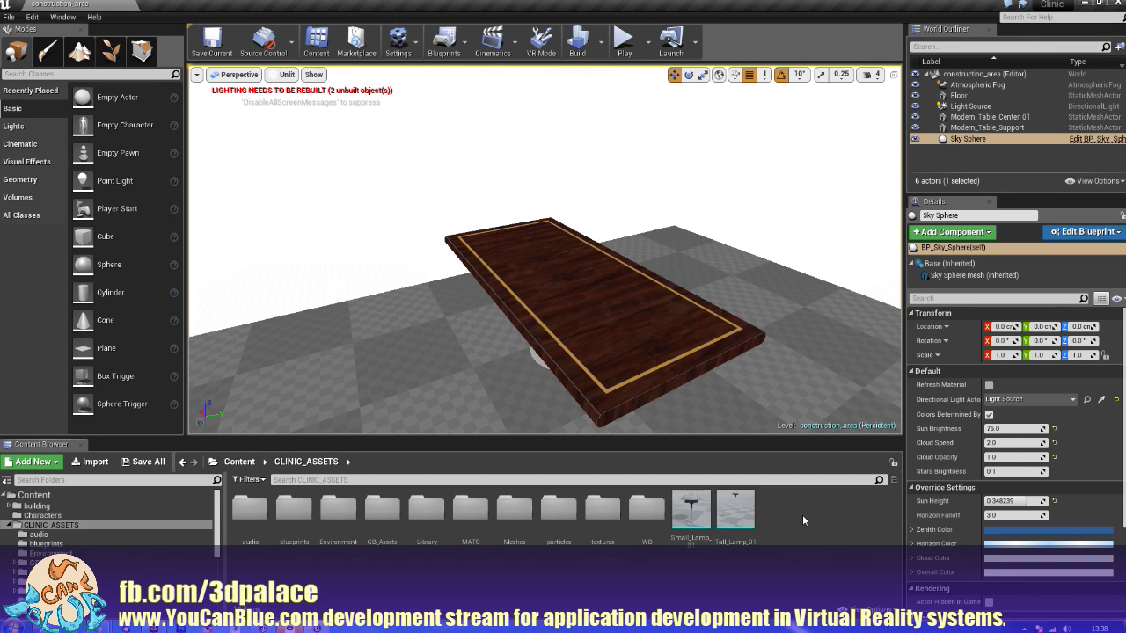
Step: Import the Lamp_01 albedo, metallic, normal and roughness Targa maps from the SmallLamp folder into CLINIC_ASSETS and save everything
click(99, 466)
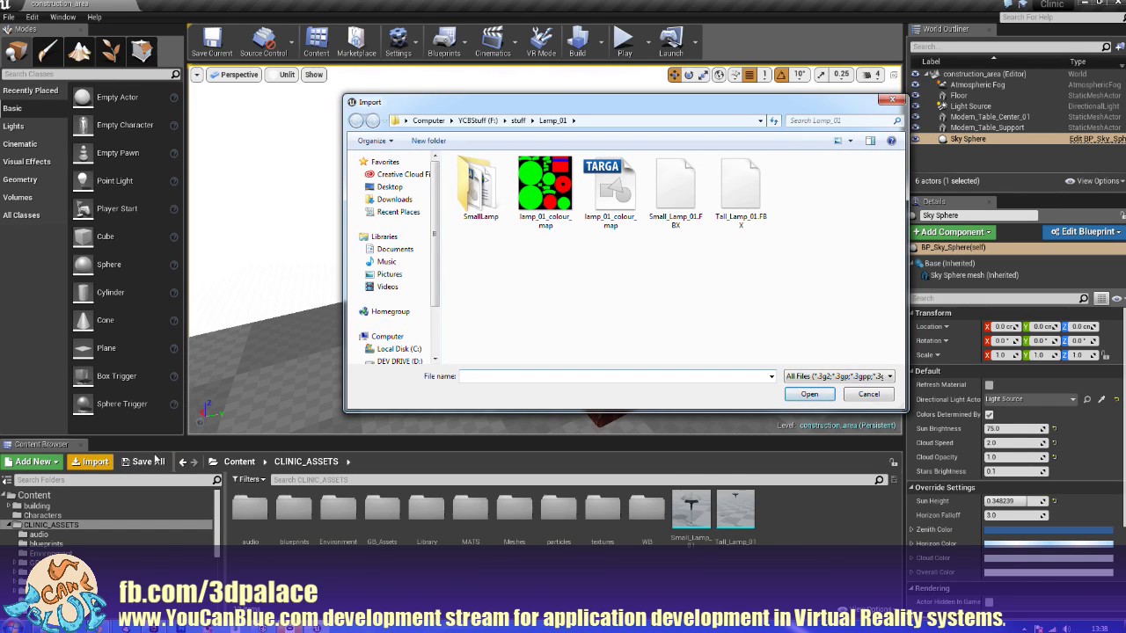
double_click(486, 195)
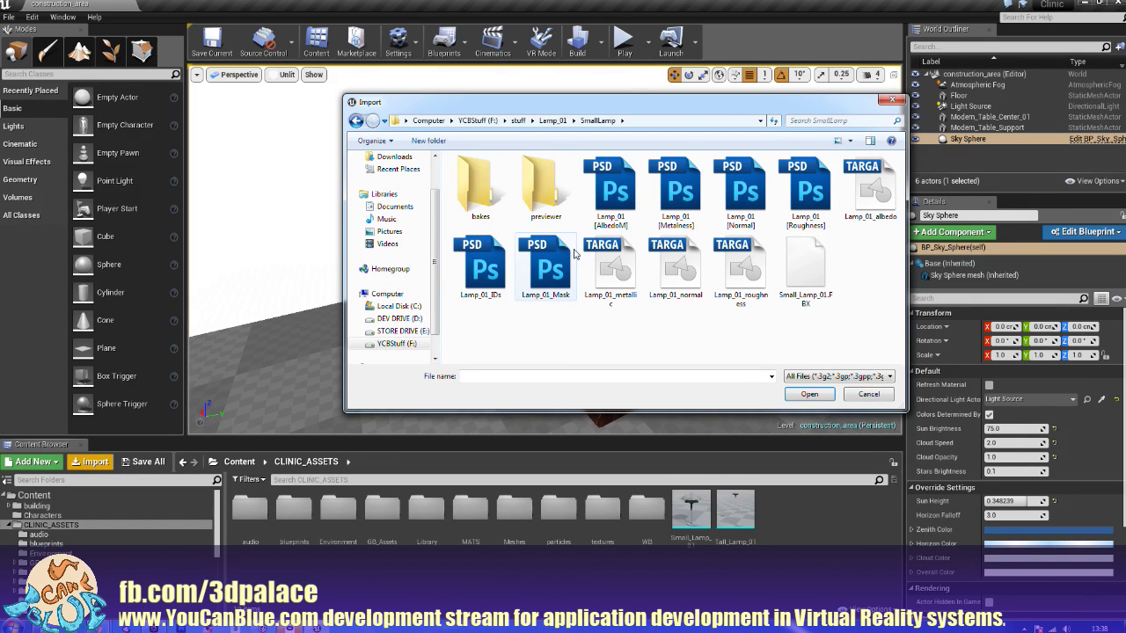
click(864, 198)
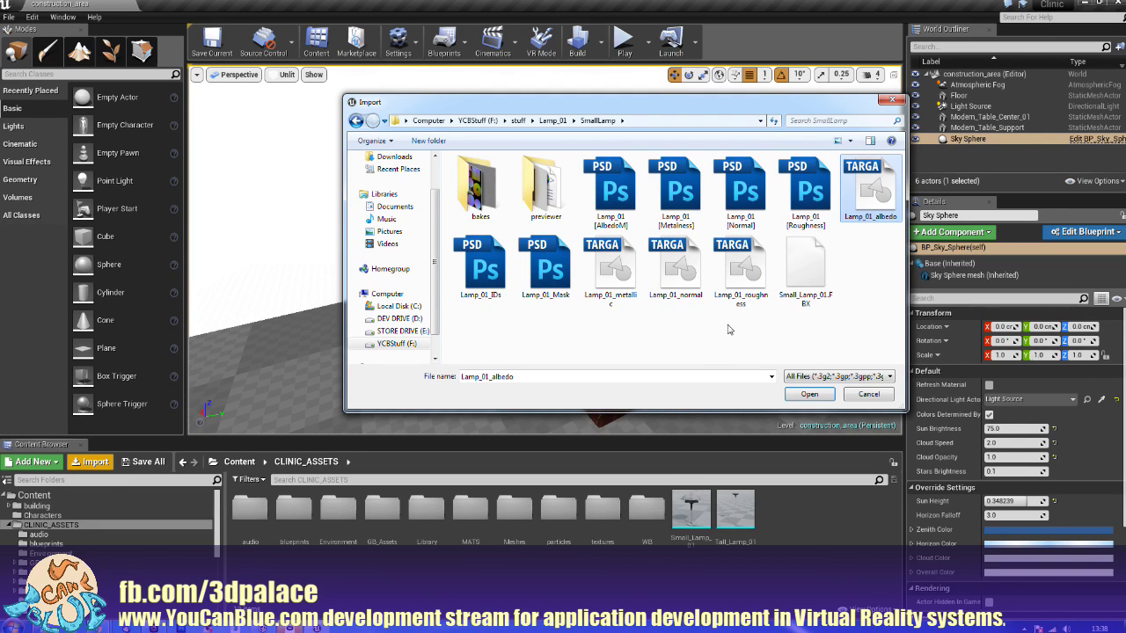
ctrl+drag(748, 330, 608, 241)
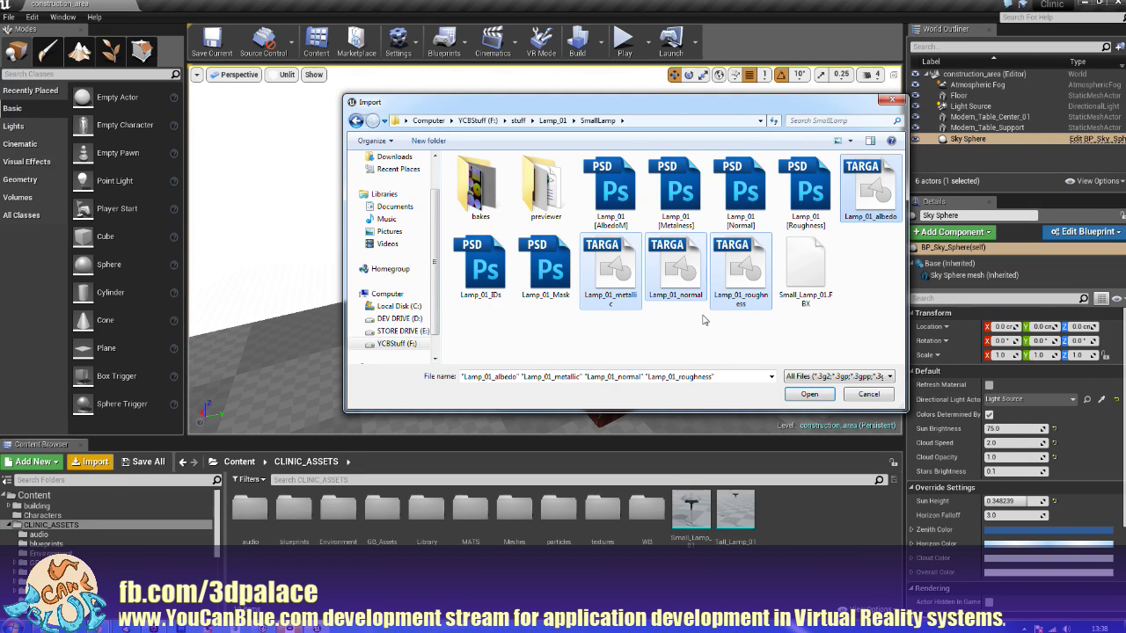
key(Return)
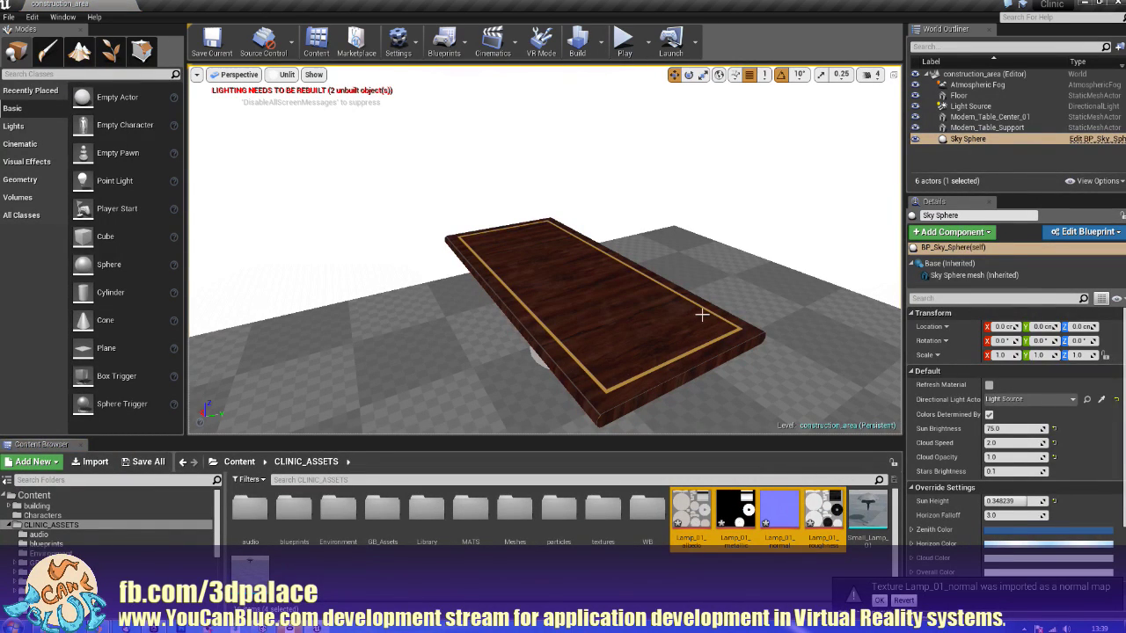
key(ctrl+shift+s)
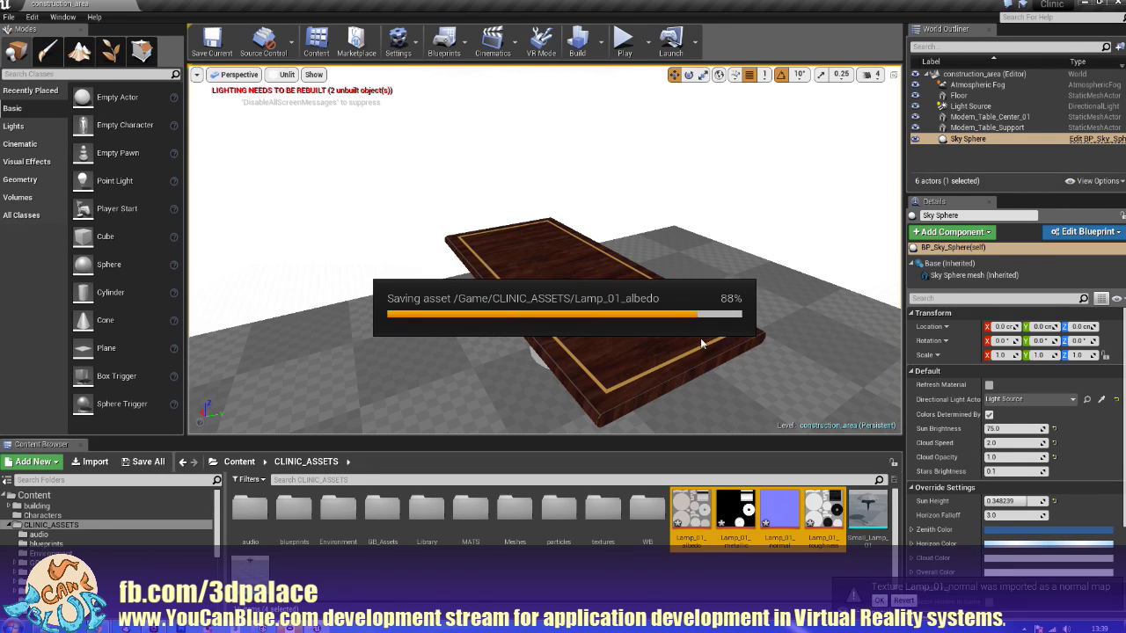
click(867, 514)
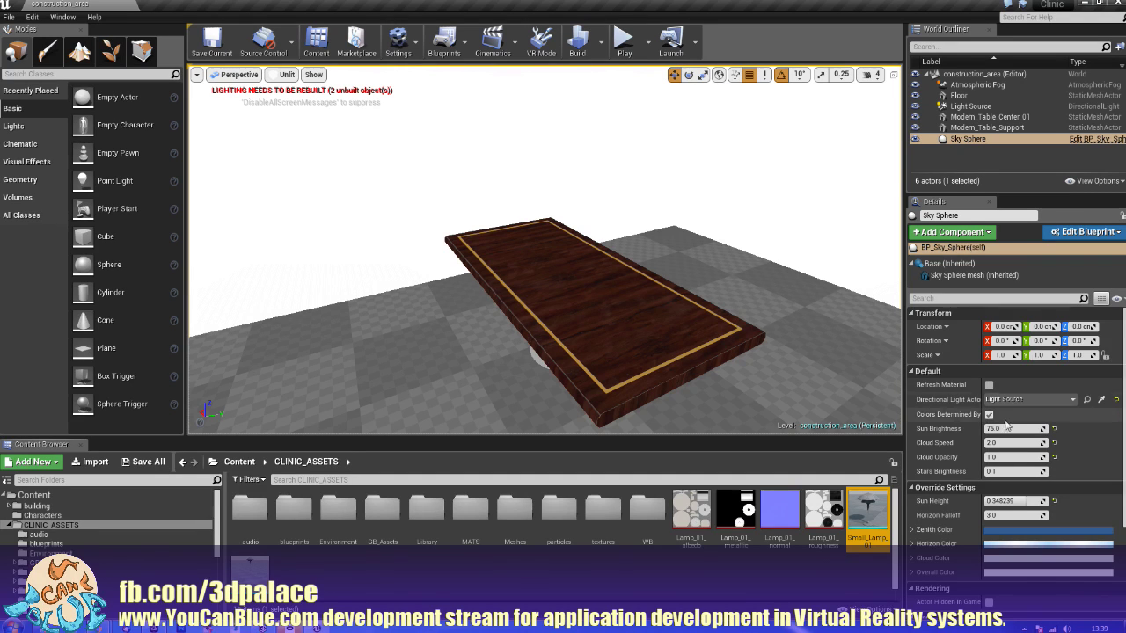
click(844, 357)
click(869, 501)
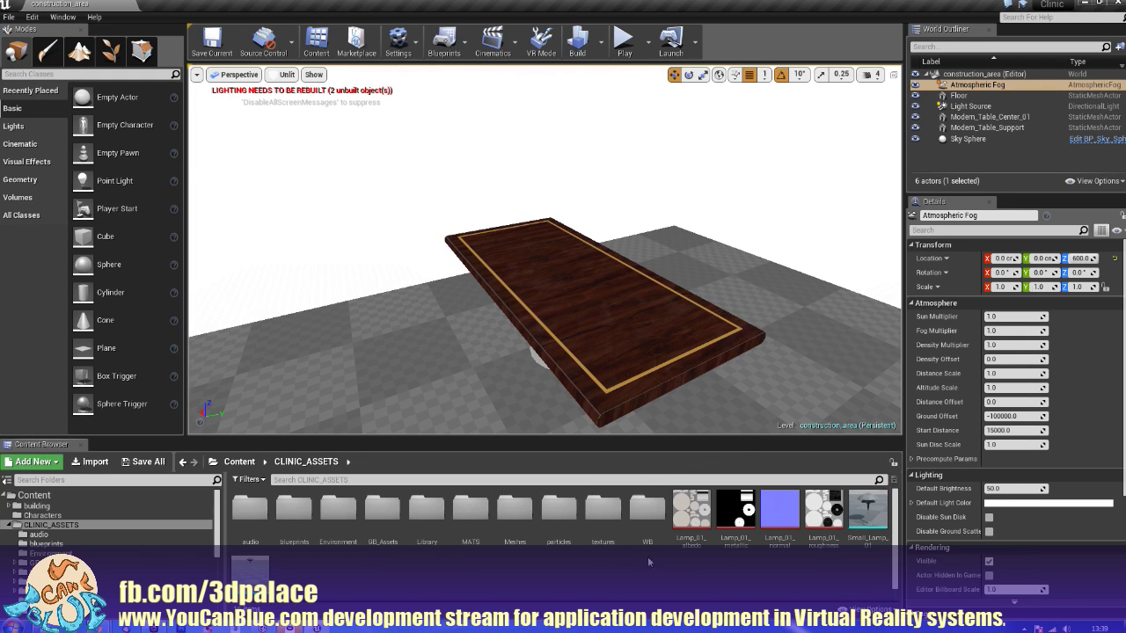
Step: Create a material from the Lamp_01_albedo texture and name it Lamp_01_Mat
right_click(691, 515)
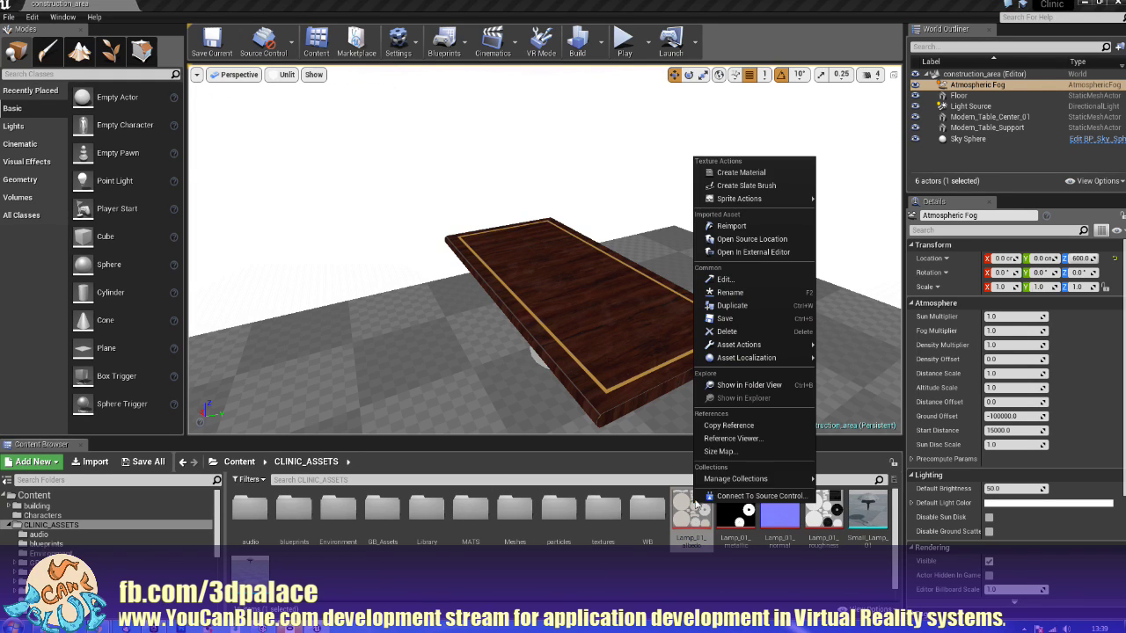
click(741, 173)
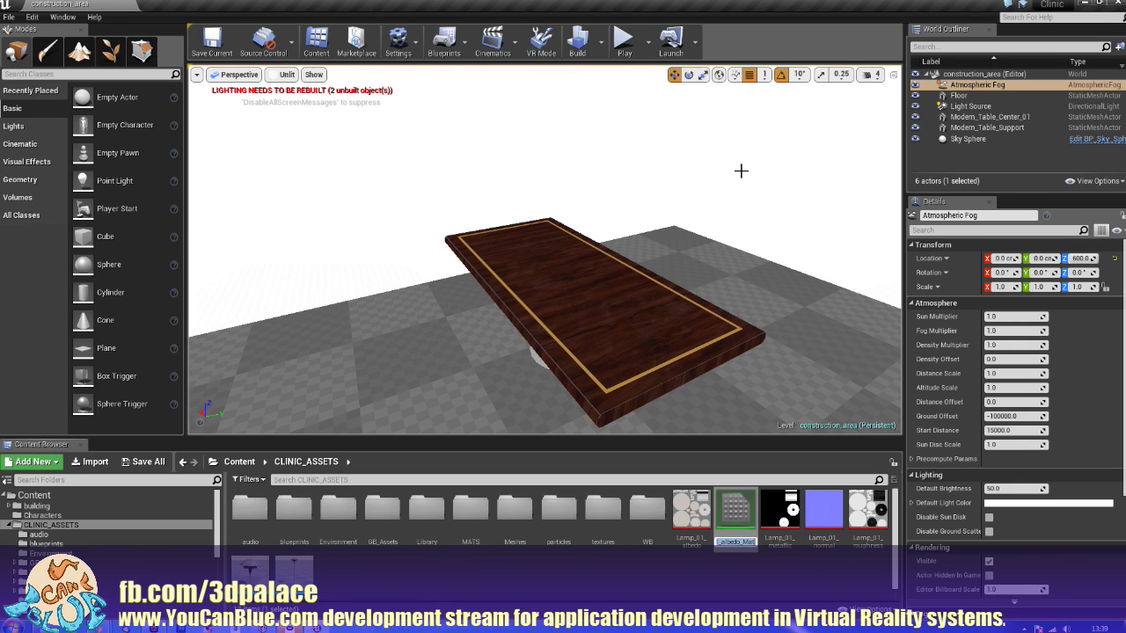
key(End)
key(shift+Home)
key(shift+End)
key(End)
key(Left)
key(Left)
key(Left)
key(BackSpace)
key(BackSpace)
key(BackSpace)
key(BackSpace)
key(BackSpace)
key(BackSpace)
key(BackSpace)
key(Return)
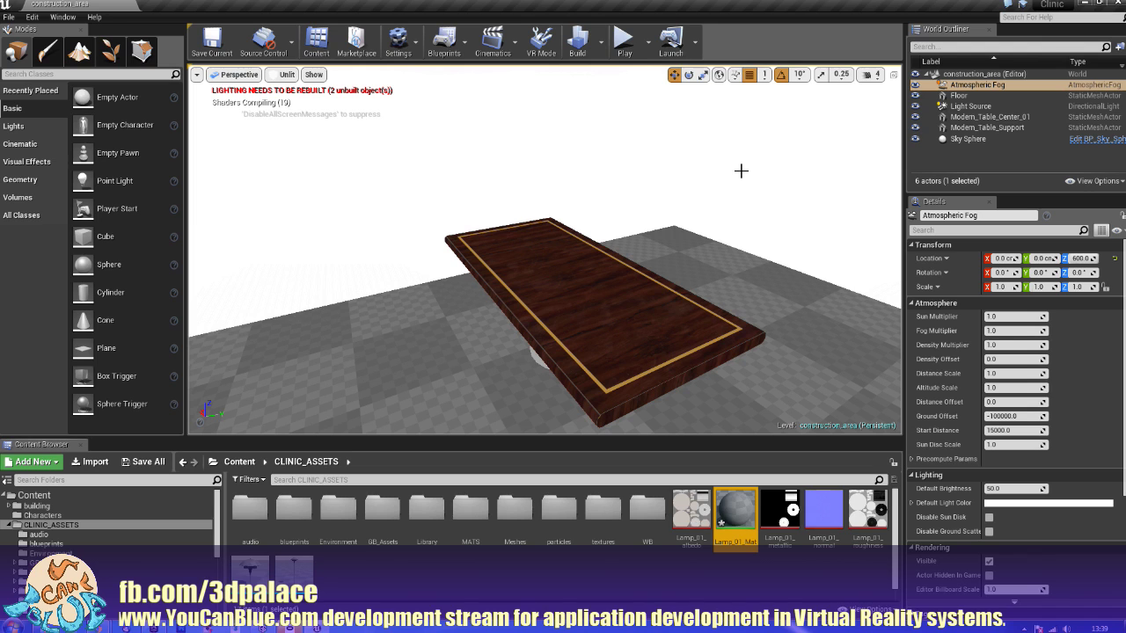
Step: Open Lamp_01_Mat, move the albedo sample away from the material node, and add texture samples for the Lamp_01 roughness, metallic and normal maps
key(Return)
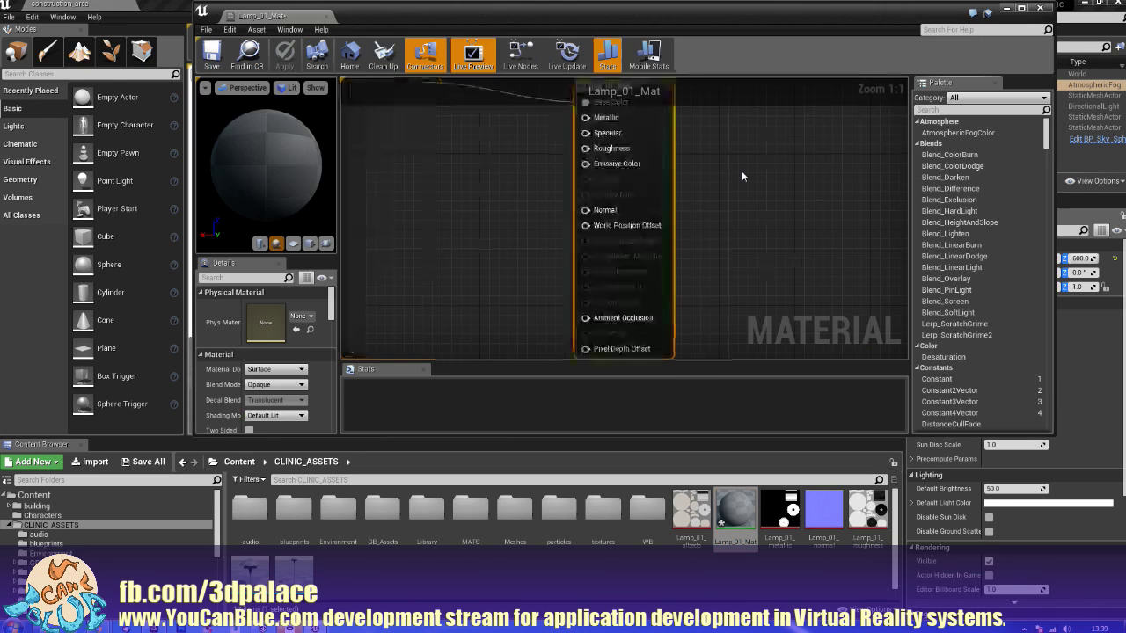
right_drag(492, 238, 675, 247)
scroll(594, 253, down, 2)
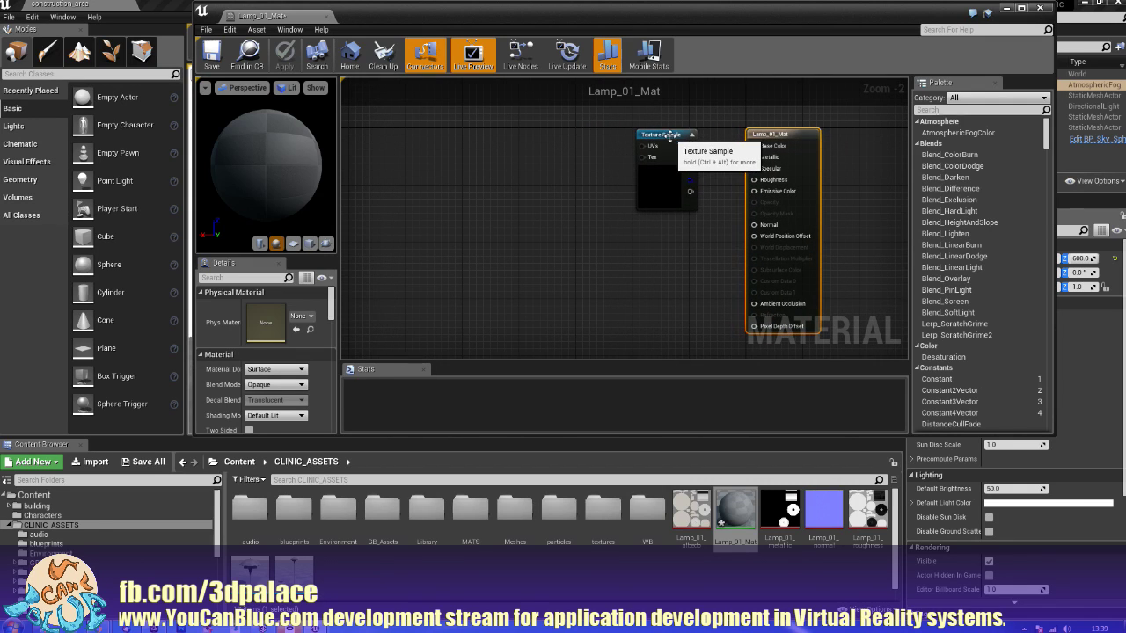
drag(668, 139, 437, 117)
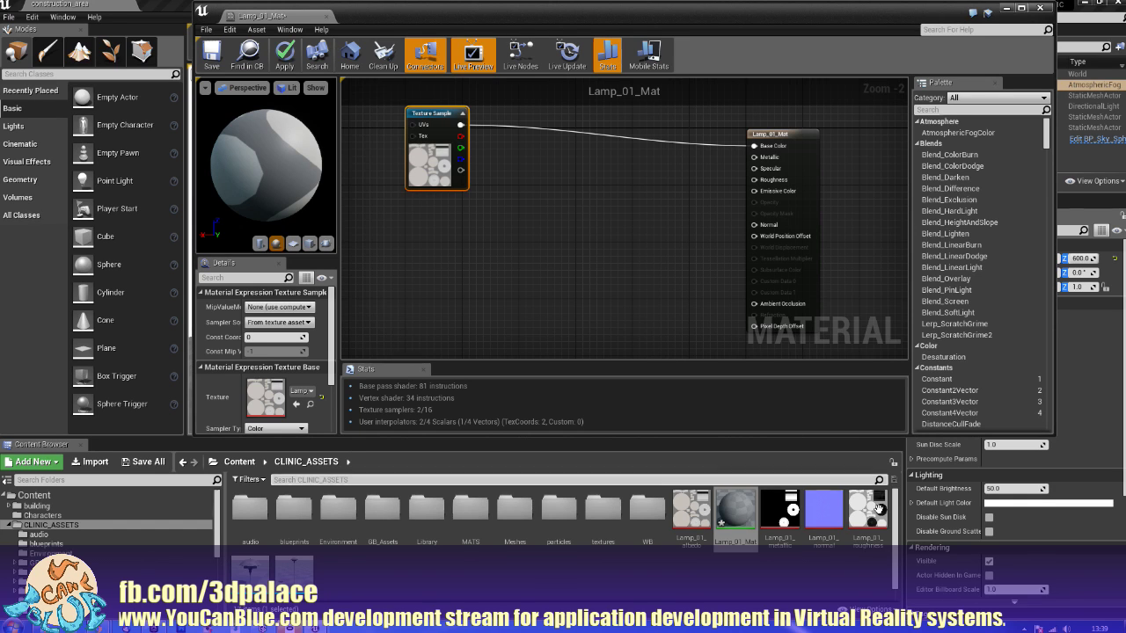
drag(867, 514, 408, 206)
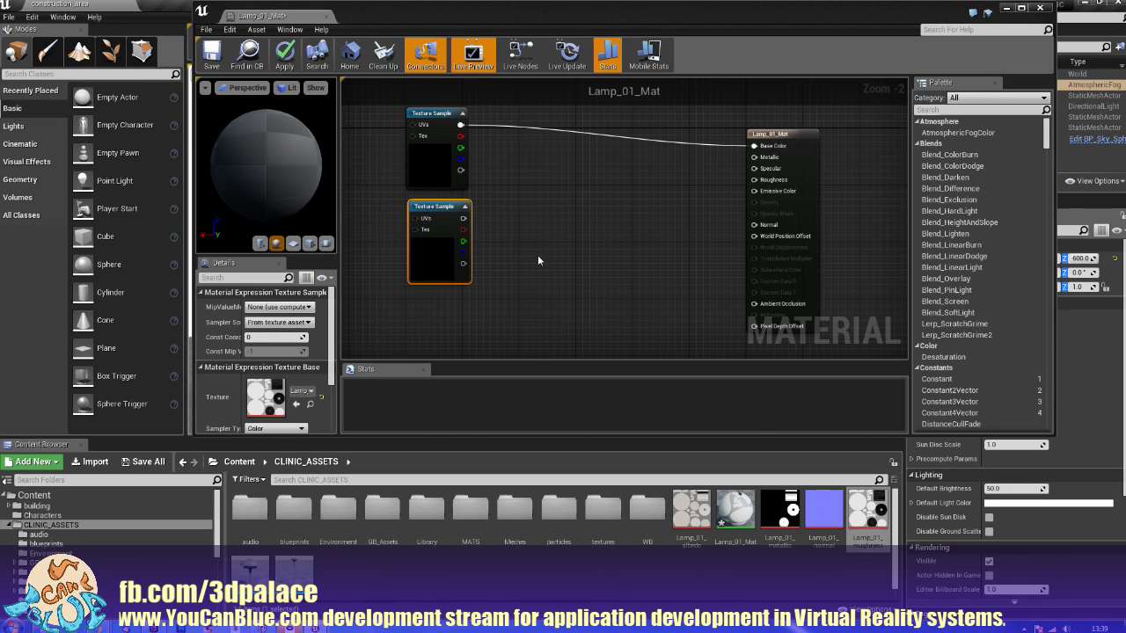
drag(437, 208, 435, 202)
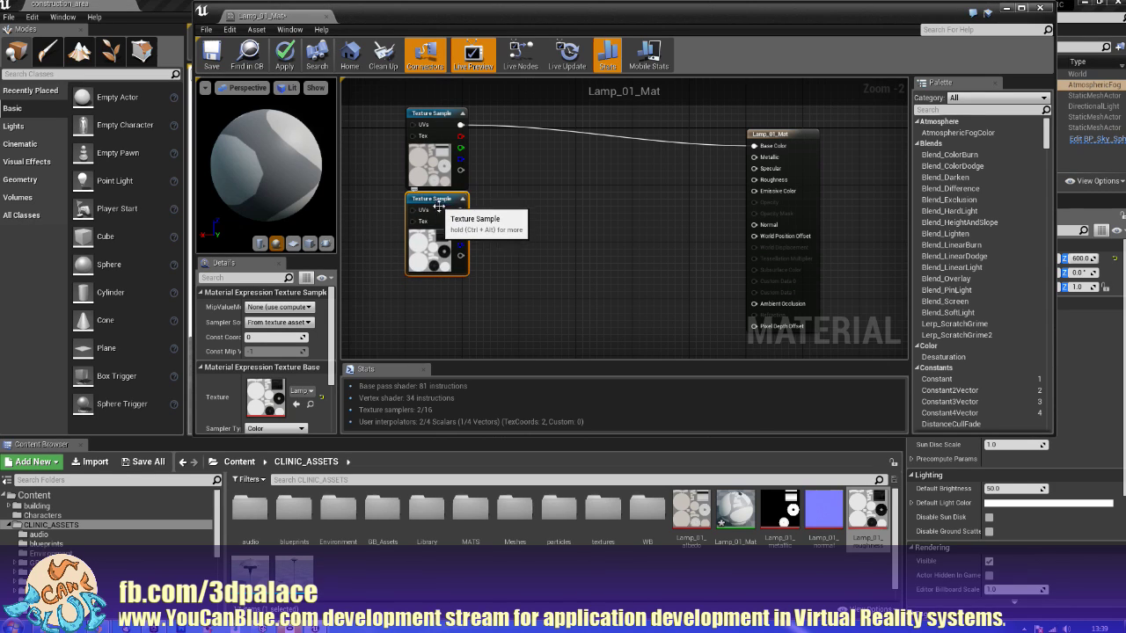
drag(779, 515, 484, 193)
click(486, 200)
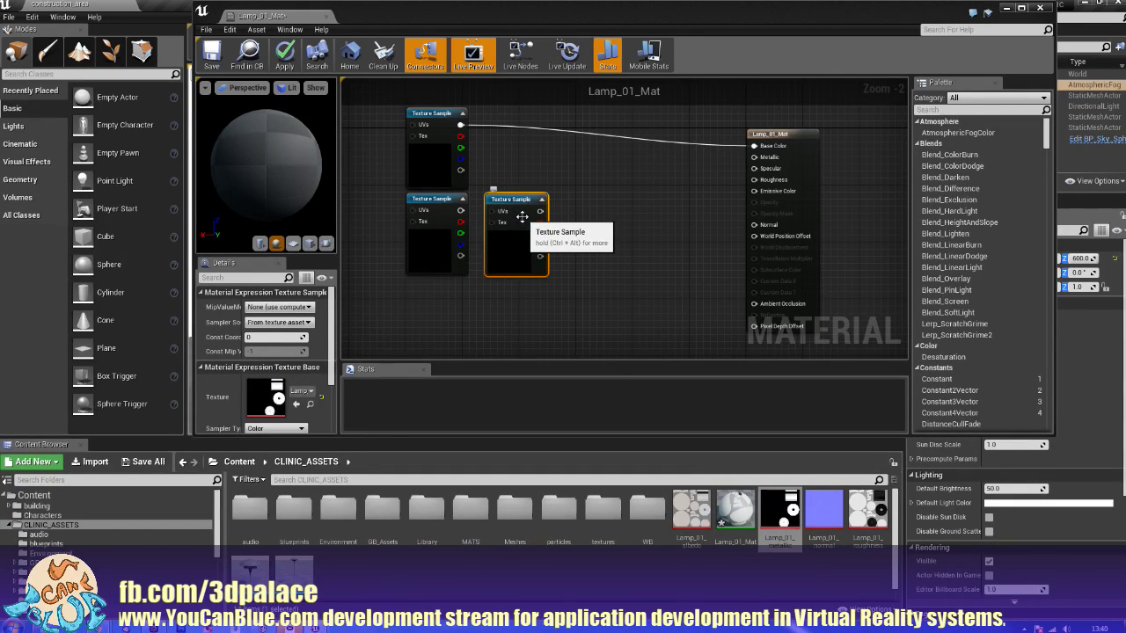
drag(824, 512, 409, 292)
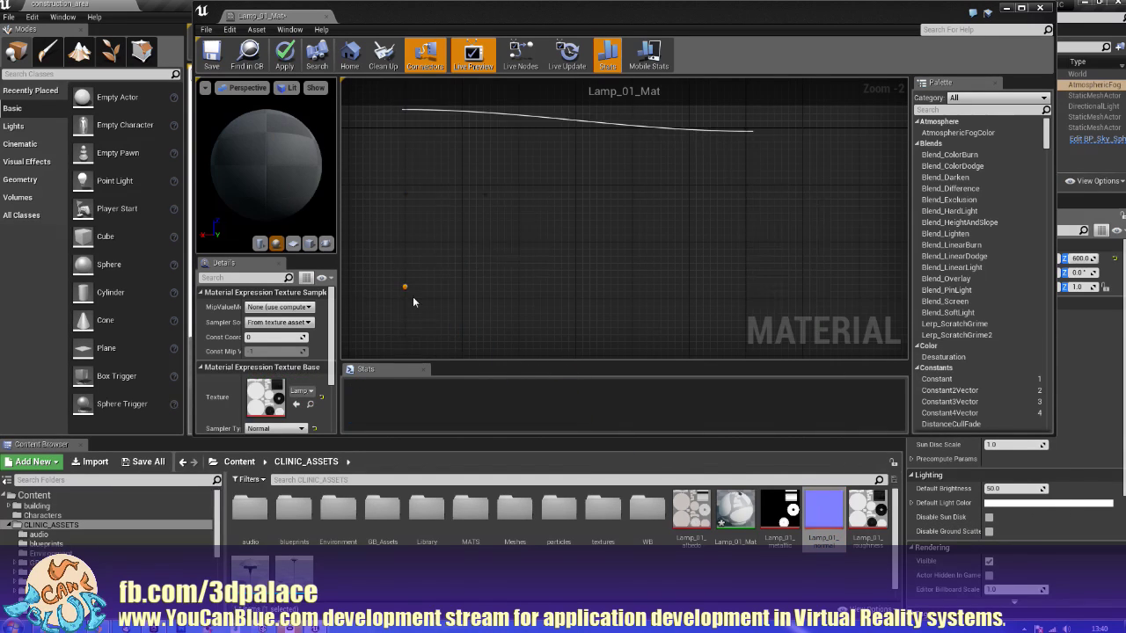
Step: Connect the metallic map to Metallic, the roughness map to Specular and the normal map to Normal on the Lamp_01_Mat node
mouse_move(607, 246)
right_down()
mouse_move(592, 265)
mouse_move(610, 231)
right_up()
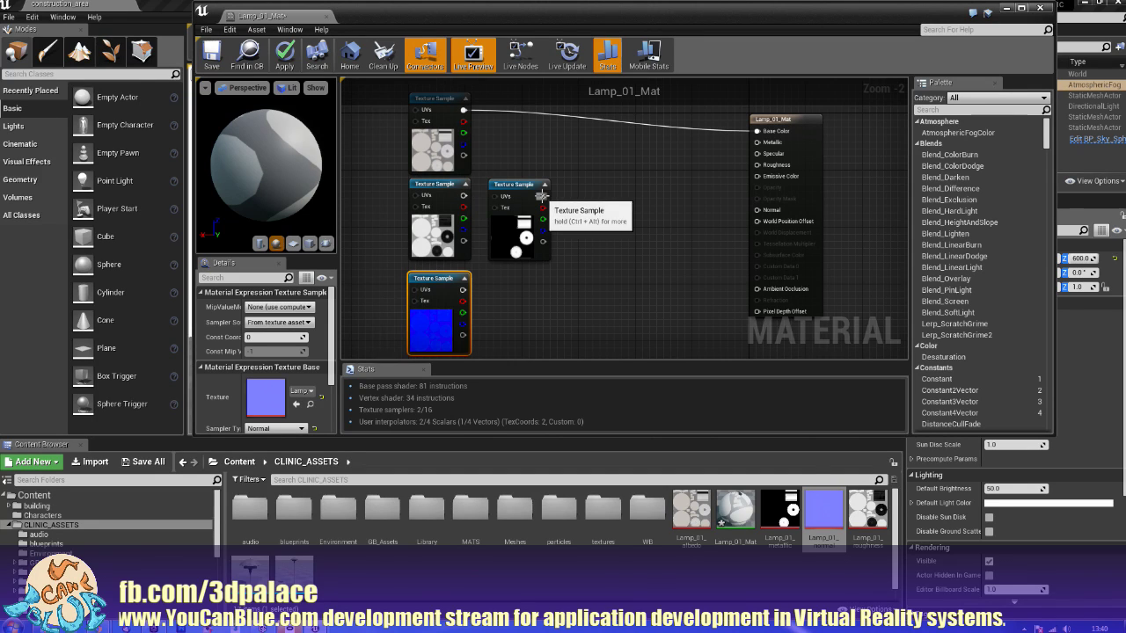
drag(542, 196, 757, 142)
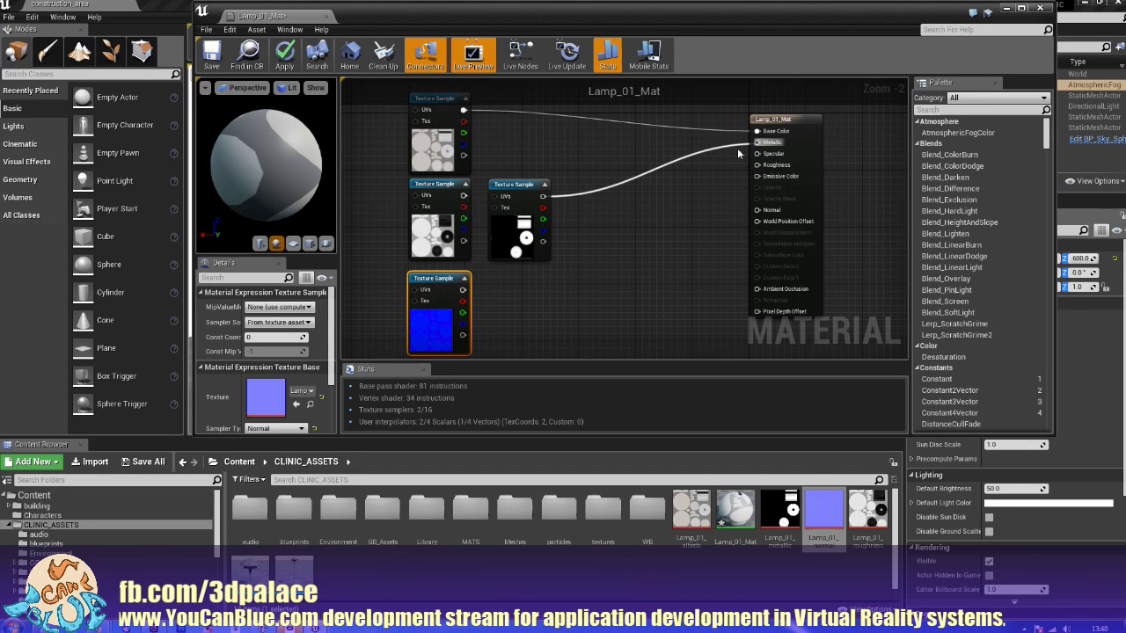
drag(463, 195, 760, 155)
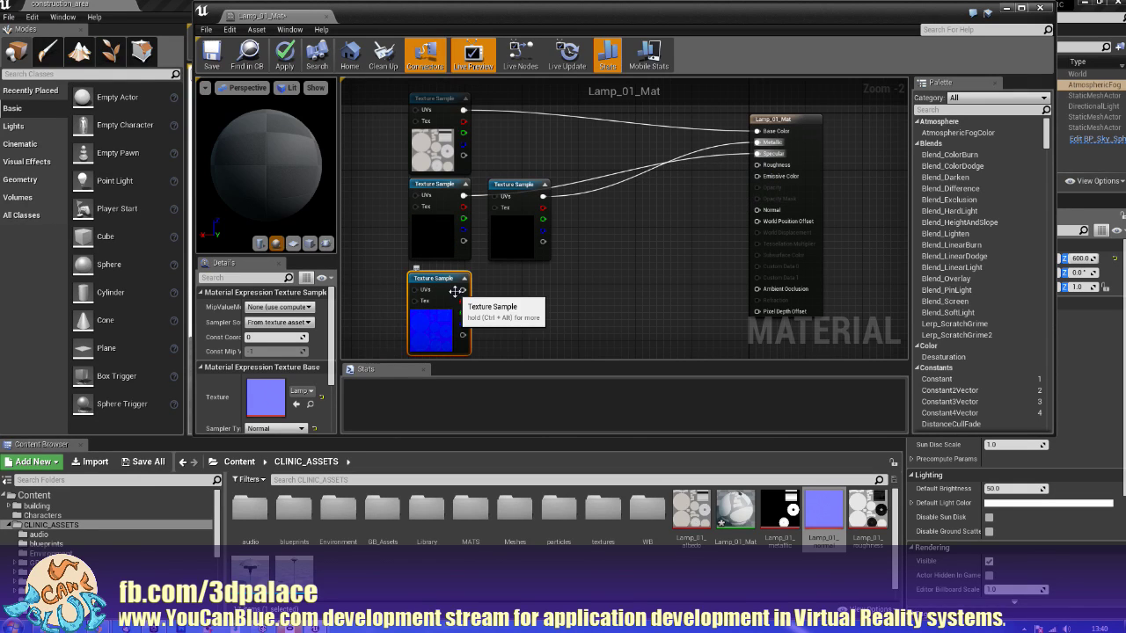
drag(463, 289, 757, 210)
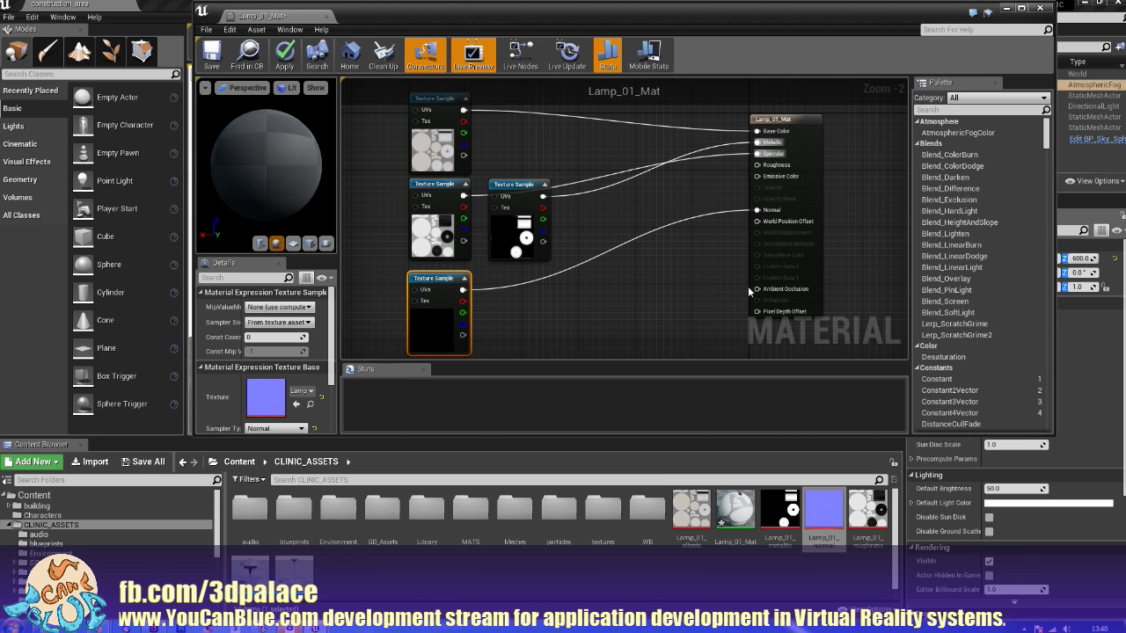
Step: Open the Small_Lamp_01 static mesh and assign Lamp_01_Mat to its Element 0 material slot
double_click(294, 569)
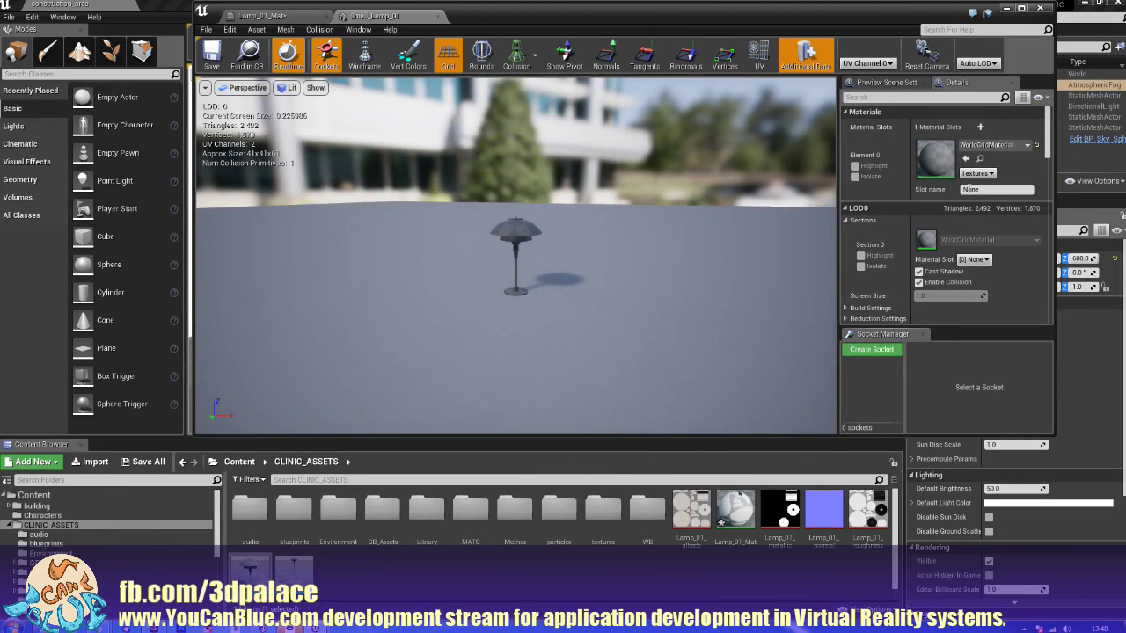
scroll(1048, 140, down, 3)
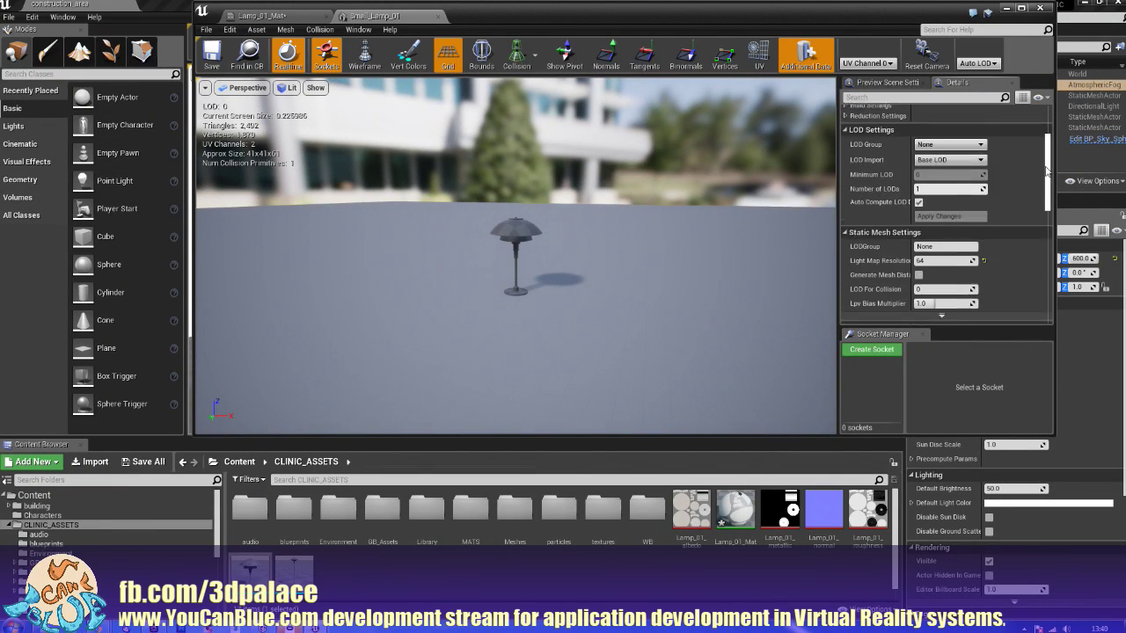
scroll(1046, 142, up, 3)
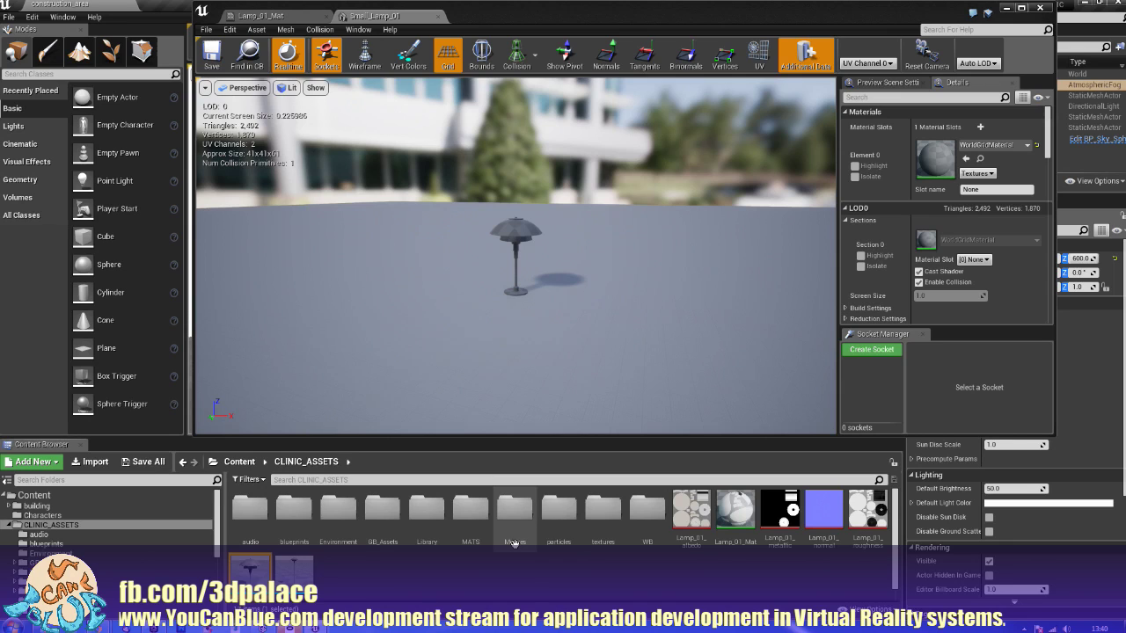
drag(735, 514, 958, 162)
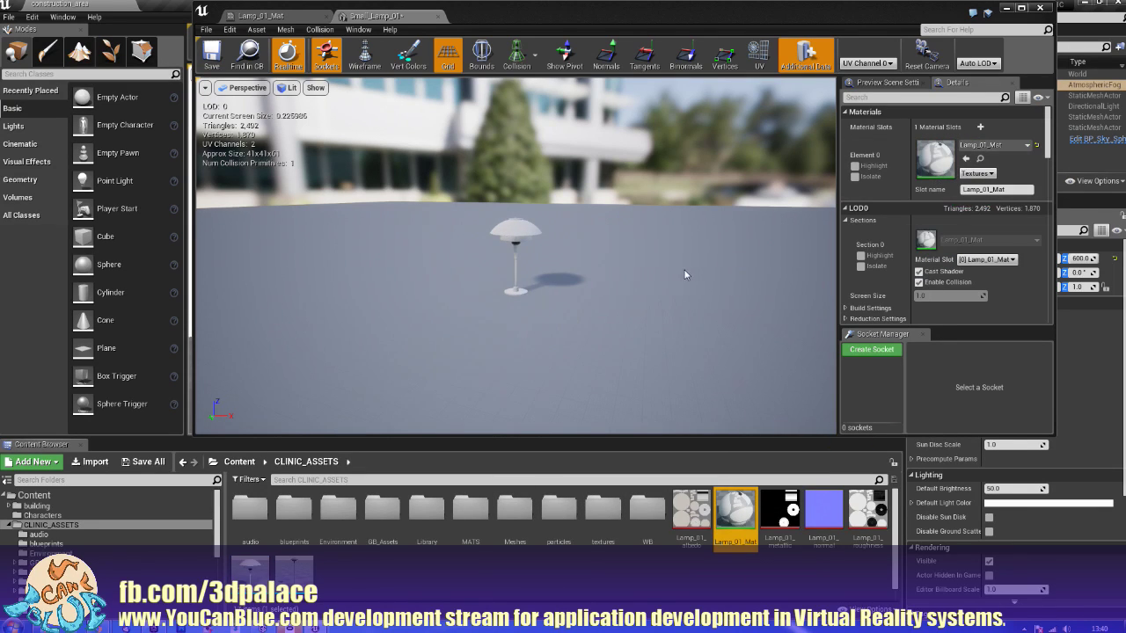
Step: Examine Lamp_01_Mat on the Small_Lamp_01 mesh up close, from the side and from above
scroll(539, 277, up, 8)
scroll(539, 277, down, 5)
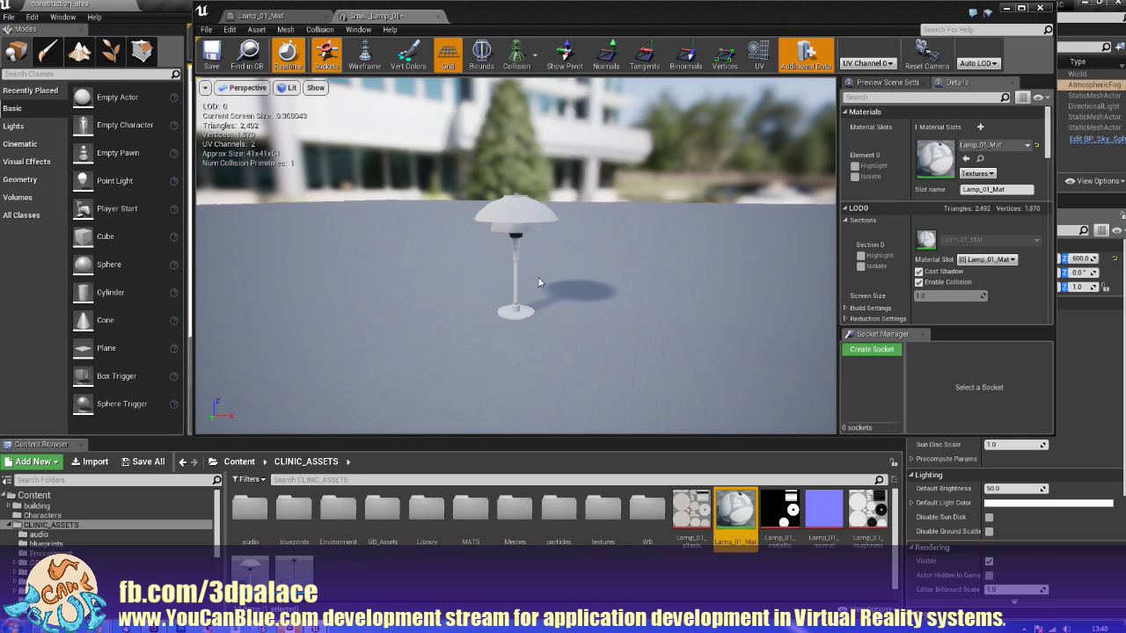
scroll(539, 282, up, 4)
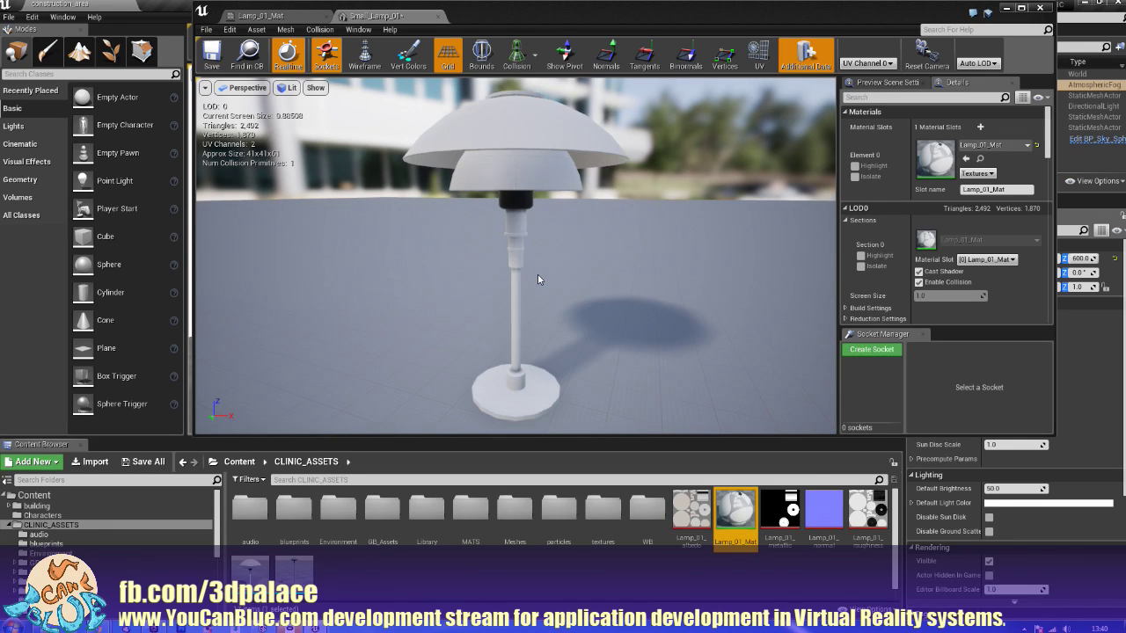
drag(536, 290, 607, 374)
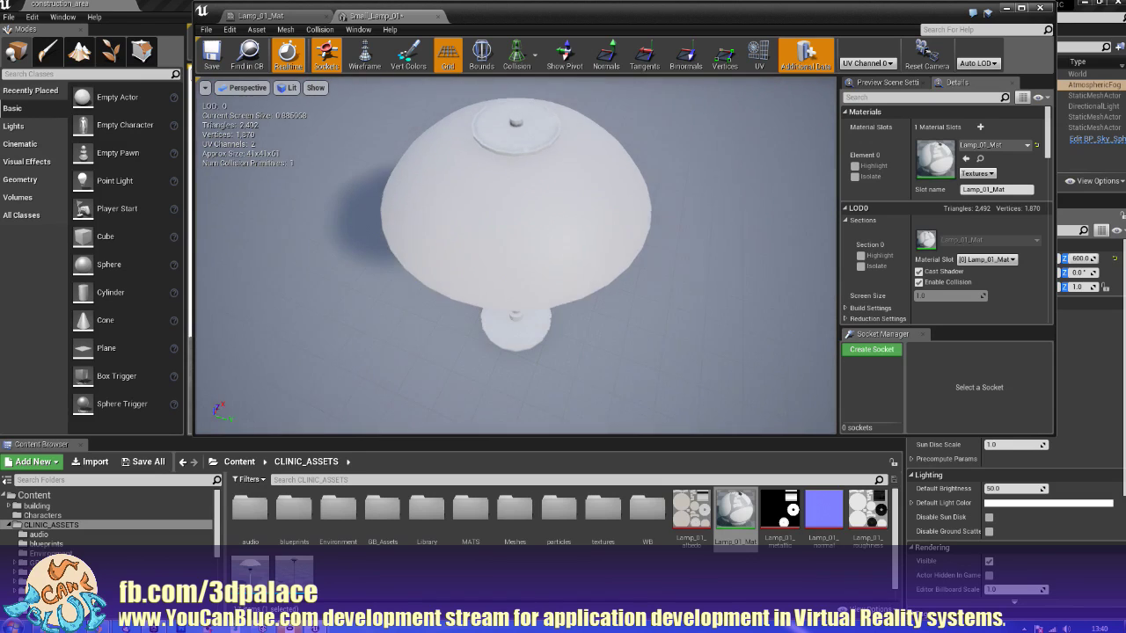
drag(780, 255, 519, 155)
click(780, 512)
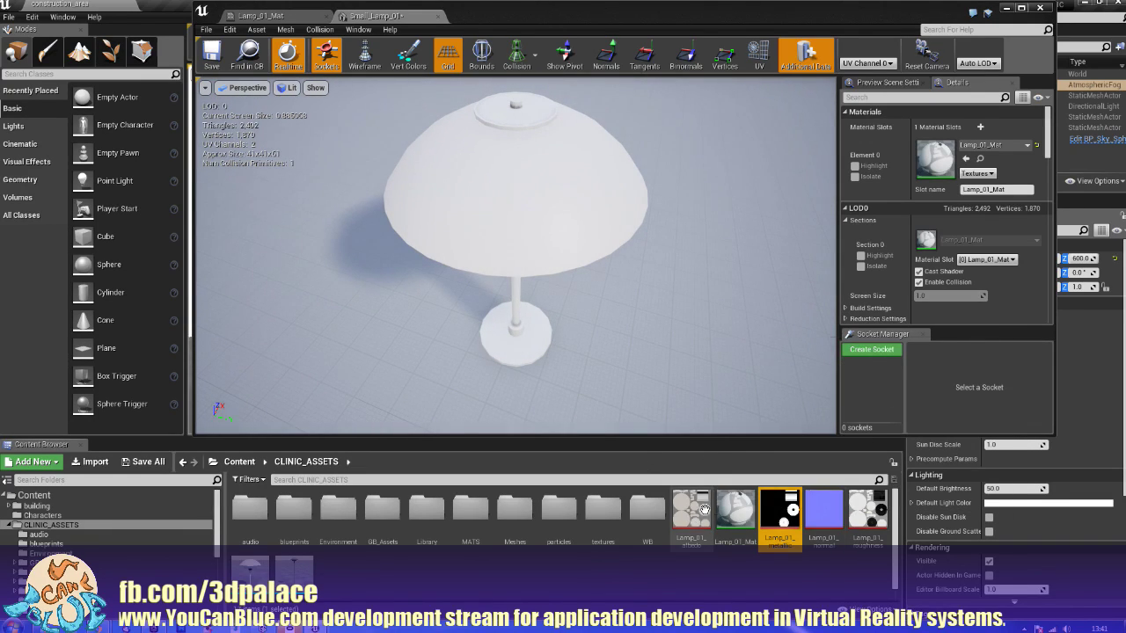
Step: Open Lamp_01_Mat, multiply the metallic map by a new Constant, connect the result to Roughness, and maximize the material editor
double_click(731, 513)
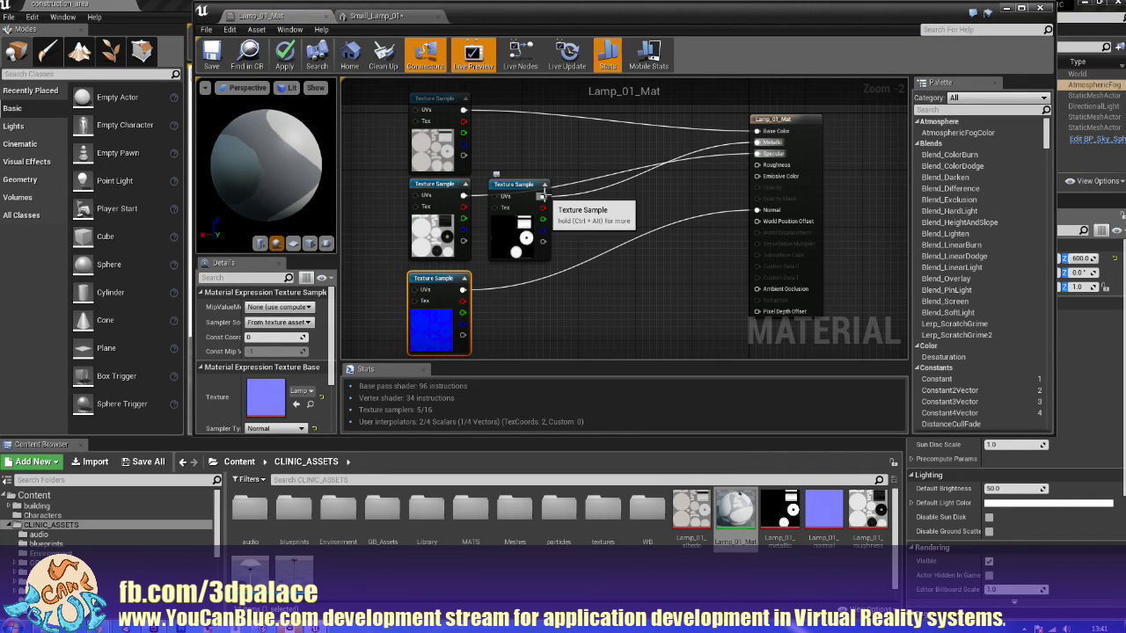
drag(543, 195, 622, 226)
text(multipl)
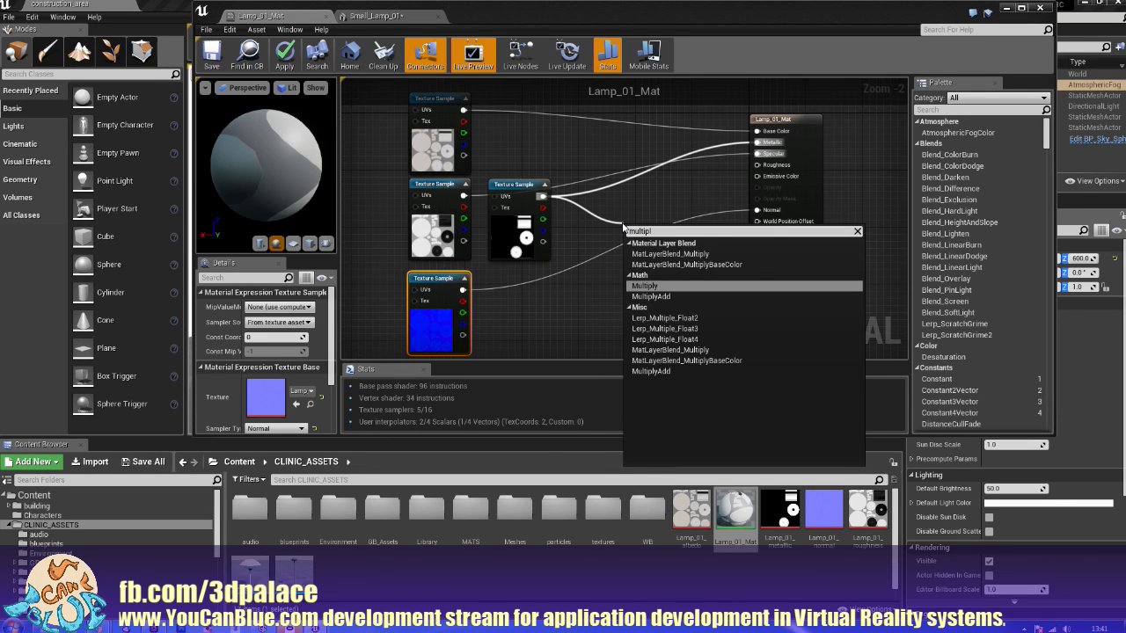
key(Return)
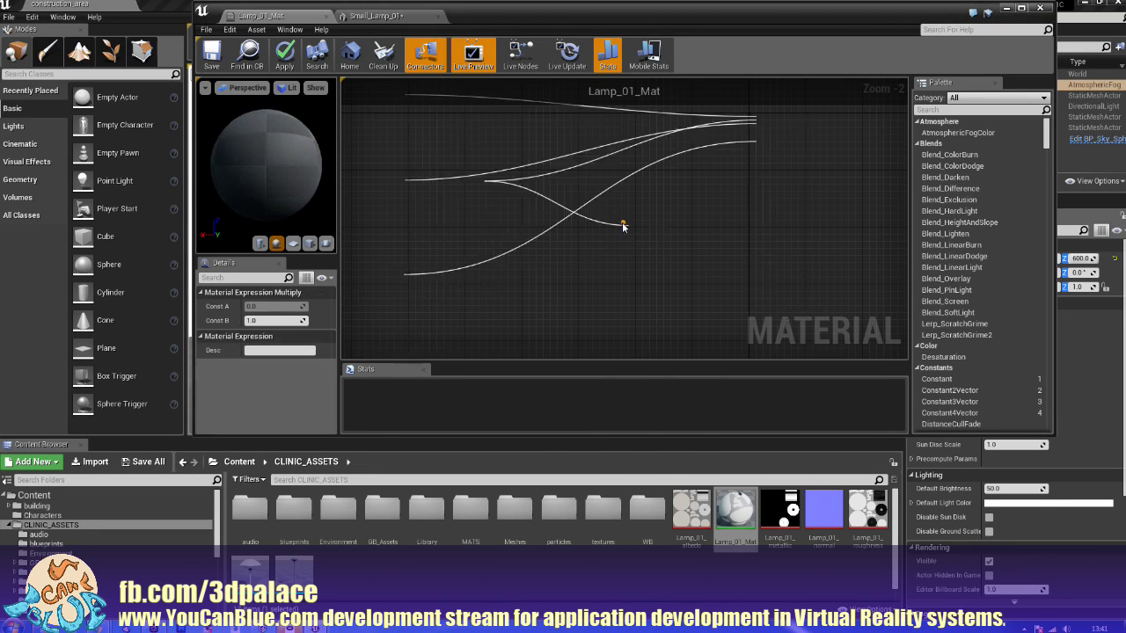
click(577, 293)
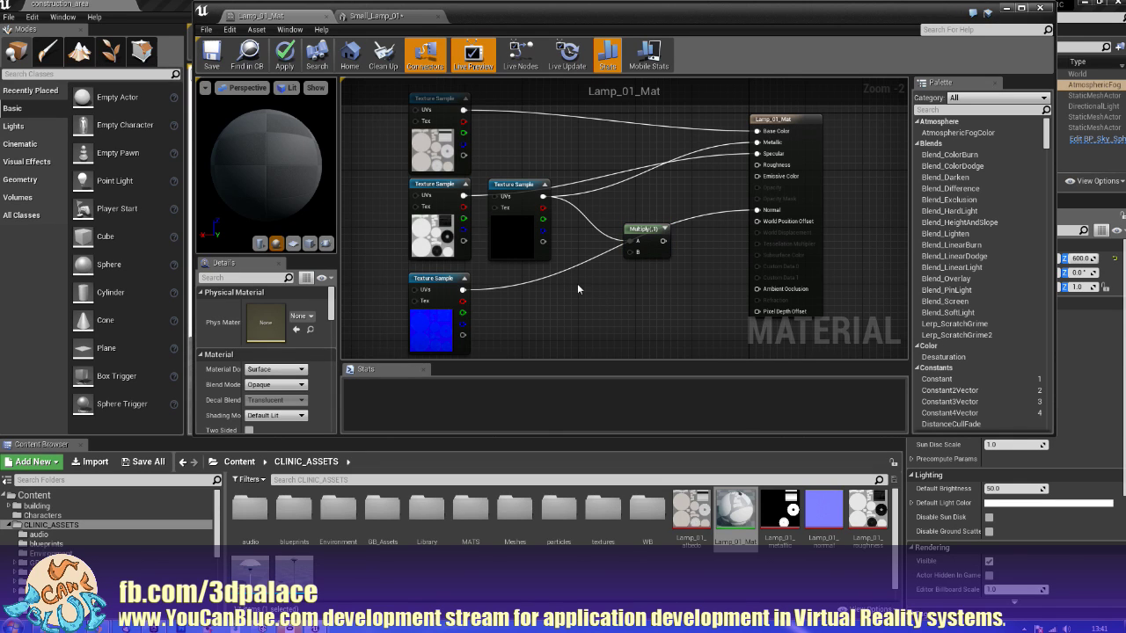
click(579, 290)
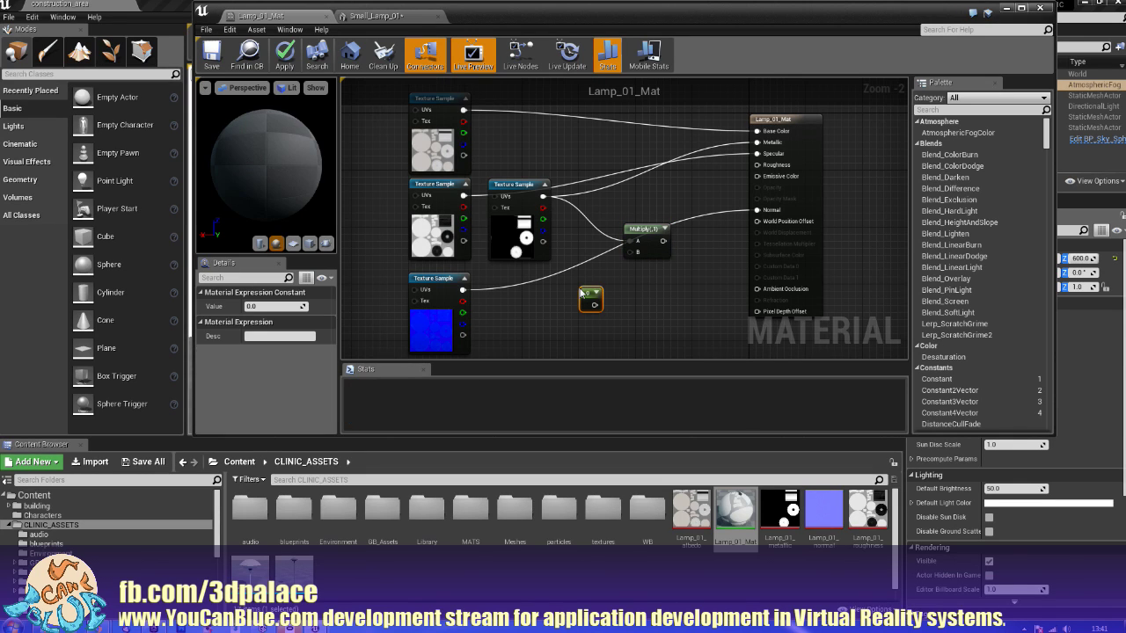
drag(594, 294, 762, 167)
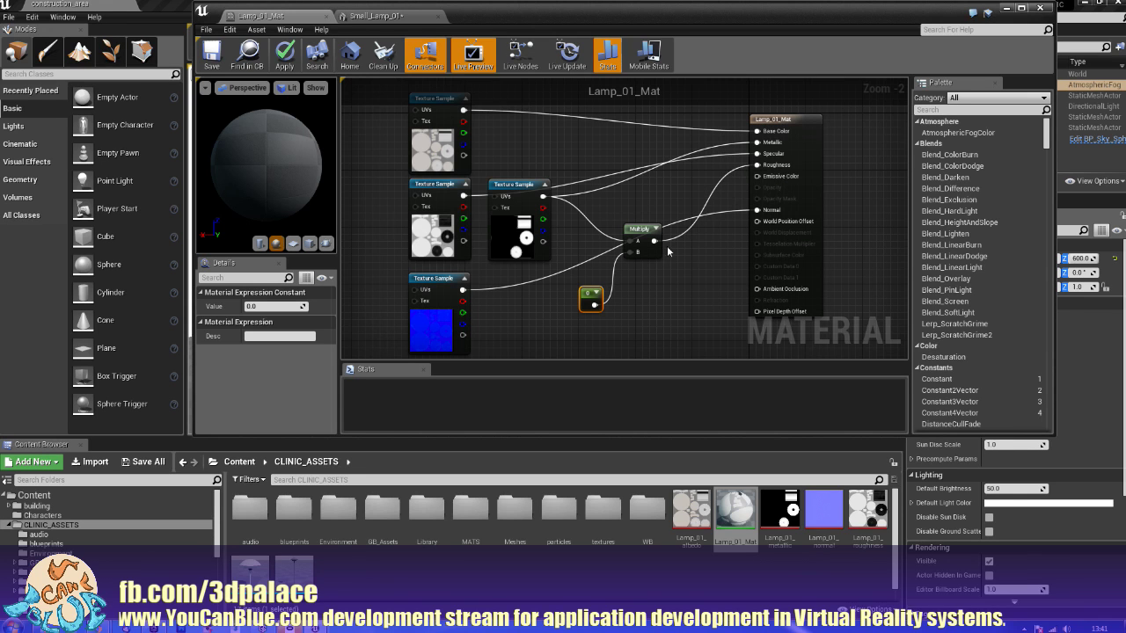
double_click(531, 23)
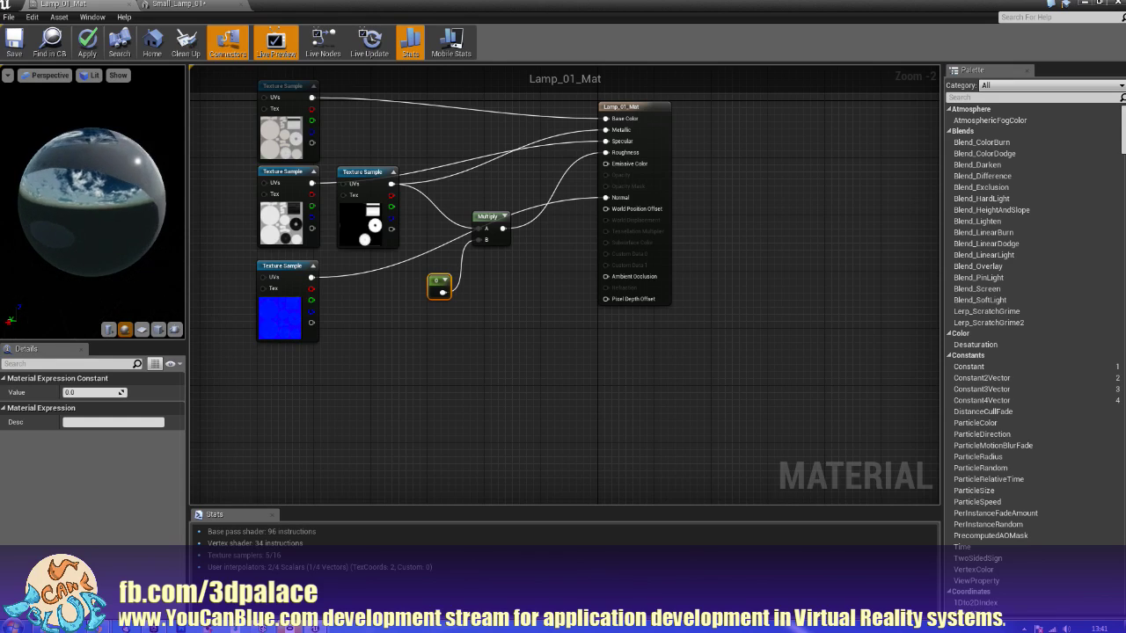
Step: Set the Constant feeding the roughness Multiply node to 0.25 and inspect the material on the preview sphere
drag(93, 201, 132, 220)
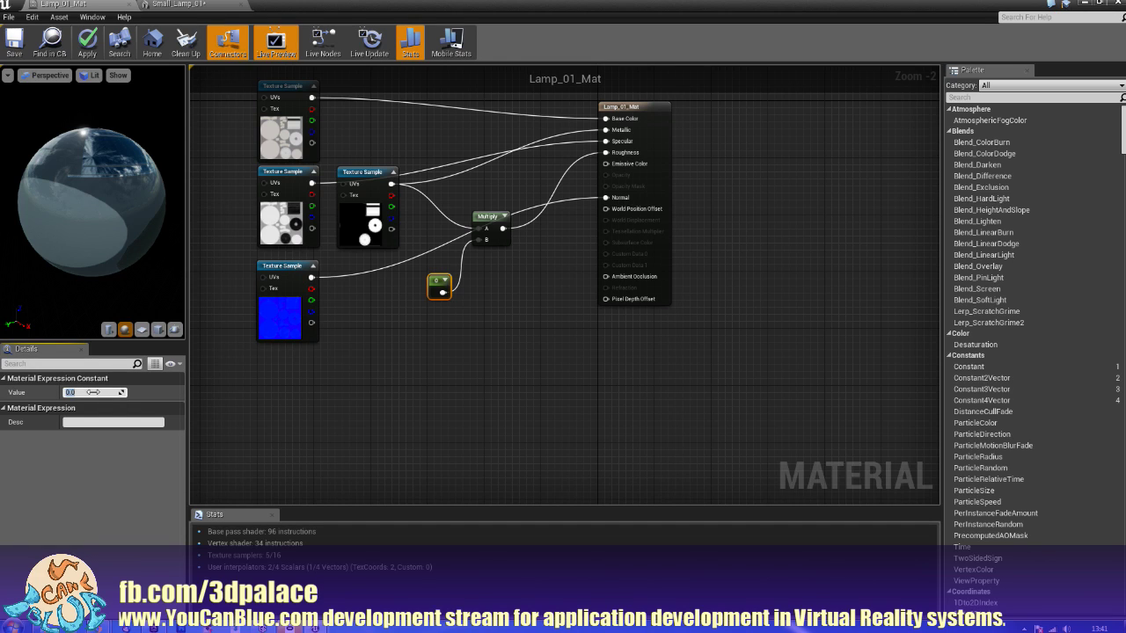
text(.25)
key(Return)
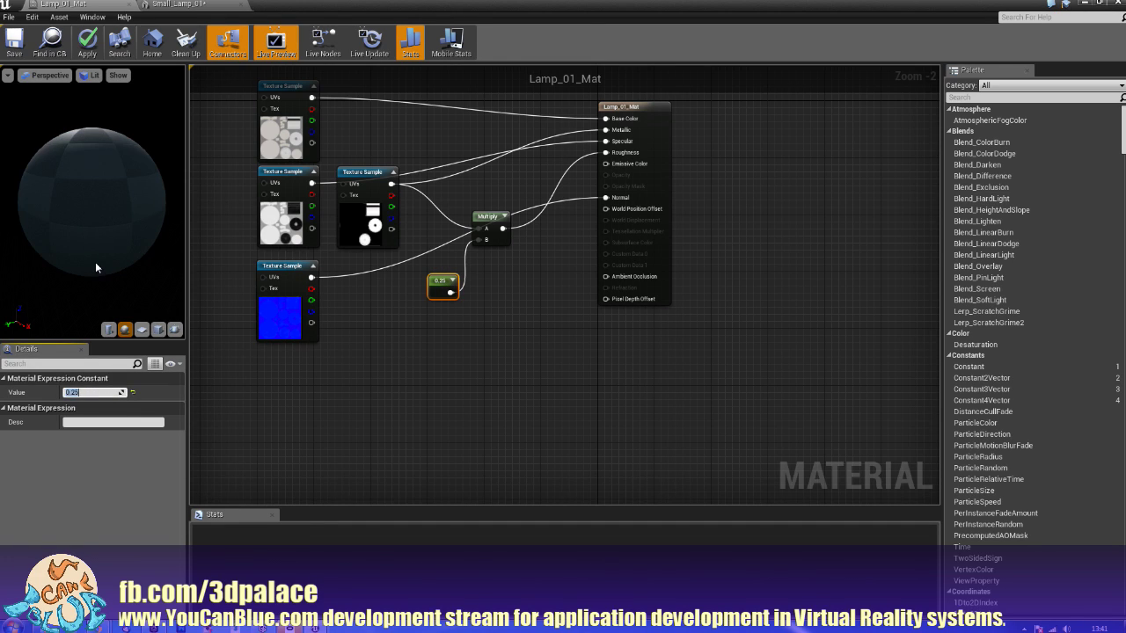
drag(92, 202, 165, 209)
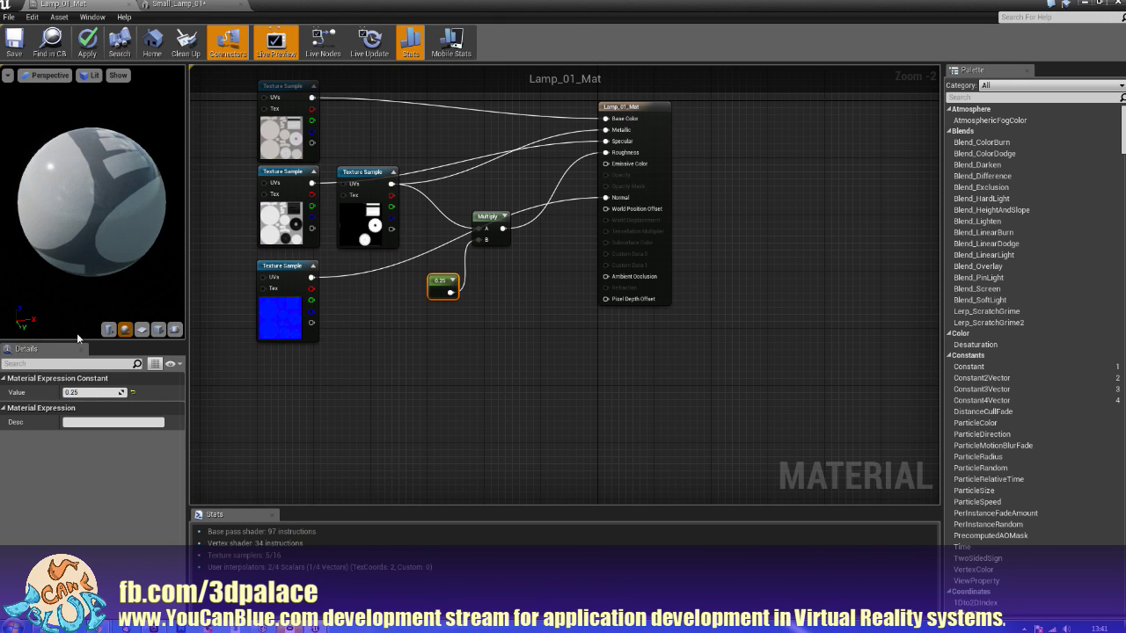
Step: Set the roughness multiplier Constant to 0.5 and inspect the preview sphere again
click(93, 391)
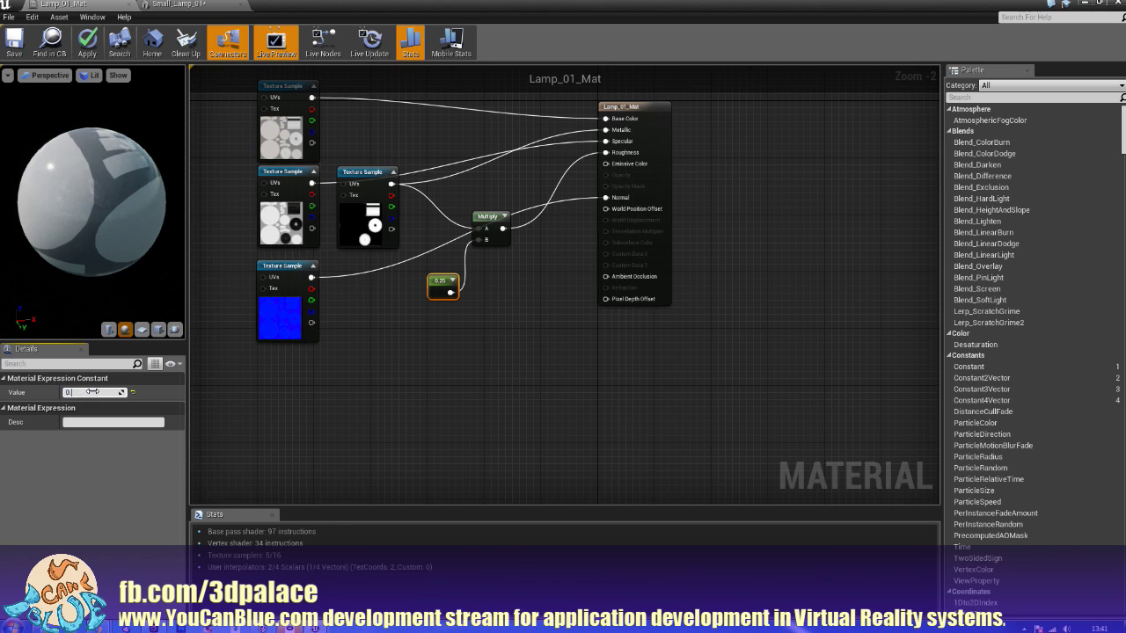
text(0.5)
key(Return)
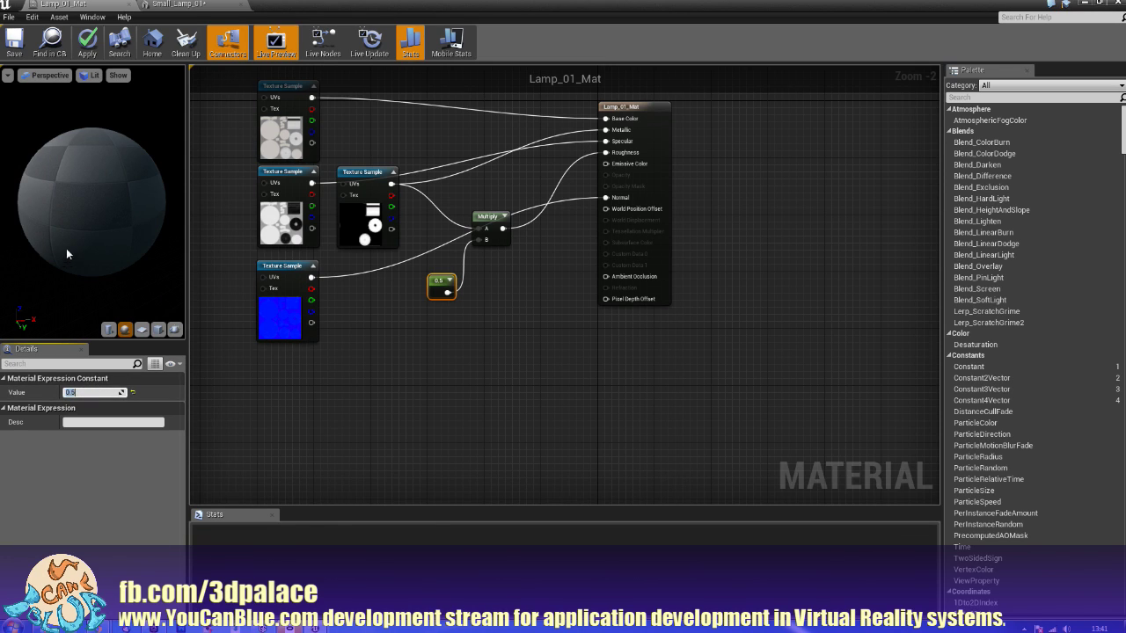
mouse_move(64, 233)
mouse_down()
mouse_move(31, 177)
mouse_move(88, 198)
mouse_move(115, 189)
mouse_move(83, 244)
mouse_up()
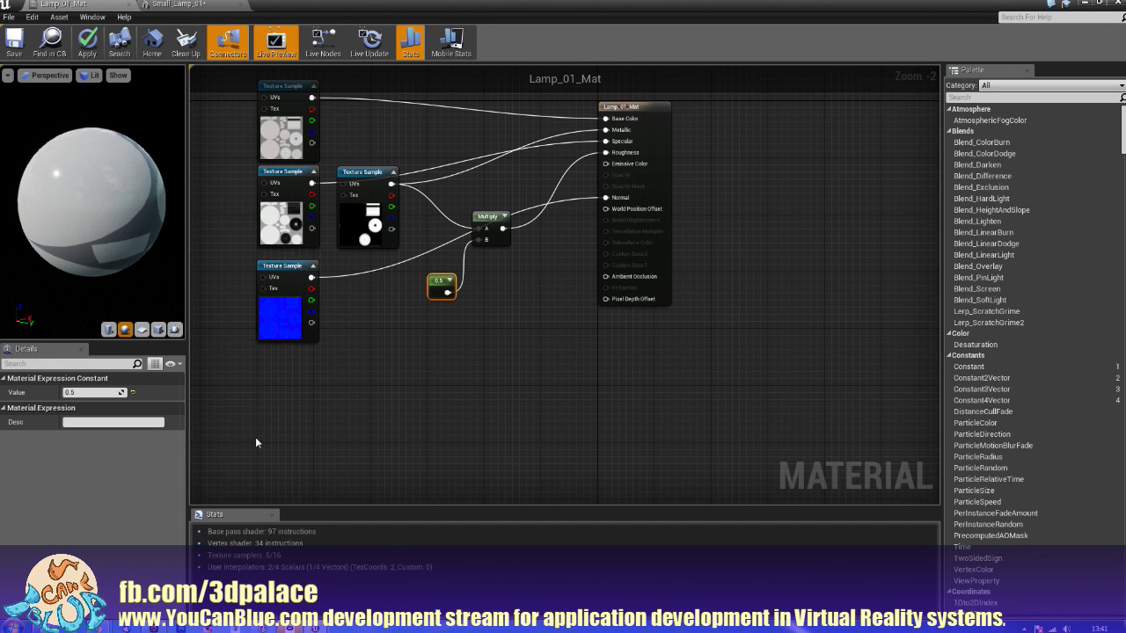
Step: Set the roughness multiplier Constant to 1 and check the reflections around the preview sphere
click(104, 392)
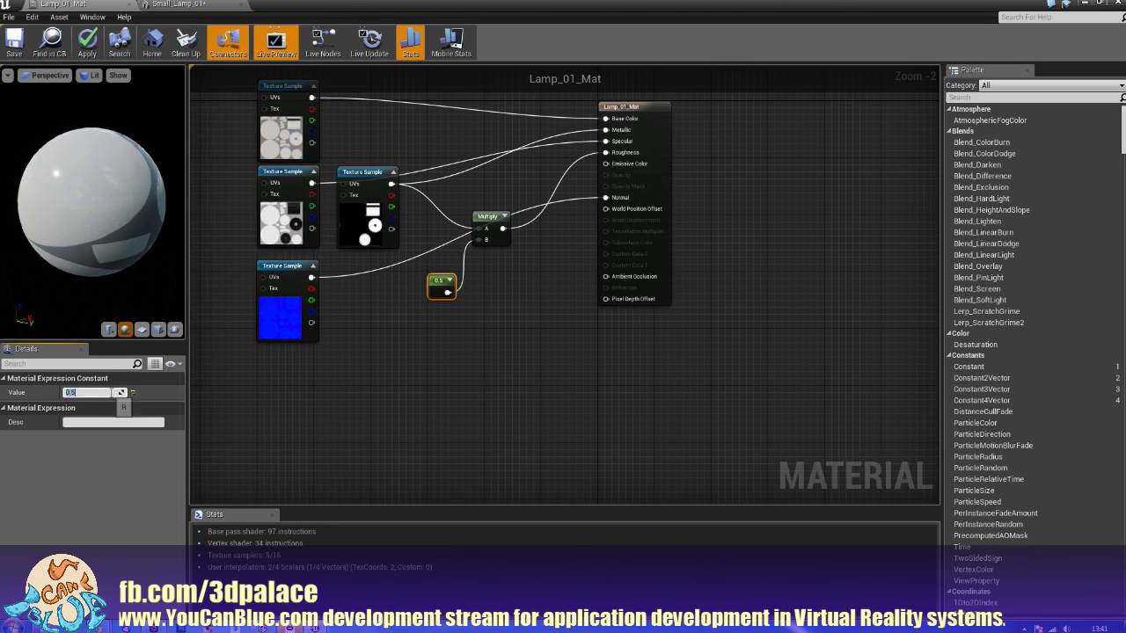
text(1)
key(Return)
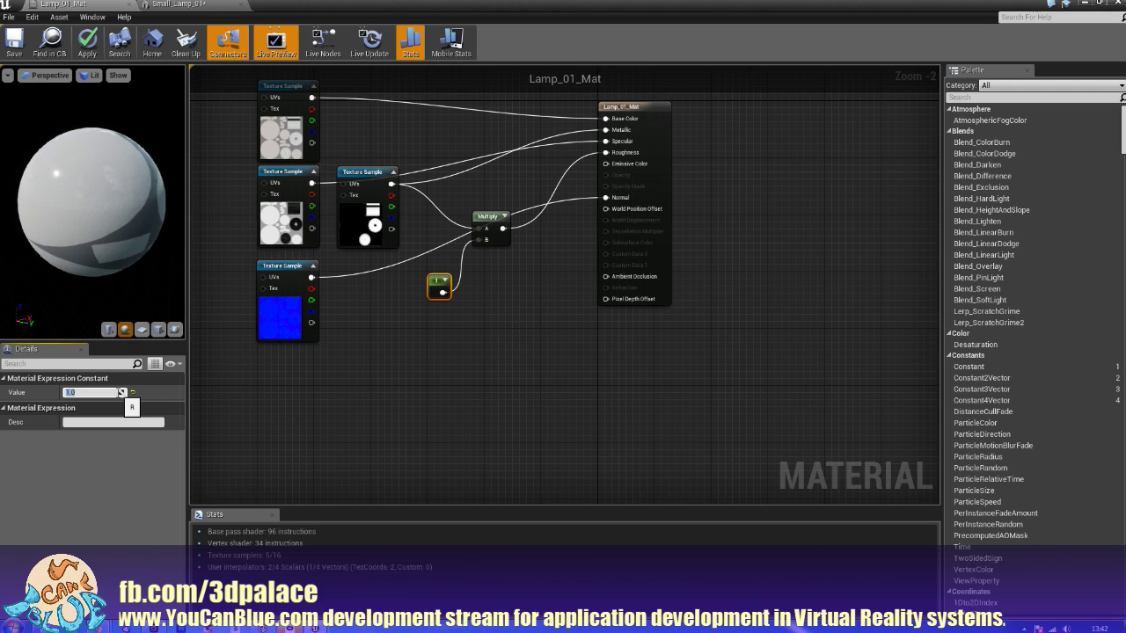
mouse_move(104, 231)
mouse_down()
mouse_move(54, 207)
mouse_move(40, 219)
mouse_move(56, 218)
mouse_move(39, 214)
mouse_move(118, 213)
mouse_up()
drag(23, 212, 16, 211)
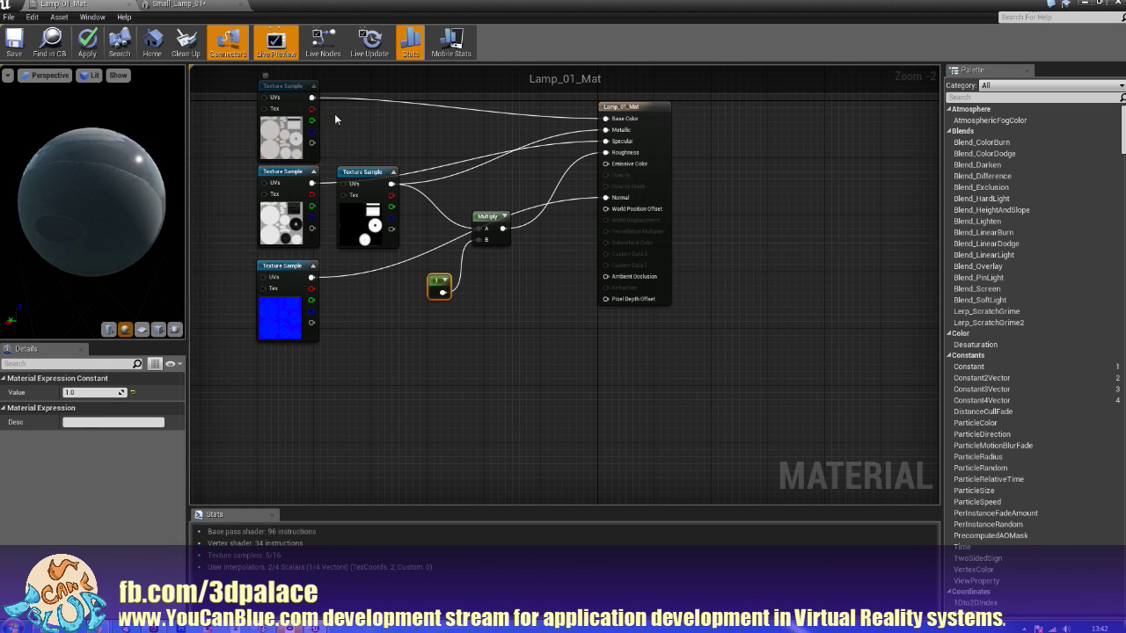
Step: Add a Constant3Vector and a Multiply node, multiply the colour with the albedo map, and connect the result to Base Color
right_drag(397, 131, 472, 201)
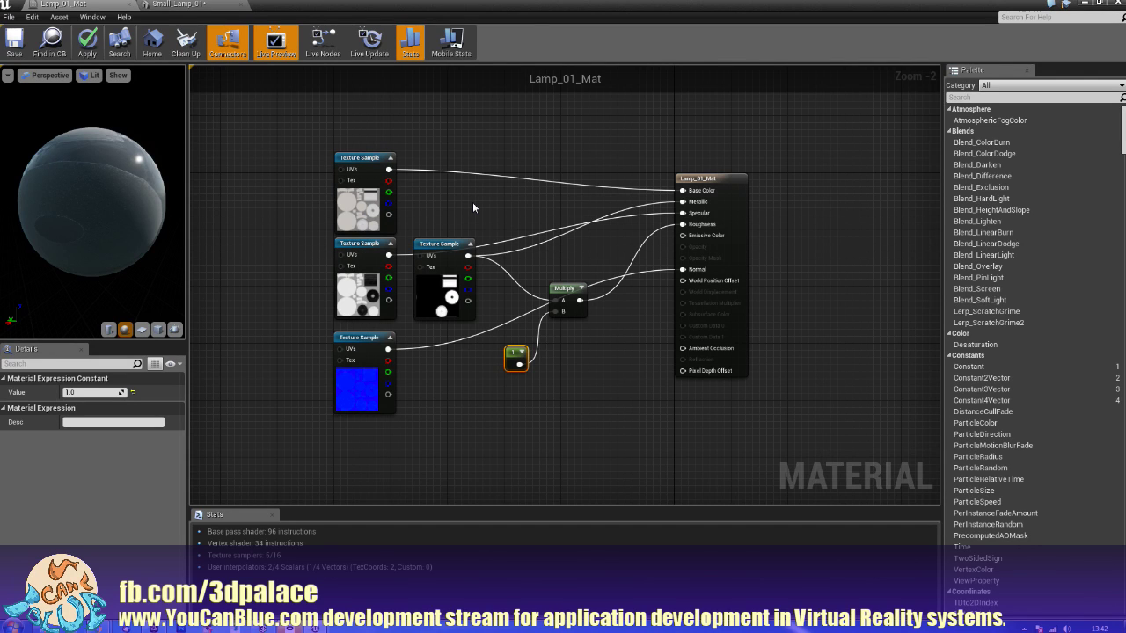
scroll(357, 207, up, 2)
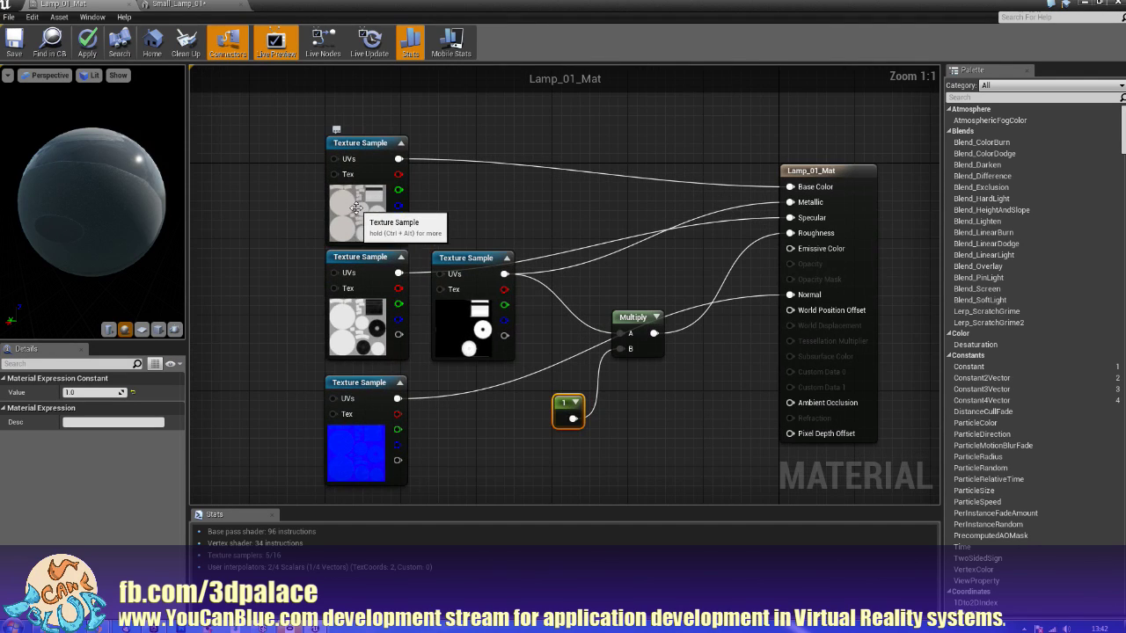
right_drag(452, 190, 570, 223)
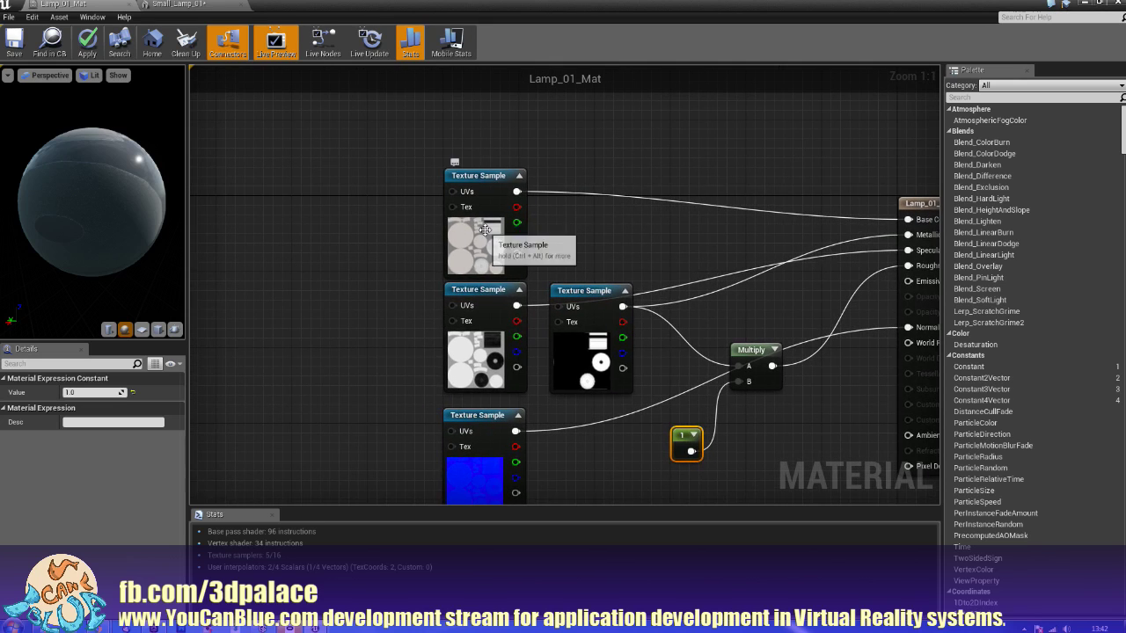
scroll(579, 228, down, 6)
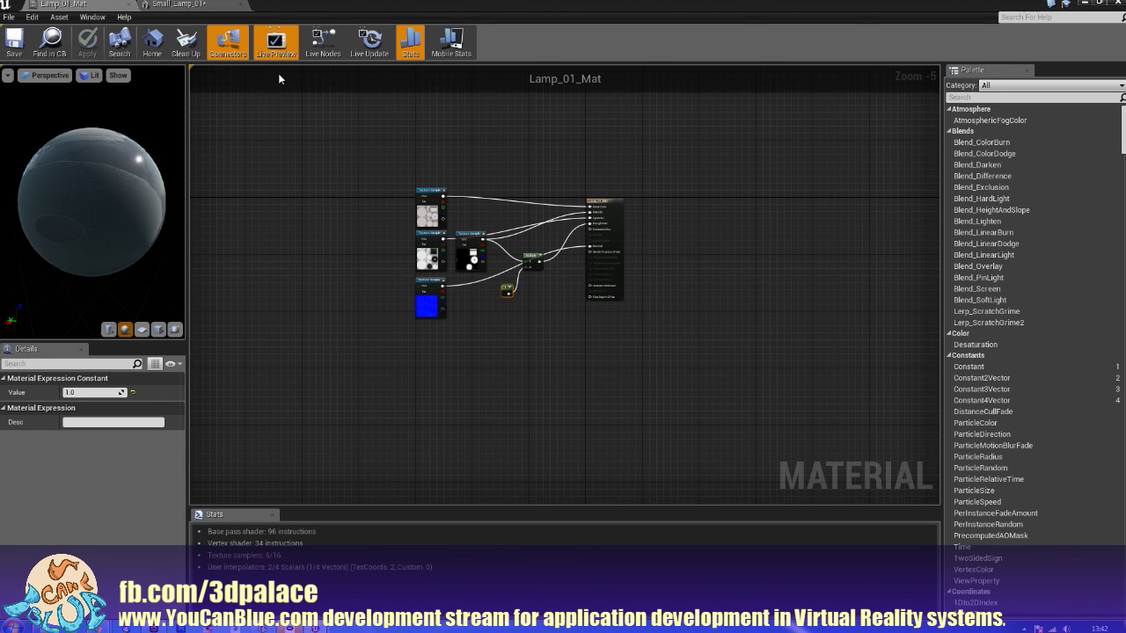
scroll(334, 169, up, 2)
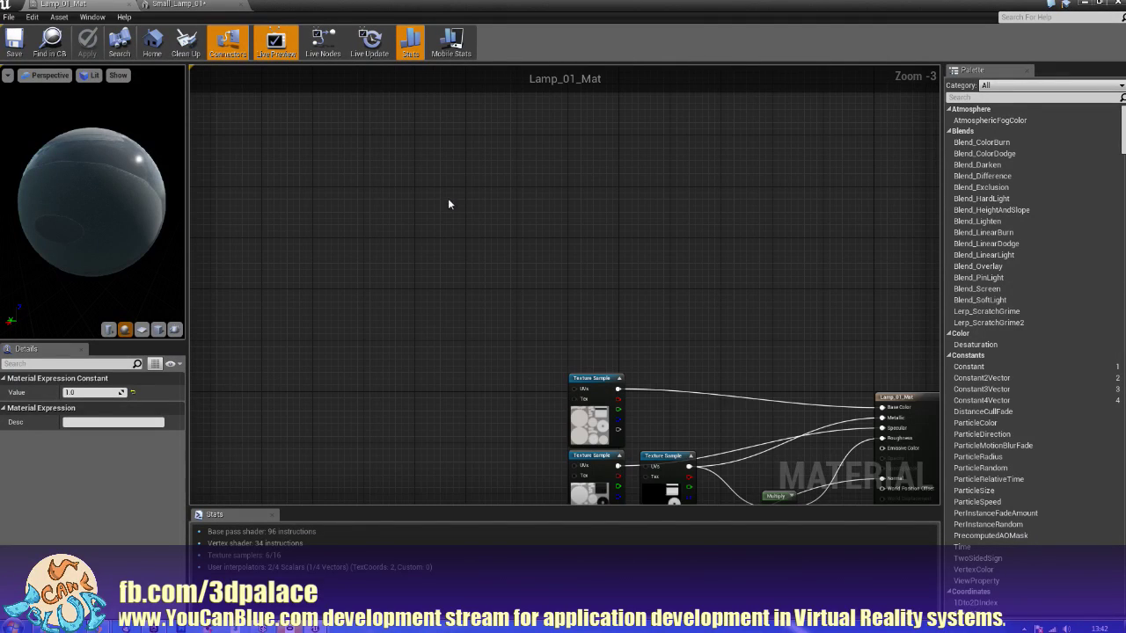
right_drag(449, 204, 361, 152)
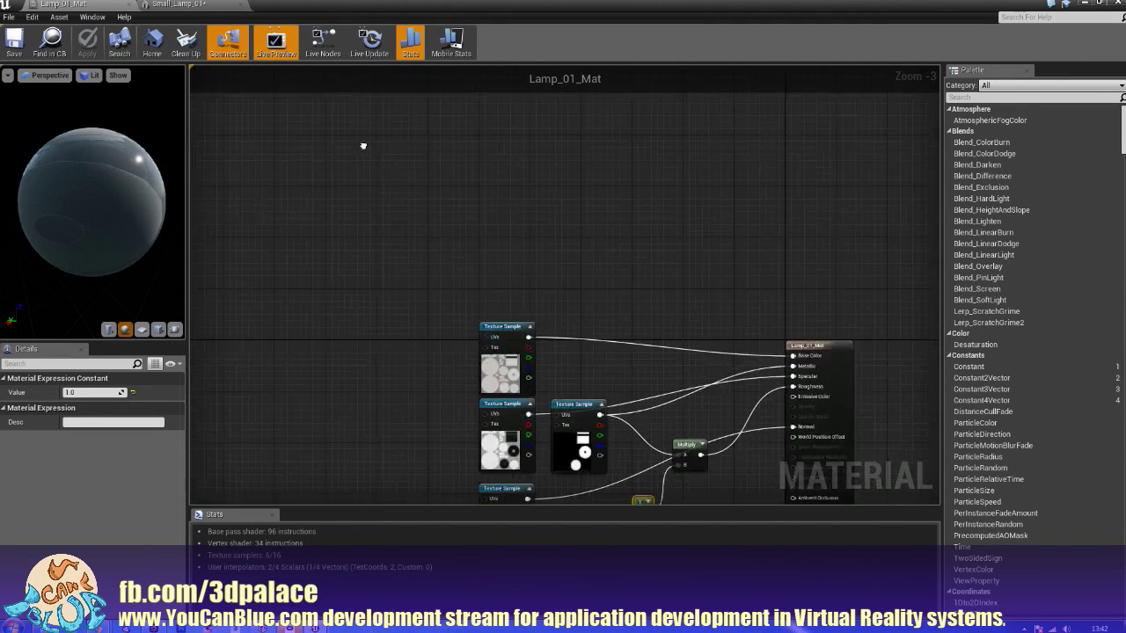
click(480, 252)
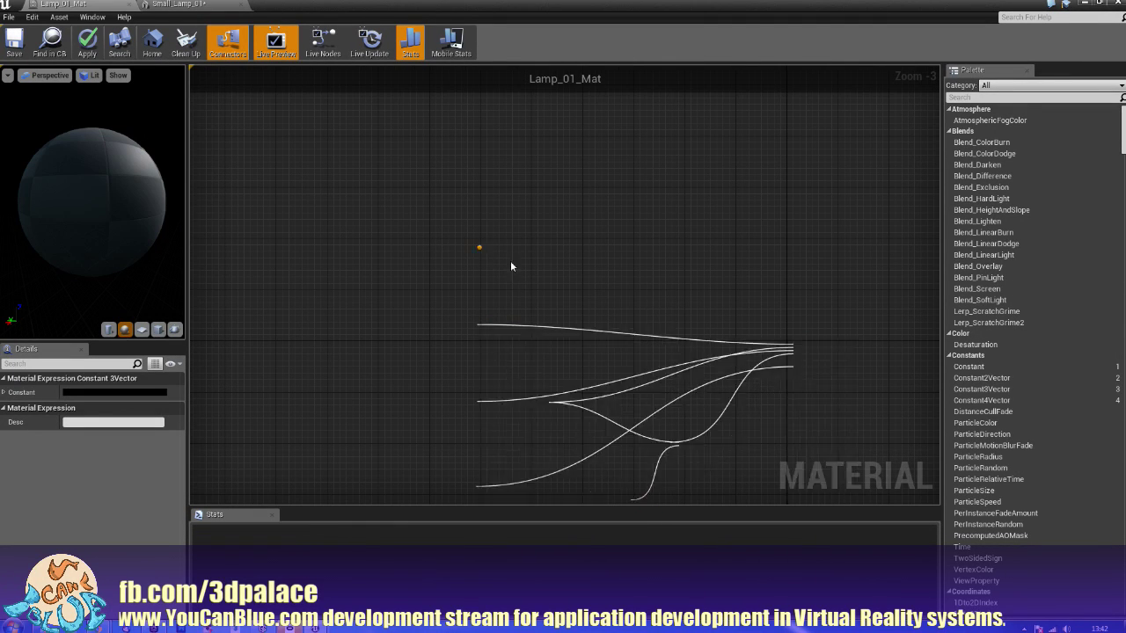
click(570, 287)
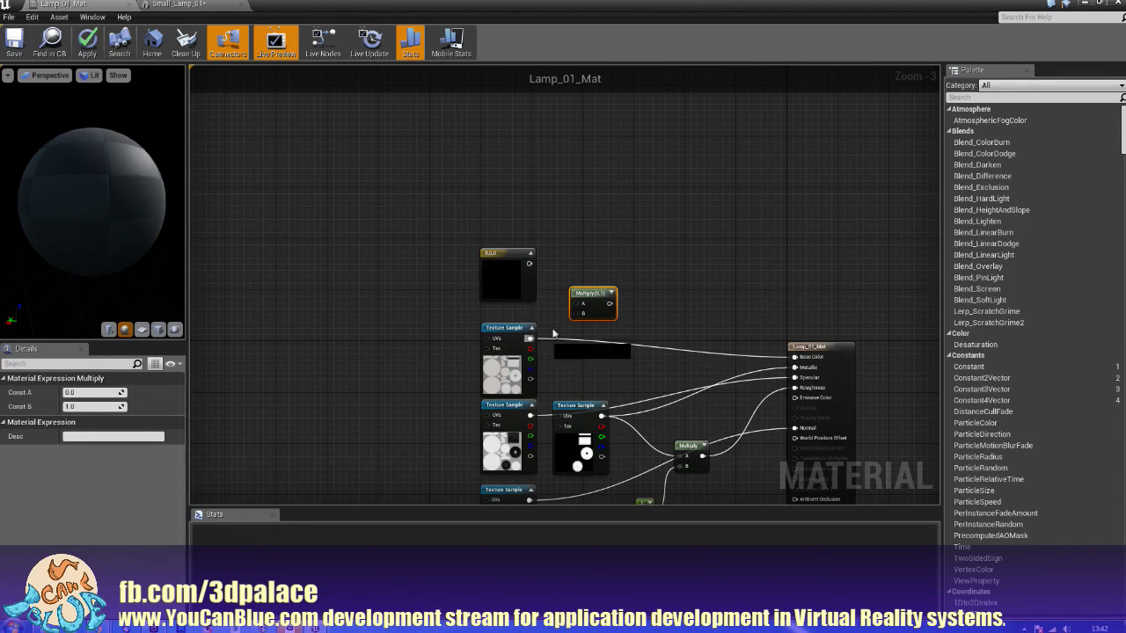
drag(553, 333, 529, 263)
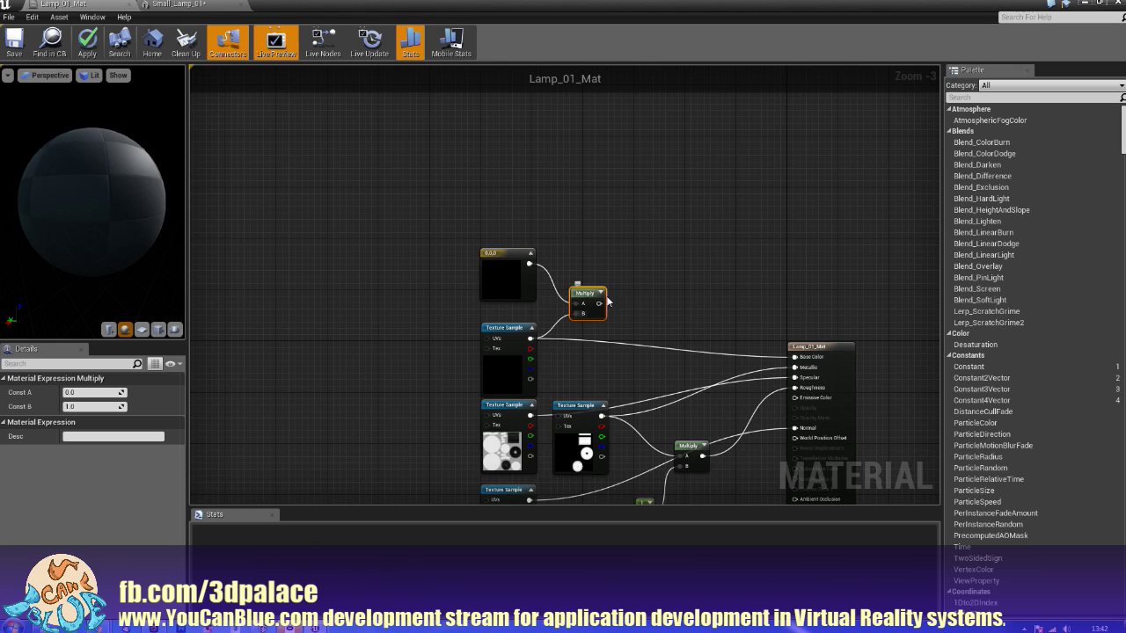
drag(599, 303, 793, 357)
Step: Set the Constant3Vector to a pale lavender with hue about 248, saturation 0.225 and value 0.595
click(495, 276)
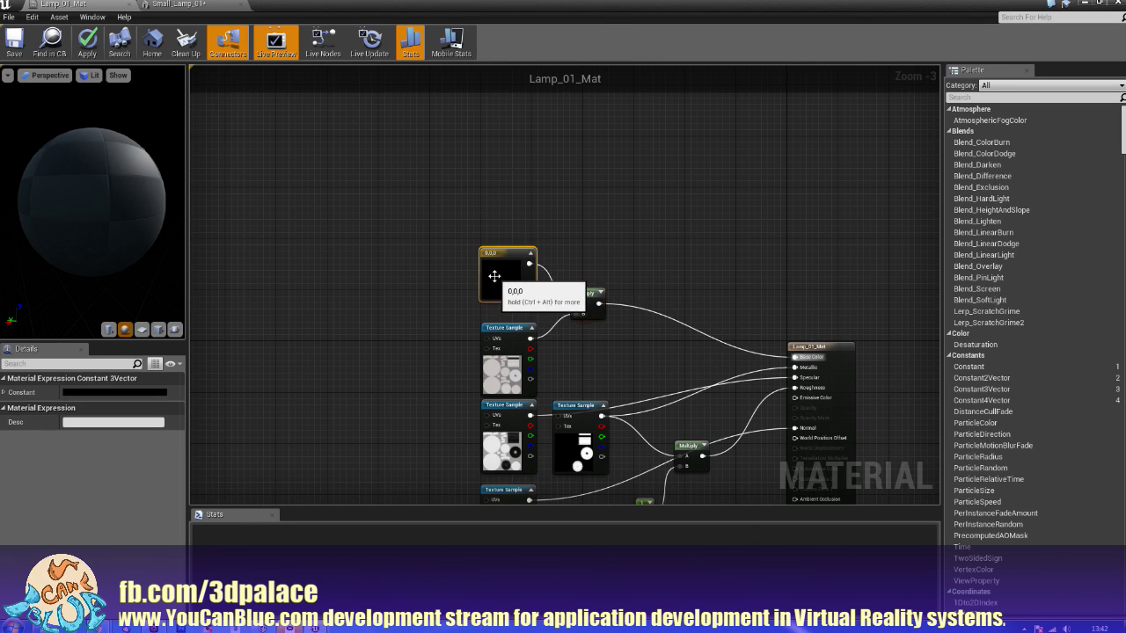
double_click(494, 276)
drag(569, 341, 547, 324)
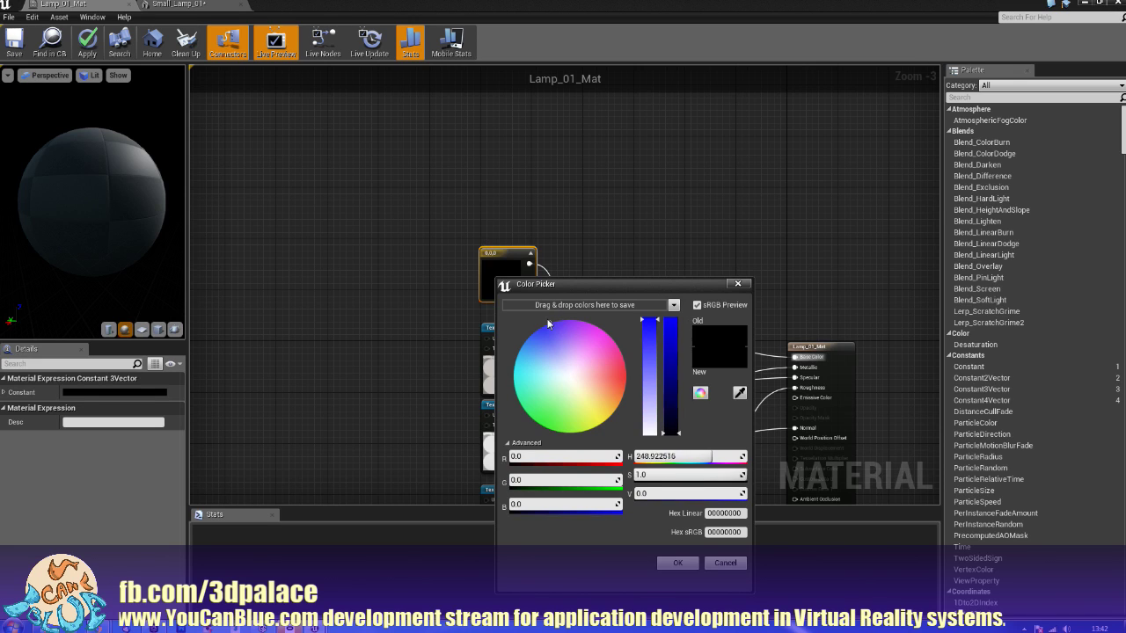
click(669, 364)
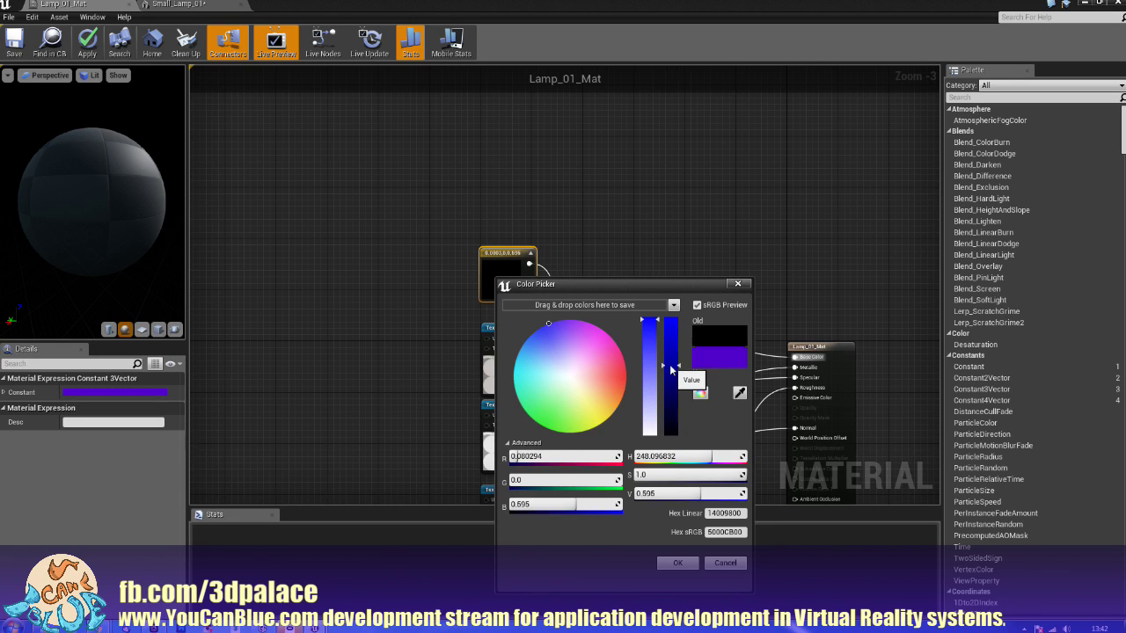
drag(676, 280, 769, 137)
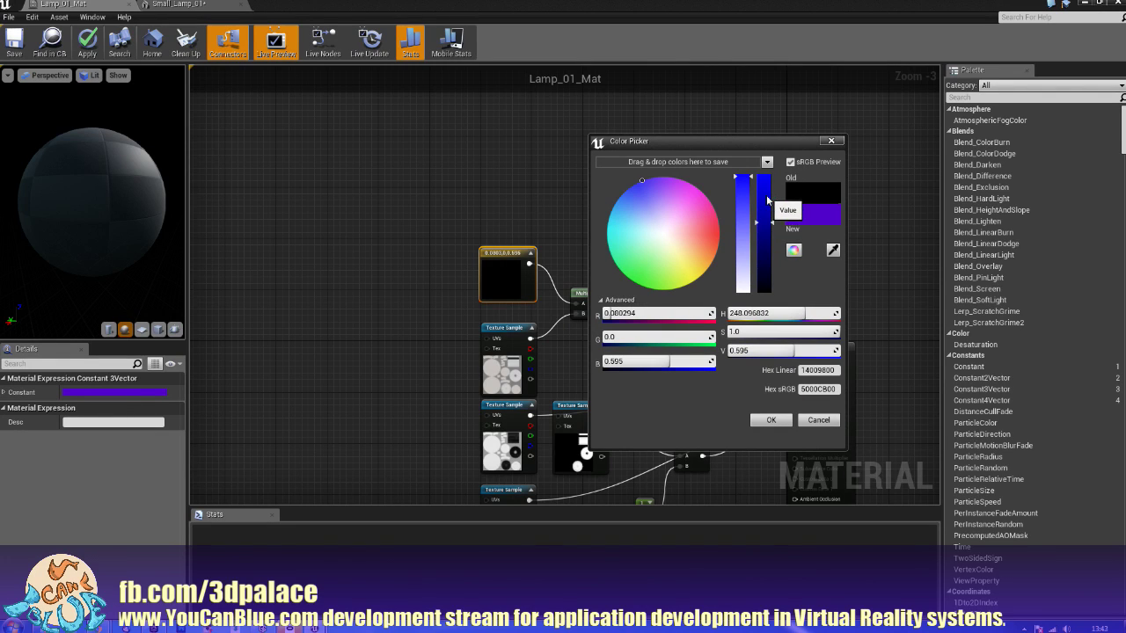
click(741, 265)
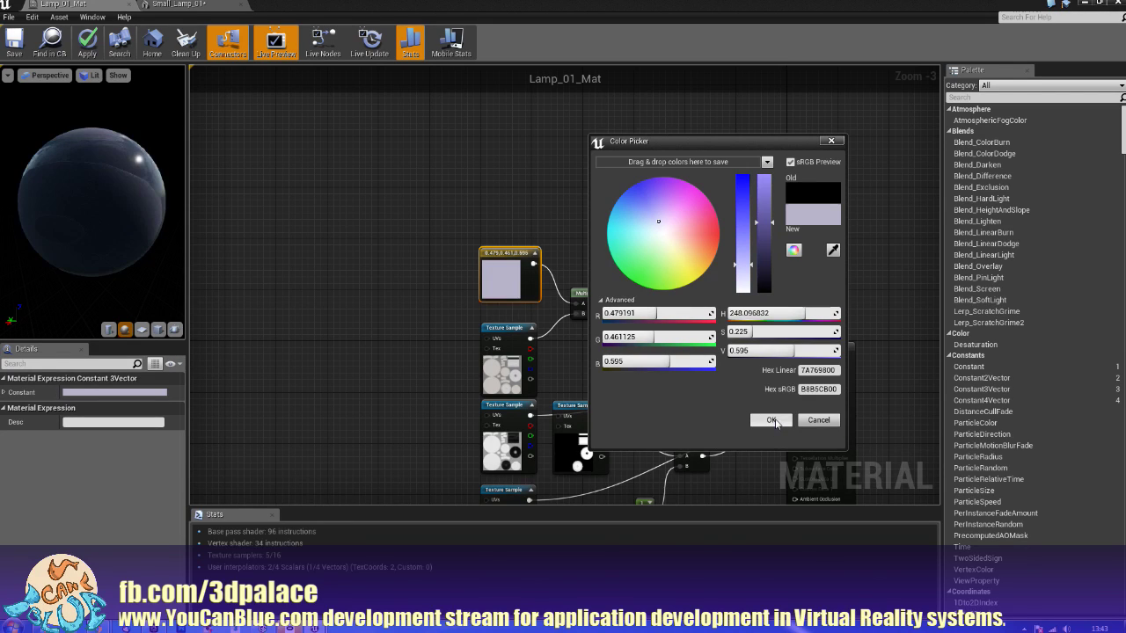
click(774, 420)
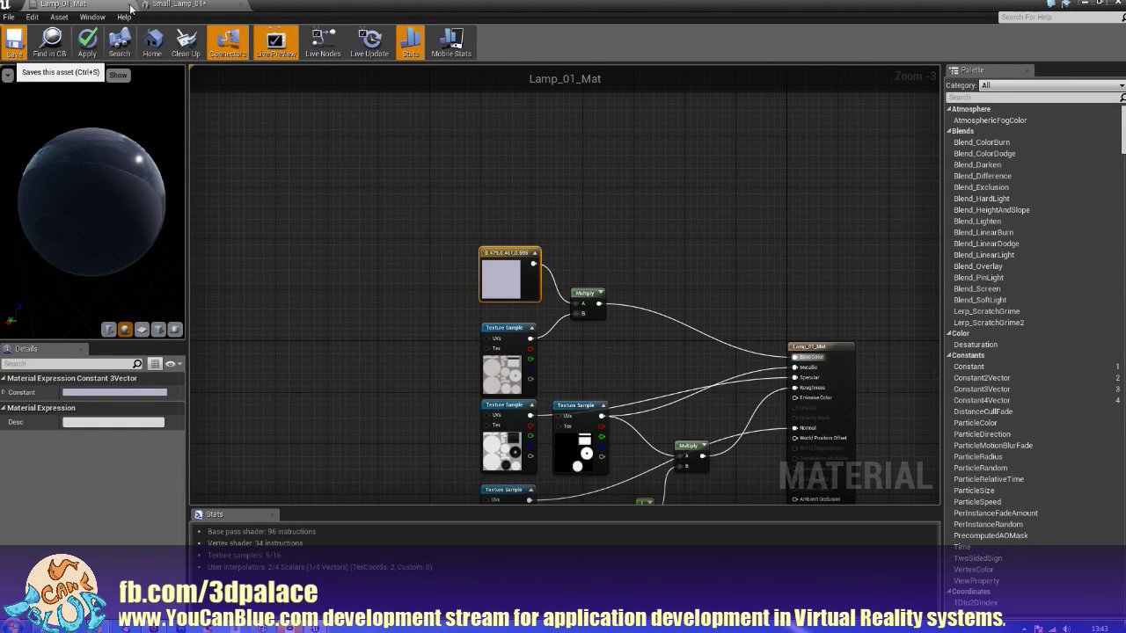
Step: Save and close the Lamp_01_Mat material, then check it on the small lamp mesh and close the mesh editor
key(ctrl+s)
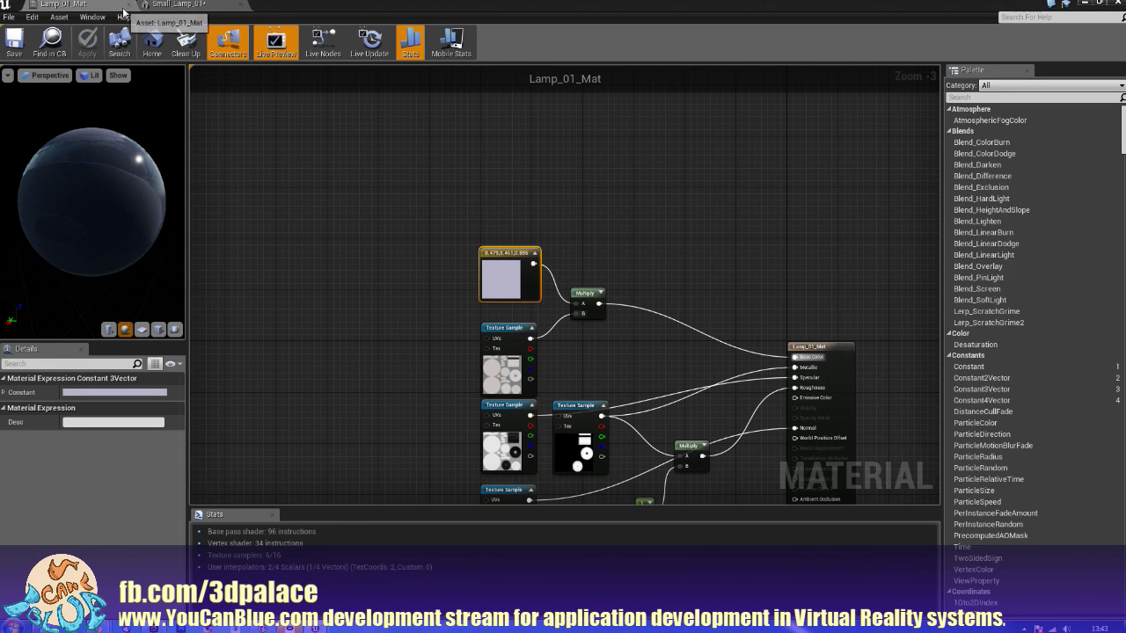
click(128, 5)
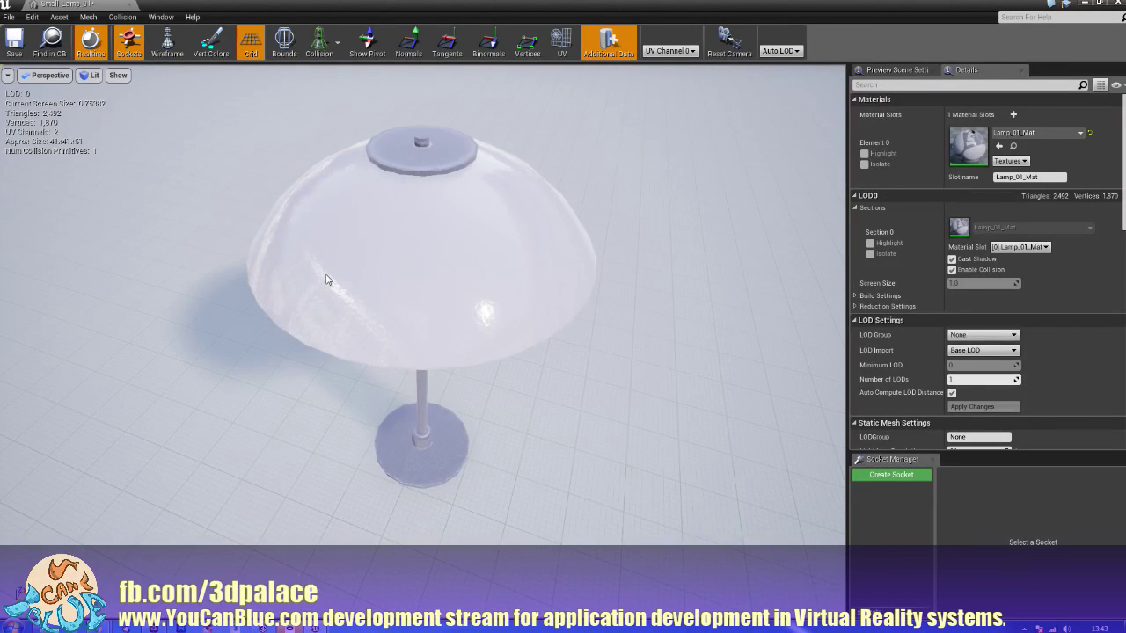
scroll(326, 280, down, 10)
scroll(326, 280, up, 5)
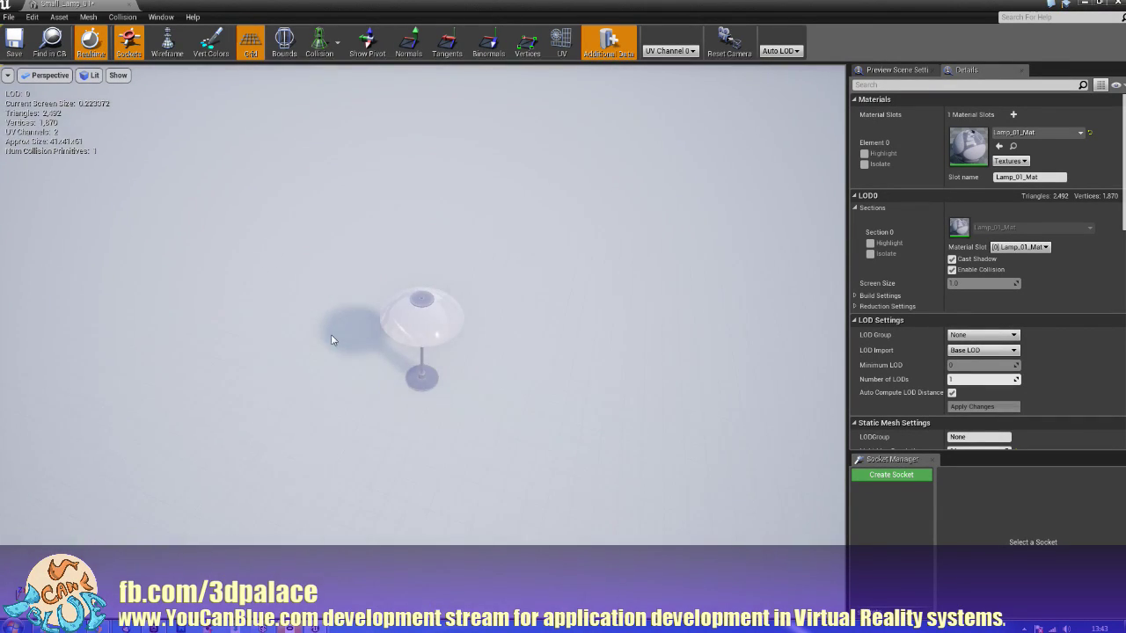
alt+drag(326, 279, 791, 193)
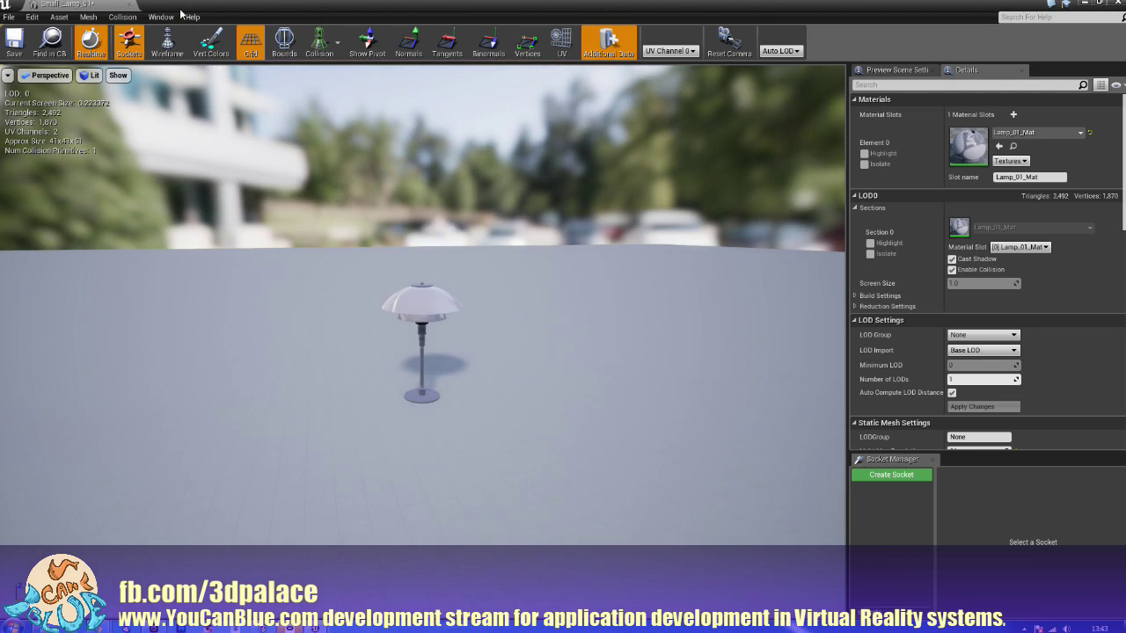
click(130, 4)
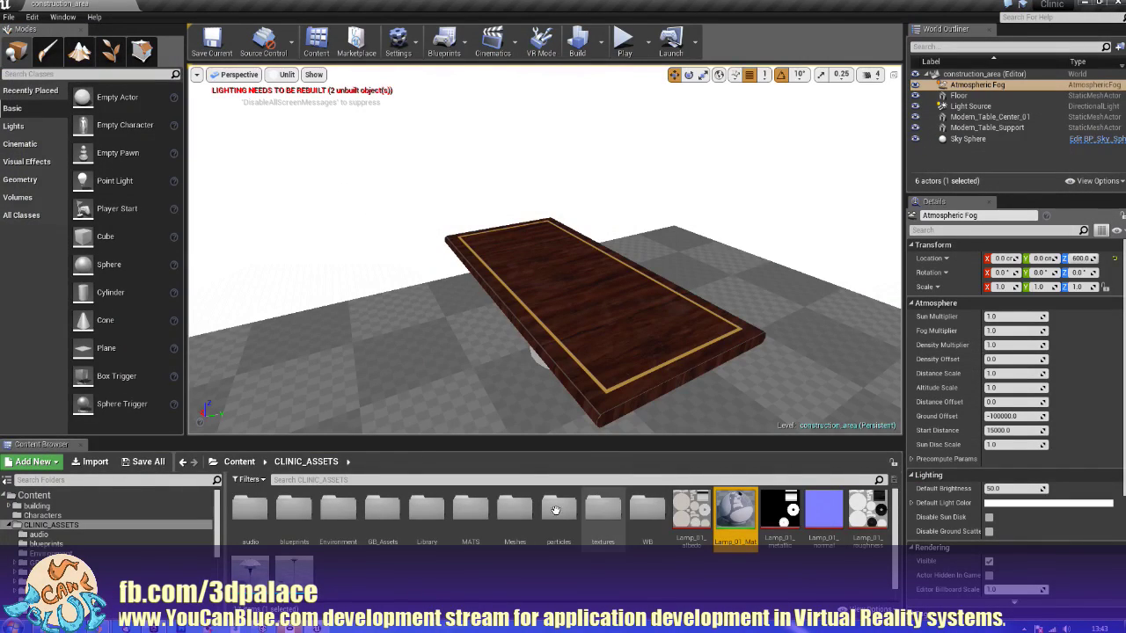
Step: Place the small lamp mesh on the far end of the tabletop and the tall lamp mesh on the floor beside the table
drag(250, 570, 532, 255)
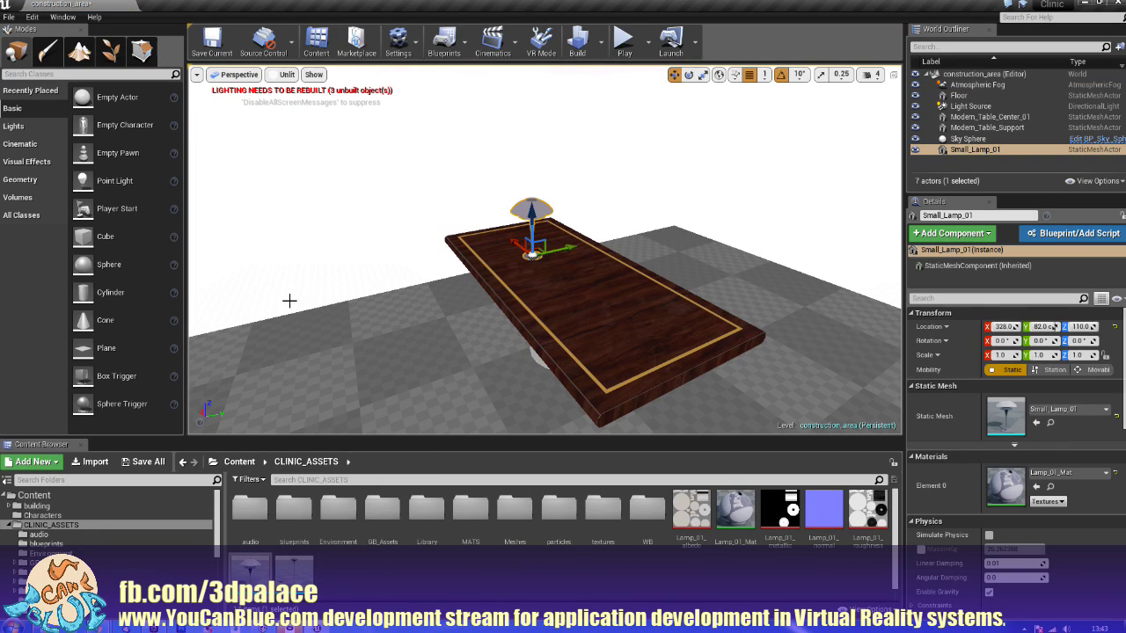
drag(295, 570, 391, 341)
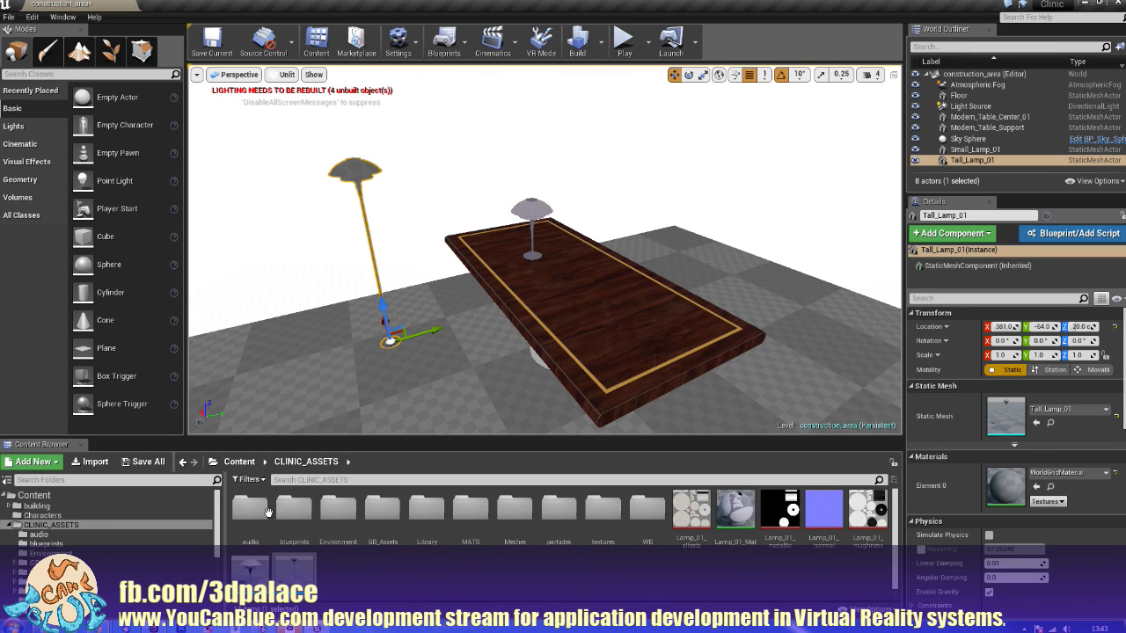
Step: Assign Lamp_01_Mat to the tall lamp mesh's material slot and close its mesh editor
double_click(297, 570)
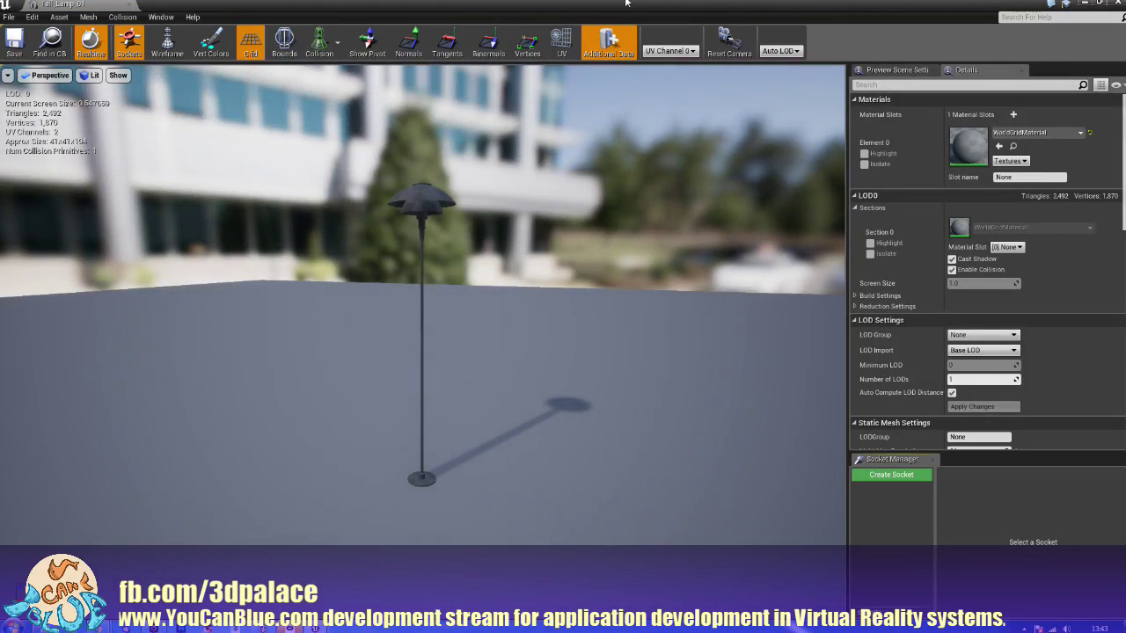
double_click(625, 1)
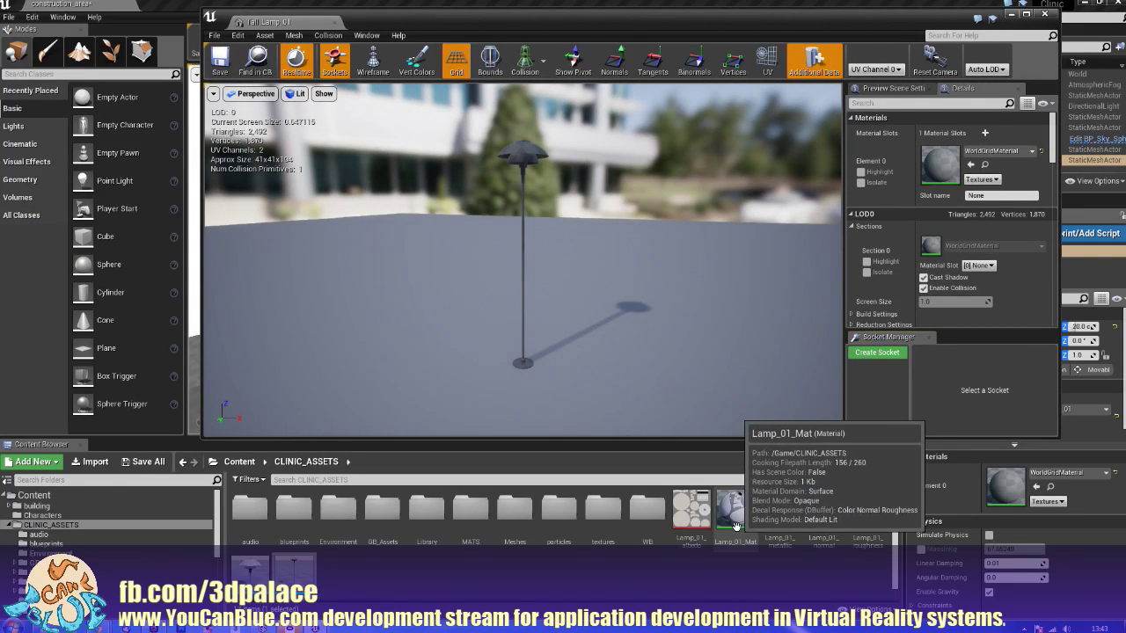
drag(735, 510, 939, 165)
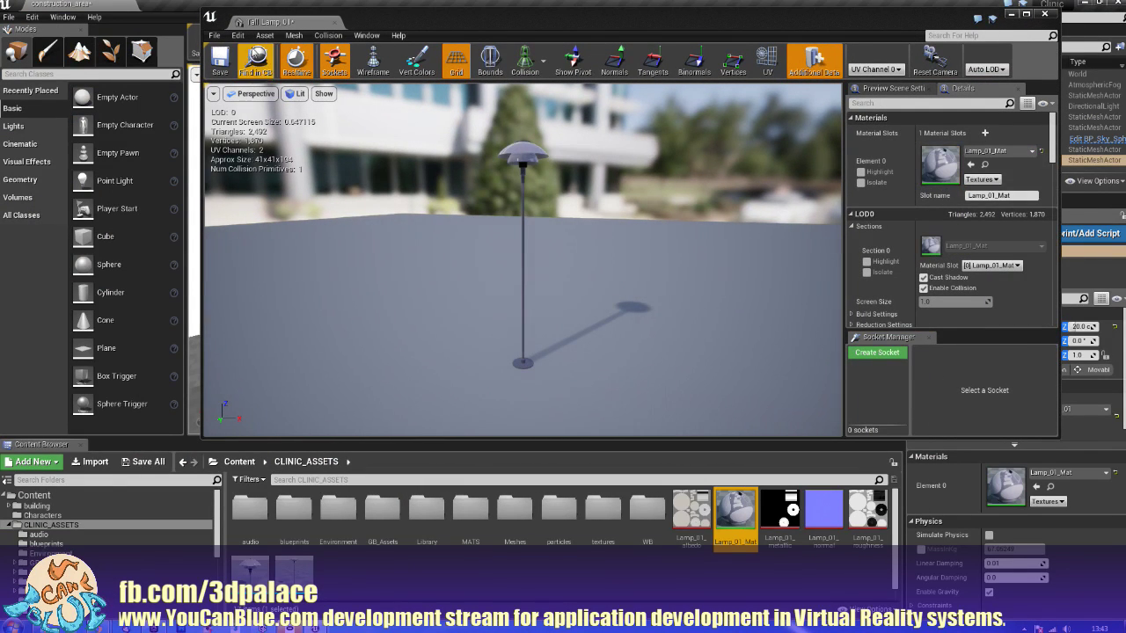
click(333, 23)
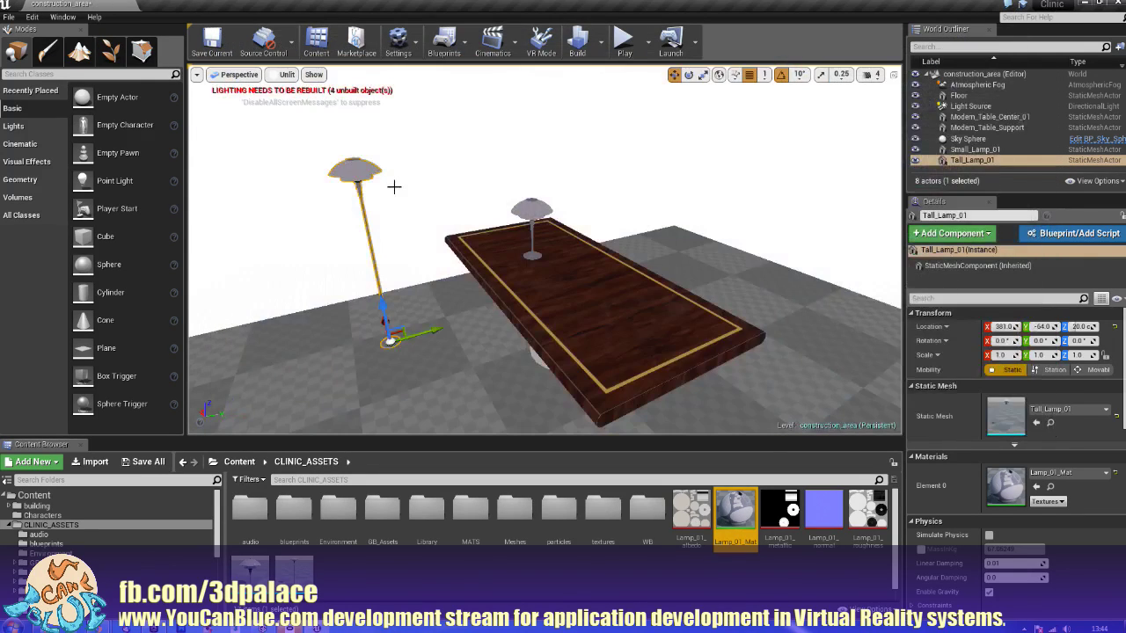
Step: Switch the level view from Unlit to Lit shading and view the lamps and table from the other side
click(416, 218)
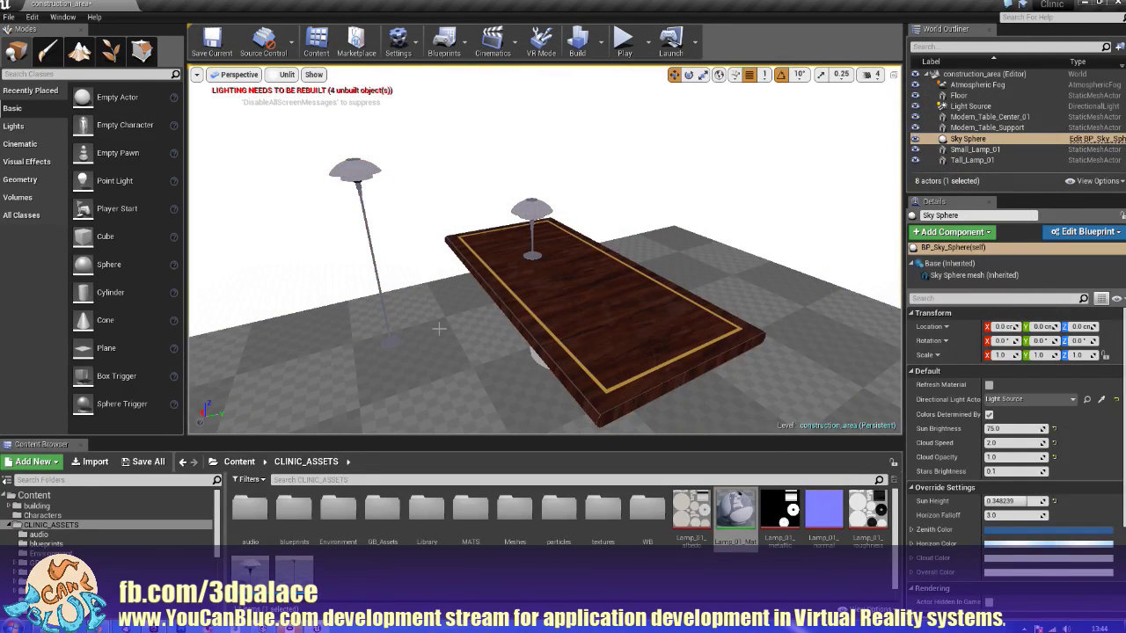
alt+drag(438, 329, 598, 281)
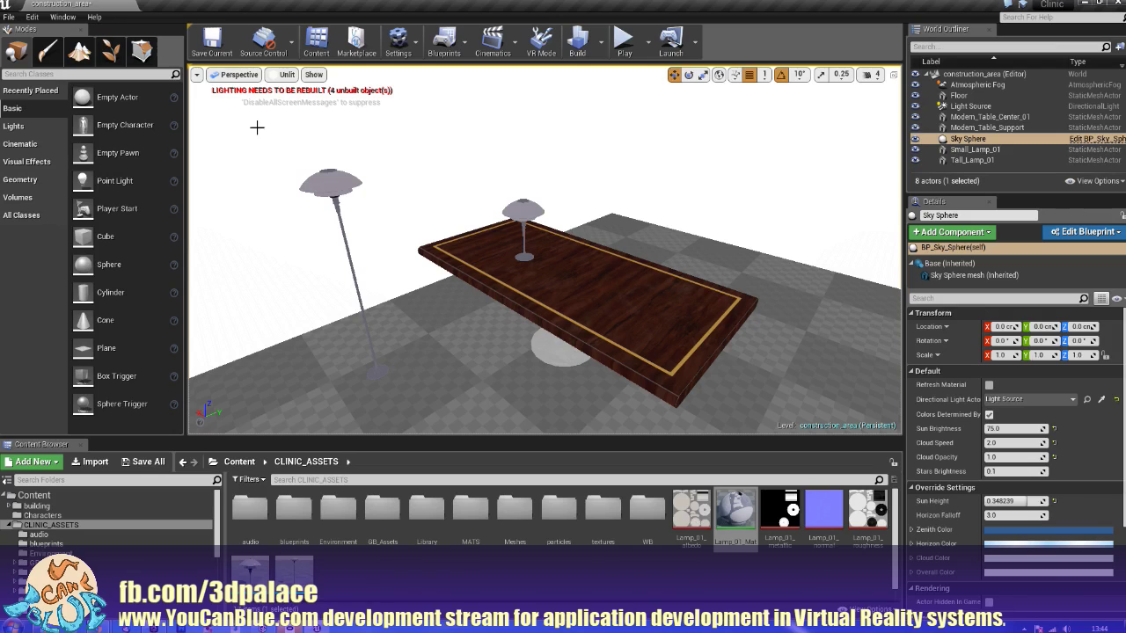
click(279, 74)
click(292, 102)
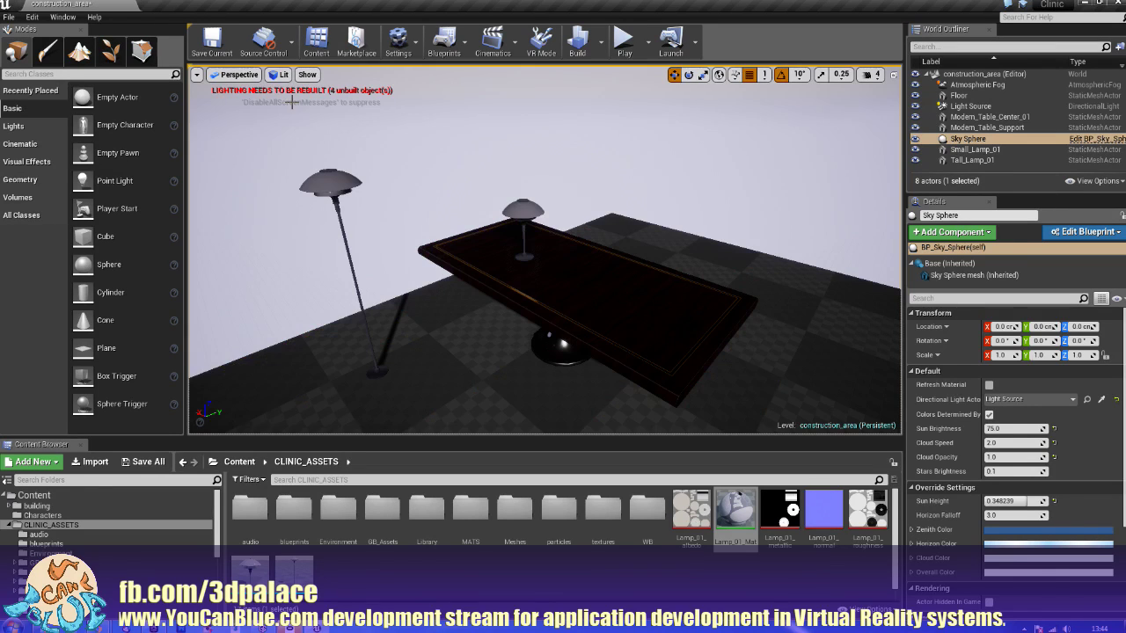
alt+drag(357, 298, 202, 246)
alt+drag(545, 299, 365, 308)
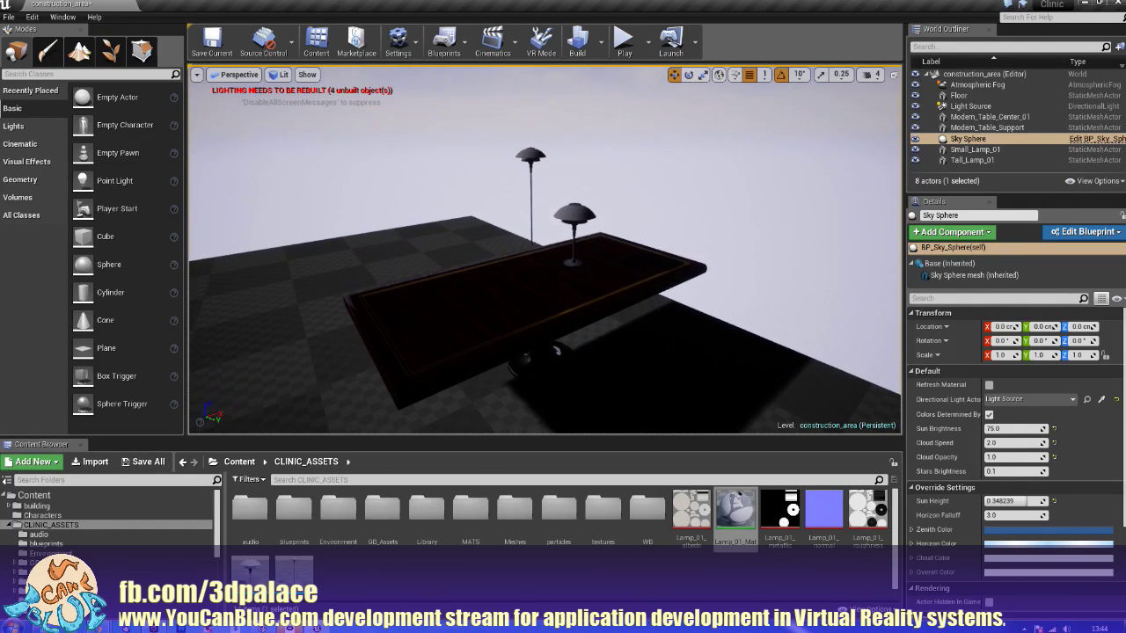
Step: Place a Spot Light actor on the table at the small lamp and focus on it
right_click(578, 267)
mouse_move(633, 487)
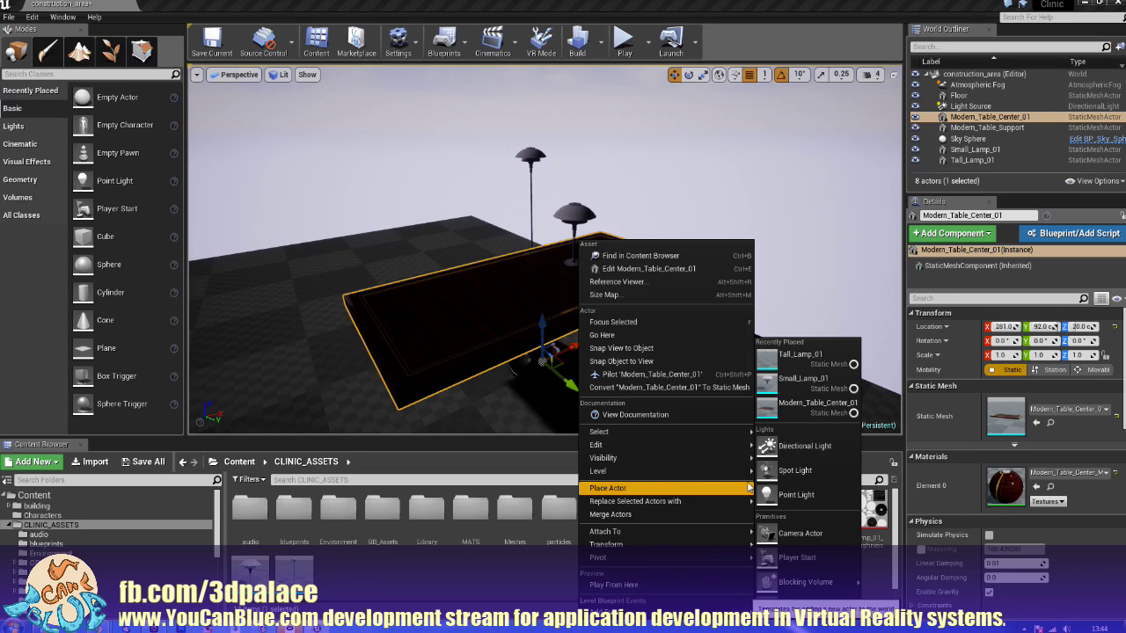
click(795, 470)
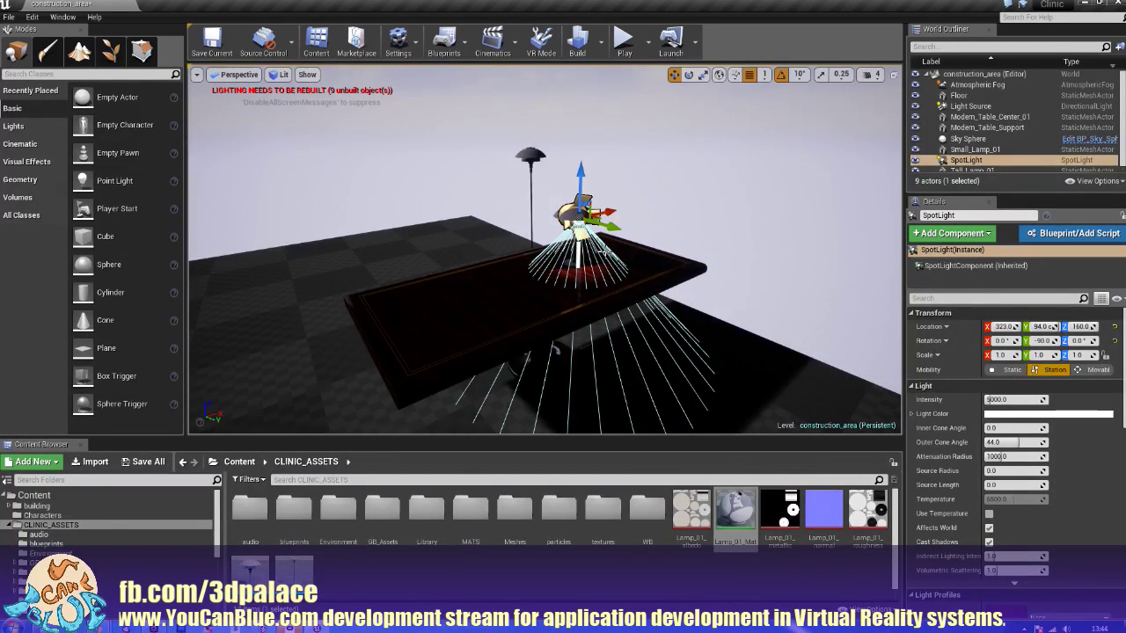
key(f)
scroll(553, 271, up, 6)
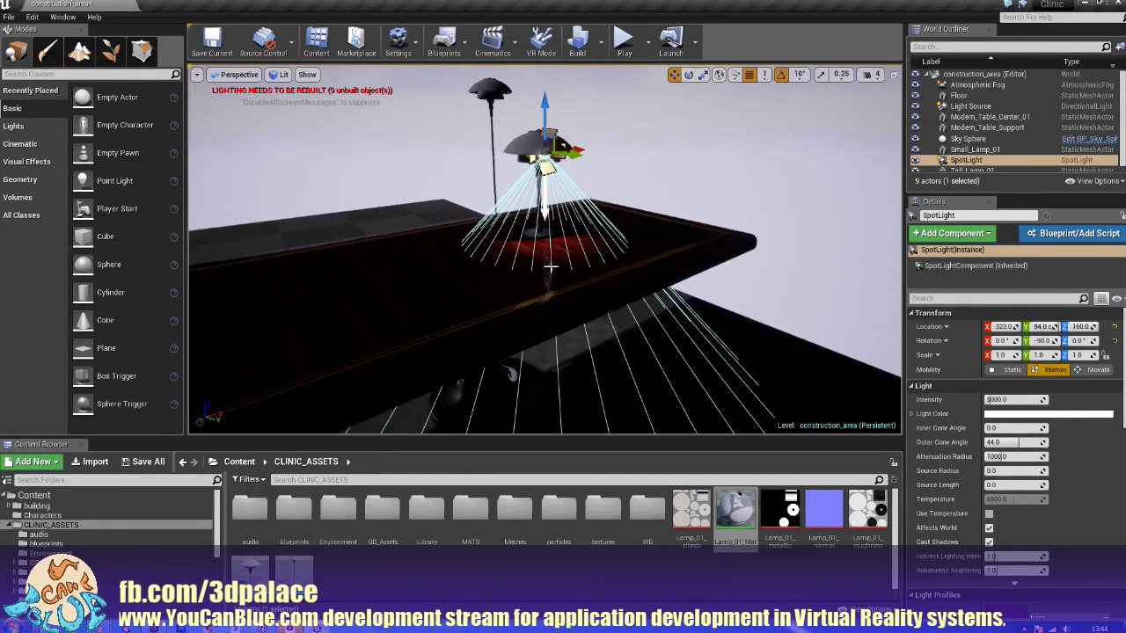
Step: Centre the spot light inside the small lamp's shade at X 328, Y 82
right_drag(534, 226, 685, 200)
drag(686, 223, 657, 230)
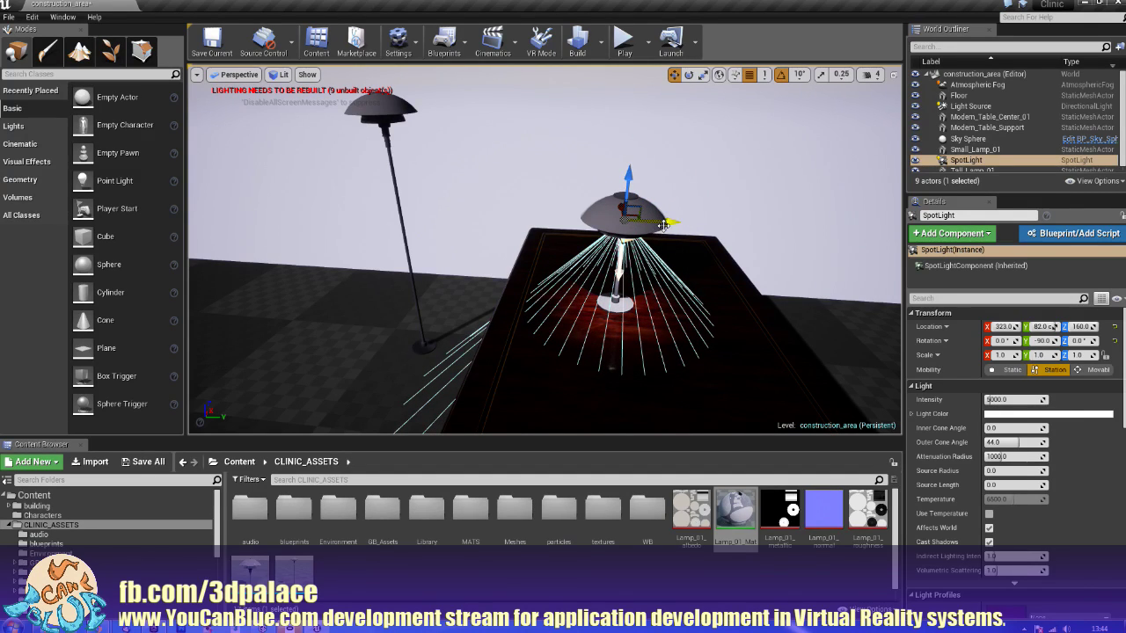
right_drag(670, 262, 733, 268)
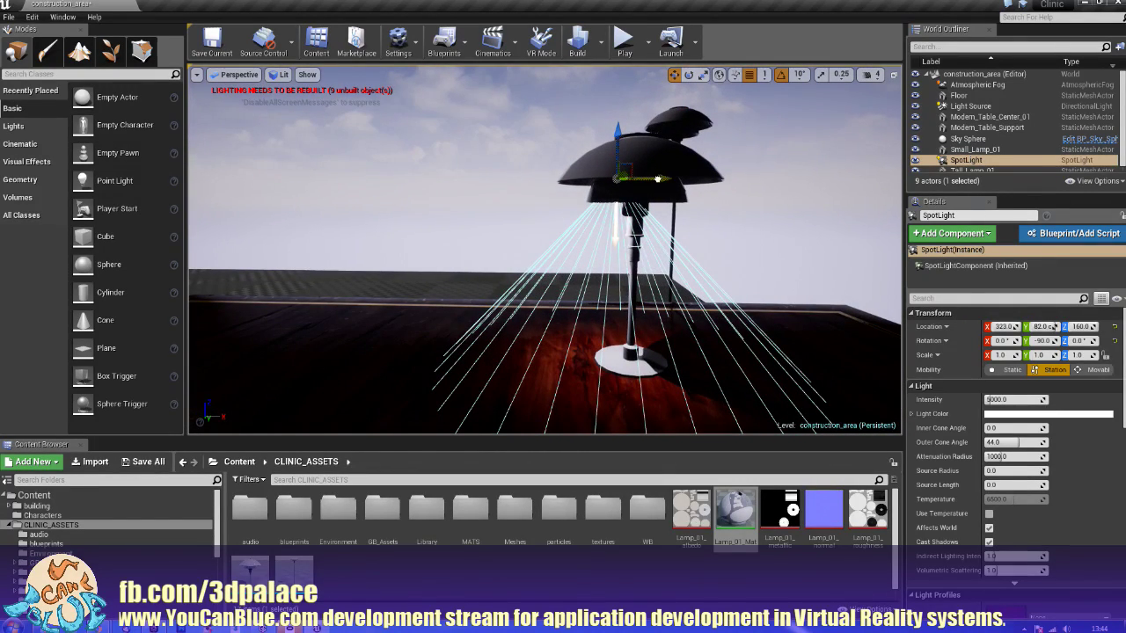
drag(658, 179, 678, 180)
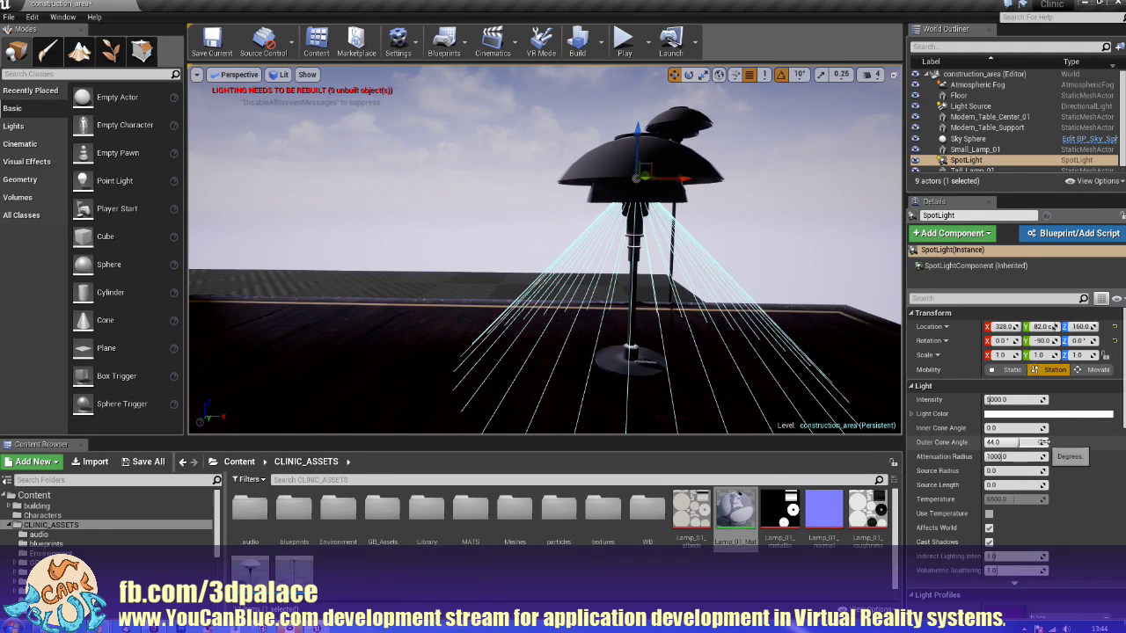
Step: Set the spot light's outer cone angle to 80 and its inner cone angle to about 61.16 degrees
drag(1042, 442, 1089, 442)
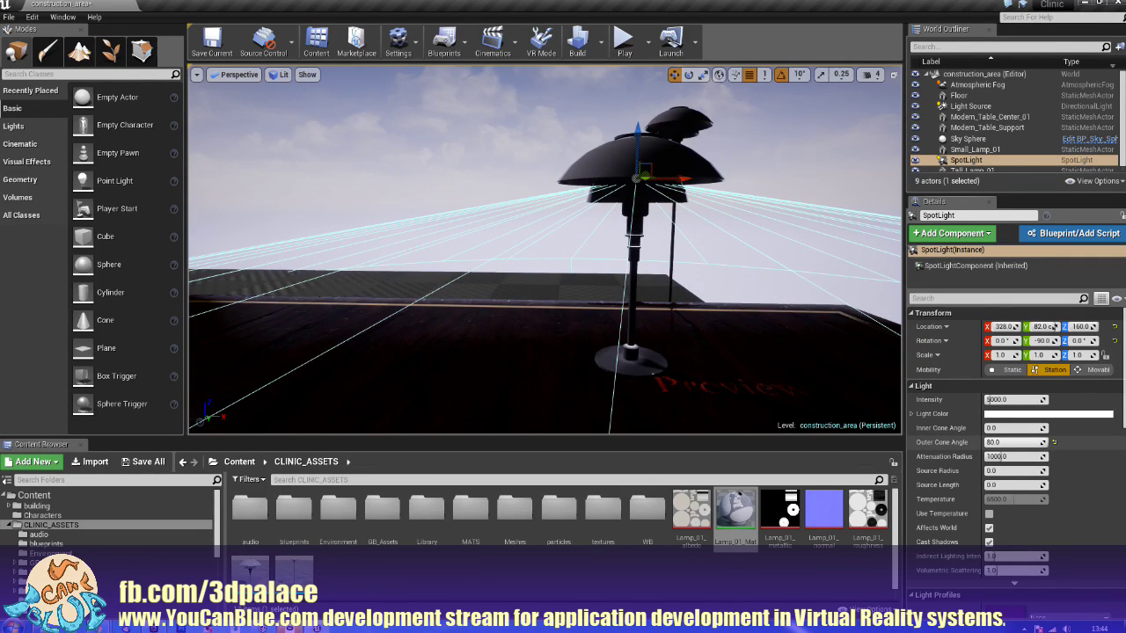
drag(1011, 427, 1066, 427)
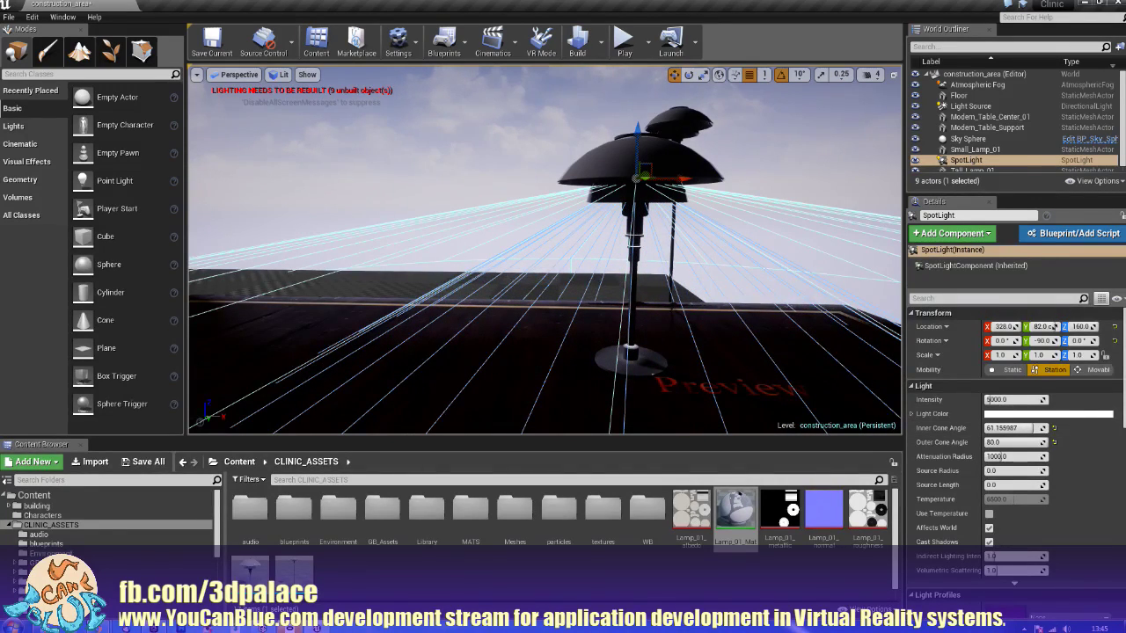
click(708, 302)
Step: Add a Sky Light above the tabletop, in front of the small lamp
right_drag(708, 304, 791, 352)
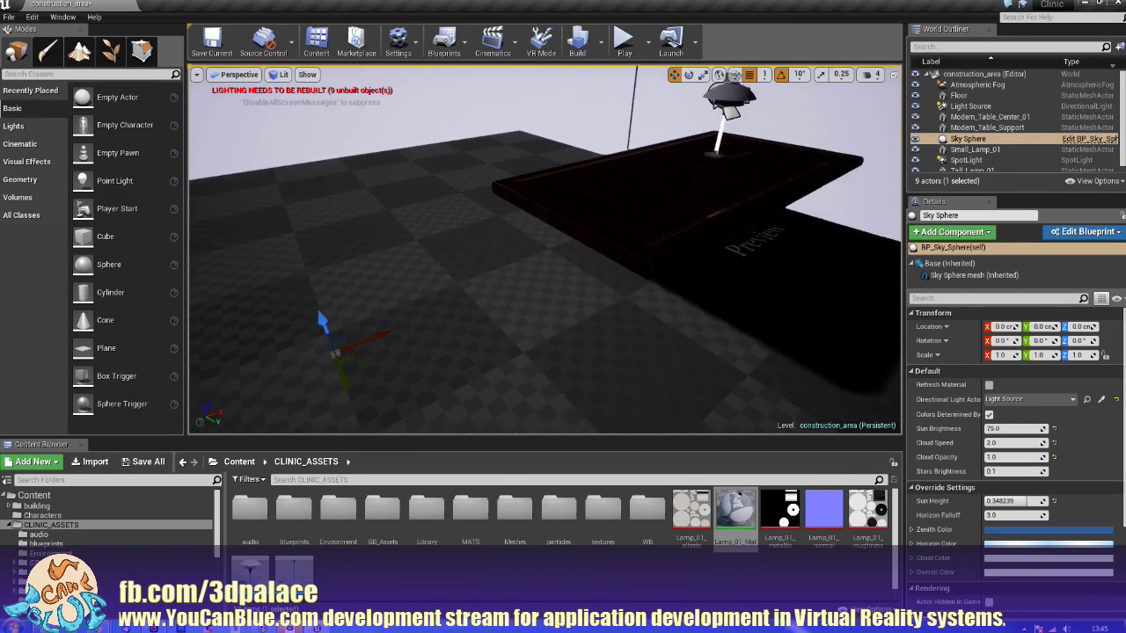
right_drag(563, 264, 642, 238)
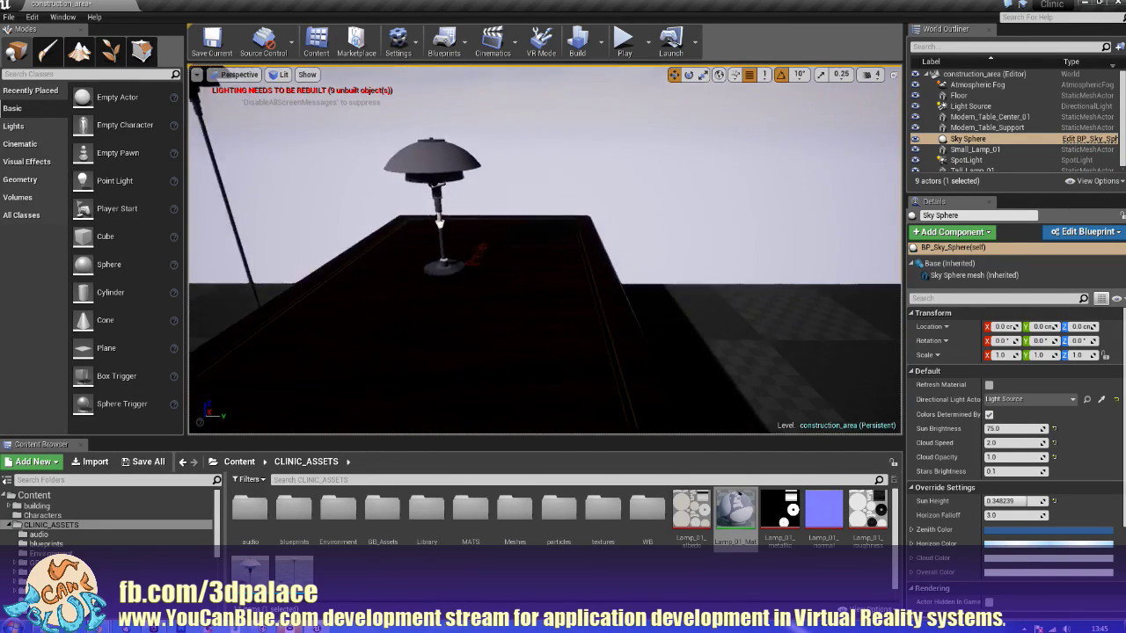
drag(710, 370, 696, 317)
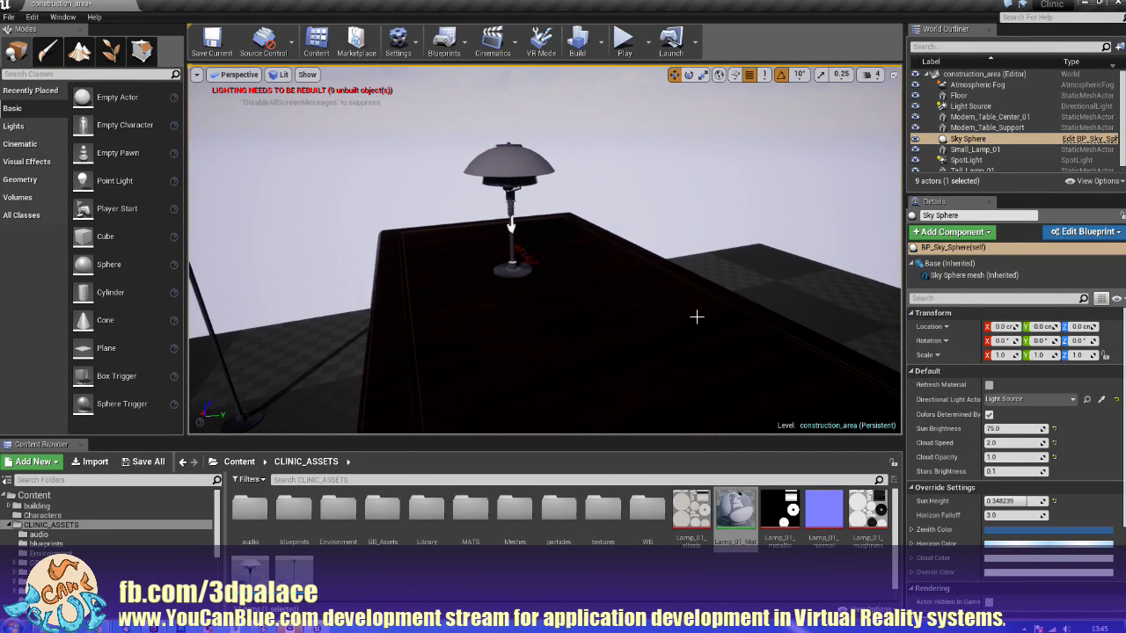
click(14, 126)
drag(127, 180, 709, 337)
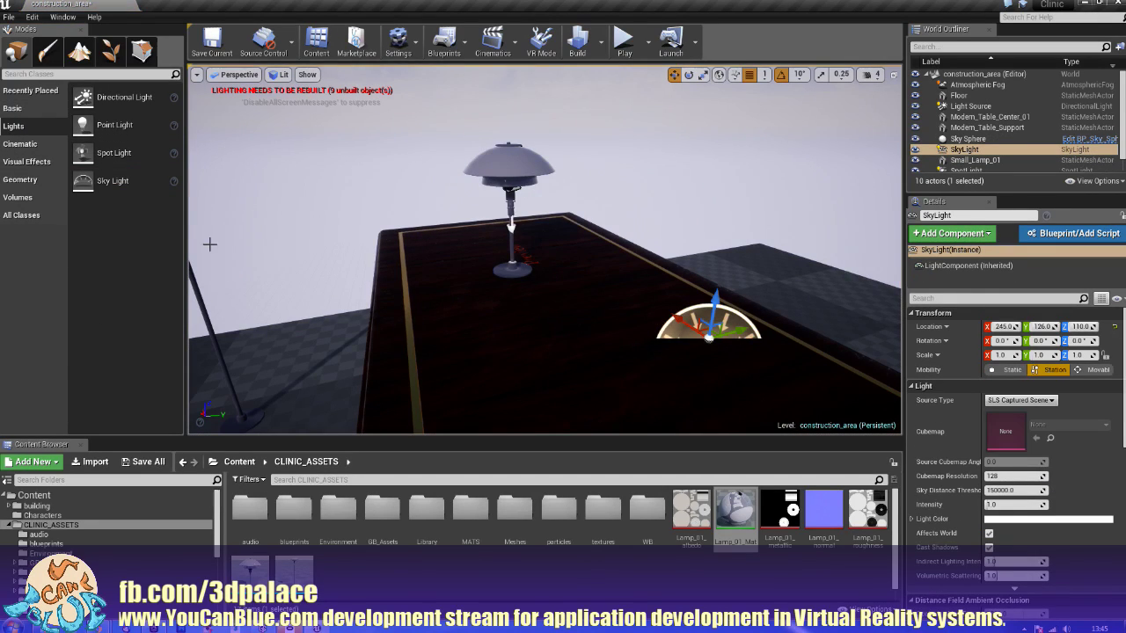
click(269, 208)
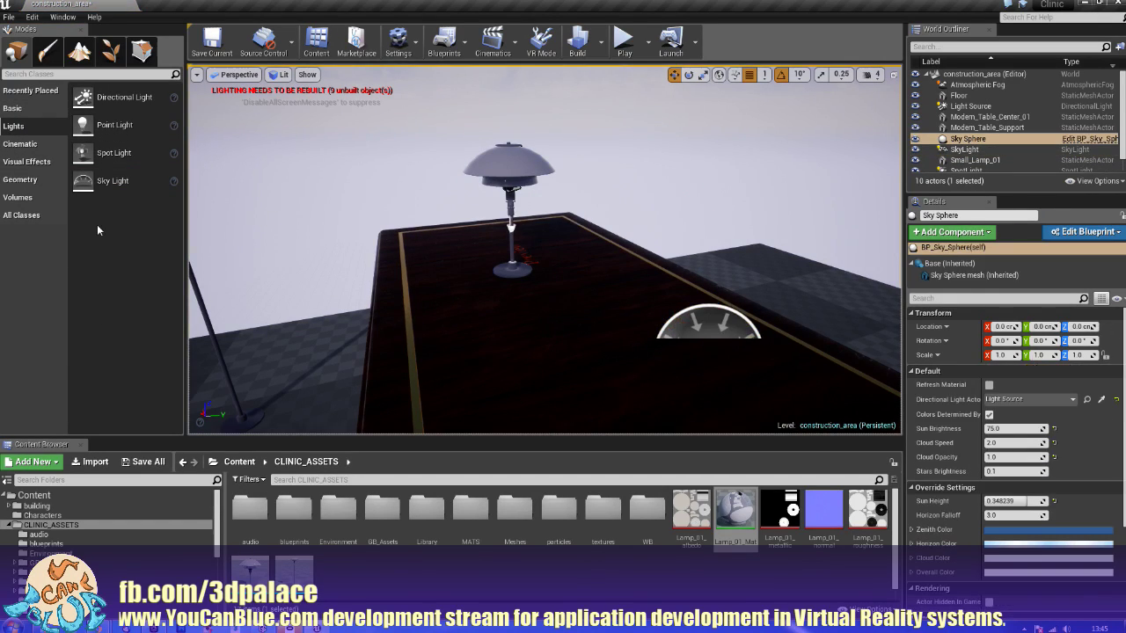
Step: Add a Planar Reflection on the tabletop near the small lamp and turn off its preview plane
click(29, 166)
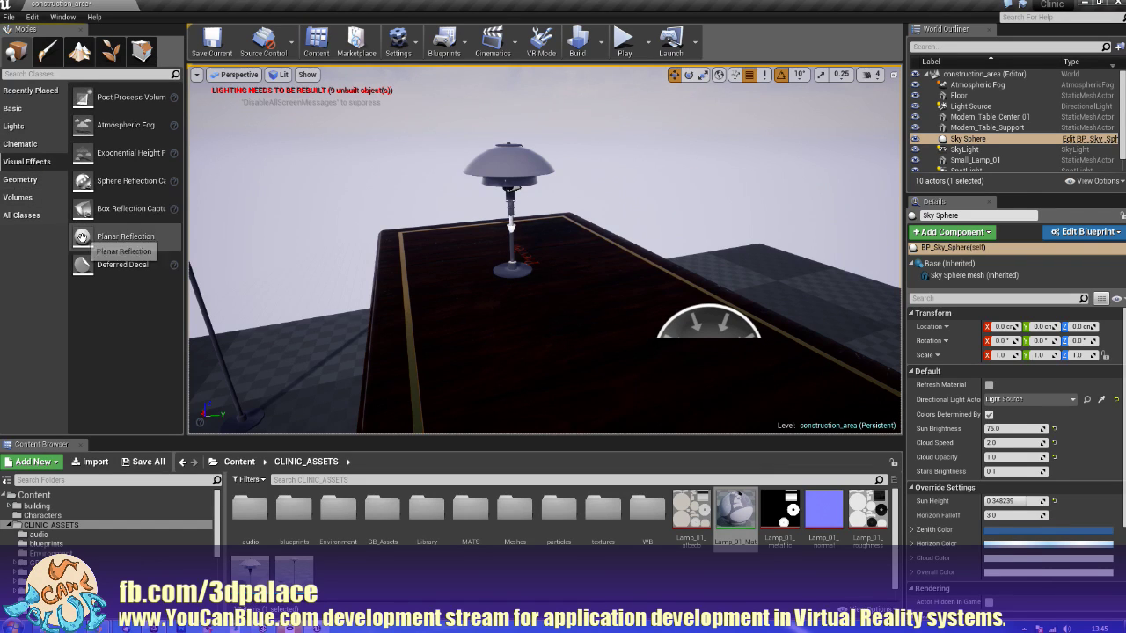
drag(88, 241, 516, 343)
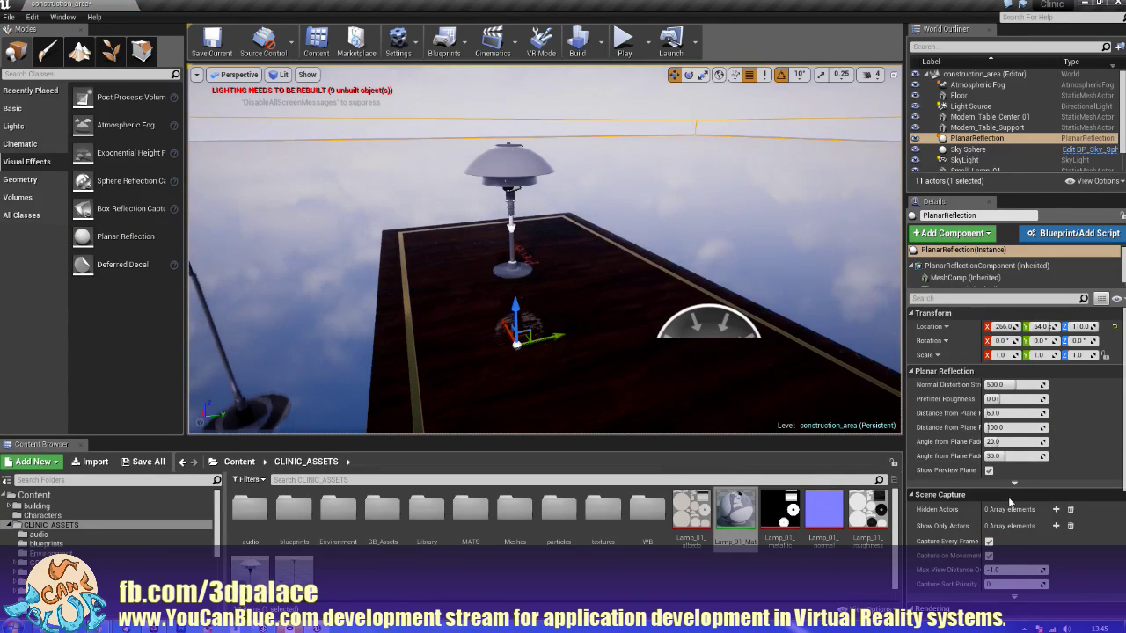
click(988, 470)
Step: Examine the lit lamps and table from several angles and distances with the planar reflection in place
key(s)
right_drag(666, 341, 772, 301)
key(w)
key(s)
key(d)
key(w)
key(s)
right_drag(634, 293, 531, 321)
scroll(511, 410, down, 1)
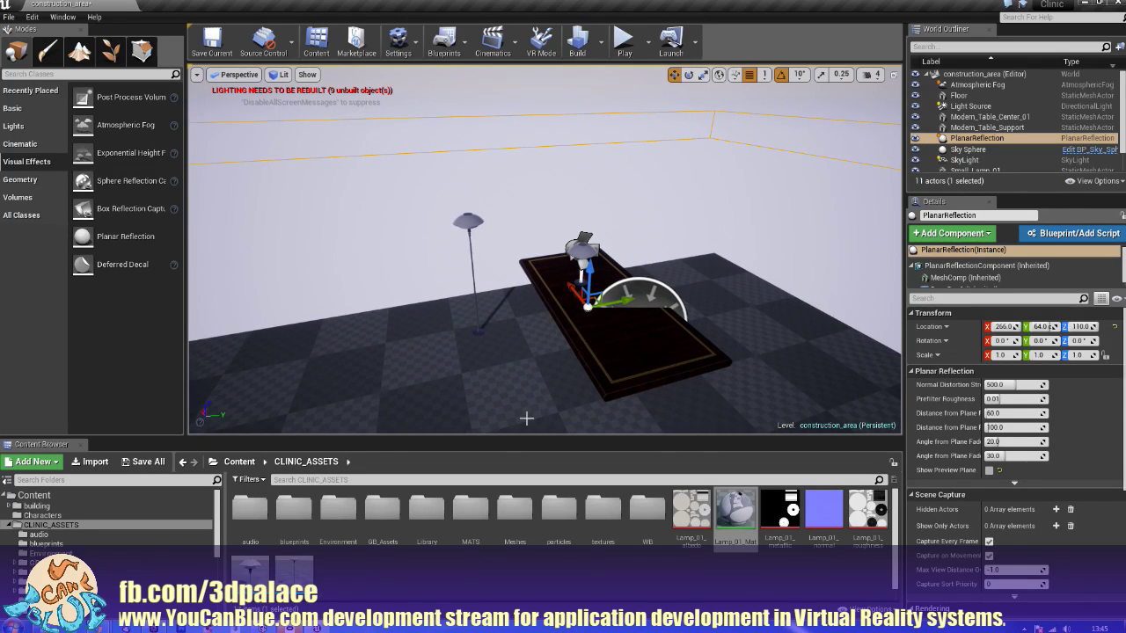
Step: Play the level from the floor near the table, walk around to inspect both lamps, and end the preview
right_click(522, 398)
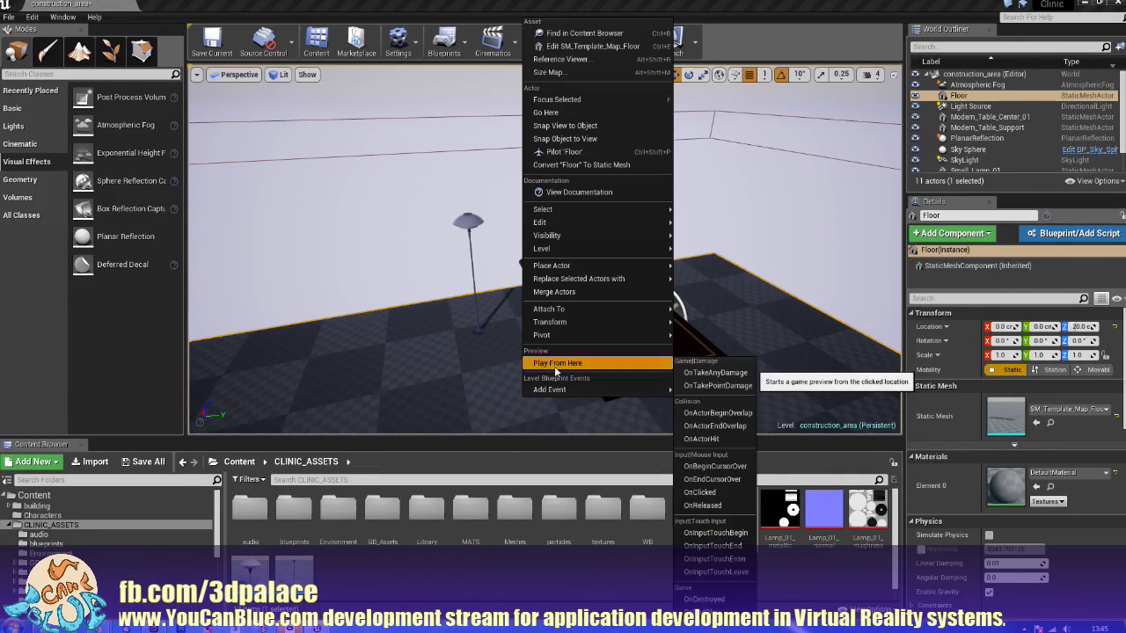
click(555, 361)
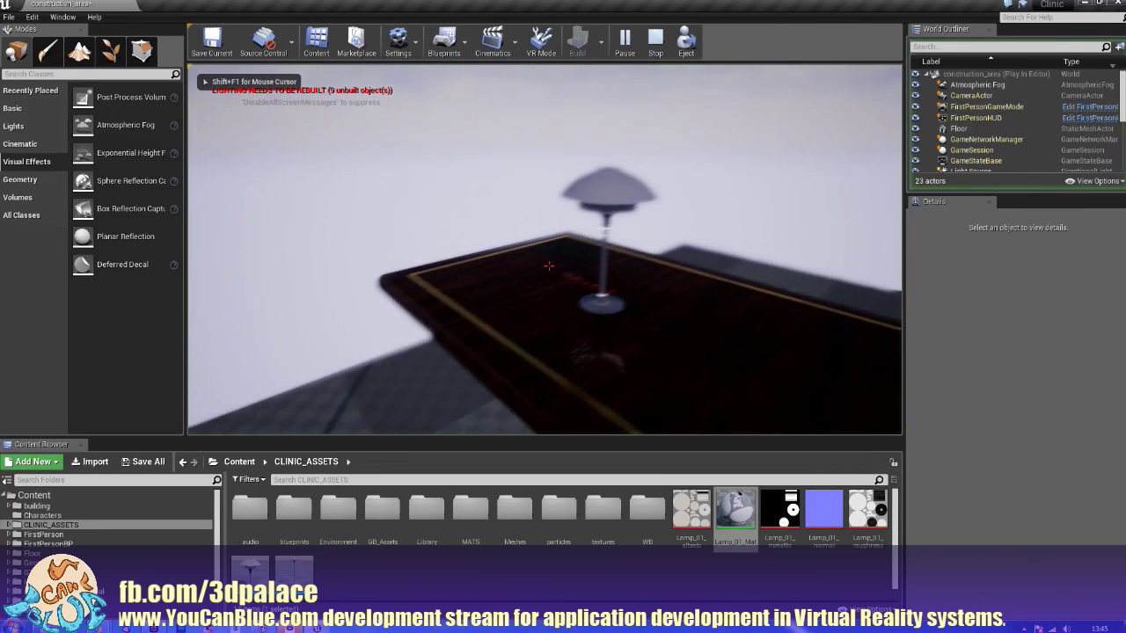
key(s)
key(d)
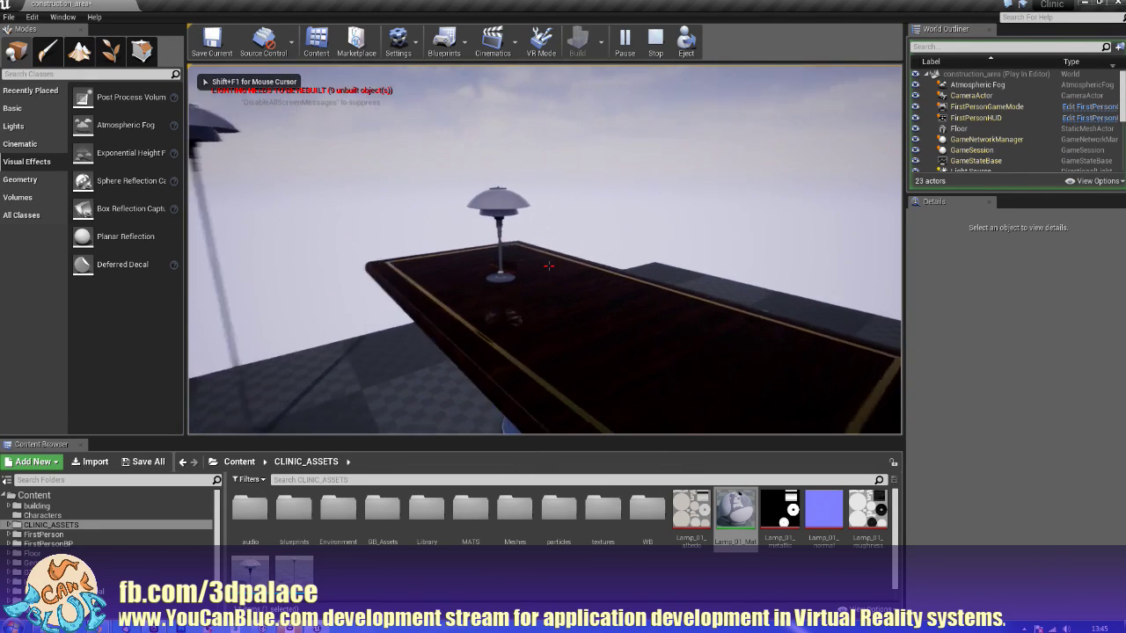
key(d)
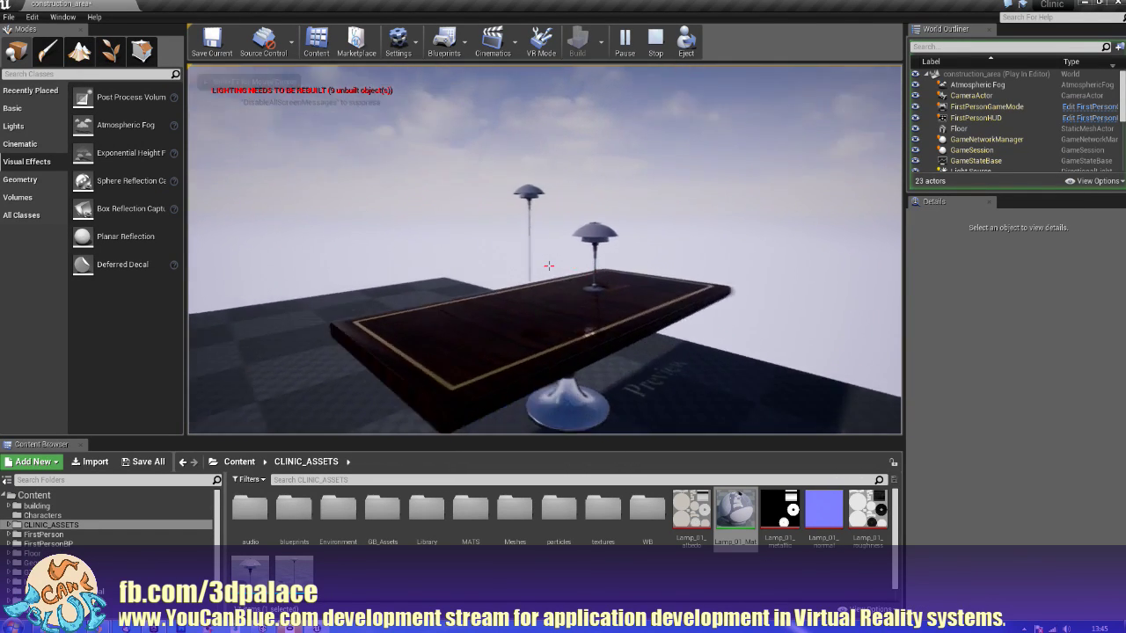
key(w)
key(d)
key(w)
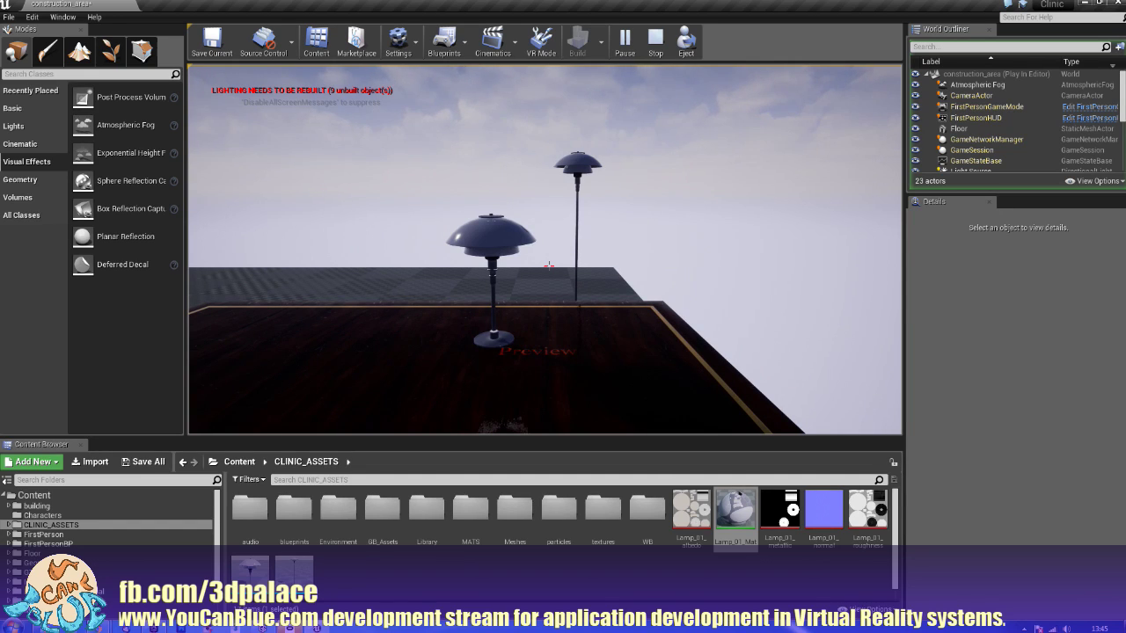
key(Escape)
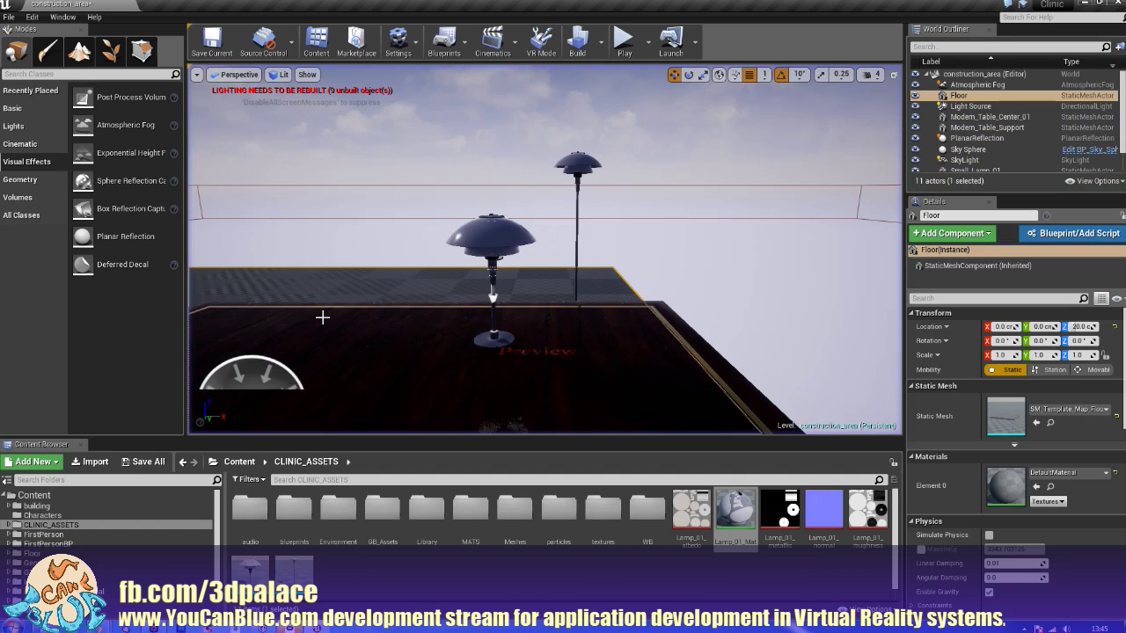